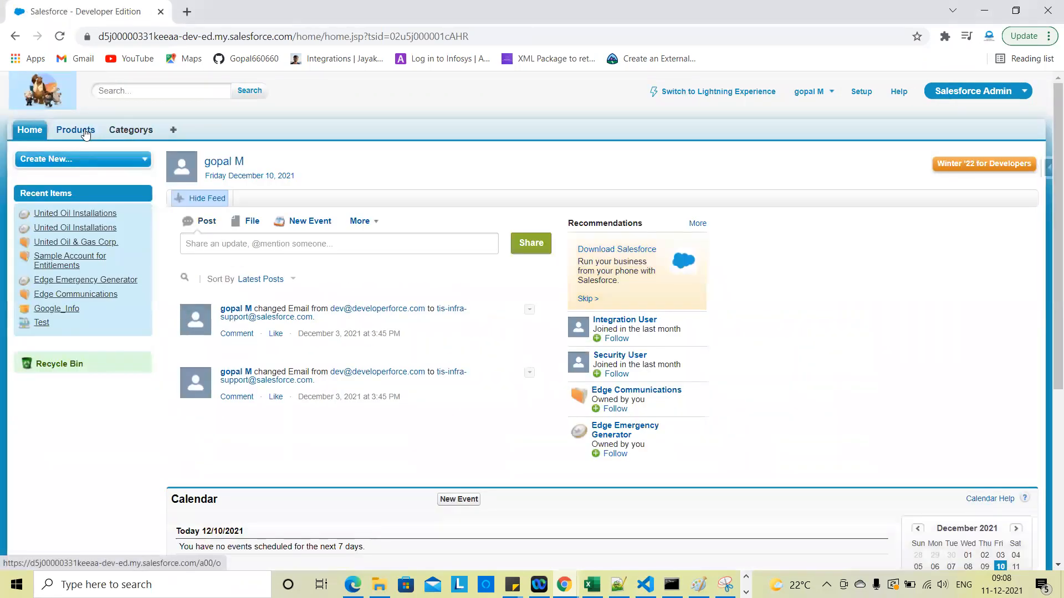
# Examine the data types offered for a new custom field on the Product object, cancelling back to the object definition
pyautogui.click(86, 133)
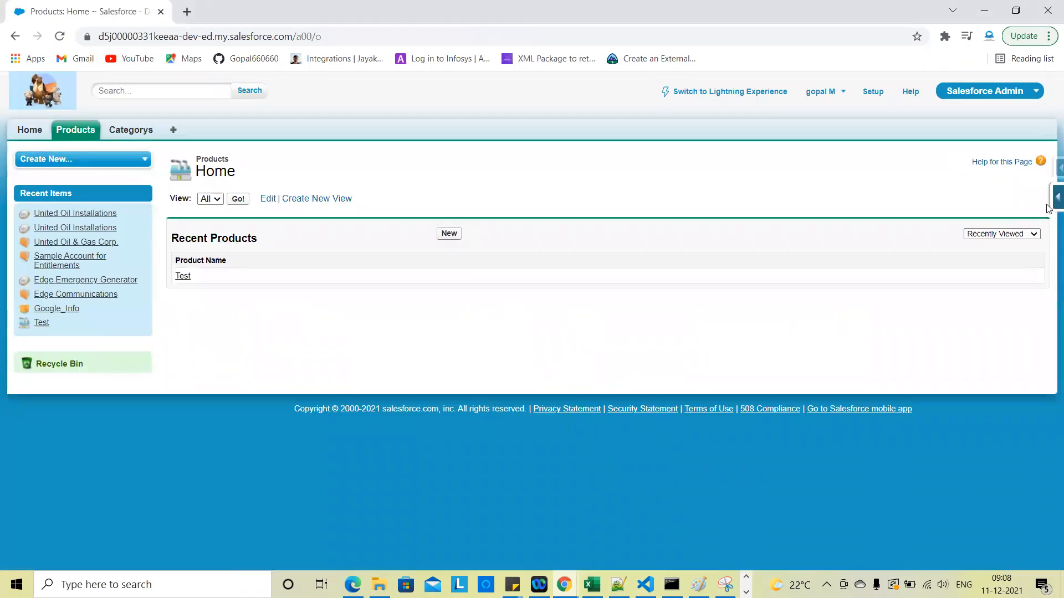
pyautogui.click(1055, 198)
pyautogui.click(926, 222)
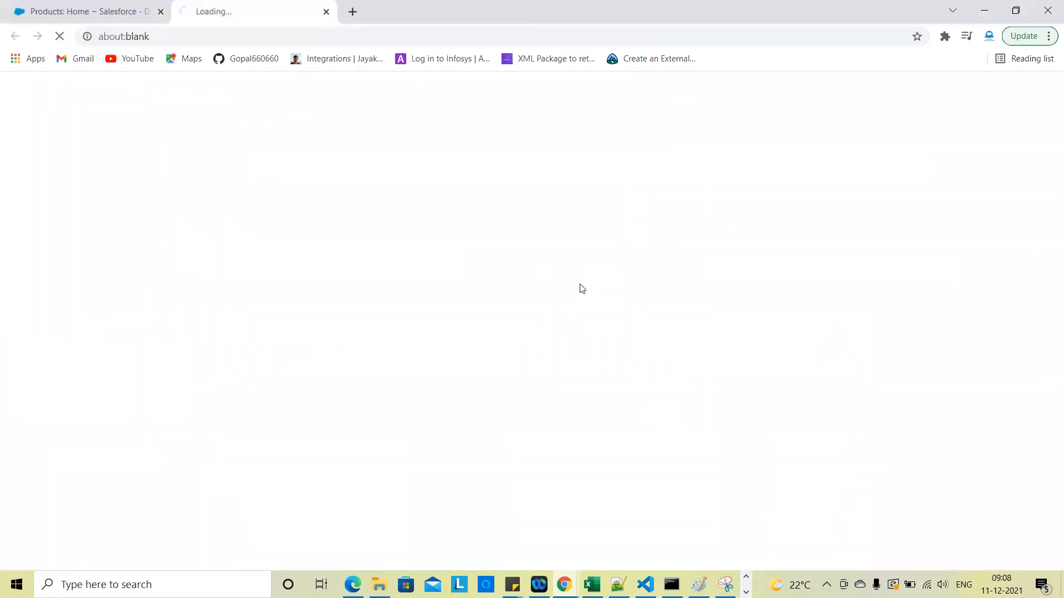
pyautogui.click(449, 222)
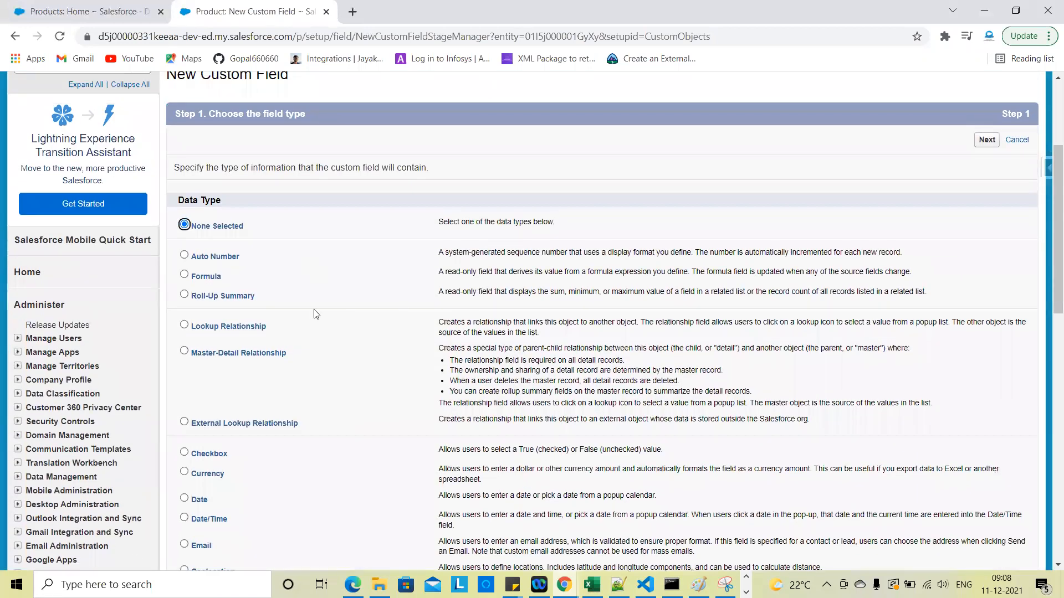
pyautogui.scroll(-4, 313, 434)
pyautogui.scroll(3, 305, 429)
pyautogui.scroll(1, 355, 281)
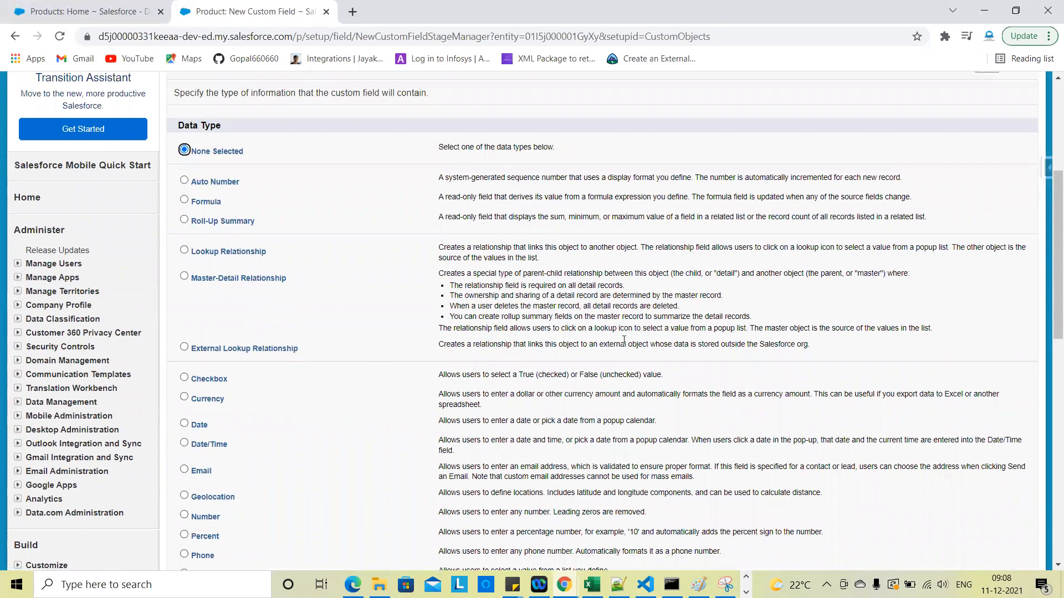
pyautogui.scroll(2, 695, 342)
pyautogui.click(1013, 180)
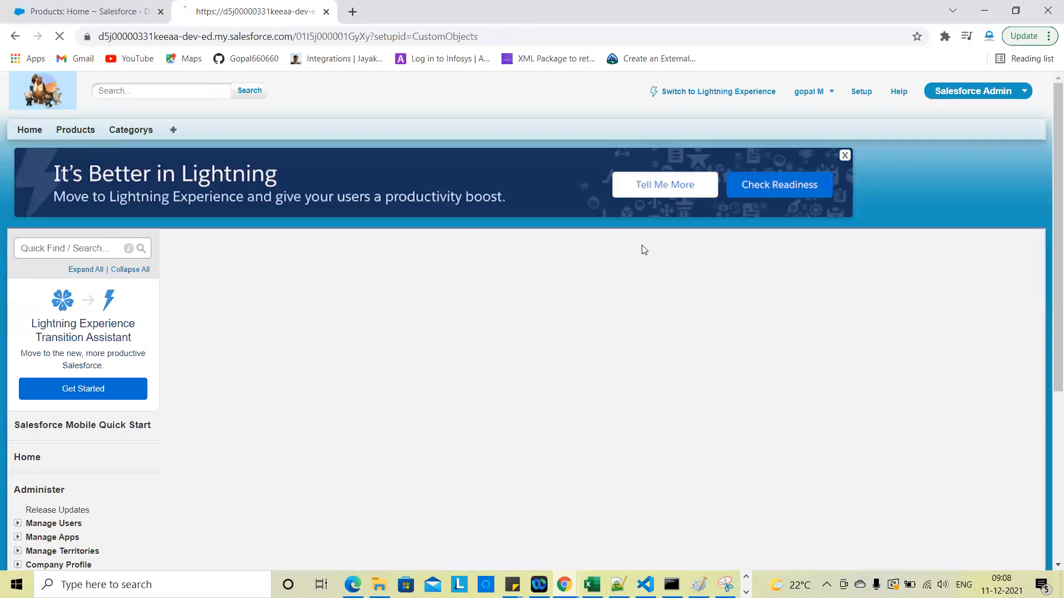
pyautogui.scroll(-2, 563, 416)
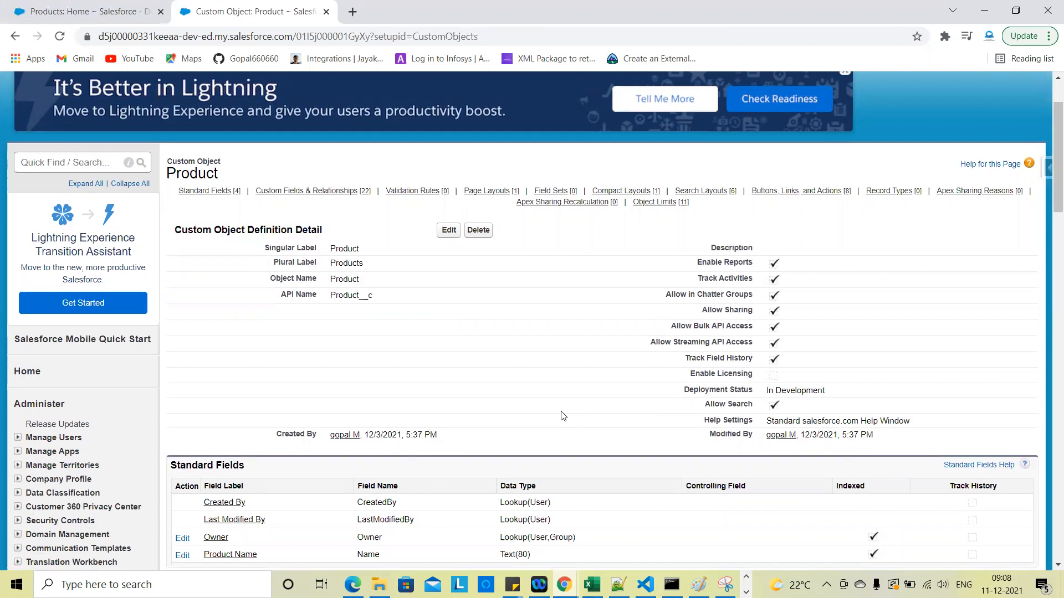
pyautogui.scroll(2, 563, 415)
# Try to save a new Product record with all fields blank and check which fields require a value
pyautogui.click(163, 5)
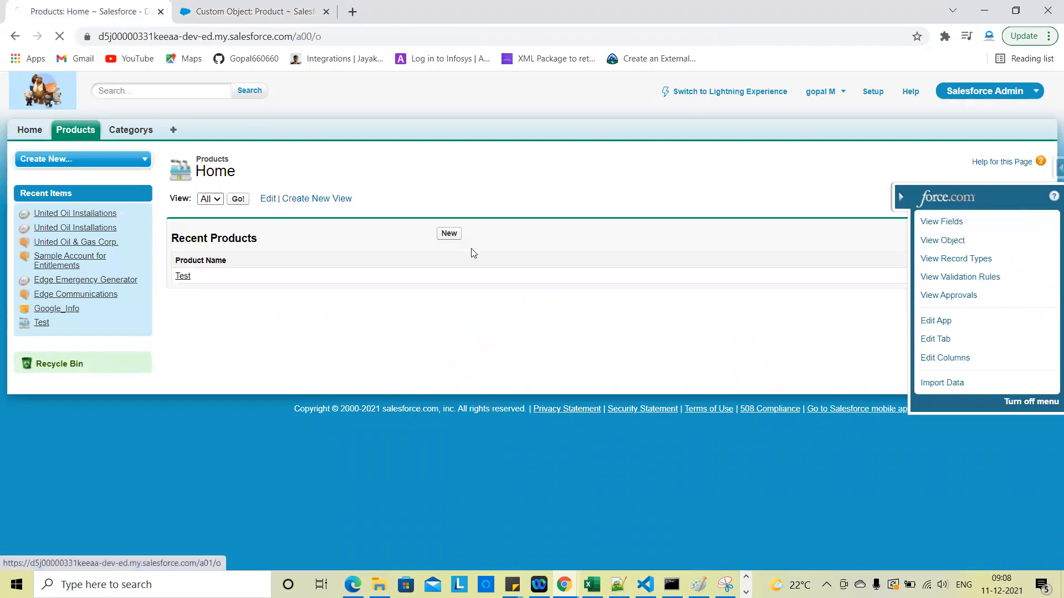
pyautogui.click(451, 234)
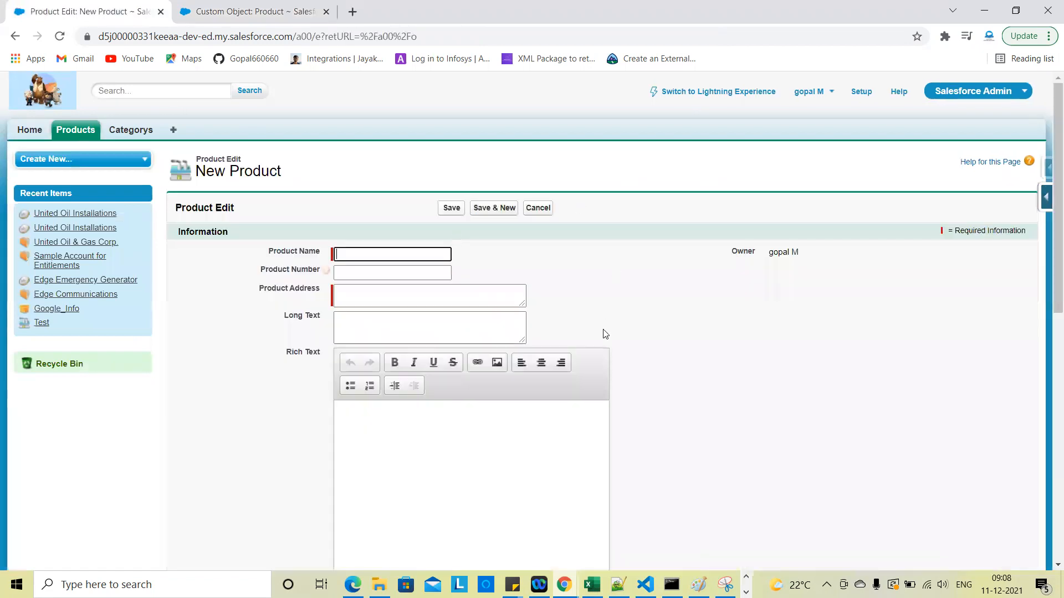
pyautogui.scroll(-10, 800, 382)
pyautogui.click(452, 209)
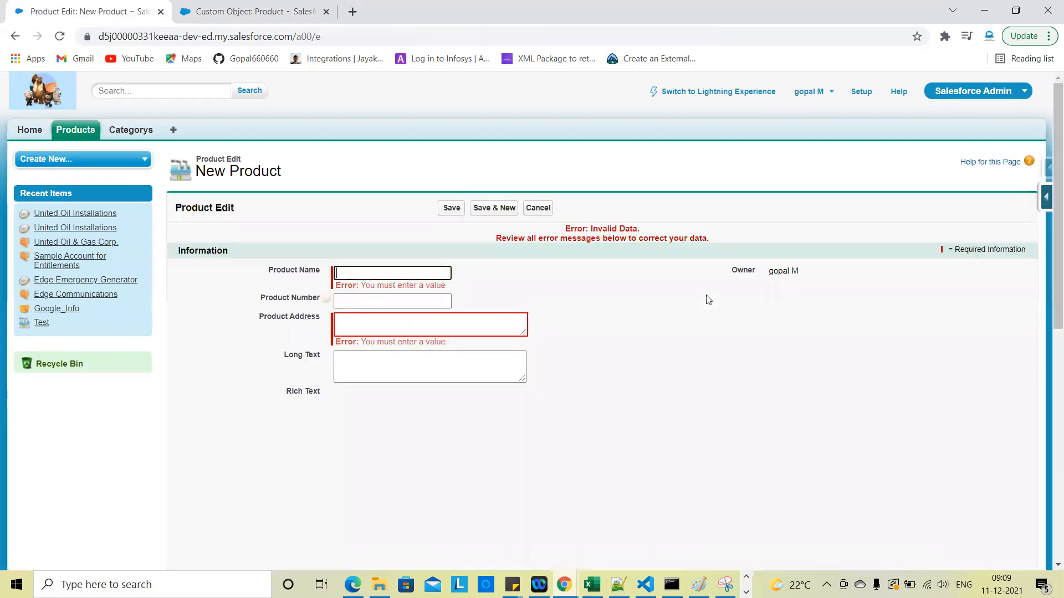
pyautogui.tripleClick(405, 286)
pyautogui.tripleClick(374, 343)
pyautogui.tripleClick(429, 342)
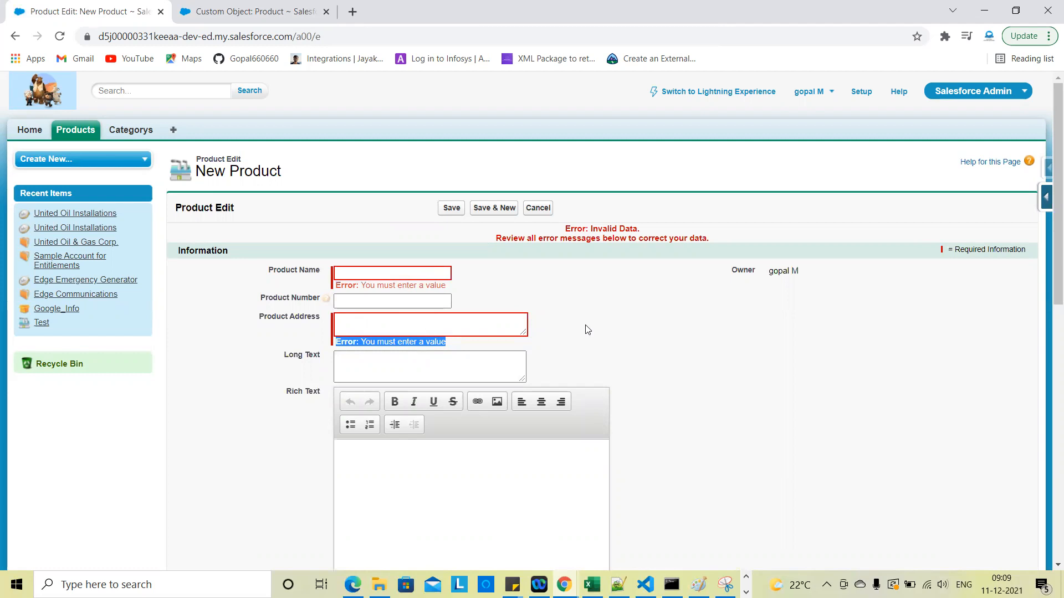
pyautogui.tripleClick(401, 286)
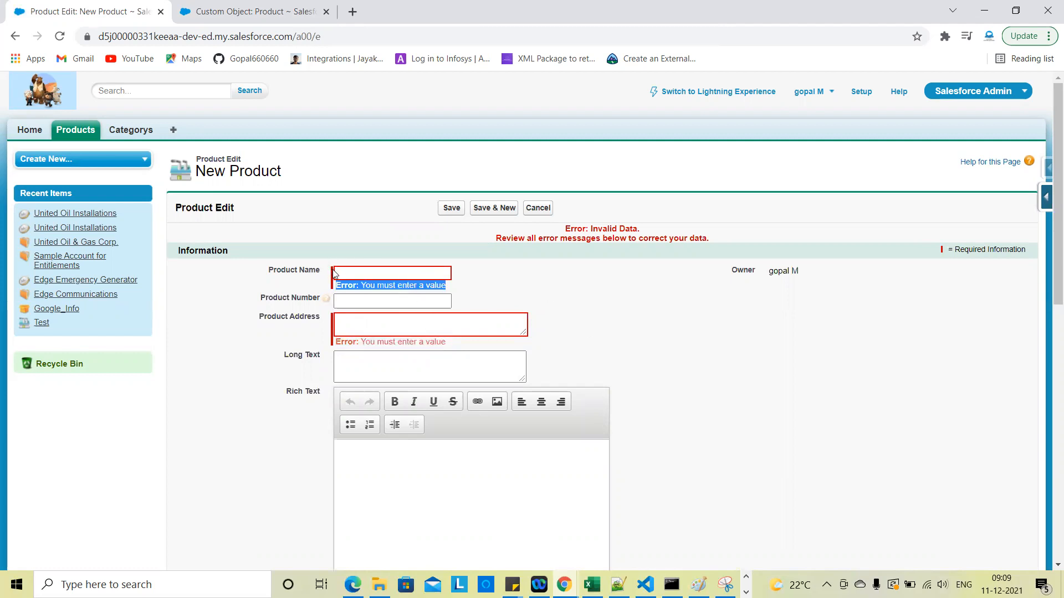
# Enter Test Account as the product name, fill in the product address, and save the new record
pyautogui.click(423, 279)
pyautogui.click(389, 294)
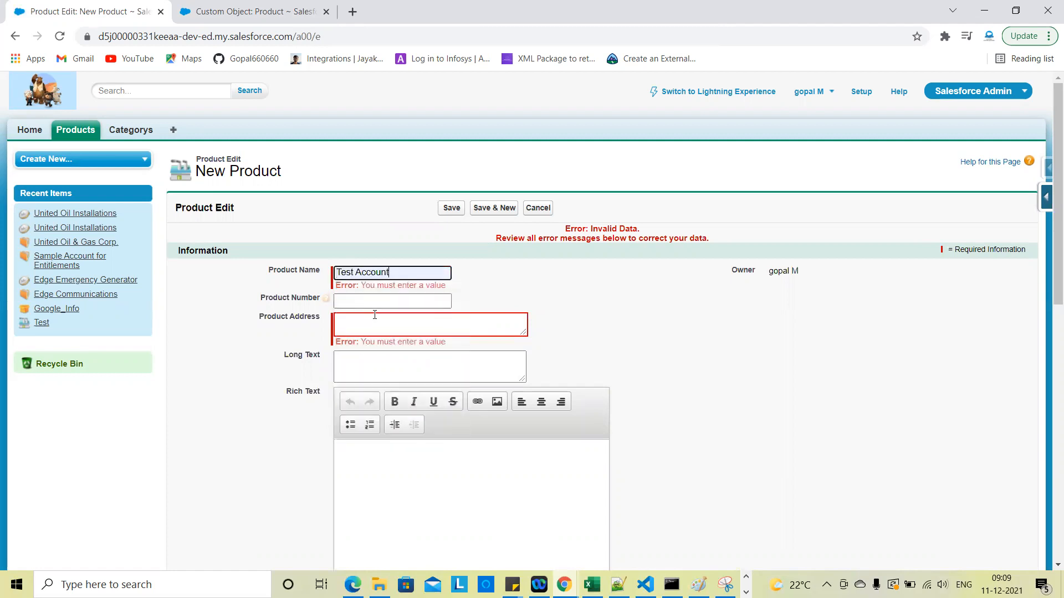
pyautogui.click(375, 315)
pyautogui.click(377, 351)
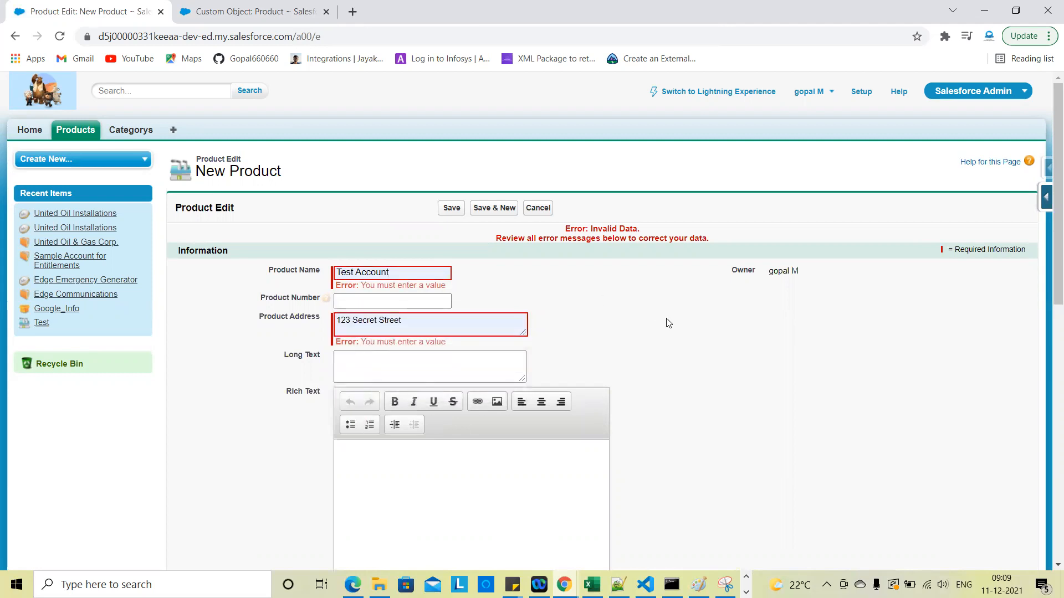
pyautogui.click(452, 208)
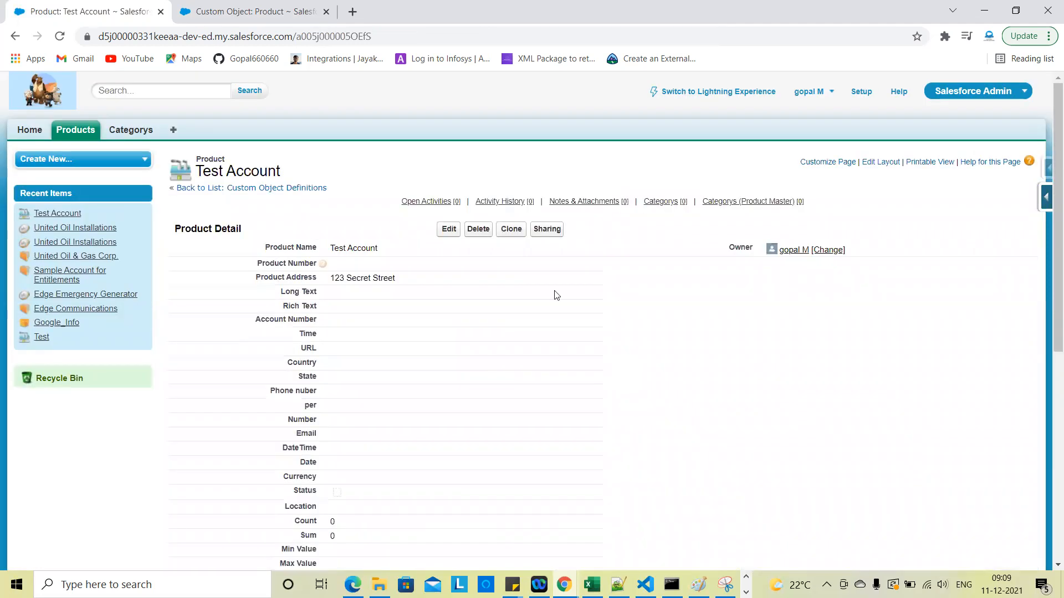
# Open the Test Account record for editing and bring up the Product object's custom fields list separately
pyautogui.click(448, 229)
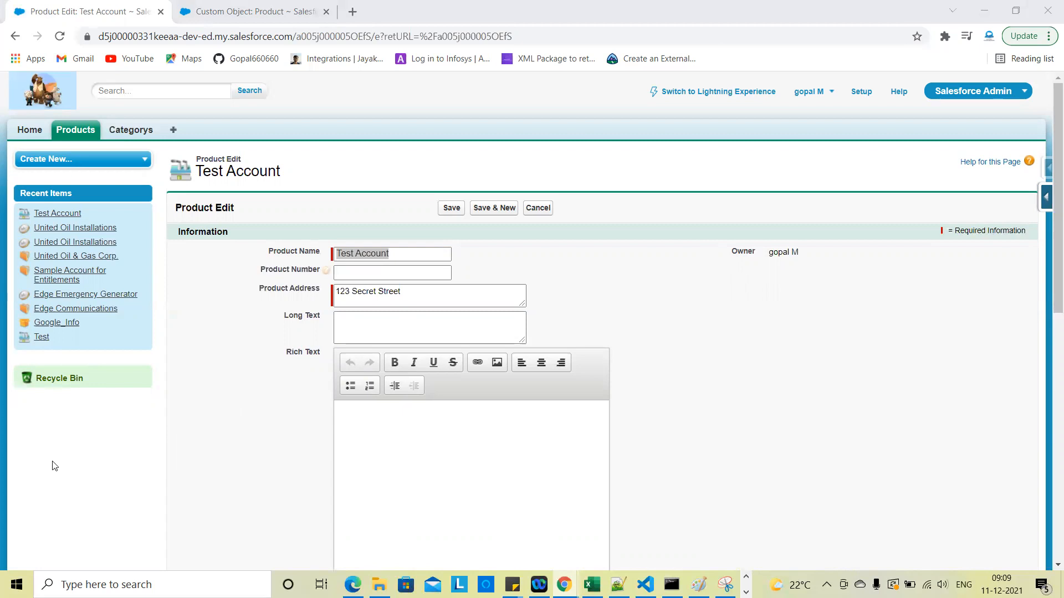
pyautogui.click(720, 339)
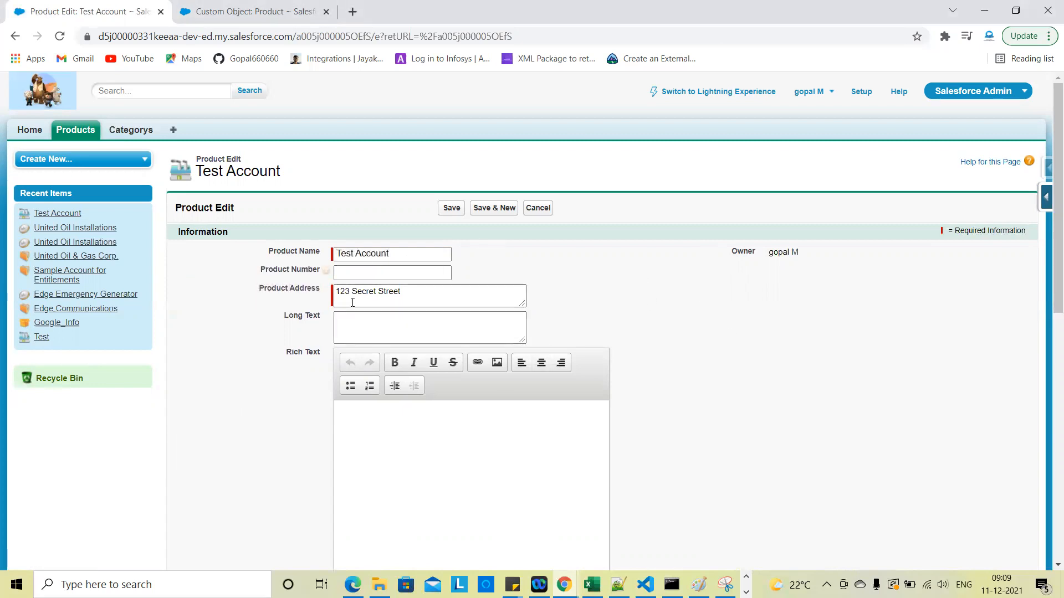
pyautogui.click(1046, 198)
pyautogui.click(930, 222)
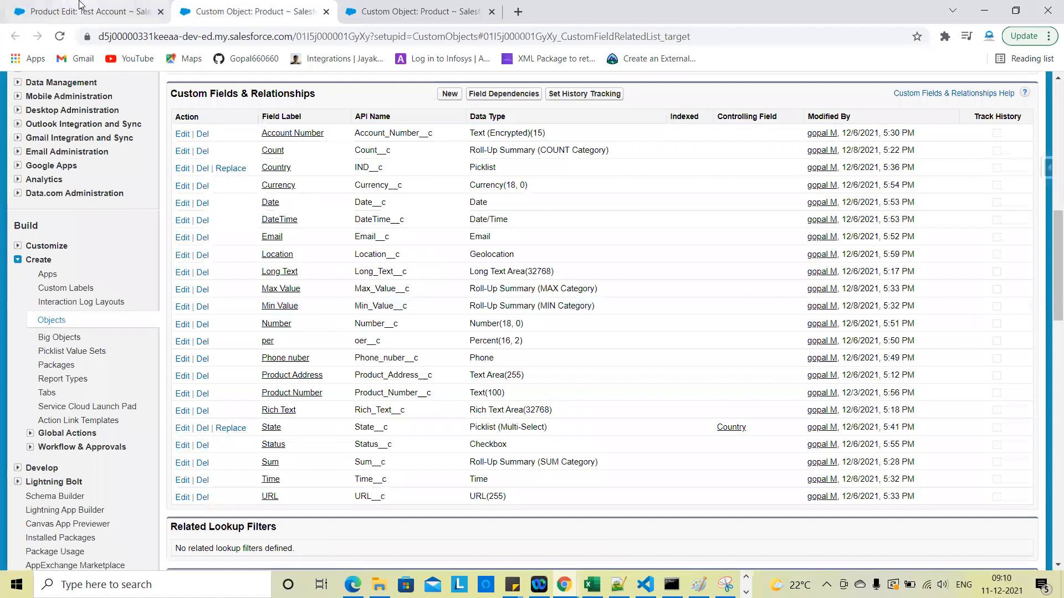
pyautogui.click(89, 11)
pyautogui.click(259, 8)
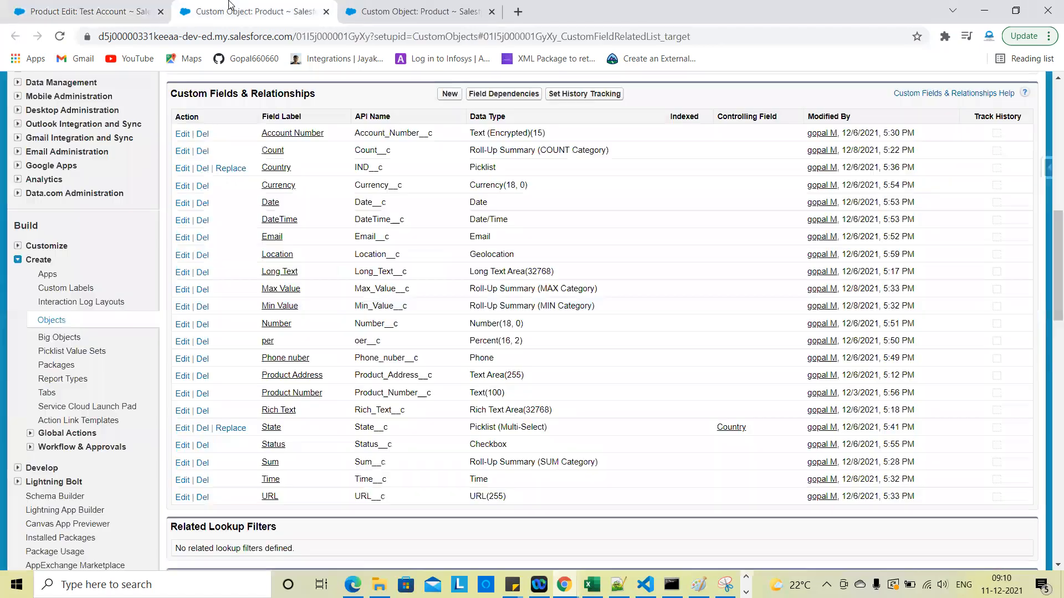
# Make the Product Address custom field optional by turning off its Required option, and save the field
pyautogui.click(282, 378)
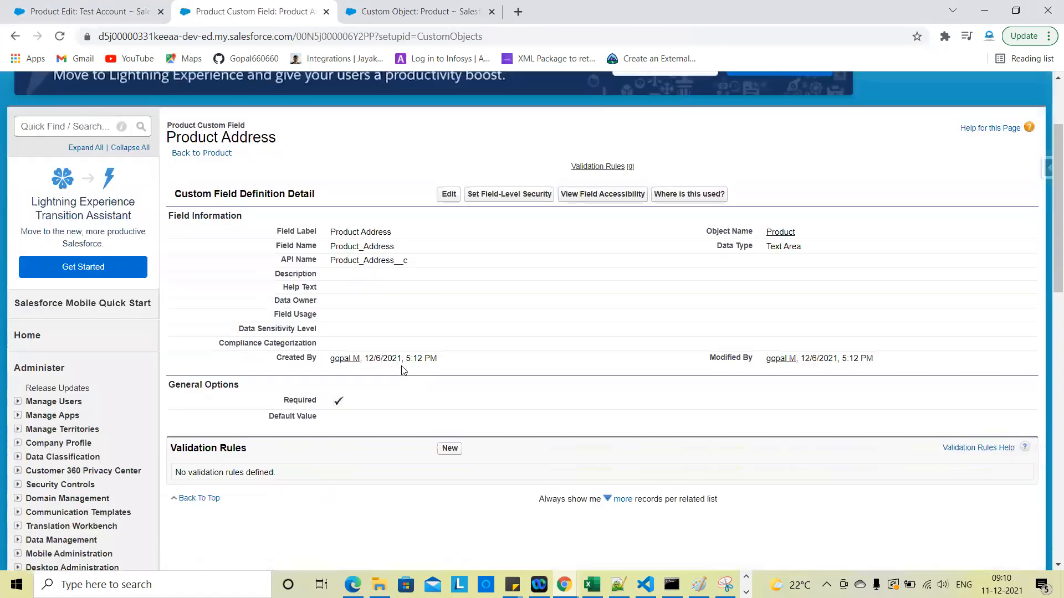
pyautogui.click(448, 192)
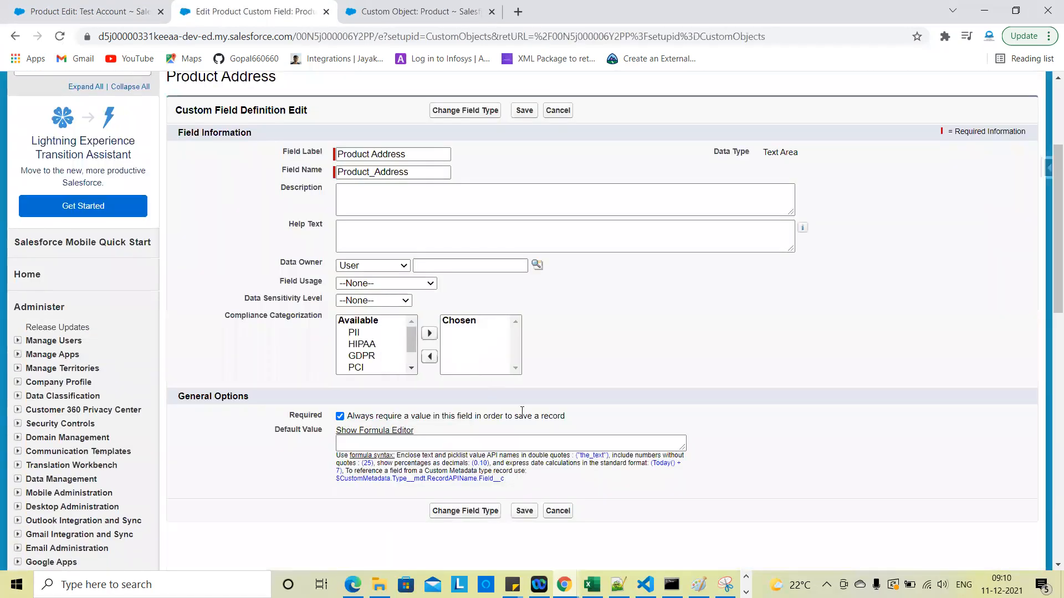
pyautogui.scroll(-1, 410, 366)
pyautogui.click(340, 354)
pyautogui.click(523, 449)
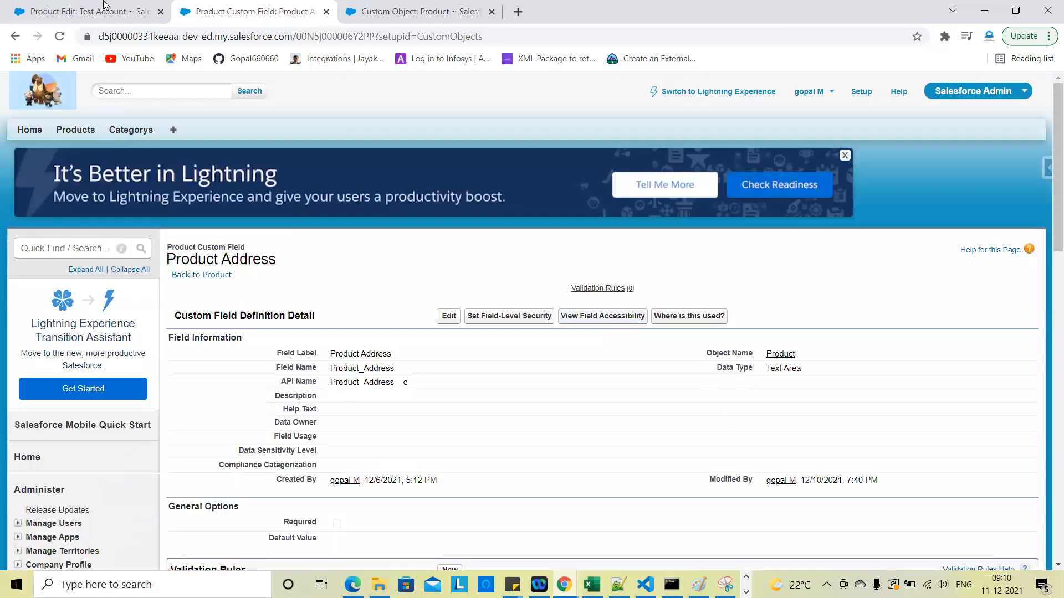
# Reload the Test Account edit form, clear its Product Address and save the record
pyautogui.click(103, 8)
pyautogui.click(59, 36)
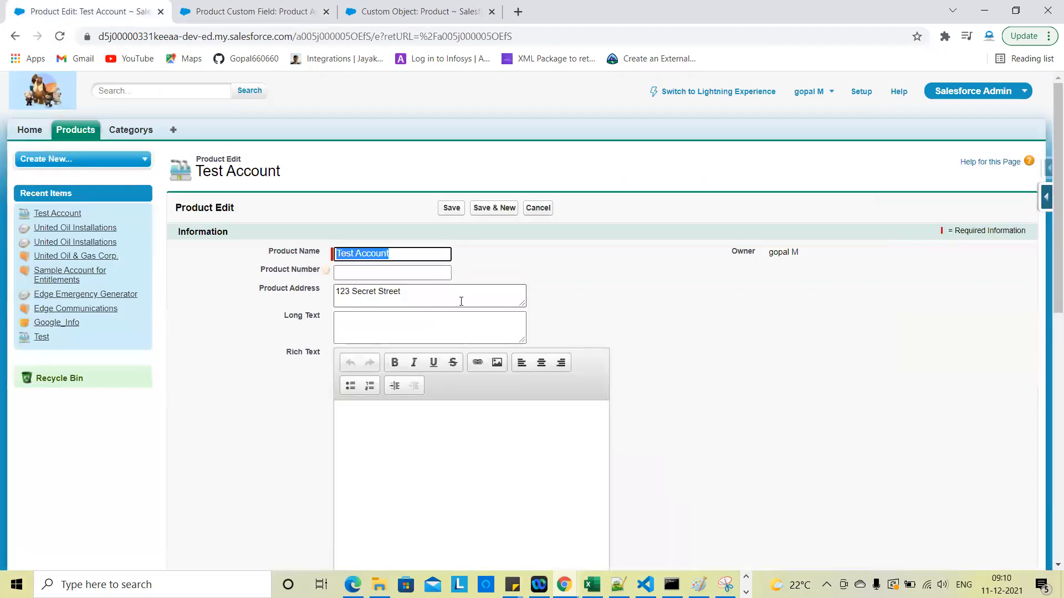
pyautogui.click(417, 296)
pyautogui.hotkey('ctrl', 'a')
pyautogui.press('BackSpace')
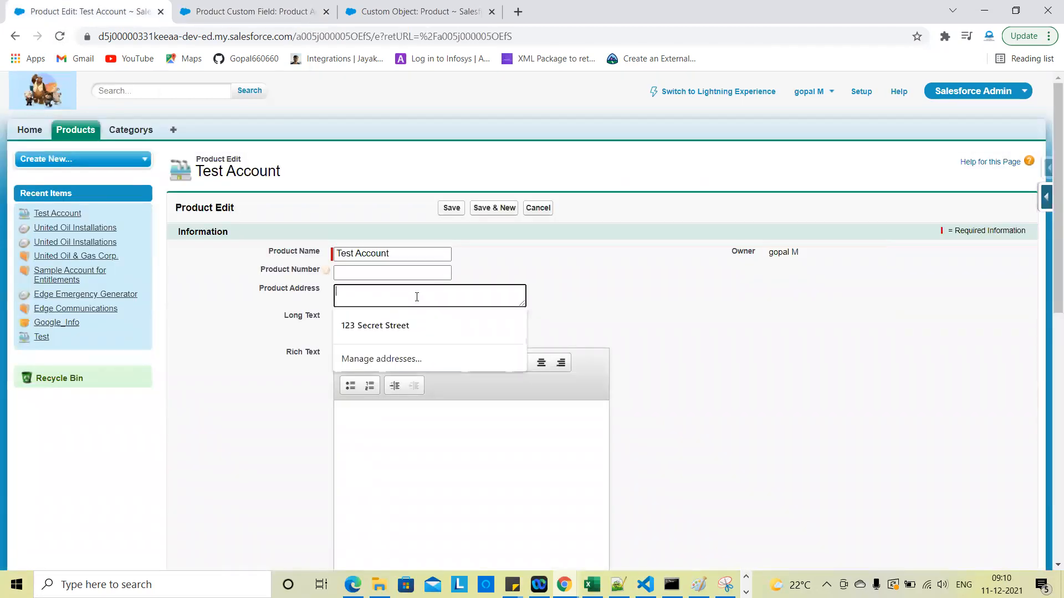
pyautogui.click(451, 210)
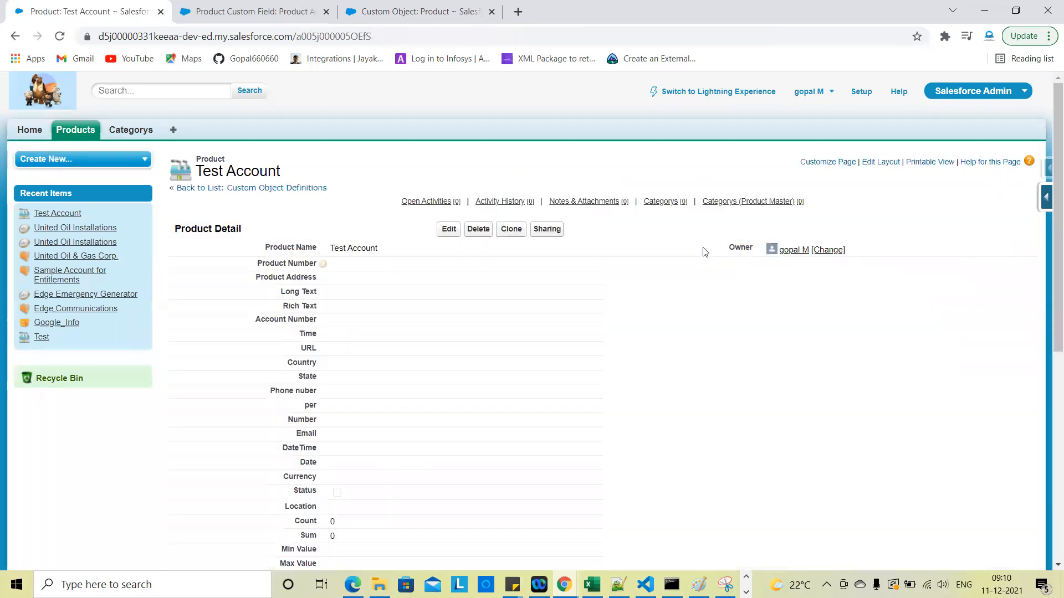
# Check the Required setting in the Phone nuber field's definition, and leave the Test Account record's Product Number edit without saving
pyautogui.doubleClick(366, 266)
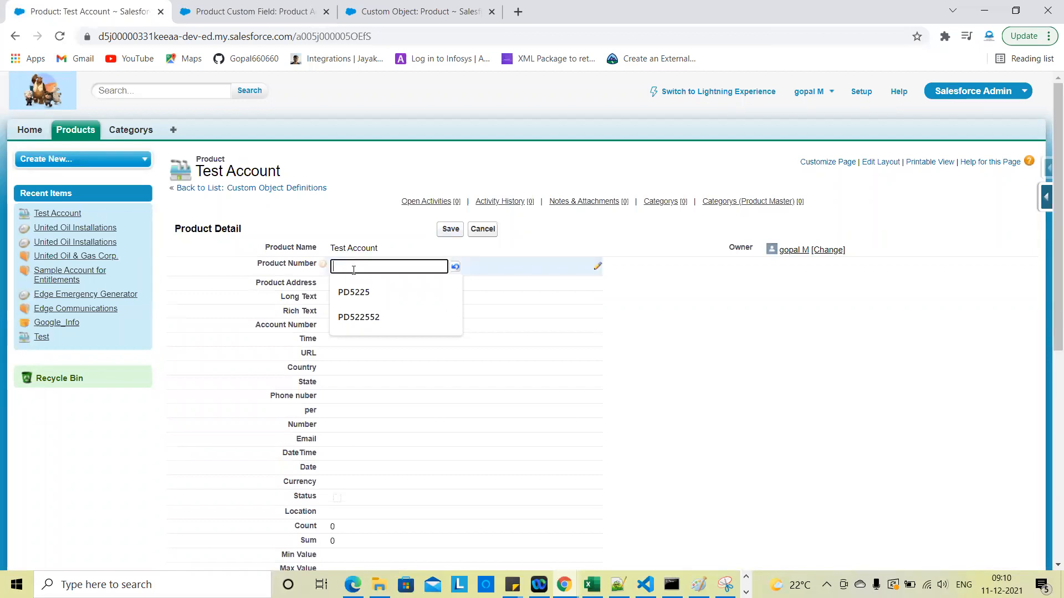
pyautogui.click(255, 11)
pyautogui.scroll(-3, 374, 432)
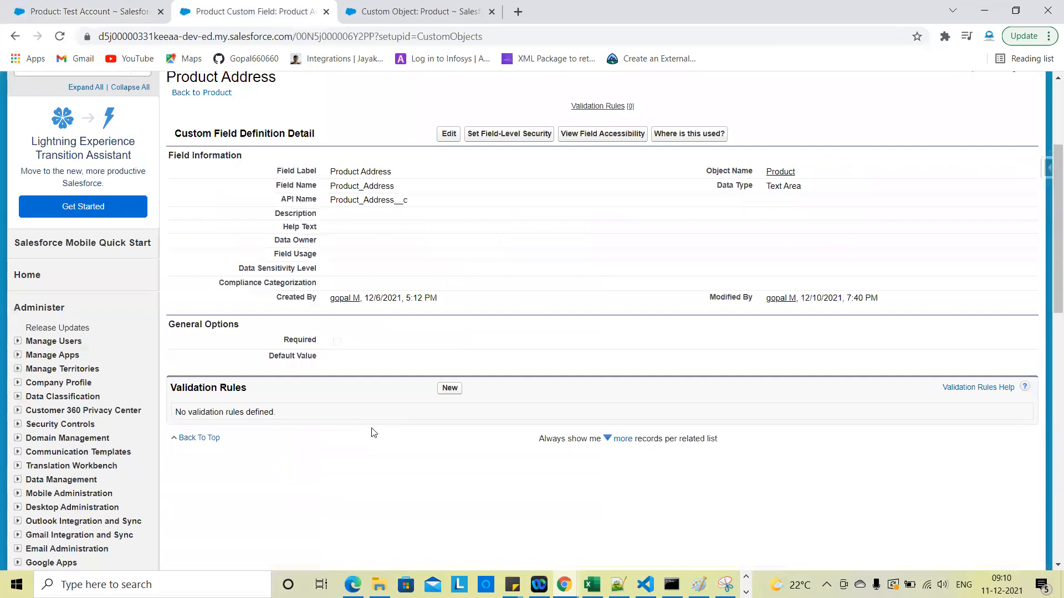
pyautogui.click(780, 172)
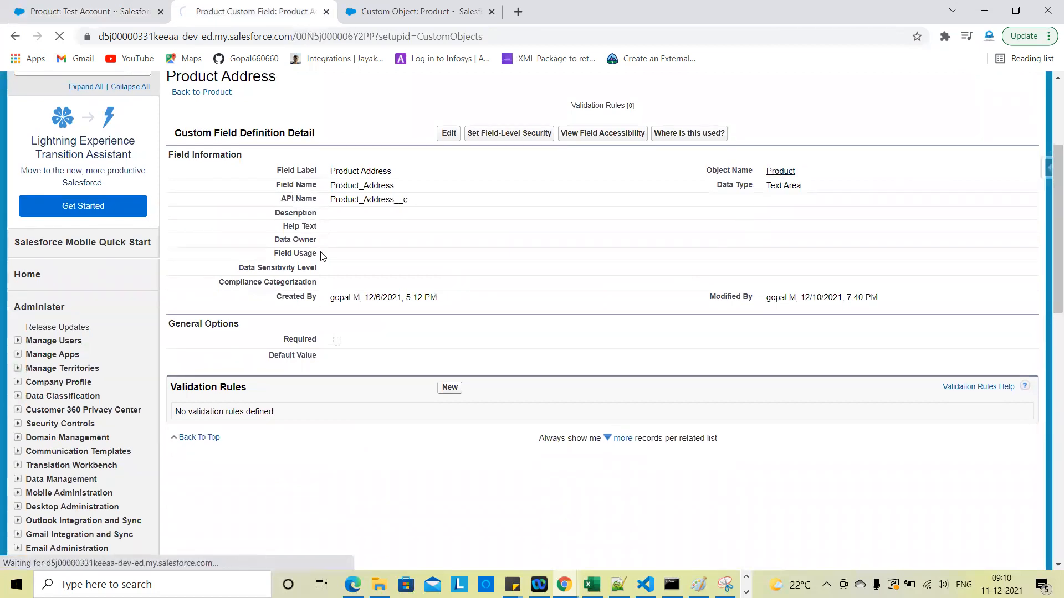
pyautogui.scroll(-5, 327, 460)
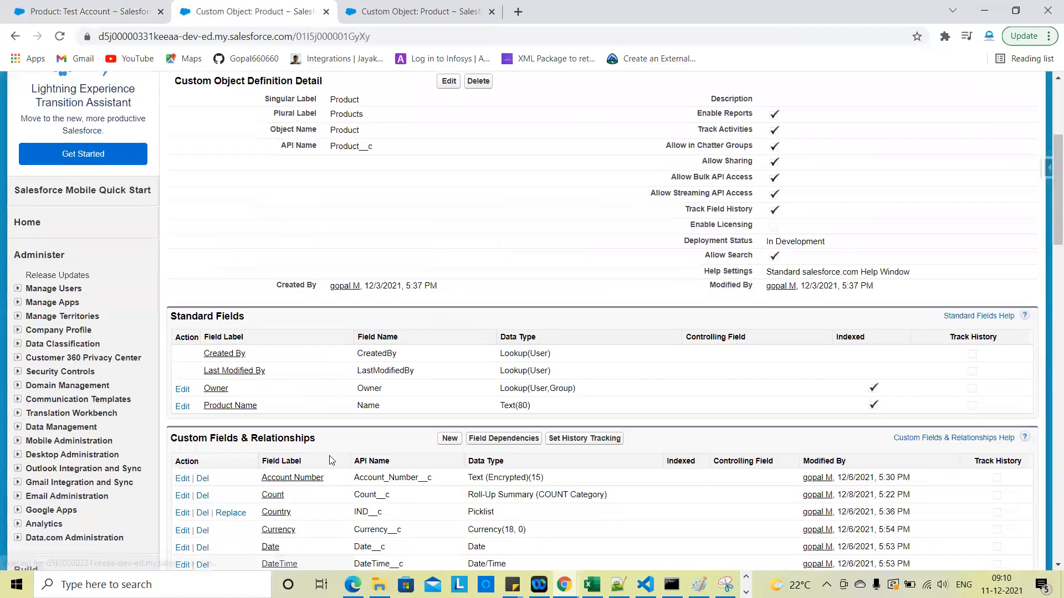
pyautogui.scroll(-7, 316, 472)
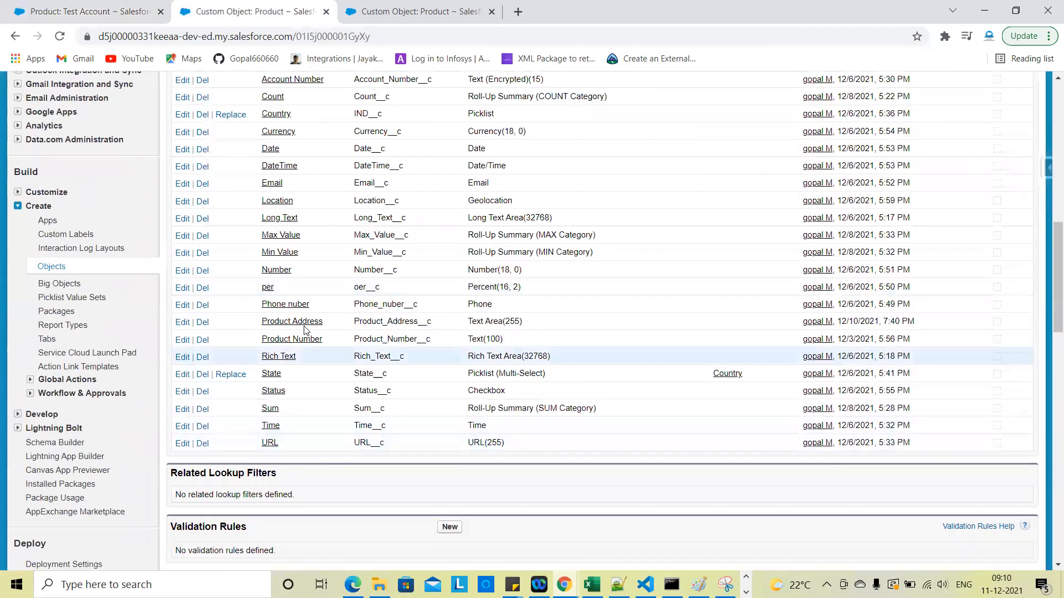
pyautogui.click(296, 306)
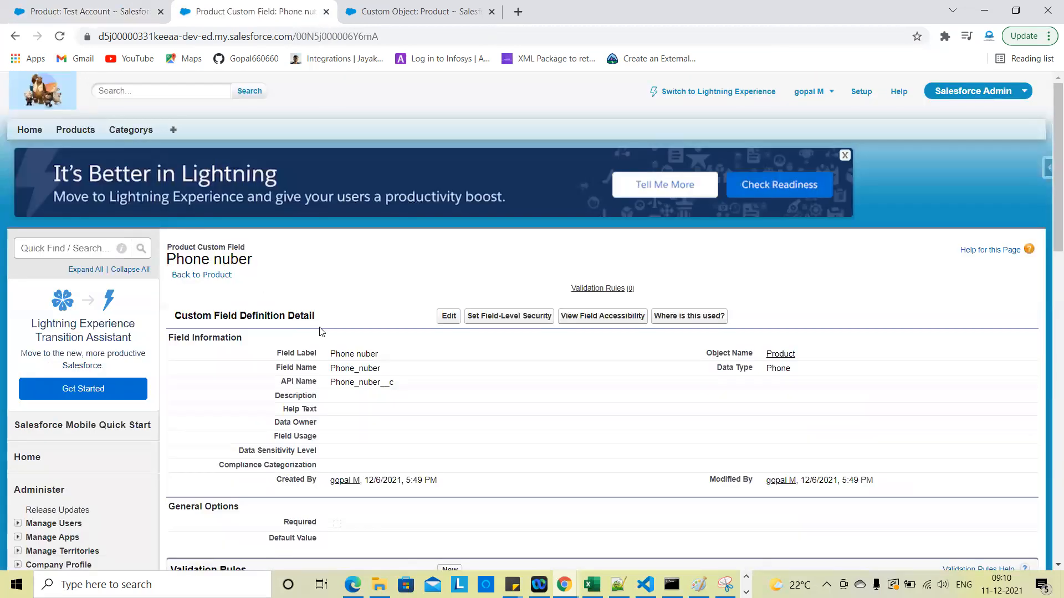
pyautogui.scroll(-4, 386, 395)
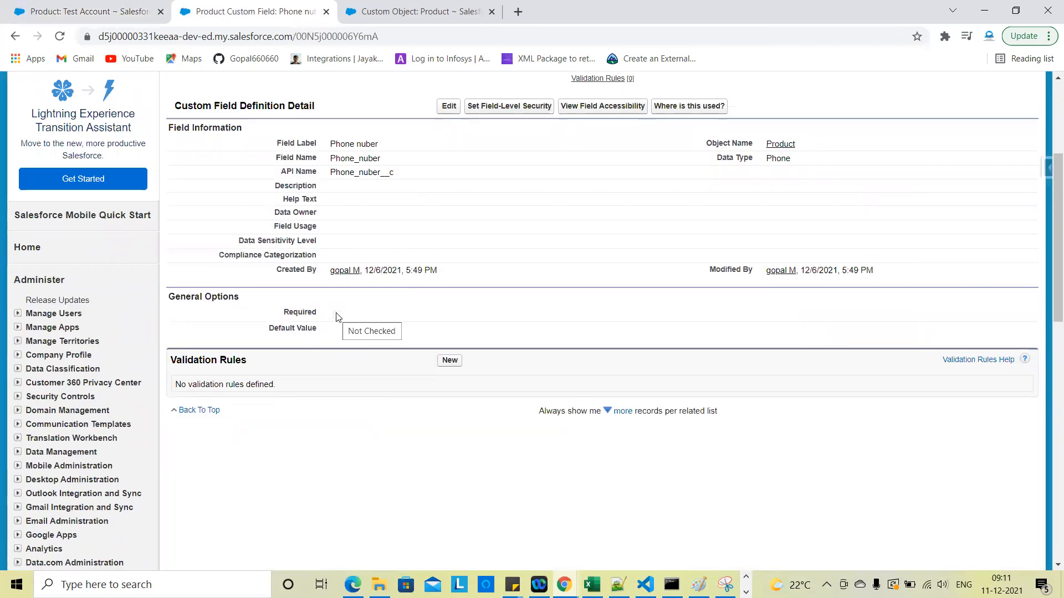
pyautogui.click(118, 11)
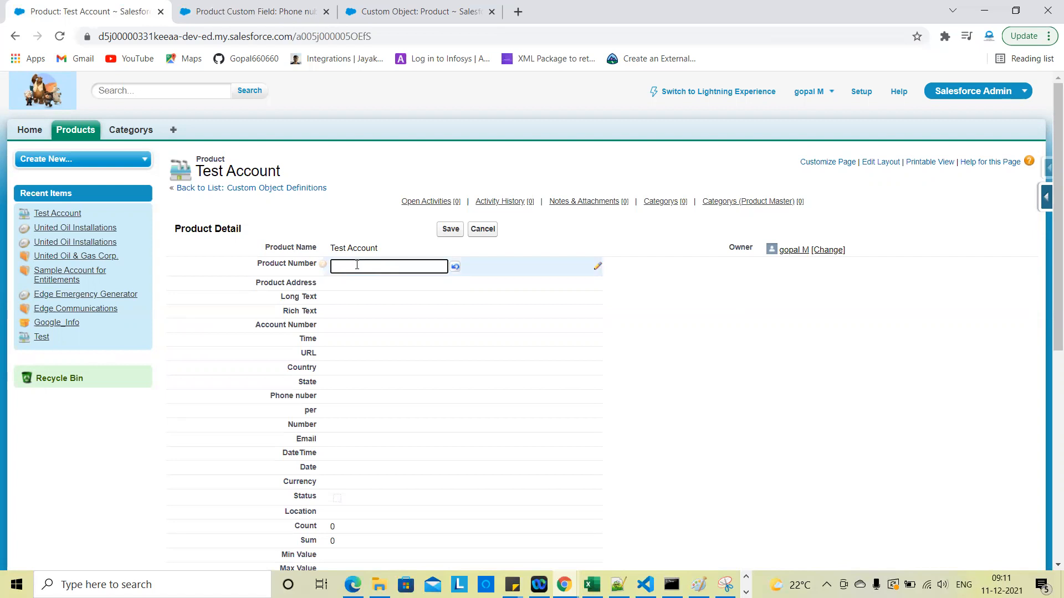
pyautogui.click(491, 232)
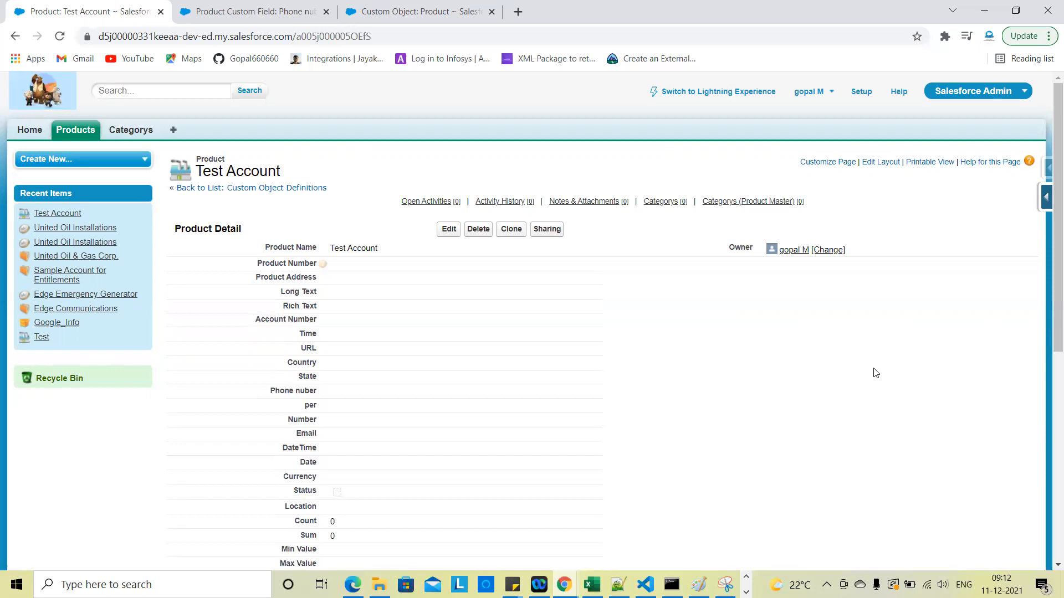
# Set the Test Account record's Product Number to PD522552 and save the record
pyautogui.click(449, 229)
pyautogui.click(379, 271)
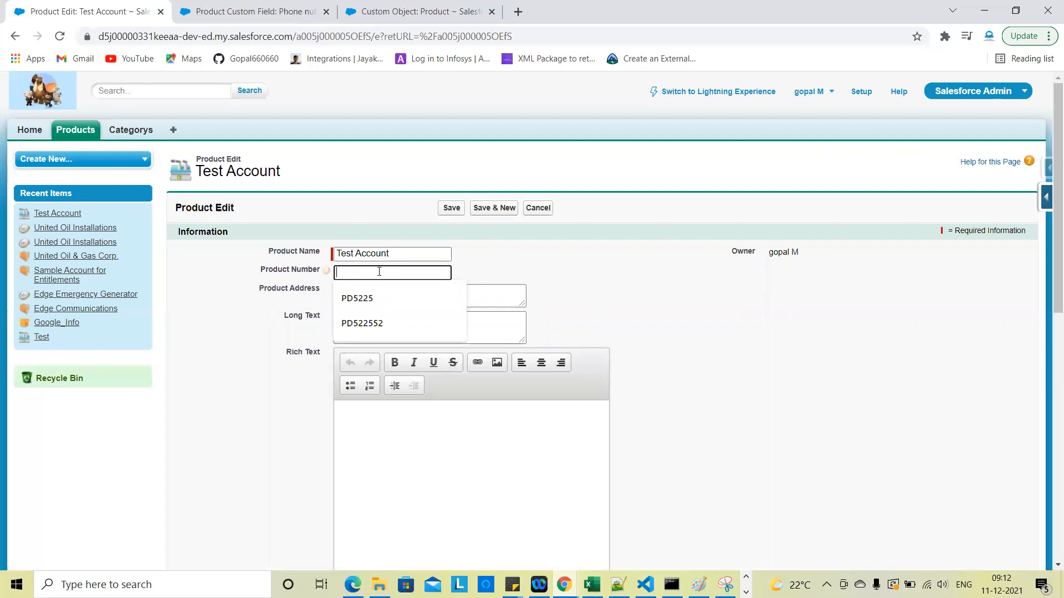
pyautogui.click(362, 323)
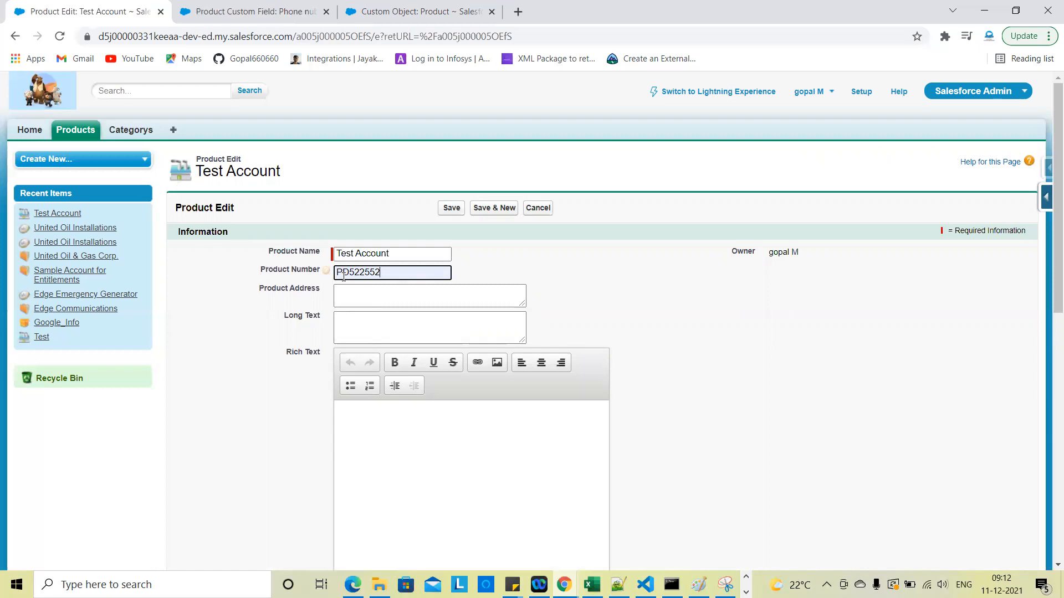
pyautogui.click(454, 211)
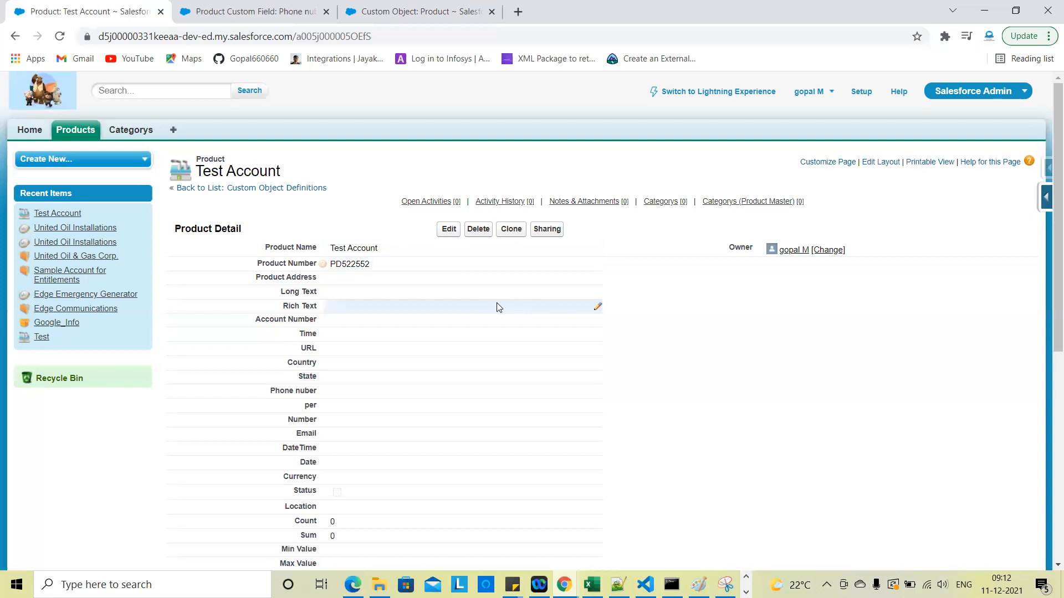
pyautogui.doubleClick(399, 265)
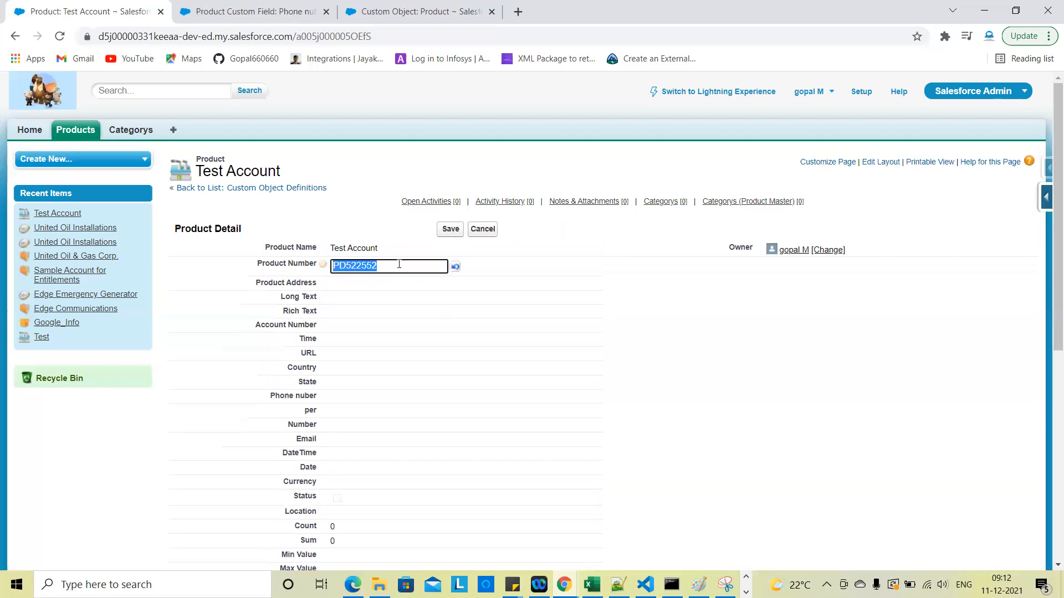
pyautogui.press('BackSpace')
pyautogui.click(483, 229)
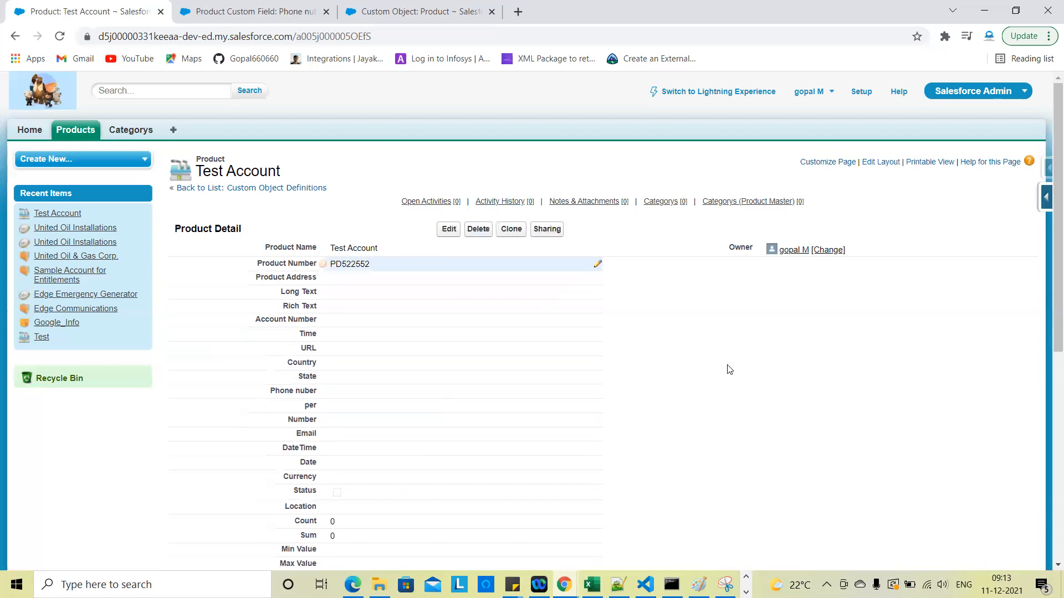
# Open a blank new Product form and review which of its fields are marked as required
pyautogui.click(86, 132)
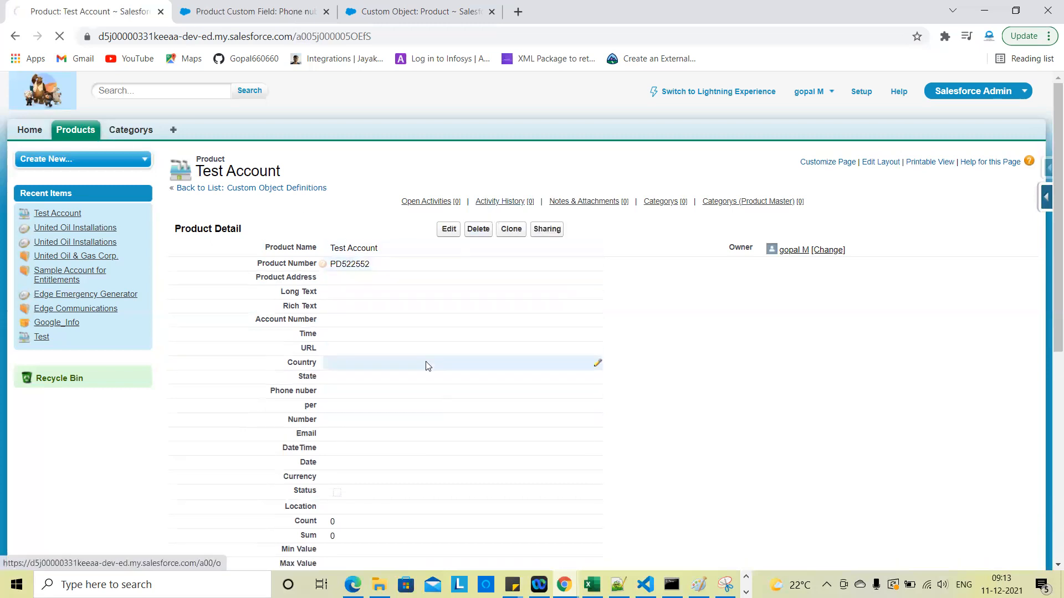
pyautogui.click(453, 237)
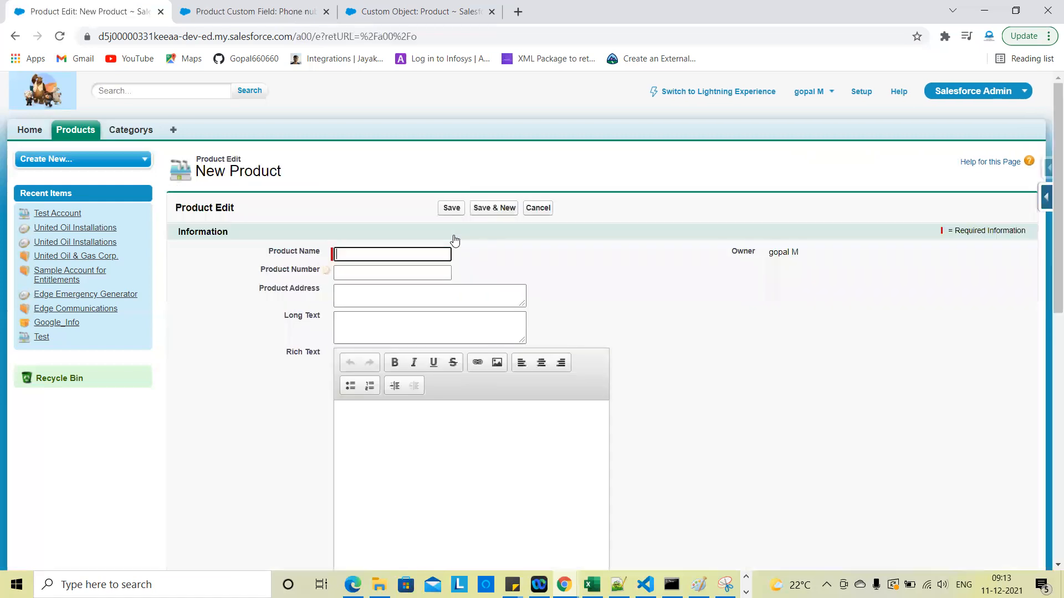
pyautogui.scroll(-5, 668, 382)
pyautogui.scroll(-2, 664, 380)
pyautogui.scroll(10, 464, 320)
# Leave the new Product form, open the Test product record for editing and examine its empty Product Number field
pyautogui.click(90, 134)
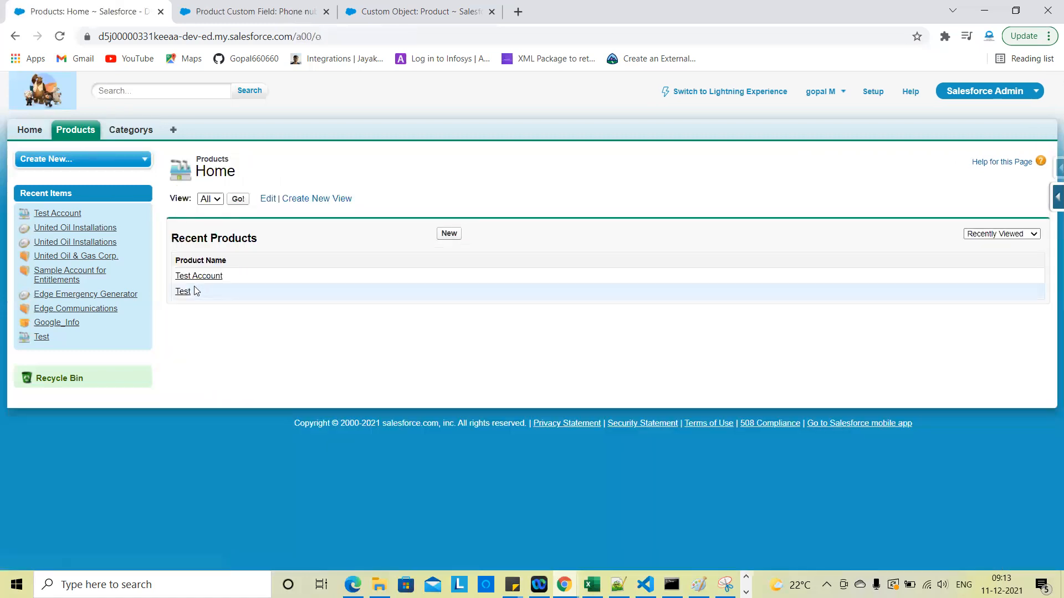
pyautogui.click(187, 293)
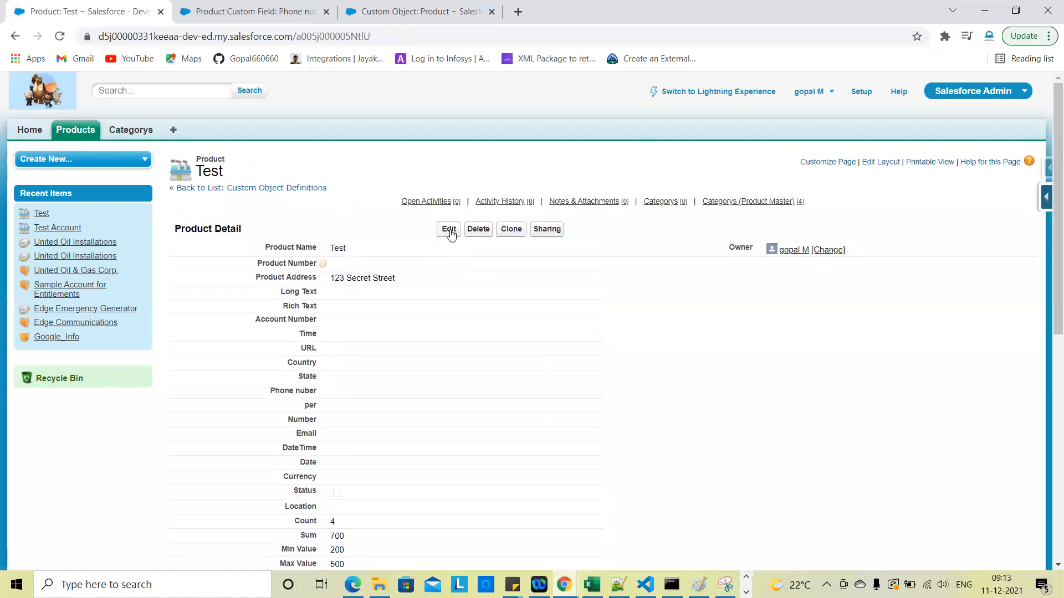
pyautogui.click(450, 230)
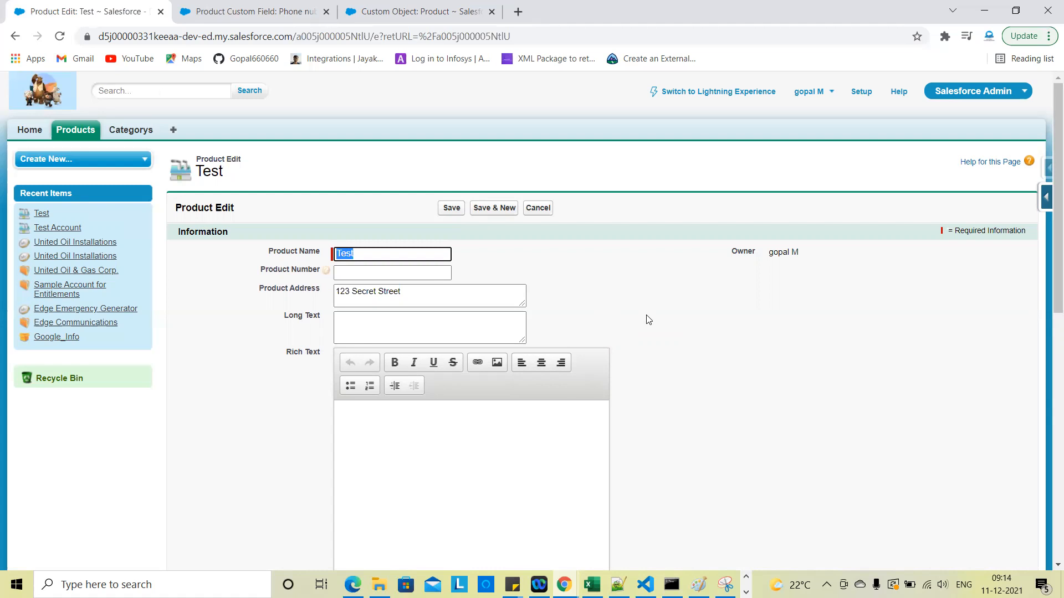
pyautogui.click(402, 273)
pyautogui.tripleClick(278, 269)
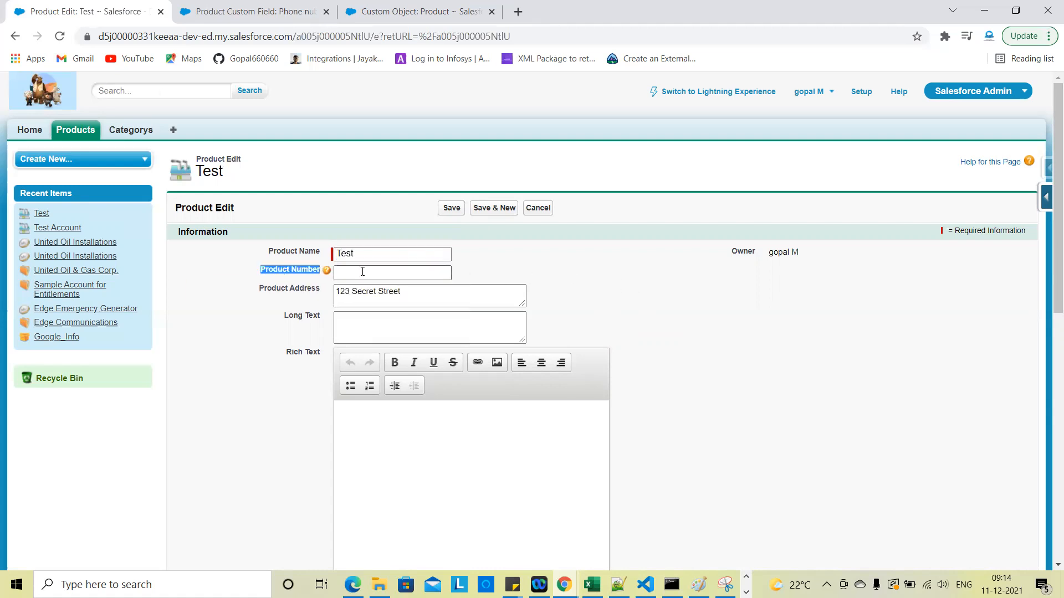
pyautogui.click(386, 277)
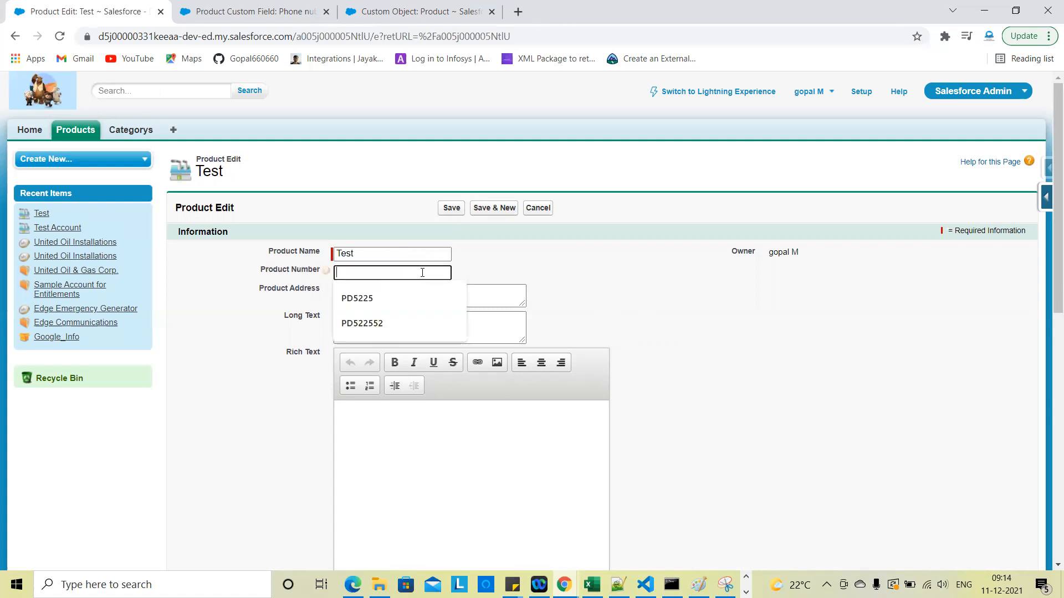
pyautogui.click(501, 265)
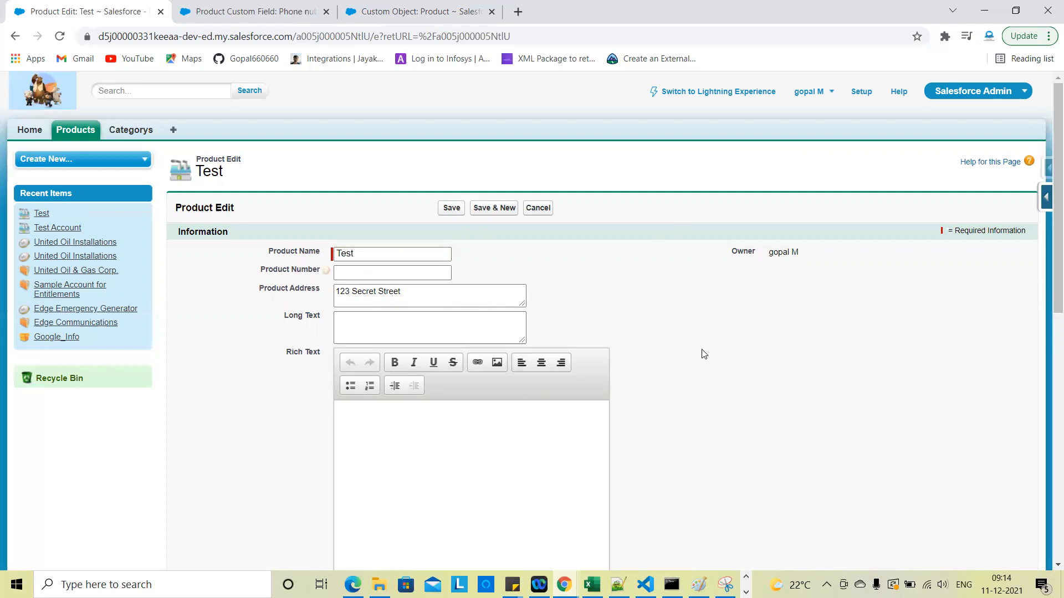
# Open the Product custom object's definition in a separate tab and look over its standard and custom fields
pyautogui.scroll(2, 703, 354)
pyautogui.click(1046, 204)
pyautogui.click(943, 246)
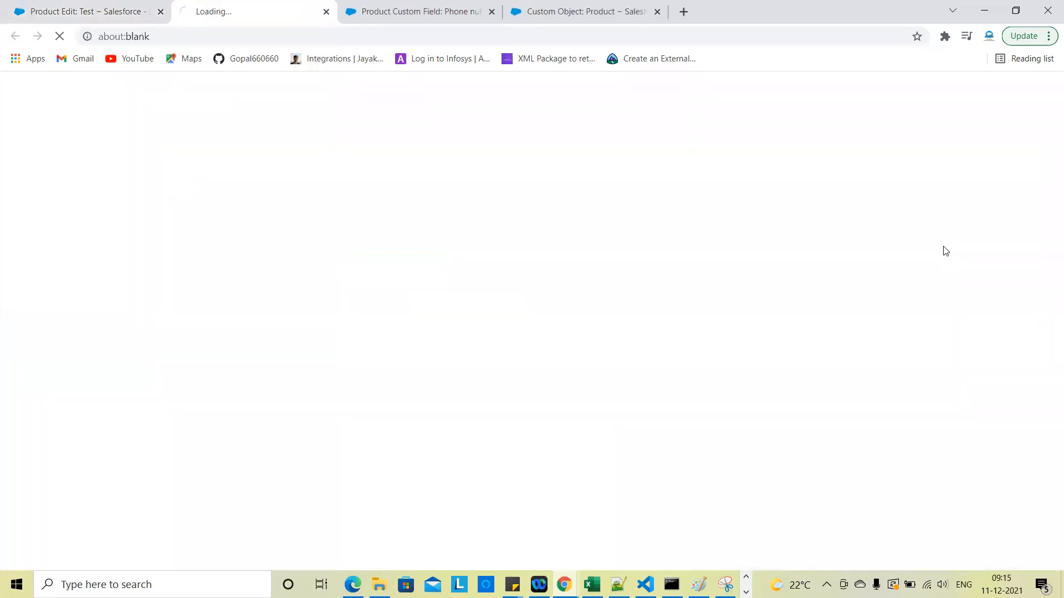
pyautogui.scroll(-5, 396, 369)
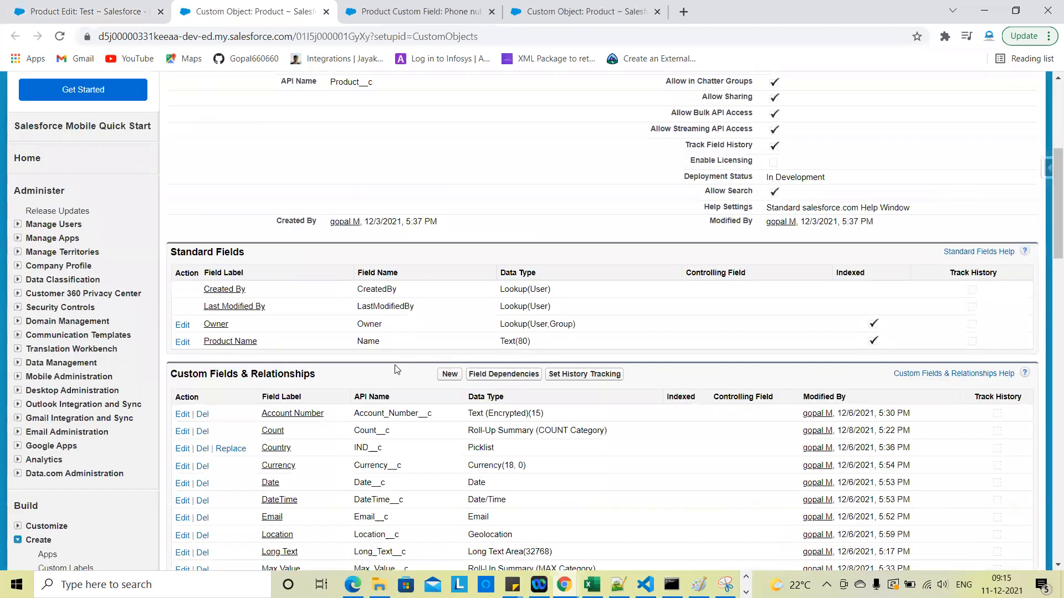
pyautogui.scroll(3, 261, 210)
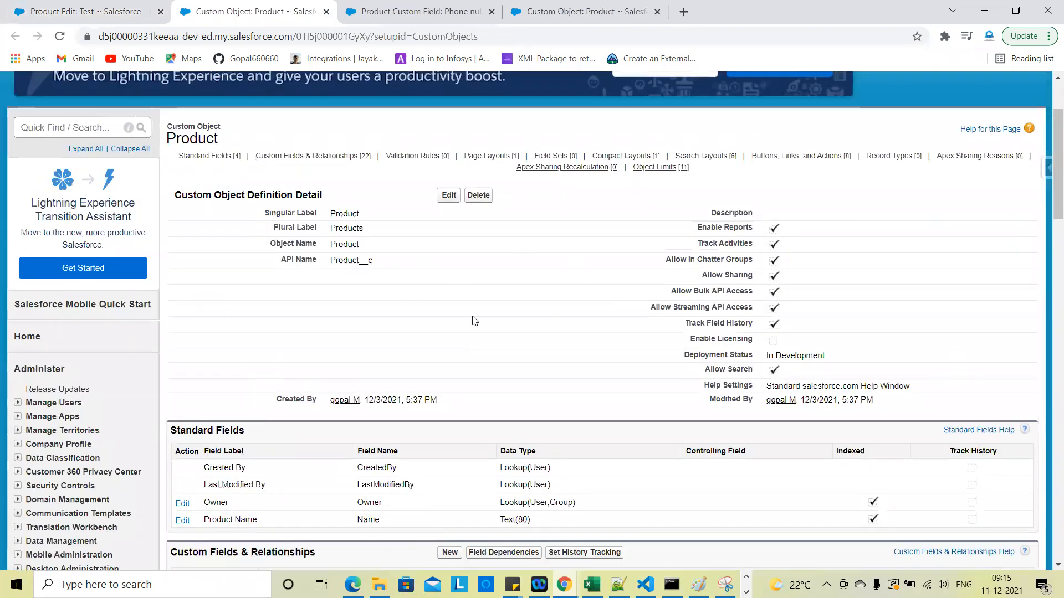
pyautogui.scroll(-3, 542, 306)
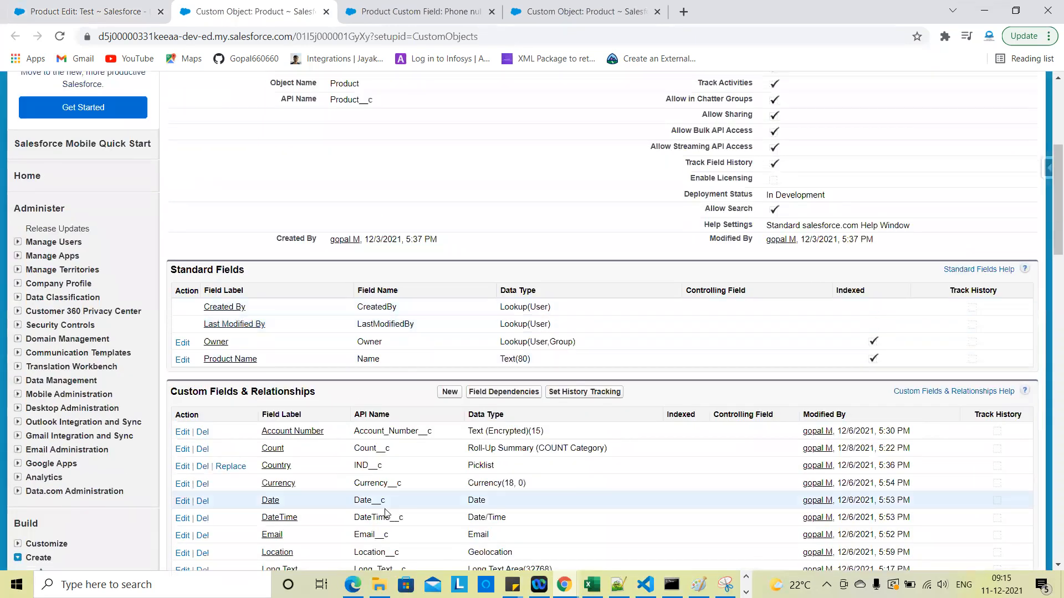
pyautogui.scroll(-5, 386, 512)
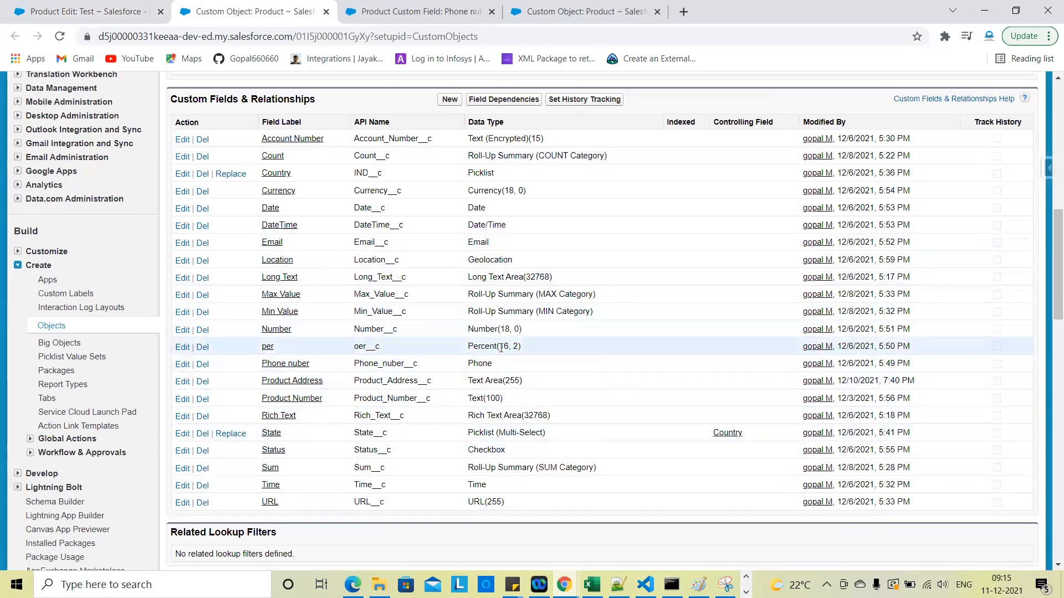
# Locate the Validation Rules section in the Product object's definition
pyautogui.scroll(1, 501, 348)
pyautogui.scroll(-6, 435, 395)
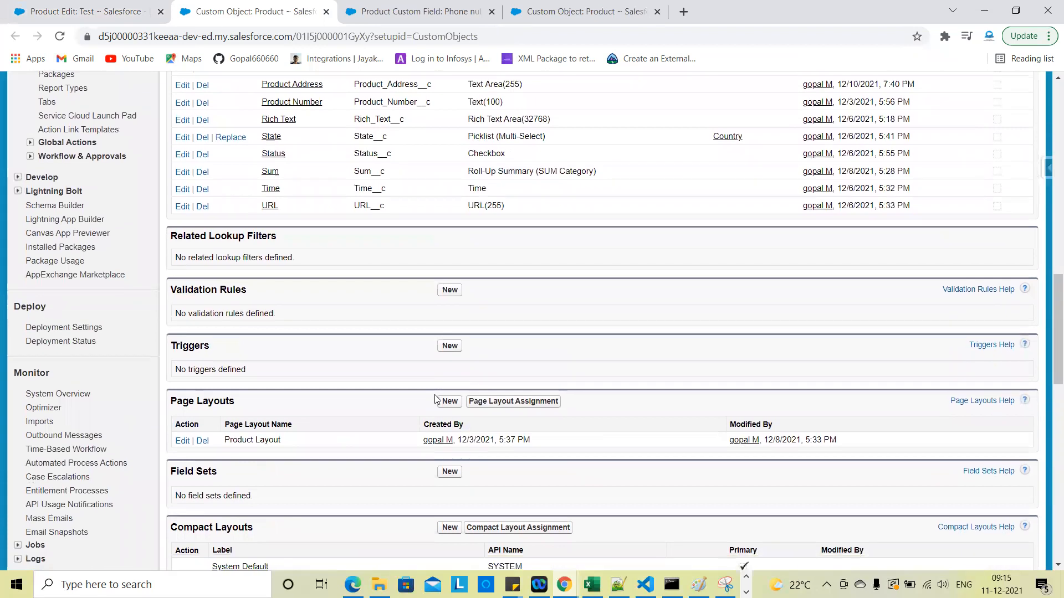
pyautogui.tripleClick(209, 290)
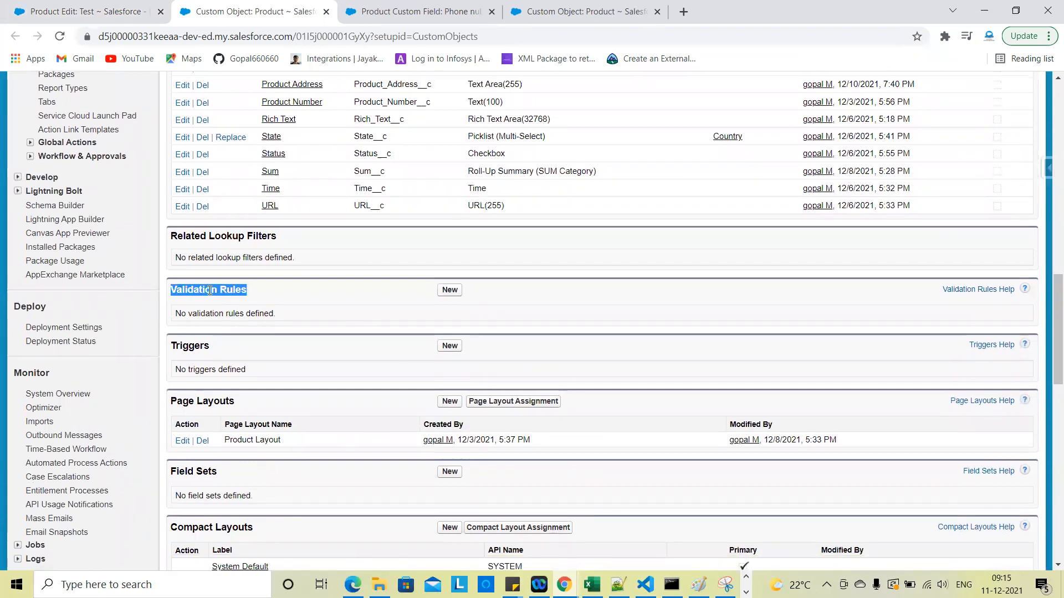
pyautogui.tripleClick(209, 290)
pyautogui.scroll(2, 304, 326)
pyautogui.scroll(-1, 278, 387)
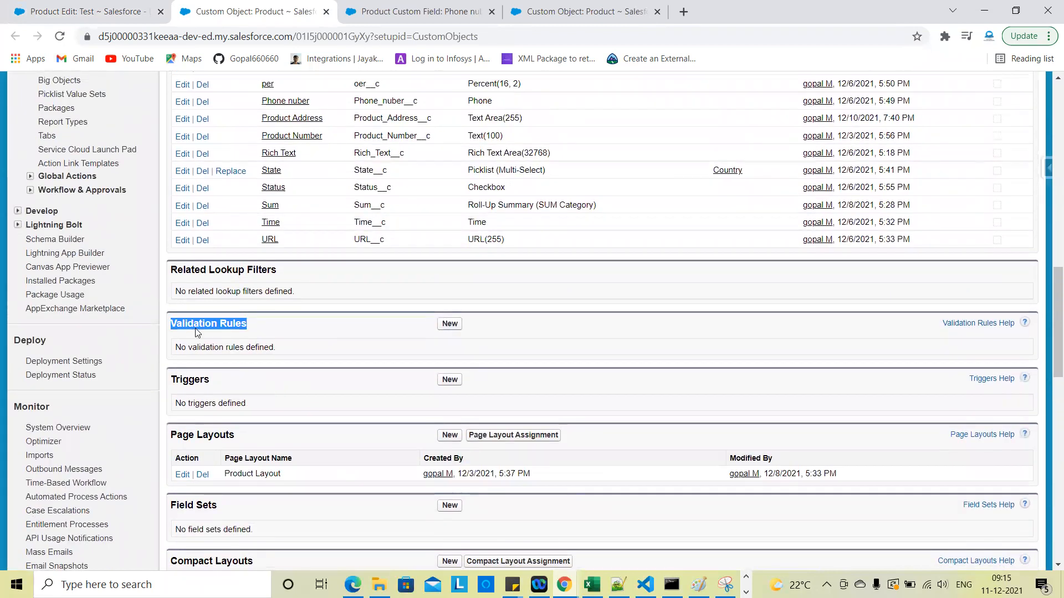
pyautogui.scroll(4, 288, 348)
# Go to the Accounts home page and bring up the Account object's validation rules in Setup
pyautogui.click(421, 10)
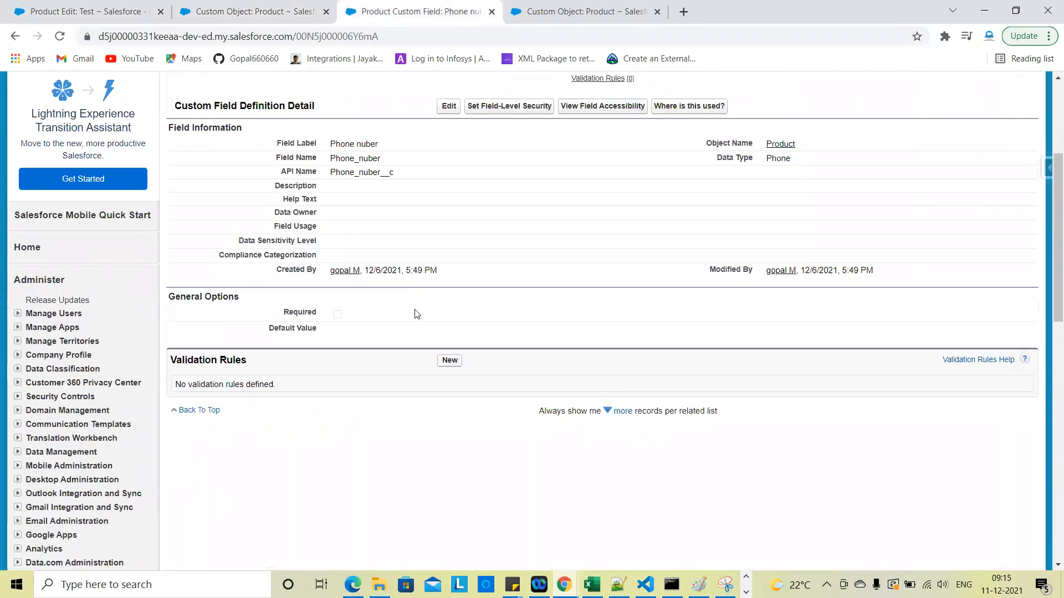
pyautogui.scroll(3, 636, 77)
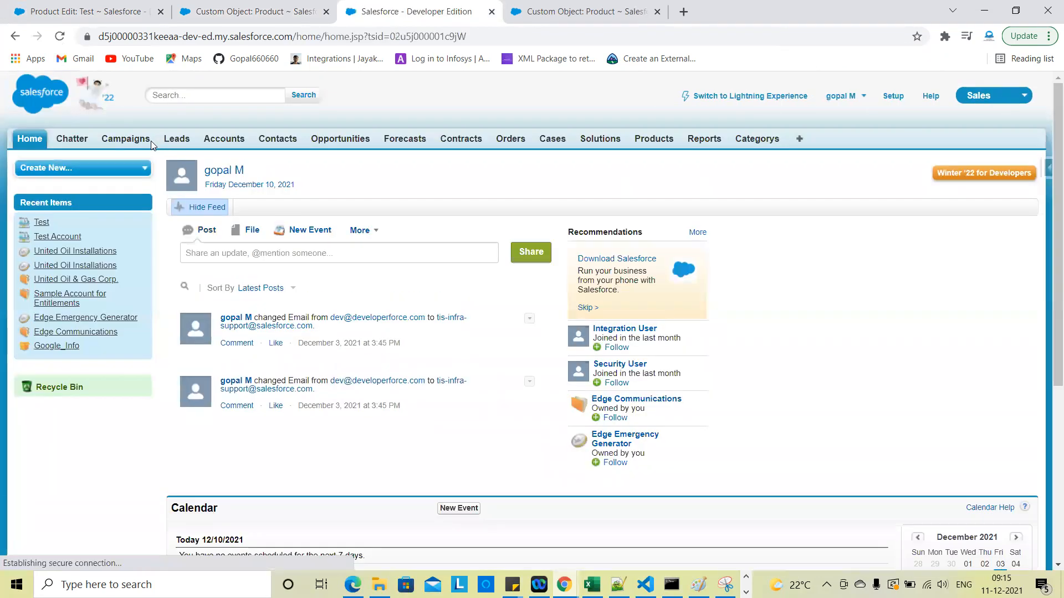
pyautogui.click(225, 139)
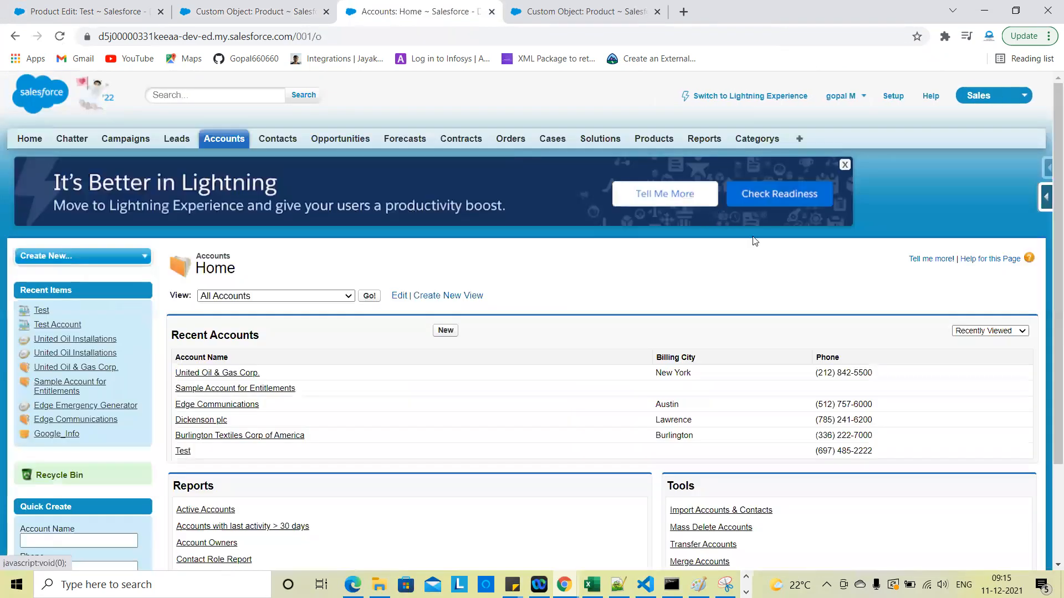
pyautogui.moveTo(1045, 197)
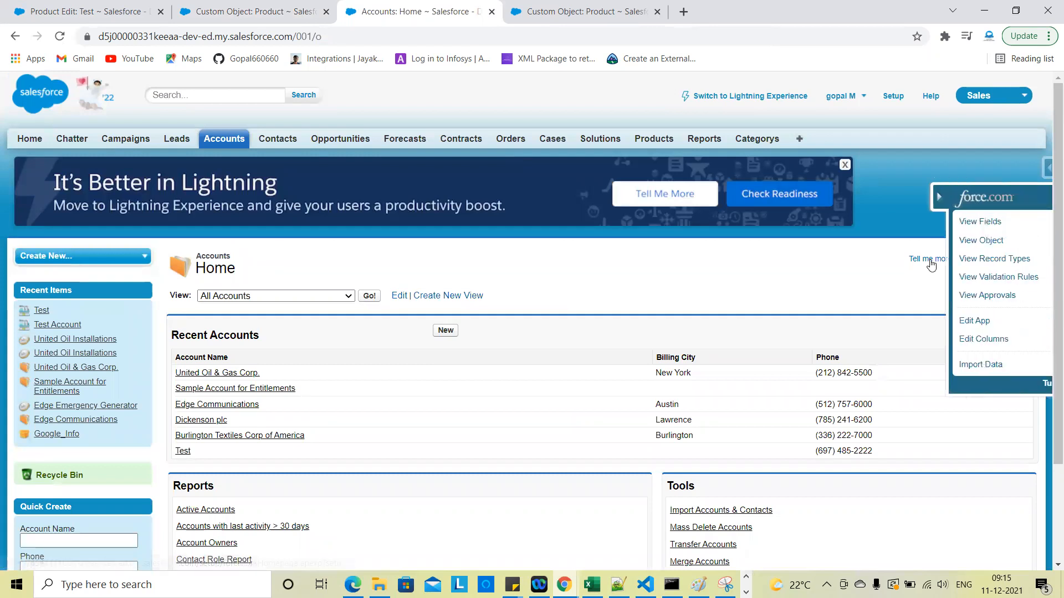
pyautogui.click(942, 277)
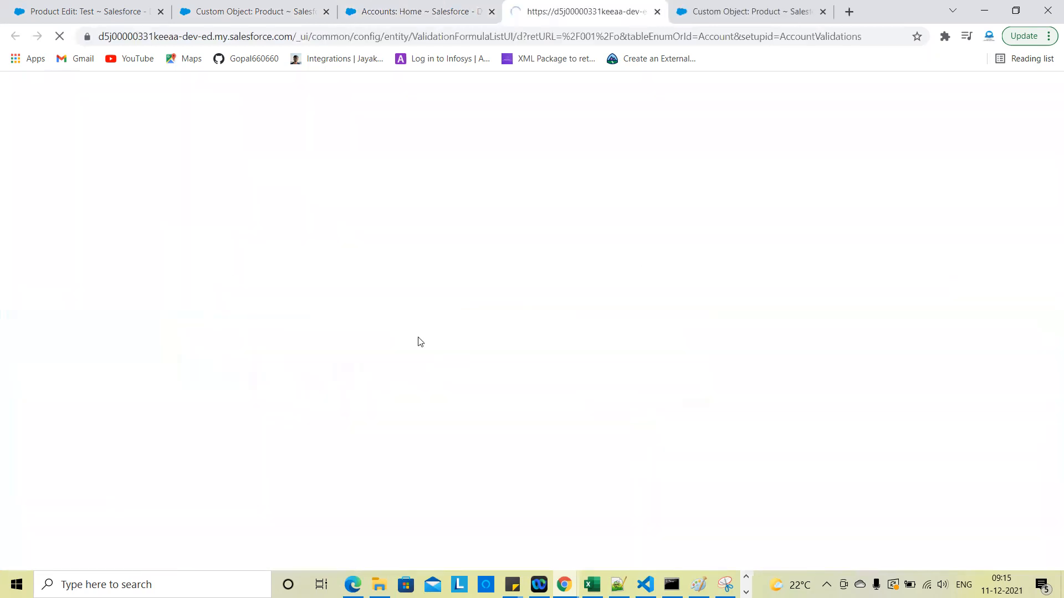
pyautogui.scroll(-15, 88, 442)
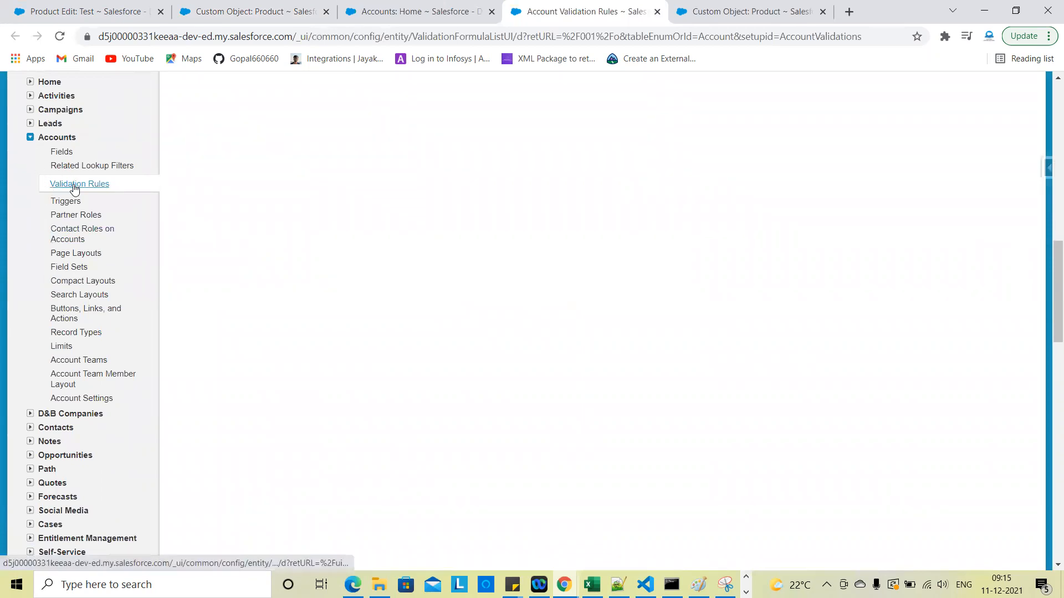
pyautogui.scroll(15, 457, 263)
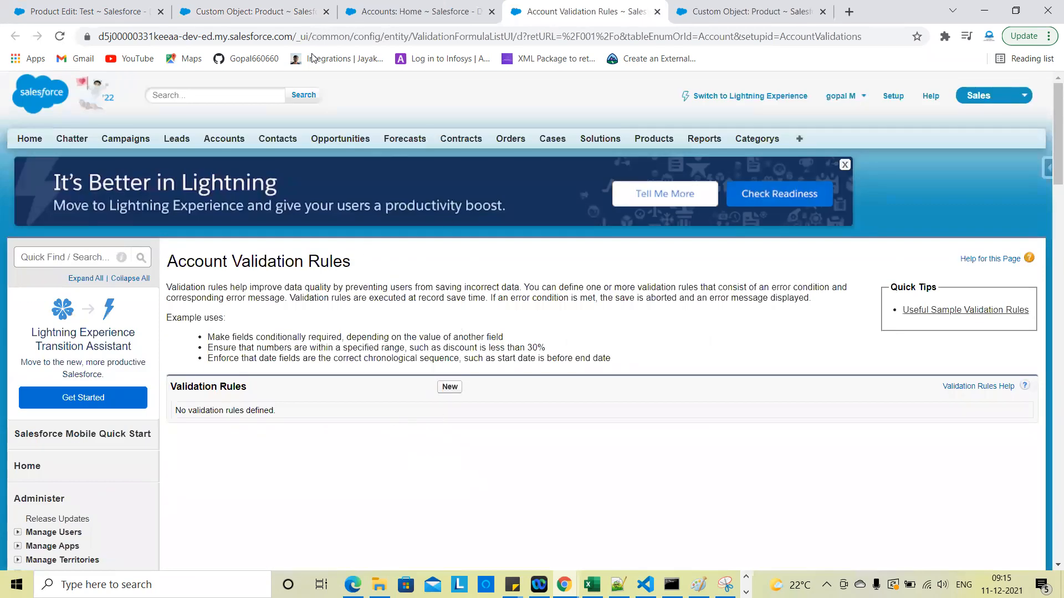
# Return to the Product object's definition and review where its validation rules are managed
pyautogui.click(243, 4)
pyautogui.scroll(10, 373, 323)
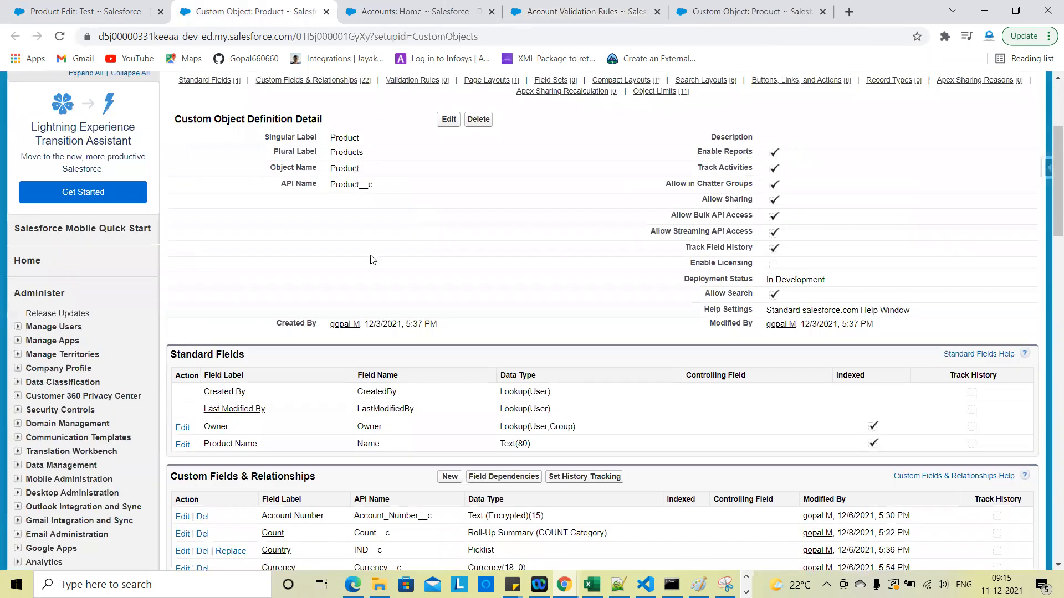
pyautogui.scroll(-15, 374, 323)
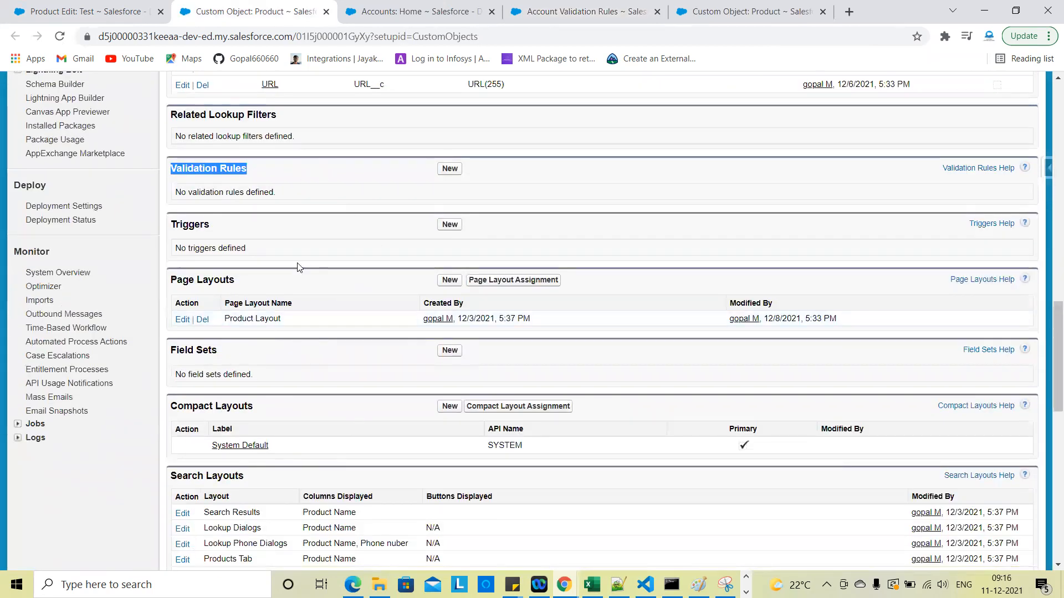
pyautogui.scroll(4, 333, 273)
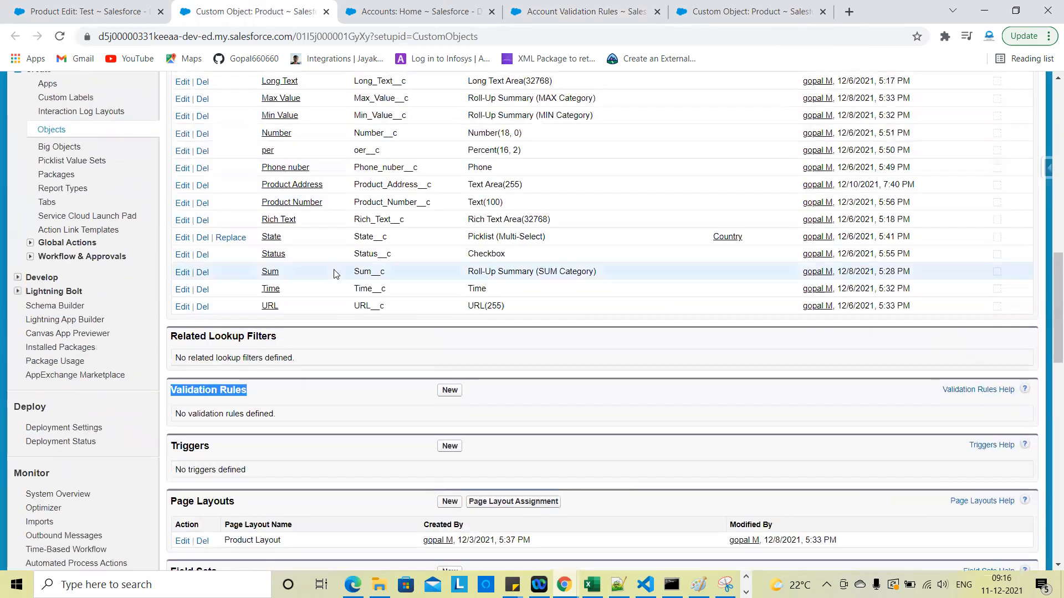
# Go back to the Account Validation Rules page and collapse the Accounts node under Customize in the Setup tree
pyautogui.click(451, 5)
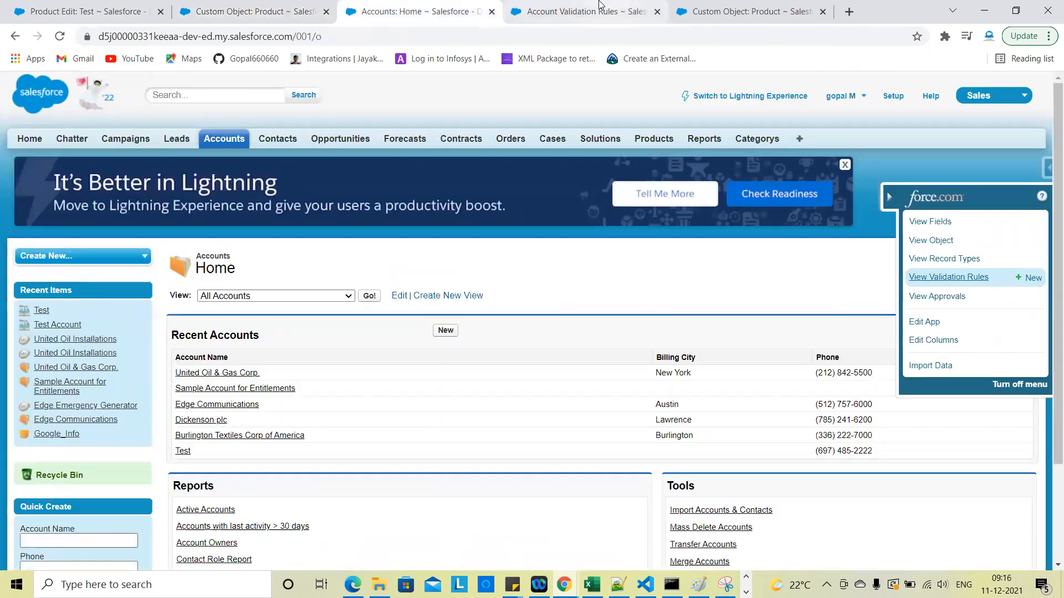
pyautogui.click(601, 8)
pyautogui.scroll(-14, 267, 346)
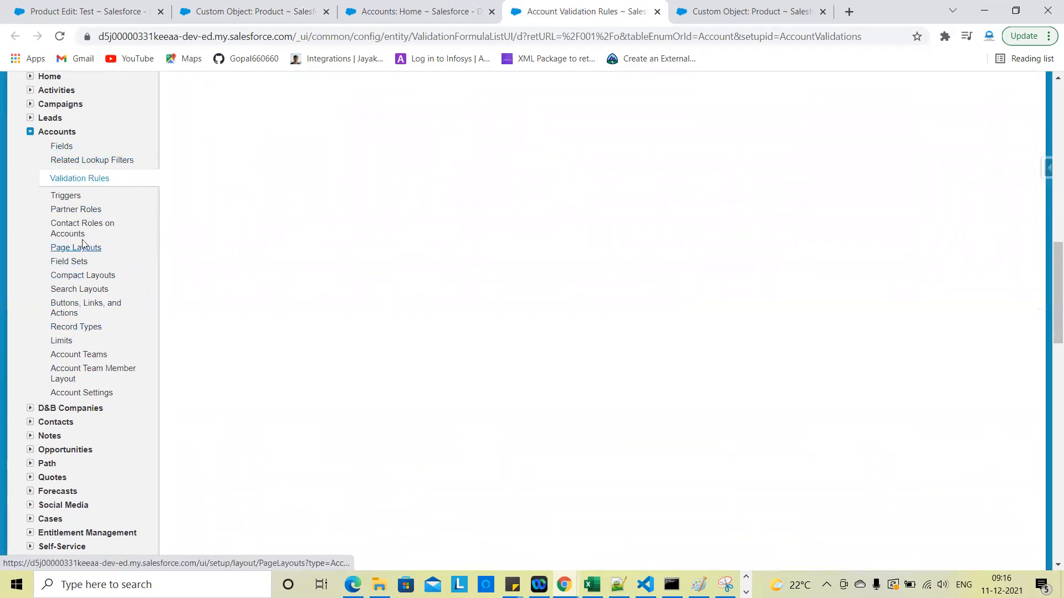
pyautogui.scroll(2, 127, 265)
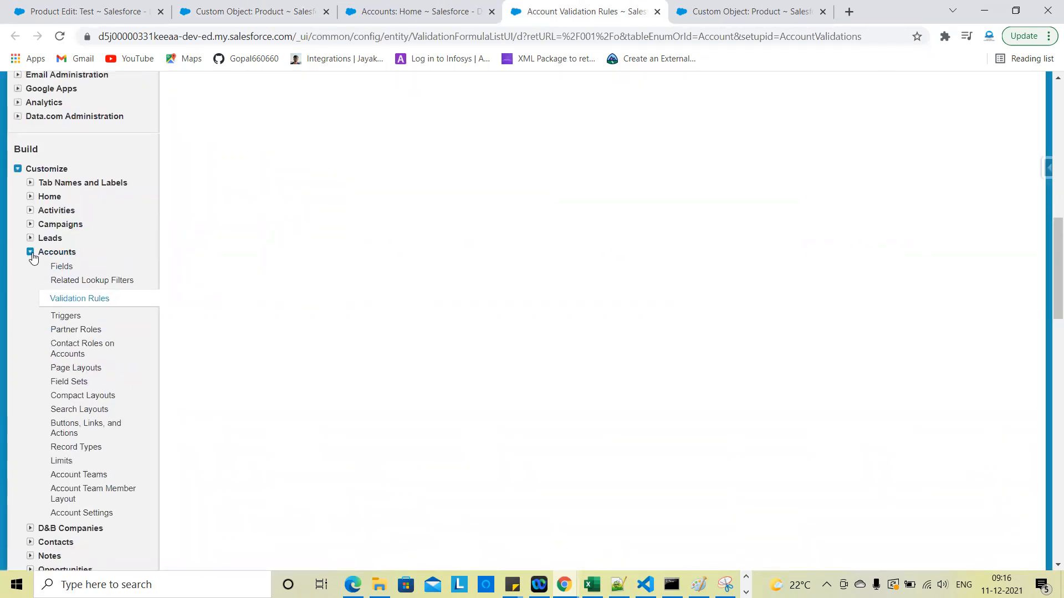
pyautogui.click(31, 252)
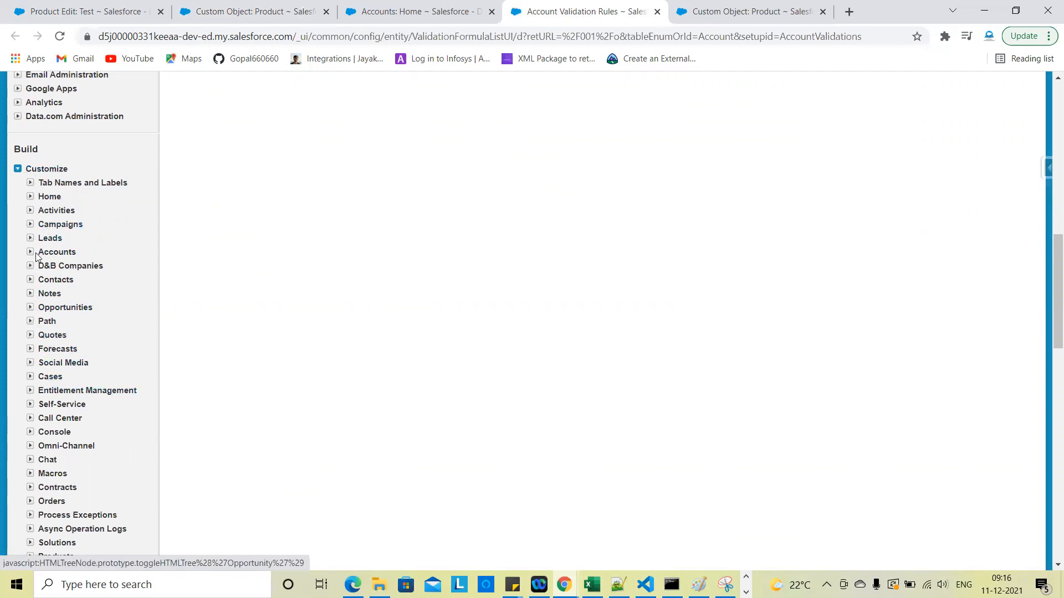
# Return to the Product object's definition and examine its Validation Rules section
pyautogui.click(215, 5)
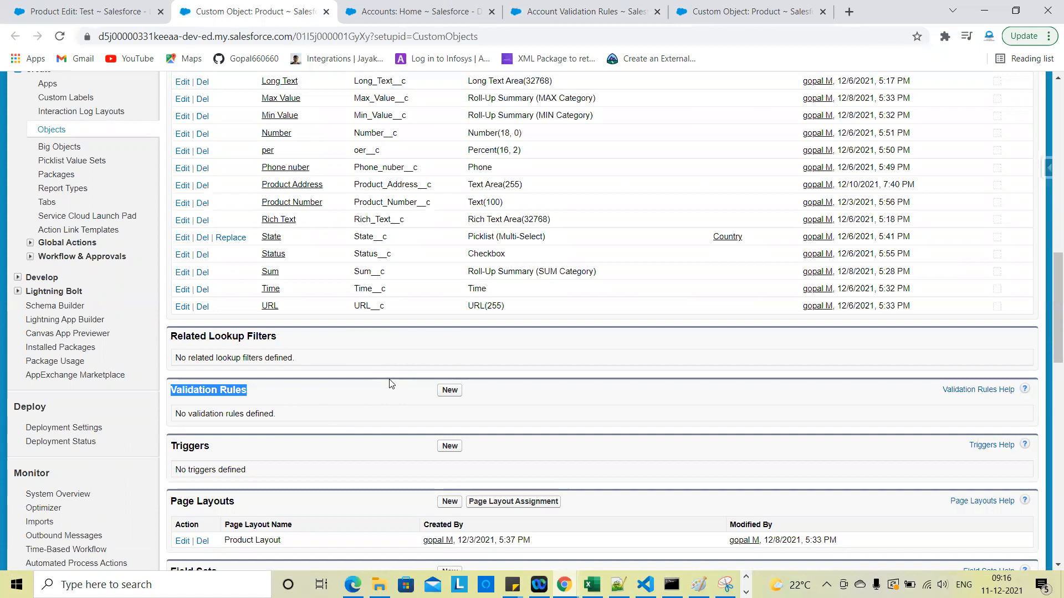
pyautogui.scroll(1, 391, 384)
pyautogui.scroll(-1, 391, 383)
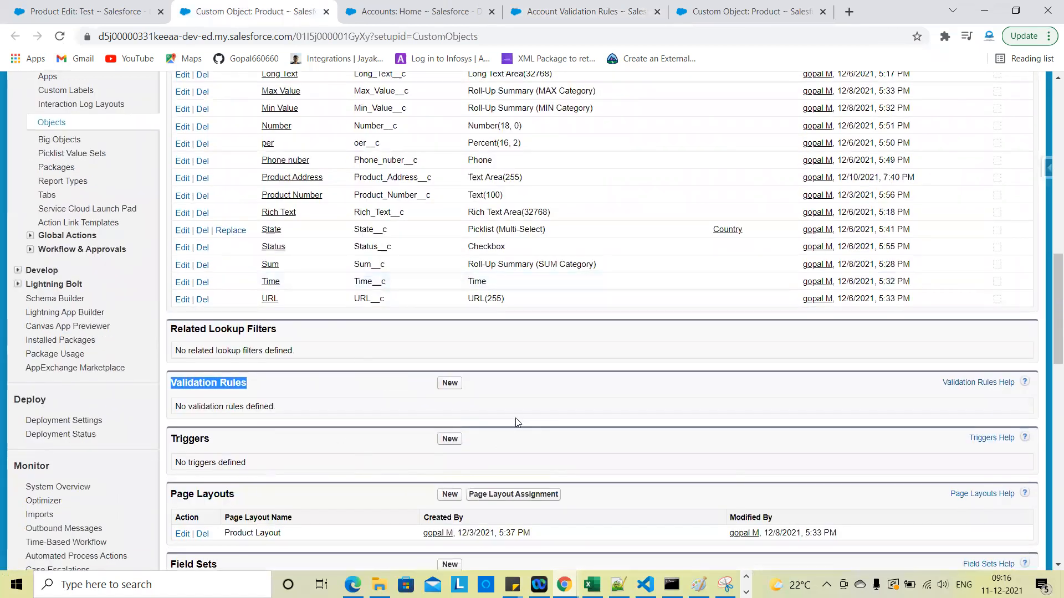
# Go back to the Account setup page, expand Accounts under Customize and open its Validation Rules
pyautogui.click(581, 8)
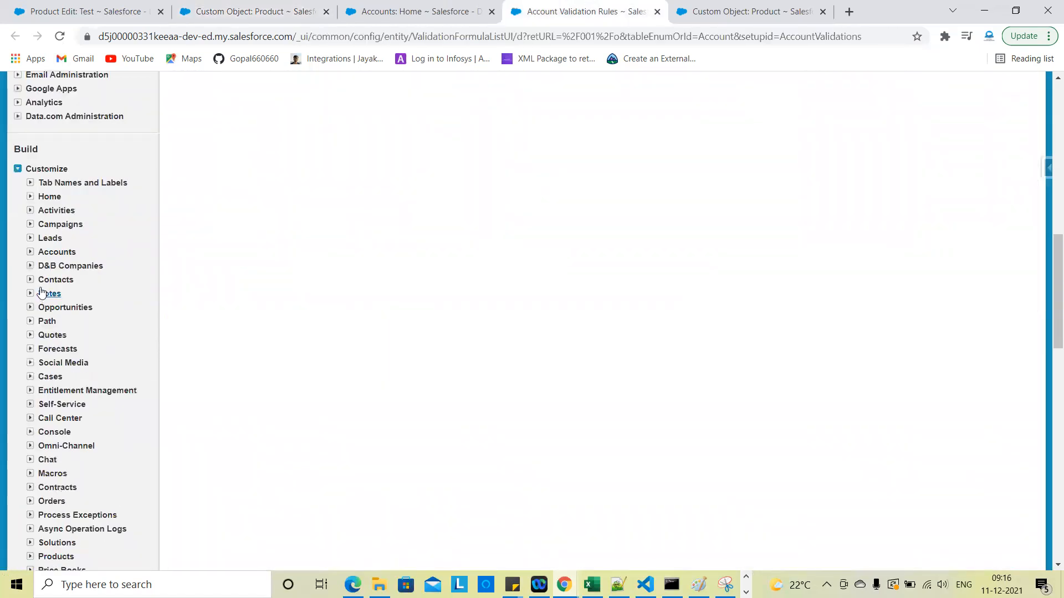
pyautogui.click(31, 253)
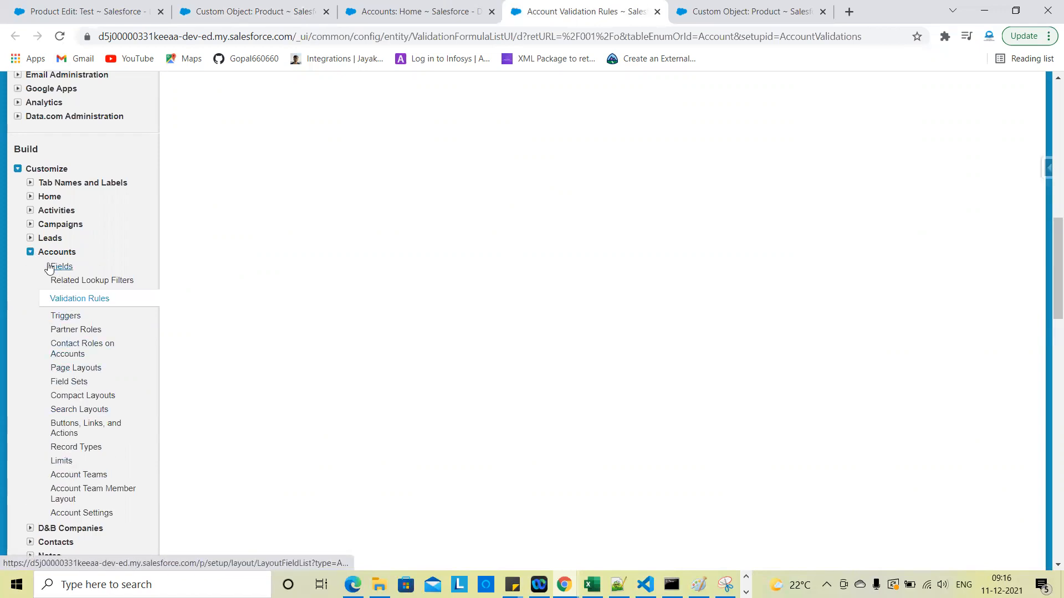
pyautogui.click(77, 299)
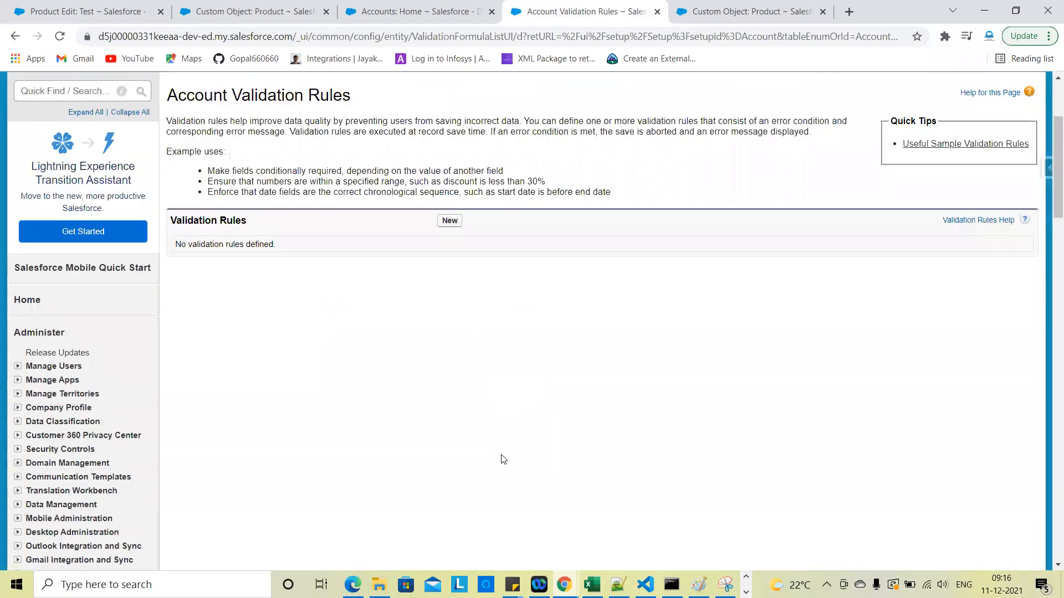
# Start a new validation rule for the Product custom object from its definition page
pyautogui.click(271, 6)
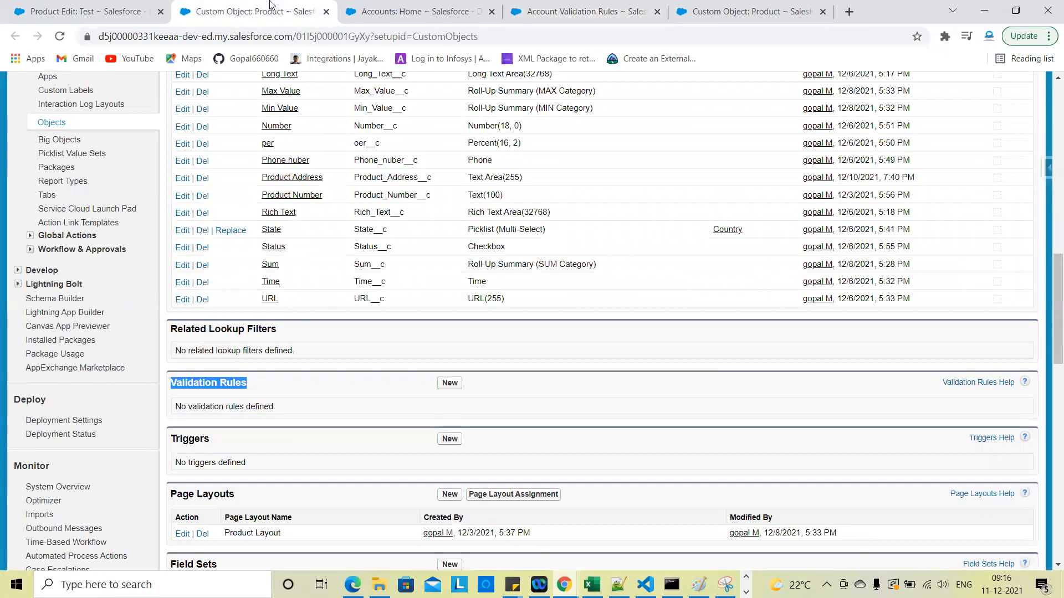
pyautogui.click(336, 385)
pyautogui.scroll(-1, 574, 397)
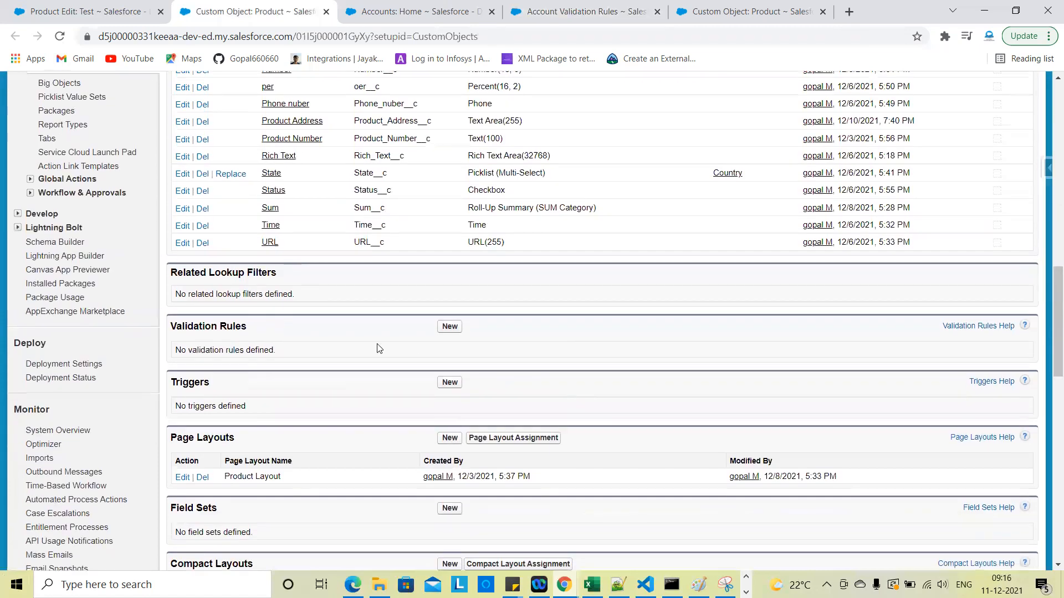
pyautogui.click(449, 328)
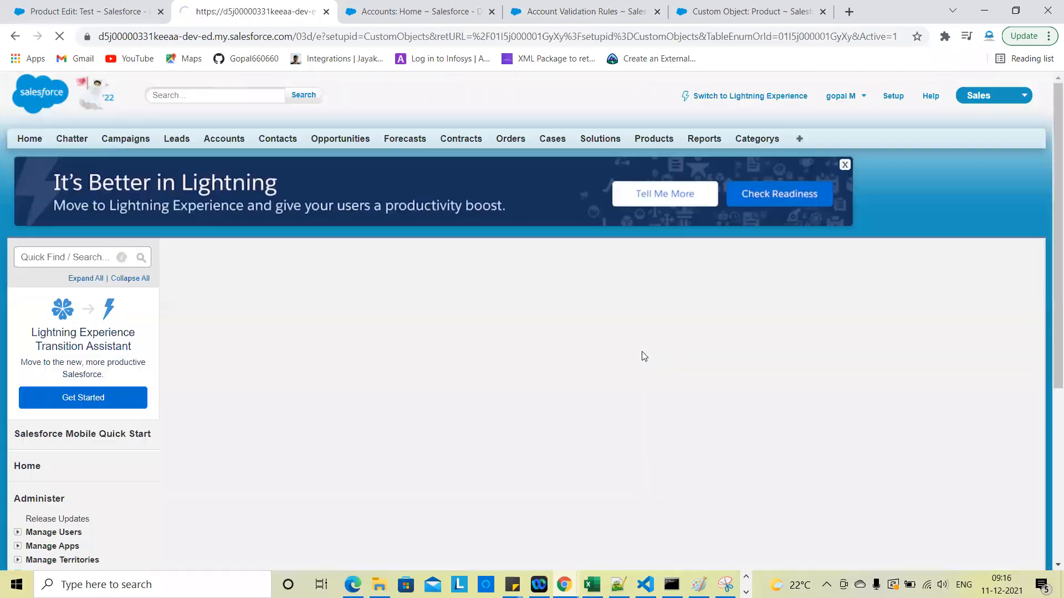
pyautogui.scroll(-2, 731, 361)
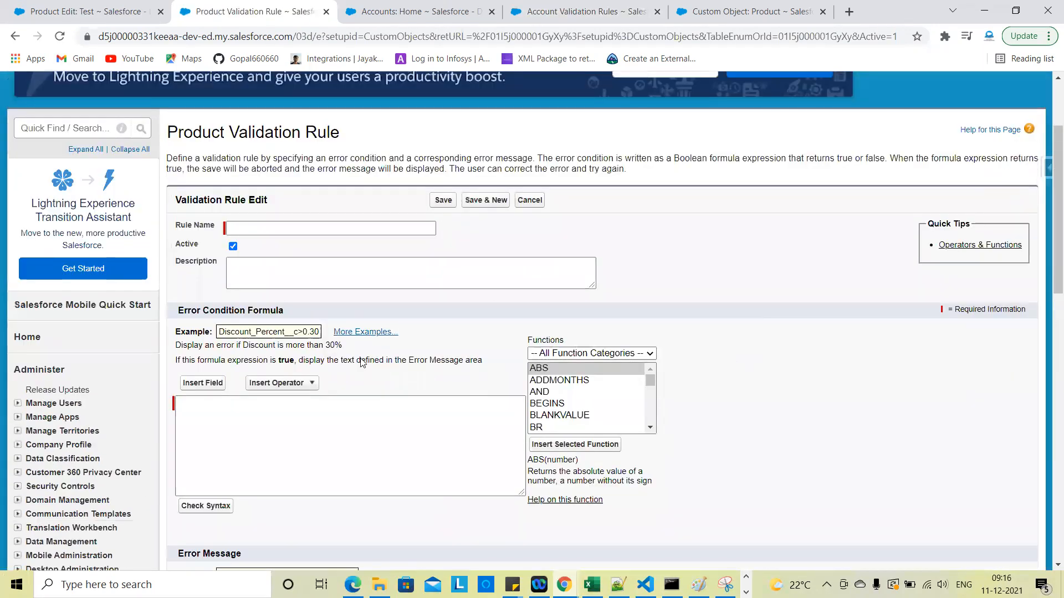
pyautogui.scroll(-1, 361, 388)
pyautogui.click(356, 412)
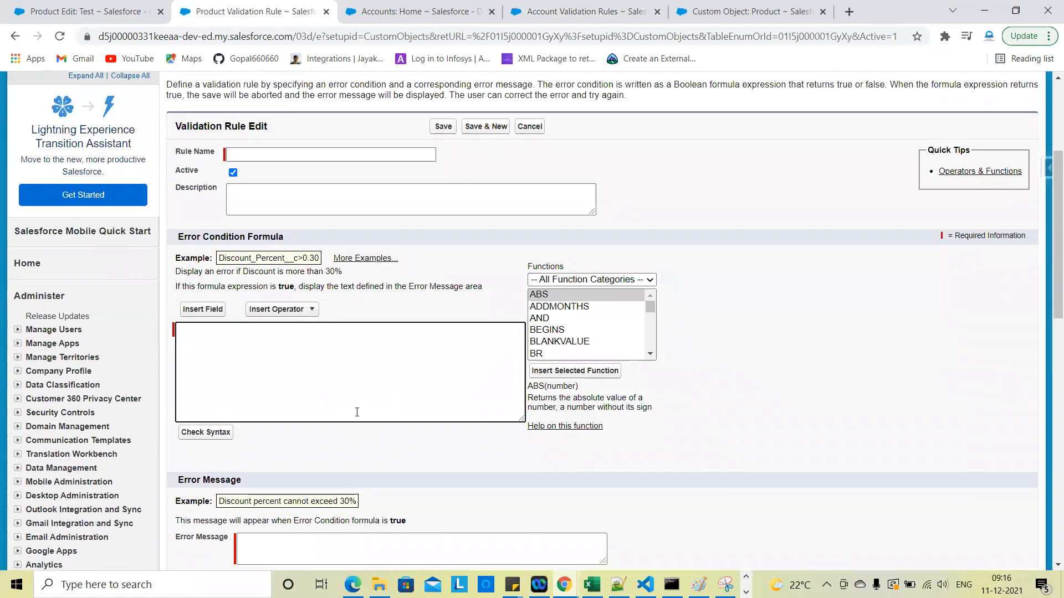
pyautogui.click(786, 312)
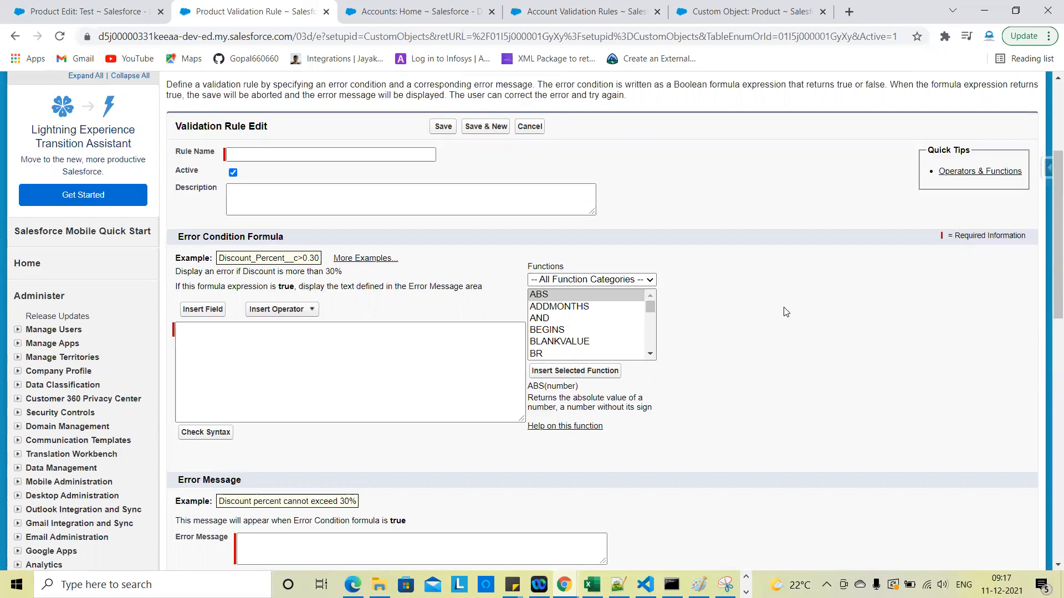
# Name the Product validation rule "Product_Number_con't_be_blank"
pyautogui.click(334, 156)
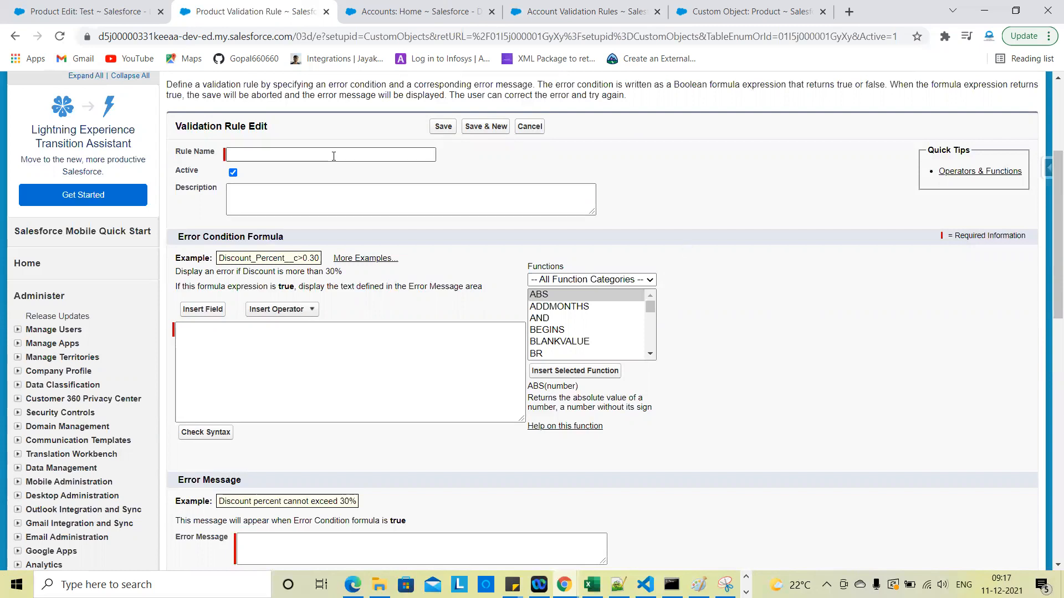
pyautogui.write('Prod')
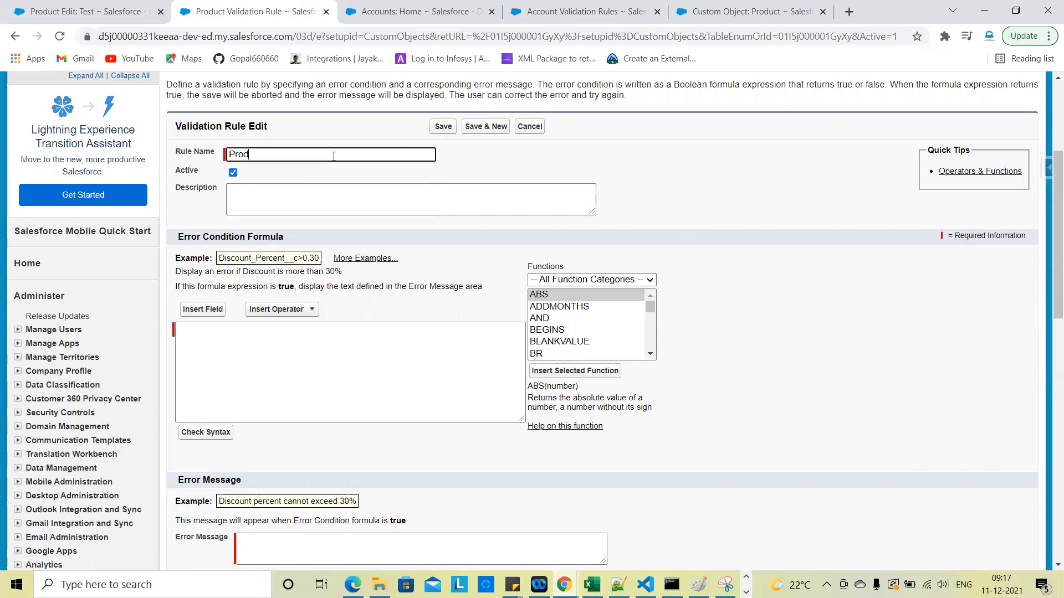
pyautogui.write('uct Num')
pyautogui.write('mck')
pyautogui.click(361, 156)
pyautogui.press('BackSpace')
pyautogui.press('BackSpace')
pyautogui.press('BackSpace')
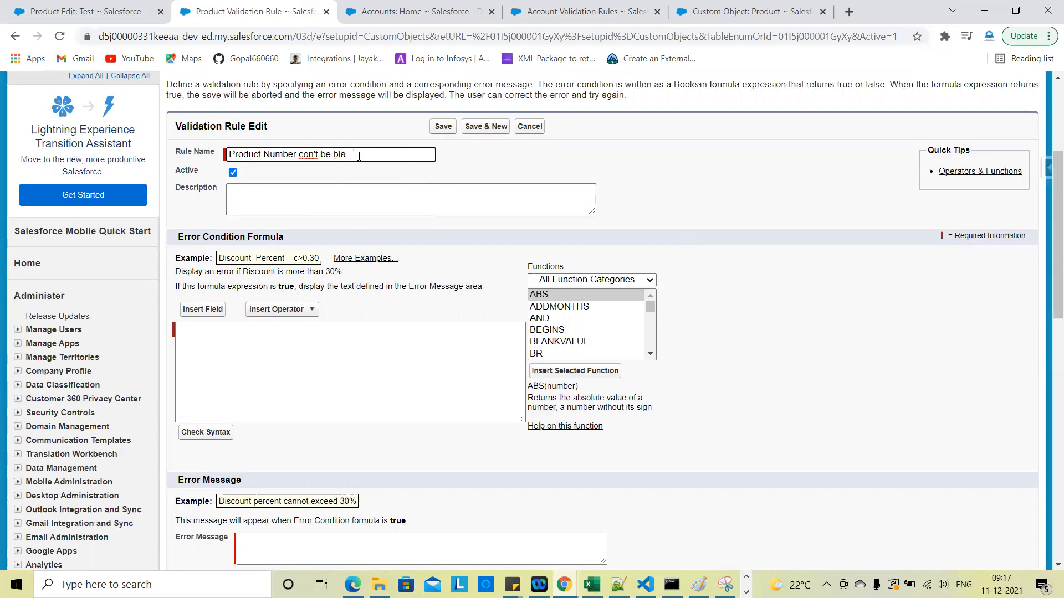
pyautogui.click(483, 164)
pyautogui.scroll(-1, 368, 226)
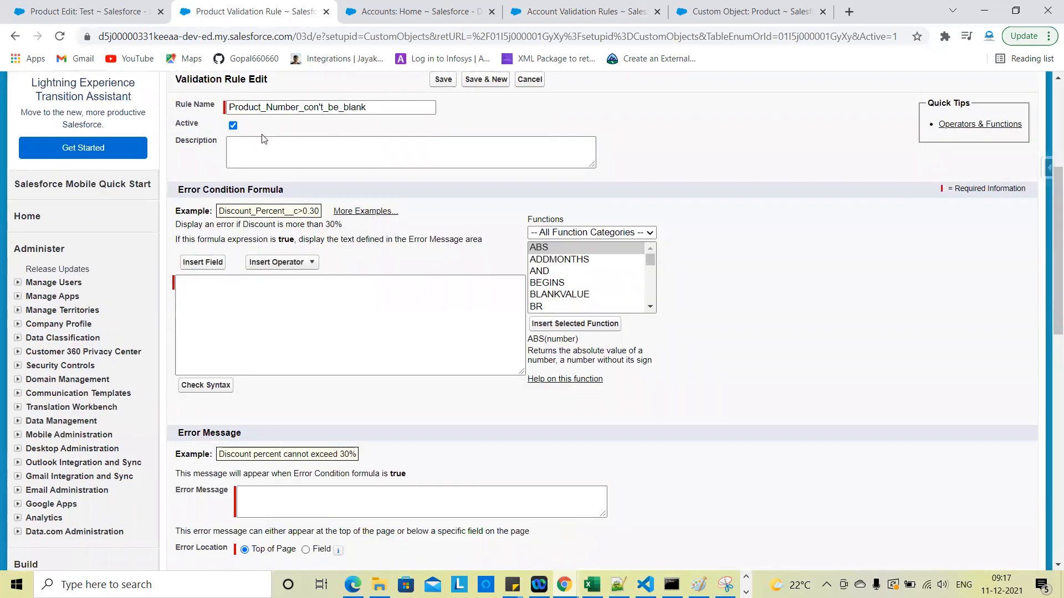
# Review the rule's Active setting, Description, Error Condition Formula and Error Message areas
pyautogui.scroll(1, 265, 139)
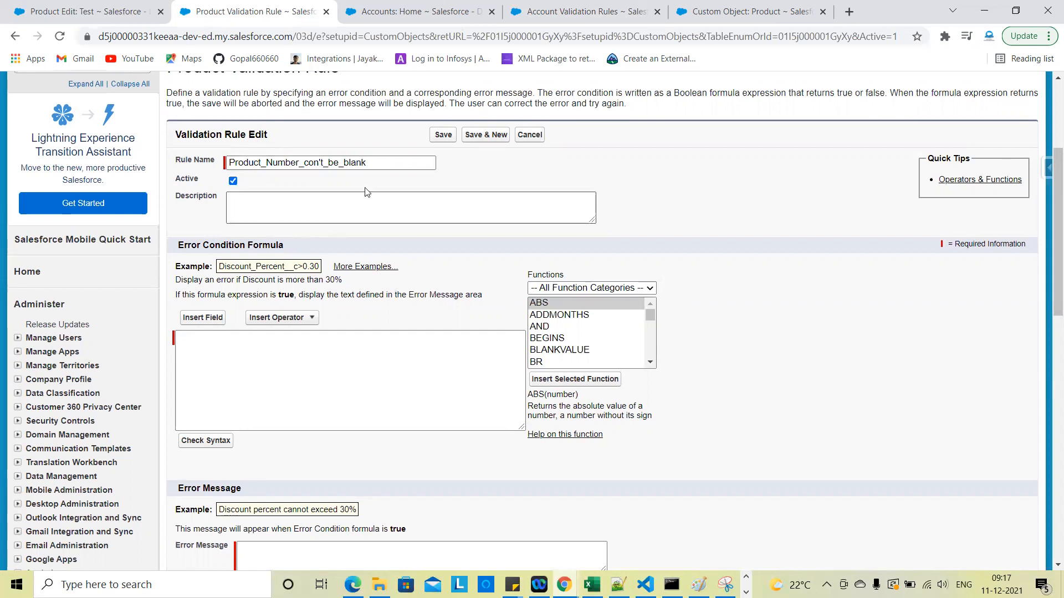
pyautogui.click(313, 206)
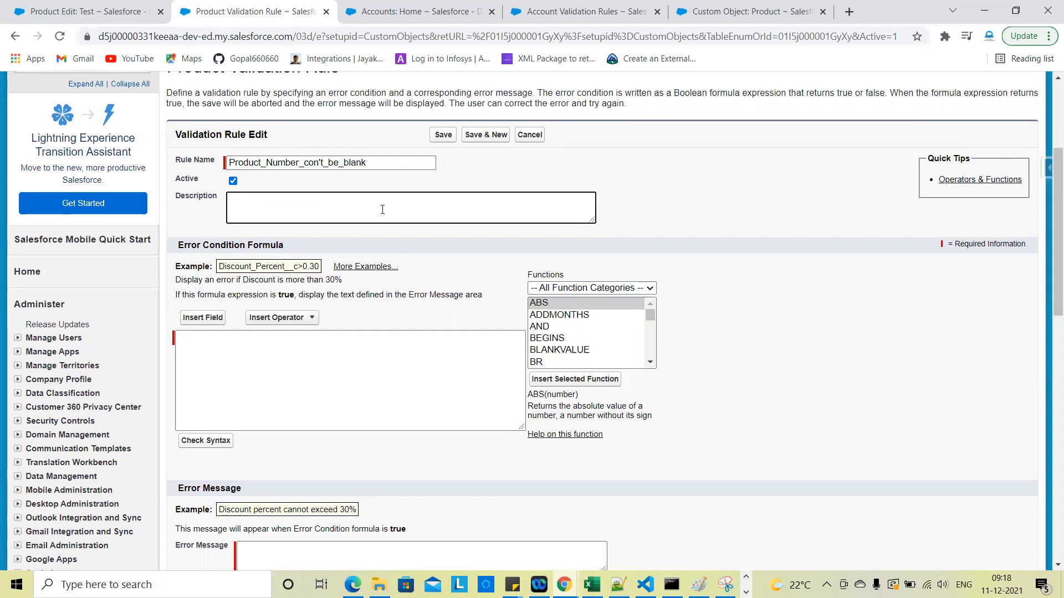
pyautogui.scroll(-1, 405, 368)
pyautogui.scroll(1, 405, 368)
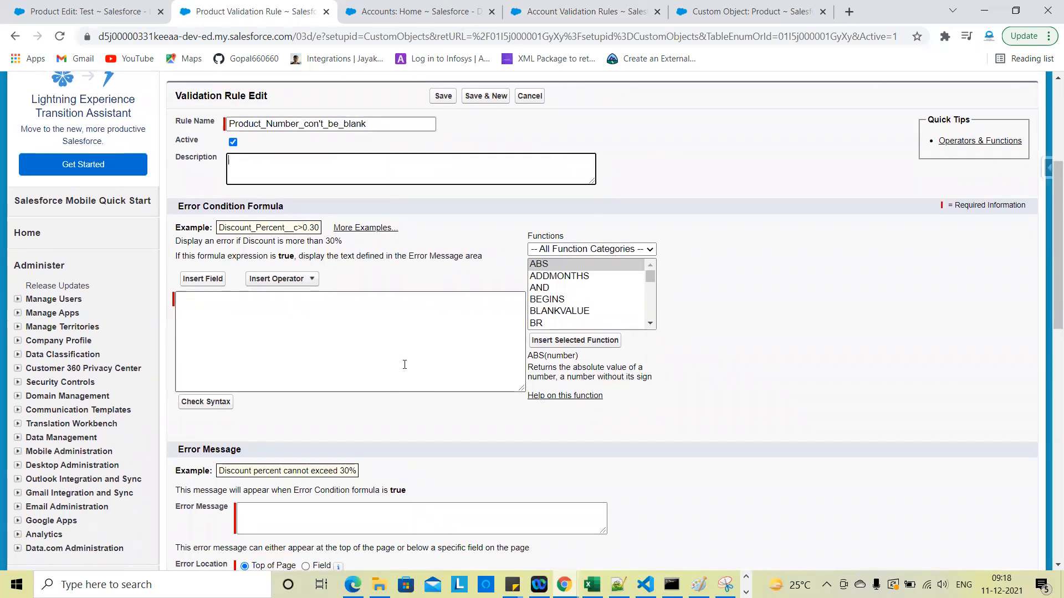
pyautogui.scroll(-3, 589, 300)
pyautogui.scroll(3, 589, 300)
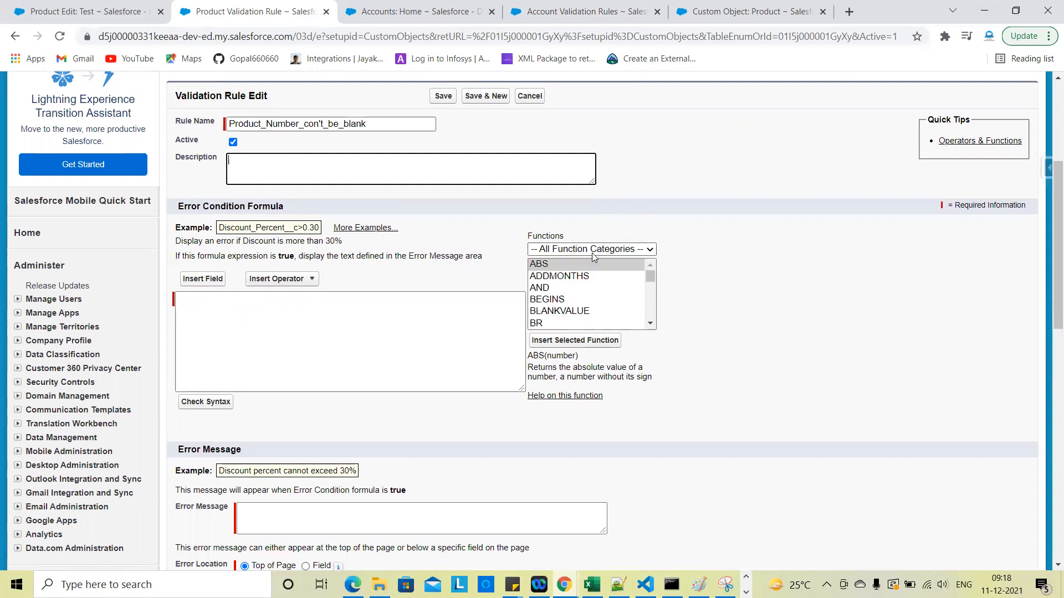
# Browse the formula functions and the function categories available for the error condition
pyautogui.scroll(-15, 582, 309)
pyautogui.scroll(14, 581, 309)
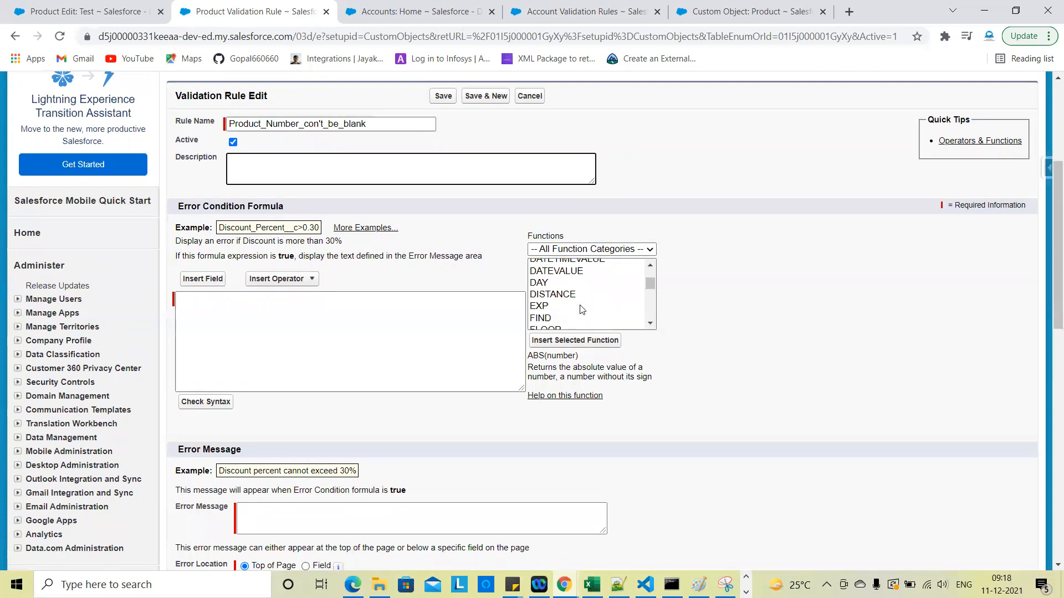
pyautogui.press('F5')
pyautogui.scroll(-5, 774, 353)
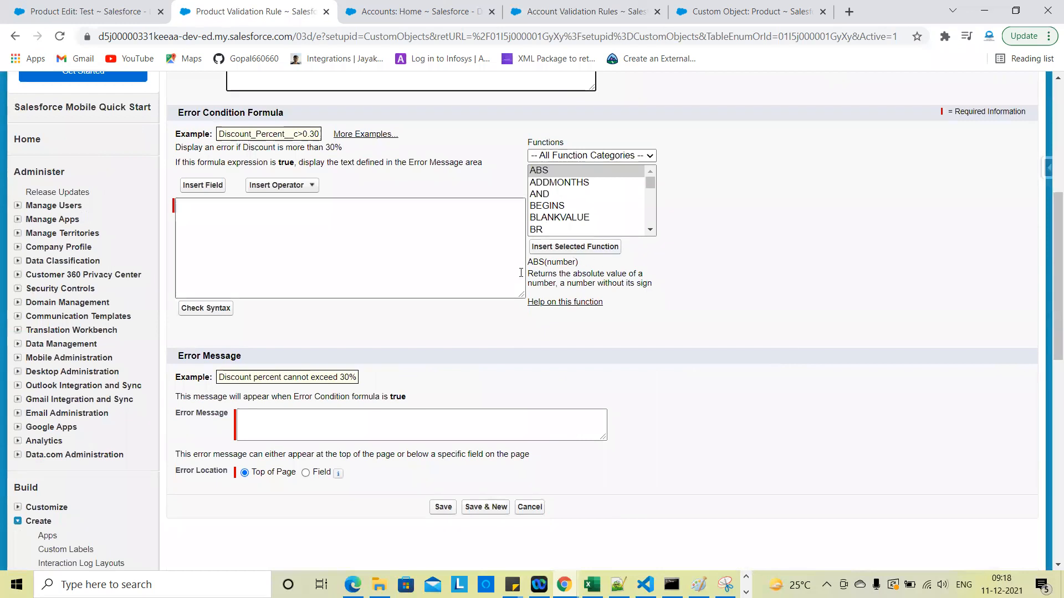
pyautogui.click(560, 158)
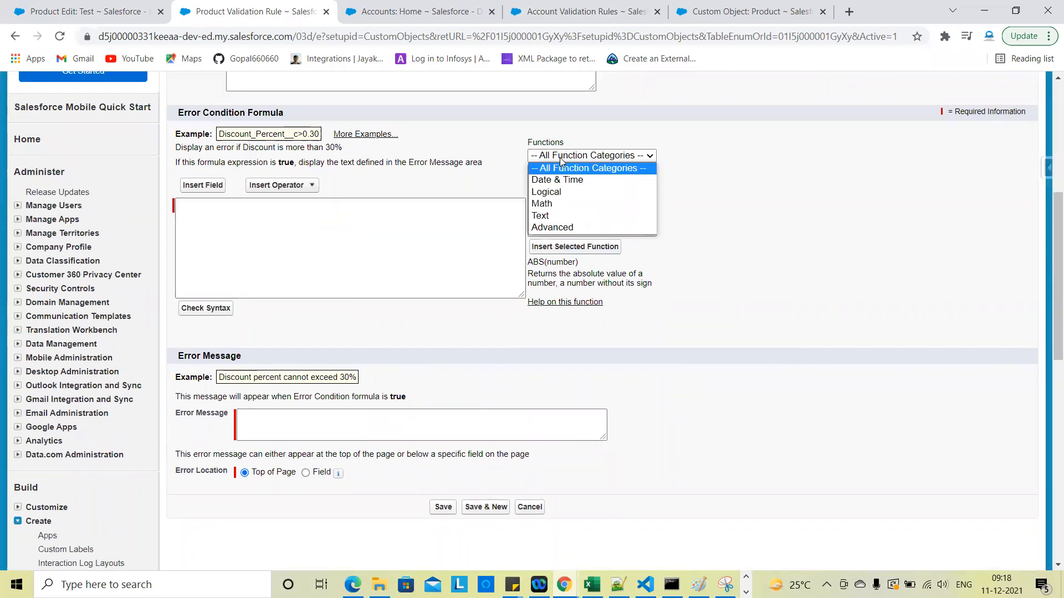
pyautogui.click(448, 251)
pyautogui.scroll(2, 448, 251)
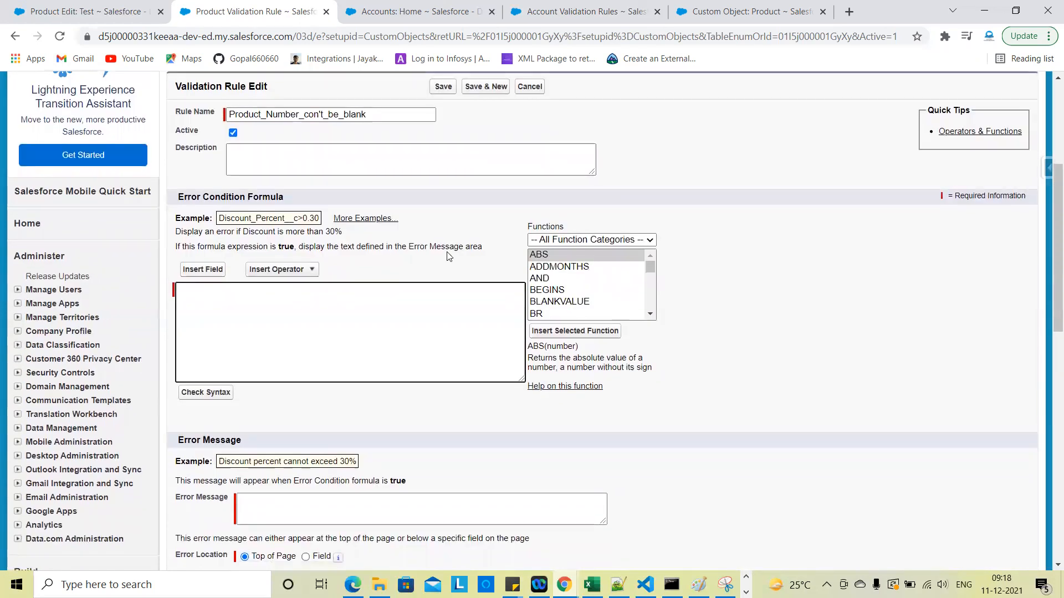
# Check the Product Number field on the Test product's edit page
pyautogui.click(89, 11)
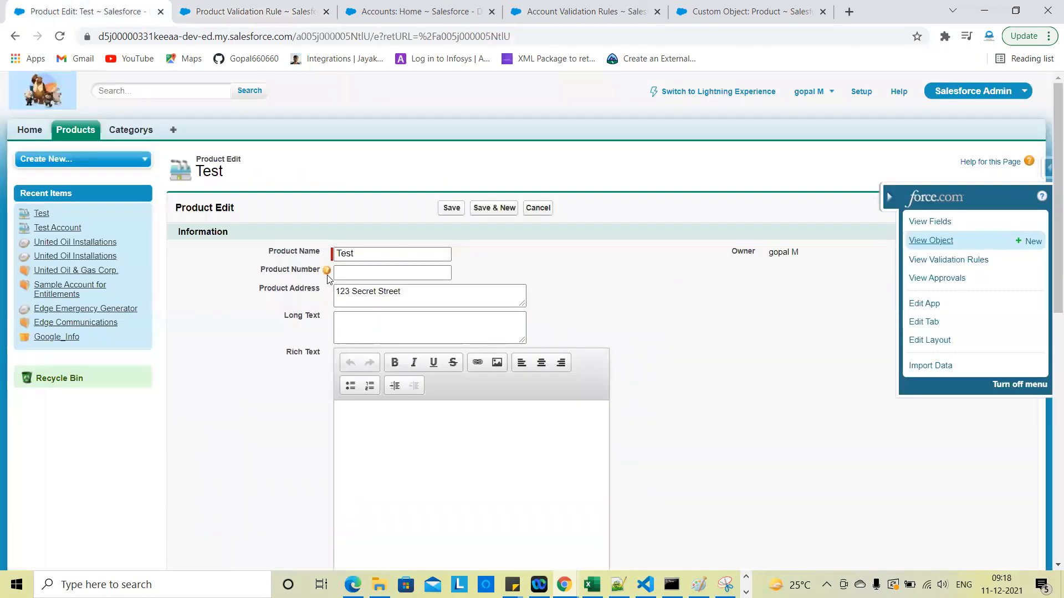
pyautogui.click(361, 277)
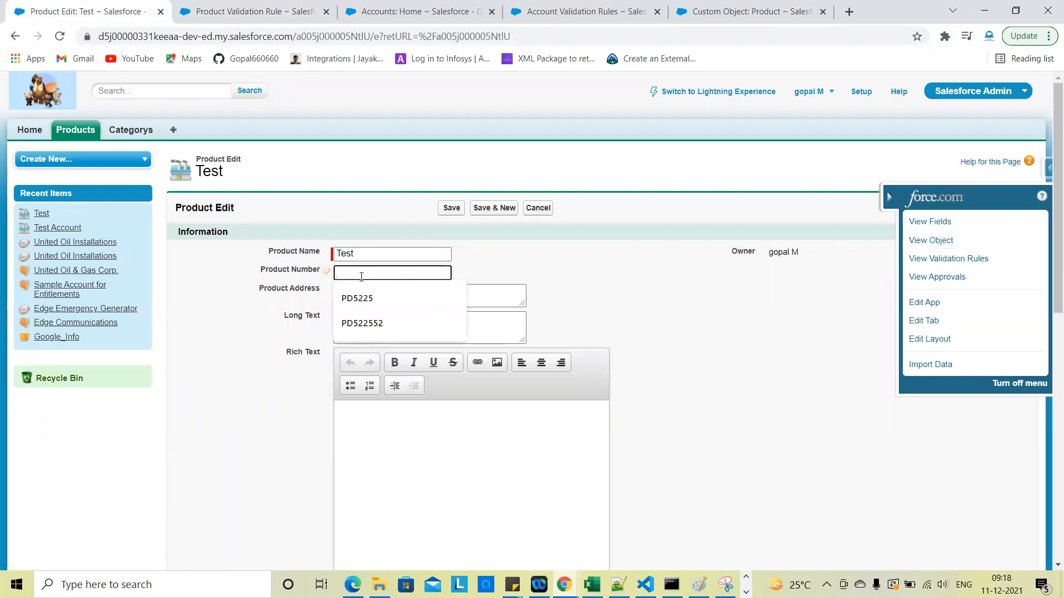
pyautogui.click(532, 246)
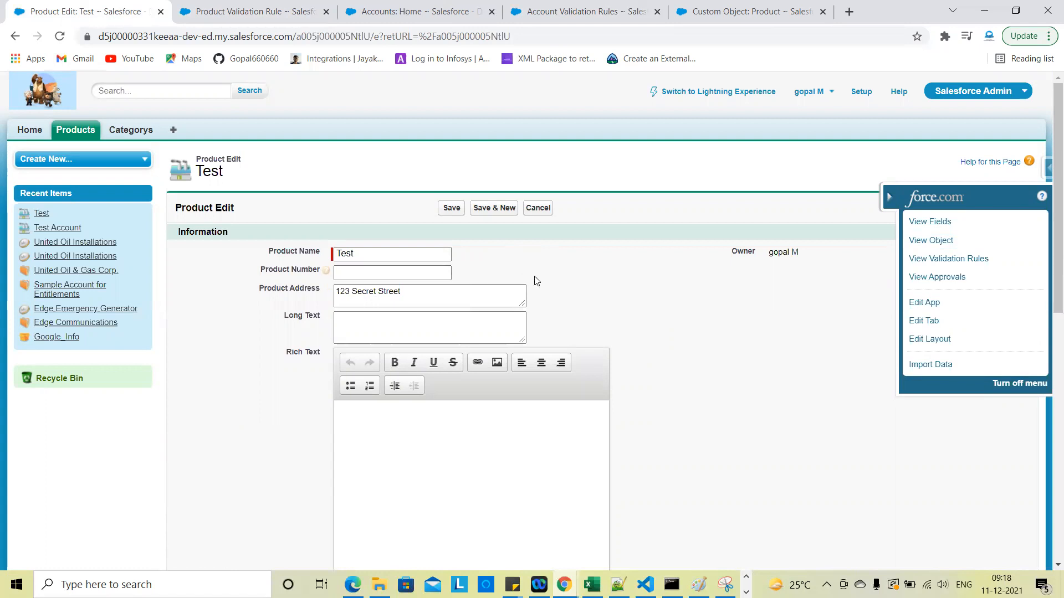
# Insert the Product Number field into the Product validation rule's error condition formula
pyautogui.click(311, 11)
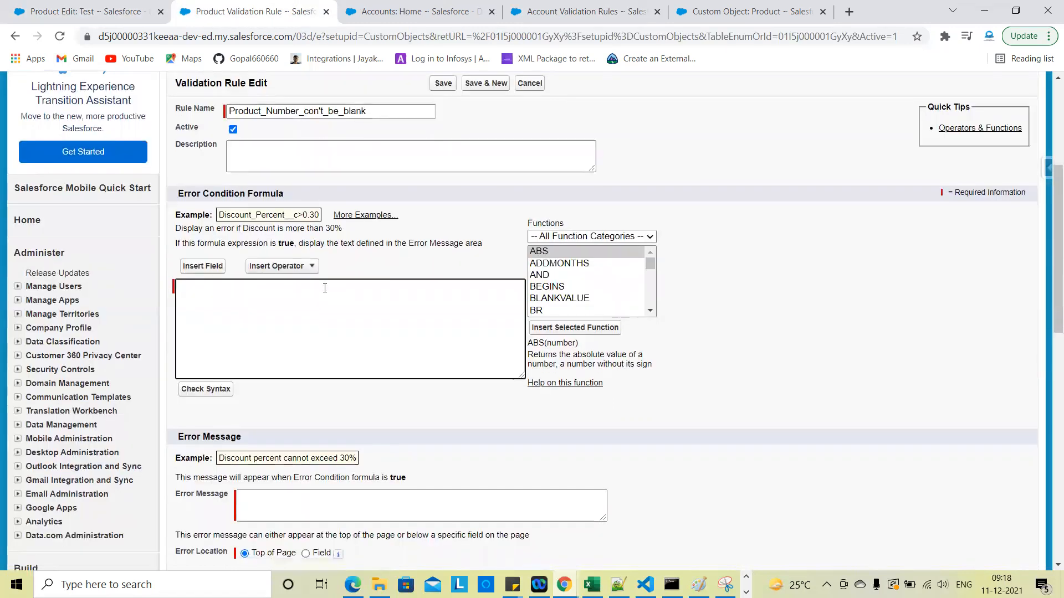
pyautogui.scroll(-3, 235, 239)
pyautogui.scroll(1, 235, 238)
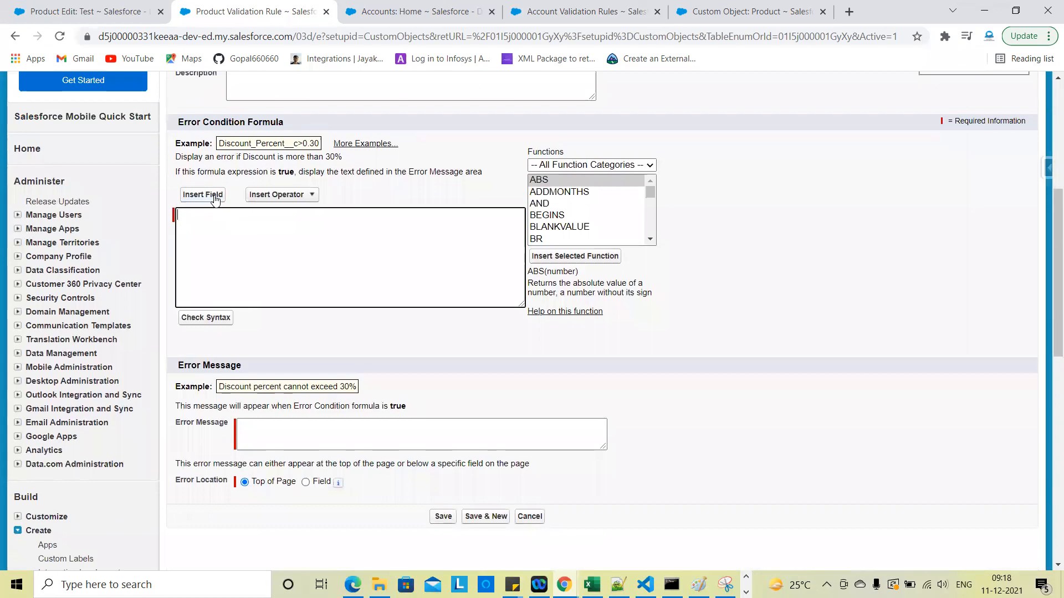
pyautogui.click(215, 196)
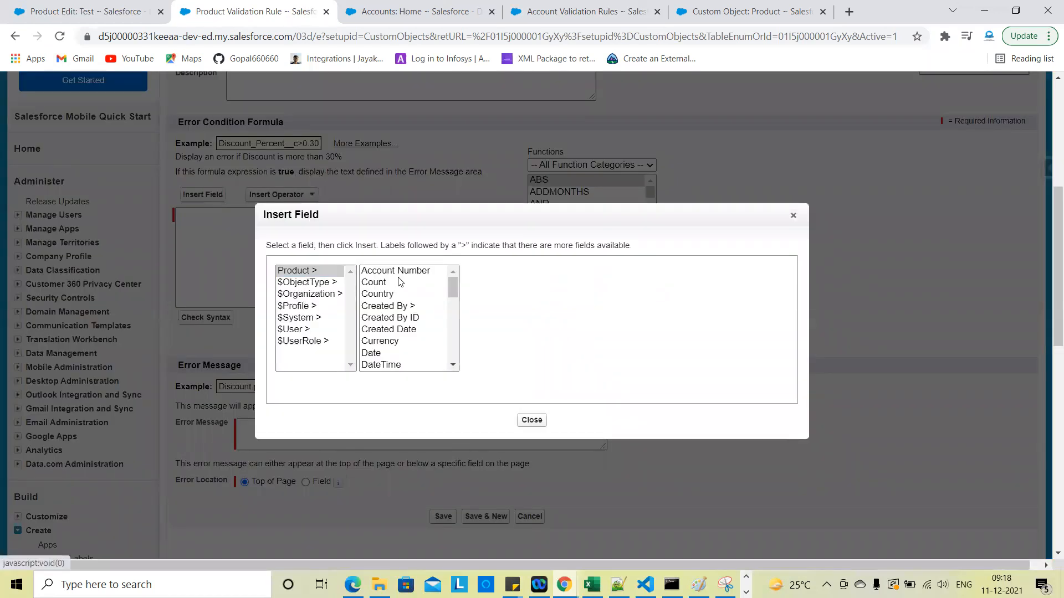
pyautogui.scroll(-4, 395, 345)
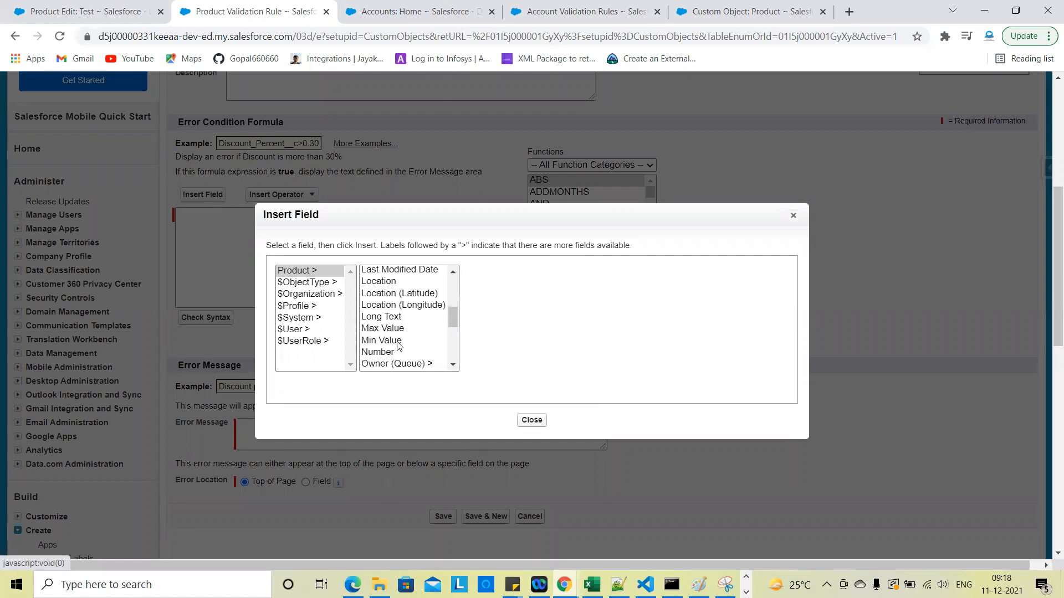
pyautogui.scroll(5, 397, 345)
pyautogui.press('super+Tab')
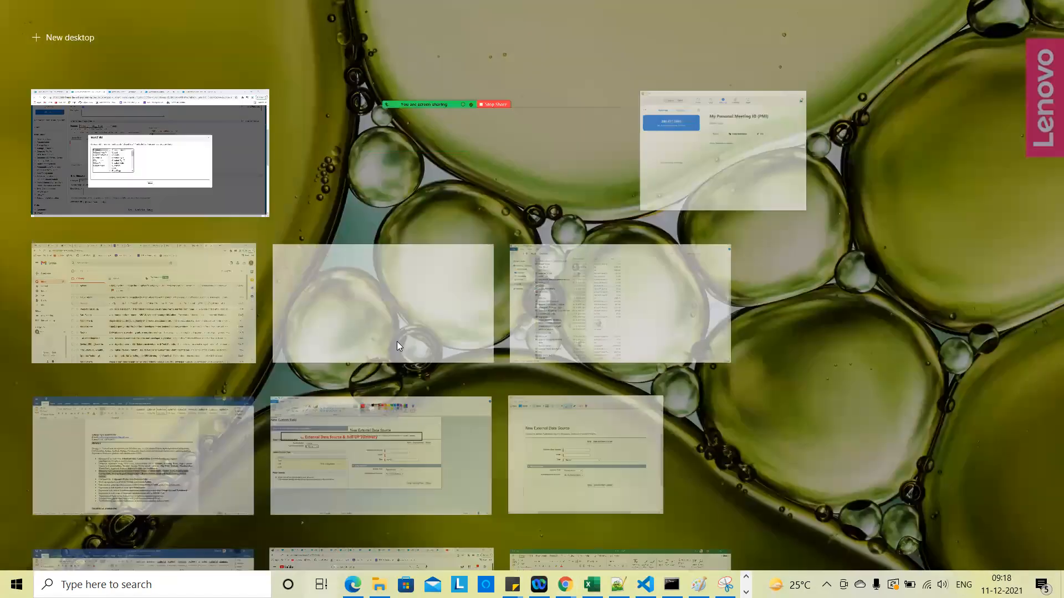
pyautogui.click(194, 185)
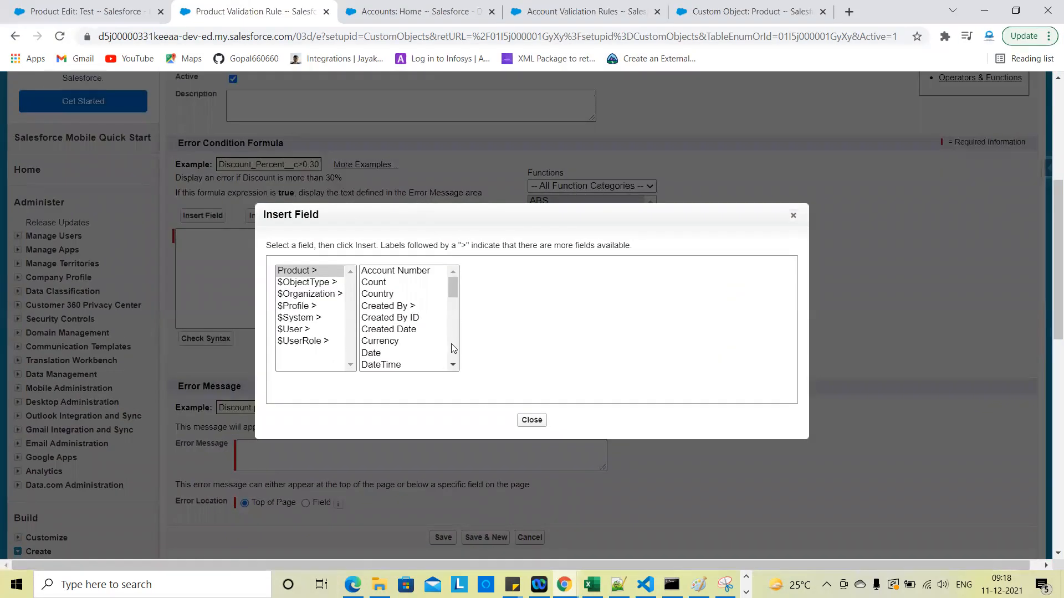
pyautogui.moveTo(452, 367); pyautogui.dragTo(453, 367)
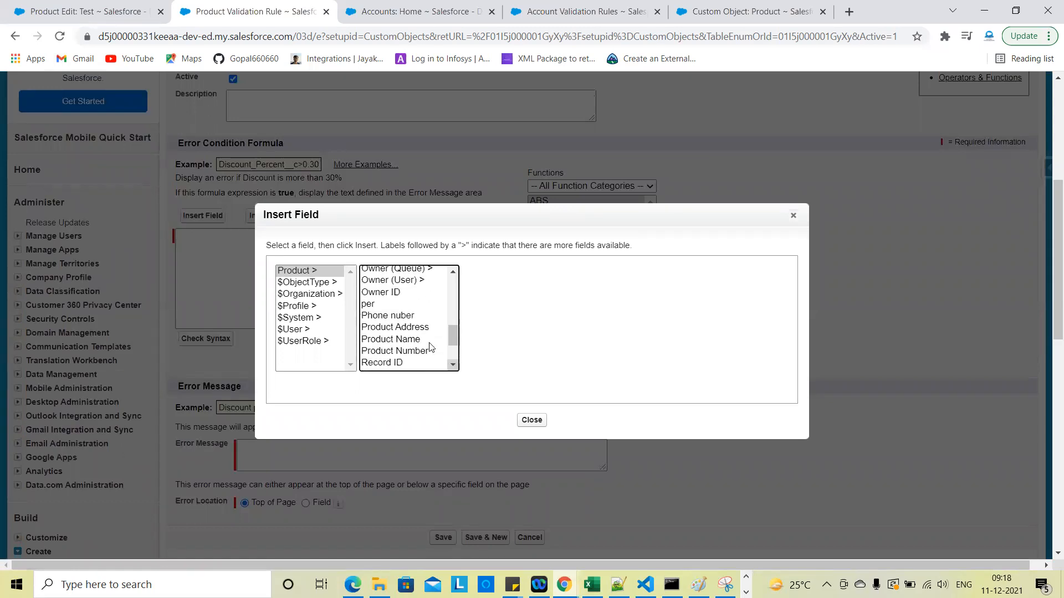
pyautogui.click(393, 317)
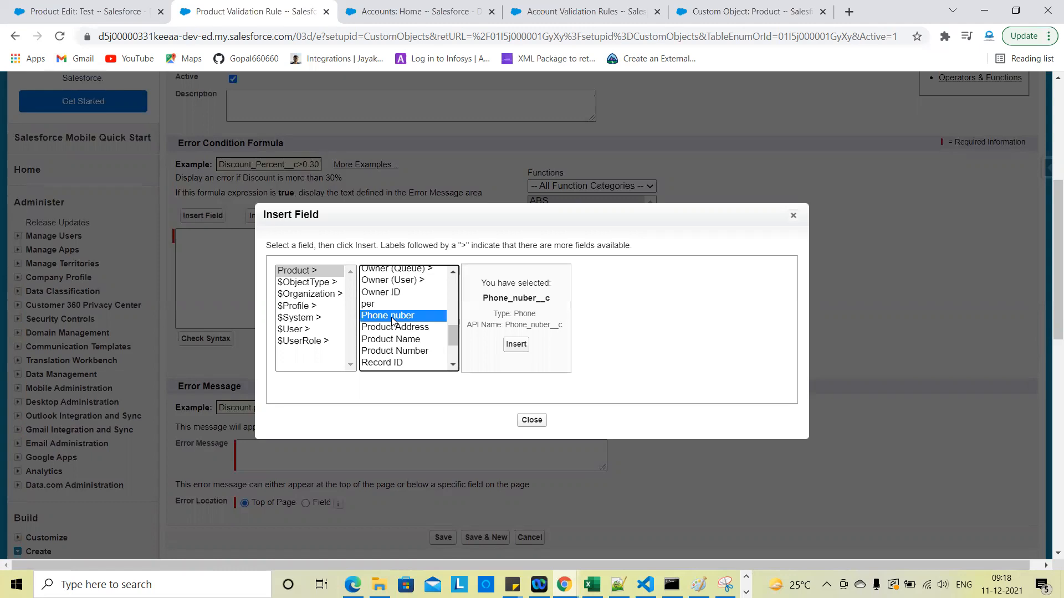
pyautogui.click(398, 353)
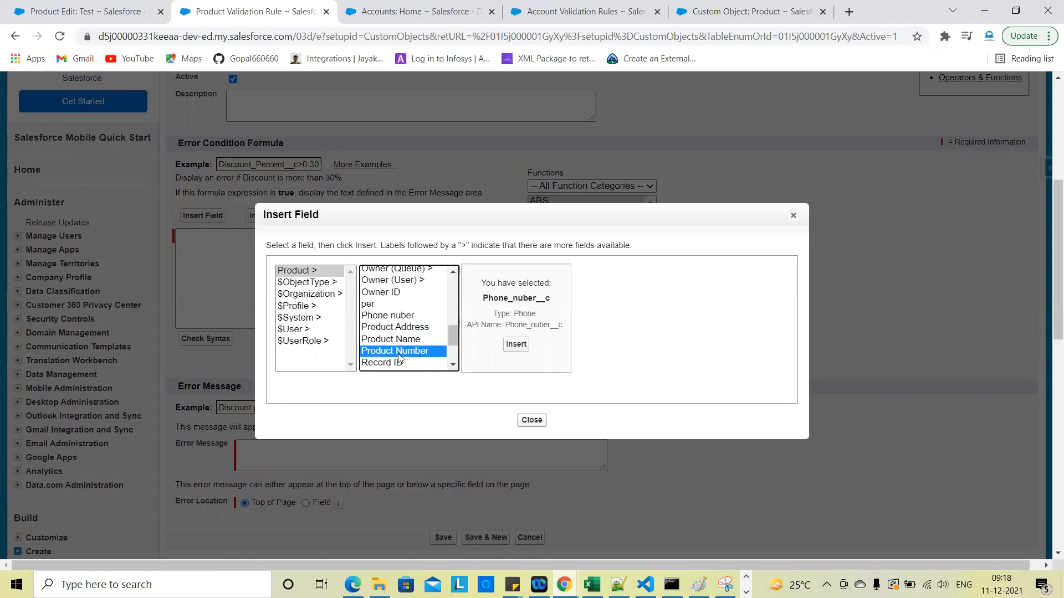
pyautogui.click(522, 345)
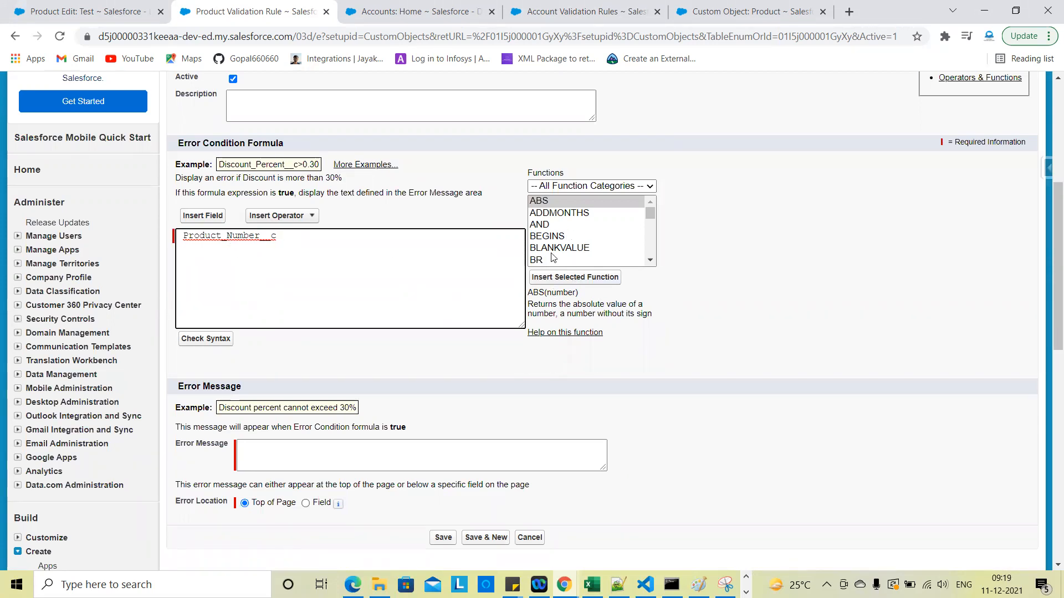
# Add the ISBLANK function after the field reference in the error condition formula
pyautogui.scroll(-3, 566, 261)
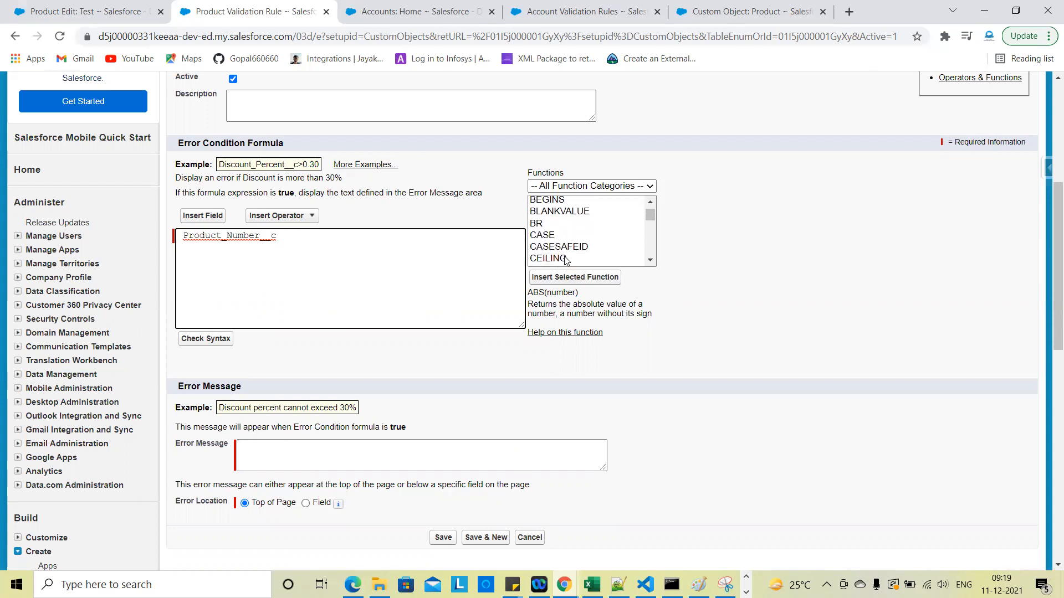
pyautogui.scroll(-4, 565, 260)
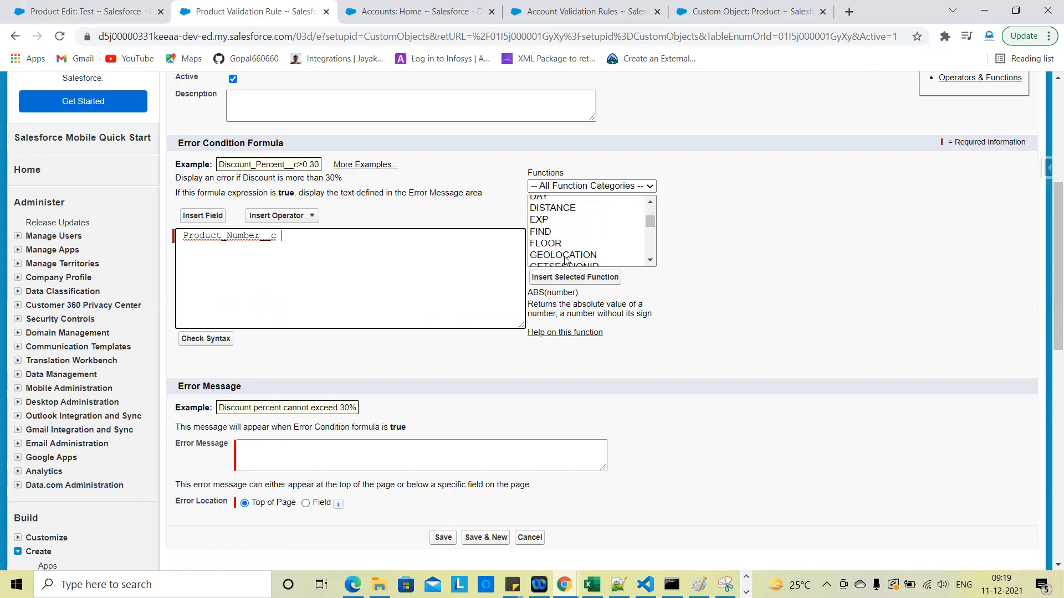
pyautogui.scroll(-2, 566, 261)
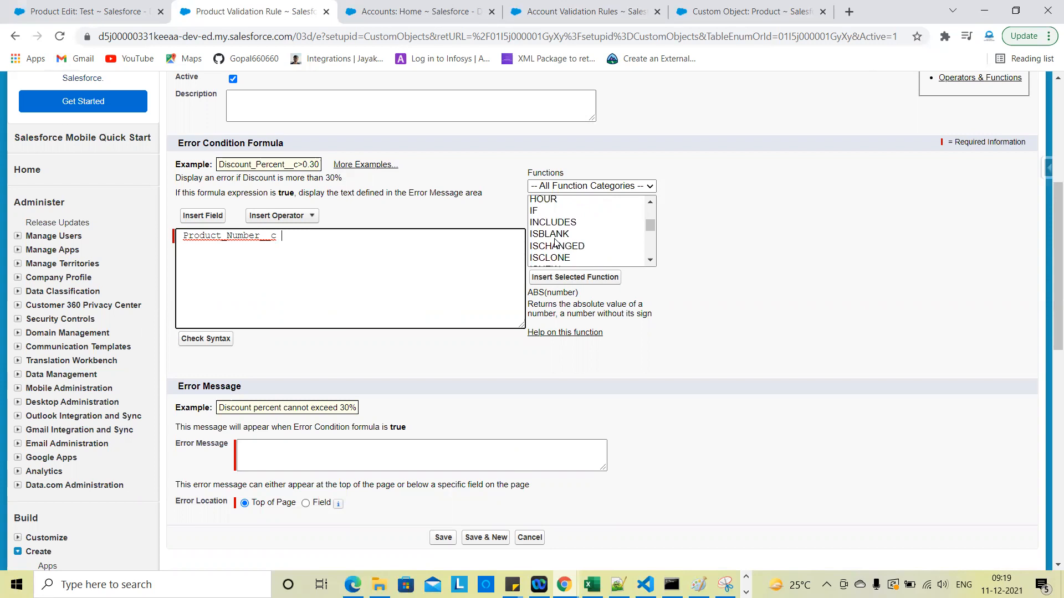
pyautogui.click(555, 239)
pyautogui.click(568, 279)
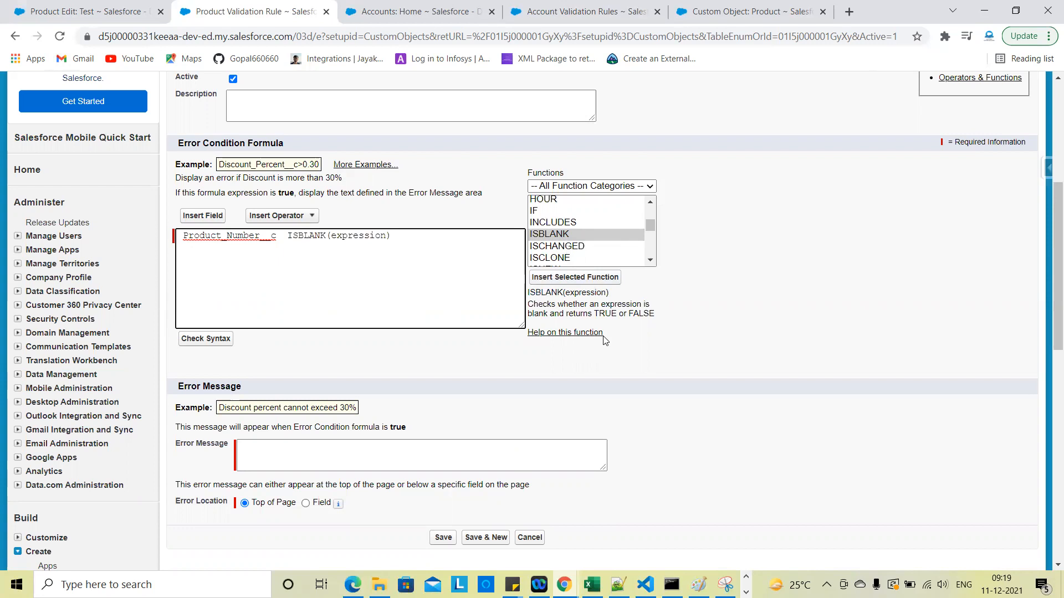
# Read the syntax and description of the ISBLANK function and compare them with the formula
pyautogui.scroll(3, 663, 338)
pyautogui.scroll(1, 665, 342)
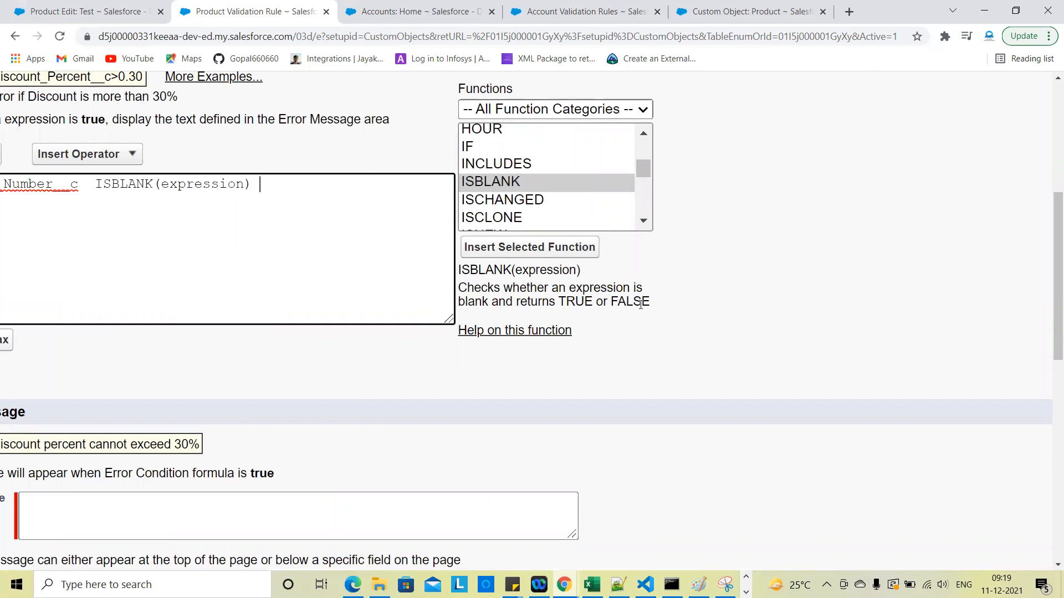
pyautogui.doubleClick(532, 271)
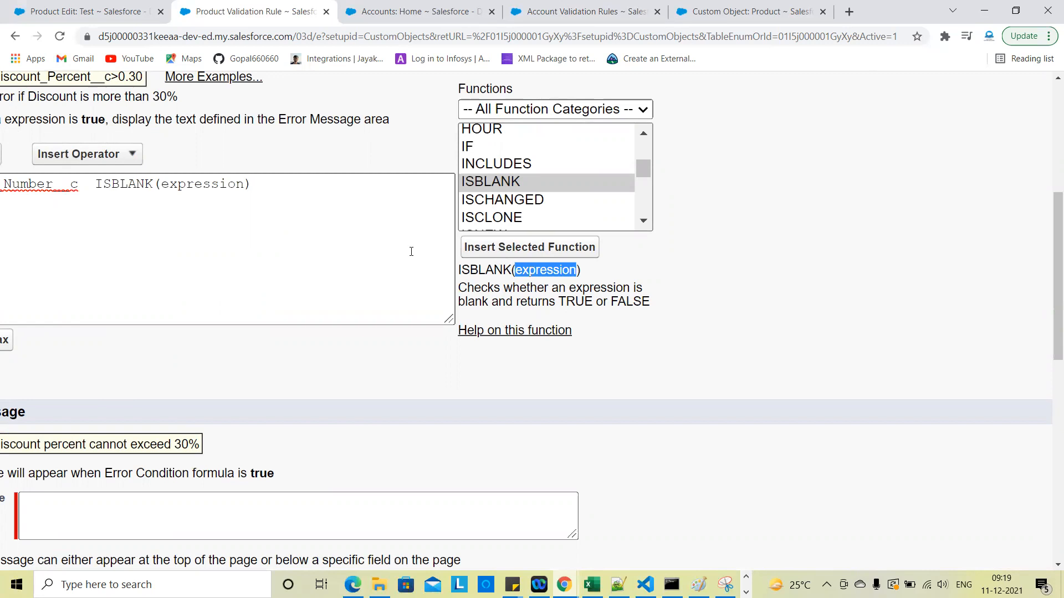
pyautogui.hscroll(-3, 411, 250)
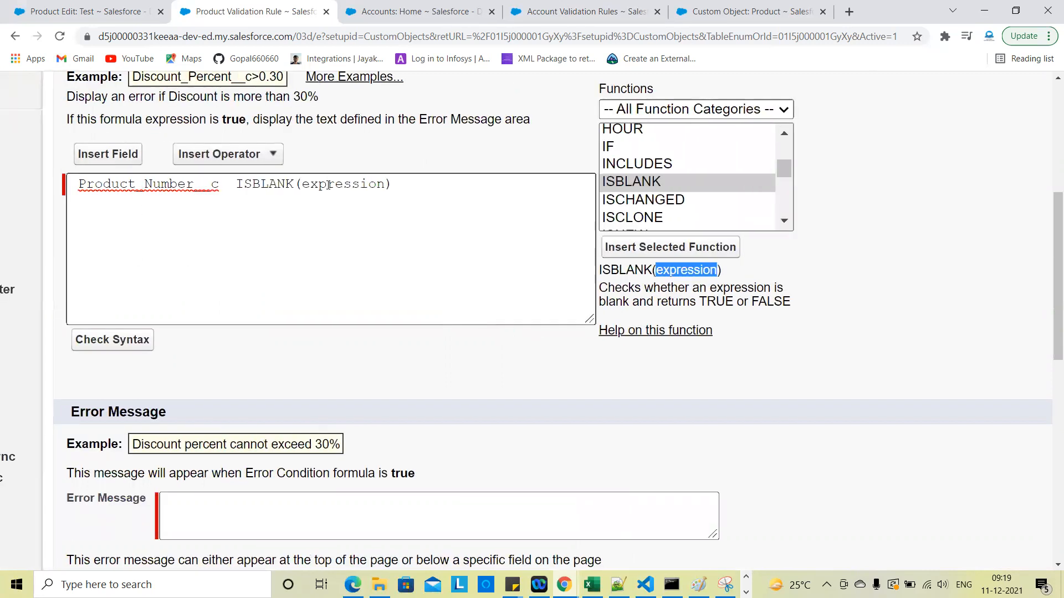
pyautogui.hscroll(2, 598, 287)
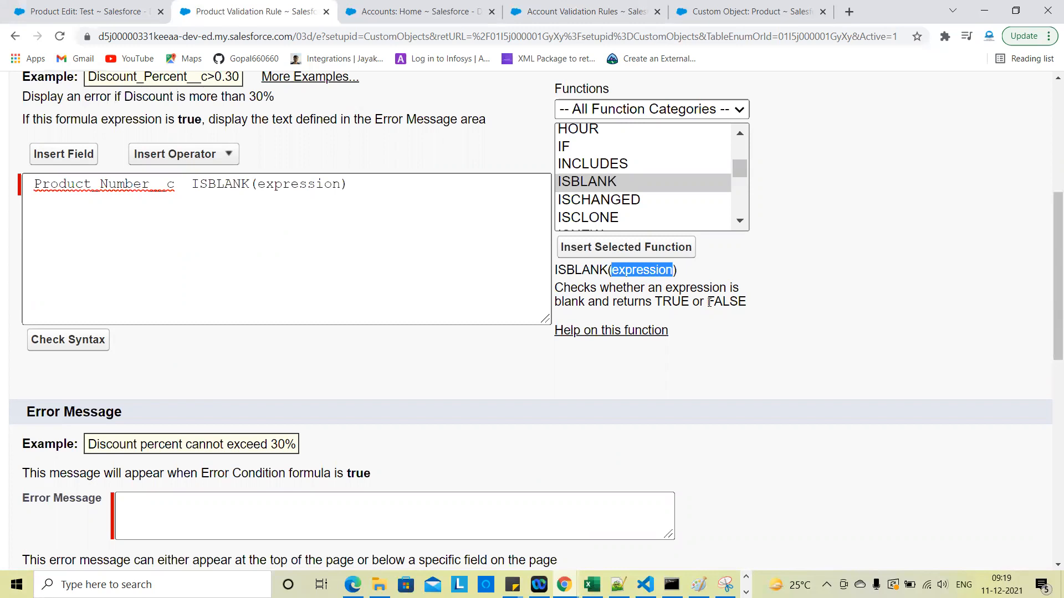
pyautogui.hotkey('ctrl', '-')
pyautogui.hotkey('ctrl', '-')
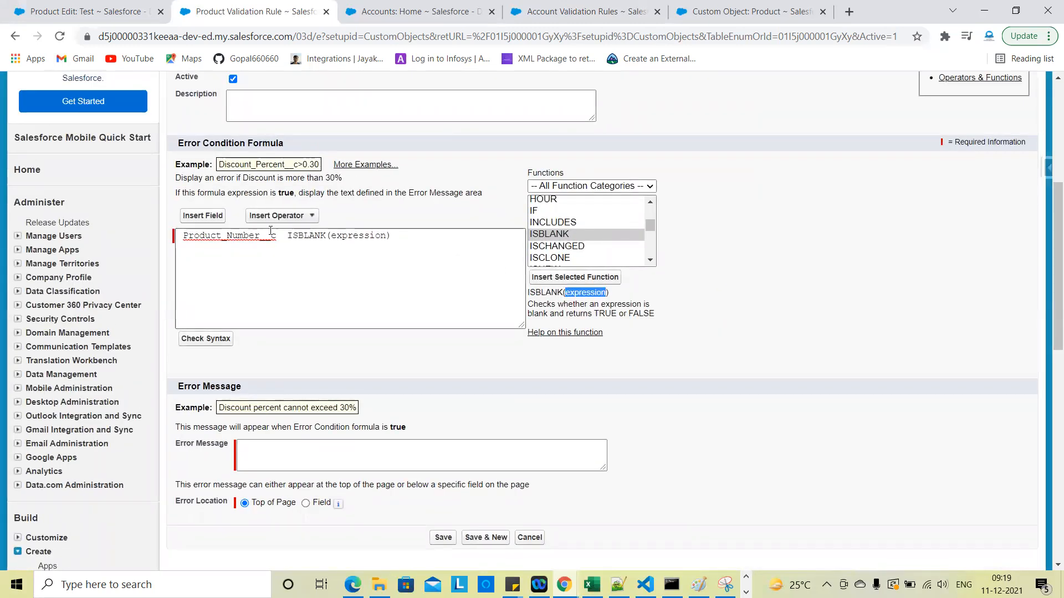
# Move Product_Number__c inside the ISBLANK parentheses so the formula reads ISBLANK(Product_Number__c)
pyautogui.doubleClick(244, 236)
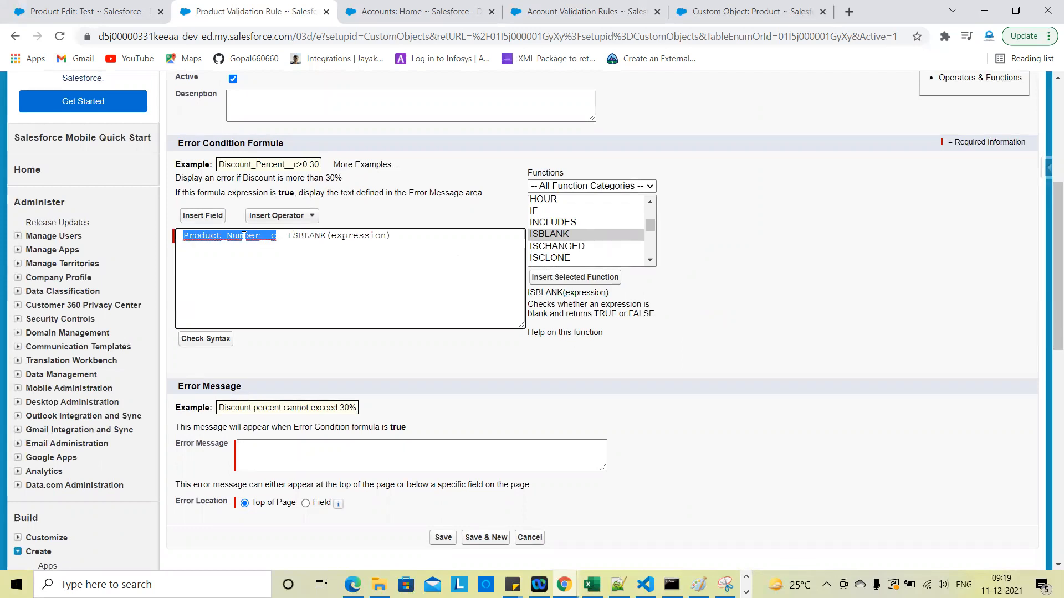
pyautogui.hotkey('ctrl', 'x')
pyautogui.doubleClick(276, 236)
pyautogui.hotkey('ctrl', 'v')
pyautogui.click(196, 237)
pyautogui.press('BackSpace')
pyautogui.press('BackSpace')
pyautogui.press('BackSpace')
# Review the function name and the field argument in the ISBLANK(Product_Number__c) formula
pyautogui.doubleClick(194, 236)
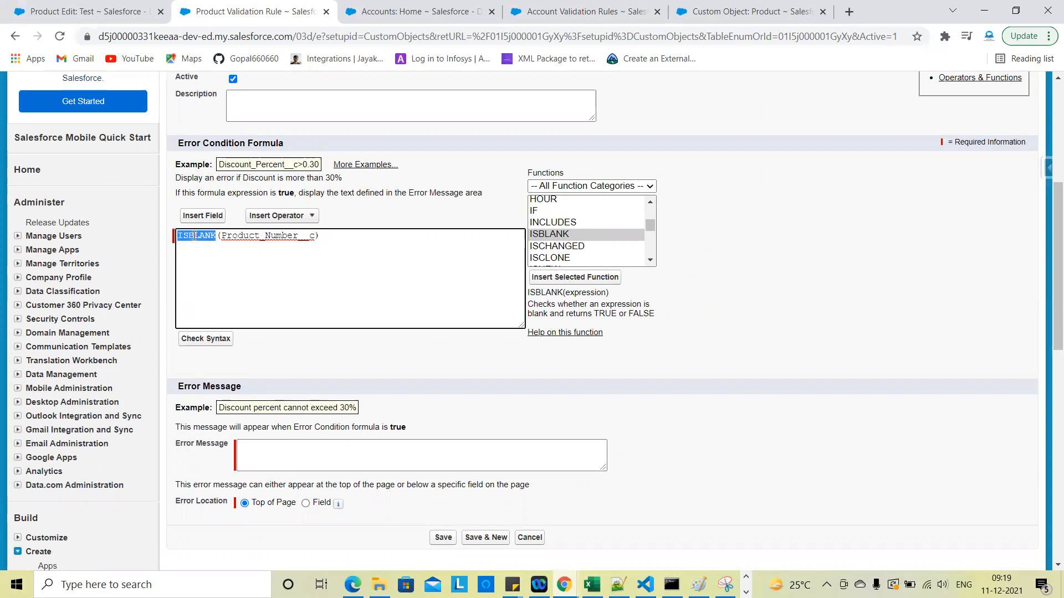
pyautogui.click(211, 237)
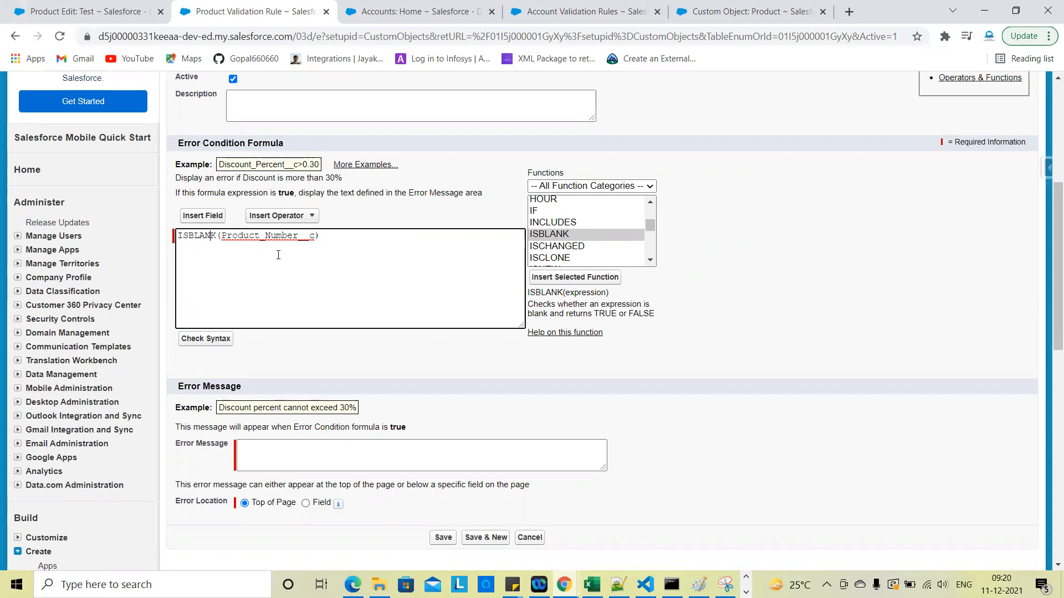
pyautogui.doubleClick(255, 236)
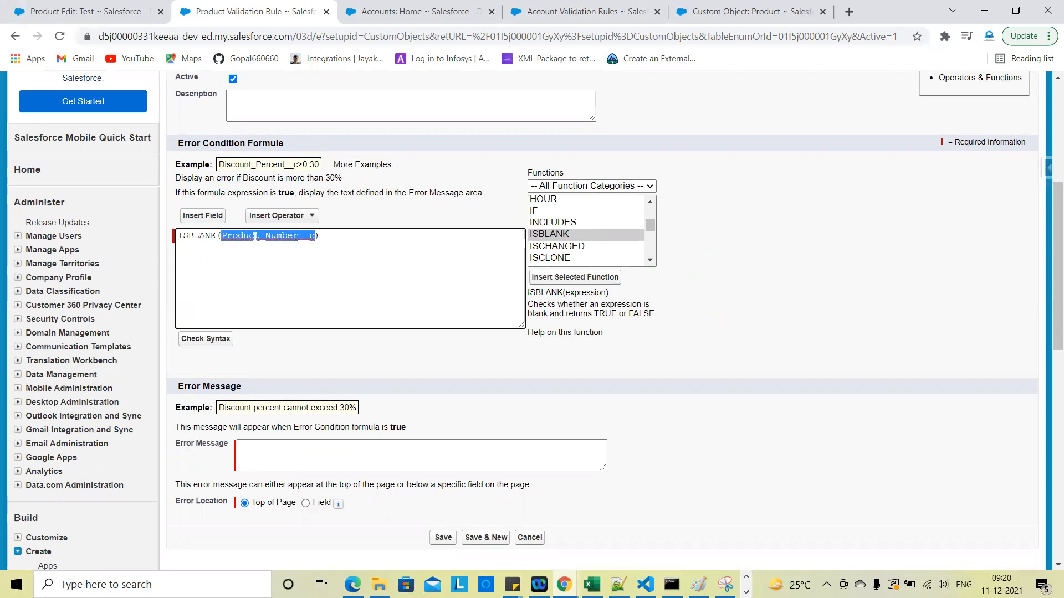
pyautogui.click(273, 272)
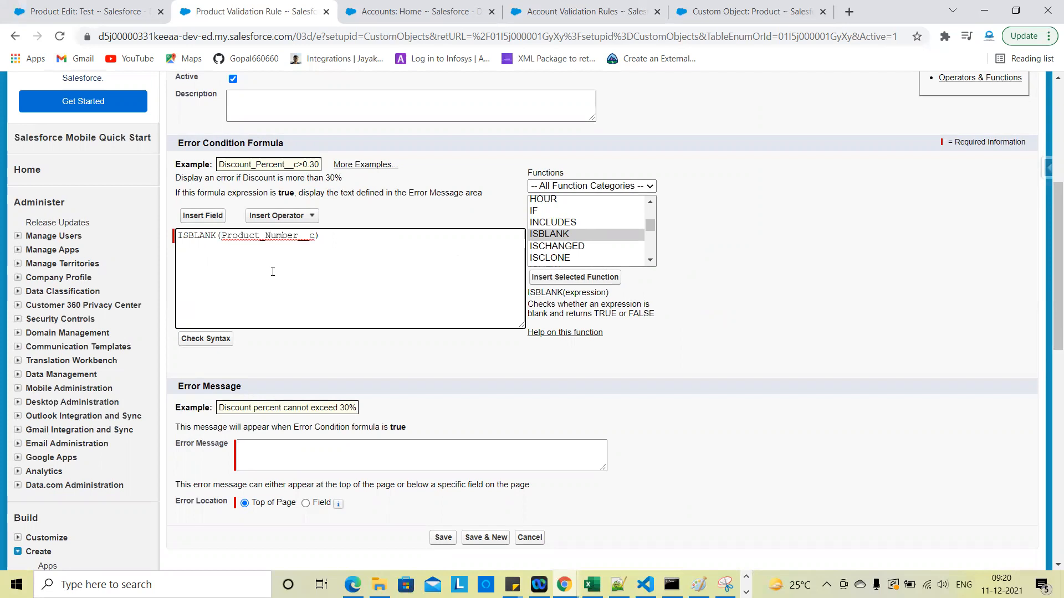
pyautogui.doubleClick(270, 235)
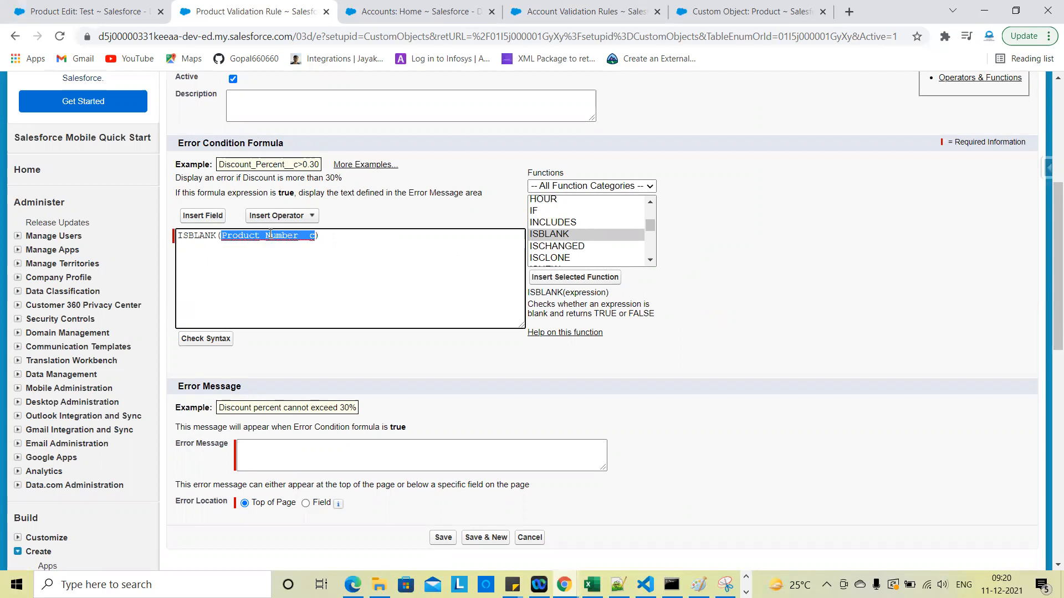
pyautogui.doubleClick(194, 235)
pyautogui.click(194, 235)
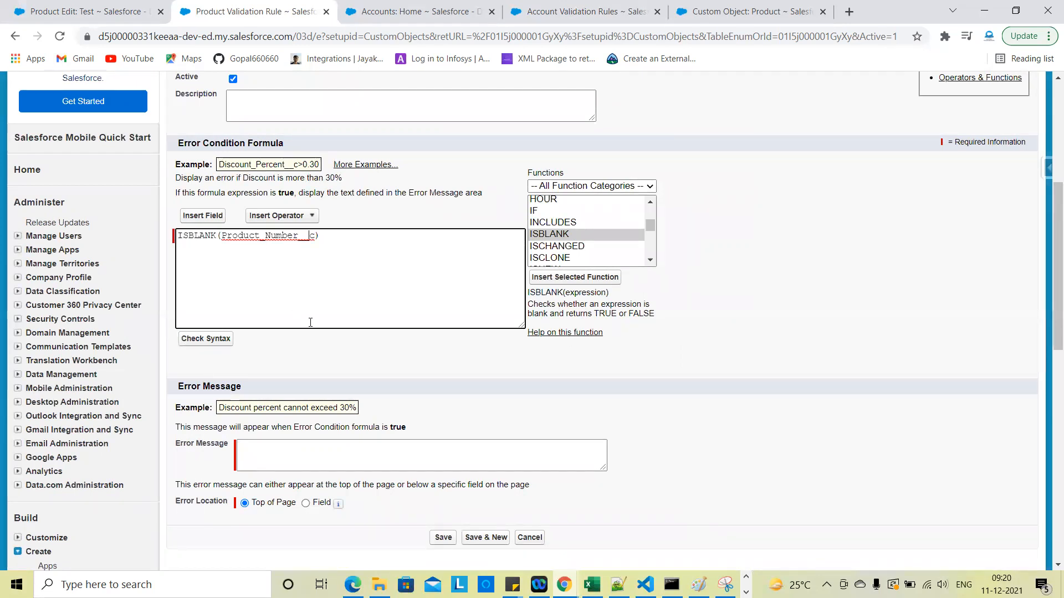
# Check the syntax of the error condition formula and place the cursor in the Error Message box
pyautogui.click(226, 343)
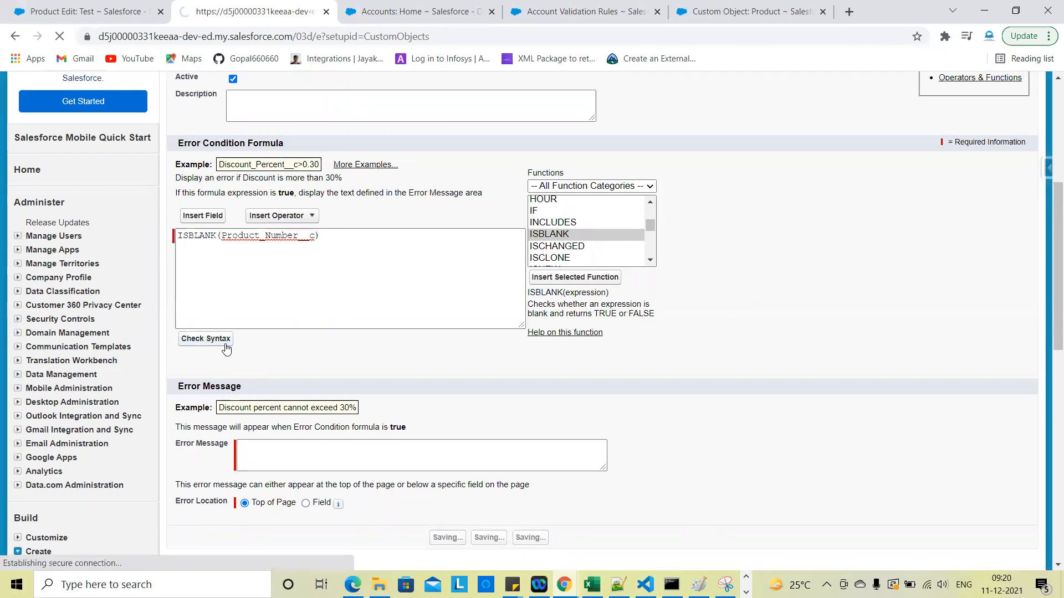
pyautogui.scroll(-2, 415, 331)
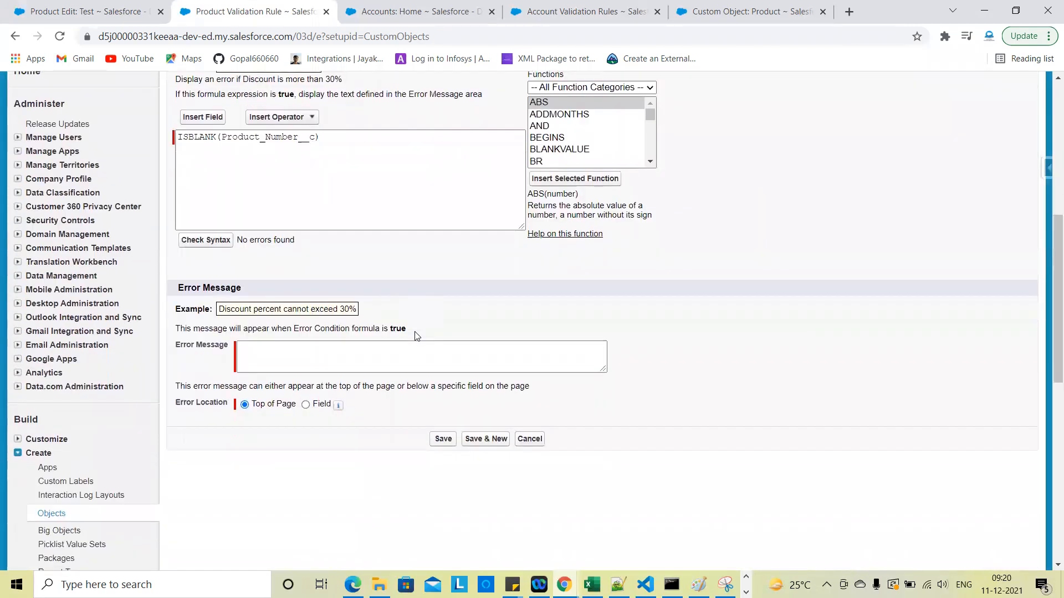
pyautogui.click(354, 351)
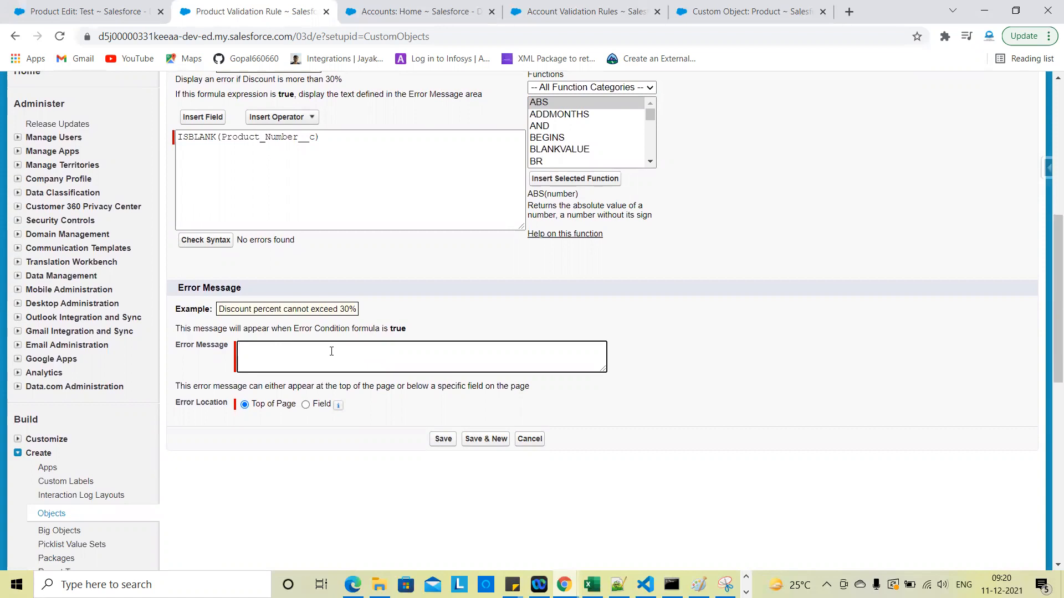
# Try to save a new account with the Account Name left empty and examine where the field error is displayed
pyautogui.click(421, 11)
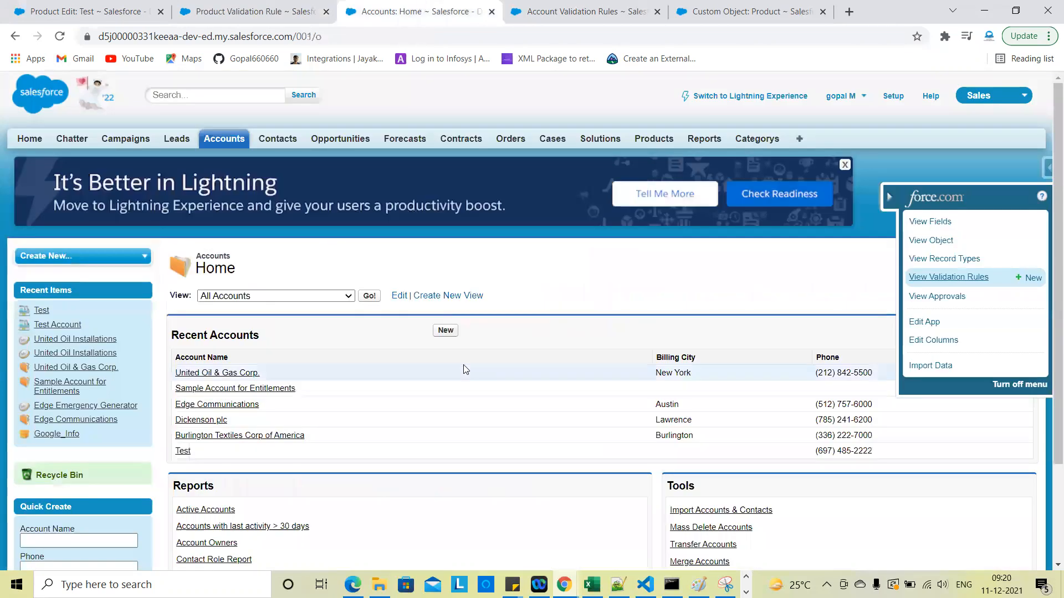
pyautogui.click(449, 332)
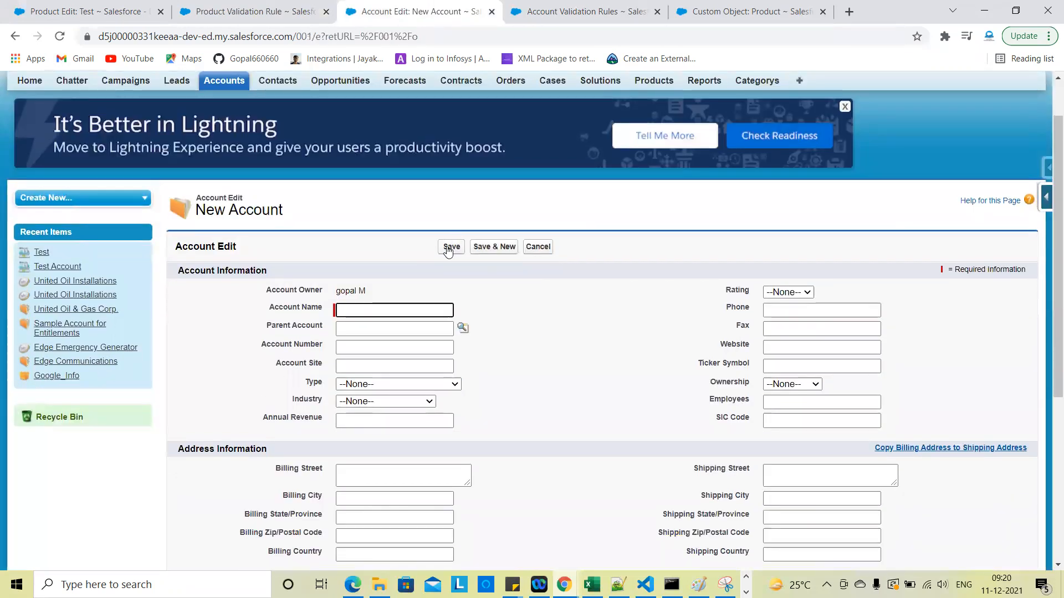
pyautogui.click(449, 247)
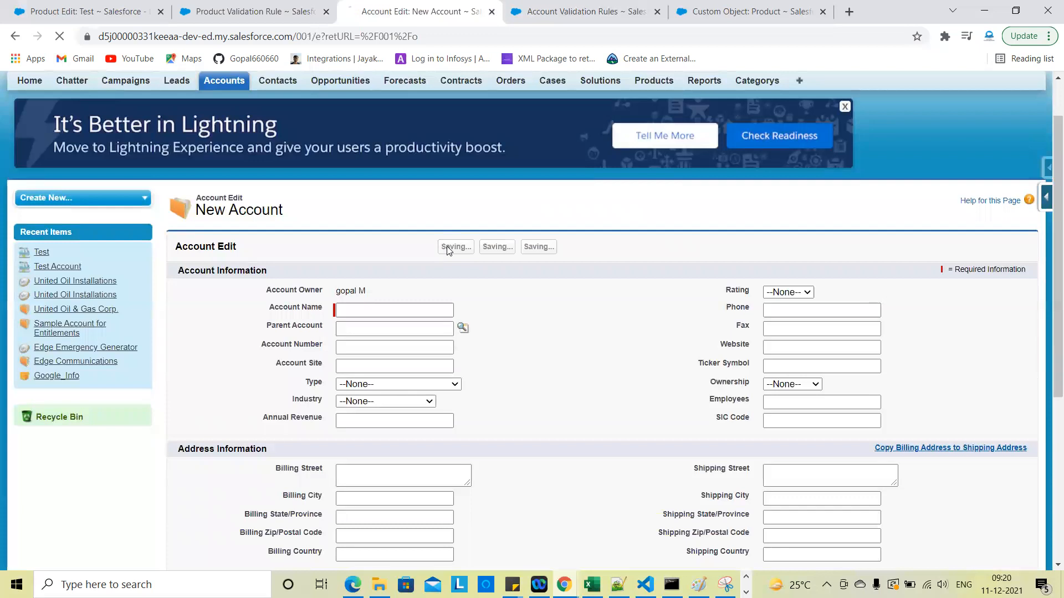
pyautogui.scroll(-2, 582, 341)
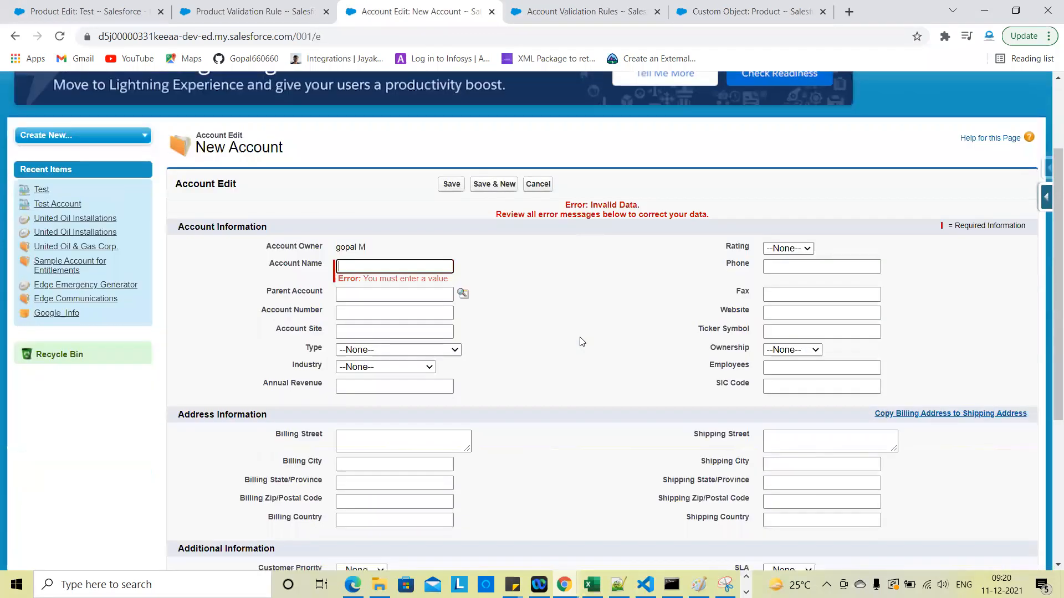
pyautogui.tripleClick(399, 279)
pyautogui.click(399, 279)
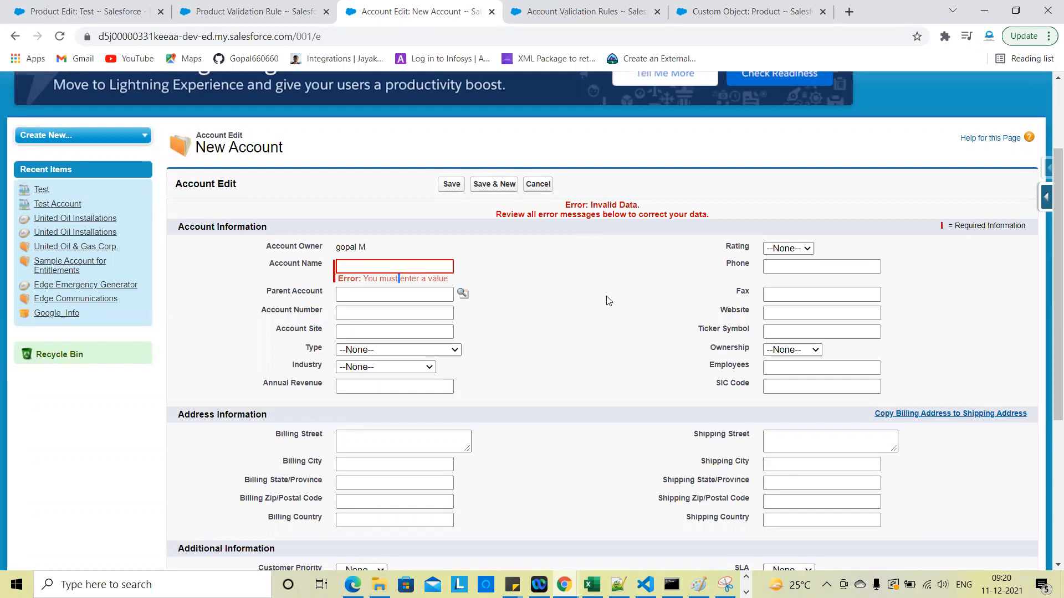
pyautogui.click(779, 295)
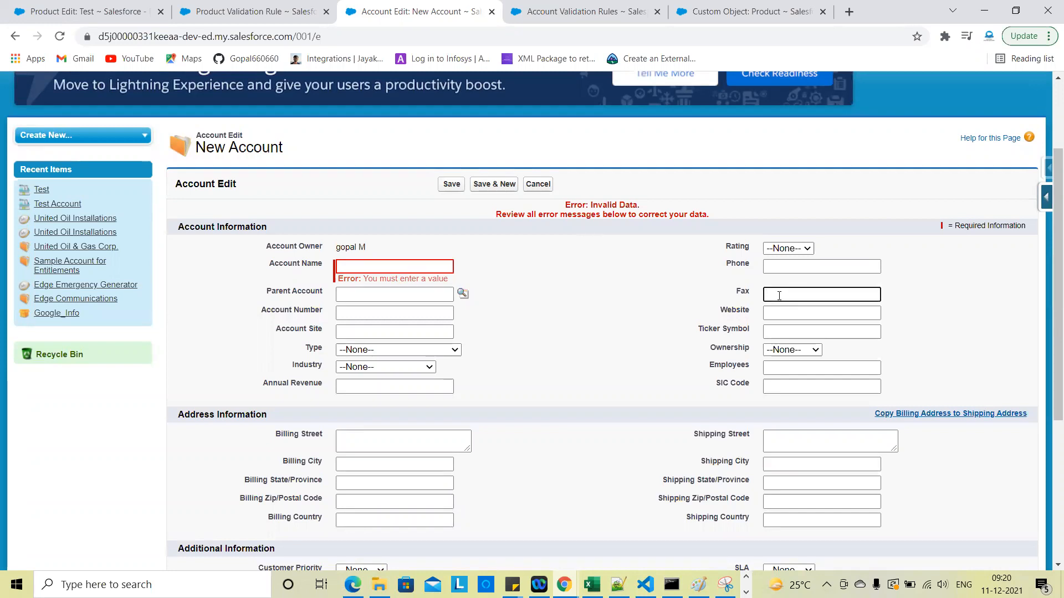
# Examine the wording and position of the field-level error under Account Name on the new account form
pyautogui.tripleClick(395, 279)
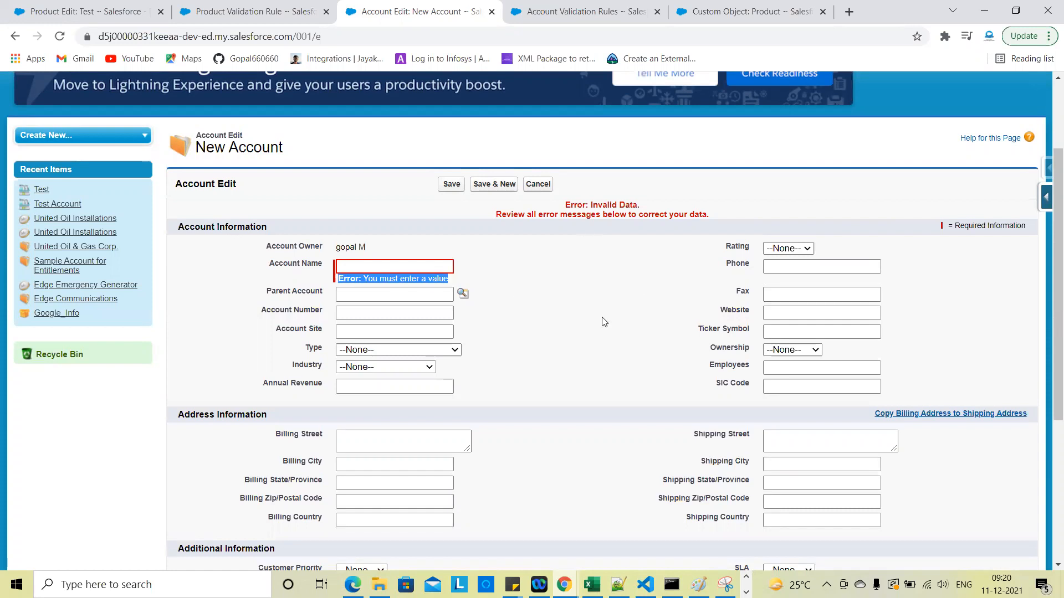
pyautogui.click(421, 279)
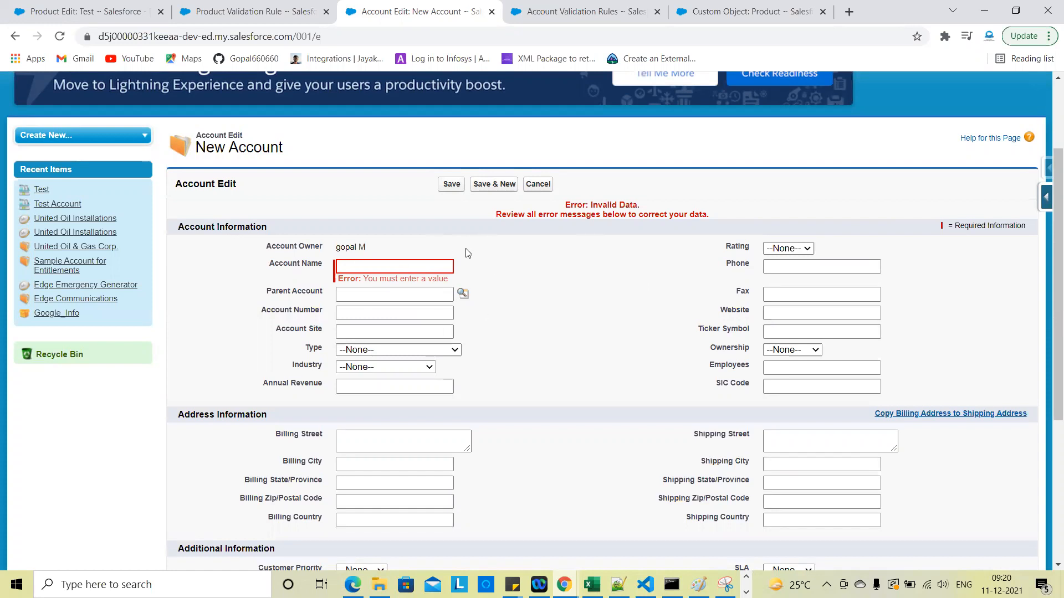
pyautogui.tripleClick(408, 280)
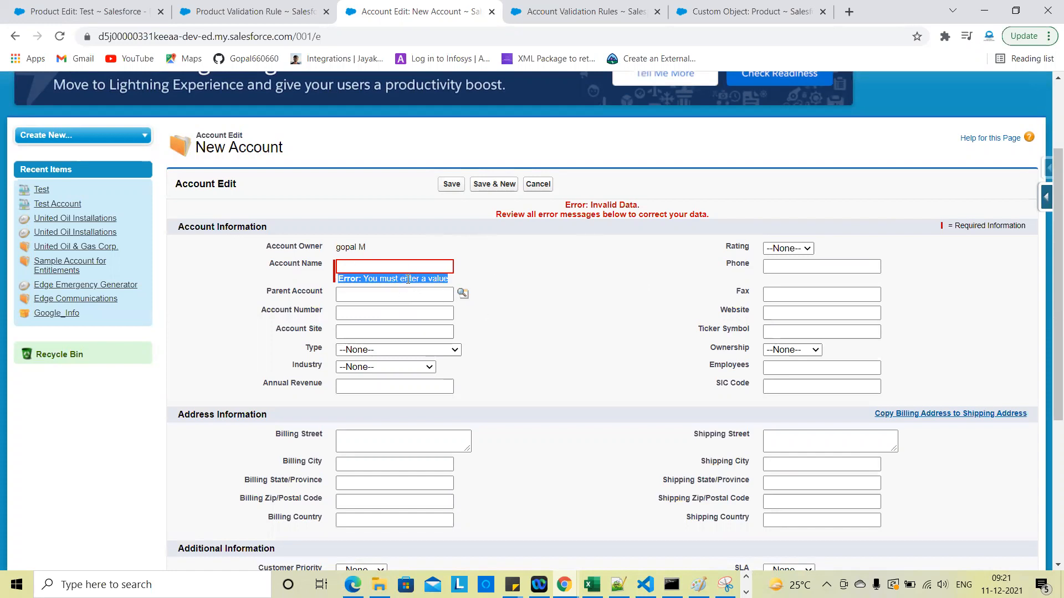
pyautogui.click(546, 274)
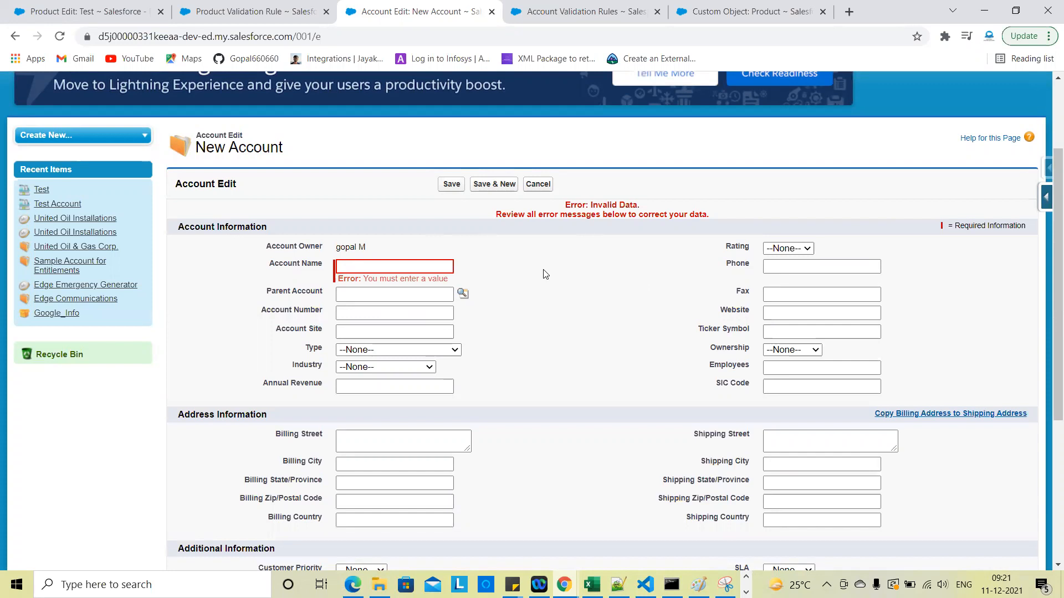
# Enter "Please check the product number" as the error message of the Product validation rule
pyautogui.click(283, 7)
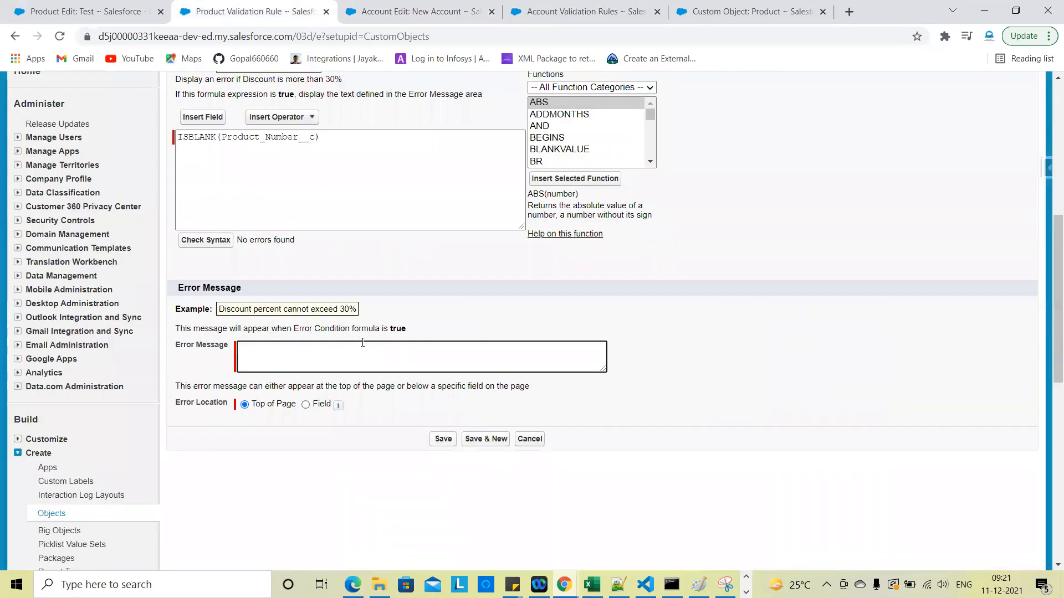
pyautogui.write('Please check the product number')
pyautogui.click(352, 457)
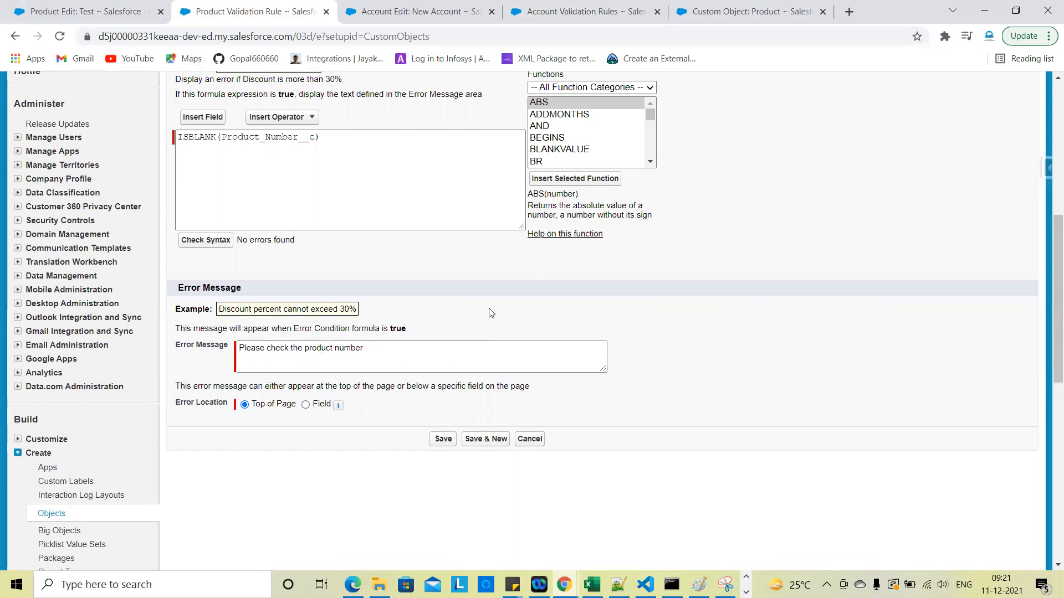
pyautogui.press('super+Tab')
pyautogui.click(209, 183)
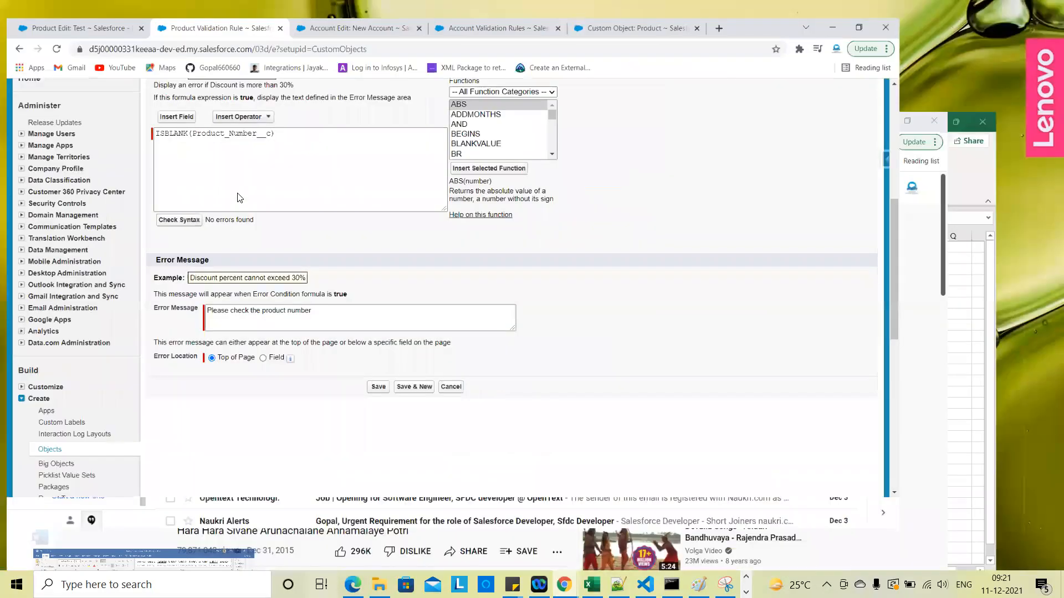
# Compare the rule's Error Location options with the Account Name error shown on the new account form
pyautogui.scroll(-2, 686, 423)
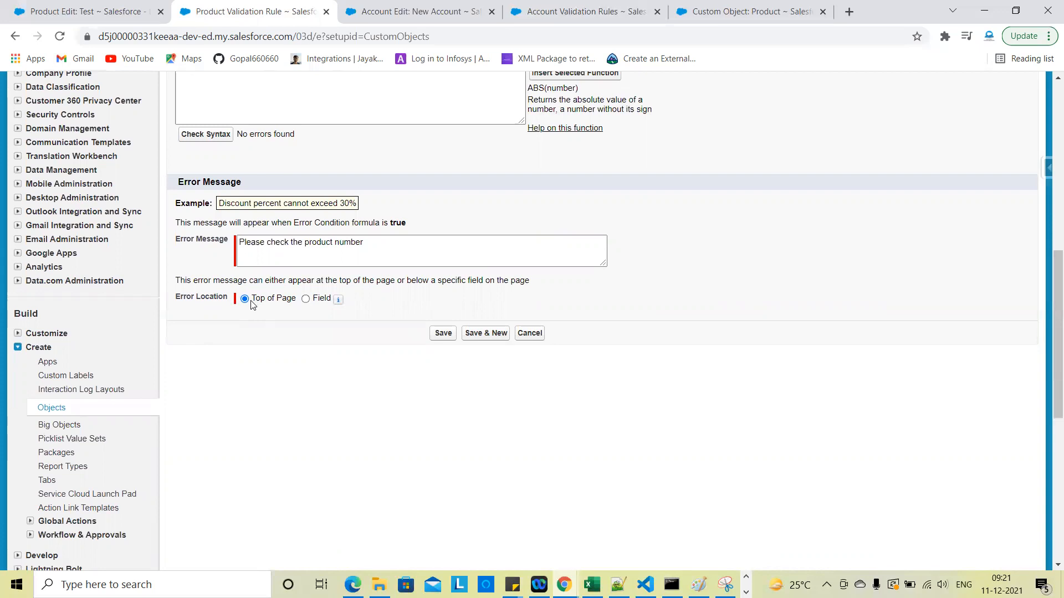
pyautogui.scroll(1, 264, 341)
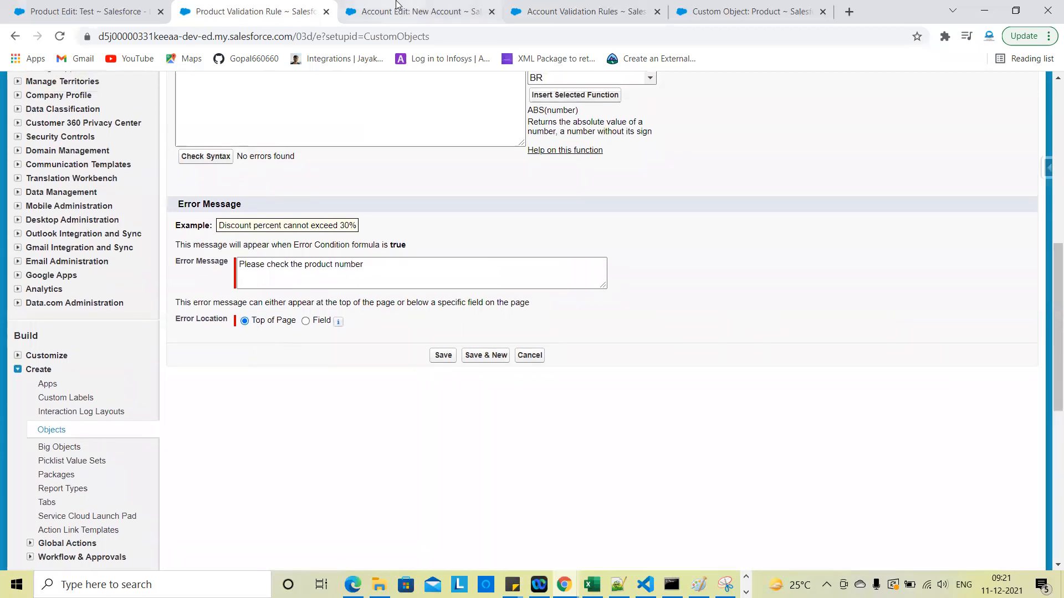
pyautogui.click(396, 5)
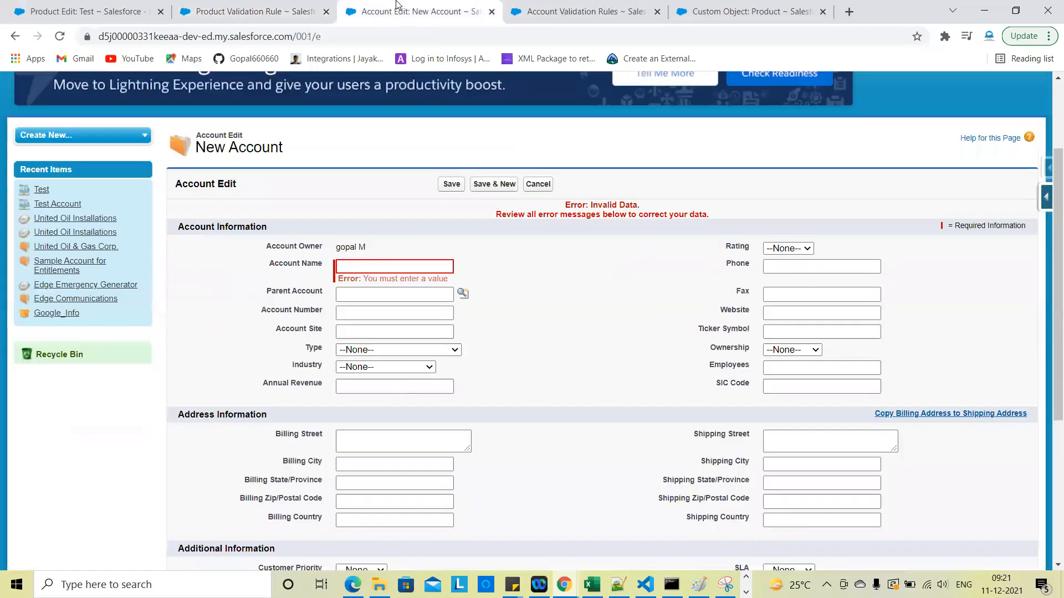
pyautogui.tripleClick(368, 280)
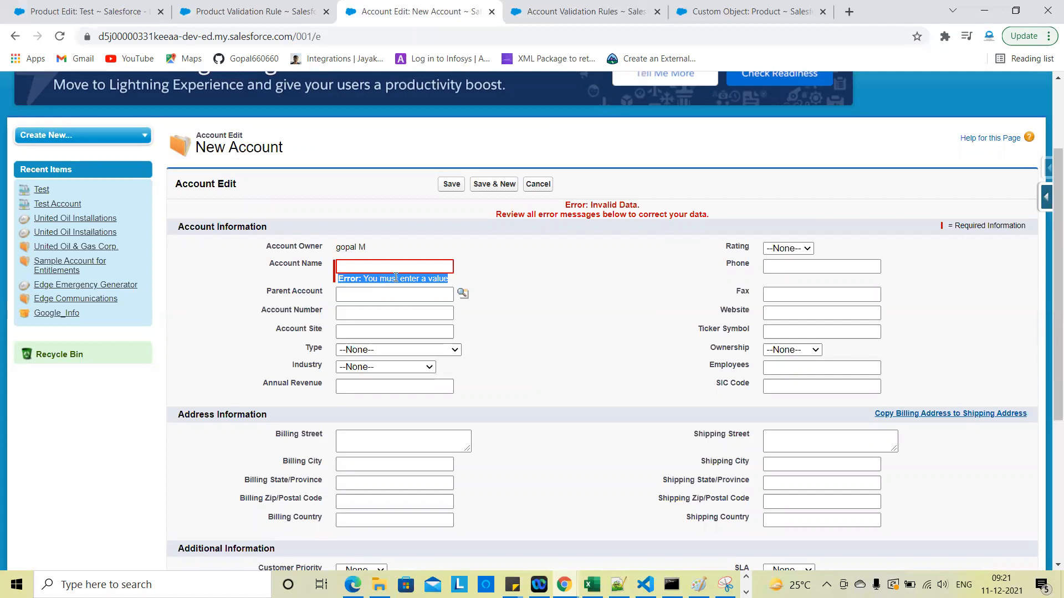
pyautogui.click(250, 11)
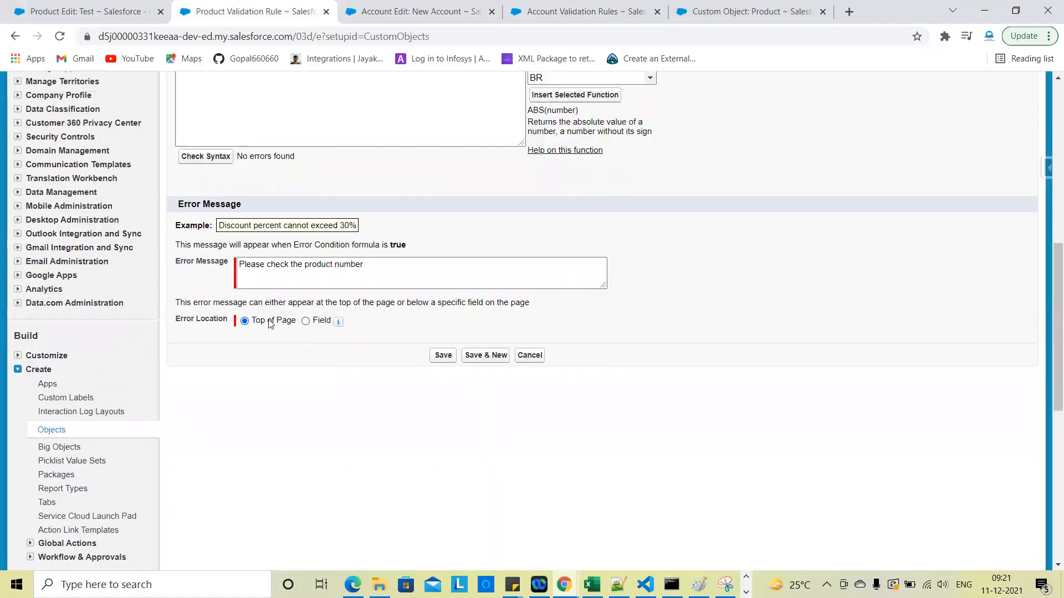
# Set the error location to the Product Number field and compare this with the field error on the new account form
pyautogui.click(306, 322)
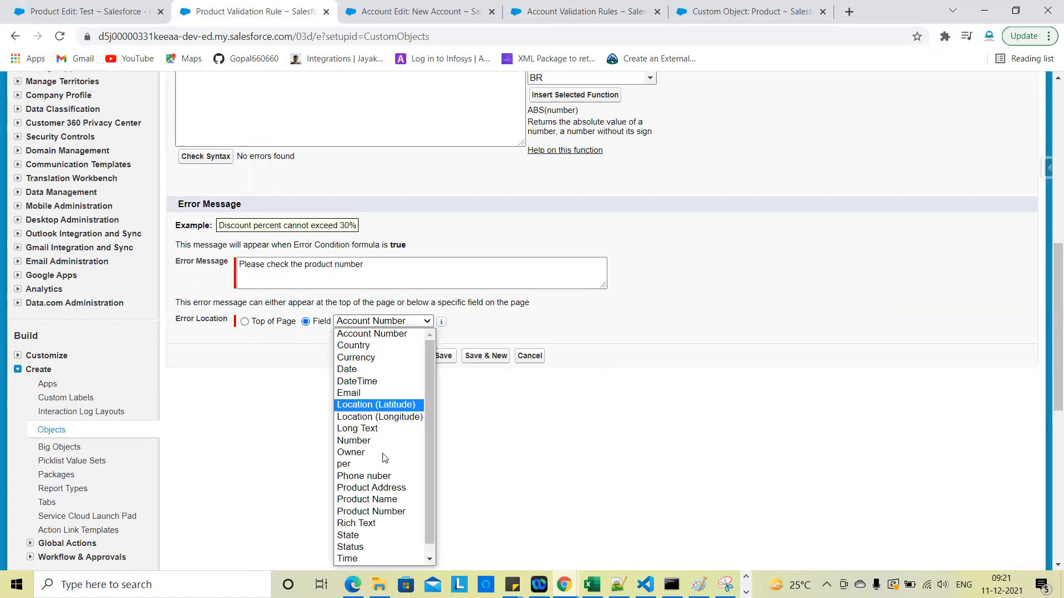
pyautogui.click(381, 512)
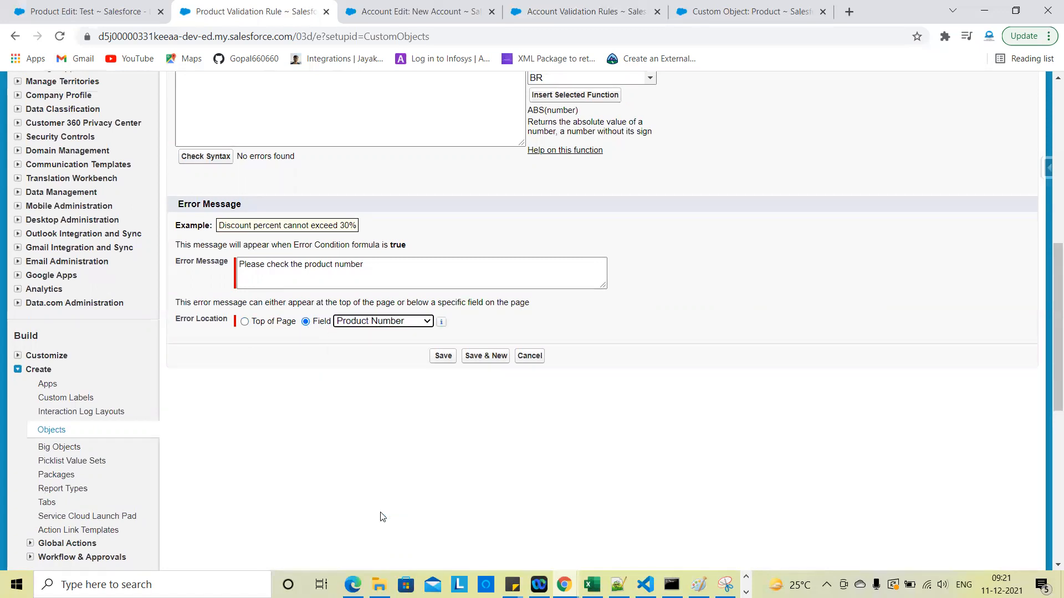
pyautogui.click(389, 7)
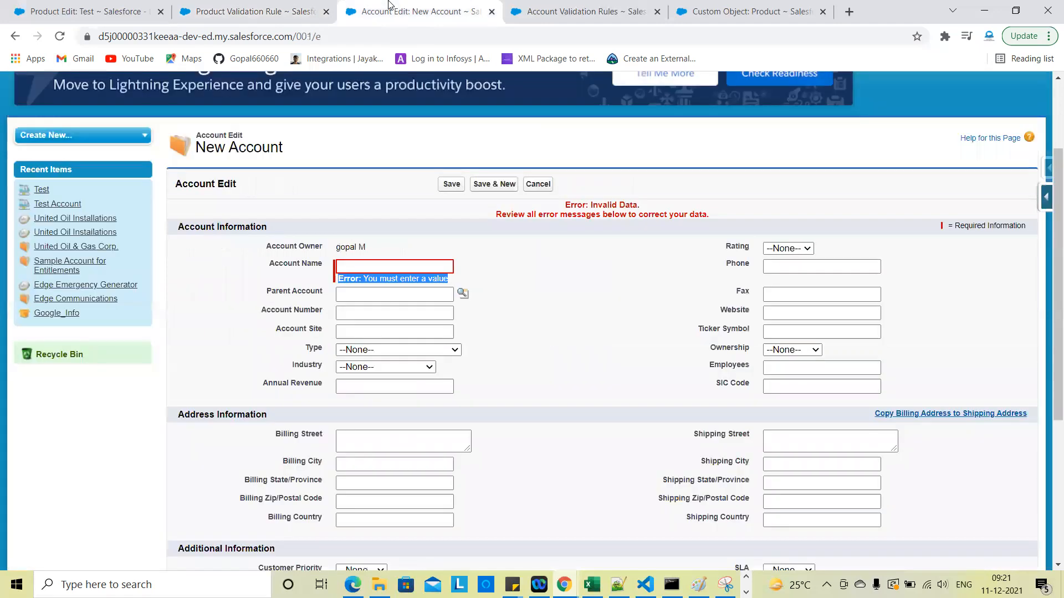
pyautogui.doubleClick(368, 279)
pyautogui.tripleClick(366, 279)
pyautogui.click(252, 7)
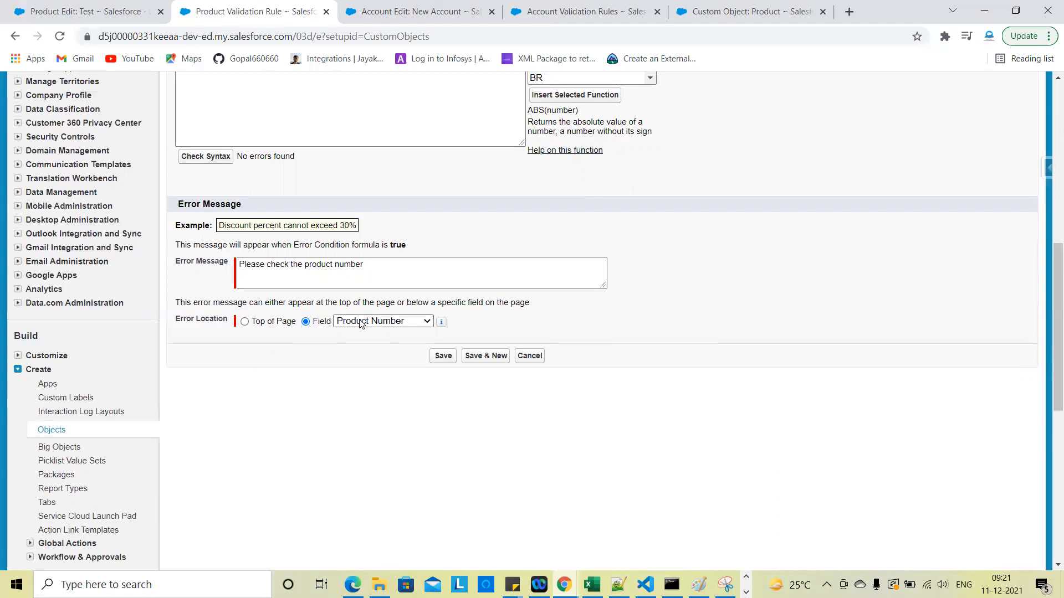
# Set the error location to Top of Page, checking the page-level error on the account form, and try to save the rule
pyautogui.click(244, 322)
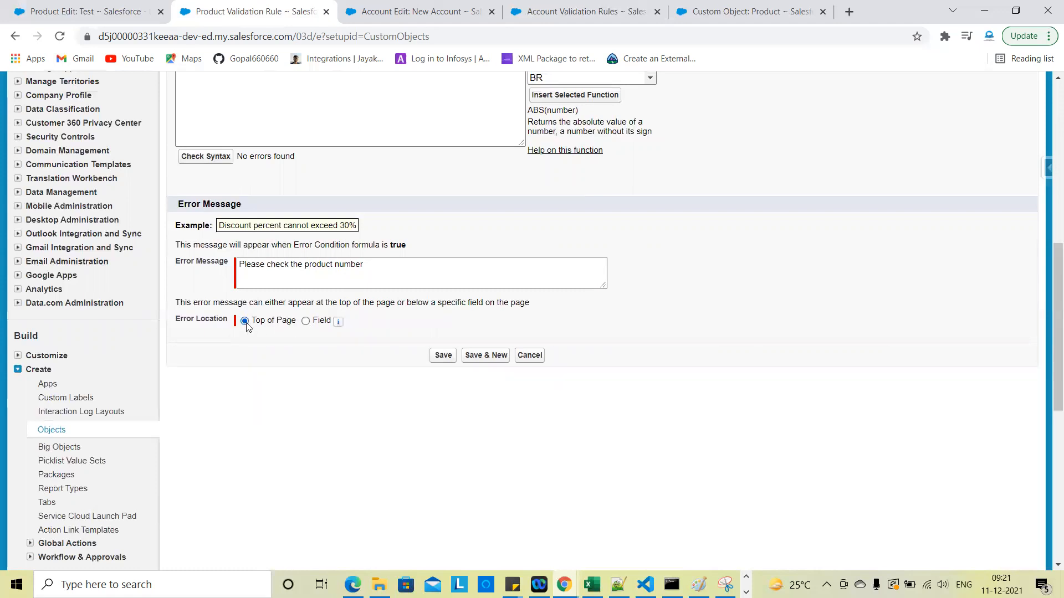
pyautogui.click(399, 8)
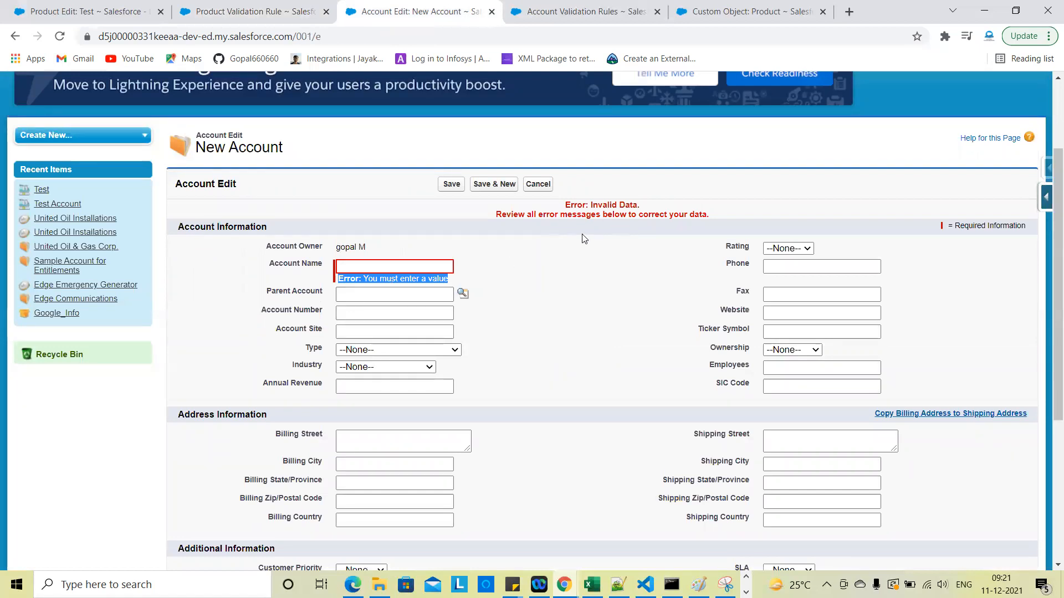
pyautogui.click(267, 5)
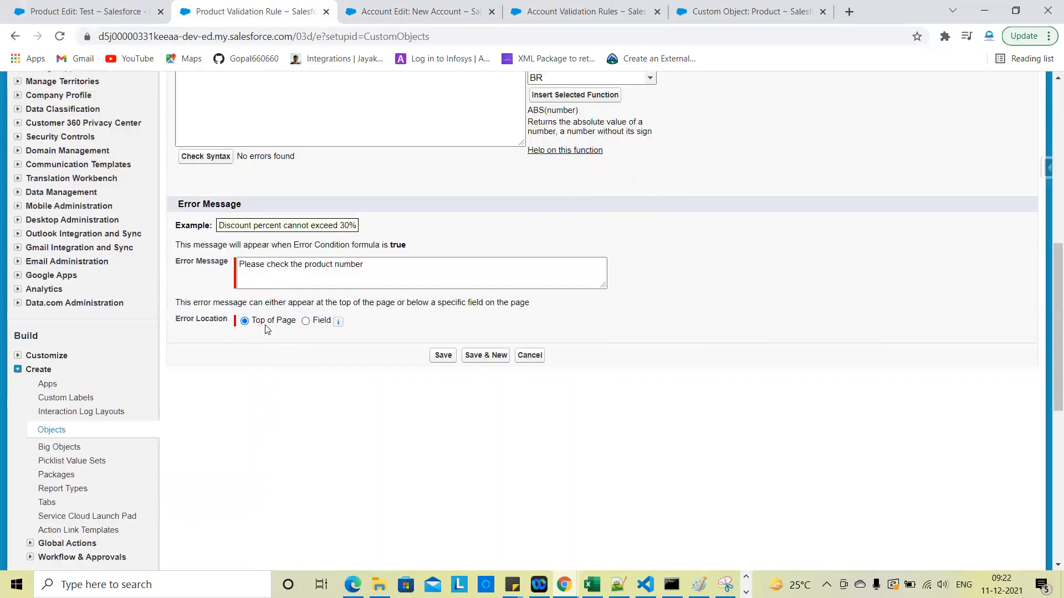
pyautogui.scroll(1, 327, 397)
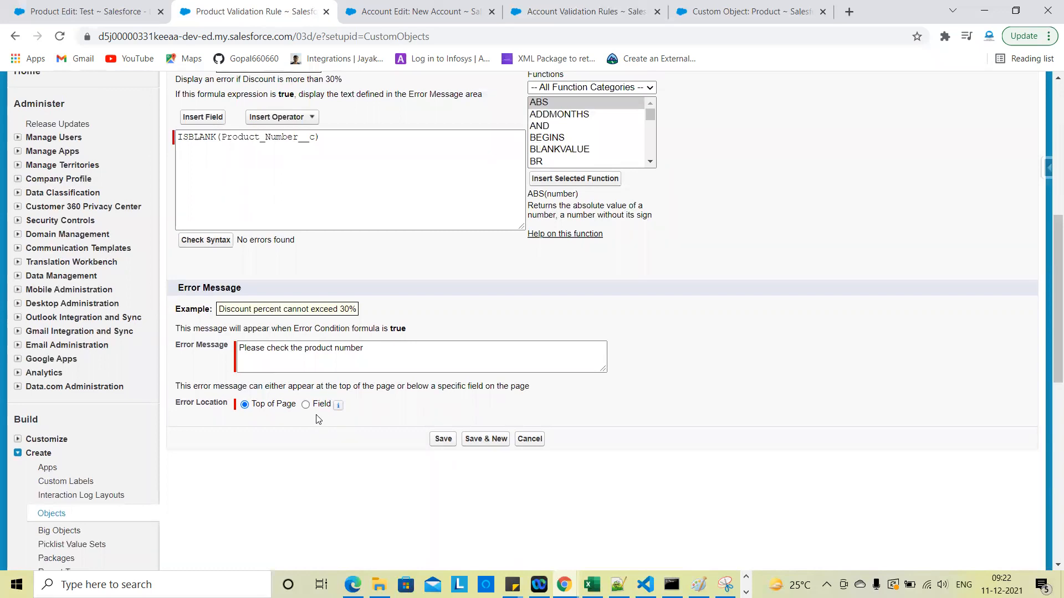
pyautogui.click(443, 439)
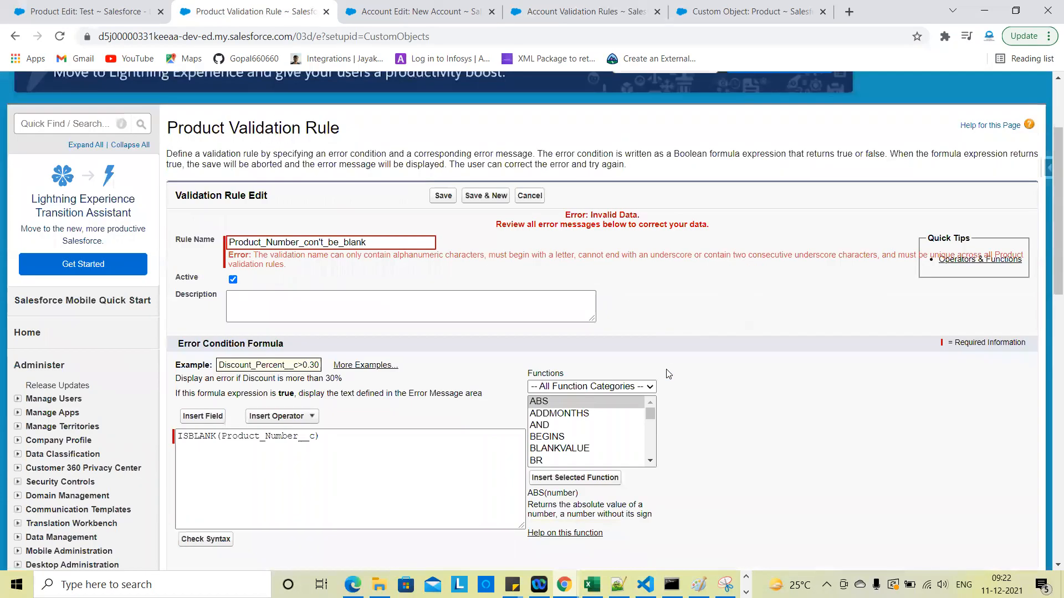
# Remove the apostrophe from the rule name so it reads Product_Number_cont_be_blank and save the validation rule
pyautogui.scroll(-5, 669, 374)
pyautogui.scroll(-2, 397, 332)
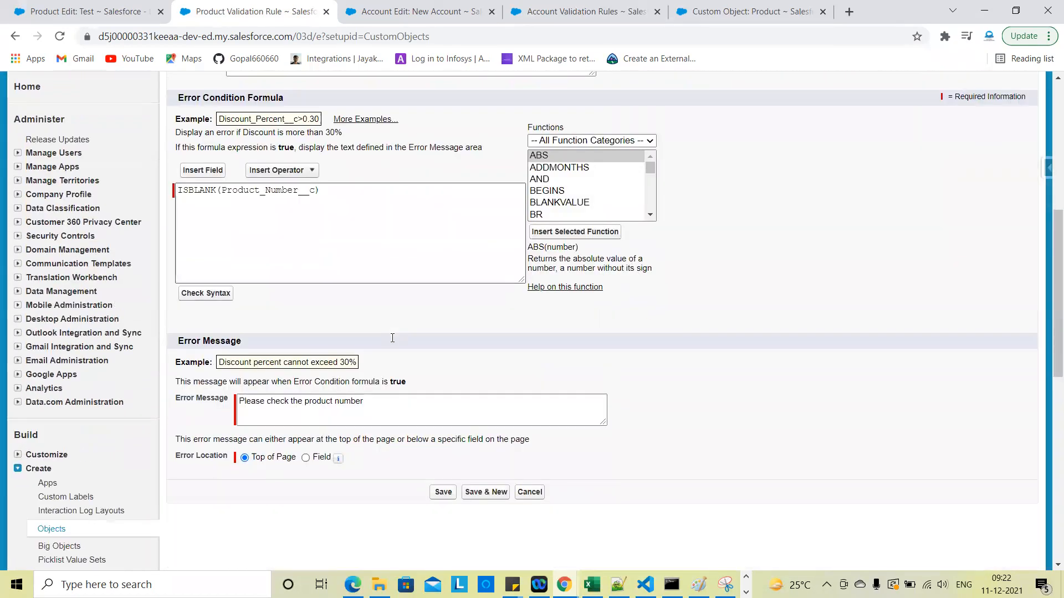
pyautogui.scroll(5, 391, 322)
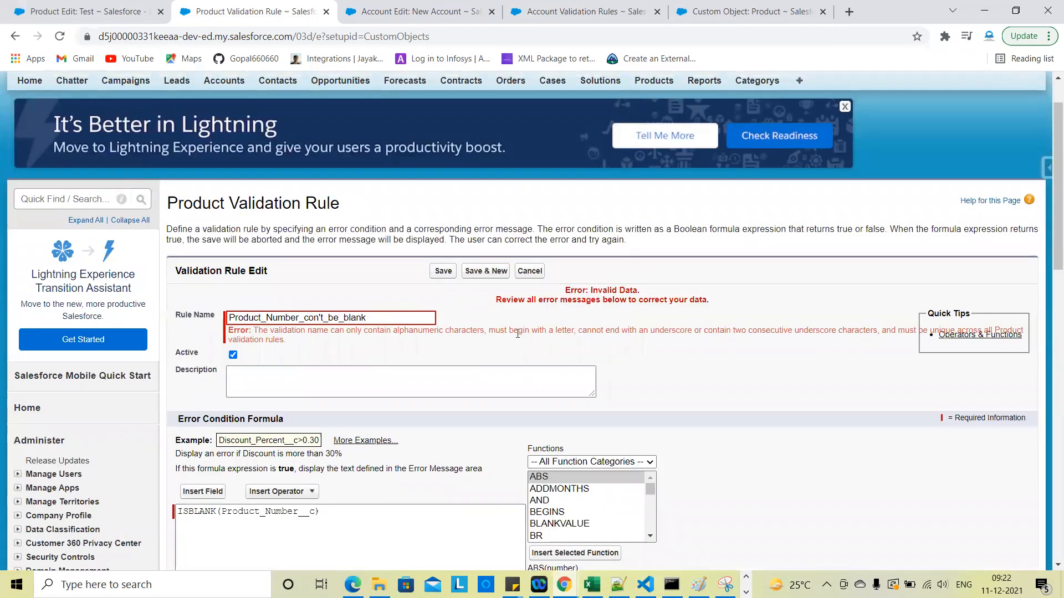
pyautogui.click(324, 318)
pyautogui.press('BackSpace')
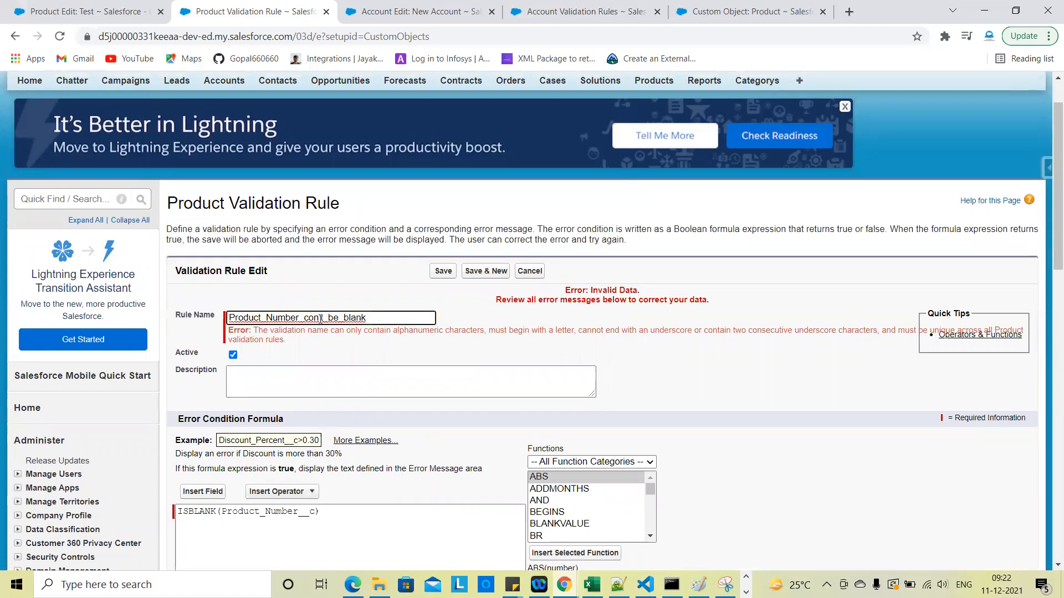
pyautogui.click(435, 271)
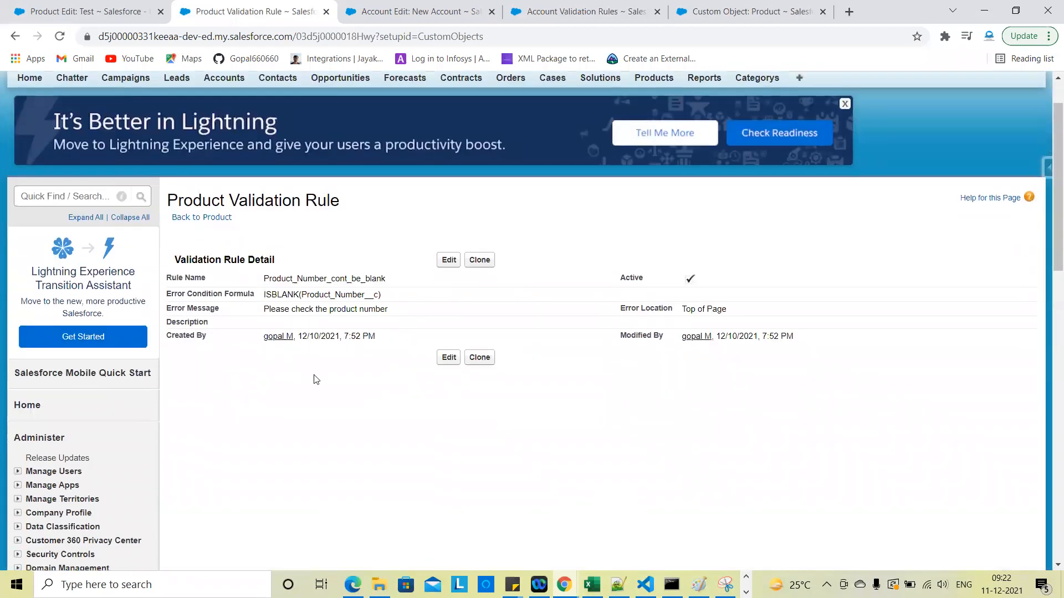
# Review the error condition formula, error message and error location of the saved Product validation rule
pyautogui.scroll(5, 295, 383)
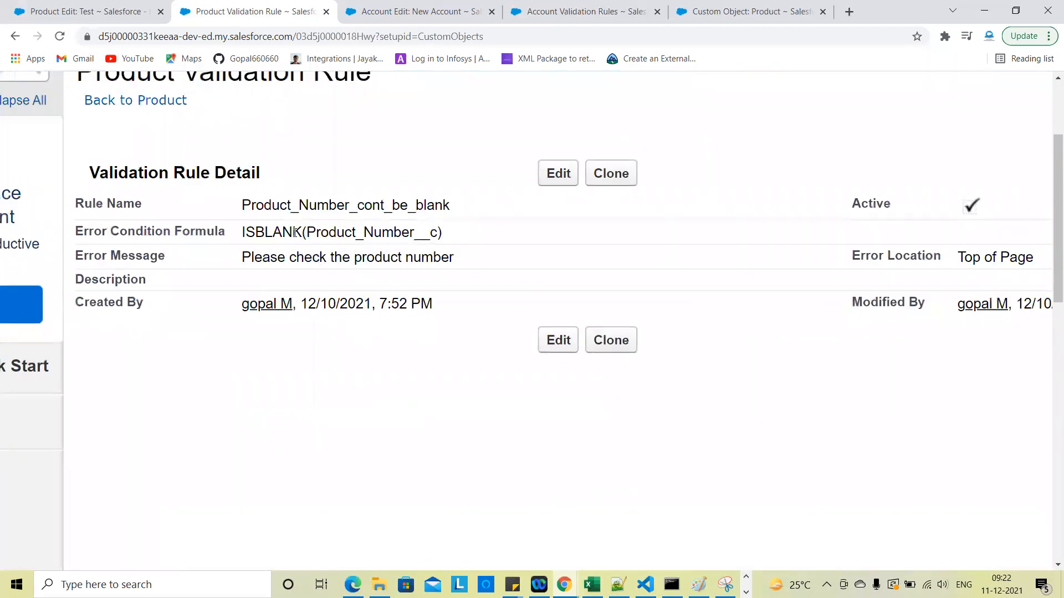
pyautogui.doubleClick(348, 237)
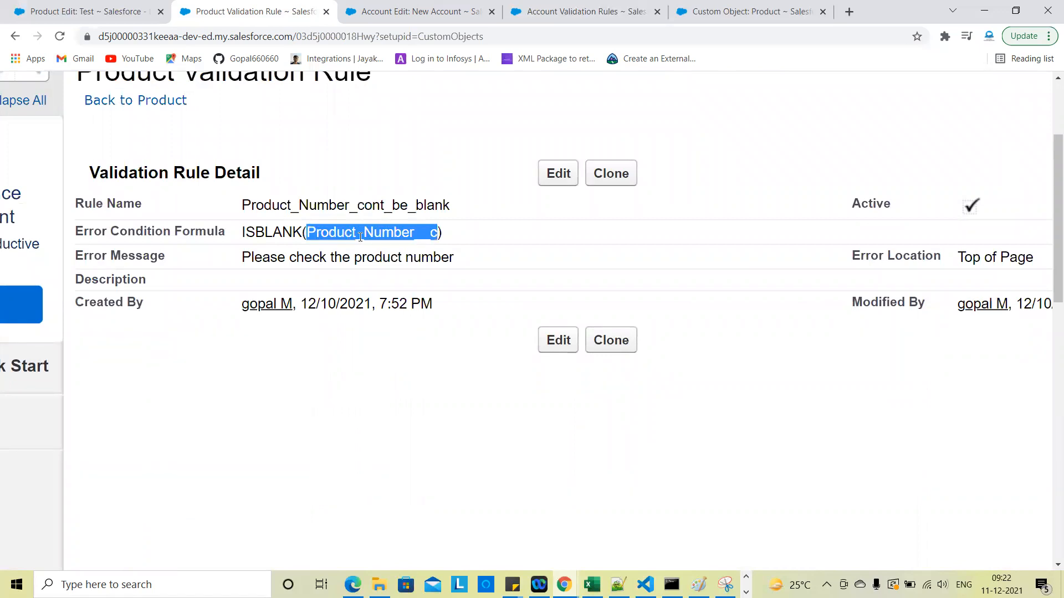
pyautogui.doubleClick(296, 232)
pyautogui.click(363, 233)
pyautogui.scroll(-5, 364, 234)
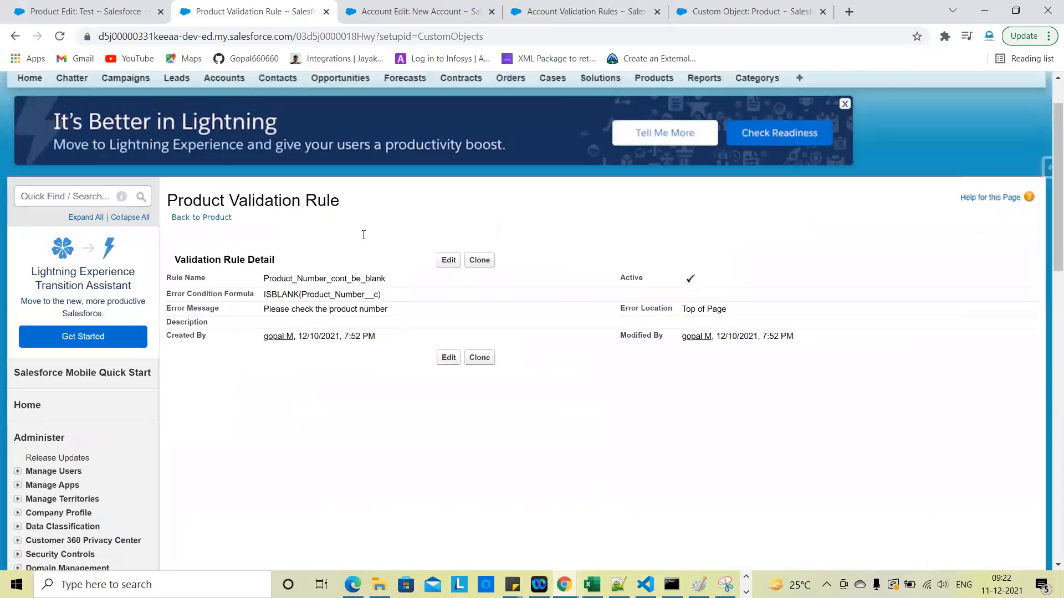
pyautogui.tripleClick(313, 309)
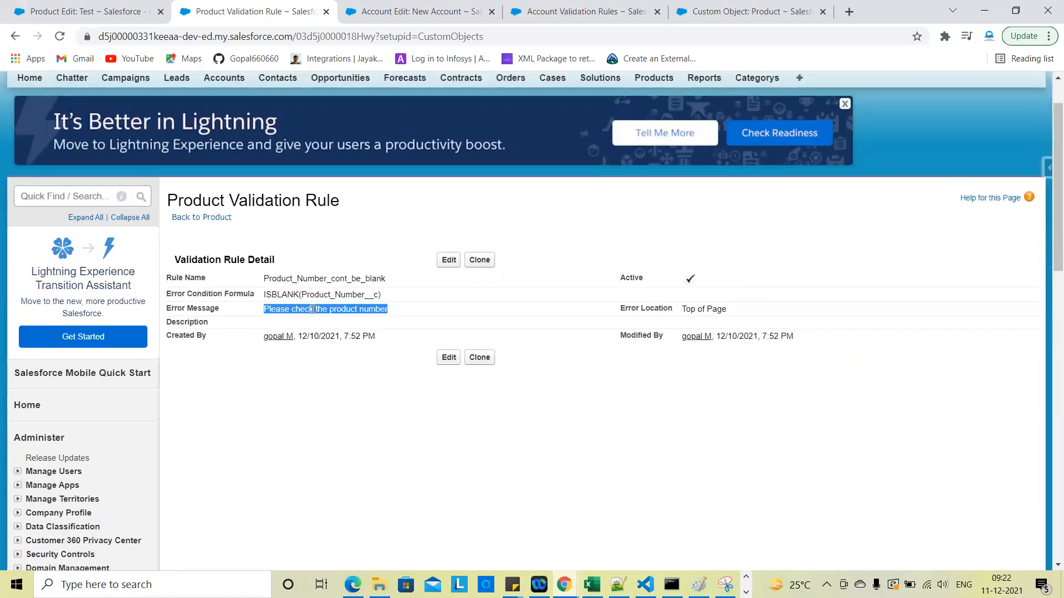
pyautogui.tripleClick(700, 311)
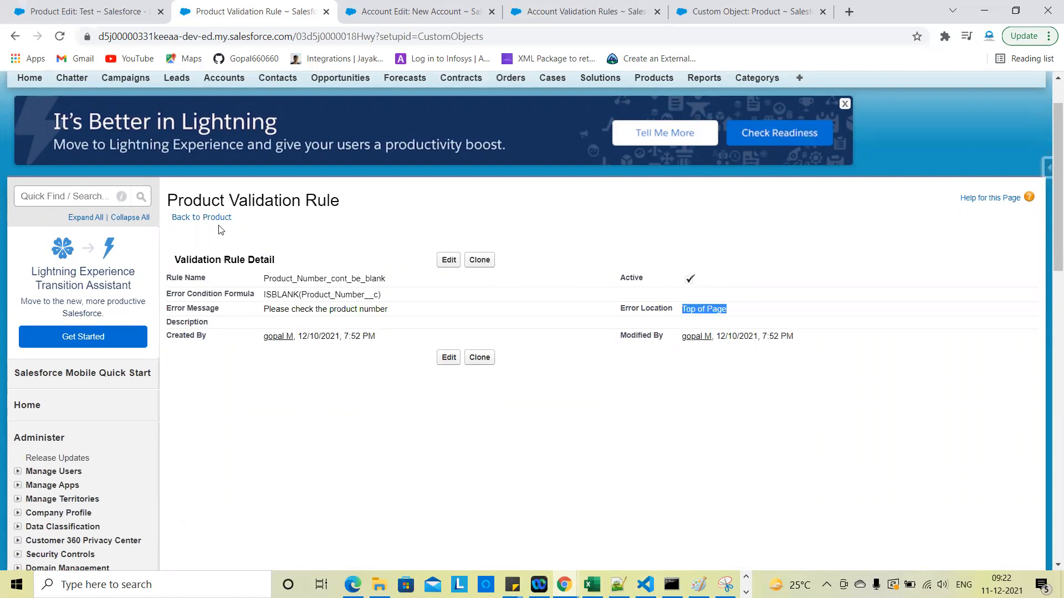
pyautogui.click(227, 340)
# Start a new product record and fill in the Product Name with the suggested person's full name
pyautogui.click(94, 10)
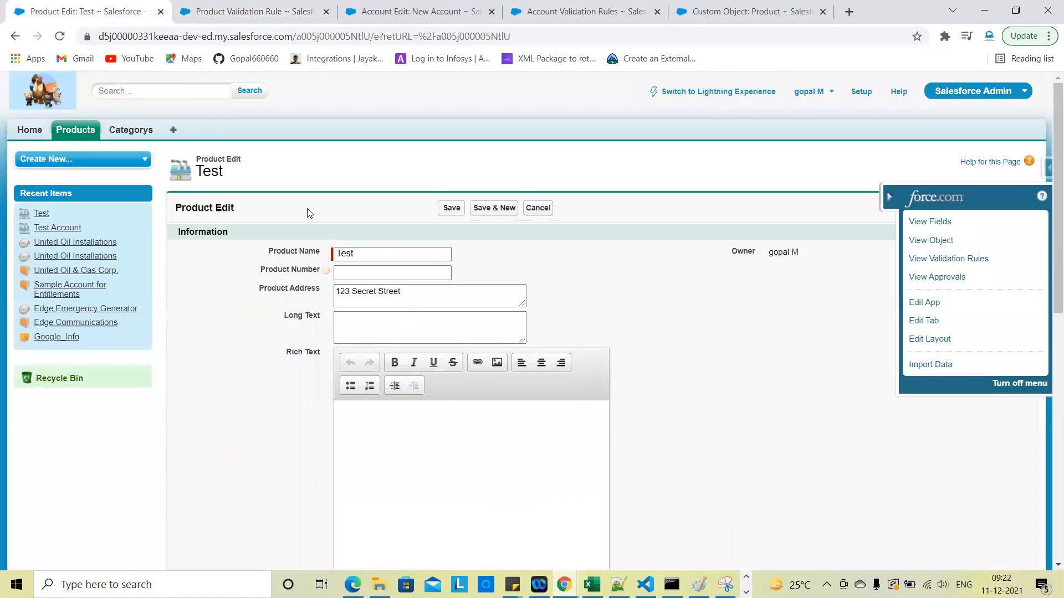
pyautogui.click(78, 129)
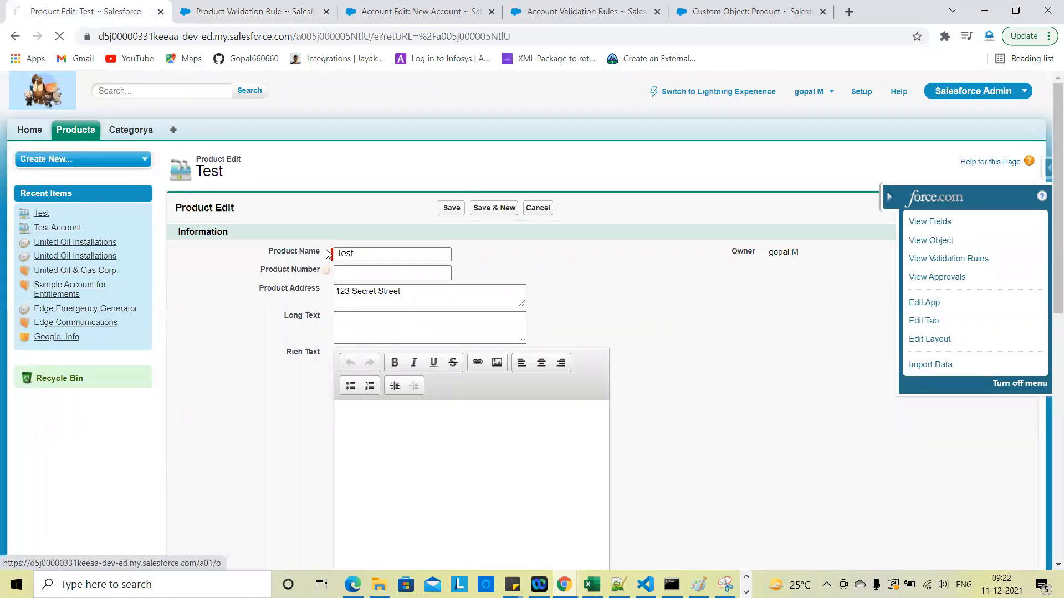
pyautogui.click(449, 242)
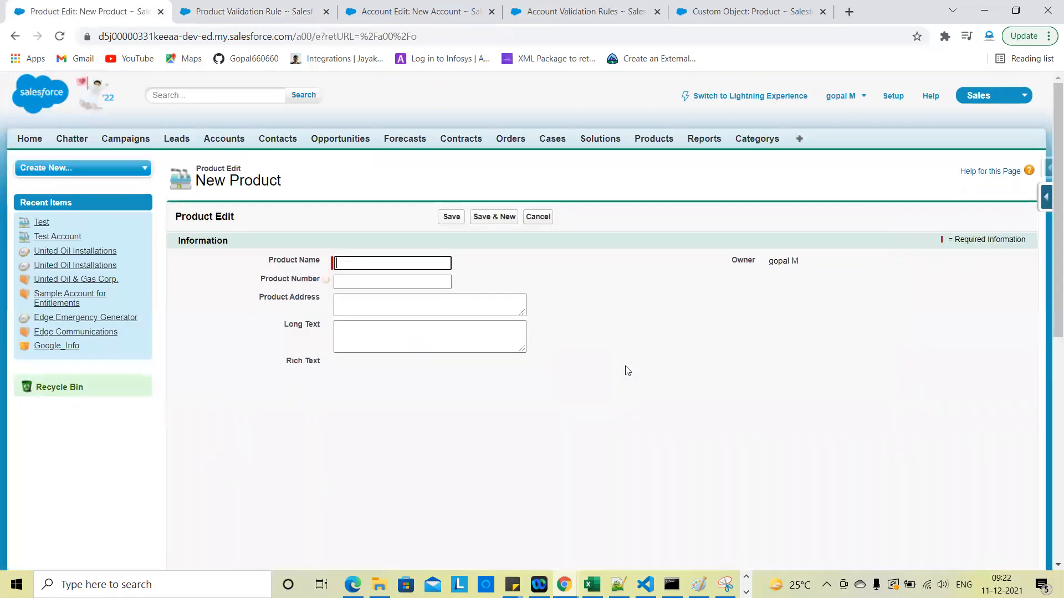
pyautogui.click(386, 262)
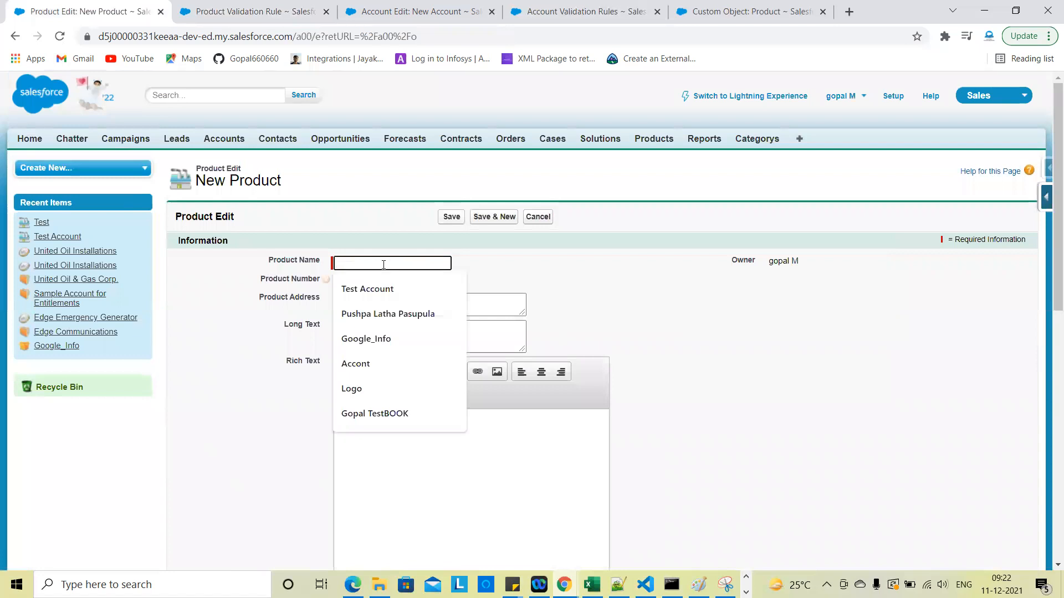
pyautogui.click(365, 315)
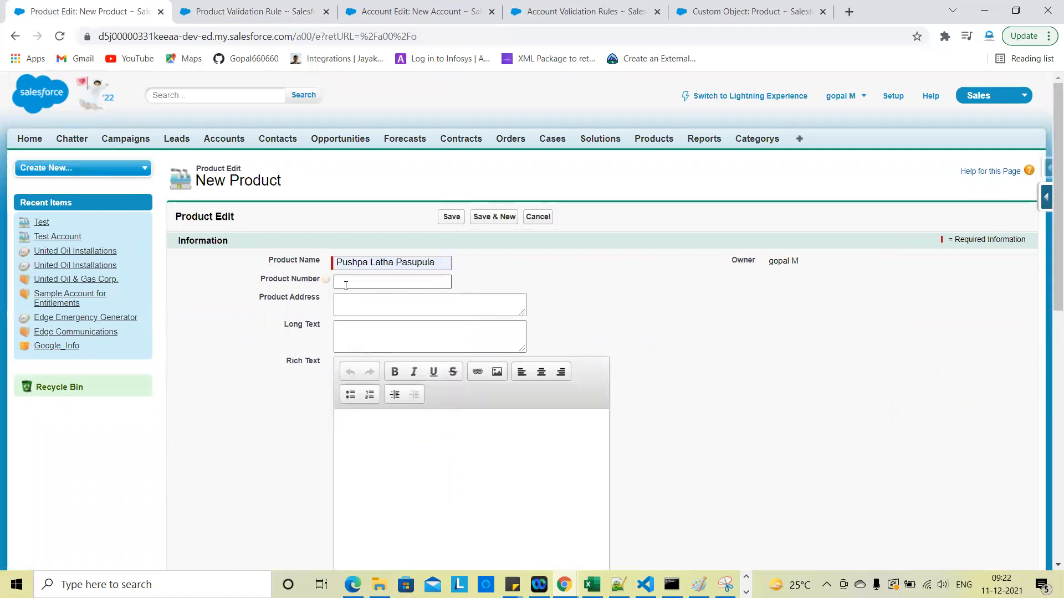
# Try to save the new product with a blank Product Number and check the validation error message
pyautogui.click(452, 217)
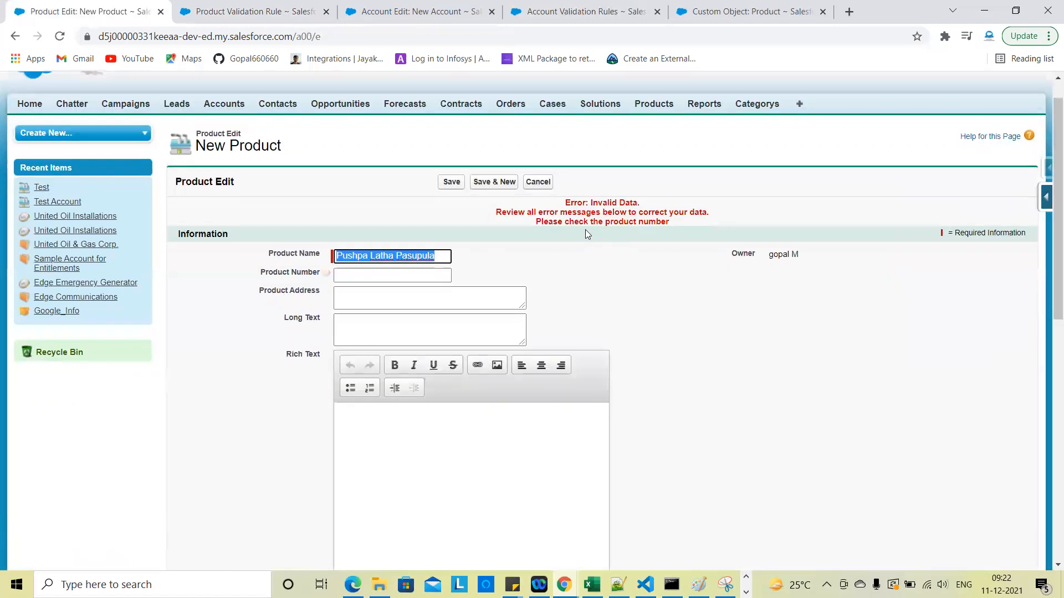
pyautogui.click(636, 222)
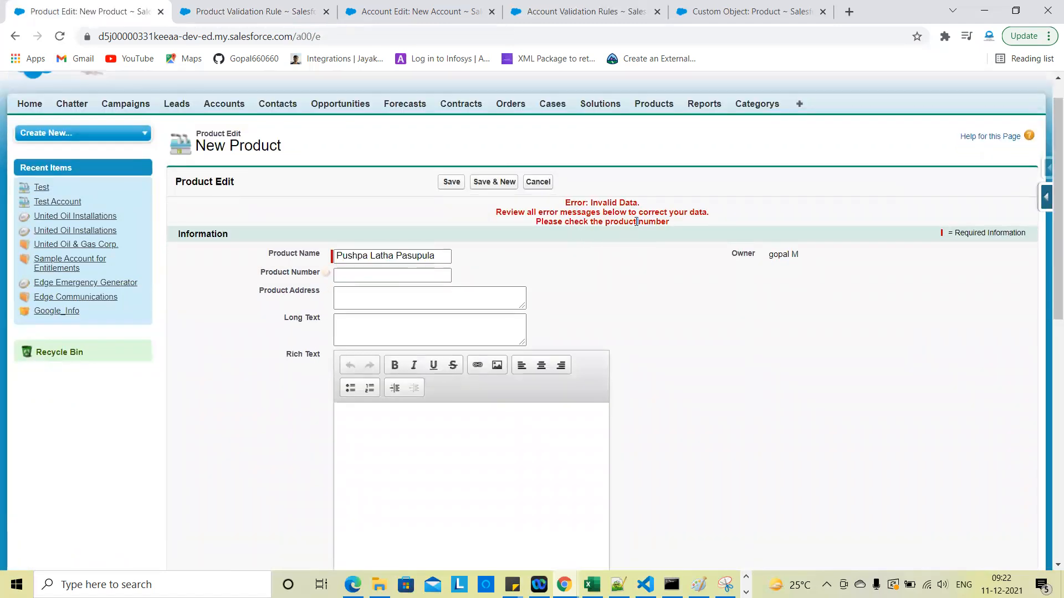
pyautogui.tripleClick(636, 221)
pyautogui.click(634, 224)
pyautogui.tripleClick(592, 223)
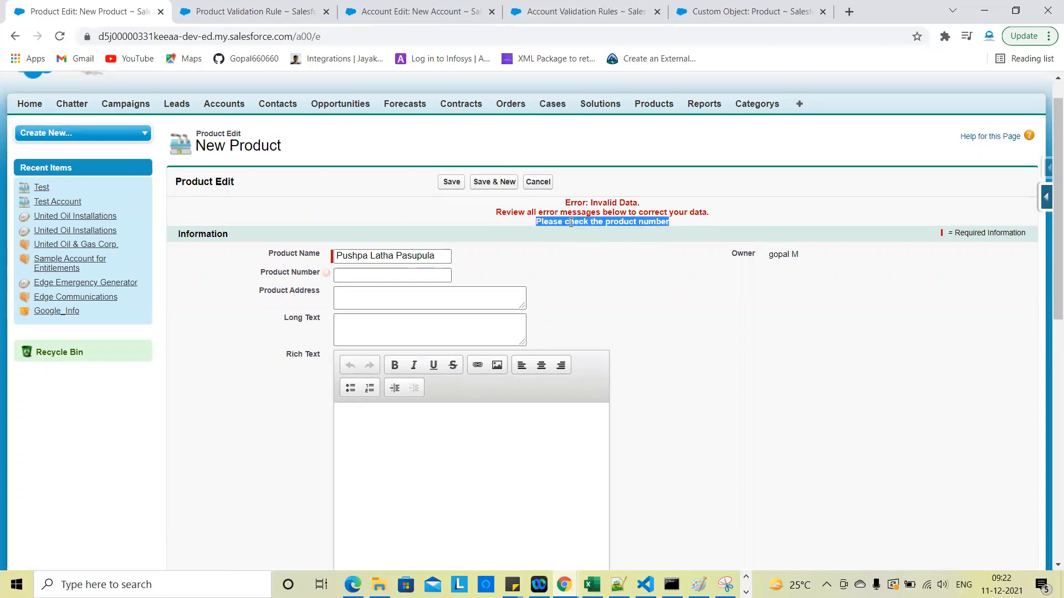
pyautogui.click(644, 229)
# Fill in the Product Number with the suggested value PD522552 and save the new product
pyautogui.click(381, 276)
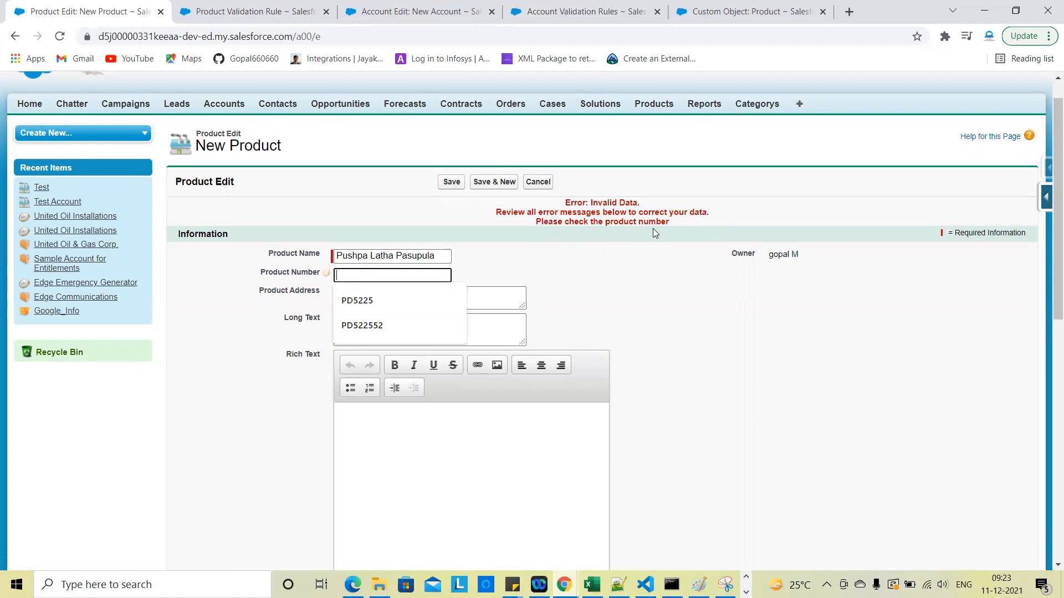
pyautogui.click(385, 326)
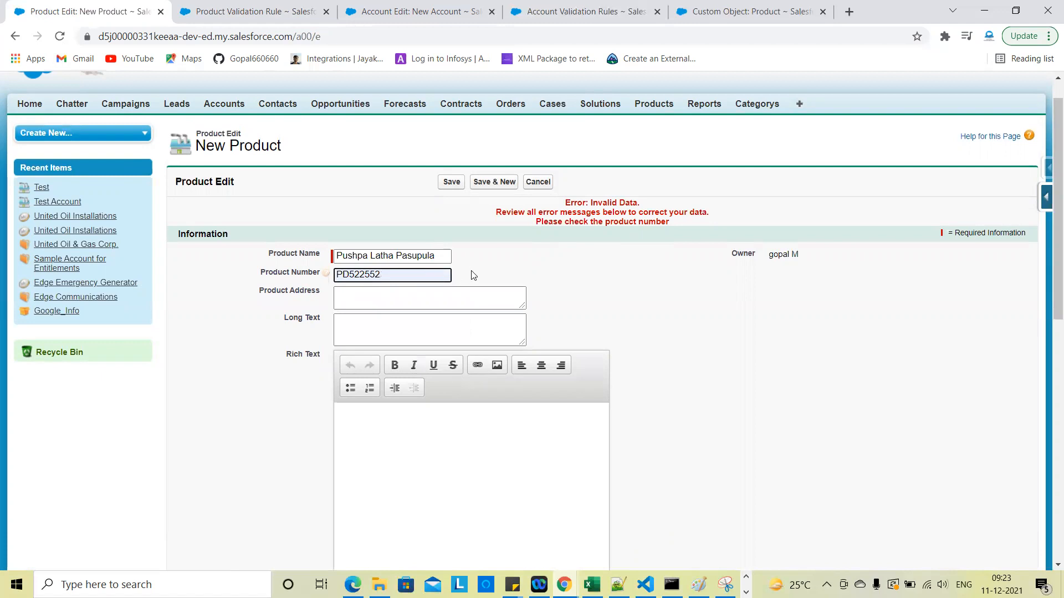
pyautogui.click(452, 186)
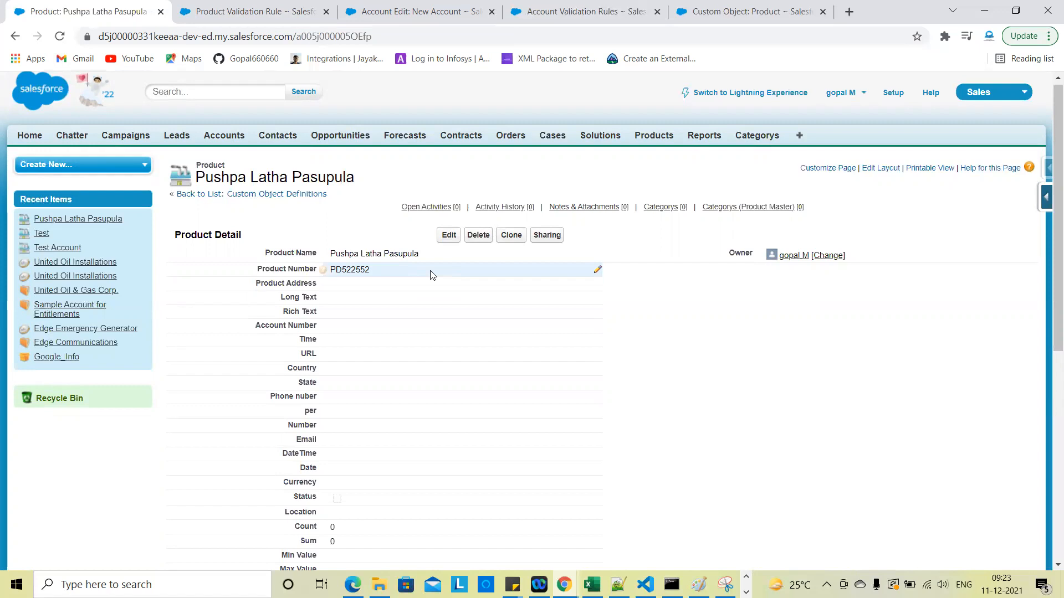
# Try to save the product record with its Product Number cleared, and restore the value to PD522552
pyautogui.doubleClick(431, 273)
pyautogui.press('BackSpace')
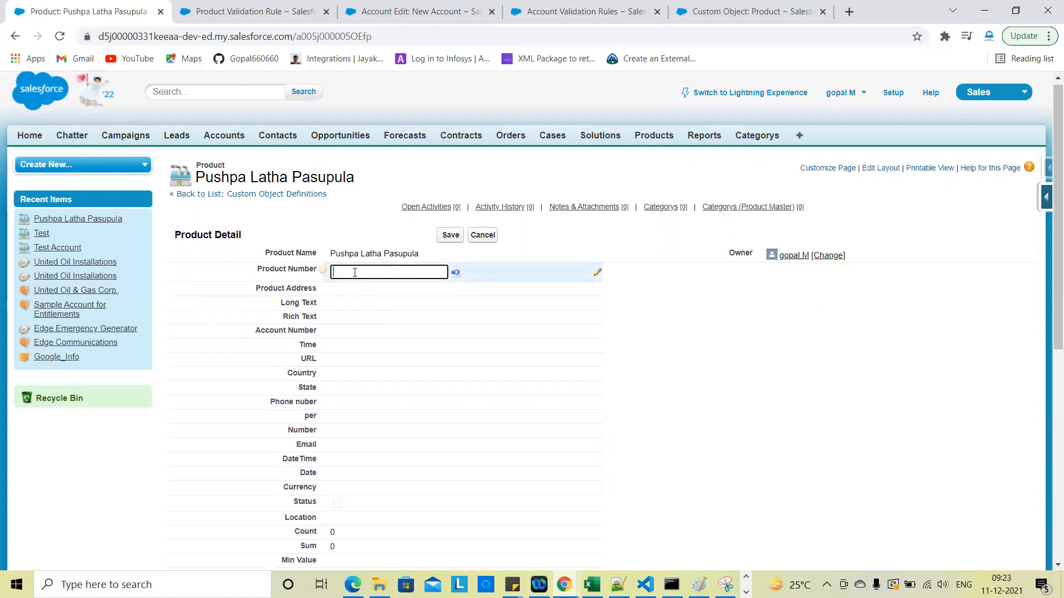
pyautogui.click(451, 236)
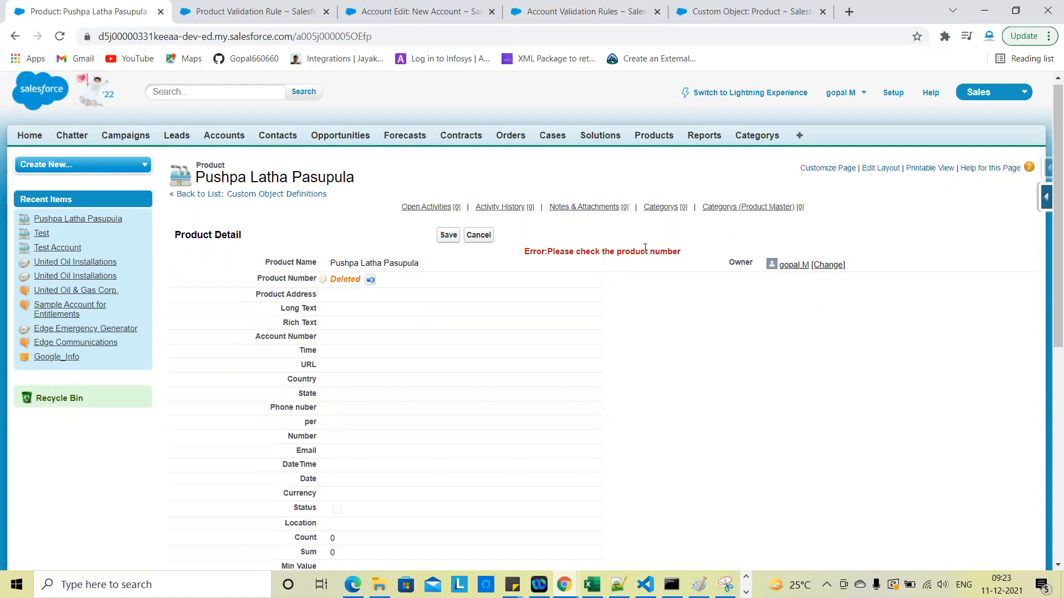
pyautogui.doubleClick(397, 289)
pyautogui.click(437, 306)
pyautogui.click(448, 236)
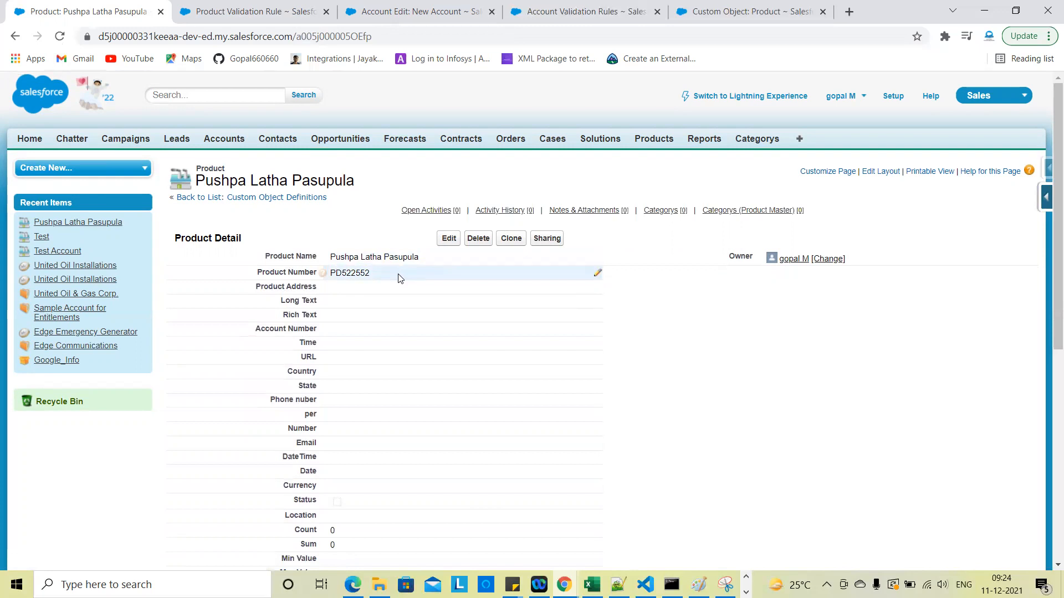
# Review the ISBLANK function and the Product_Number__c field in the Product validation rule's error condition formula
pyautogui.click(235, 9)
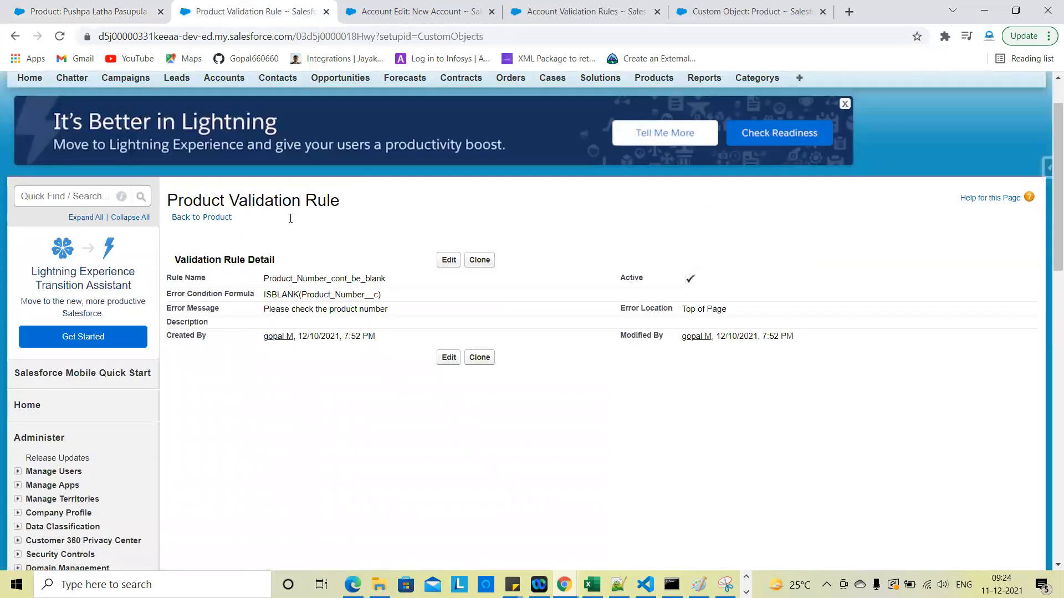
pyautogui.doubleClick(296, 294)
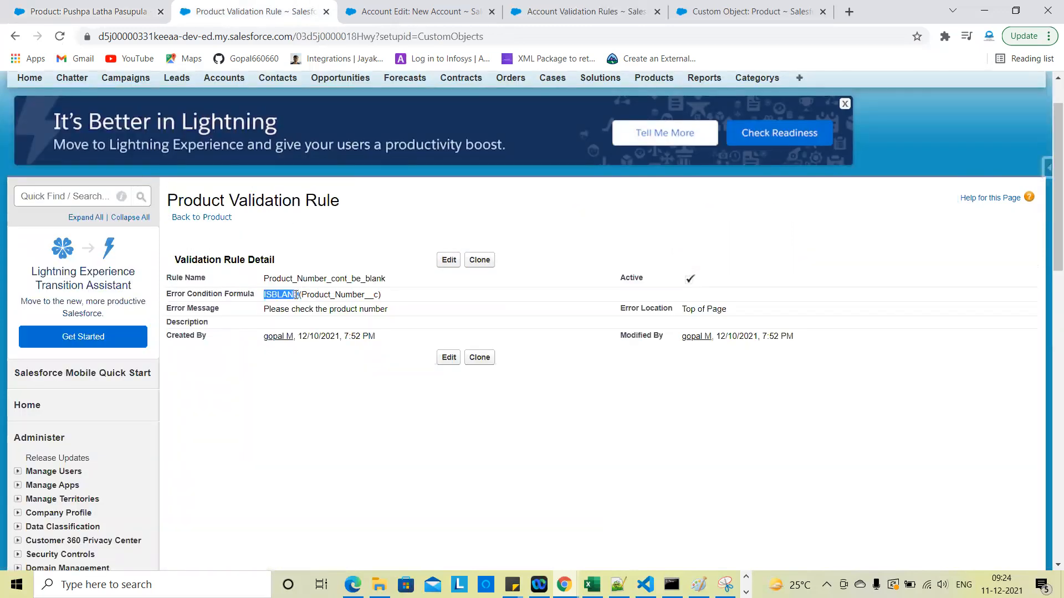
pyautogui.doubleClick(331, 296)
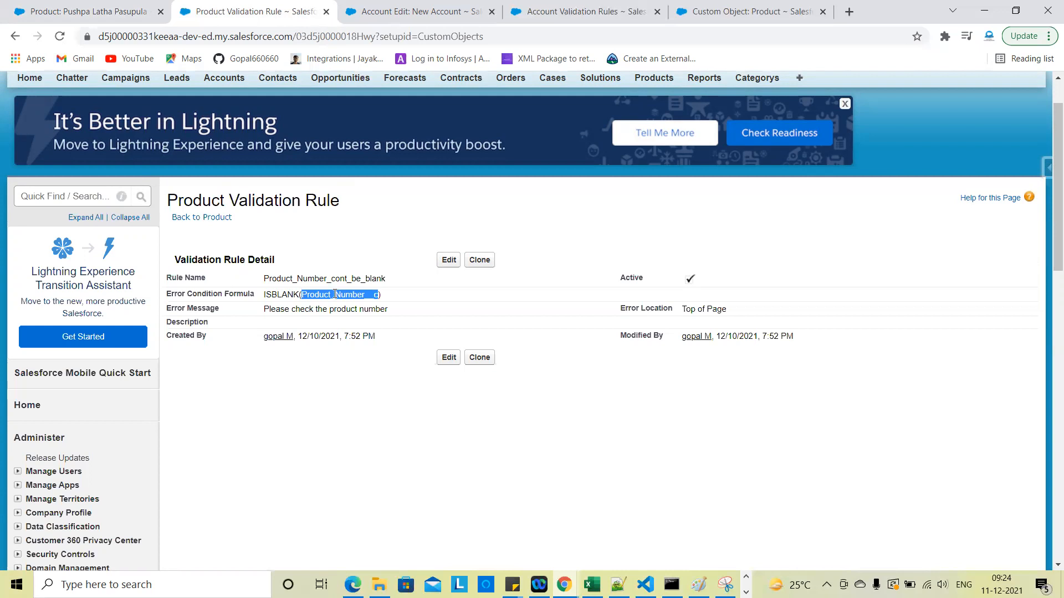
# Change the current Salesforce app to Salesforce Admin and open the Products home page
pyautogui.click(83, 11)
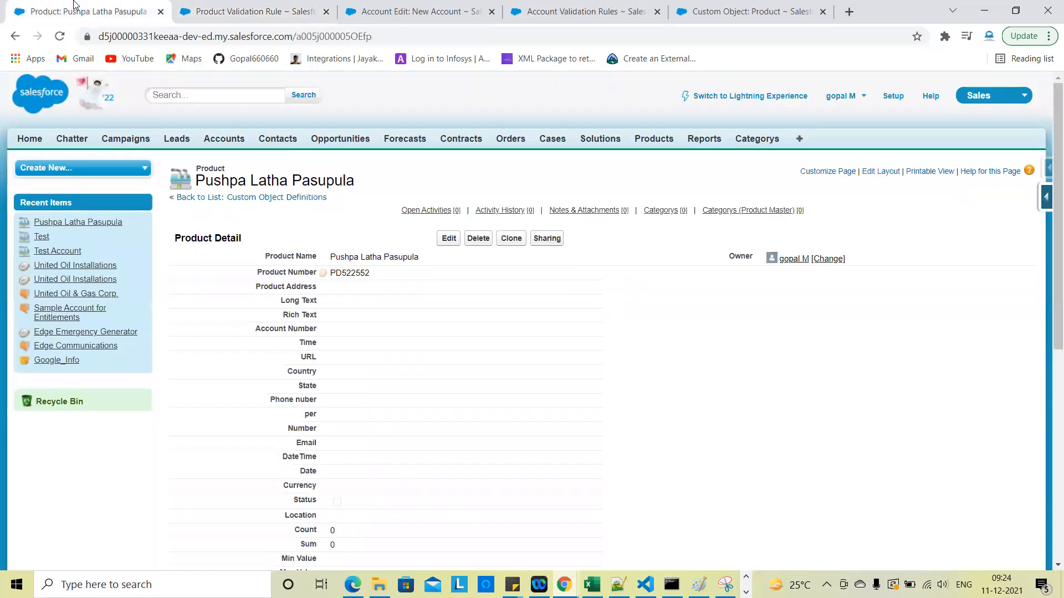
pyautogui.click(1008, 104)
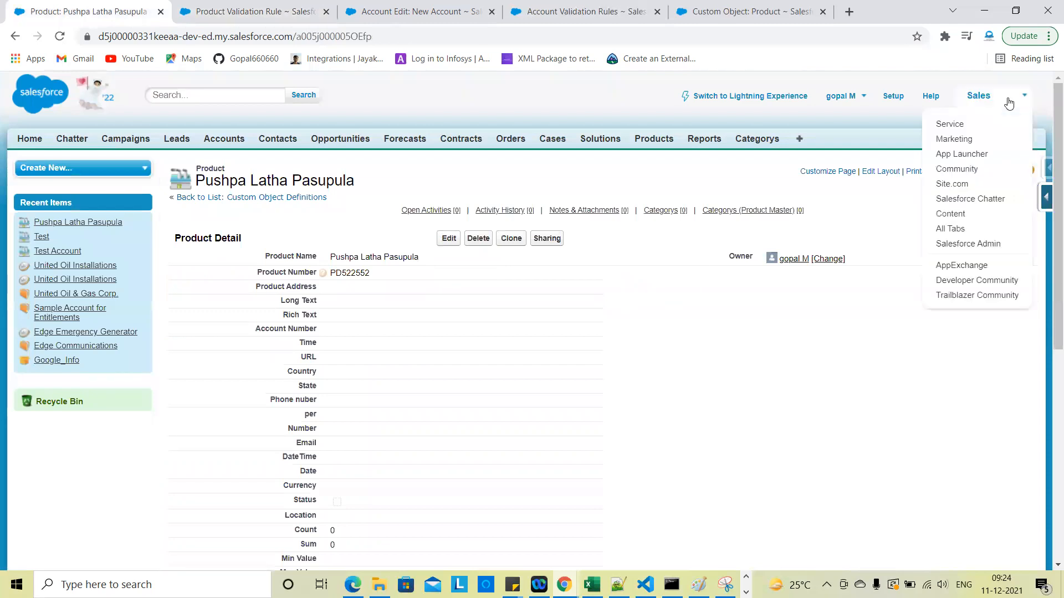
pyautogui.click(960, 245)
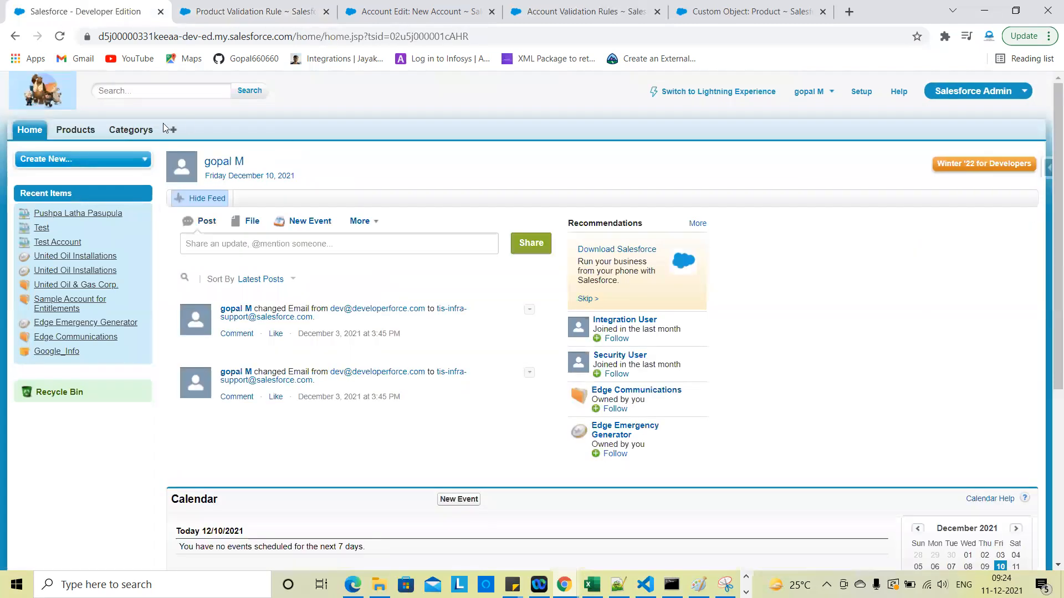
pyautogui.click(85, 131)
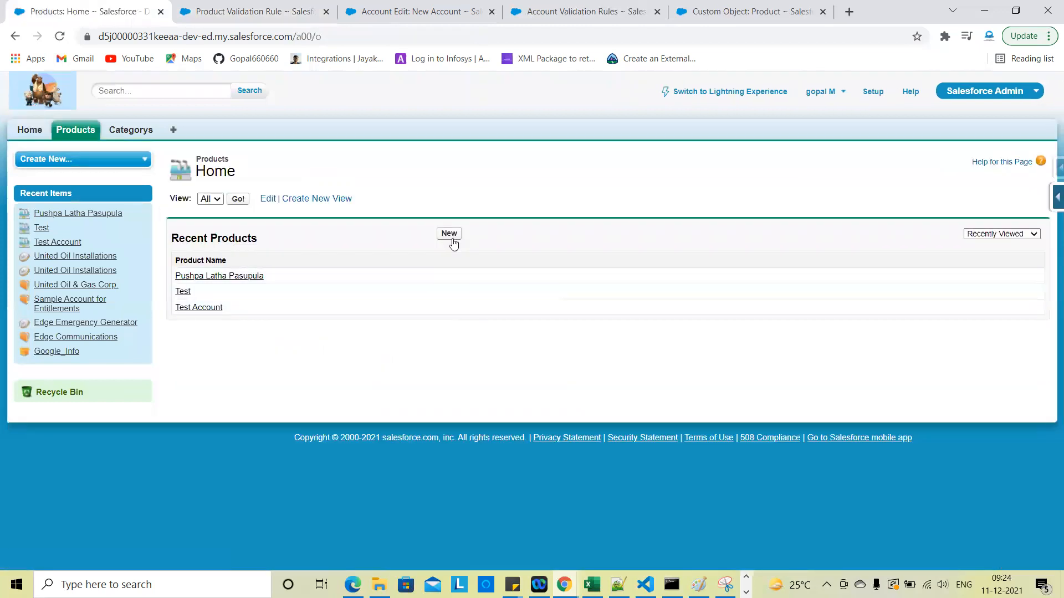
pyautogui.click(449, 235)
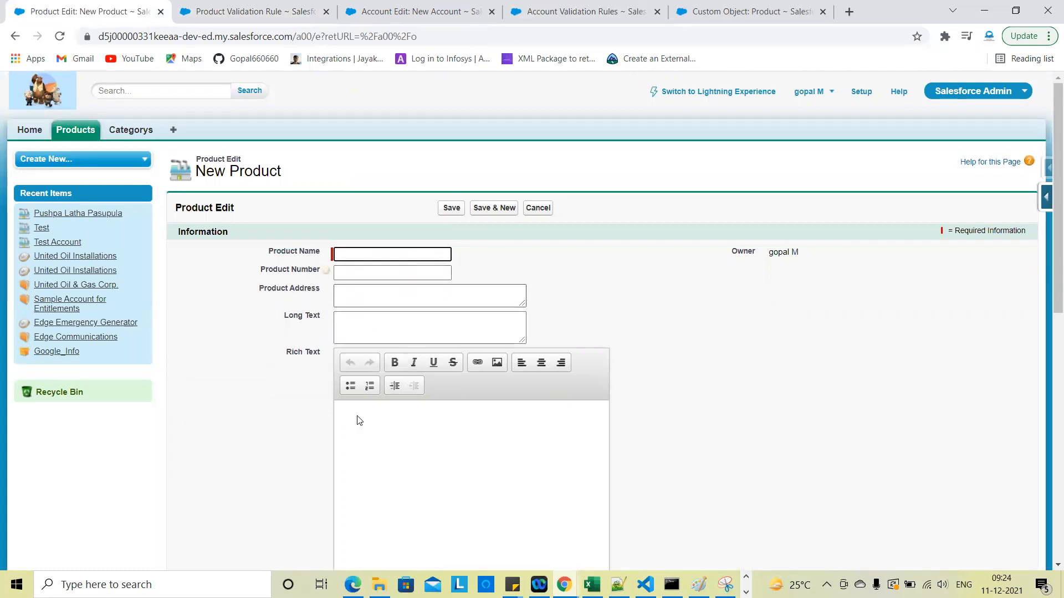
pyautogui.scroll(-10, 388, 437)
pyautogui.scroll(10, 528, 442)
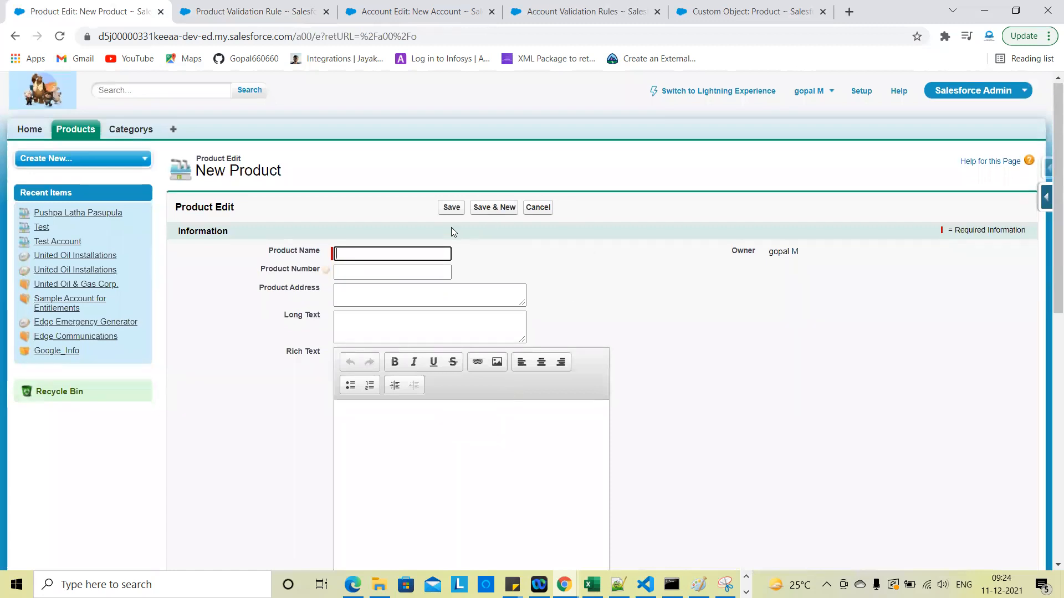
pyautogui.click(89, 131)
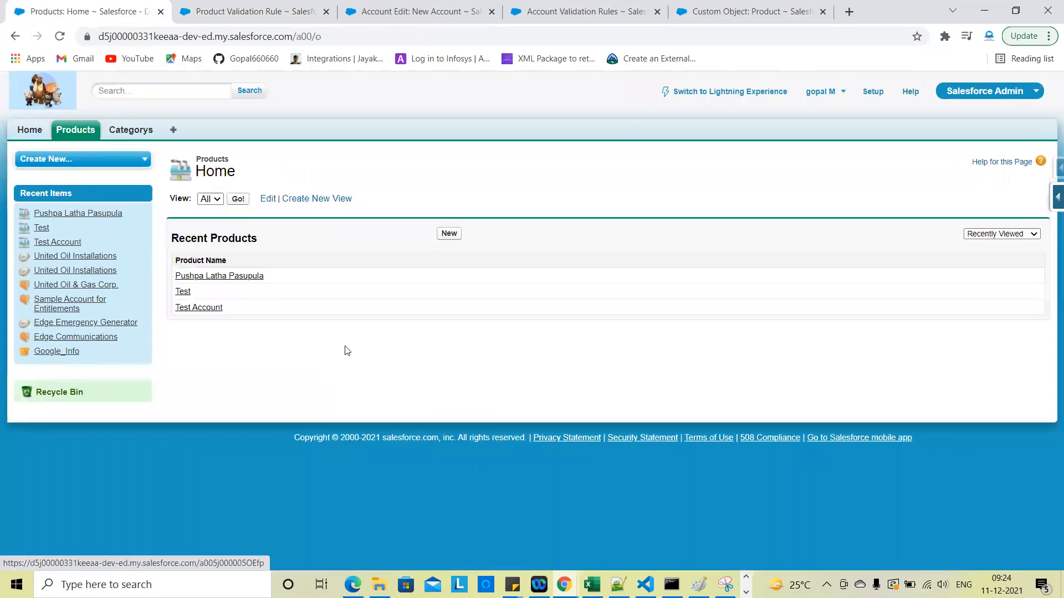
# Edit the existing Test product, try to save it with a blank Product Number, and check the page-level error
pyautogui.click(183, 291)
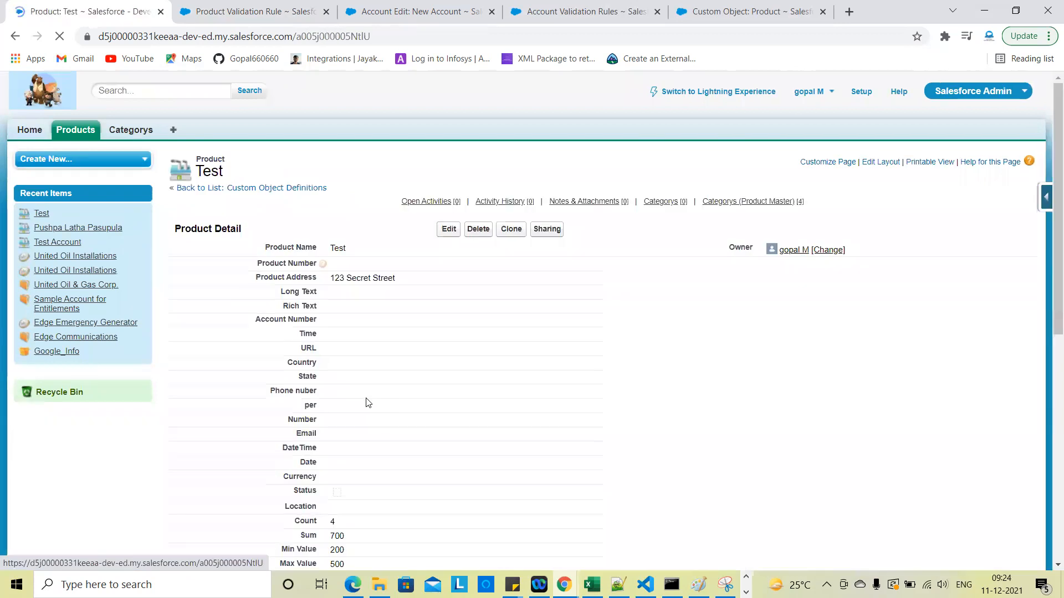
pyautogui.click(450, 232)
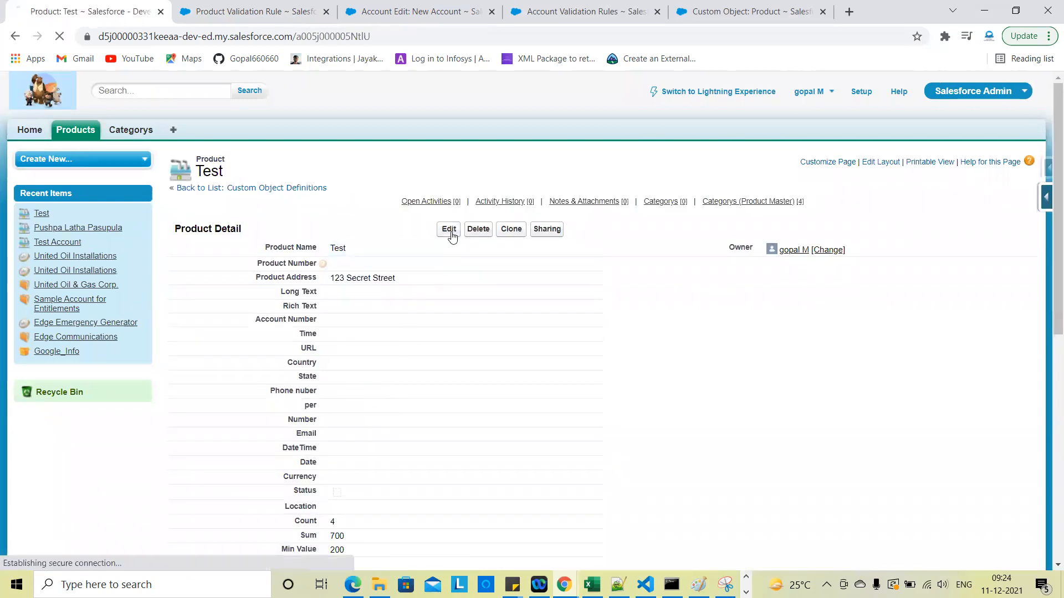
pyautogui.click(454, 212)
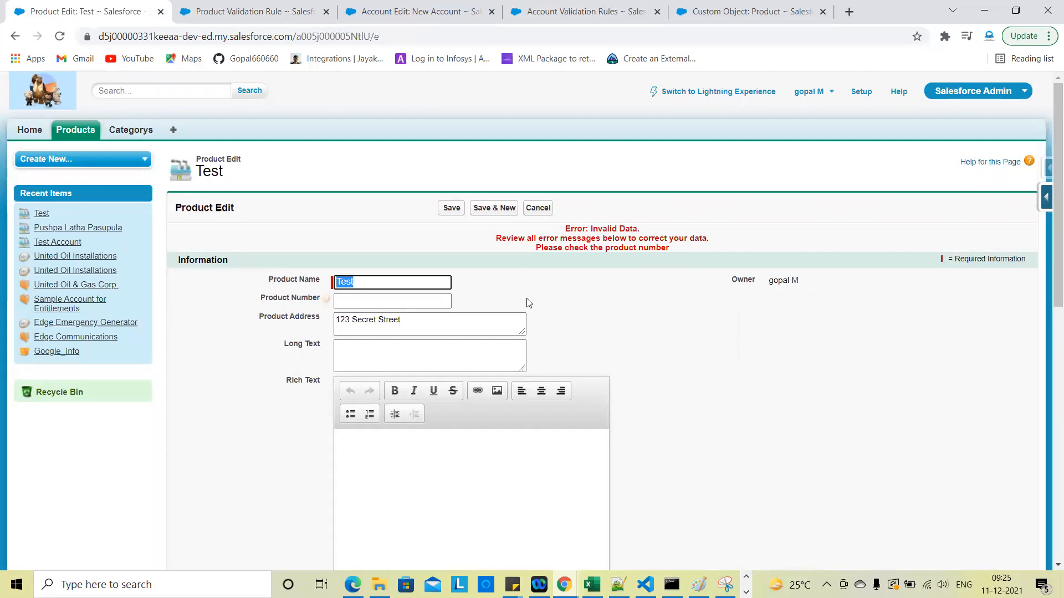
pyautogui.click(586, 254)
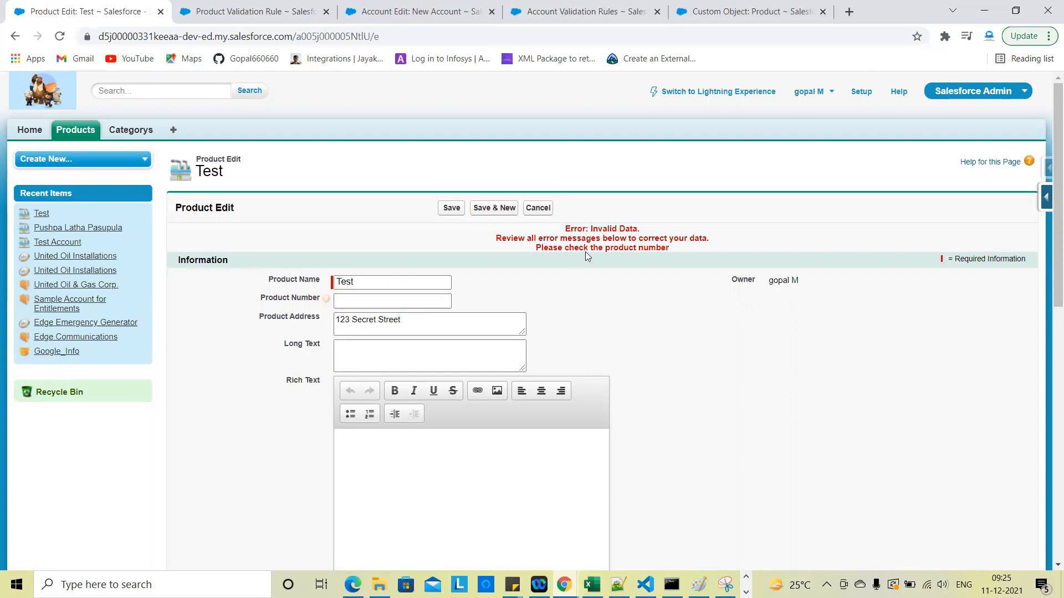
pyautogui.tripleClick(577, 248)
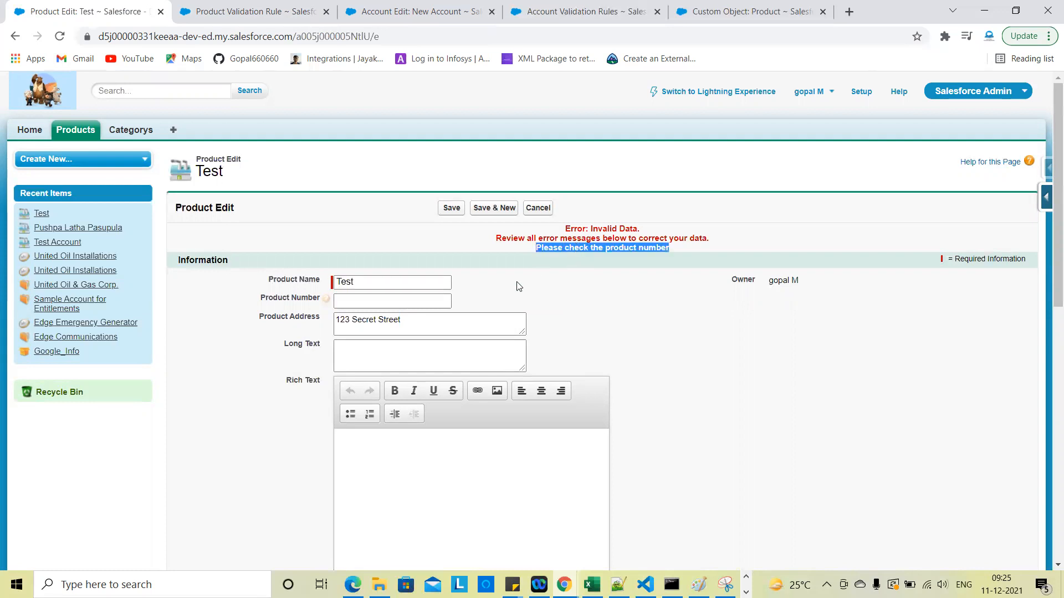
# Set the Product validation rule's error location to the Product Number field and save the rule
pyautogui.click(234, 7)
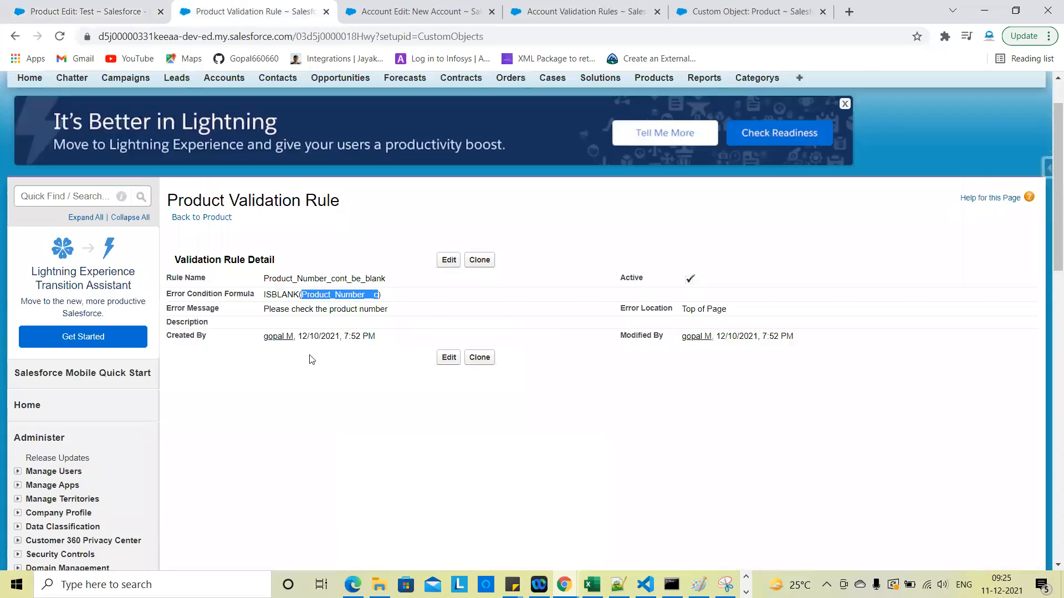
pyautogui.click(448, 259)
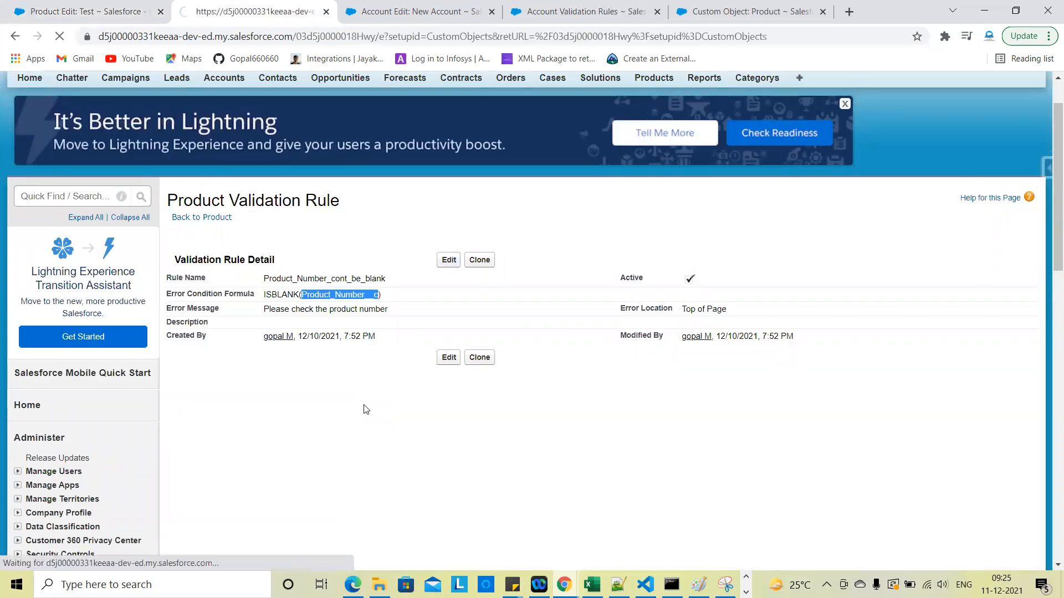
pyautogui.scroll(-7, 364, 409)
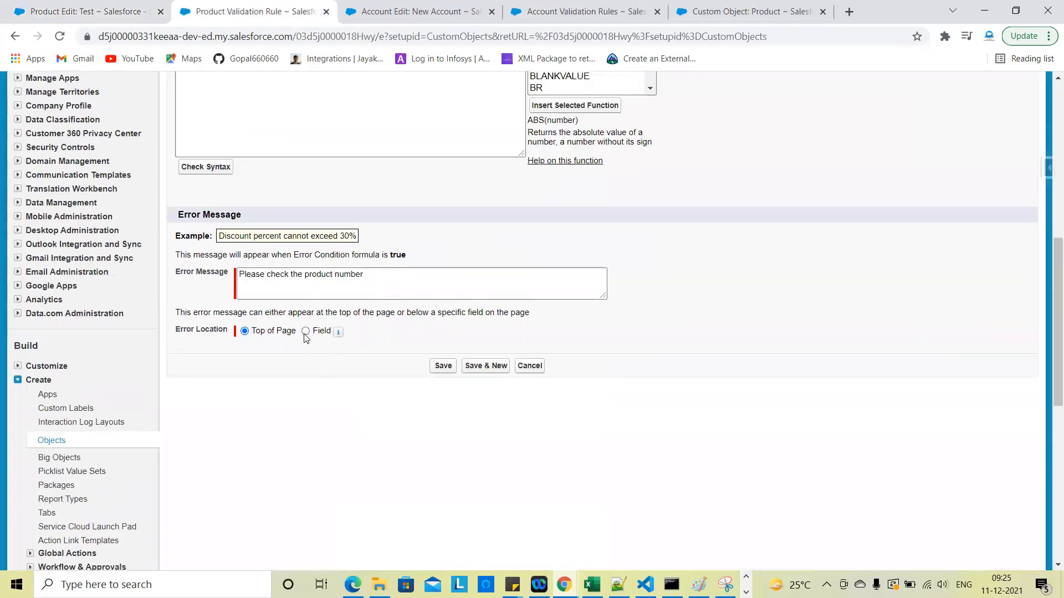
pyautogui.click(305, 332)
pyautogui.click(383, 332)
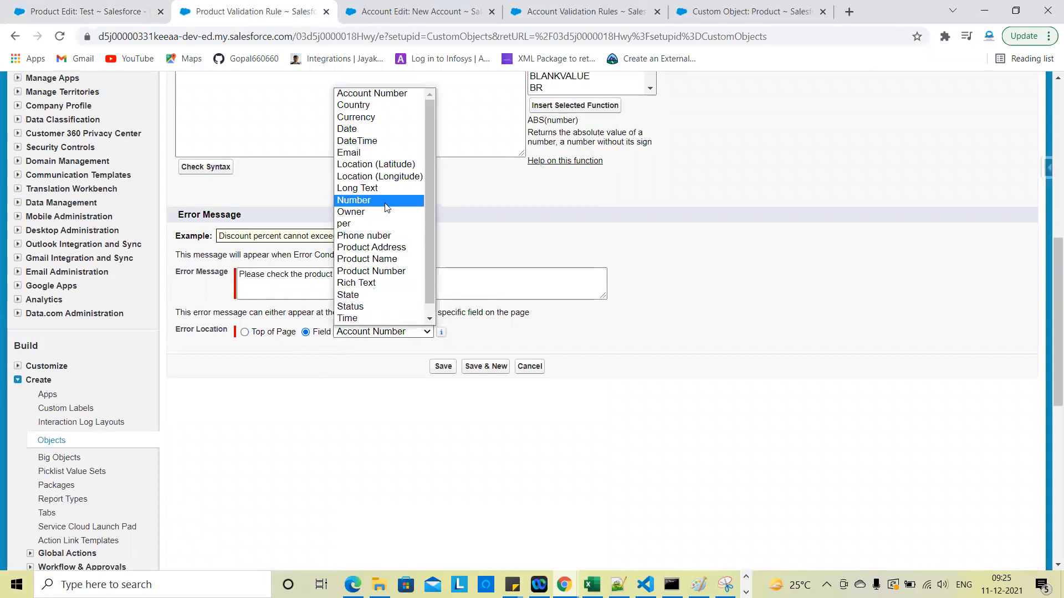
pyautogui.click(378, 271)
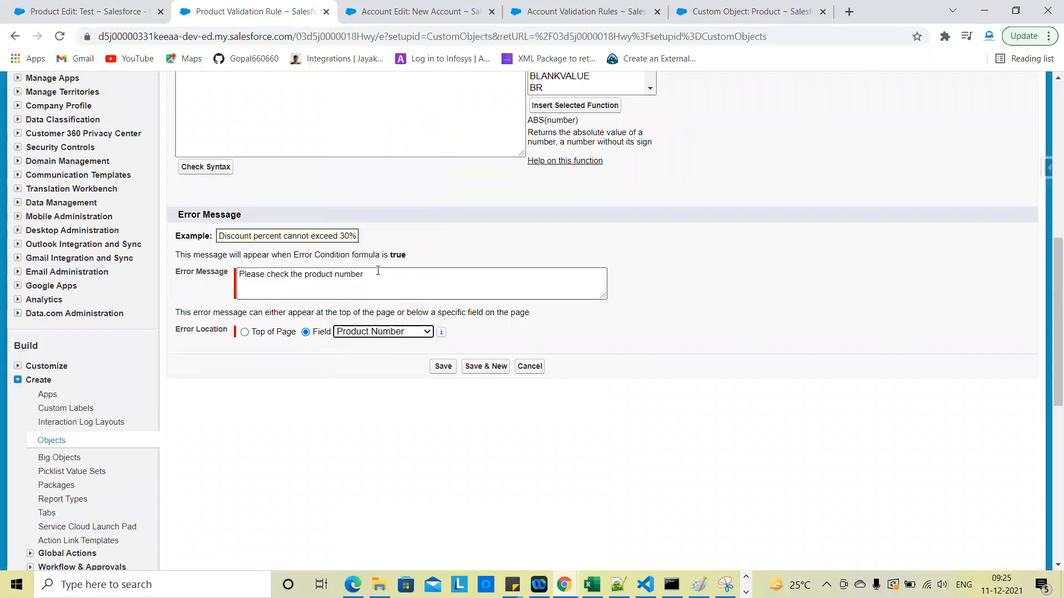
pyautogui.click(443, 366)
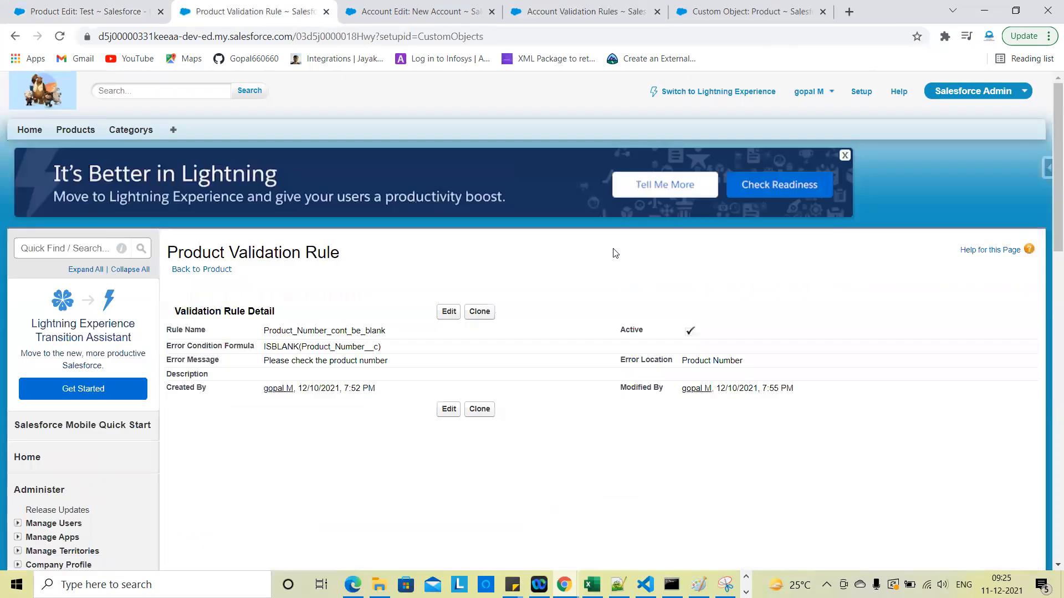
# Try again to save the Test product with a blank Product Number and check the error at the field
pyautogui.click(126, 8)
pyautogui.click(452, 207)
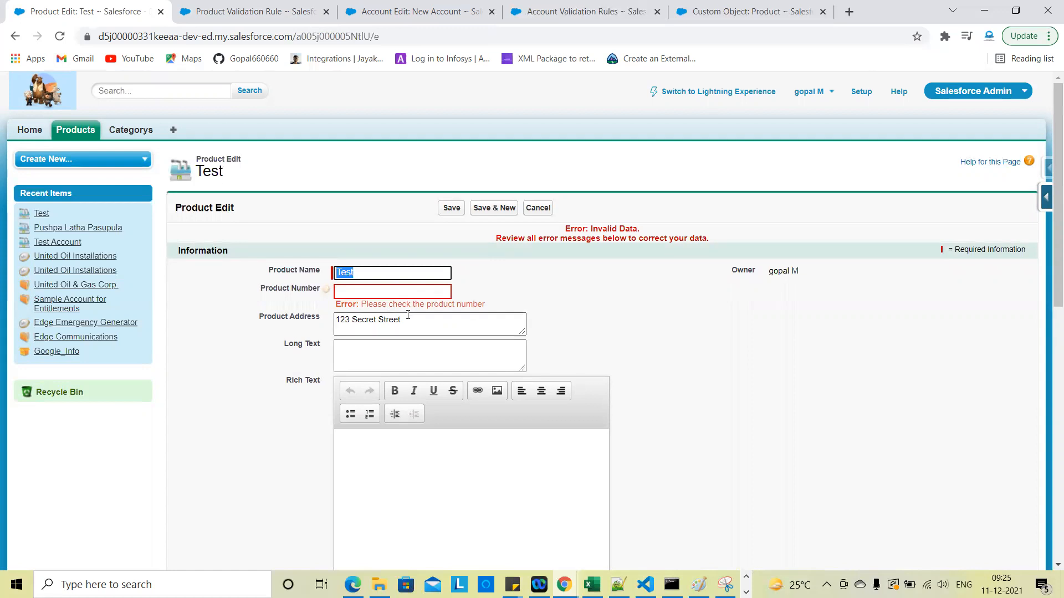
pyautogui.click(388, 289)
pyautogui.click(457, 308)
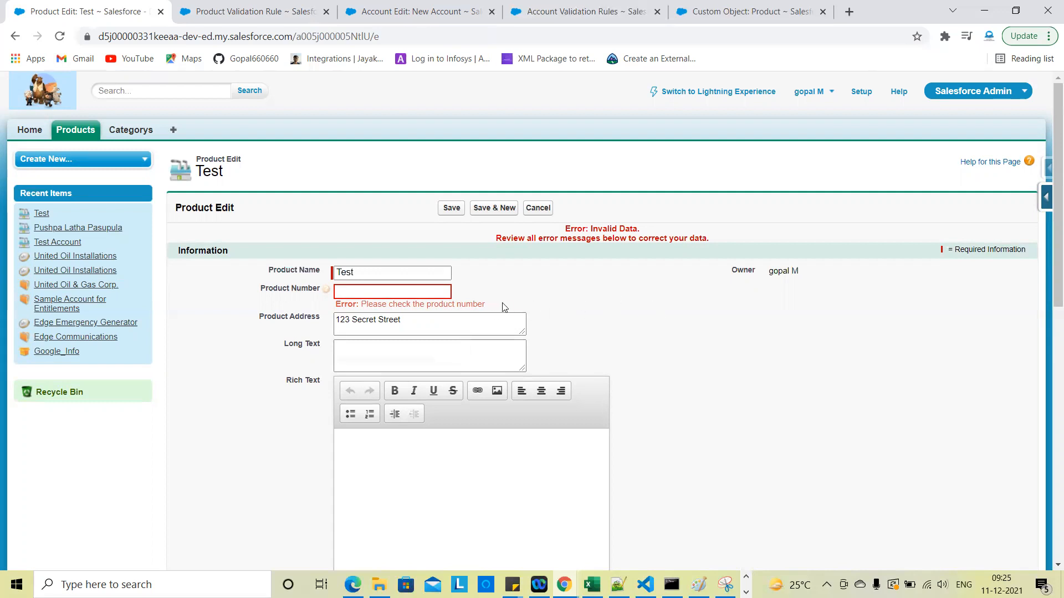
# Set the Test product's Product Number to the suggested PD522552 and save the record
pyautogui.click(408, 292)
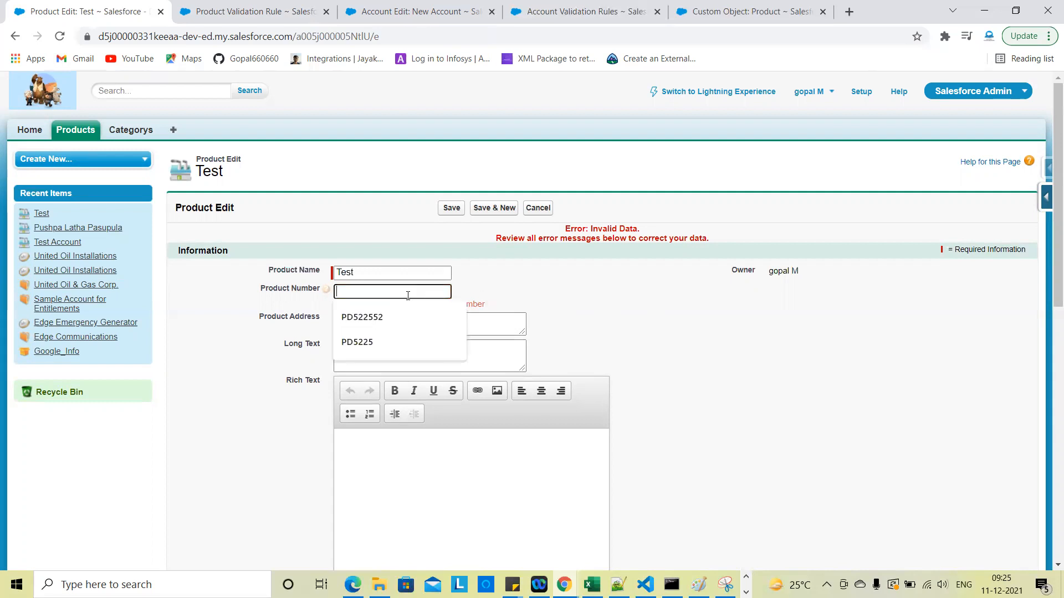
pyautogui.click(396, 327)
pyautogui.click(451, 208)
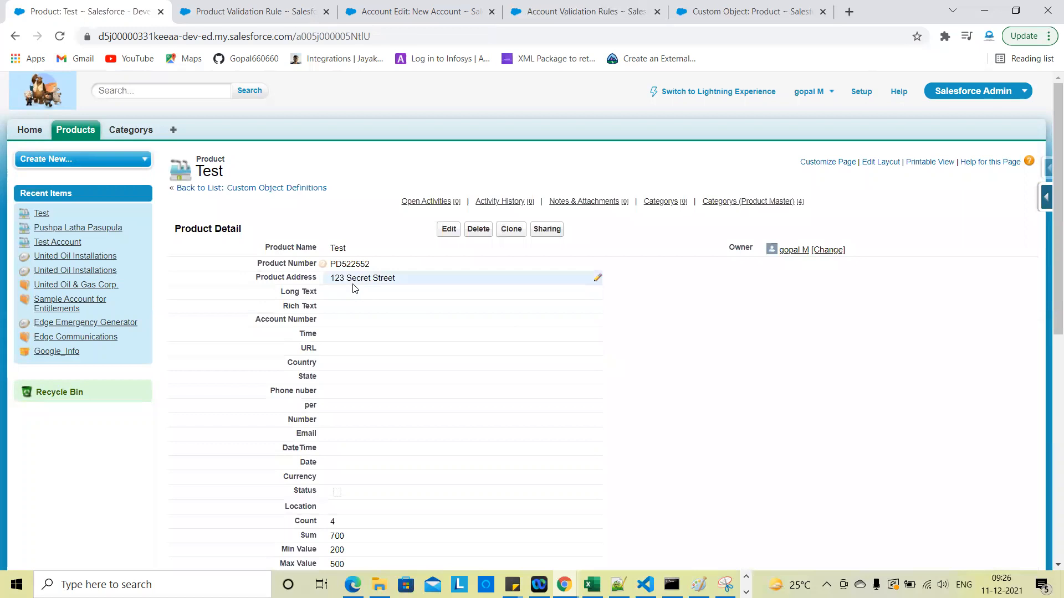
# Set the Product validation rule's error location to the DateTime field and save the rule
pyautogui.click(249, 11)
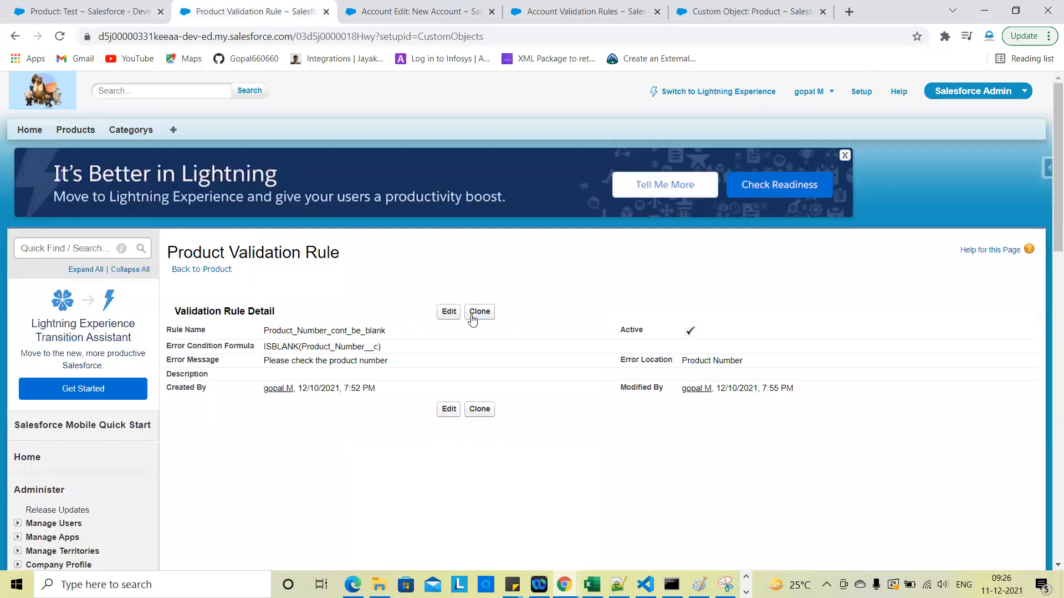
pyautogui.click(448, 311)
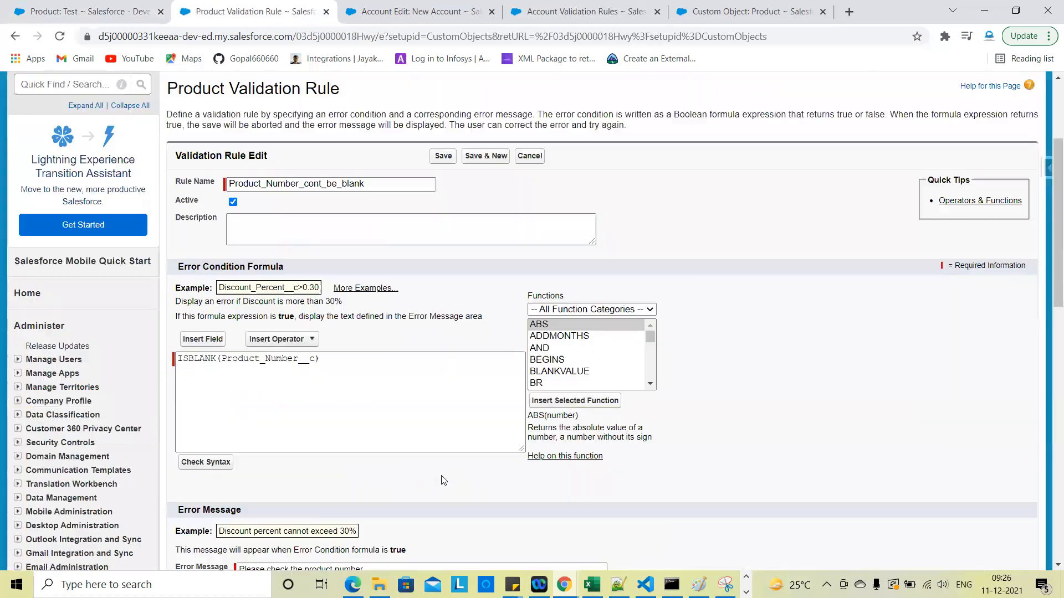
pyautogui.scroll(-5, 443, 479)
pyautogui.scroll(4, 334, 331)
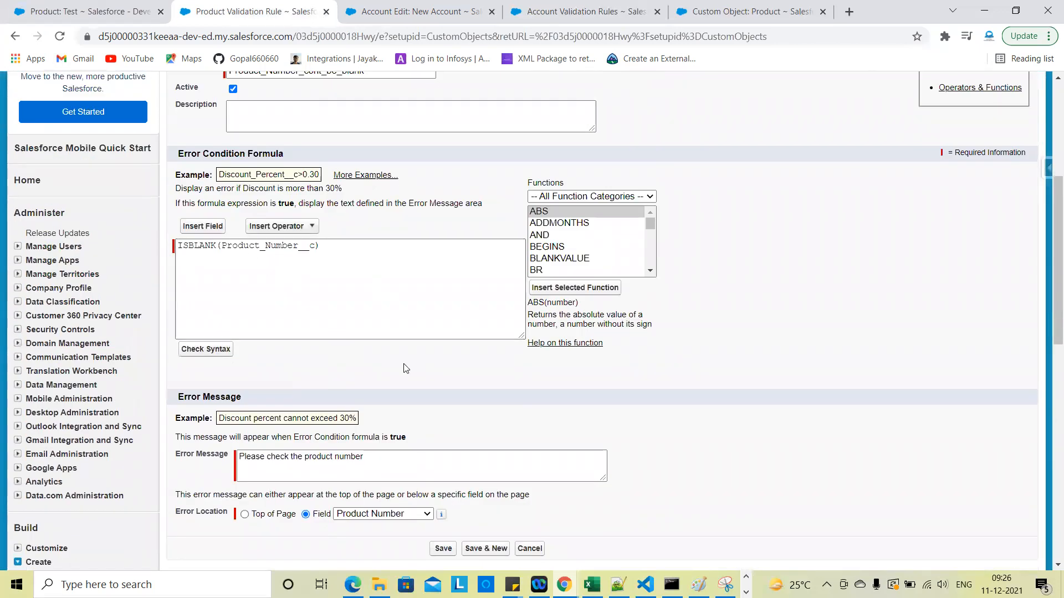
pyautogui.scroll(-4, 405, 368)
pyautogui.click(365, 303)
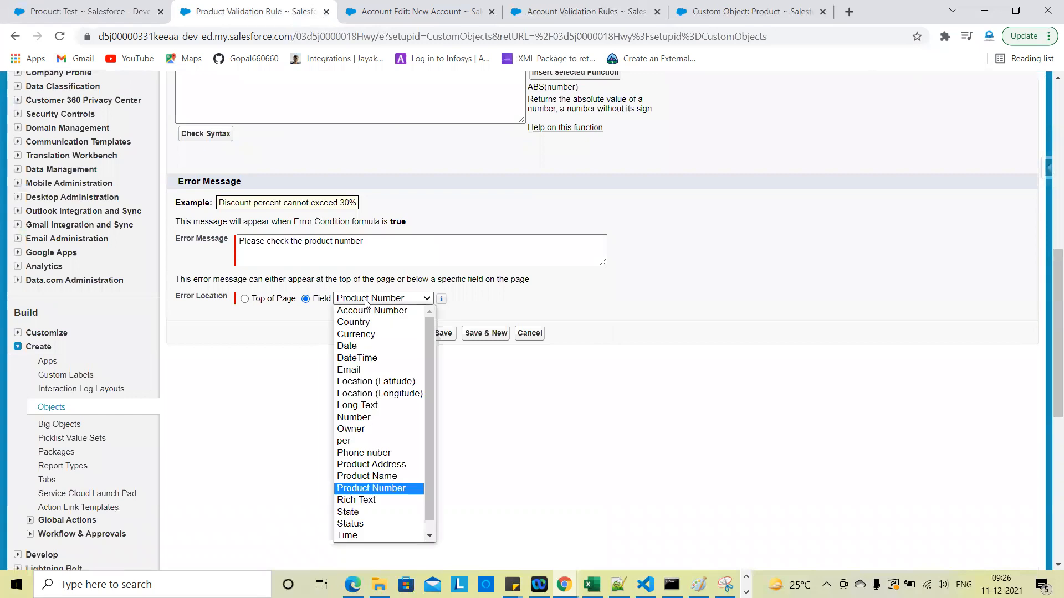
pyautogui.click(375, 366)
pyautogui.click(441, 334)
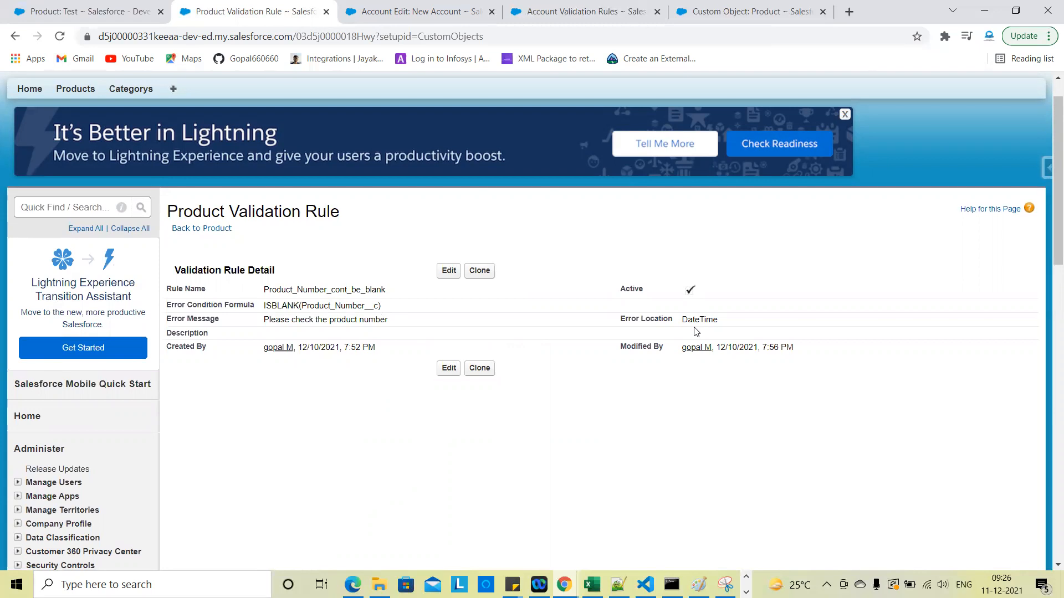
# Clear the Test product's Product Number, try to save the record, and check the error at the DateTime field
pyautogui.click(132, 7)
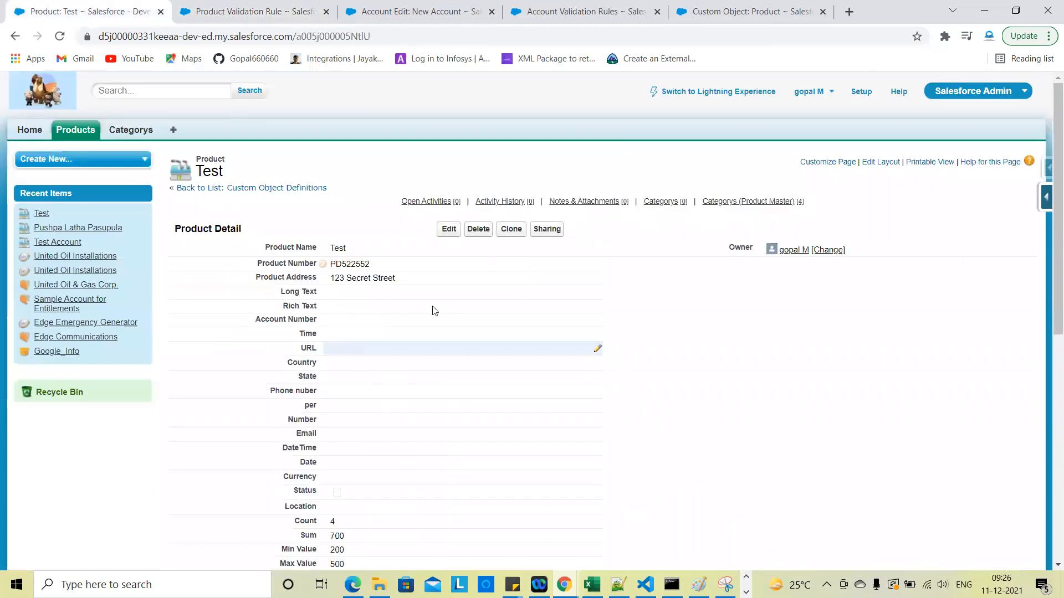
pyautogui.click(449, 229)
pyautogui.click(413, 272)
pyautogui.doubleClick(414, 272)
pyautogui.press('BackSpace')
pyautogui.click(258, 8)
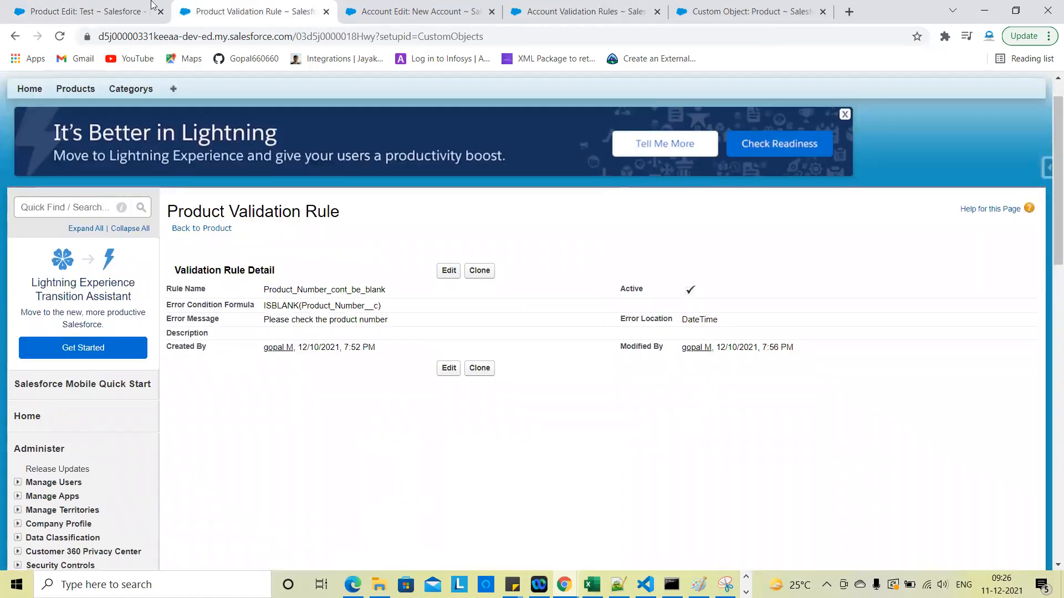
pyautogui.click(90, 8)
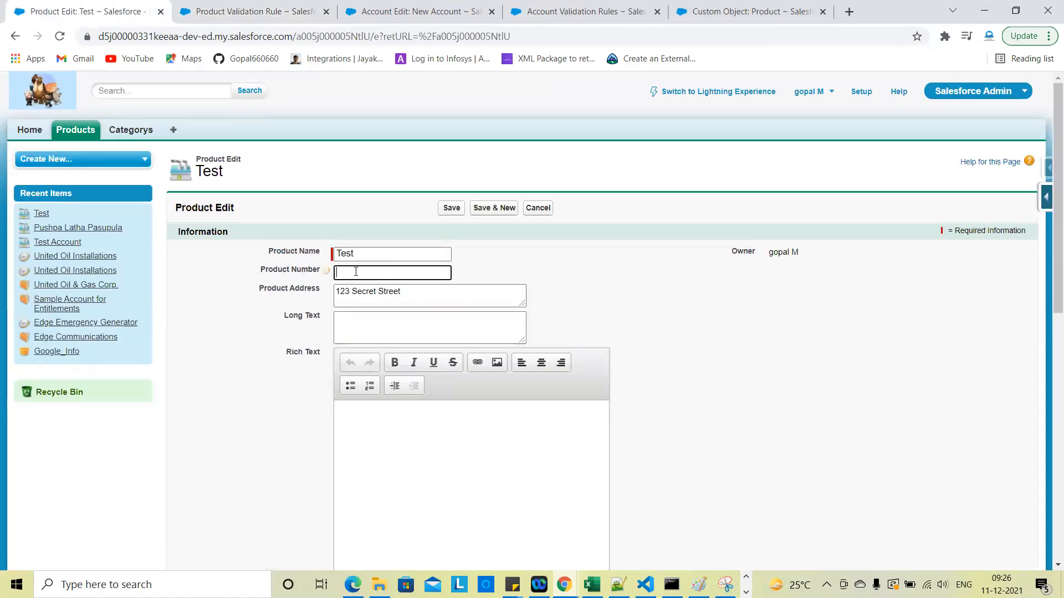
pyautogui.scroll(-8, 712, 360)
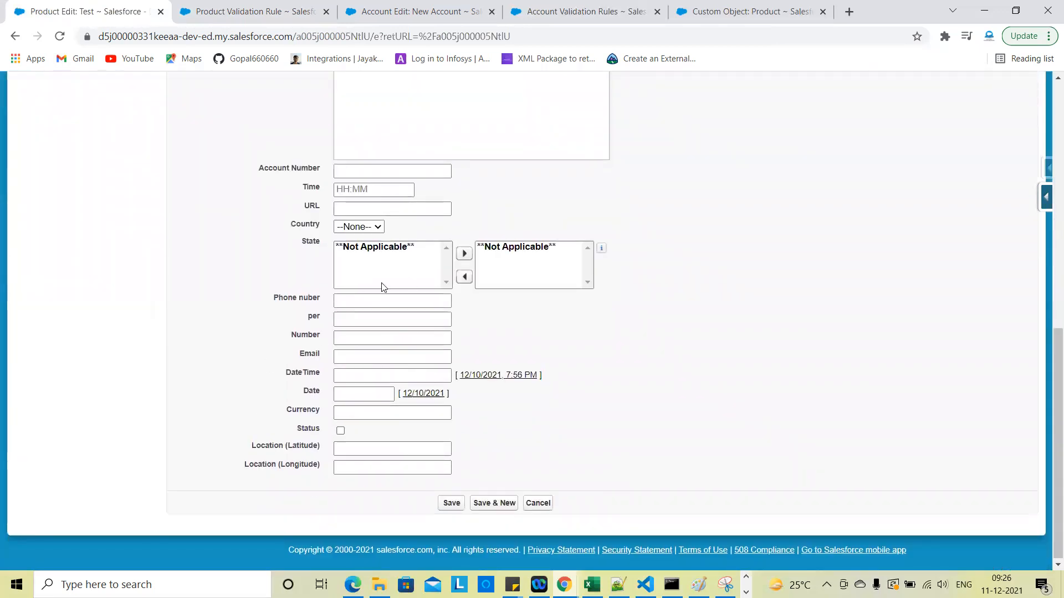
pyautogui.click(452, 502)
pyautogui.scroll(-10, 648, 453)
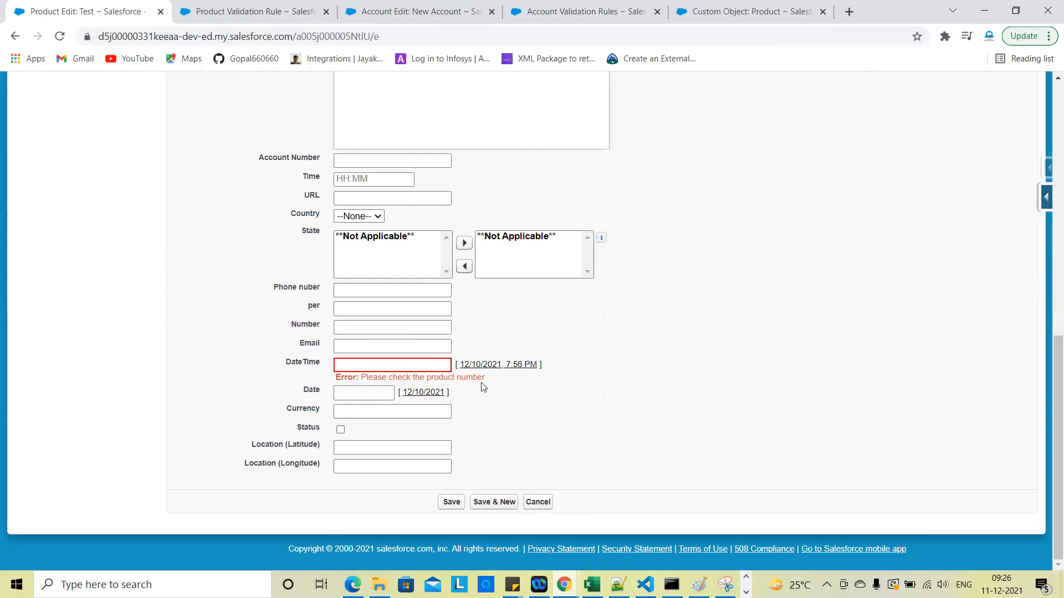
# Fill DateTime with the suggested 12/10/2021, 7:56 PM, try to save with Product Number still blank, and check where the error appears
pyautogui.click(469, 365)
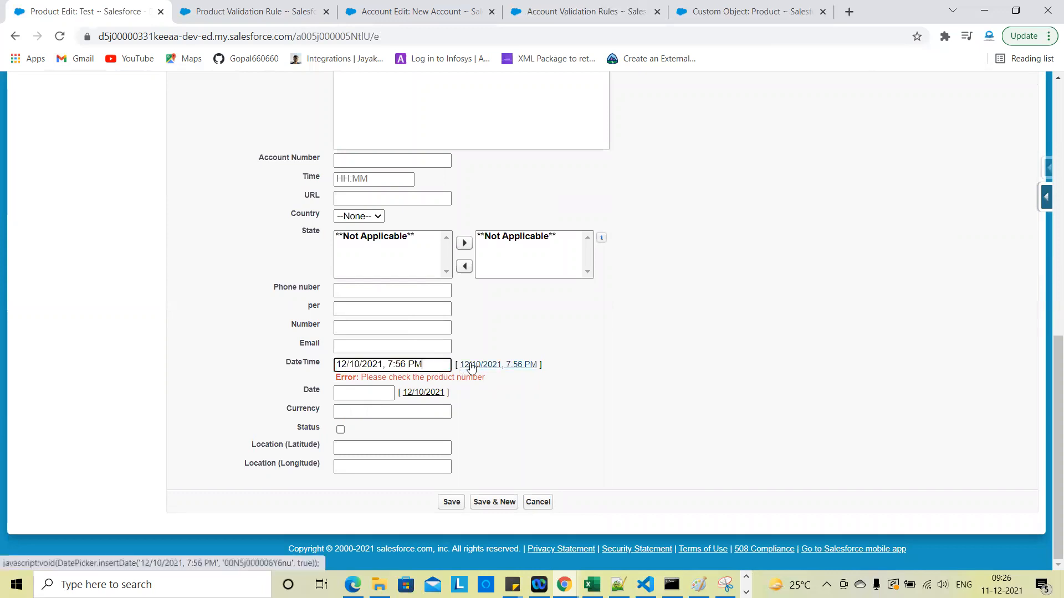
pyautogui.click(449, 502)
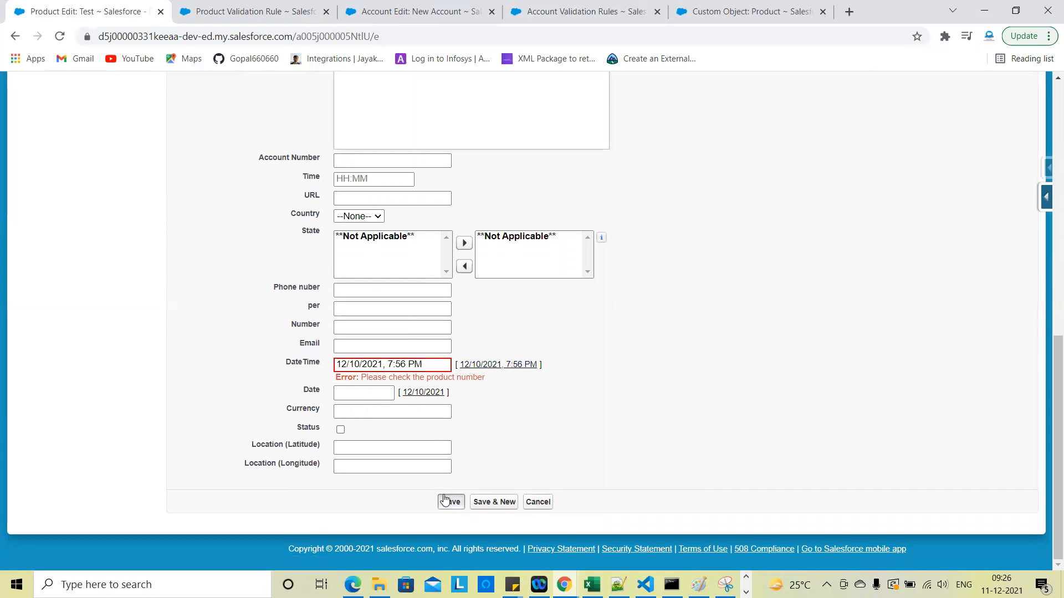
pyautogui.scroll(-10, 797, 380)
pyautogui.scroll(6, 692, 409)
pyautogui.scroll(4, 641, 373)
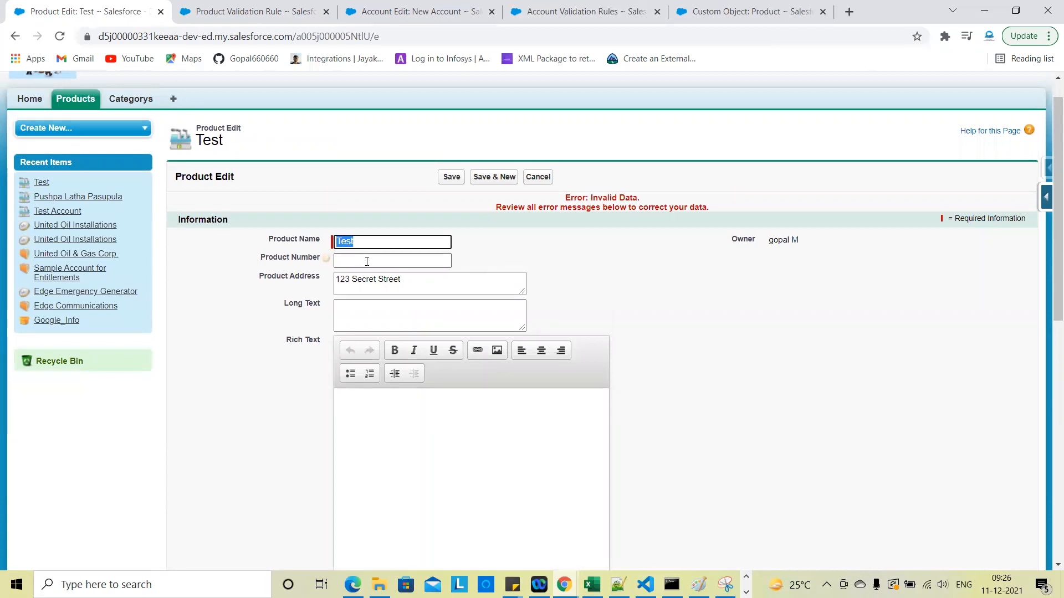
pyautogui.scroll(-10, 764, 480)
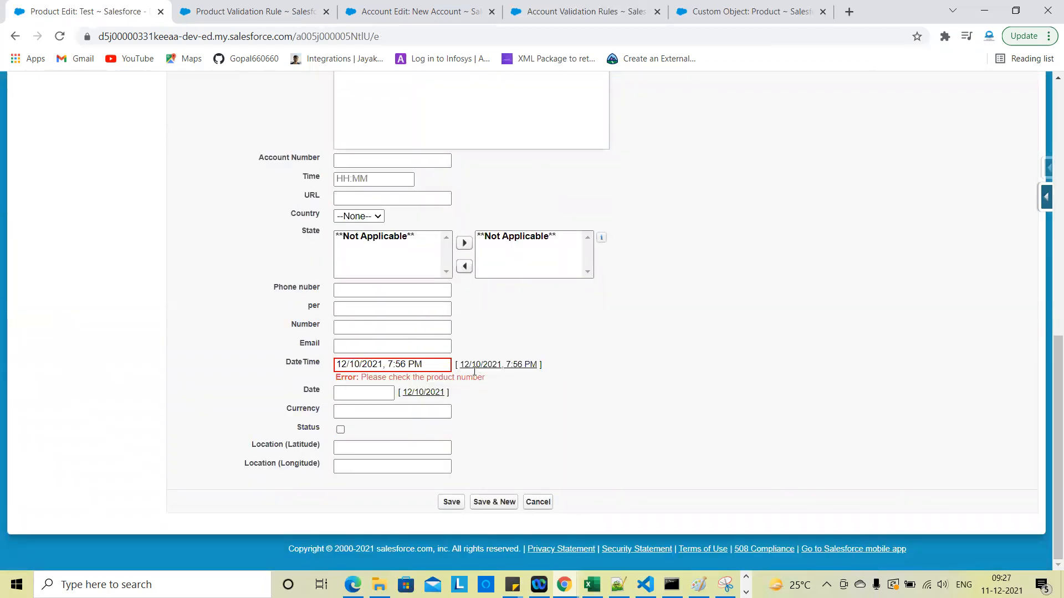
pyautogui.scroll(10, 614, 396)
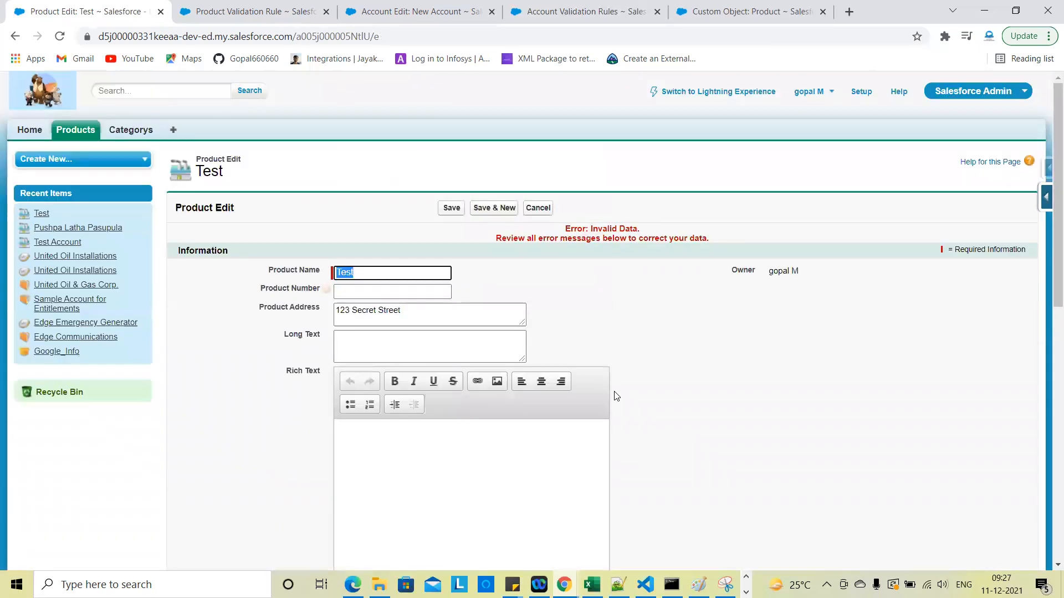
pyautogui.click(366, 292)
pyautogui.click(515, 284)
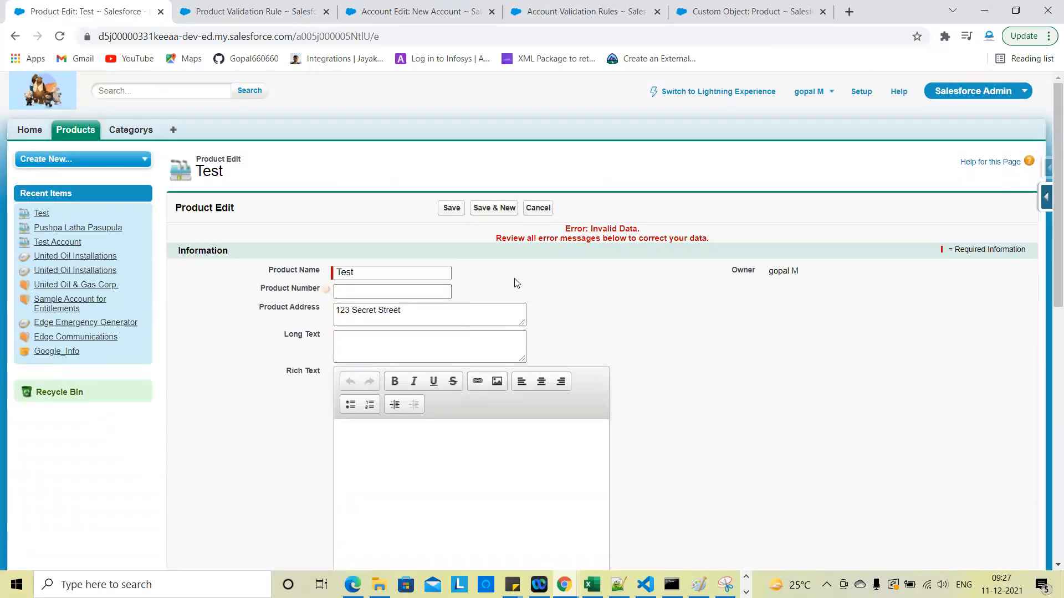
# Set the Product validation rule's error location back to the Product Number field and save the rule
pyautogui.click(244, 10)
pyautogui.click(449, 270)
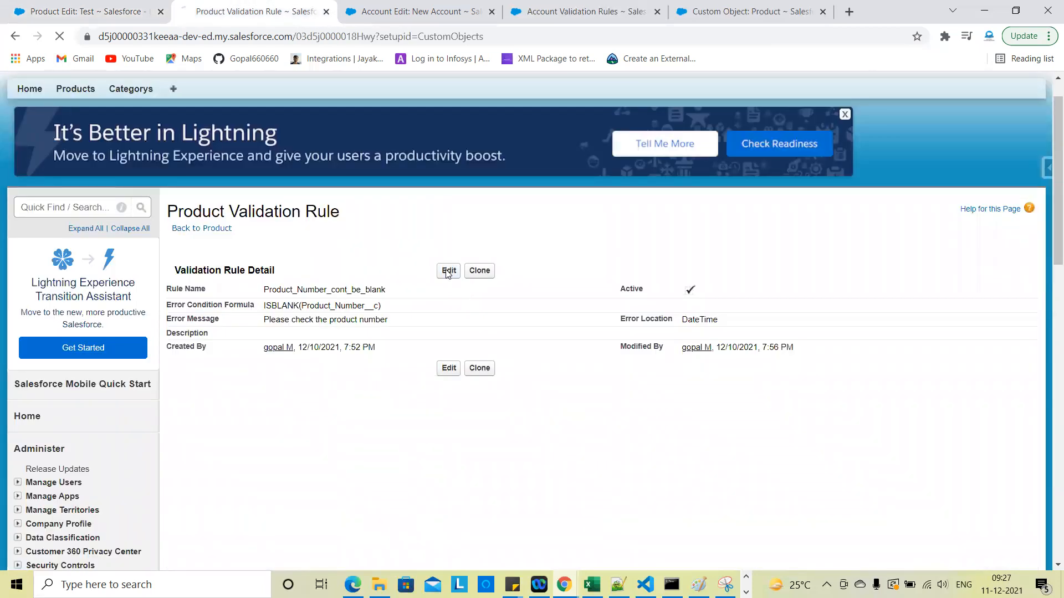
pyautogui.scroll(-10, 635, 477)
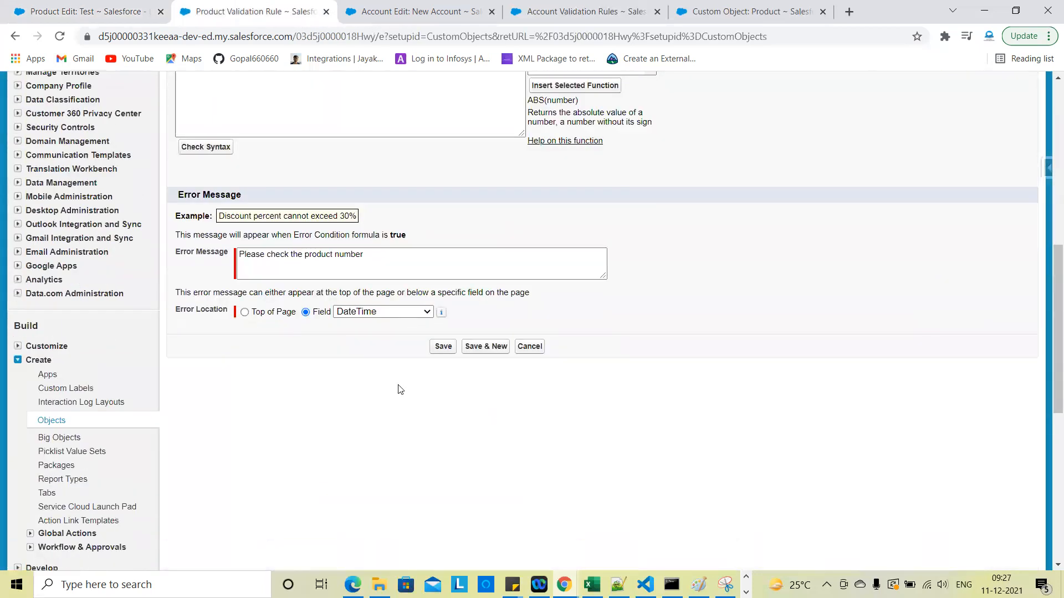
pyautogui.click(355, 314)
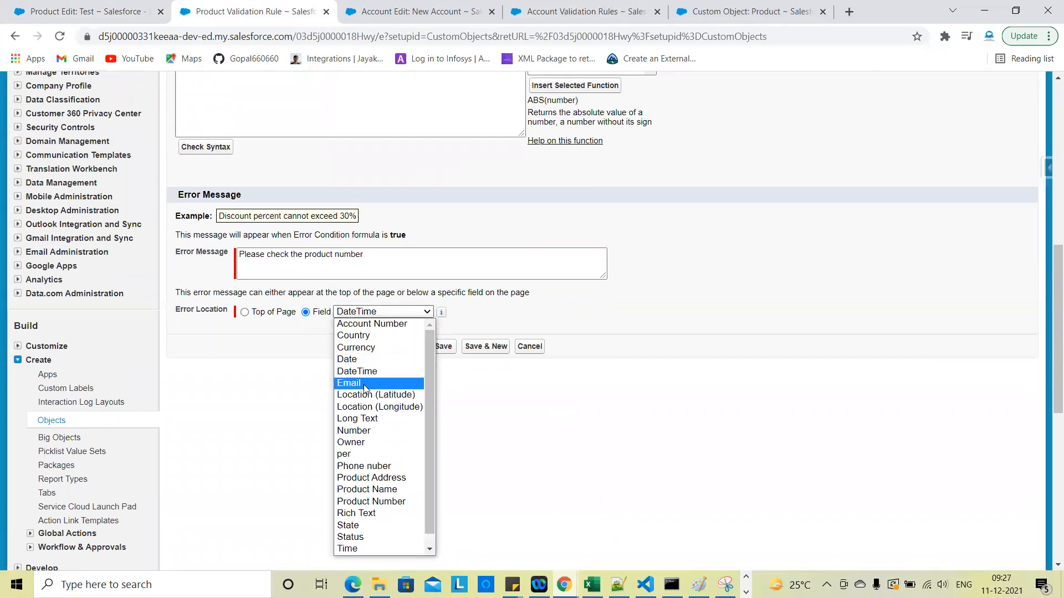
pyautogui.scroll(-1, 366, 467)
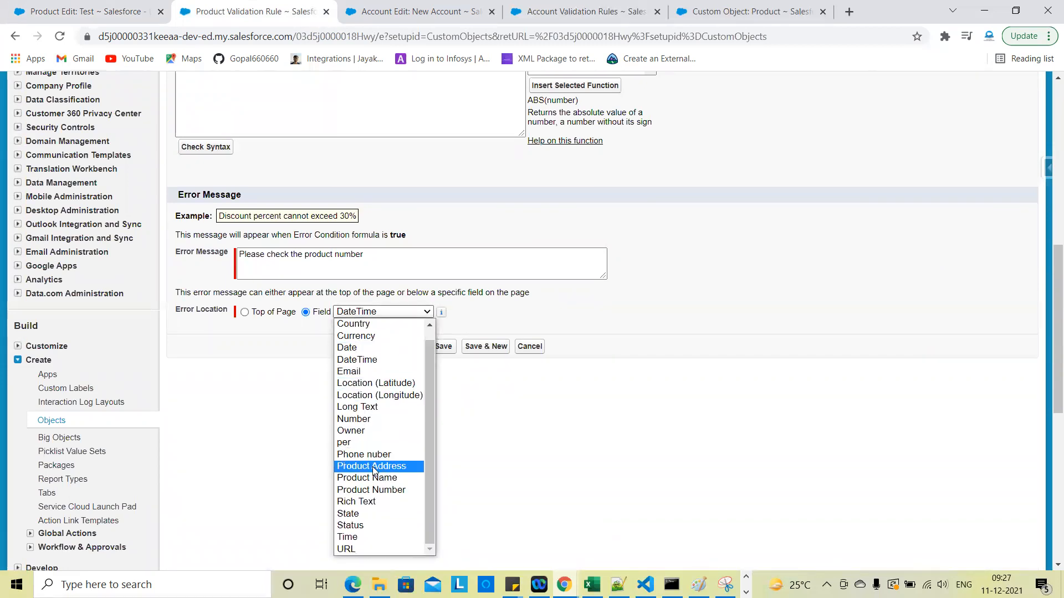
pyautogui.click(374, 467)
pyautogui.click(376, 312)
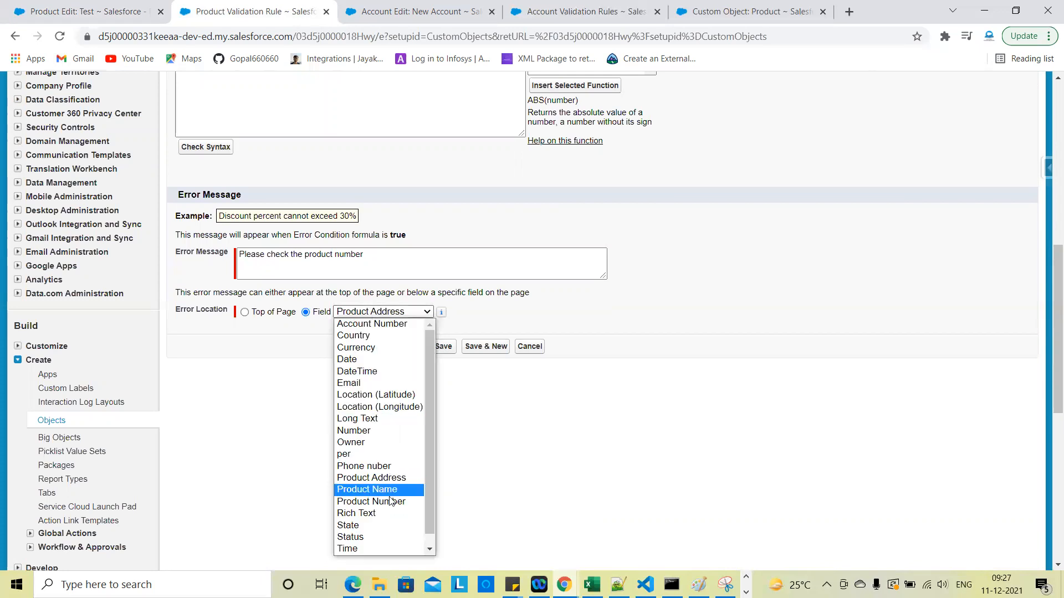
pyautogui.click(389, 502)
pyautogui.click(442, 347)
# Retry saving the Test product with a blank Product Number, and save it with the suggested number PD5225
pyautogui.click(105, 11)
pyautogui.click(451, 208)
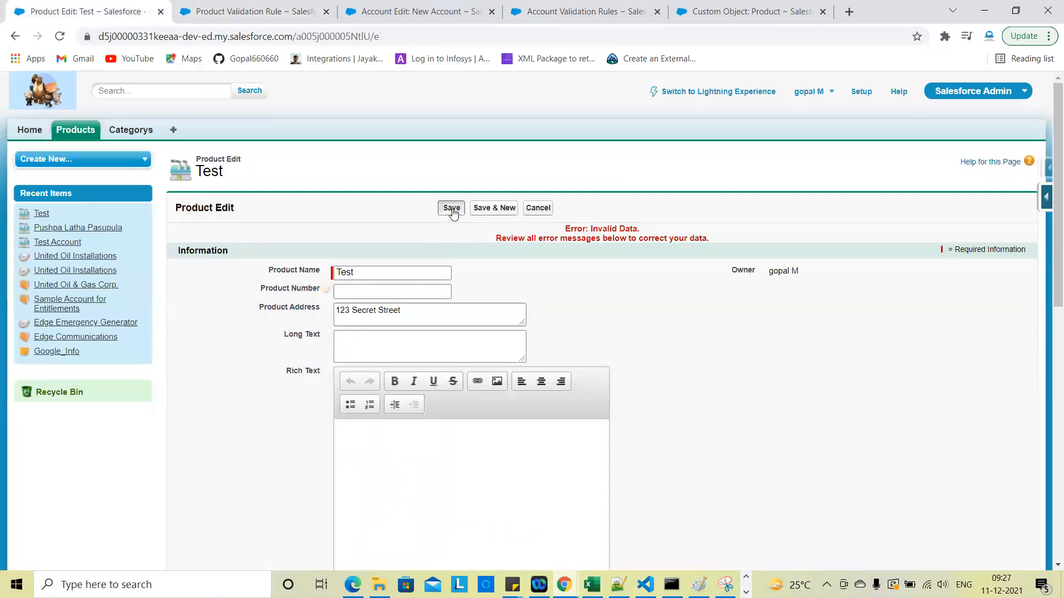
pyautogui.click(388, 294)
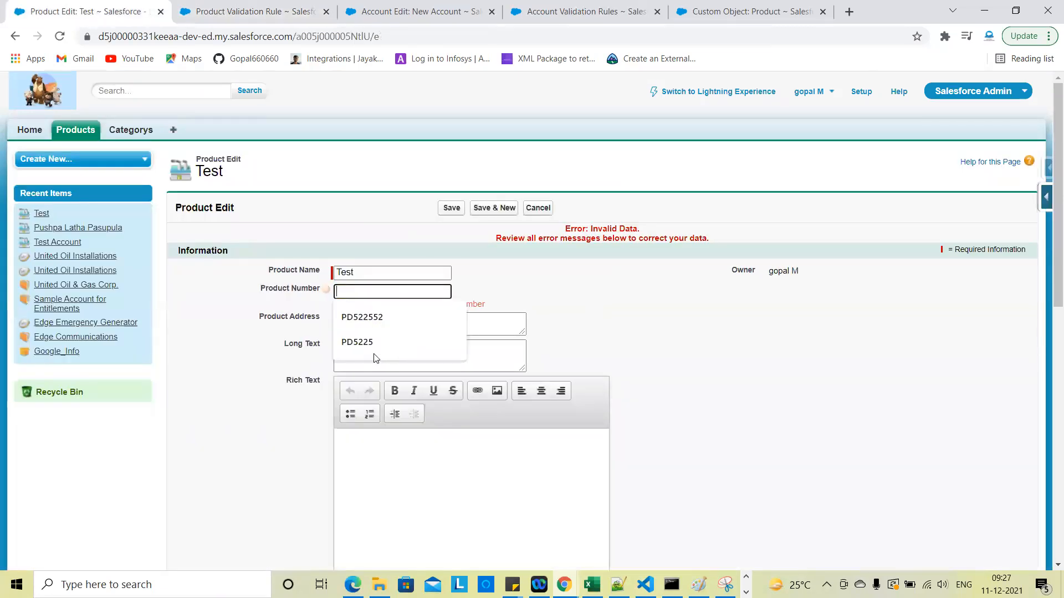
pyautogui.click(383, 348)
pyautogui.click(444, 214)
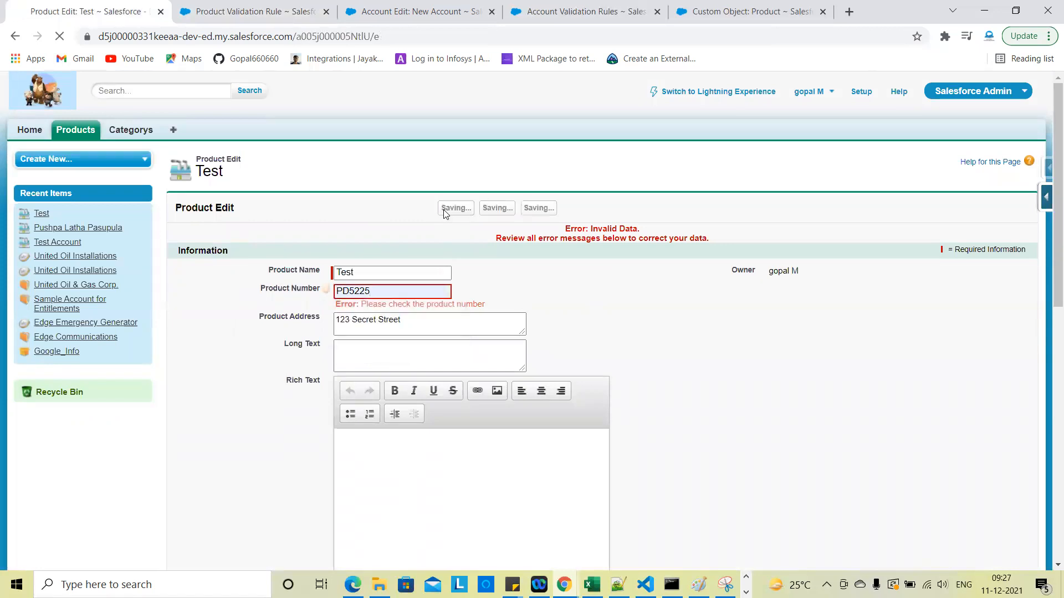
# Review the saved Test product's details and related lists, and look over its fields in the edit form
pyautogui.scroll(-7, 420, 450)
pyautogui.scroll(-2, 419, 450)
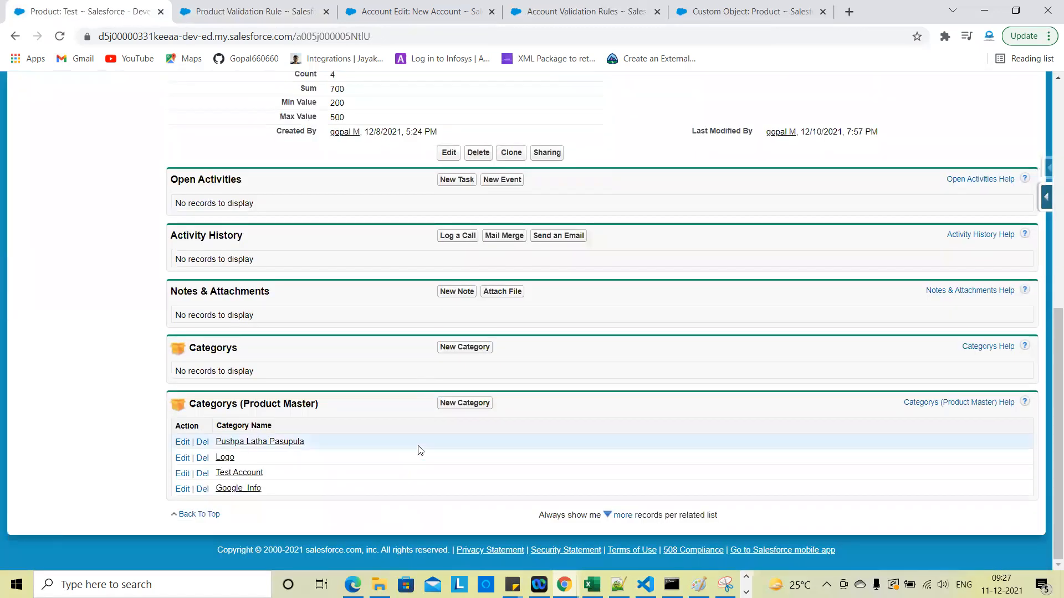
pyautogui.scroll(10, 444, 413)
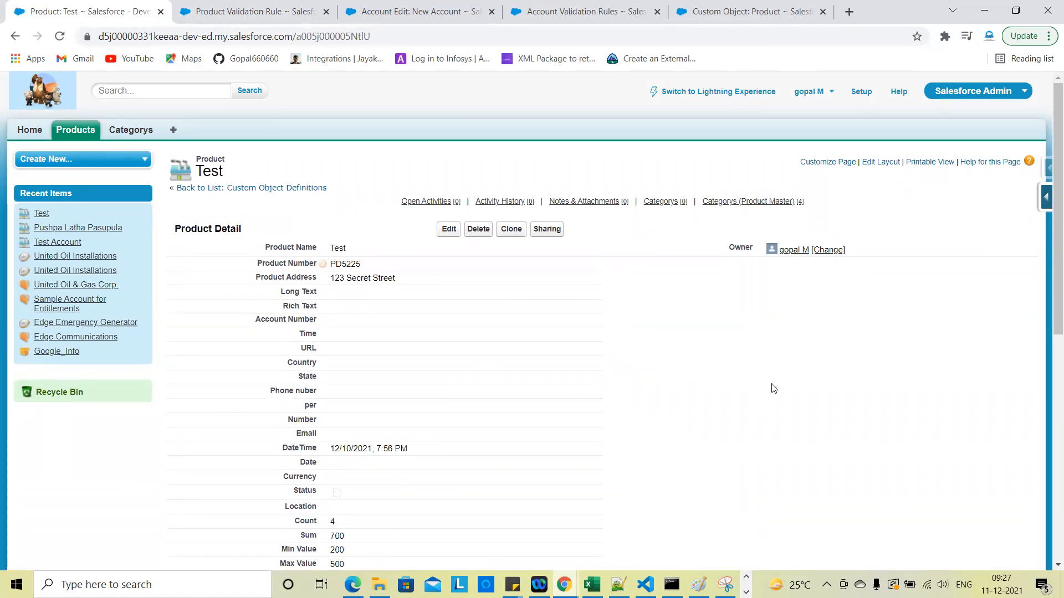
pyautogui.scroll(-3, 771, 387)
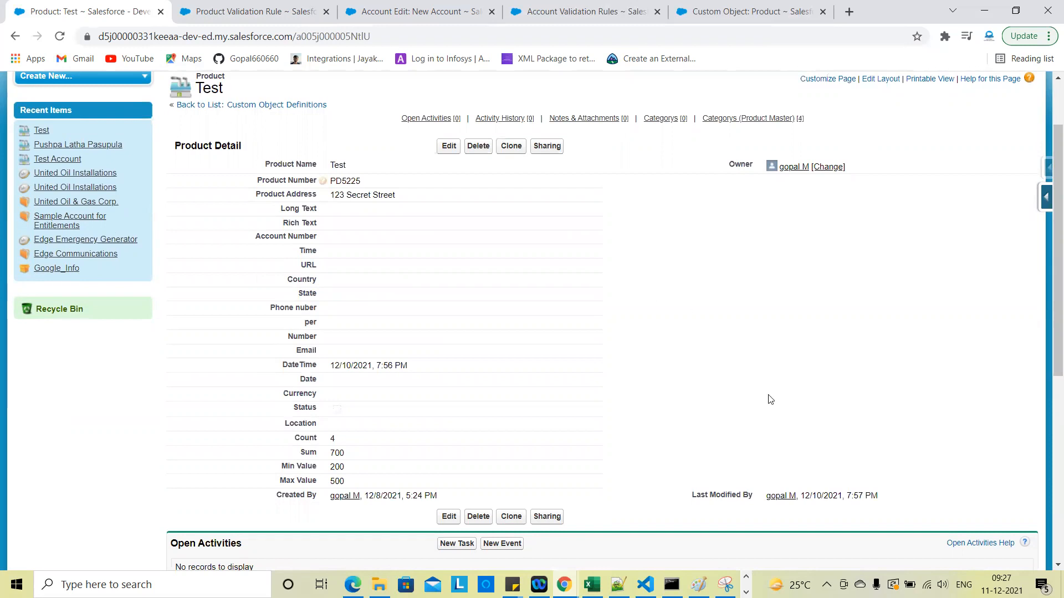
pyautogui.scroll(2, 695, 344)
pyautogui.click(446, 215)
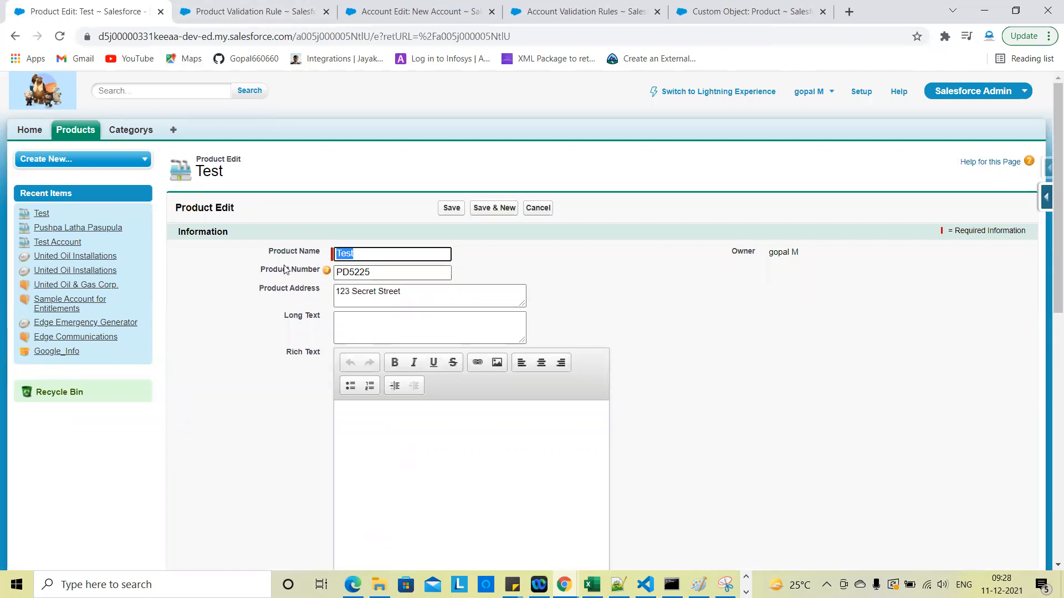
pyautogui.scroll(-5, 285, 330)
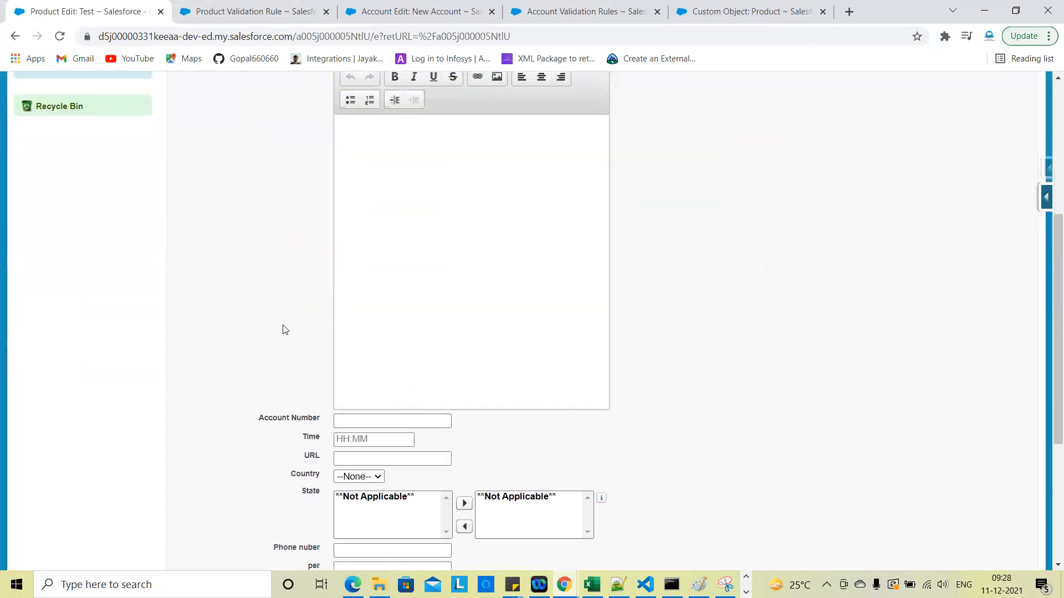
pyautogui.scroll(-4, 284, 330)
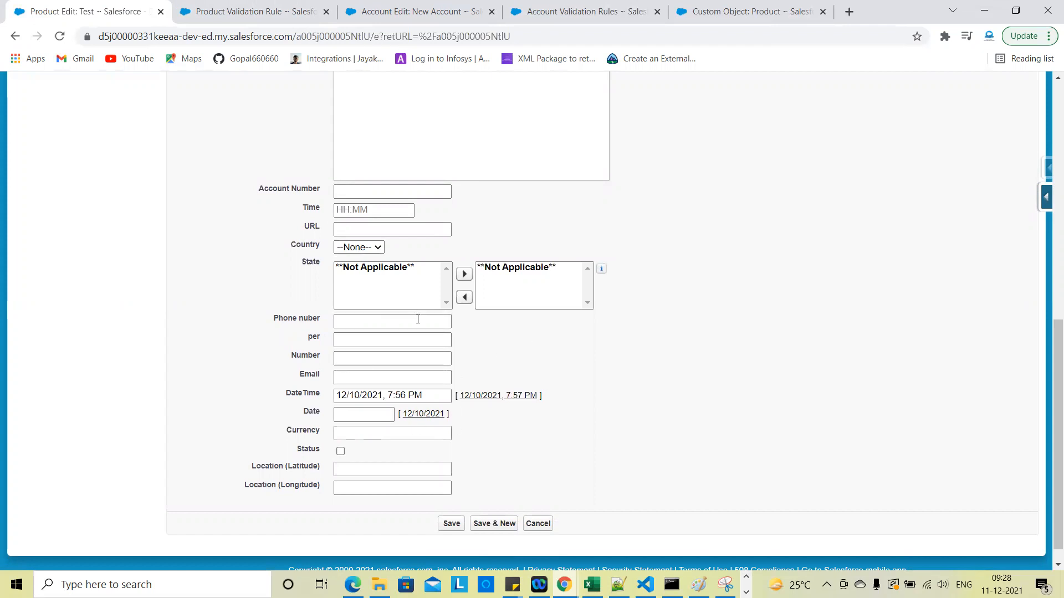
pyautogui.scroll(10, 643, 360)
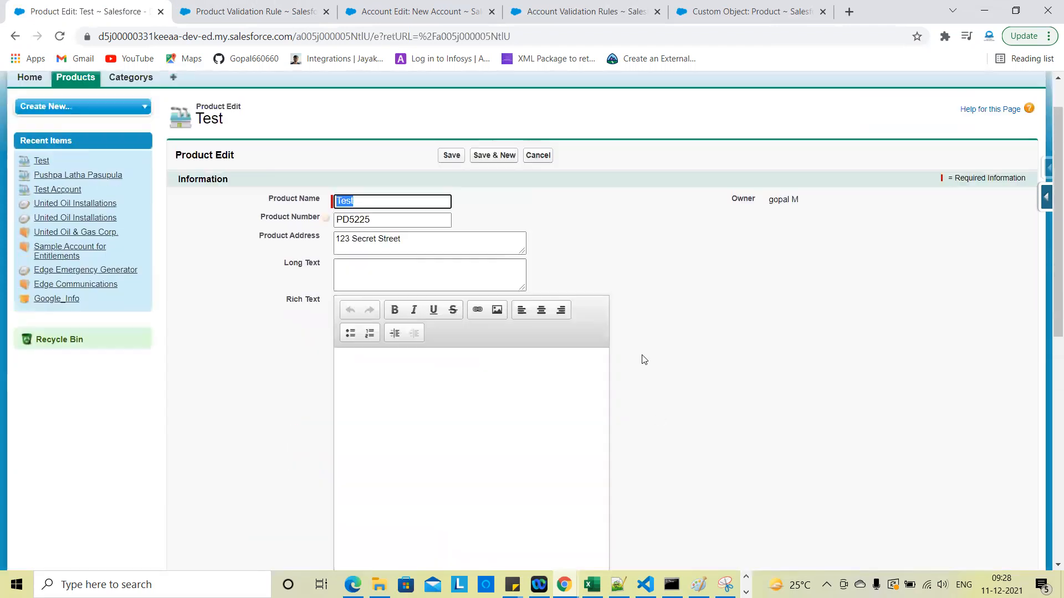
# Open the Product validation rule for editing, review its ISBLANK formula, and leave without saving
pyautogui.click(219, 9)
pyautogui.click(441, 315)
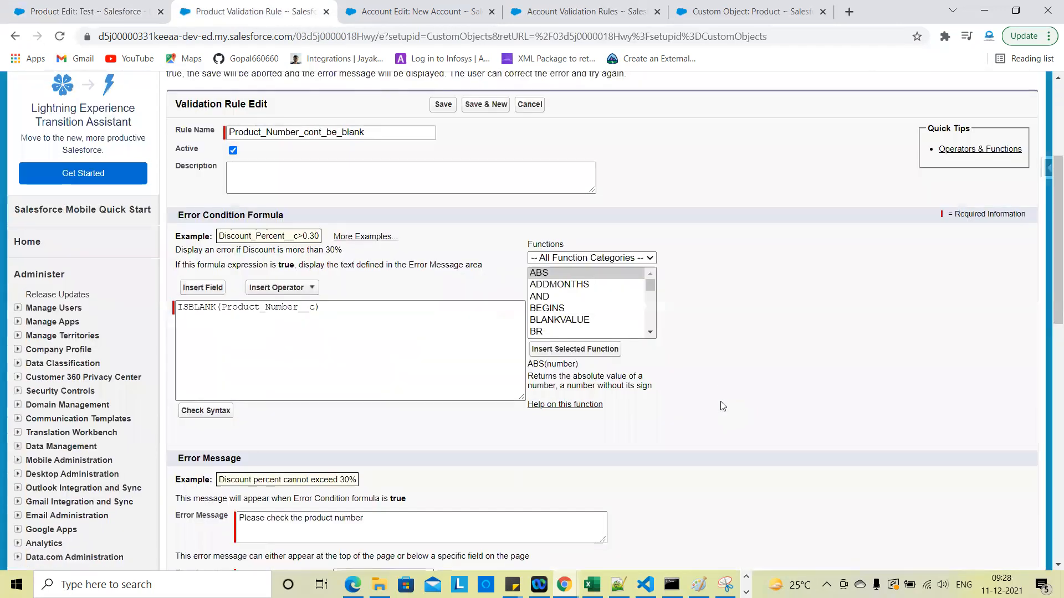
pyautogui.click(356, 322)
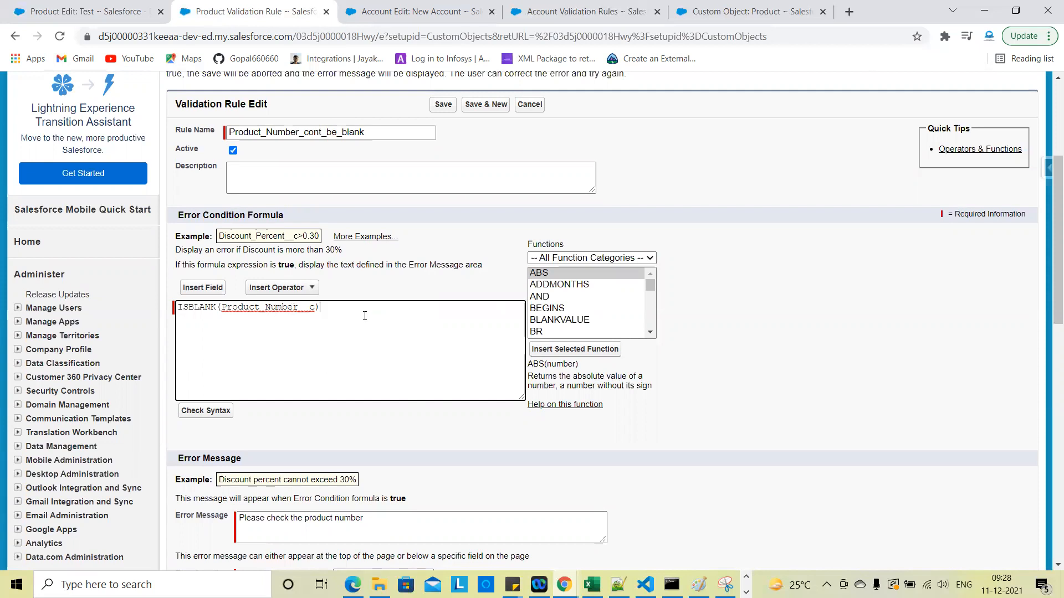
pyautogui.click(529, 104)
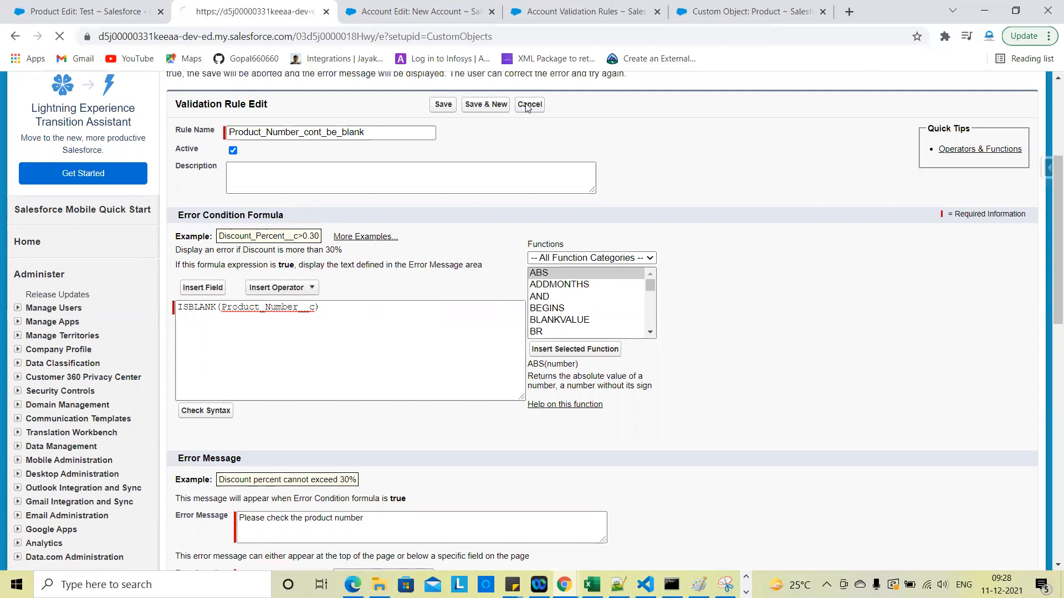
pyautogui.scroll(-1, 192, 273)
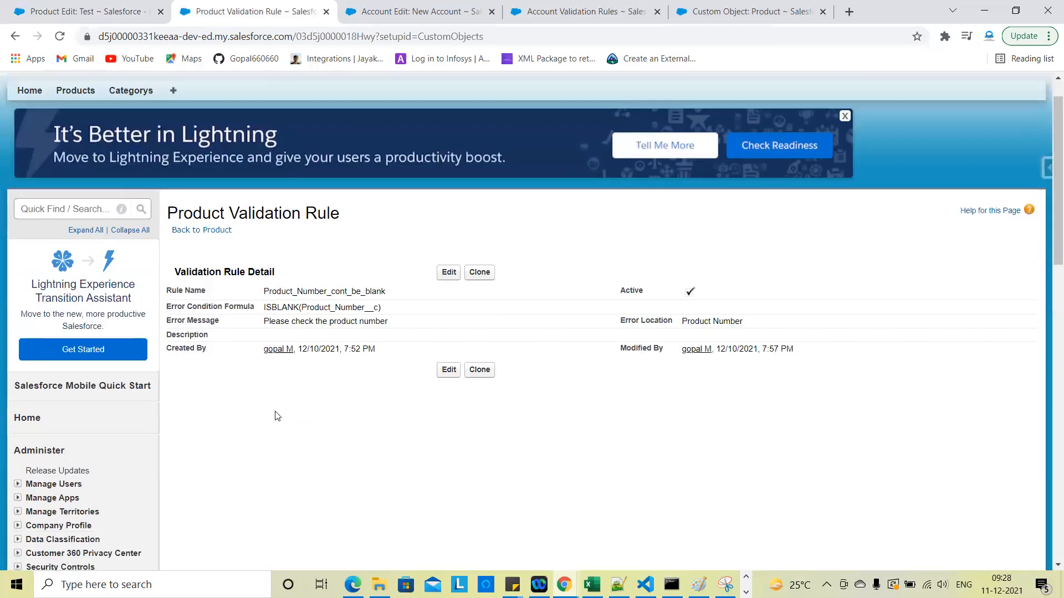
# Return to the Product object's setup page and examine the Active Validation Rules usage and limit under Object Limits
pyautogui.click(191, 263)
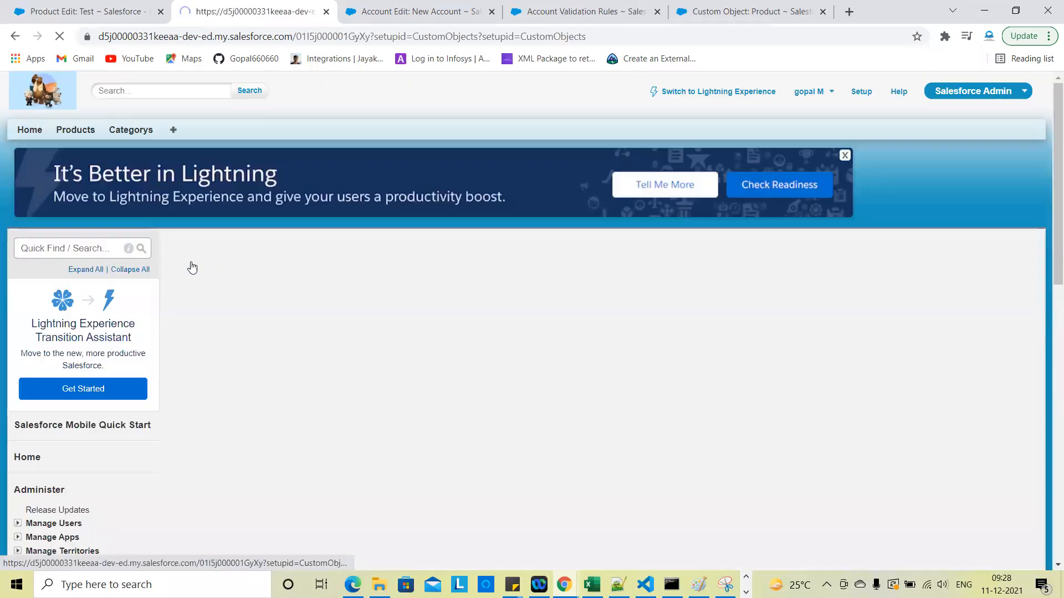
pyautogui.scroll(-20, 366, 449)
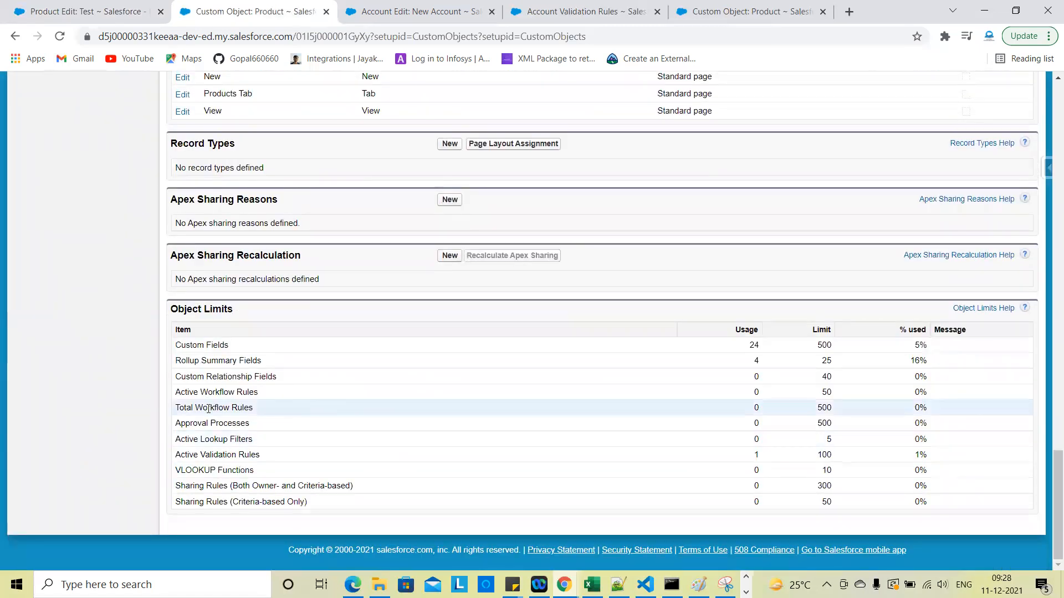
pyautogui.tripleClick(251, 456)
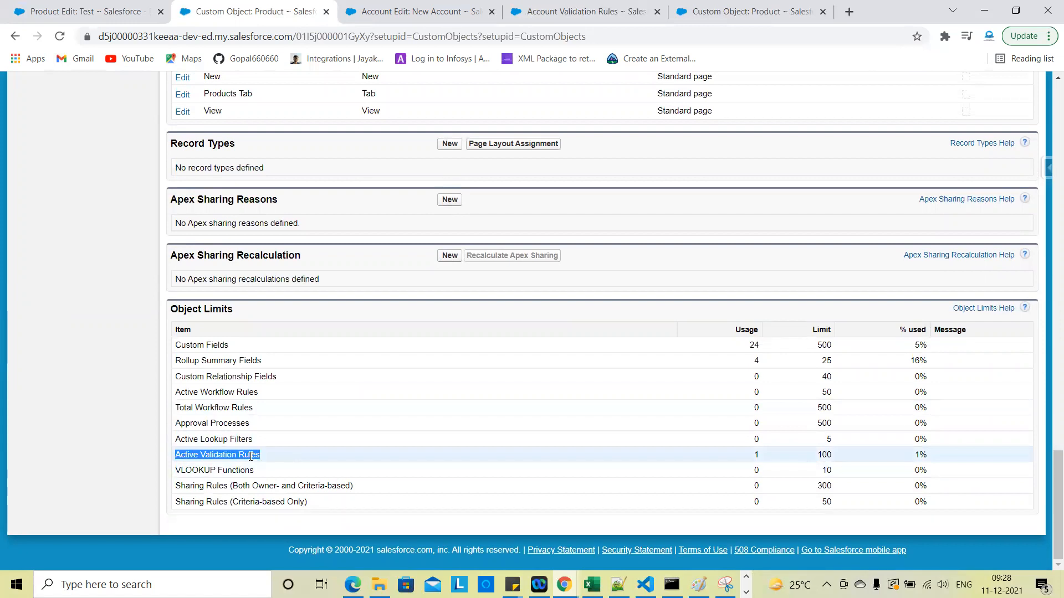
pyautogui.doubleClick(823, 455)
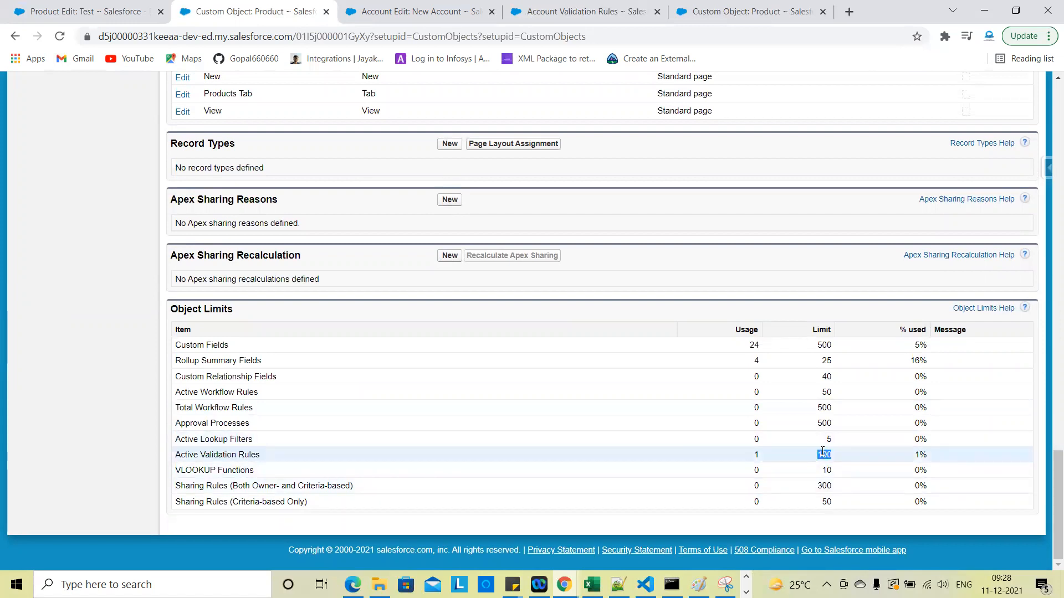
pyautogui.tripleClick(404, 458)
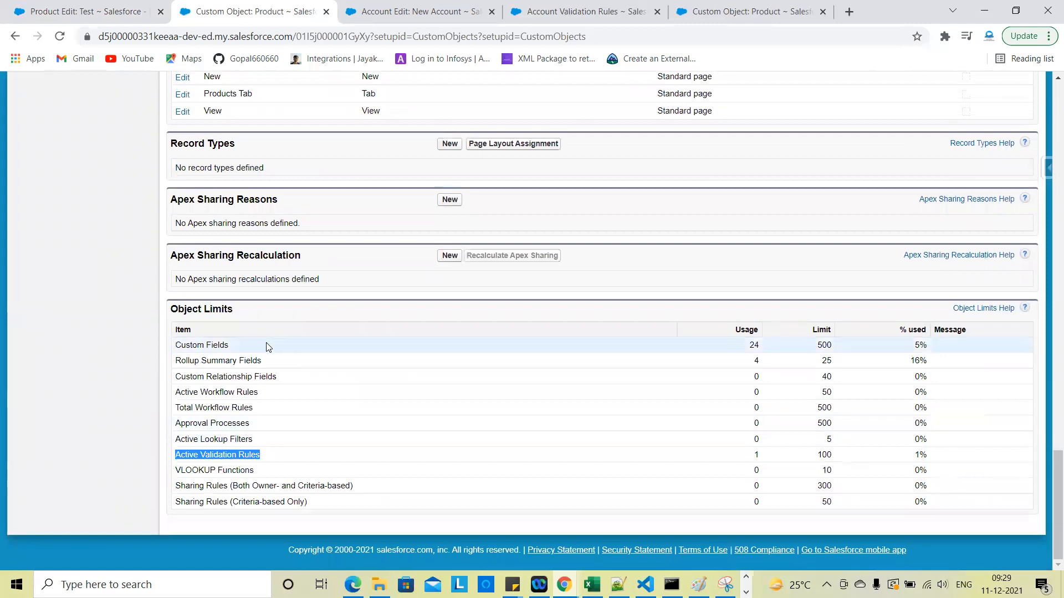
# Examine the Product object's limits for custom fields, rollup summaries, relationship fields, workflow rules, approval processes and validation rules
pyautogui.doubleClick(754, 345)
pyautogui.doubleClick(820, 346)
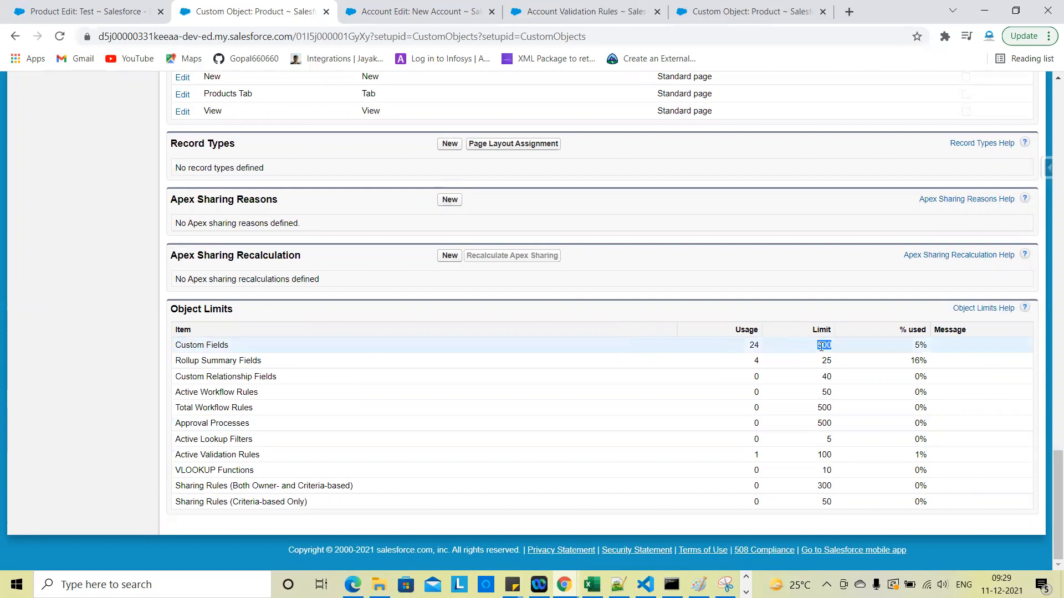
pyautogui.doubleClick(754, 345)
pyautogui.doubleClick(827, 345)
pyautogui.doubleClick(826, 360)
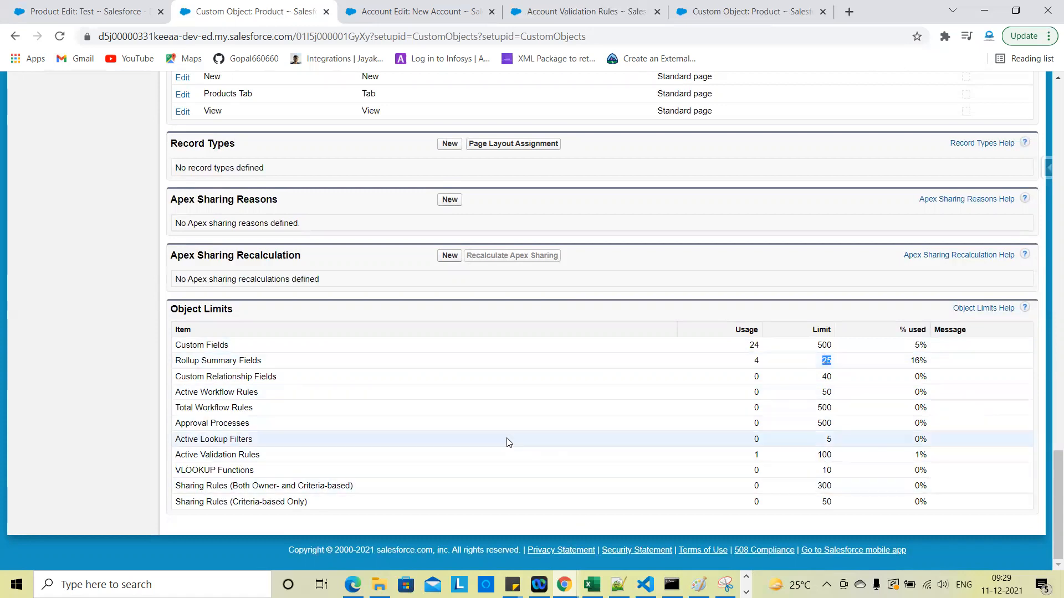
pyautogui.tripleClick(267, 378)
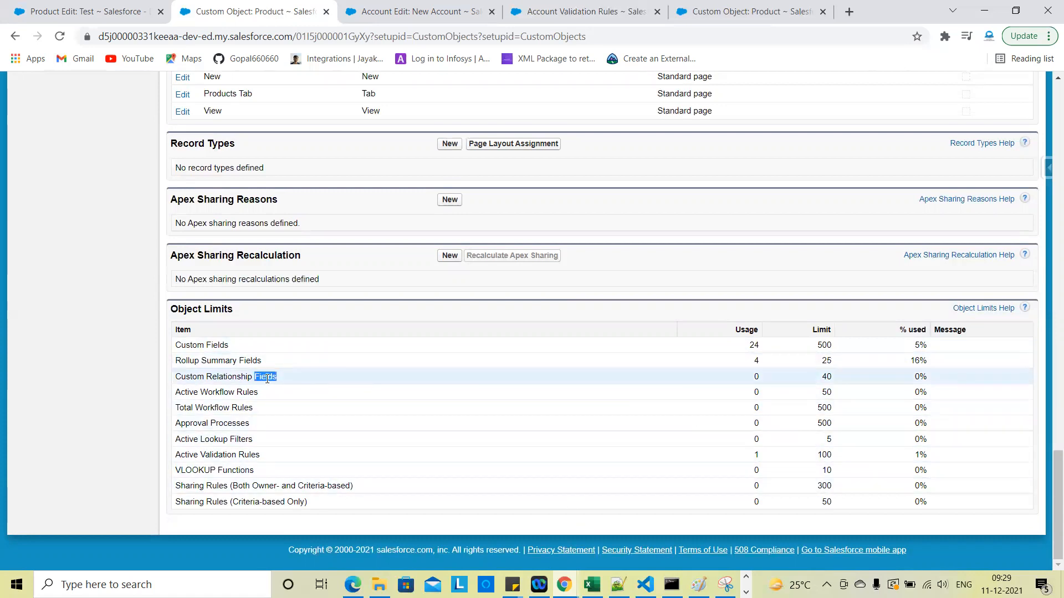
pyautogui.doubleClick(827, 377)
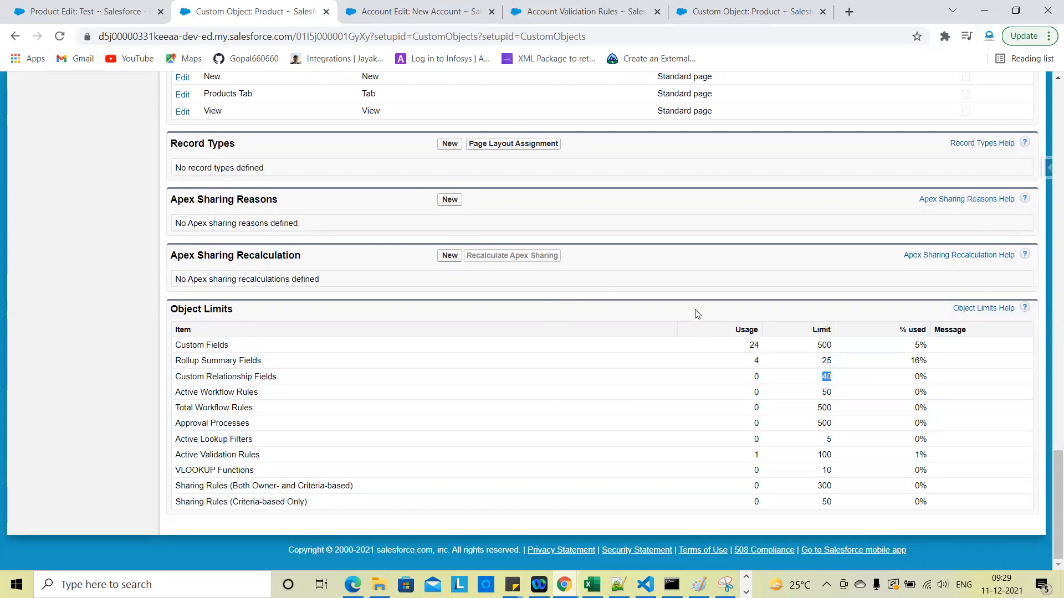
pyautogui.click(827, 378)
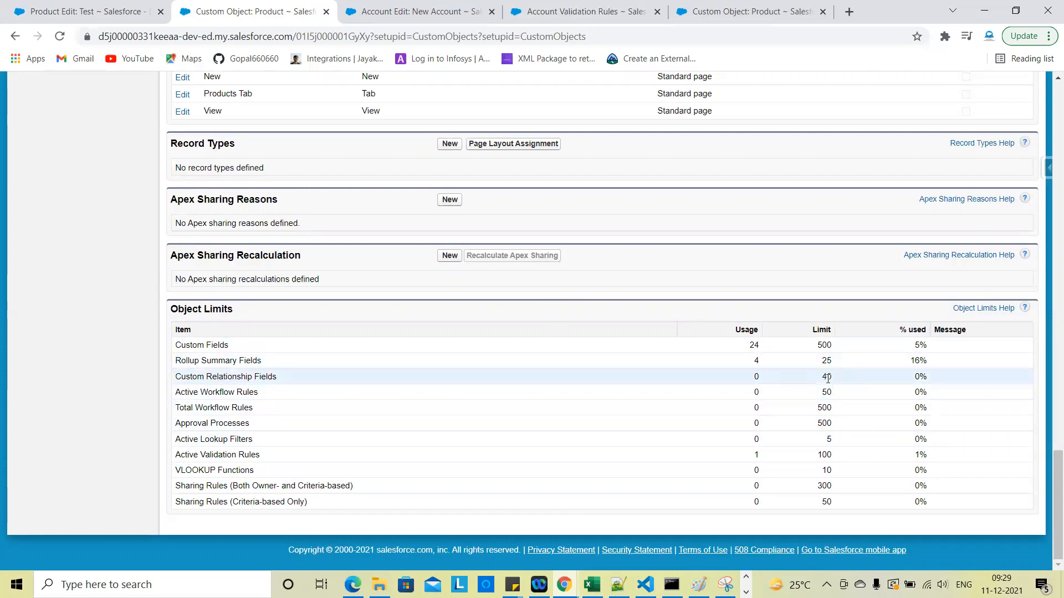
pyautogui.doubleClick(827, 378)
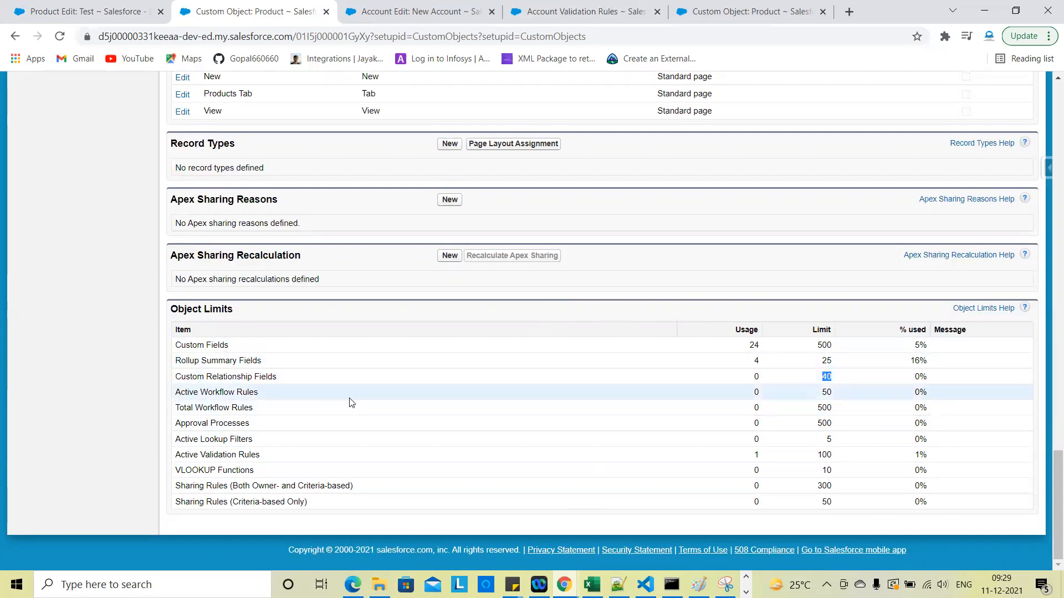
pyautogui.doubleClick(824, 408)
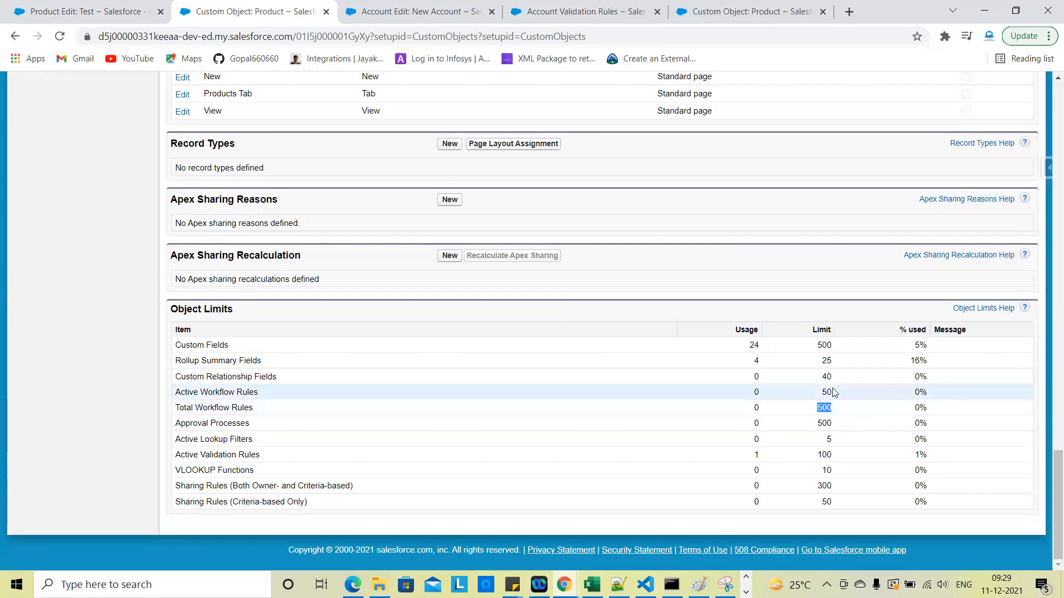
pyautogui.click(825, 392)
pyautogui.doubleClick(820, 423)
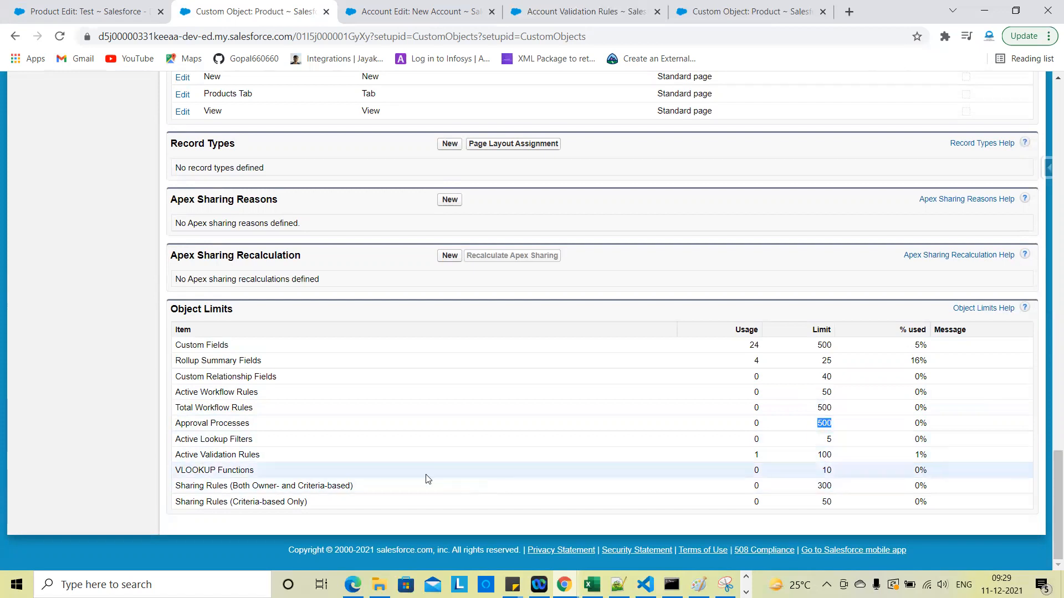
pyautogui.doubleClick(824, 454)
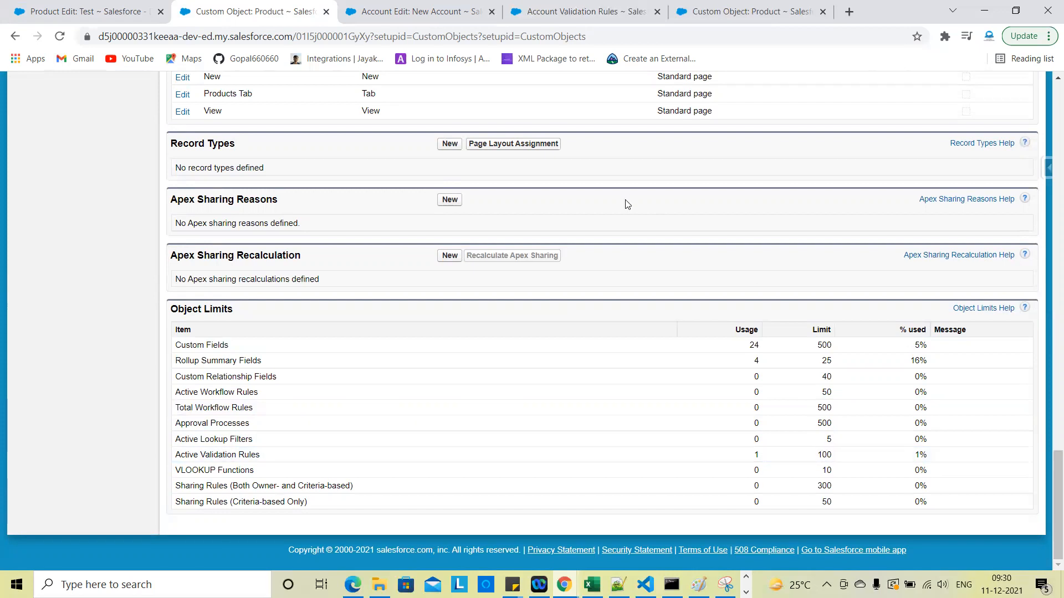
# Start a new validation rule on the Product object and name it email
pyautogui.scroll(14, 626, 203)
pyautogui.scroll(2, 419, 285)
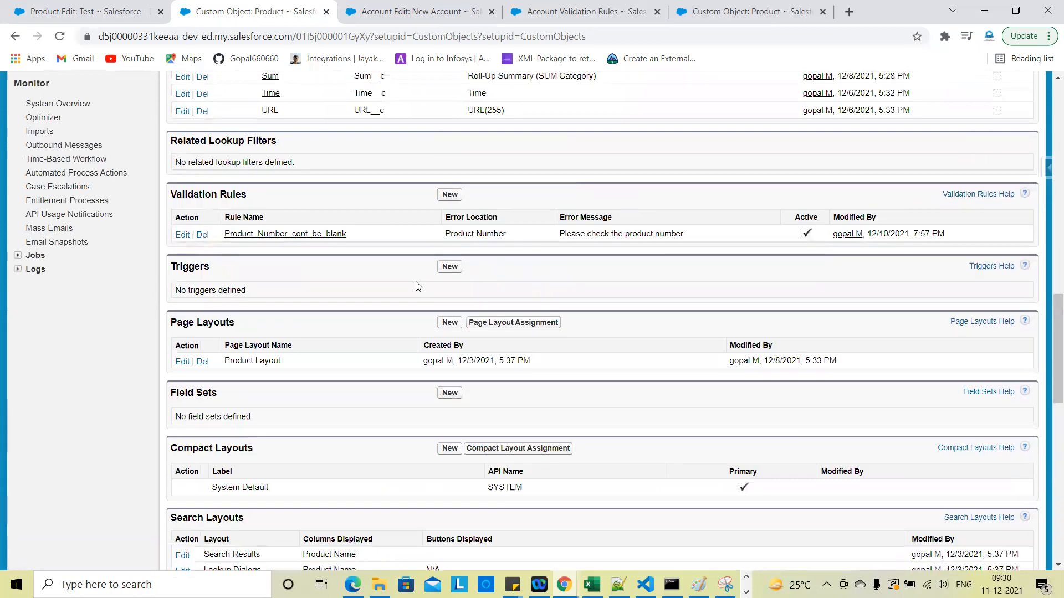
pyautogui.click(450, 288)
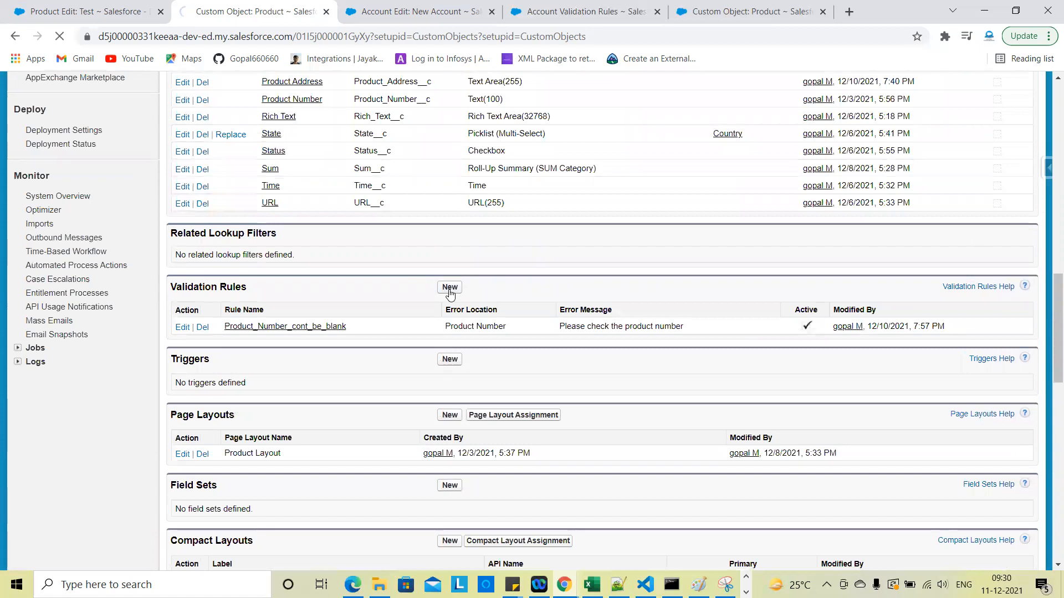
pyautogui.click(289, 348)
pyautogui.write('em')
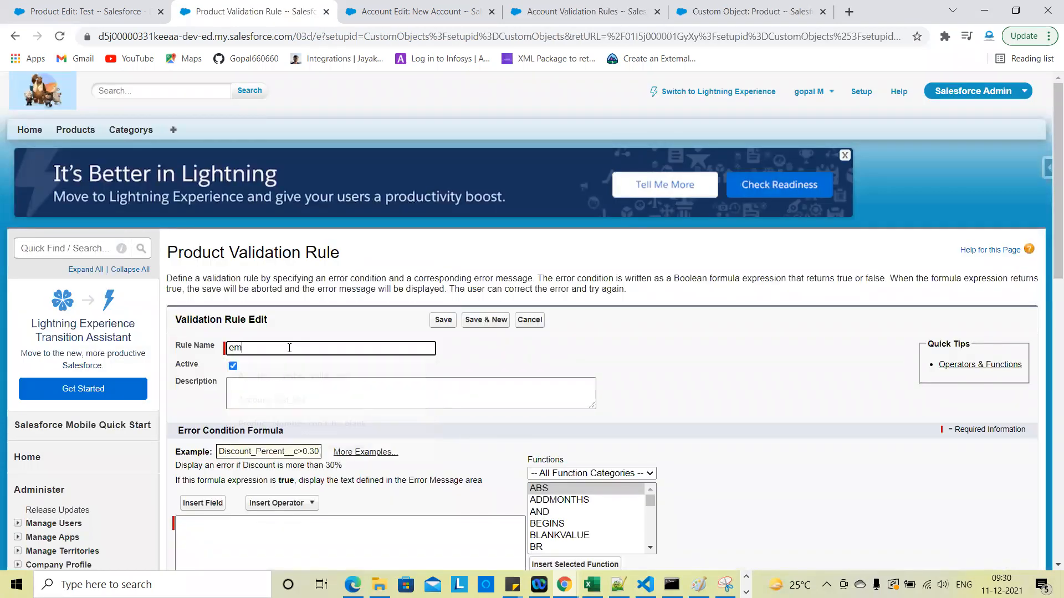
pyautogui.write('ail')
# Insert the ISBLANK function into the email rule's error condition formula
pyautogui.scroll(-3, 361, 375)
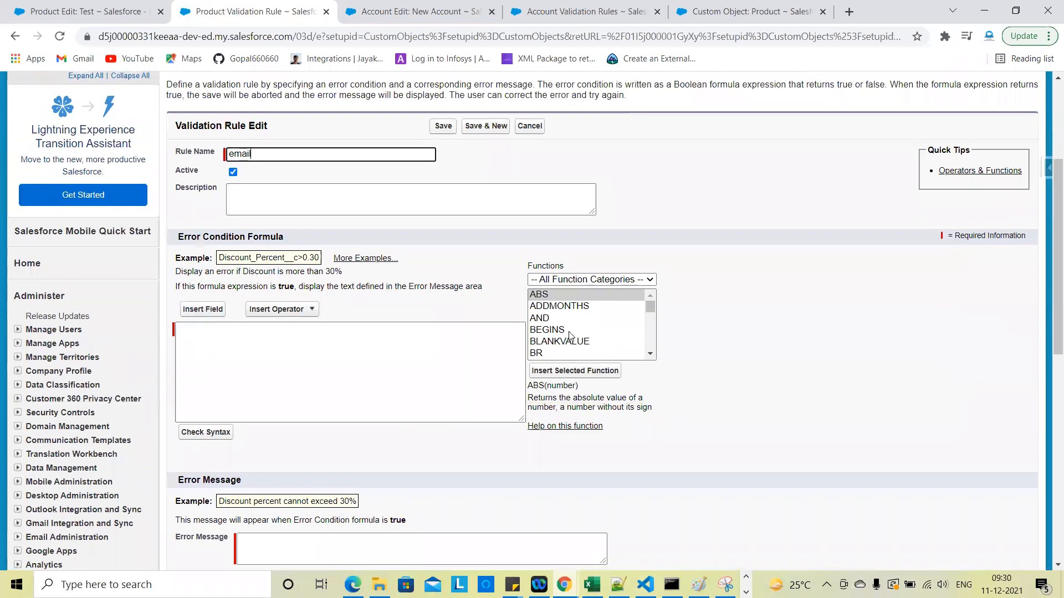
pyautogui.scroll(-5, 571, 337)
pyautogui.scroll(-3, 571, 336)
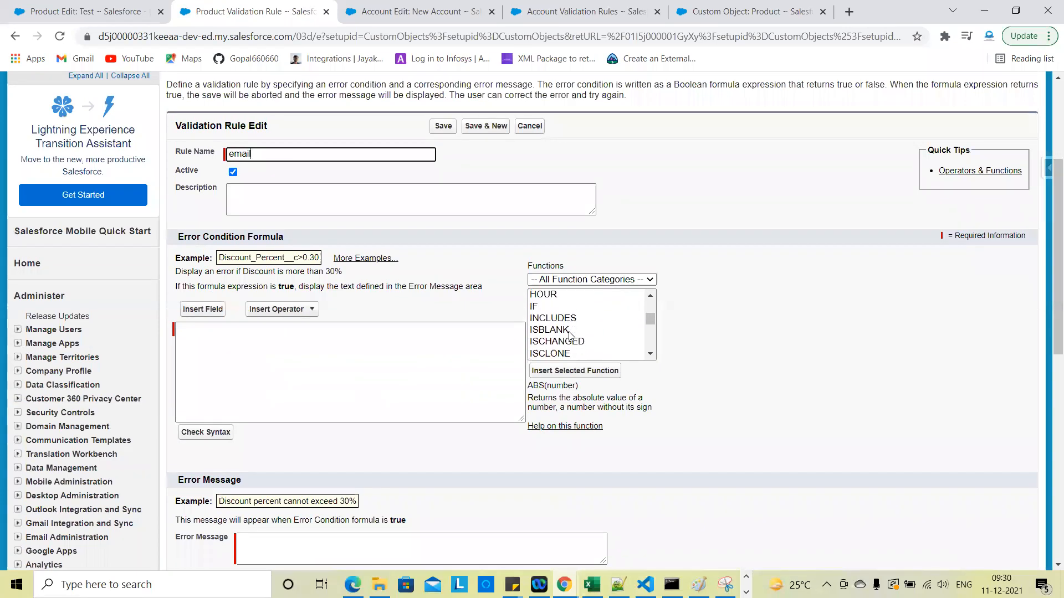
pyautogui.scroll(2, 558, 306)
pyautogui.click(558, 323)
pyautogui.click(575, 371)
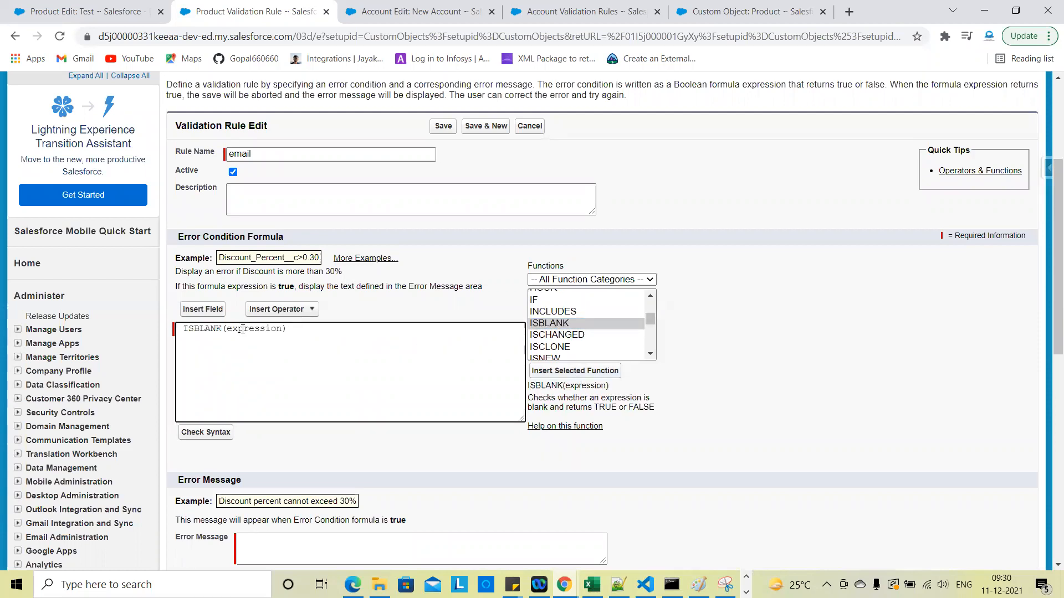
# Replace the expression placeholder inside ISBLANK with the Product object's Email field, Email__c
pyautogui.doubleClick(242, 329)
pyautogui.click(195, 310)
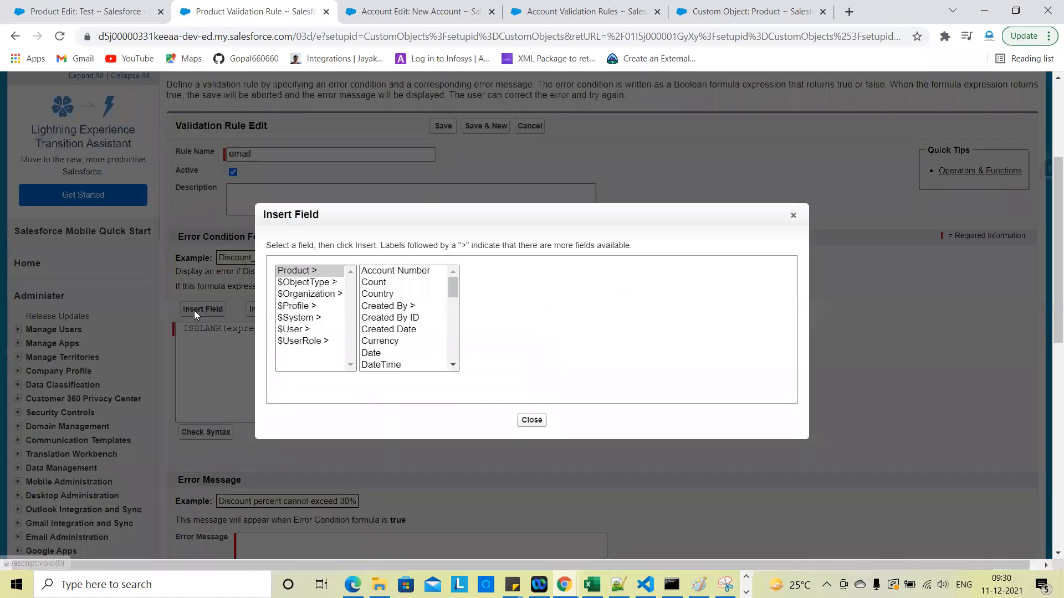
pyautogui.scroll(-5, 399, 331)
pyautogui.scroll(-3, 398, 330)
pyautogui.scroll(5, 398, 330)
pyautogui.scroll(2, 399, 331)
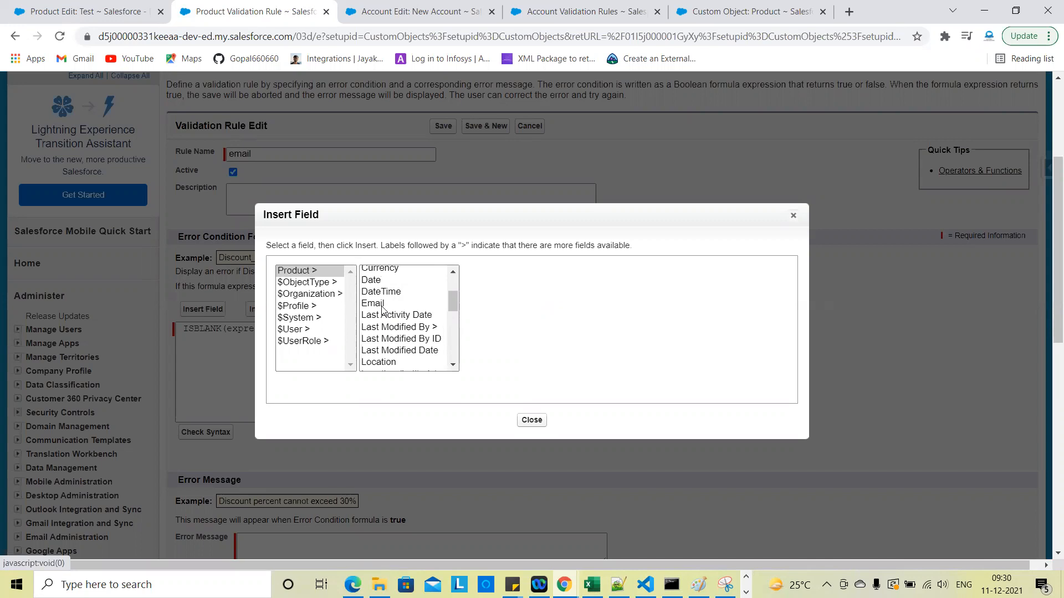
pyautogui.click(381, 304)
pyautogui.click(506, 343)
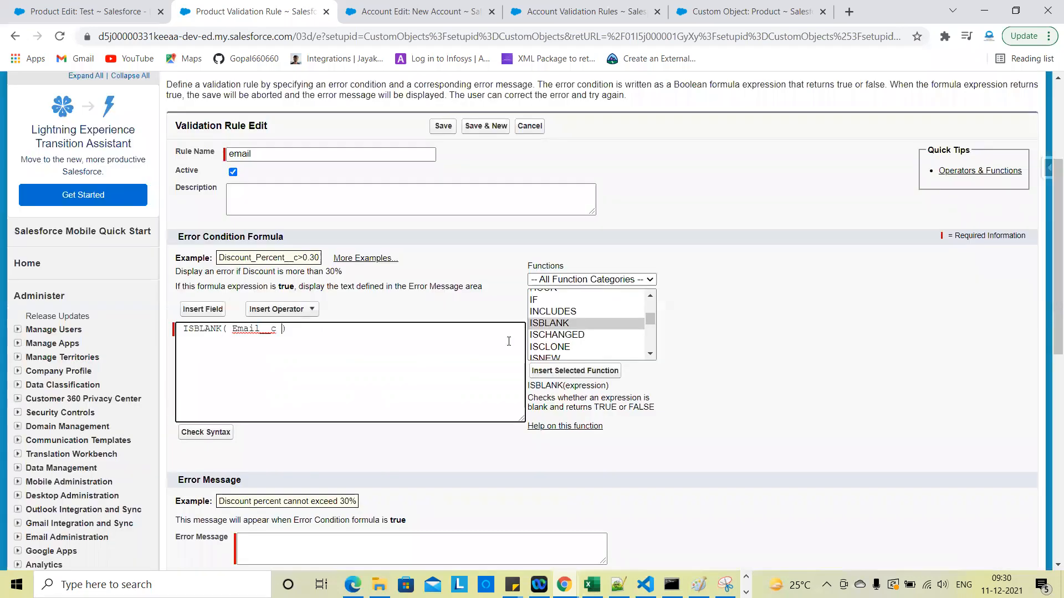
# Enter the error message "please check email" for the email rule and save it with the error location at Top of Page
pyautogui.scroll(-2, 287, 366)
pyautogui.click(337, 465)
pyautogui.write('please check email')
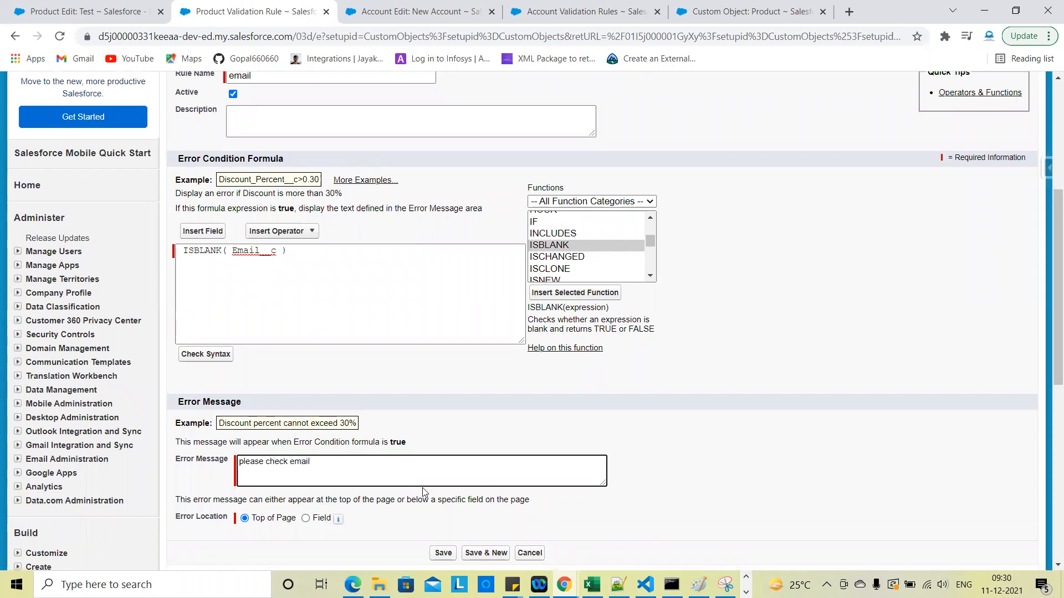
pyautogui.scroll(-2, 424, 492)
pyautogui.click(443, 421)
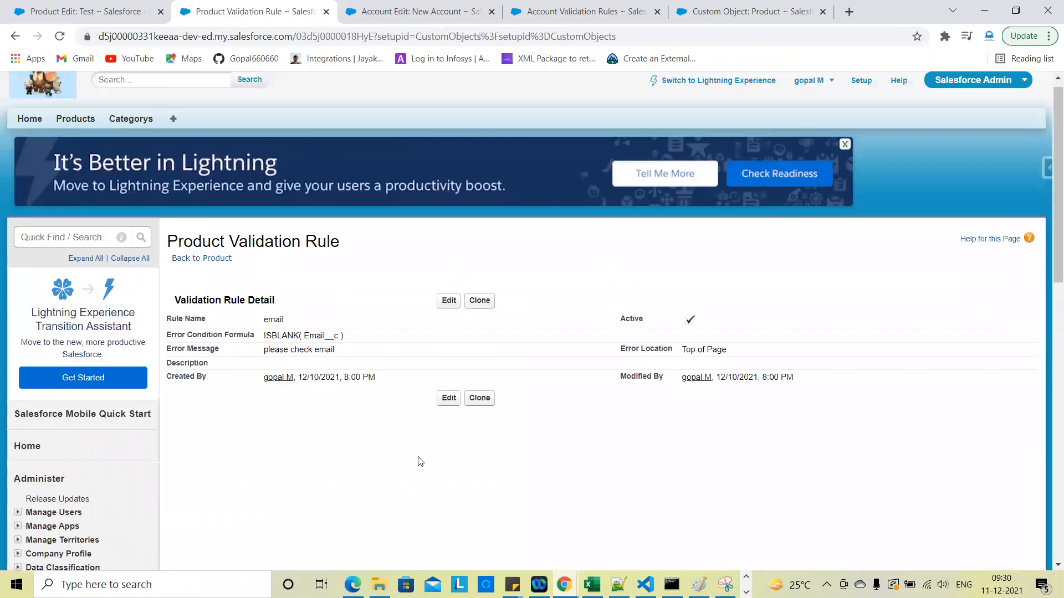
# Clear the Product Number on the Test product and try to save the record with Email also left blank
pyautogui.click(141, 10)
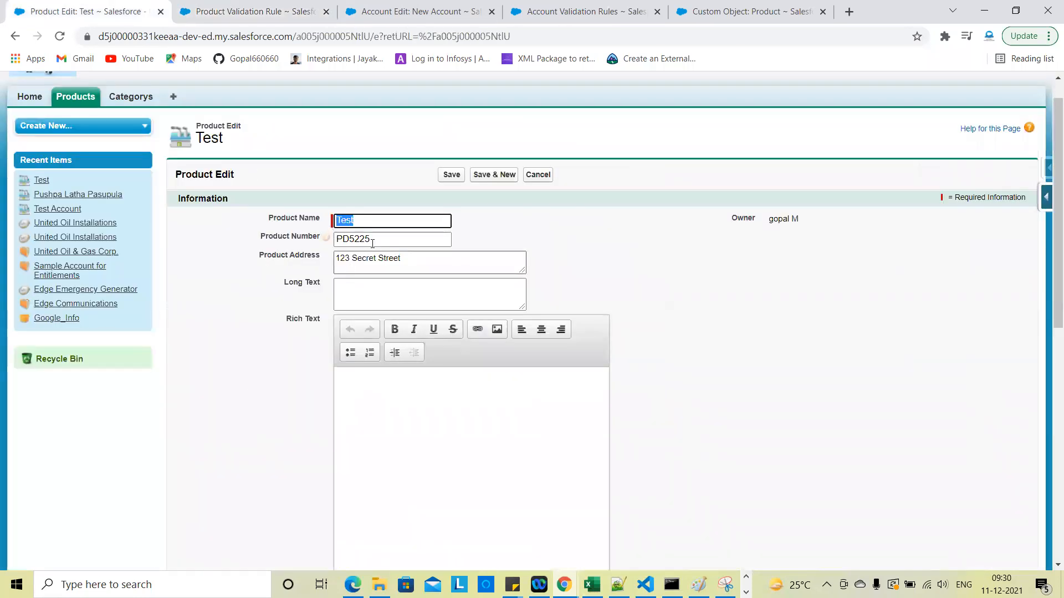
pyautogui.click(374, 240)
pyautogui.doubleClick(377, 239)
pyautogui.press('BackSpace')
pyautogui.click(451, 178)
pyautogui.scroll(-9, 647, 448)
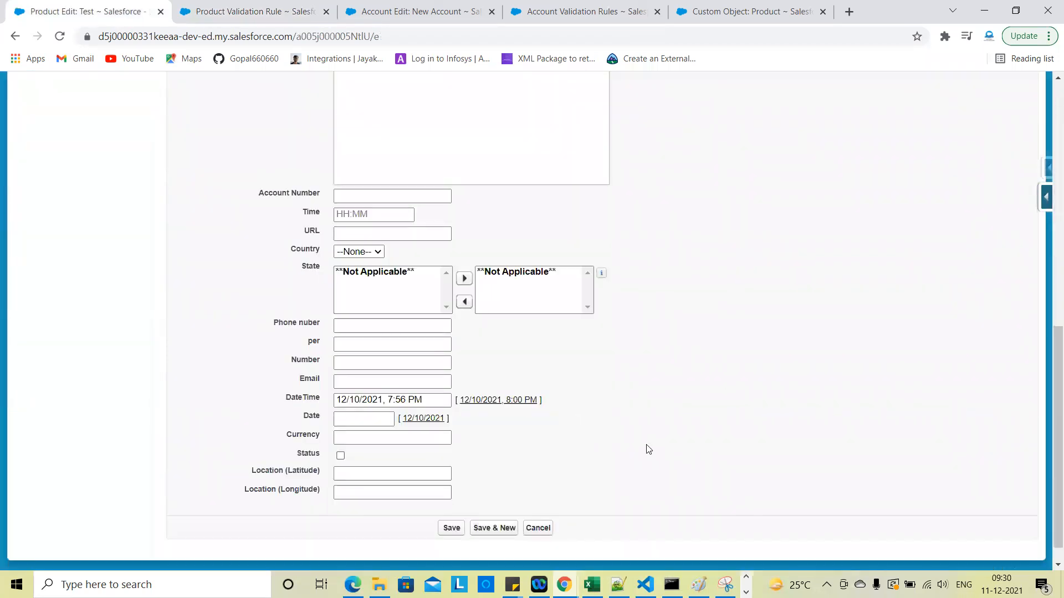
pyautogui.click(357, 356)
pyautogui.press('Return')
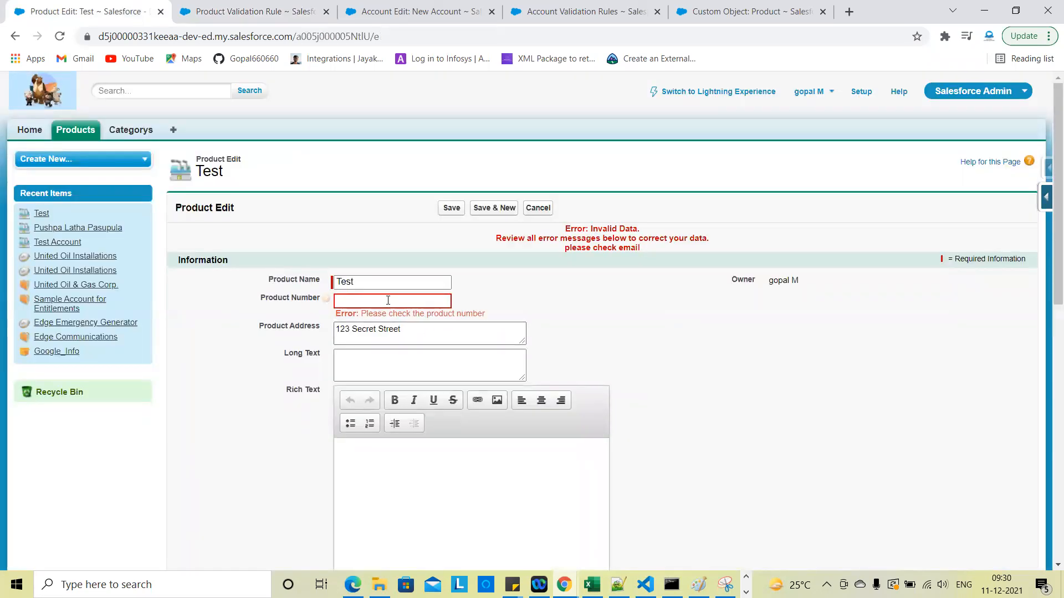
# Compare the page-level email error with the field-level Product Number error on the Test product's edit form
pyautogui.doubleClick(597, 248)
pyautogui.tripleClick(597, 248)
pyautogui.click(656, 323)
pyautogui.tripleClick(606, 248)
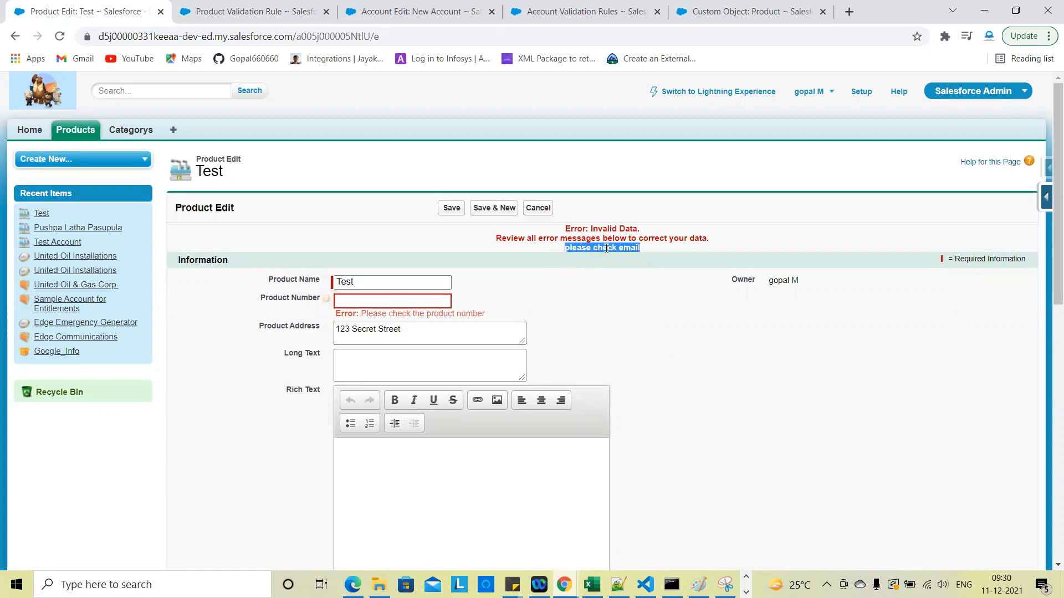
pyautogui.tripleClick(423, 314)
pyautogui.click(548, 299)
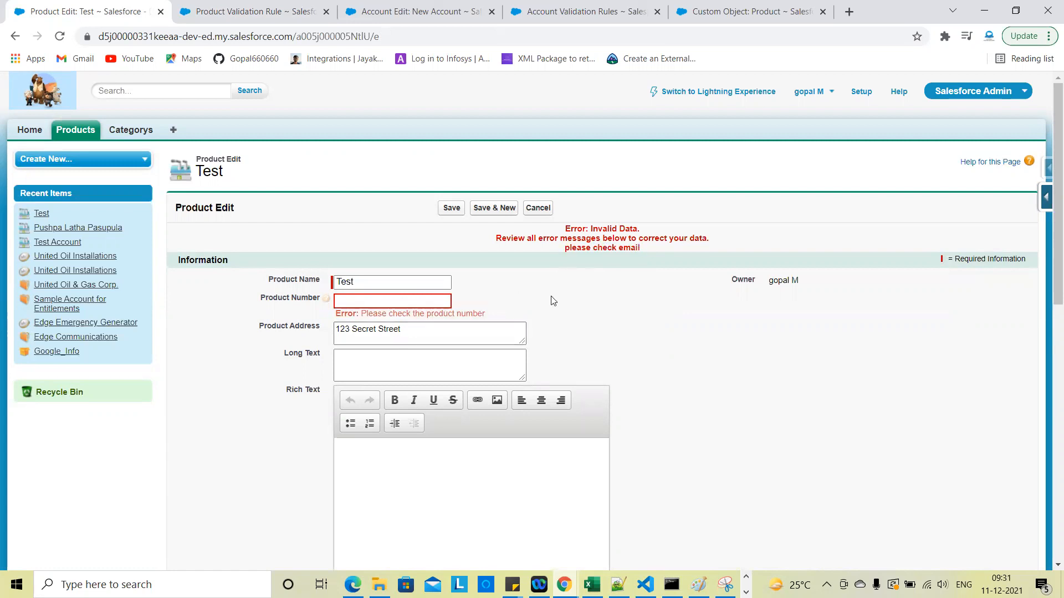
pyautogui.tripleClick(590, 250)
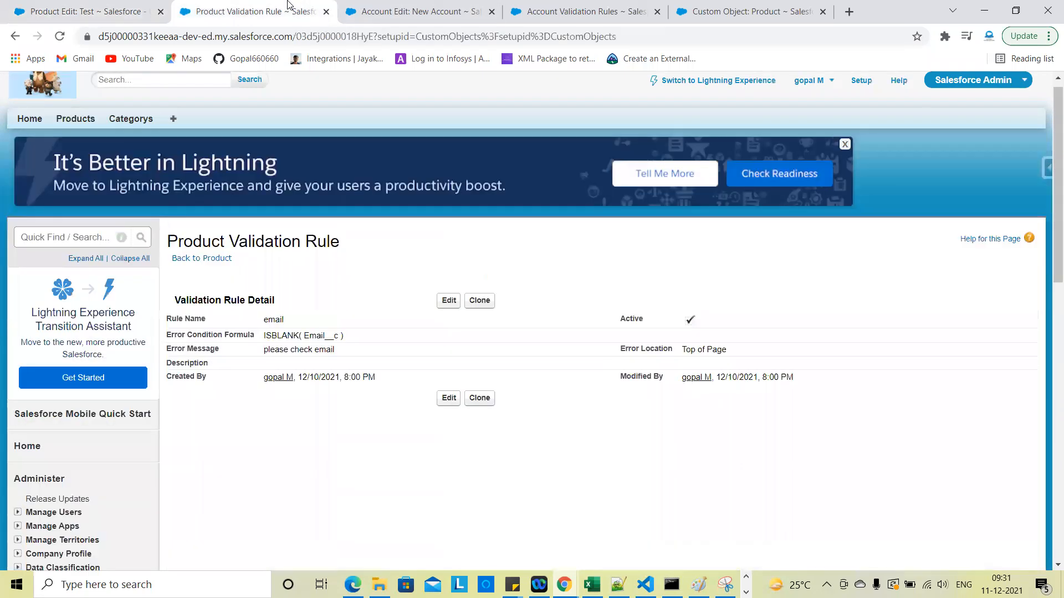
# Edit the email validation rule so its error location is the Email field, and save the rule
pyautogui.click(290, 8)
pyautogui.click(450, 301)
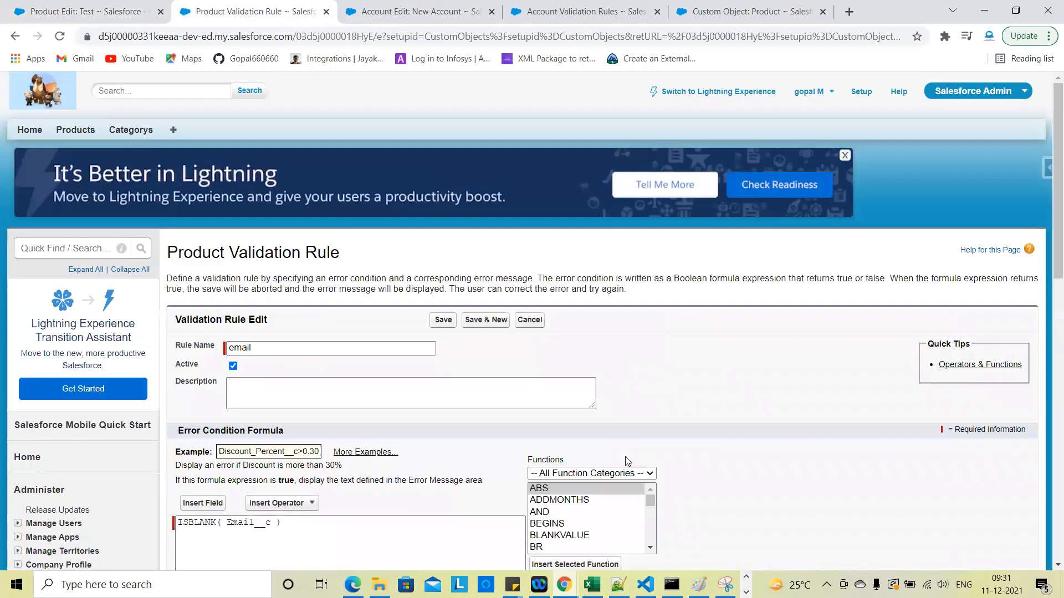
pyautogui.scroll(-5, 632, 451)
pyautogui.click(306, 450)
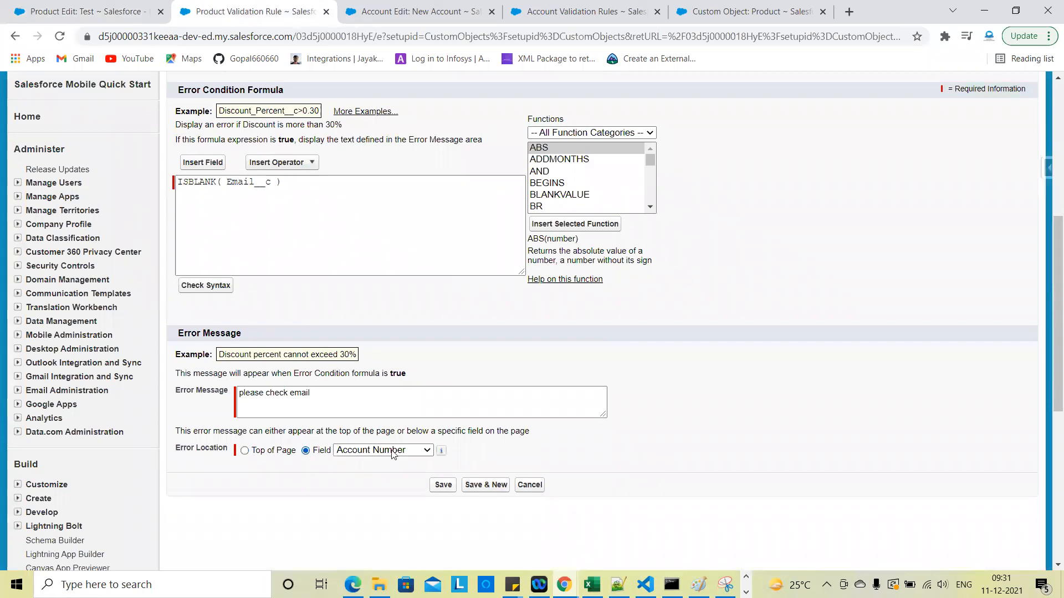
pyautogui.click(415, 451)
pyautogui.scroll(-1, 388, 391)
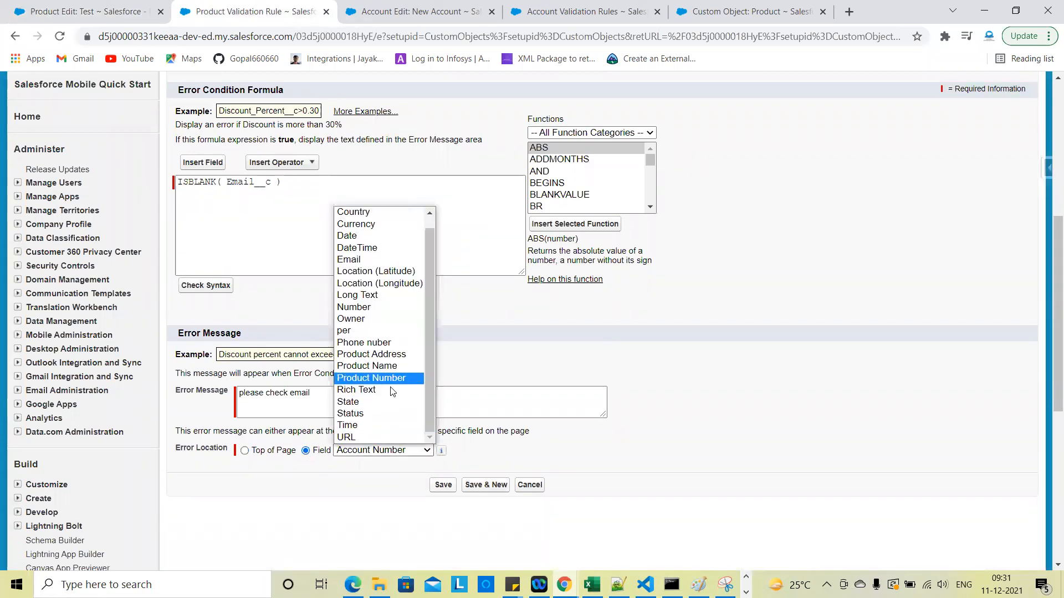
pyautogui.scroll(1, 372, 426)
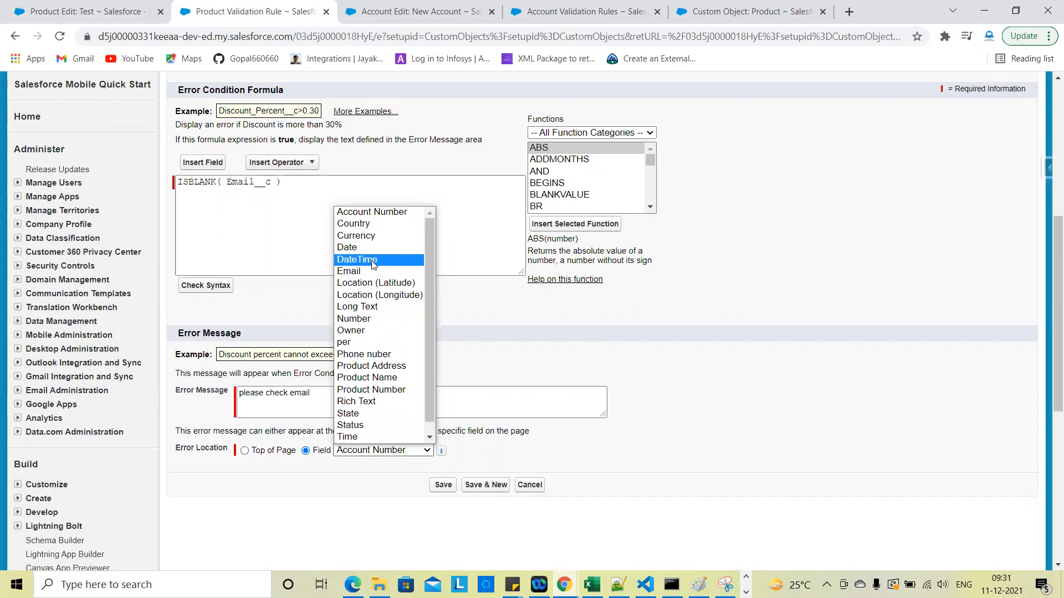
pyautogui.click(367, 272)
pyautogui.click(446, 491)
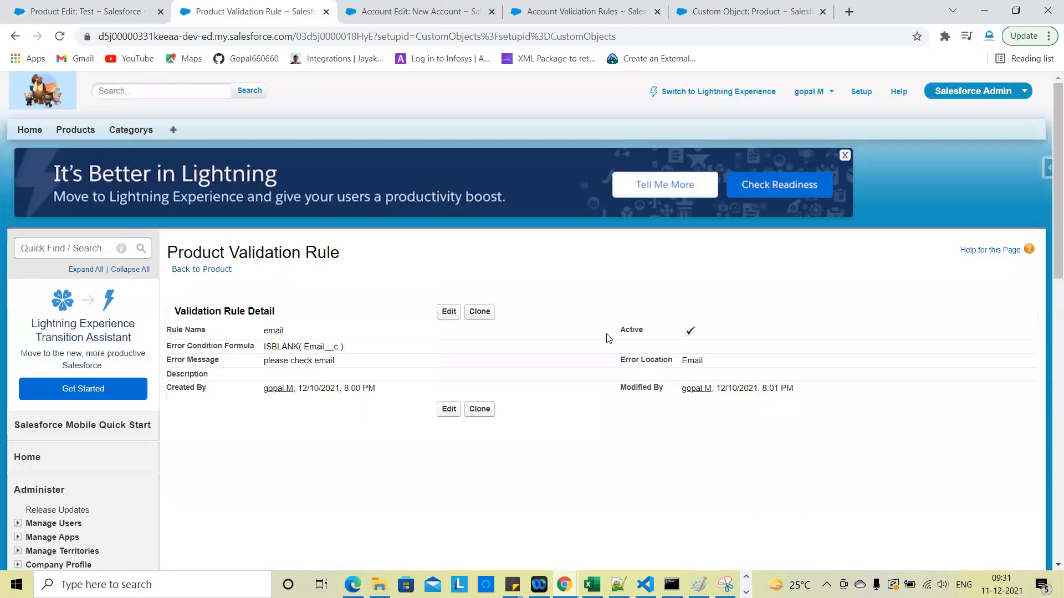
# Try saving the Test product with Product Number and Email blank, check the form's errors, and cancel the edit
pyautogui.click(82, 6)
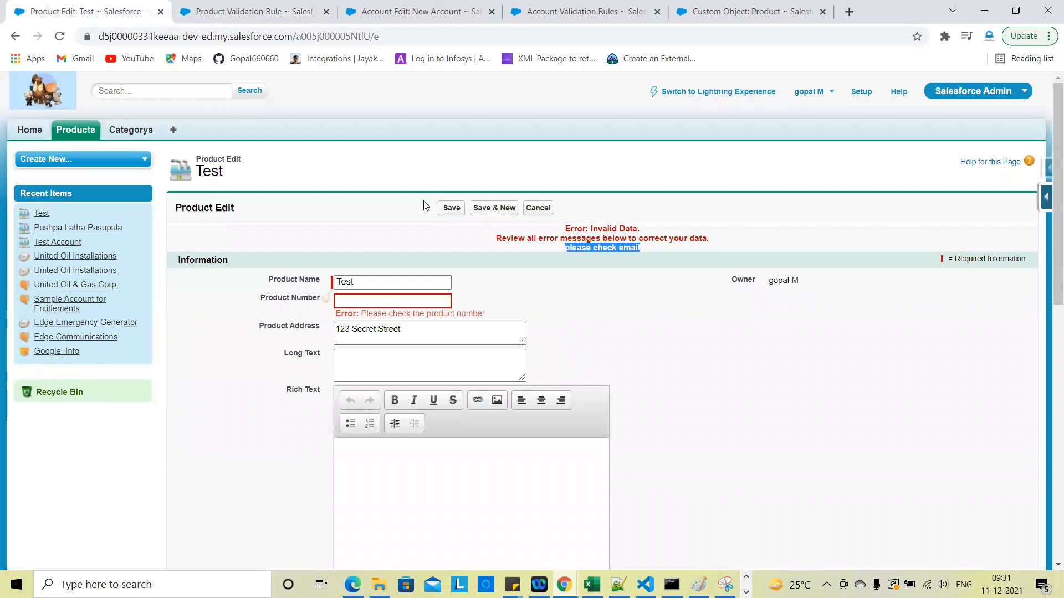
pyautogui.click(450, 209)
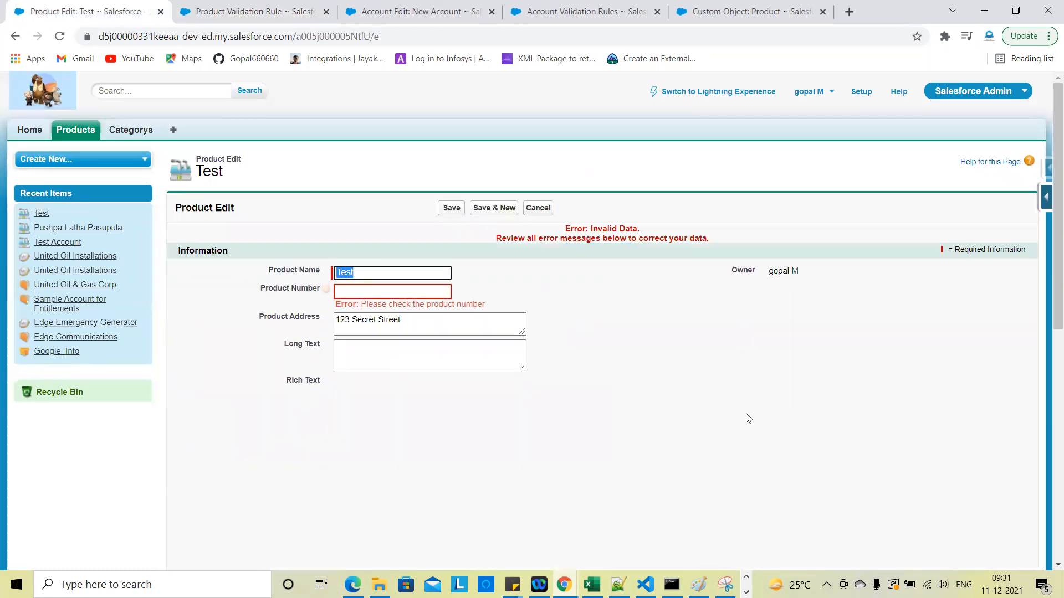
pyautogui.scroll(-3, 548, 438)
pyautogui.scroll(-8, 547, 438)
pyautogui.scroll(11, 732, 368)
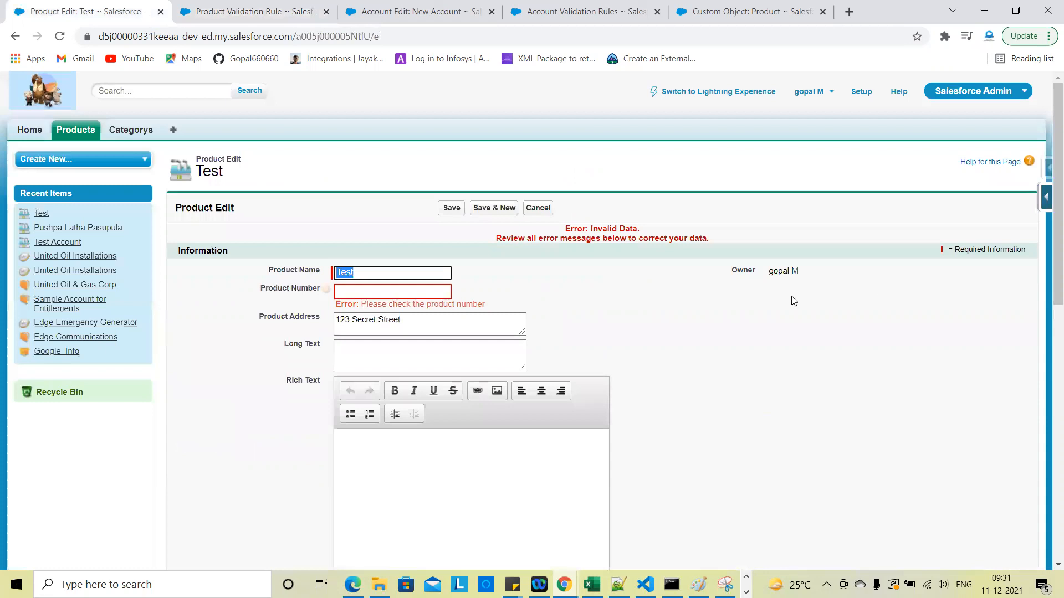
pyautogui.click(542, 212)
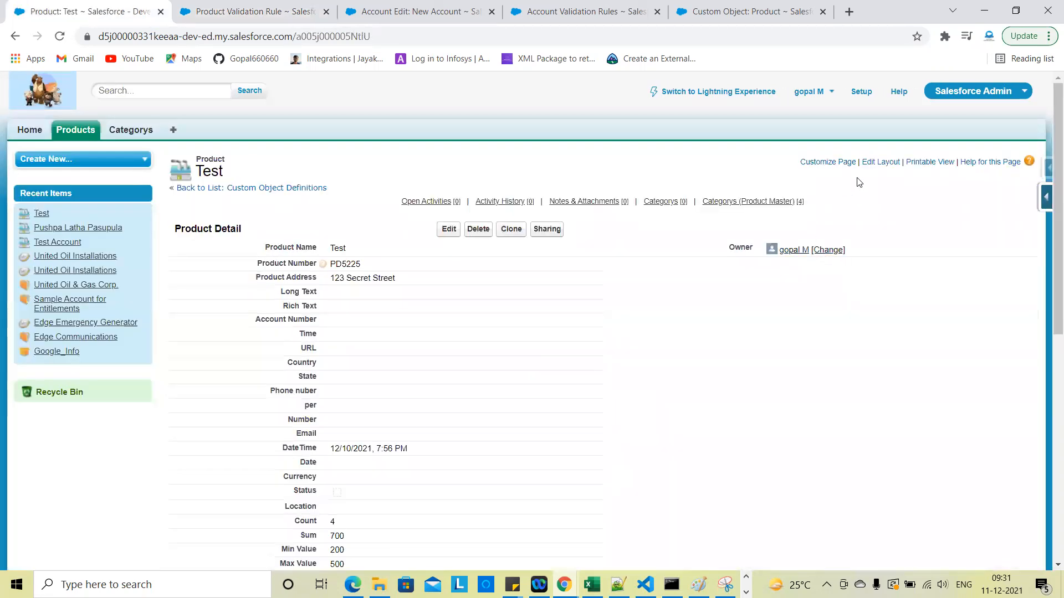
# Open the Product page layout for editing and move Email, DateTime and Currency under Owner in the Information section's second column
pyautogui.click(881, 162)
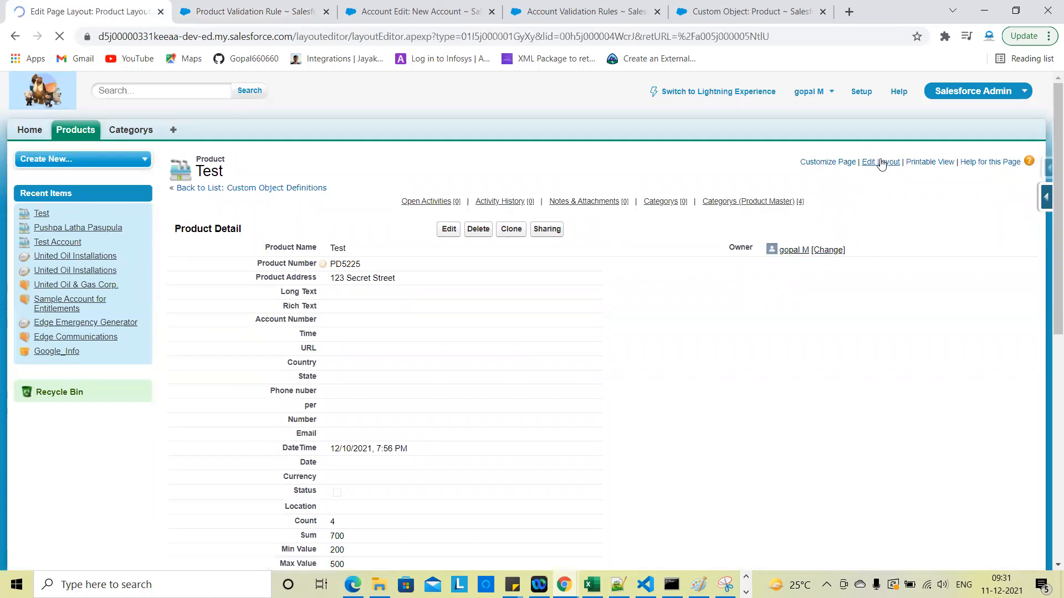
pyautogui.scroll(-8, 566, 407)
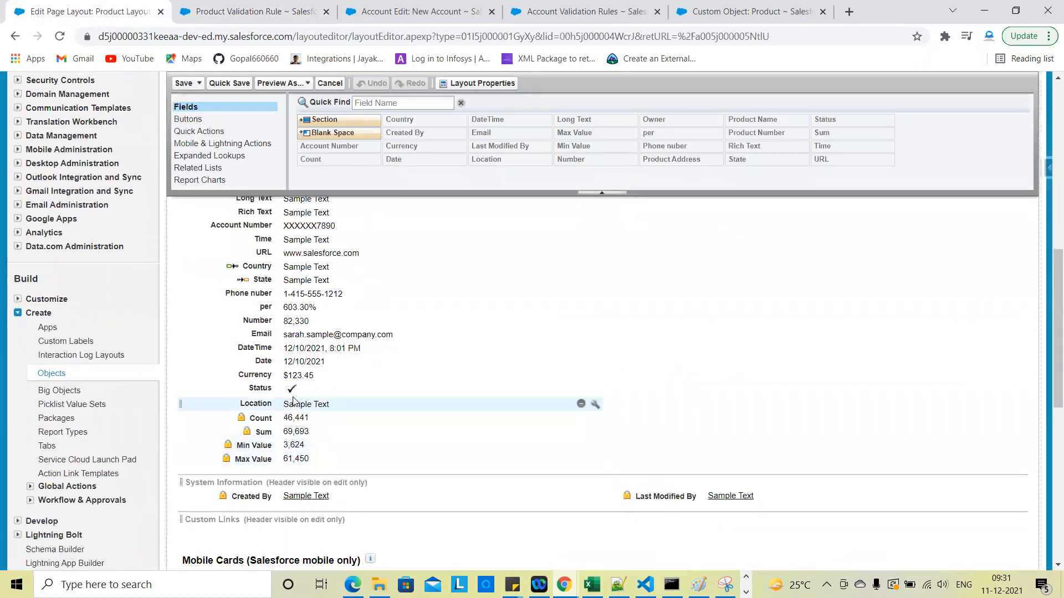
pyautogui.moveTo(279, 336); pyautogui.dragTo(737, 222)
pyautogui.moveTo(332, 334); pyautogui.dragTo(867, 265)
pyautogui.moveTo(255, 348); pyautogui.dragTo(765, 262)
# Move the Status, Location and Date fields below Currency in the Information section's second column
pyautogui.scroll(1, 266, 454)
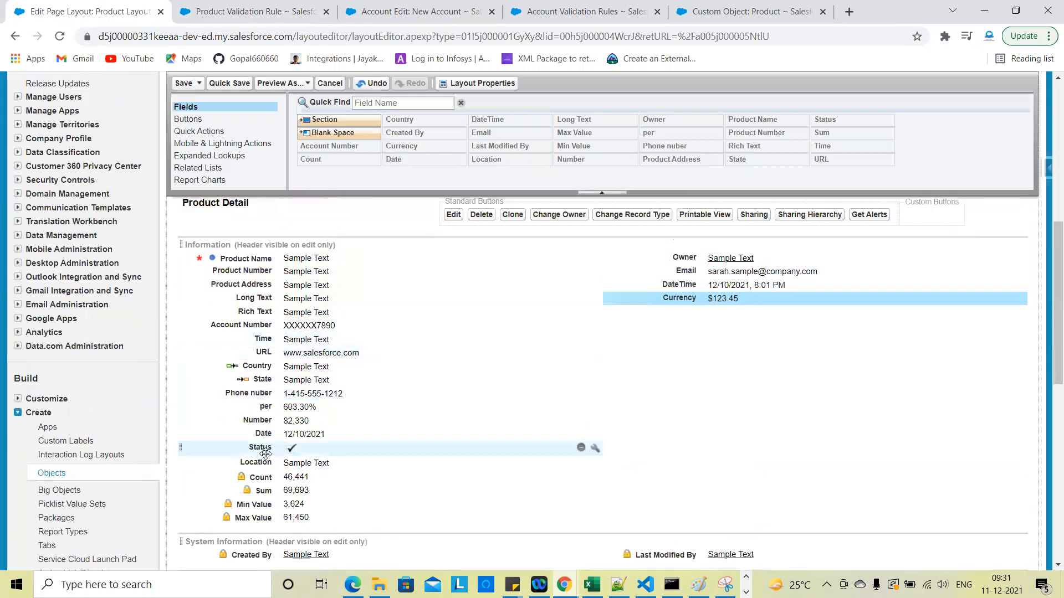
pyautogui.moveTo(260, 448); pyautogui.dragTo(720, 310)
pyautogui.moveTo(255, 453); pyautogui.dragTo(738, 359)
pyautogui.moveTo(309, 435); pyautogui.dragTo(747, 332)
# Move Sum, Min Value, Max Value and Number below Date in the second column and save the page layout
pyautogui.moveTo(299, 450); pyautogui.dragTo(720, 355)
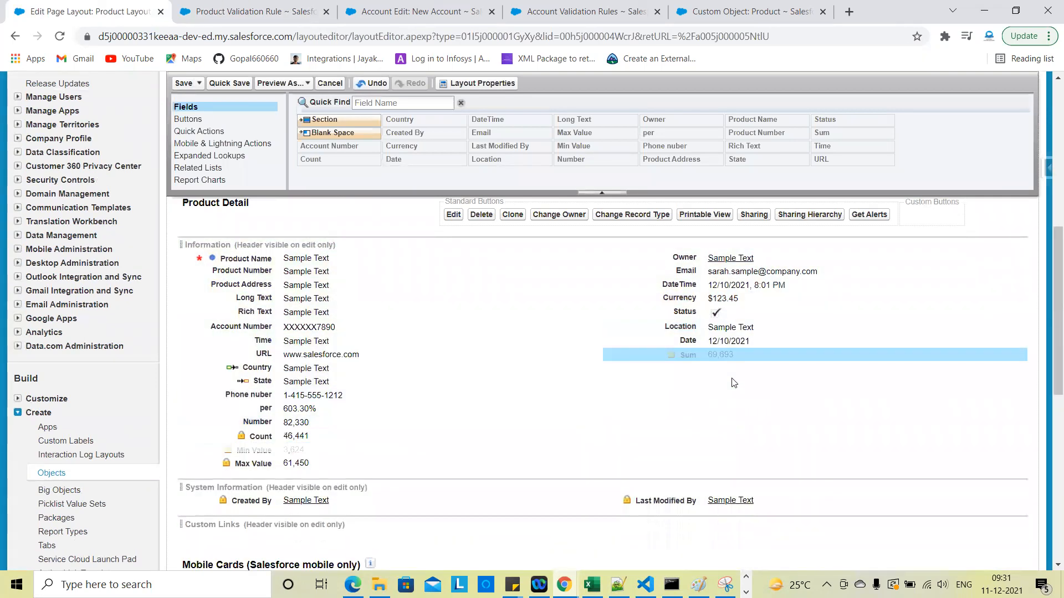
pyautogui.moveTo(303, 453); pyautogui.dragTo(720, 368)
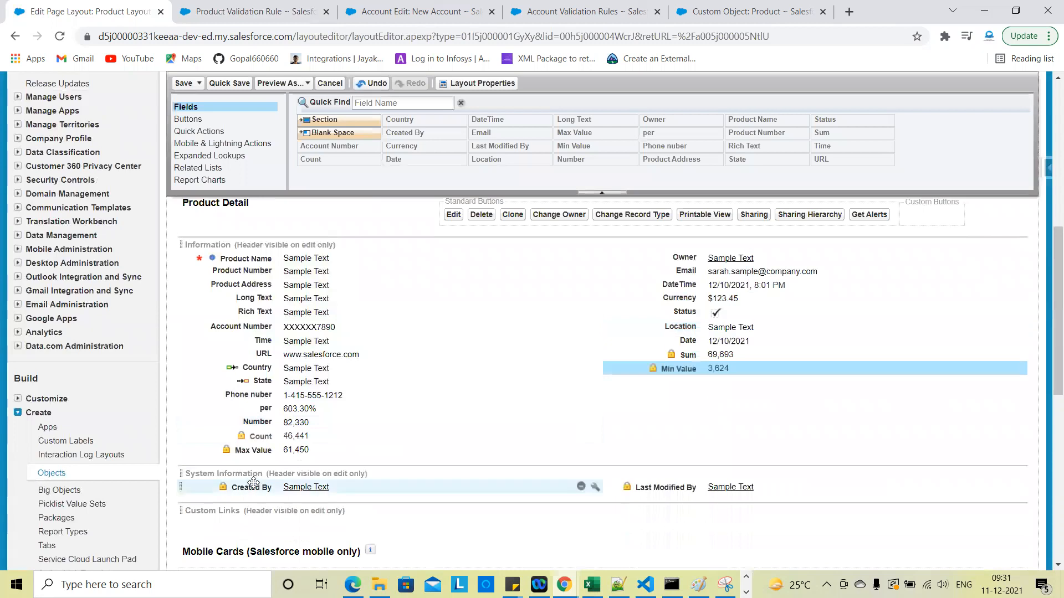
pyautogui.moveTo(270, 449); pyautogui.dragTo(687, 383)
pyautogui.moveTo(299, 422); pyautogui.dragTo(687, 395)
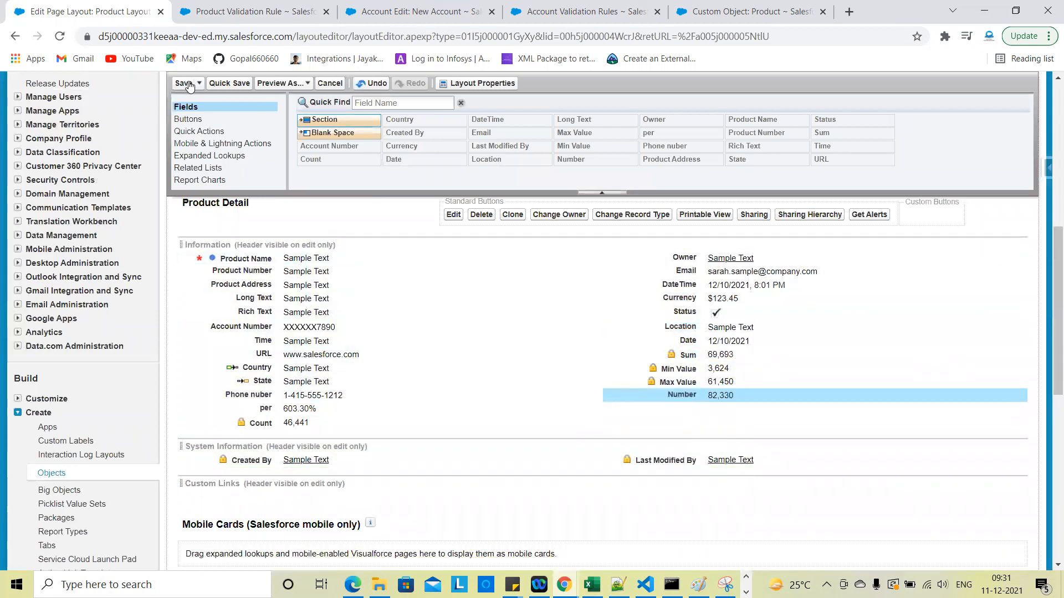
pyautogui.click(185, 83)
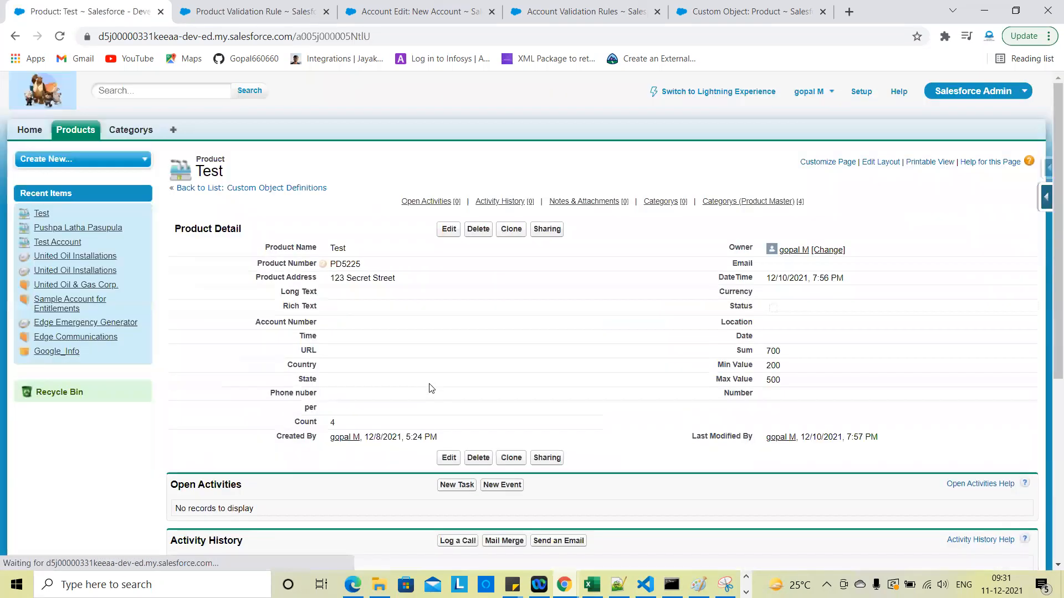
# Edit the Test product, clear its Product Number, set the Product Name to Test Account, and try to save with Email blank
pyautogui.click(448, 229)
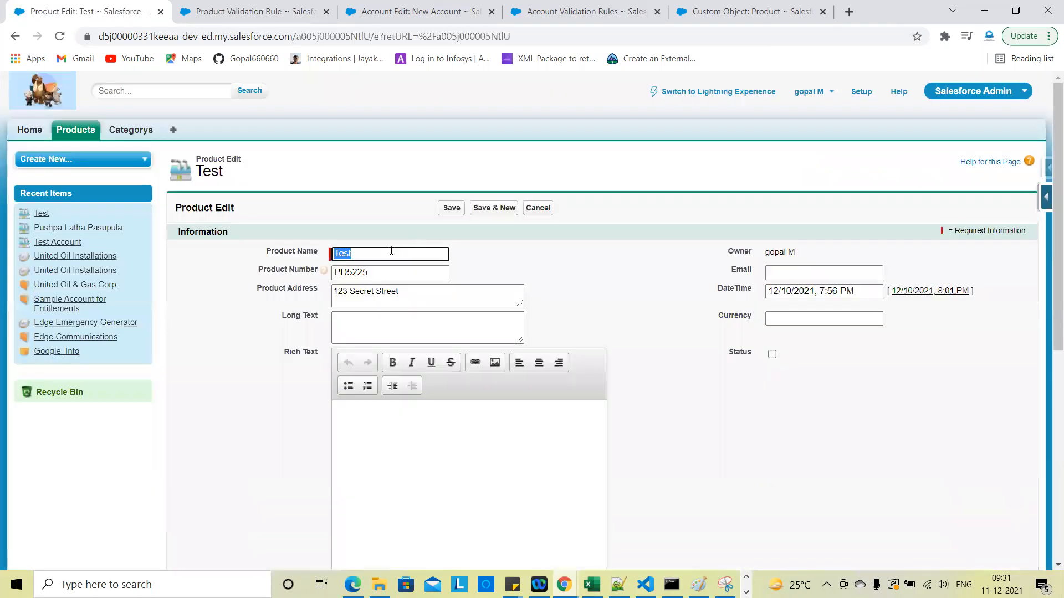
pyautogui.doubleClick(389, 272)
pyautogui.press('BackSpace')
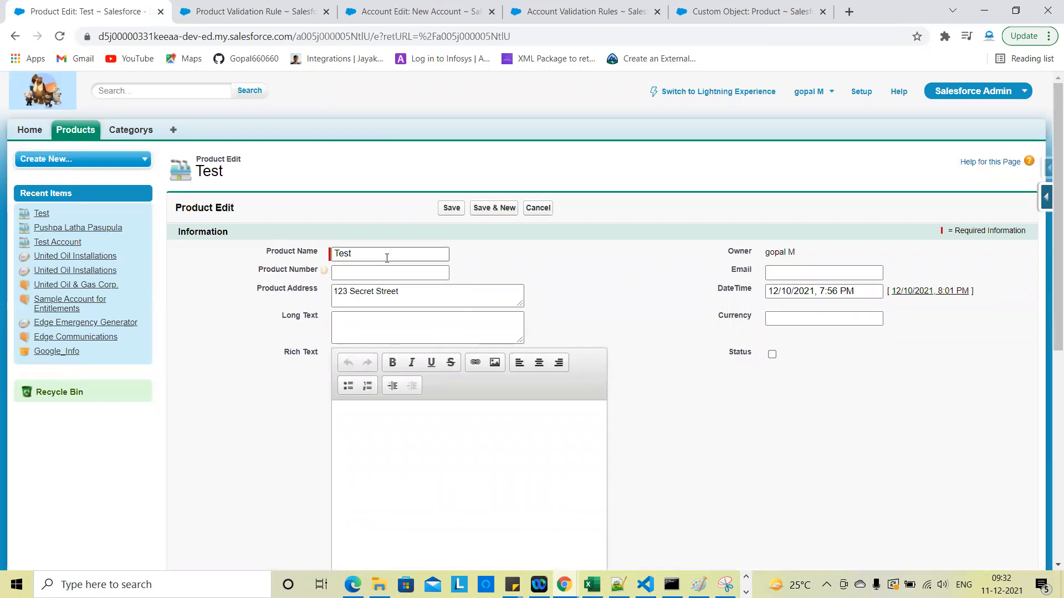
pyautogui.doubleClick(387, 254)
pyautogui.press('BackSpace')
pyautogui.click(537, 248)
pyautogui.click(394, 257)
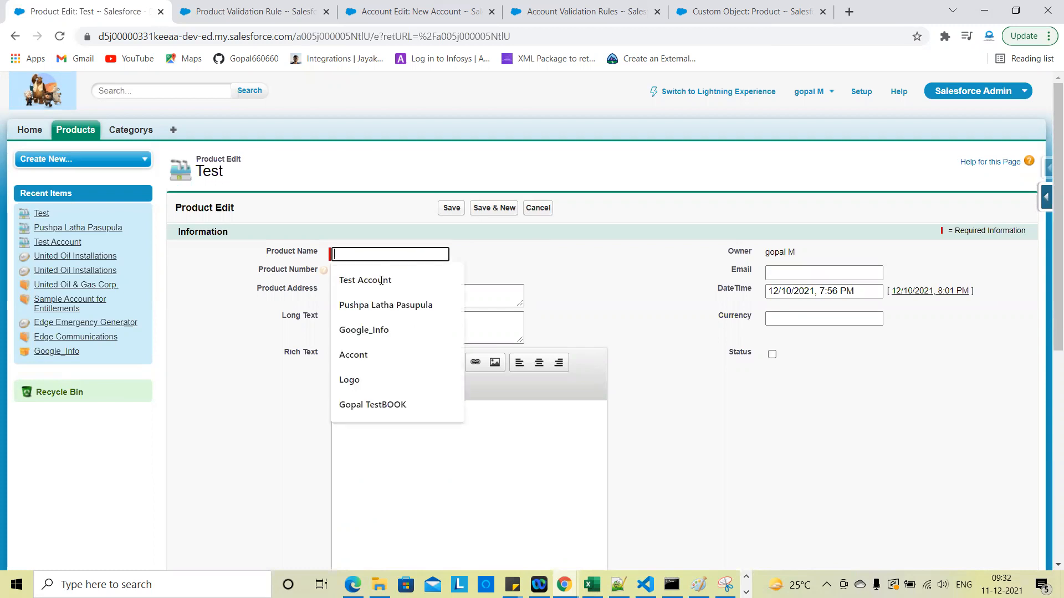
pyautogui.click(381, 280)
pyautogui.click(459, 211)
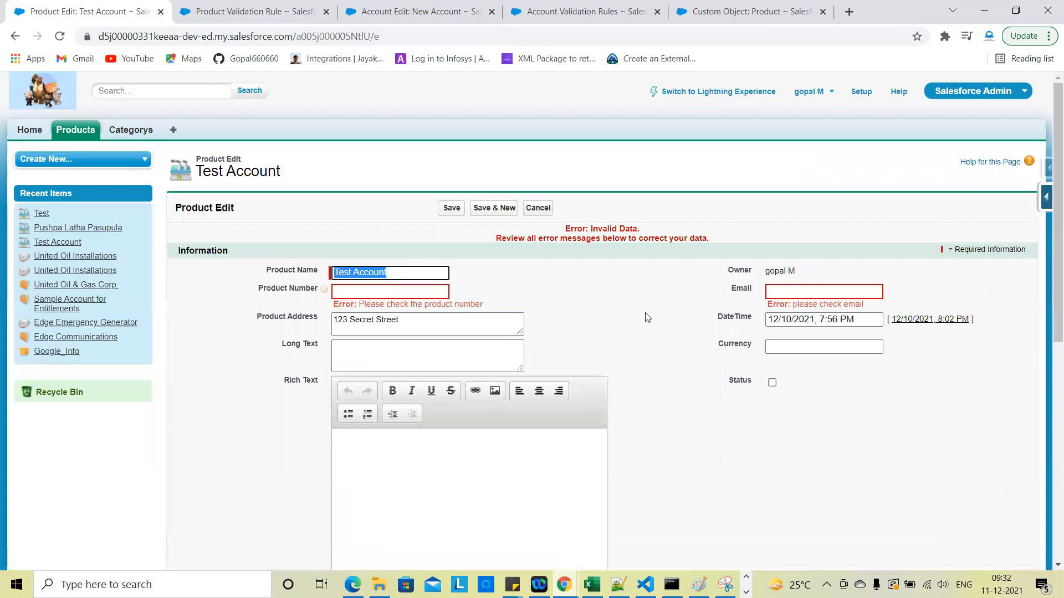
# Examine the field-level error messages under Product Number and Email
pyautogui.scroll(-1, 647, 317)
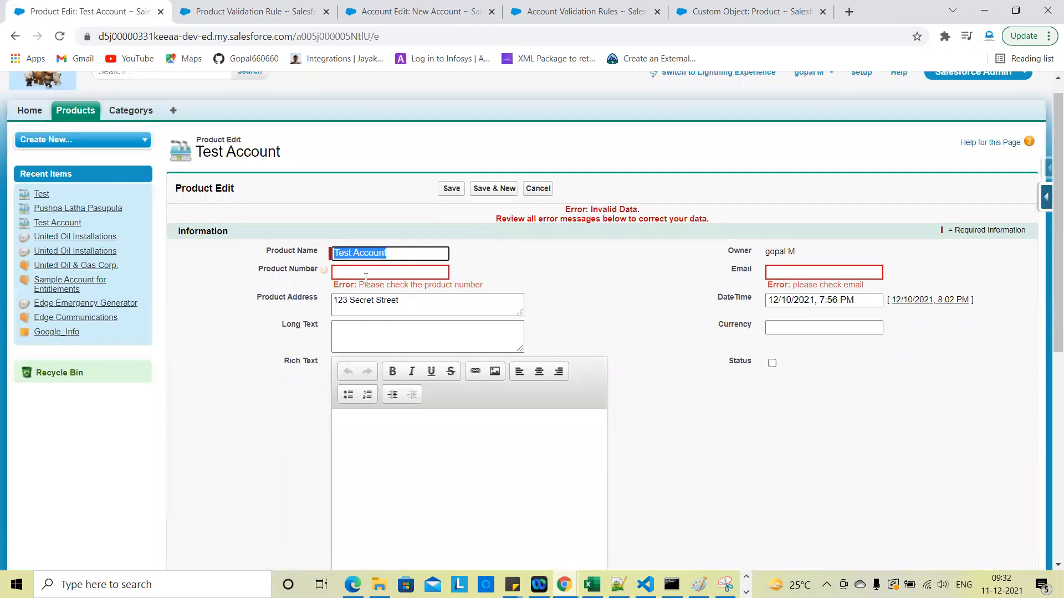
pyautogui.tripleClick(413, 283)
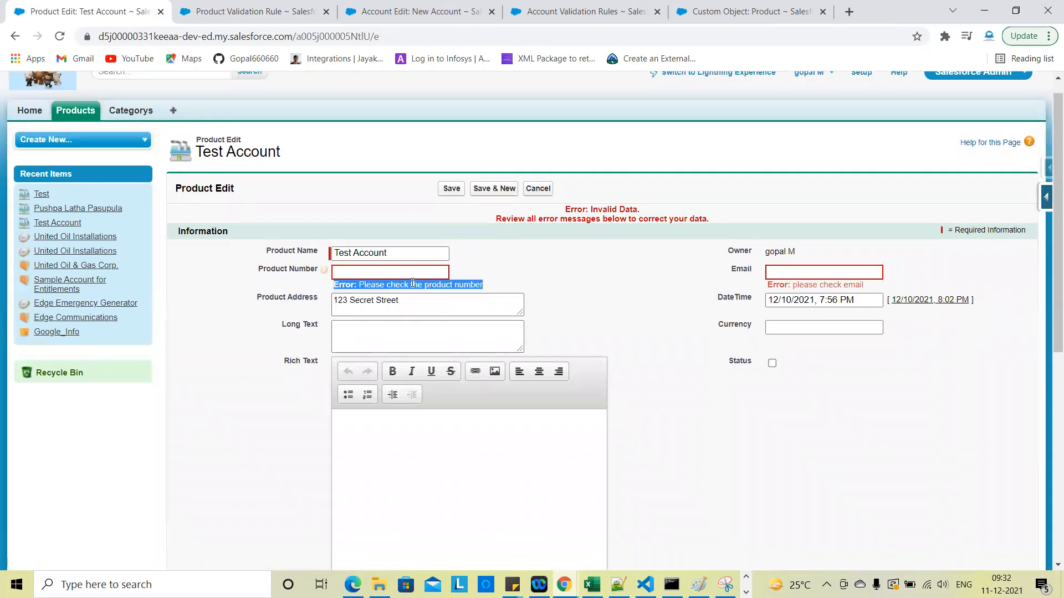
pyautogui.tripleClick(822, 286)
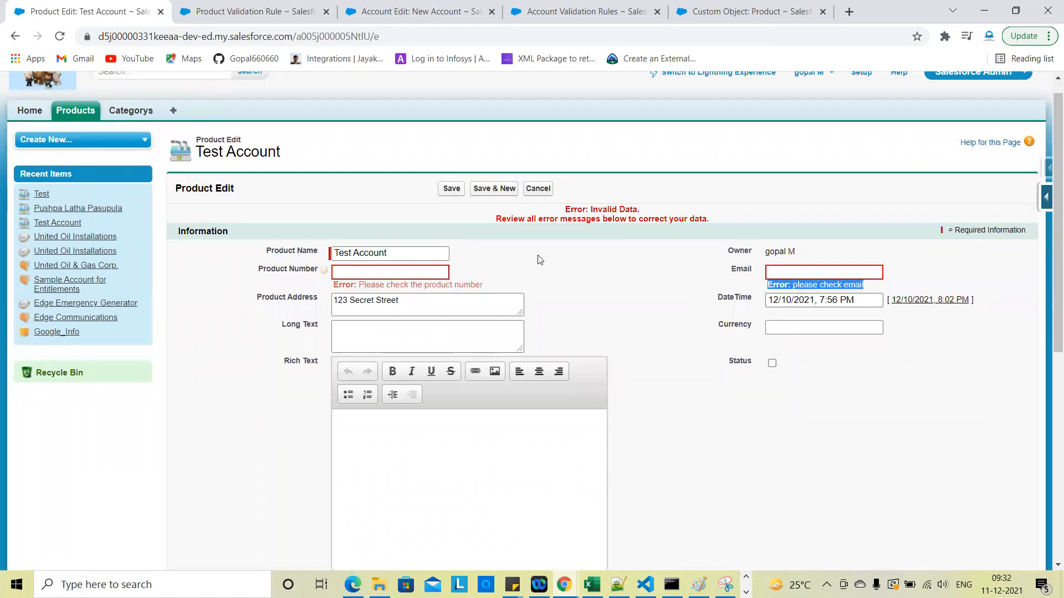
pyautogui.click(650, 271)
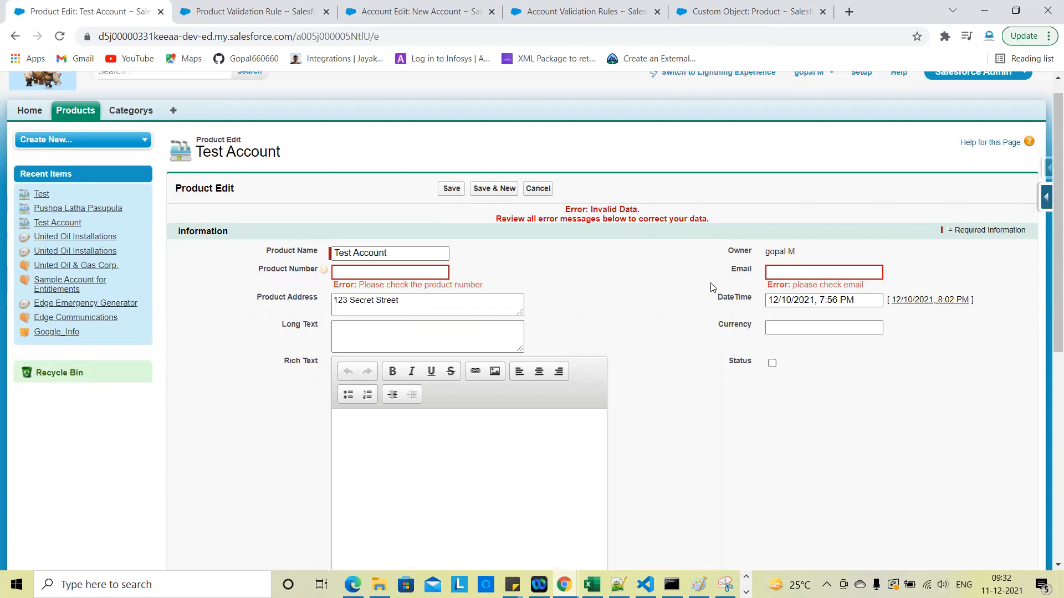
# Clear the Product Name, try to save the record, and examine the required-field error under that field
pyautogui.click(400, 252)
pyautogui.tripleClick(400, 252)
pyautogui.press('BackSpace')
pyautogui.tripleClick(290, 251)
pyautogui.click(310, 228)
pyautogui.click(452, 191)
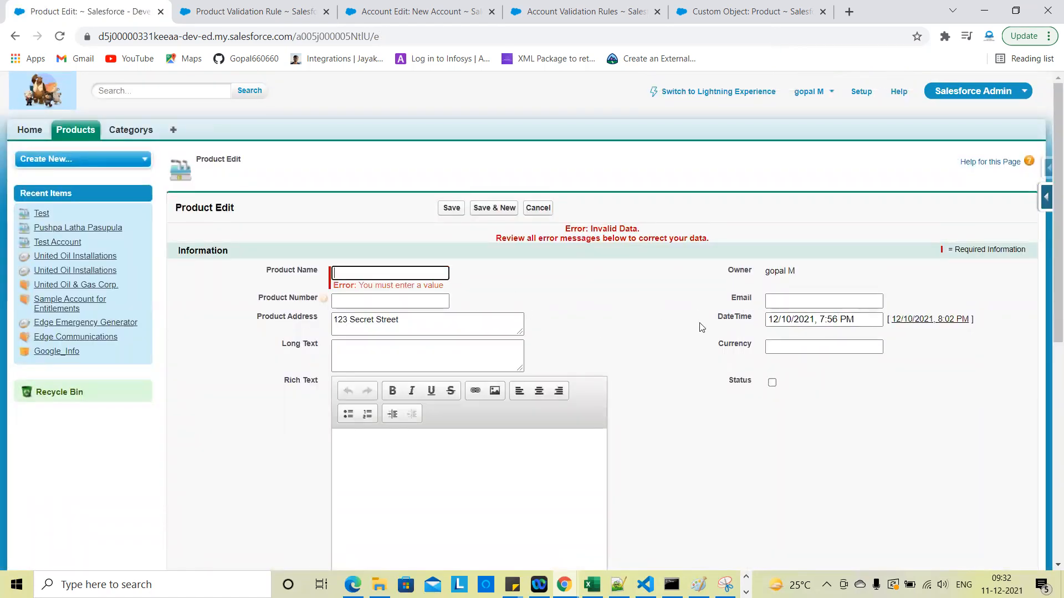
pyautogui.scroll(-1, 607, 293)
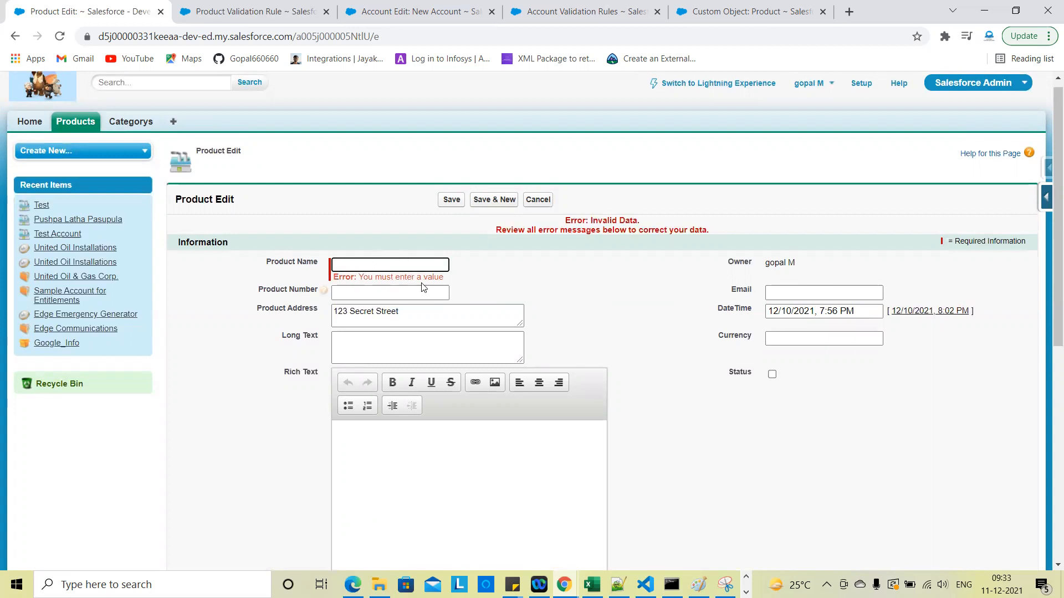
pyautogui.tripleClick(403, 279)
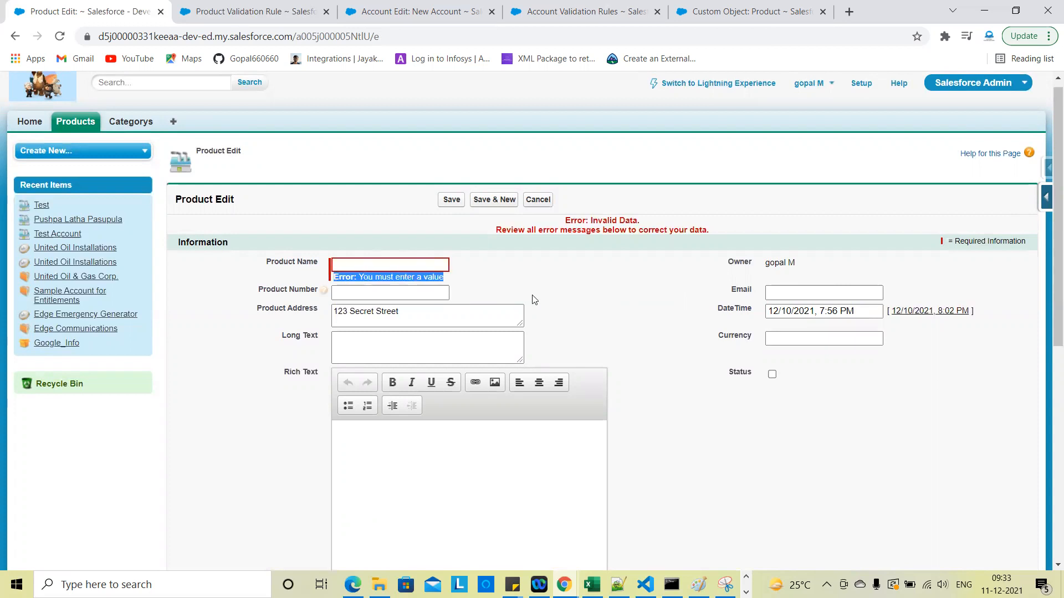
pyautogui.click(534, 300)
# Set the Product Name to Test Account and try to save with Product Number and Email still blank
pyautogui.click(424, 267)
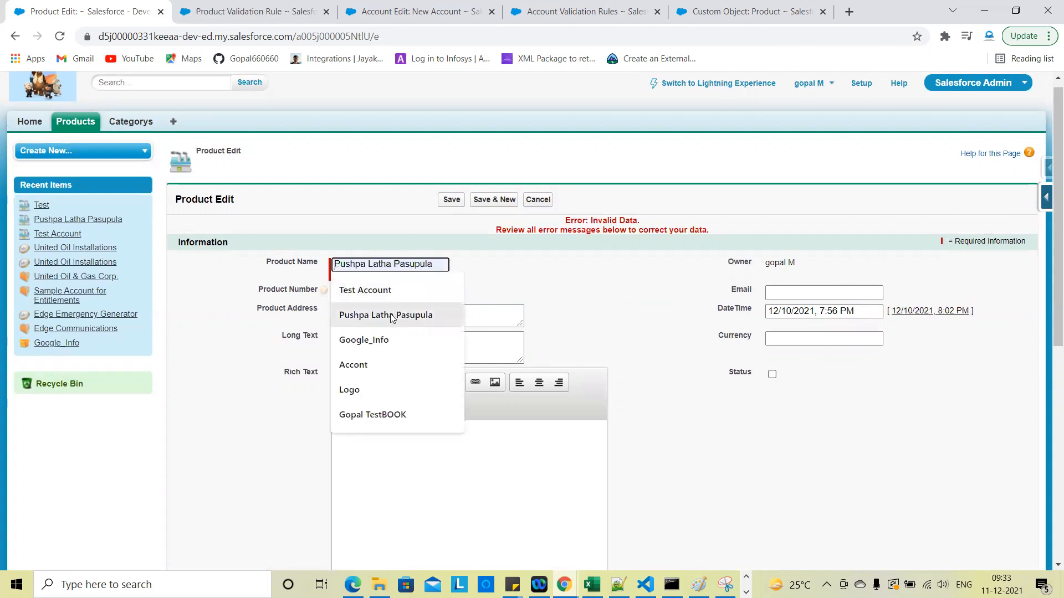
pyautogui.click(431, 285)
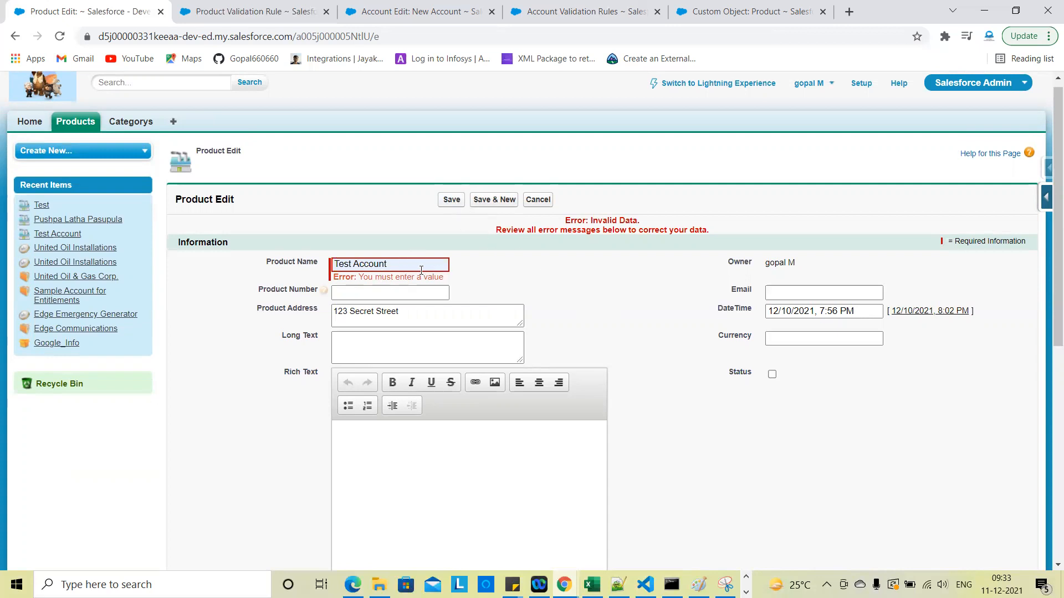
pyautogui.click(451, 201)
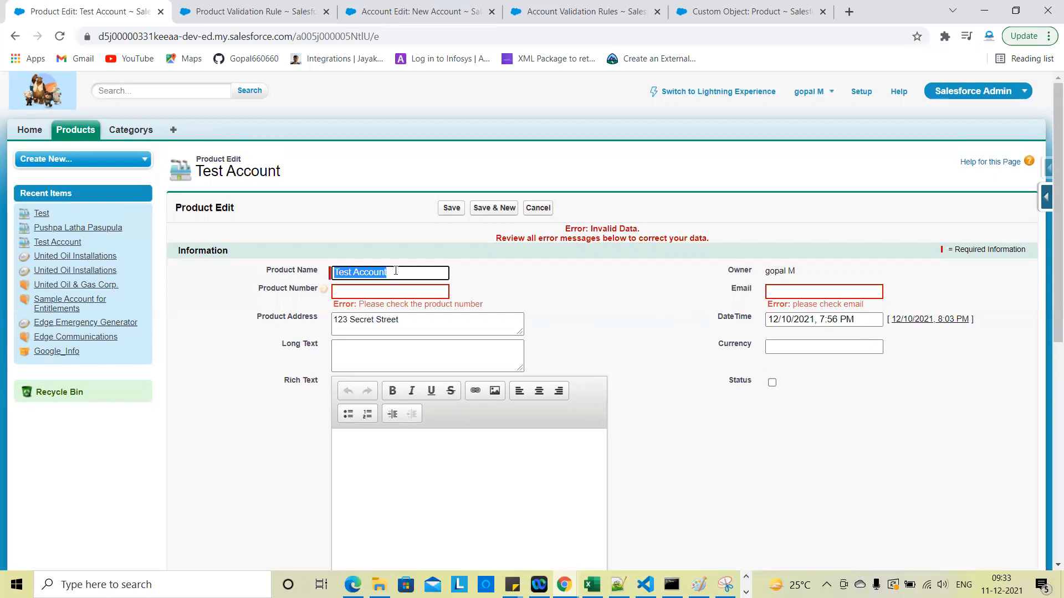
# Try saving once more with an empty Product Name, and retry the save with the name restored to Test Account
pyautogui.press('BackSpace')
pyautogui.click(452, 208)
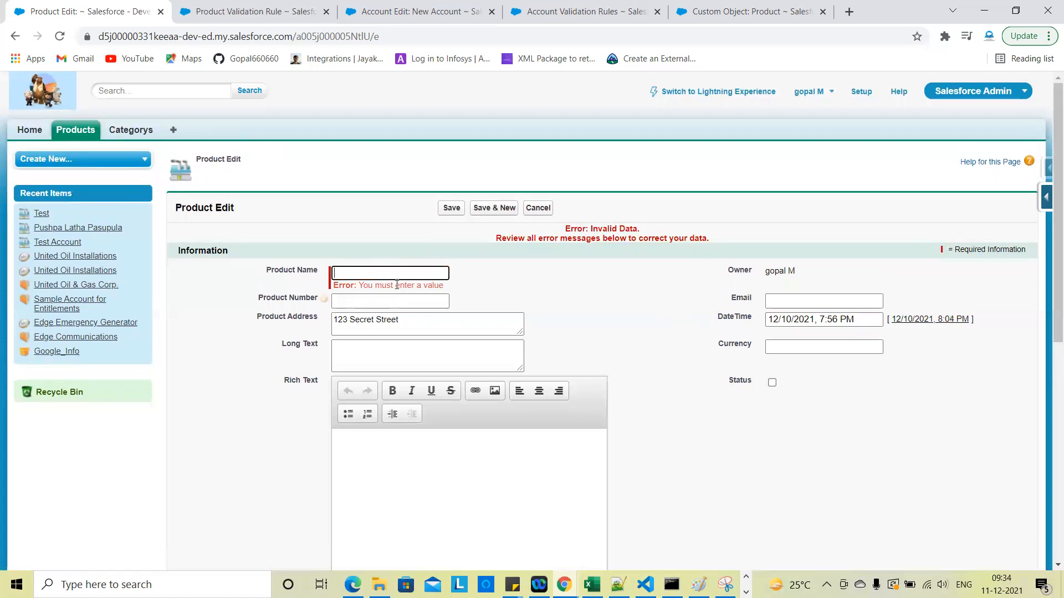
pyautogui.click(375, 278)
pyautogui.click(365, 298)
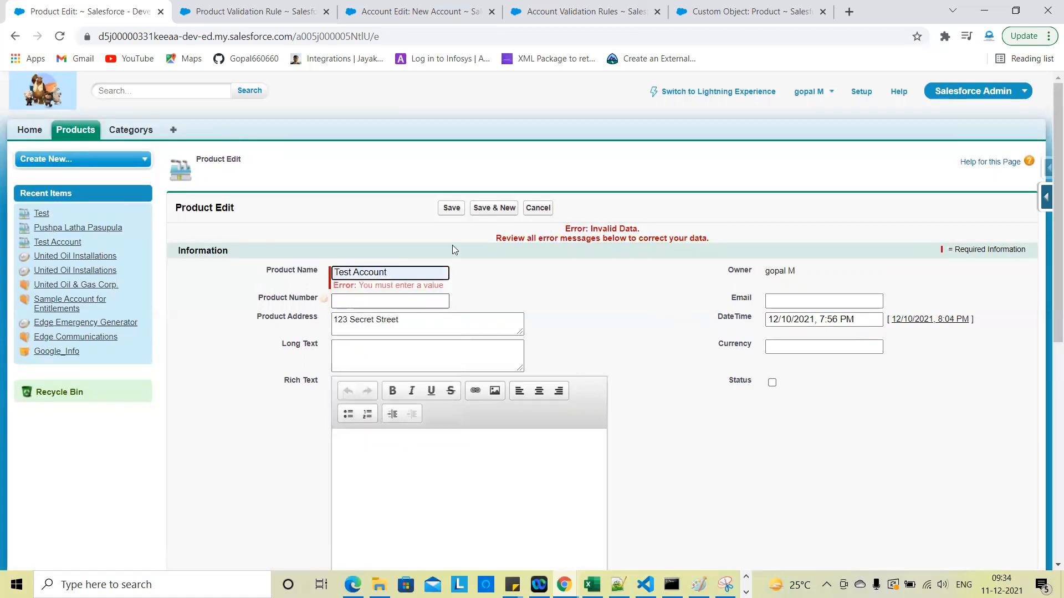
pyautogui.click(452, 208)
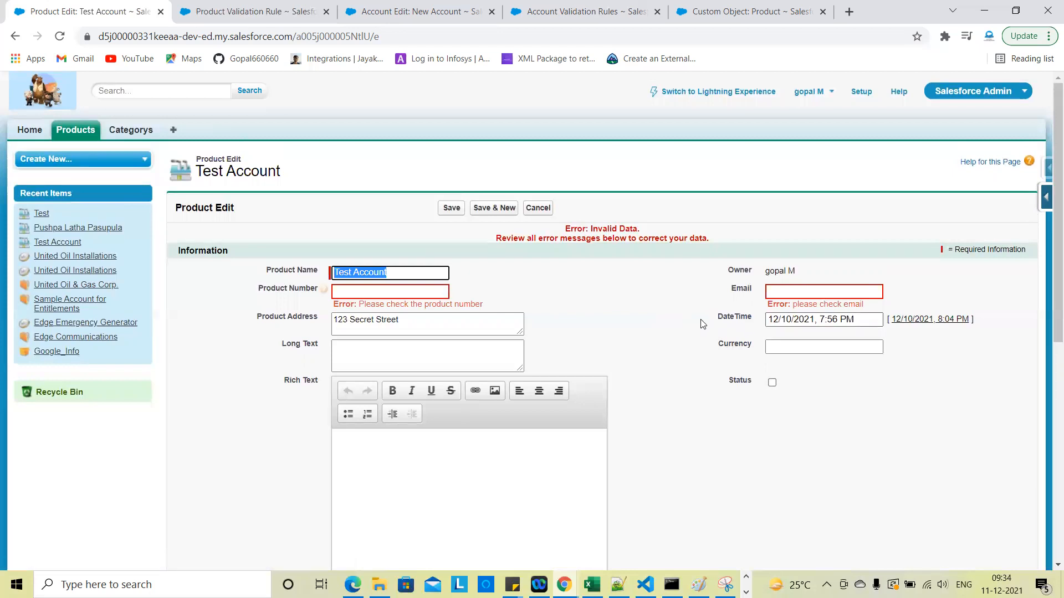
# Set the Product Number to PD522552 and try to save the record with Email left blank
pyautogui.click(436, 290)
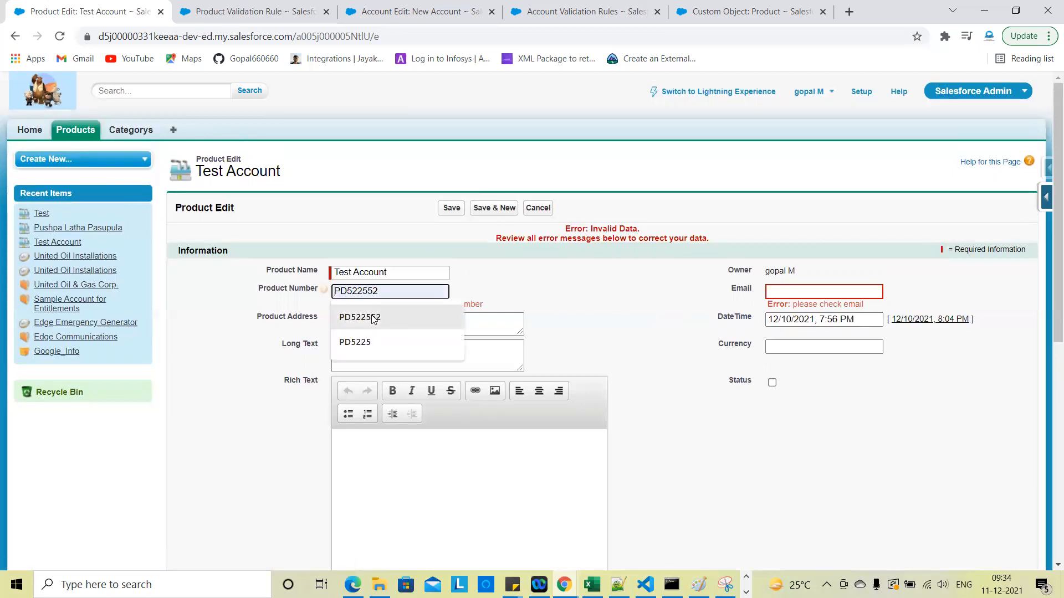
pyautogui.click(363, 317)
pyautogui.click(451, 208)
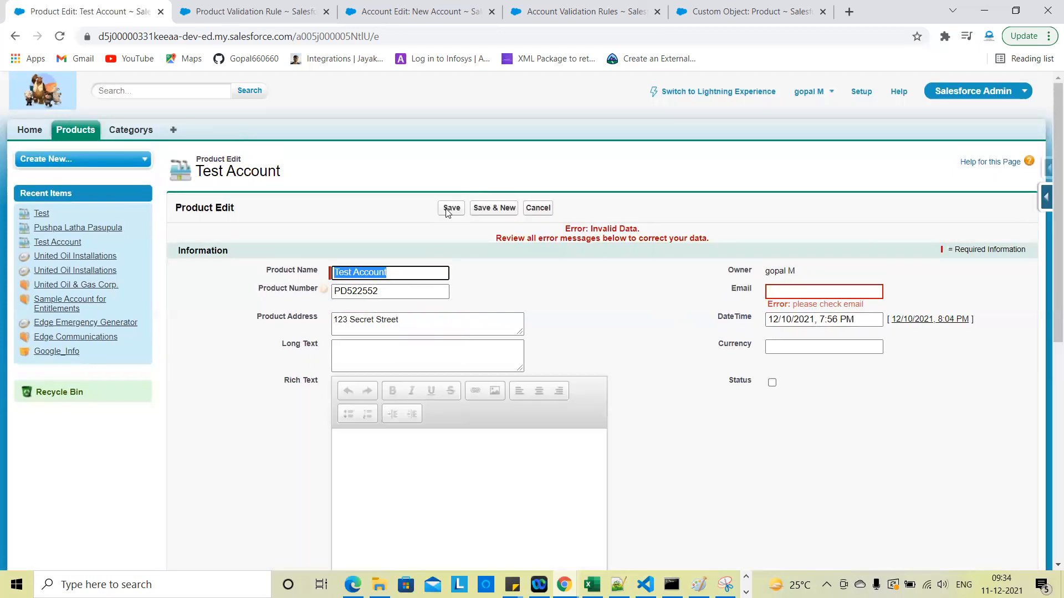
# Fill in the product's Email with the suggested address and save the record
pyautogui.click(796, 294)
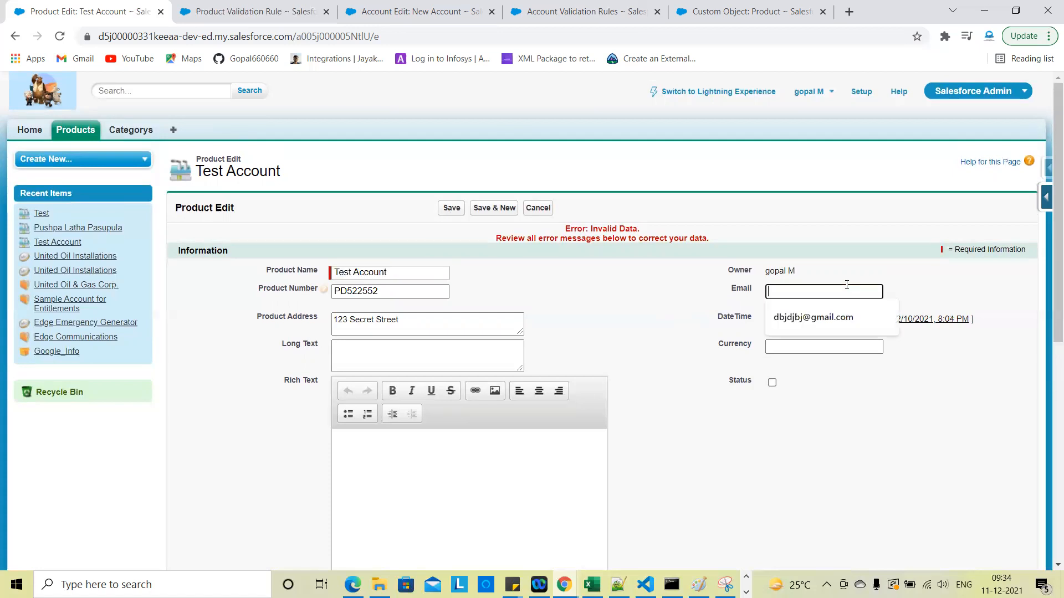
pyautogui.click(813, 317)
pyautogui.click(452, 208)
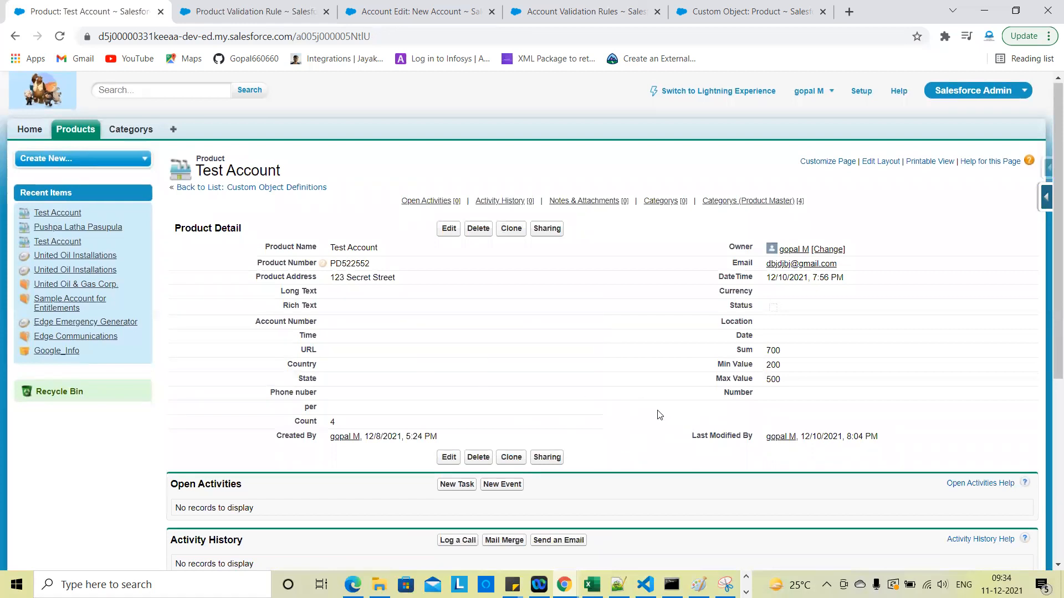
# Examine the active validation rules limit on the Product object definition, and the required Account Name field on the new account form
pyautogui.click(244, 11)
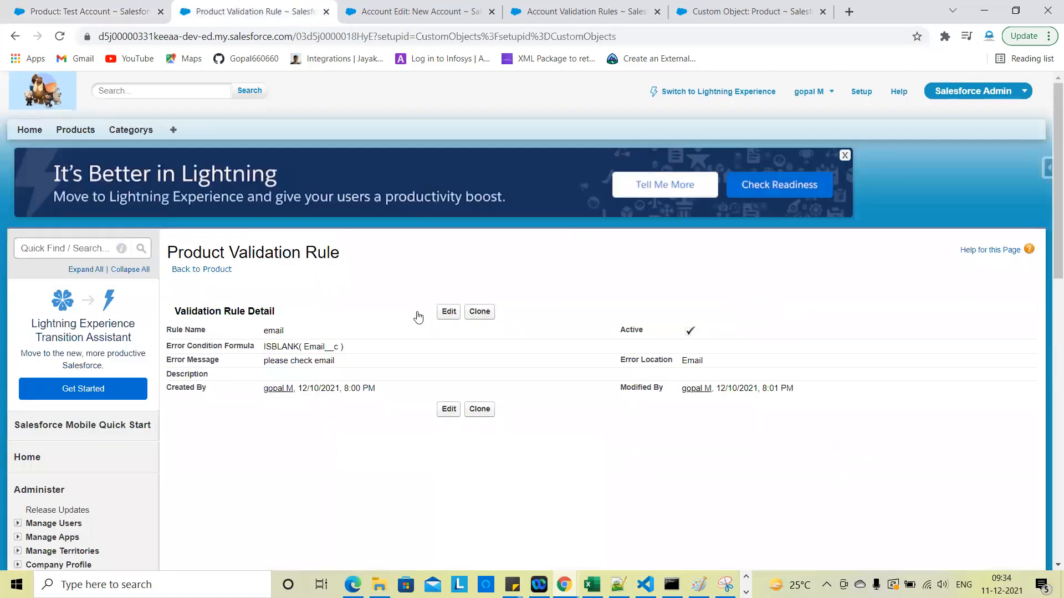
pyautogui.click(195, 272)
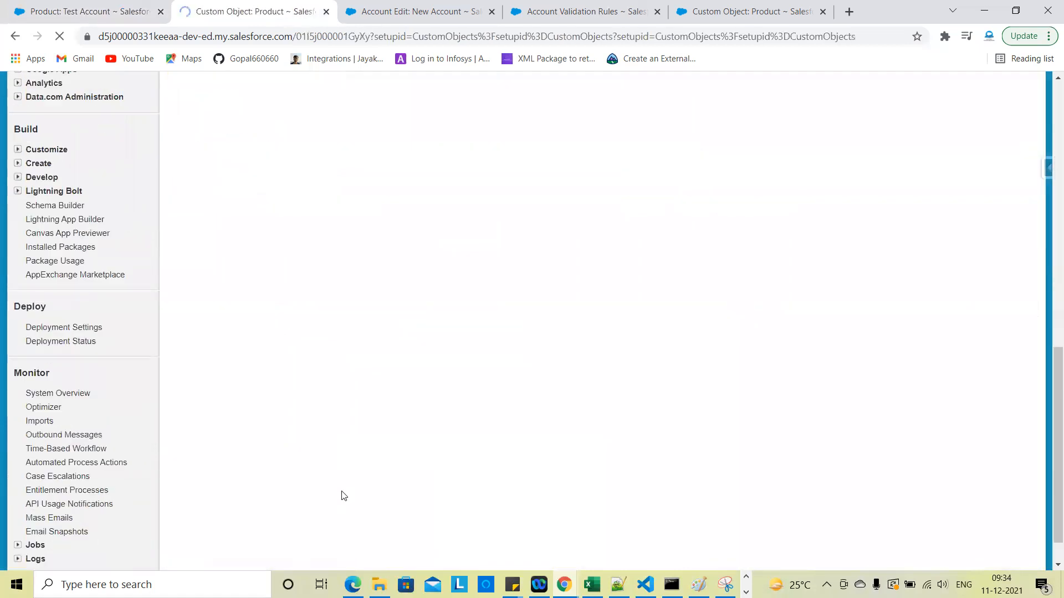
pyautogui.scroll(-7, 727, 375)
pyautogui.scroll(-20, 727, 375)
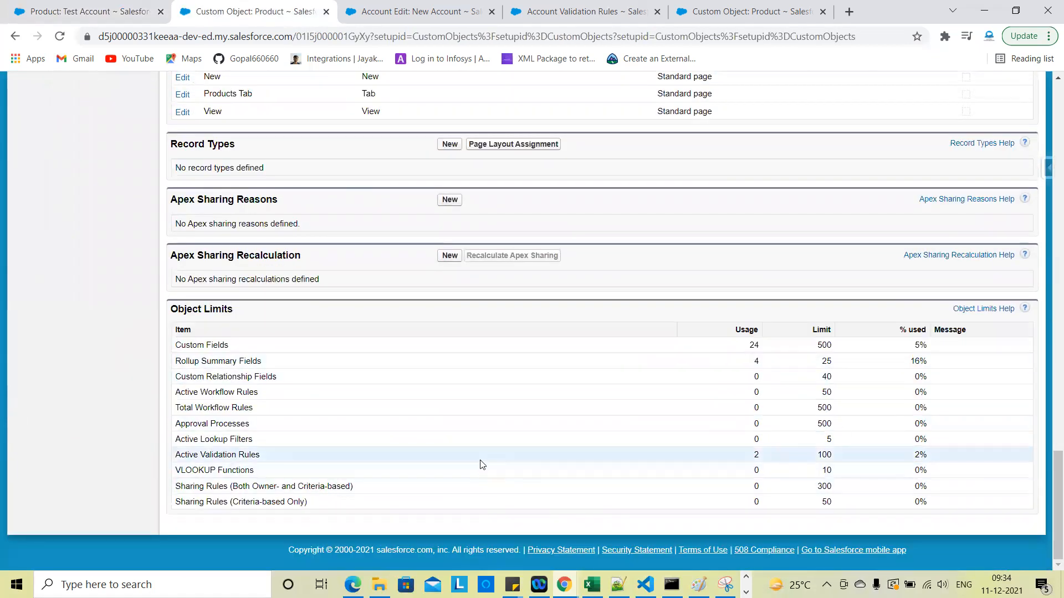
pyautogui.doubleClick(824, 455)
pyautogui.click(824, 455)
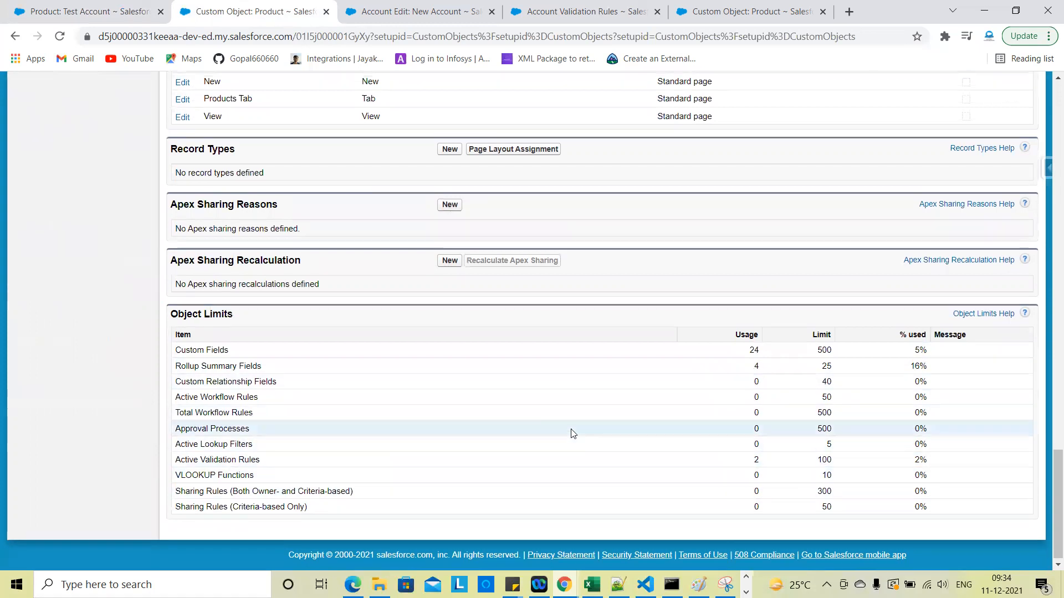
pyautogui.scroll(20, 570, 431)
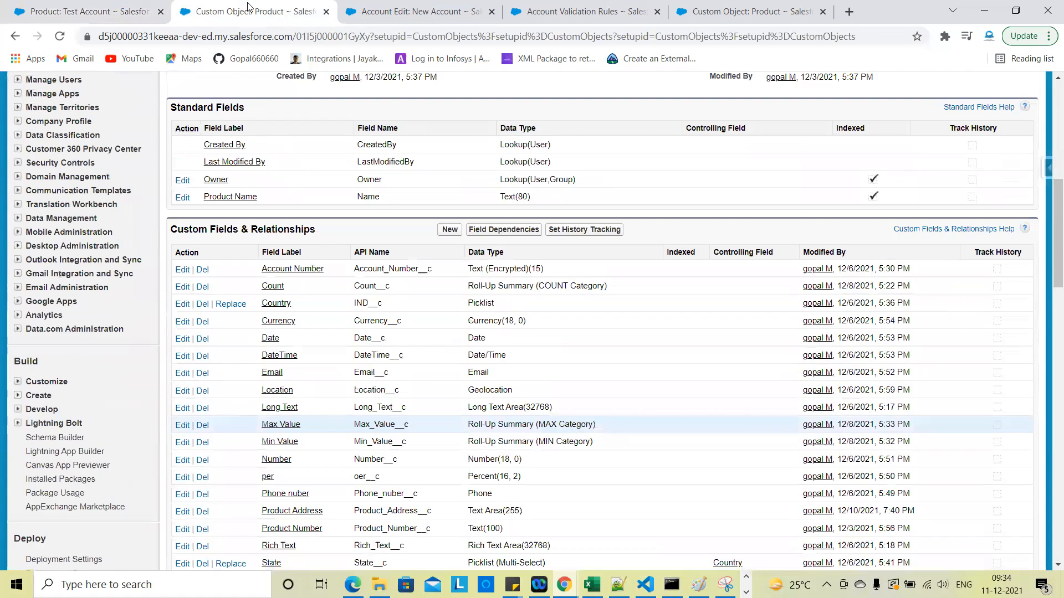
pyautogui.click(432, 7)
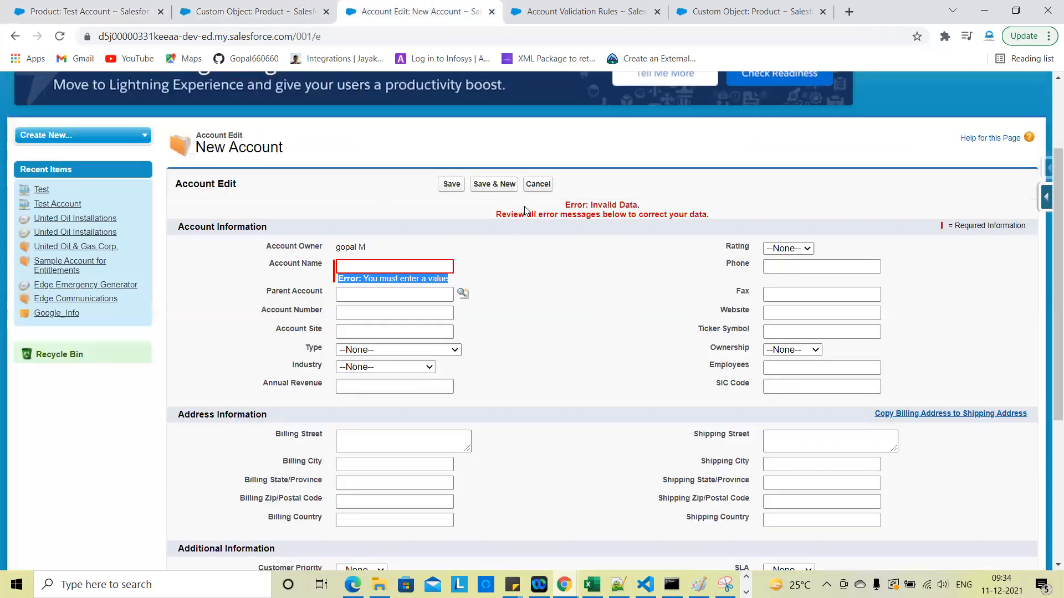
pyautogui.click(399, 271)
# Reopen the Test Account product for editing and clear its Product Number and Email
pyautogui.click(99, 7)
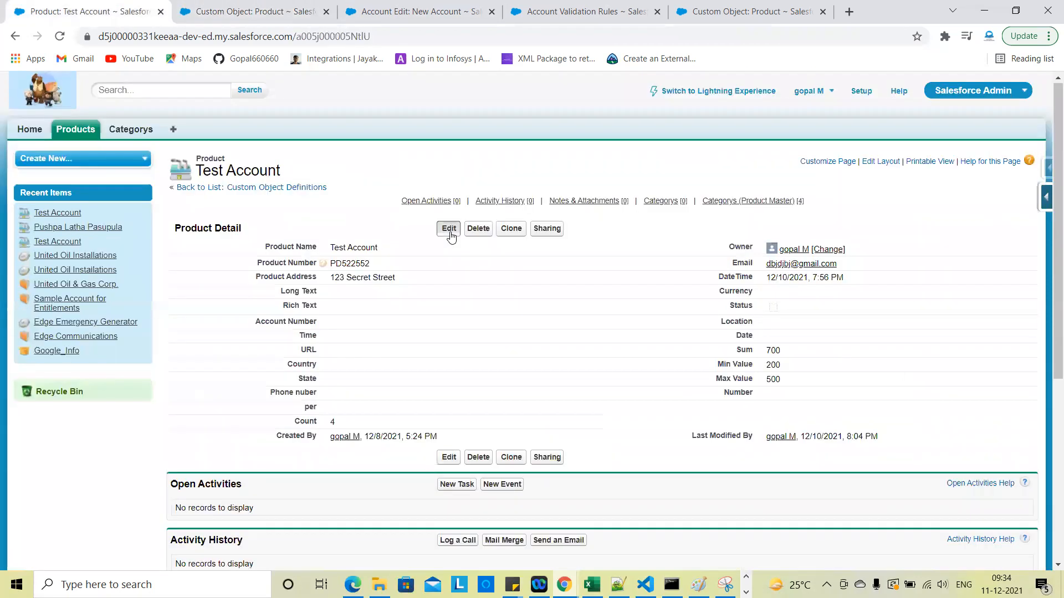
pyautogui.click(449, 229)
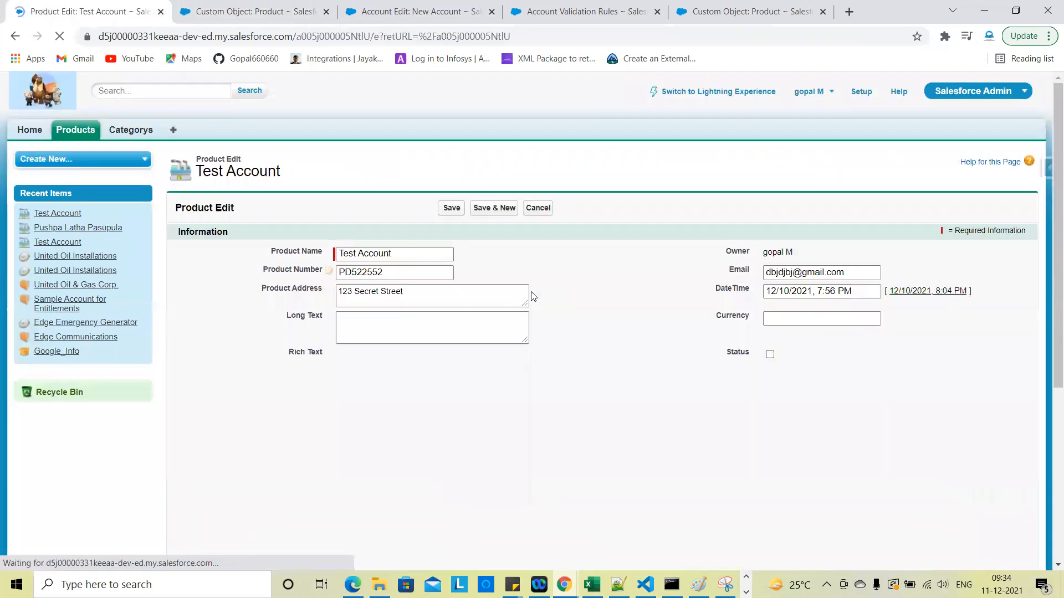
pyautogui.doubleClick(397, 272)
pyautogui.press('BackSpace')
pyautogui.tripleClick(850, 273)
pyautogui.press('BackSpace')
pyautogui.click(635, 267)
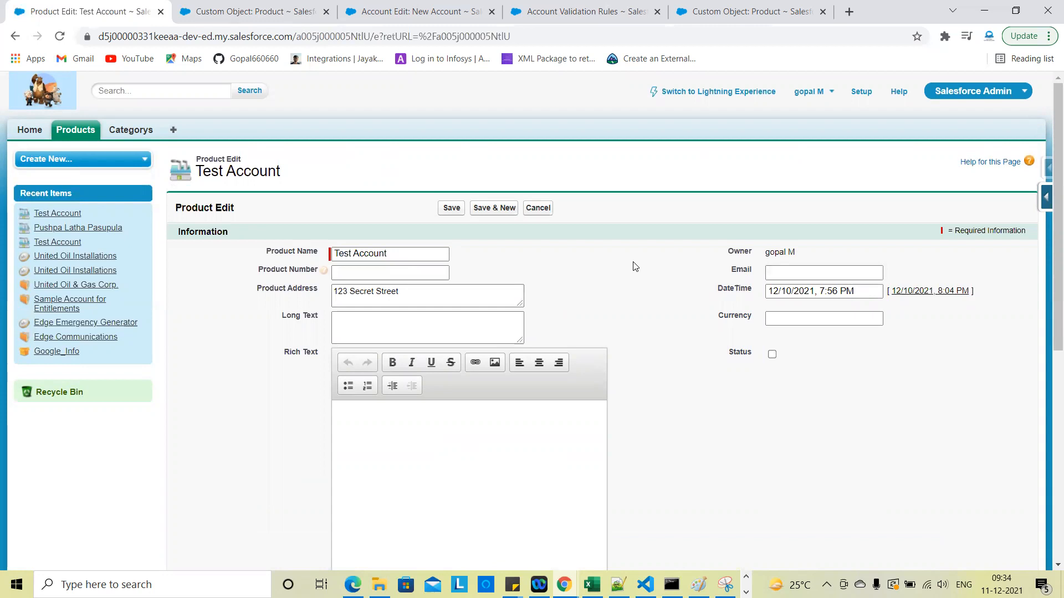
# Open the Product object's email validation rule for editing, and try to save the product with Product Number and Email blank
pyautogui.click(220, 7)
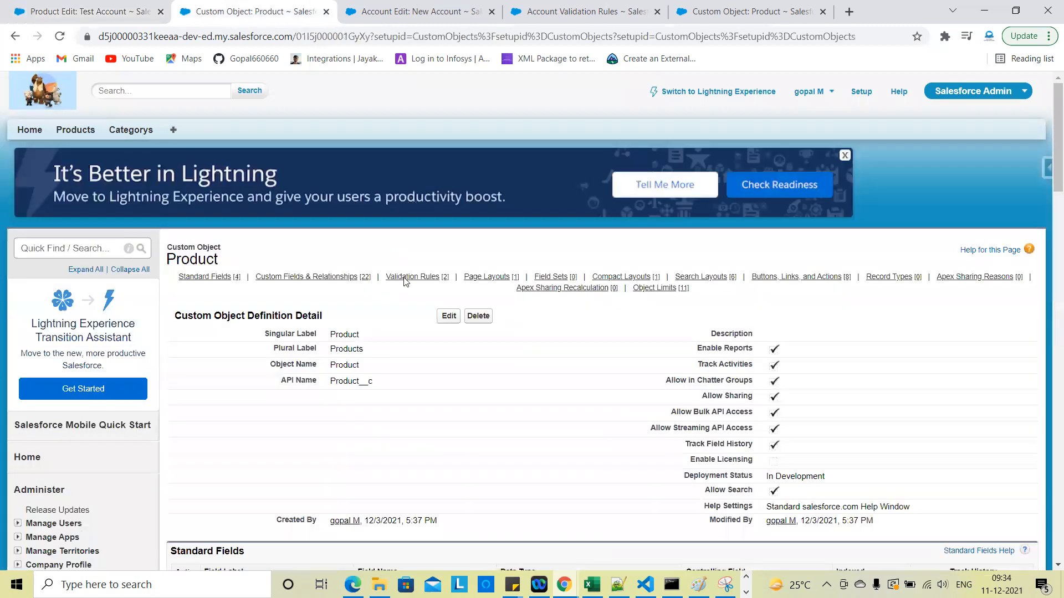
pyautogui.scroll(-7, 408, 363)
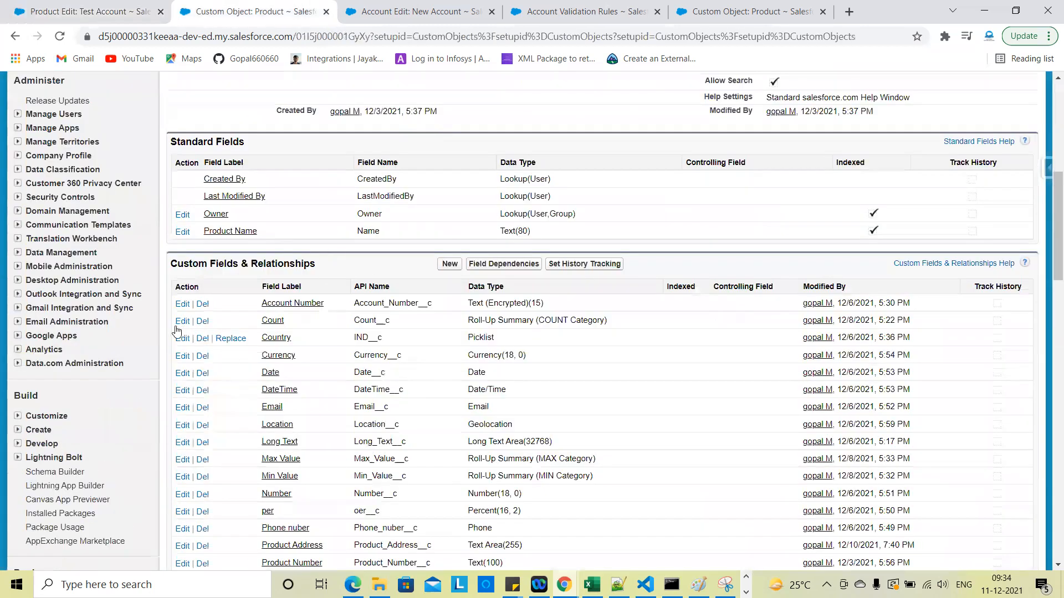
pyautogui.scroll(-8, 177, 330)
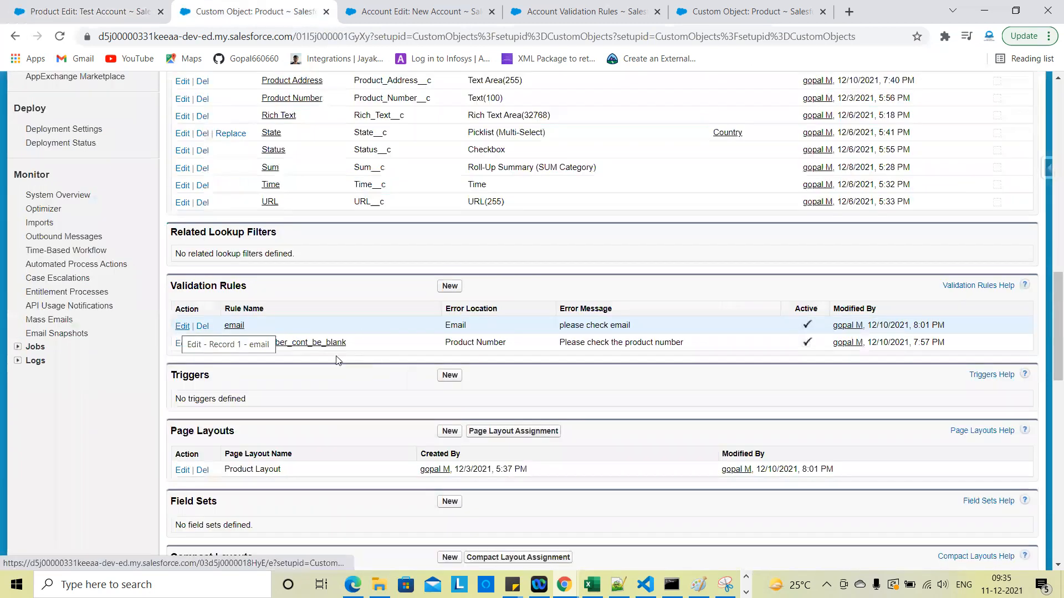
pyautogui.click(182, 326)
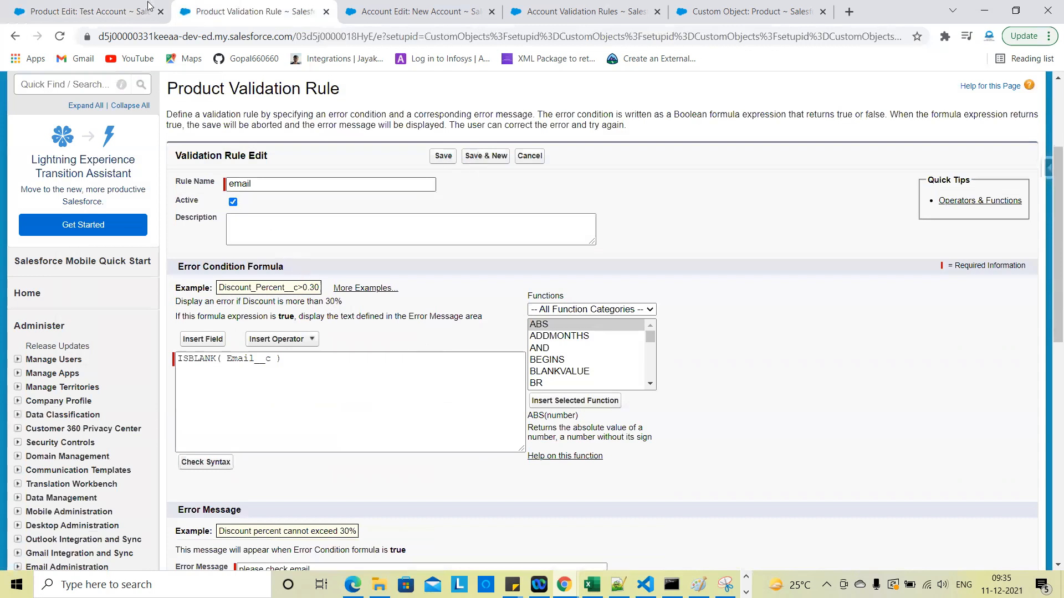
pyautogui.click(446, 206)
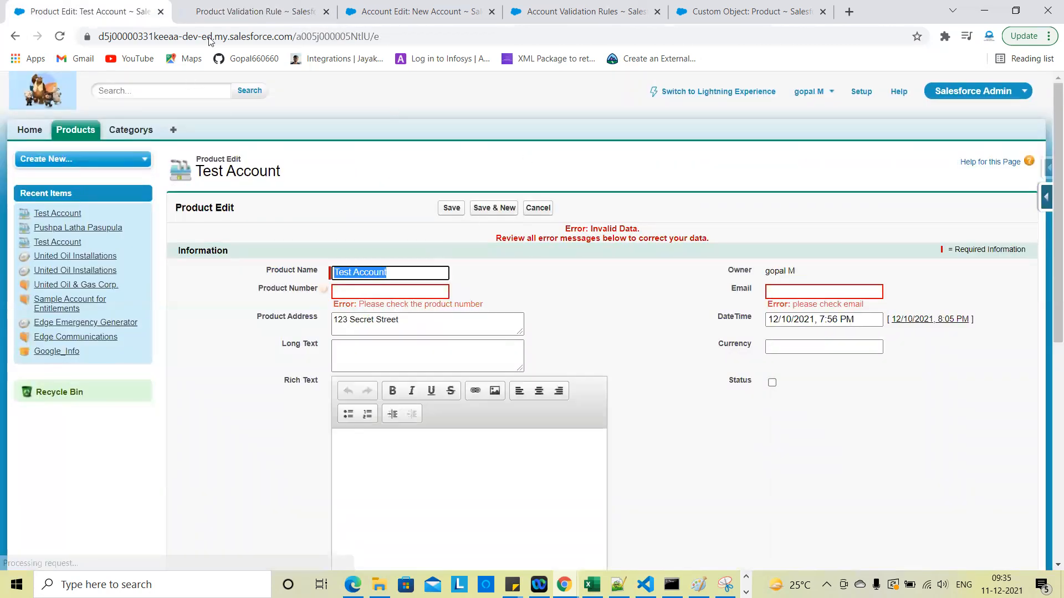
# Deactivate the email validation rule and retry saving the product with both fields still blank
pyautogui.click(228, 8)
pyautogui.click(86, 6)
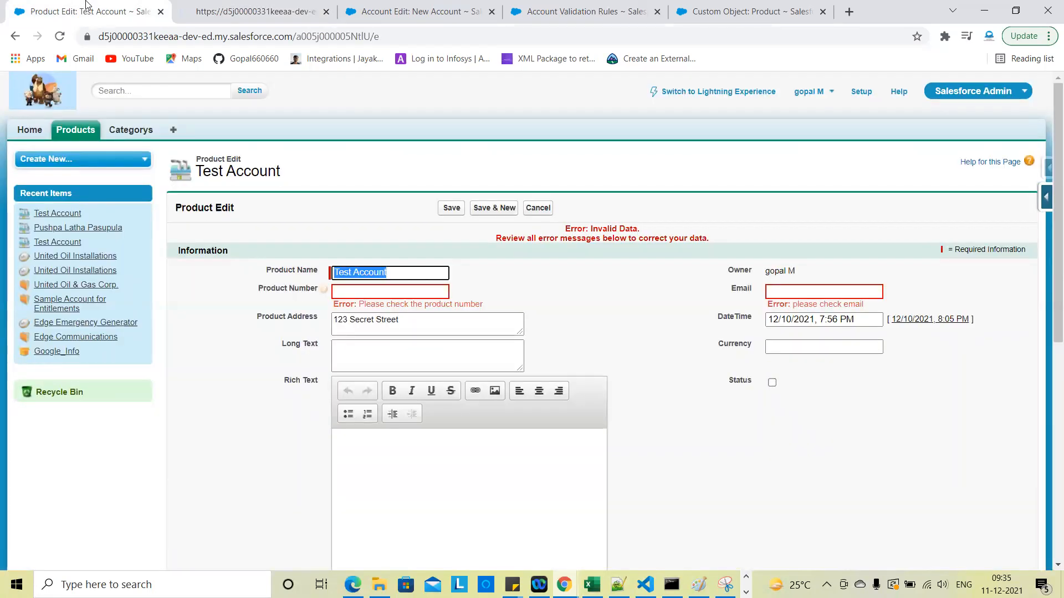
pyautogui.click(258, 7)
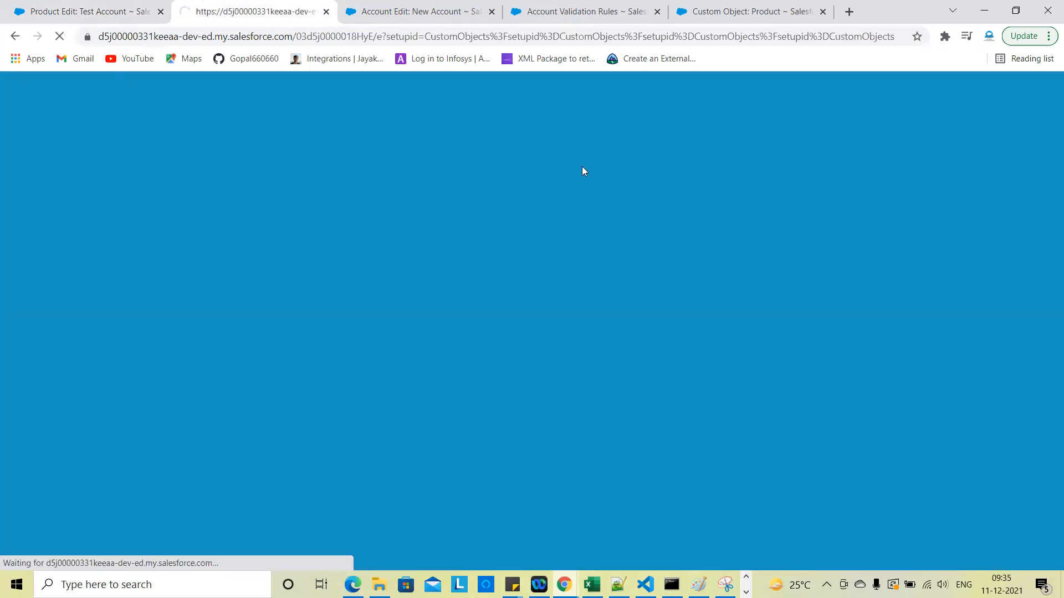
pyautogui.click(587, 145)
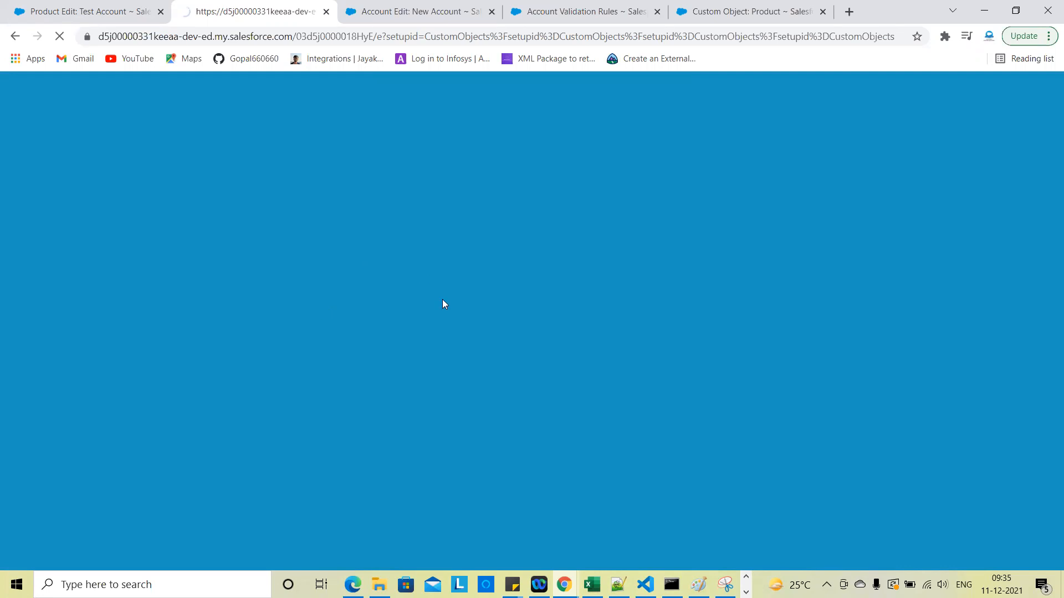
pyautogui.scroll(-7, 408, 356)
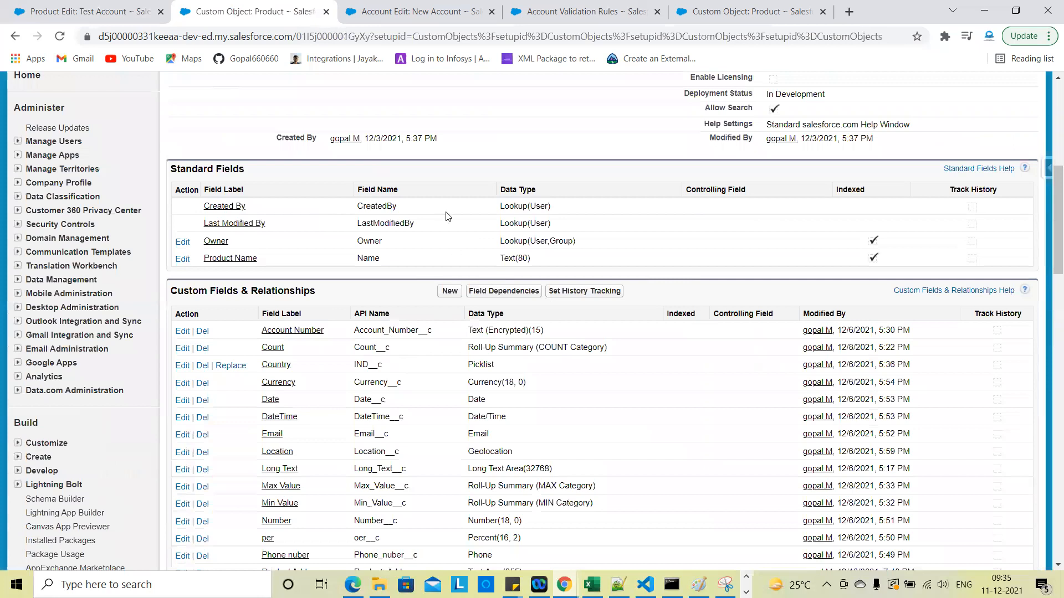
pyautogui.hotkey('ctrl', 'shift', 'Tab')
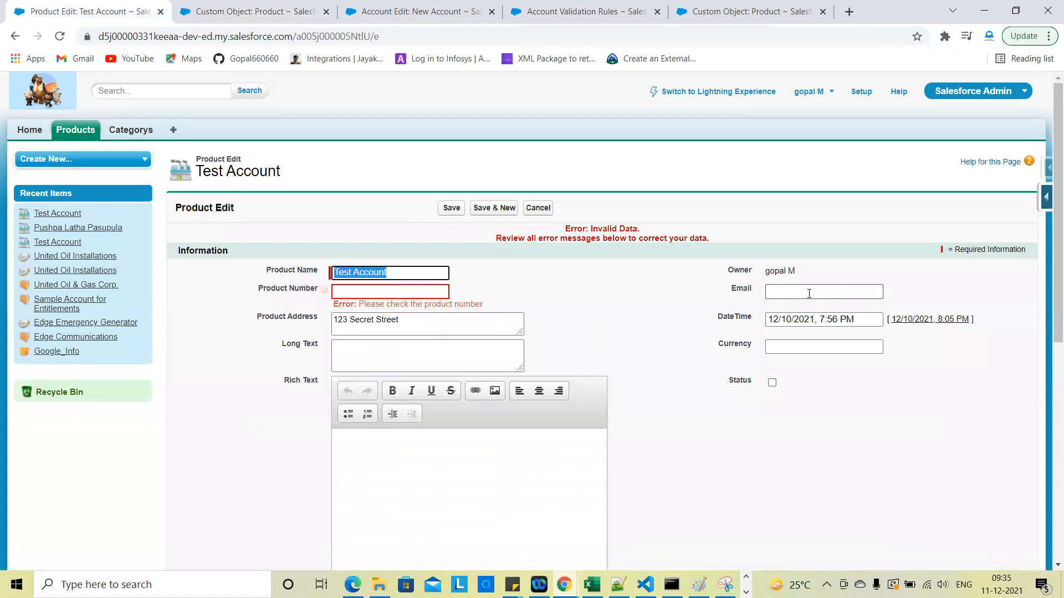
# Edit the Product_Number_cont_be_blank rule and add an empty ISBLANK() call below ISBLANK(Product_Number__c) in the formula
pyautogui.click(214, 8)
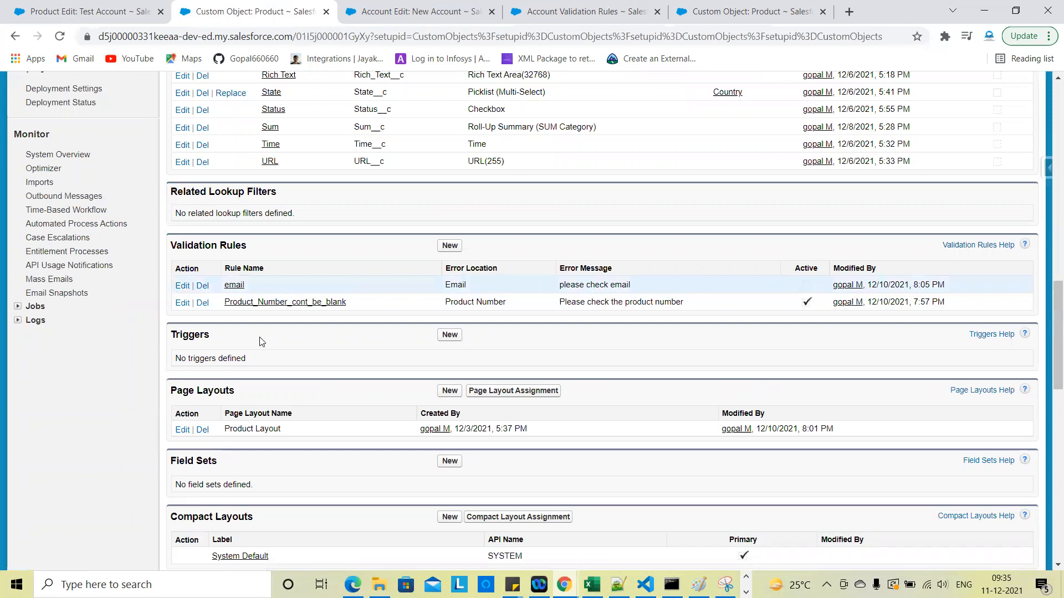
pyautogui.click(182, 304)
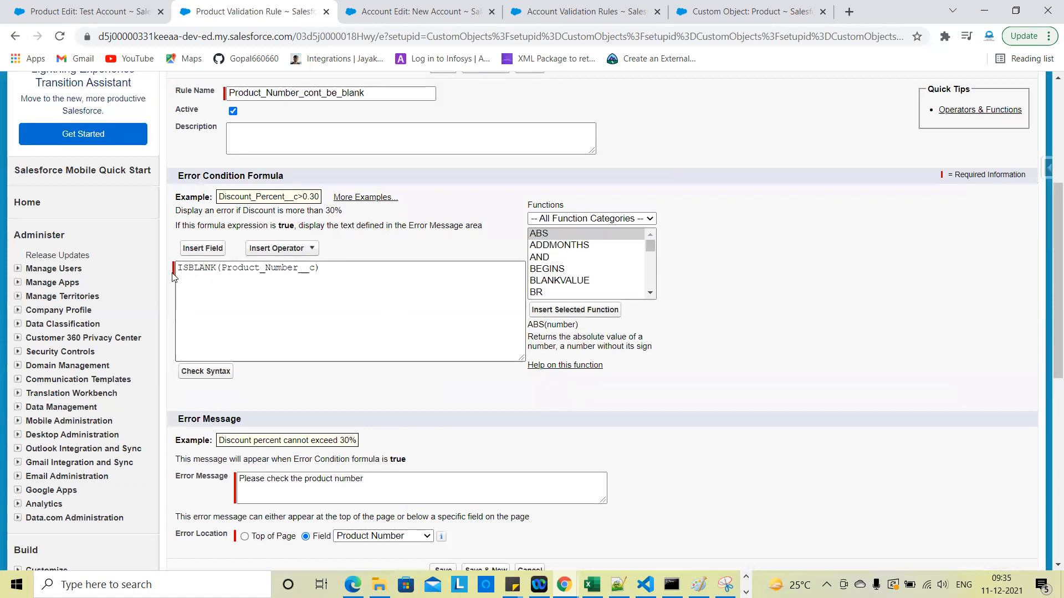
pyautogui.click(352, 274)
pyautogui.press('Return')
pyautogui.press('Return')
pyautogui.press('Return')
pyautogui.write('ISBLANK(Product_Number__c)')
pyautogui.doubleClick(271, 299)
pyautogui.press('Delete')
# Insert the Product Email field, Email__c, into the second ISBLANK call and remove an extra blank line above it
pyautogui.click(199, 249)
pyautogui.scroll(-3, 390, 344)
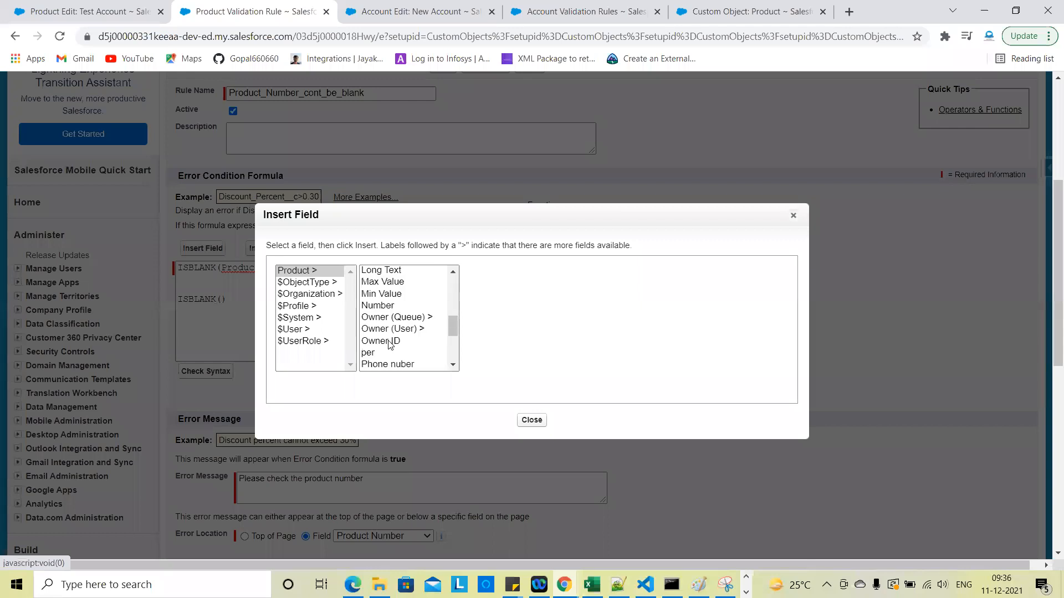
pyautogui.scroll(3, 390, 343)
pyautogui.scroll(-1, 390, 343)
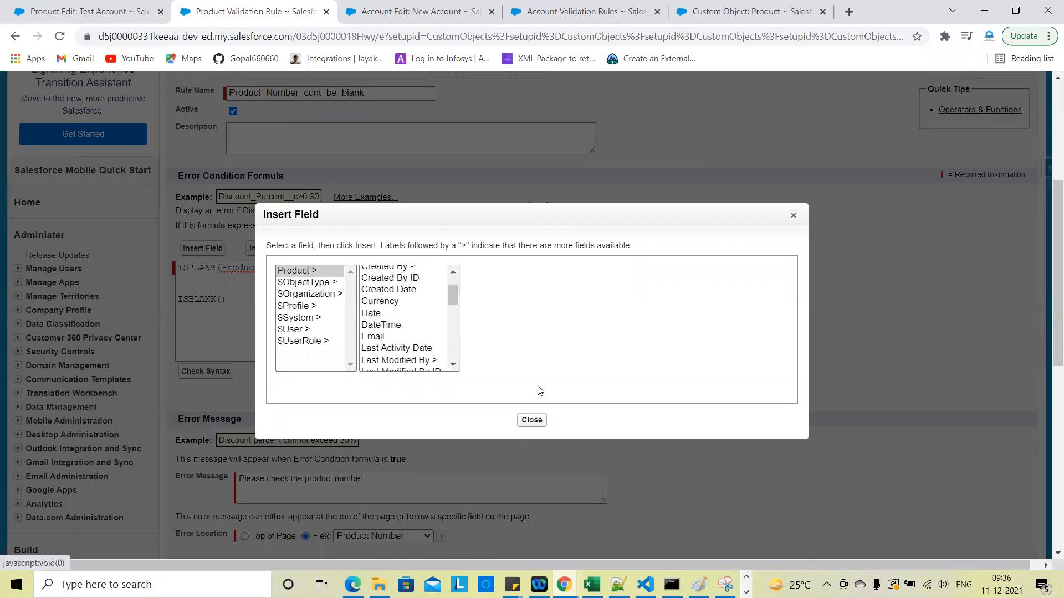
pyautogui.click(388, 337)
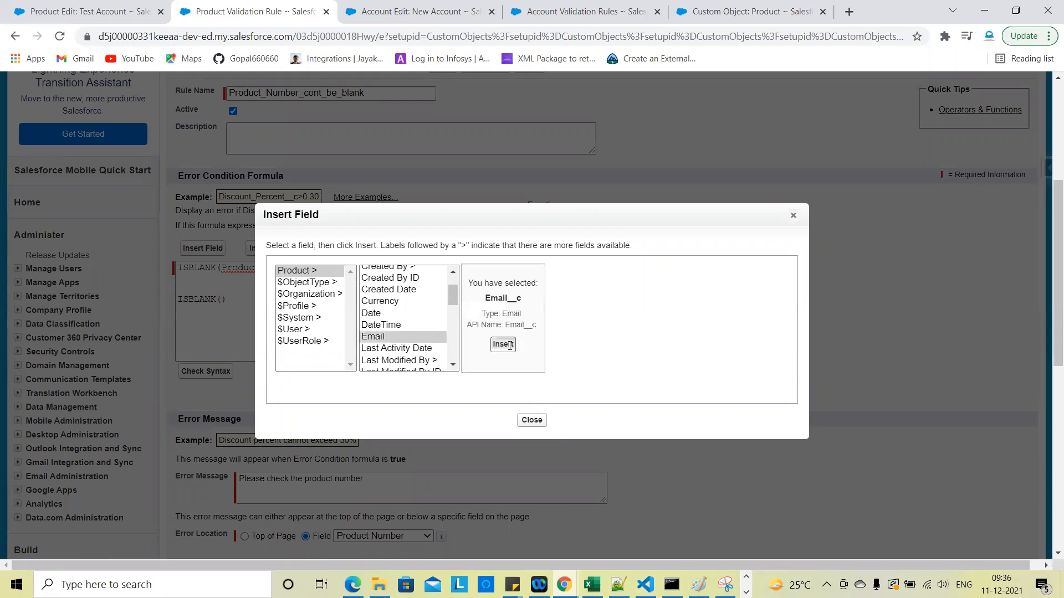
pyautogui.click(183, 287)
pyautogui.press('BackSpace')
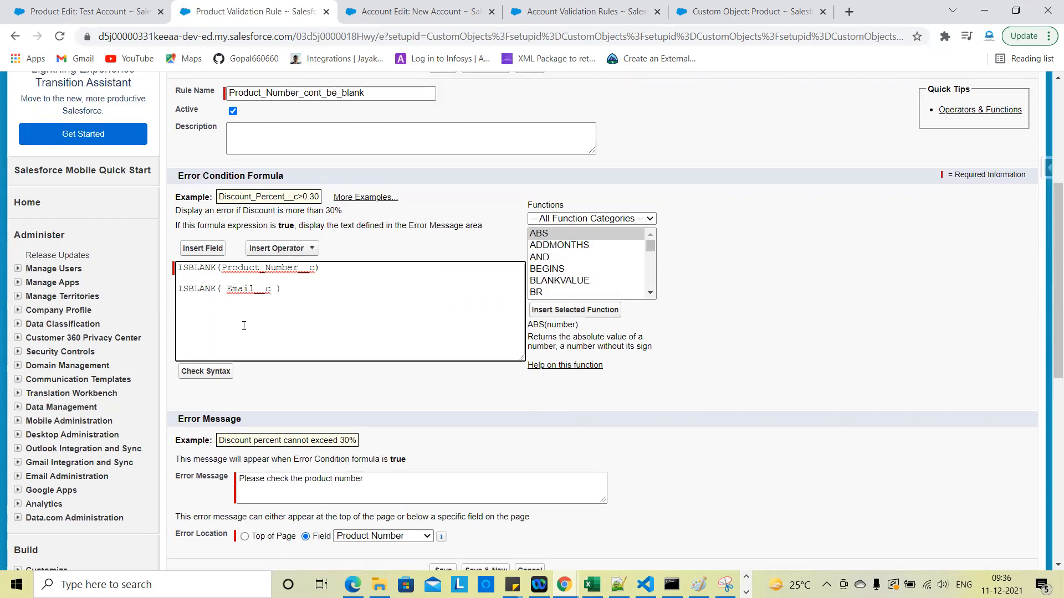
# Remove the space before Email__c in the second ISBLANK condition and check the formula's syntax
pyautogui.doubleClick(260, 269)
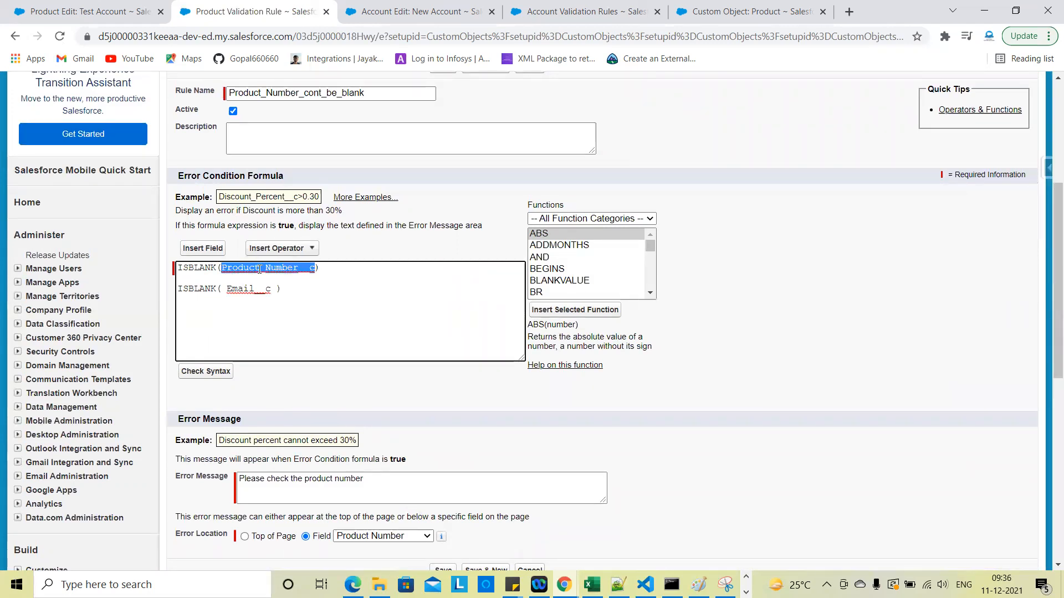
pyautogui.click(227, 292)
pyautogui.press('BackSpace')
pyautogui.click(323, 325)
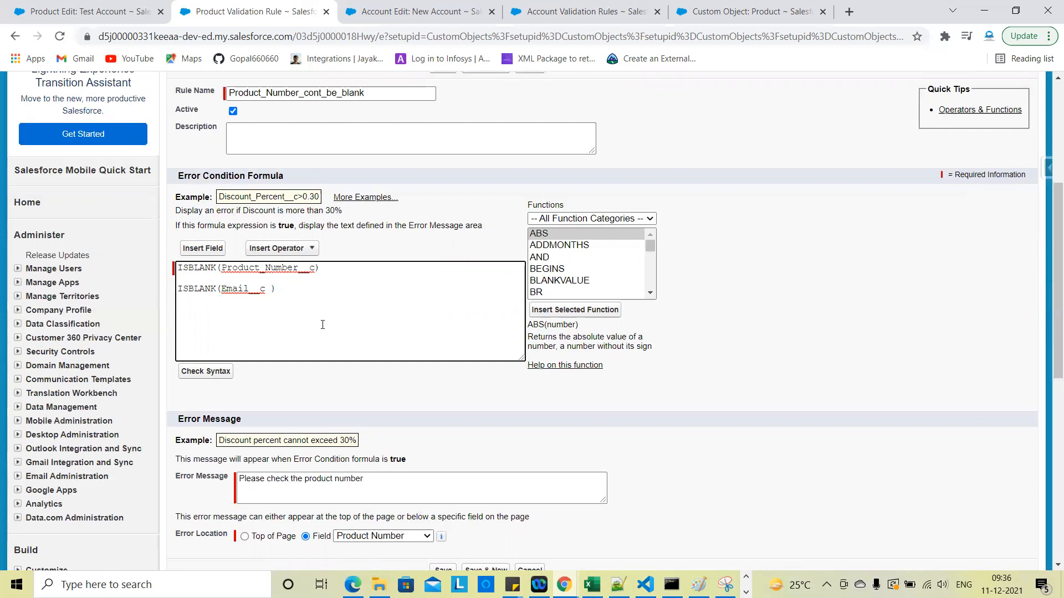
pyautogui.click(211, 371)
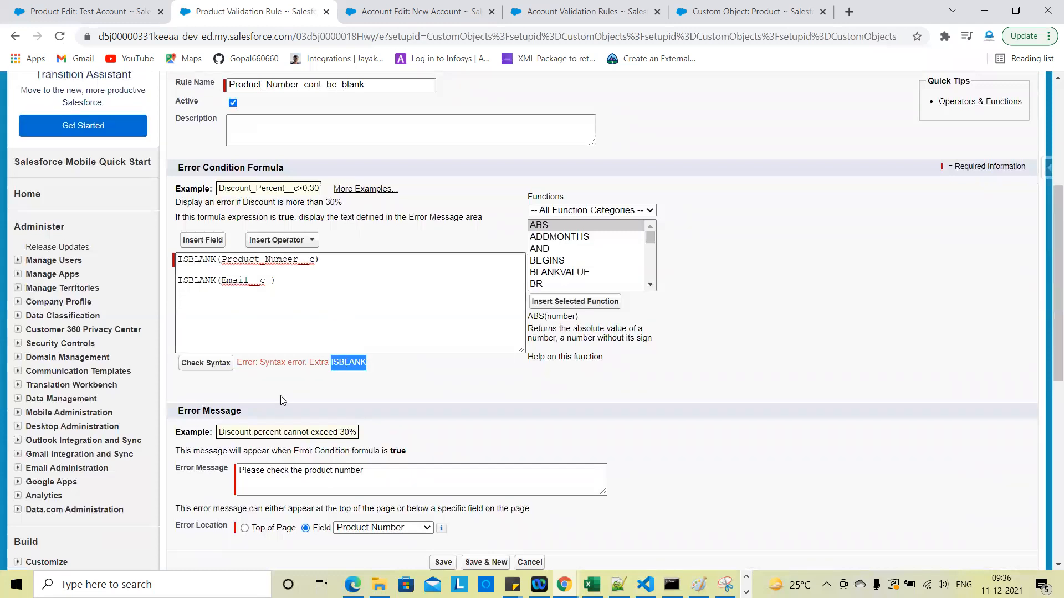
pyautogui.click(390, 323)
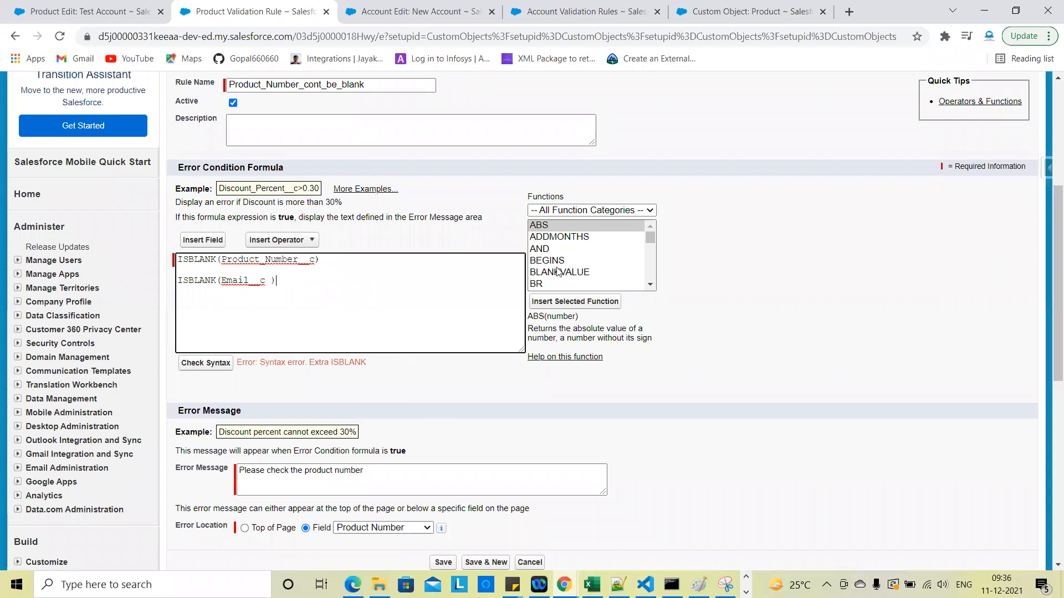
pyautogui.scroll(-10, 558, 271)
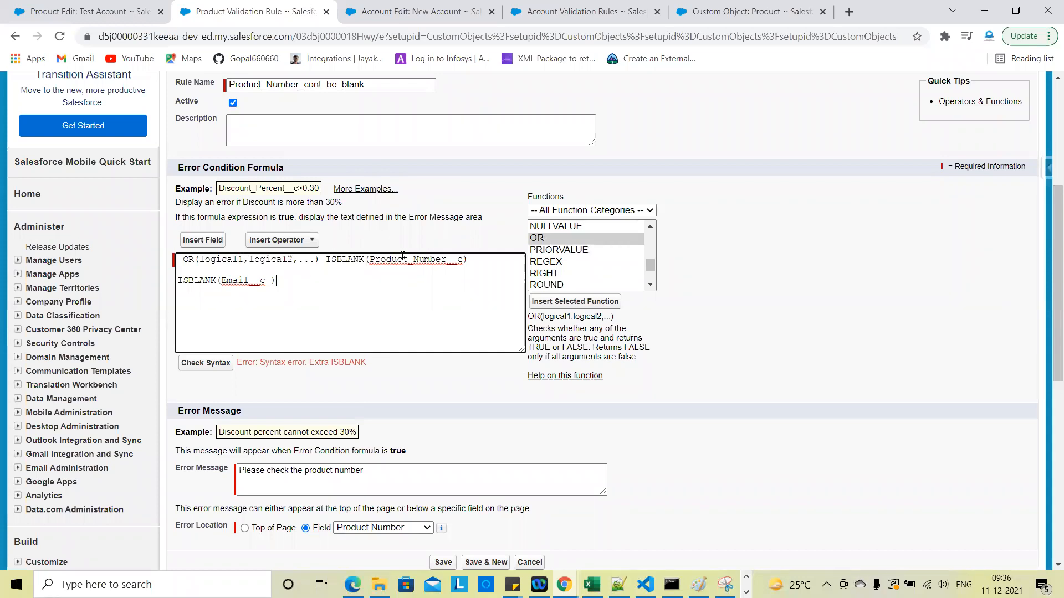
pyautogui.doubleClick(369, 260)
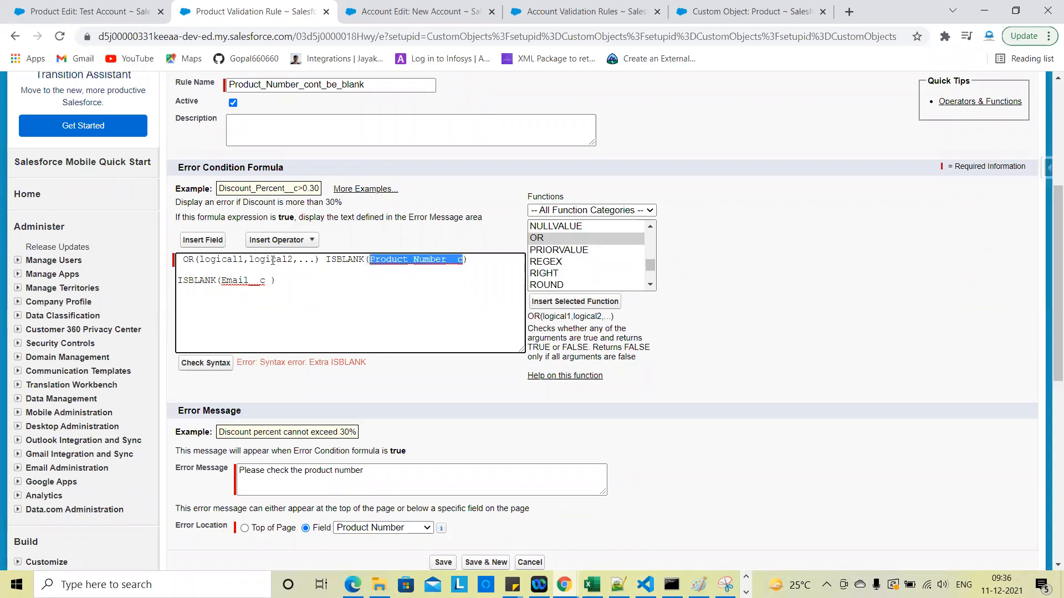
pyautogui.doubleClick(226, 284)
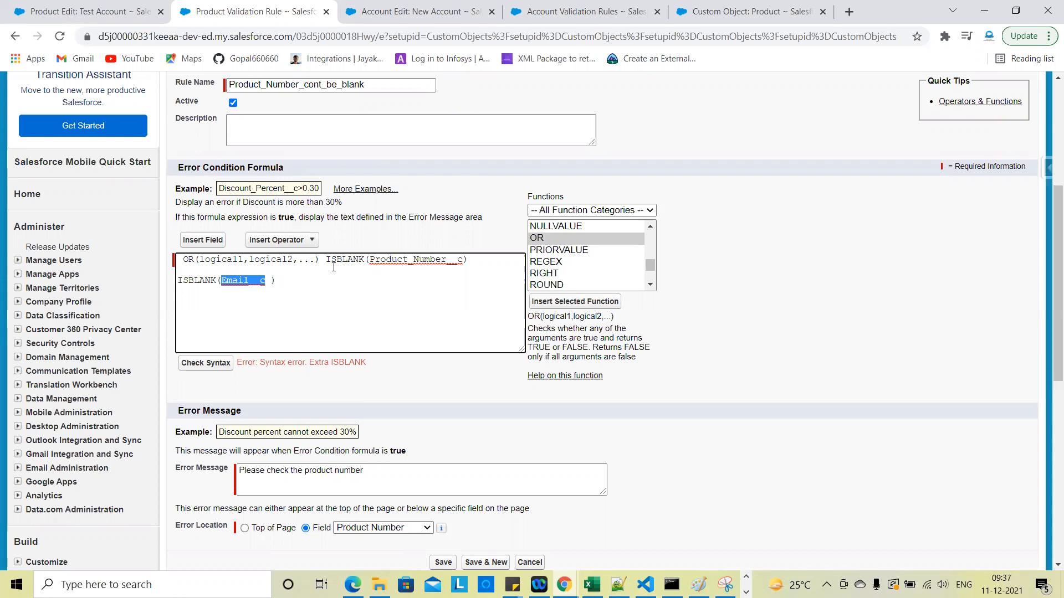
pyautogui.moveTo(320, 260); pyautogui.dragTo(178, 260)
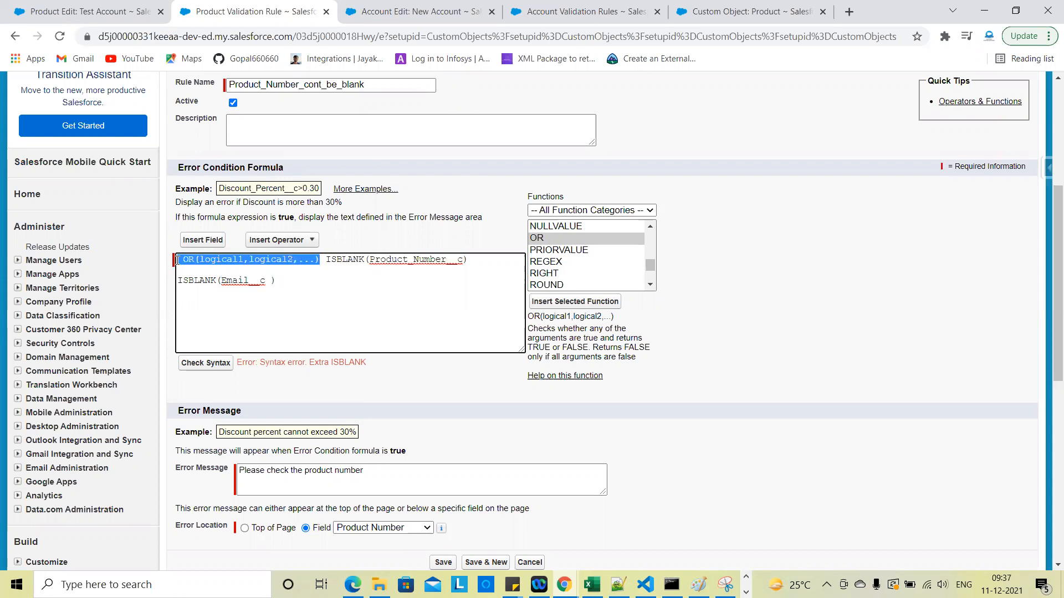
pyautogui.press('BackSpace')
# Wrap the Product_Number__c and Email__c ISBLANK conditions in a single OR( ) call
pyautogui.write('Or')
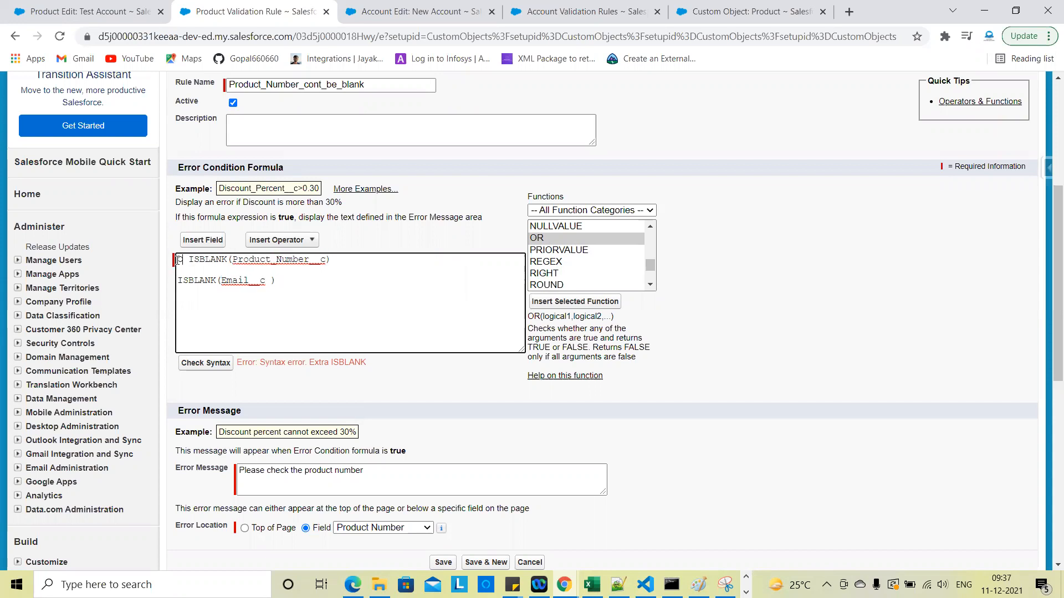
pyautogui.press('BackSpace')
pyautogui.write('R')
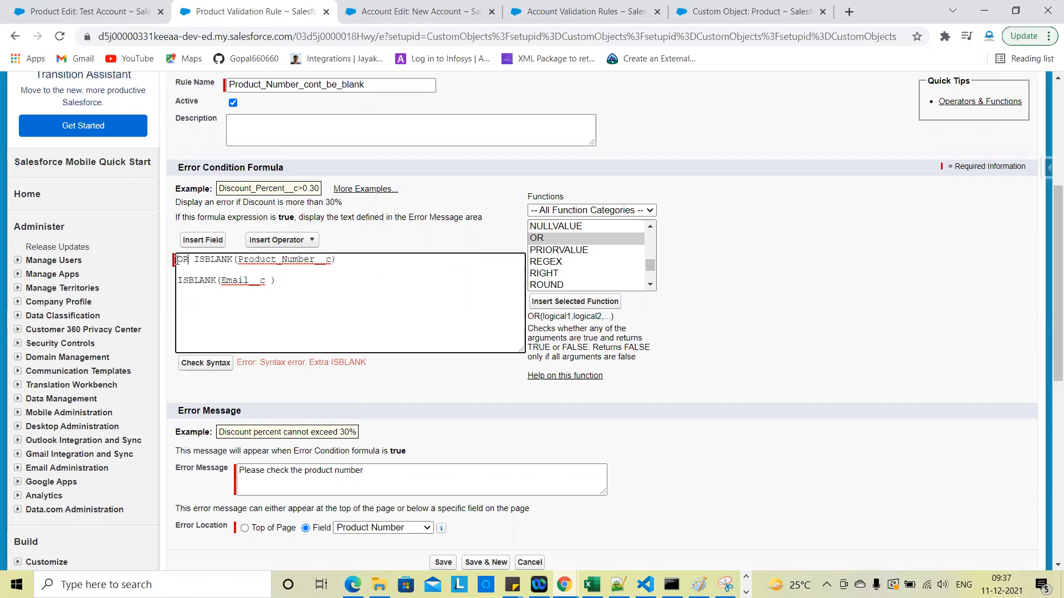
pyautogui.write('(')
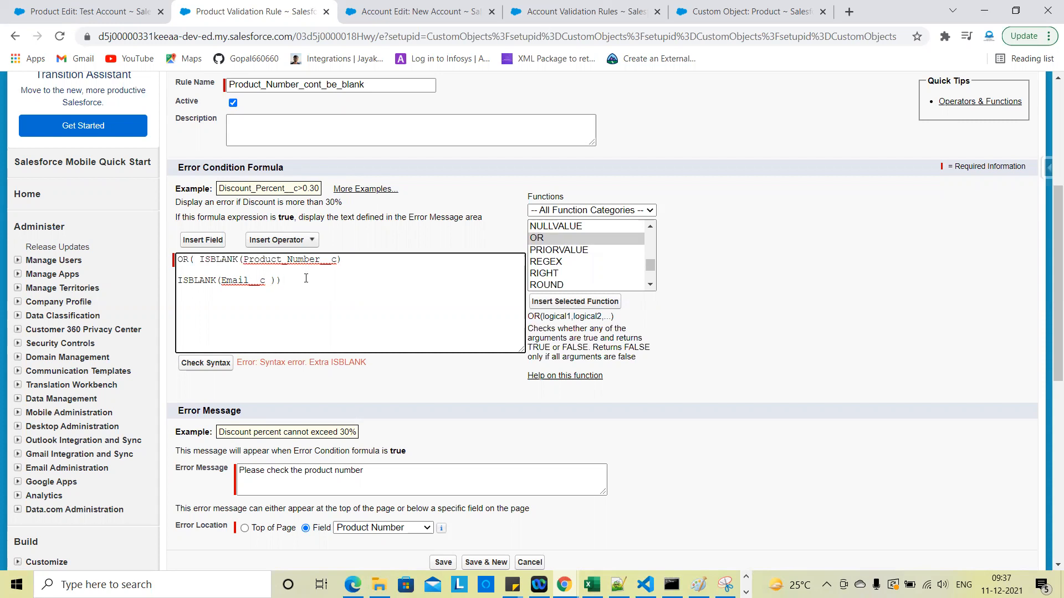
# Separate the two ISBLANK conditions with a comma, tidy the extra space and blank line, and check the formula's syntax
pyautogui.click(201, 260)
pyautogui.press('BackSpace')
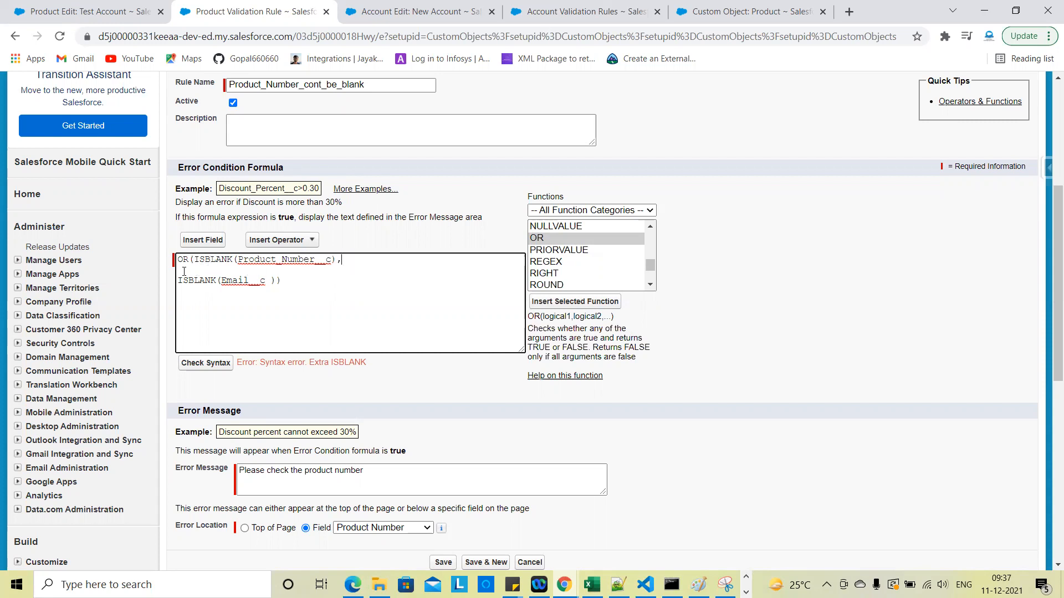
pyautogui.press('BackSpace')
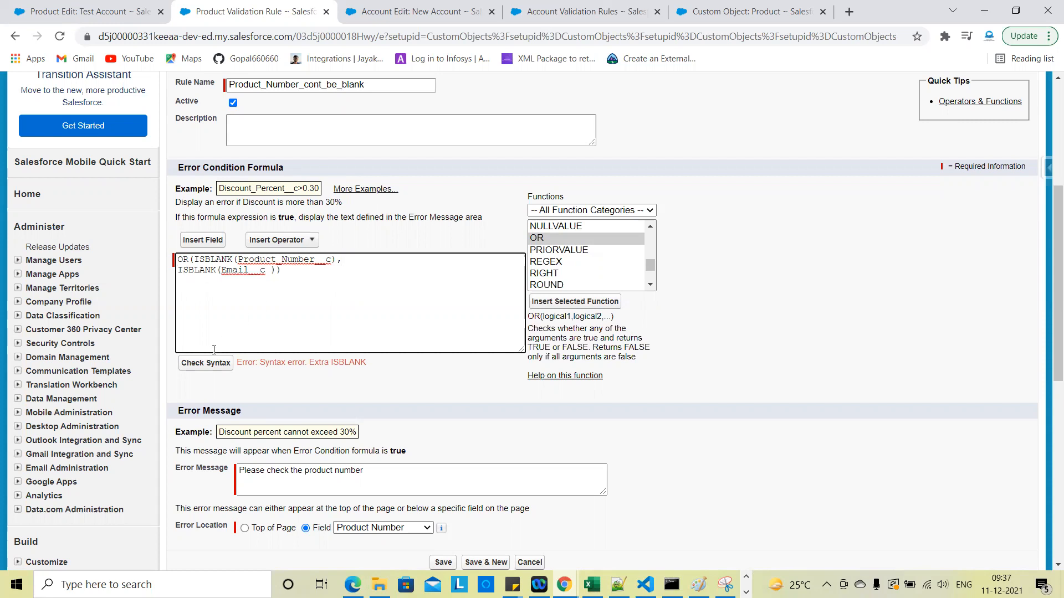
pyautogui.click(217, 363)
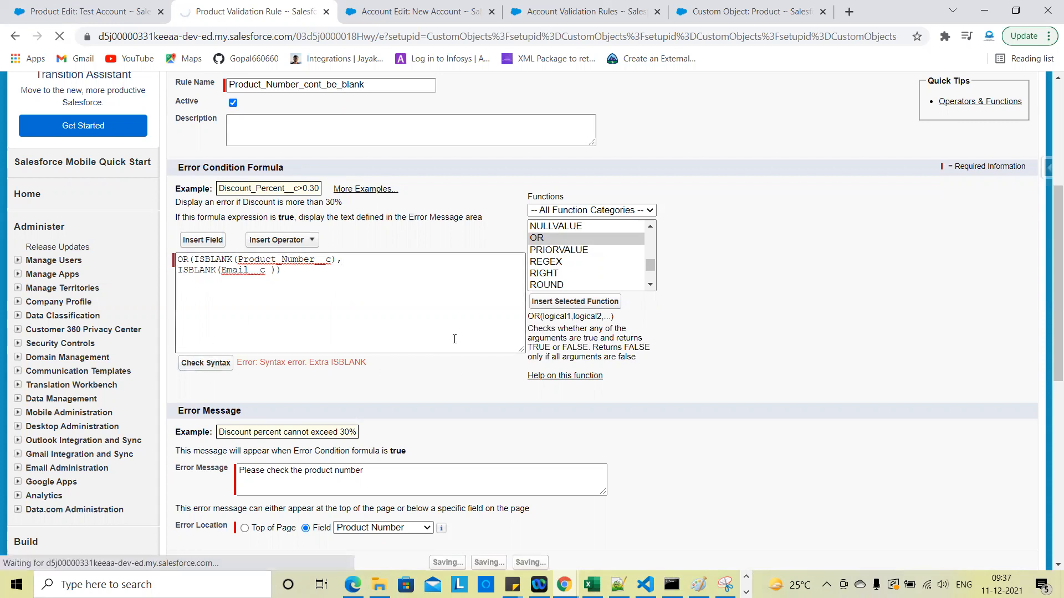
# Set the rule's error location to Top of Page and save the validation rule
pyautogui.scroll(-5, 469, 456)
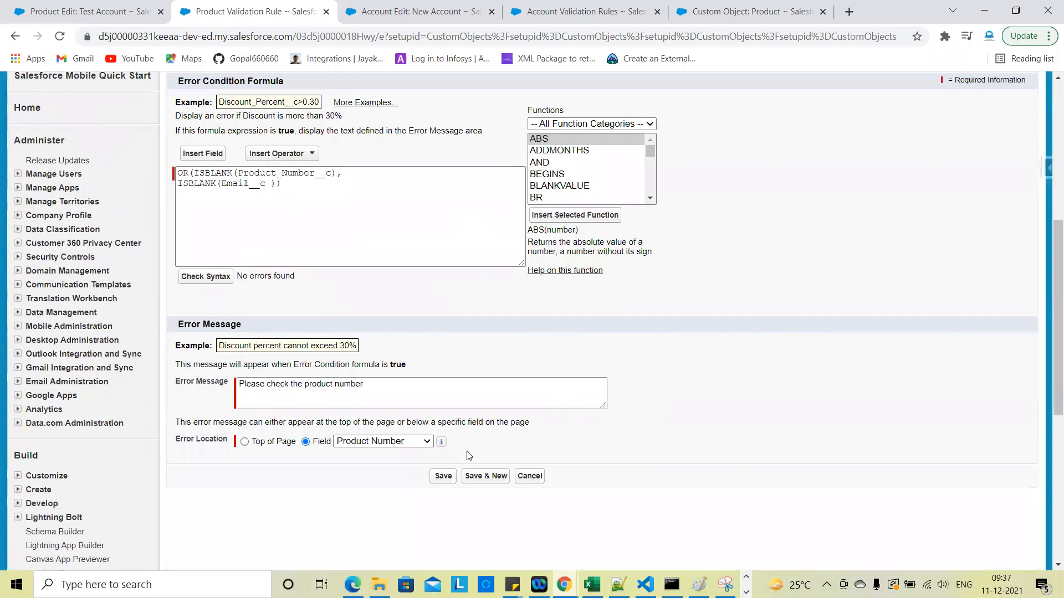
pyautogui.scroll(-1, 229, 180)
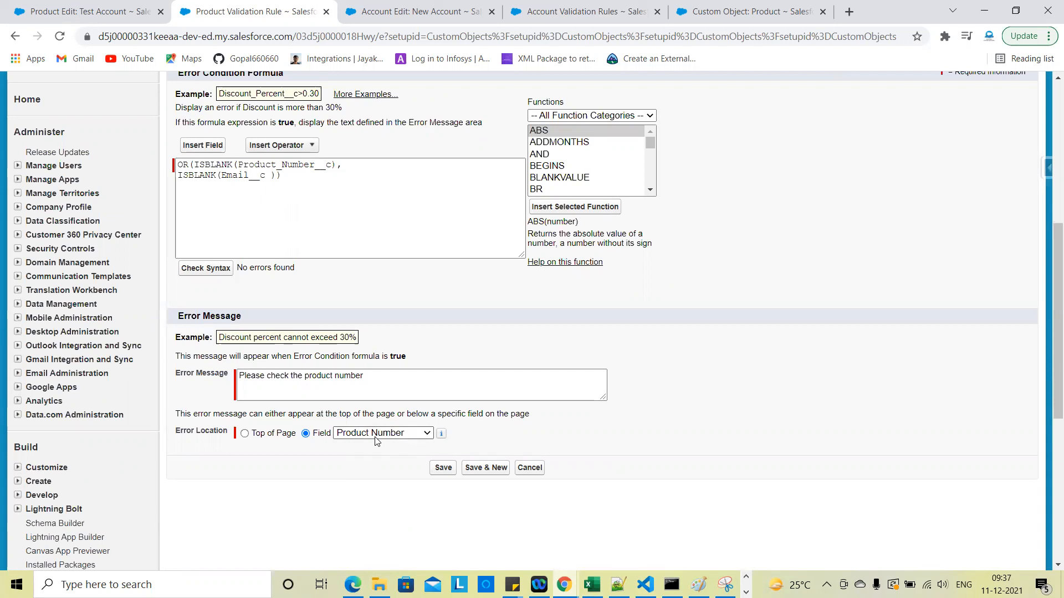
pyautogui.click(244, 433)
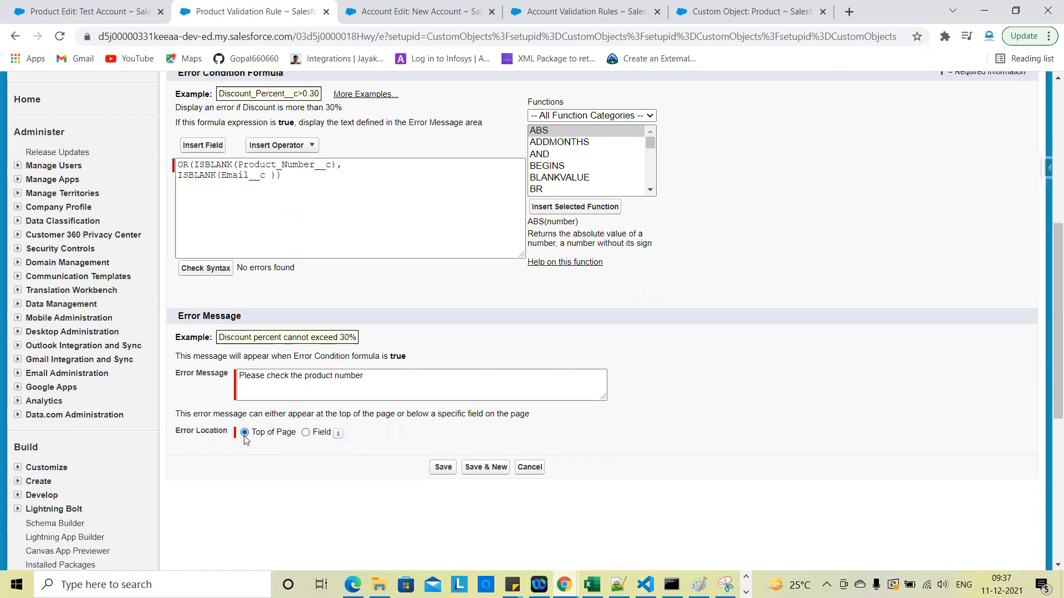
pyautogui.click(443, 470)
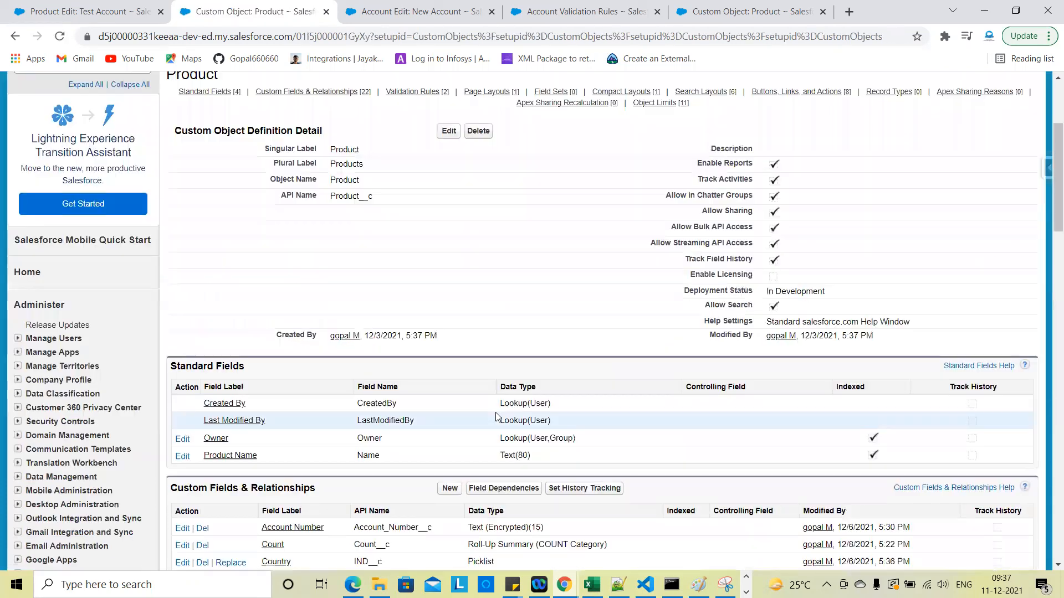
# Try to save the Test Account product with Product Number and Email blank, and read the error message
pyautogui.click(90, 7)
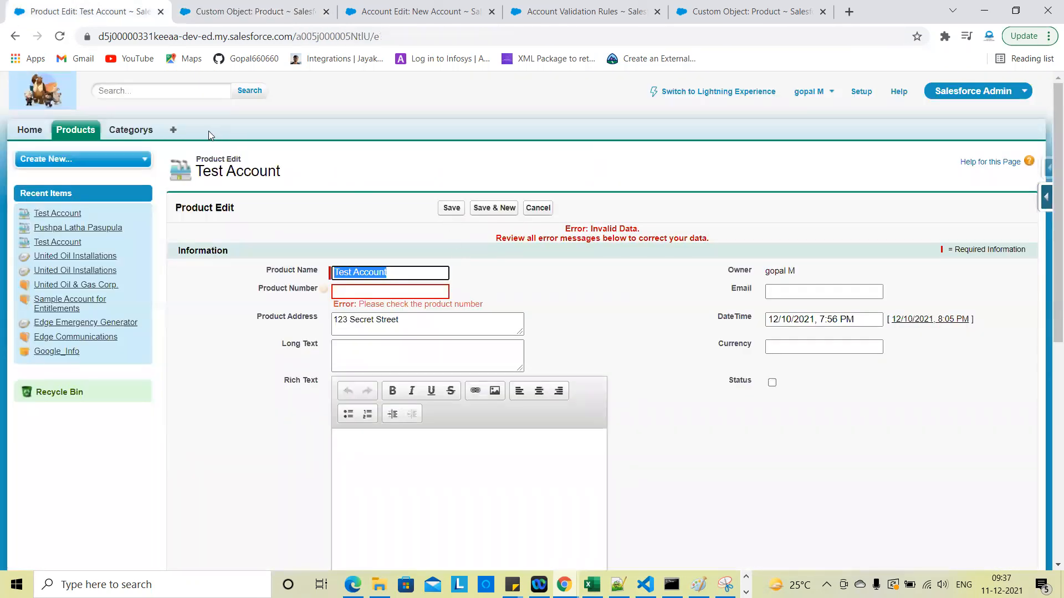
pyautogui.click(450, 207)
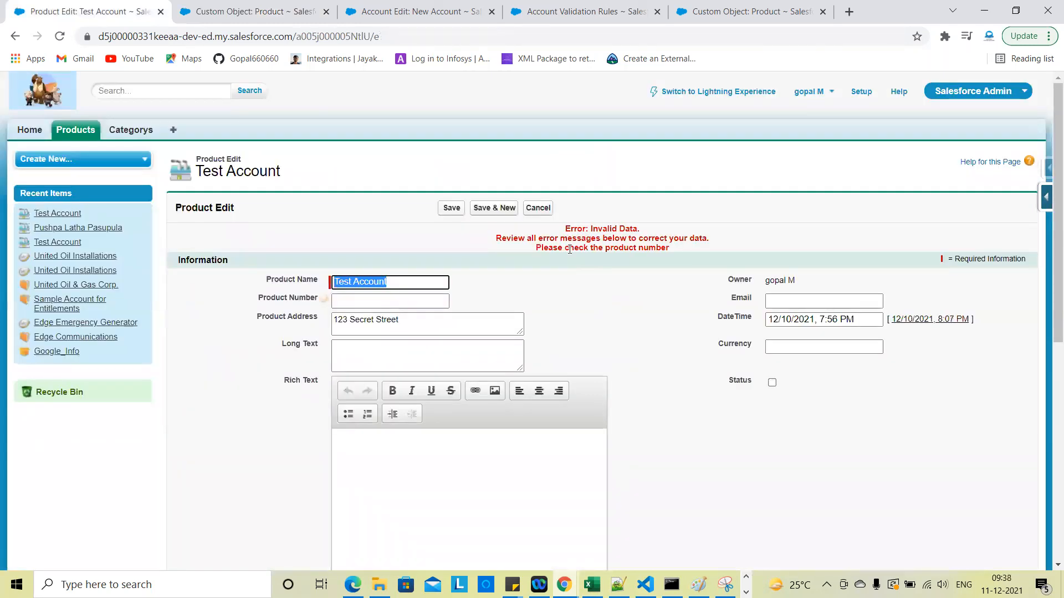
pyautogui.tripleClick(610, 247)
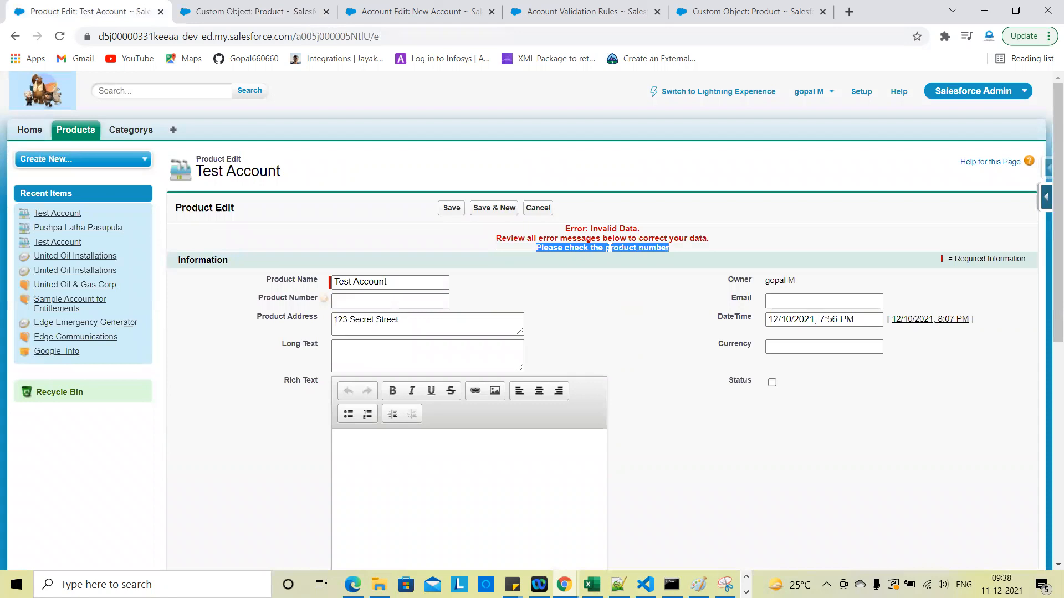
# Change the Product_Number_cont_be_blank rule's error message to "Please check the product number or Email" and save the rule
pyautogui.click(306, 9)
pyautogui.scroll(-15, 420, 466)
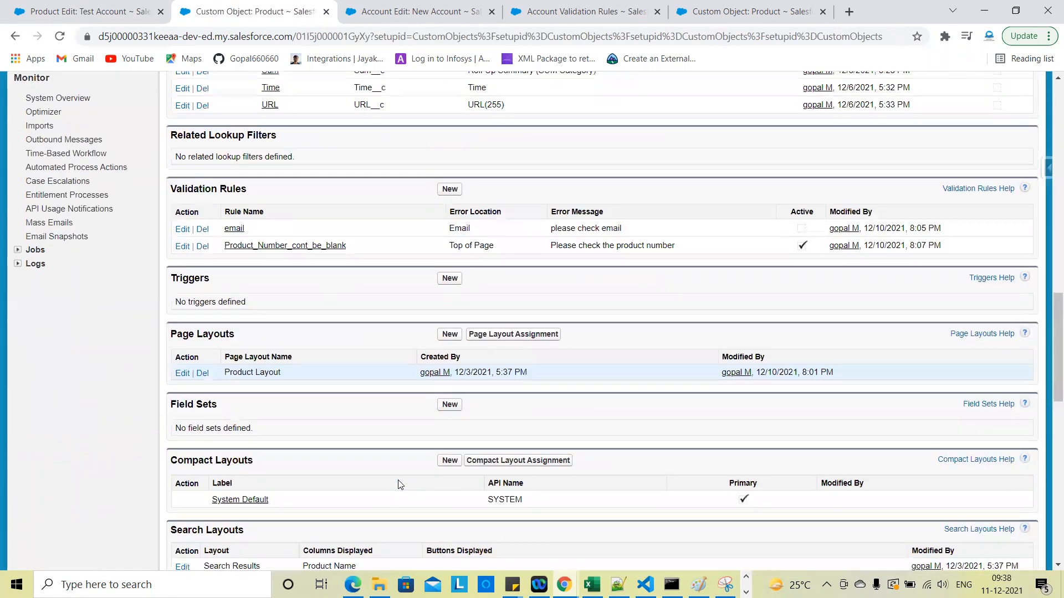
pyautogui.click(182, 242)
pyautogui.scroll(-7, 382, 332)
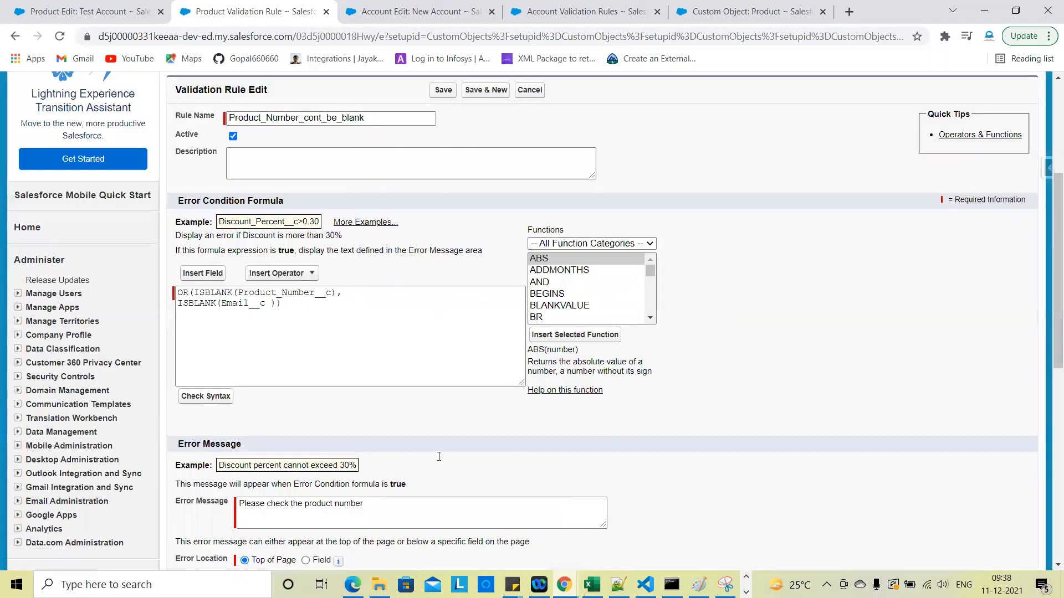
pyautogui.click(384, 293)
pyautogui.write('or Email')
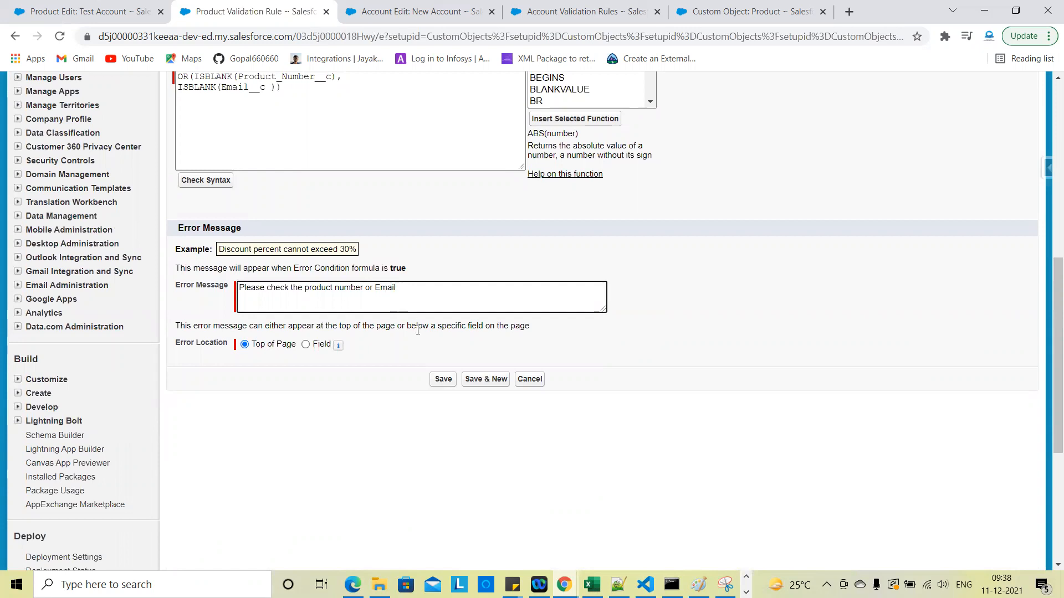
pyautogui.click(441, 379)
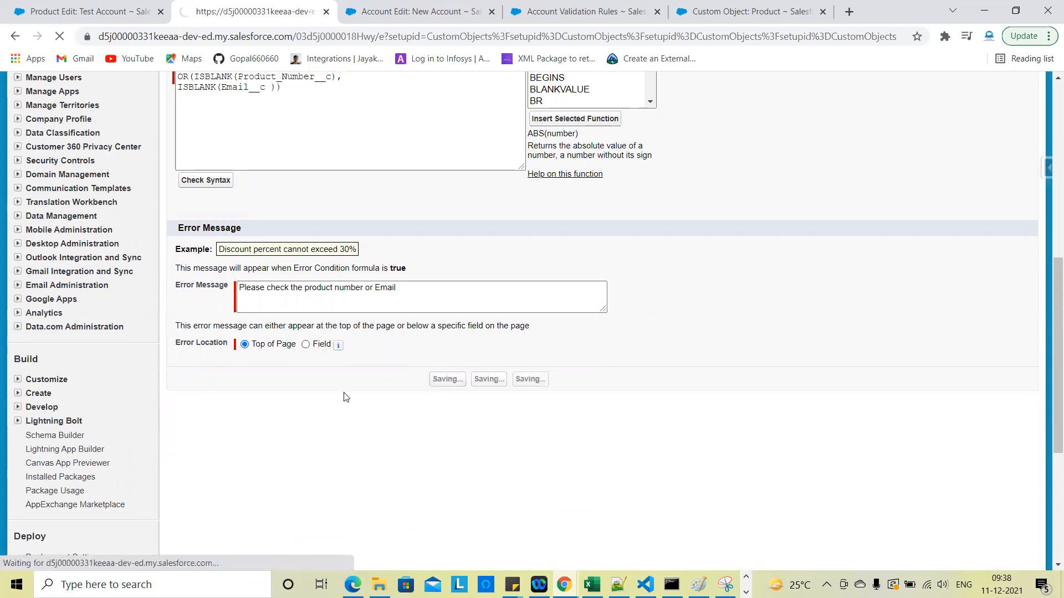
# Retry saving the Test Account product with both fields blank to test the reworded error message
pyautogui.hotkey('ctrl', '1')
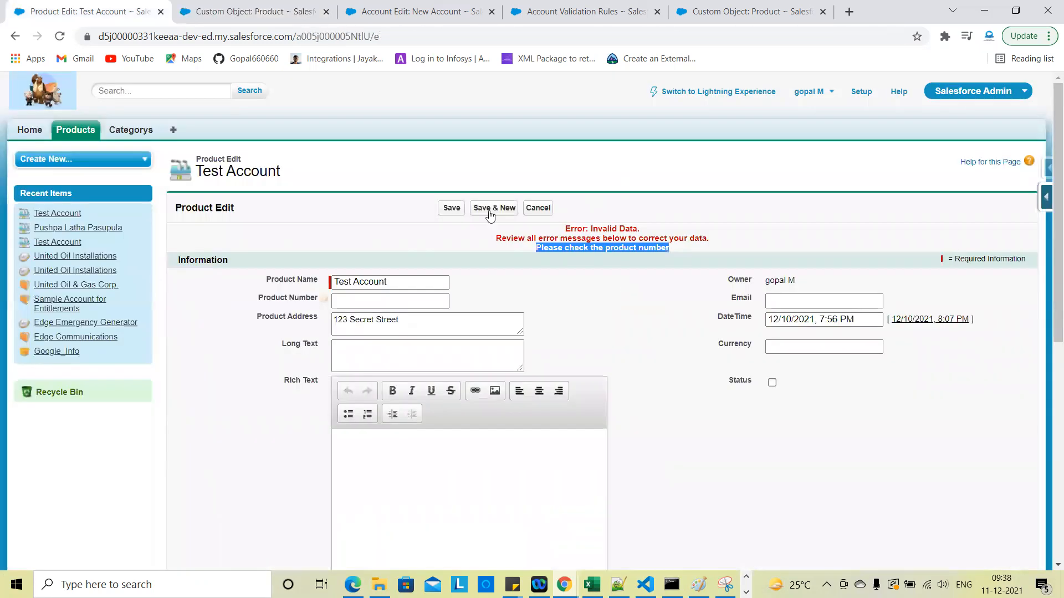
pyautogui.click(451, 208)
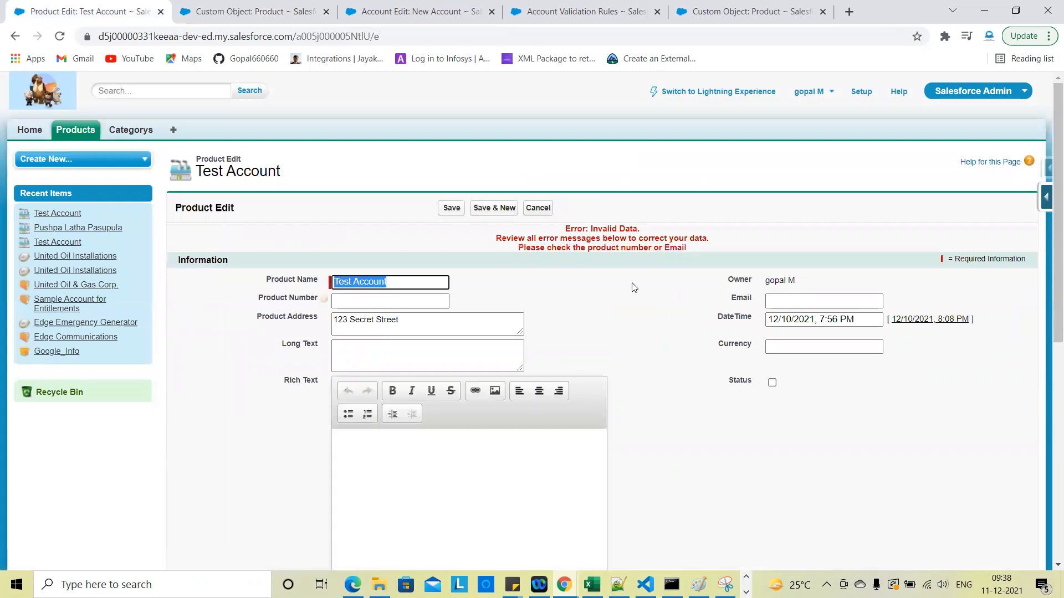
pyautogui.click(675, 285)
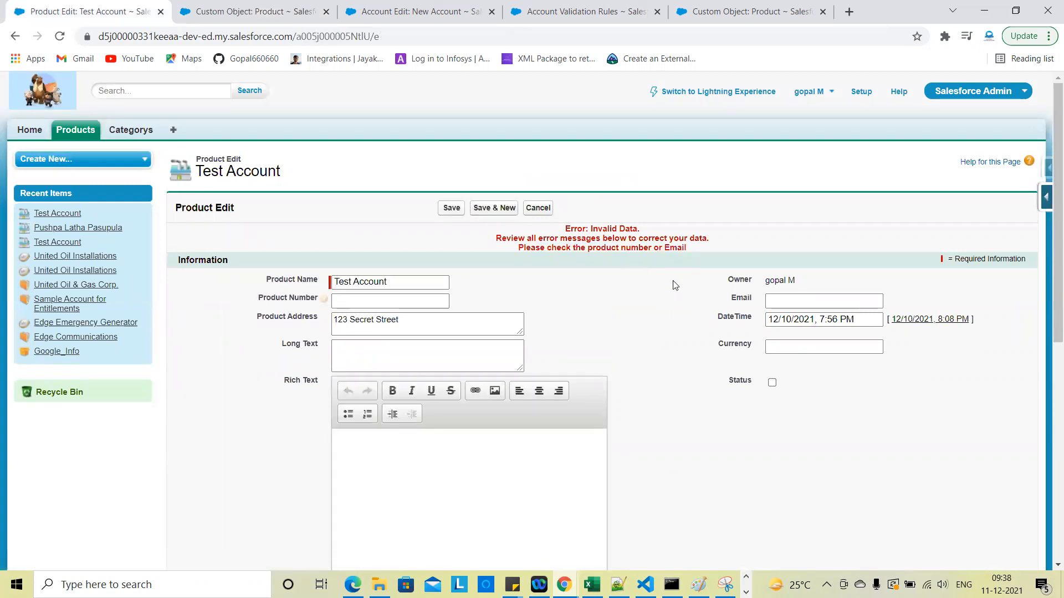
# Set the Product Number to PD522552 and try to save the product with Email still blank
pyautogui.click(390, 301)
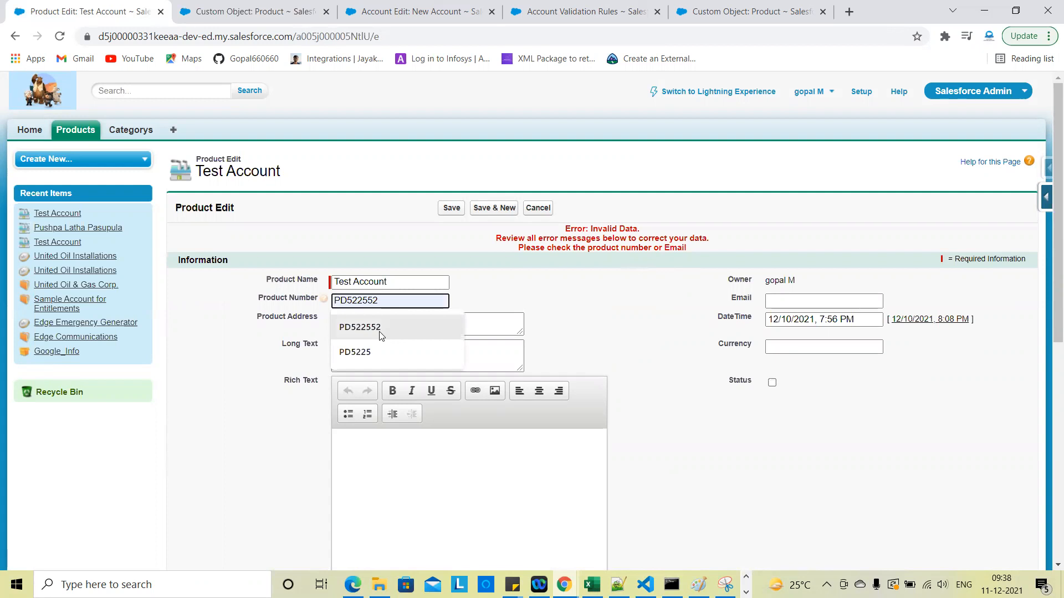
pyautogui.click(380, 330)
pyautogui.click(451, 209)
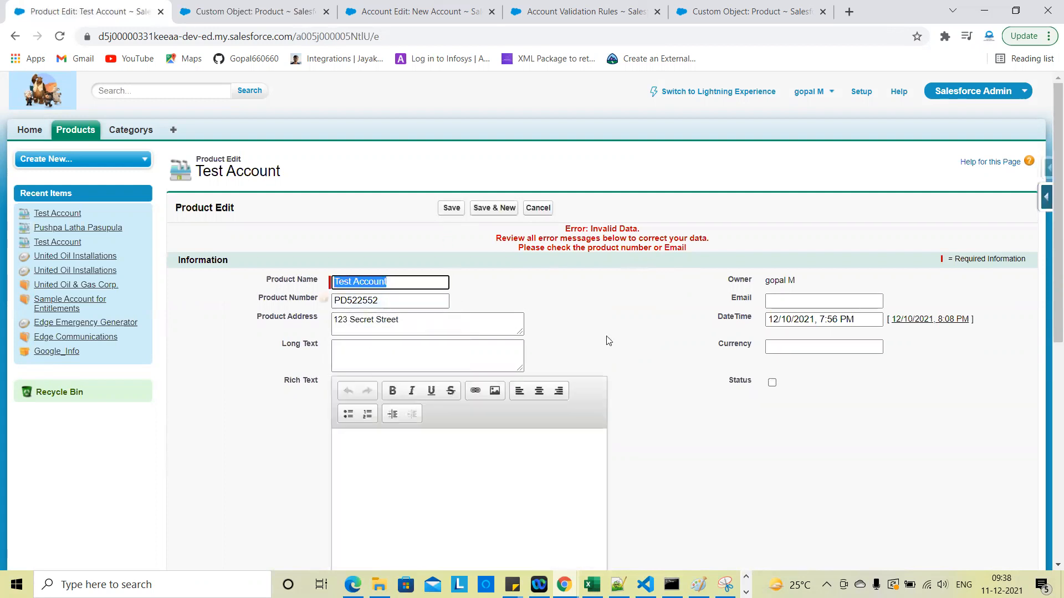
pyautogui.tripleClick(621, 249)
# Fill in the product's Email field with the suggested e-mail address
pyautogui.click(795, 301)
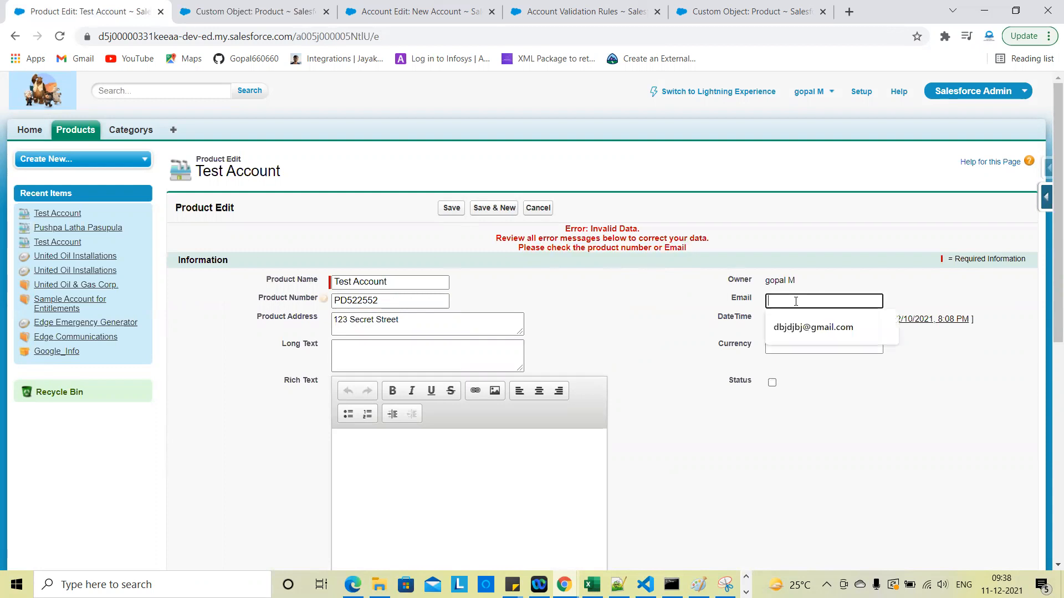
pyautogui.click(798, 328)
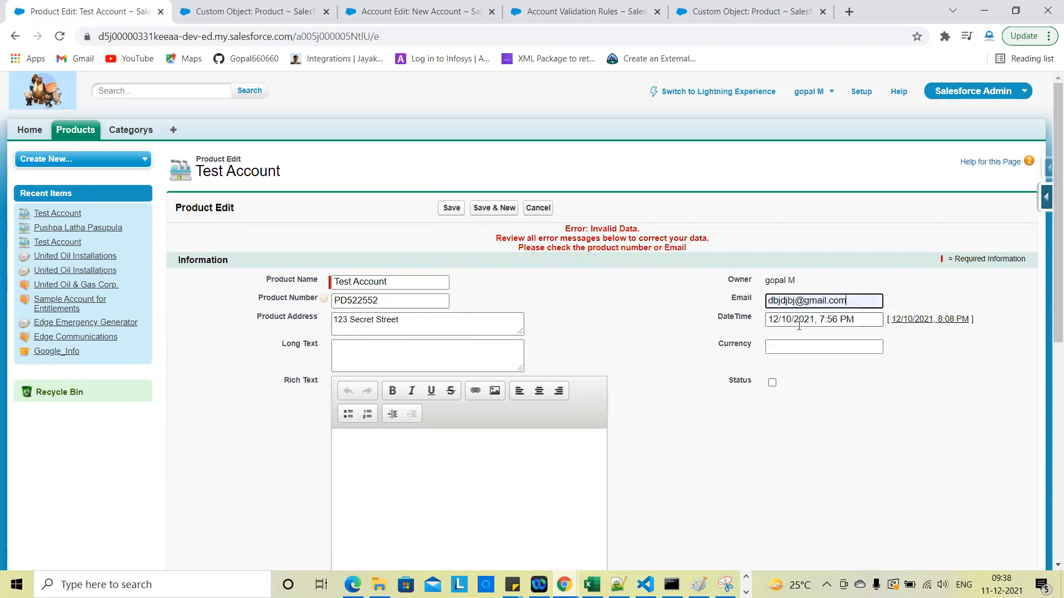
# Open the details of the Product_Number_cont_be_blank rule on the Product object to review its OR formula
pyautogui.click(251, 7)
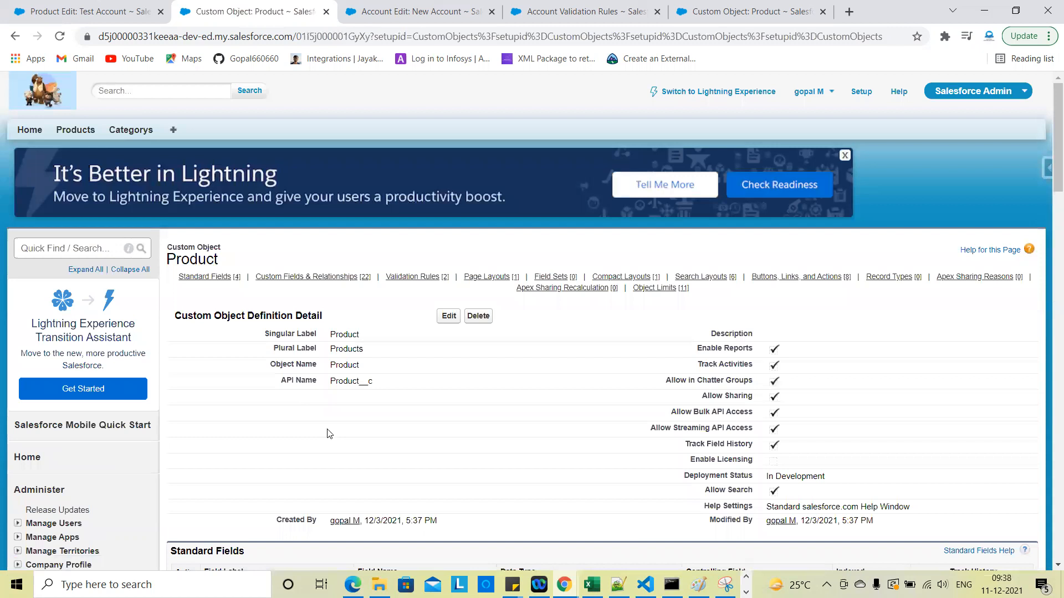
pyautogui.scroll(-8, 328, 434)
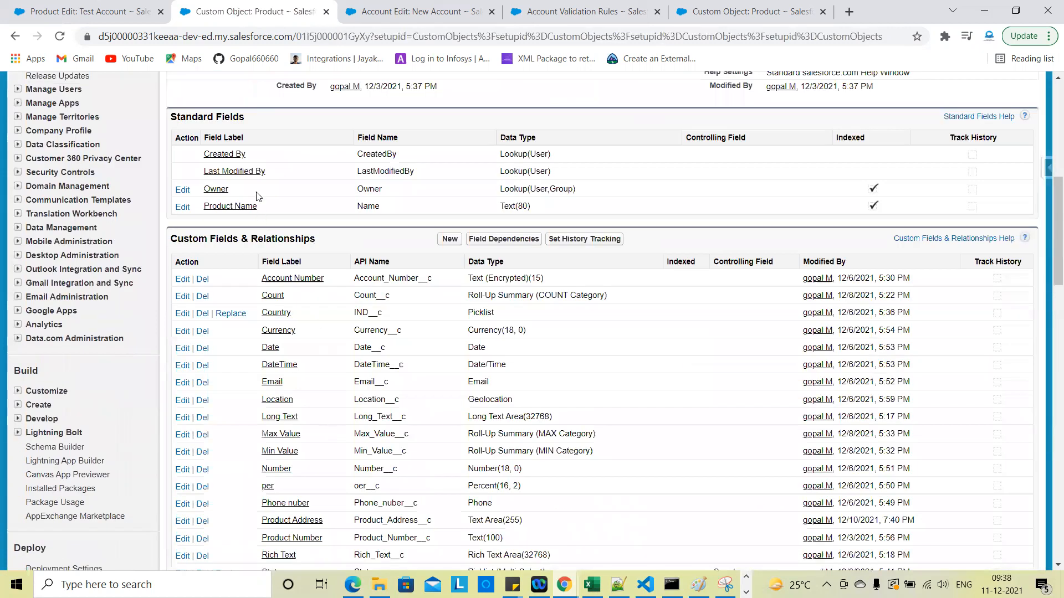
pyautogui.scroll(-10, 259, 194)
pyautogui.click(258, 173)
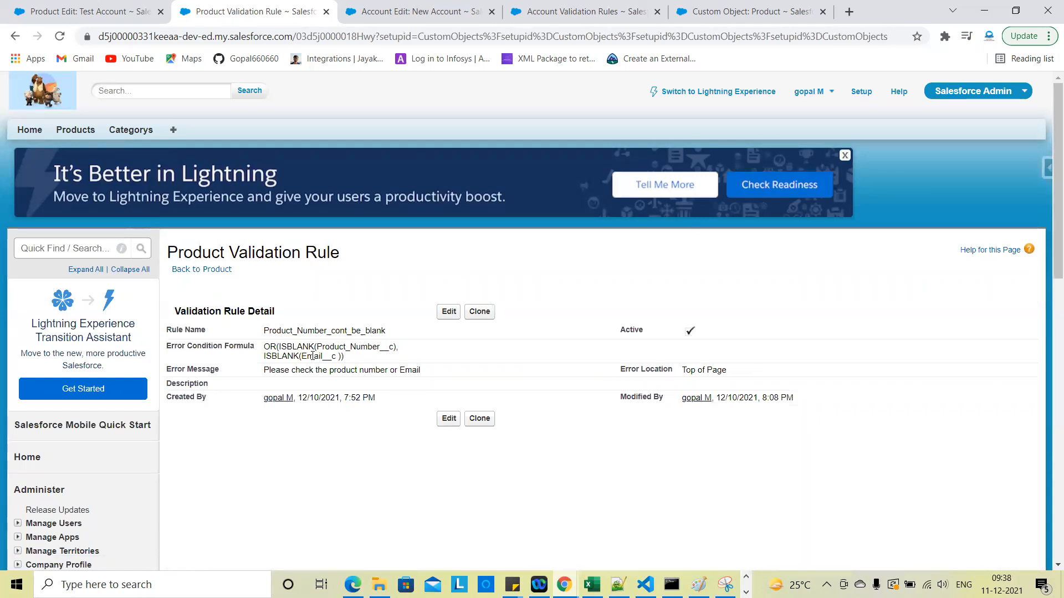
# Save the Test Account product with both Product Number and Email filled in, and reopen it for editing
pyautogui.click(83, 11)
pyautogui.click(452, 208)
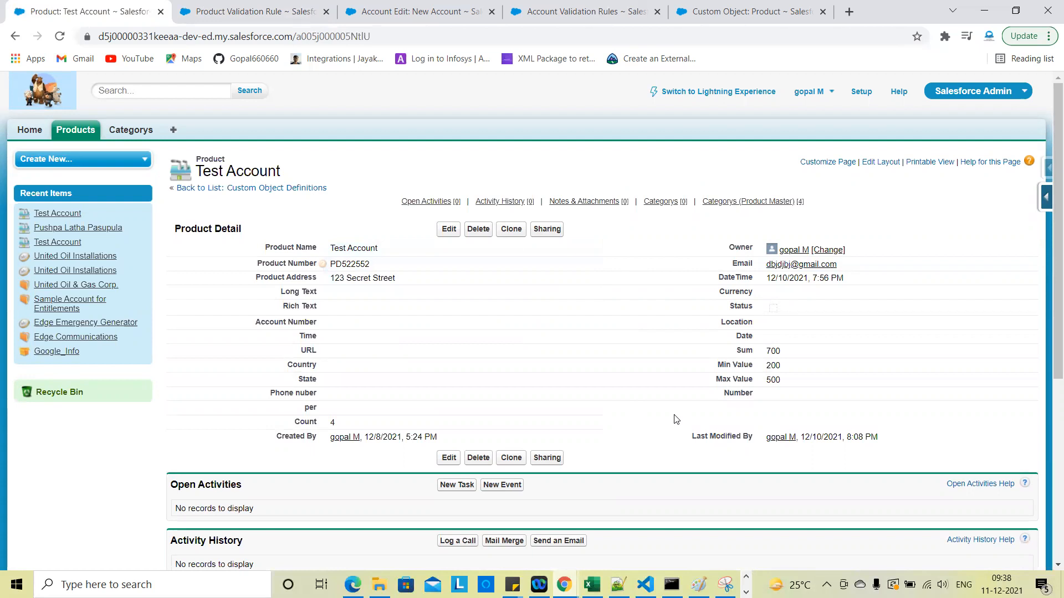
pyautogui.click(449, 229)
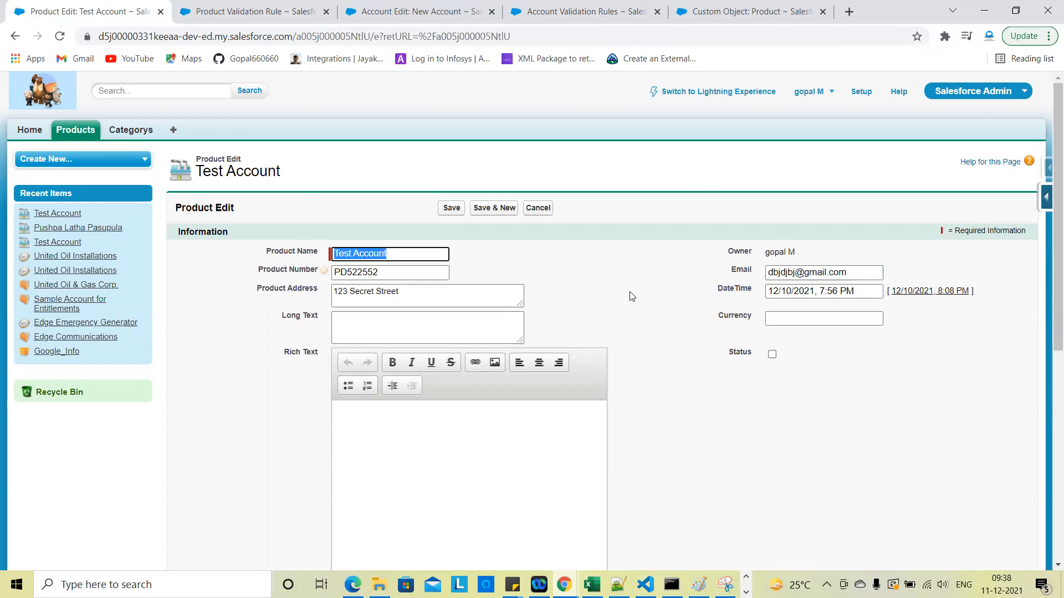
# Review the OR formula with the Product Number and Email ISBLANK checks in the product validation rule's details
pyautogui.click(317, 8)
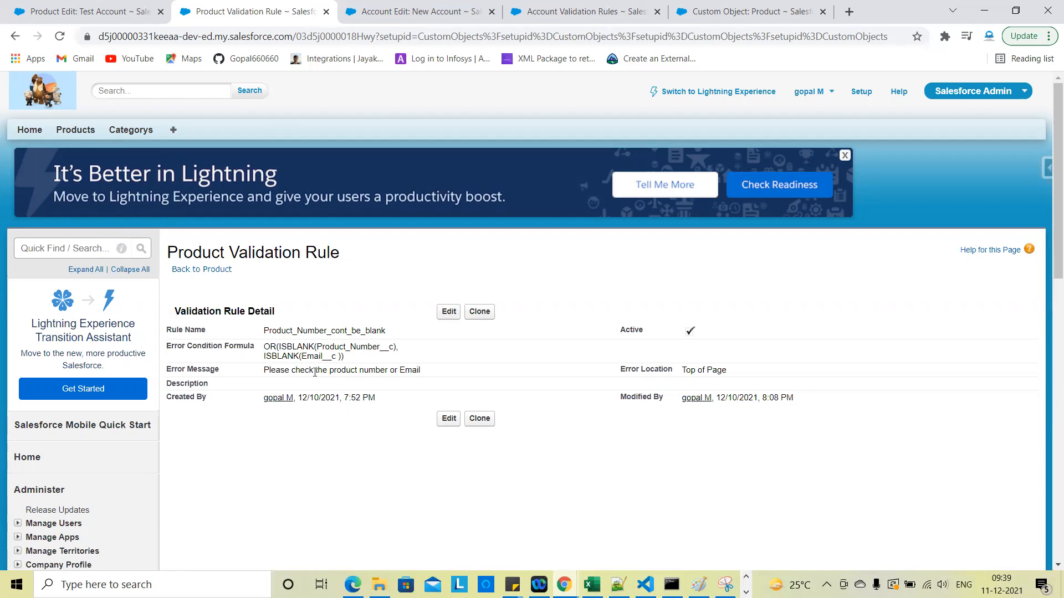
pyautogui.scroll(5, 315, 372)
pyautogui.scroll(-5, 340, 355)
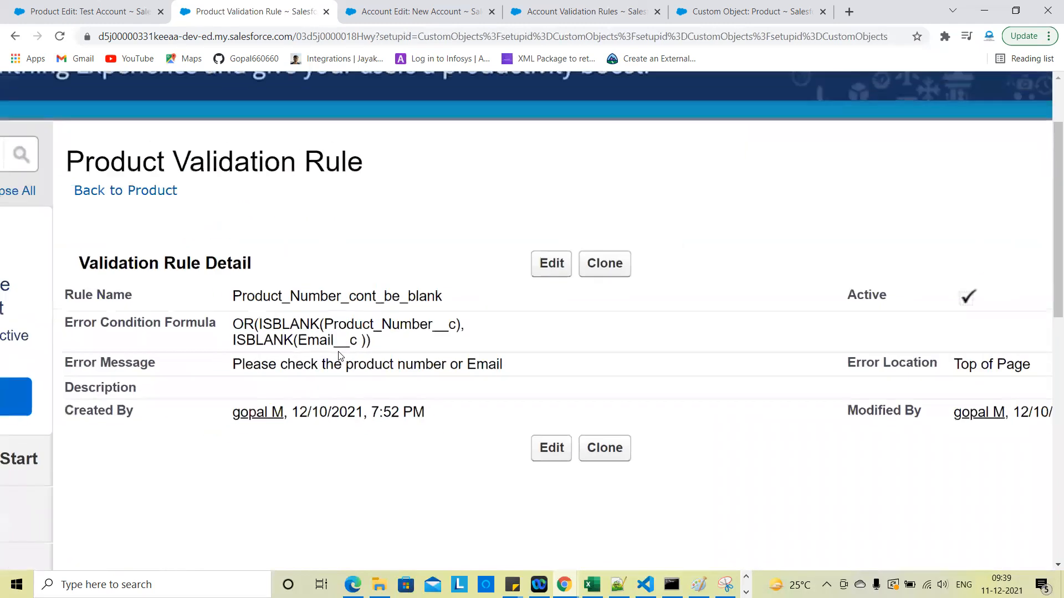
pyautogui.doubleClick(379, 327)
pyautogui.tripleClick(299, 340)
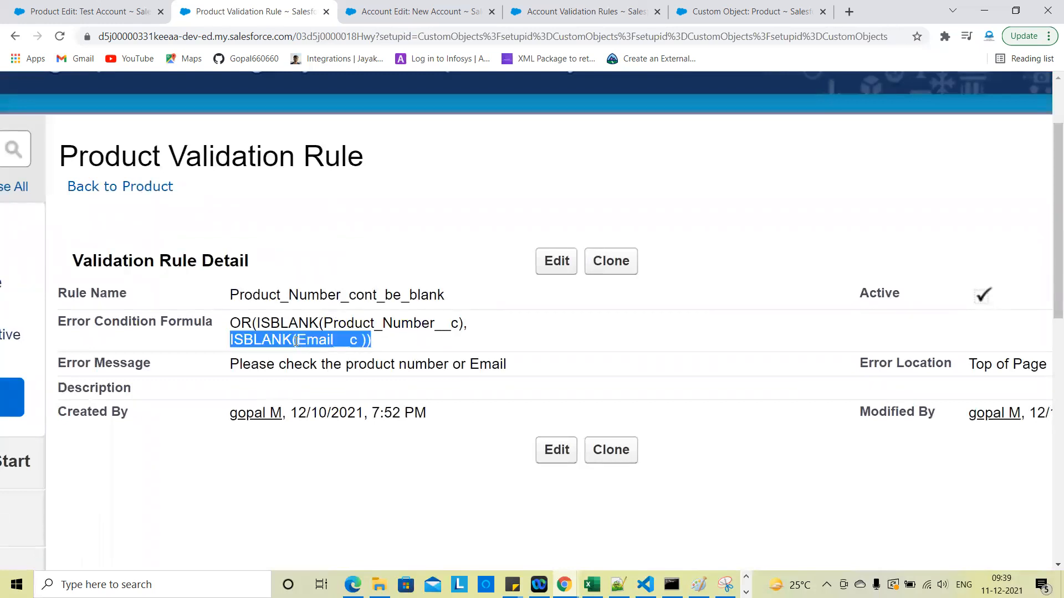
pyautogui.click(335, 333)
pyautogui.scroll(-4, 457, 312)
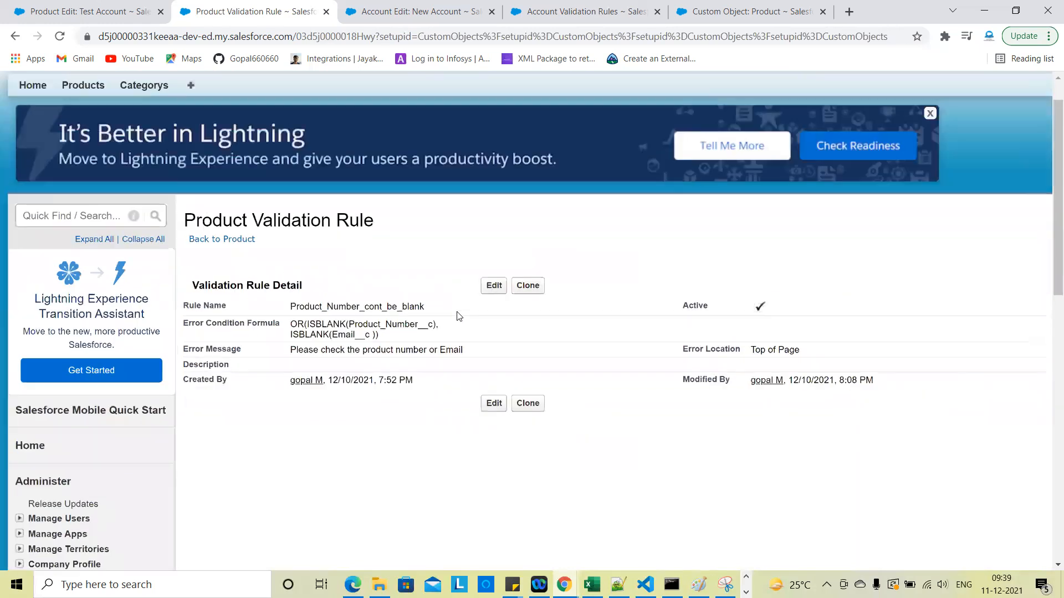
pyautogui.scroll(-1, 403, 318)
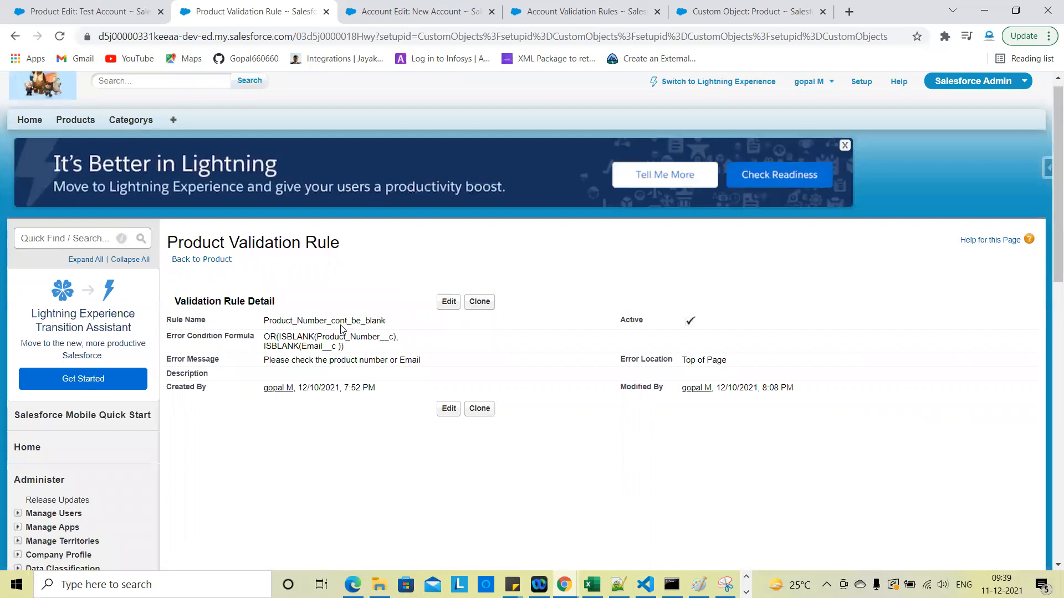
# Open the Product_Number_cont_be_blank validation rule for editing at its error condition formula
pyautogui.click(447, 302)
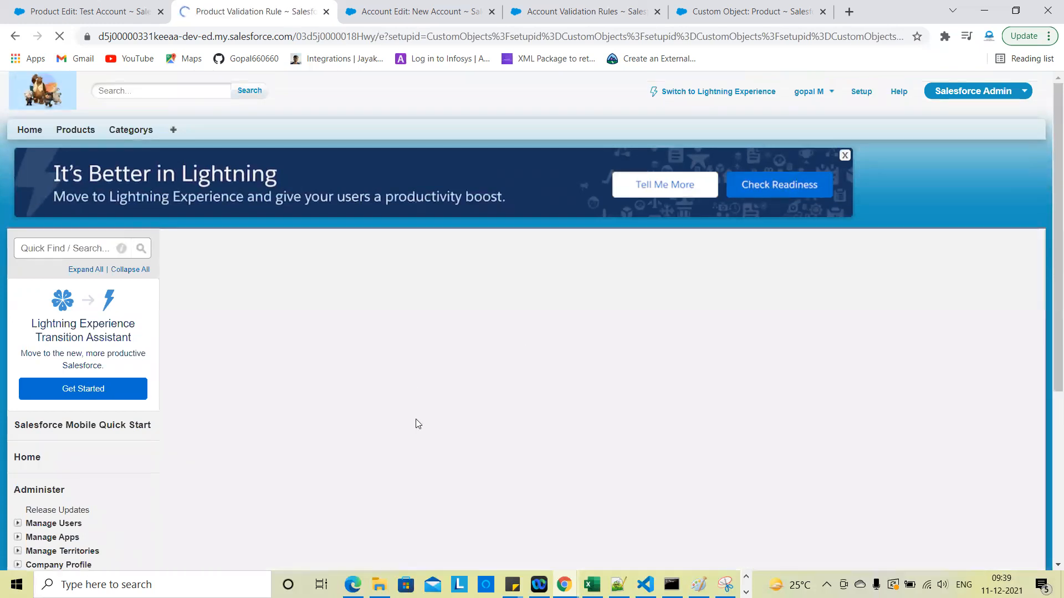
pyautogui.scroll(-5, 416, 425)
pyautogui.scroll(5, 418, 424)
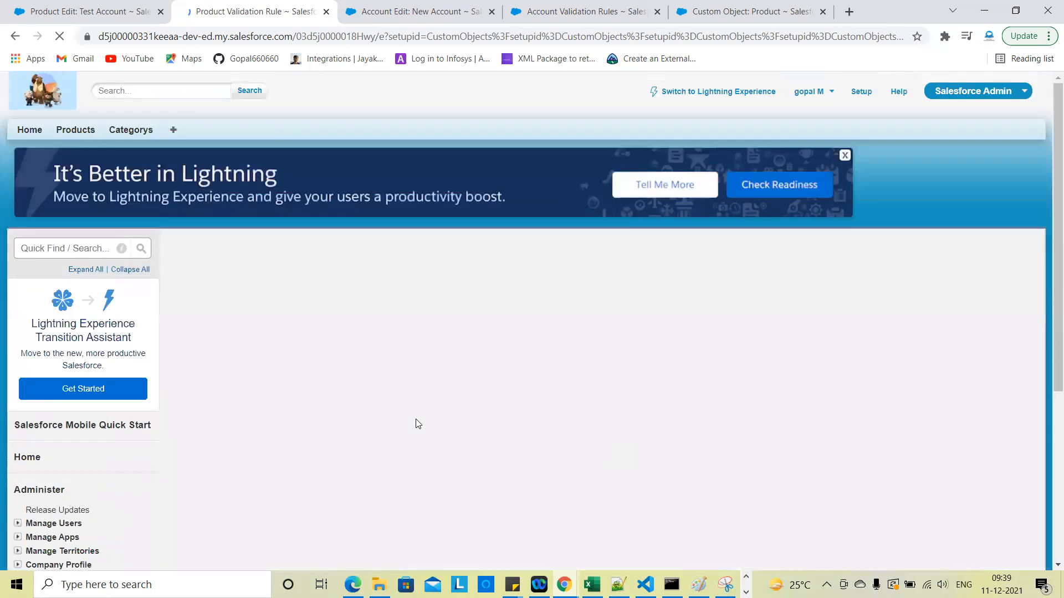
pyautogui.scroll(-2, 418, 424)
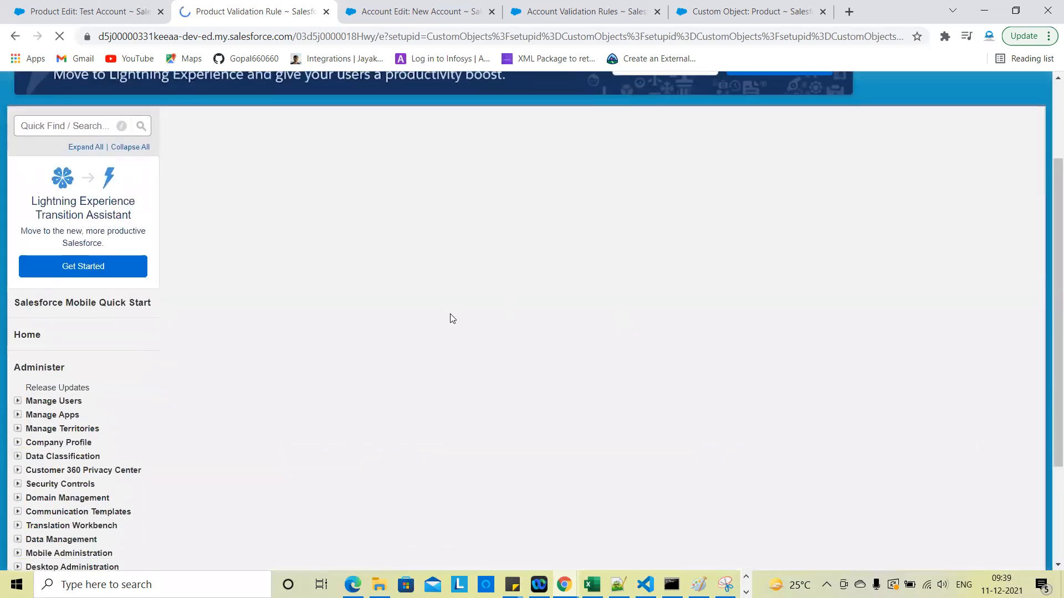
pyautogui.scroll(-4, 408, 368)
pyautogui.scroll(5, 408, 368)
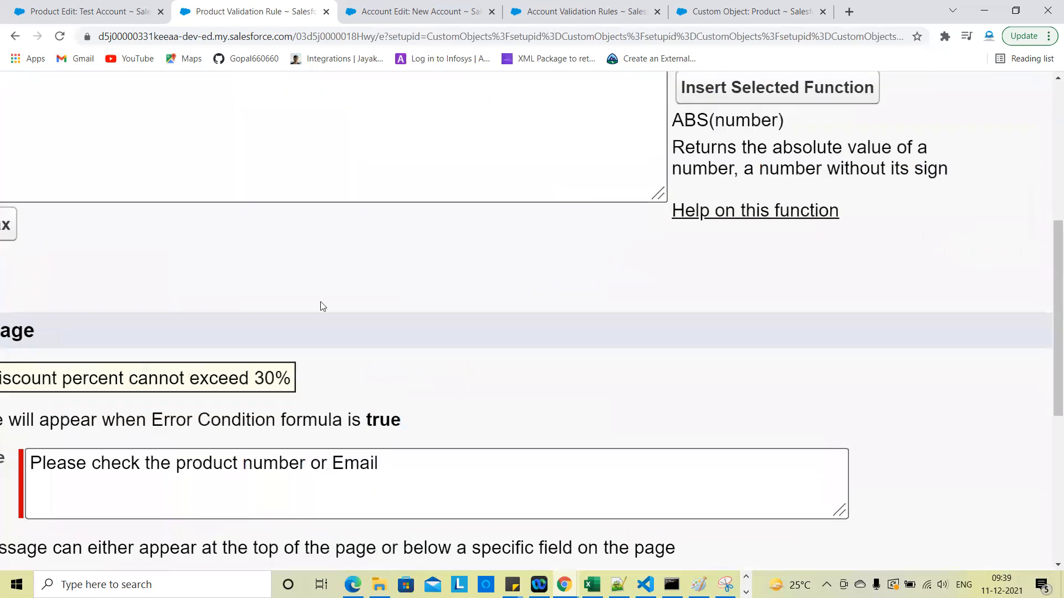
pyautogui.hscroll(-5, 185, 279)
pyautogui.scroll(5, 185, 280)
# Append a comma and a copy of the ISBLANK(Email__c check as a third condition inside the OR formula
pyautogui.moveTo(420, 298); pyautogui.dragTo(210, 293)
pyautogui.hotkey('ctrl', 'c')
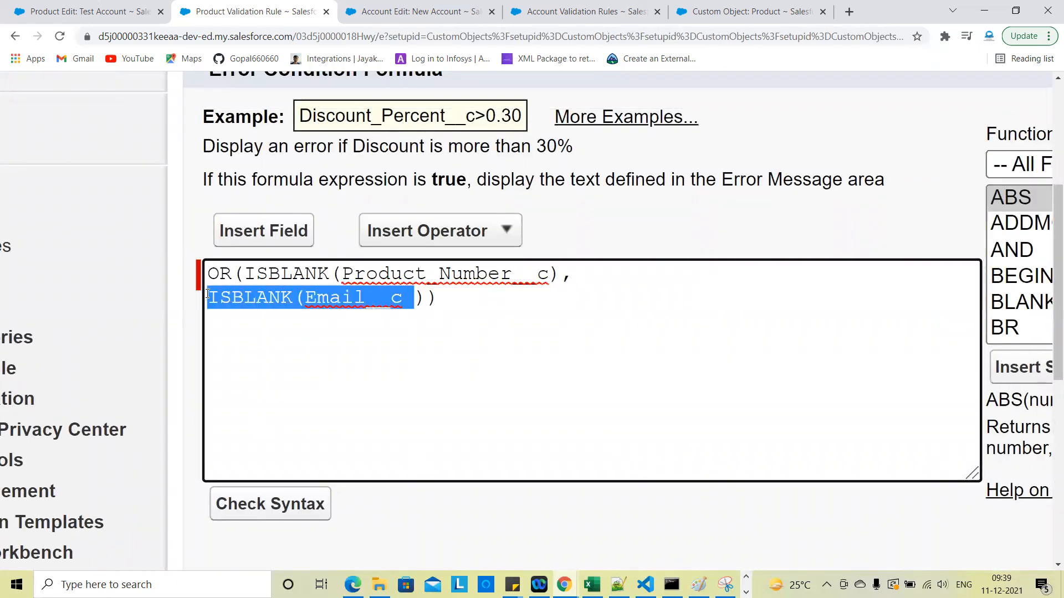
pyautogui.click(424, 299)
pyautogui.write(',')
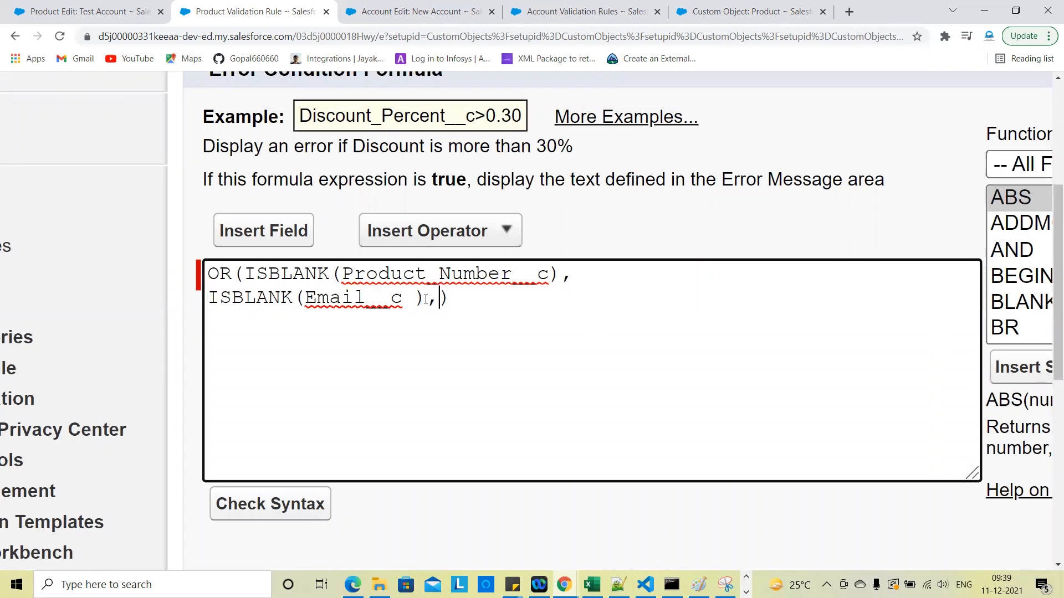
pyautogui.hotkey('ctrl', 'v')
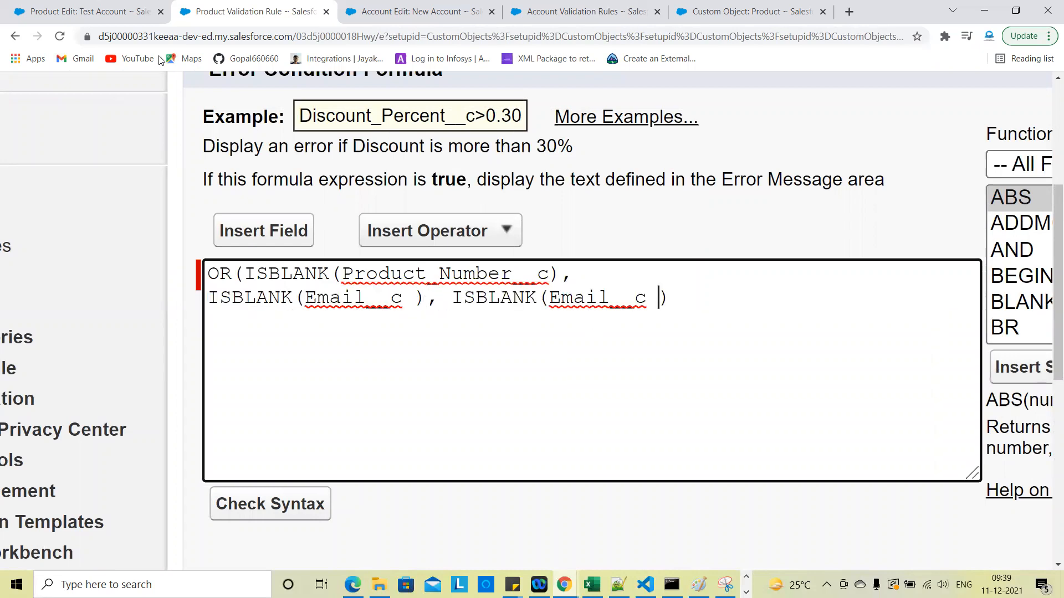
# Look through the fields on the Test Account product's edit form for another one to check in the formula
pyautogui.click(72, 11)
pyautogui.scroll(-3, 268, 446)
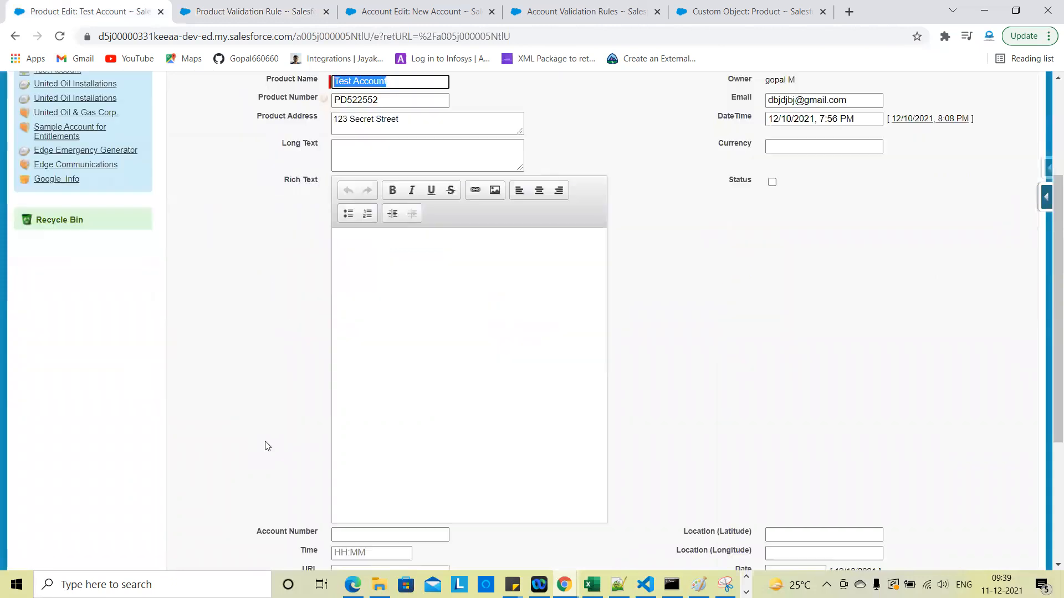
# Add an ISBLANK check on the product's Date__c field to the OR error condition formula of the product validation rule
pyautogui.scroll(1, 268, 446)
pyautogui.scroll(-5, 814, 394)
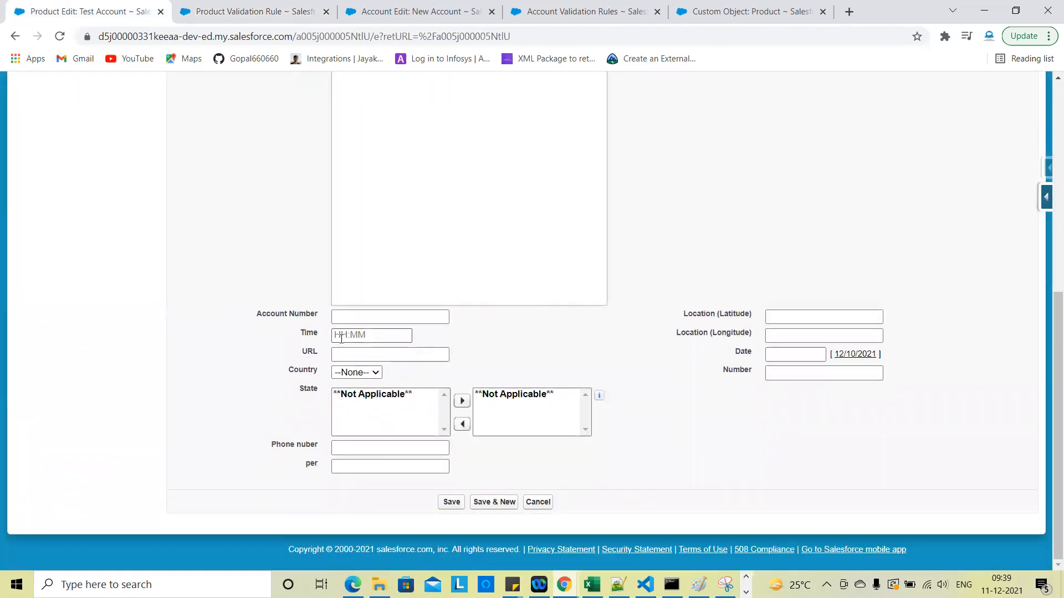
pyautogui.scroll(5, 522, 233)
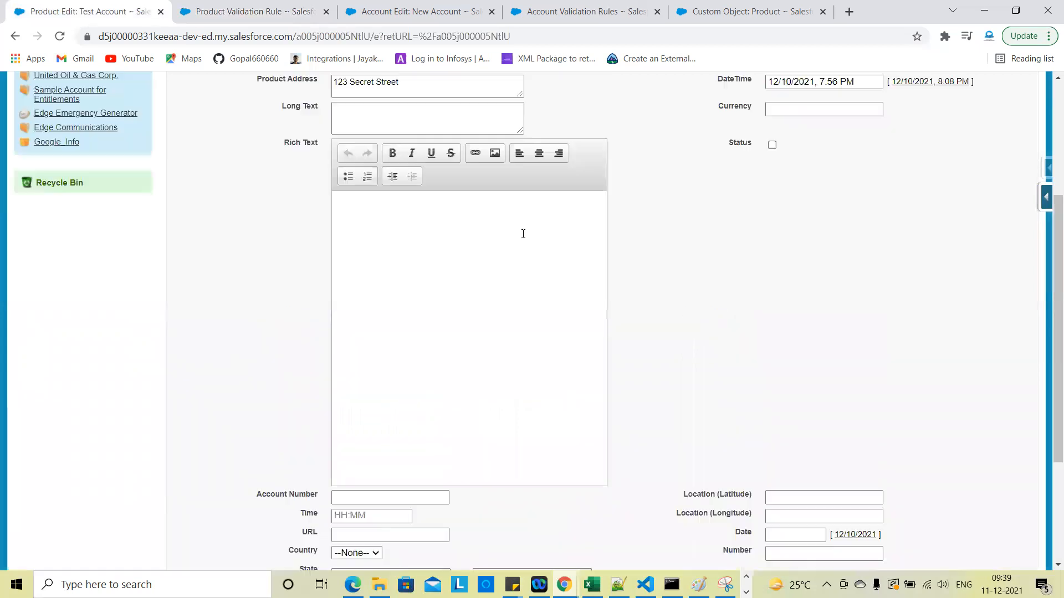
pyautogui.click(214, 9)
pyautogui.doubleClick(560, 297)
pyautogui.click(271, 237)
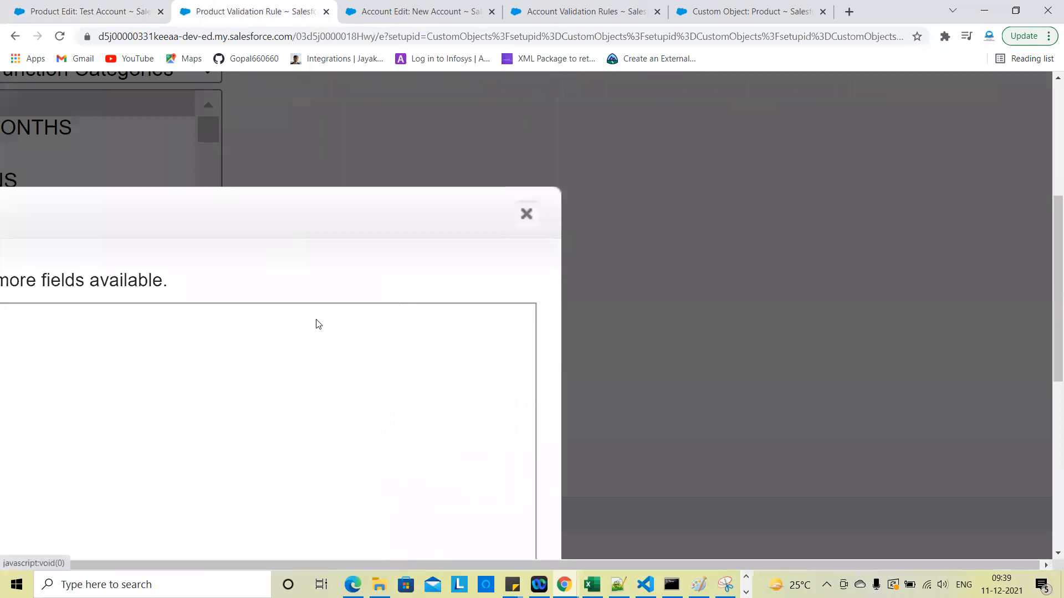
pyautogui.scroll(-3, 300, 196)
pyautogui.scroll(-1, 300, 197)
pyautogui.scroll(-5, 360, 331)
pyautogui.scroll(3, 344, 330)
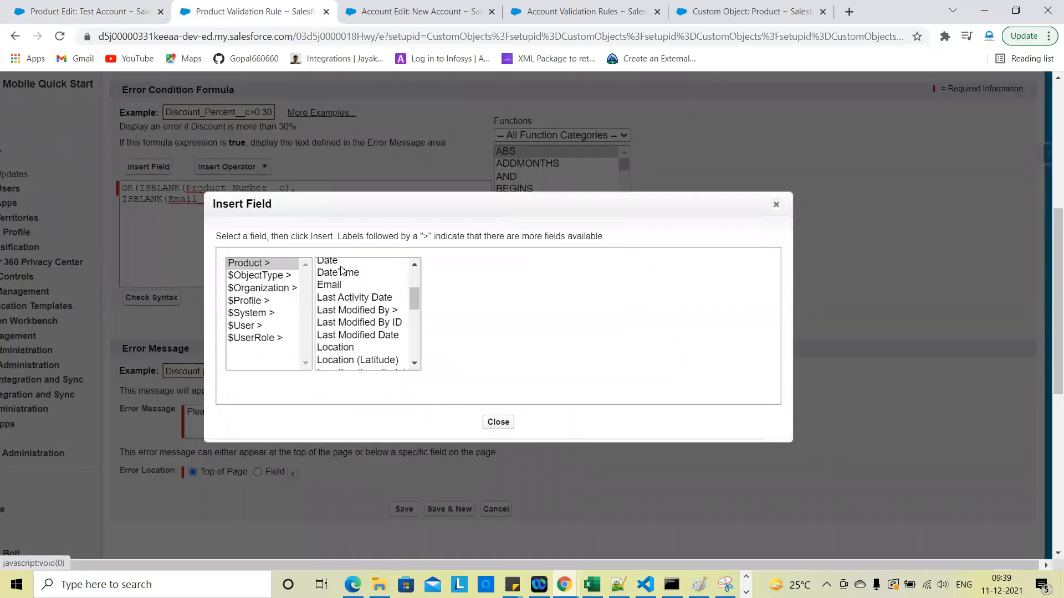
pyautogui.click(339, 264)
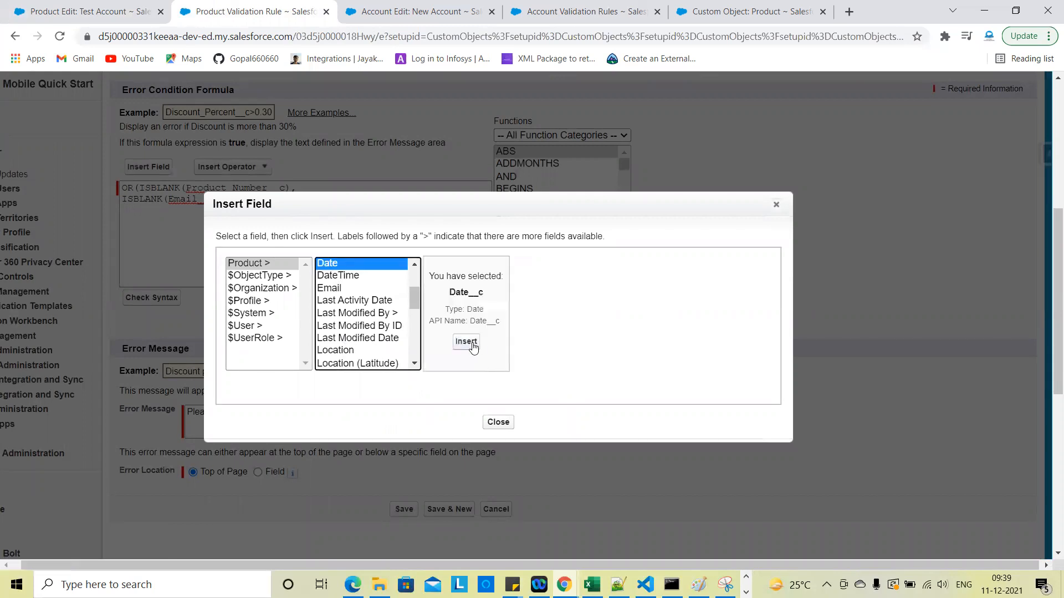
pyautogui.click(471, 345)
pyautogui.hotkey('ctrl', '-')
# Complete the formula as OR(ISBLANK(Product_Number__c), ISBLANK(Email__c ), ISBLANK( Date__c ) ) and check its syntax
pyautogui.click(221, 305)
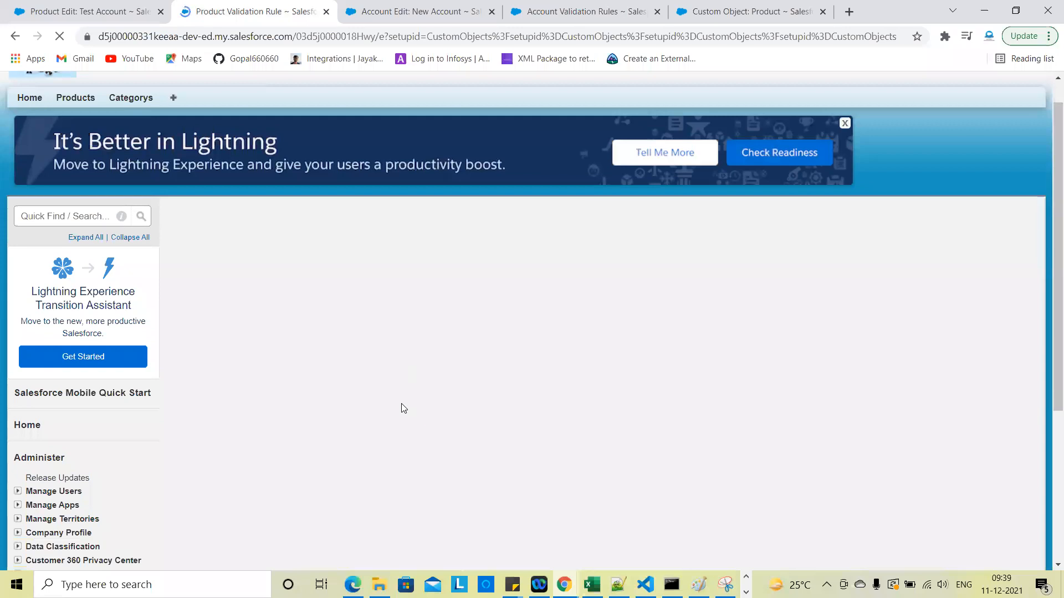
pyautogui.scroll(2, 338, 255)
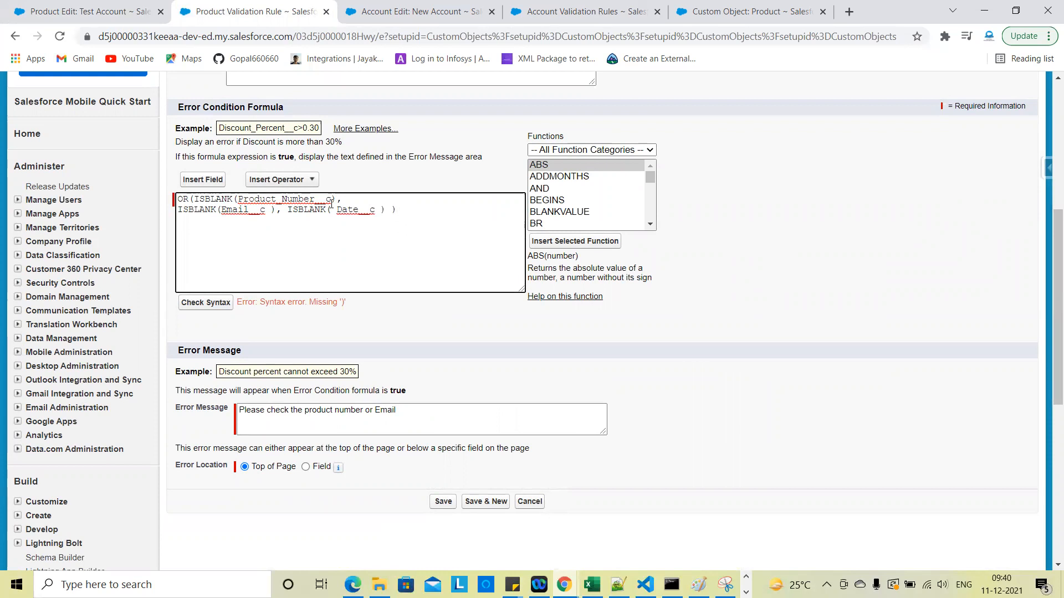
pyautogui.click(223, 306)
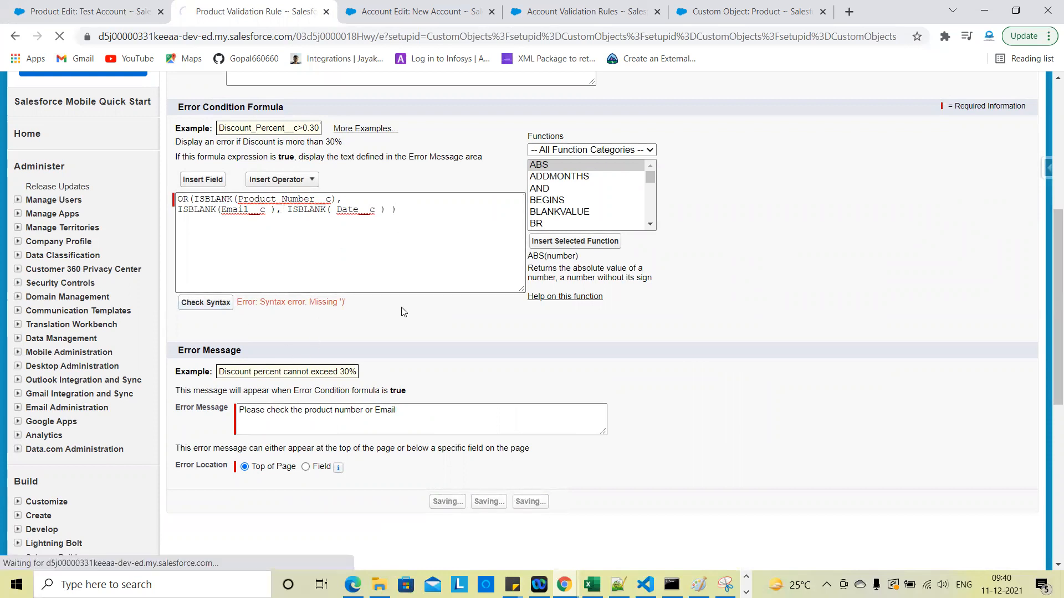
# Extend the error message to "Please check the product number or Email or Date" and save the validation rule
pyautogui.scroll(-5, 403, 311)
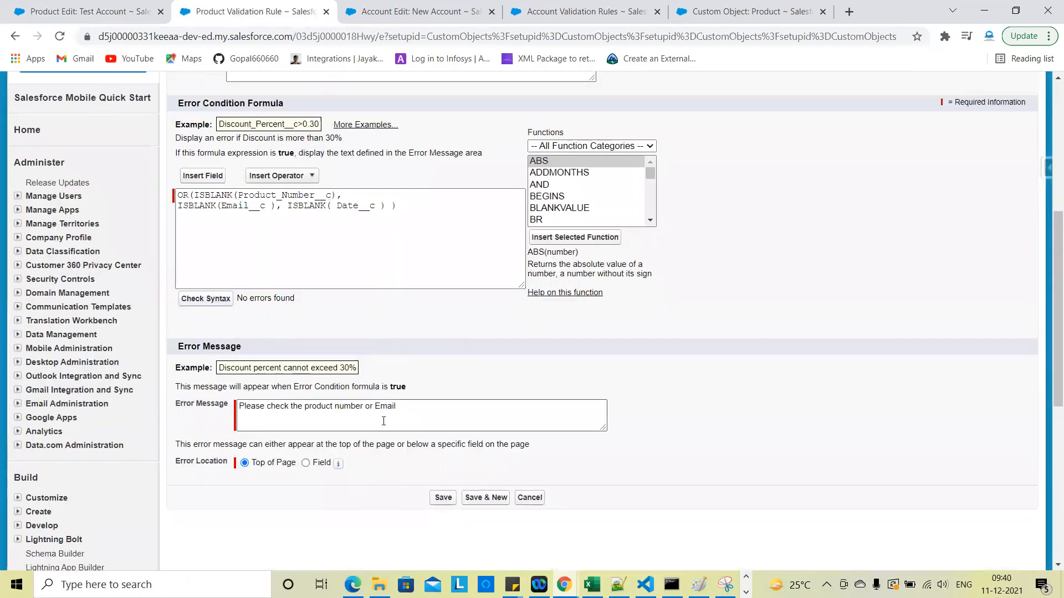
pyautogui.click(413, 405)
pyautogui.write('or Date')
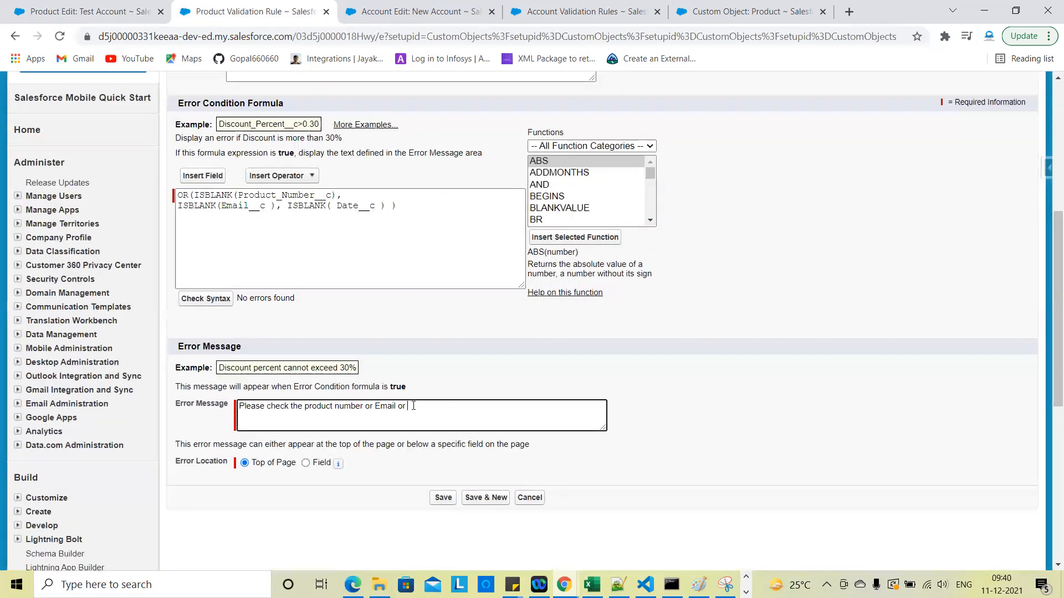
pyautogui.click(438, 495)
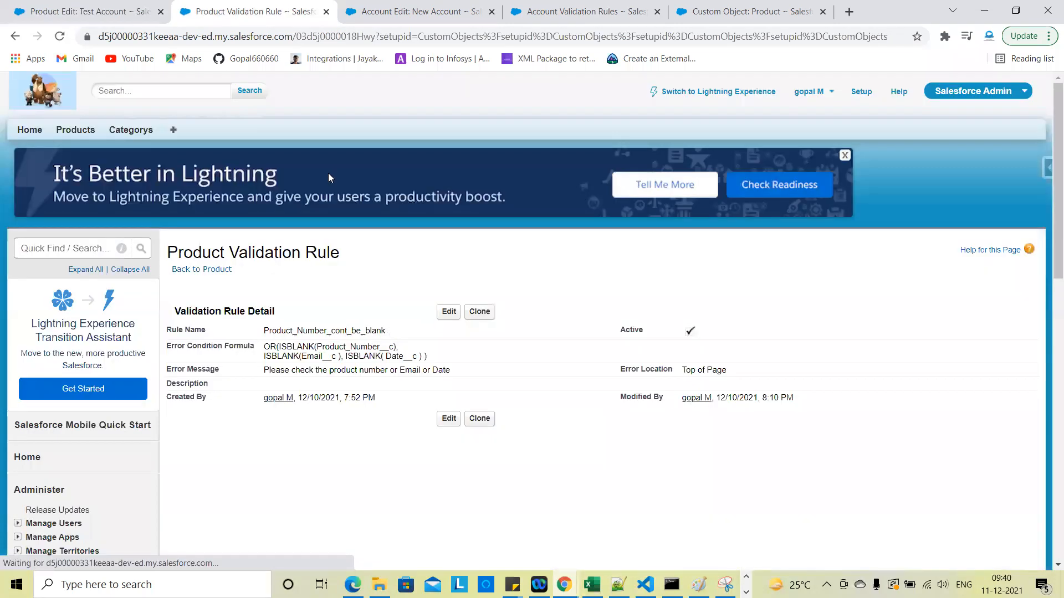
# Clear the Product Number and Email of the Test Account product record and try to save it
pyautogui.click(66, 5)
pyautogui.scroll(4, 447, 338)
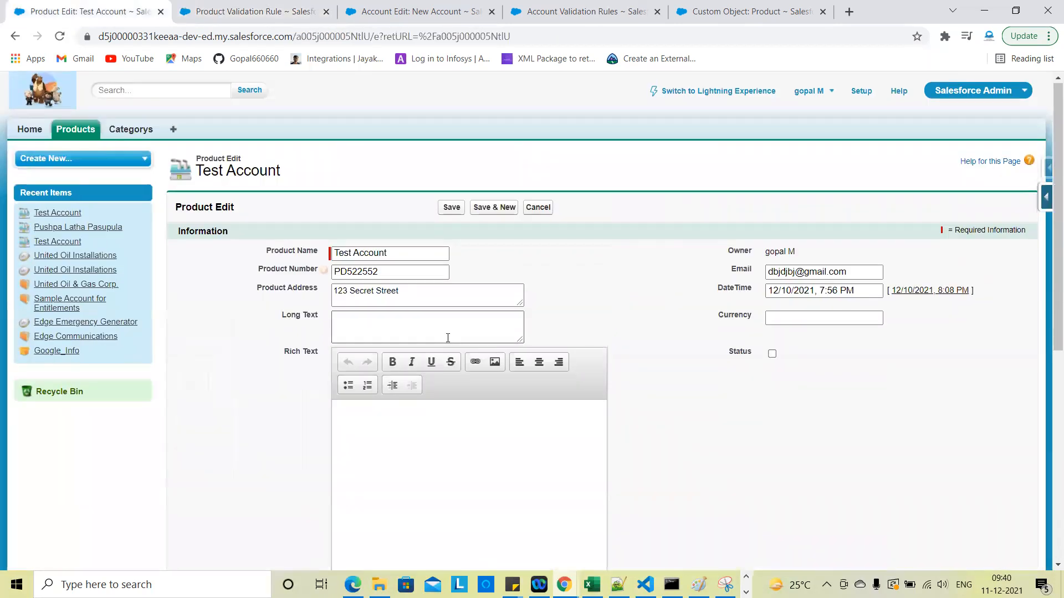
pyautogui.click(410, 273)
pyautogui.hotkey('ctrl', 'a')
pyautogui.press('BackSpace')
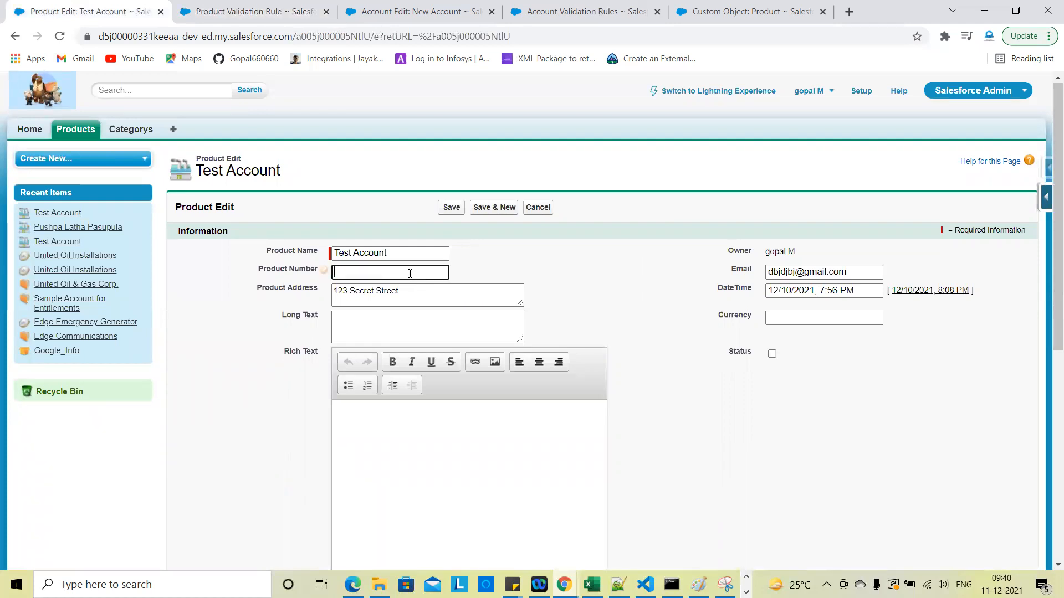
pyautogui.click(846, 274)
pyautogui.hotkey('ctrl', 'a')
pyautogui.press('BackSpace')
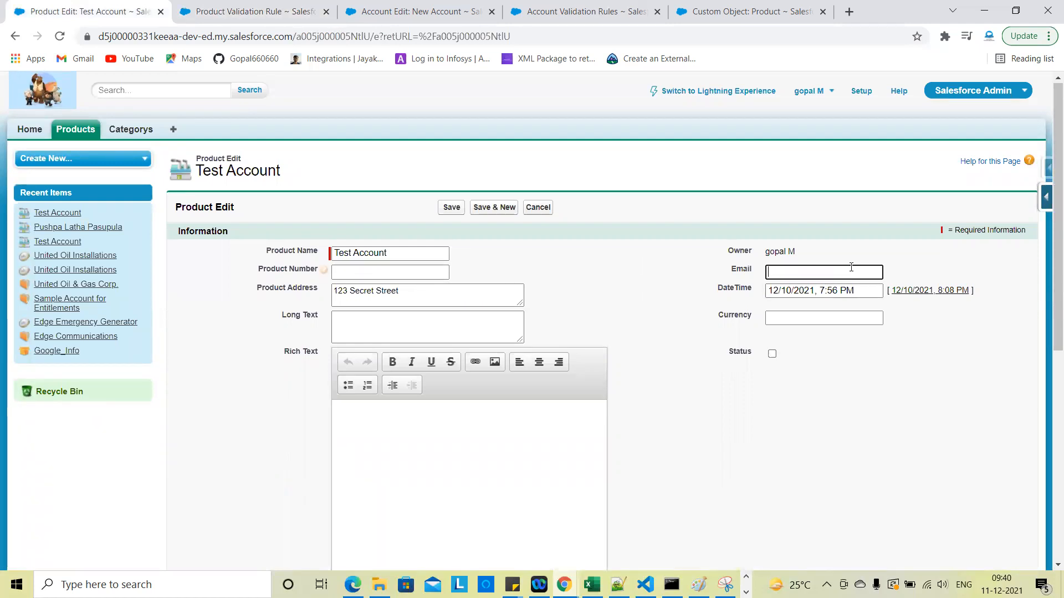
pyautogui.click(451, 208)
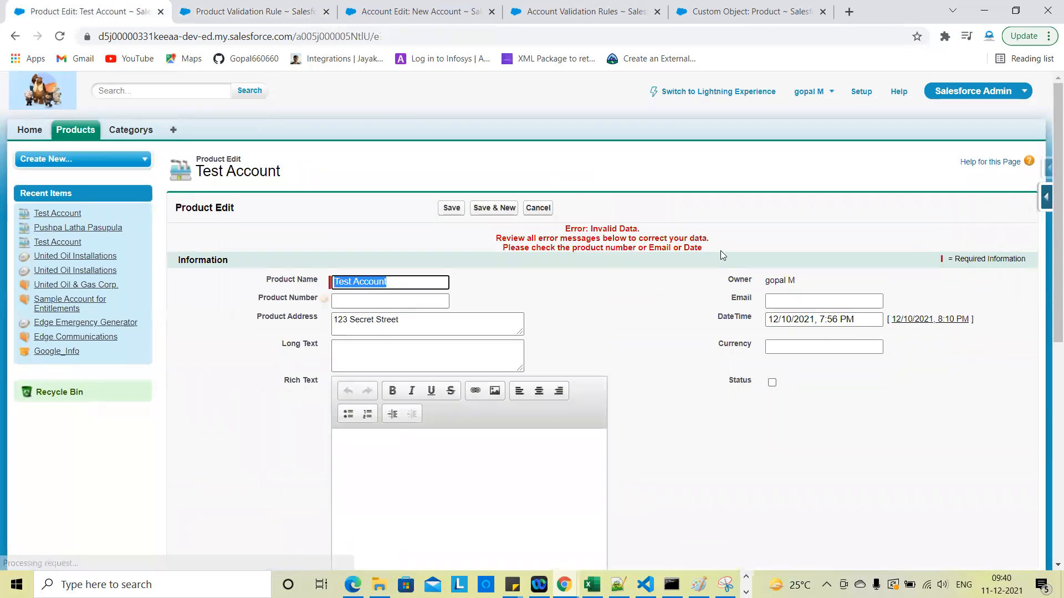
# Fill in the Product Number with PD522552 and re-enter the email address on the Test Account record
pyautogui.click(434, 301)
pyautogui.press('Down')
pyautogui.press('Return')
pyautogui.click(820, 301)
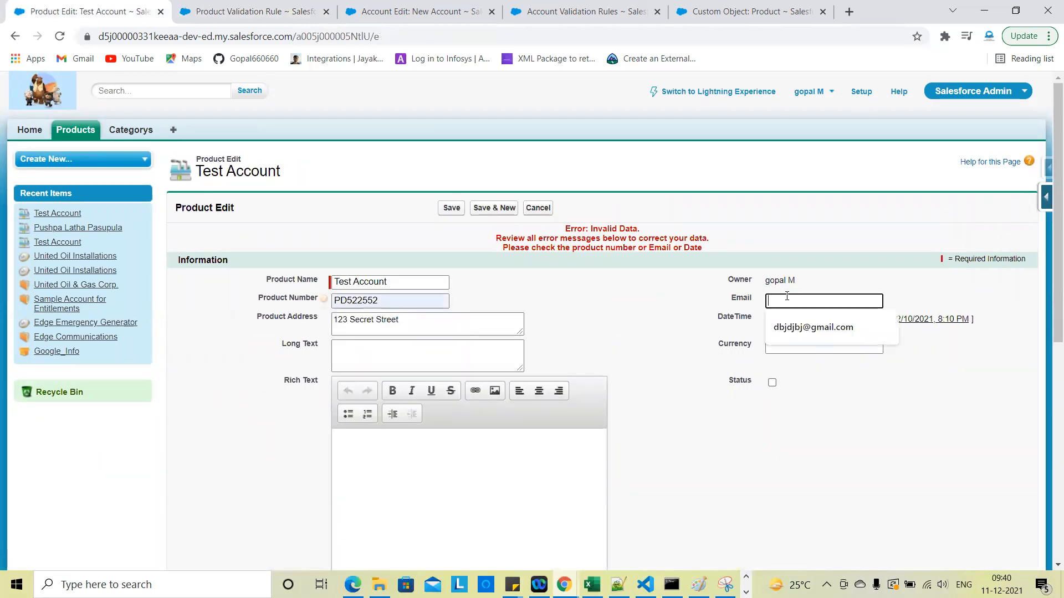
pyautogui.click(809, 328)
# Set the record's Date field to 12/10/2021 and save the Test Account product
pyautogui.scroll(-5, 641, 384)
pyautogui.scroll(5, 542, 351)
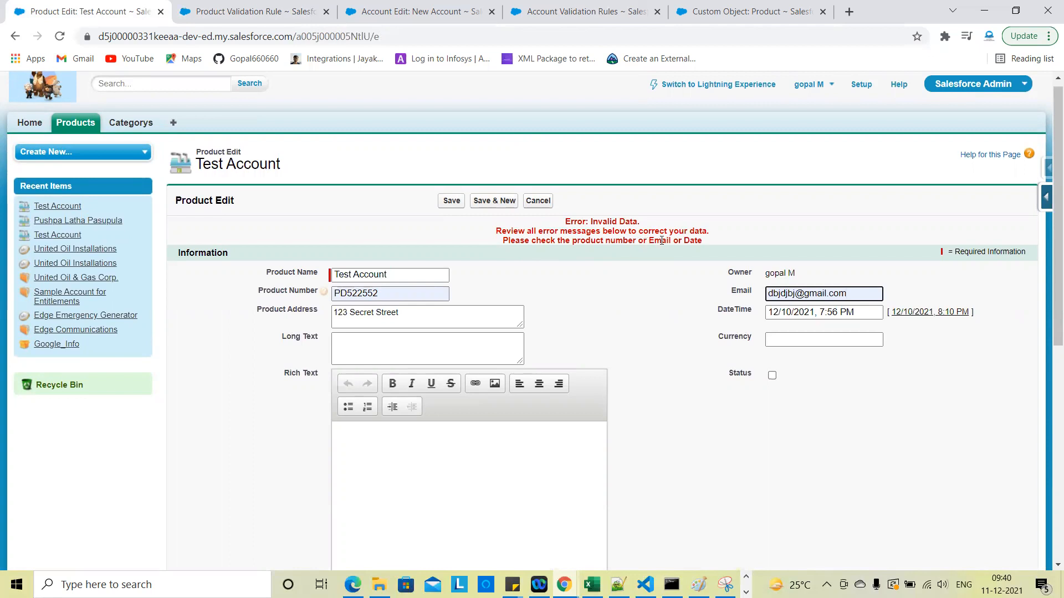
pyautogui.scroll(-7, 694, 444)
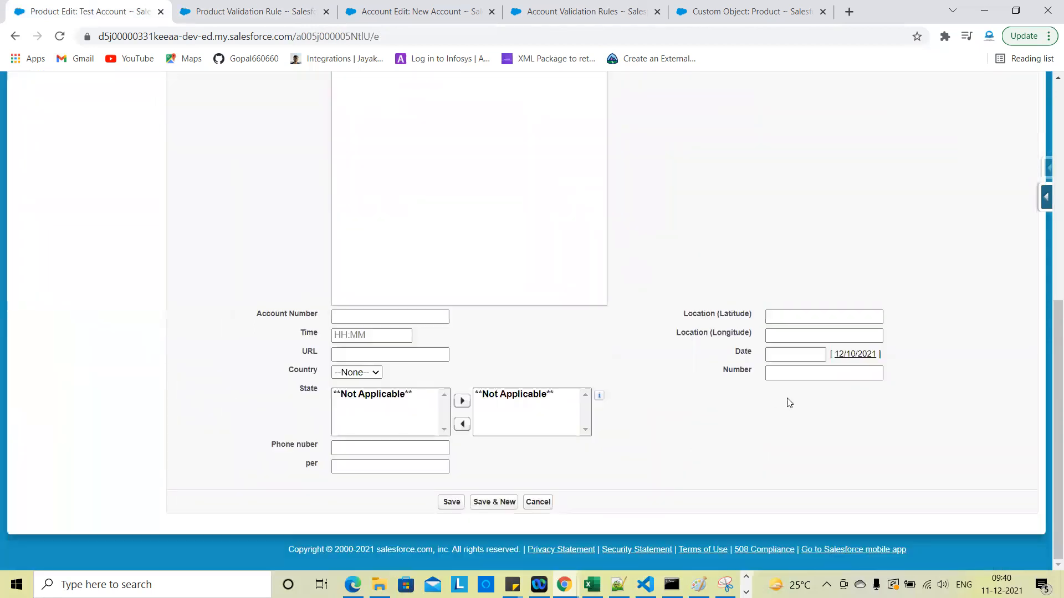
pyautogui.click(839, 356)
pyautogui.press('Return')
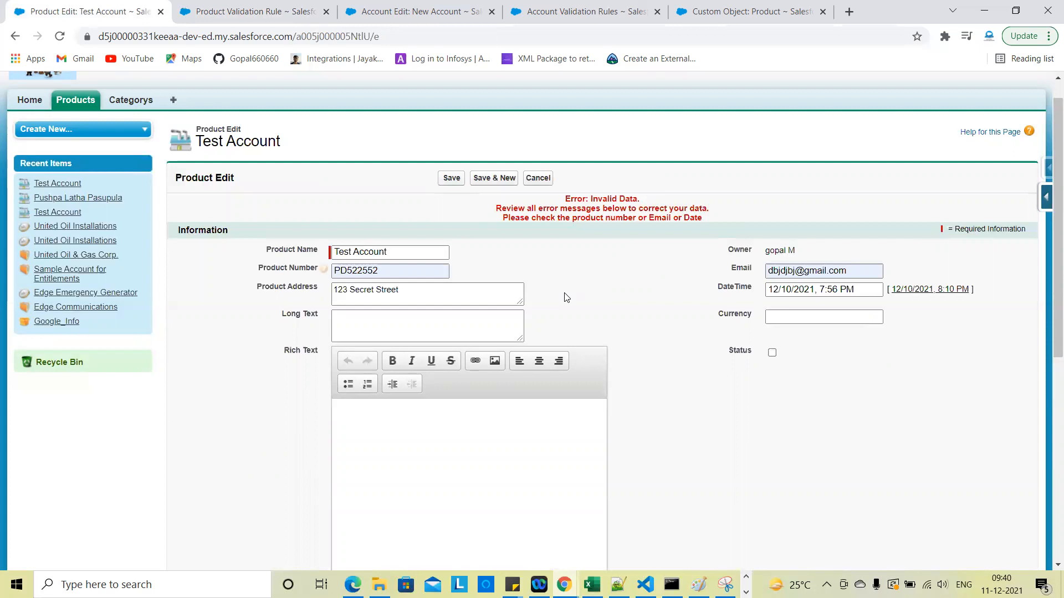
pyautogui.click(445, 179)
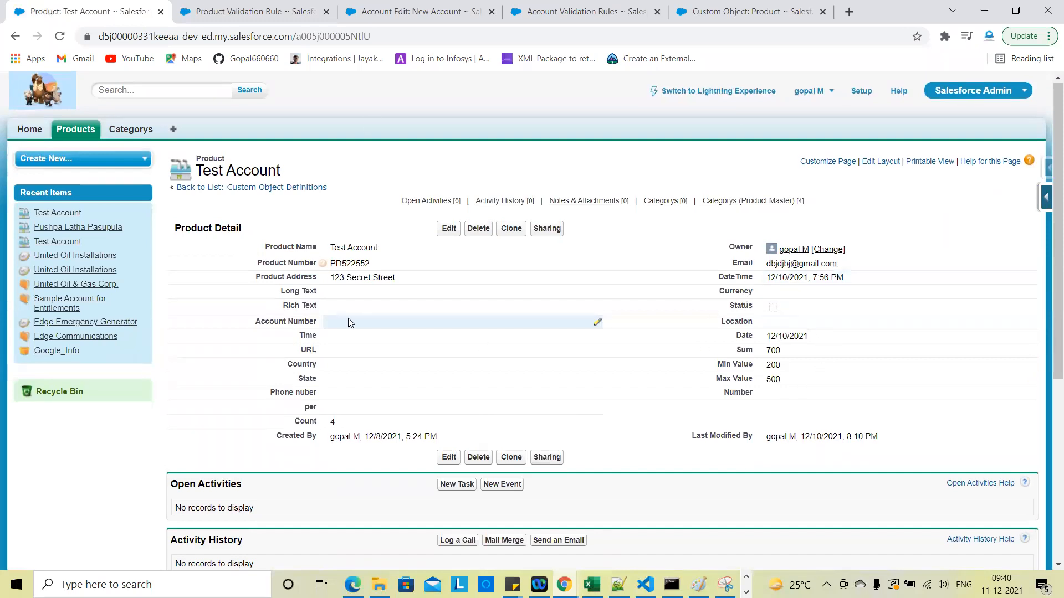
# Return to the Product custom object's definition and review its custom fields and validation rules
pyautogui.hotkey('ctrl', 'Tab')
pyautogui.click(214, 271)
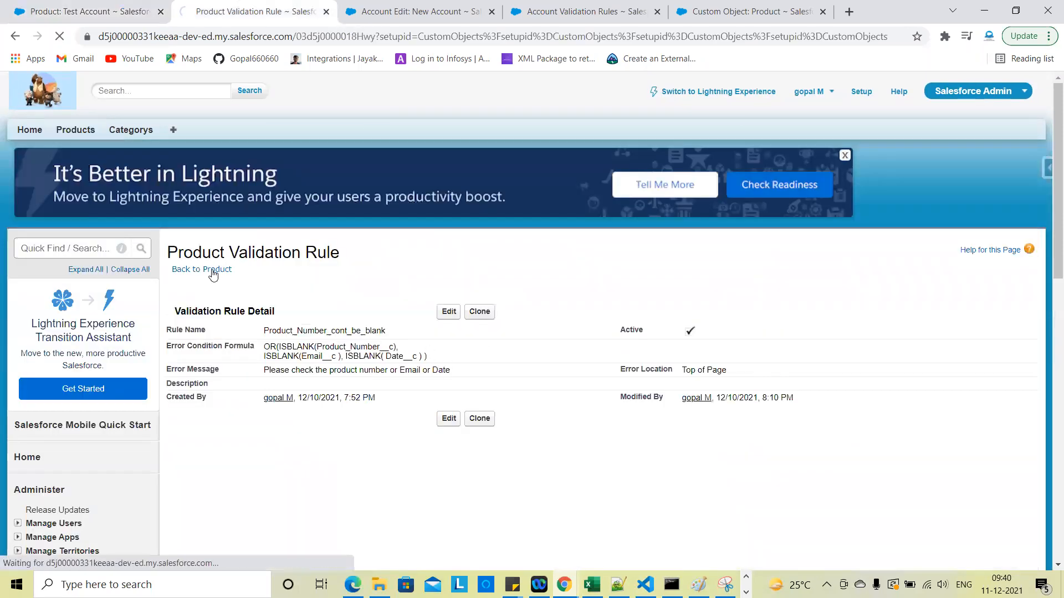
pyautogui.scroll(-10, 410, 388)
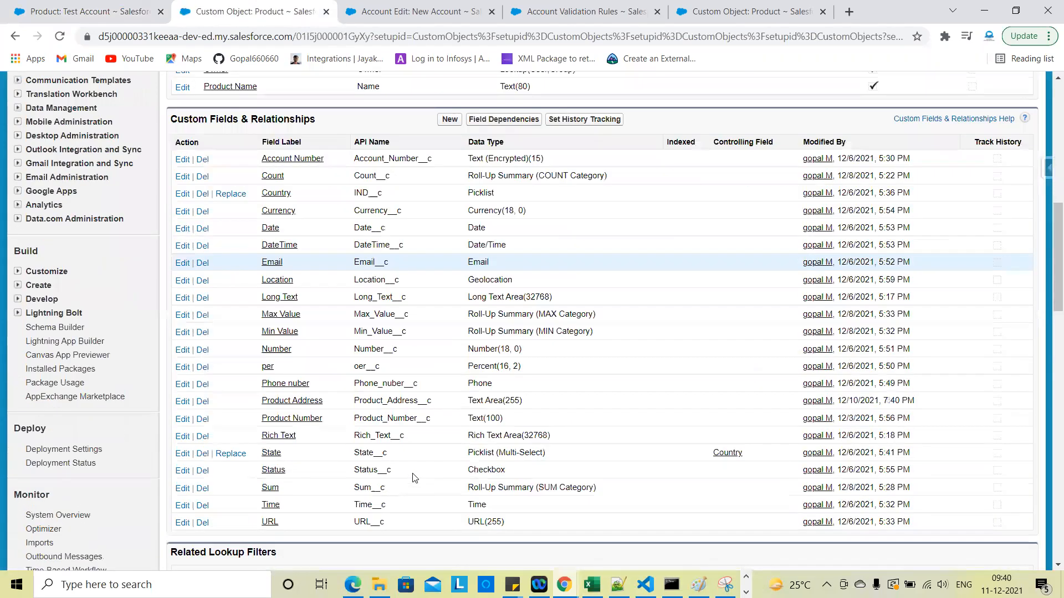
pyautogui.scroll(-5, 413, 478)
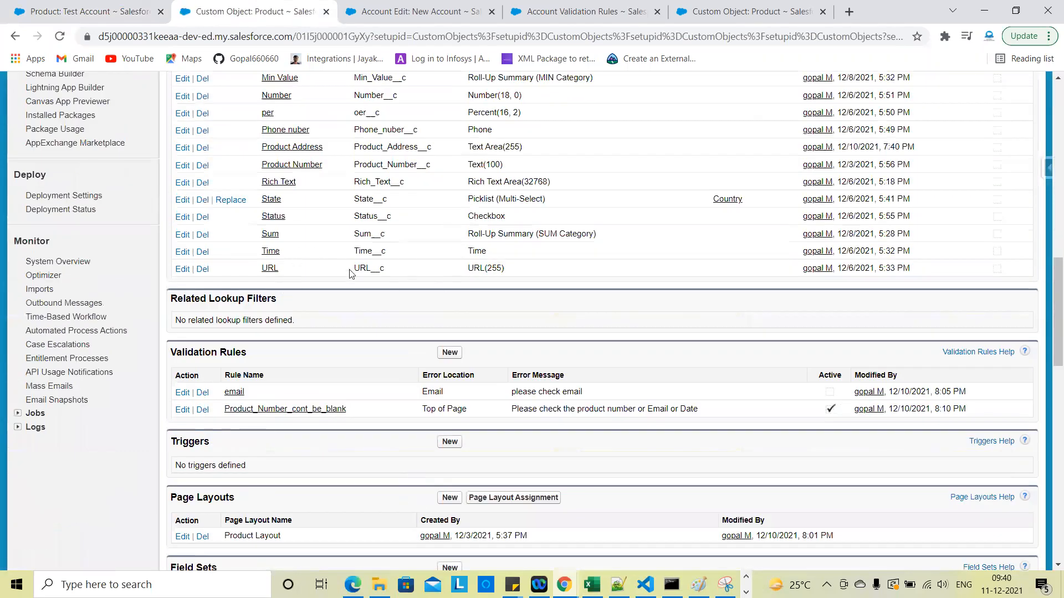
pyautogui.scroll(-2, 351, 275)
# Open the Test Account product record for editing
pyautogui.click(54, 7)
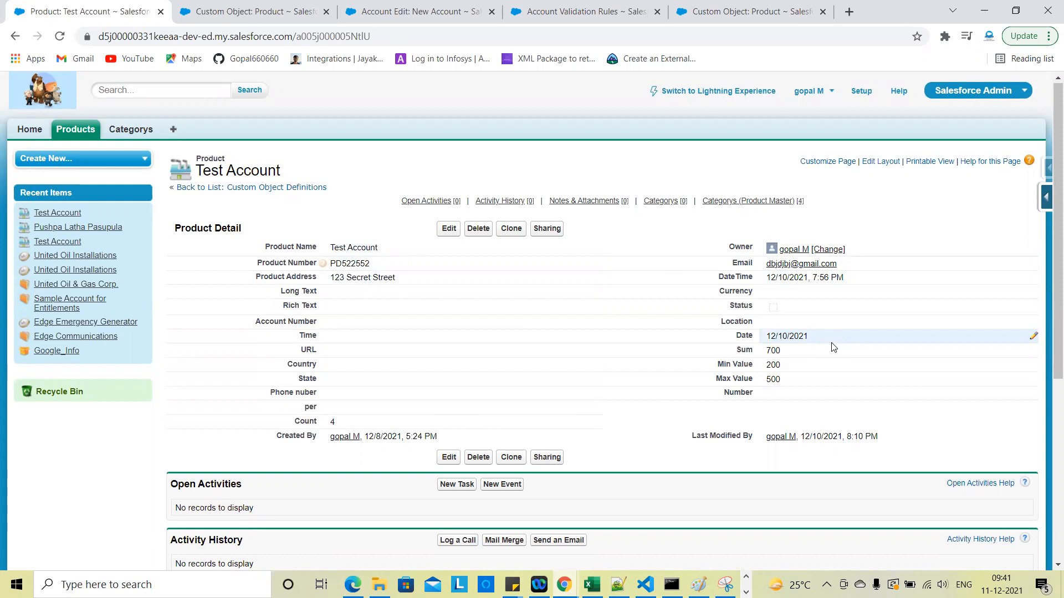
pyautogui.click(448, 228)
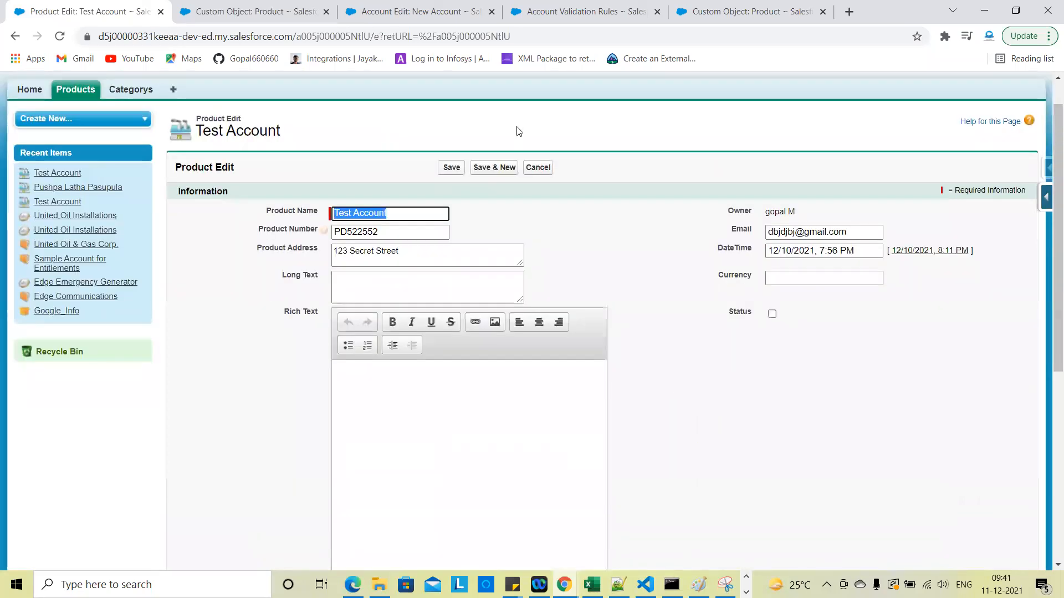
# Examine the Product object's Object Limits, especially the usage and limits for active validation rules and custom fields
pyautogui.click(296, 7)
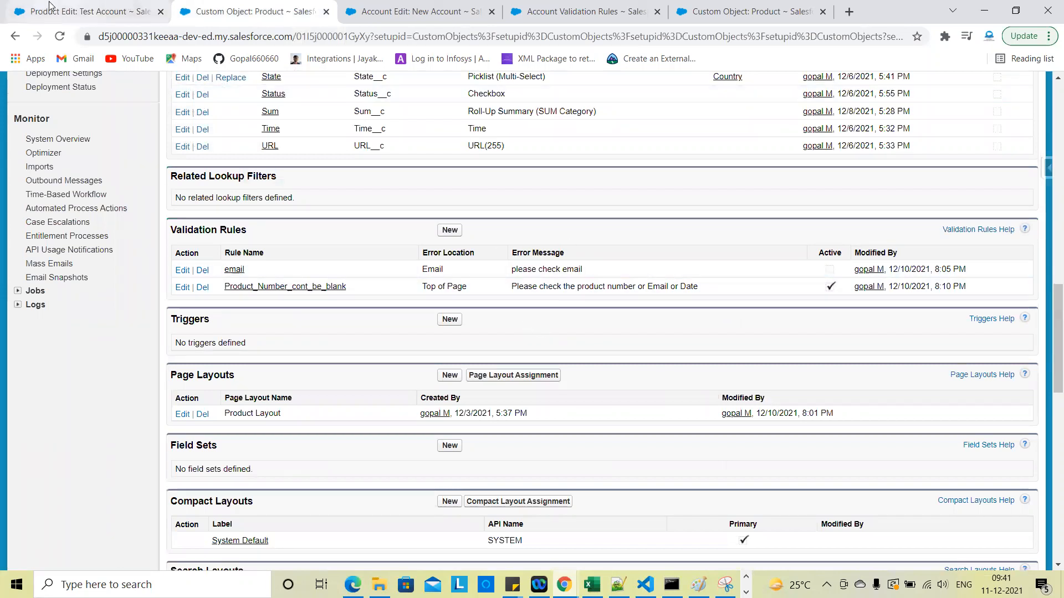
pyautogui.scroll(-15, 285, 349)
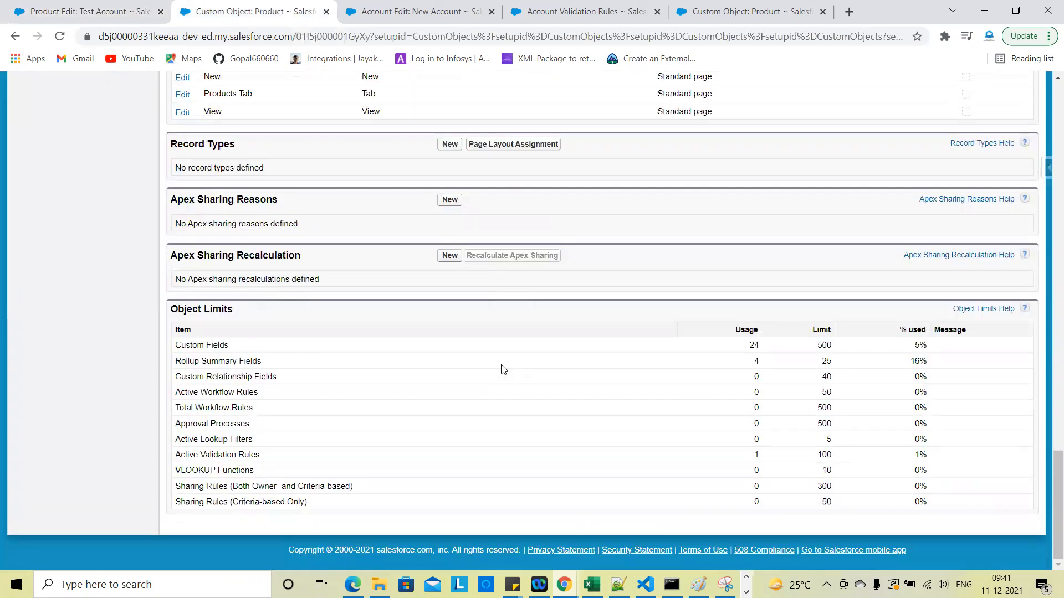
pyautogui.doubleClick(824, 455)
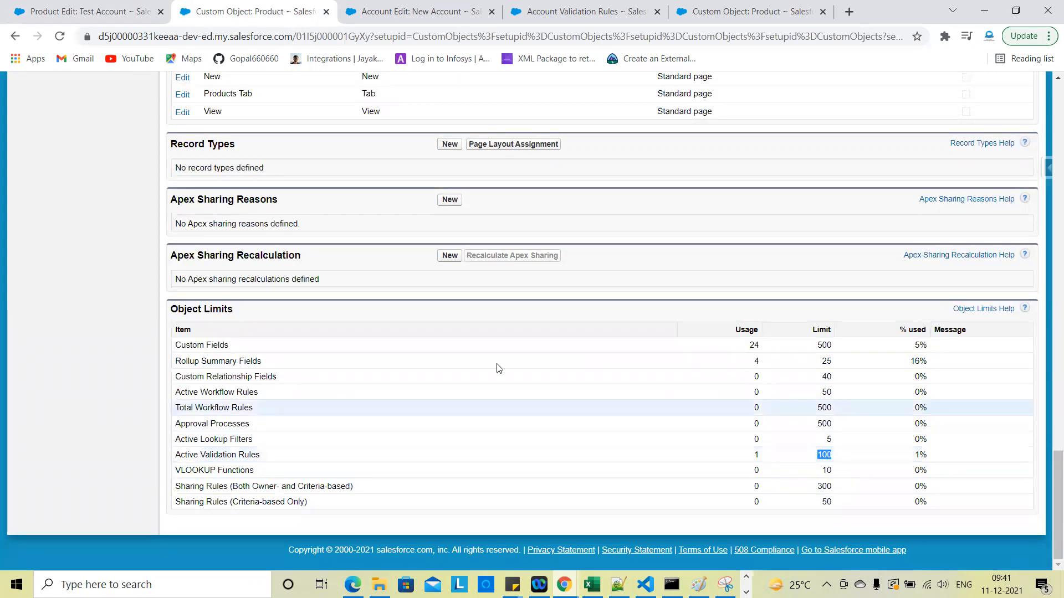
pyautogui.tripleClick(384, 352)
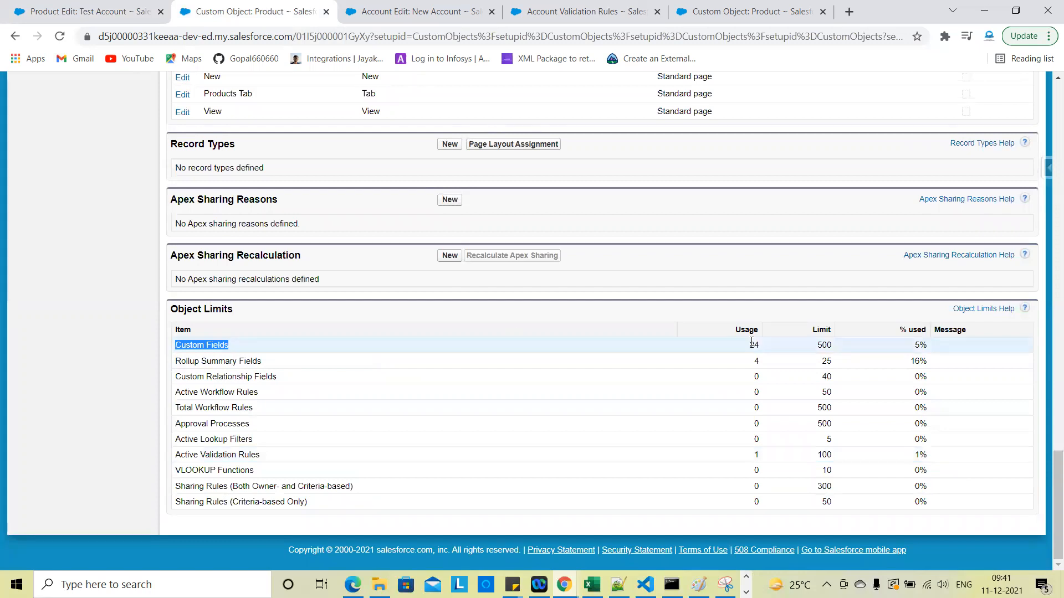
pyautogui.doubleClick(823, 345)
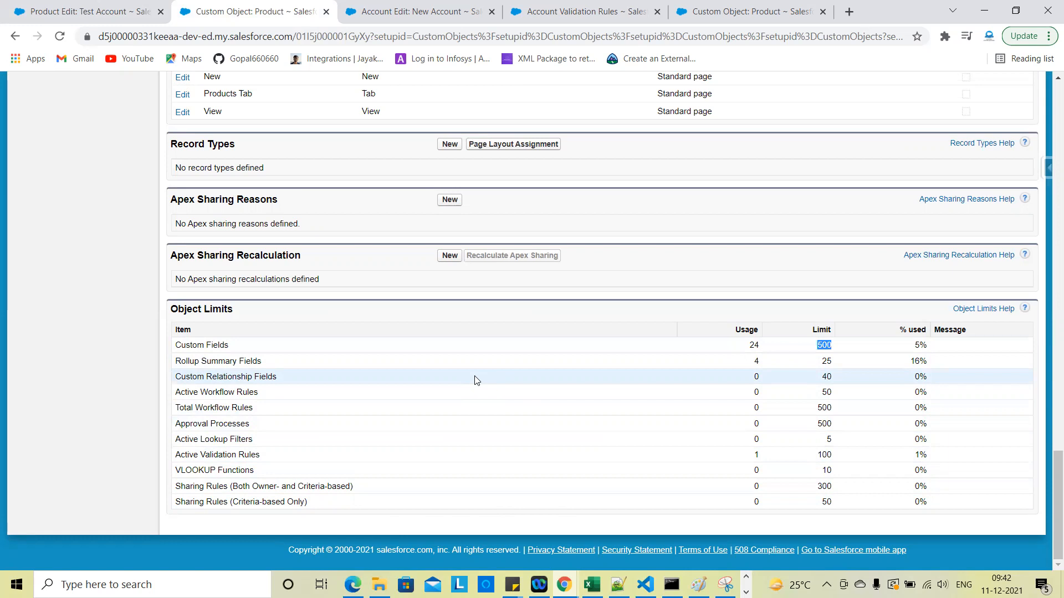
pyautogui.click(729, 313)
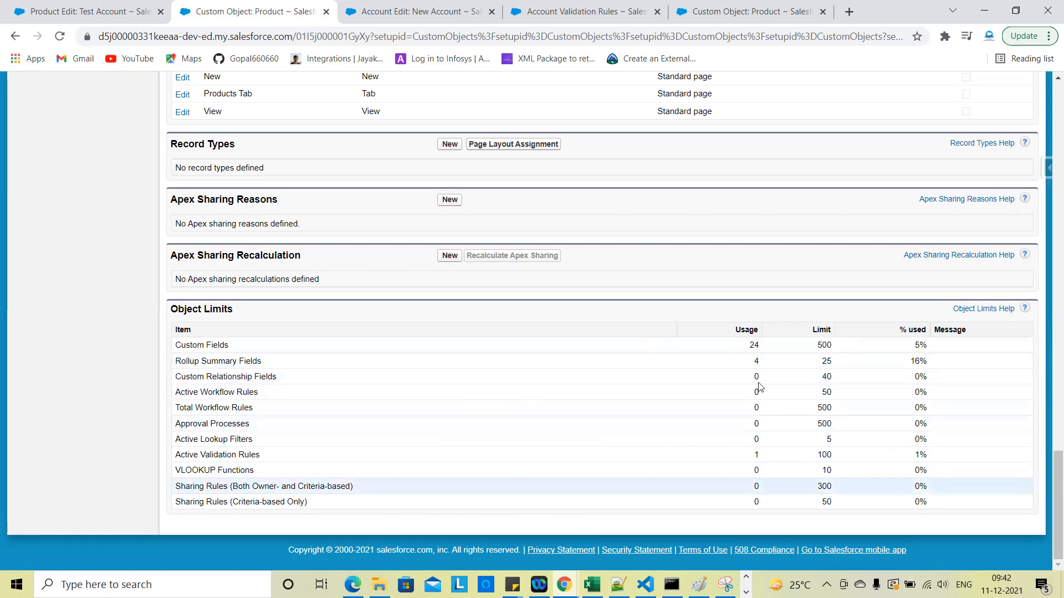
pyautogui.scroll(3, 524, 399)
pyautogui.scroll(-2, 527, 401)
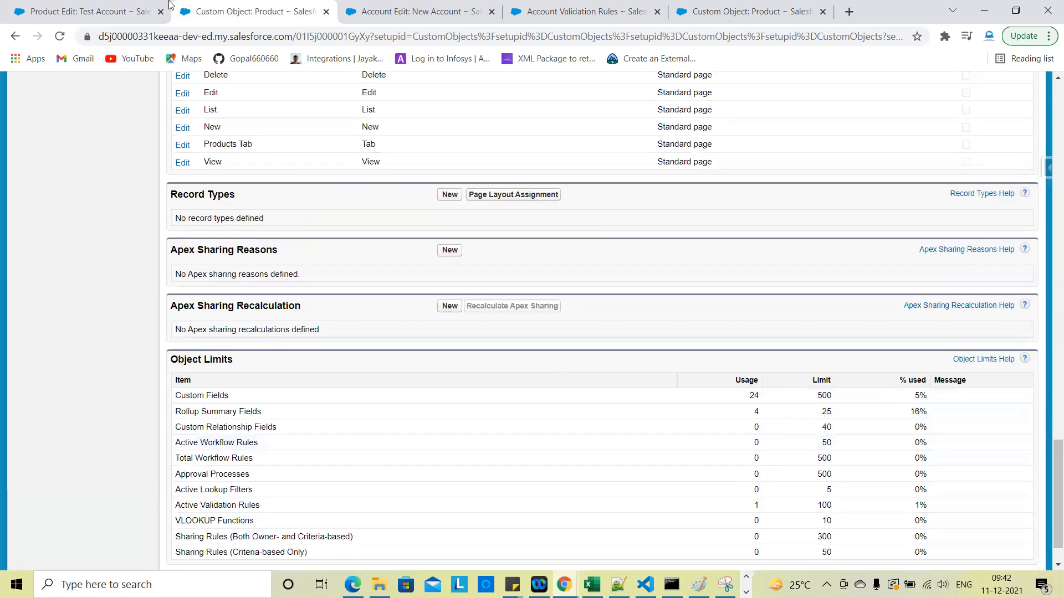
# Cancel editing the Test Account record and go back to the Product object's definition
pyautogui.click(102, 8)
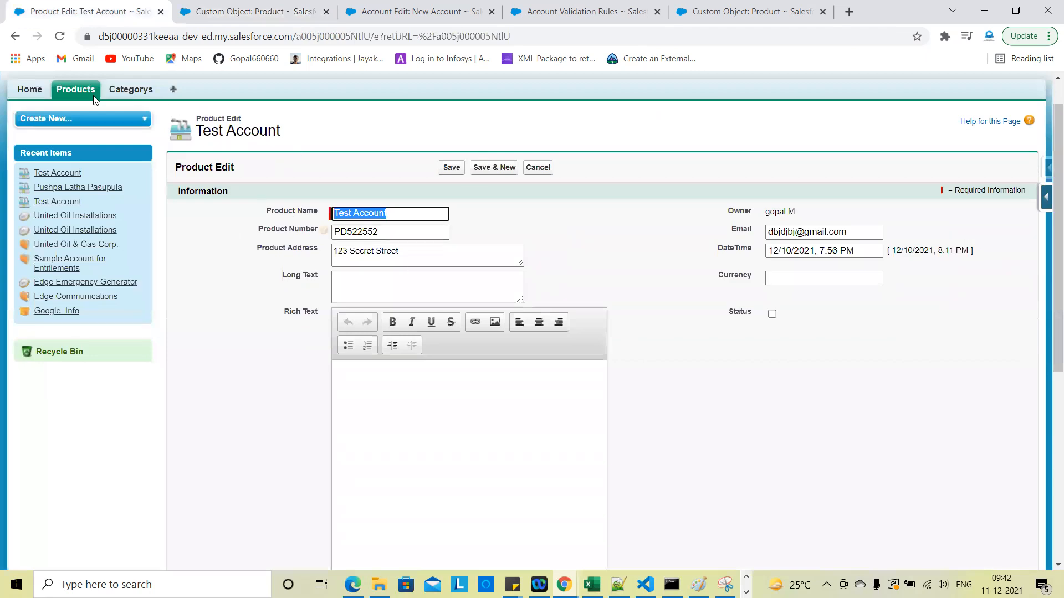
pyautogui.click(542, 166)
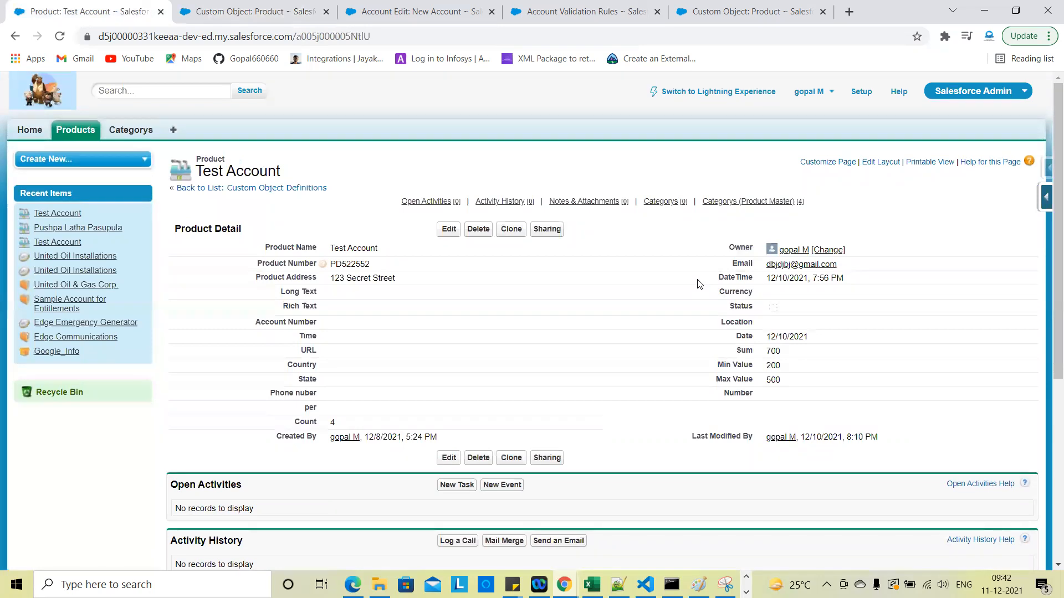
pyautogui.click(254, 11)
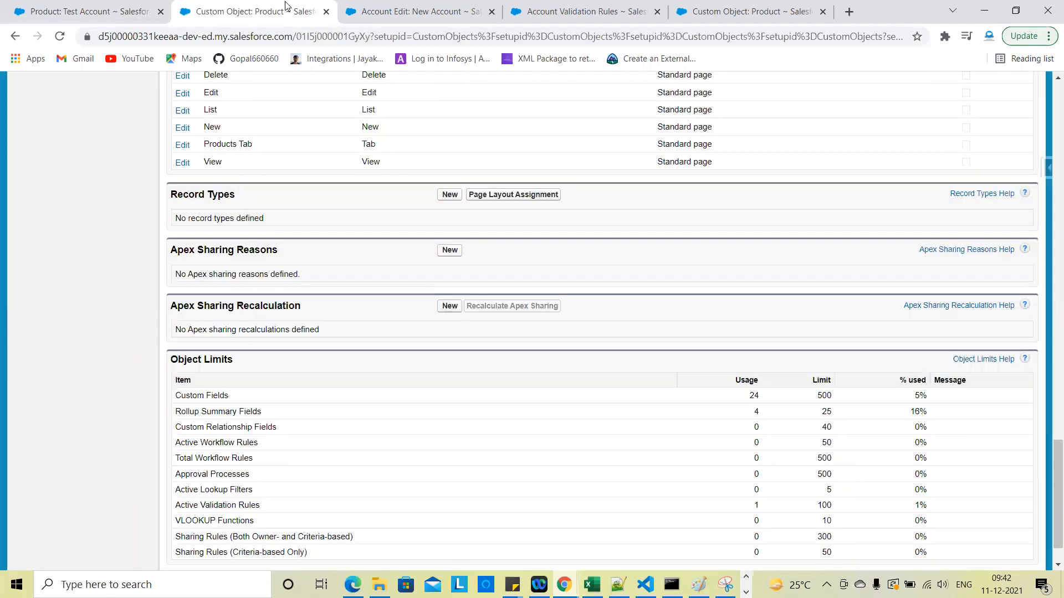
# Switch from the Product object to the unsaved account form, cancel it, and start a new blank account
pyautogui.scroll(15, 355, 383)
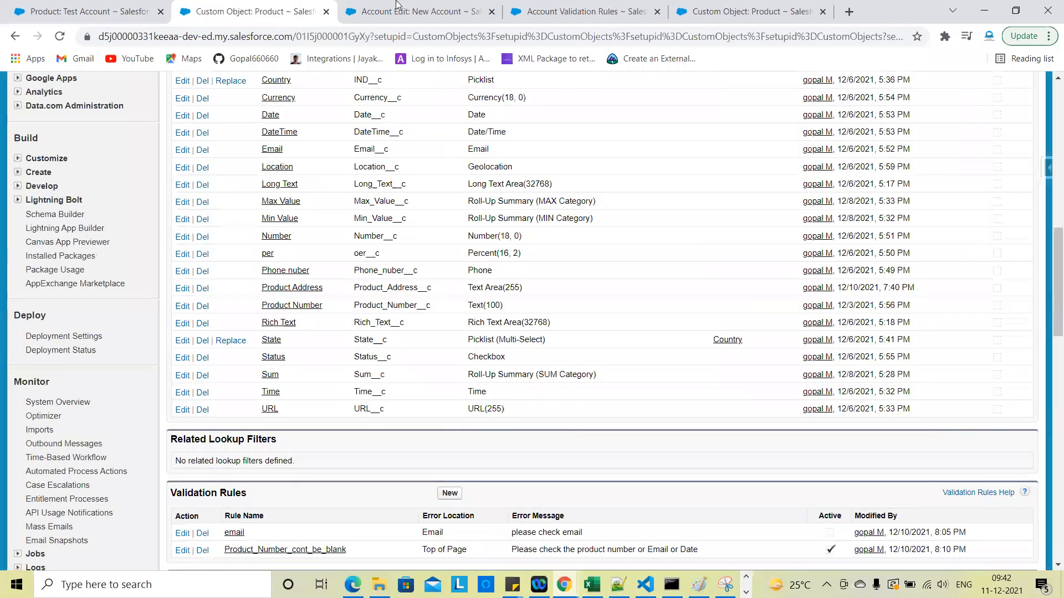
pyautogui.hotkey('ctrl', 'Tab')
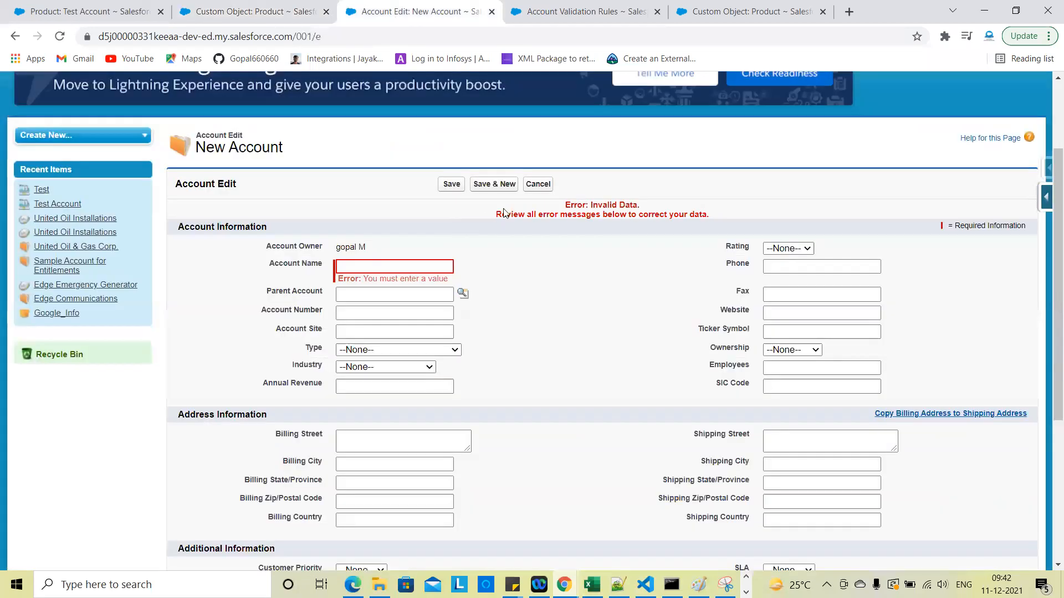
pyautogui.click(538, 184)
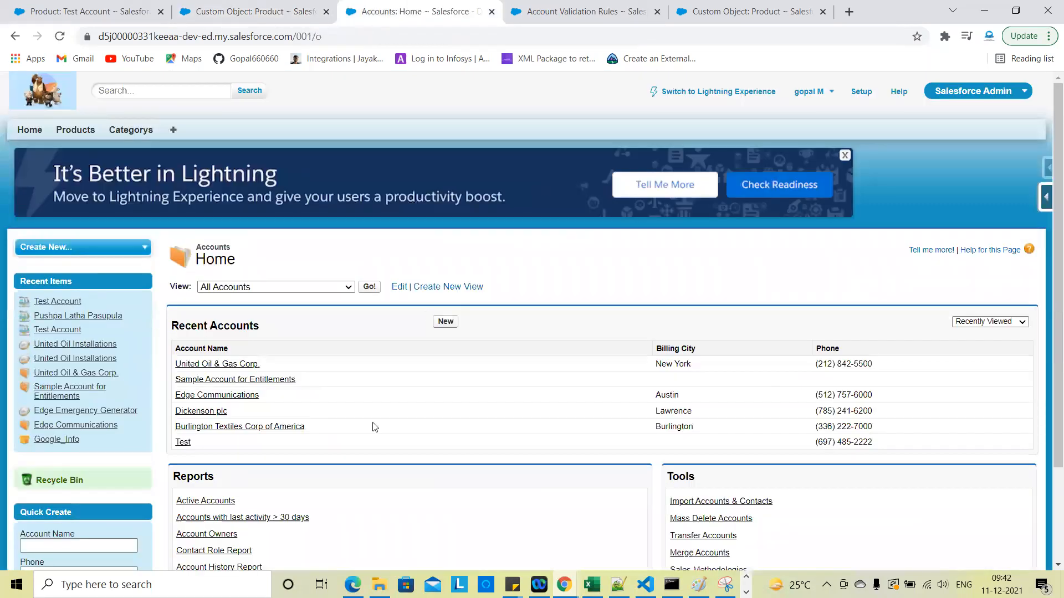
pyautogui.click(448, 321)
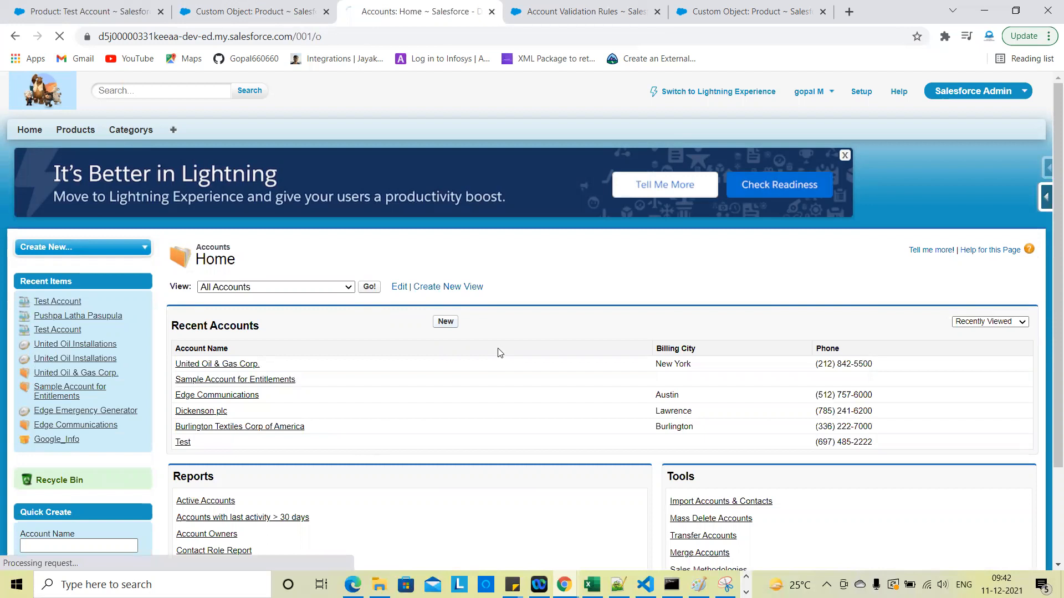
pyautogui.click(339, 349)
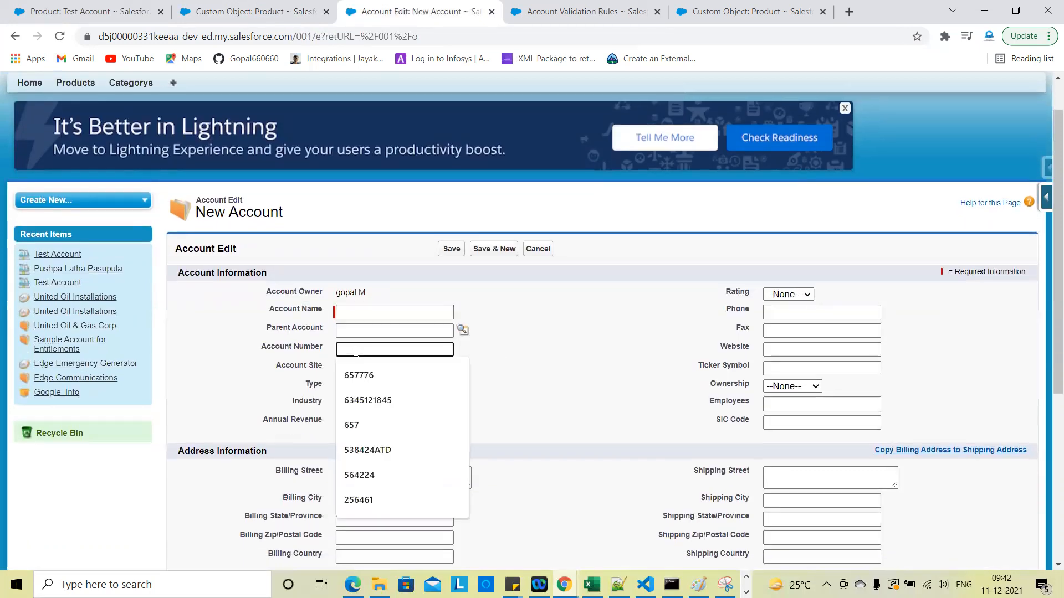
pyautogui.click(531, 355)
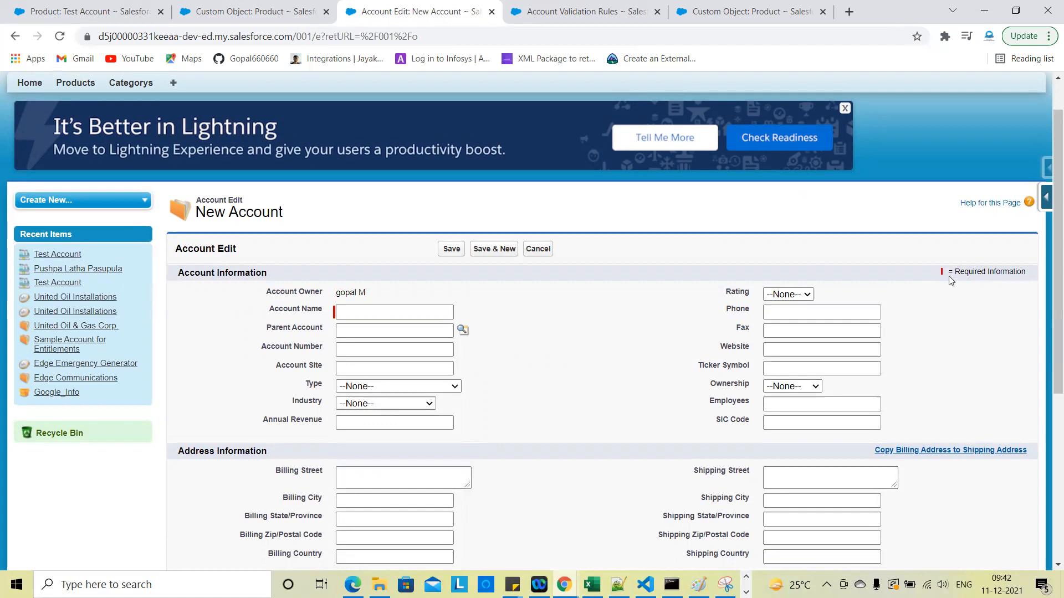
# Open the Account object's field list from the new account form and review its standard and custom fields
pyautogui.click(1045, 197)
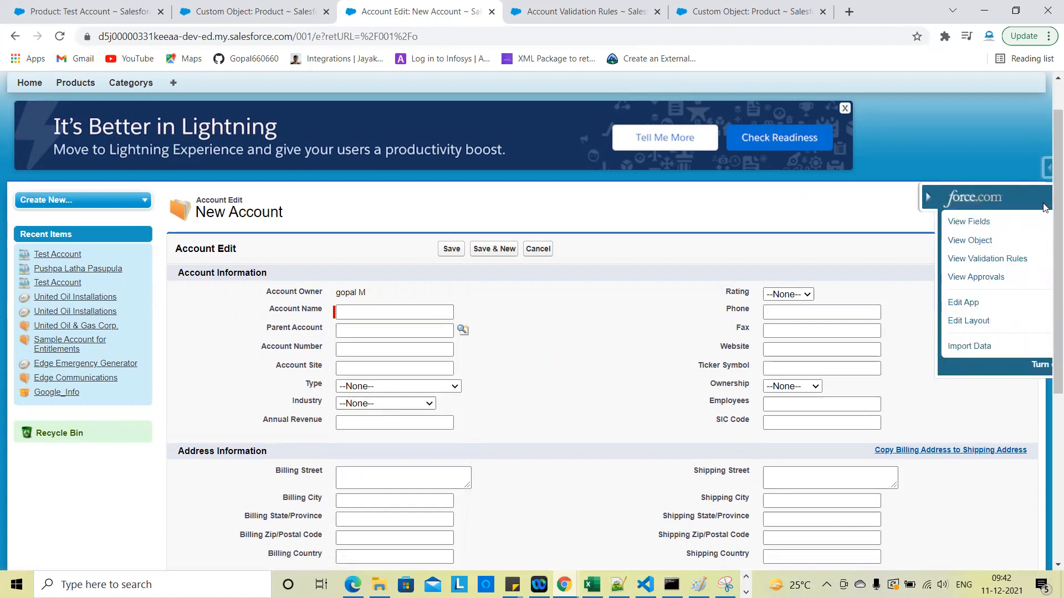
pyautogui.click(942, 221)
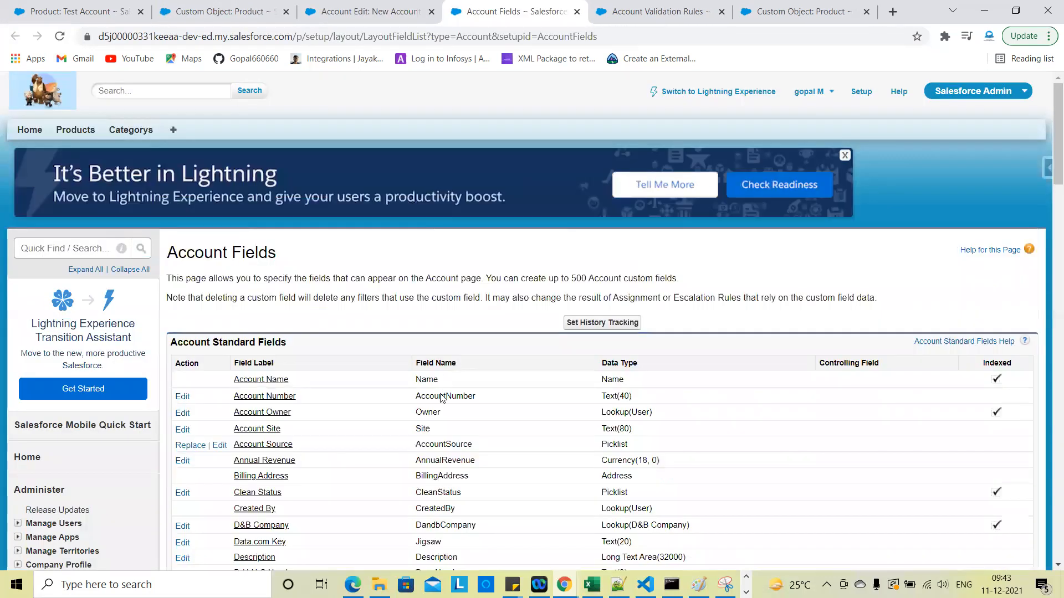
pyautogui.scroll(-2, 442, 396)
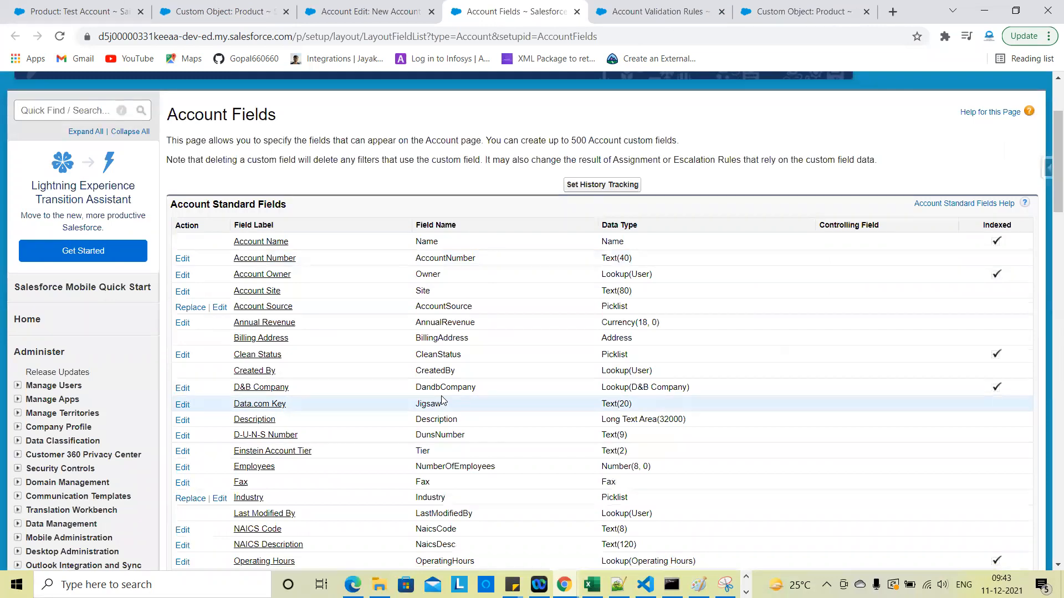
pyautogui.scroll(-5, 441, 396)
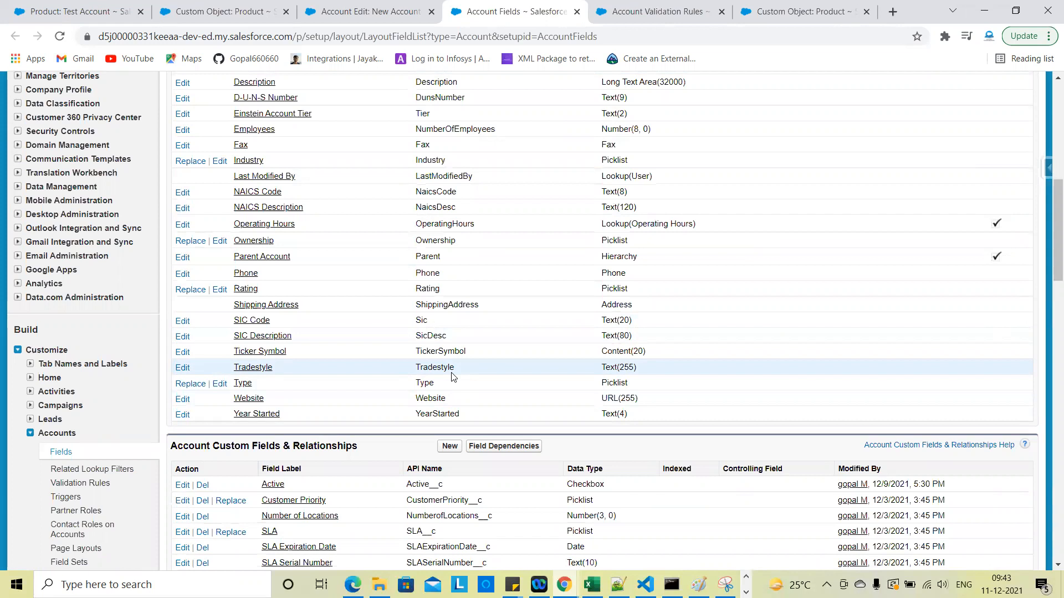
pyautogui.scroll(-5, 290, 404)
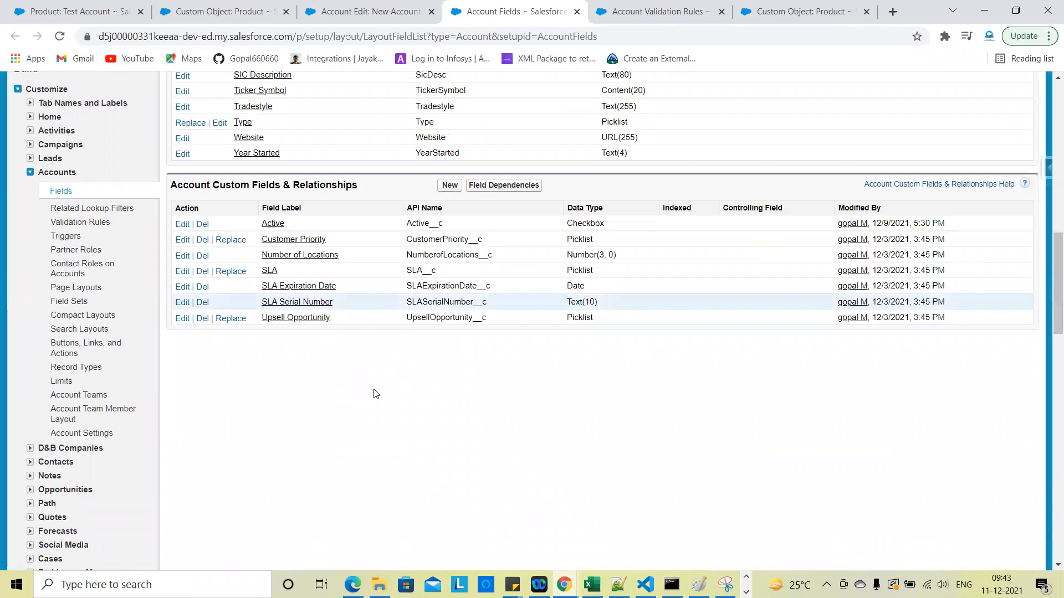
# Create an active Account validation rule named Account_Number_Validation and insert the Account Number field into its error condition formula
pyautogui.click(76, 223)
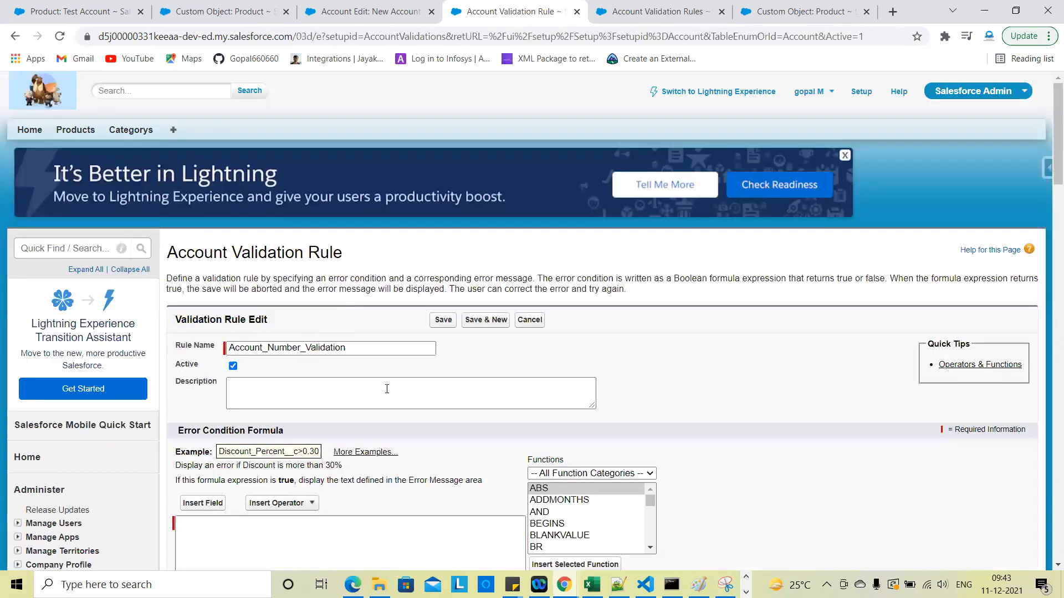
pyautogui.scroll(-4, 270, 380)
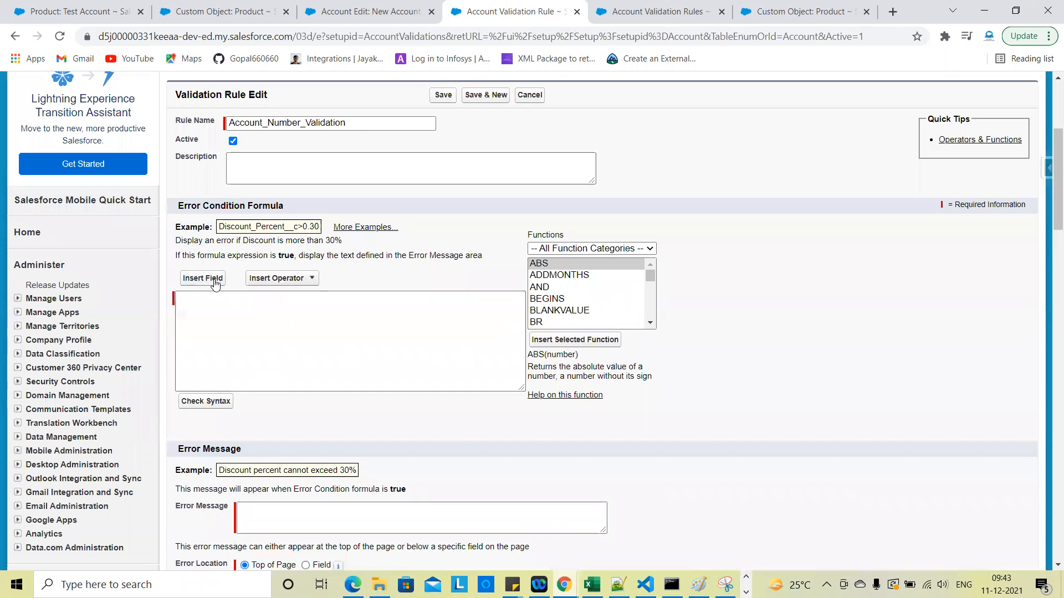
pyautogui.click(214, 284)
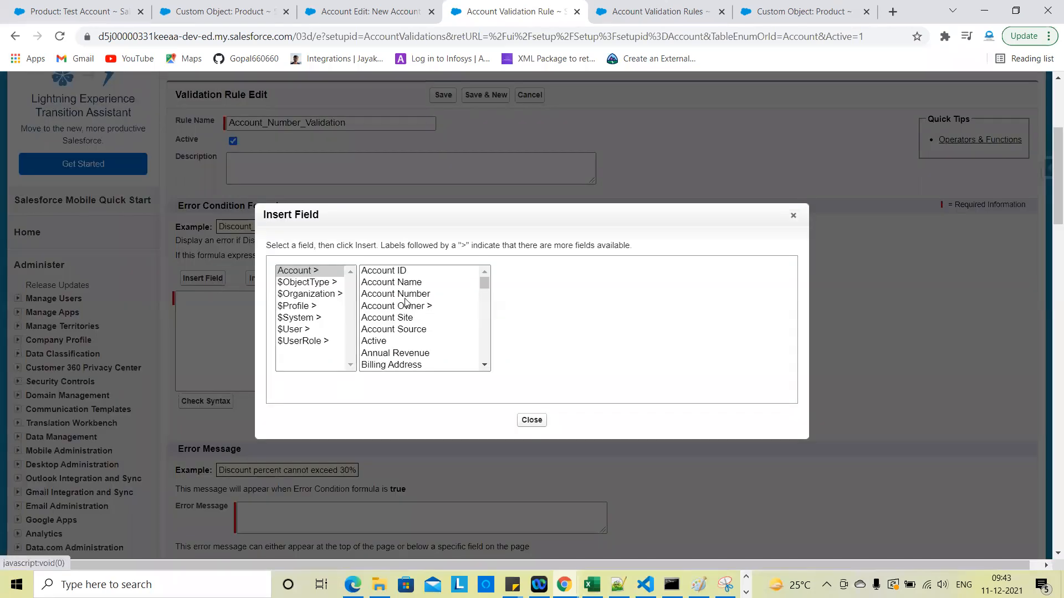
pyautogui.click(406, 295)
pyautogui.click(550, 348)
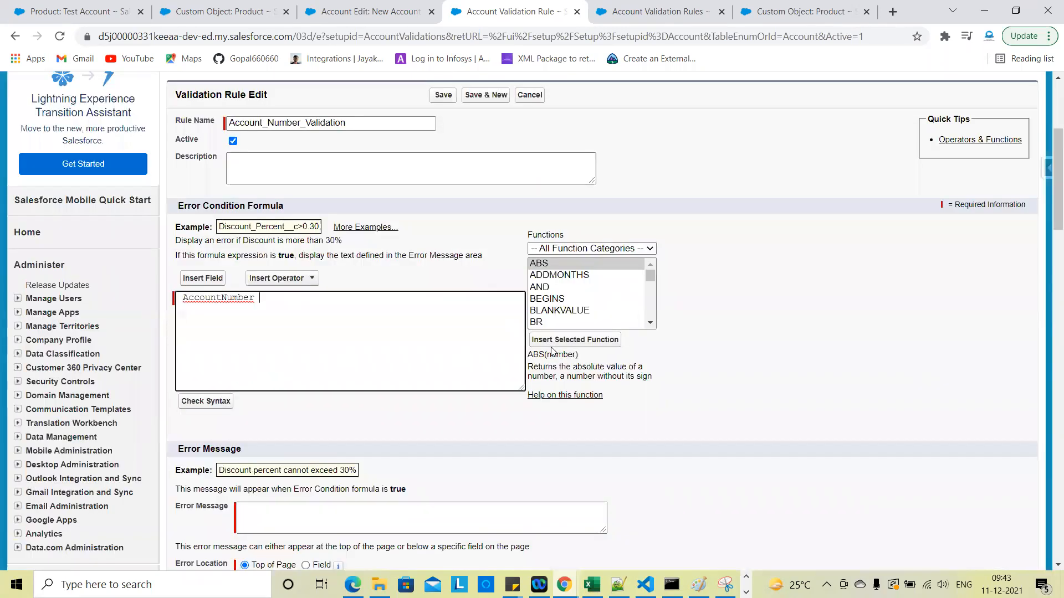
pyautogui.doubleClick(221, 299)
pyautogui.click(286, 340)
# Insert the ISBLANK function into the error condition formula after AccountNumber
pyautogui.scroll(-3, 558, 319)
pyautogui.scroll(-3, 558, 299)
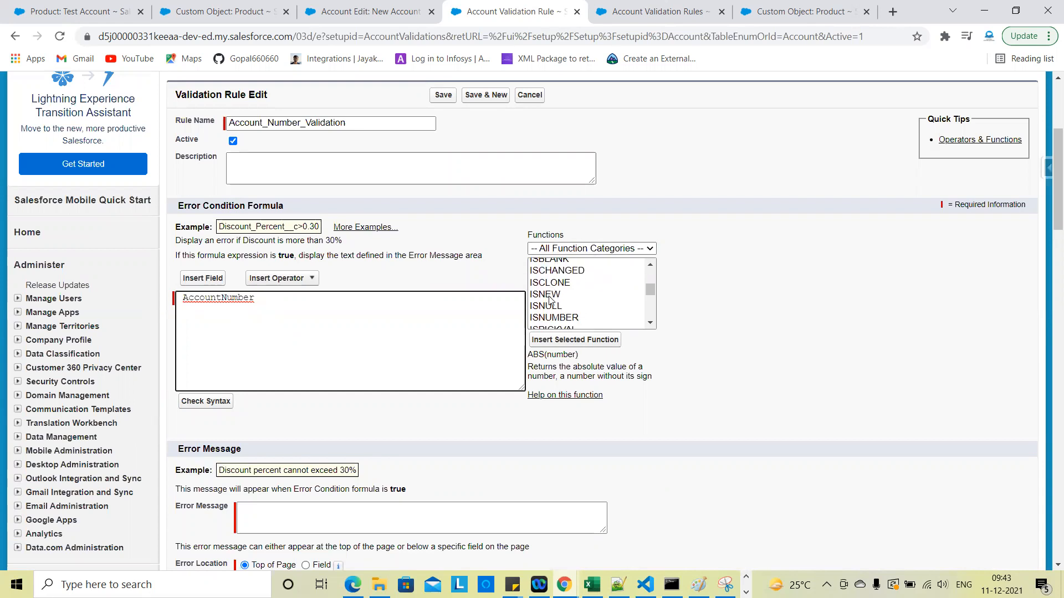
pyautogui.scroll(1, 553, 281)
pyautogui.click(551, 288)
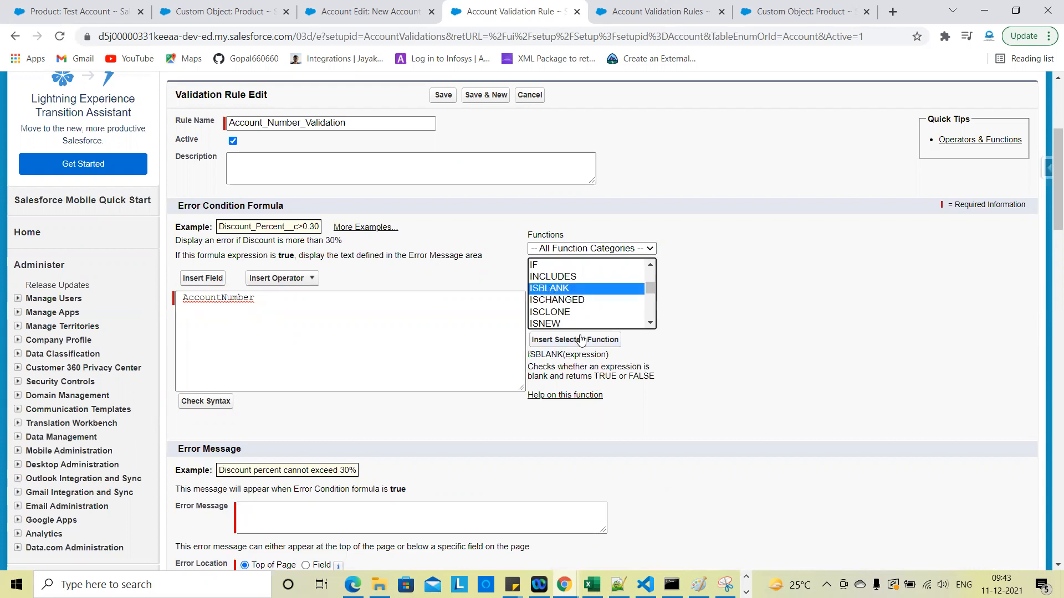
pyautogui.click(574, 339)
# Move AccountNumber into the ISBLANK function in place of its expression placeholder, so the formula reads ISBLANK(AccountNumber)
pyautogui.doubleClick(214, 296)
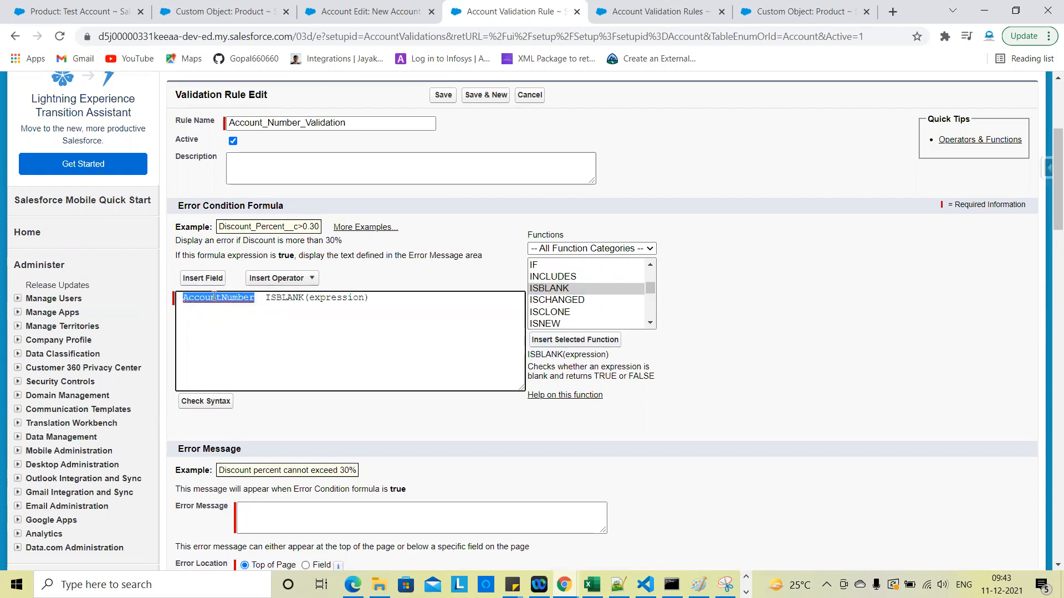
pyautogui.click(254, 297)
pyautogui.doubleClick(238, 300)
pyautogui.hotkey('ctrl', 'c')
pyautogui.press('BackSpace')
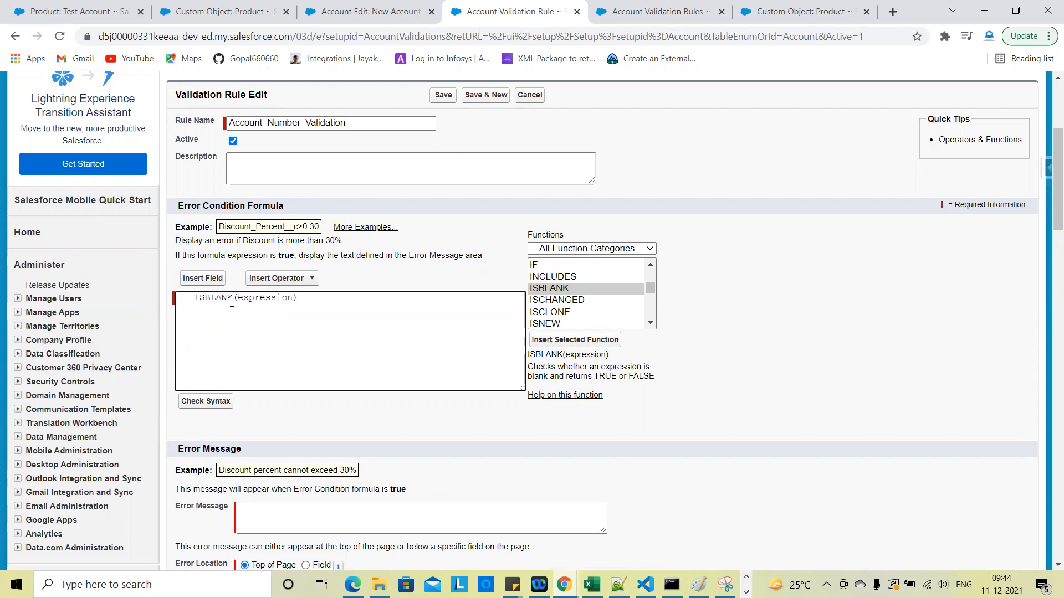
pyautogui.press('BackSpace')
pyautogui.press('BackSpace')
pyautogui.press('BackSpace')
pyautogui.doubleClick(239, 298)
pyautogui.hotkey('ctrl', 'v')
# Enter "please check account number" as the rule's error message and save the validation rule
pyautogui.scroll(-2, 318, 408)
pyautogui.click(266, 430)
pyautogui.write('please c heck')
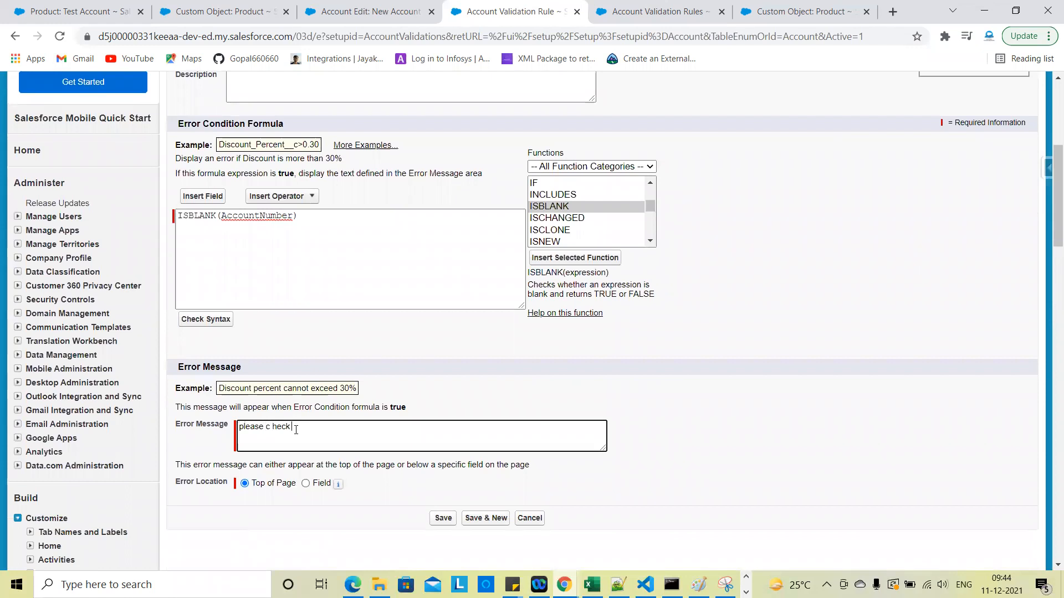
pyautogui.press('BackSpace')
pyautogui.press('BackSpace')
pyautogui.press('BackSpace')
pyautogui.press('BackSpace')
pyautogui.press('BackSpace')
pyautogui.press('BackSpace')
pyautogui.write('heck account number')
pyautogui.click(442, 519)
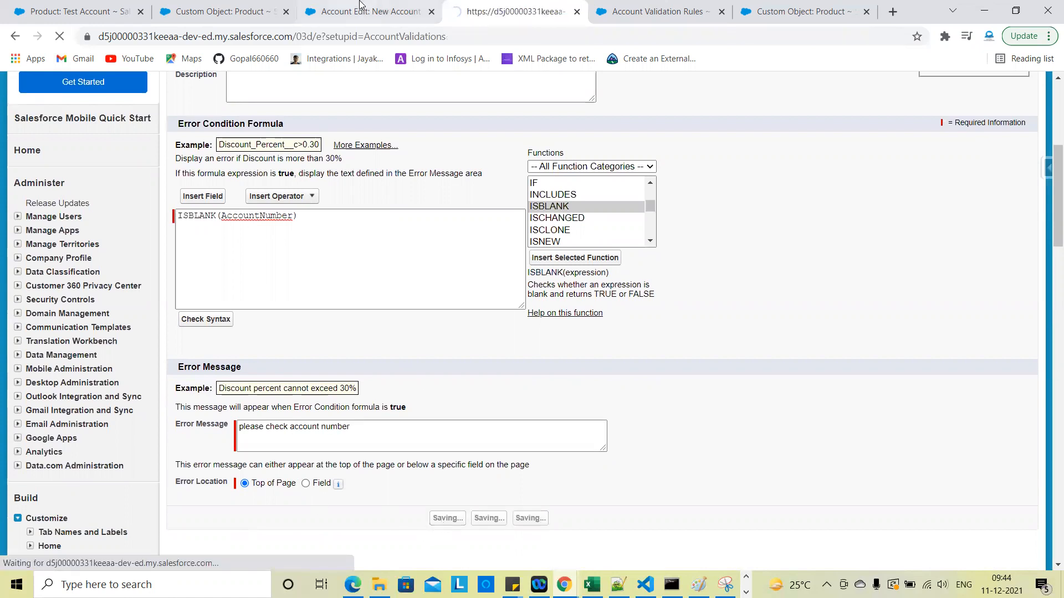
# Test the rule by trying to save the new account blank, and again with only the Account Name filled in
pyautogui.click(365, 11)
pyautogui.click(450, 249)
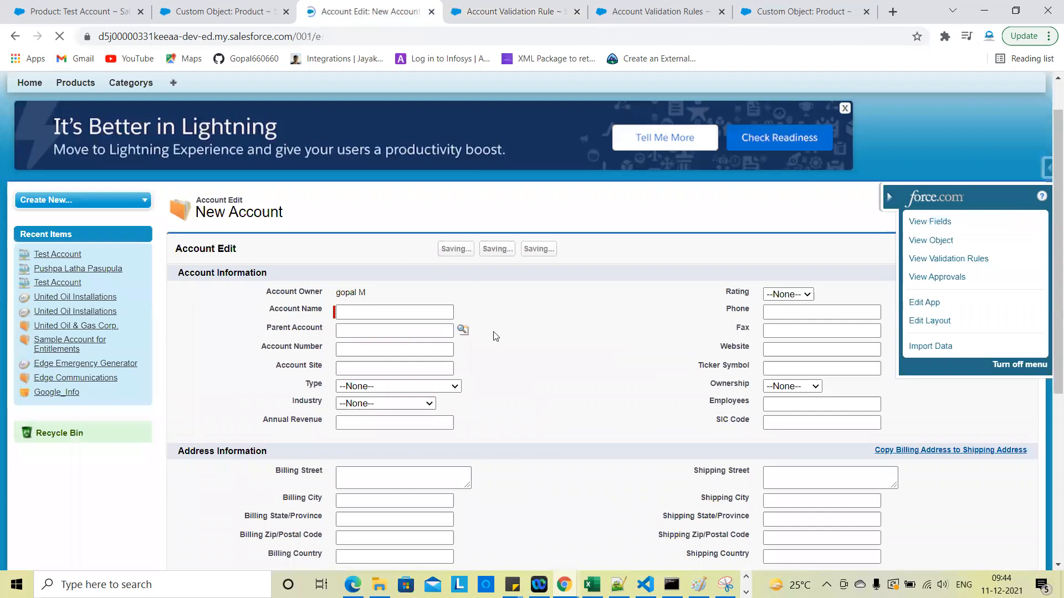
pyautogui.scroll(-2, 422, 304)
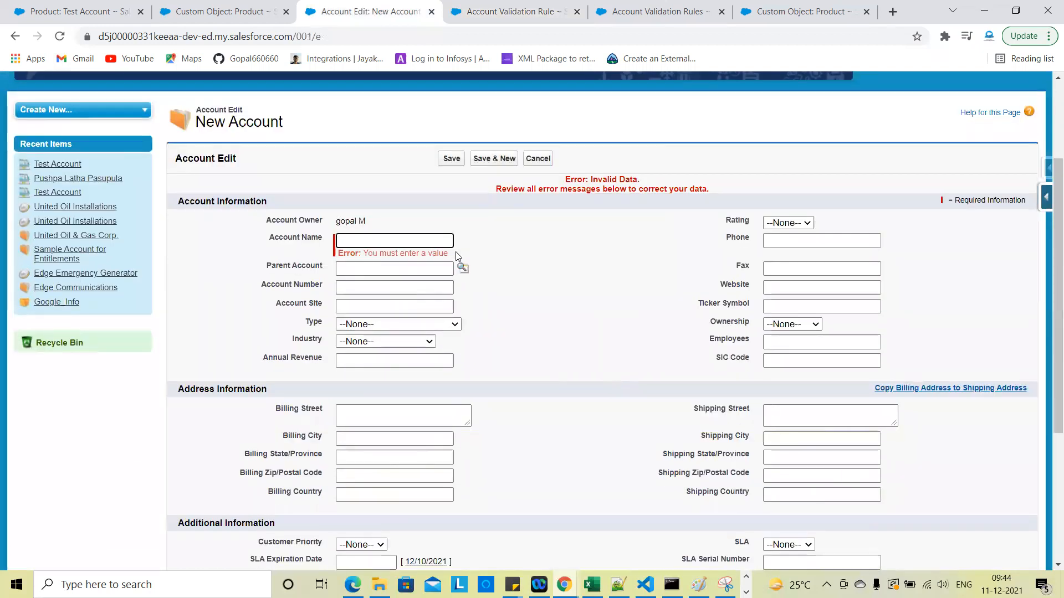
pyautogui.click(371, 242)
pyautogui.click(371, 271)
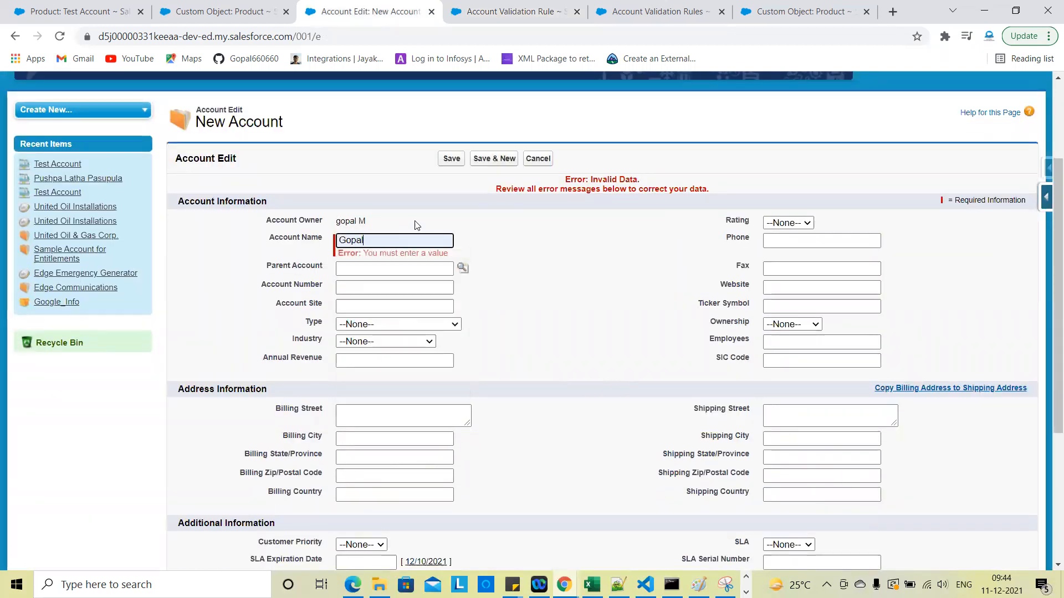
pyautogui.click(450, 161)
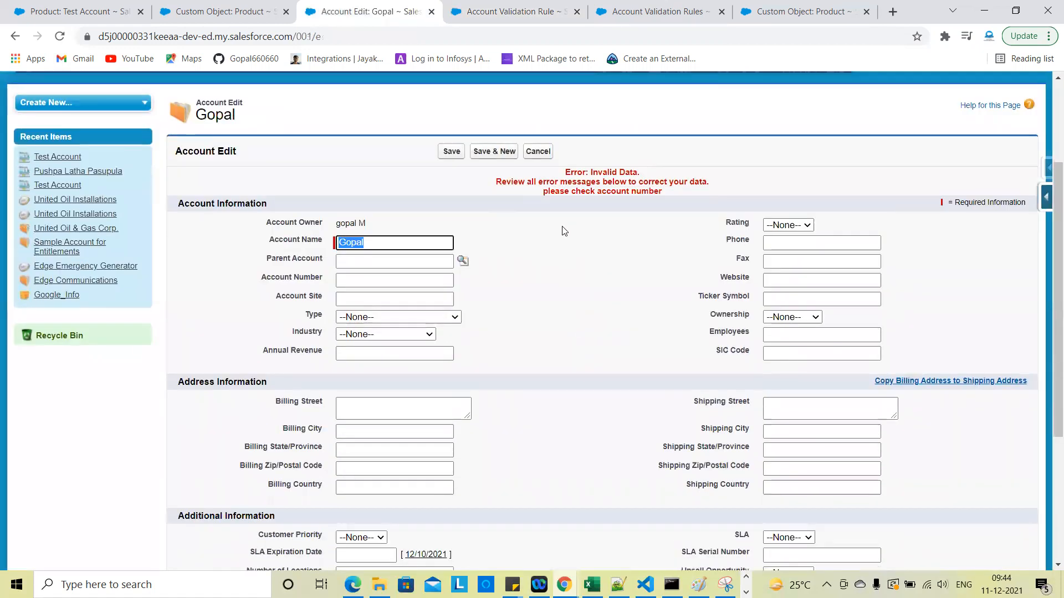
# Return to the Account_Number_Validation rule and open it for editing
pyautogui.click(488, 11)
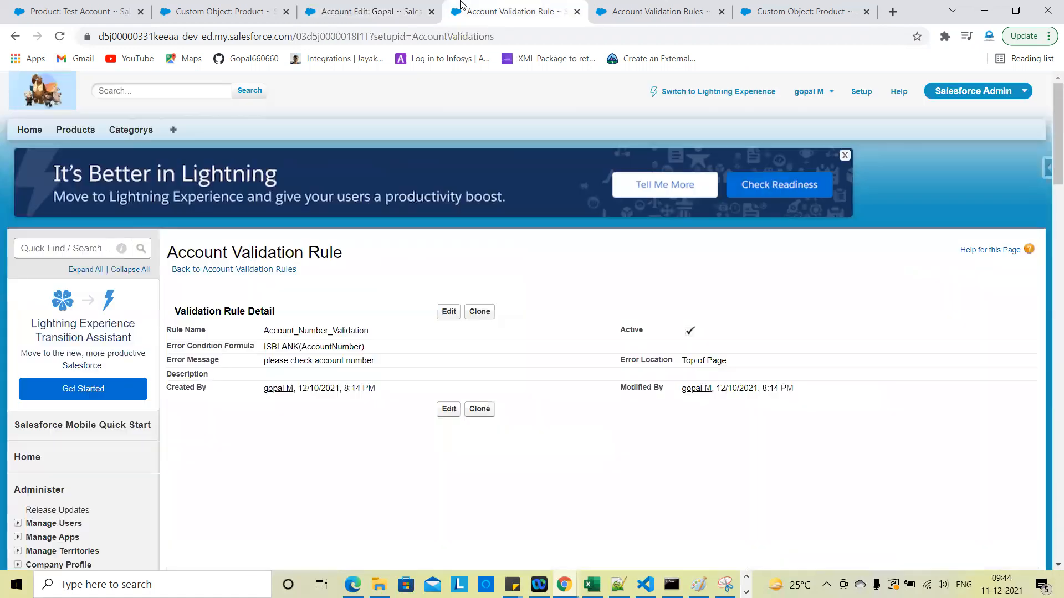
pyautogui.scroll(-1, 490, 407)
pyautogui.click(449, 231)
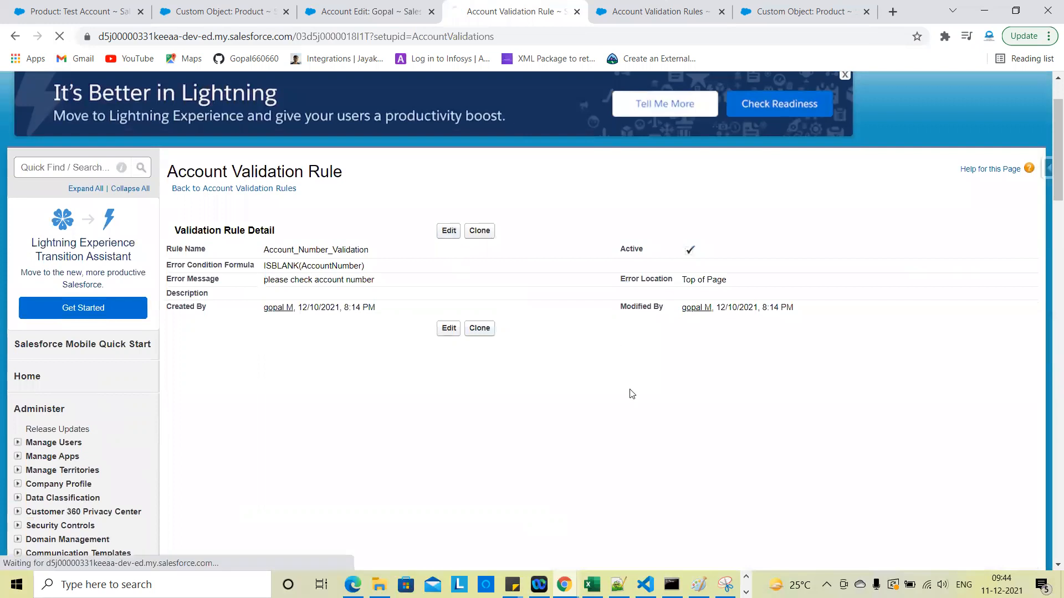
pyautogui.scroll(-3, 470, 424)
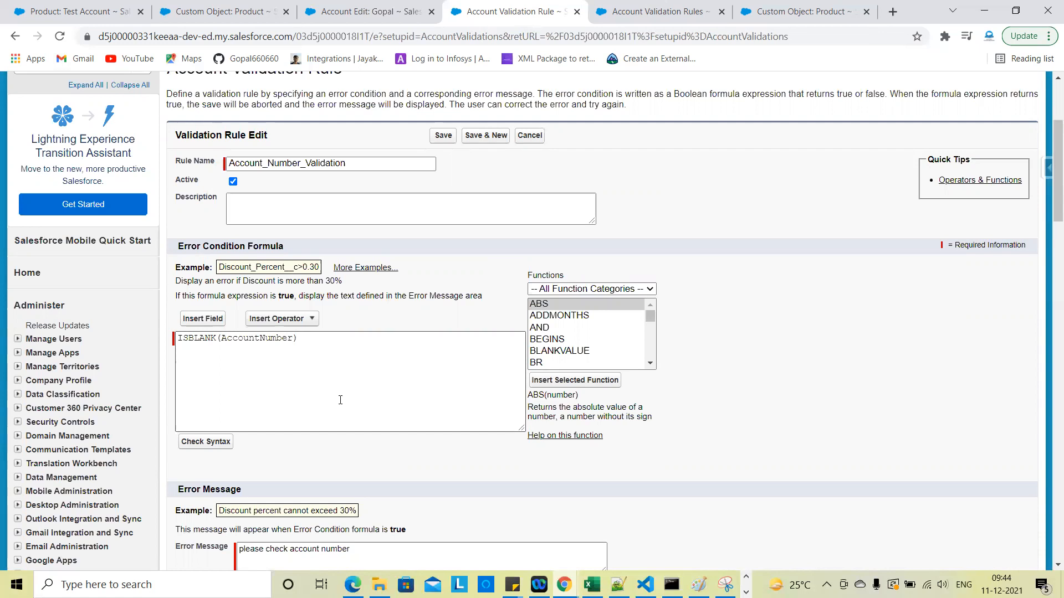
pyautogui.scroll(-2, 341, 400)
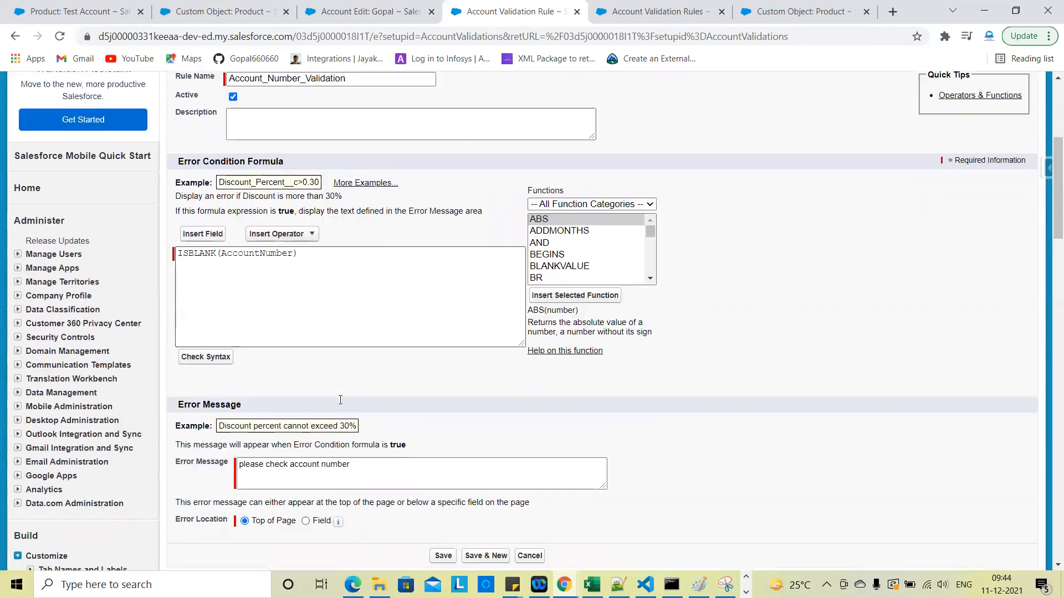
# Insert the NOT function into the error condition formula ahead of ISBLANK(AccountNumber)
pyautogui.scroll(-1, 587, 256)
pyautogui.scroll(-6, 589, 255)
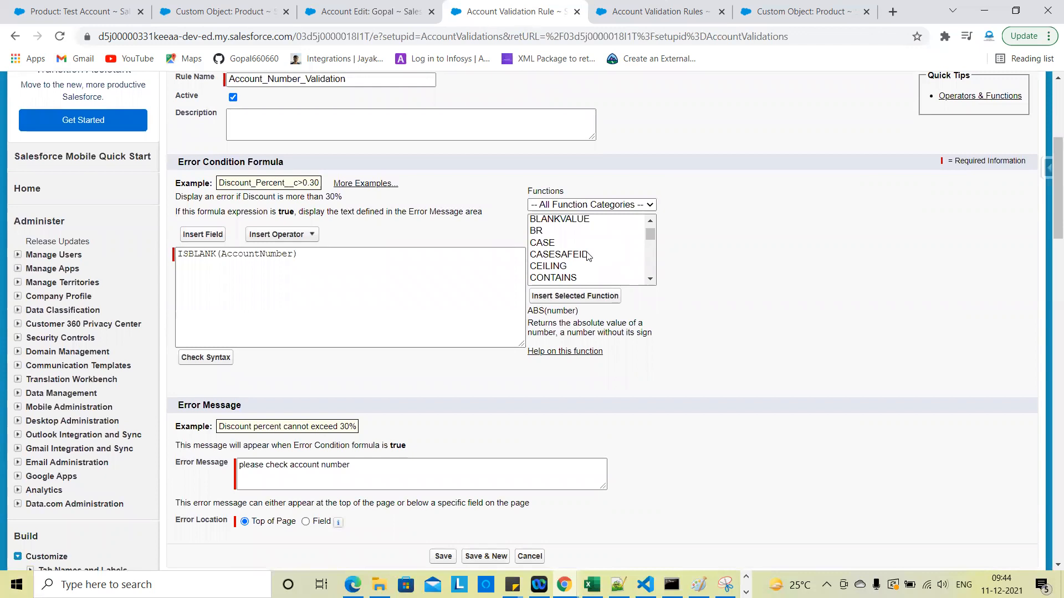
pyautogui.scroll(-4, 589, 256)
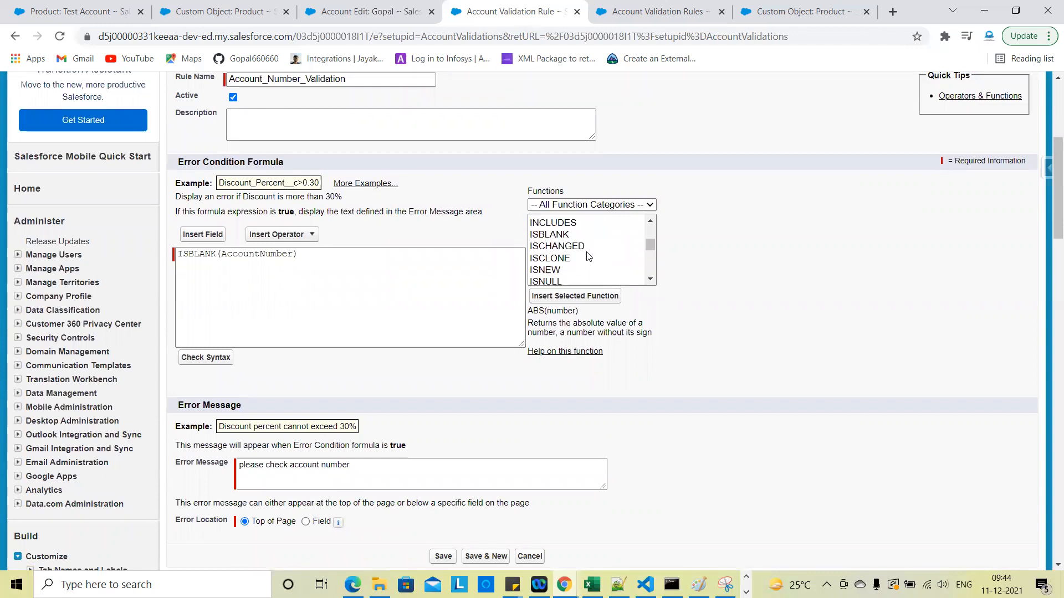
pyautogui.scroll(-5, 567, 272)
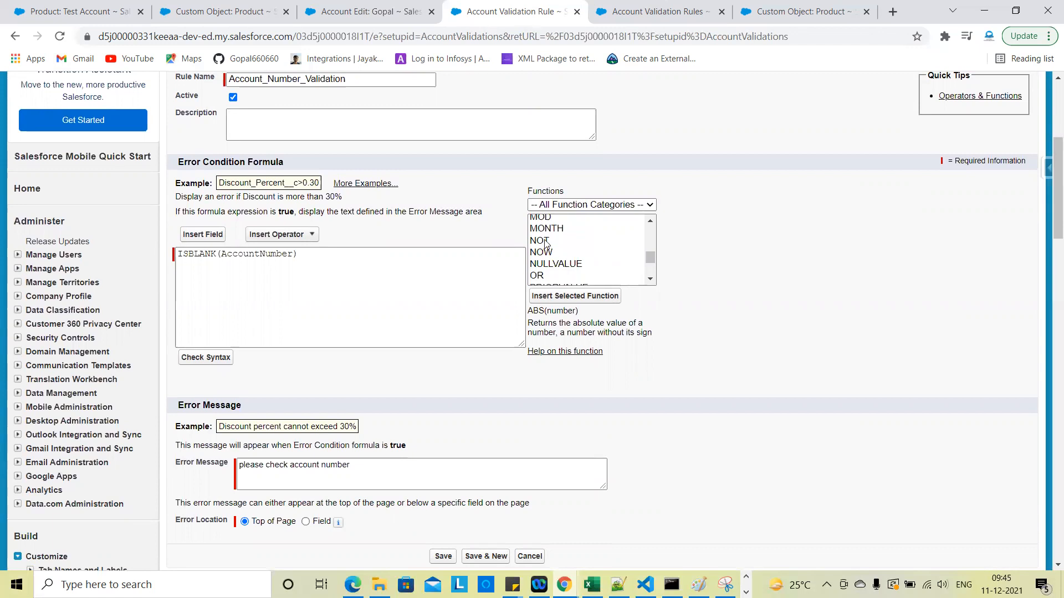
pyautogui.click(546, 241)
pyautogui.click(563, 297)
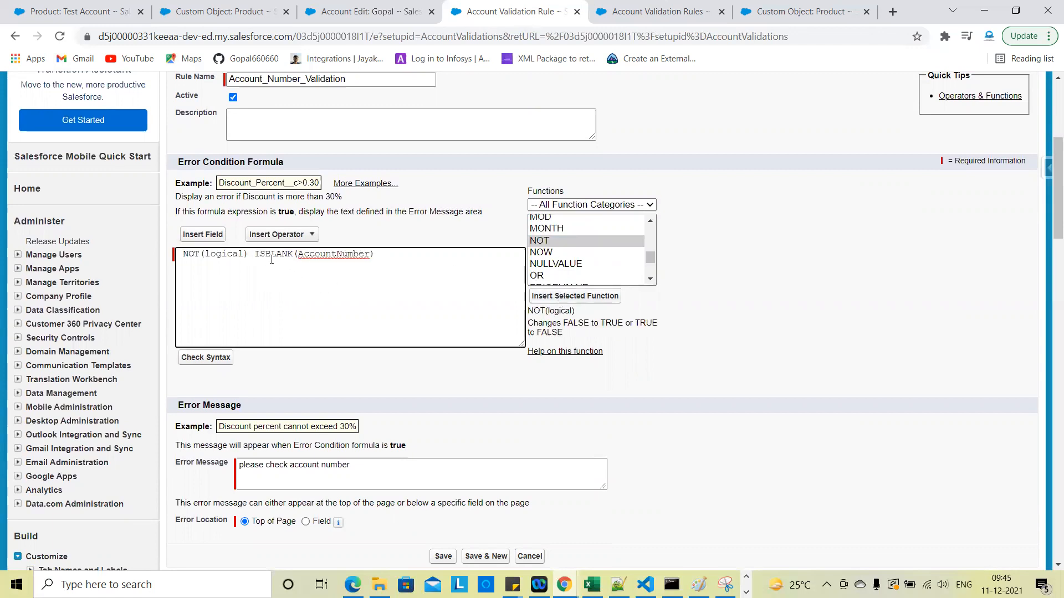
# Move NOT(logical) from ahead of ISBLANK(AccountNumber) to its own line below it in the error condition formula
pyautogui.moveTo(251, 255); pyautogui.dragTo(164, 257)
pyautogui.hotkey('ctrl', 'c')
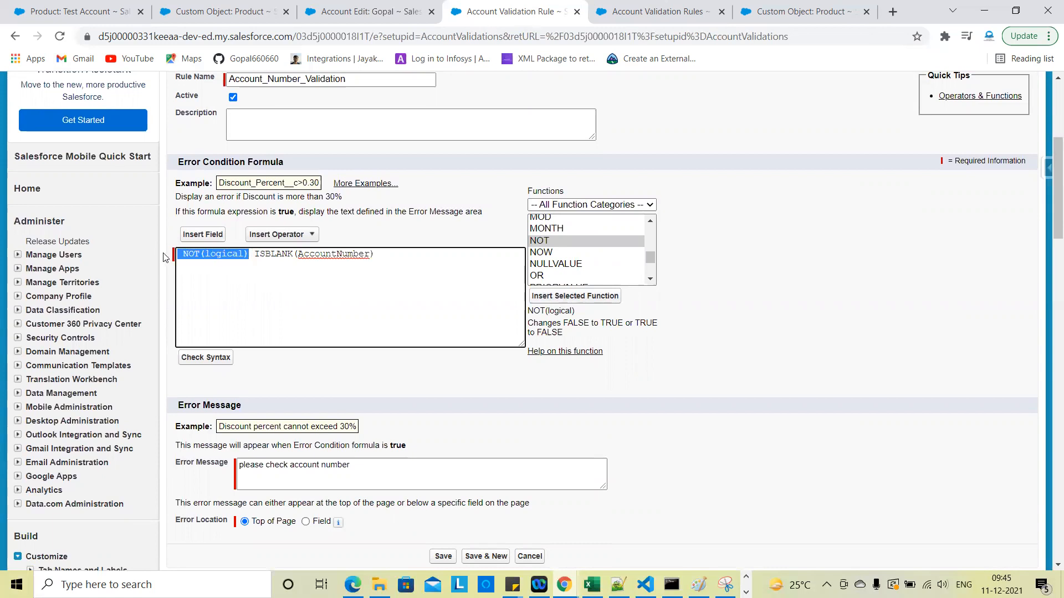
pyautogui.press('Delete')
pyautogui.press('Delete')
pyautogui.click(320, 257)
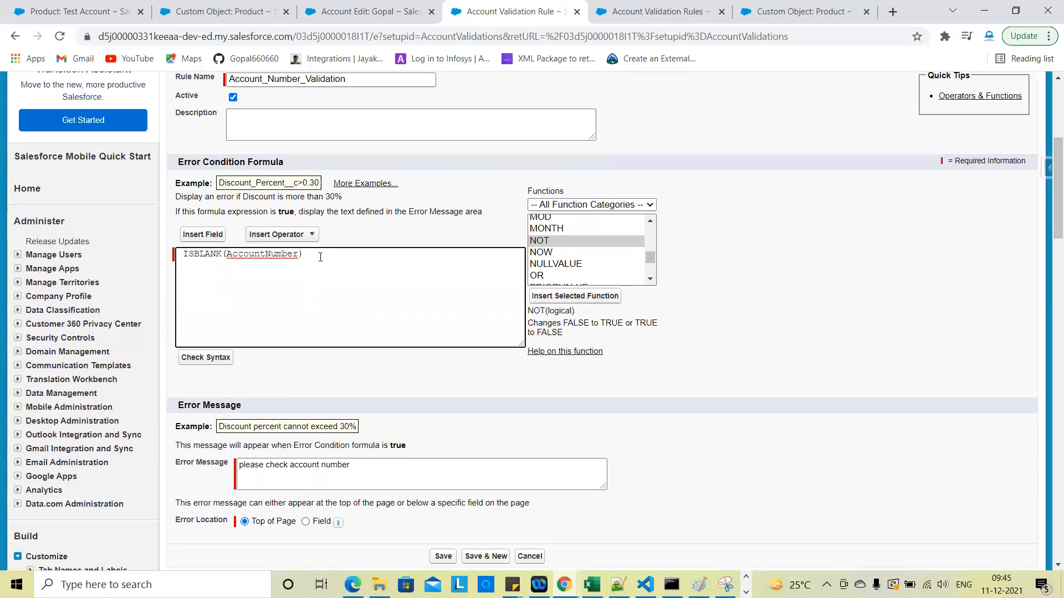
pyautogui.hotkey('ctrl', 'v')
pyautogui.doubleClick(228, 273)
pyautogui.click(317, 305)
# Insert the ISNUMBER function after NOT(logical) and replace its Text argument with AccountNumber
pyautogui.scroll(-2, 551, 274)
pyautogui.scroll(-4, 551, 274)
pyautogui.scroll(7, 552, 274)
pyautogui.scroll(5, 551, 275)
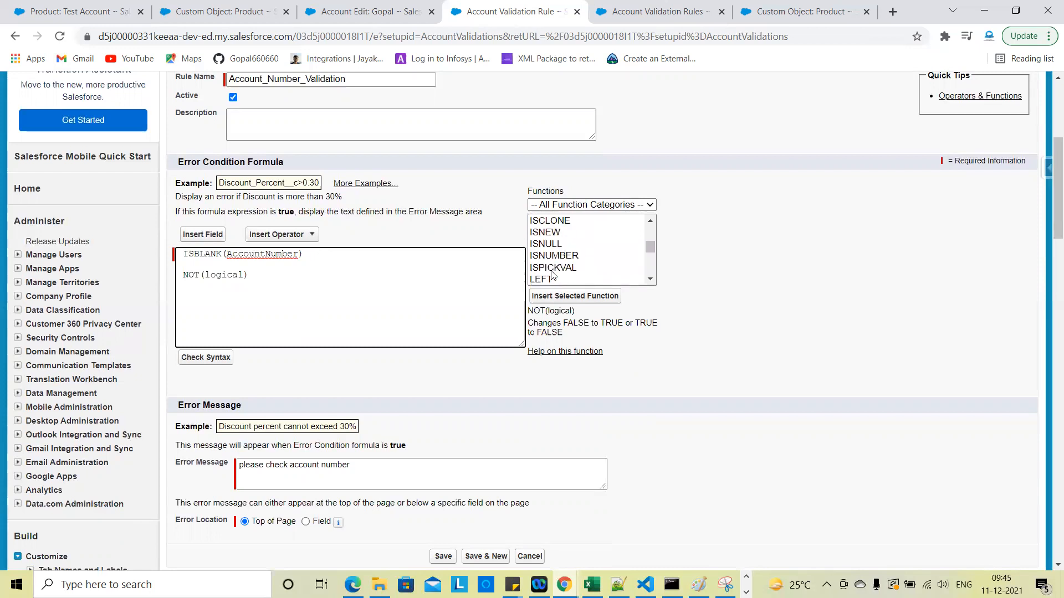
pyautogui.click(554, 258)
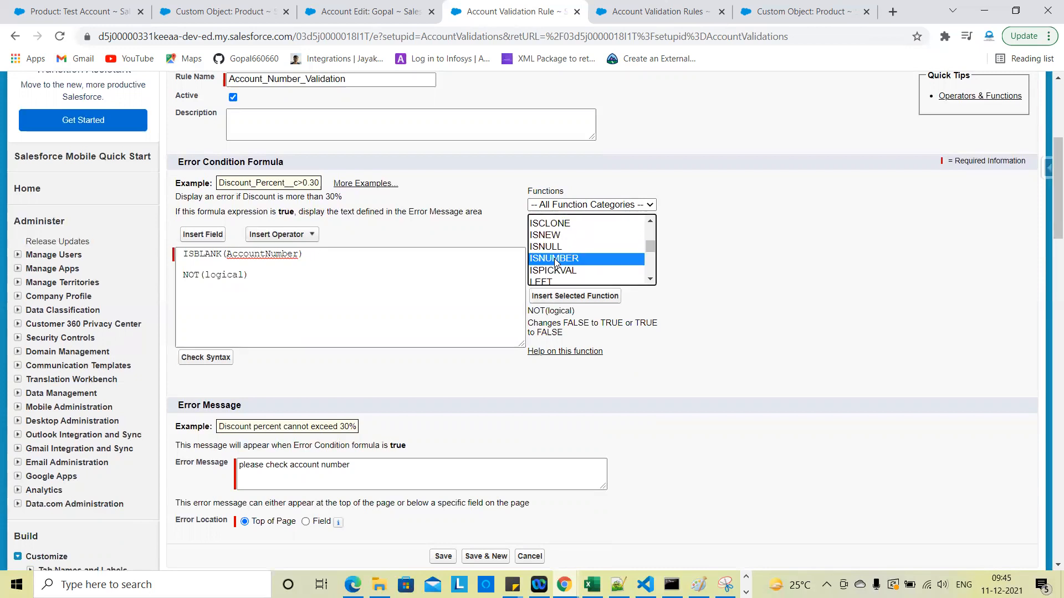
pyautogui.click(569, 297)
pyautogui.doubleClick(262, 254)
pyautogui.hotkey('ctrl', 'c')
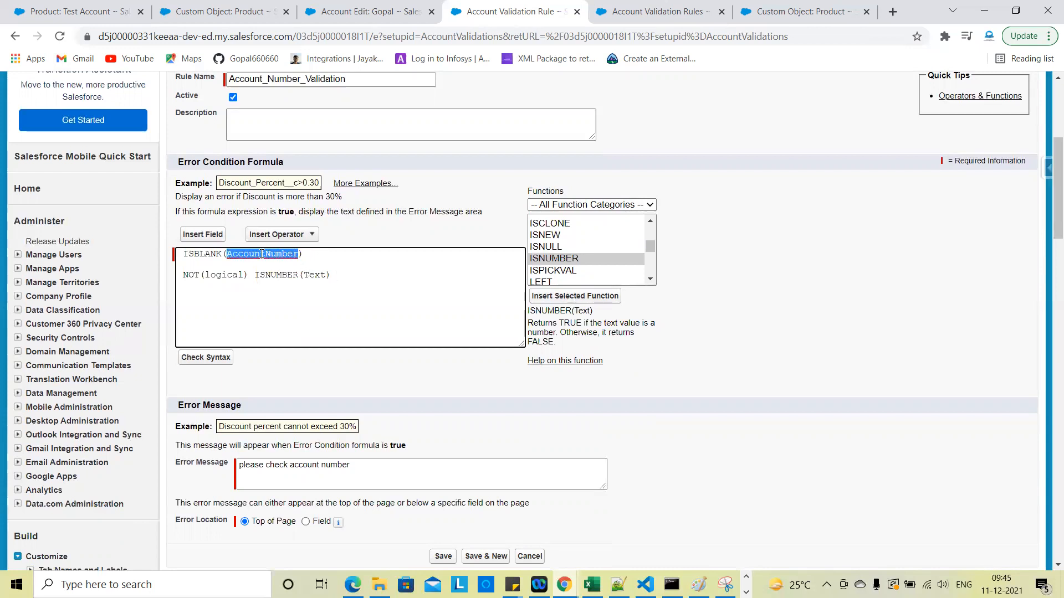
pyautogui.doubleClick(314, 275)
pyautogui.hotkey('ctrl', 'v')
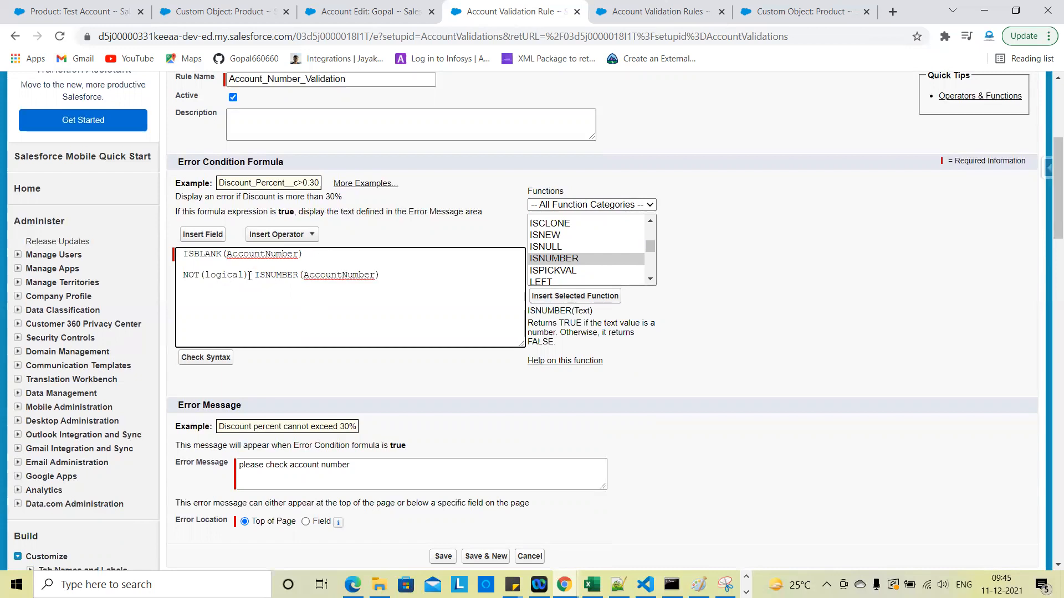
# Nest ISNUMBER(AccountNumber) inside NOT in place of the logical argument, and remove the blank line below ISBLANK(AccountNumber)
pyautogui.press('BackSpace')
pyautogui.press('BackSpace')
pyautogui.press('BackSpace')
pyautogui.press('BackSpace')
pyautogui.press('BackSpace')
pyautogui.press('BackSpace')
pyautogui.press('BackSpace')
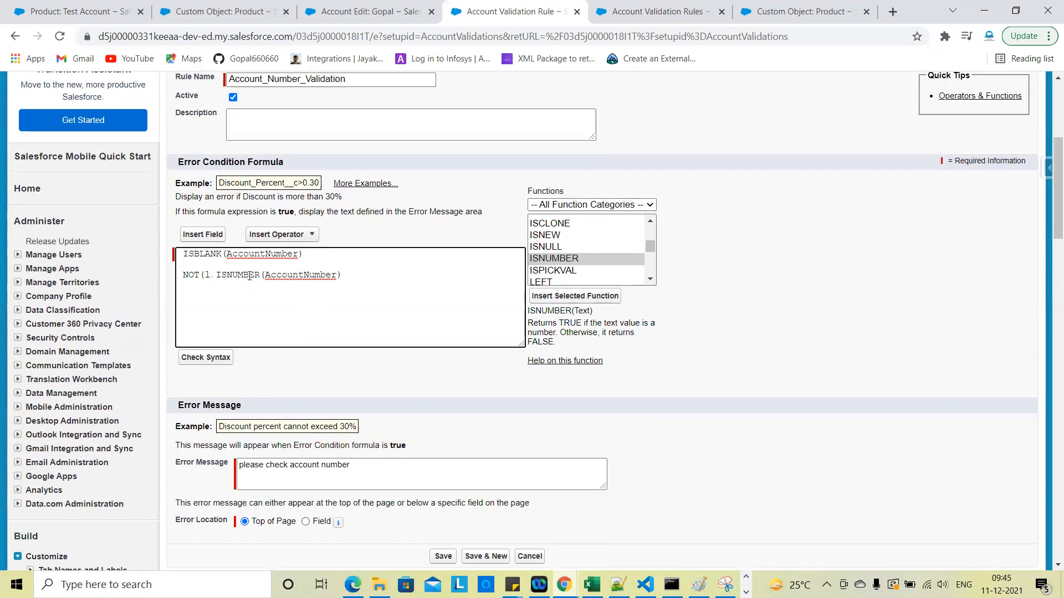
pyautogui.press('BackSpace')
pyautogui.press('BackSpace')
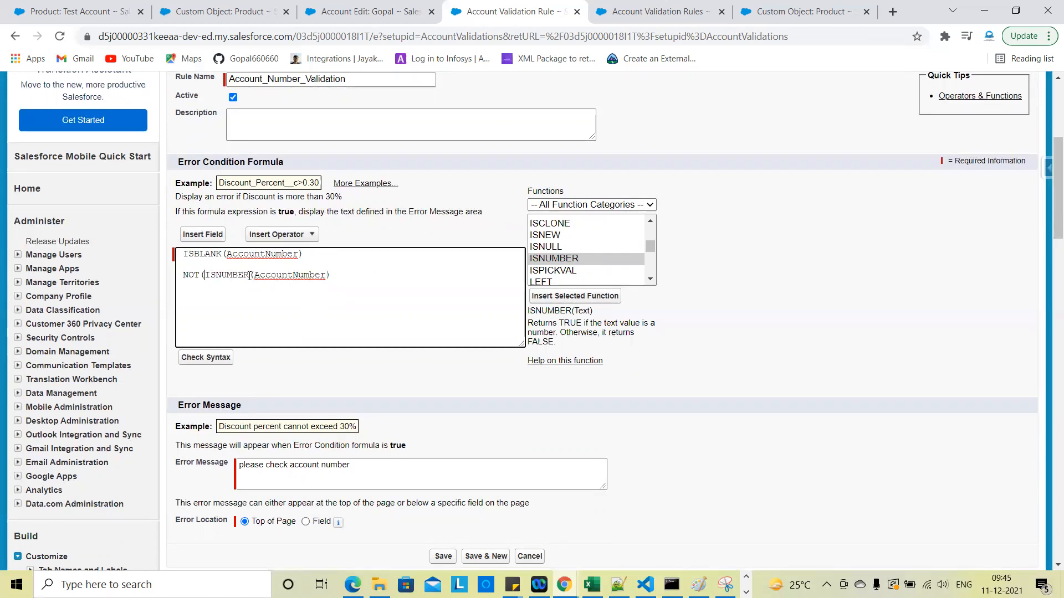
pyautogui.doubleClick(283, 275)
pyautogui.click(345, 278)
pyautogui.click(179, 266)
pyautogui.press('BackSpace')
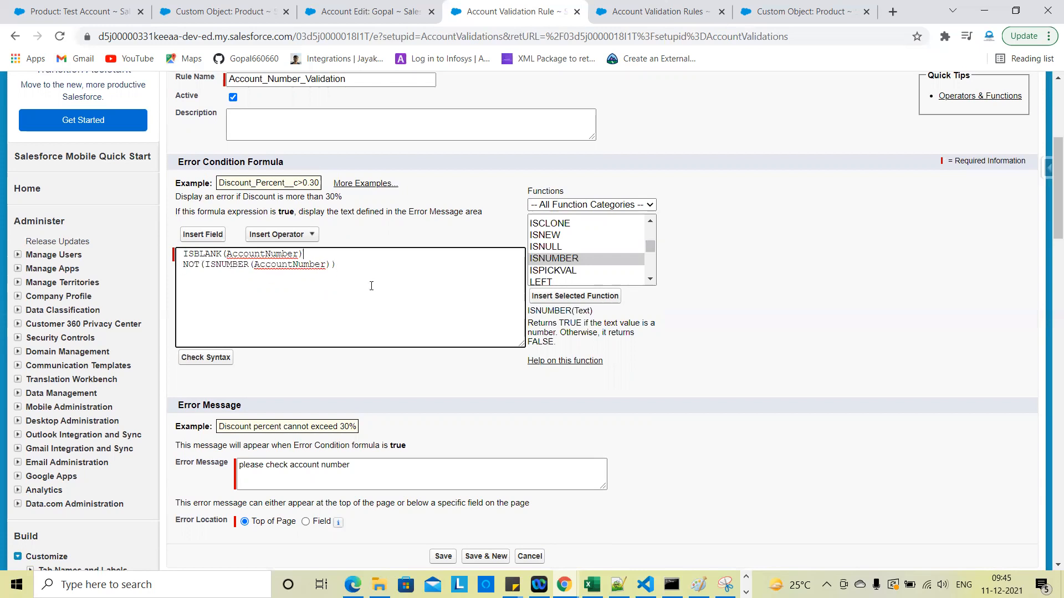
pyautogui.click(342, 264)
pyautogui.scroll(5, 235, 300)
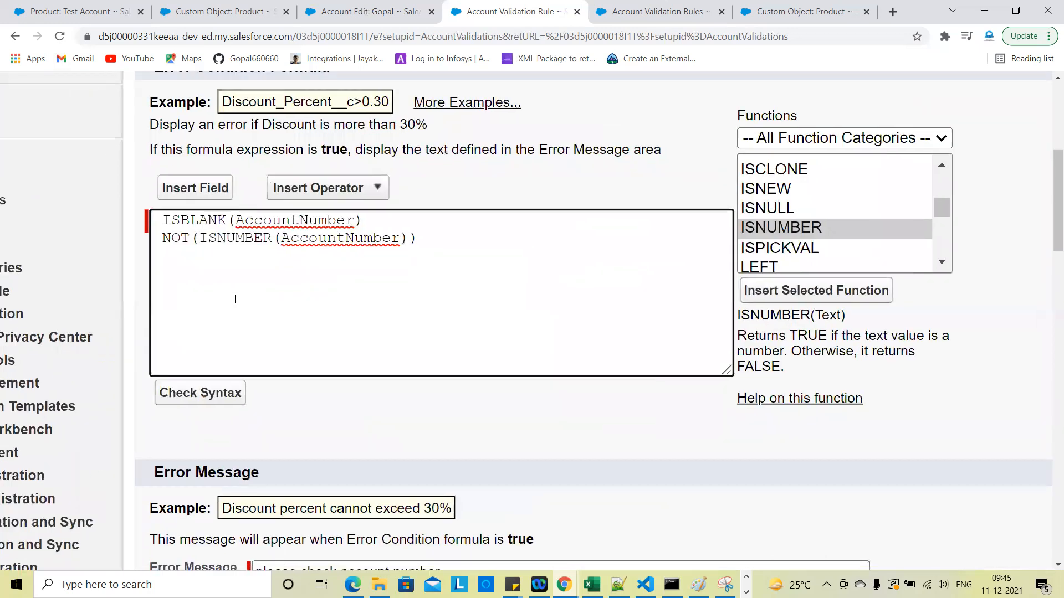
pyautogui.doubleClick(227, 242)
pyautogui.doubleClick(160, 242)
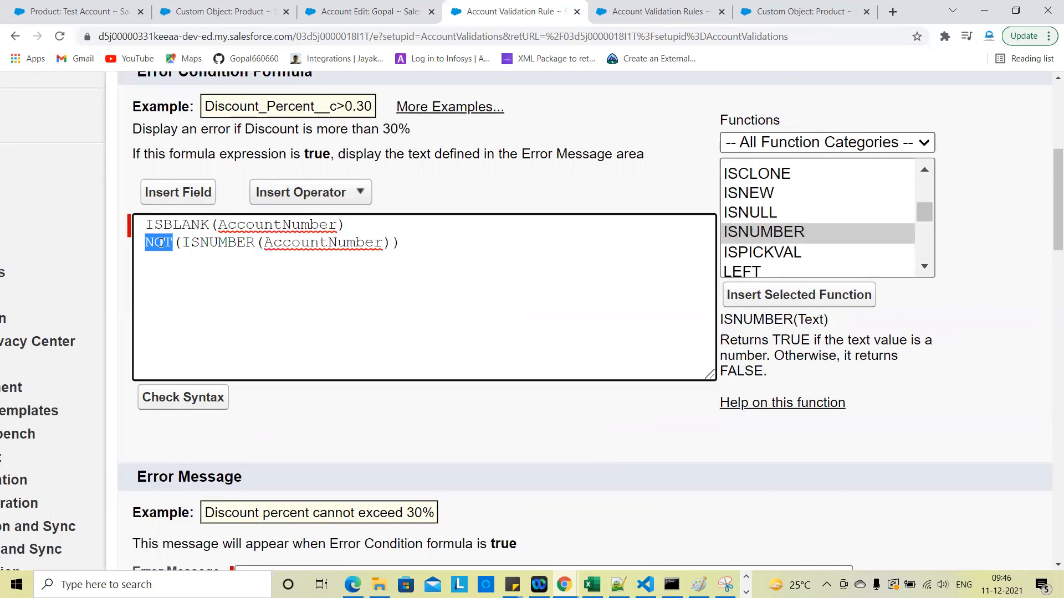
pyautogui.moveTo(160, 242); pyautogui.dragTo(164, 224)
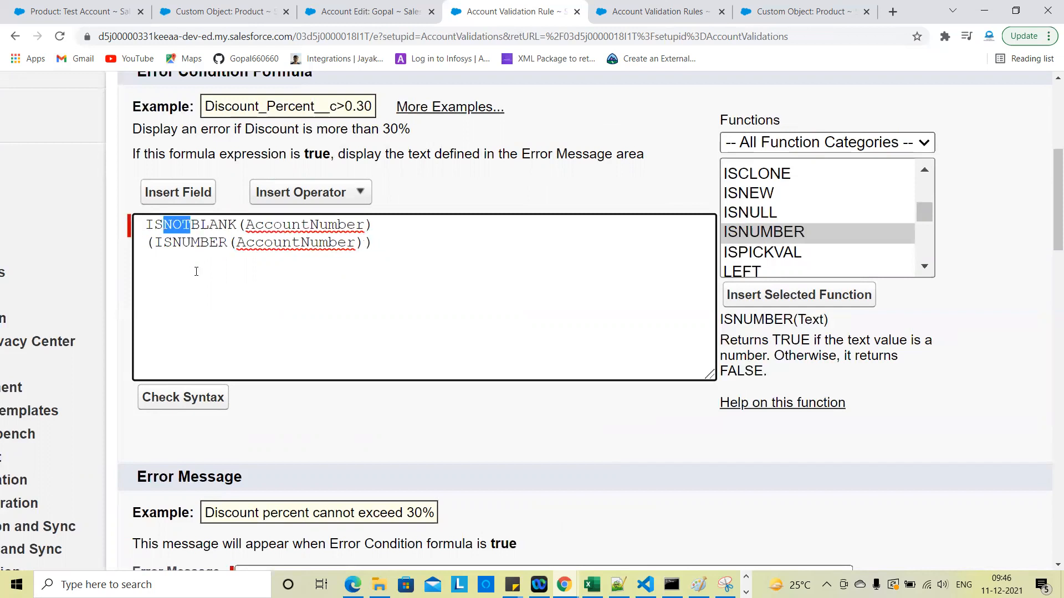
pyautogui.hotkey('ctrl', 'z')
pyautogui.click(200, 291)
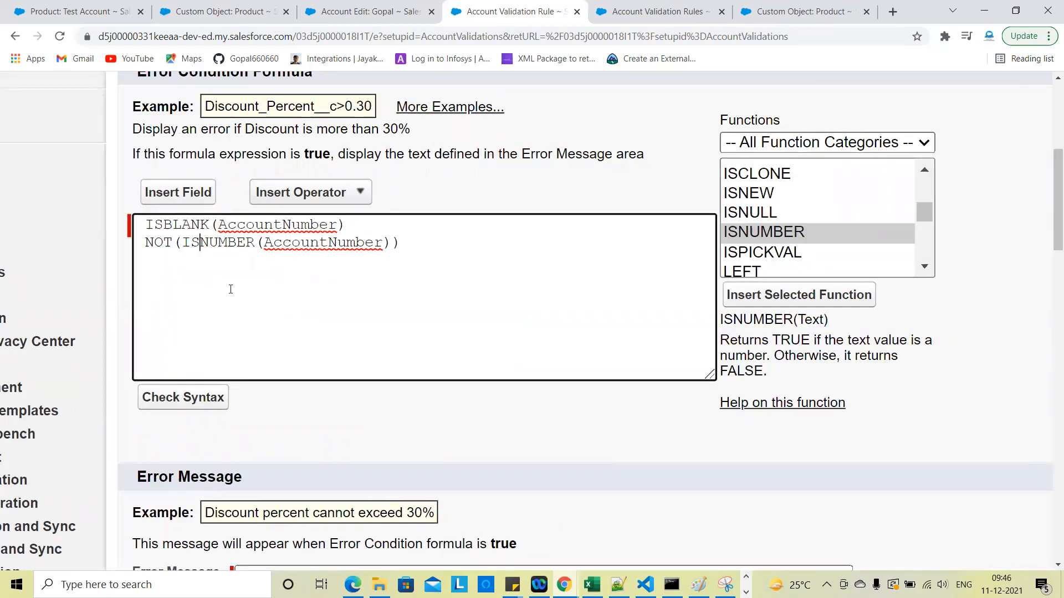
# Wrap the ISBLANK and NOT(ISNUMBER) conditions together in an AND function
pyautogui.click(145, 225)
pyautogui.write('AND')
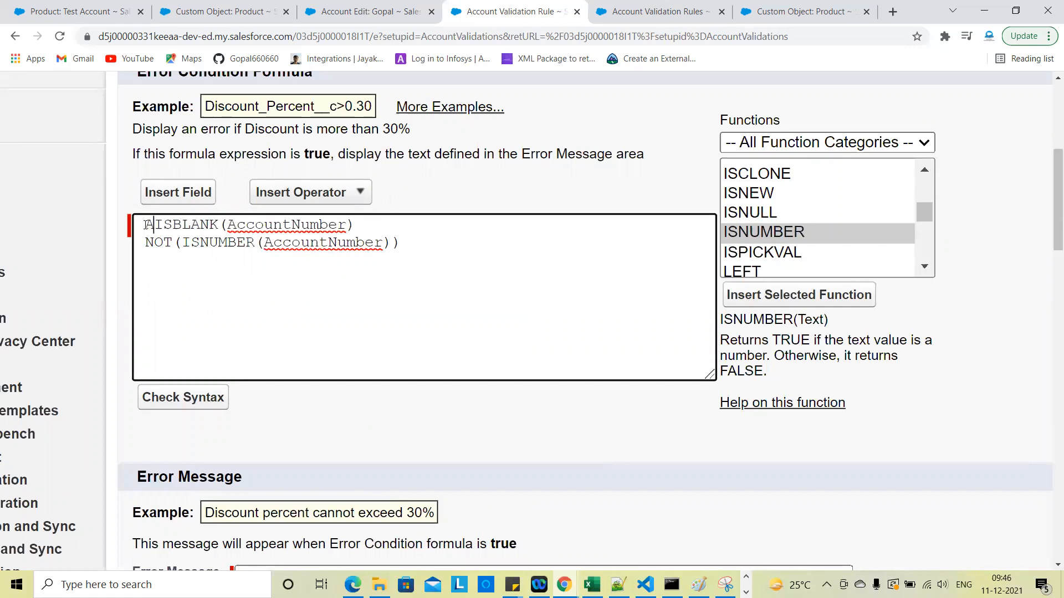
pyautogui.write('(')
pyautogui.click(417, 242)
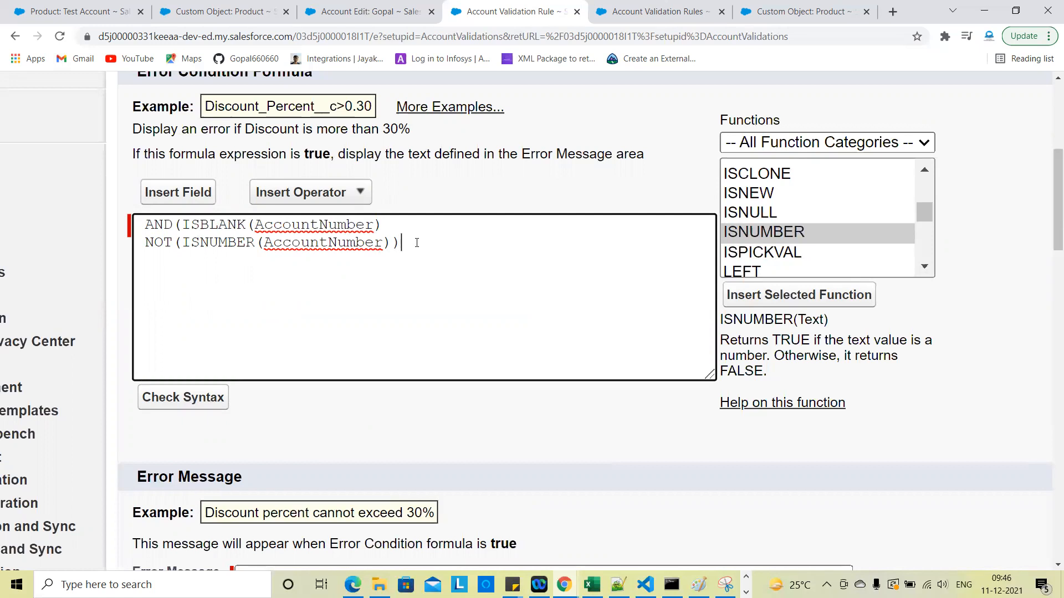
pyautogui.write(')')
# Reformat the formula so NOT(, ISNUMBER(AccountNumber) and each of the last two closing parentheses stand on separate lines without leading spaces
pyautogui.click(387, 225)
pyautogui.press('Return')
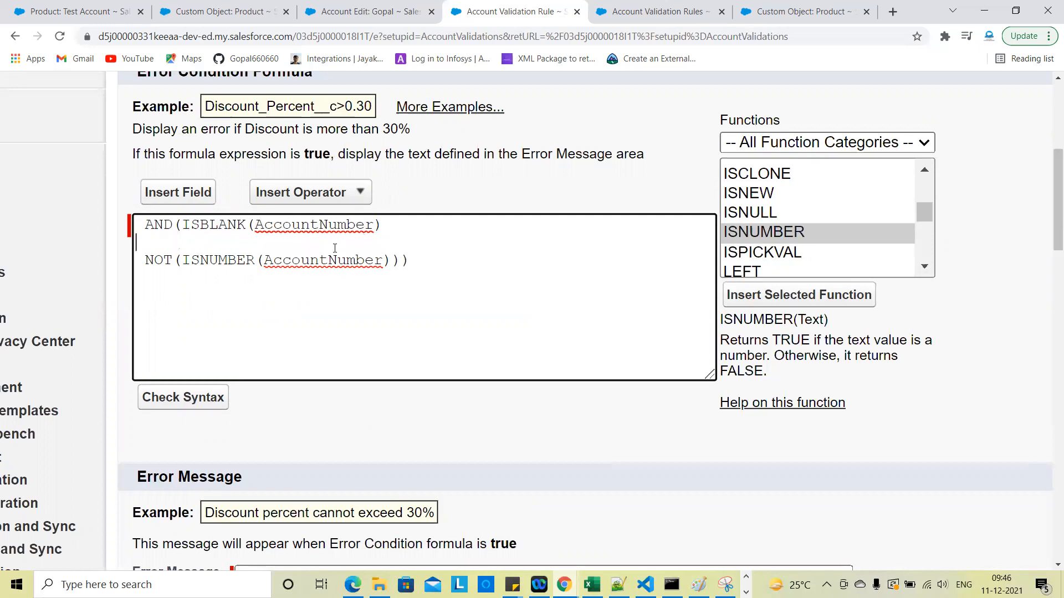
pyautogui.click(180, 261)
pyautogui.press('Return')
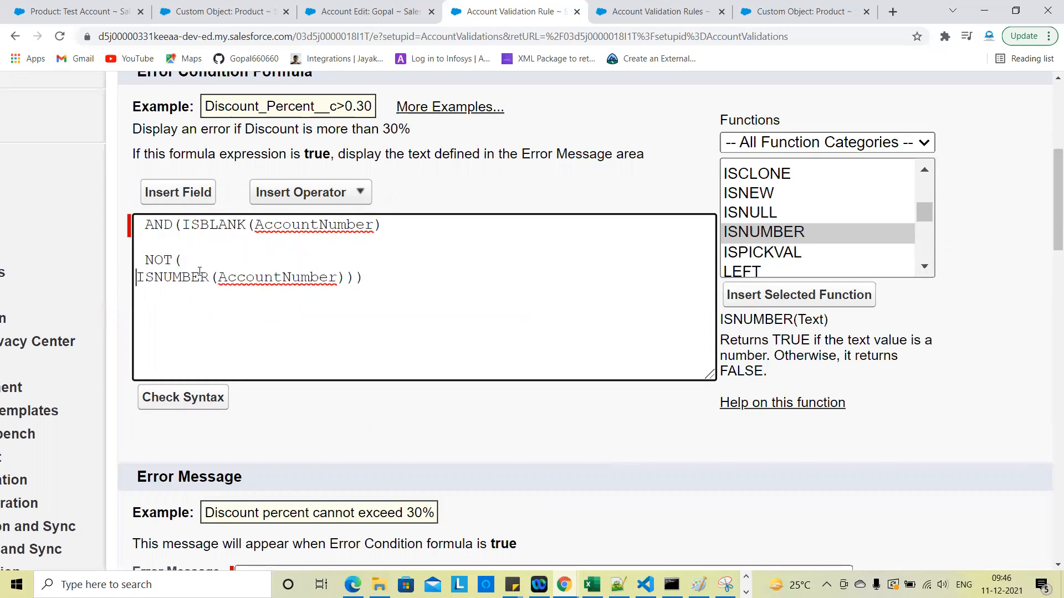
pyautogui.click(143, 247)
pyautogui.press('BackSpace')
pyautogui.click(145, 226)
pyautogui.press('BackSpace')
pyautogui.click(146, 242)
pyautogui.press('BackSpace')
pyautogui.click(348, 262)
pyautogui.press('Return')
pyautogui.click(145, 277)
pyautogui.press('Return')
pyautogui.click(170, 301)
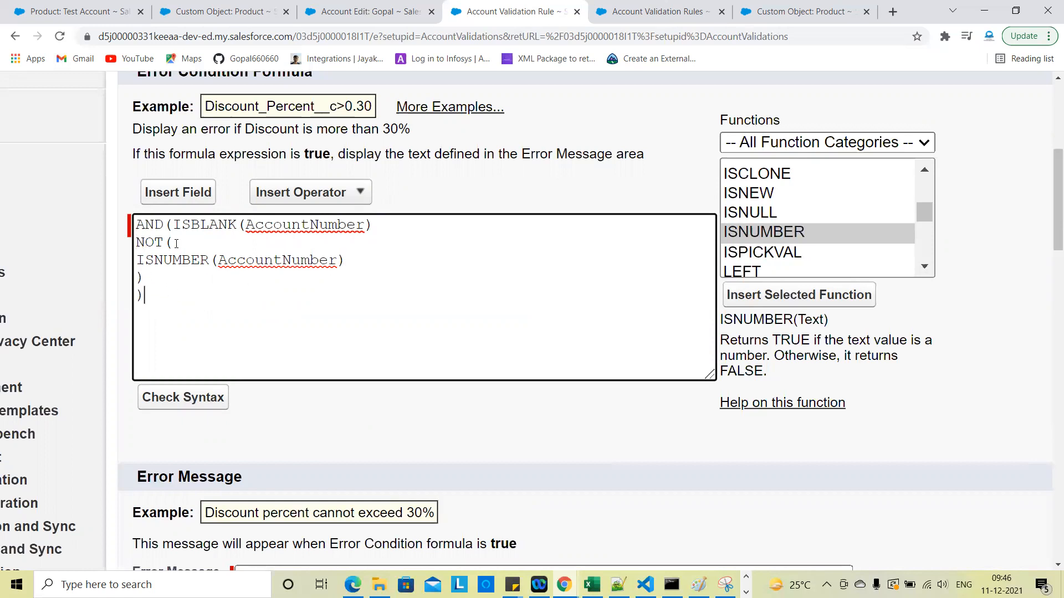
# Go over the parentheses of the AND and NOT functions and check the formula's syntax
pyautogui.click(172, 225)
pyautogui.click(143, 295)
pyautogui.click(143, 279)
pyautogui.click(190, 404)
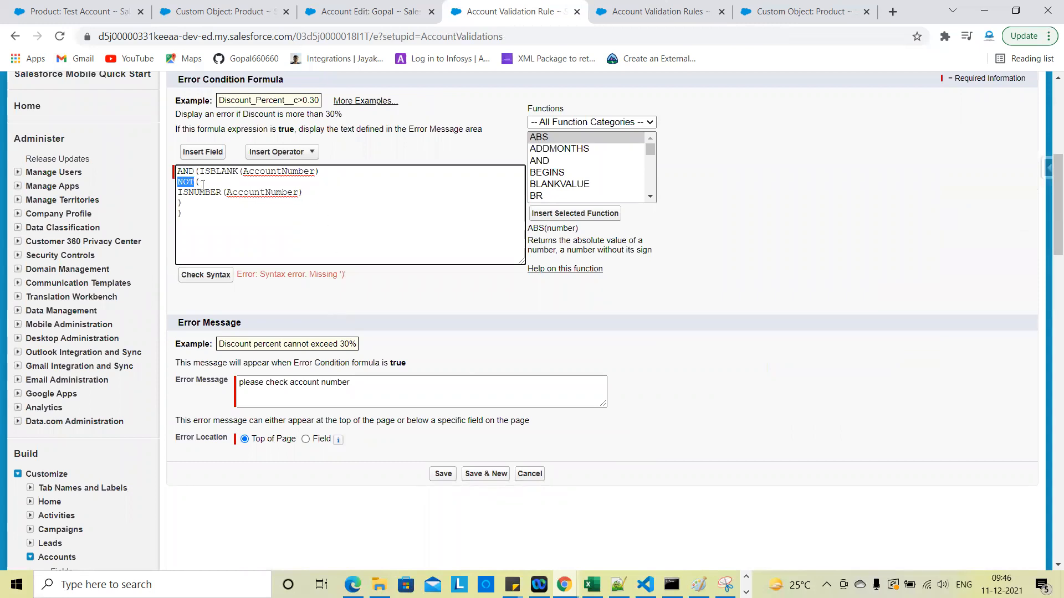
# Add a comma after ISBLANK(AccountNumber) and check the formula's syntax again
pyautogui.click(321, 174)
pyautogui.write(',')
pyautogui.click(195, 280)
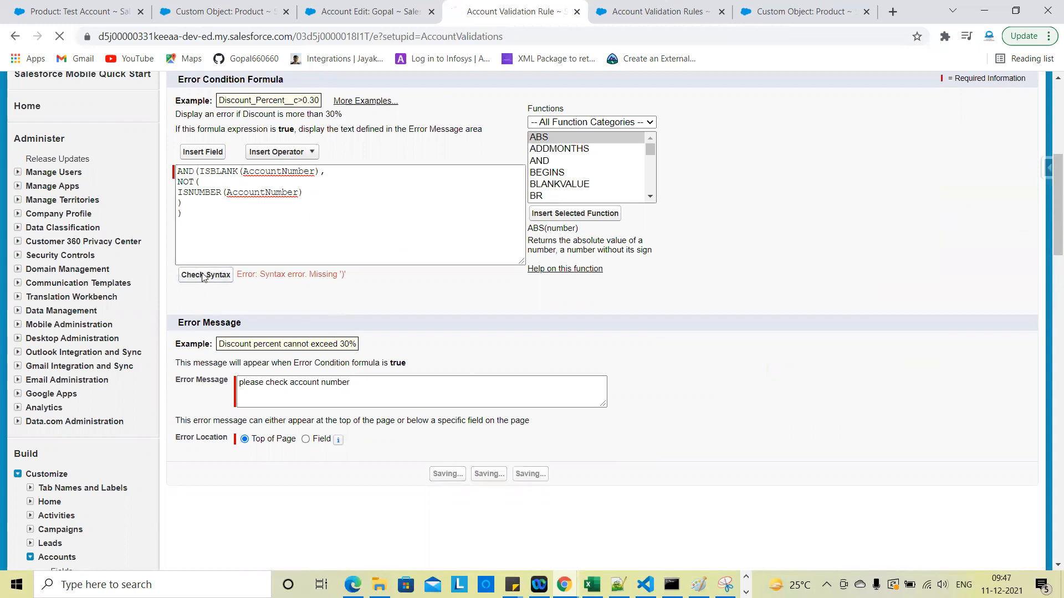
# Save the Account_Number_Validation rule with the AND formula
pyautogui.scroll(-5, 475, 454)
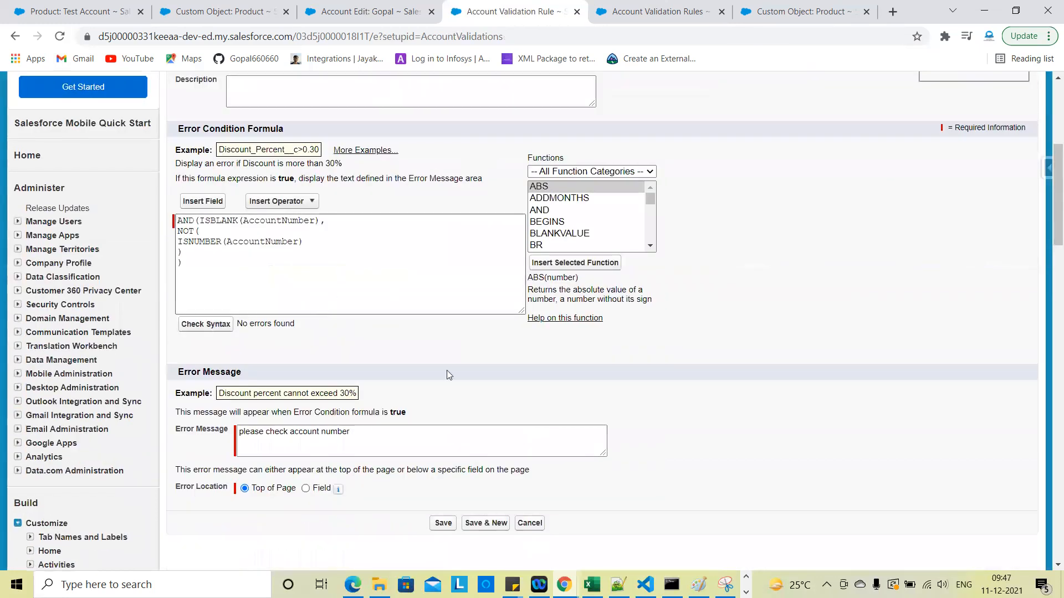
pyautogui.scroll(-1, 481, 379)
pyautogui.click(443, 486)
pyautogui.scroll(-2, 696, 403)
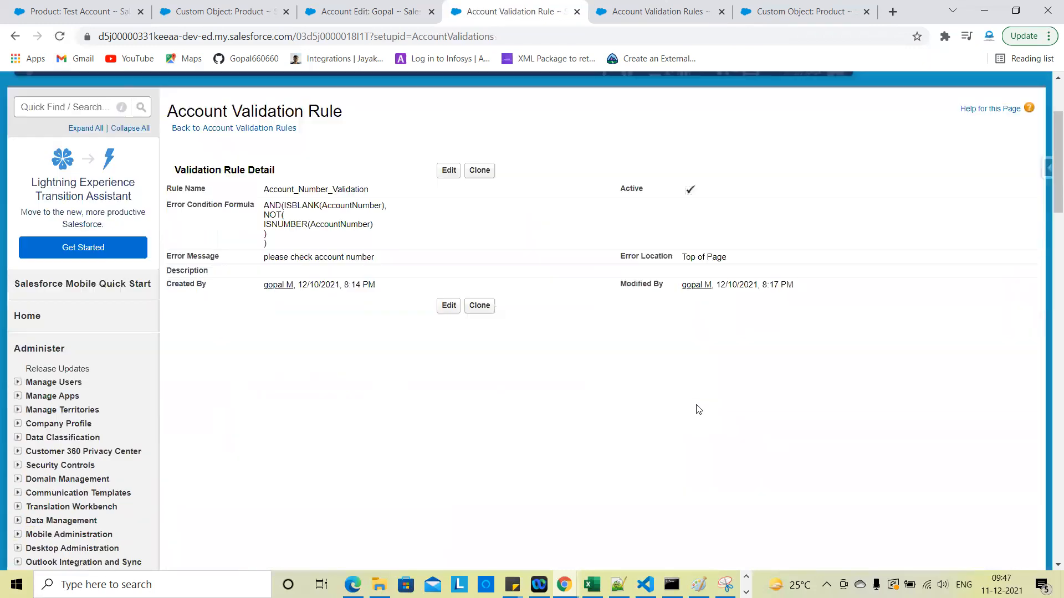
# Test the rule by saving the new account with a blank Account Number, and again with a numeric one
pyautogui.click(380, 6)
pyautogui.click(449, 151)
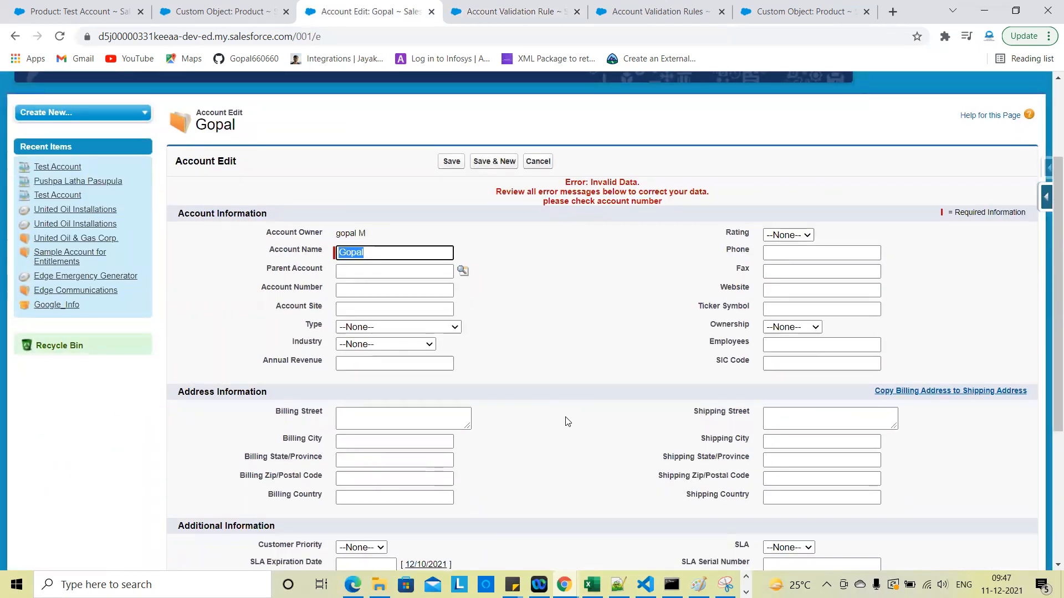
pyautogui.click(361, 294)
pyautogui.click(361, 317)
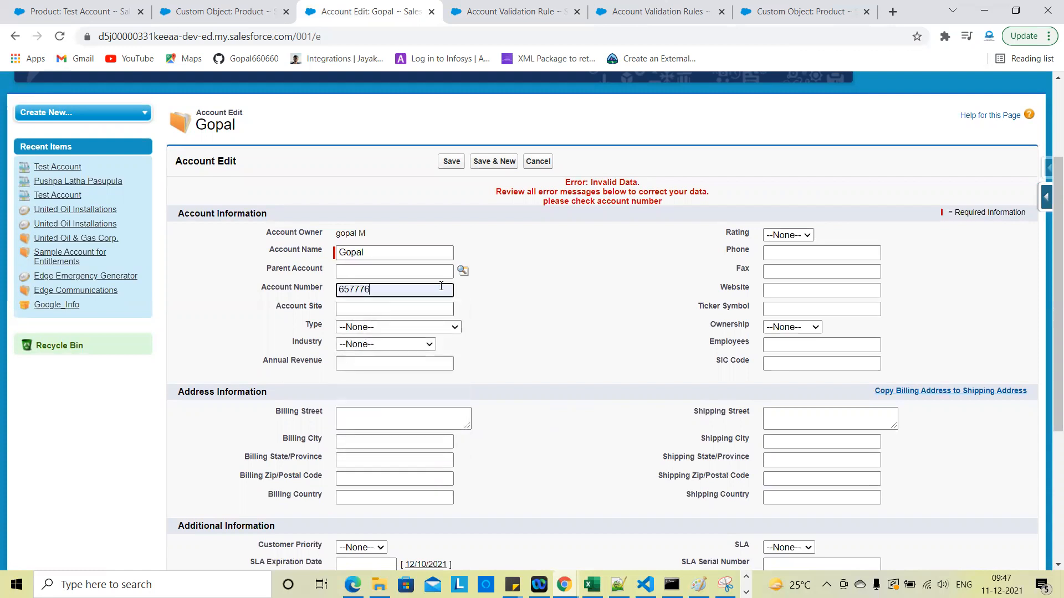
pyautogui.click(451, 161)
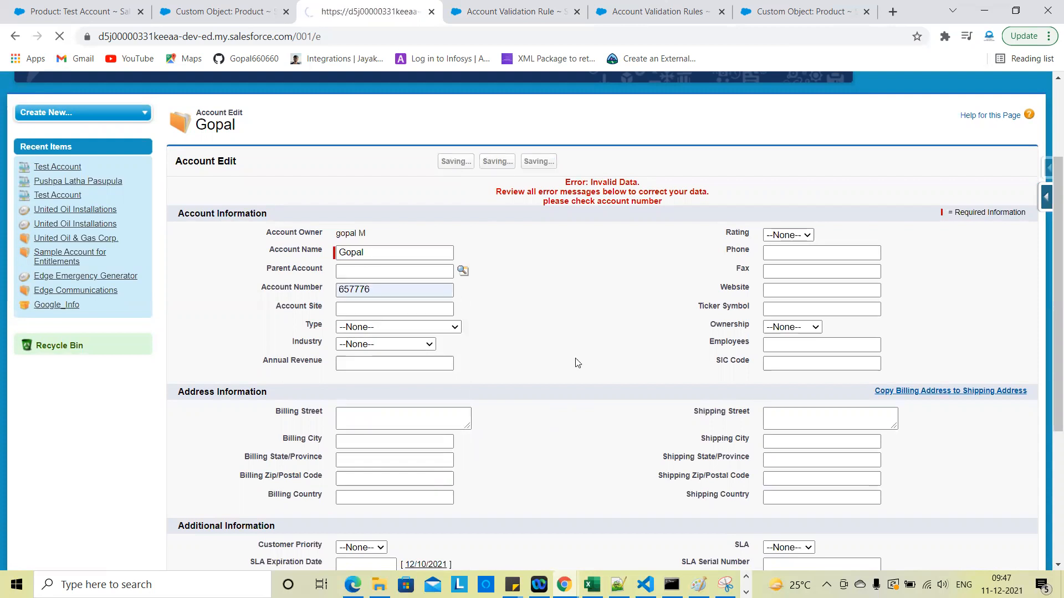
pyautogui.scroll(-4, 720, 416)
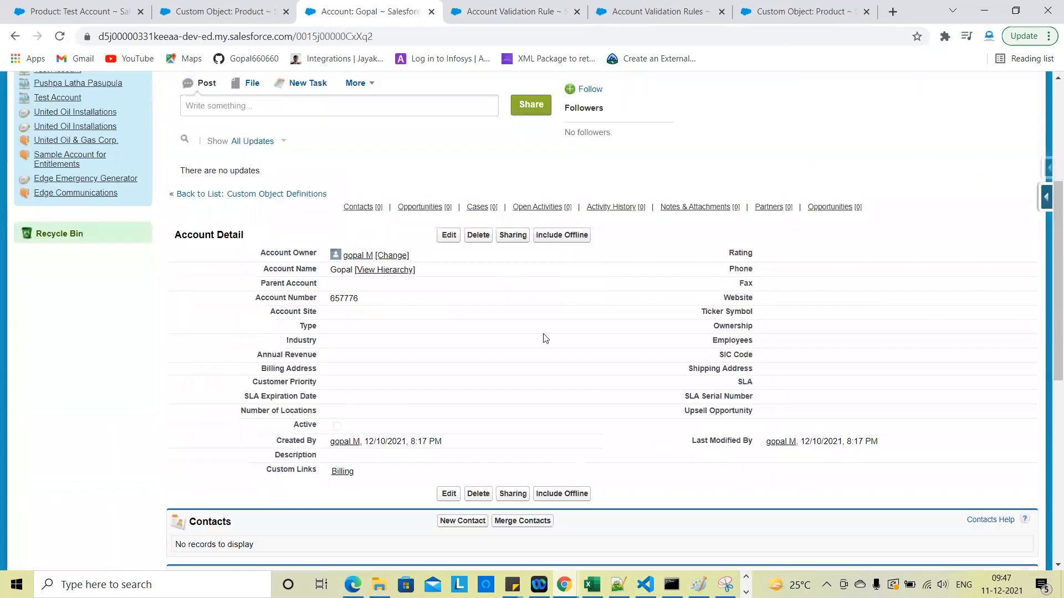
# Replace the account's Account Number with a letters-only value and save the record
pyautogui.doubleClick(417, 304)
pyautogui.press('BackSpace')
pyautogui.write('fafafsa')
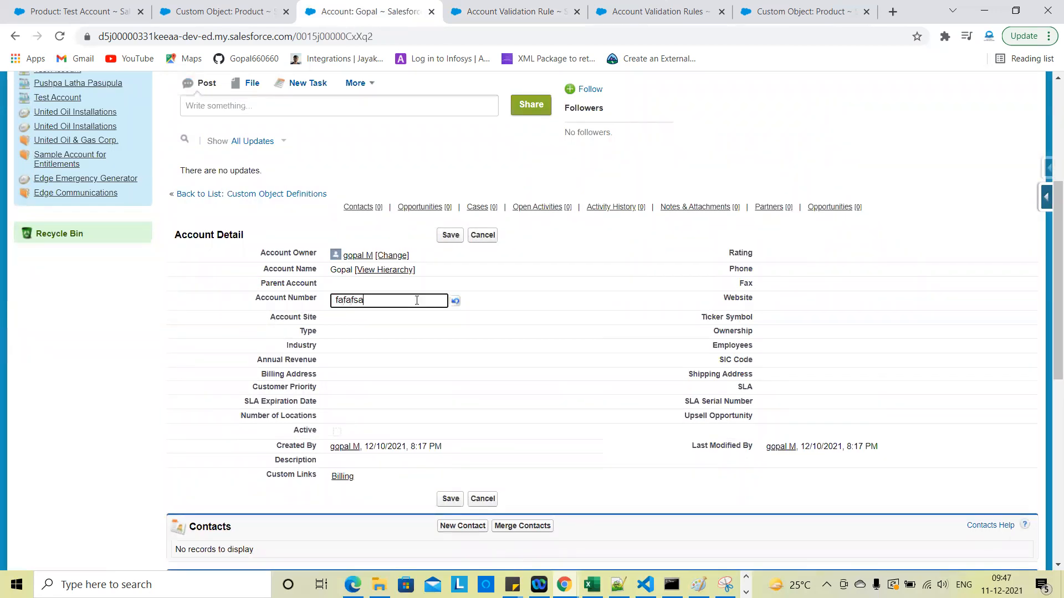
pyautogui.click(450, 237)
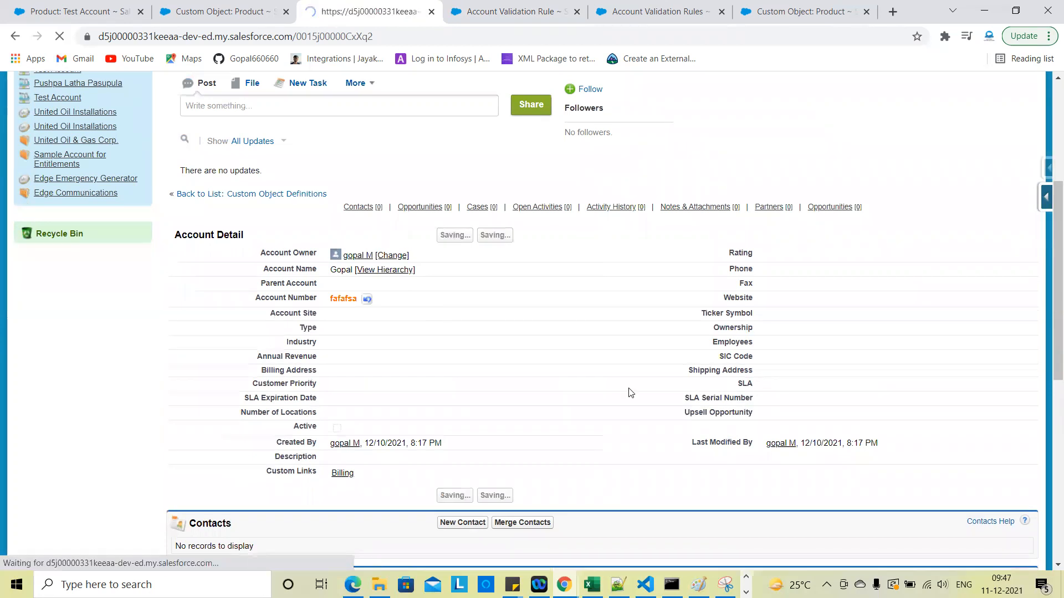
pyautogui.scroll(-1, 471, 467)
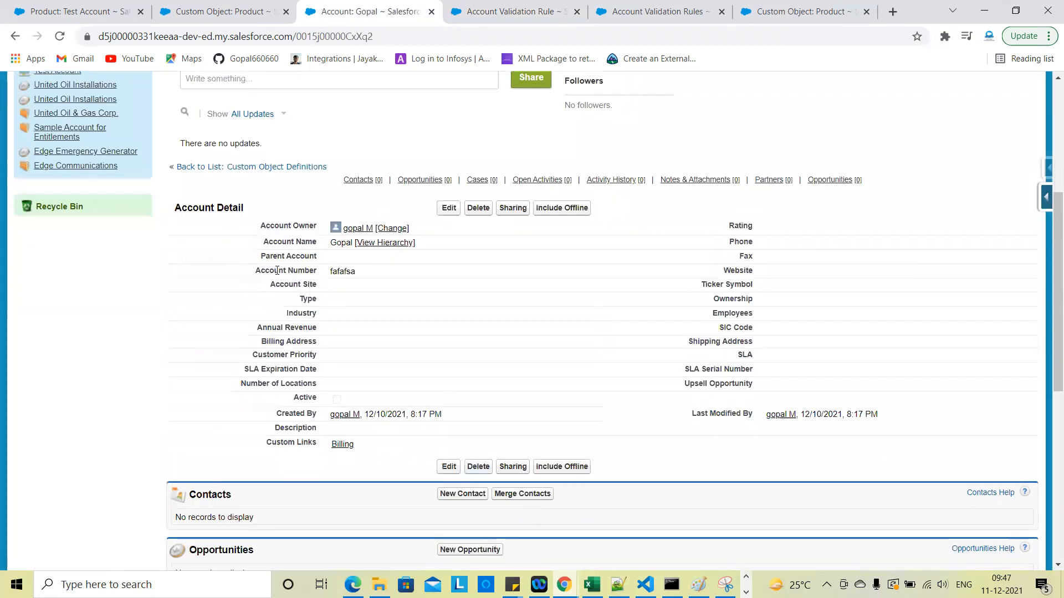
# Append digits to the letters in the account's Account Number and save the record
pyautogui.doubleClick(372, 276)
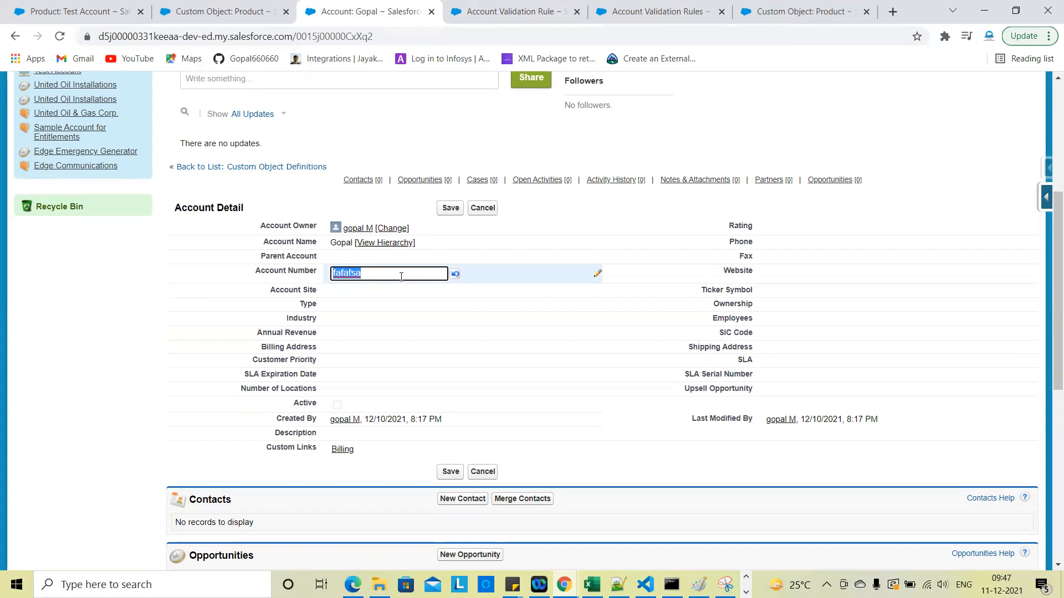
pyautogui.click(401, 277)
pyautogui.write('5454')
pyautogui.click(450, 209)
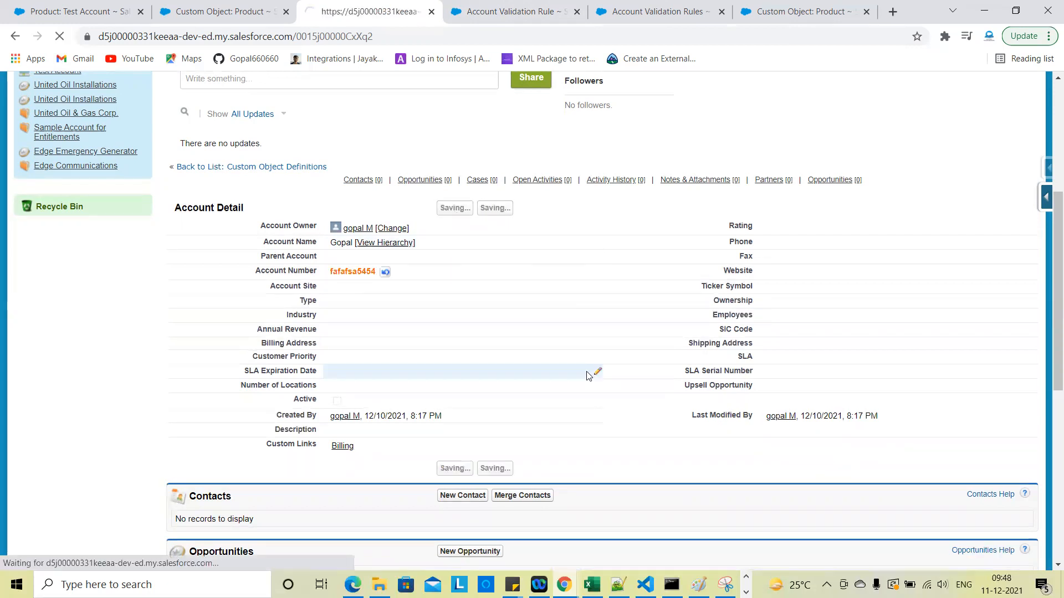
pyautogui.scroll(-4, 589, 377)
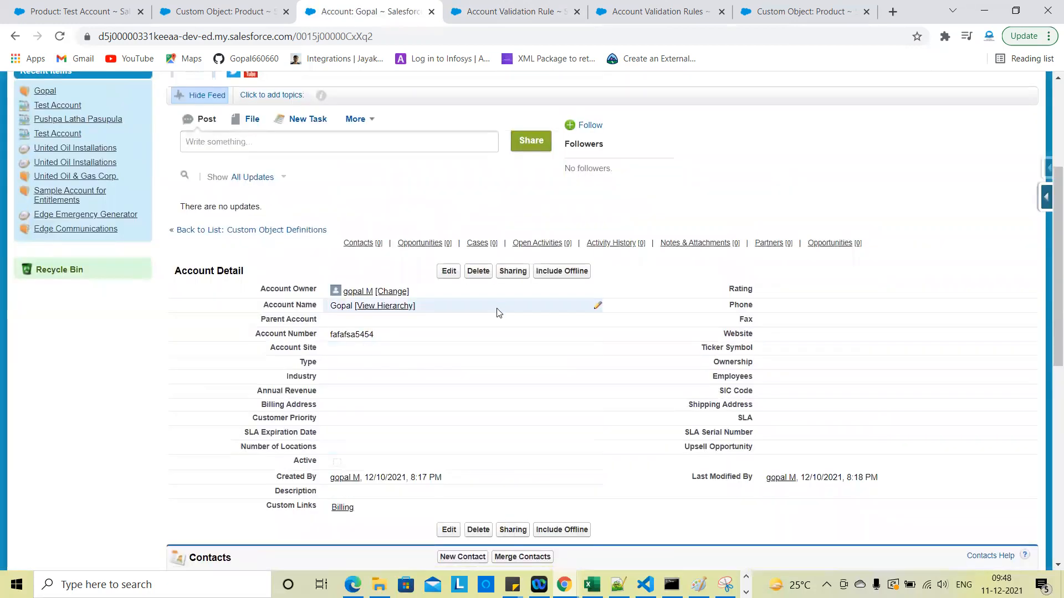
# Return to the Account_Number_Validation rule's detail page and switch from Salesforce Admin to the Sales app
pyautogui.click(495, 9)
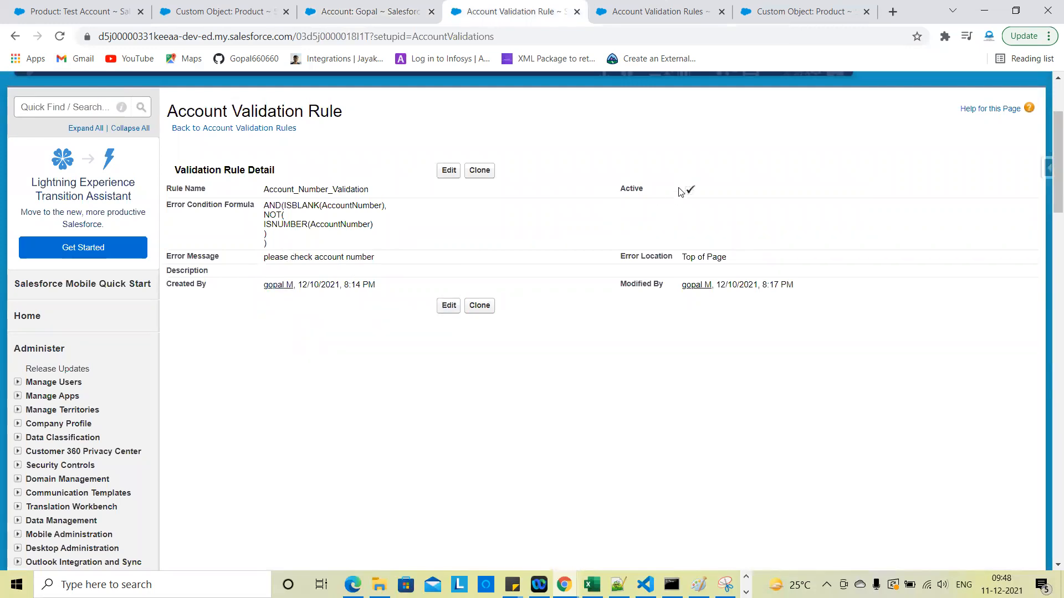
pyautogui.scroll(3, 530, 250)
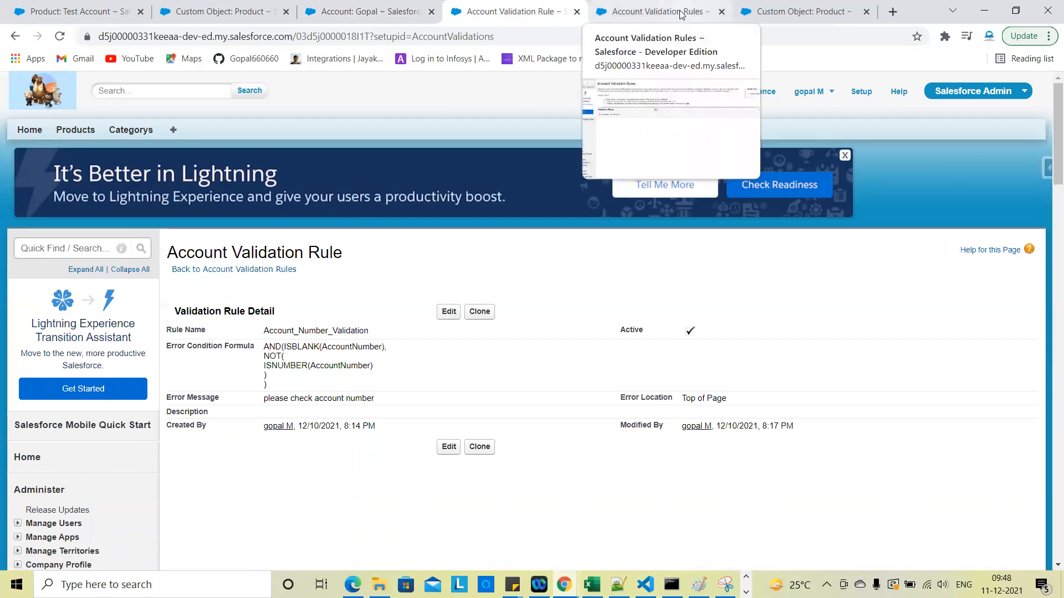
pyautogui.click(984, 103)
pyautogui.click(965, 110)
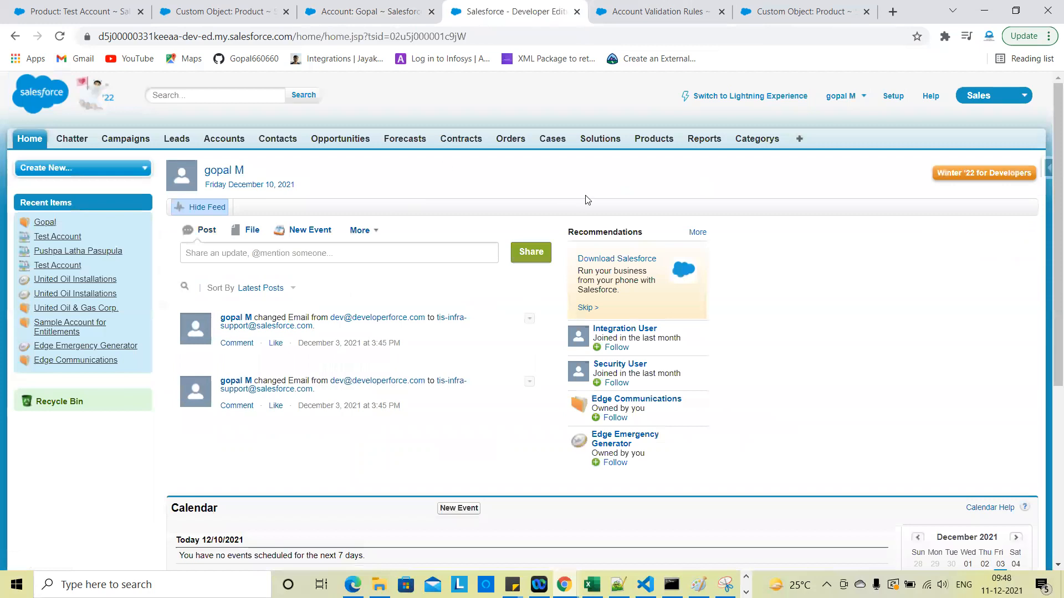
# Open the list of validation rules for the Opportunity object from the Opportunities home page
pyautogui.click(334, 142)
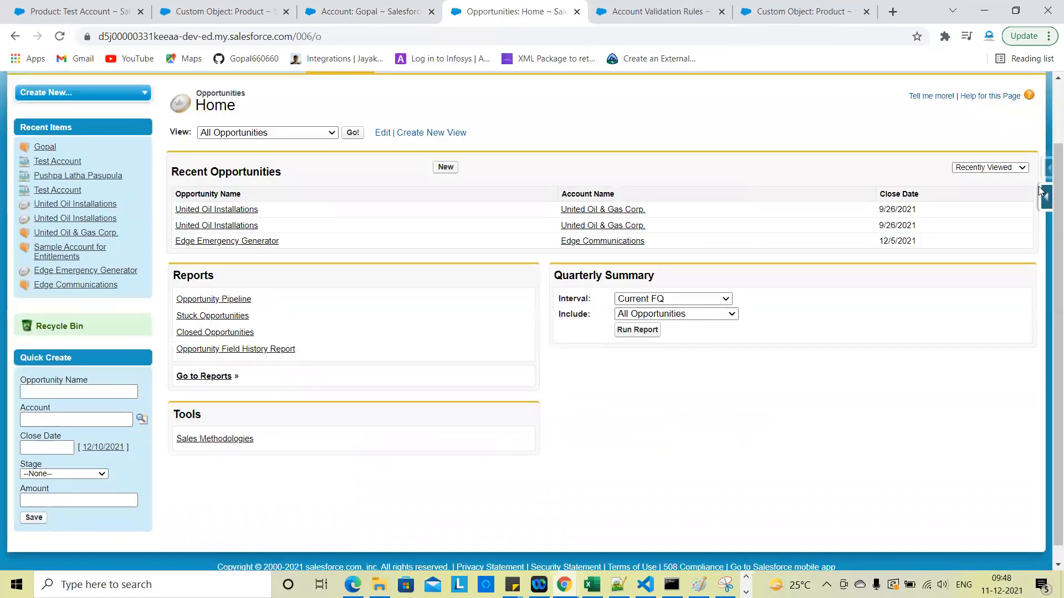
pyautogui.click(1046, 195)
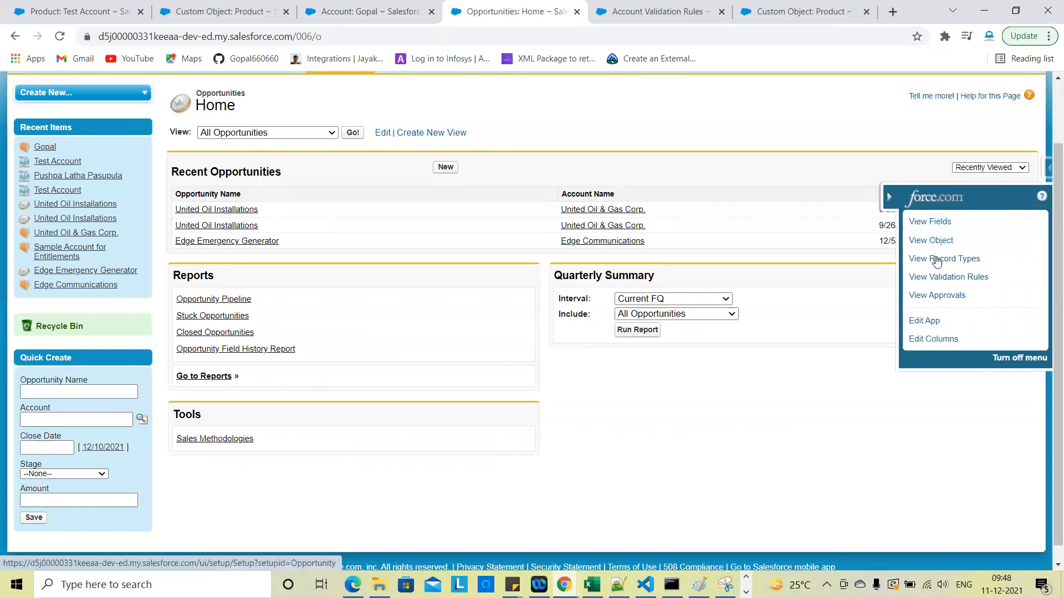
pyautogui.click(936, 277)
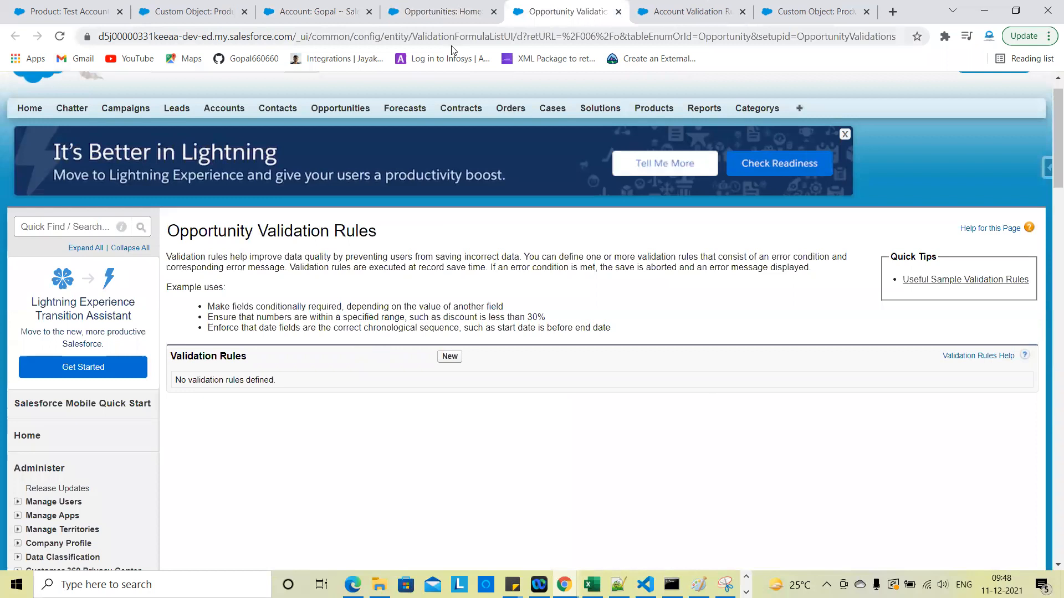
# Return to the Opportunities home page and start a new opportunity record
pyautogui.rightClick(348, 111)
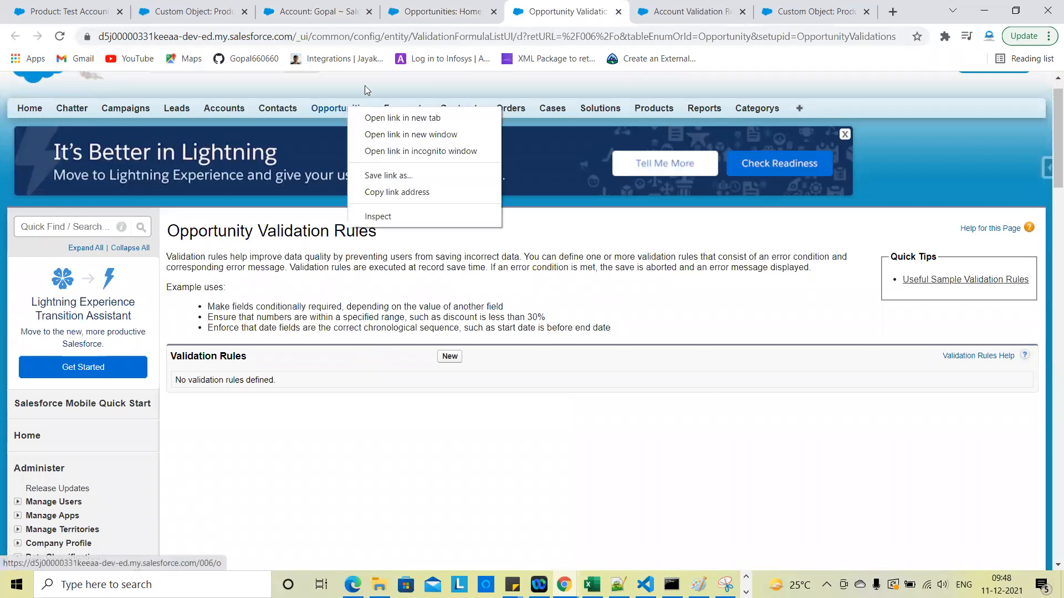
pyautogui.click(408, 17)
pyautogui.click(445, 167)
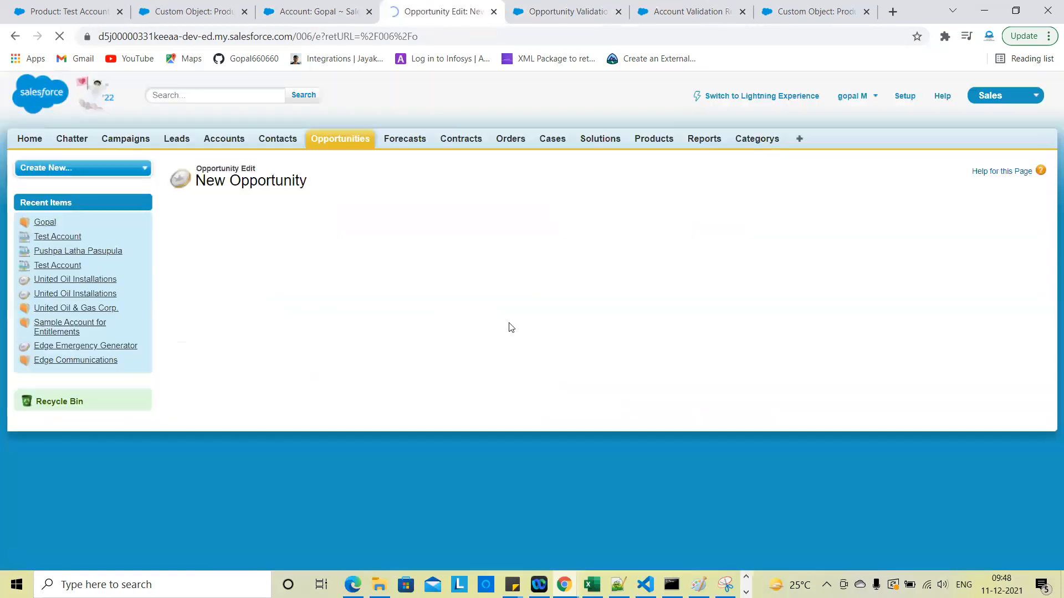
pyautogui.scroll(-2, 608, 361)
pyautogui.scroll(2, 607, 361)
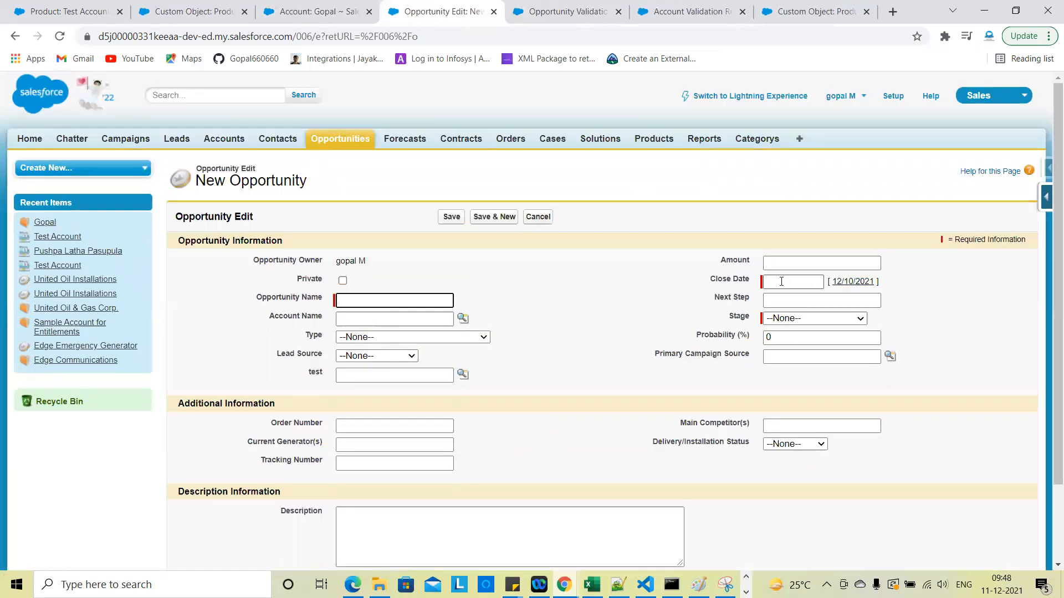
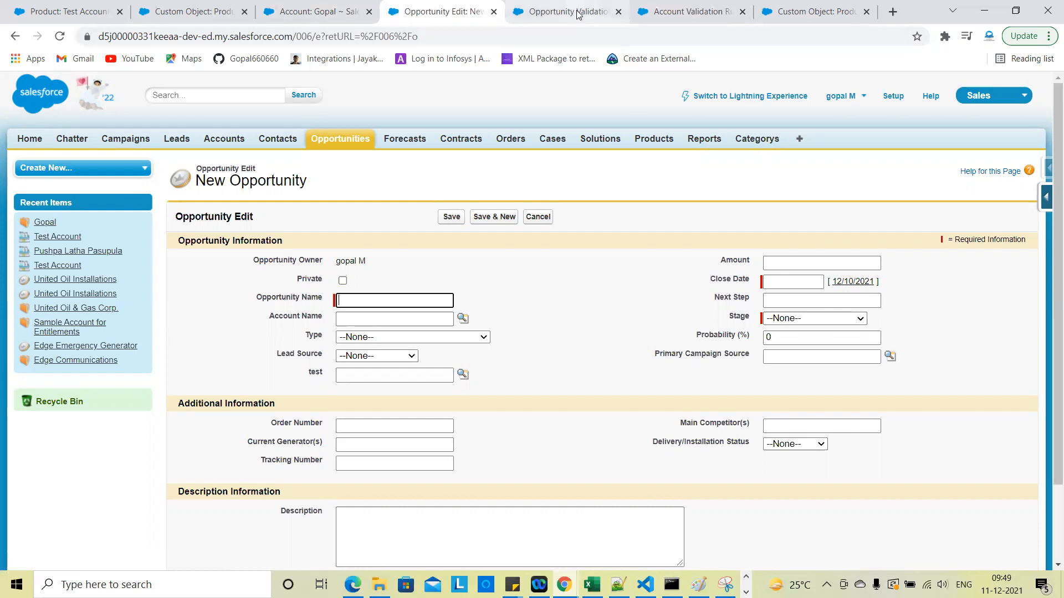
# Start a new Opportunity validation rule and name it check_date
pyautogui.click(560, 12)
pyautogui.click(450, 356)
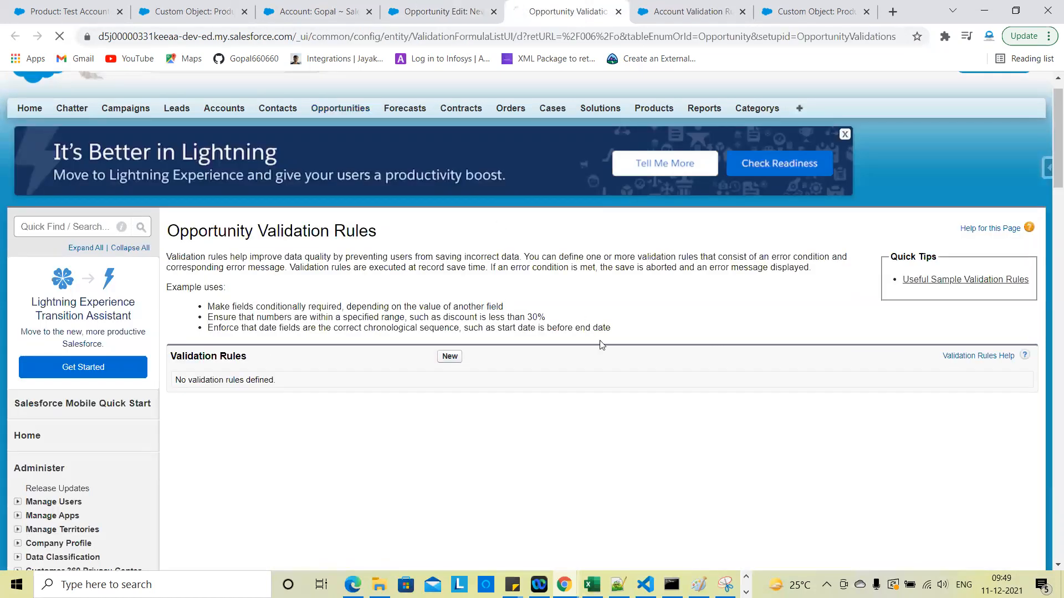
pyautogui.scroll(-3, 459, 399)
pyautogui.click(274, 219)
pyautogui.write('check date')
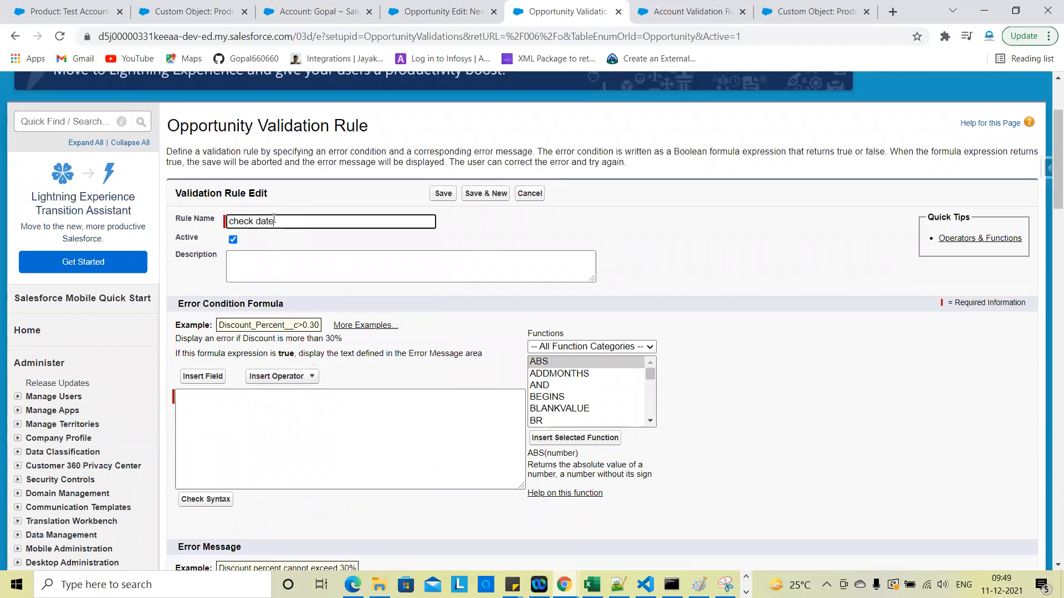
pyautogui.click(303, 244)
# Begin the error condition formula with the opportunity's Close Date field followed by a less-than operator
pyautogui.scroll(-2, 304, 244)
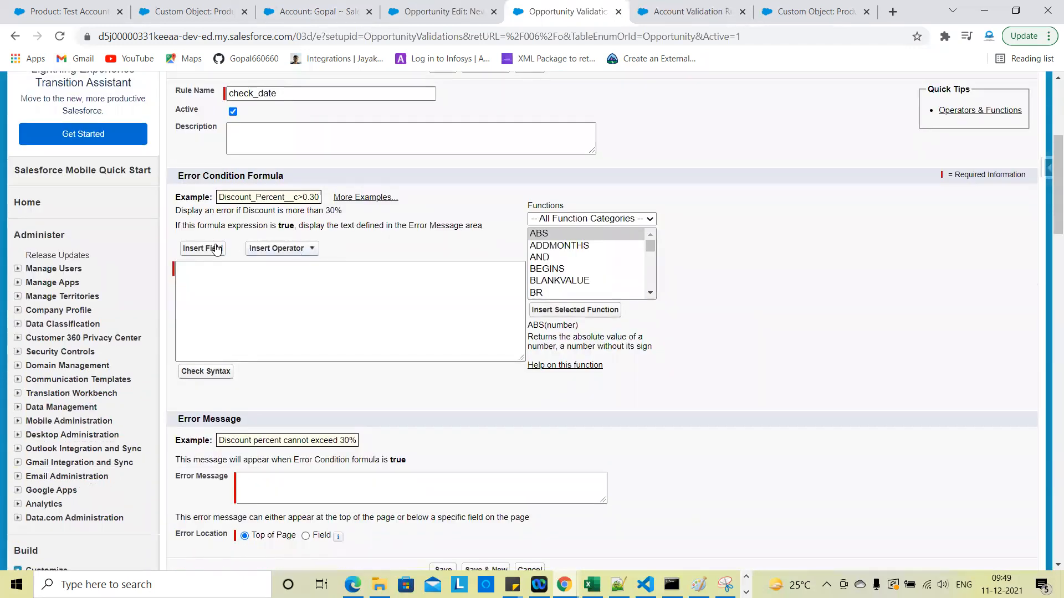
pyautogui.click(200, 249)
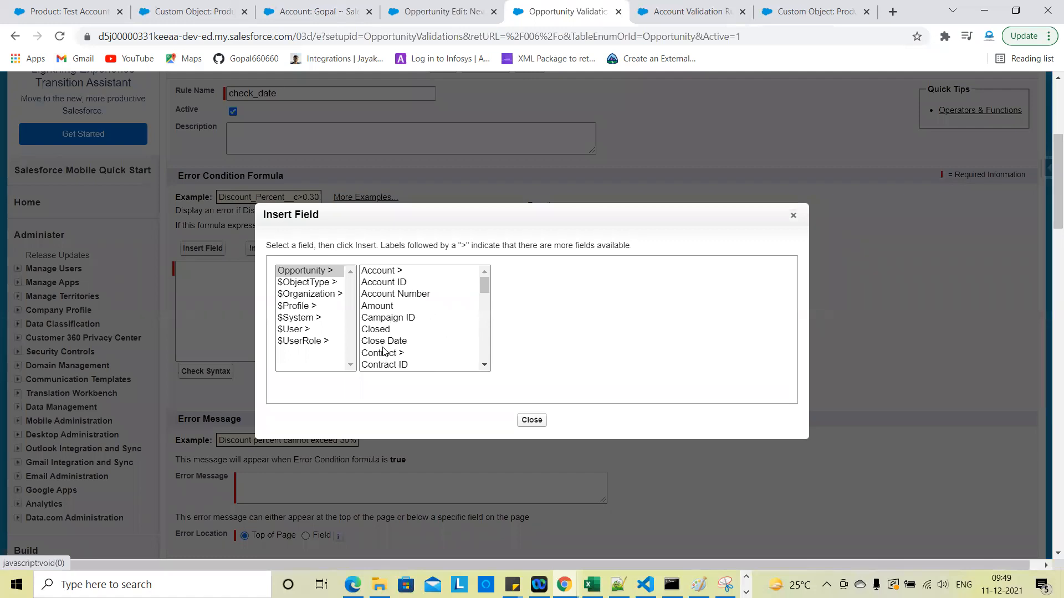
pyautogui.scroll(-1, 386, 344)
pyautogui.click(384, 320)
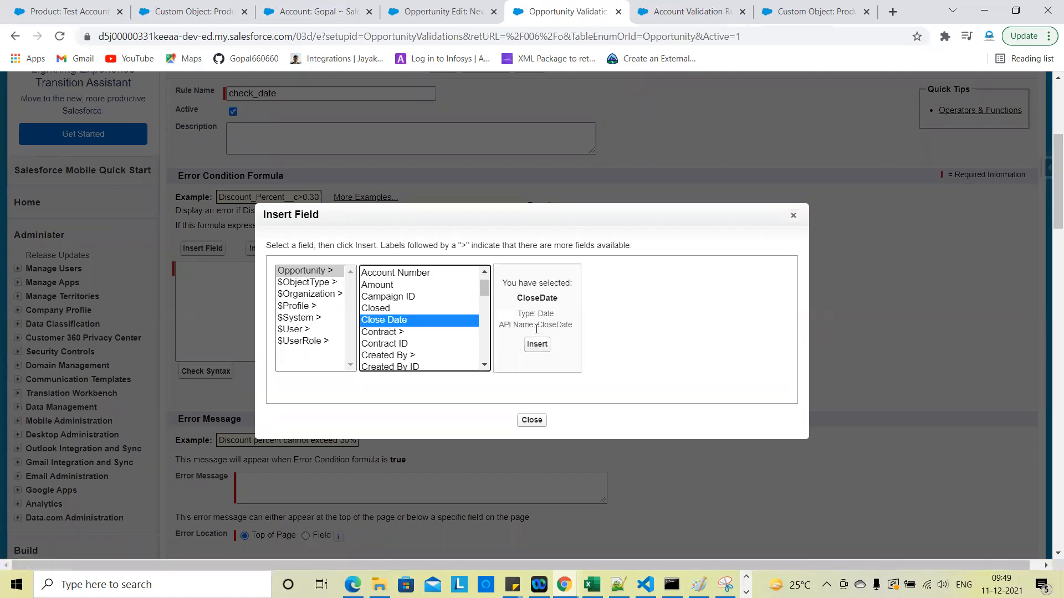
pyautogui.click(536, 345)
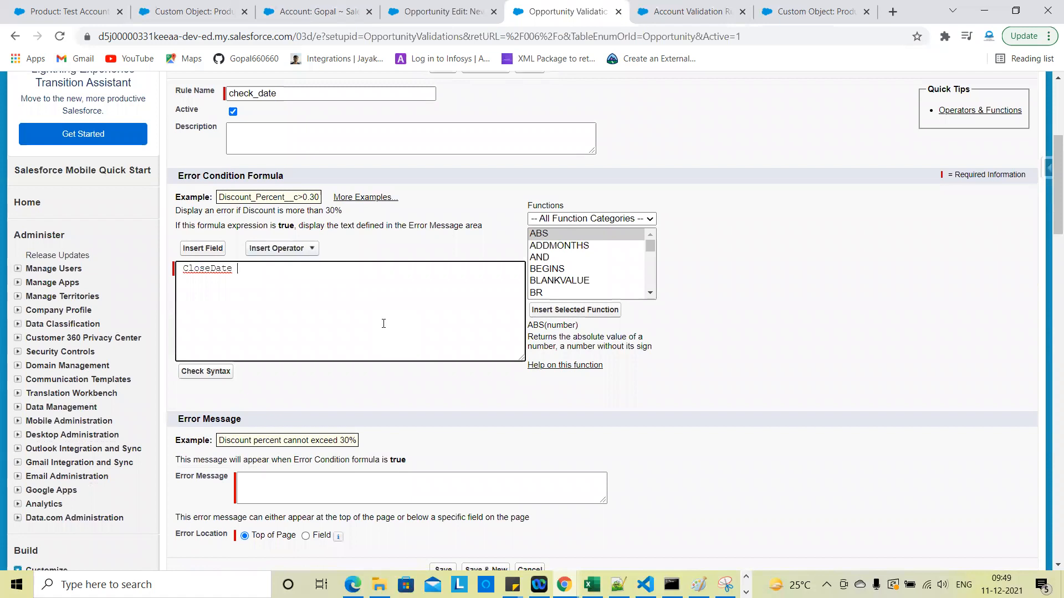
pyautogui.write('<')
# Complete the formula as CloseDate < TODAY() by inserting the TODAY function from the Date & Time category
pyautogui.scroll(-9, 587, 287)
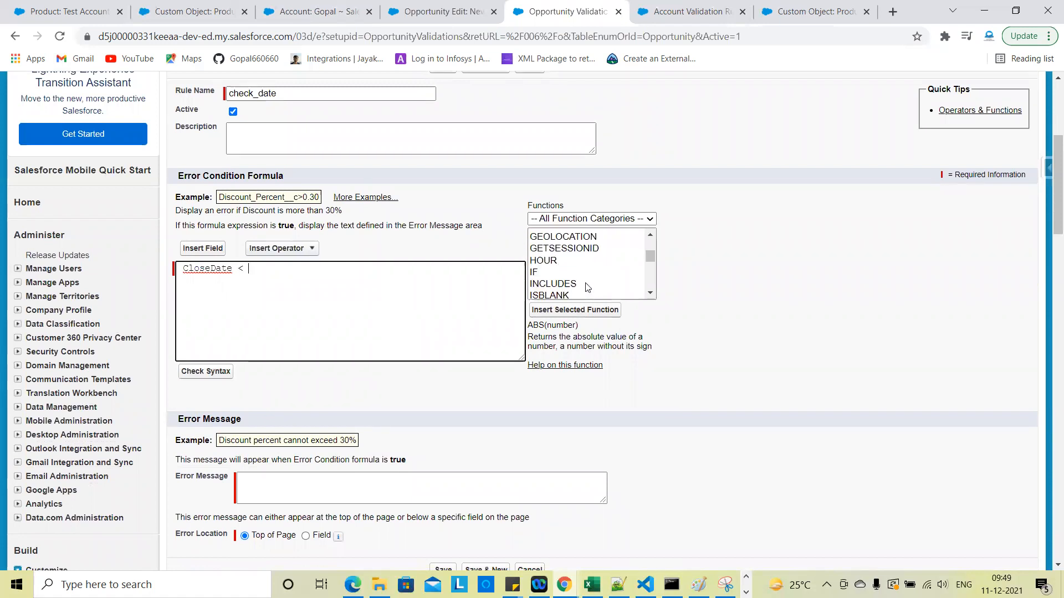
pyautogui.scroll(-8, 587, 287)
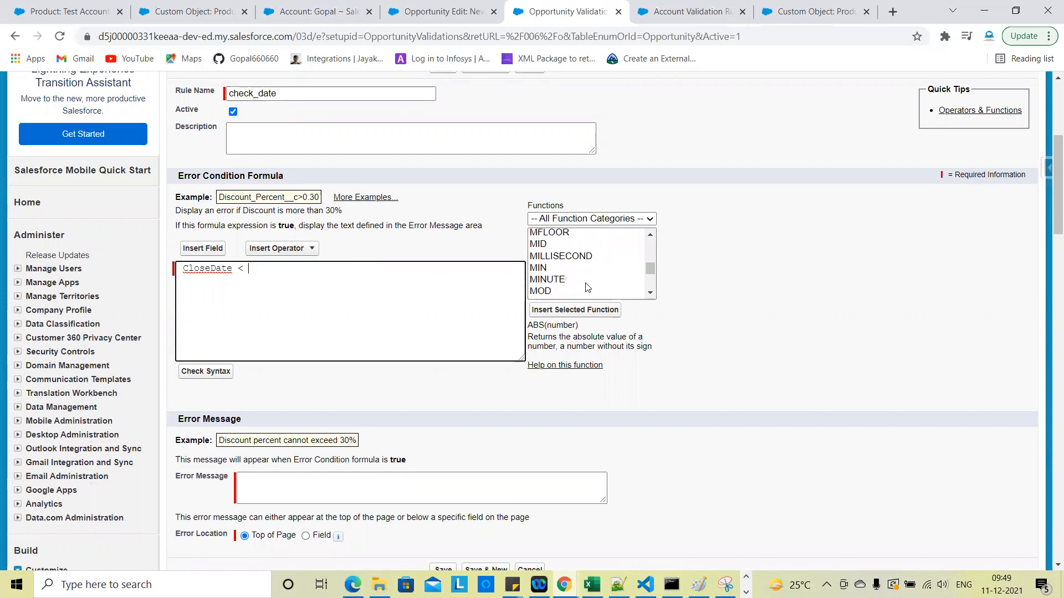
pyautogui.click(576, 219)
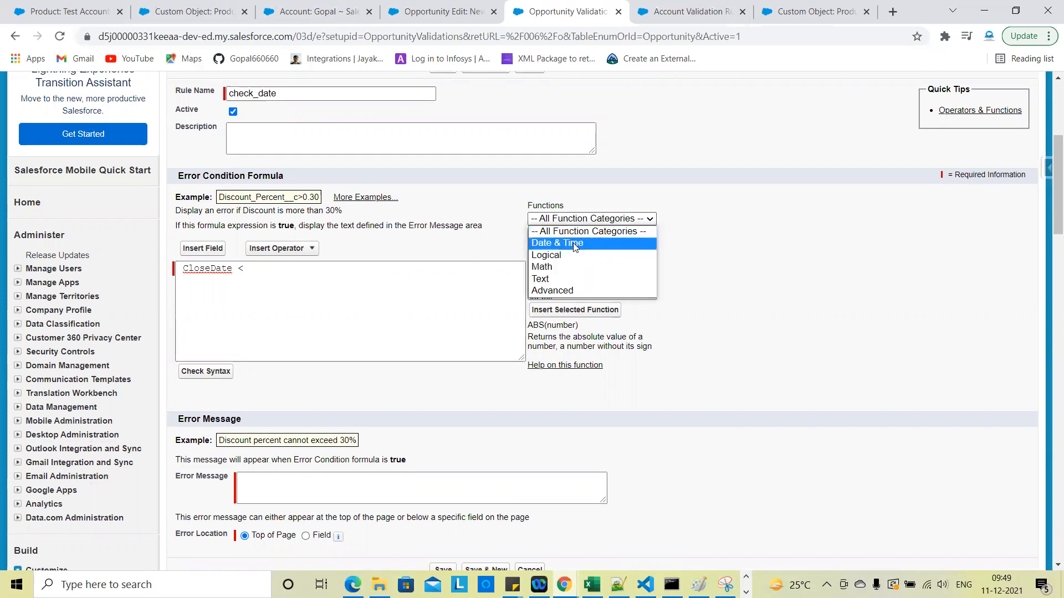
pyautogui.click(575, 245)
pyautogui.scroll(-2, 565, 277)
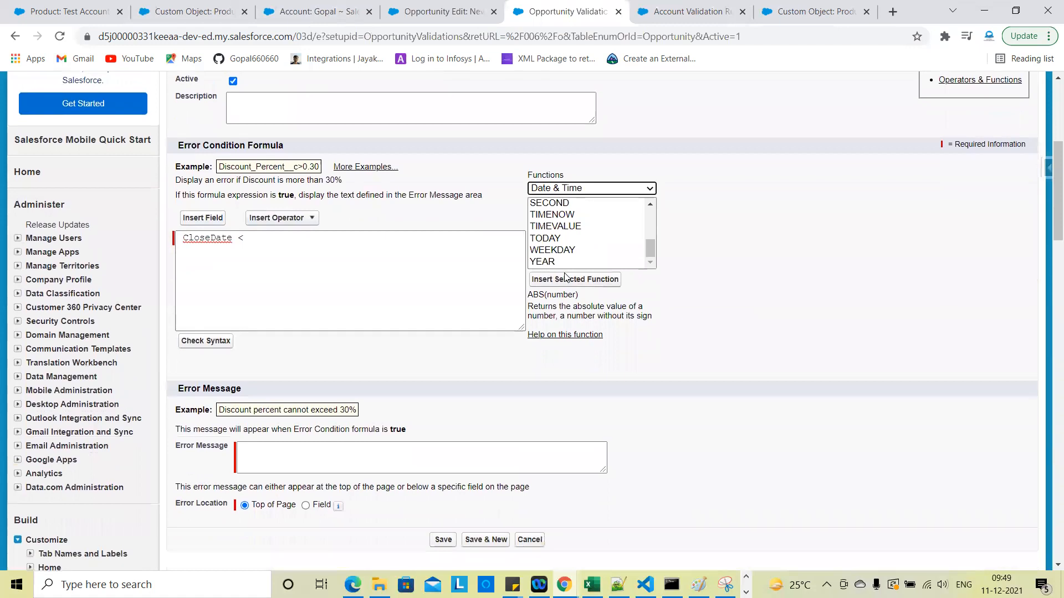
pyautogui.click(552, 243)
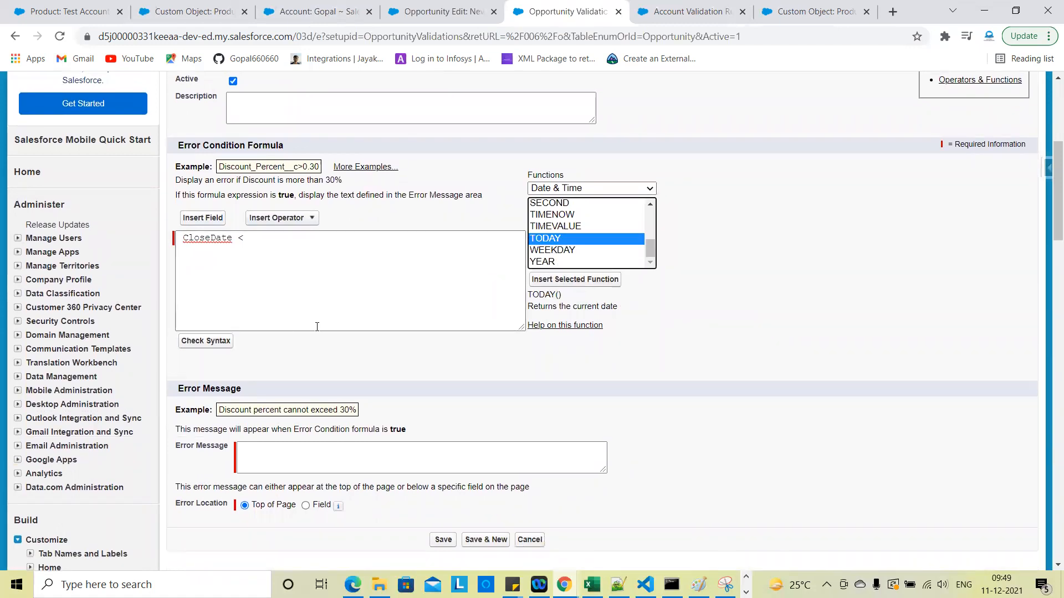
pyautogui.click(567, 282)
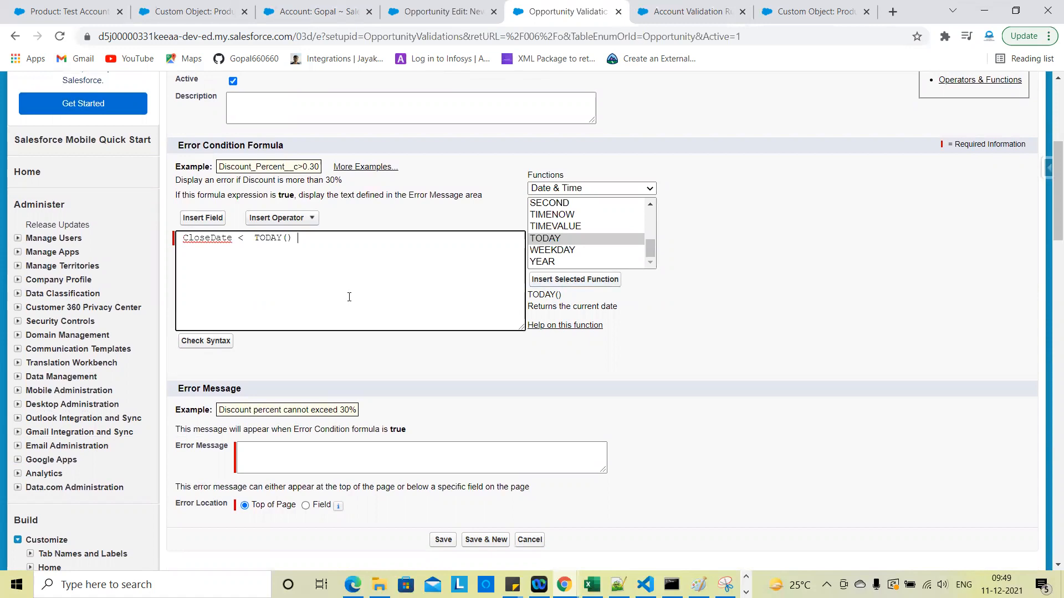
# Set the rule's error message to "please check the date"
pyautogui.click(331, 462)
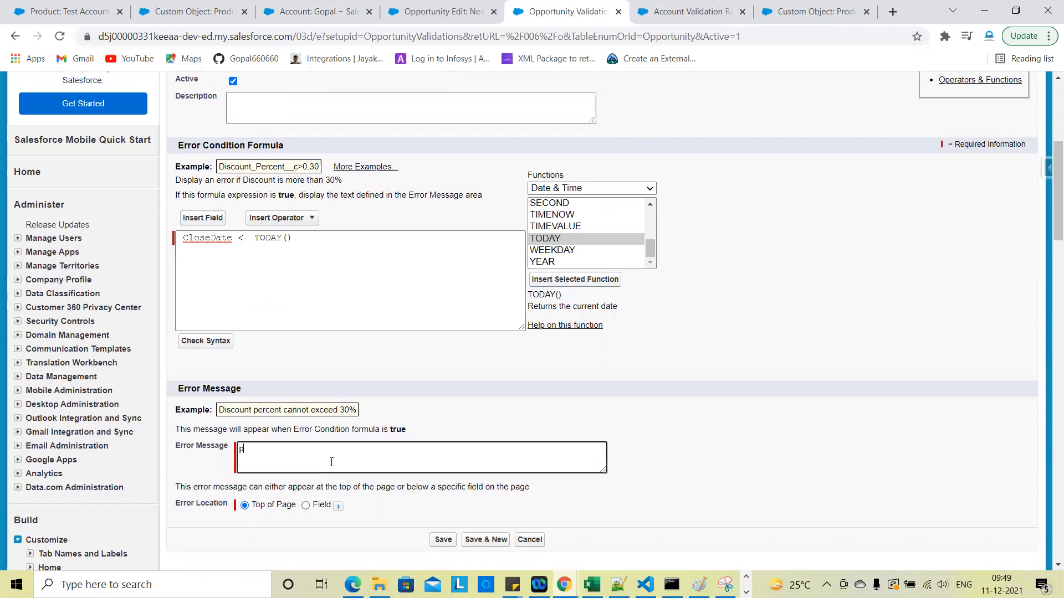
pyautogui.write('please cehck ')
pyautogui.write('heck')
# Set the error location to the Close Date field and save the validation rule
pyautogui.click(305, 506)
pyautogui.click(371, 506)
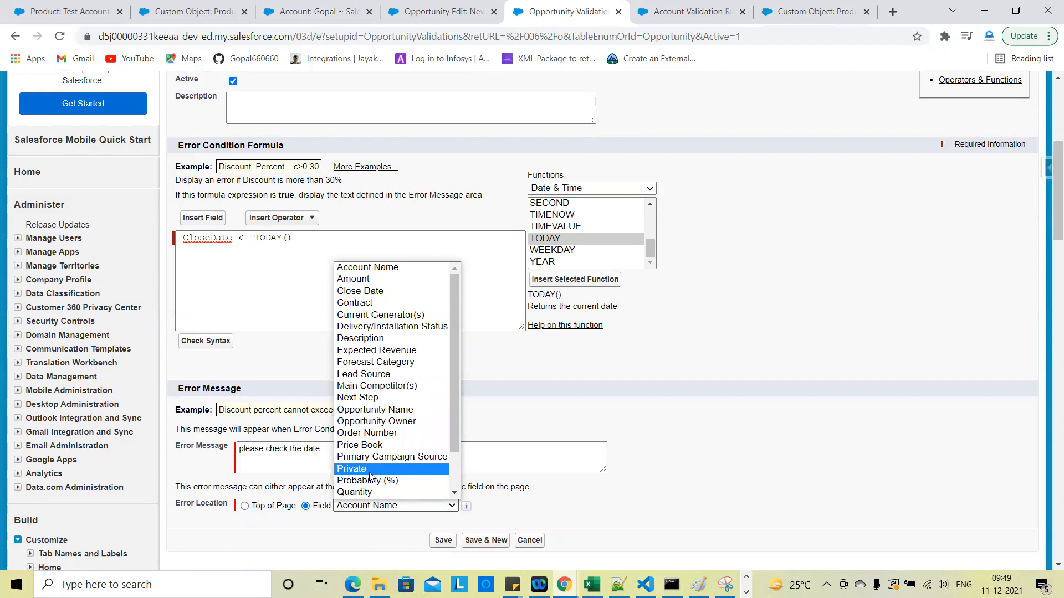
pyautogui.scroll(-2, 371, 470)
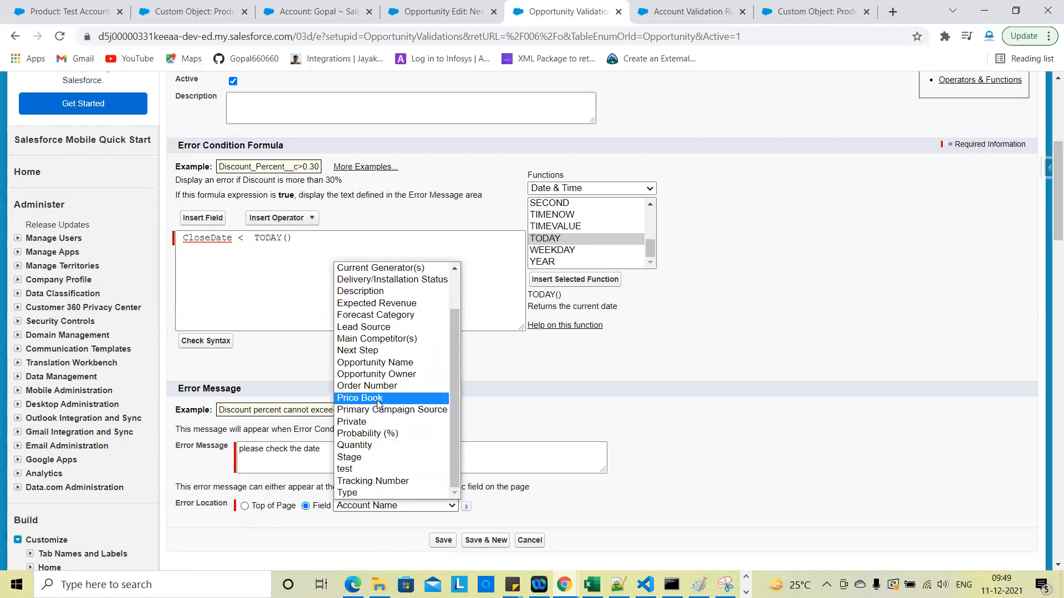
pyautogui.scroll(2, 369, 399)
pyautogui.click(367, 290)
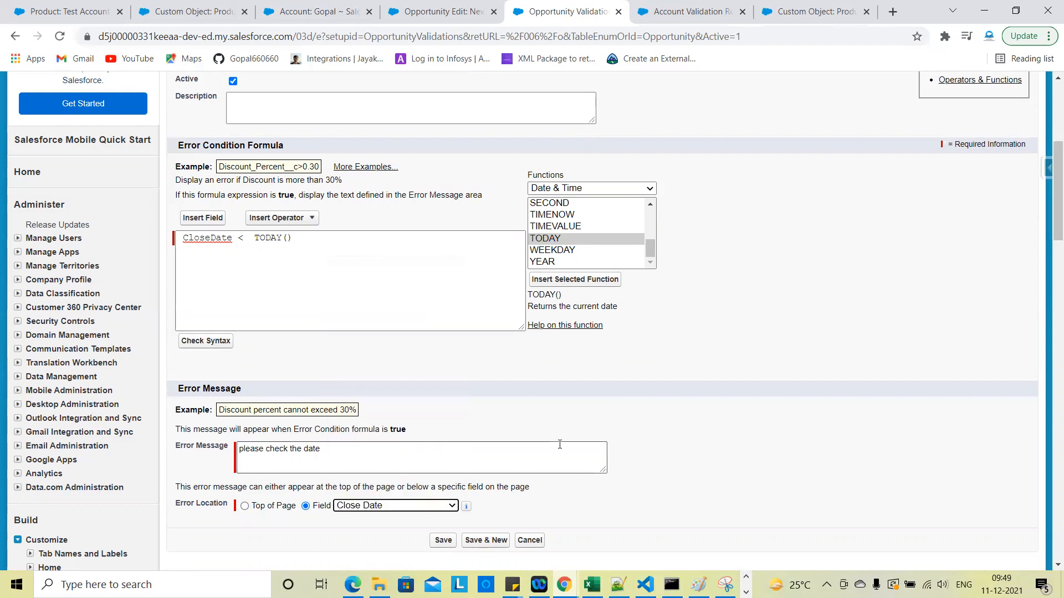
pyautogui.scroll(-1, 399, 388)
pyautogui.click(443, 464)
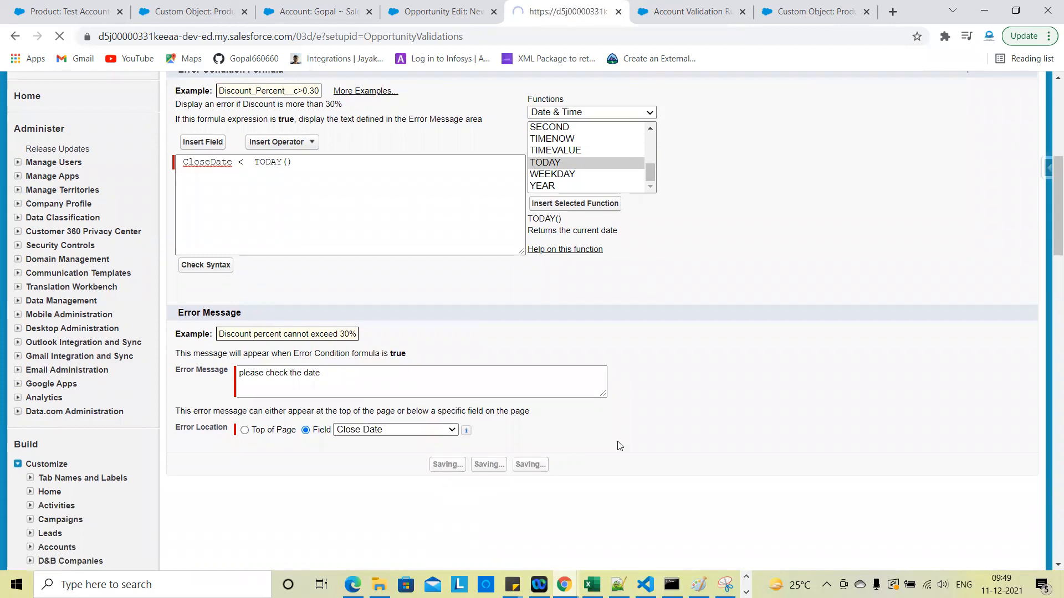
pyautogui.scroll(-1, 397, 431)
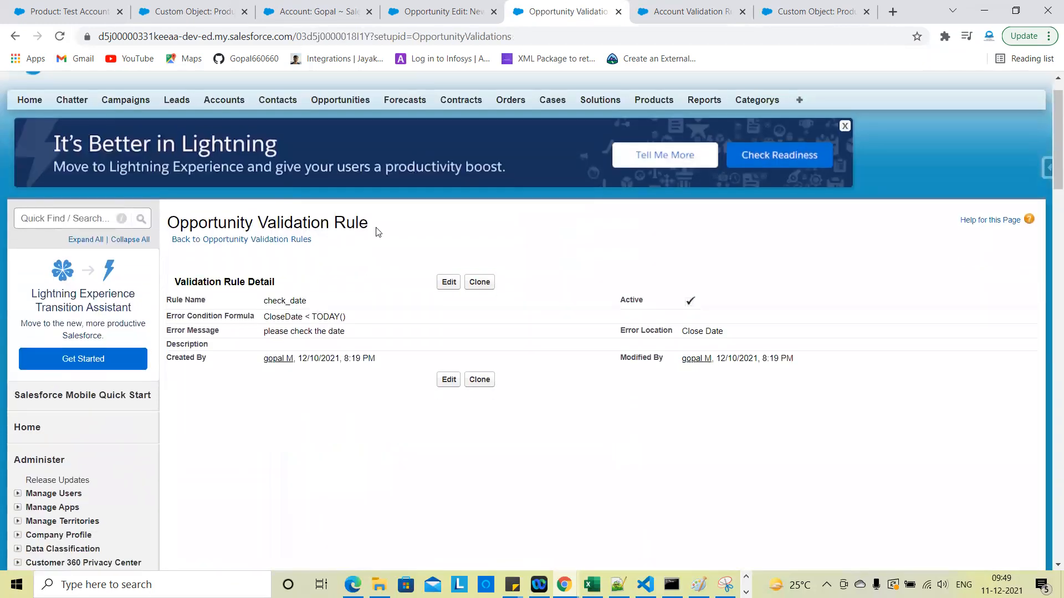
# Try saving the blank new opportunity, and fill in Stage as Qualification and Opportunity Name as "test on1"
pyautogui.click(438, 11)
pyautogui.click(452, 217)
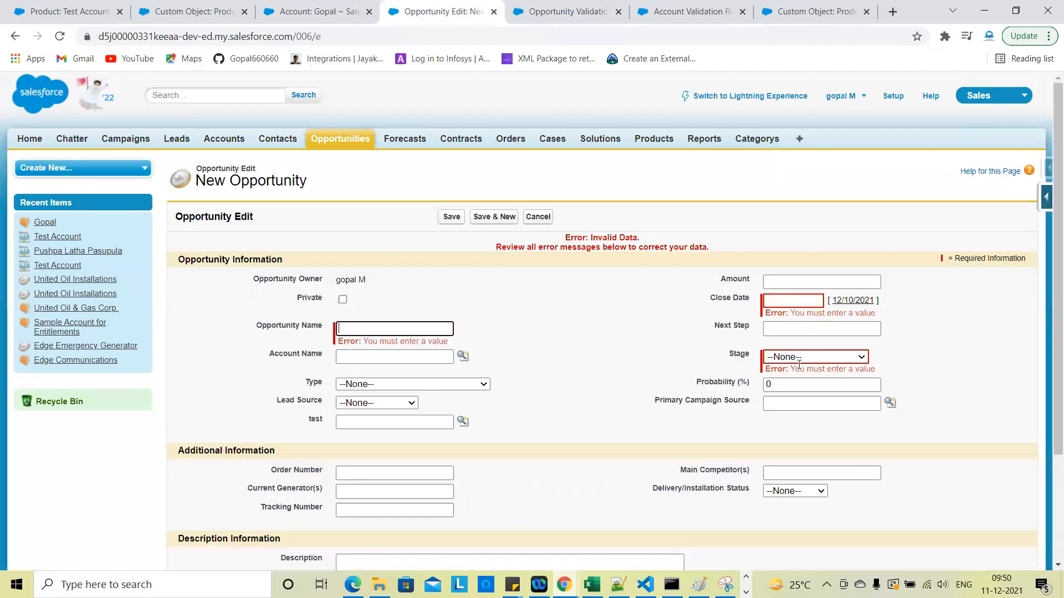
pyautogui.click(803, 357)
pyautogui.click(803, 392)
pyautogui.click(422, 330)
pyautogui.click(377, 357)
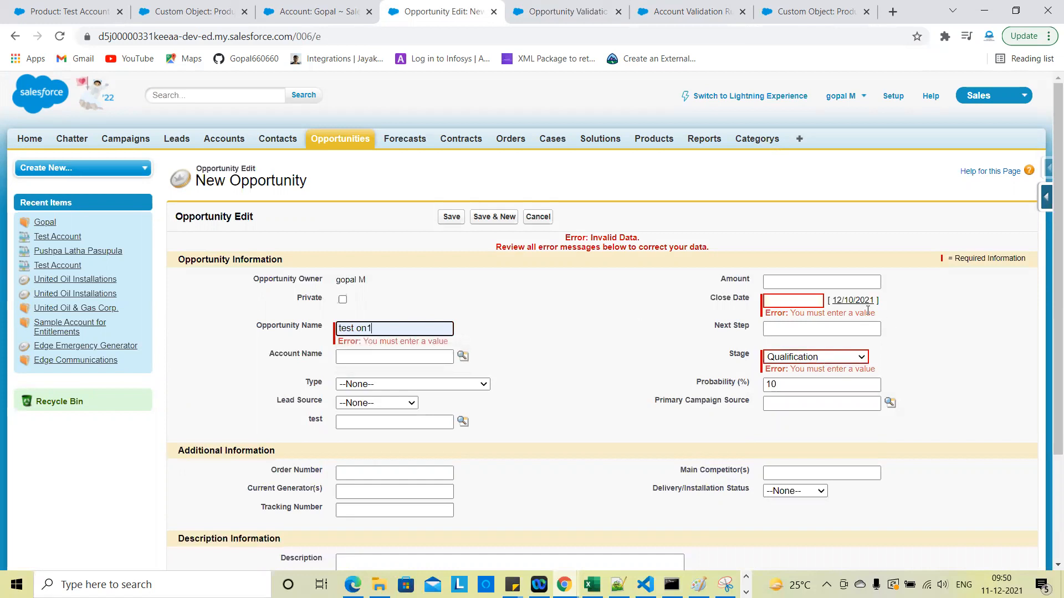
# Set the opportunity's Close Date to the past date 11/1/2021 and save the record to test the rule
pyautogui.click(793, 301)
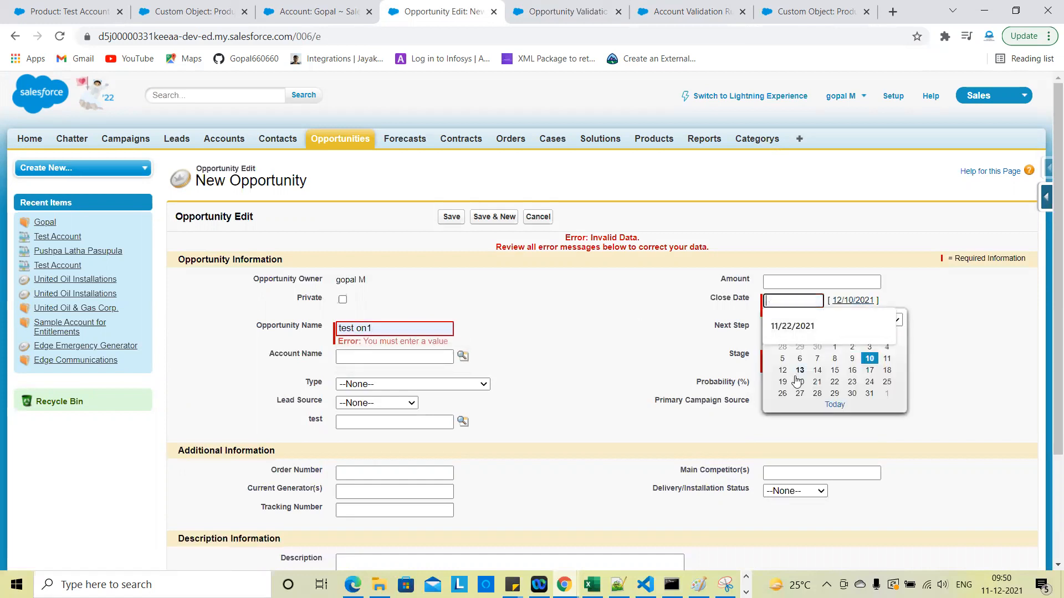
pyautogui.click(795, 326)
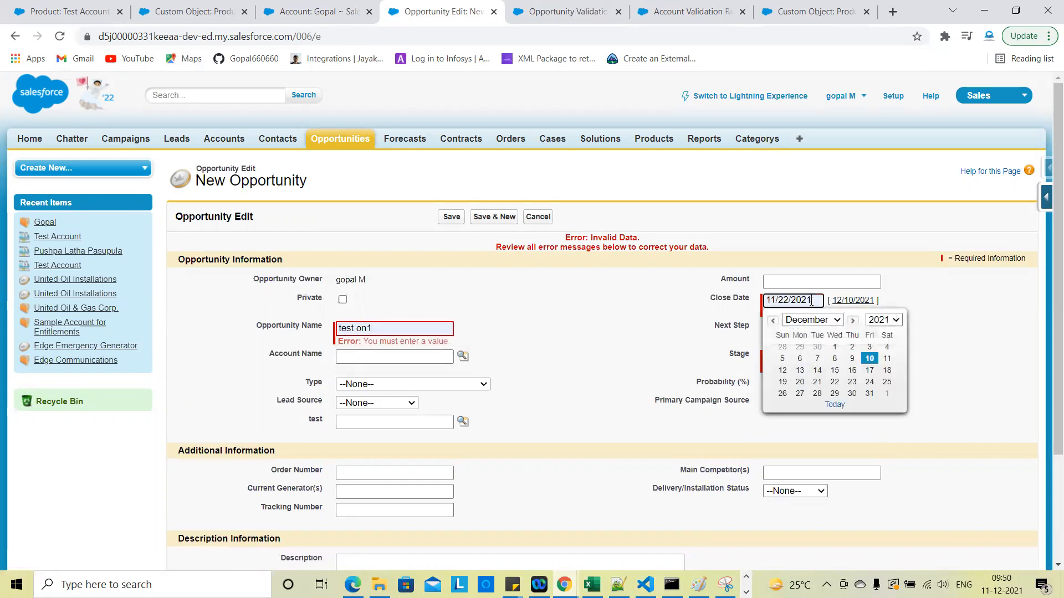
pyautogui.click(798, 347)
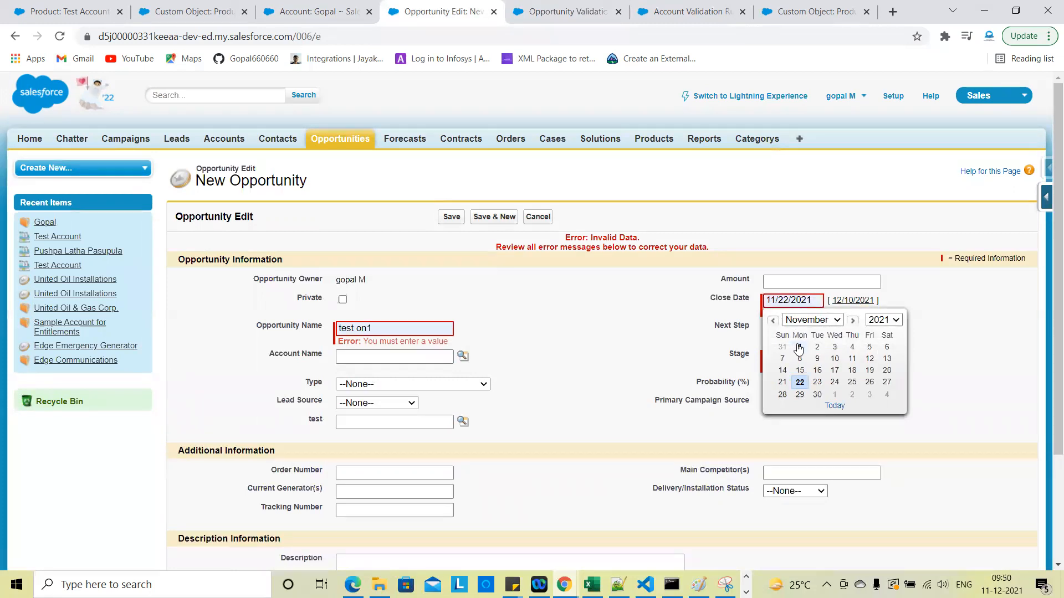
pyautogui.click(663, 341)
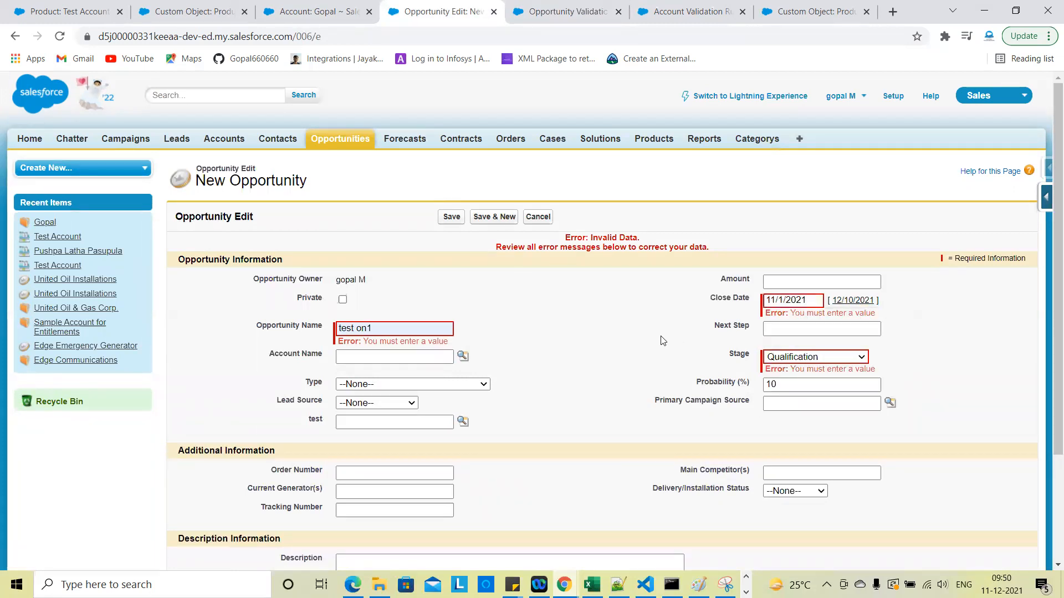
pyautogui.click(451, 217)
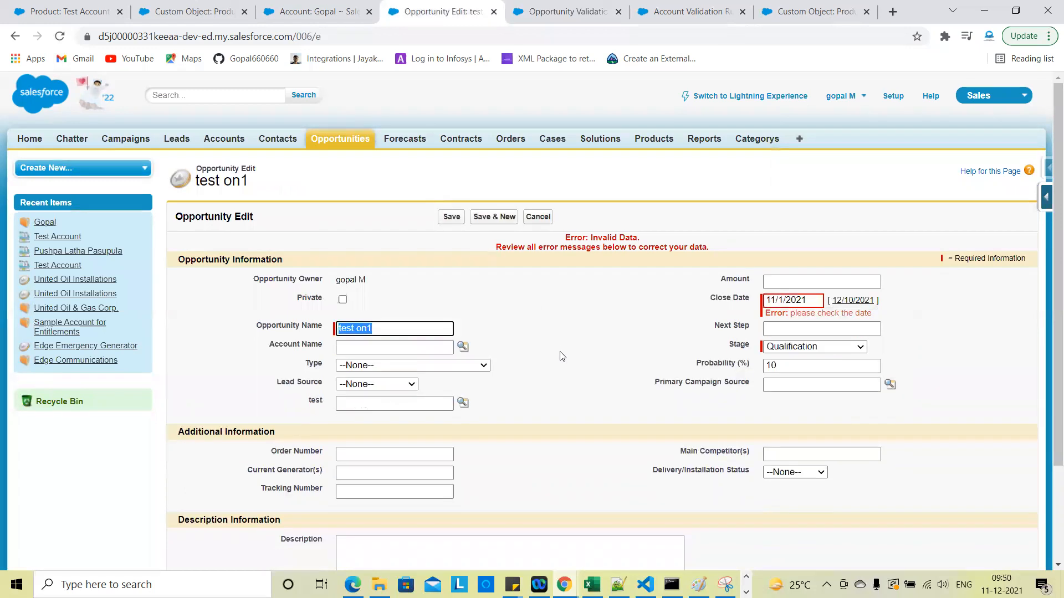
# Change the opportunity's Close Date to 11/26/2021
pyautogui.tripleClick(826, 316)
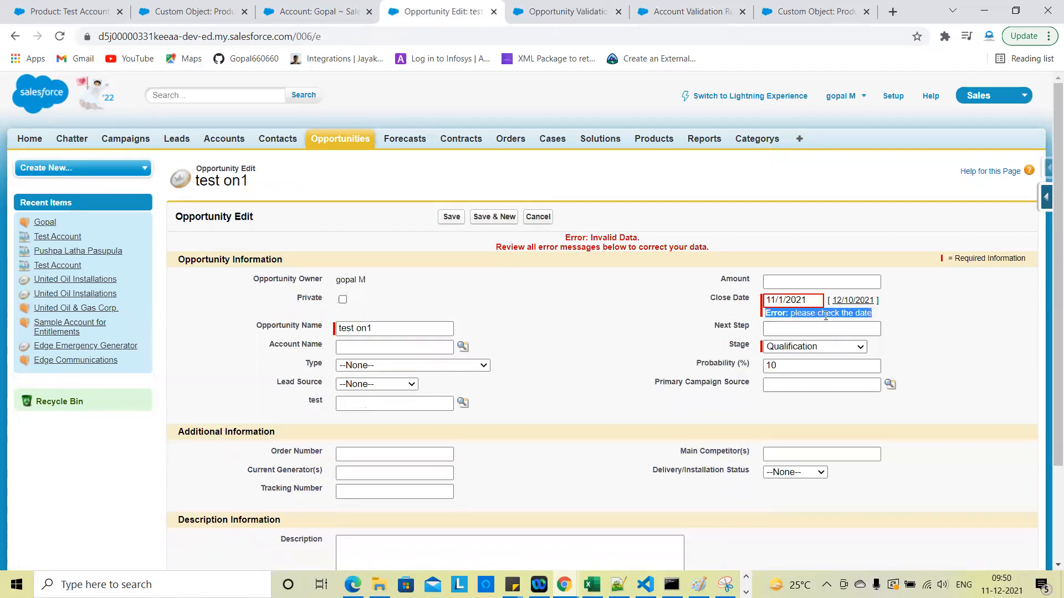
pyautogui.click(789, 296)
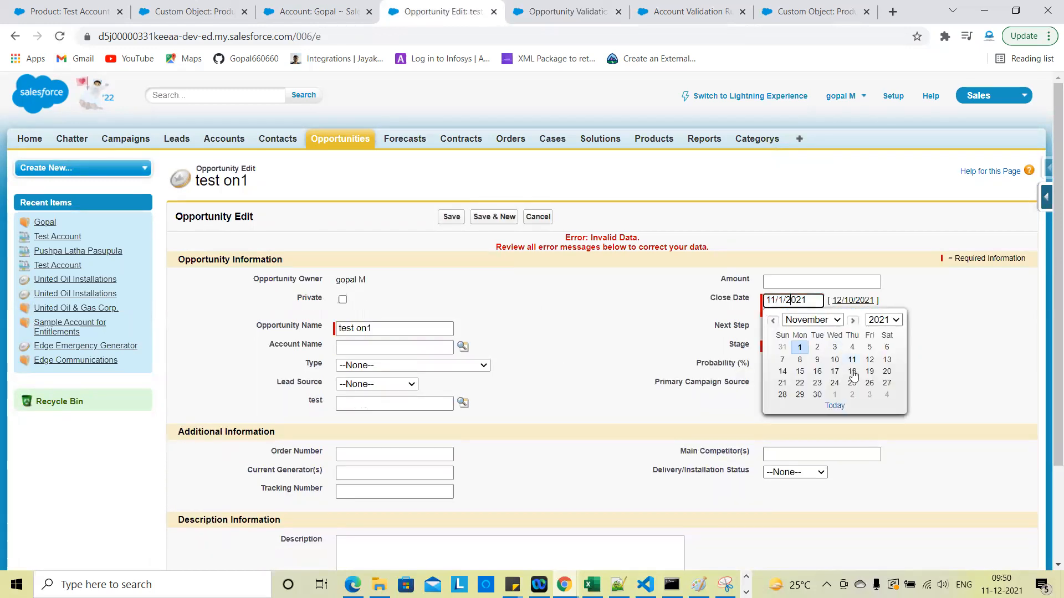
pyautogui.click(866, 385)
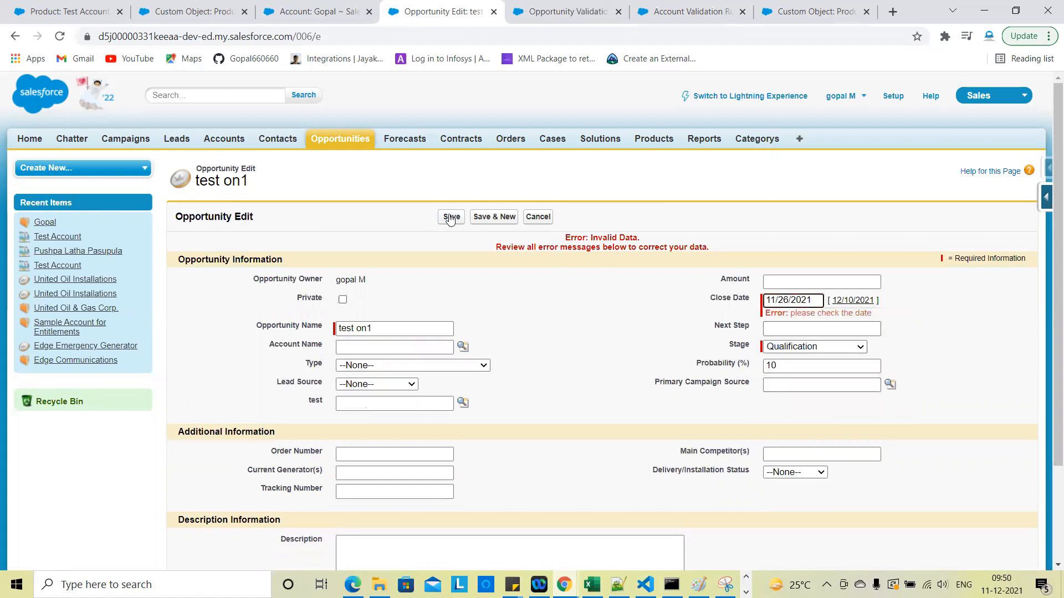
# Set the new opportunity's Close Date to the past date 12/3/2021 and try saving the record to test the rule
pyautogui.click(778, 299)
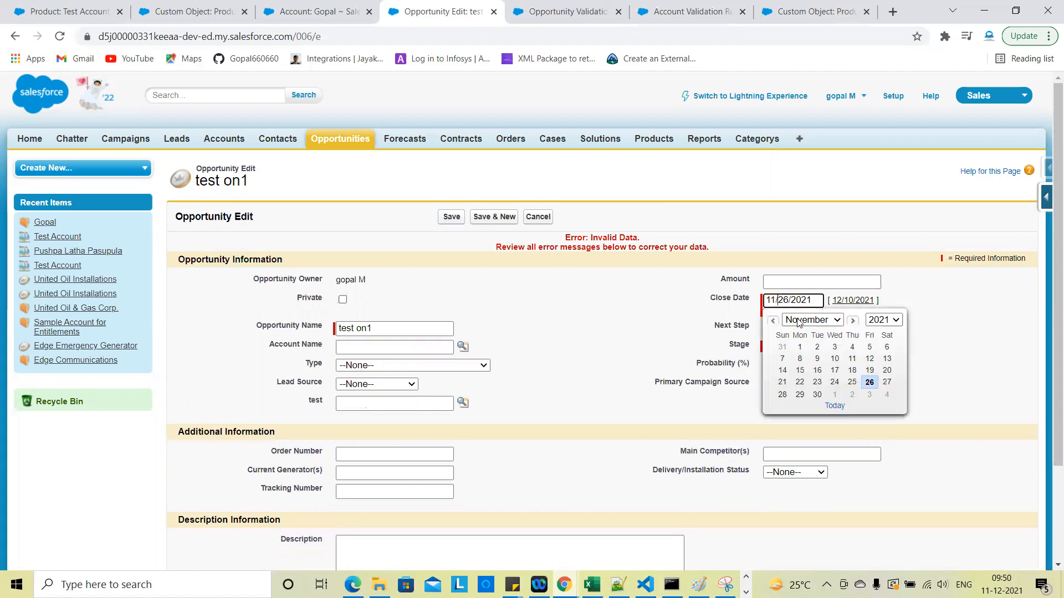
pyautogui.click(802, 324)
pyautogui.click(810, 461)
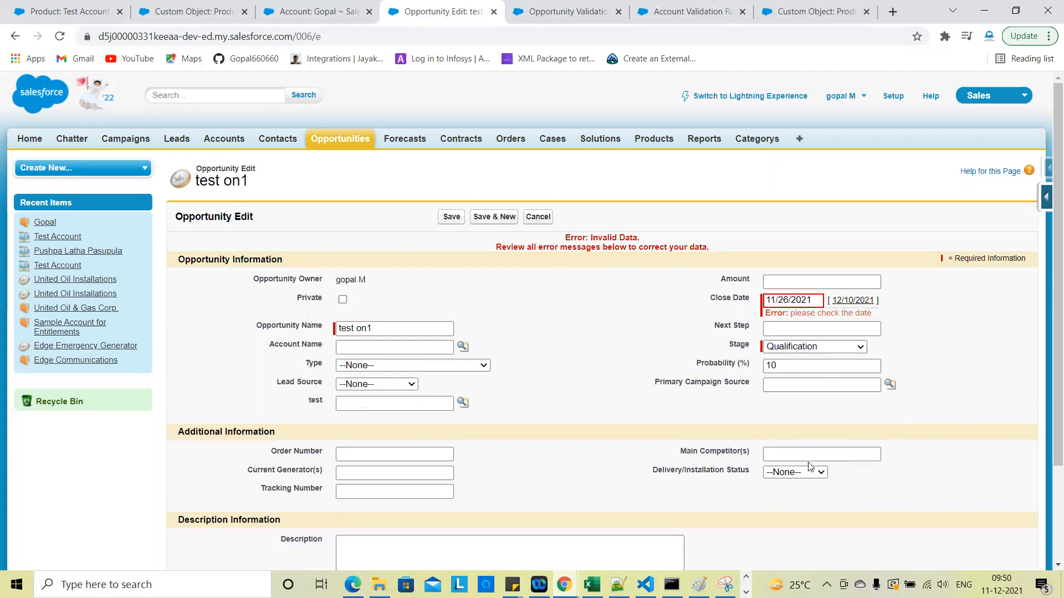
pyautogui.click(790, 301)
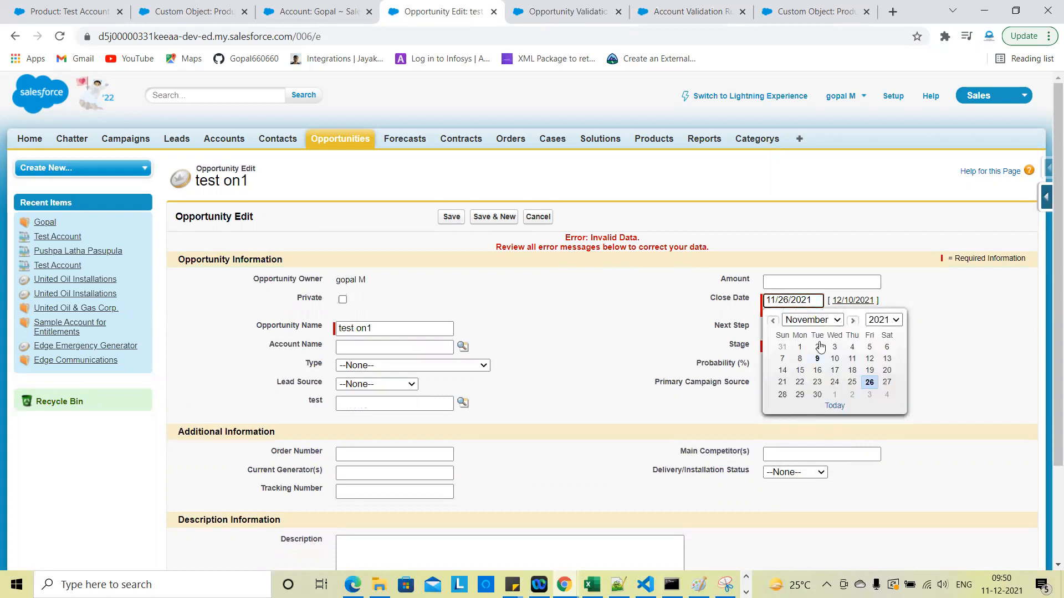
pyautogui.click(815, 326)
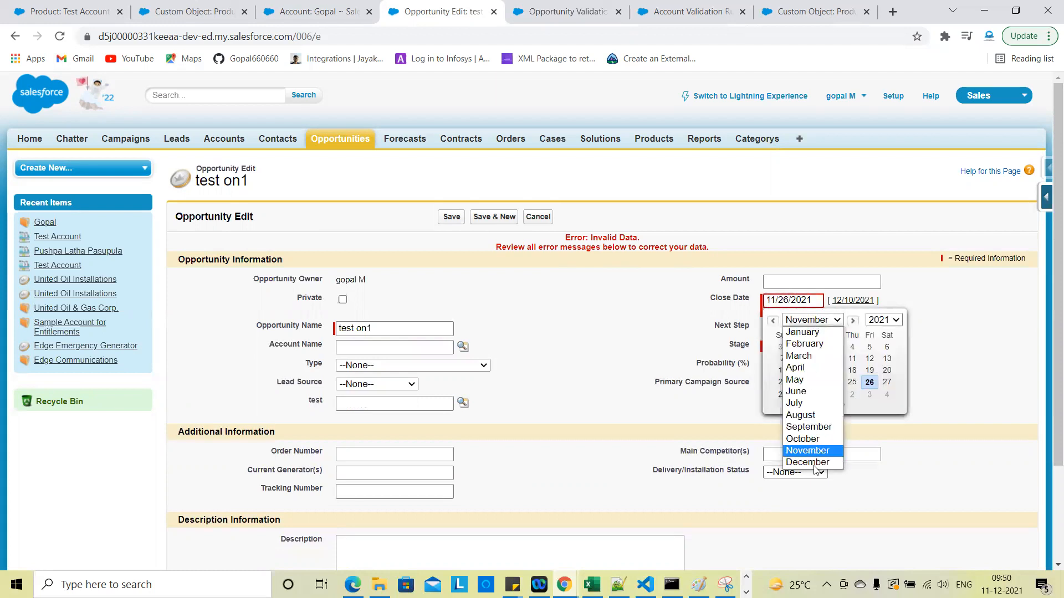
pyautogui.click(815, 467)
pyautogui.click(806, 302)
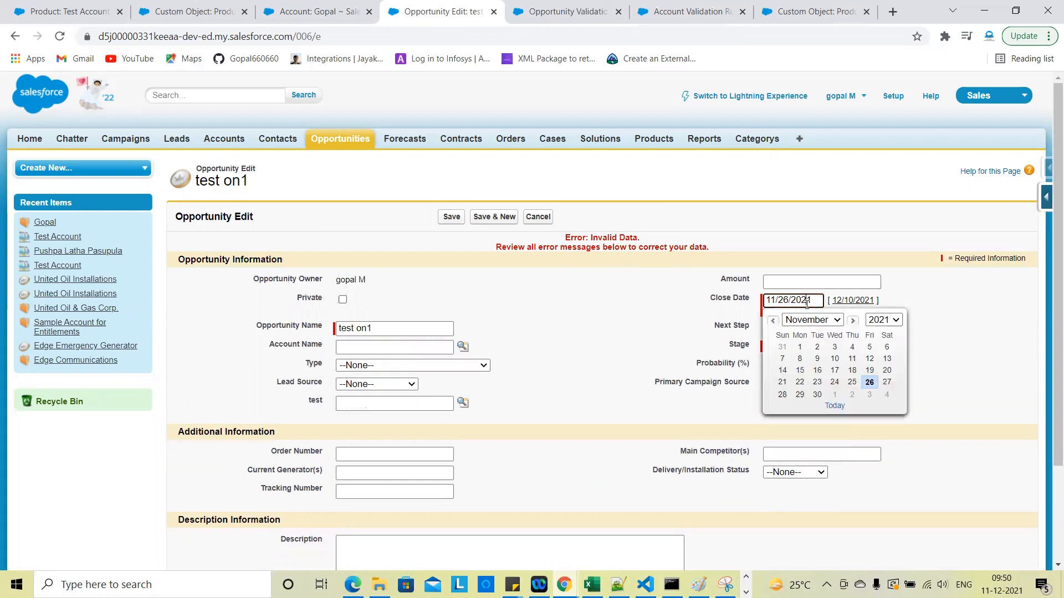
pyautogui.press('BackSpace')
pyautogui.press('BackSpace')
pyautogui.write('2/')
pyautogui.click(869, 395)
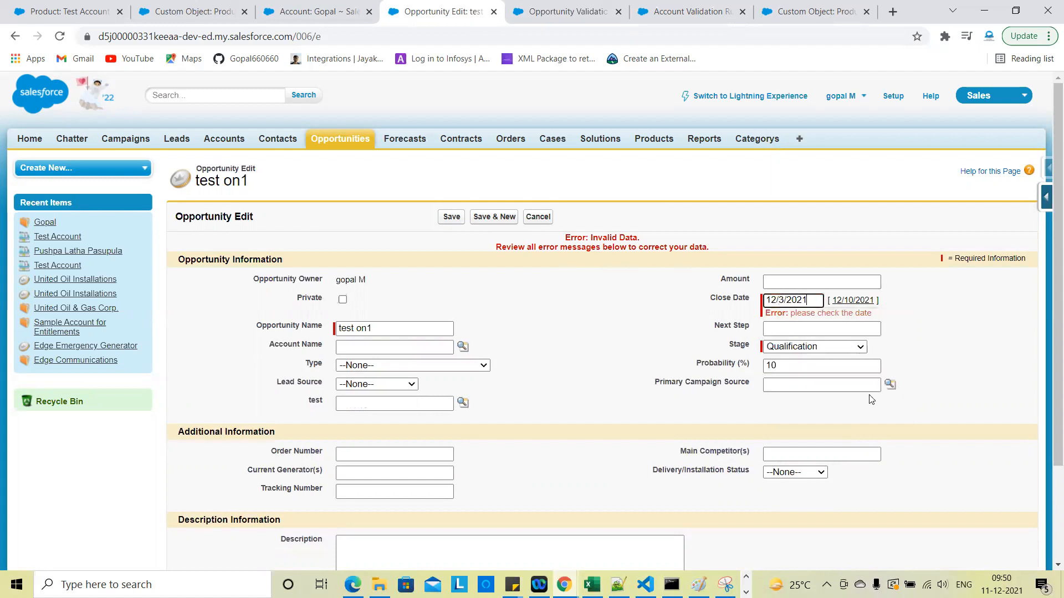
pyautogui.click(451, 217)
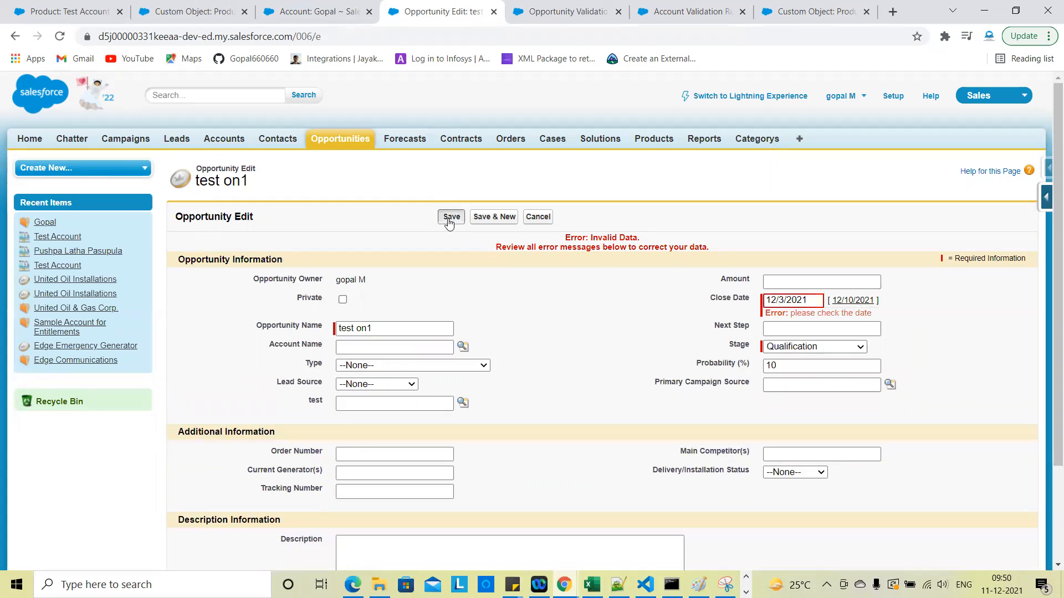
pyautogui.scroll(-1, 544, 347)
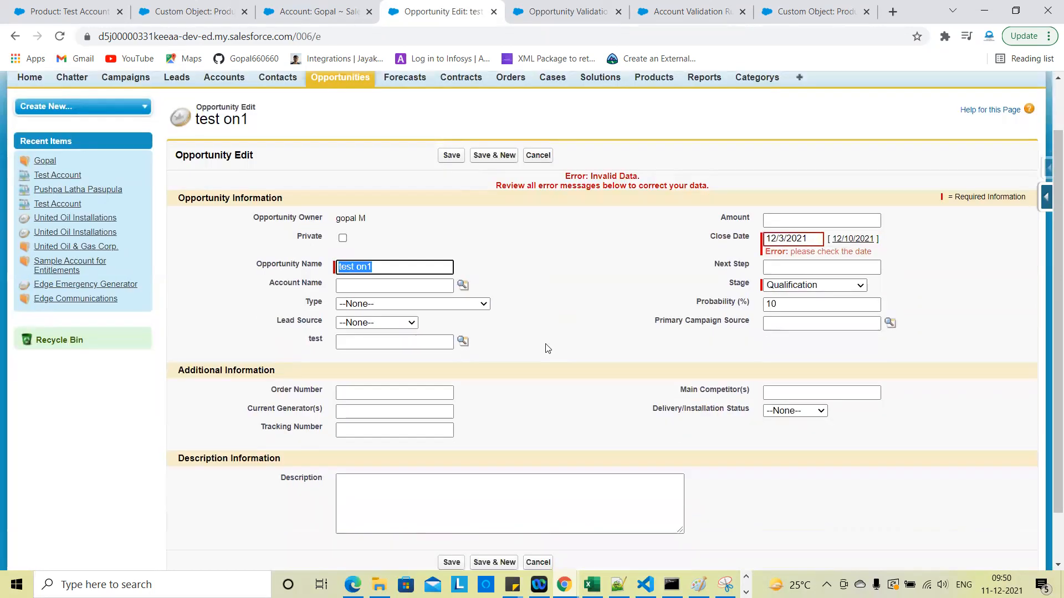
pyautogui.scroll(1, 544, 347)
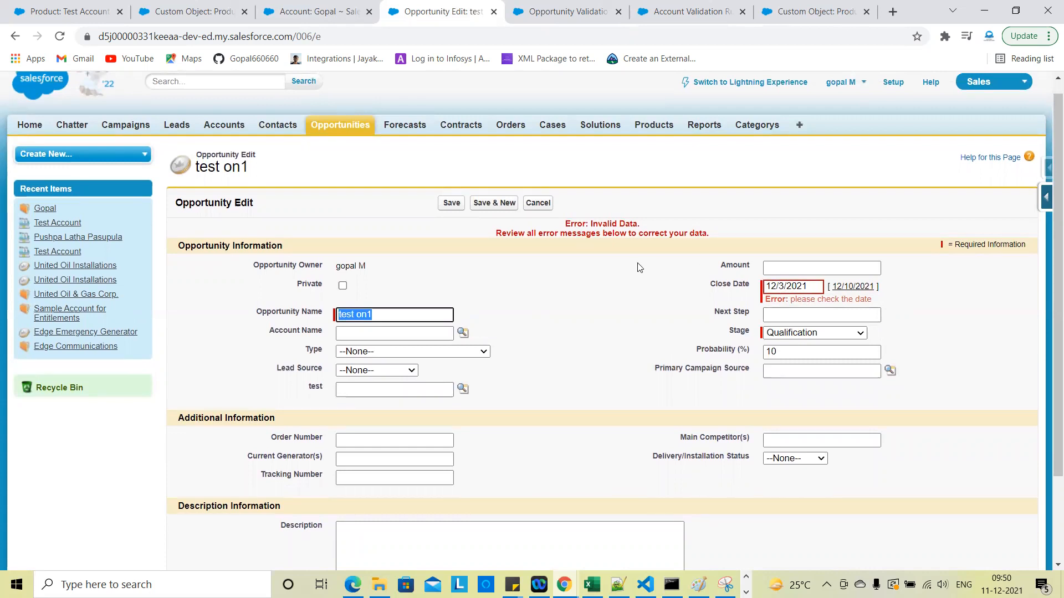
# Set the new opportunity's Close Date to 12/10/2021 and save the record
pyautogui.click(789, 287)
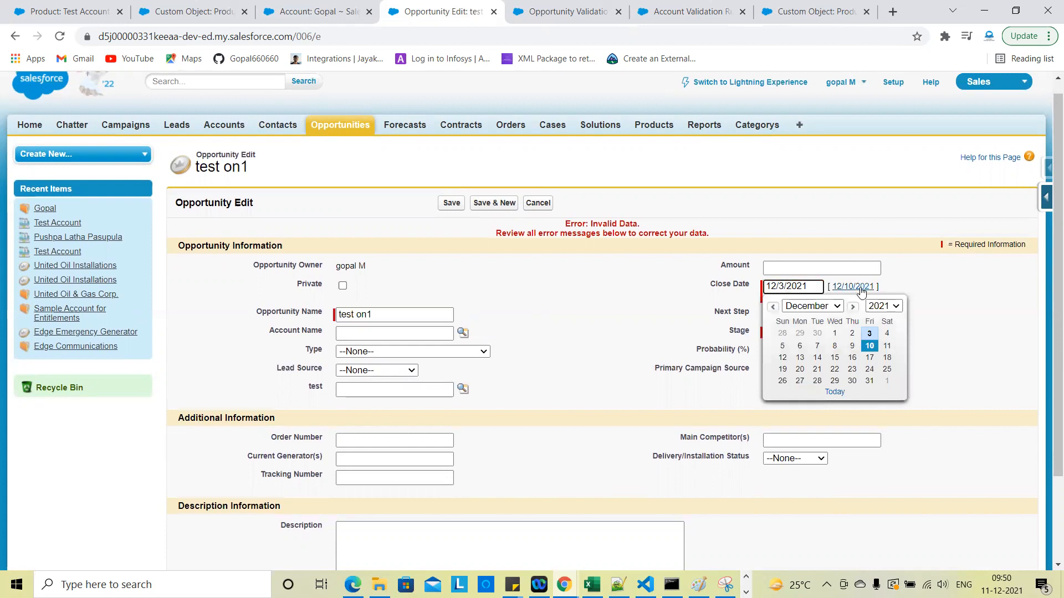
pyautogui.click(852, 286)
pyautogui.click(451, 204)
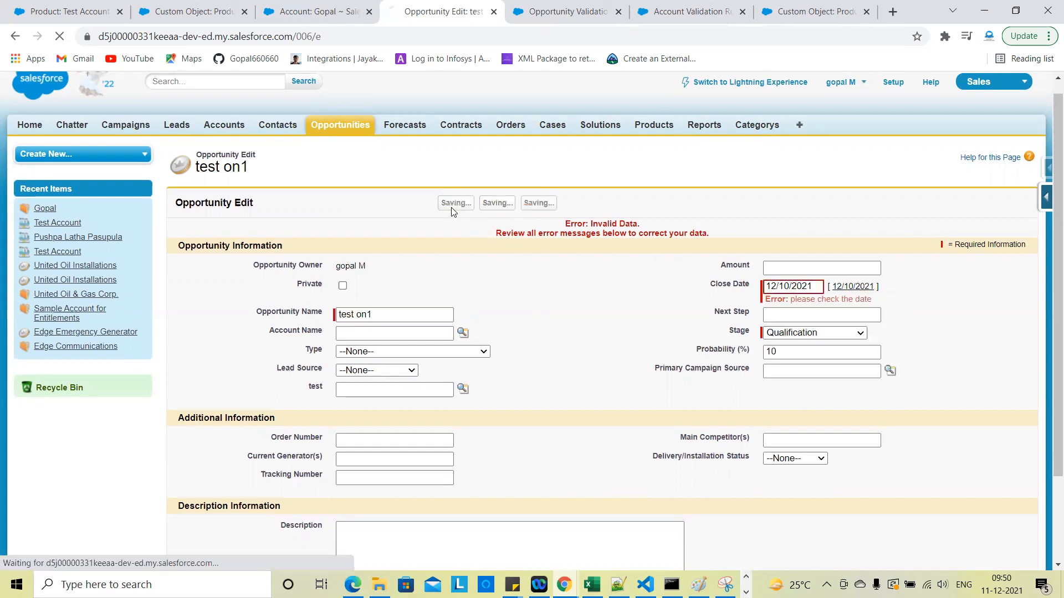
# Edit the saved opportunity's Close Date inline to the future date 12/18/2021 and save the change
pyautogui.scroll(-3, 682, 310)
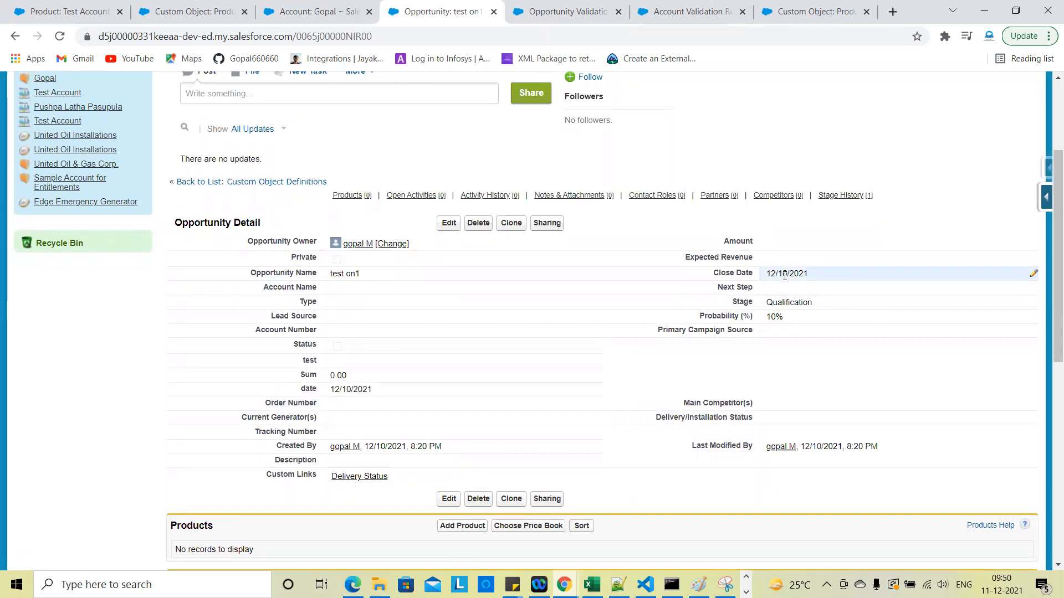
pyautogui.scroll(3, 784, 276)
pyautogui.scroll(-3, 783, 275)
pyautogui.scroll(1, 786, 275)
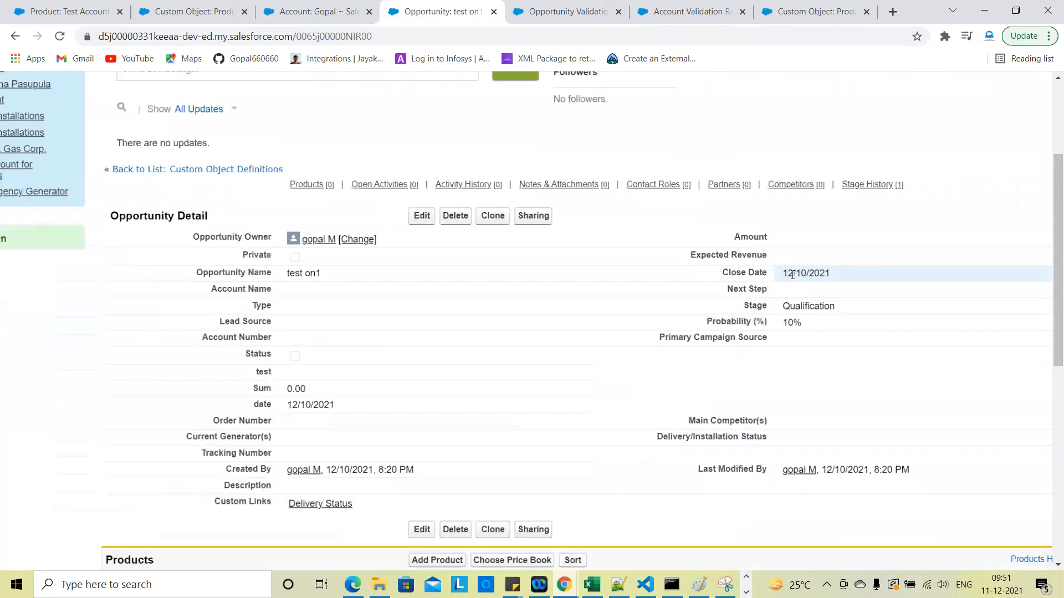
pyautogui.doubleClick(792, 275)
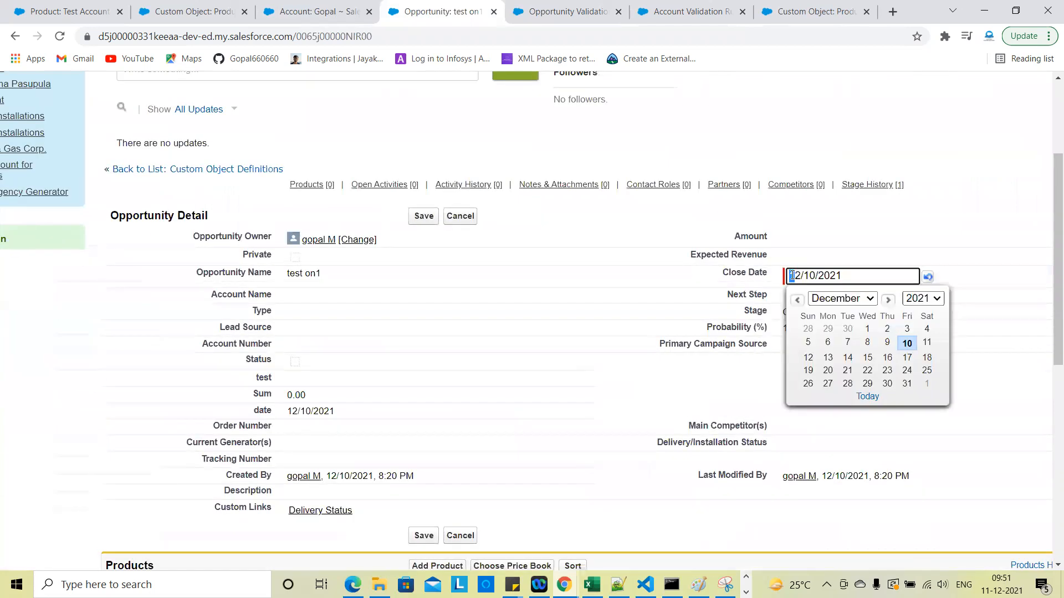
pyautogui.click(926, 360)
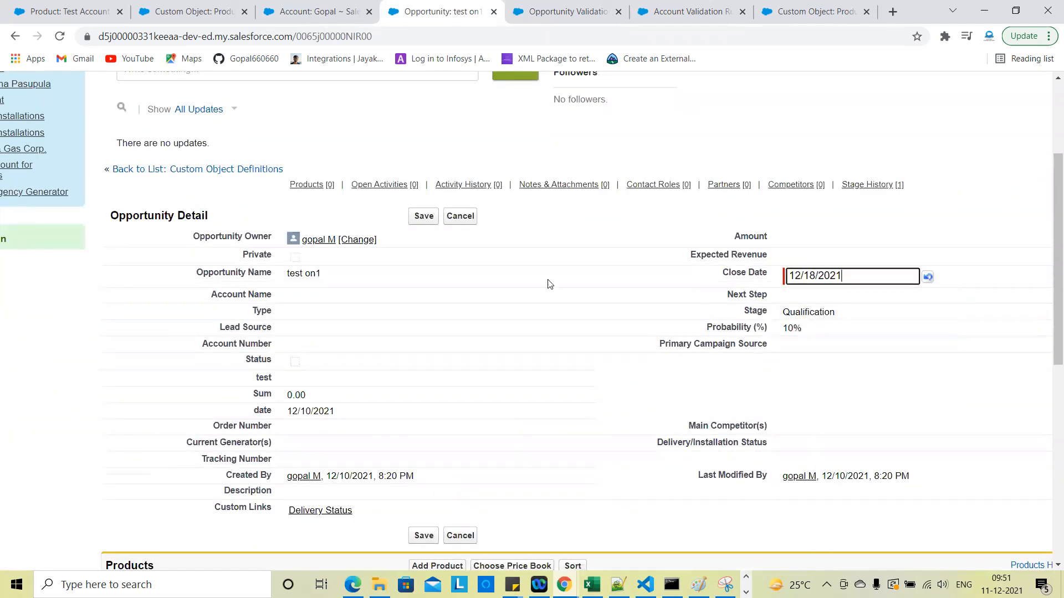
pyautogui.click(421, 216)
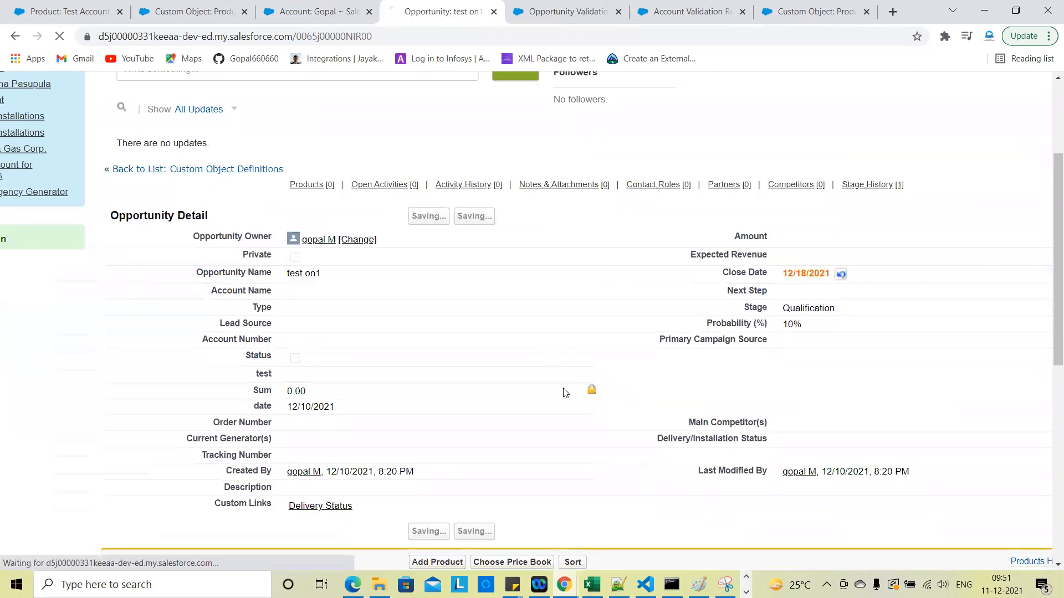
# Set the saved opportunity's Close Date to the past date 12/7/2021, try saving it, and inspect the rule's response
pyautogui.scroll(-1, 796, 368)
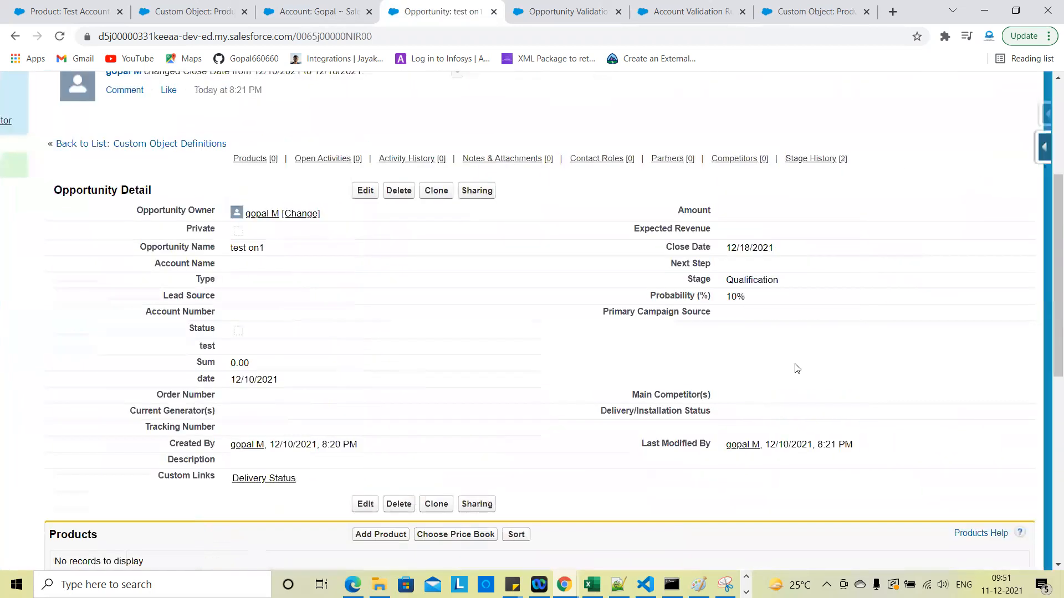
pyautogui.scroll(3, 797, 368)
pyautogui.scroll(-3, 797, 368)
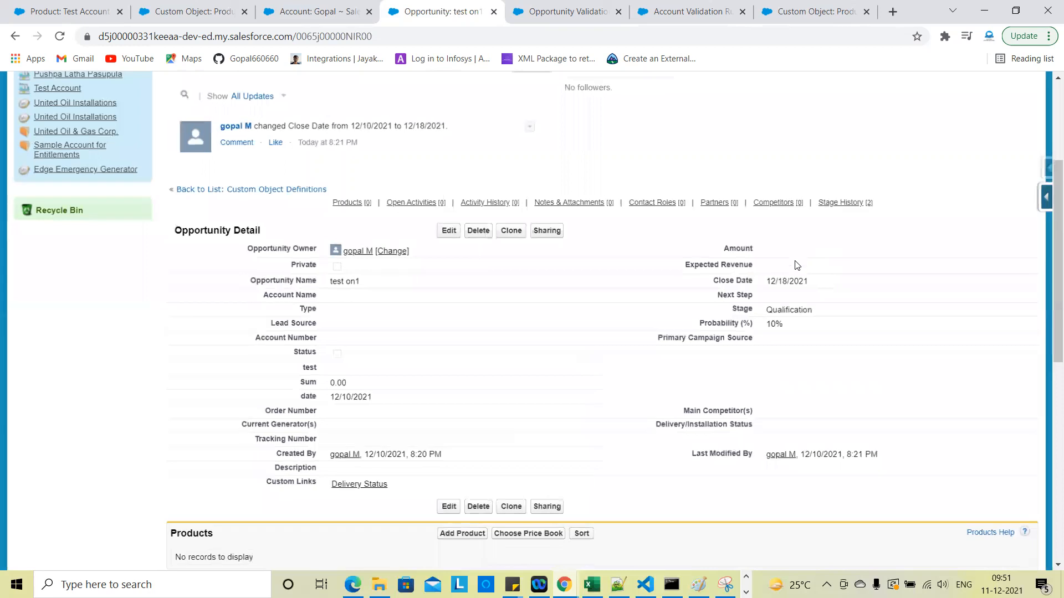
pyautogui.doubleClick(798, 282)
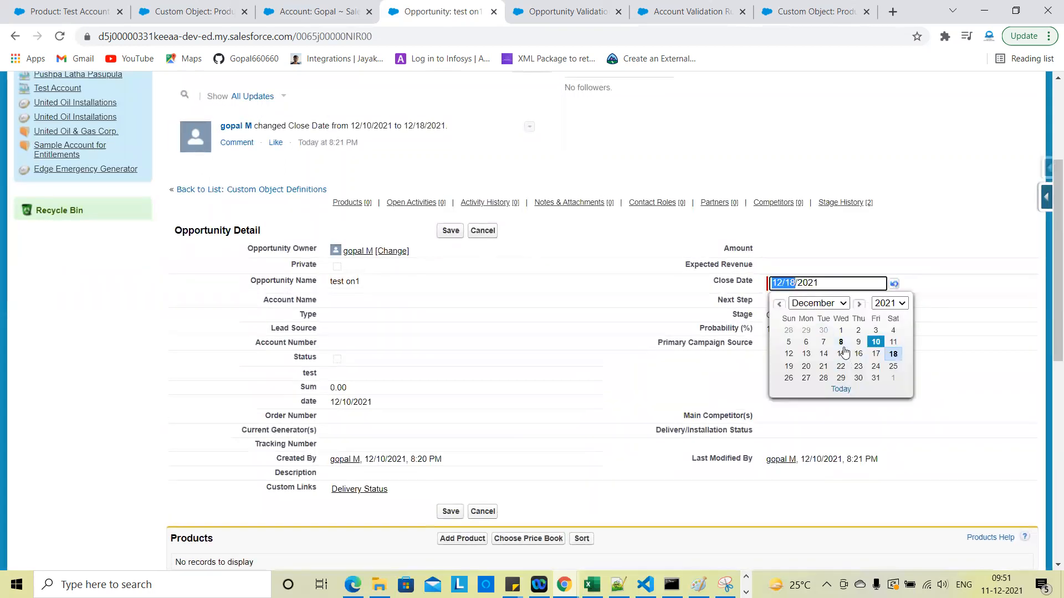
pyautogui.click(823, 342)
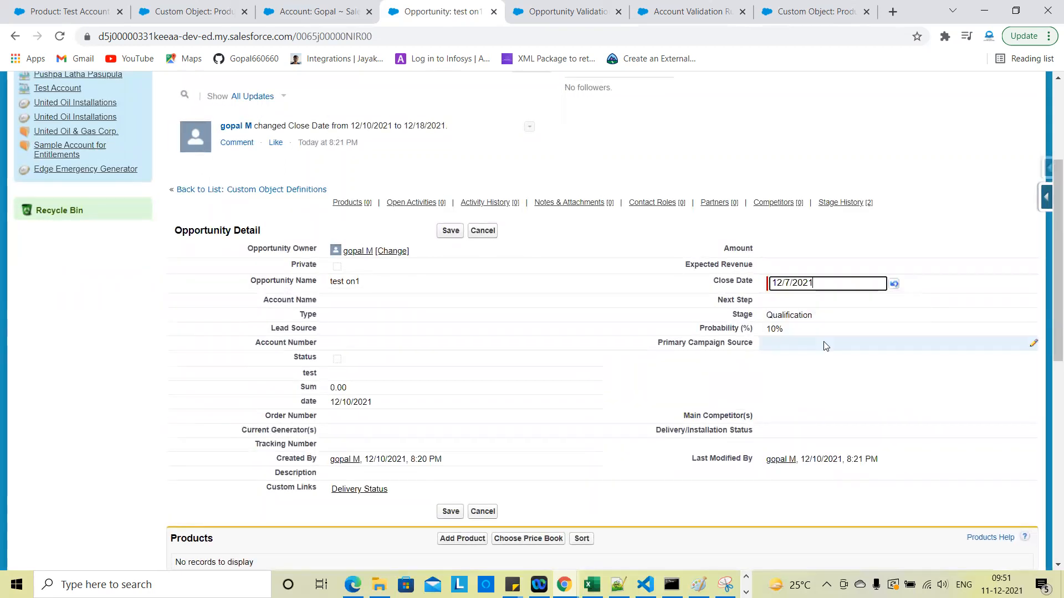
pyautogui.click(450, 231)
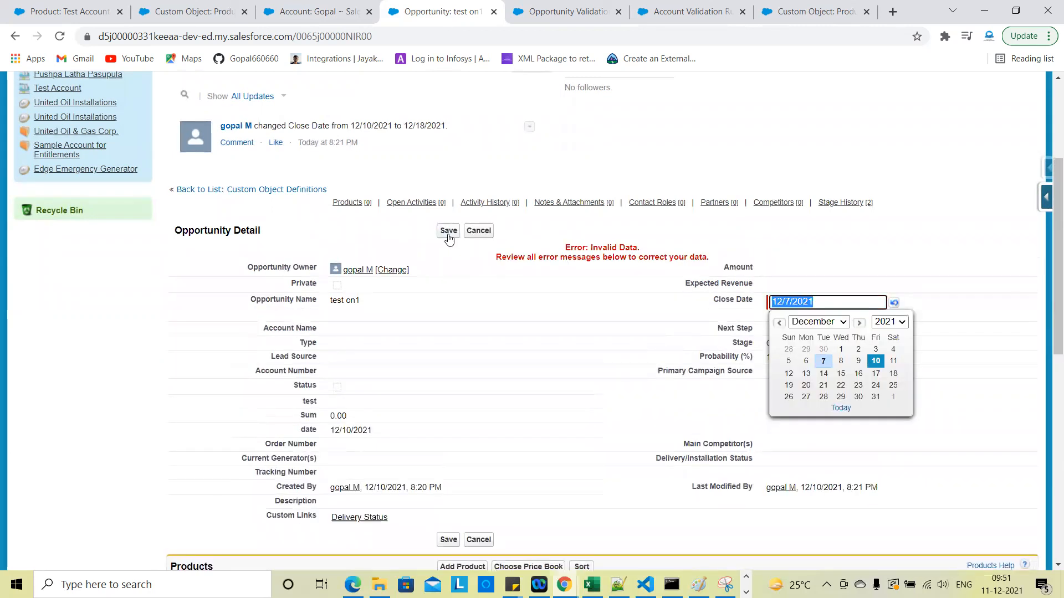
pyautogui.click(770, 217)
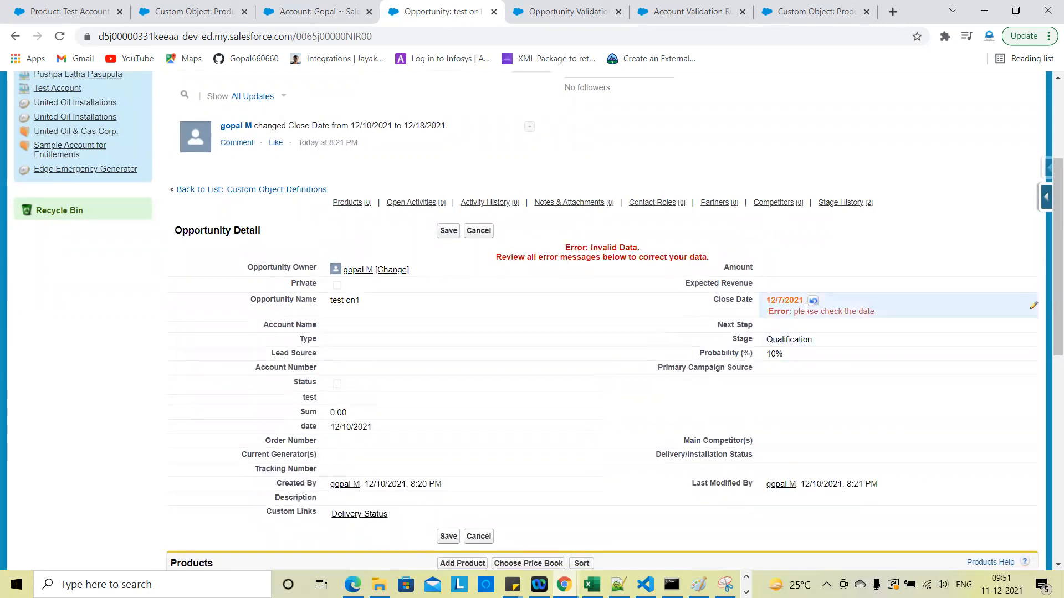
pyautogui.keyDown('ctrl'); pyautogui.scroll(3, 803, 314); pyautogui.keyUp('ctrl')
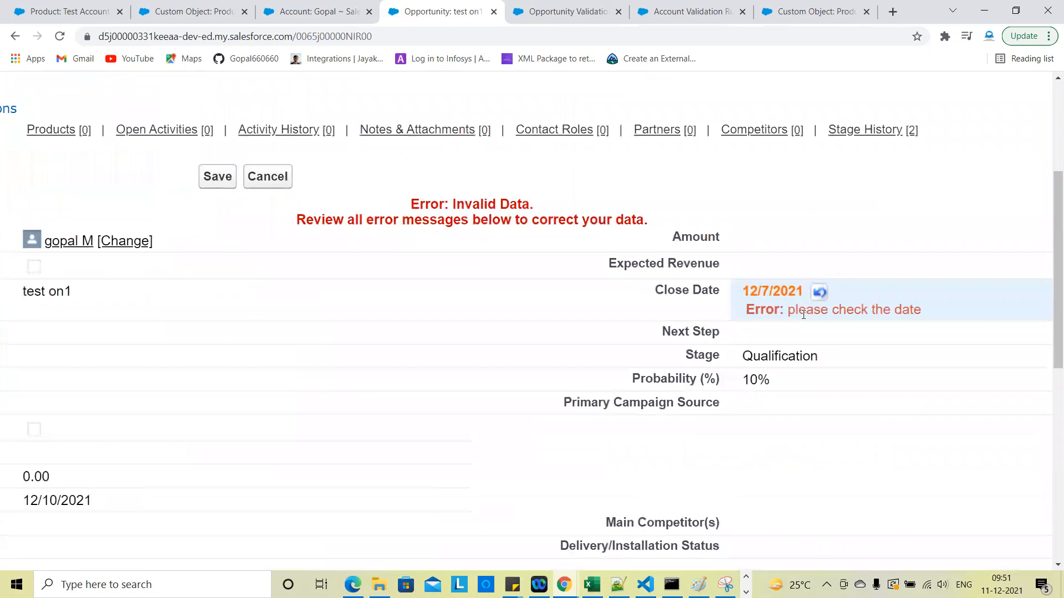
pyautogui.keyDown('ctrl'); pyautogui.scroll(-3, 779, 311); pyautogui.keyUp('ctrl')
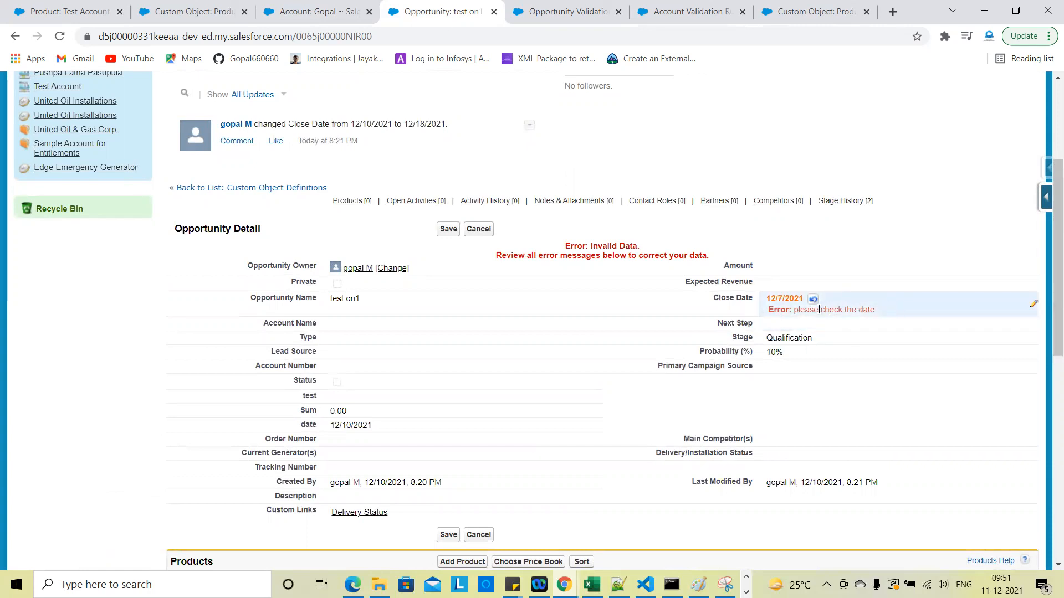
pyautogui.doubleClick(784, 299)
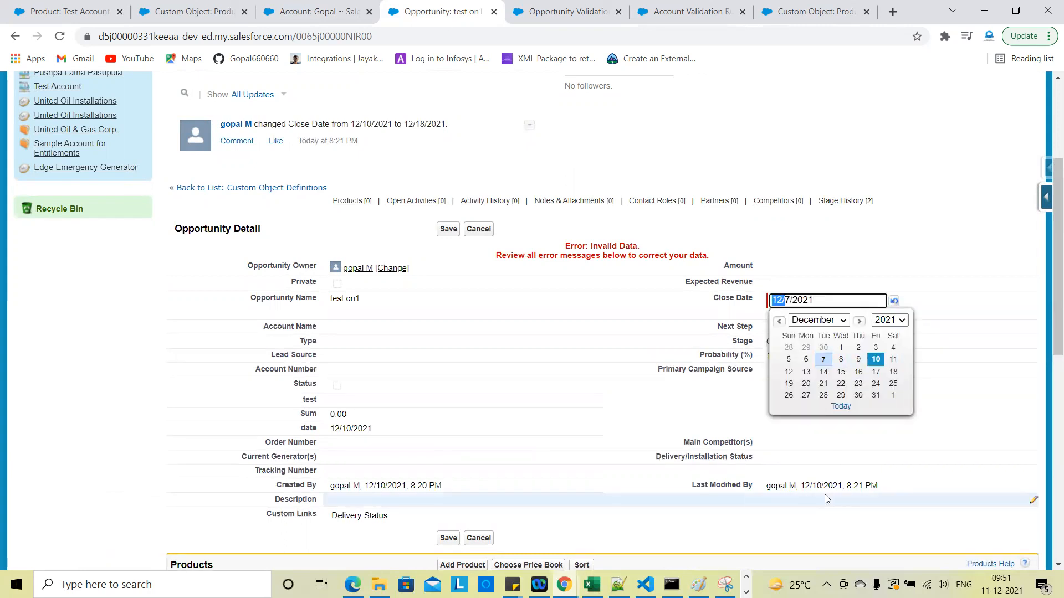
pyautogui.scroll(-1, 824, 494)
pyautogui.click(724, 497)
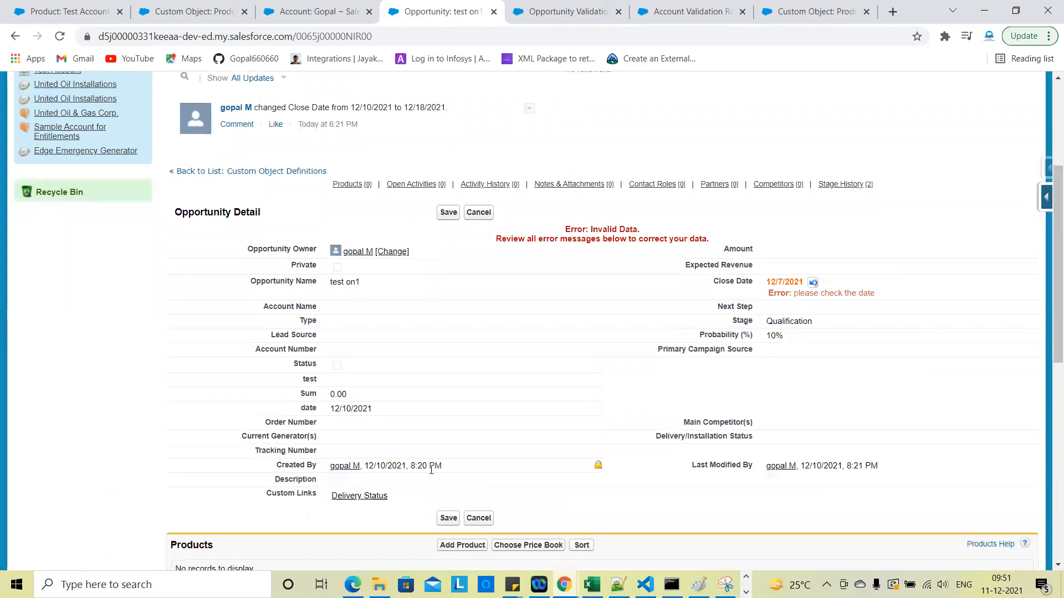
# Change the opportunity's Close Date to 12/9/2021 and try saving to test the rule again
pyautogui.scroll(-2, 863, 545)
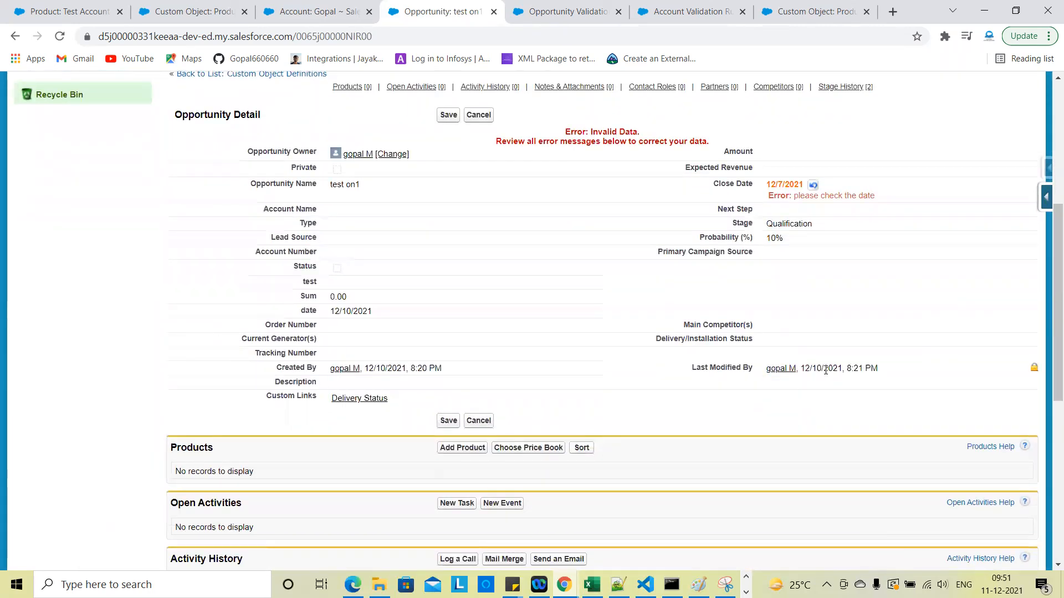
pyautogui.scroll(1, 831, 370)
pyautogui.doubleClick(792, 217)
pyautogui.click(856, 279)
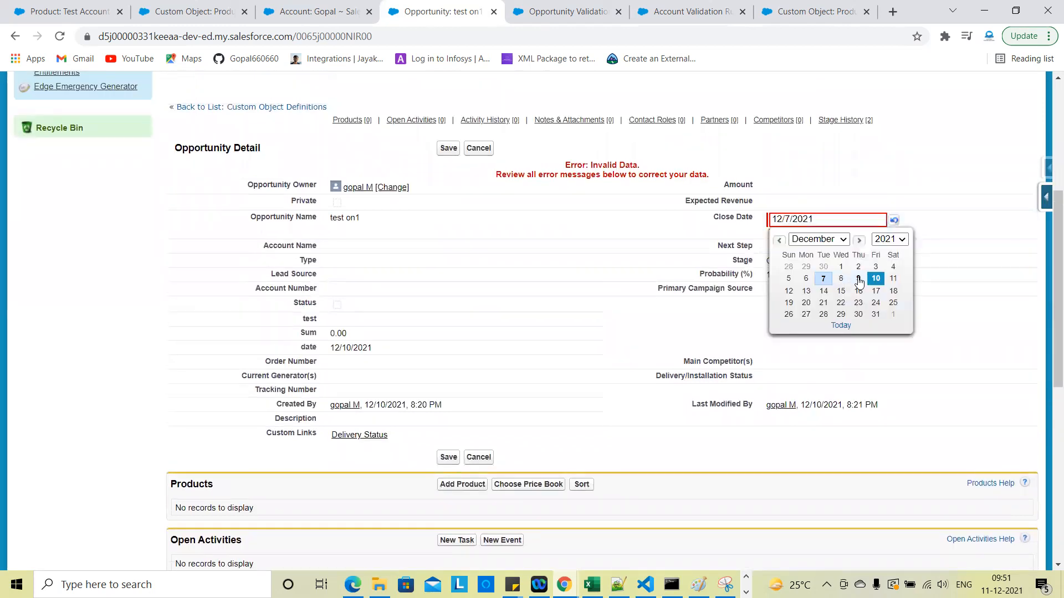
pyautogui.click(449, 149)
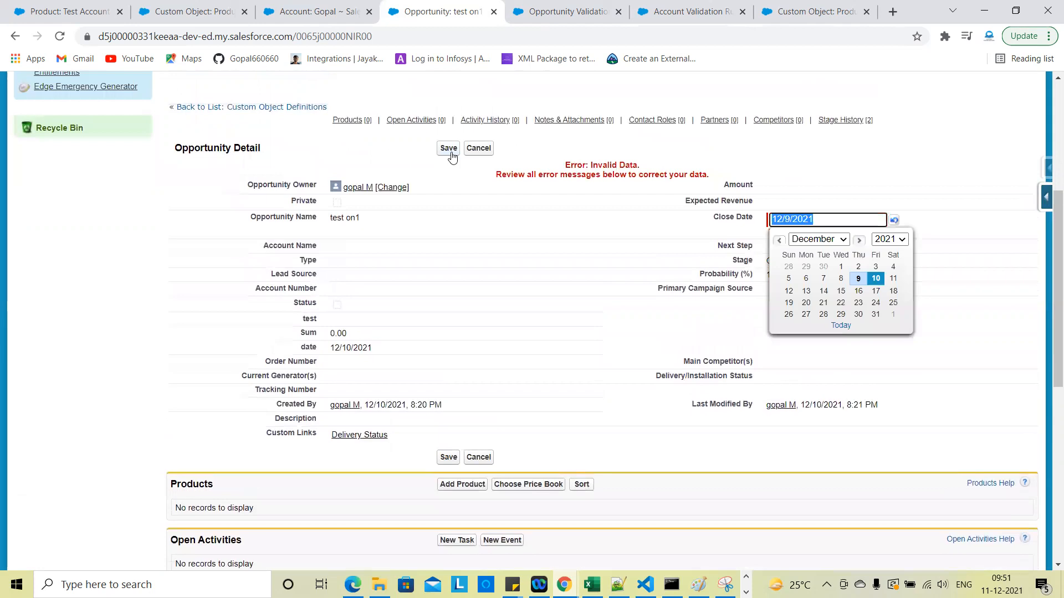
pyautogui.click(798, 165)
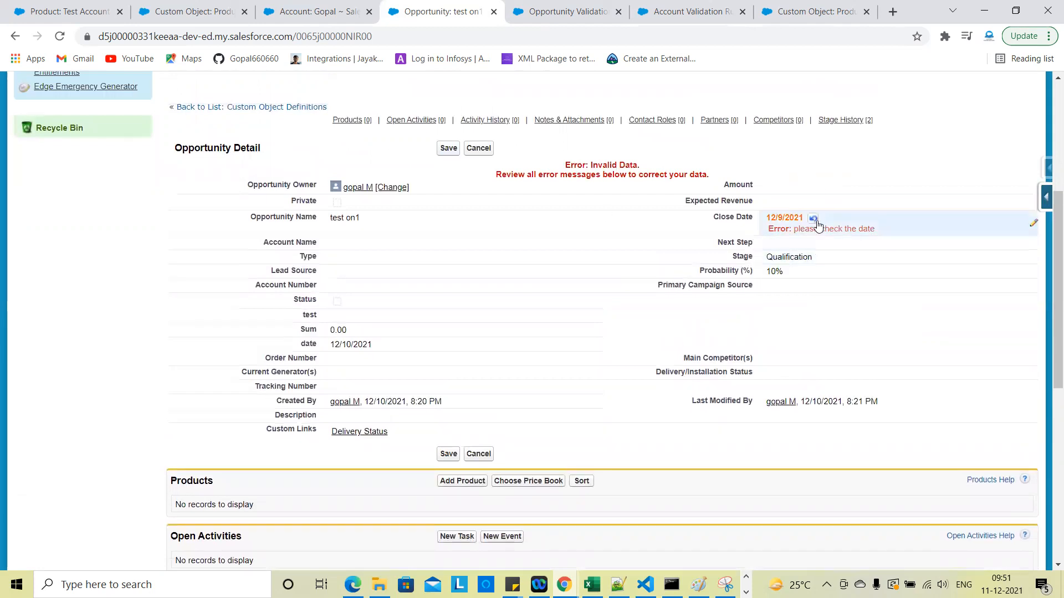
# Set the opportunity's Close Date to 12/11/2021, save it, and review the record's details
pyautogui.doubleClick(791, 216)
pyautogui.click(892, 279)
pyautogui.click(444, 151)
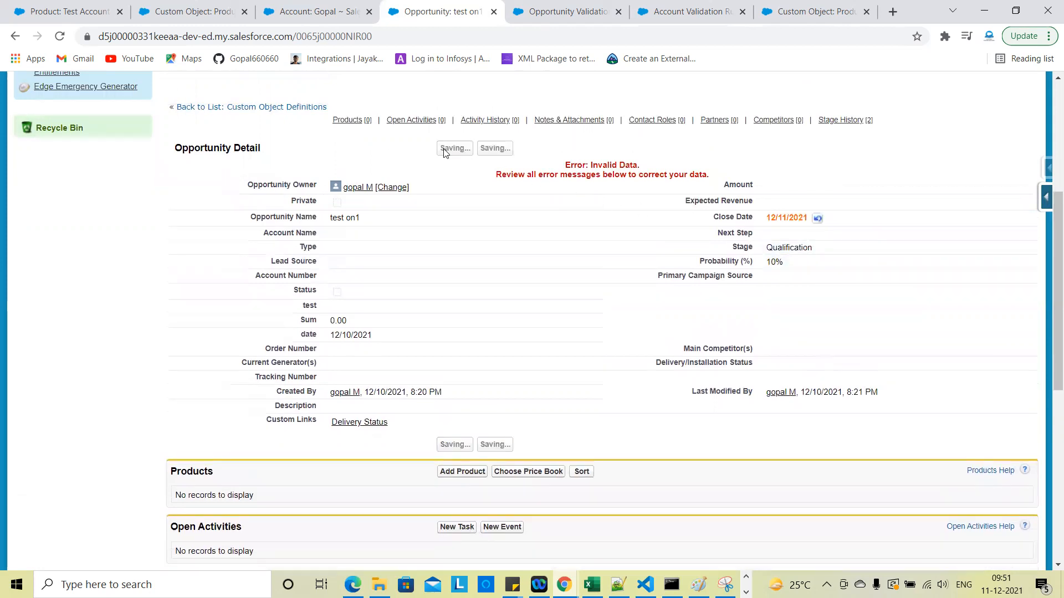
pyautogui.scroll(-5, 749, 347)
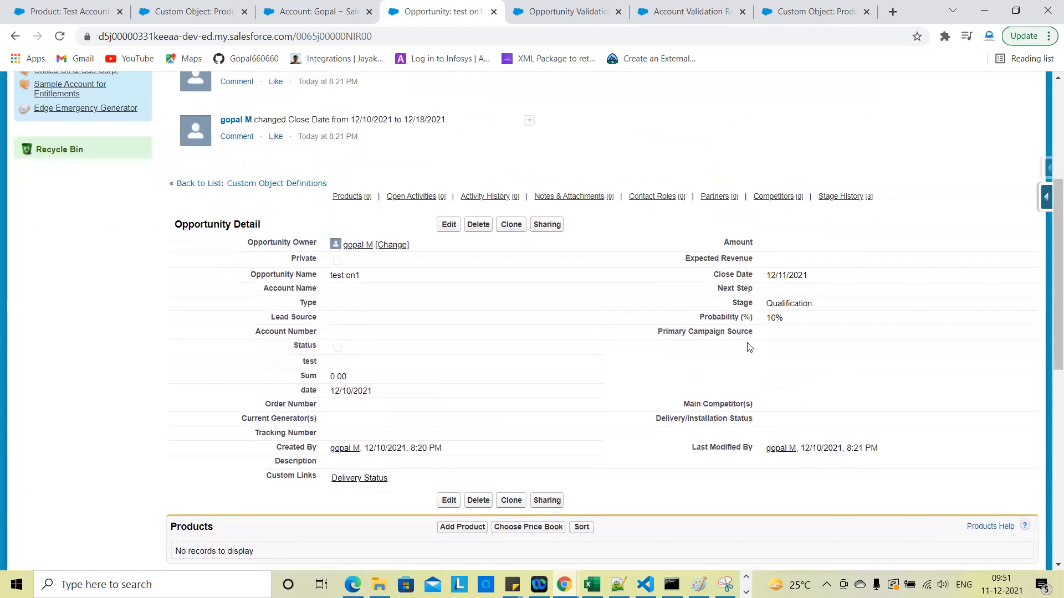
# Return to the check_date Opportunity validation rule and open it for editing
pyautogui.click(568, 11)
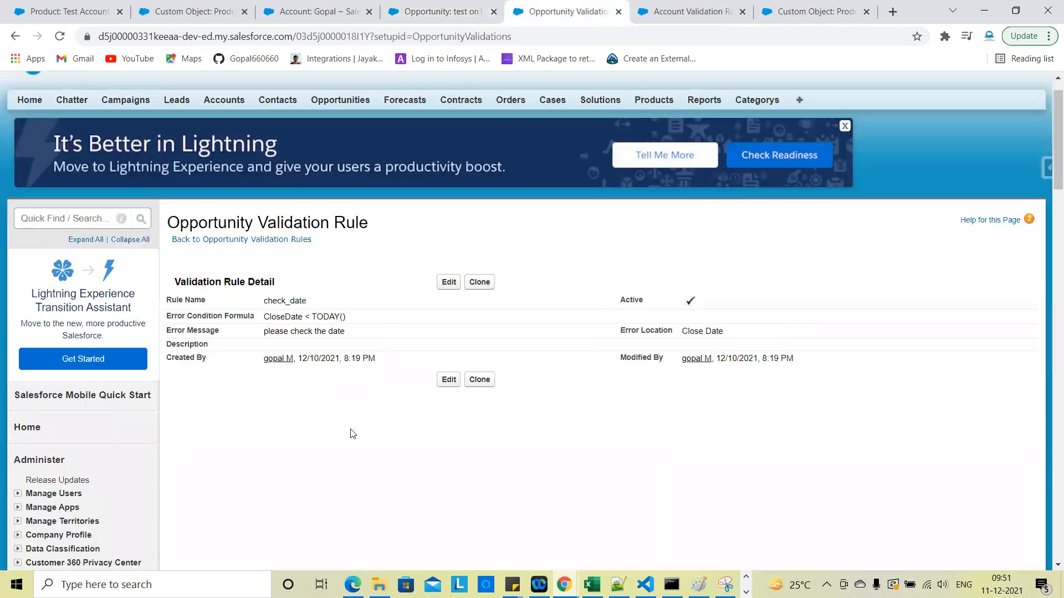
pyautogui.scroll(4, 353, 433)
pyautogui.scroll(-1, 353, 433)
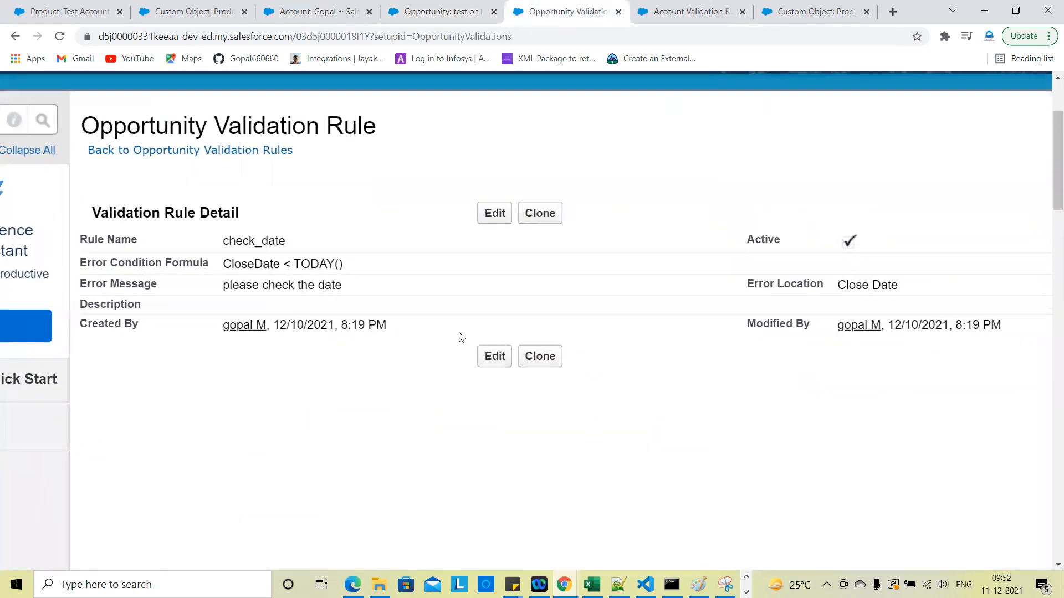
pyautogui.click(493, 213)
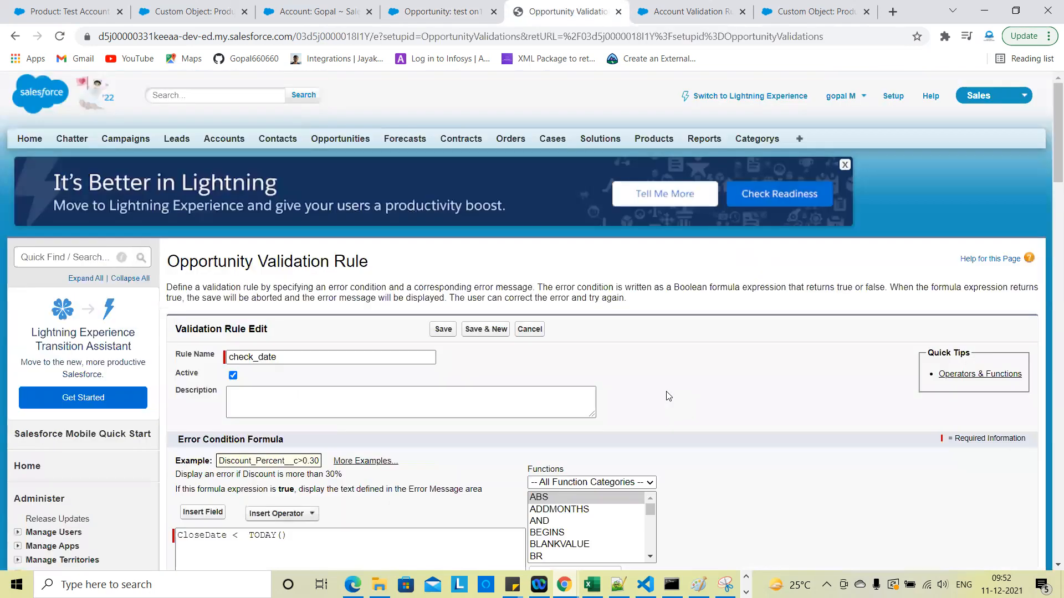
# Examine the check_date rule's CloseDate < TODAY() error condition, its error message and its error location
pyautogui.scroll(-4, 747, 404)
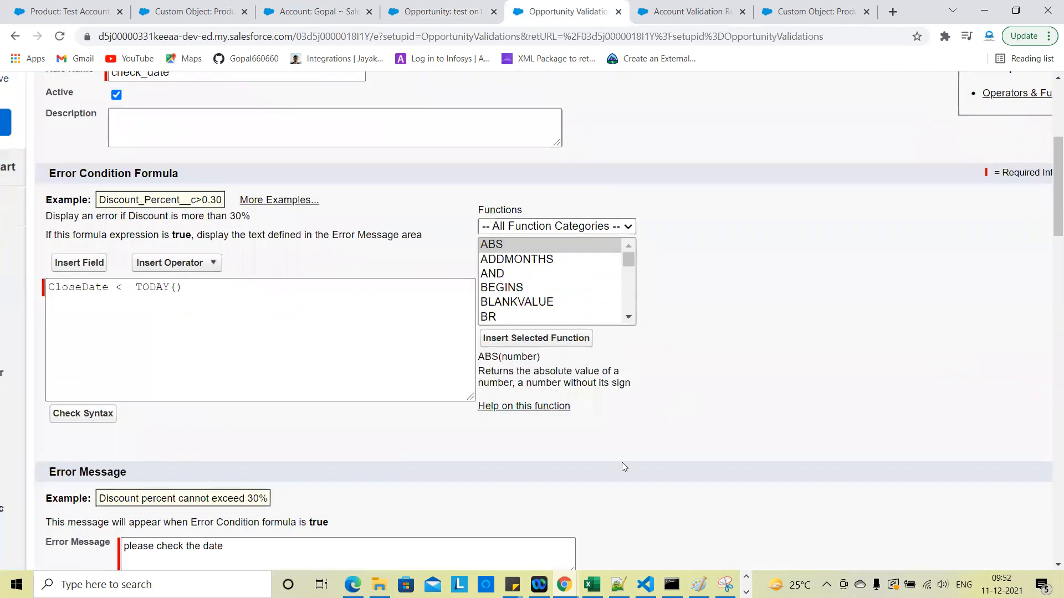
pyautogui.scroll(2, 351, 308)
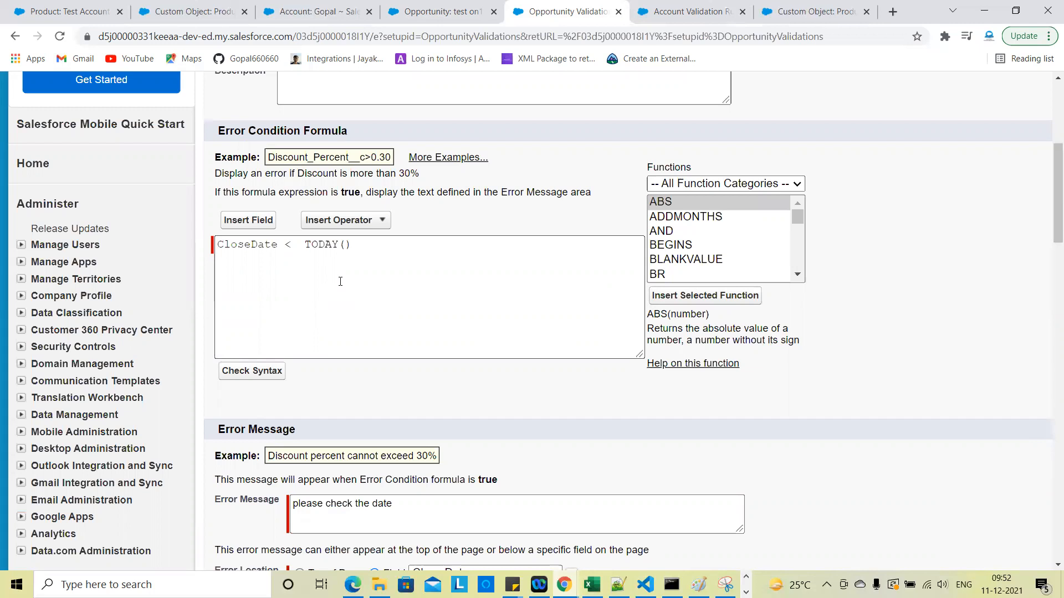
pyautogui.doubleClick(330, 244)
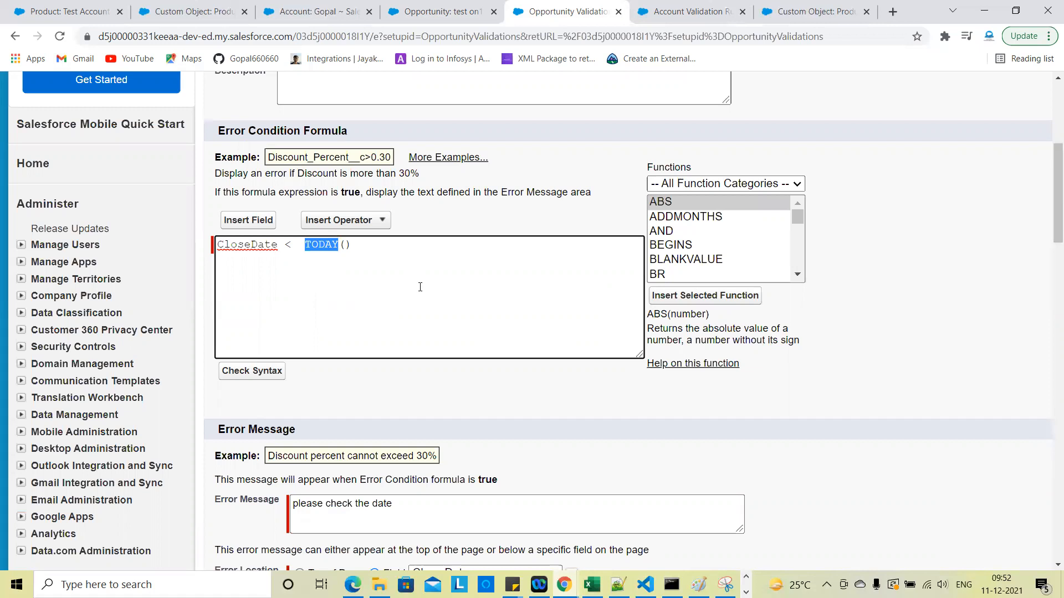
pyautogui.click(322, 278)
pyautogui.hotkey('ctrl', '-')
pyautogui.hotkey('ctrl', '-')
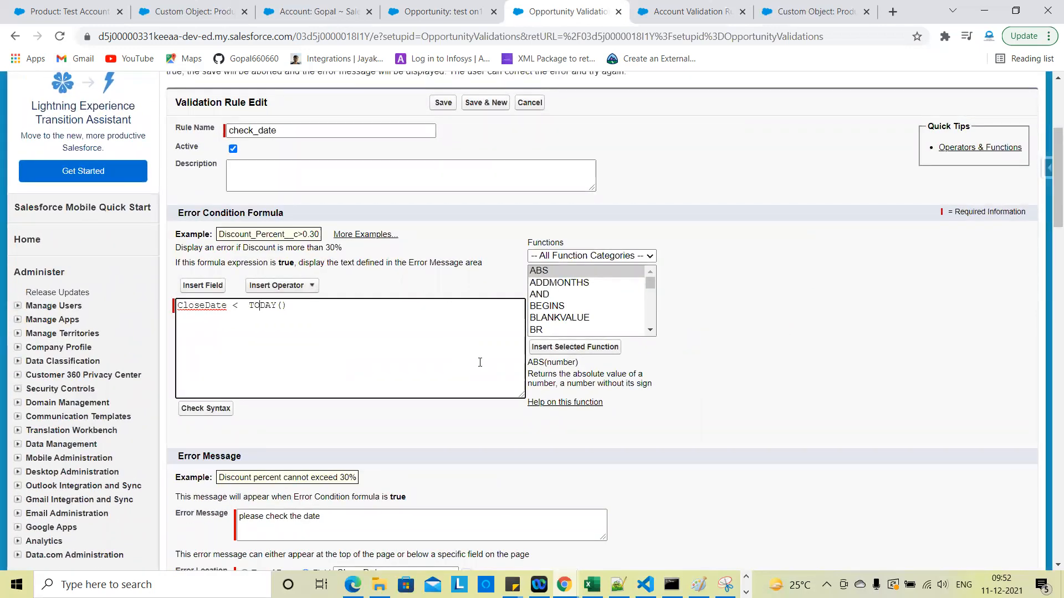
pyautogui.hotkey('ctrl', '+')
pyautogui.hotkey('ctrl', '+')
pyautogui.hotkey('ctrl', '+')
pyautogui.hotkey('ctrl', '+')
pyautogui.hotkey('ctrl', '+')
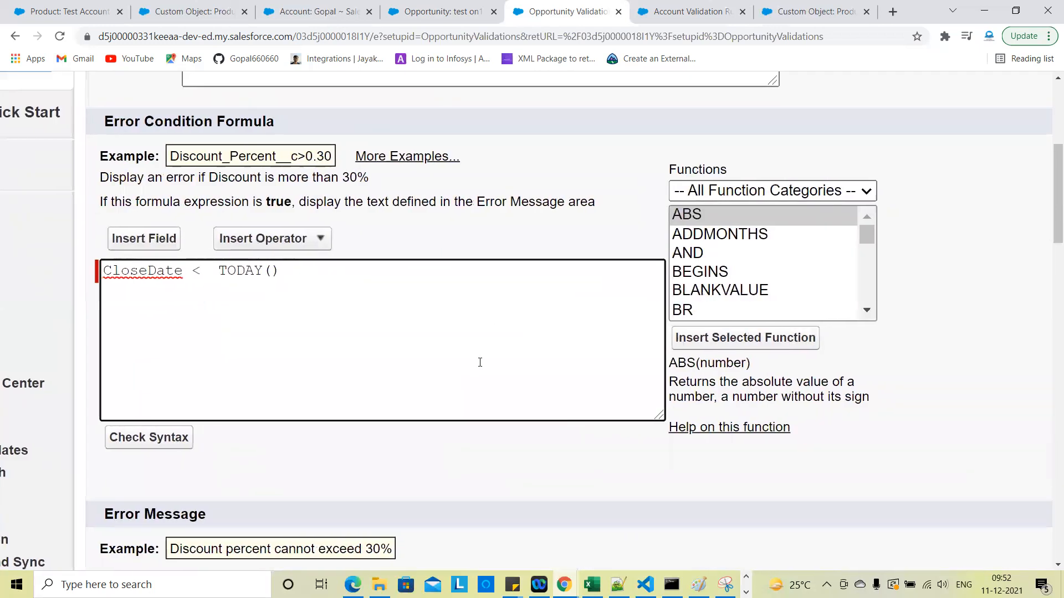
pyautogui.hotkey('ctrl', '-')
pyautogui.hotkey('ctrl', '-')
pyautogui.hotkey('ctrl', '-')
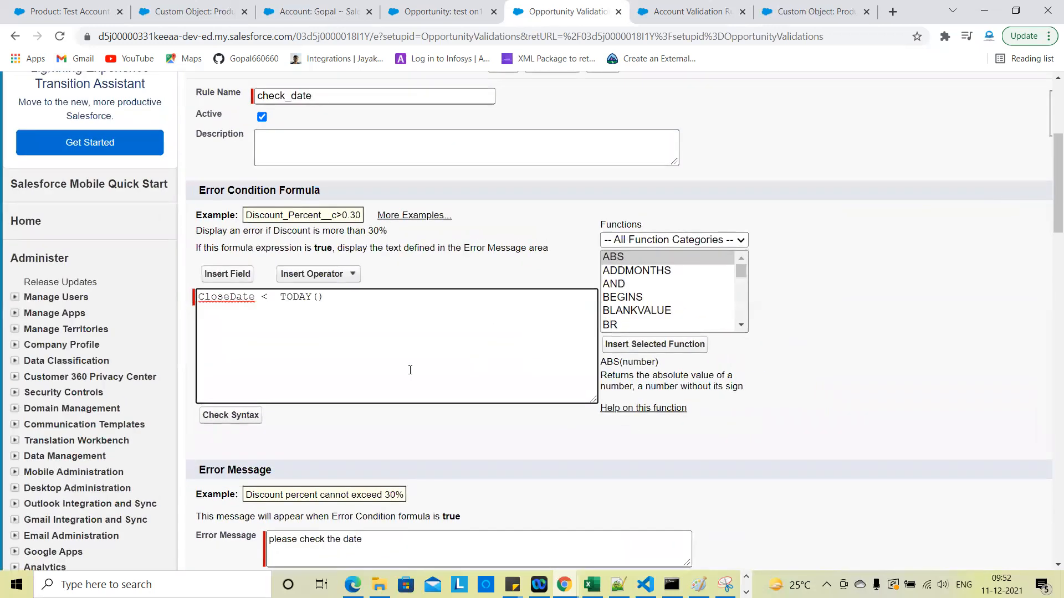
pyautogui.scroll(-1, 410, 370)
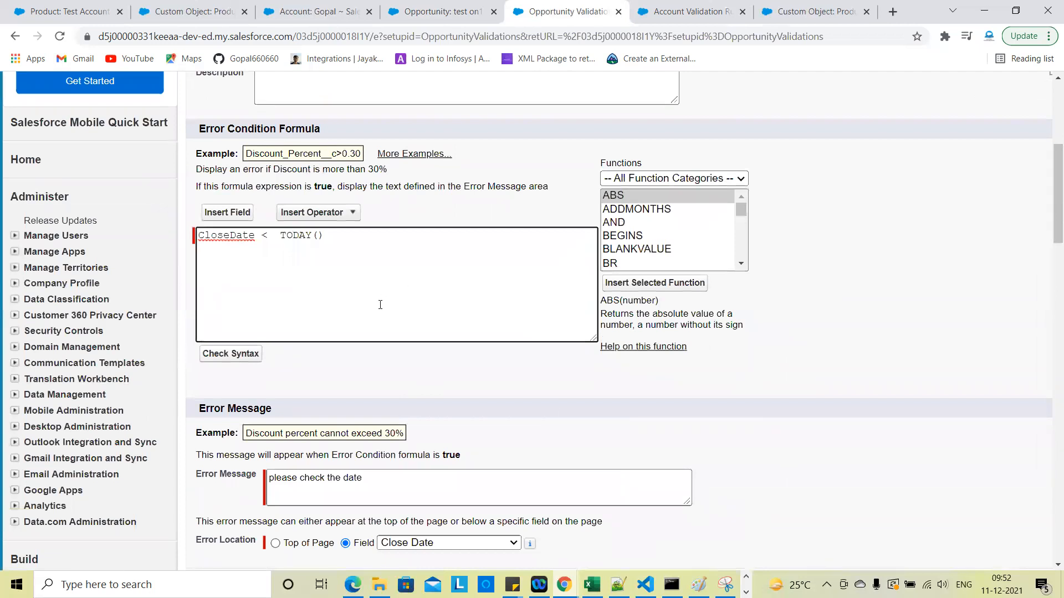
pyautogui.scroll(2, 560, 405)
# Switch to the test on1 opportunity, open it for editing and look over its fields
pyautogui.click(604, 105)
pyautogui.click(443, 11)
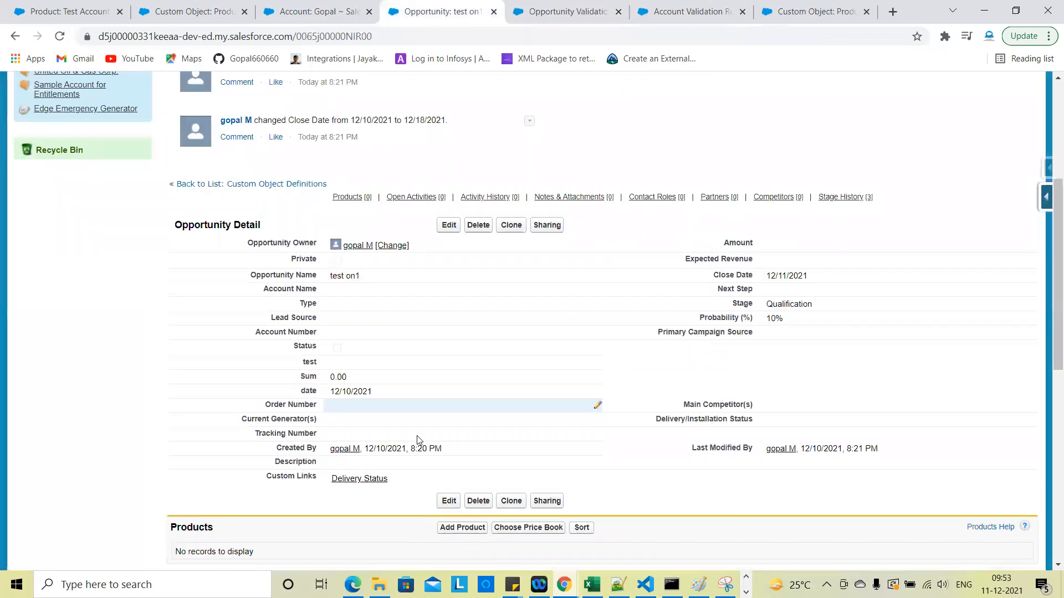
pyautogui.click(448, 227)
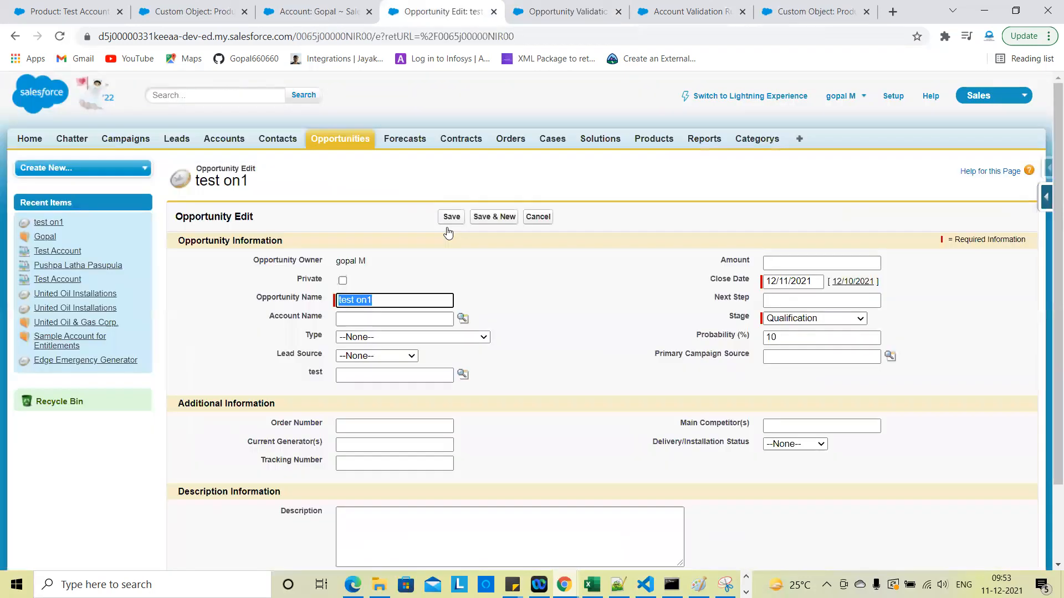
pyautogui.scroll(-2, 615, 482)
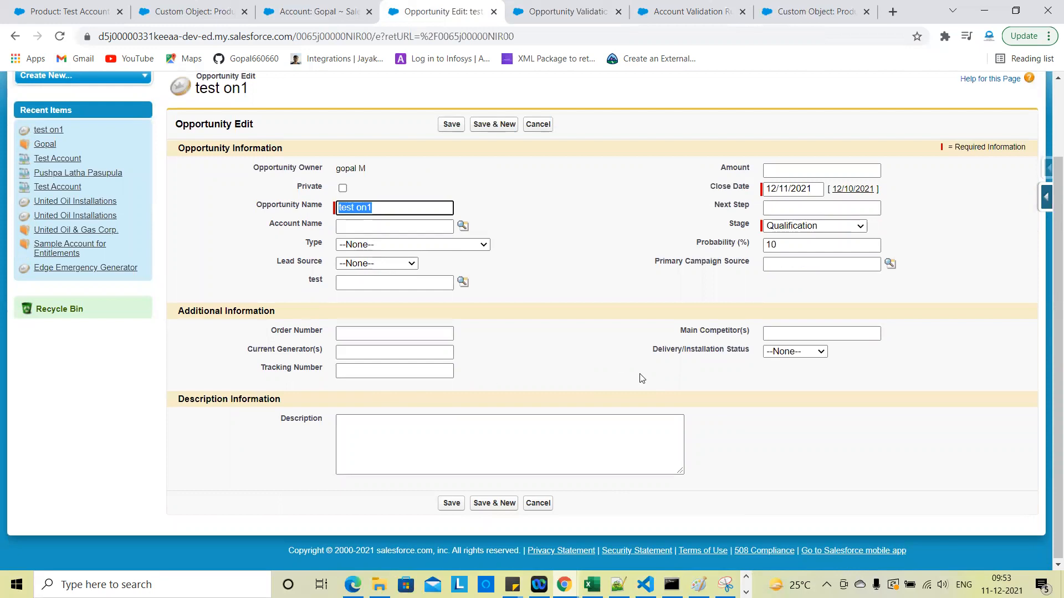
pyautogui.scroll(2, 601, 299)
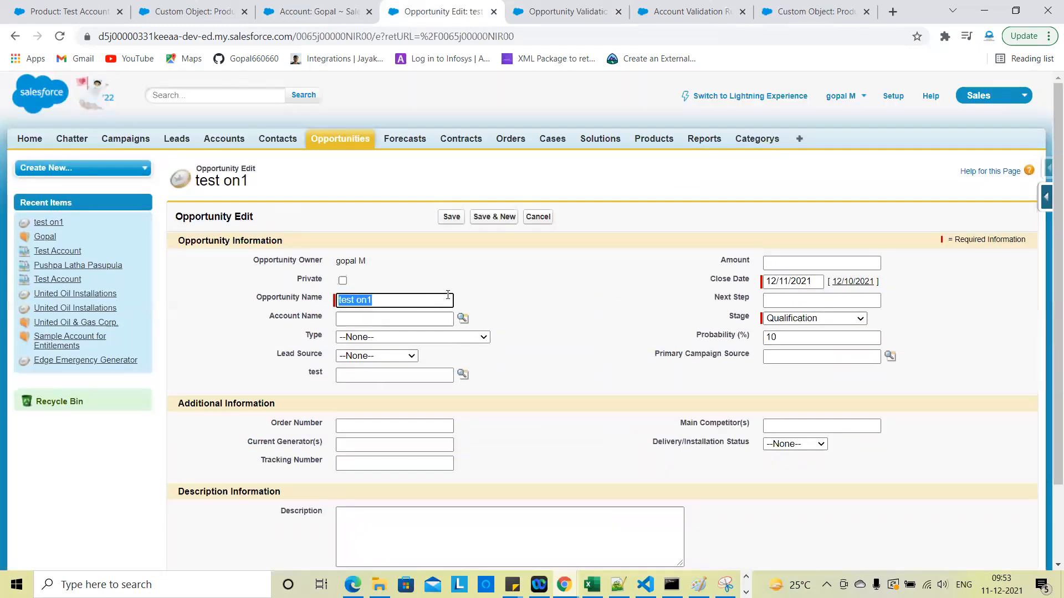
pyautogui.click(575, 401)
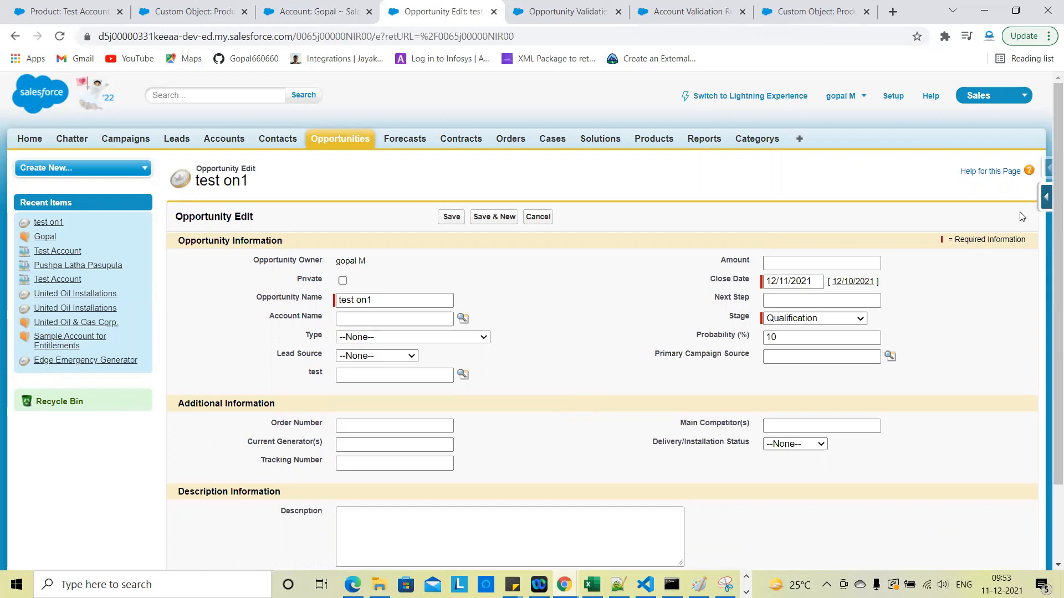
# Open the Opportunity object's field list and start a new custom field of type Number
pyautogui.click(1044, 208)
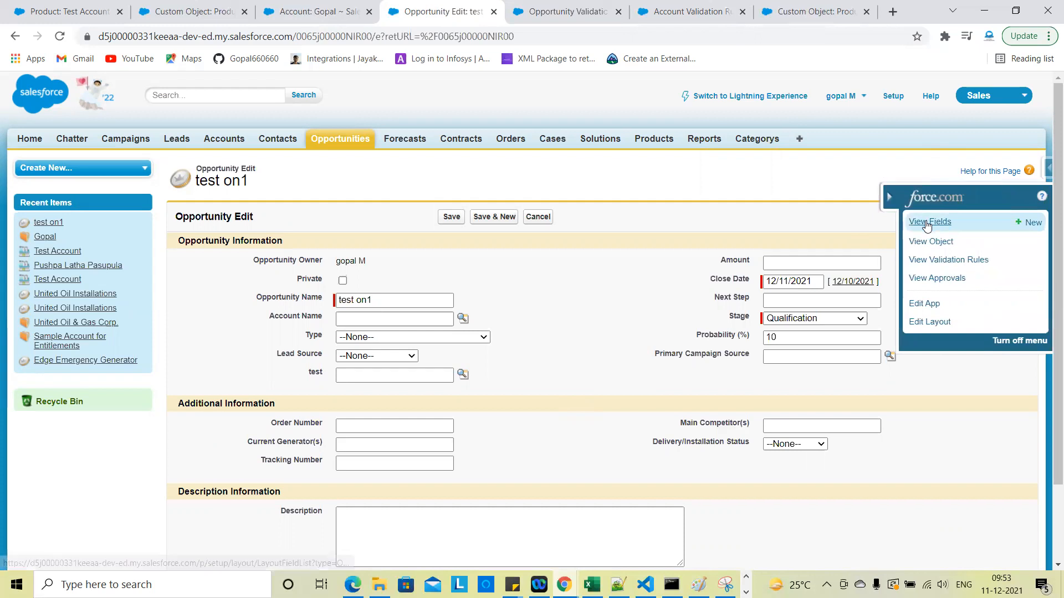
pyautogui.click(923, 221)
pyautogui.scroll(-10, 387, 438)
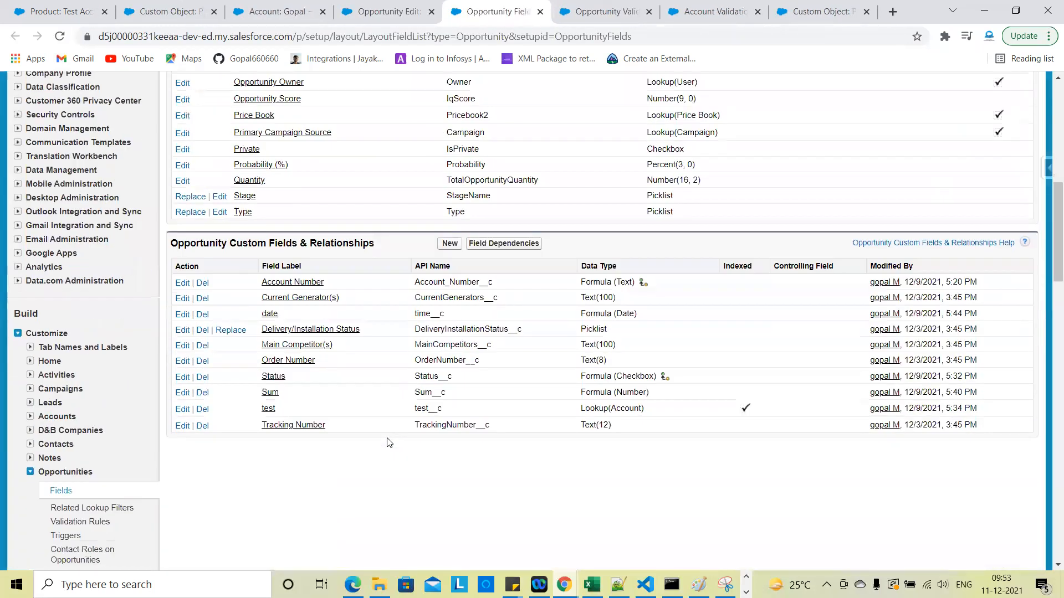
pyautogui.click(449, 155)
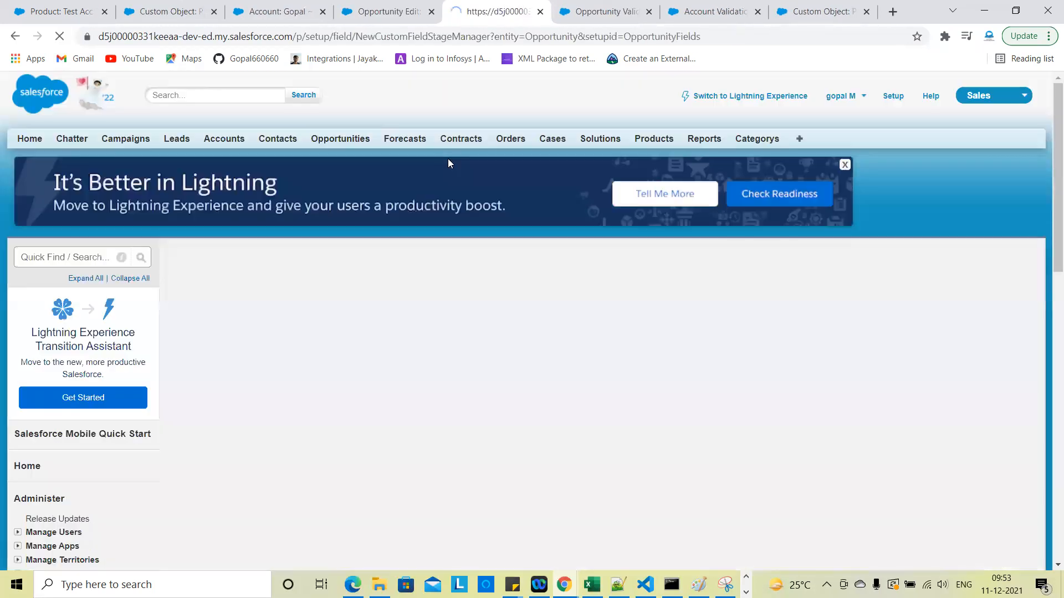
pyautogui.scroll(-3, 280, 331)
pyautogui.scroll(-5, 280, 331)
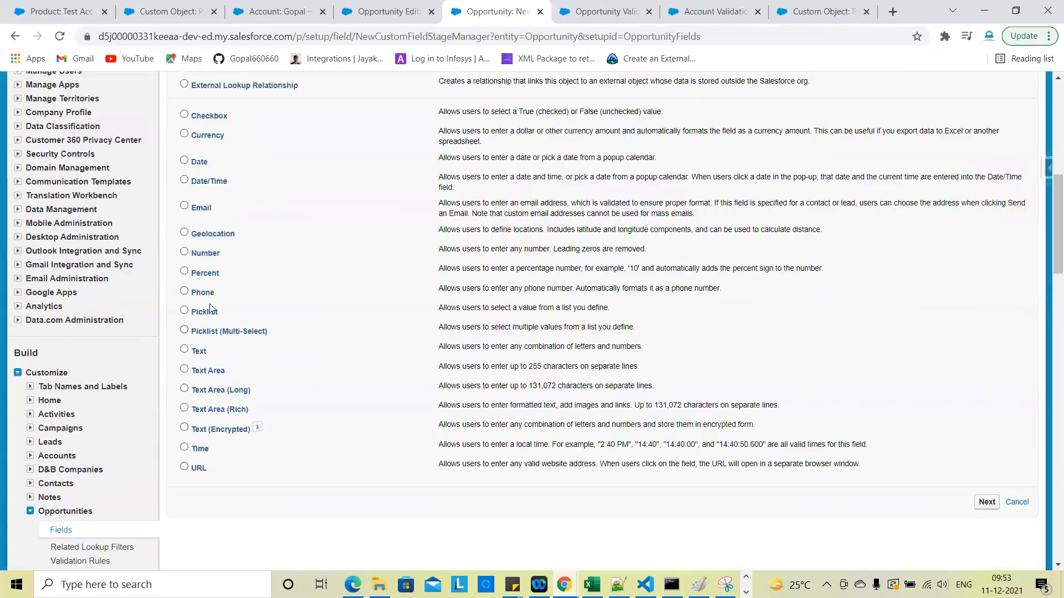
pyautogui.click(204, 258)
pyautogui.click(985, 503)
# Label the new number field Renevne, with Reneyne as its field name
pyautogui.click(361, 364)
pyautogui.write('Re')
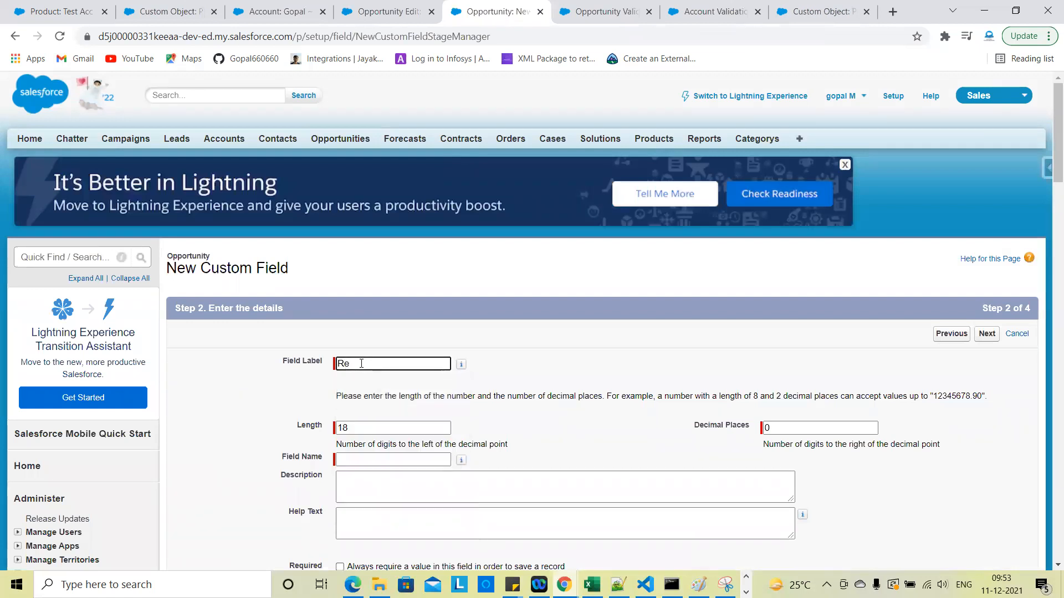
pyautogui.write('neyne')
pyautogui.click(607, 345)
pyautogui.click(367, 364)
pyautogui.doubleClick(366, 364)
pyautogui.write('Renen')
pyautogui.doubleClick(366, 364)
pyautogui.write('Renevne')
pyautogui.click(536, 356)
# Set the number field's length to 16 digits, keeping 0 decimal places
pyautogui.scroll(-3, 537, 356)
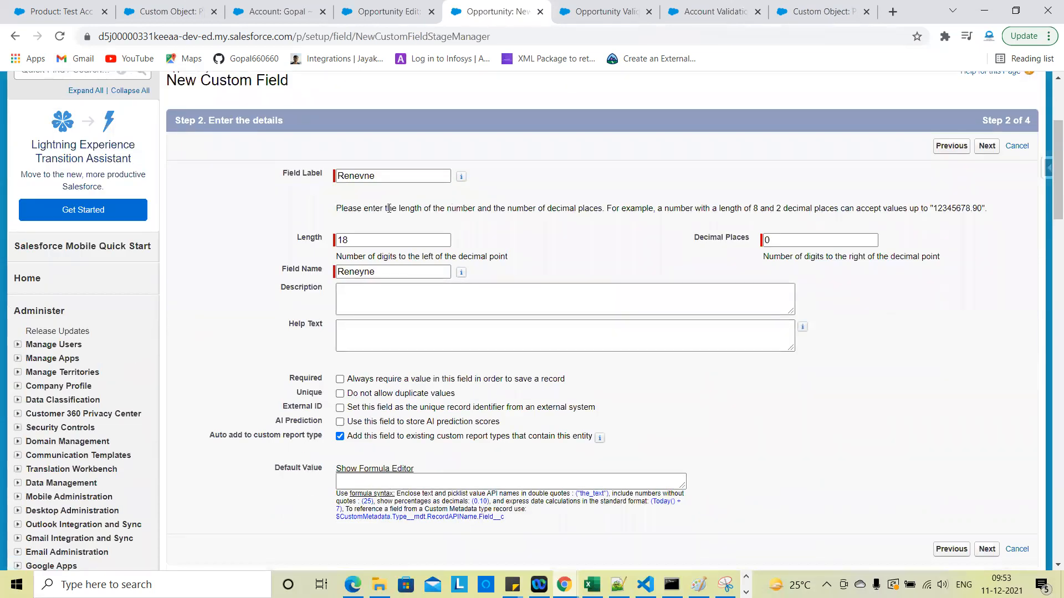
pyautogui.doubleClick(412, 239)
pyautogui.write('1')
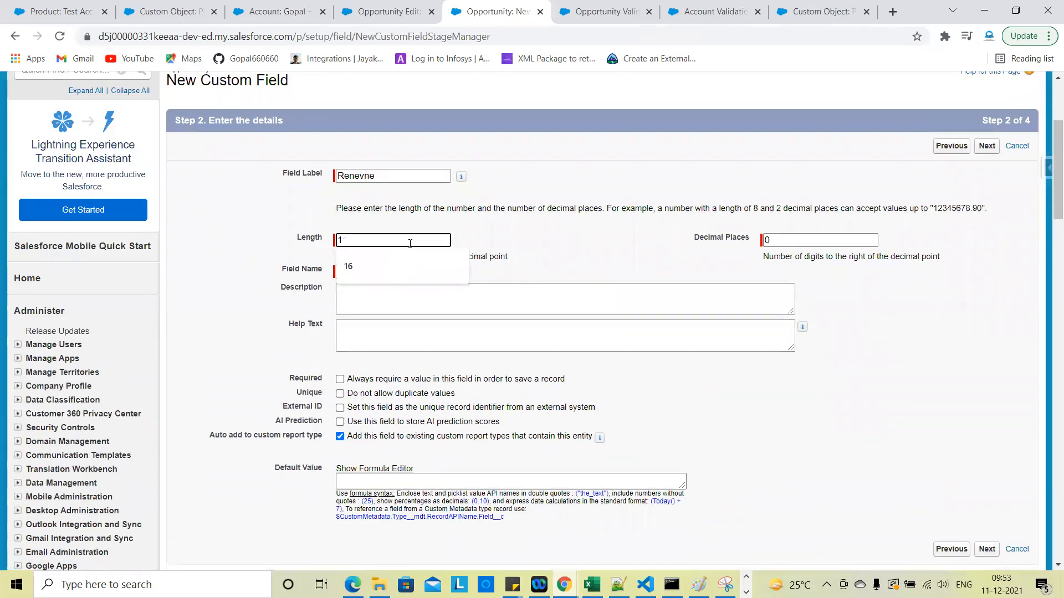
pyautogui.write('6')
pyautogui.click(730, 232)
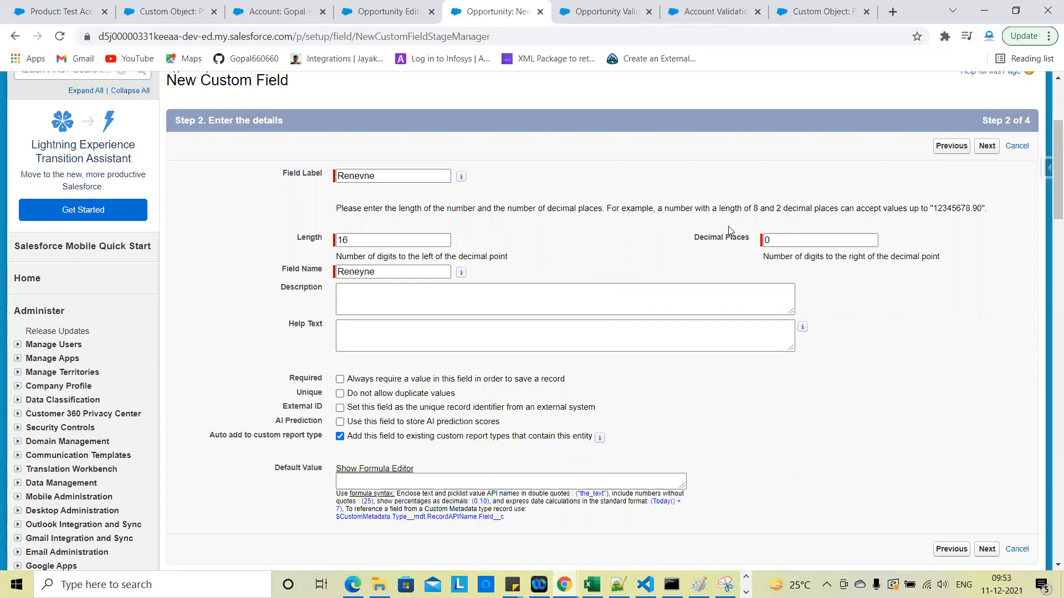
# Make the new field visible to all profiles and save it with the default page layout assignment
pyautogui.click(985, 147)
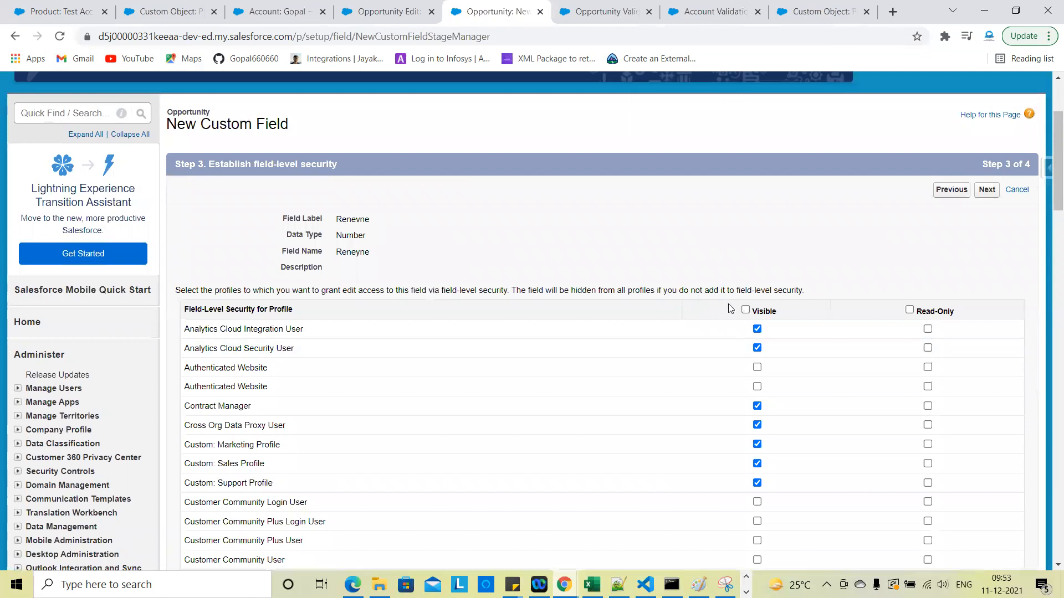
pyautogui.click(746, 309)
pyautogui.click(985, 192)
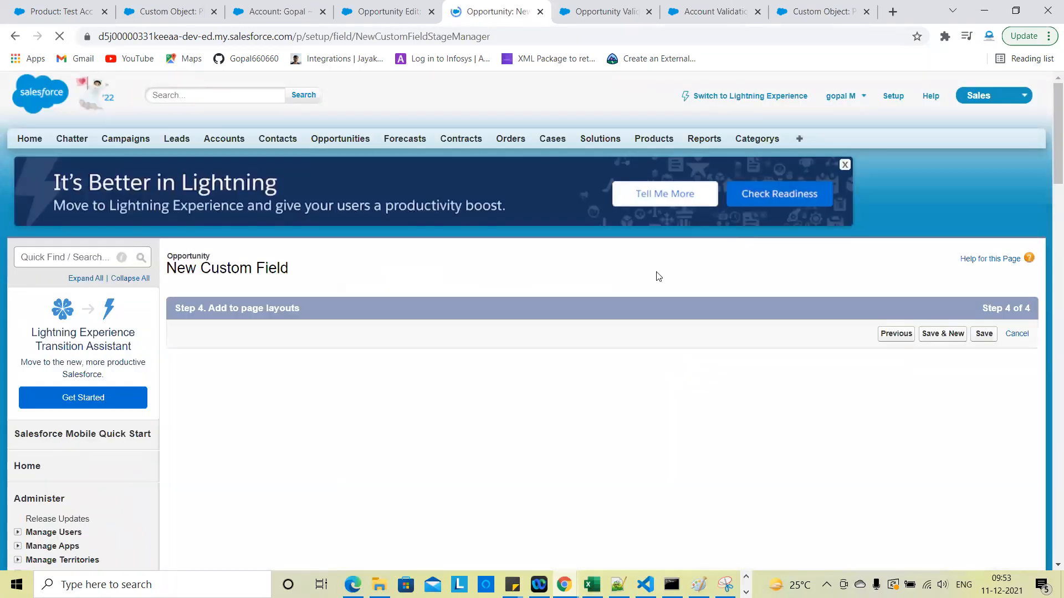
pyautogui.click(982, 205)
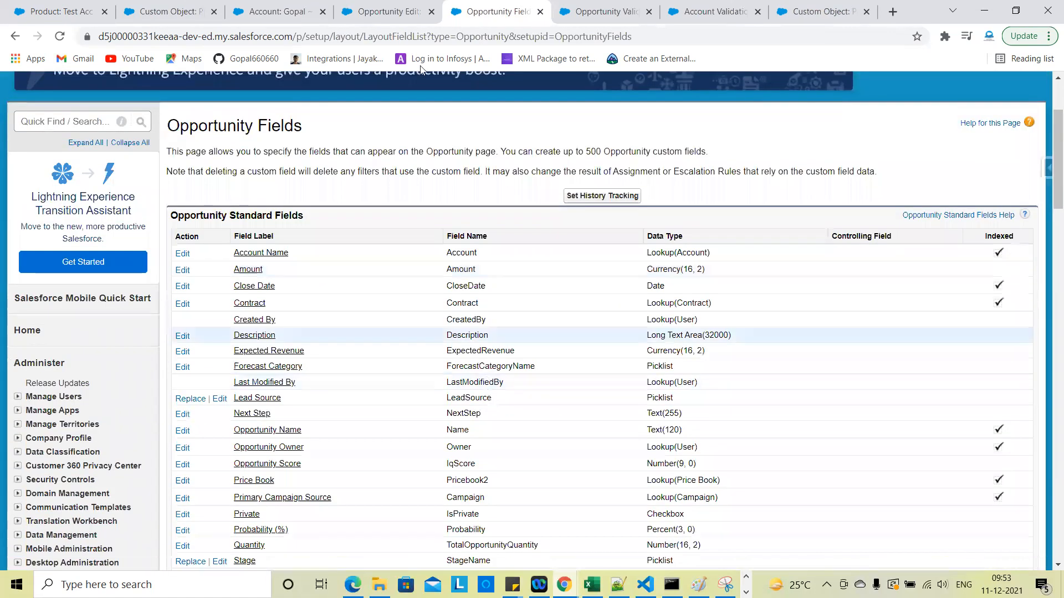
# Reload the test on1 opportunity's edit page to check for the new Renevne field and focus it
pyautogui.hotkey('ctrl', 'shift', 'Tab')
pyautogui.scroll(-2, 397, 332)
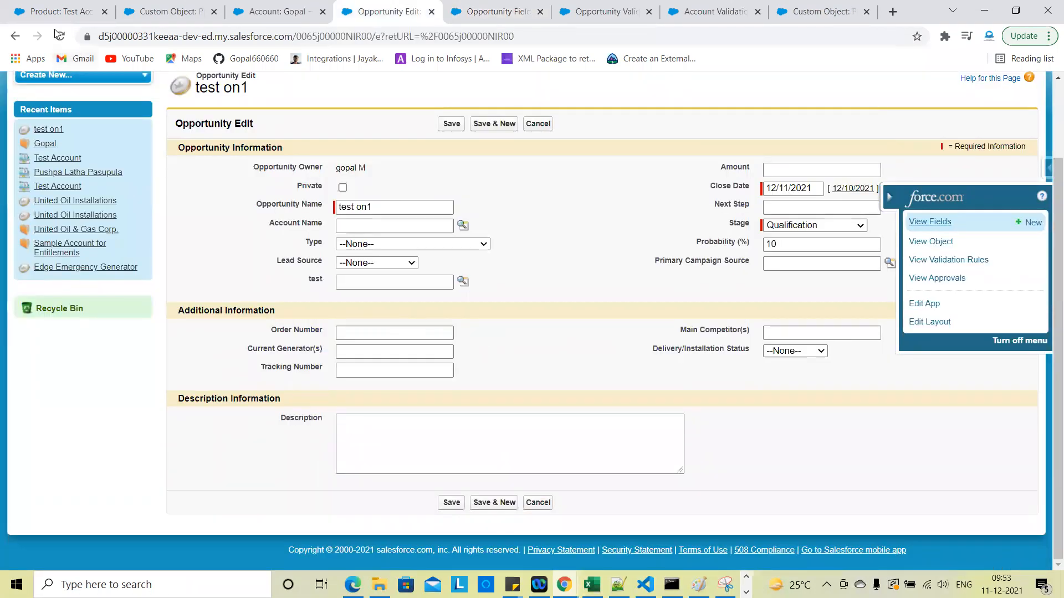
pyautogui.press('F5')
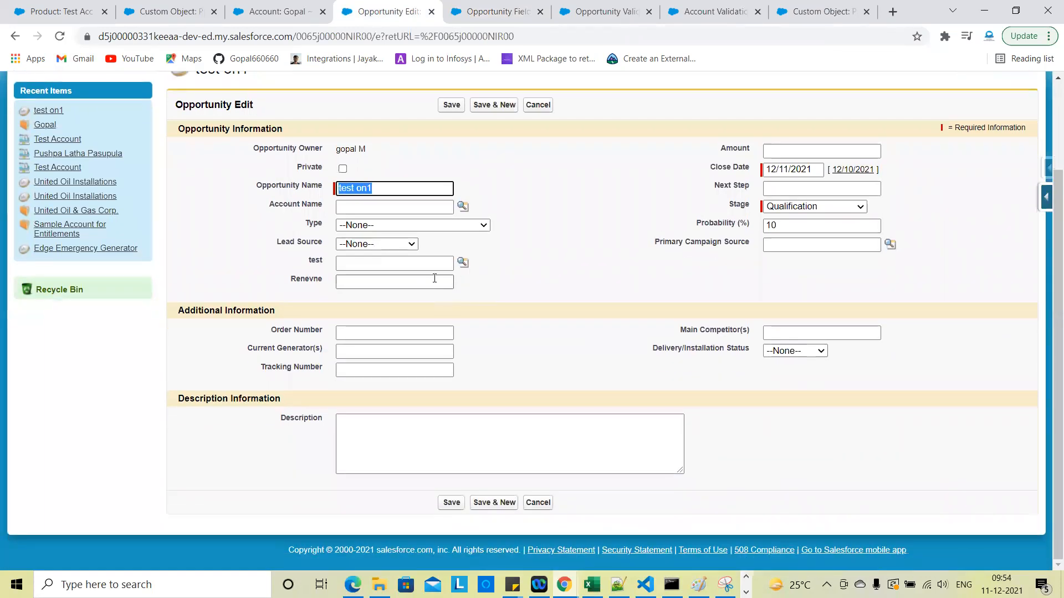
pyautogui.click(423, 284)
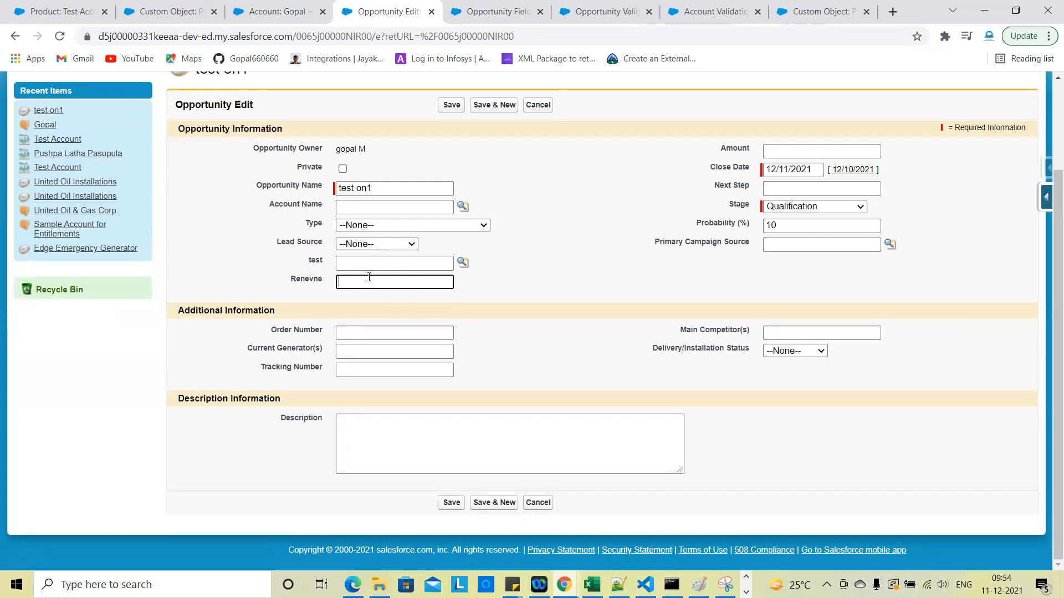
# Return to the Opportunity field setup and open the object's validation rules list
pyautogui.click(475, 10)
pyautogui.scroll(-9, 258, 395)
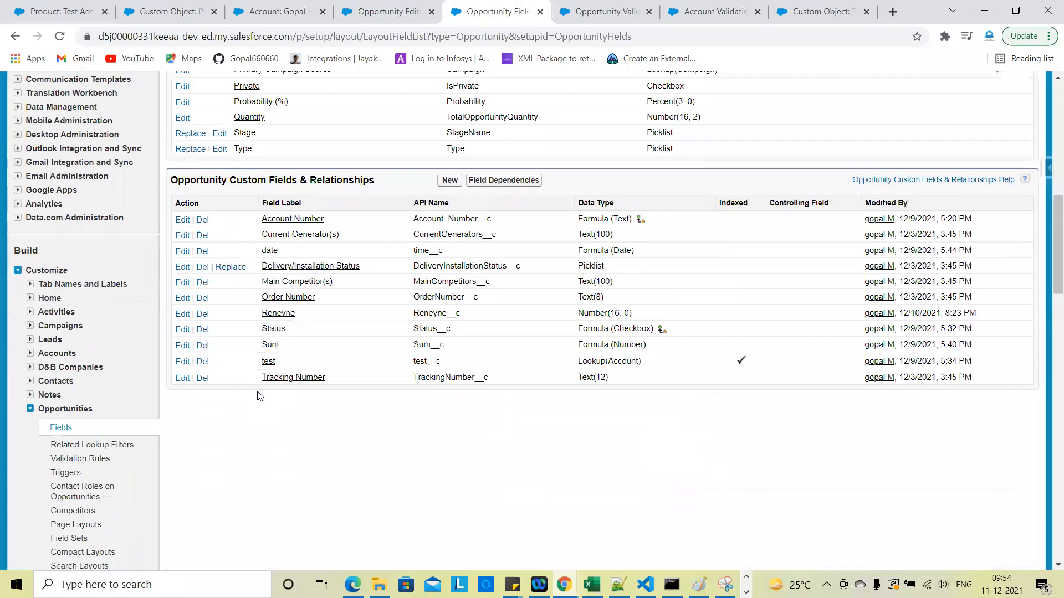
pyautogui.click(87, 389)
pyautogui.scroll(-1, 569, 416)
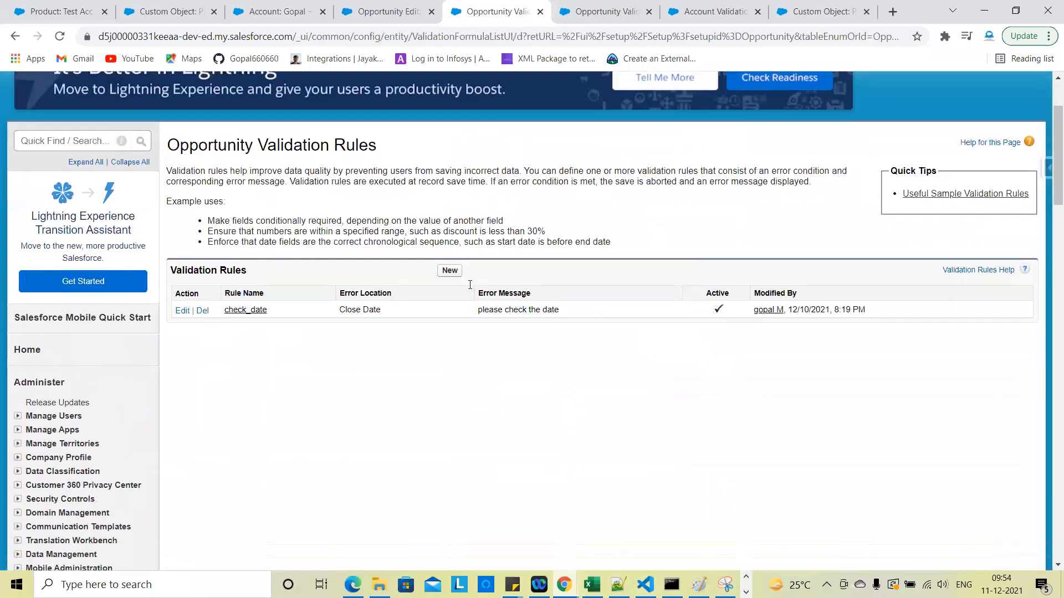
# Create a new Opportunity validation rule and name it amount
pyautogui.click(449, 271)
pyautogui.scroll(-2, 505, 415)
pyautogui.click(295, 233)
pyautogui.write('a')
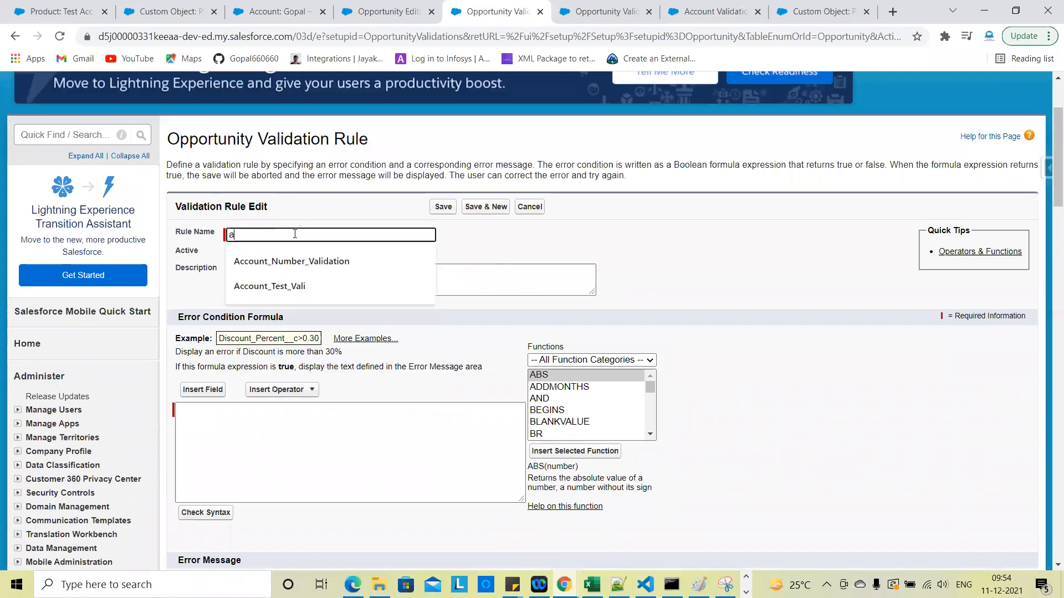
pyautogui.write('mount')
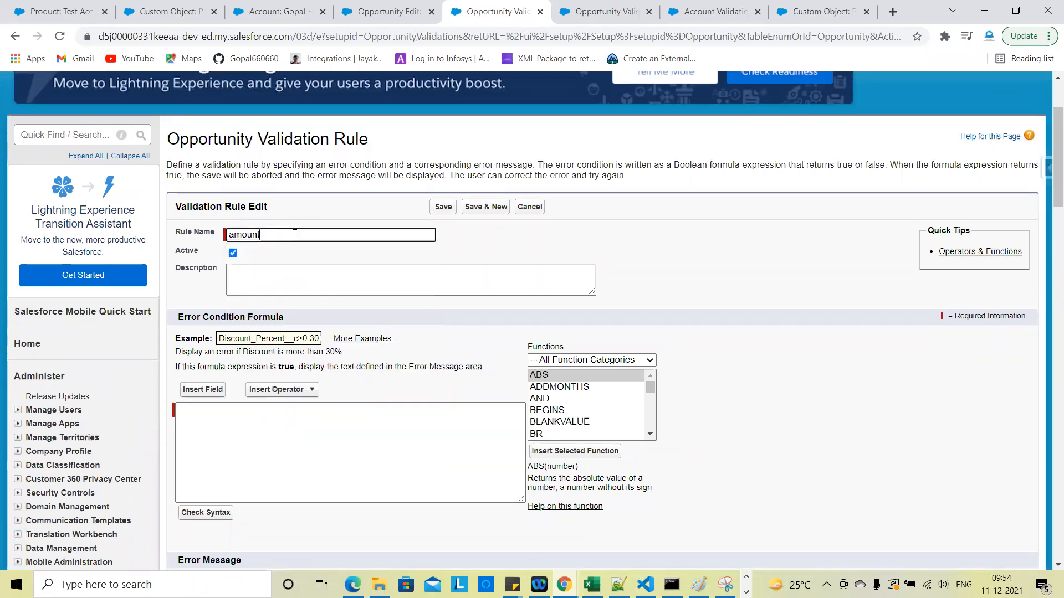
pyautogui.click(401, 311)
# Start the error condition formula with the Opportunity field Renevne compared as < 0, followed by a comma
pyautogui.scroll(-2, 402, 312)
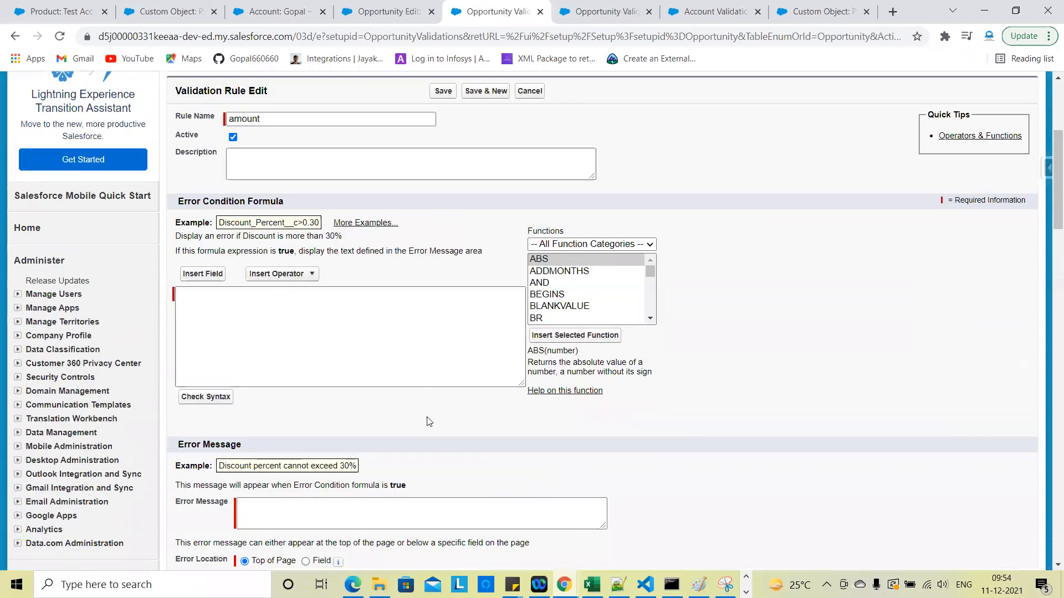
pyautogui.click(203, 273)
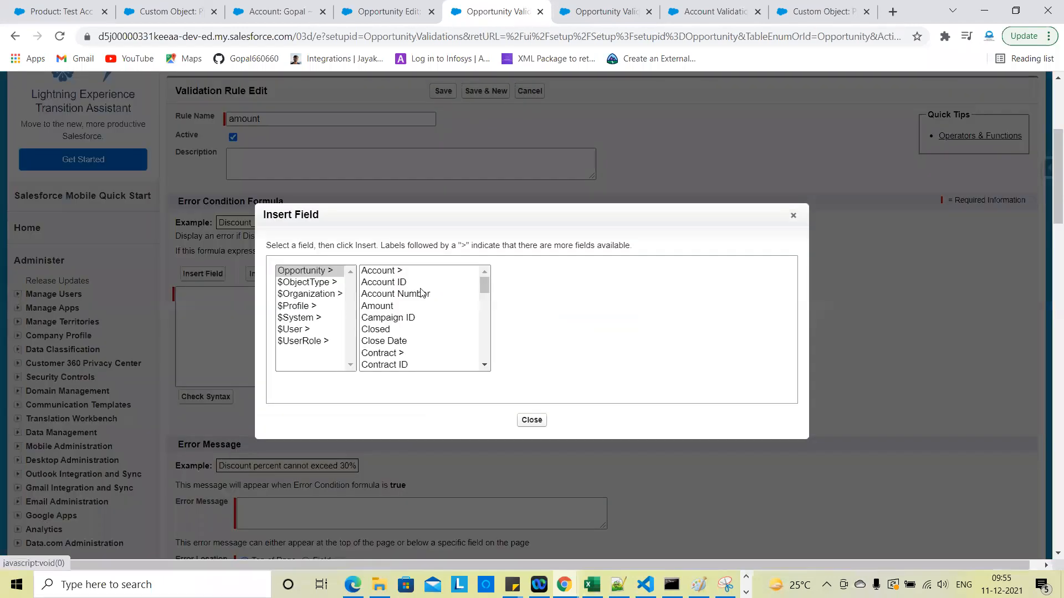
pyautogui.scroll(-6, 391, 338)
pyautogui.scroll(-8, 392, 338)
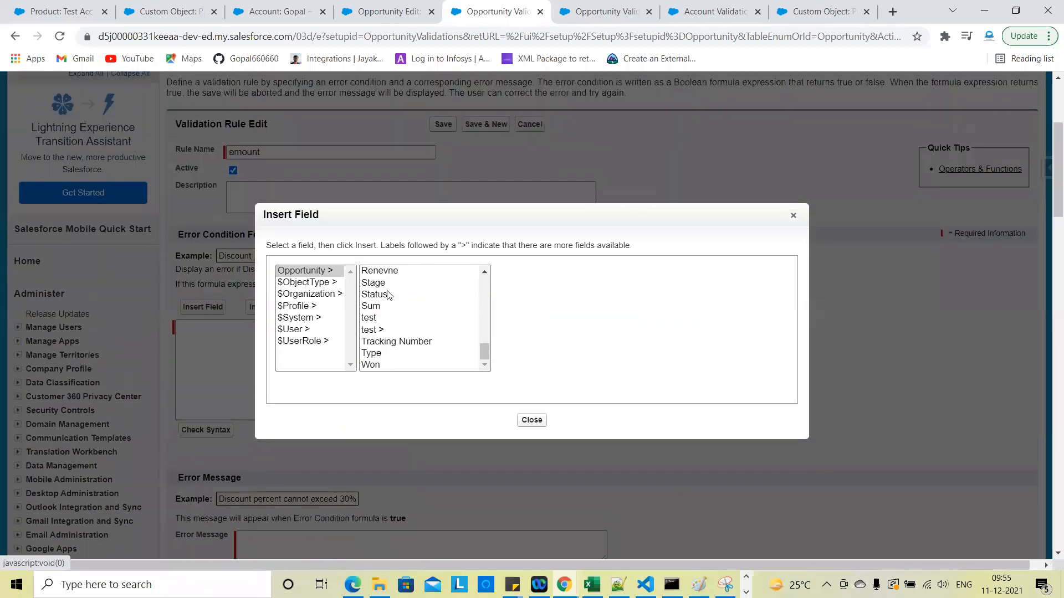
pyautogui.click(384, 273)
pyautogui.click(548, 349)
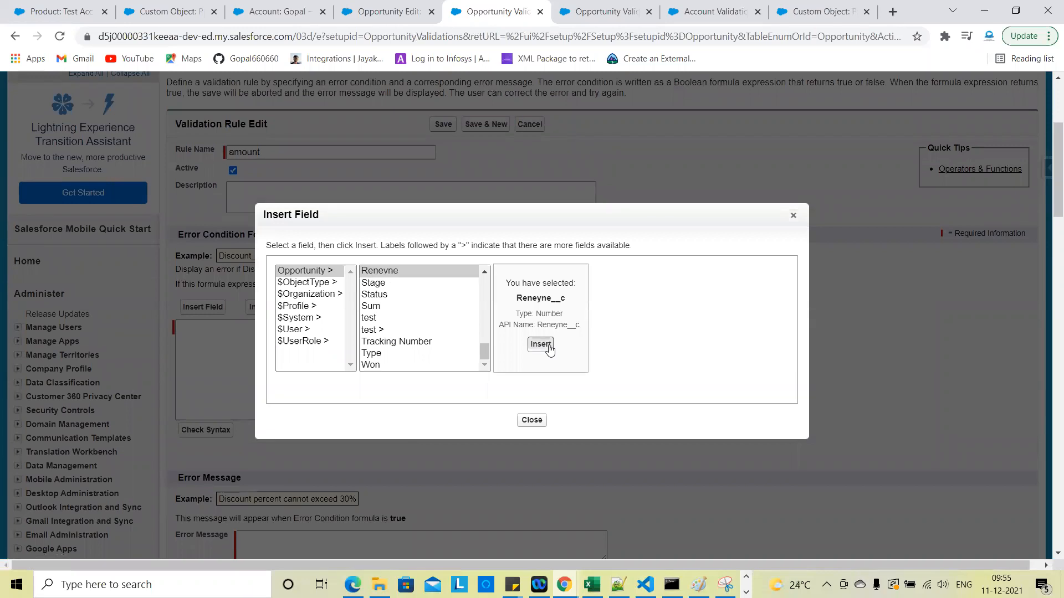
pyautogui.write('< 0 ,')
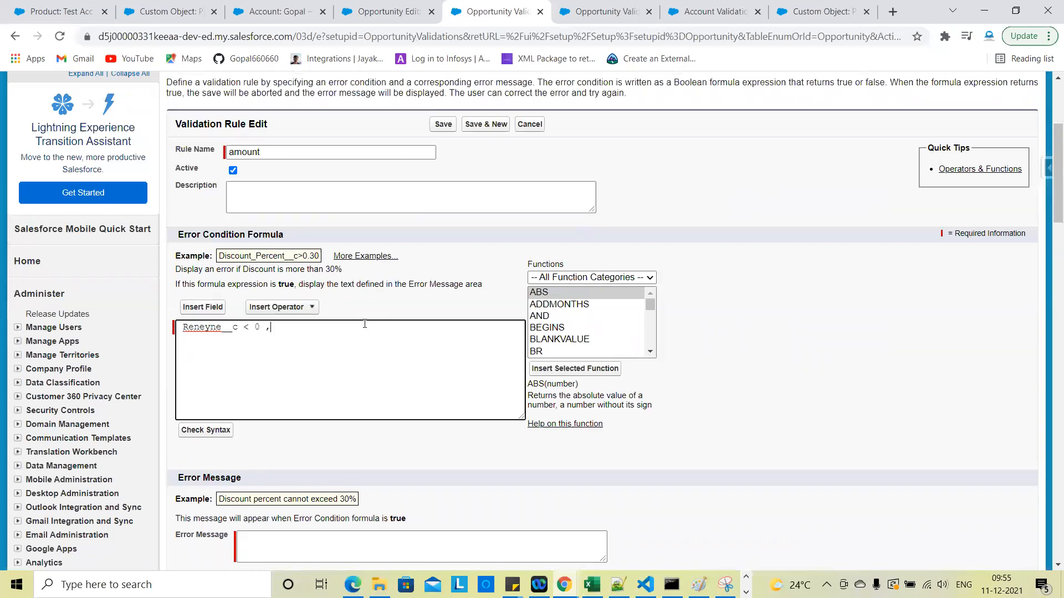
# Add a second formula line with the condition Reneyne__c > 10000 and check the syntax
pyautogui.doubleClick(211, 331)
pyautogui.hotkey('ctrl', 'c')
pyautogui.click(213, 343)
pyautogui.hotkey('ctrl', 'v')
pyautogui.write('> 10000')
pyautogui.scroll(-1, 355, 420)
pyautogui.click(302, 385)
pyautogui.click(205, 350)
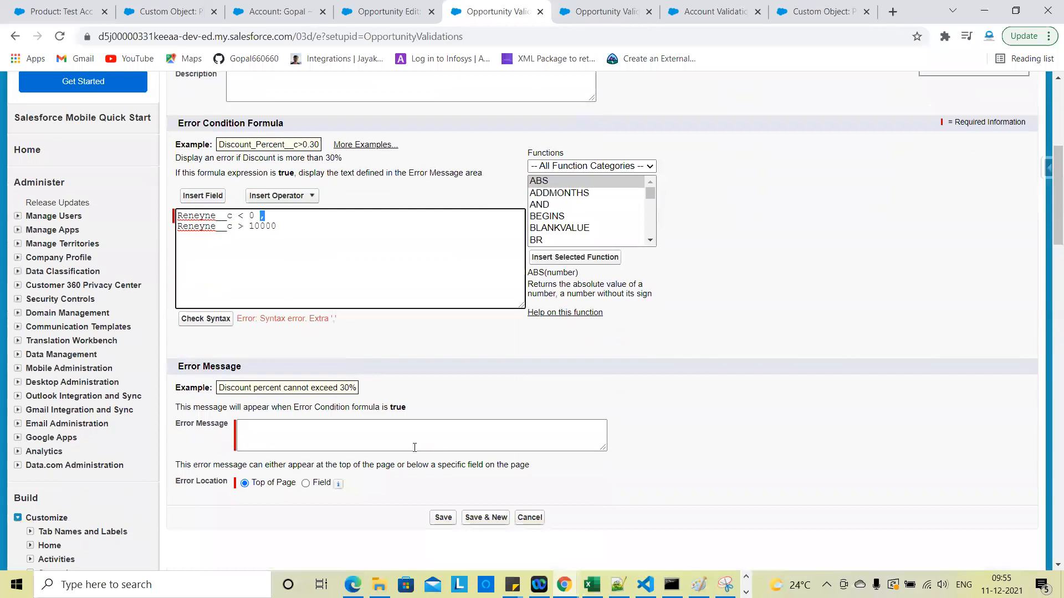
# Try the formula without the comma after the first condition and check its syntax again
pyautogui.click(341, 323)
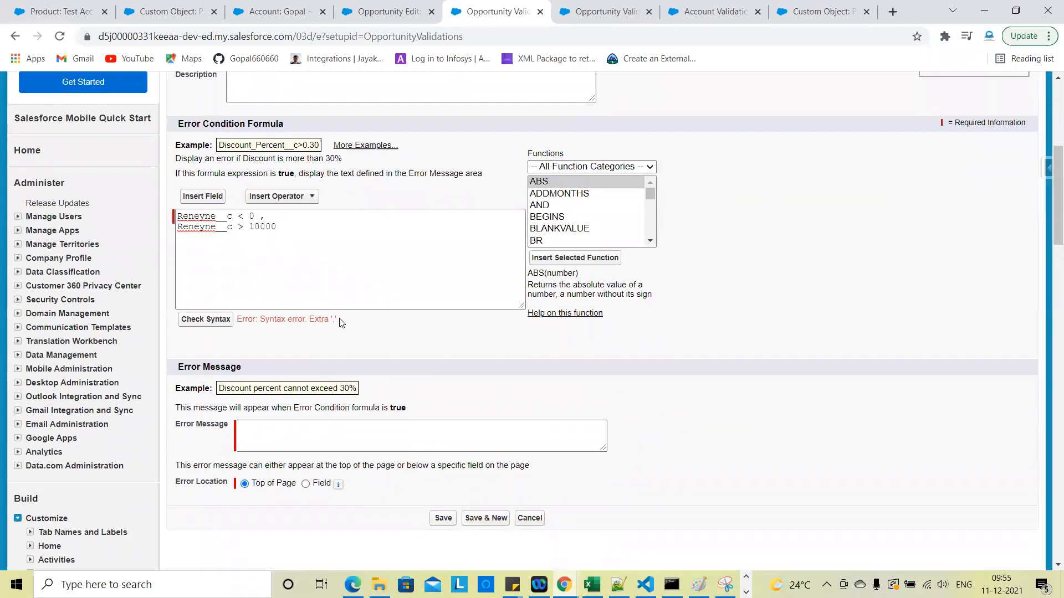
pyautogui.click(267, 217)
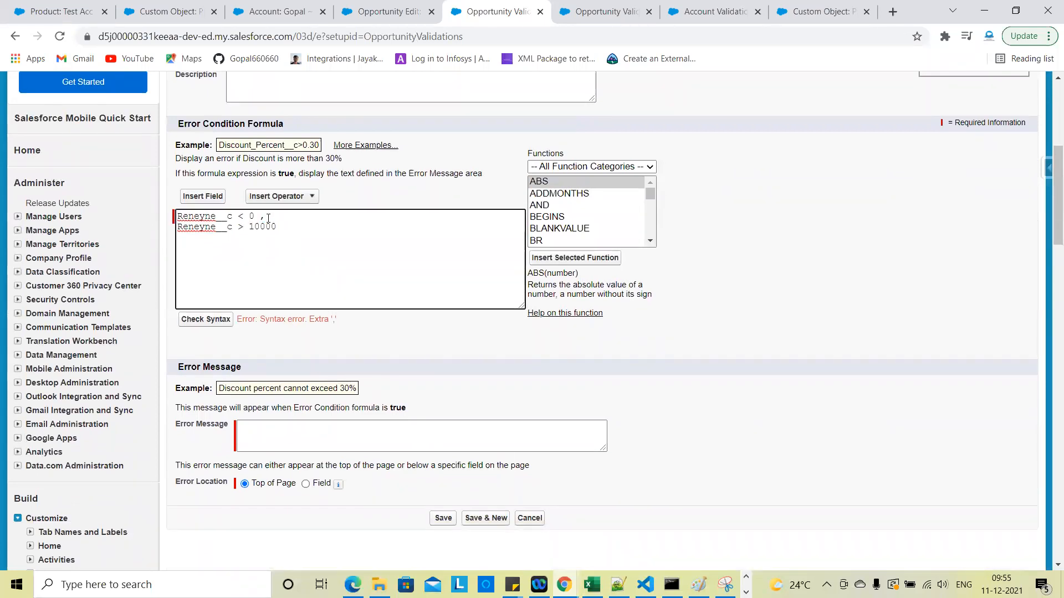
pyautogui.click(199, 321)
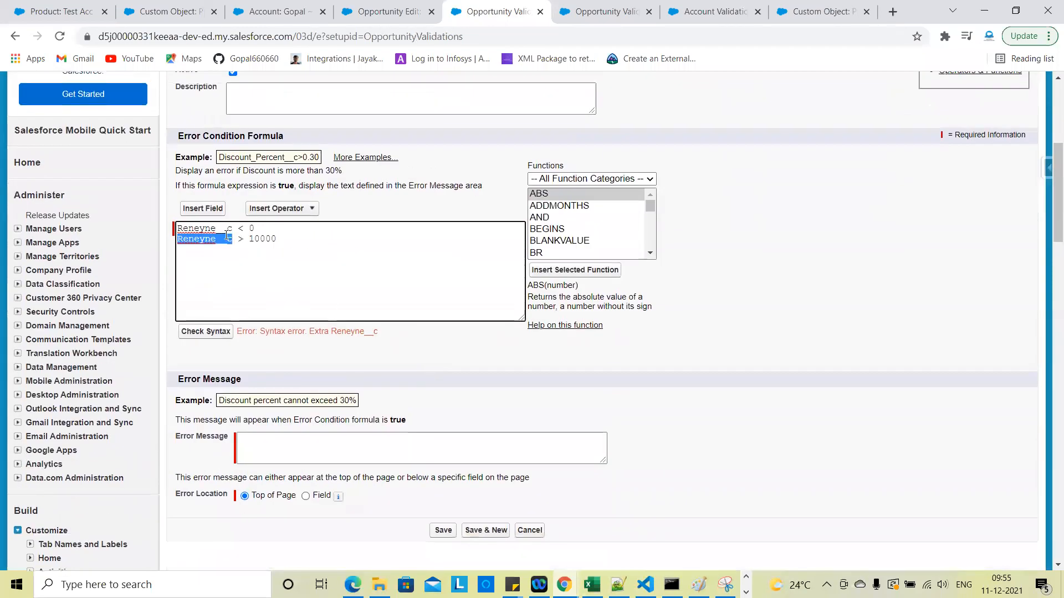
pyautogui.click(265, 259)
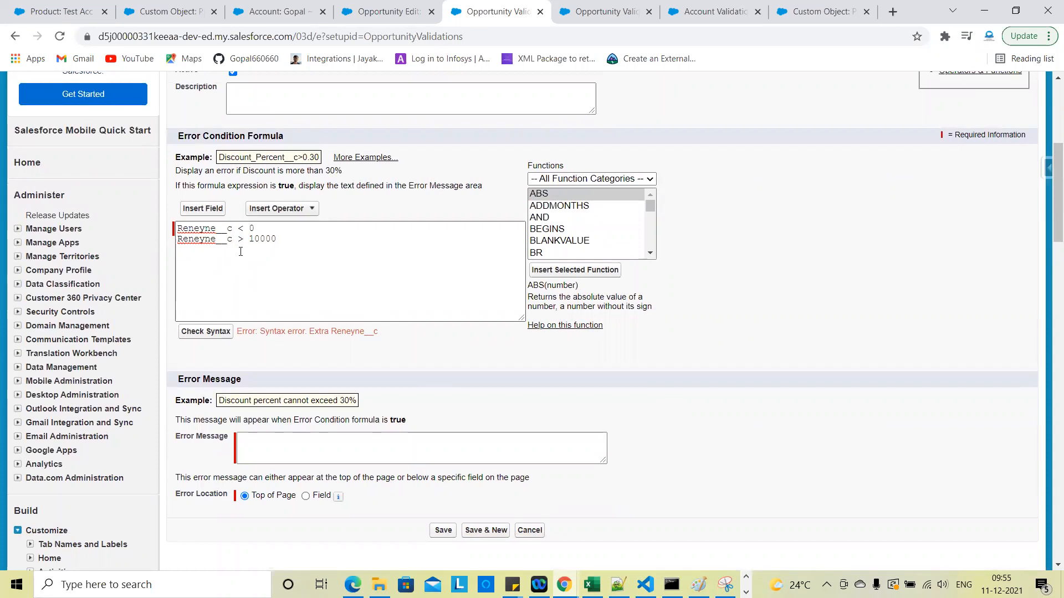
# Wrap both Reneyne__c conditions in an OR( ) function, separated by a comma, and check the syntax
pyautogui.click(179, 228)
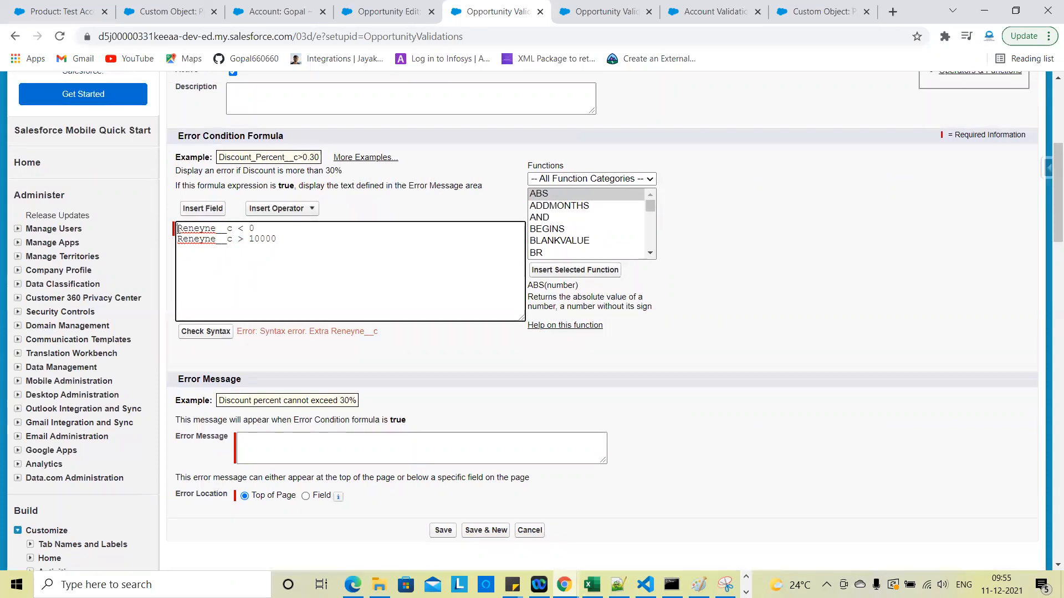
pyautogui.press('Return')
pyautogui.write('Or')
pyautogui.press('BackSpace')
pyautogui.press('BackSpace')
pyautogui.write('Or')
pyautogui.write('R (')
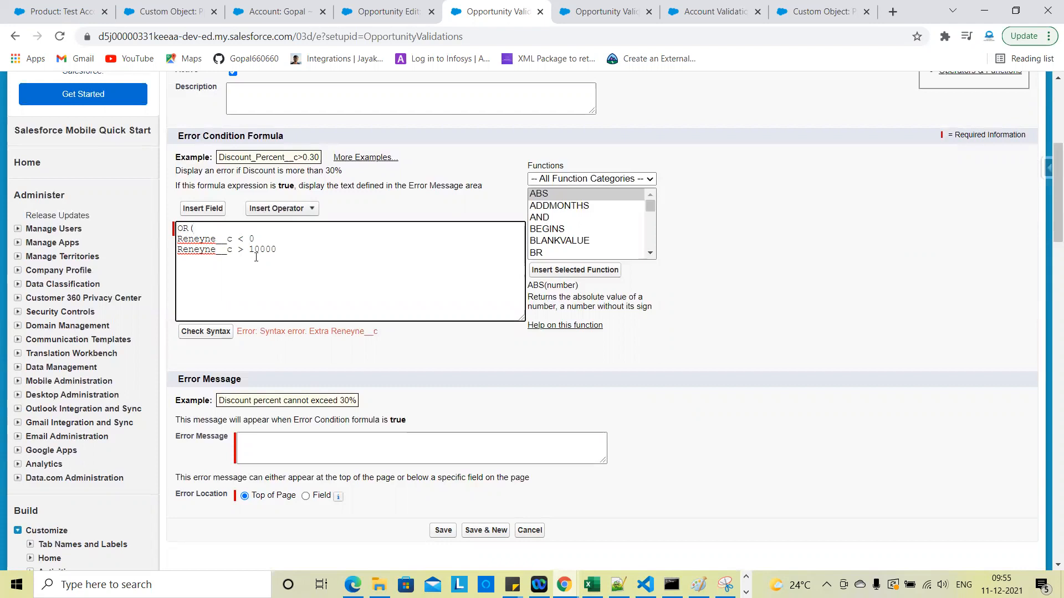
pyautogui.click(271, 240)
pyautogui.press('BackSpace')
pyautogui.write(')')
pyautogui.click(208, 332)
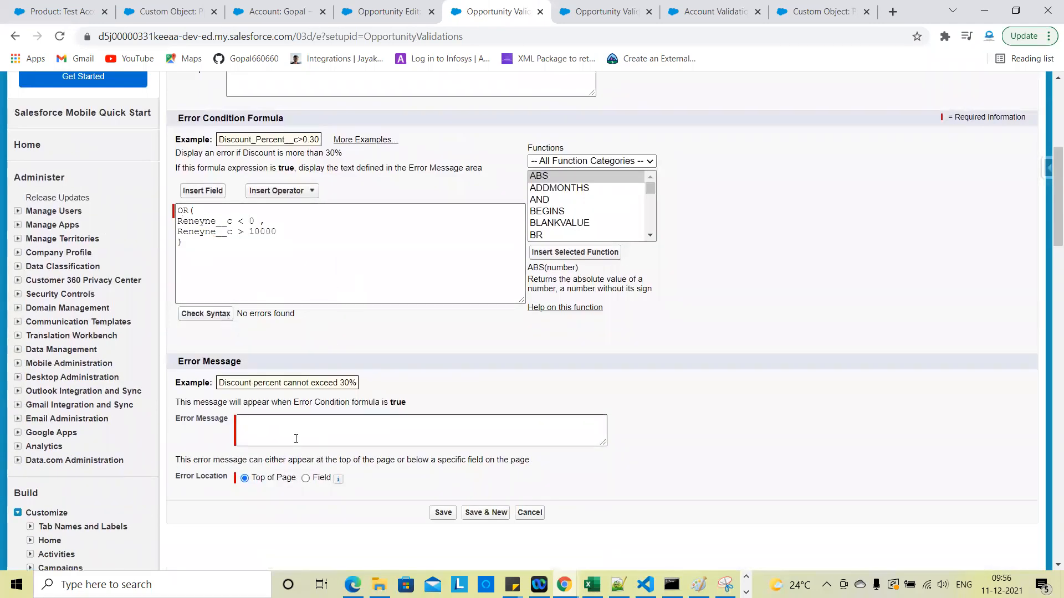
# Set the error message "please check the you enter amount" to appear at the Renevne field and save the rule
pyautogui.click(299, 435)
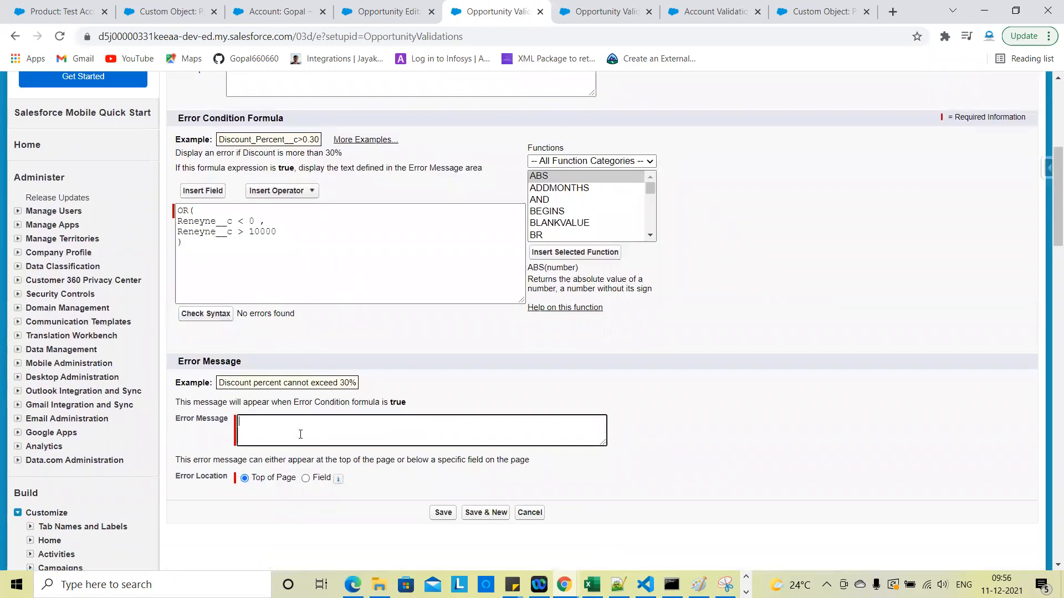
pyautogui.write('please check the you enter amount')
pyautogui.click(305, 478)
pyautogui.scroll(-3, 368, 321)
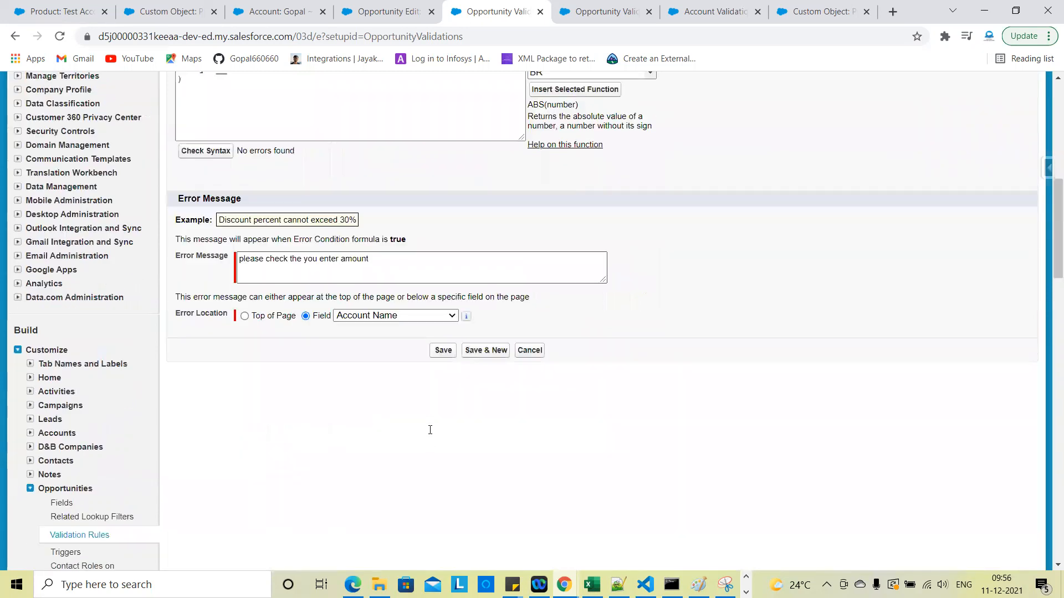
pyautogui.click(368, 308)
pyautogui.scroll(-2, 373, 460)
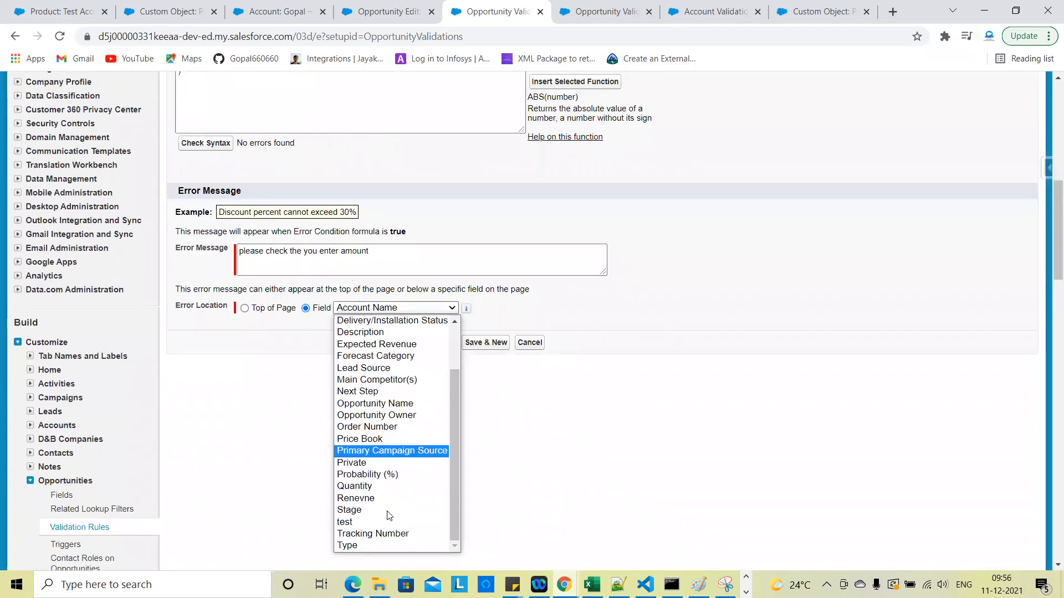
pyautogui.click(372, 498)
pyautogui.click(444, 343)
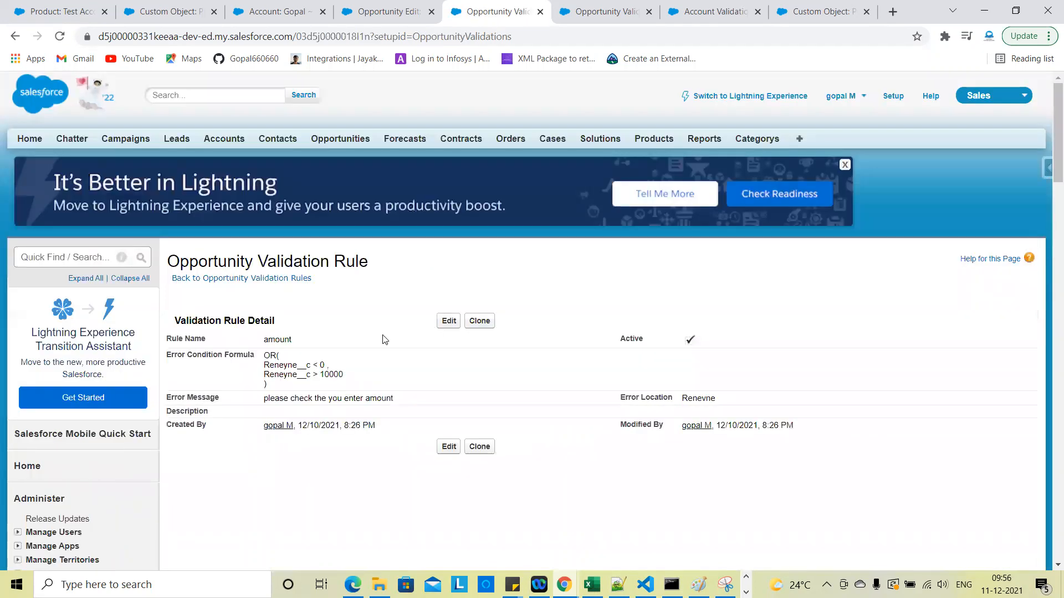
# Save the test on1 opportunity with Renevne left empty and review its detail fields
pyautogui.click(390, 7)
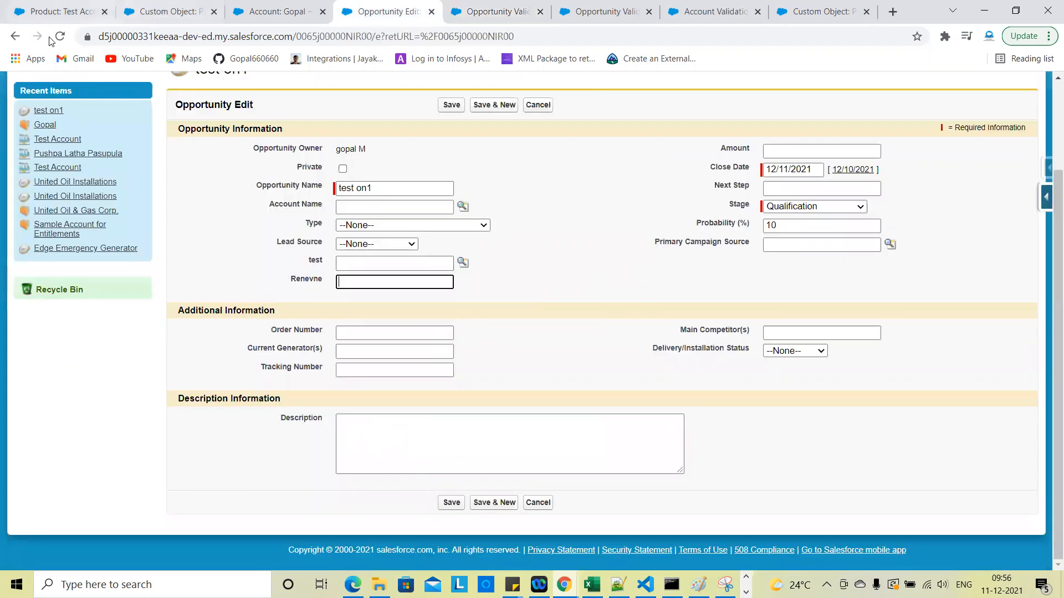
pyautogui.click(450, 105)
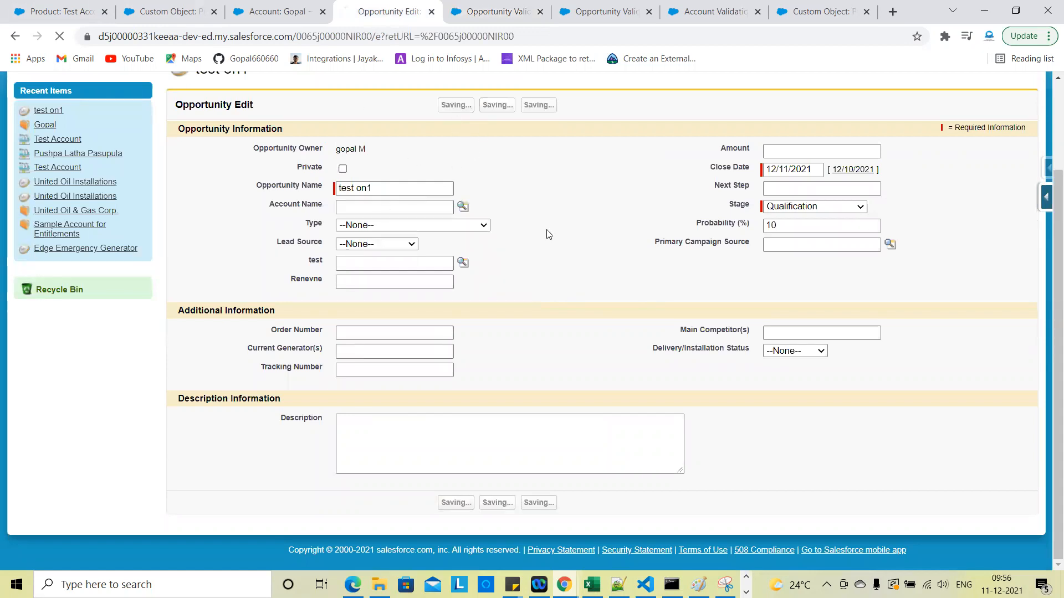
pyautogui.scroll(-5, 701, 347)
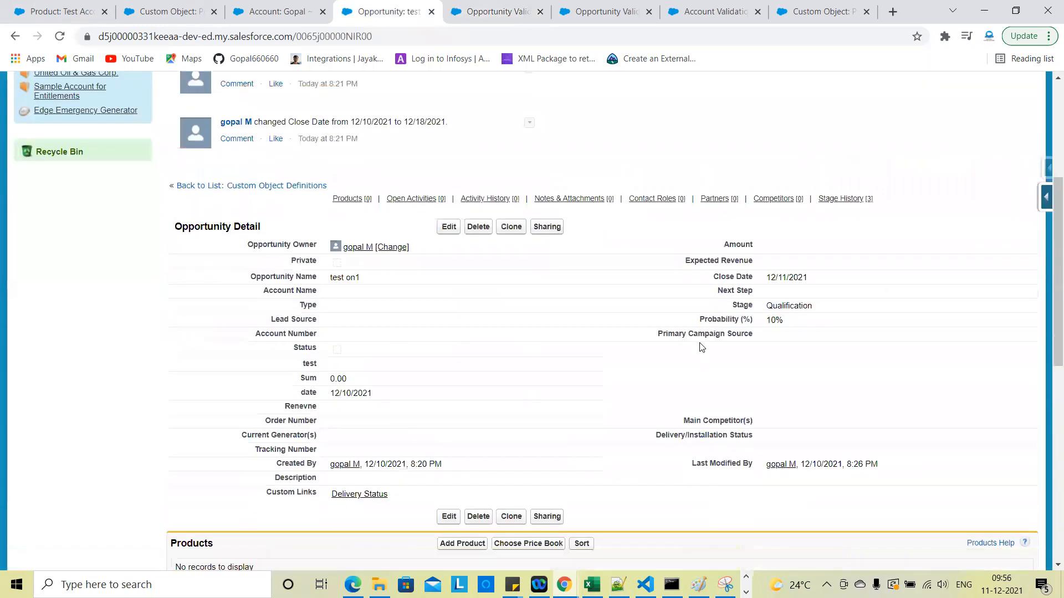
pyautogui.scroll(-1, 589, 421)
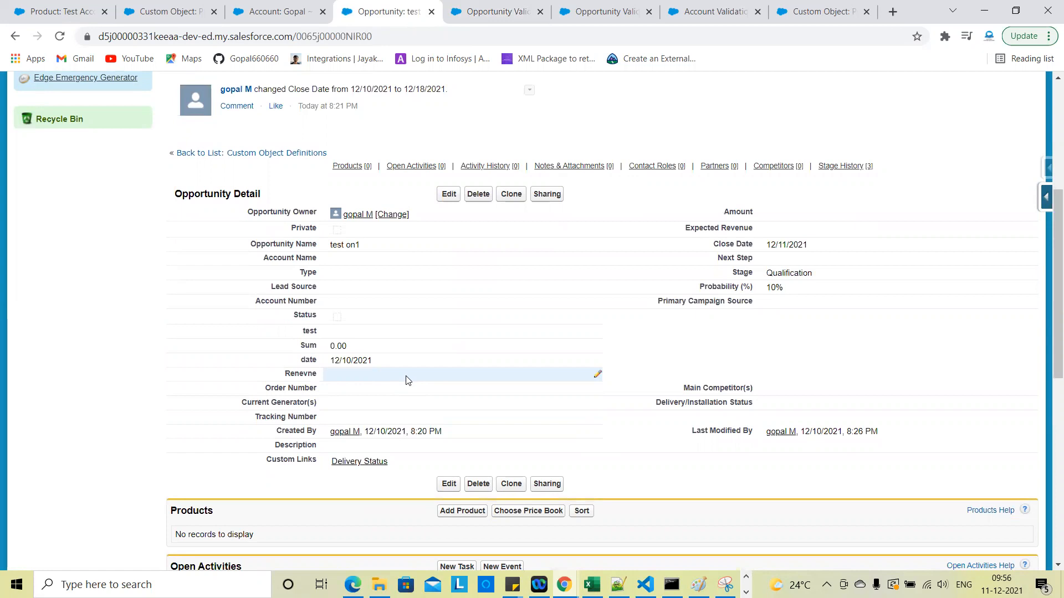
# Edit test on1 again, compare it with the amount rule's formula, and save it with Renevne still empty
pyautogui.click(450, 196)
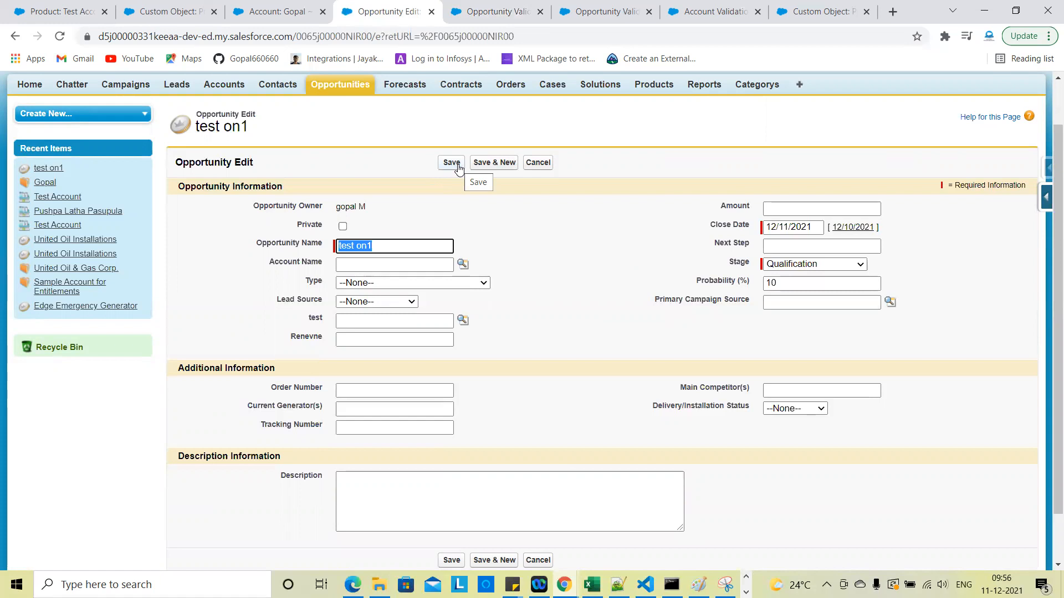
pyautogui.click(482, 14)
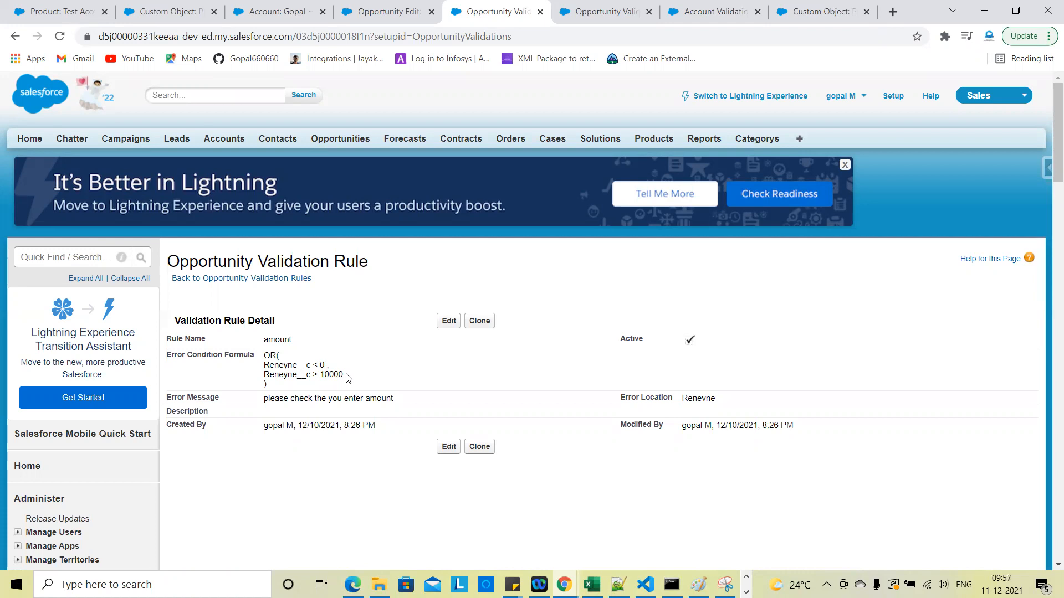
pyautogui.click(407, 7)
pyautogui.click(359, 340)
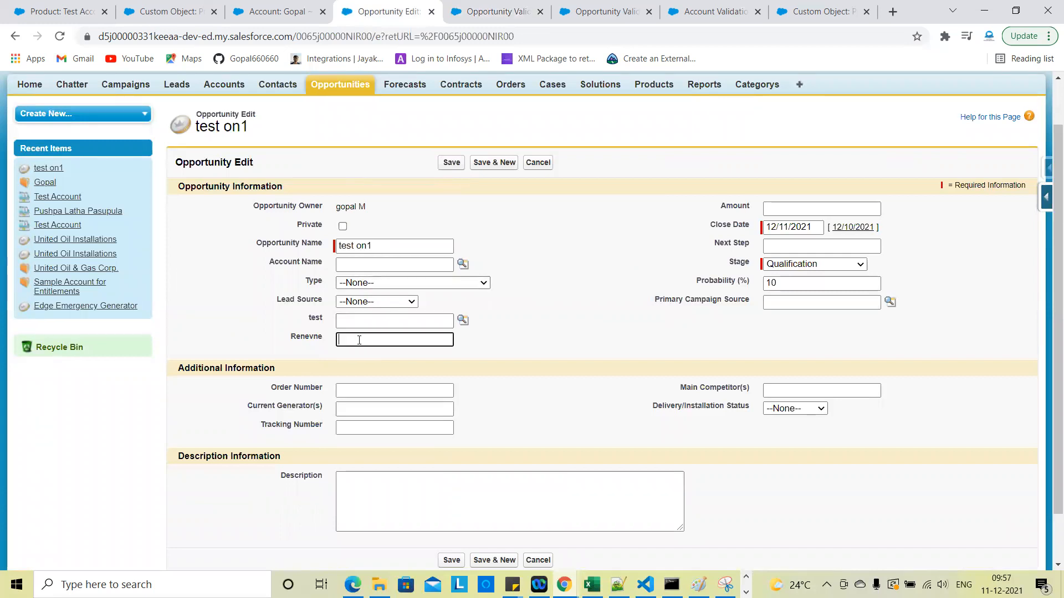
pyautogui.moveTo(527, 398); pyautogui.dragTo(475, 197)
pyautogui.click(474, 198)
pyautogui.click(451, 163)
pyautogui.scroll(-3, 637, 388)
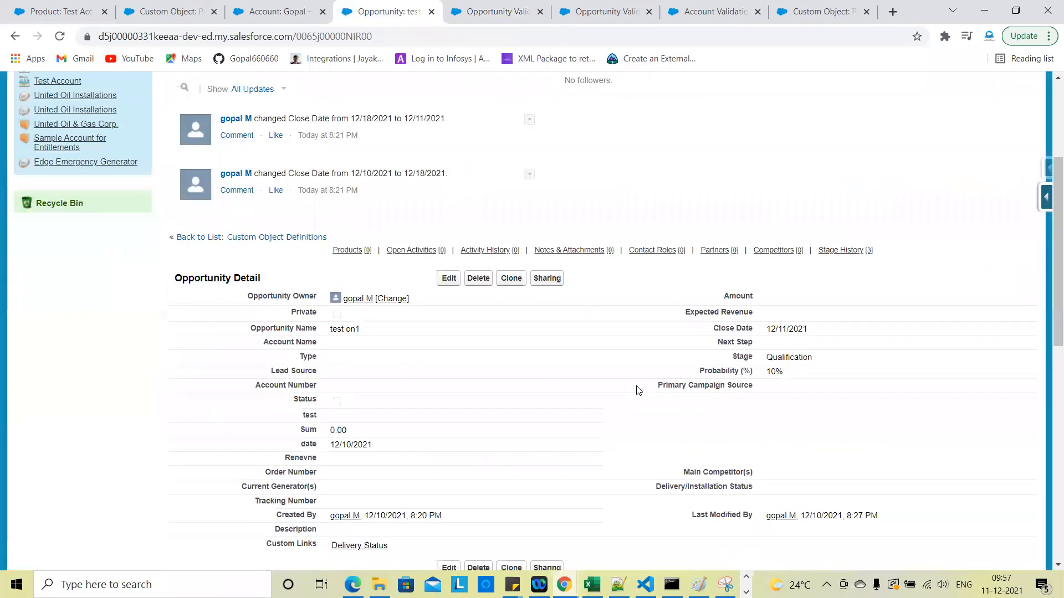
pyautogui.scroll(-1, 637, 389)
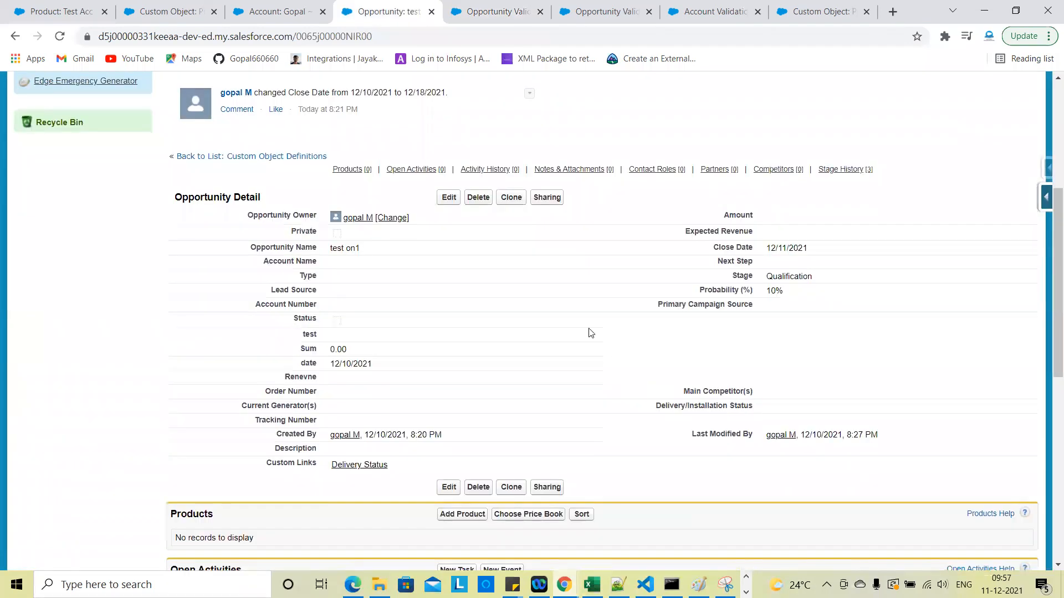
# Reopen test on1 for editing and review the amount rule's below-zero condition before returning to the record
pyautogui.click(448, 198)
pyautogui.scroll(-1, 601, 400)
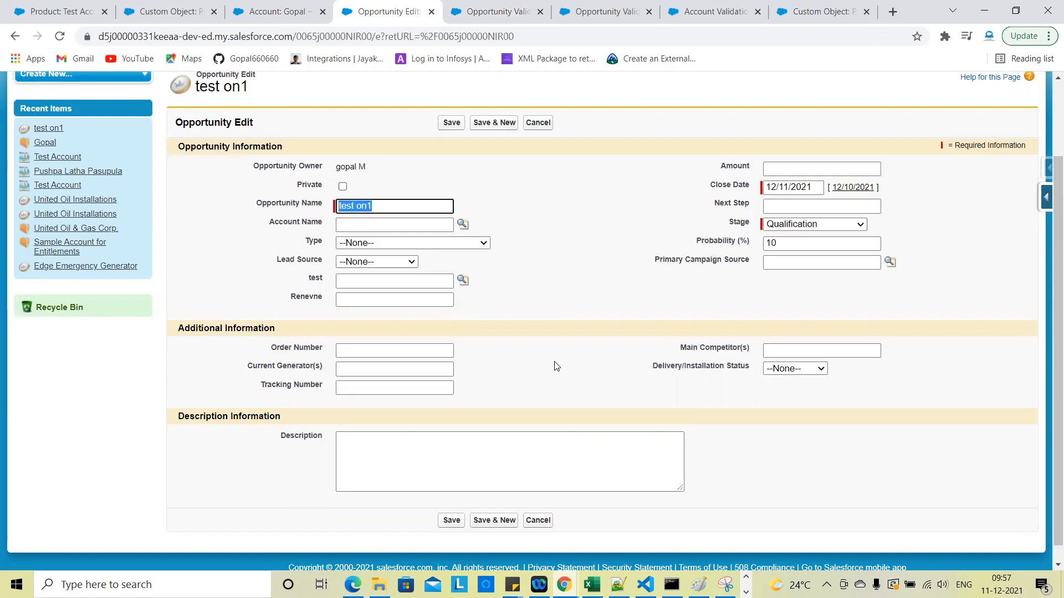
pyautogui.click(507, 14)
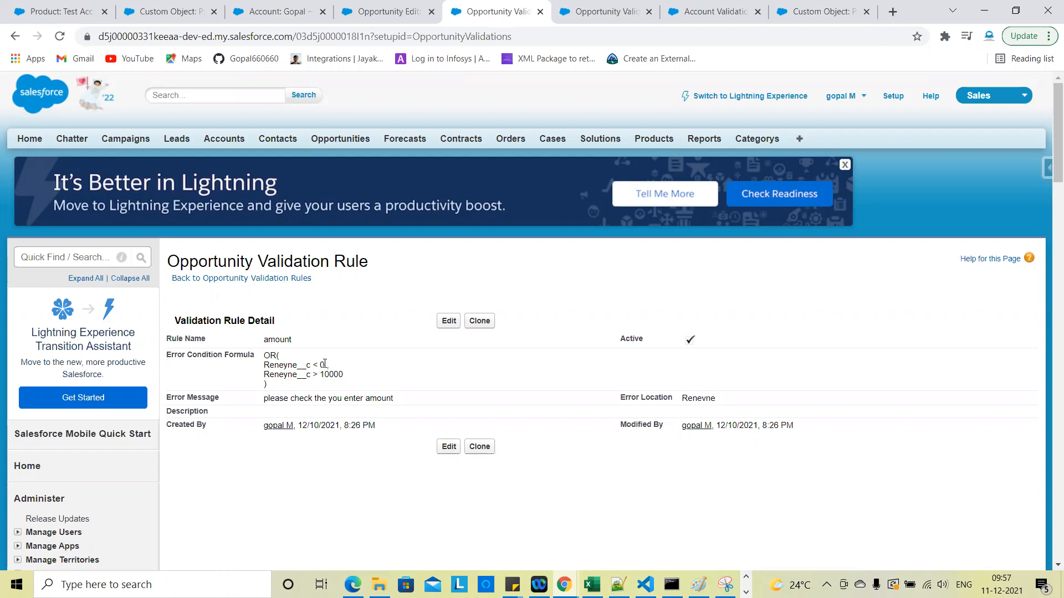
pyautogui.tripleClick(297, 363)
pyautogui.click(393, 11)
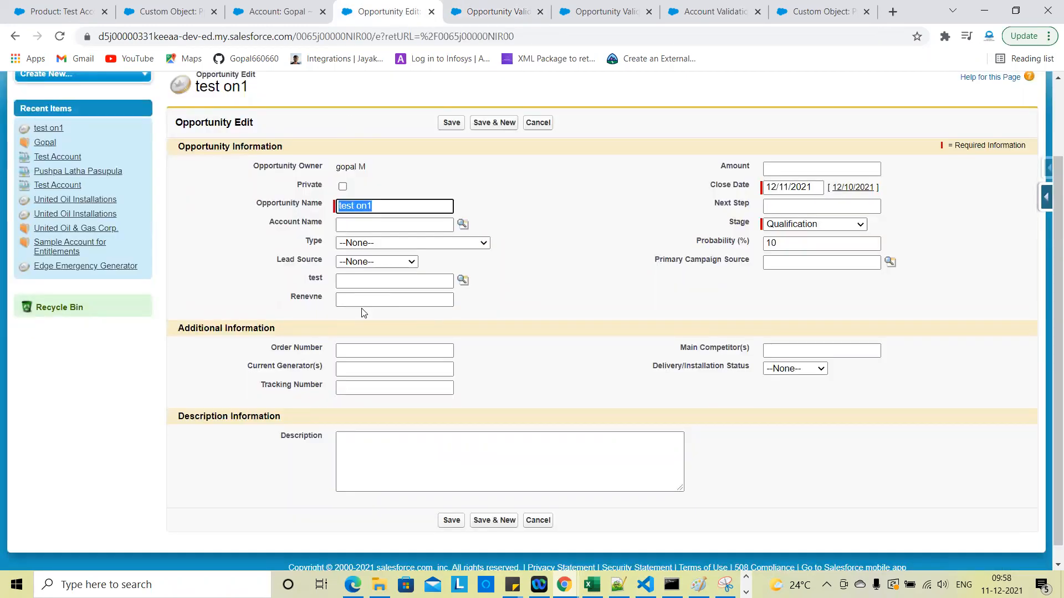
# Set Renevne to -12 on test on1 and try to save the opportunity to test the amount rule
pyautogui.click(352, 302)
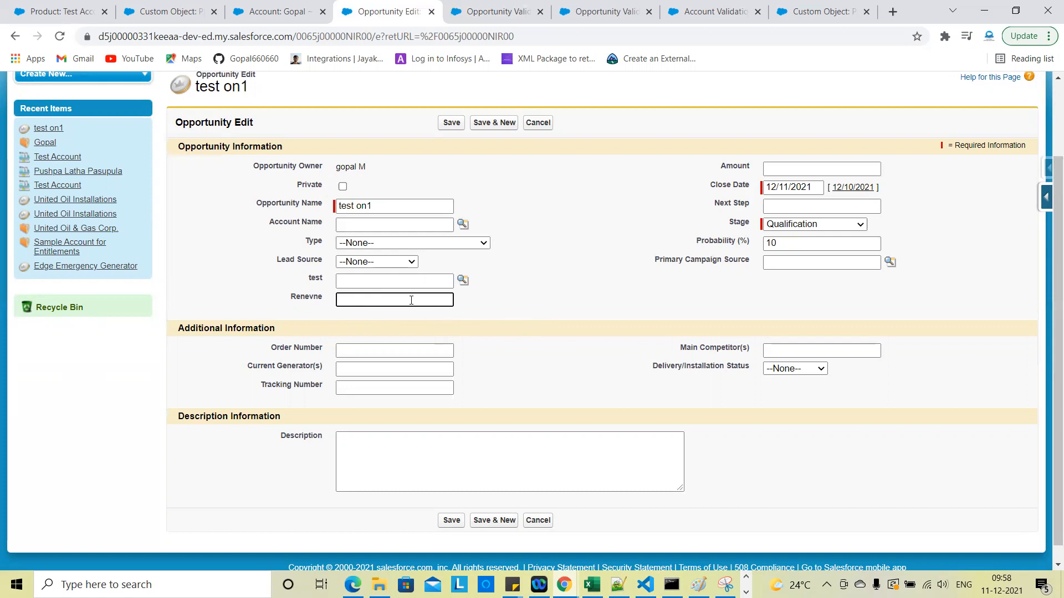
pyautogui.write('12')
pyautogui.click(452, 123)
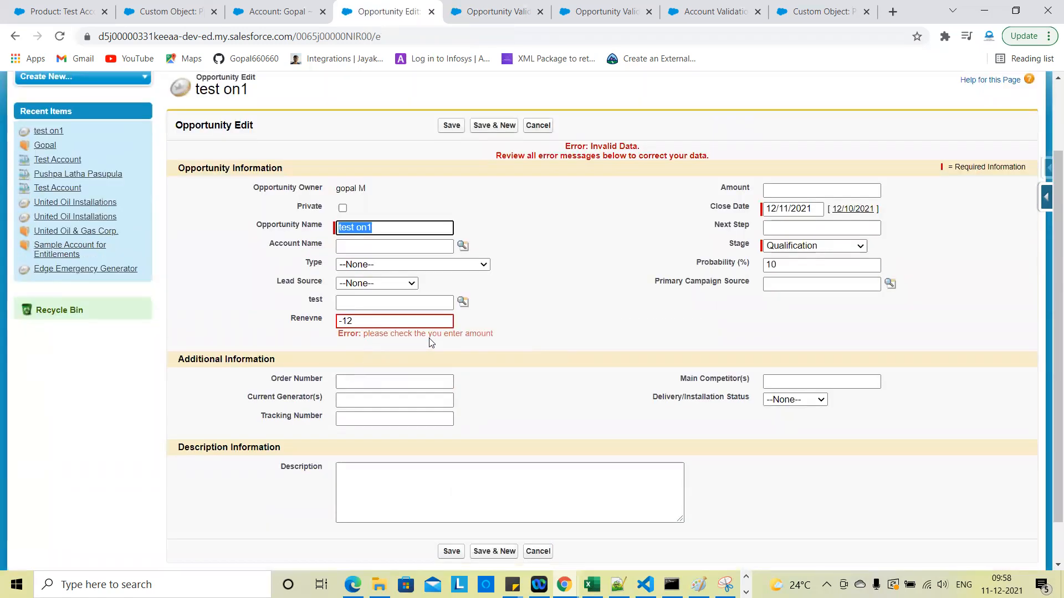
pyautogui.tripleClick(410, 333)
pyautogui.click(475, 346)
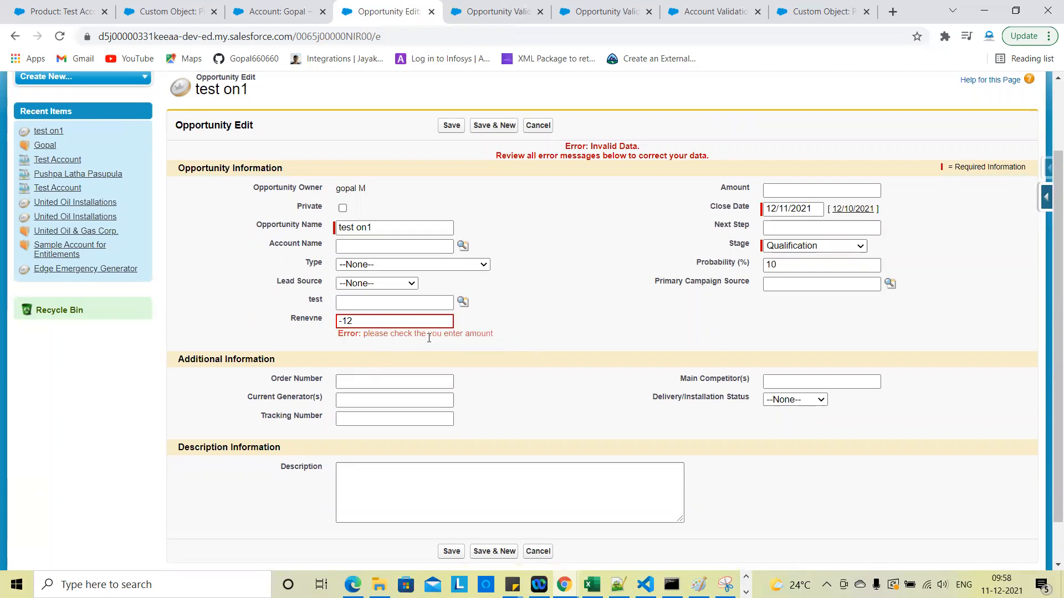
# Return to the amount rule and examine both Reneyne__c conditions in its OR formula
pyautogui.click(496, 11)
pyautogui.click(340, 359)
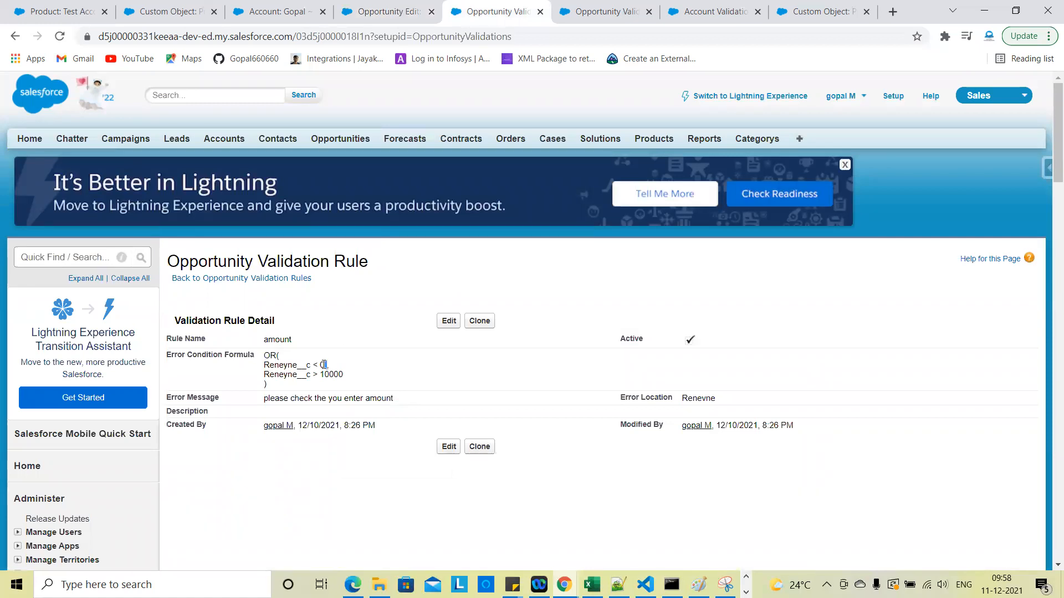
pyautogui.tripleClick(324, 364)
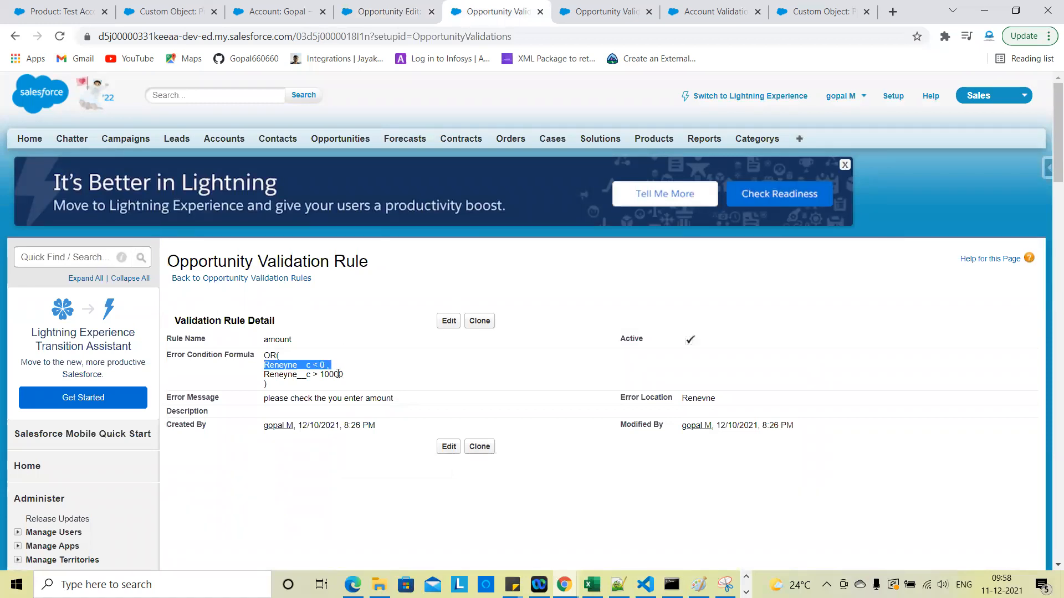
pyautogui.doubleClick(339, 374)
pyautogui.tripleClick(339, 374)
pyautogui.click(369, 317)
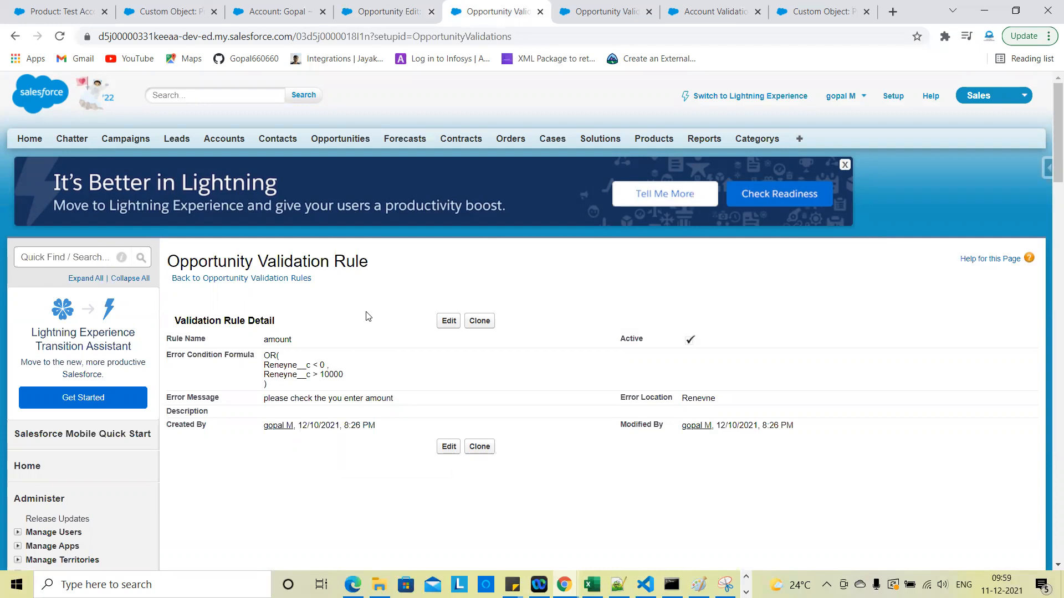
# Compare the -12 entered in Renevne on test on1 with the amount rule's Reneyne__c < 0 condition
pyautogui.scroll(3, 369, 316)
pyautogui.scroll(-2, 368, 315)
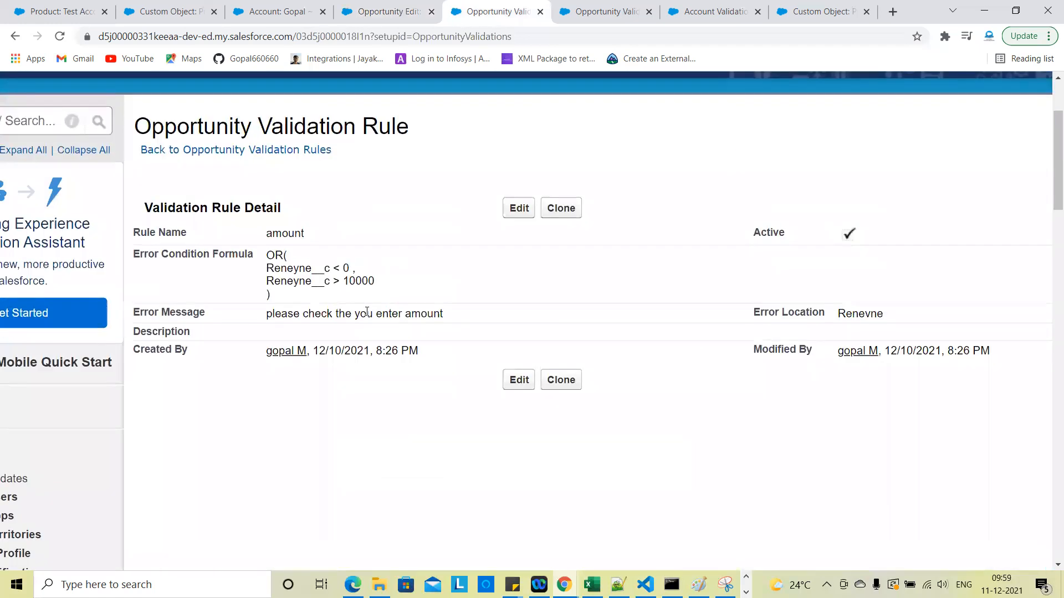
pyautogui.scroll(-2, 366, 312)
pyautogui.scroll(-2, 367, 312)
pyautogui.scroll(2, 367, 311)
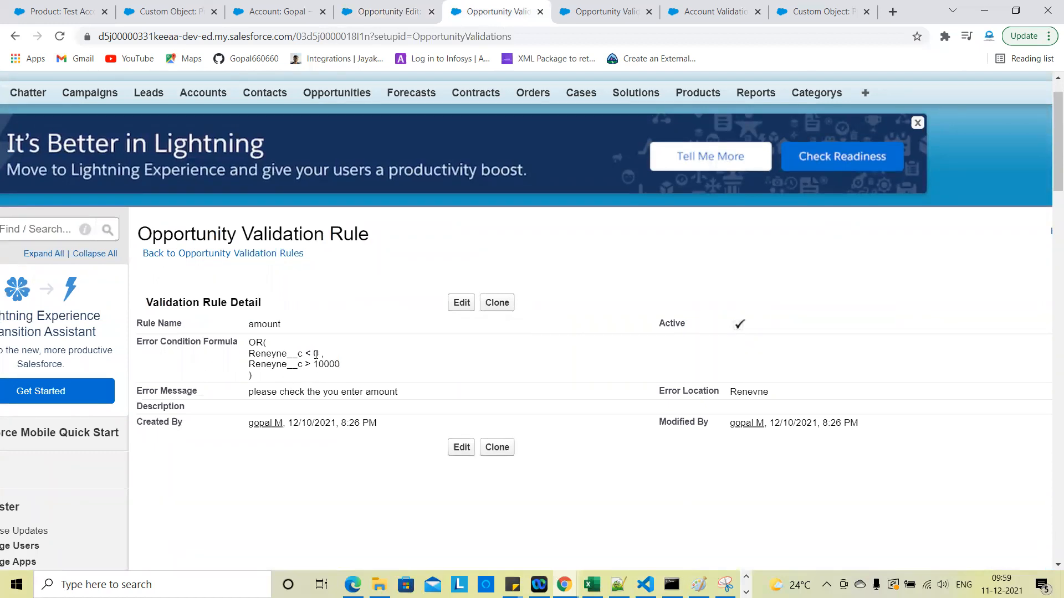
pyautogui.click(392, 4)
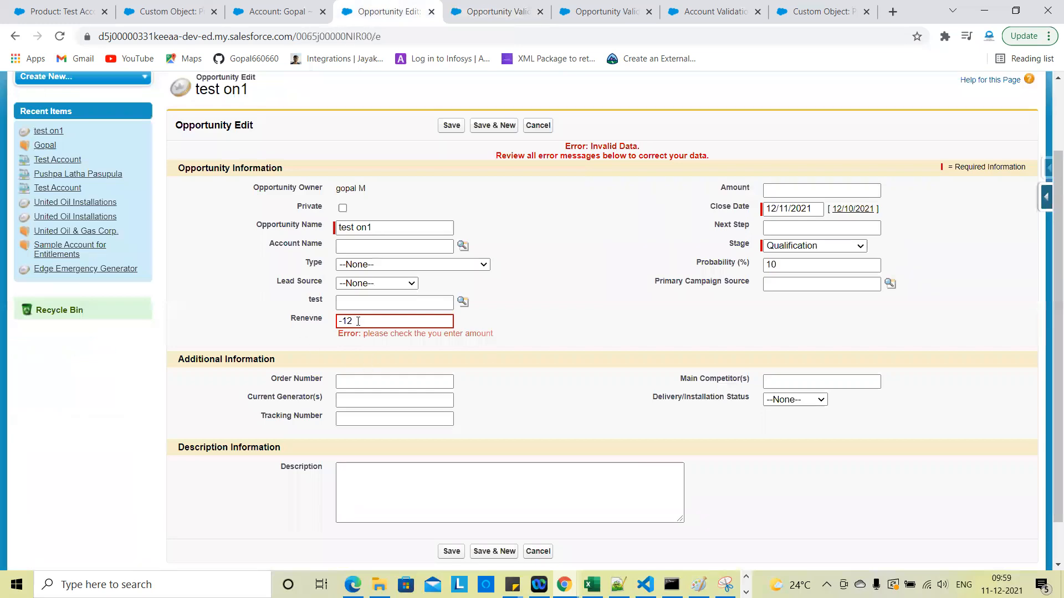
pyautogui.click(521, 10)
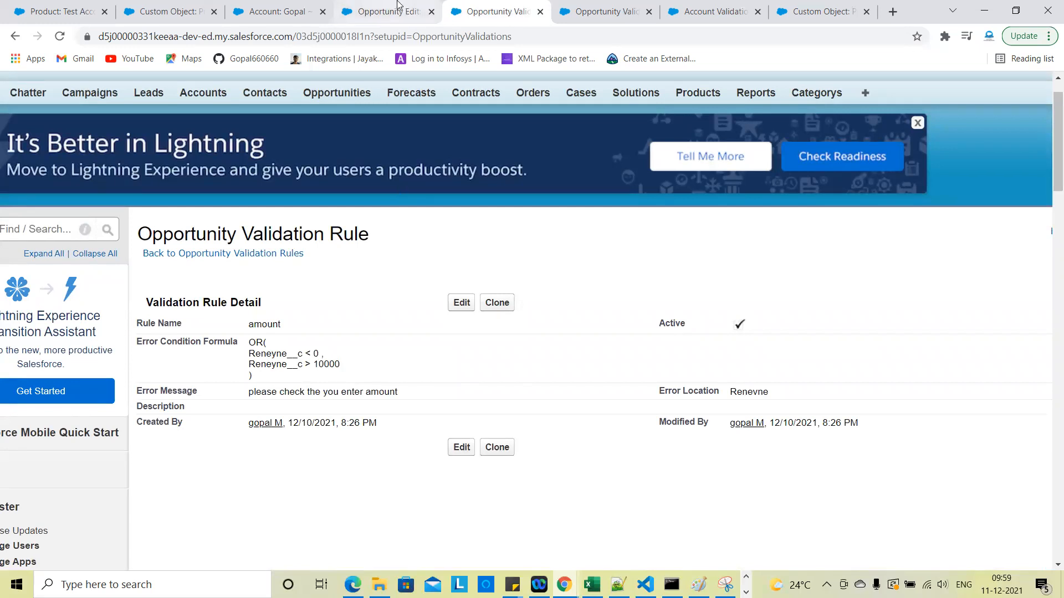
# Set Renevne to 12 on test on1, save the opportunity, and check the value against the amount rule
pyautogui.click(419, 15)
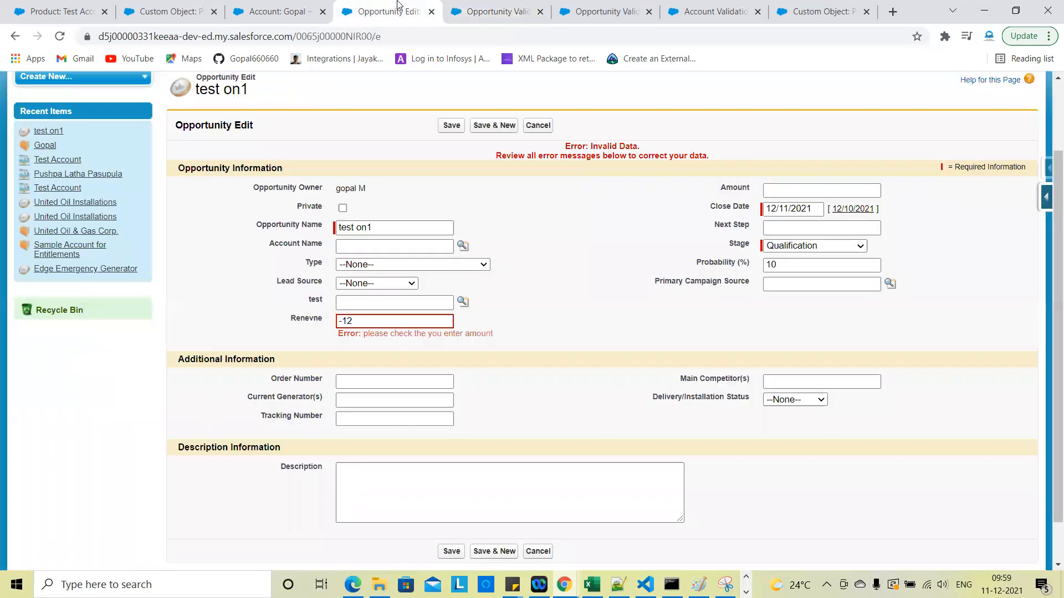
pyautogui.click(344, 322)
pyautogui.press('BackSpace')
pyautogui.click(452, 127)
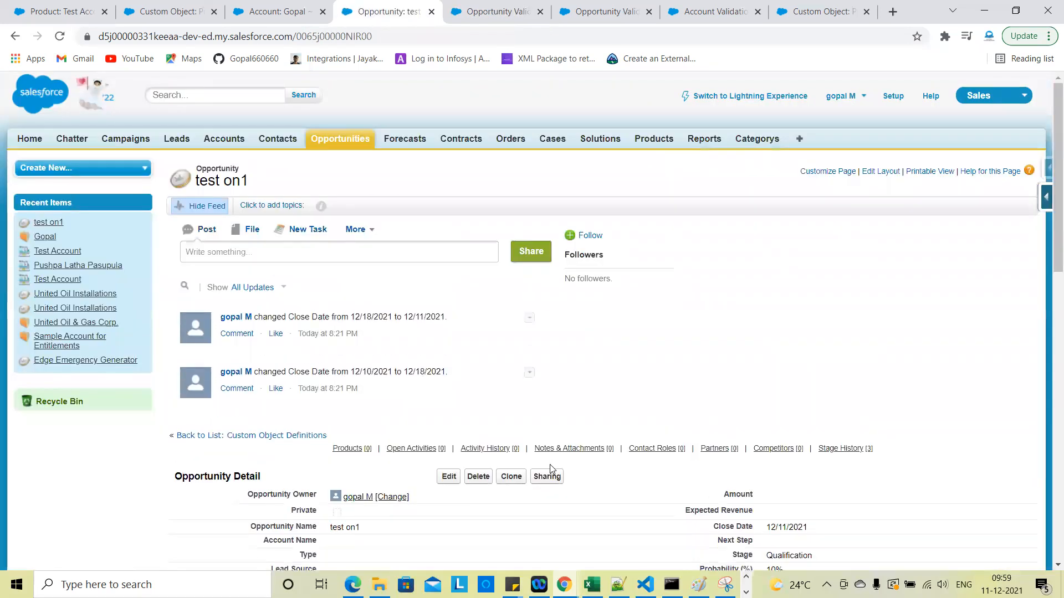
pyautogui.scroll(-5, 550, 470)
pyautogui.click(481, 10)
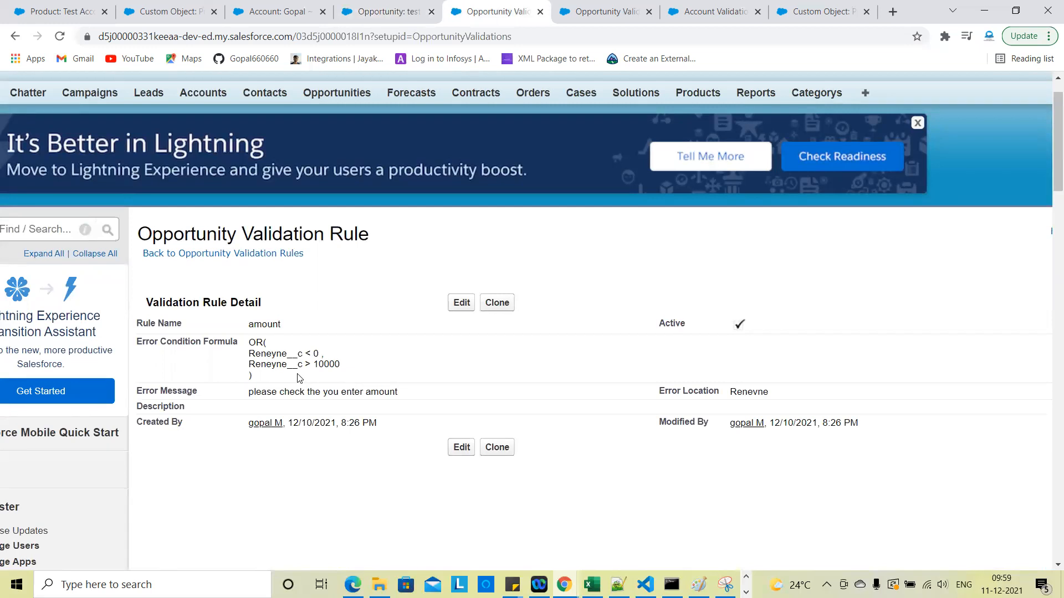
# Set Renevne to 150000 on test on1, try to save it, and compare the error with the amount rule's Error Message
pyautogui.click(399, 6)
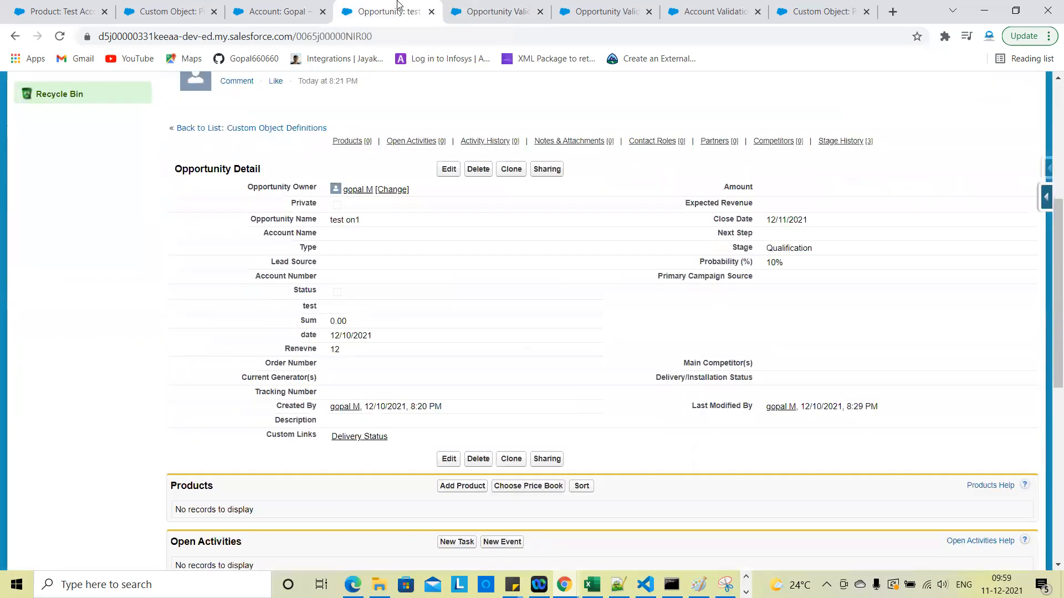
pyautogui.doubleClick(357, 350)
pyautogui.press('BackSpace')
pyautogui.write('150000')
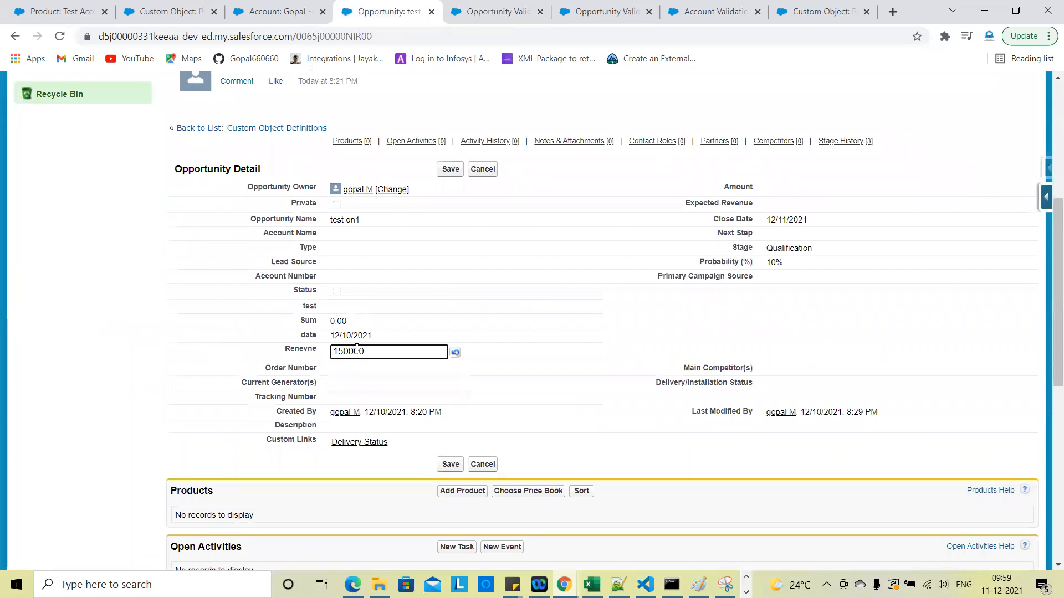
pyautogui.click(451, 171)
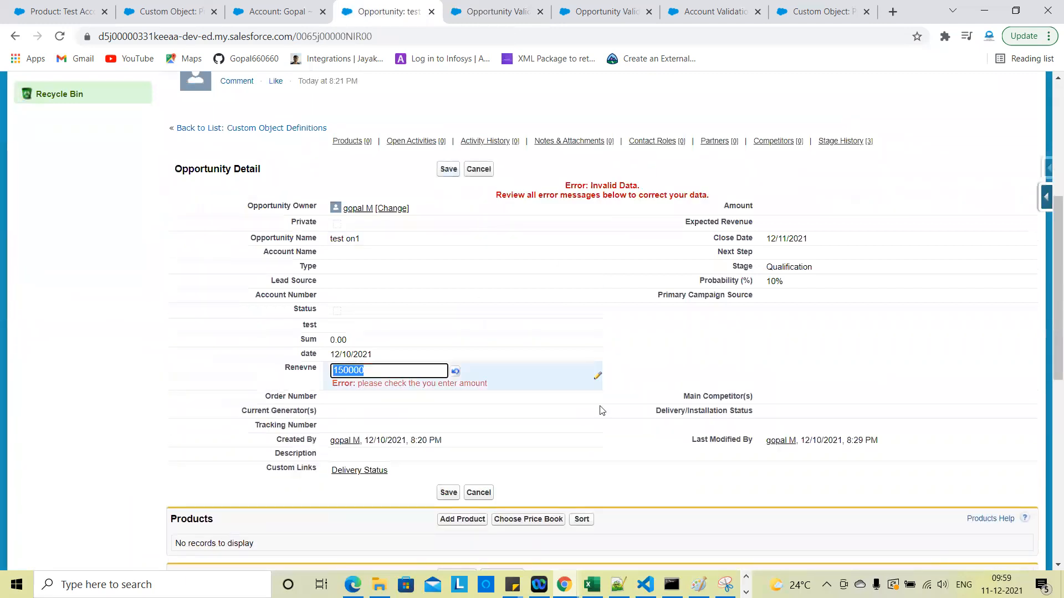
pyautogui.tripleClick(442, 387)
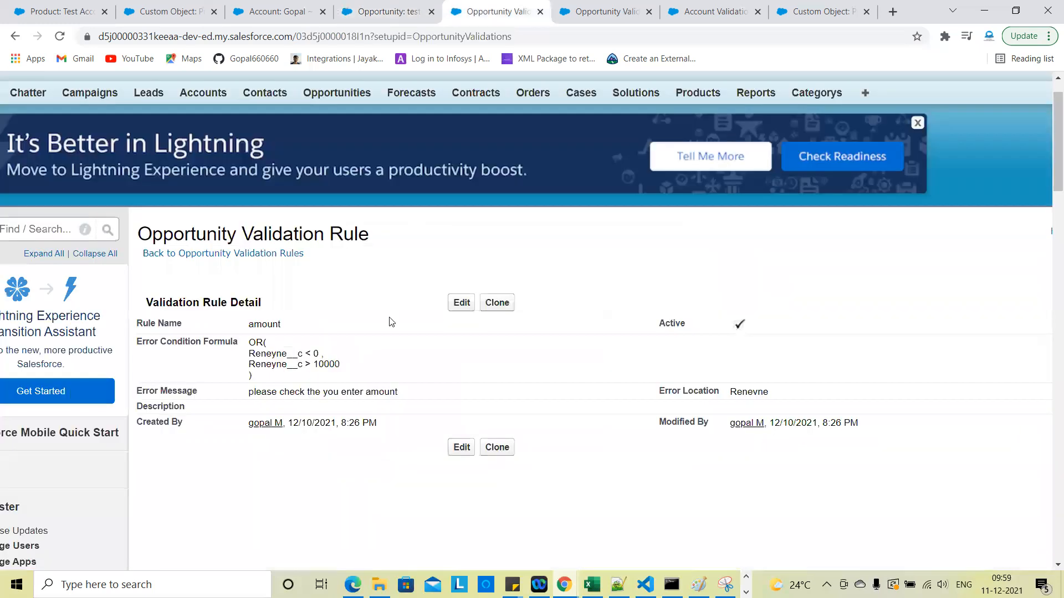
pyautogui.click(490, 11)
pyautogui.tripleClick(360, 395)
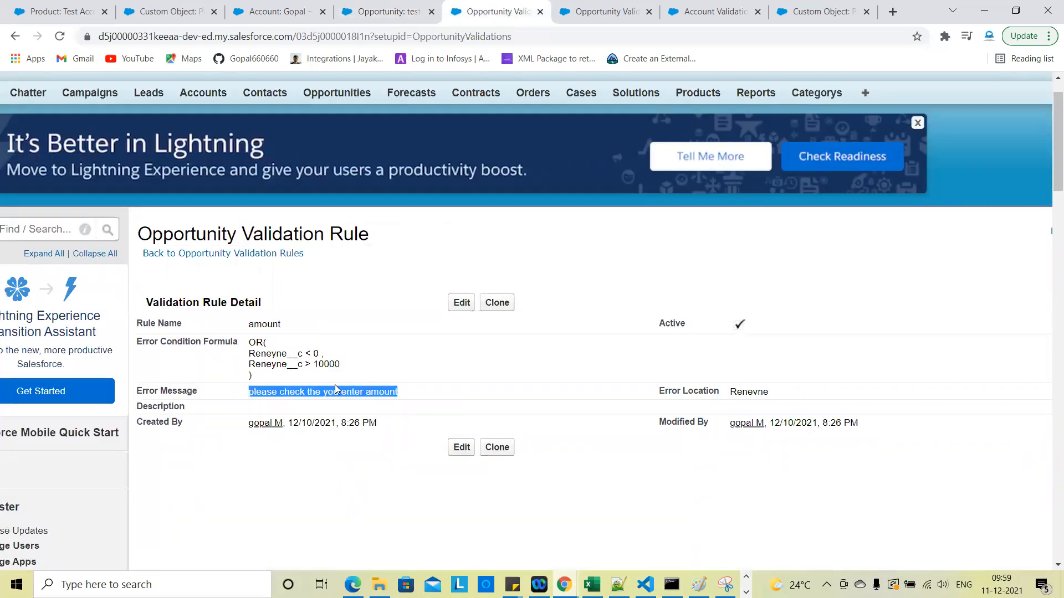
pyautogui.click(335, 389)
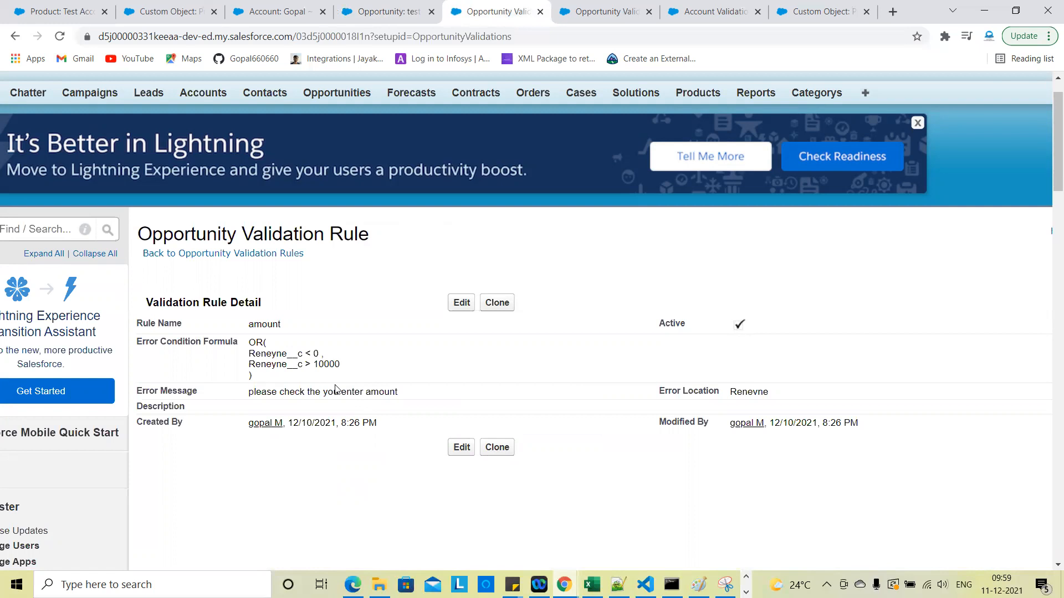
# Set Renevne to 9999 on test on1, check it against the amount rule's 10000 limit, and save the record
pyautogui.click(378, 8)
pyautogui.click(373, 372)
pyautogui.press('BackSpace')
pyautogui.press('BackSpace')
pyautogui.press('BackSpace')
pyautogui.press('BackSpace')
pyautogui.press('BackSpace')
pyautogui.press('BackSpace')
pyautogui.write('9999')
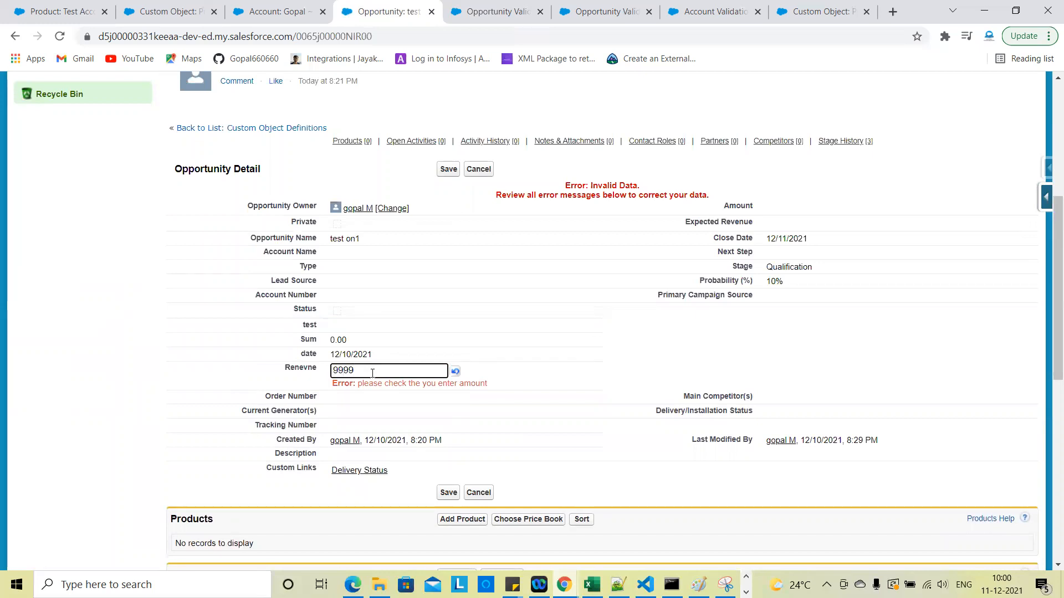
pyautogui.click(6, 402)
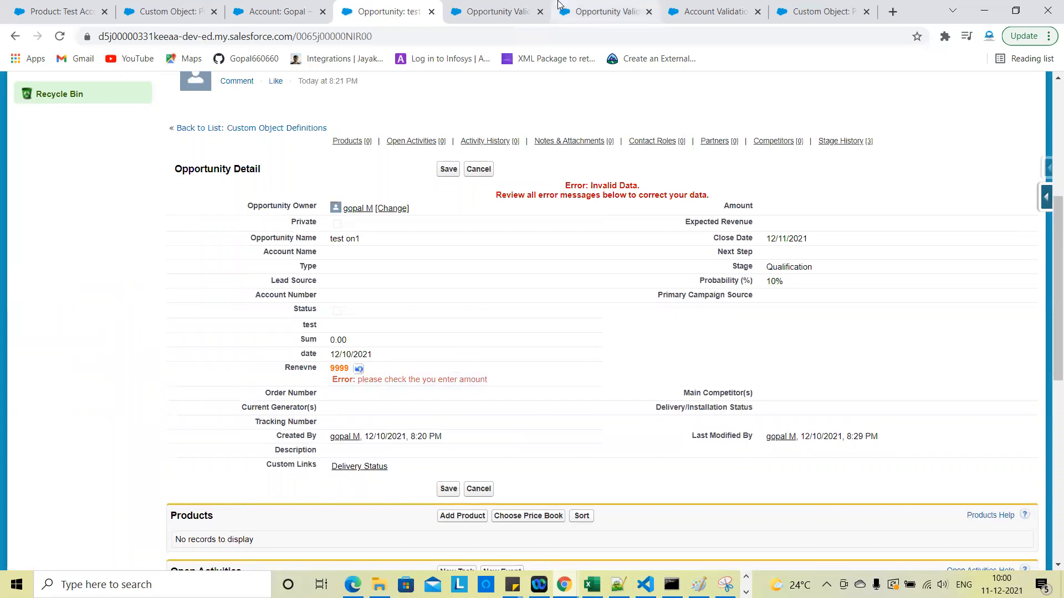
pyautogui.click(523, 11)
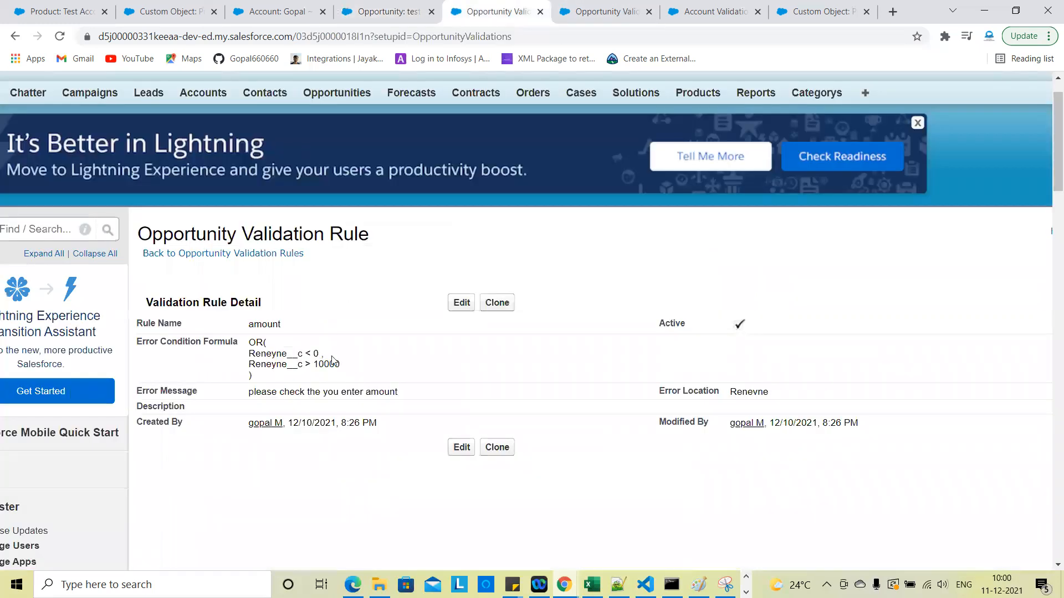
pyautogui.click(388, 11)
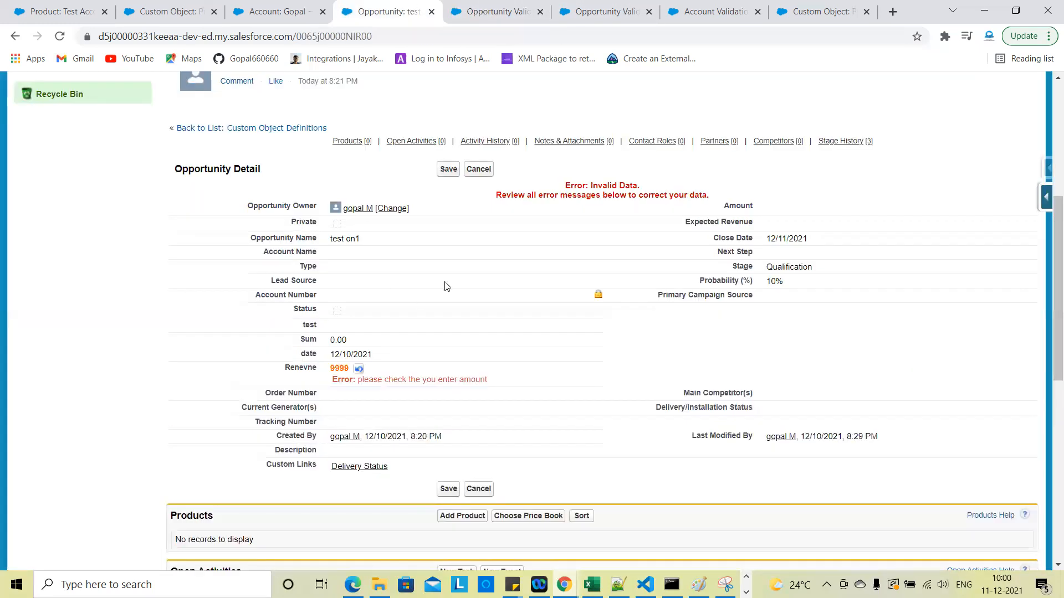
pyautogui.click(449, 169)
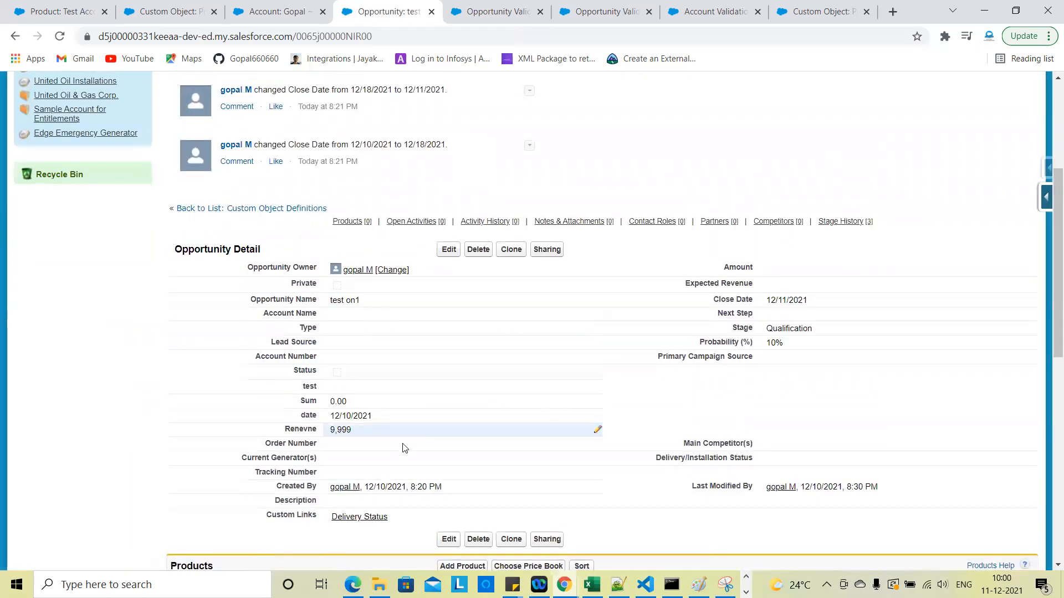
# Set Renevne to -9,999 on test on1 and try to save the record
pyautogui.doubleClick(373, 436)
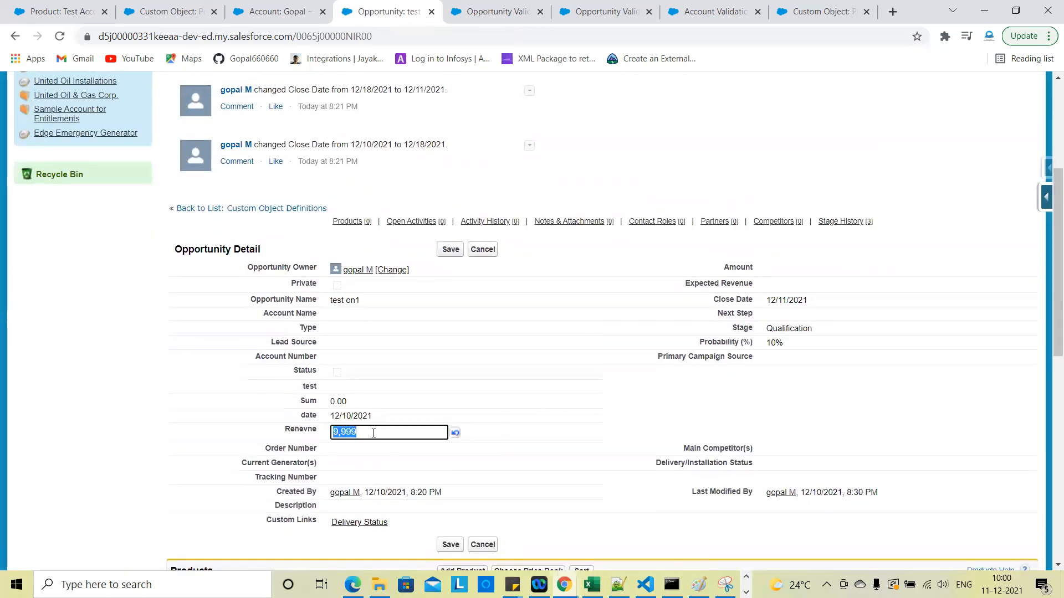
pyautogui.click(336, 432)
pyautogui.write('9')
pyautogui.click(451, 250)
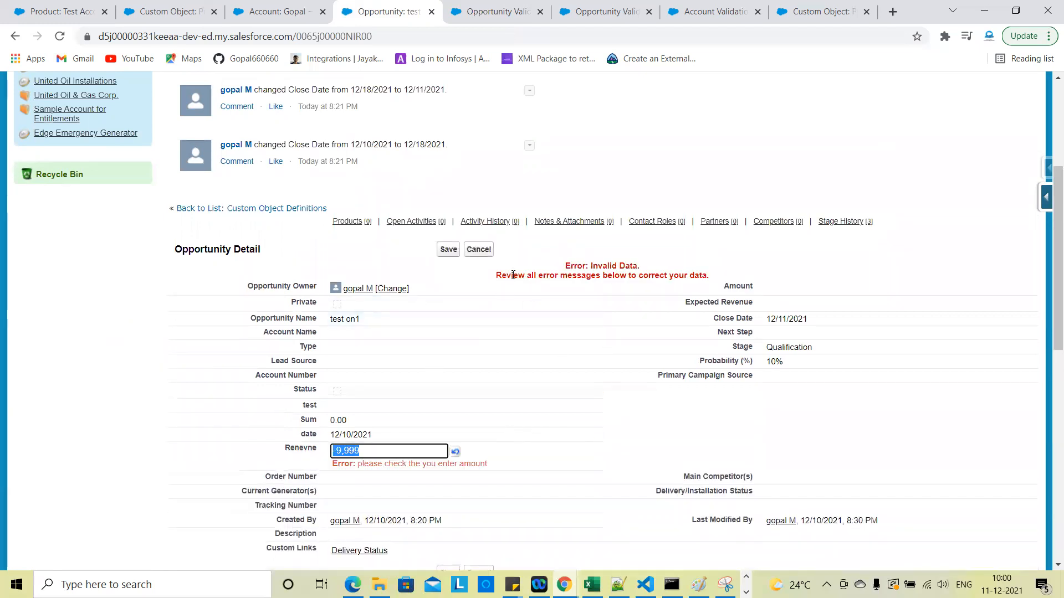
# Remove the minus sign from Renevne, save test on1, and review the amount rule's formula before returning to the record
pyautogui.click(340, 451)
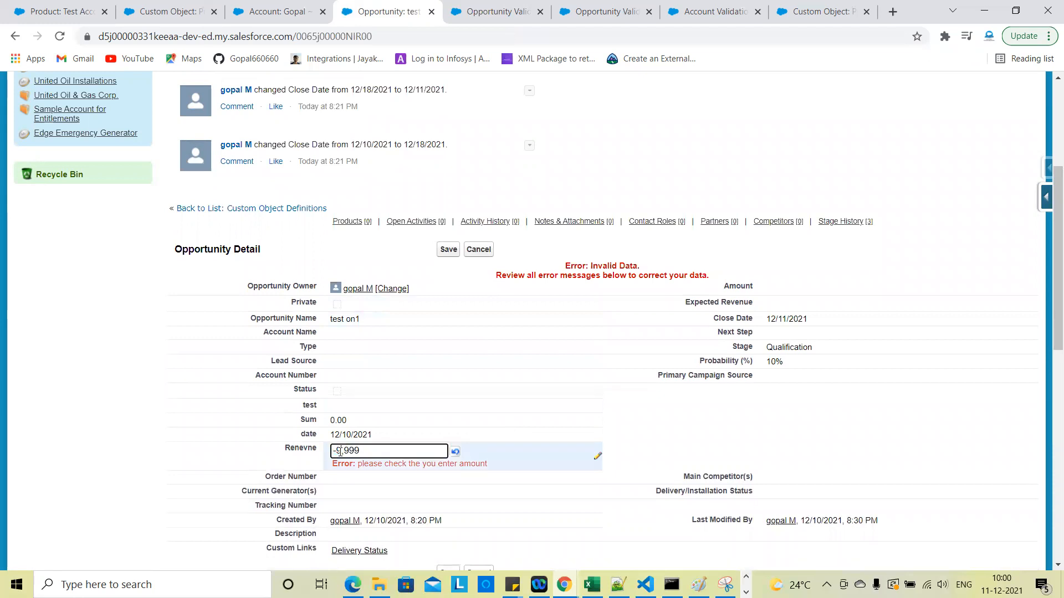
pyautogui.press('BackSpace')
pyautogui.click(448, 249)
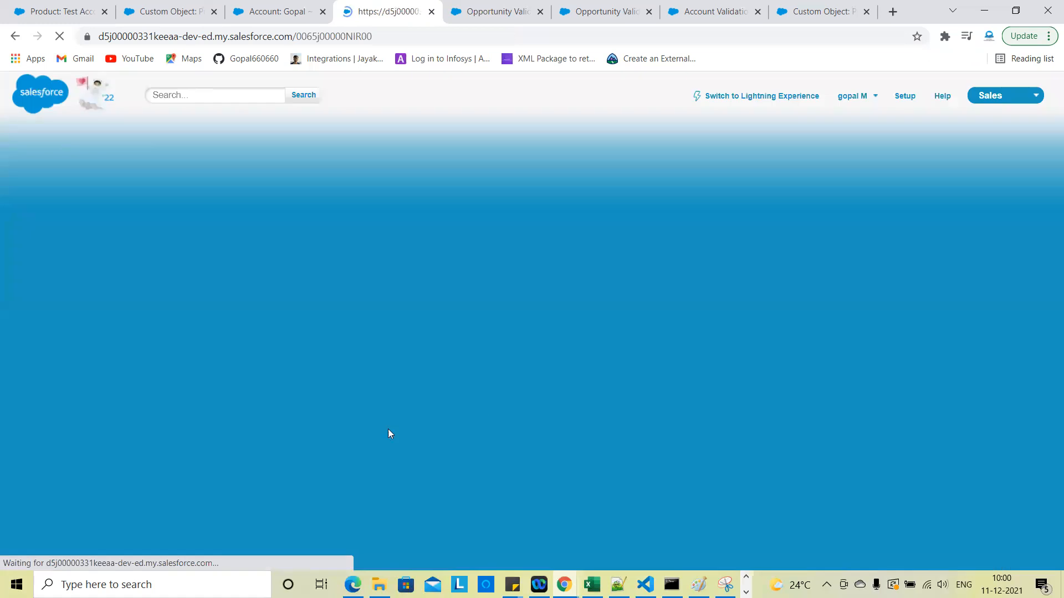
pyautogui.scroll(-3, 388, 323)
pyautogui.hotkey('ctrl', 'Tab')
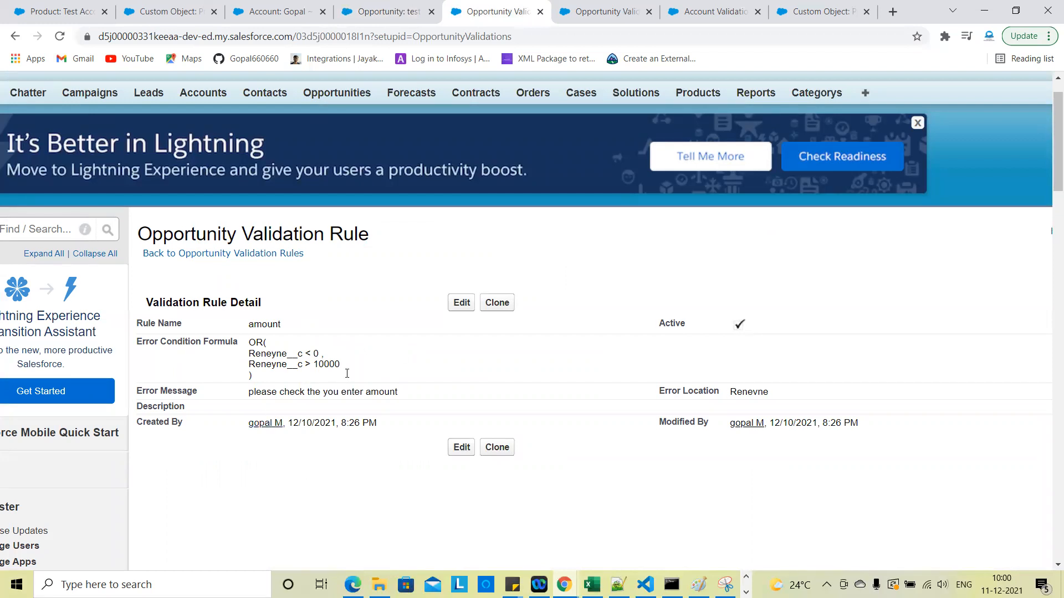
pyautogui.click(393, 8)
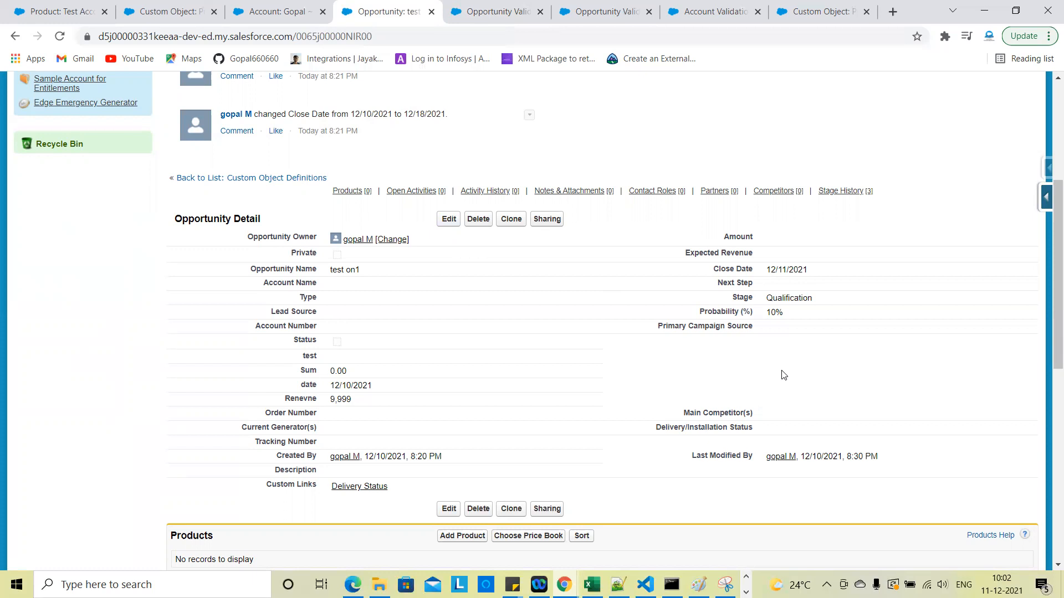
# Start a new custom field on the Opportunity object and choose Number as its data type
pyautogui.moveTo(1048, 197)
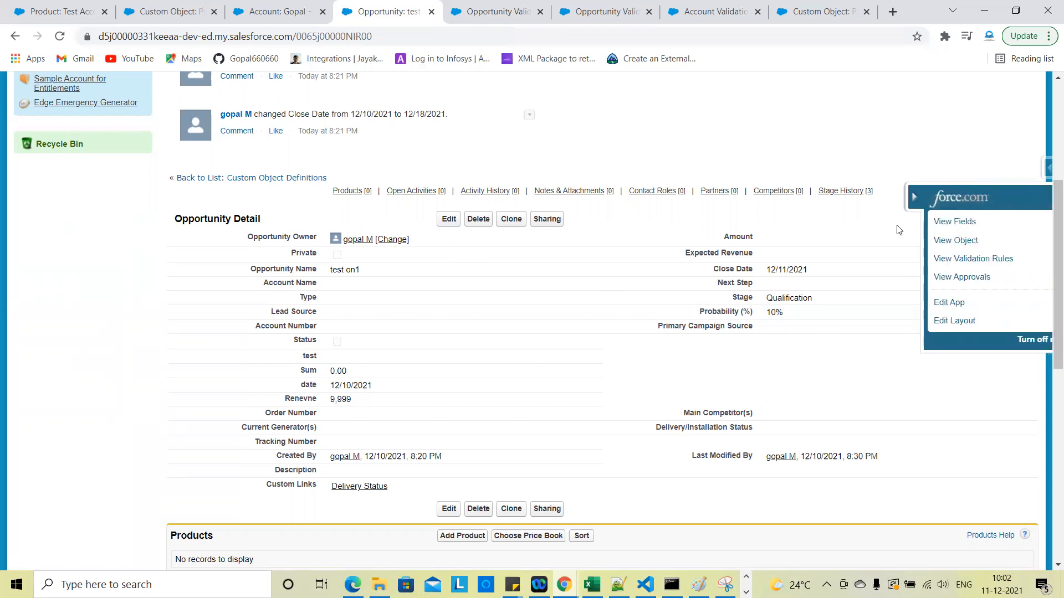
pyautogui.click(945, 221)
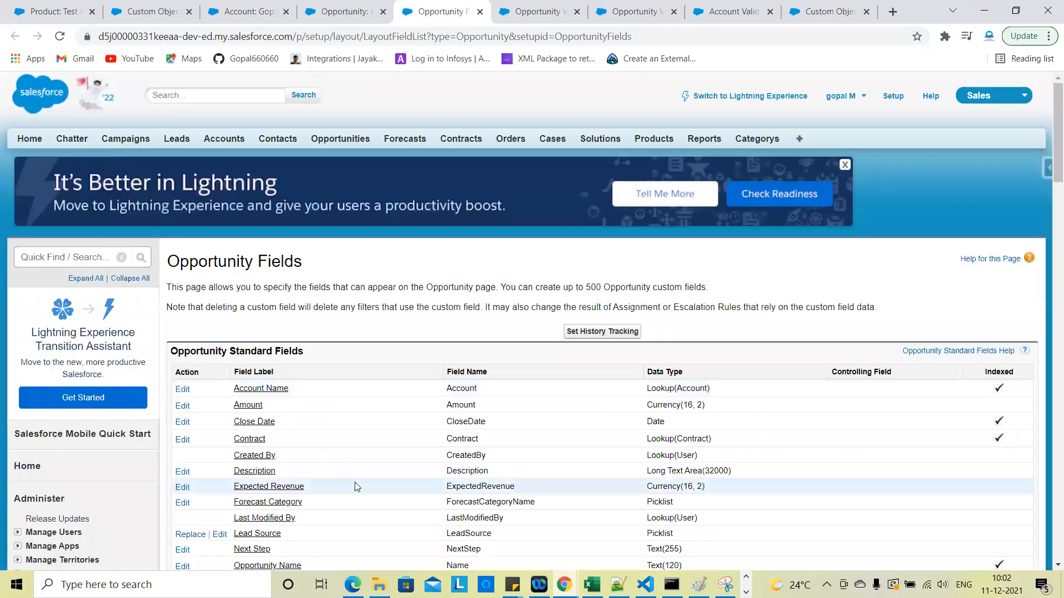
pyautogui.scroll(-10, 356, 485)
pyautogui.scroll(6, 399, 422)
pyautogui.scroll(-4, 428, 351)
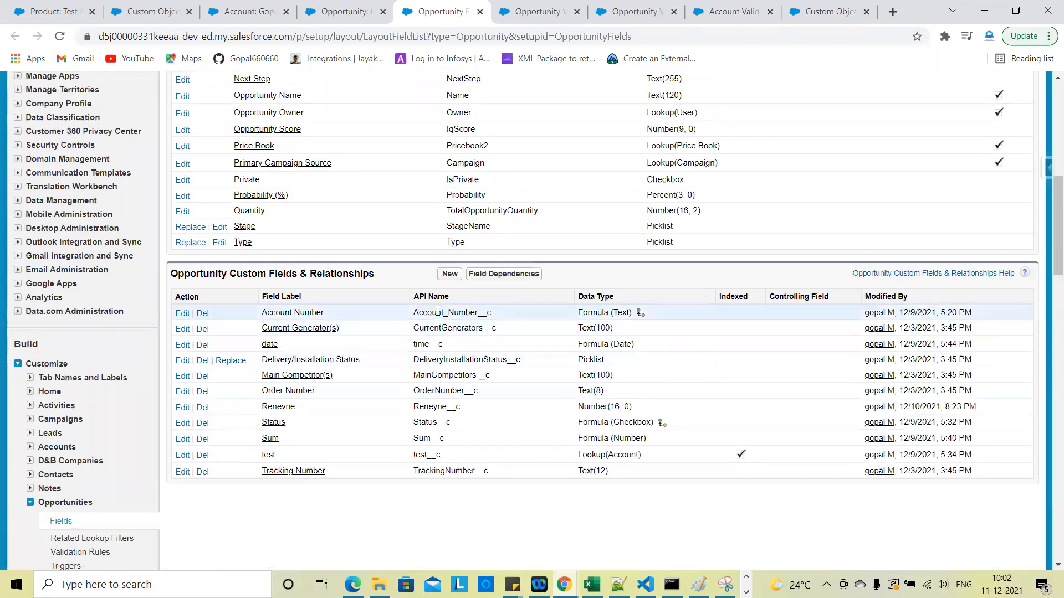
pyautogui.click(449, 274)
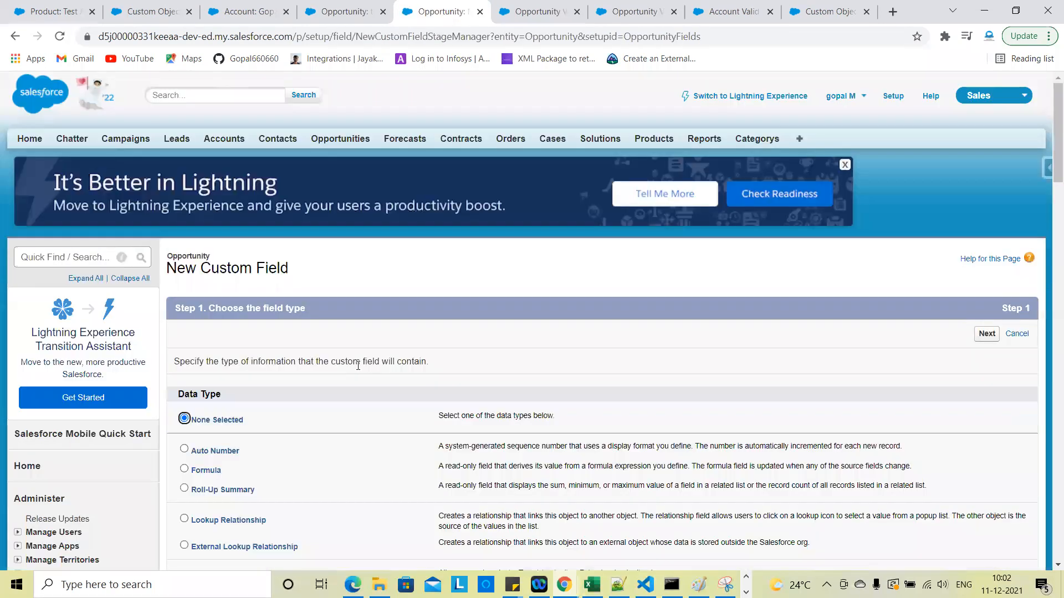
pyautogui.scroll(-8, 358, 365)
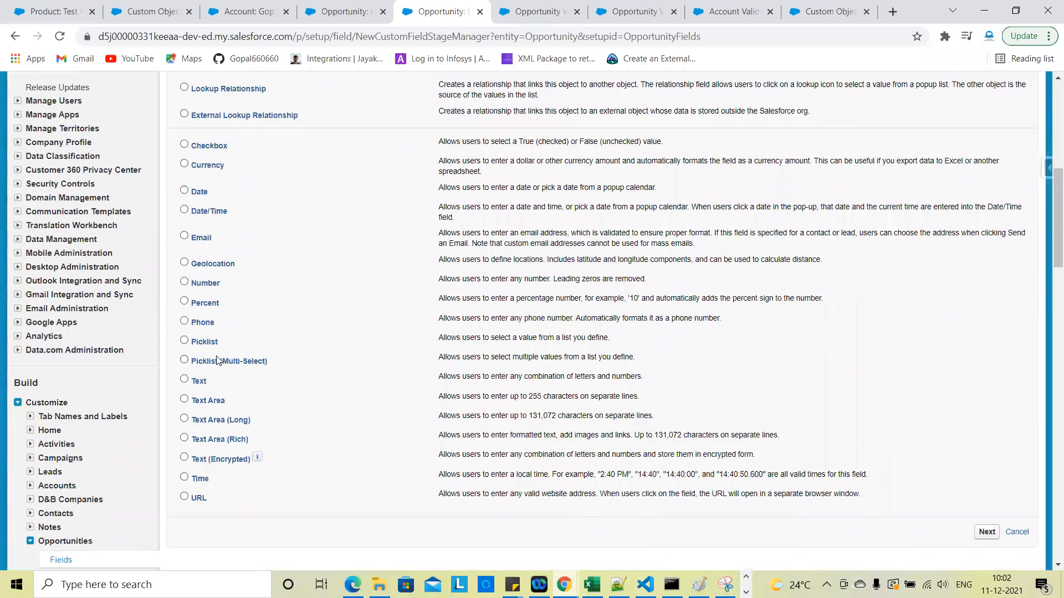
pyautogui.click(205, 284)
pyautogui.scroll(-2, 205, 283)
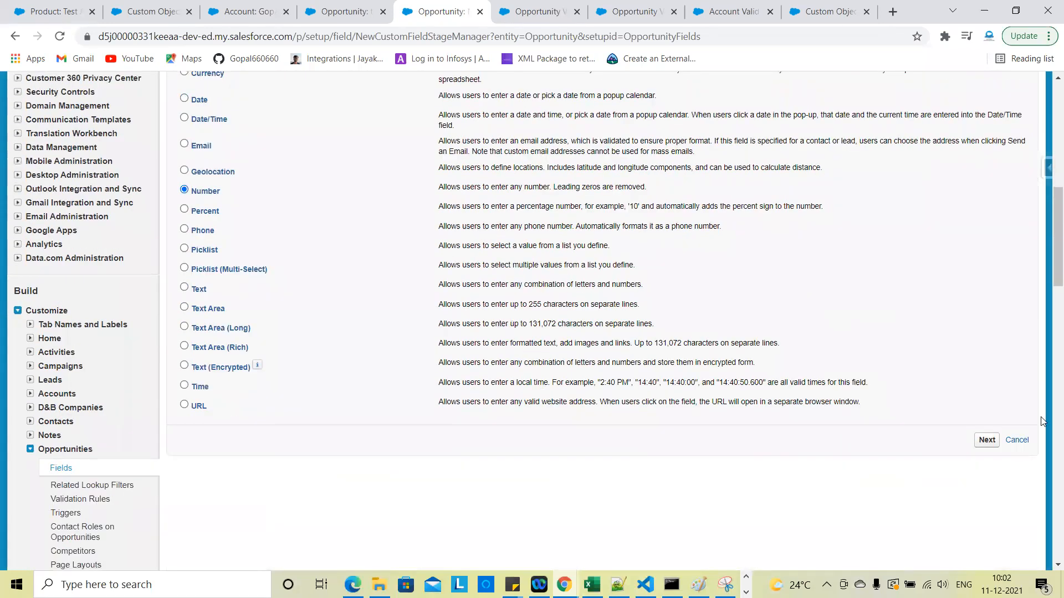
pyautogui.click(987, 440)
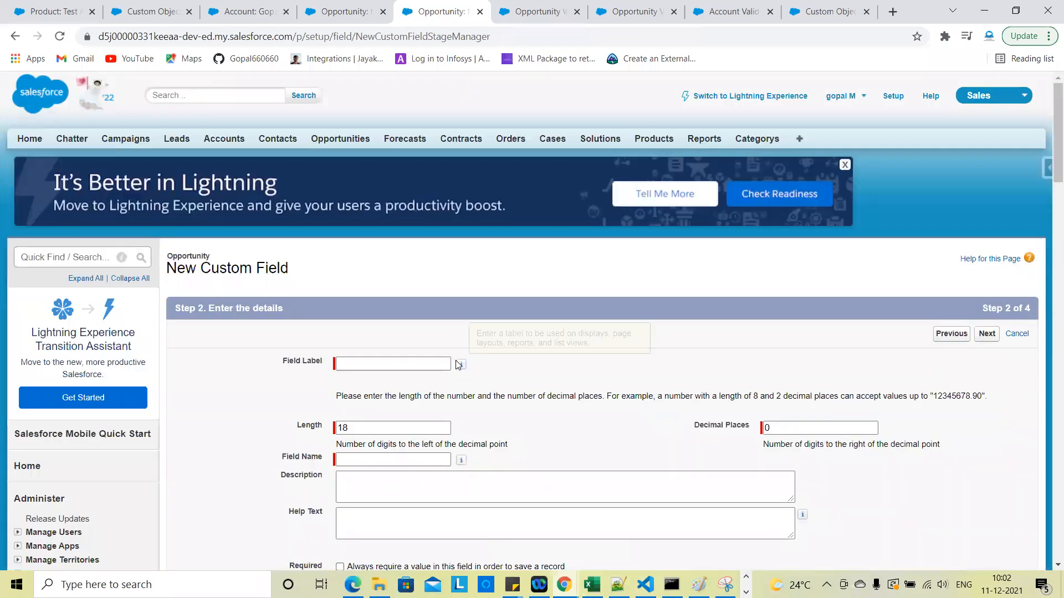
# Label the new number field monday, keep length 18 and 0 decimal places, and continue past the field details
pyautogui.click(421, 366)
pyautogui.write('mo')
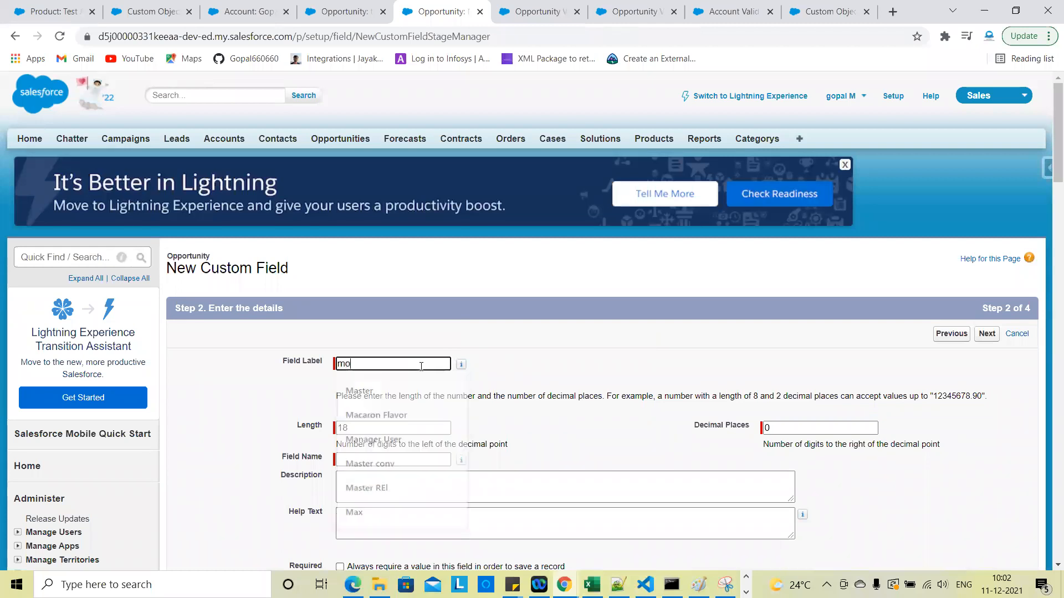
pyautogui.write('nday')
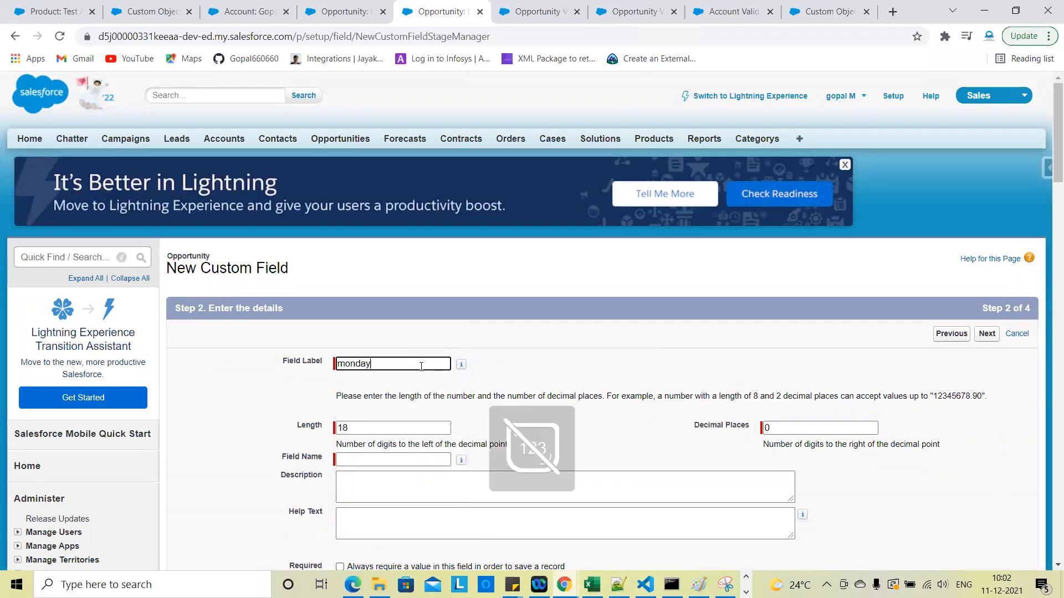
pyautogui.click(485, 367)
pyautogui.click(986, 334)
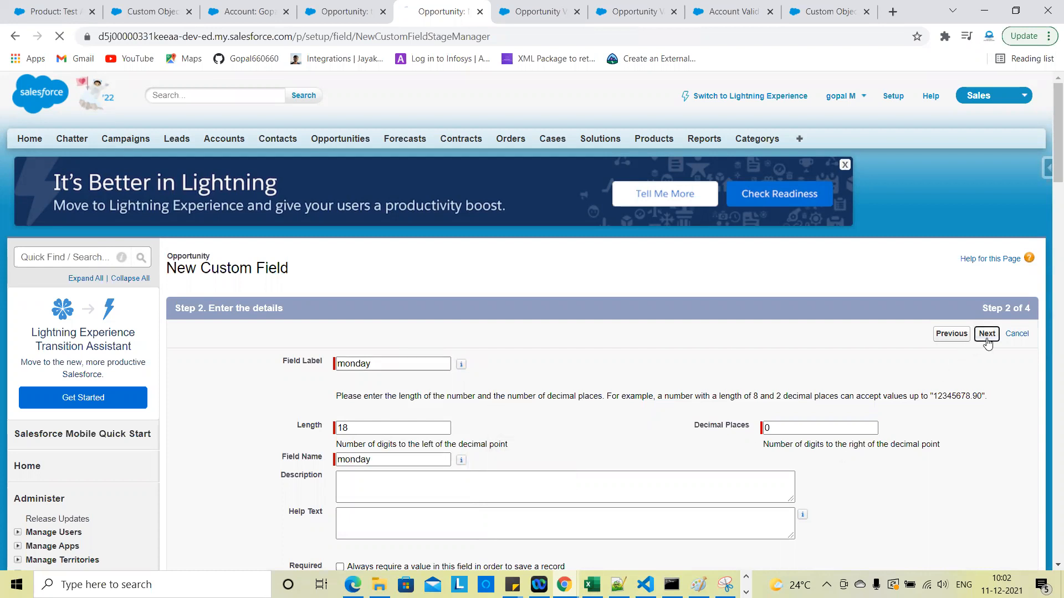
pyautogui.scroll(-2, 933, 370)
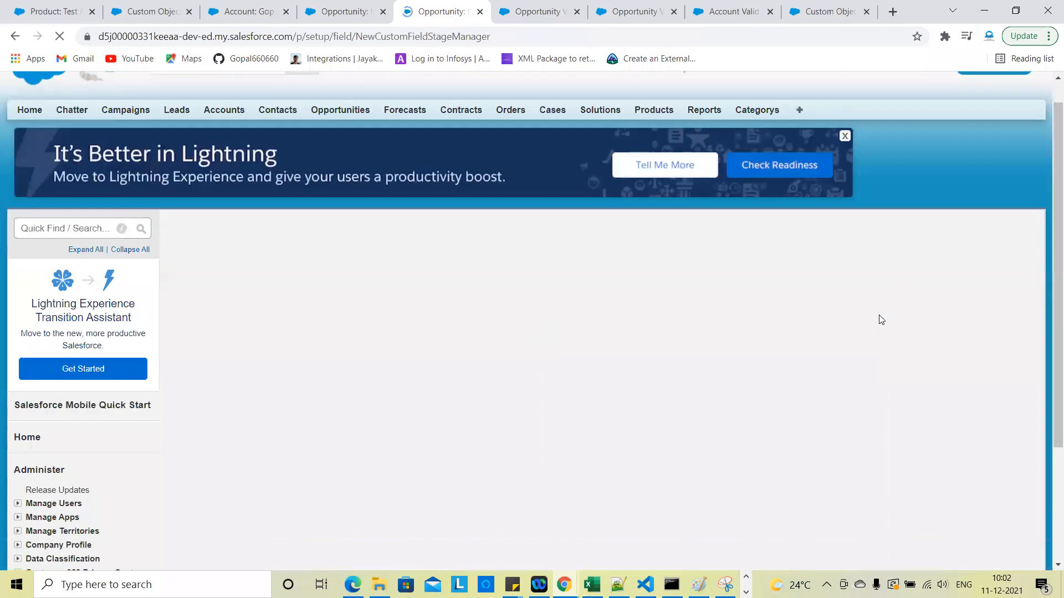
# Accept the default profile visibility and all page layouts for monday, then save it and start another custom field
pyautogui.scroll(-2, 513, 329)
pyautogui.scroll(1, 627, 364)
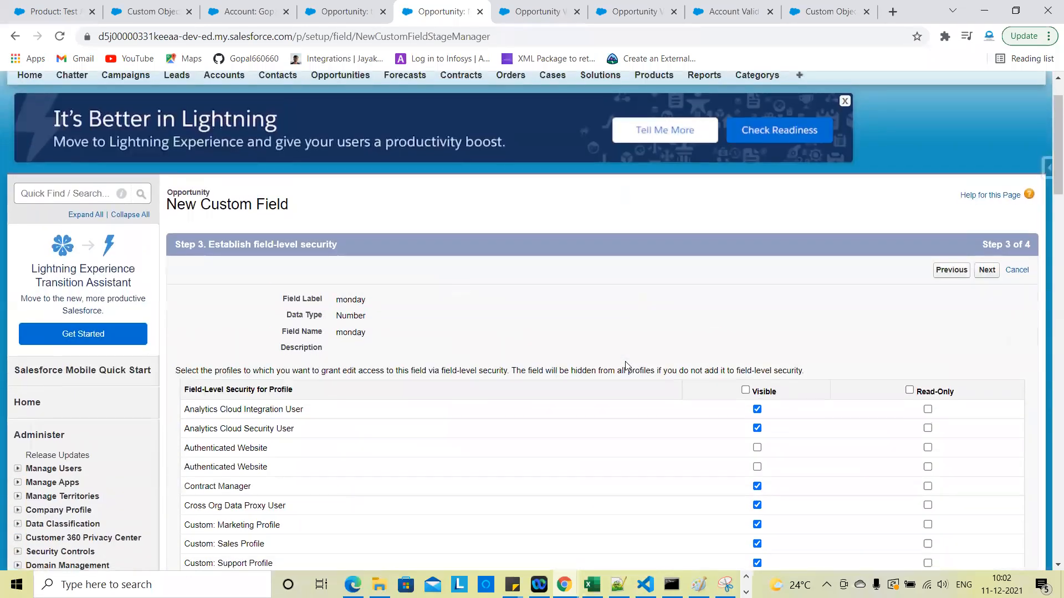
pyautogui.scroll(-1, 627, 364)
pyautogui.click(986, 248)
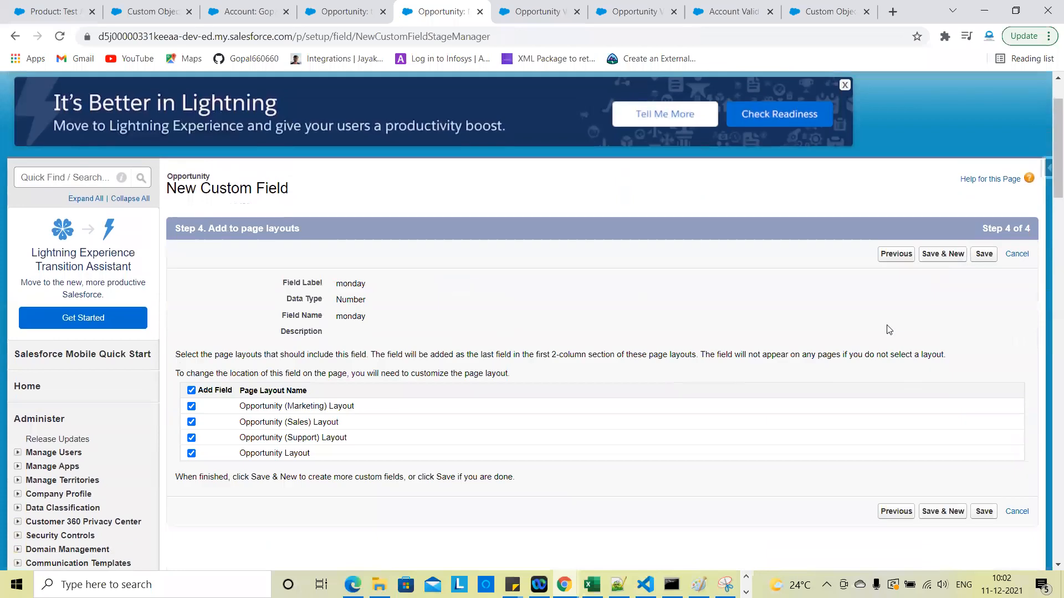
pyautogui.click(942, 255)
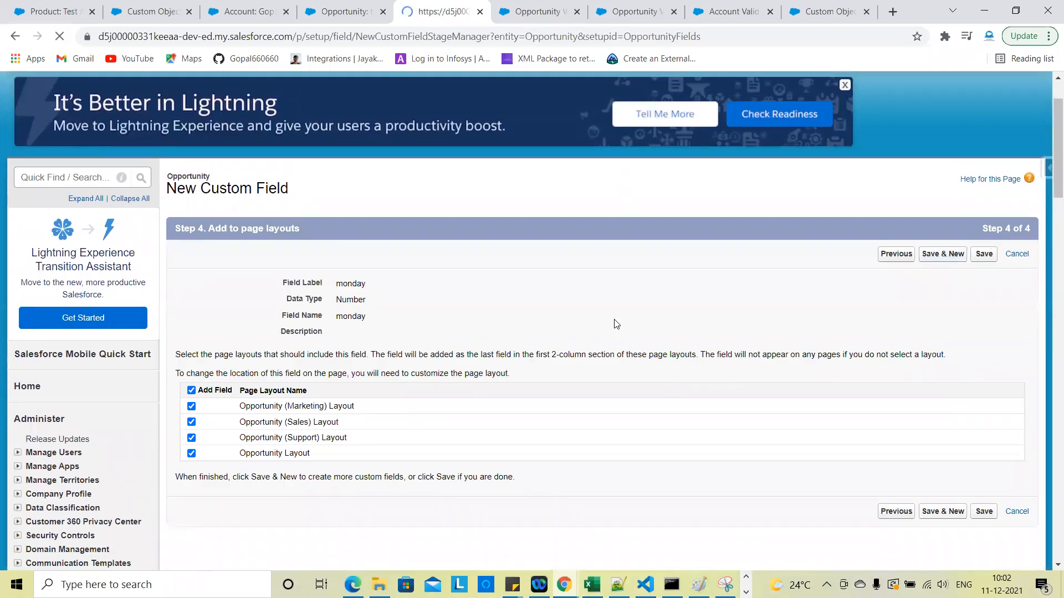
# Choose Number as the data type, label the field tue with length 18 and 0 decimal places, and continue past its details
pyautogui.scroll(-5, 213, 454)
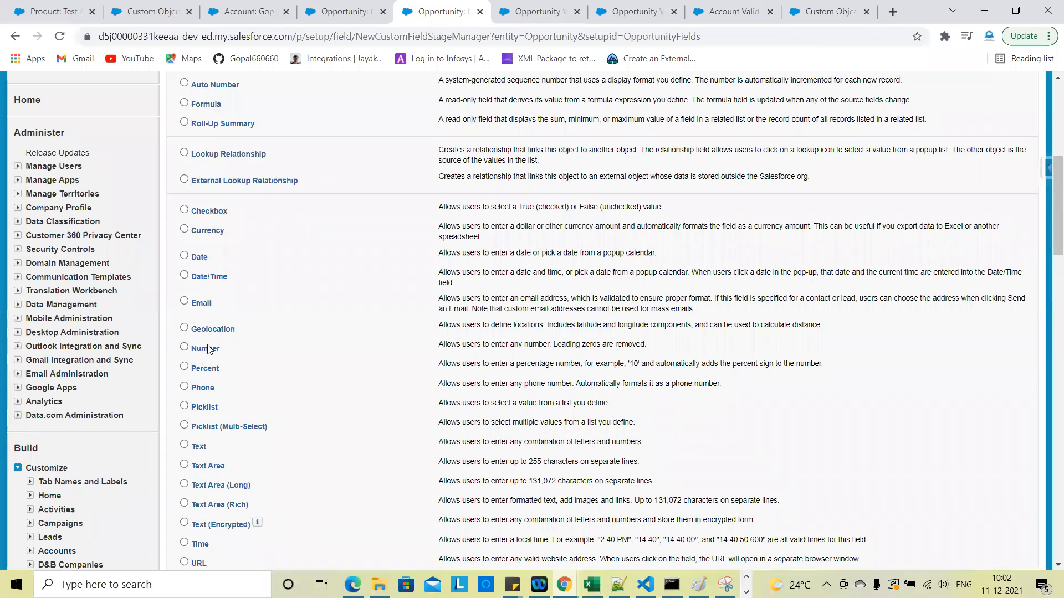
pyautogui.scroll(6, 878, 219)
pyautogui.click(986, 287)
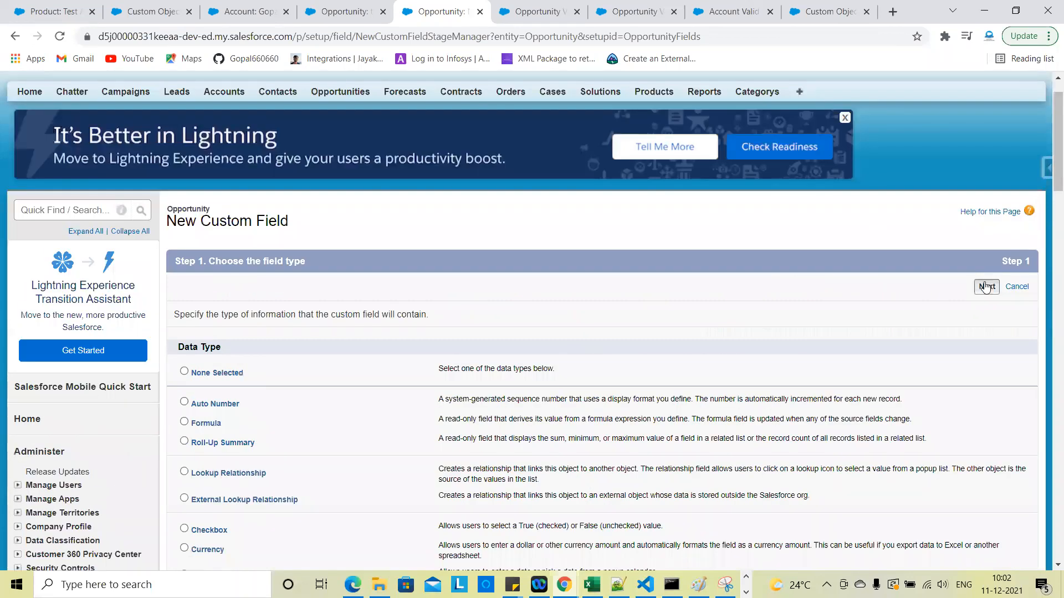
pyautogui.scroll(-1, 705, 358)
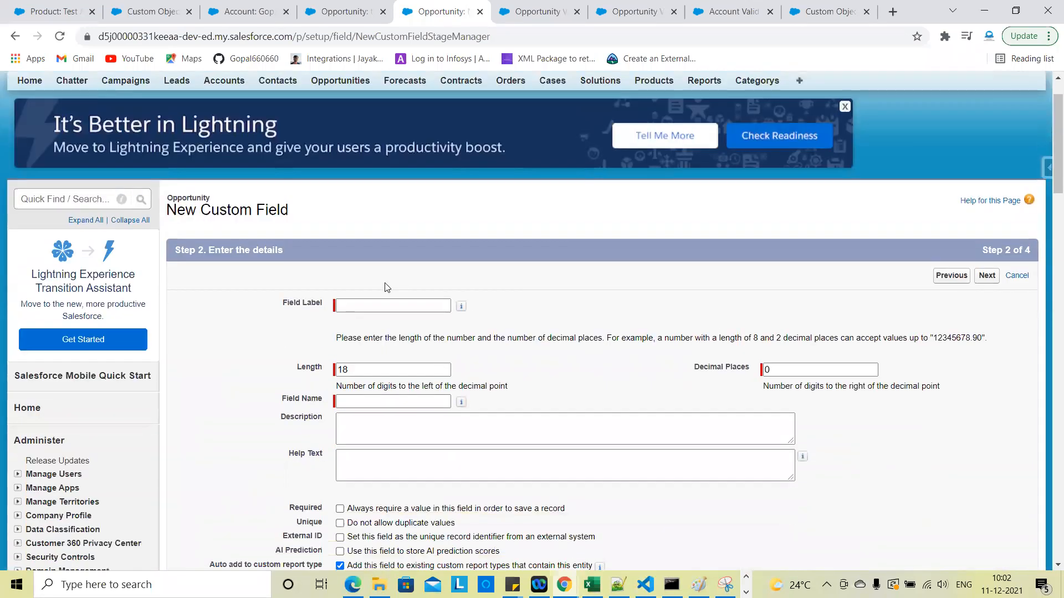
pyautogui.click(382, 304)
pyautogui.write('ute')
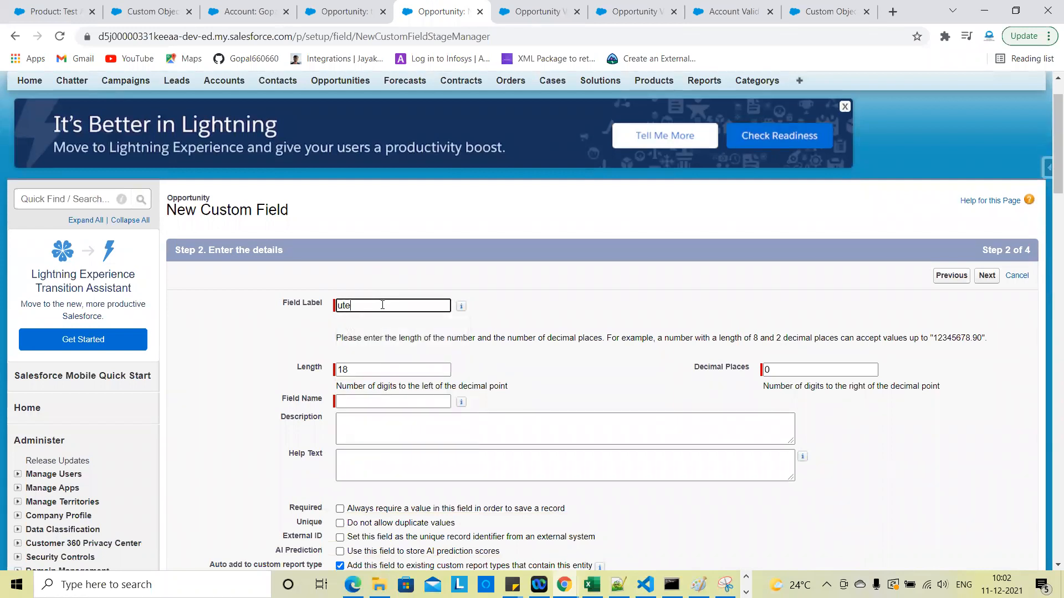
pyautogui.press('BackSpace')
pyautogui.press('BackSpace')
pyautogui.press('BackSpace')
pyautogui.write('tue')
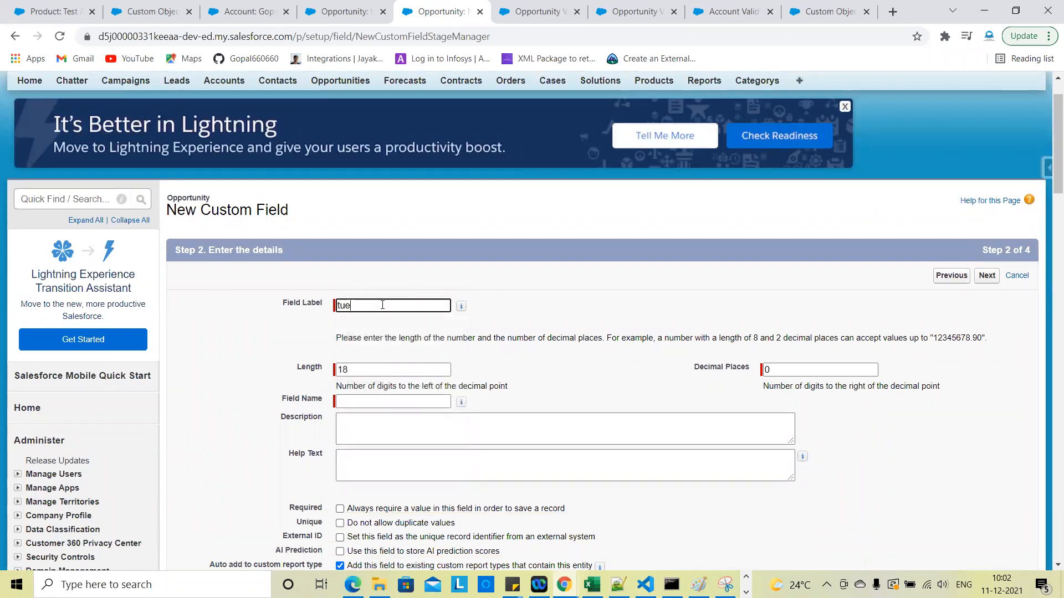
pyautogui.click(552, 318)
pyautogui.click(985, 275)
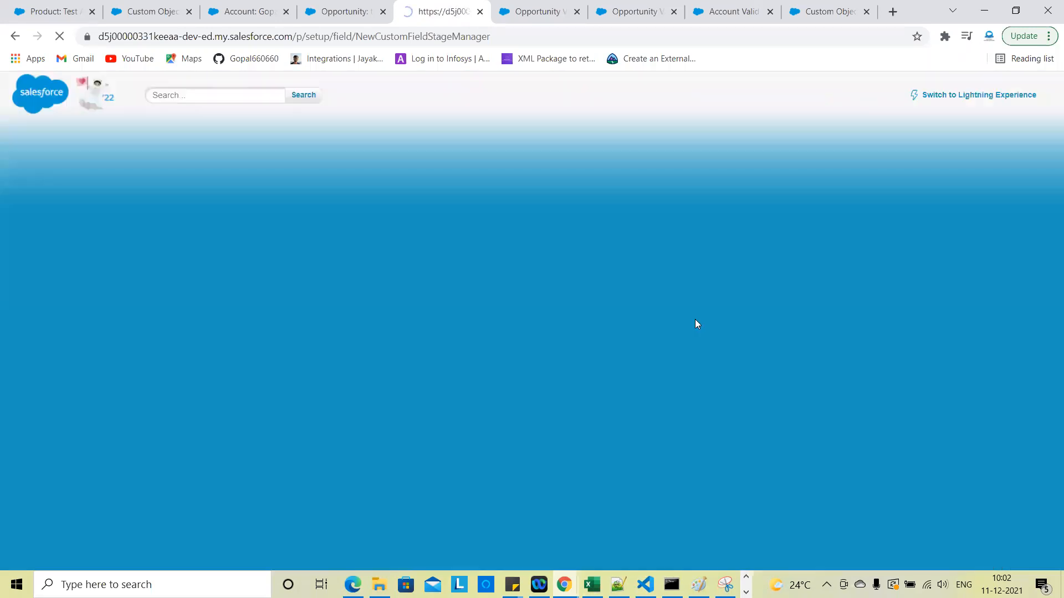
# Set the profile visibility for tue, keep it on all four Opportunity page layouts, and save the field
pyautogui.scroll(-2, 696, 320)
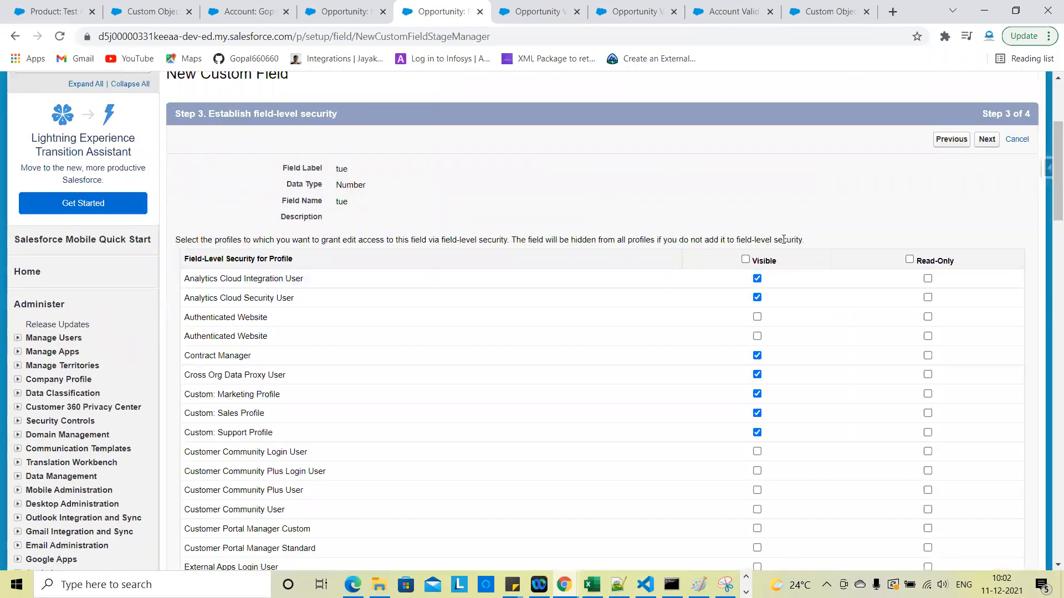
pyautogui.click(746, 259)
pyautogui.click(745, 259)
pyautogui.click(745, 258)
pyautogui.click(987, 139)
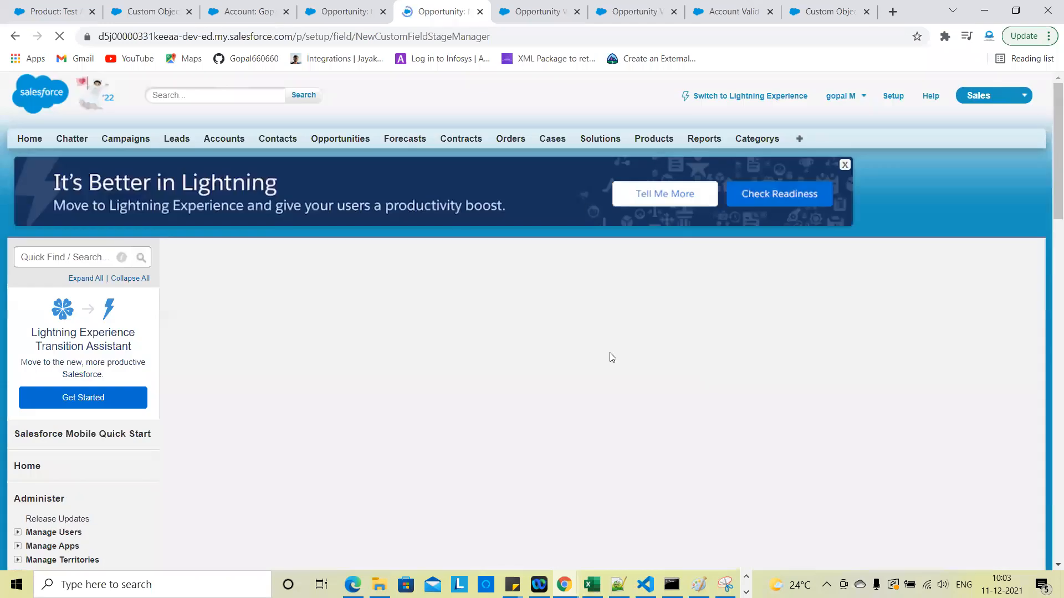
pyautogui.scroll(-3, 610, 355)
pyautogui.click(985, 174)
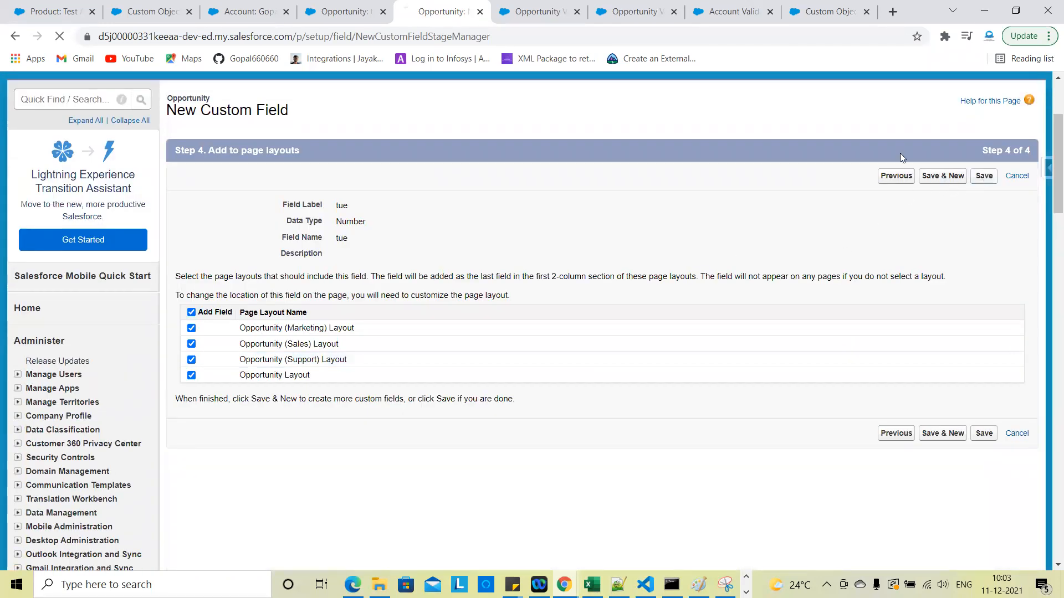
# Reload the test on1 opportunity record and open the whole record for editing
pyautogui.click(360, 11)
pyautogui.click(60, 38)
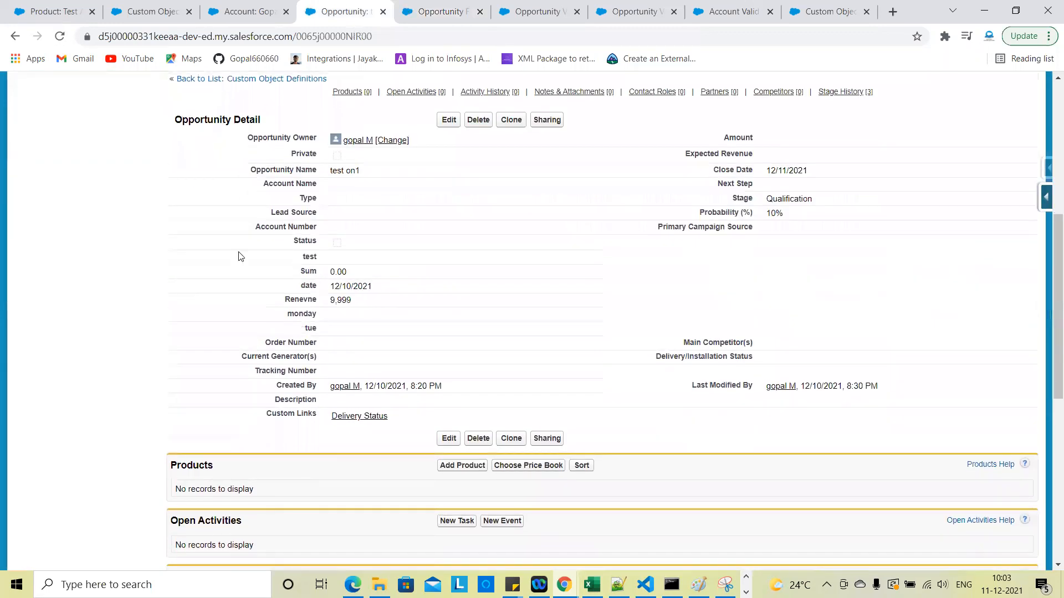
pyautogui.doubleClick(353, 321)
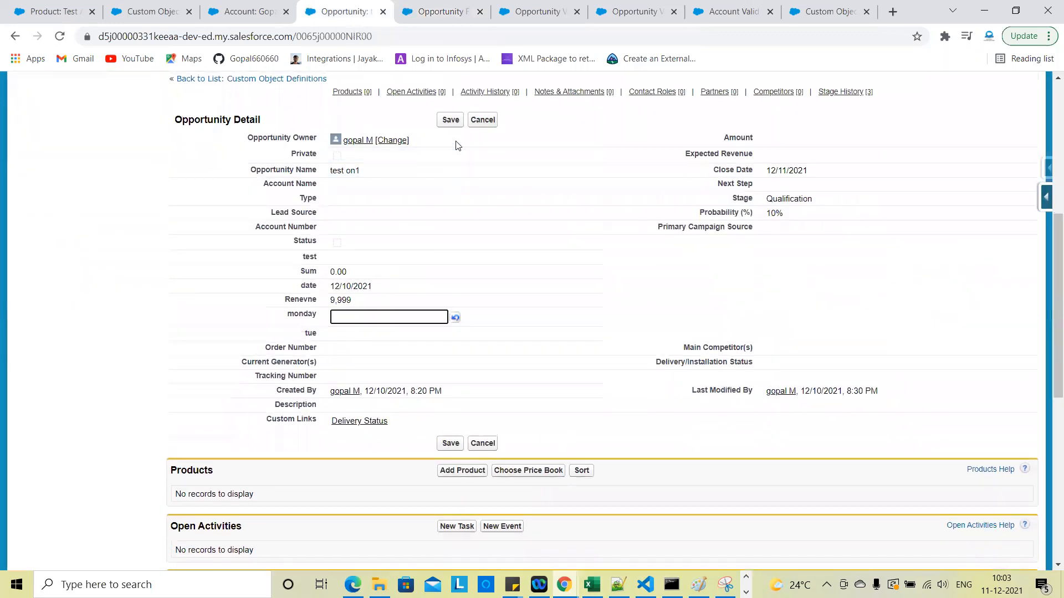
pyautogui.click(483, 120)
pyautogui.click(450, 121)
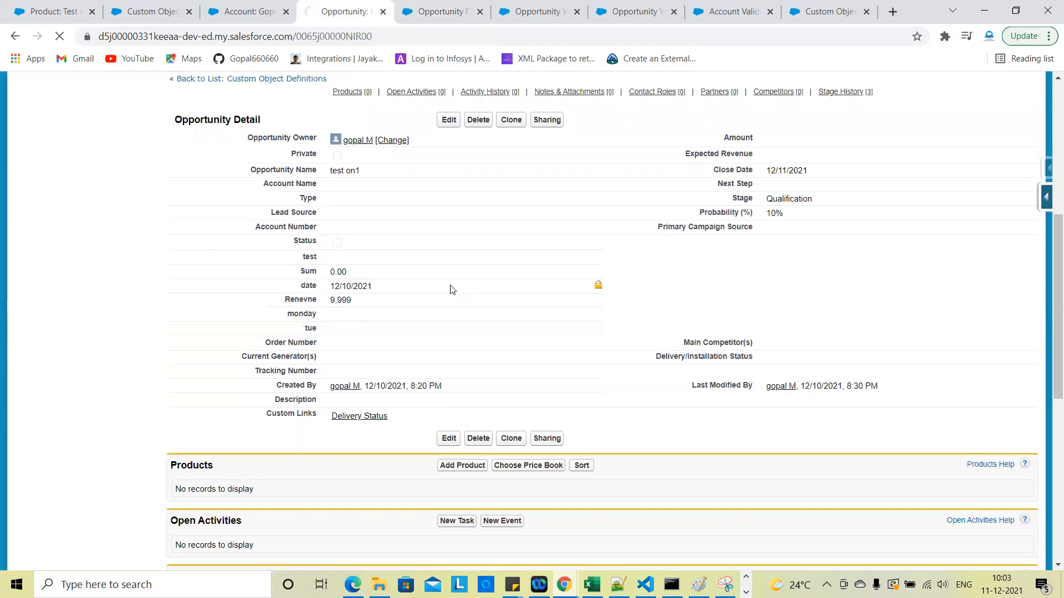
pyautogui.scroll(-1, 593, 304)
pyautogui.scroll(-3, 496, 365)
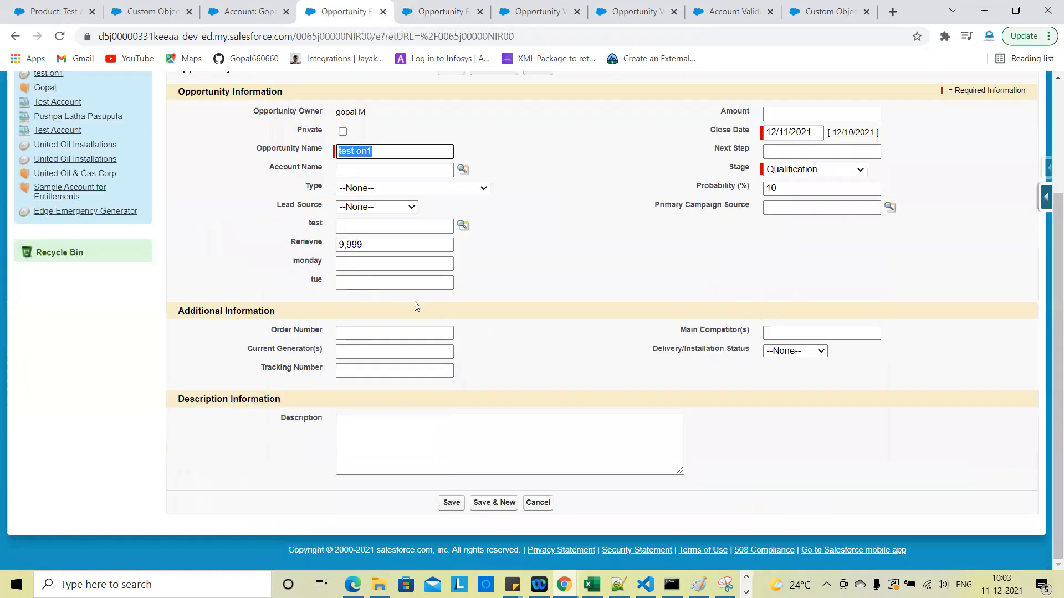
# Enter 9 in both the monday and tue fields of test on1
pyautogui.click(358, 263)
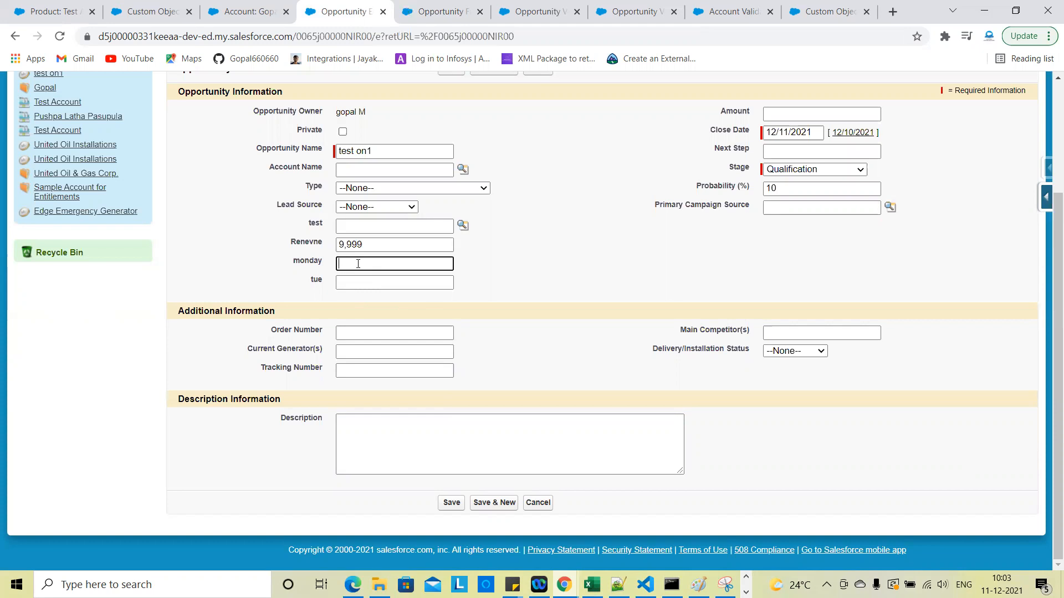
pyautogui.scroll(3, 525, 299)
pyautogui.scroll(-3, 524, 297)
pyautogui.press('Num_Lock')
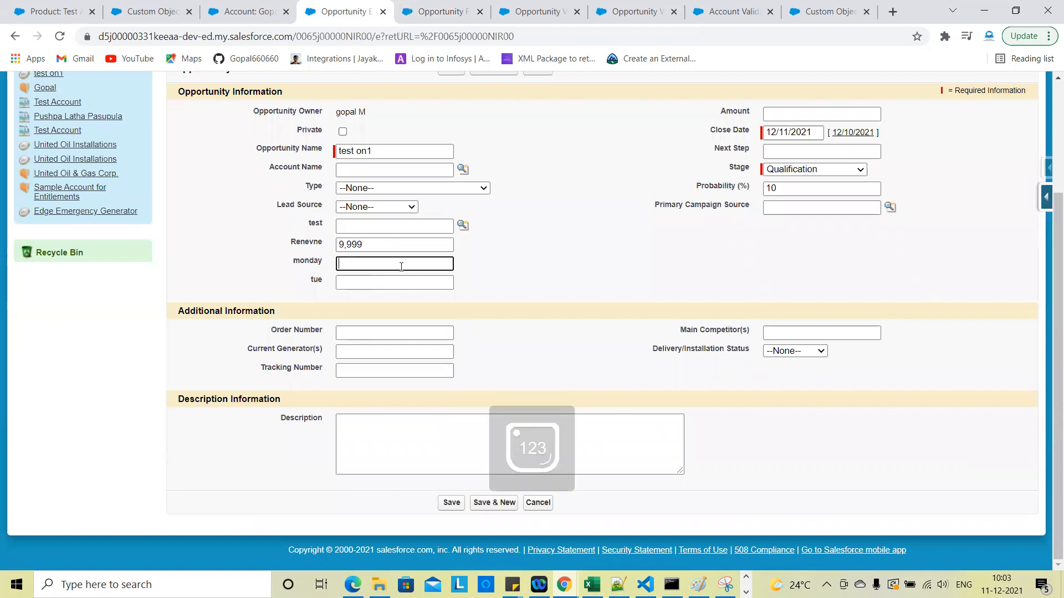
pyautogui.write('9')
pyautogui.click(366, 283)
pyautogui.write('9')
pyautogui.click(541, 287)
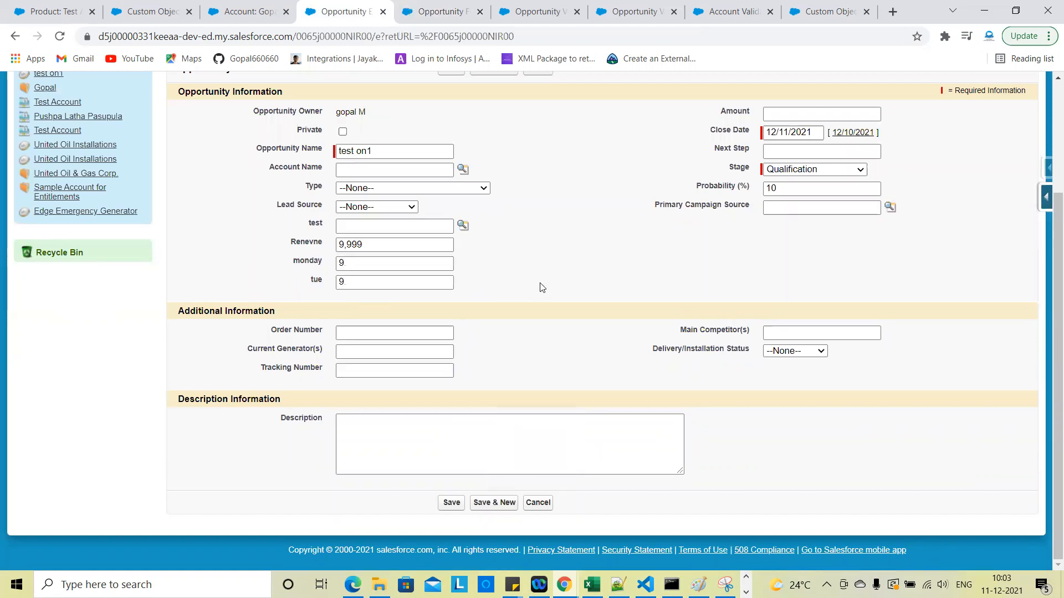
pyautogui.scroll(1, 482, 273)
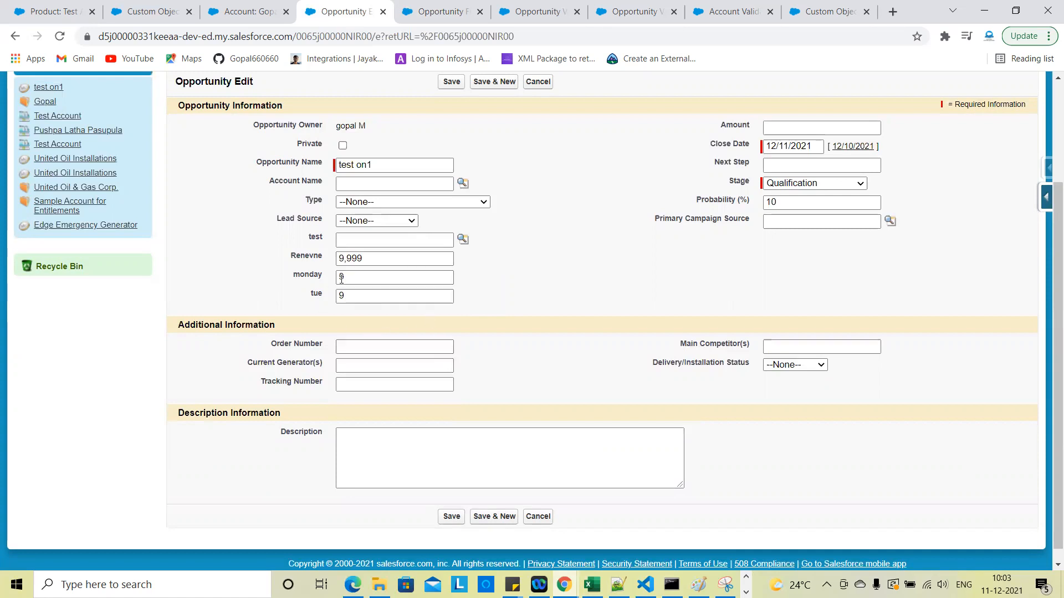
pyautogui.scroll(1, 532, 340)
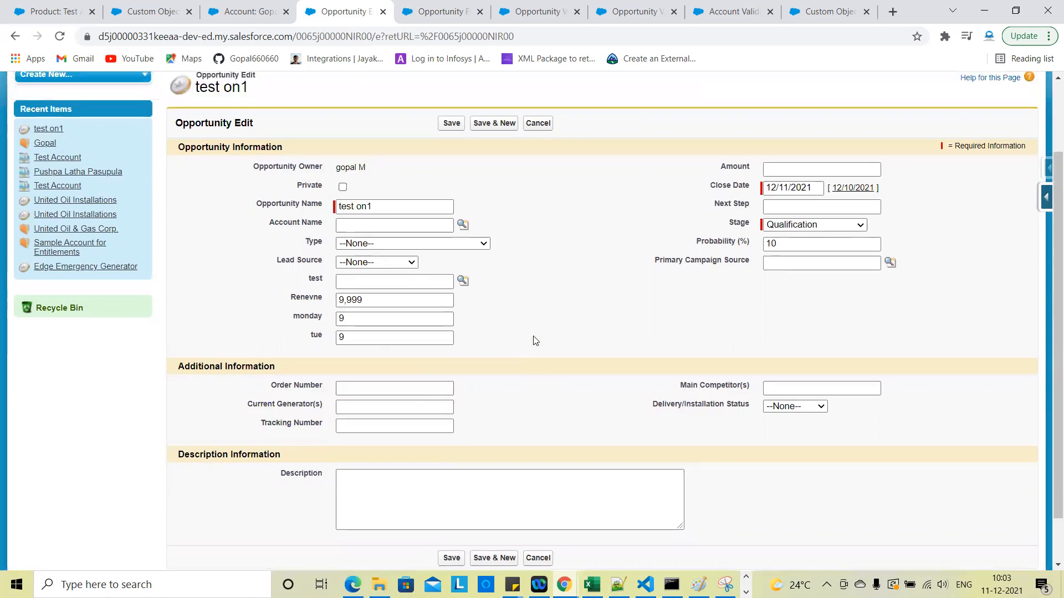
# Start a new Opportunity validation rule and name it hours
pyautogui.click(413, 11)
pyautogui.scroll(-8, 246, 367)
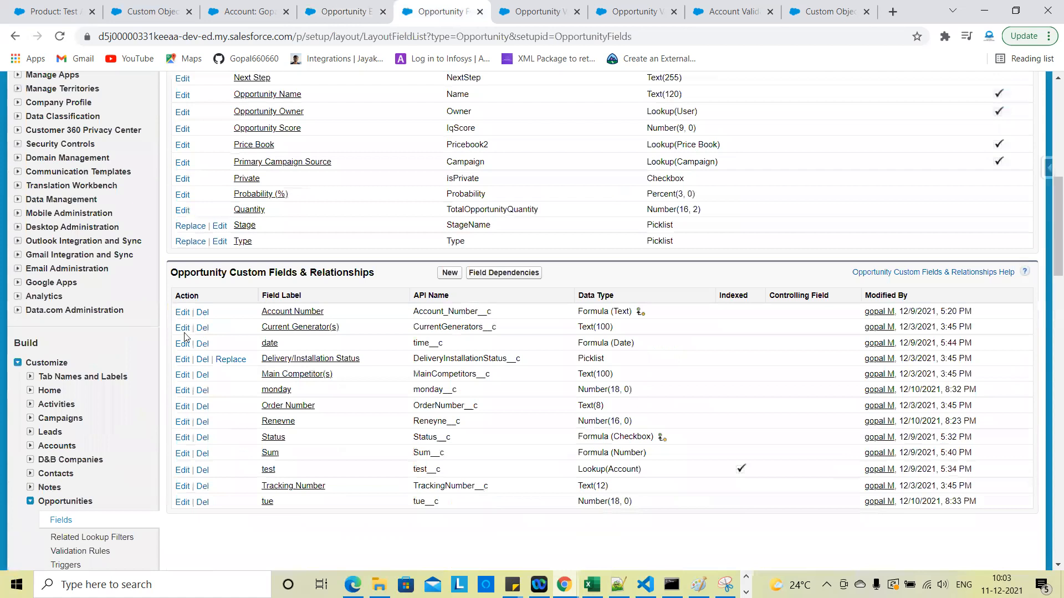
pyautogui.scroll(-3, 185, 336)
pyautogui.click(80, 361)
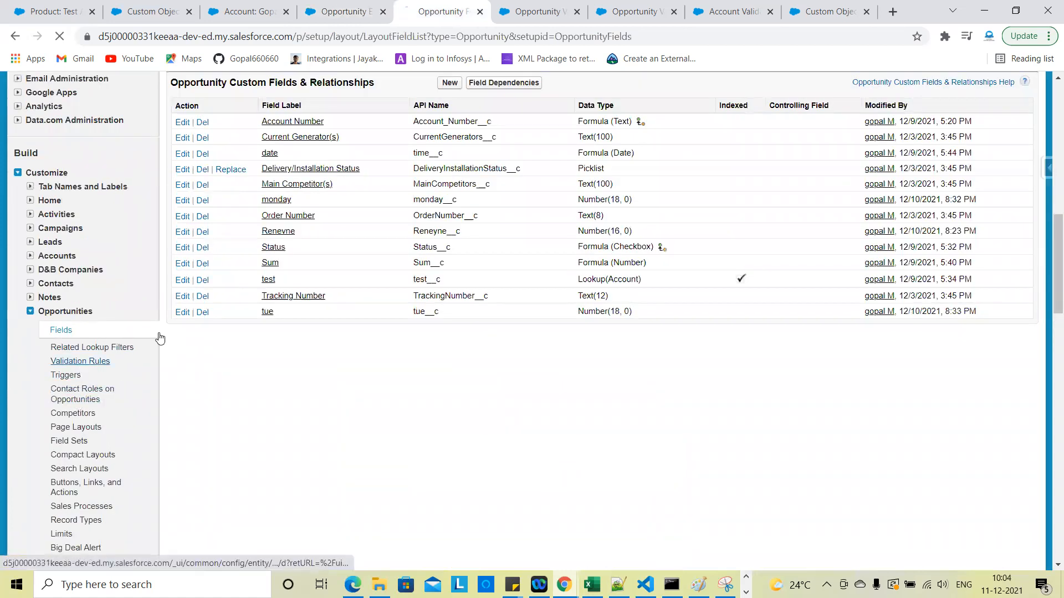
pyautogui.scroll(-3, 430, 346)
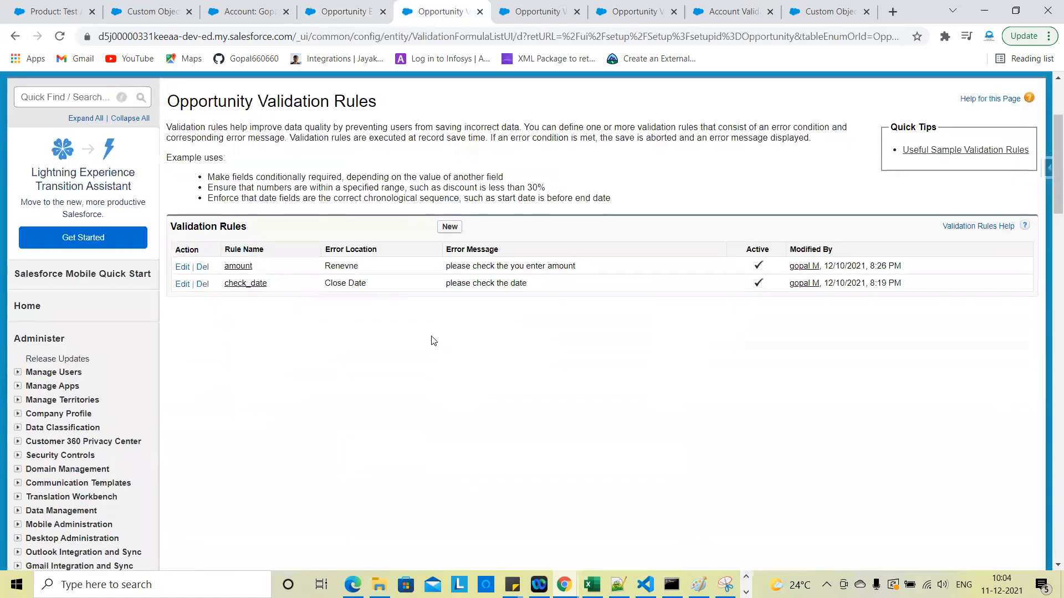
pyautogui.click(449, 227)
pyautogui.scroll(-1, 639, 346)
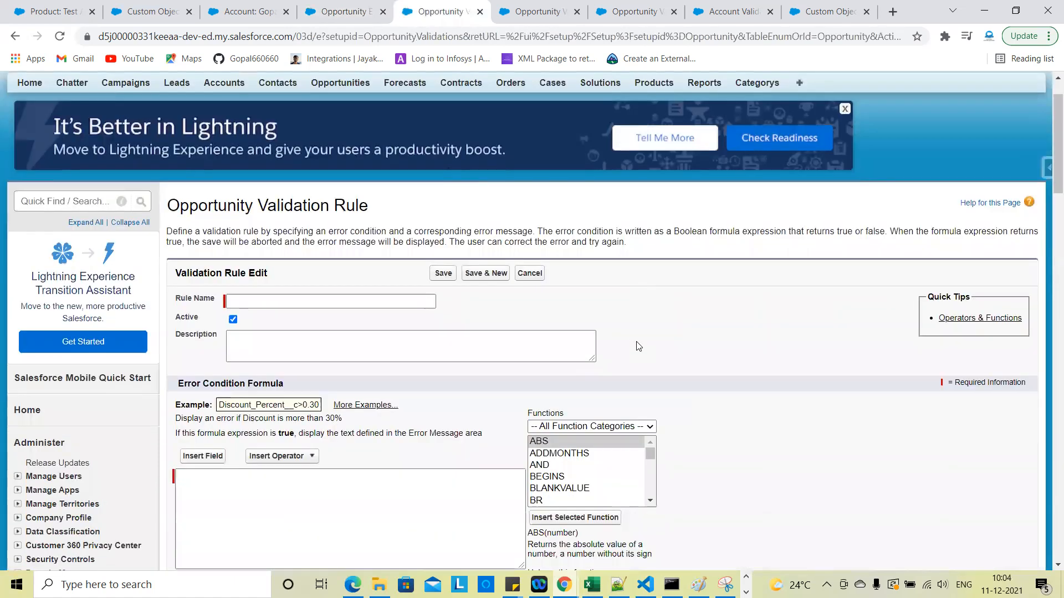
pyautogui.click(403, 302)
pyautogui.write('hours')
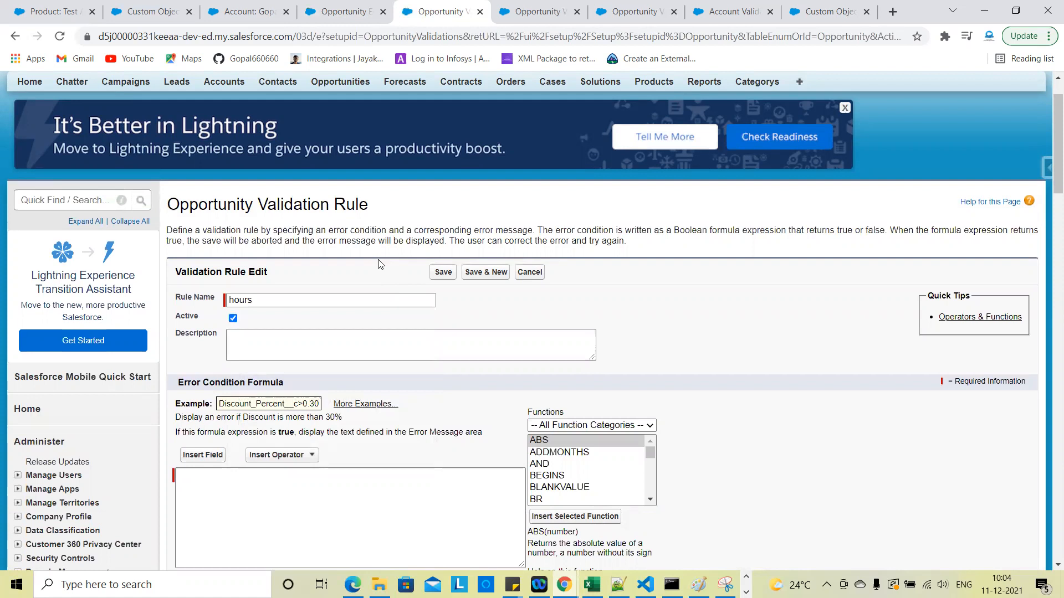
# Insert the Opportunity fields monday__c and tue__c into the error condition formula of the hours rule
pyautogui.scroll(-4, 327, 413)
pyautogui.click(203, 219)
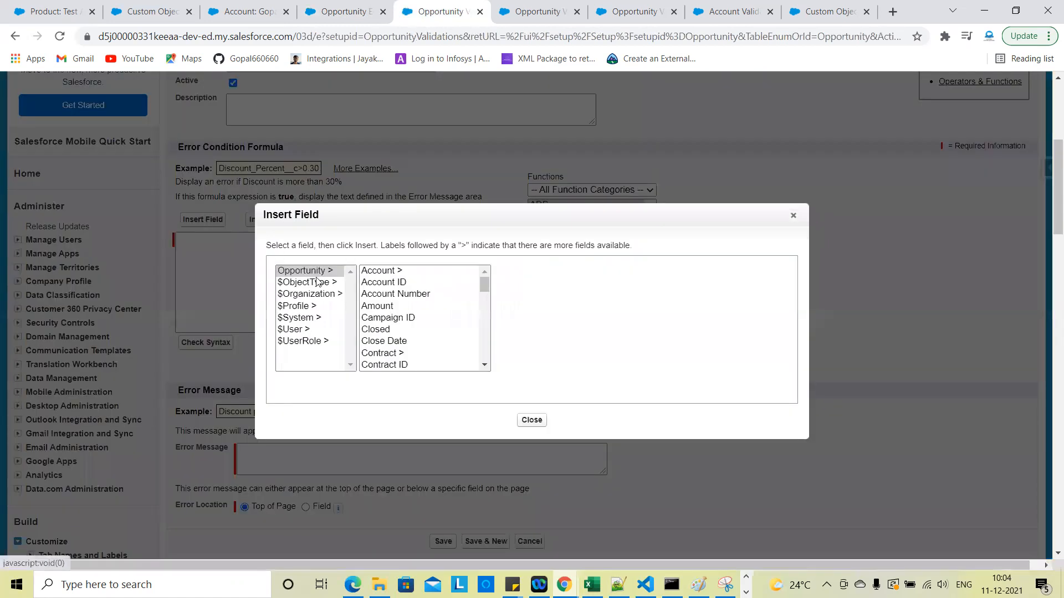
pyautogui.scroll(-3, 399, 331)
pyautogui.scroll(-5, 397, 330)
pyautogui.scroll(8, 397, 328)
pyautogui.scroll(-15, 394, 324)
pyautogui.scroll(4, 394, 324)
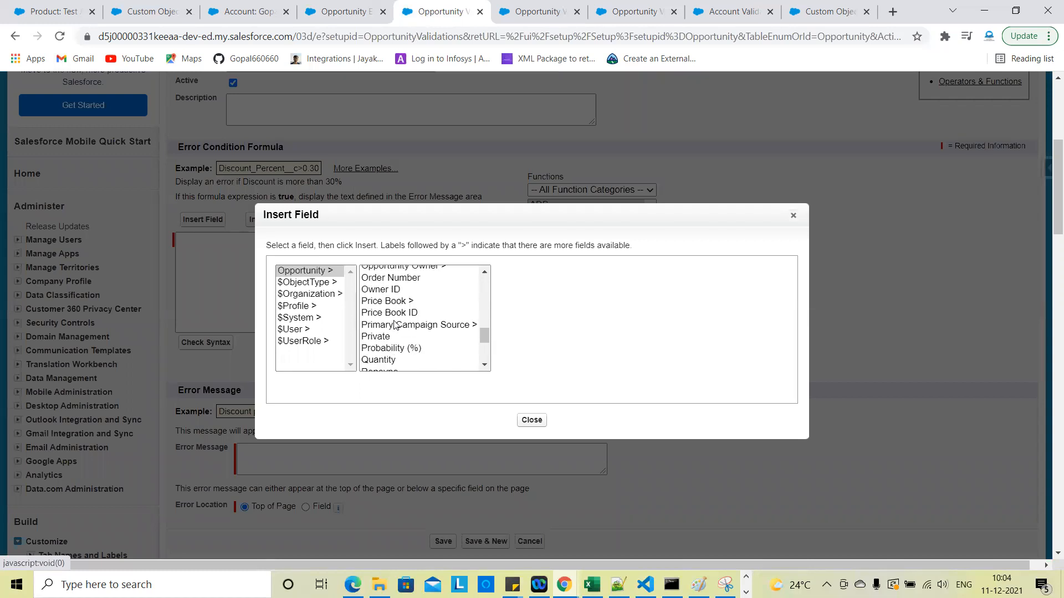
pyautogui.scroll(-3, 396, 325)
pyautogui.scroll(4, 395, 324)
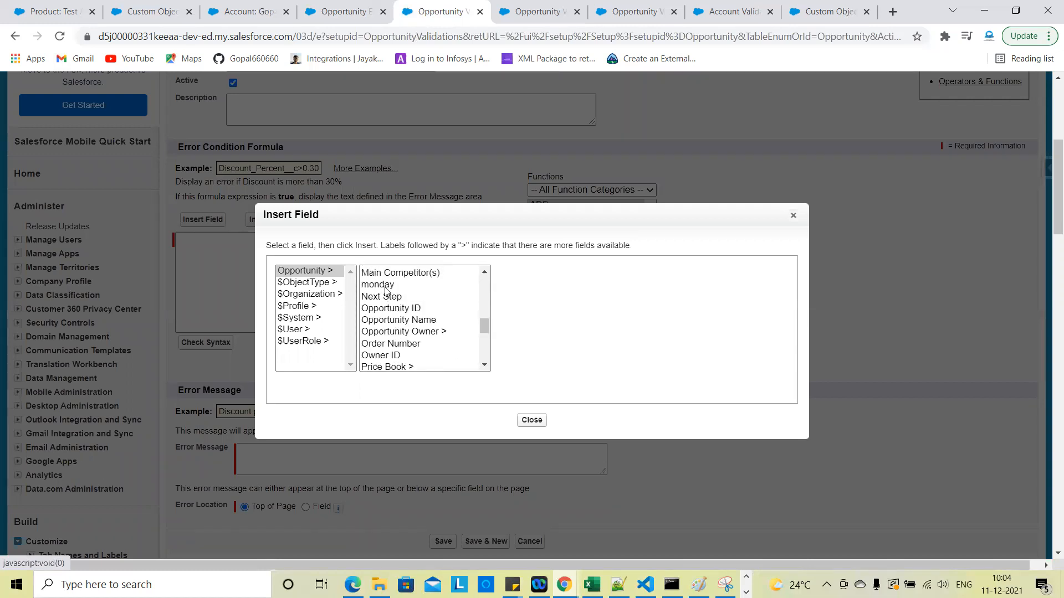
pyautogui.scroll(8, 421, 291)
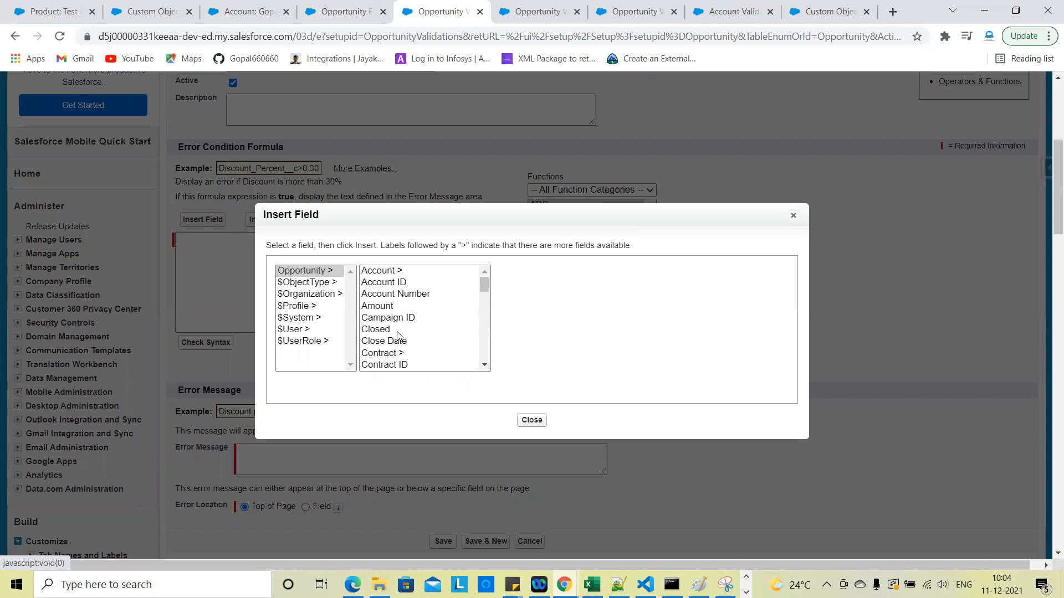
pyautogui.scroll(-5, 397, 335)
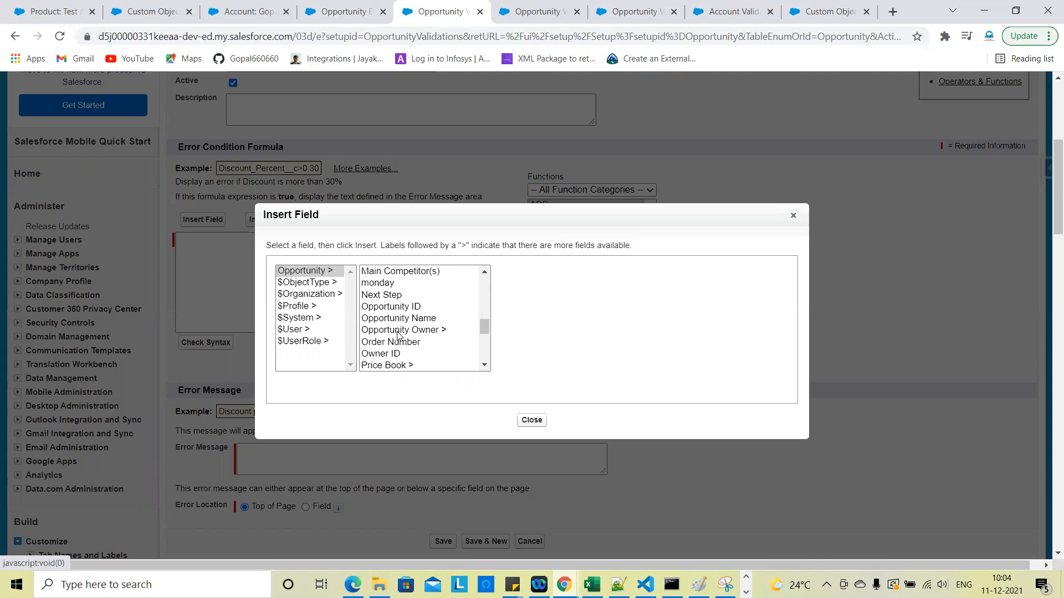
pyautogui.click(385, 283)
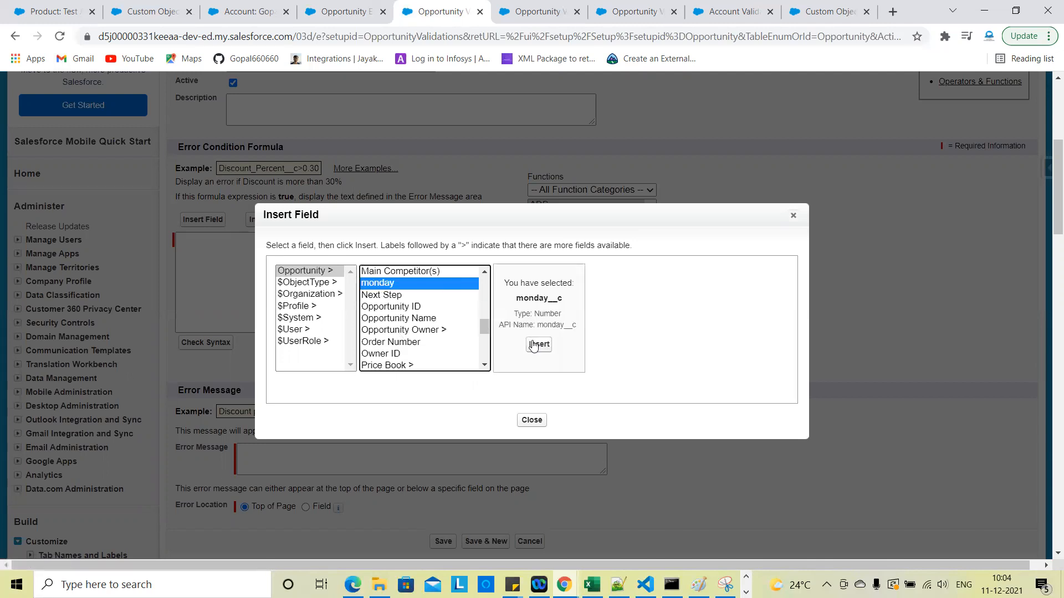
pyautogui.click(533, 344)
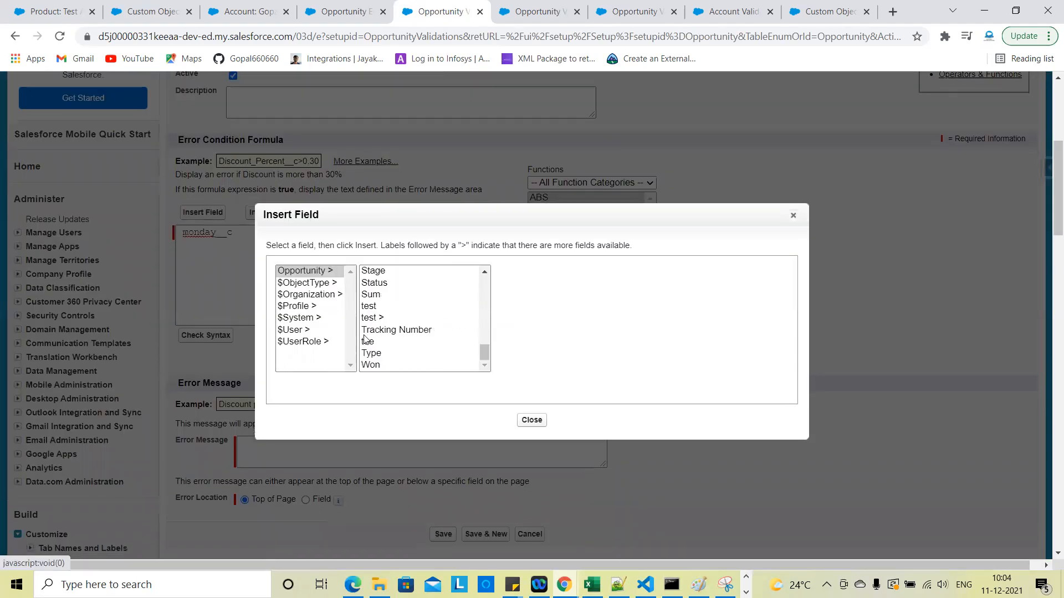
pyautogui.click(367, 341)
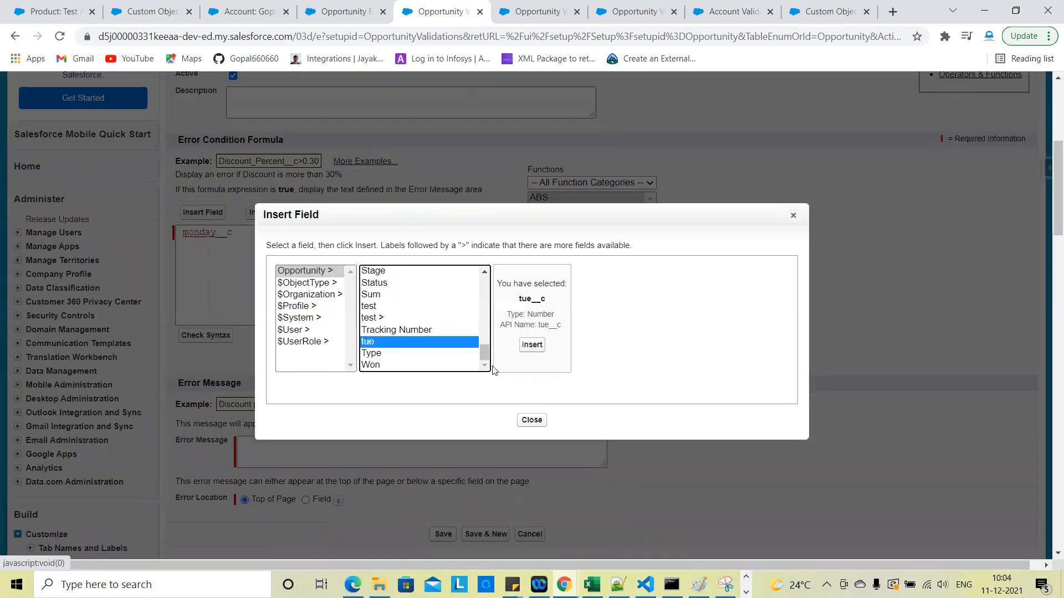
pyautogui.click(532, 344)
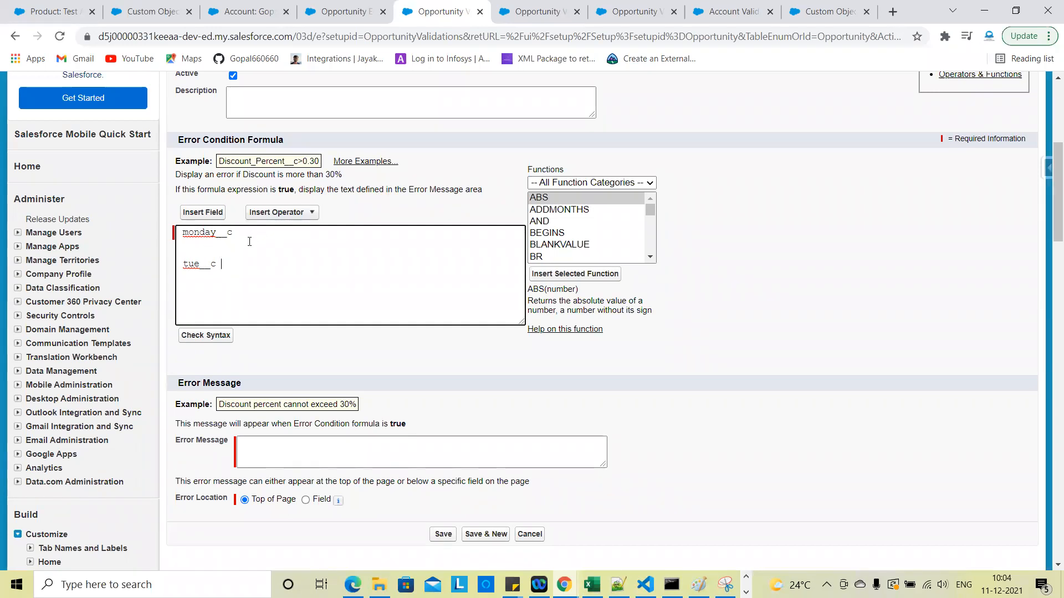
# Complete the error condition formula of the hours rule as monday__c + tue__c > 19
pyautogui.click(310, 218)
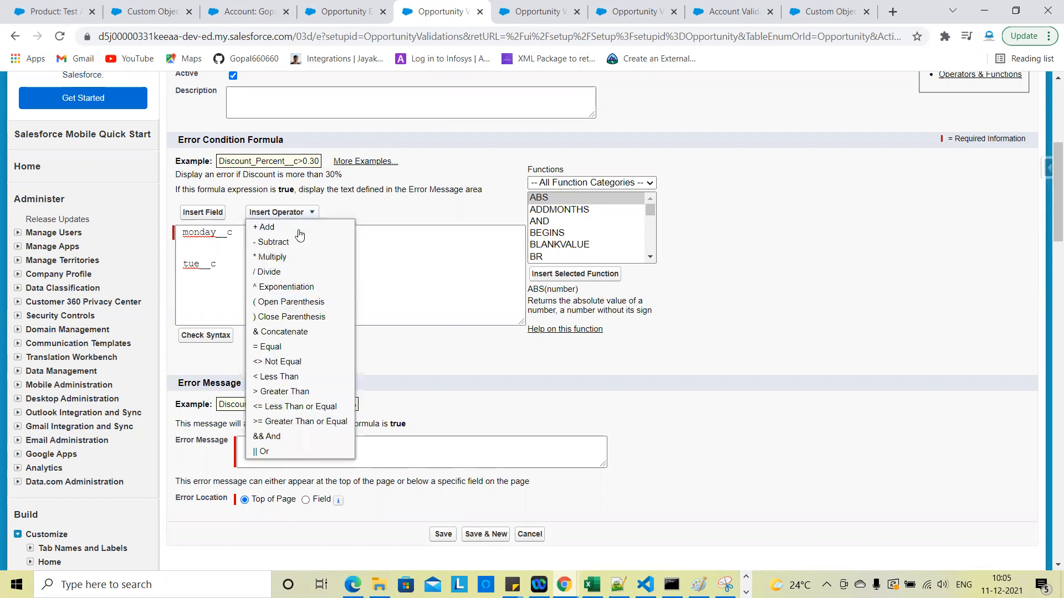
pyautogui.click(299, 227)
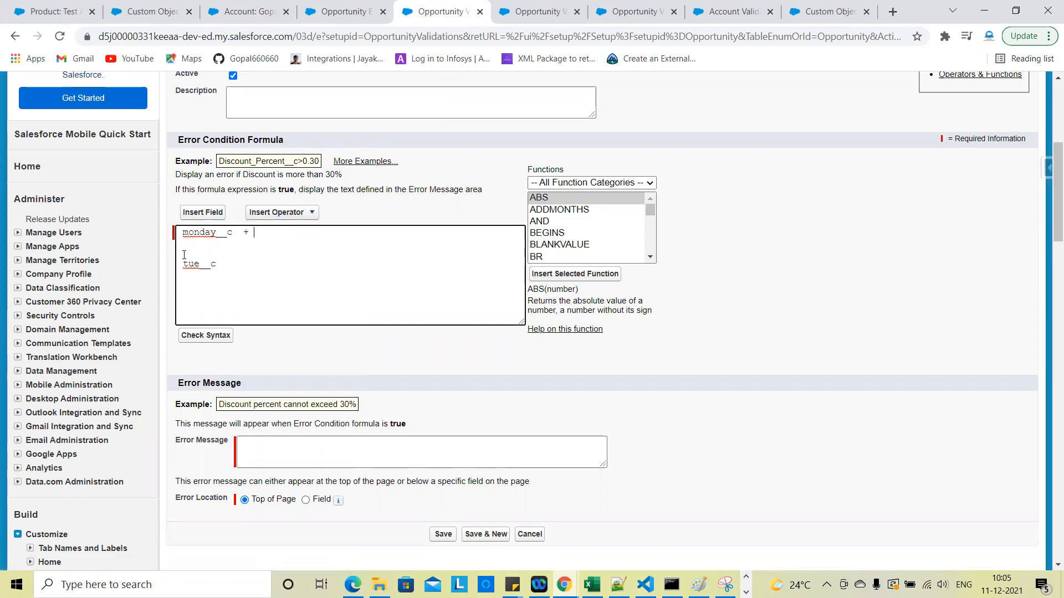
pyautogui.press('BackSpace')
pyautogui.press('BackSpace')
pyautogui.write('> 19')
pyautogui.press('BackSpace')
pyautogui.press('BackSpace')
pyautogui.write('20')
pyautogui.press('BackSpace')
pyautogui.press('BackSpace')
pyautogui.write('19')
# Check the syntax of the hours formula and review its two fields and the limit they are compared with
pyautogui.click(224, 340)
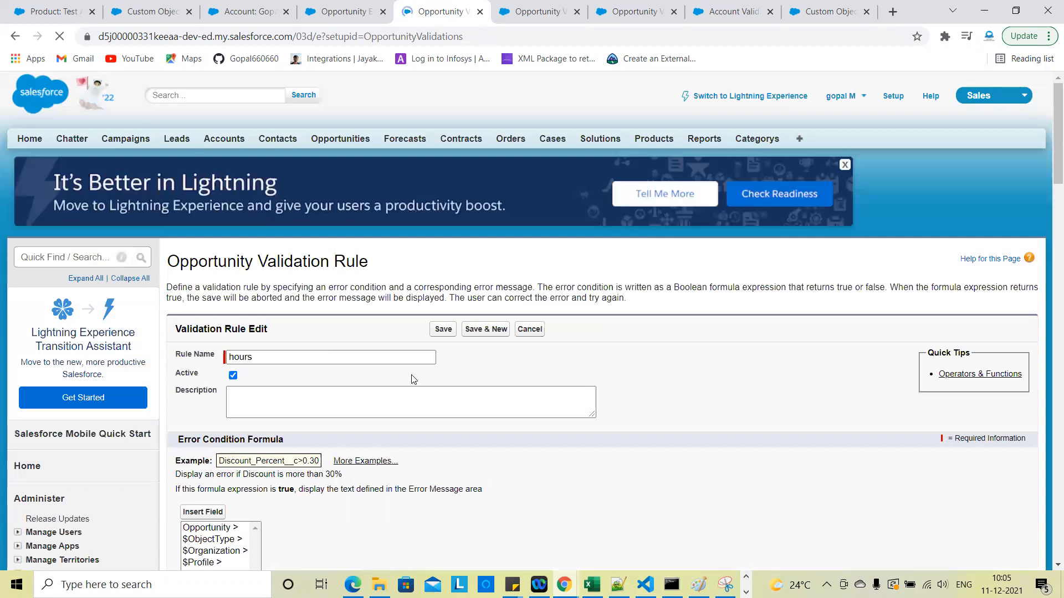
pyautogui.press('super+Tab')
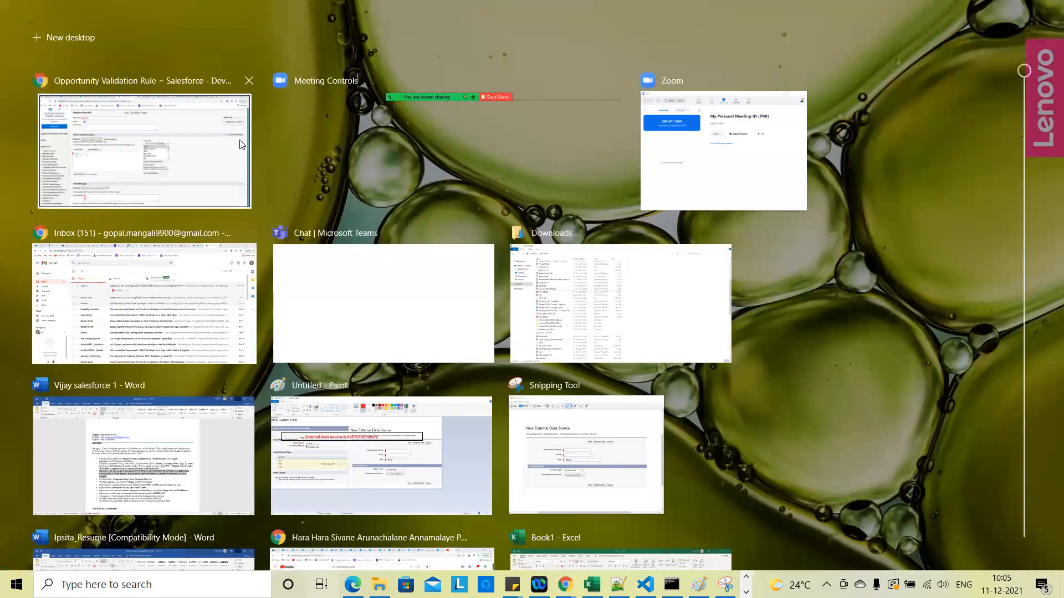
pyautogui.click(242, 145)
pyautogui.scroll(-3, 909, 194)
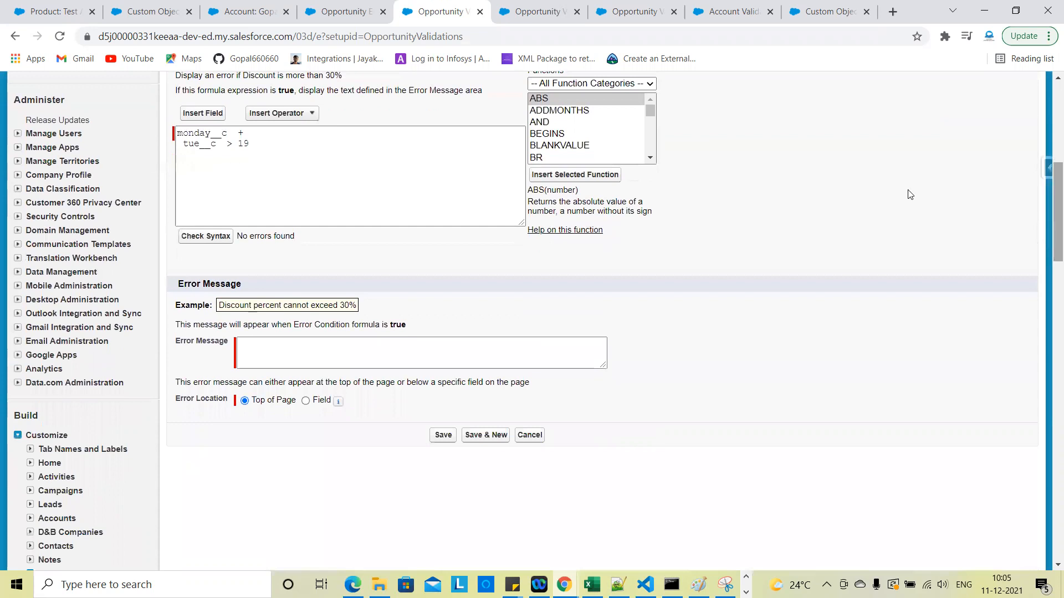
pyautogui.doubleClick(212, 136)
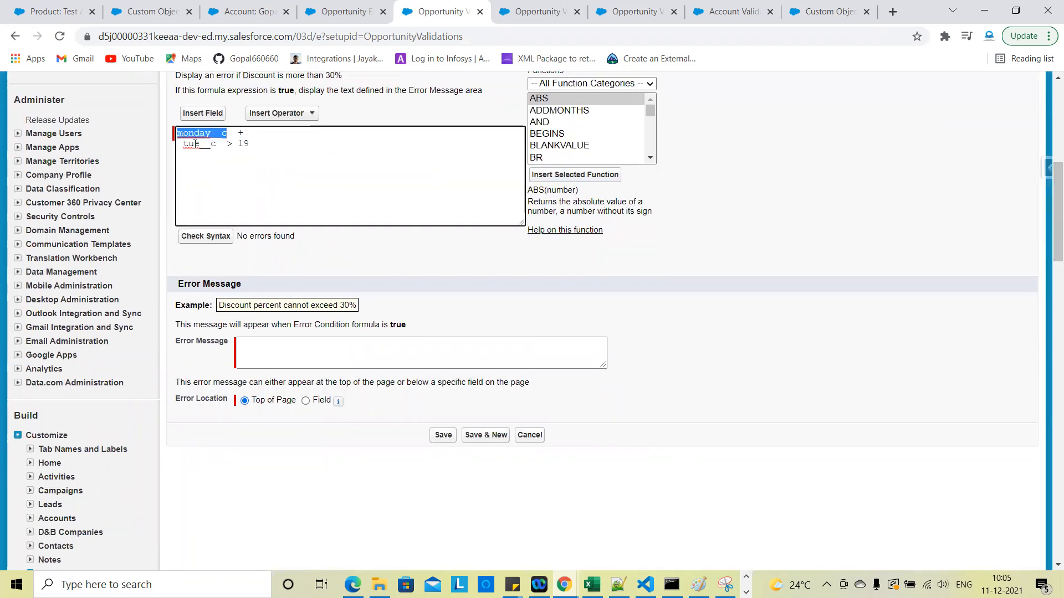
pyautogui.doubleClick(196, 144)
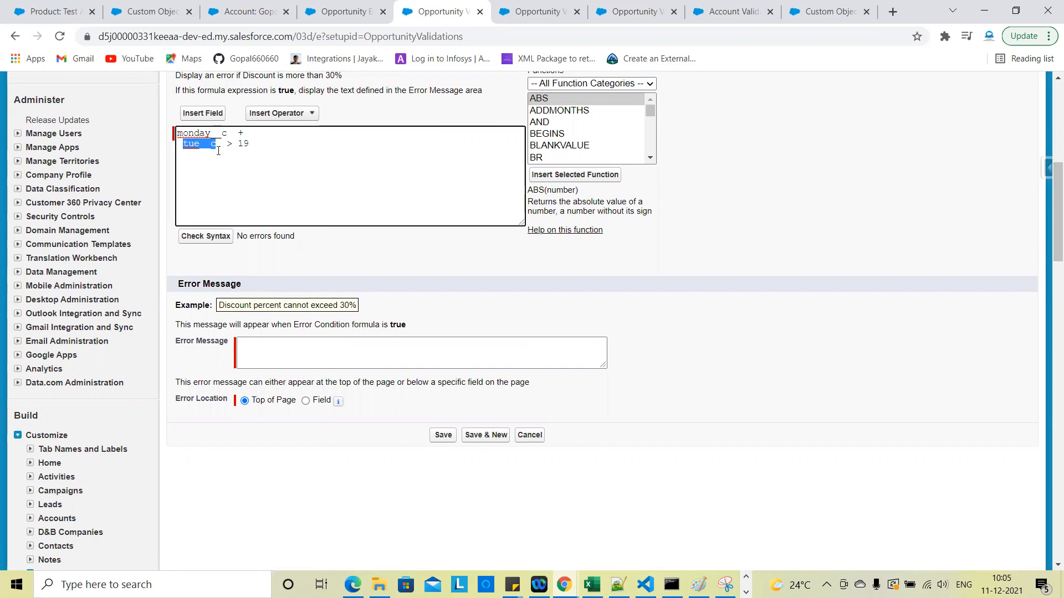
pyautogui.doubleClick(242, 145)
# Enter the error message "please check the hours", keep its location at Top of Page, and save the hours rule
pyautogui.click(310, 349)
pyautogui.write('plea')
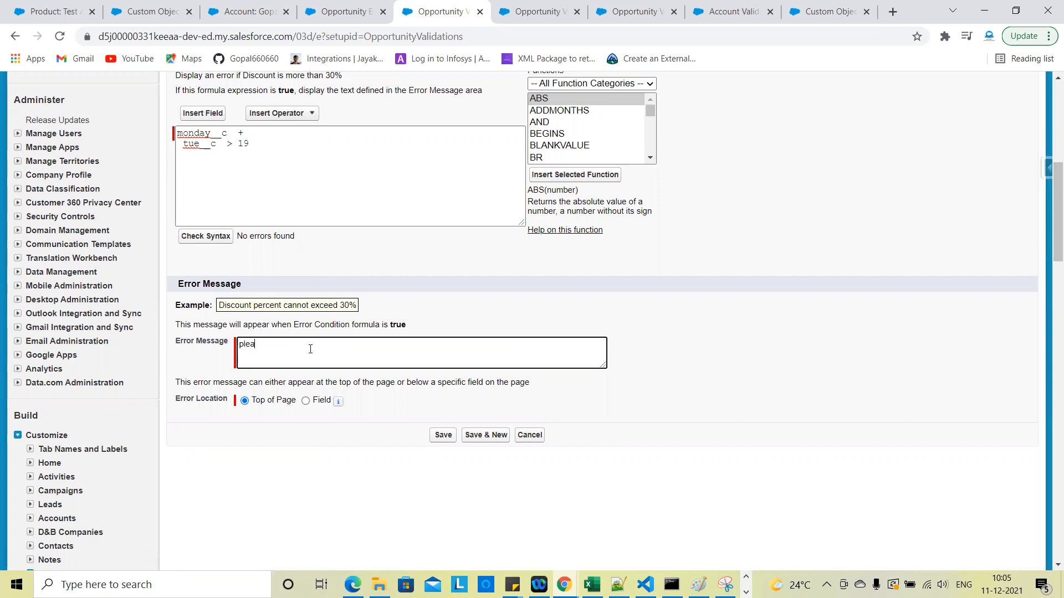
pyautogui.write('se check the hours')
pyautogui.click(305, 401)
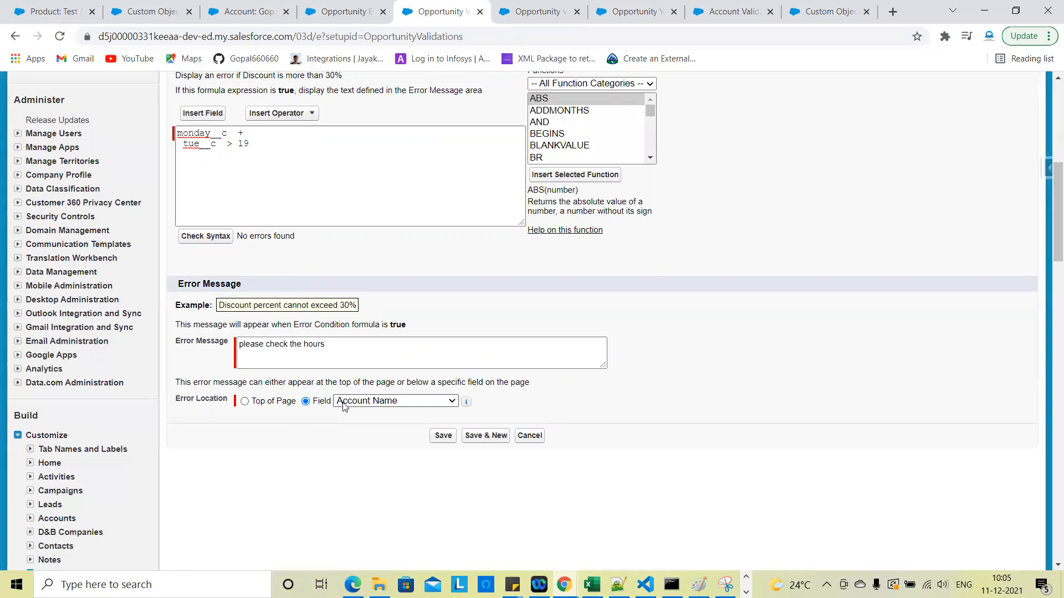
pyautogui.click(245, 402)
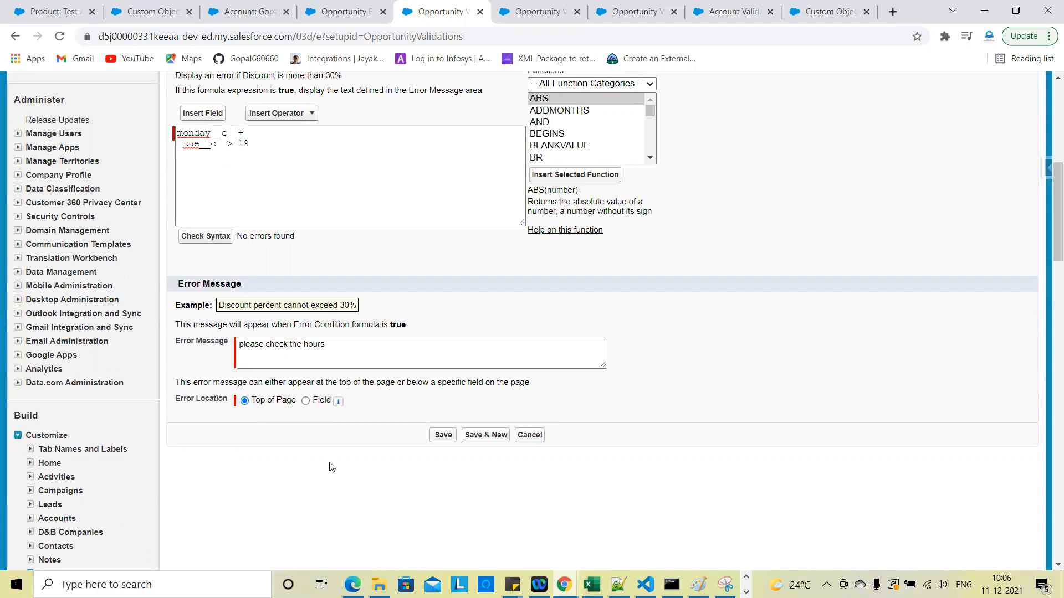
pyautogui.click(443, 435)
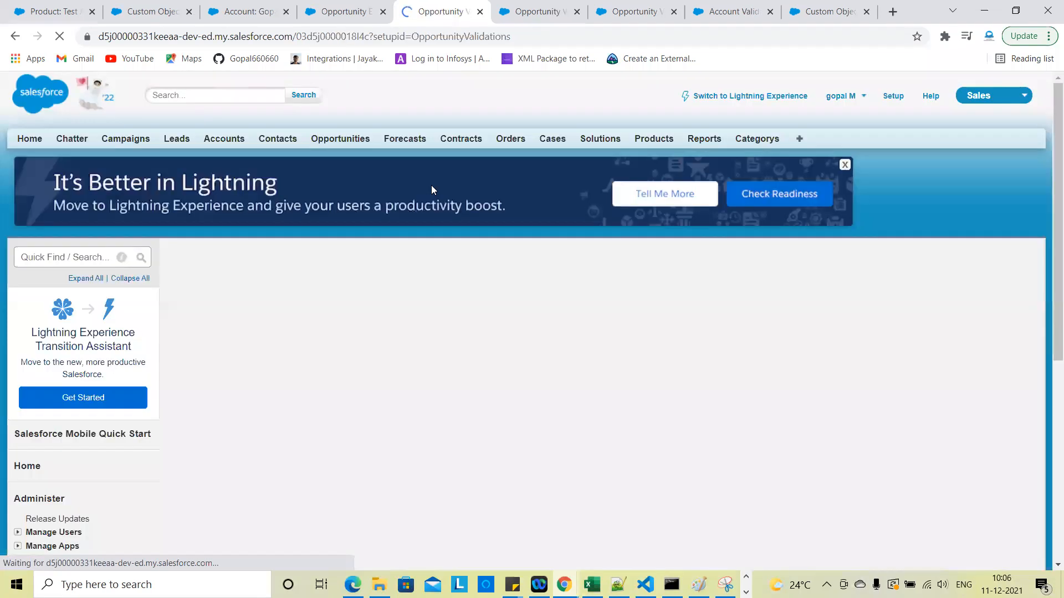
# Reopen the hours rule for editing and look through the operators available for its formula
pyautogui.scroll(-3, 399, 313)
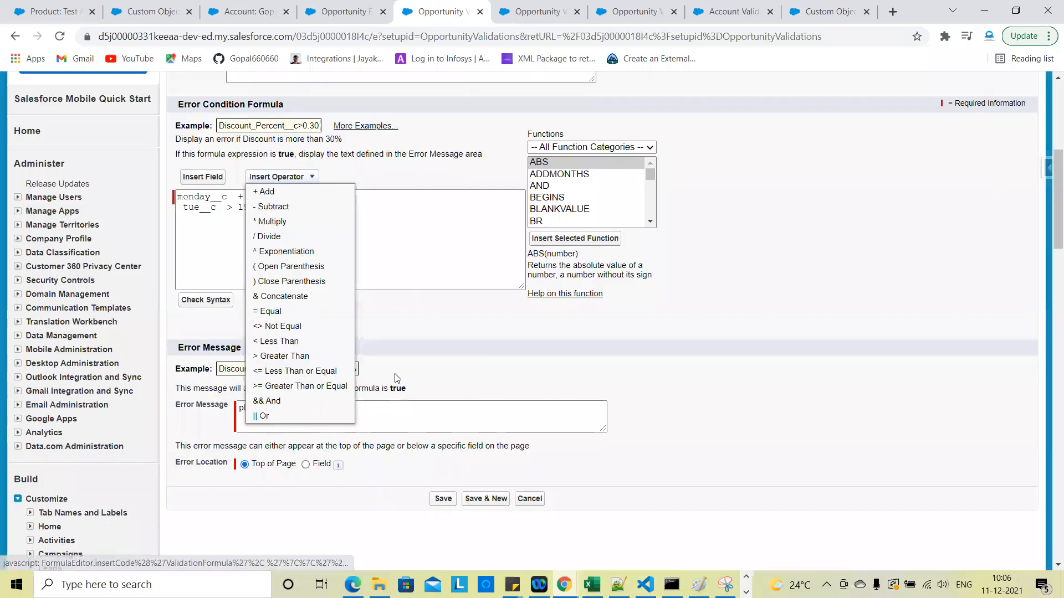
pyautogui.scroll(2, 395, 341)
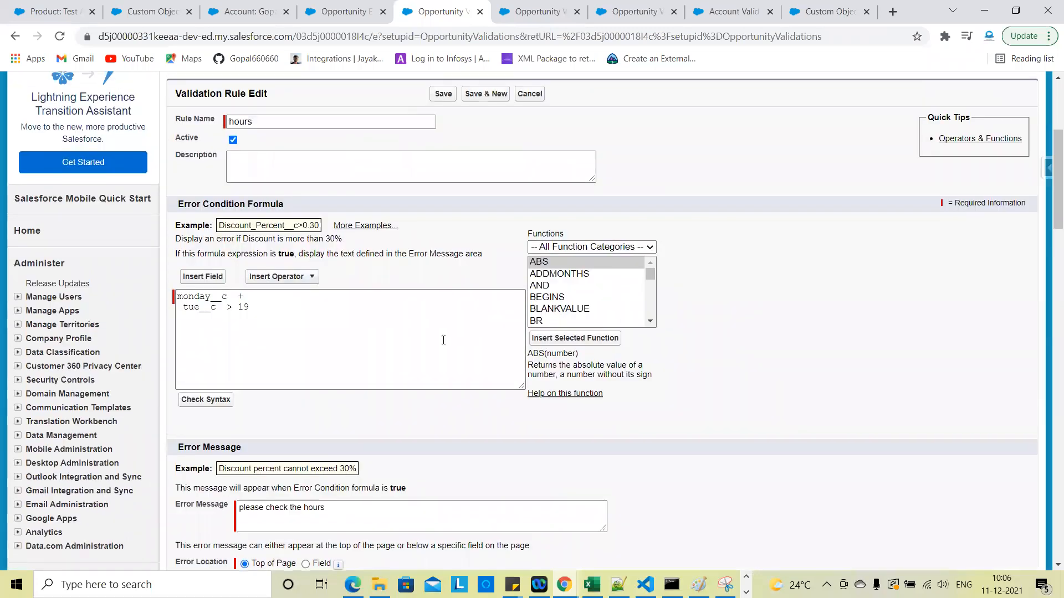
pyautogui.scroll(1, 574, 295)
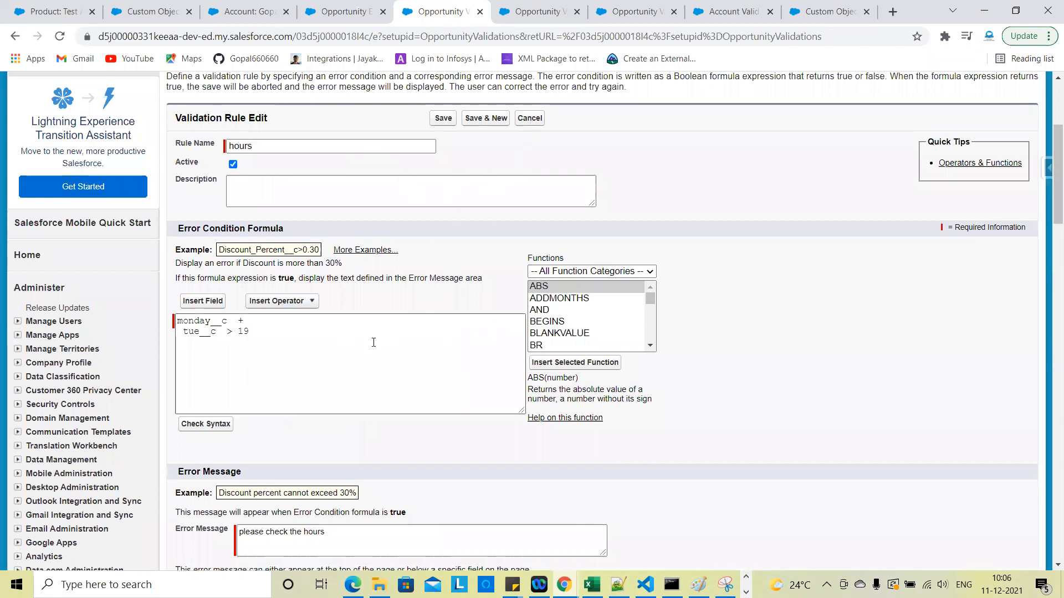
# Return to the test on1 opportunity, clear its tue field and save the record
pyautogui.hotkey('ctrl', 'shift', 'Tab')
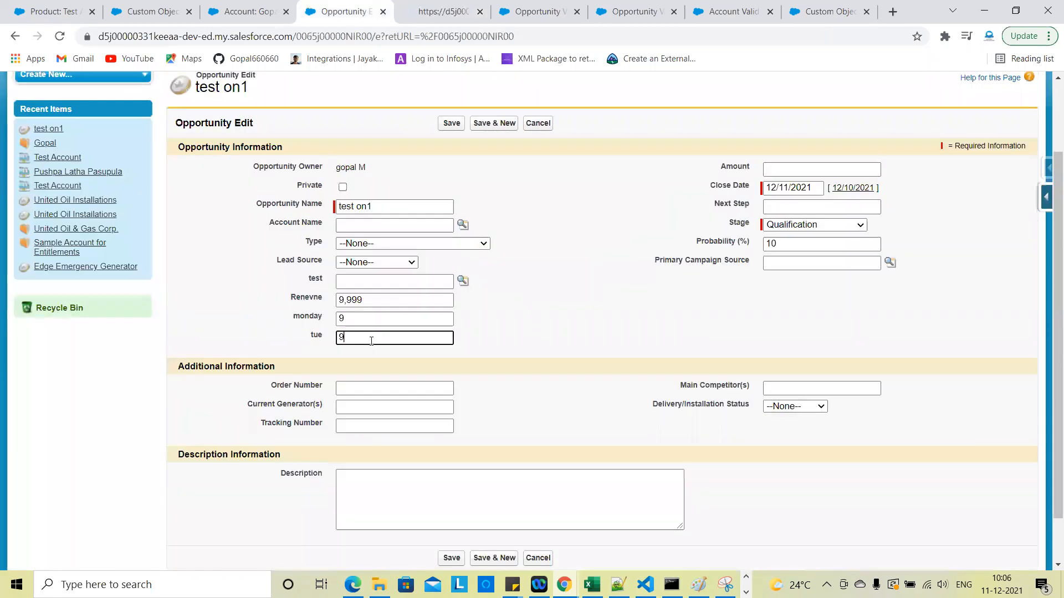
pyautogui.press('BackSpace')
pyautogui.click(451, 124)
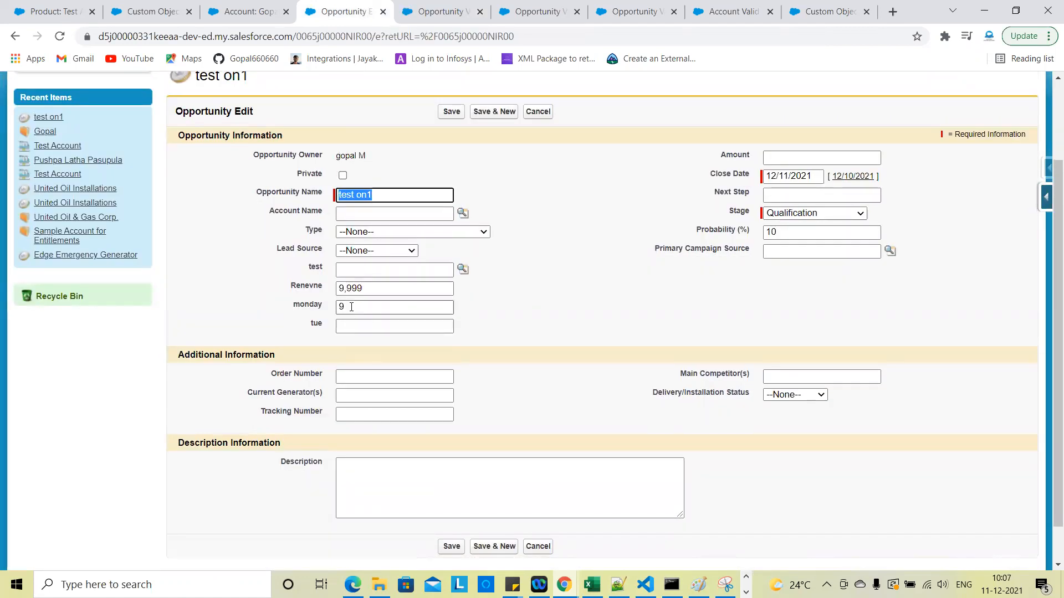
# Enter 9 in the tue field of test on1 and save the record
pyautogui.click(349, 326)
pyautogui.write('9')
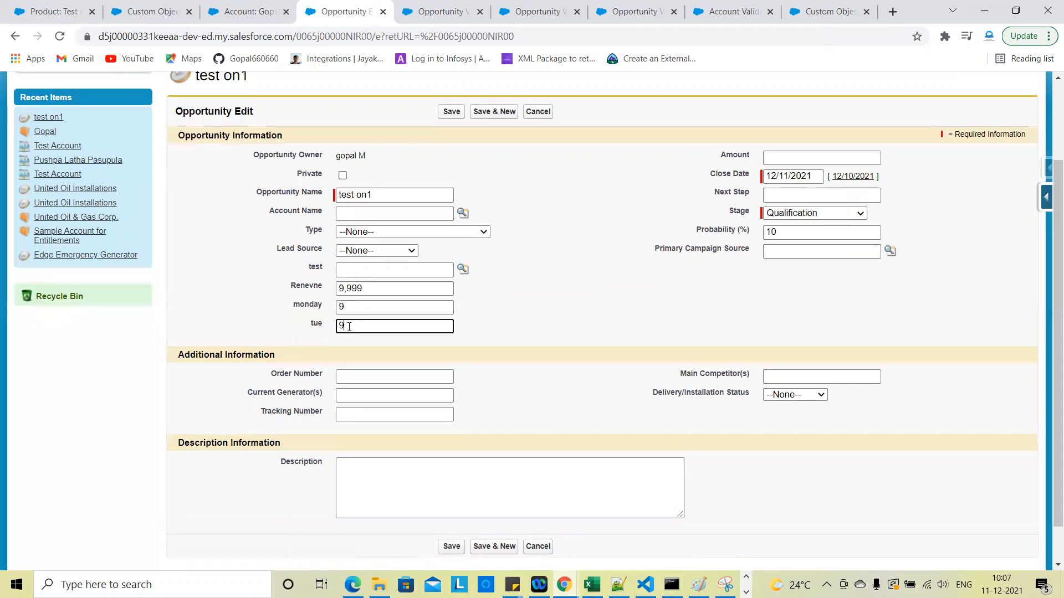
pyautogui.click(509, 334)
pyautogui.scroll(-1, 571, 290)
pyautogui.press('Return')
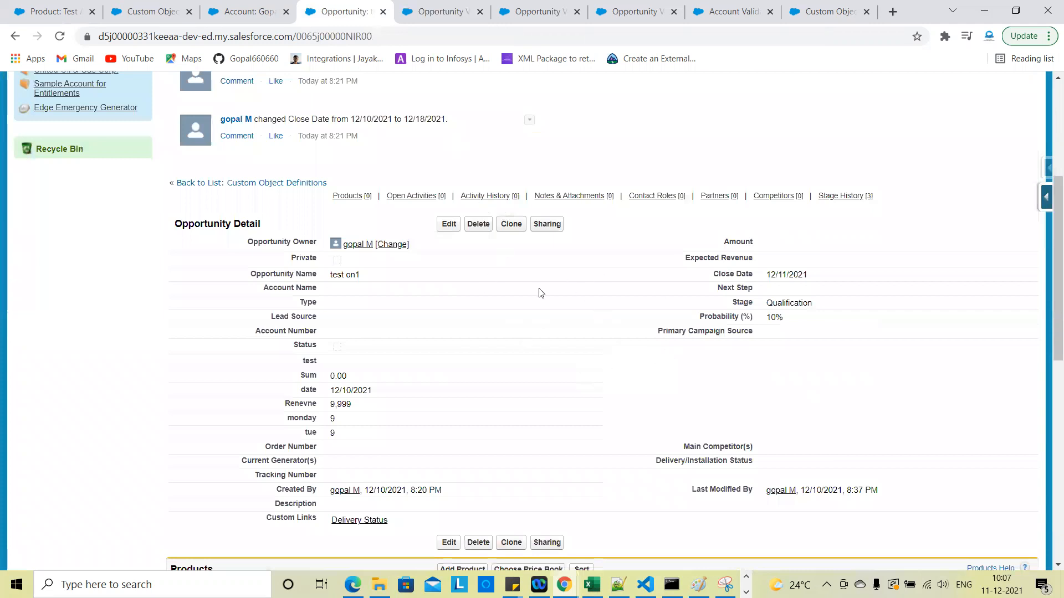
# Open the test on1 record for editing and enter 10 in its tue field
pyautogui.click(449, 223)
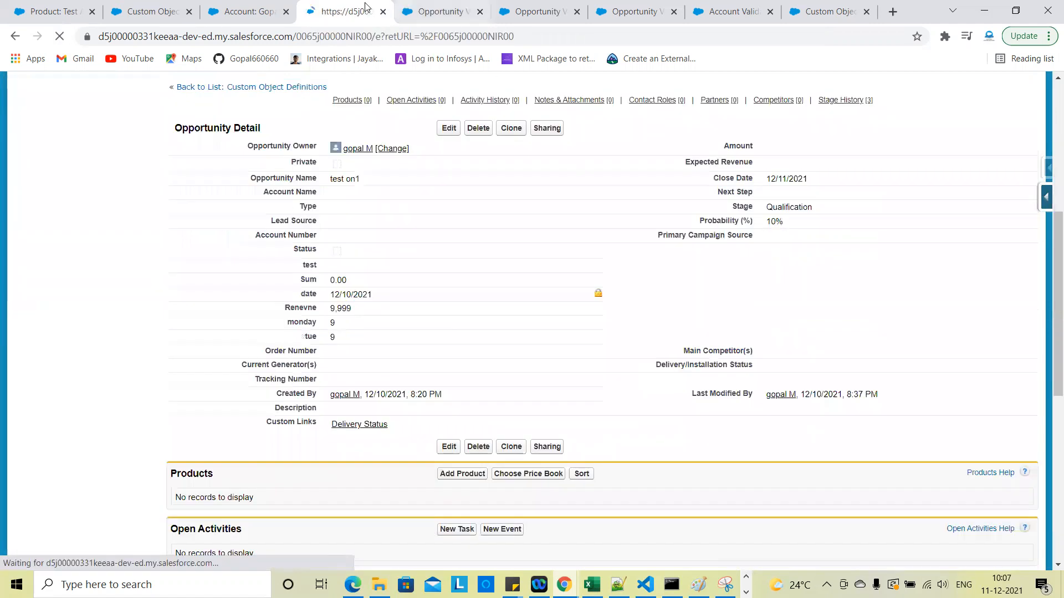
pyautogui.scroll(-3, 645, 356)
pyautogui.click(401, 307)
pyautogui.press('BackSpace')
pyautogui.write('10')
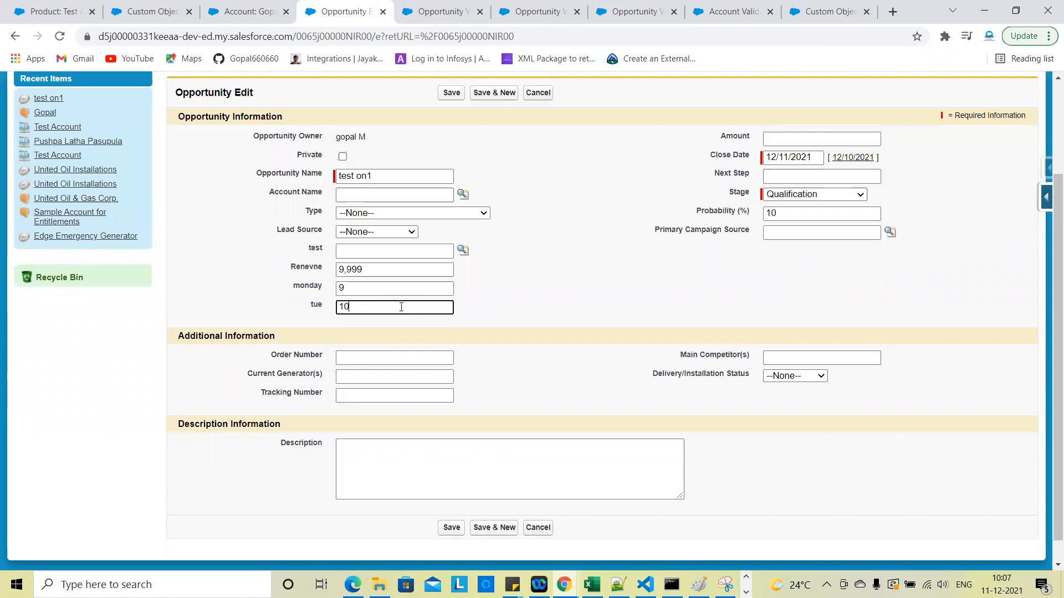
# Change the tue field of test on1 to 15 and try to save the record
pyautogui.click(589, 362)
pyautogui.click(424, 304)
pyautogui.press('BackSpace')
pyautogui.write('5')
pyautogui.click(537, 317)
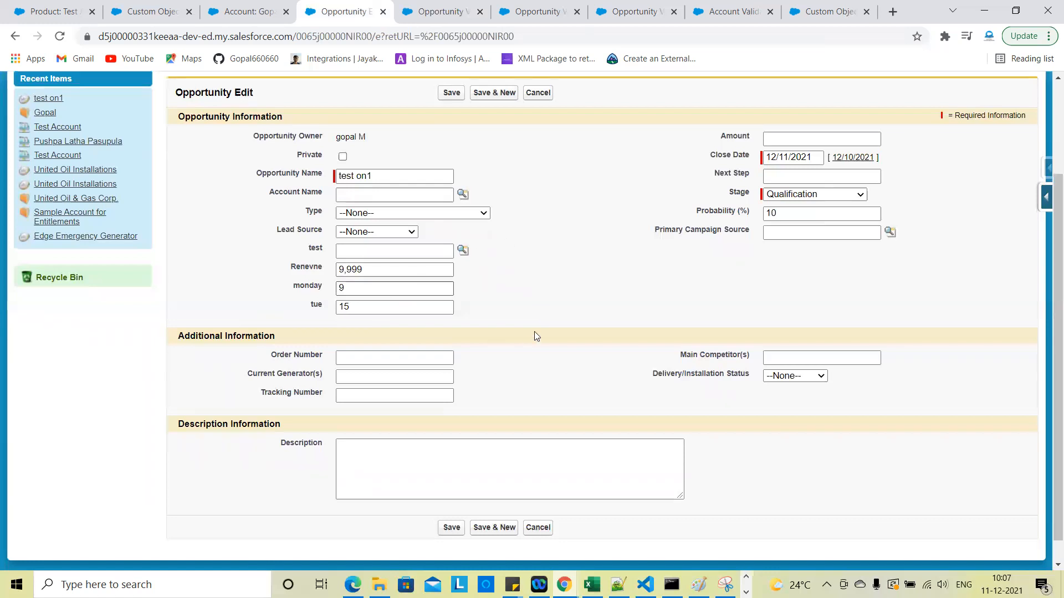
pyautogui.scroll(1, 534, 331)
pyautogui.click(453, 121)
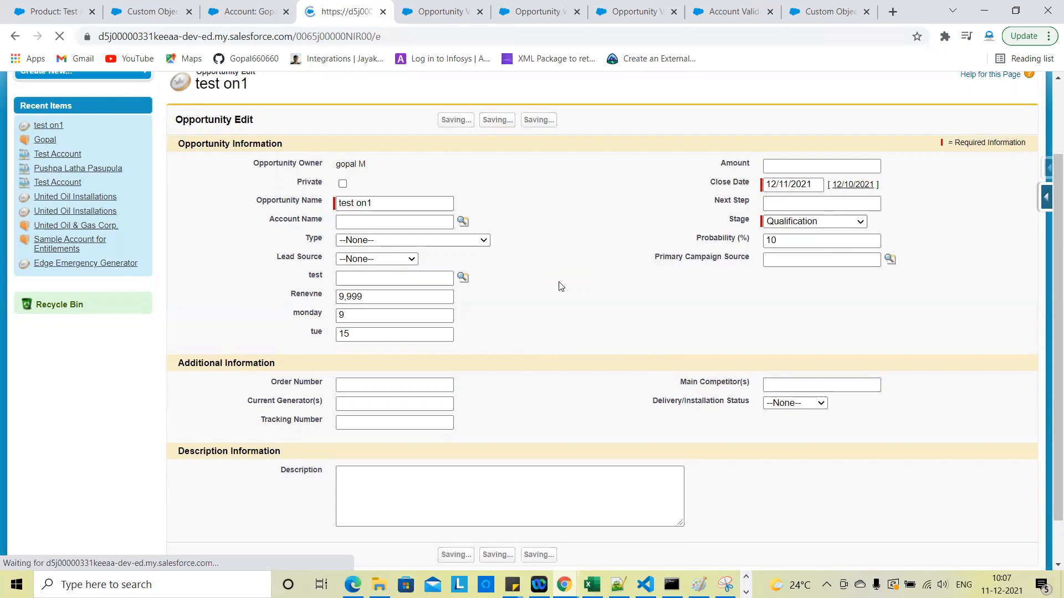
pyautogui.scroll(-1, 567, 382)
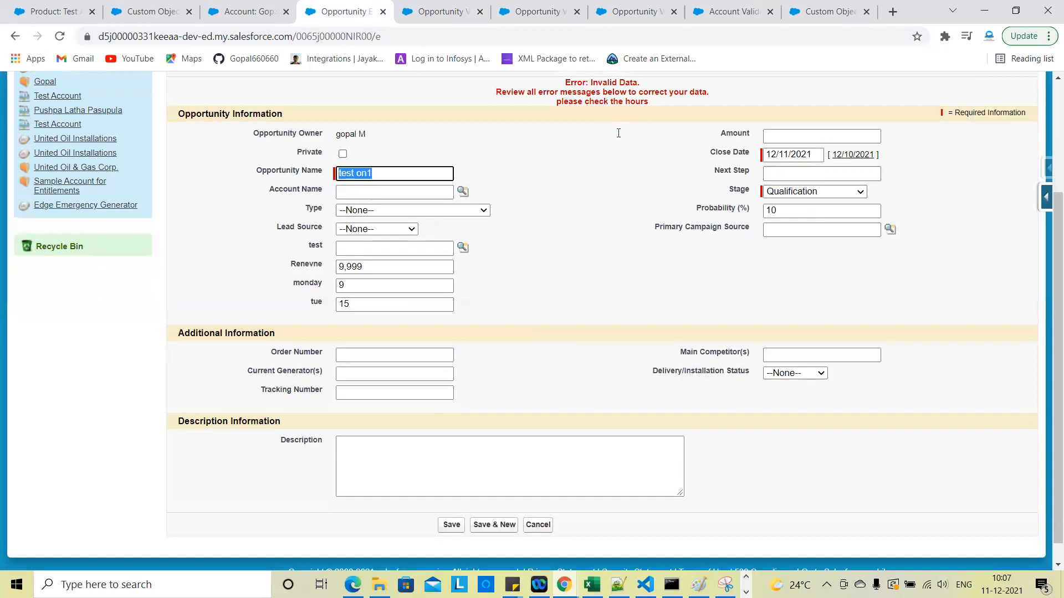
pyautogui.scroll(1, 560, 266)
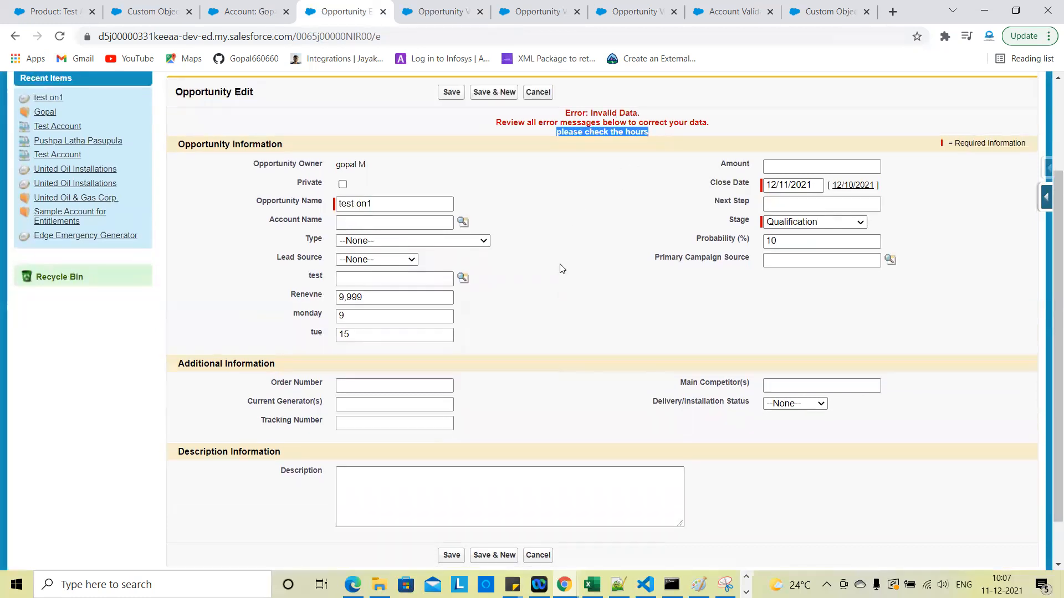
# Clear the monday field of test on1 and save the record
pyautogui.click(382, 314)
pyautogui.press('BackSpace')
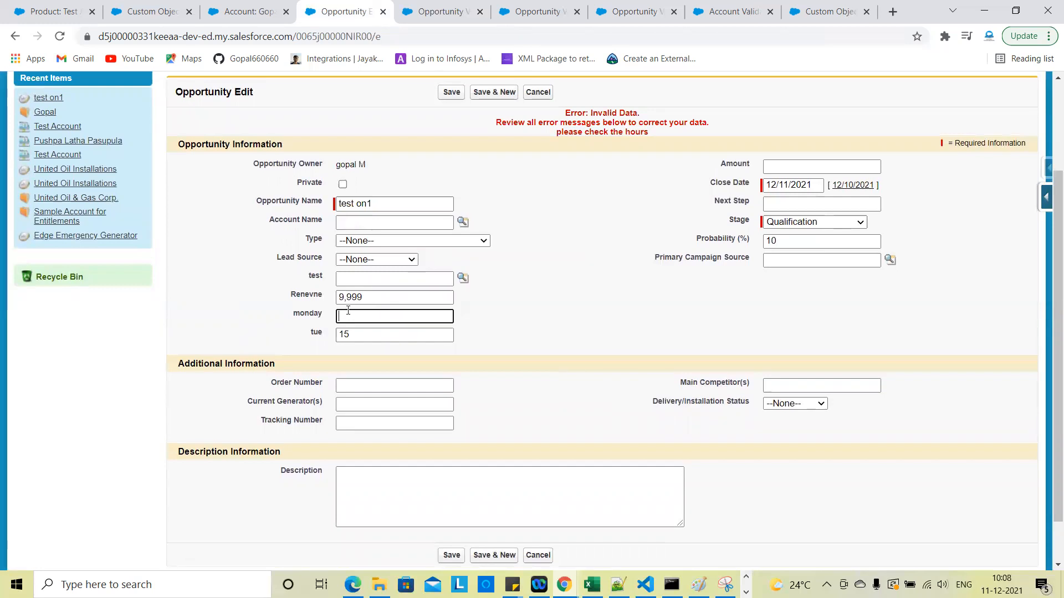
pyautogui.click(449, 93)
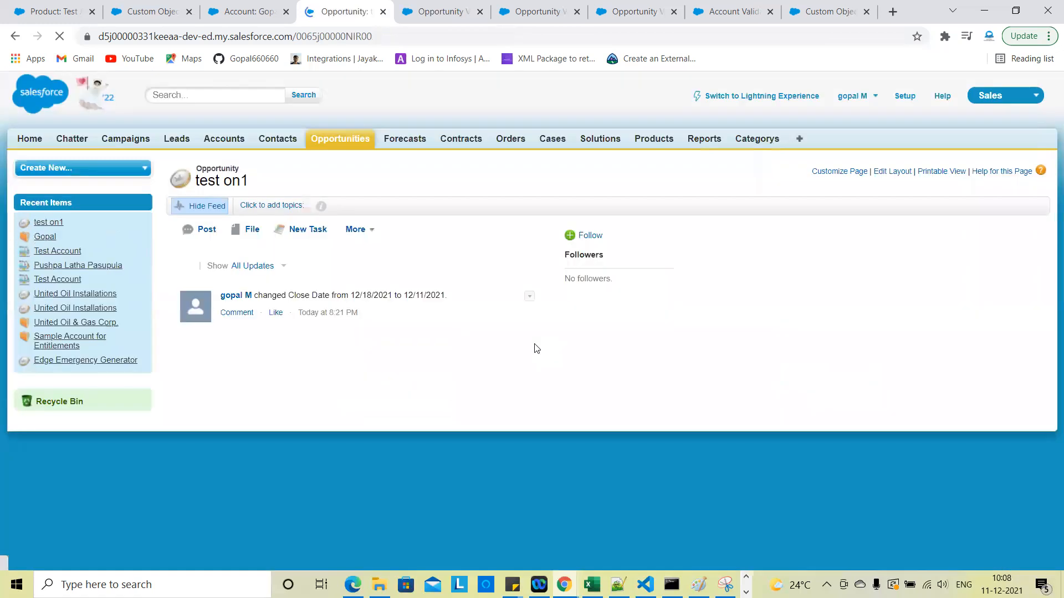
# Try to save test on1 with 8 entered inline in the monday field, and cancel the edit
pyautogui.scroll(-4, 535, 348)
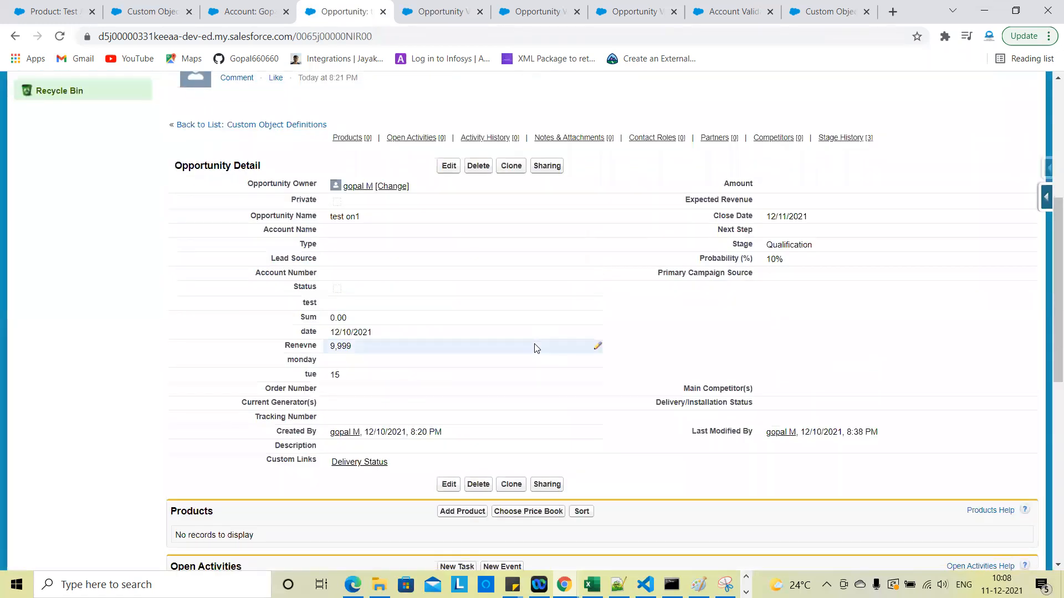
pyautogui.doubleClick(363, 366)
pyautogui.write('8')
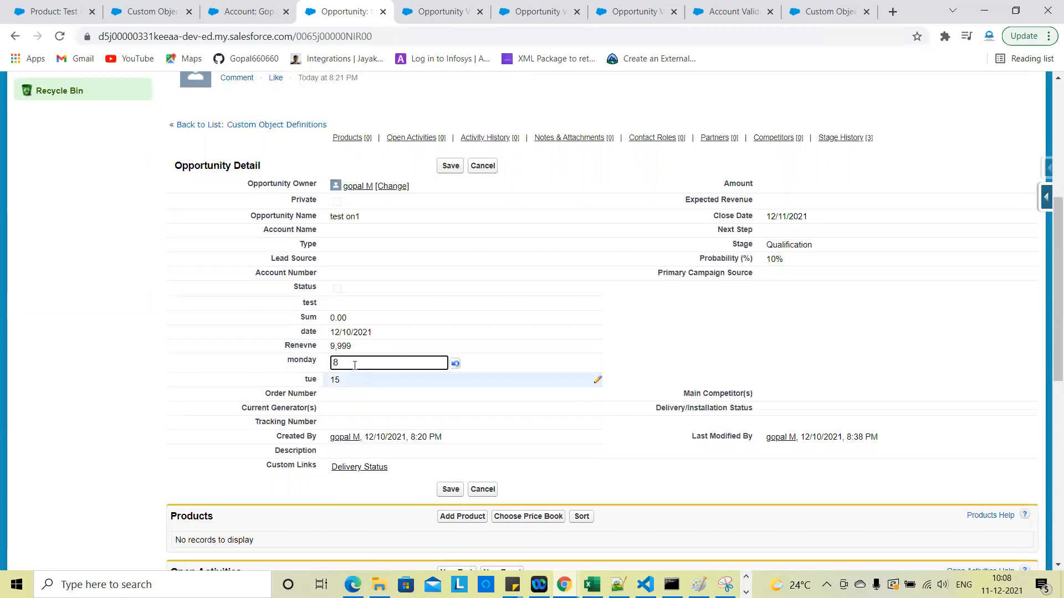
pyautogui.click(449, 169)
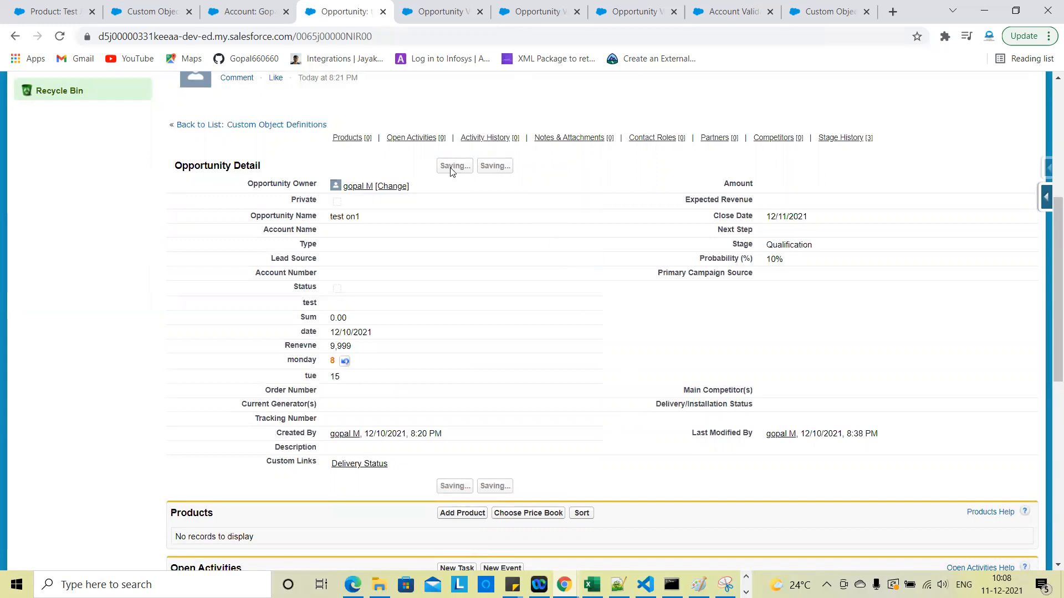
pyautogui.scroll(1, 548, 365)
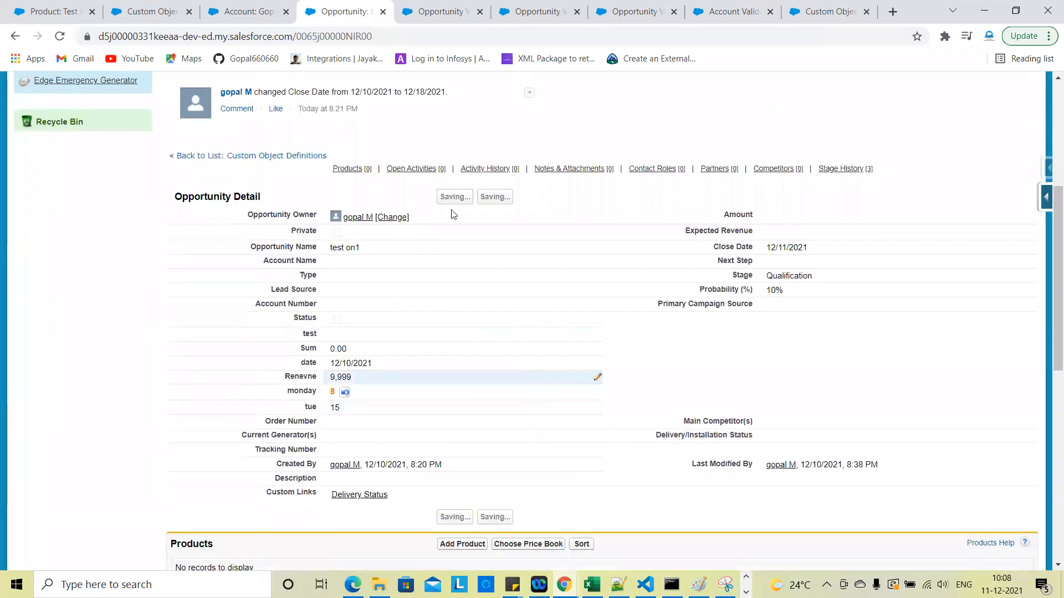
pyautogui.scroll(-2, 599, 374)
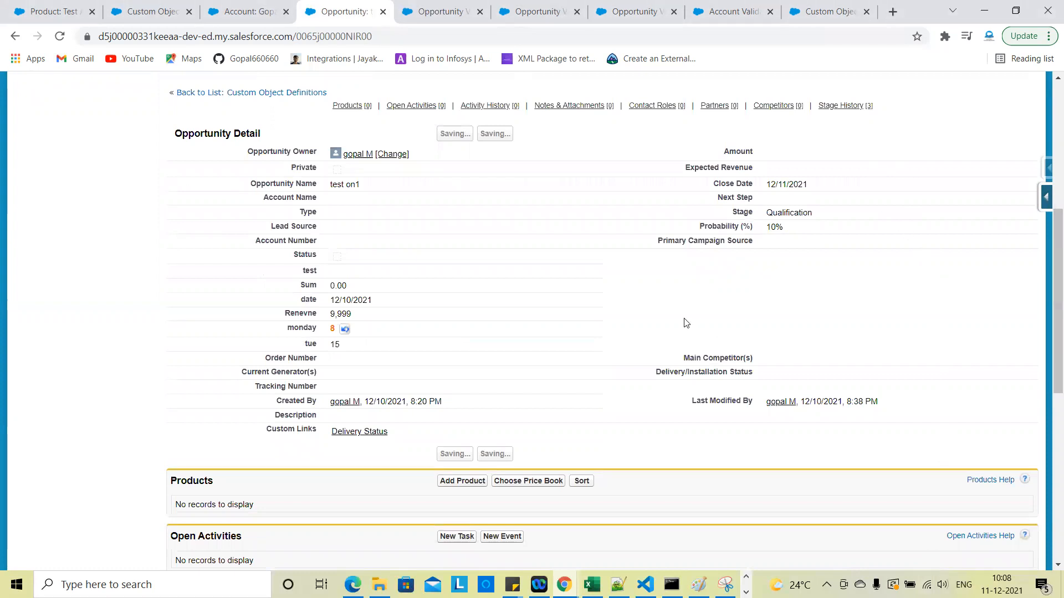
pyautogui.click(60, 36)
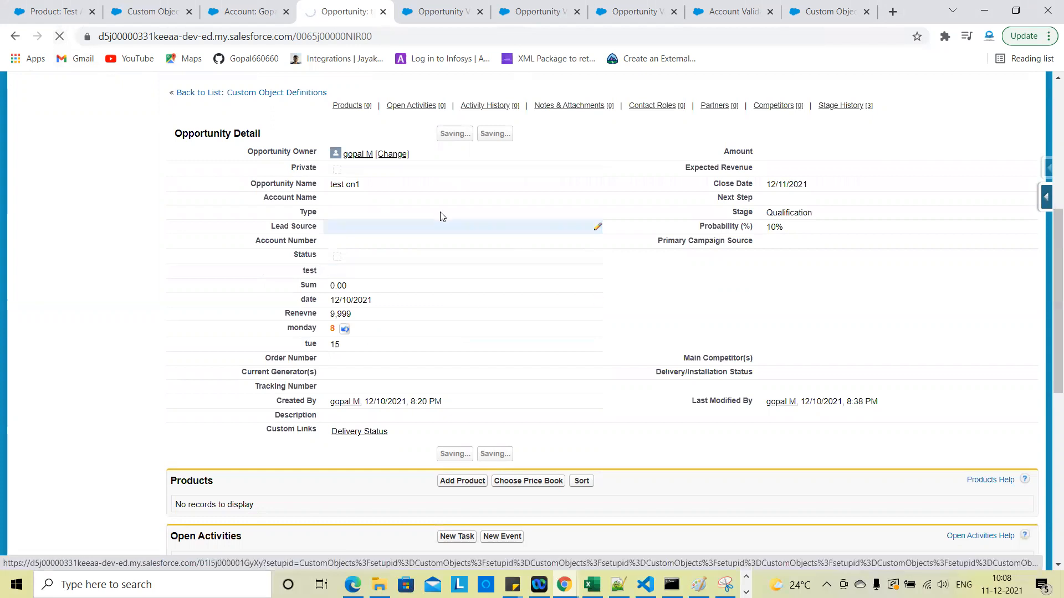
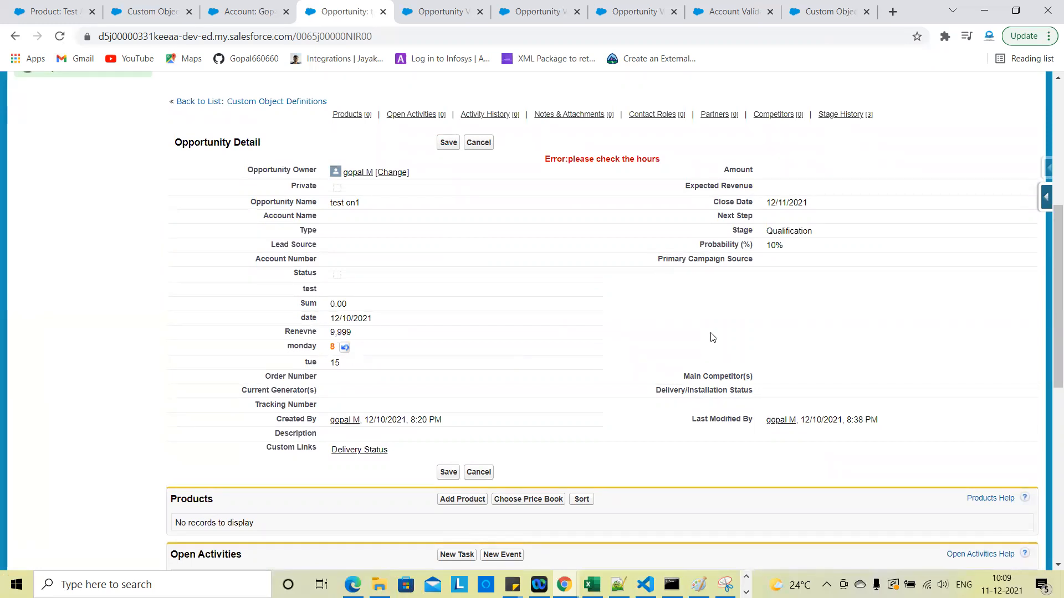
pyautogui.click(479, 142)
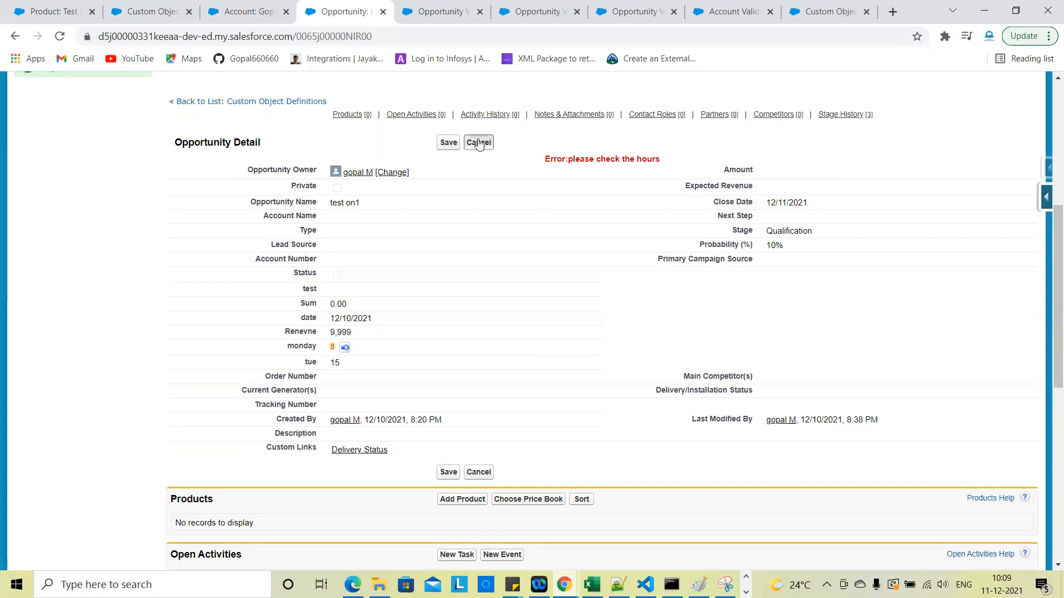
# Enter 12/15/2021 as the Close Date of test on1 without saving, and open the check_date Opportunity validation rule for editing
pyautogui.doubleClick(787, 197)
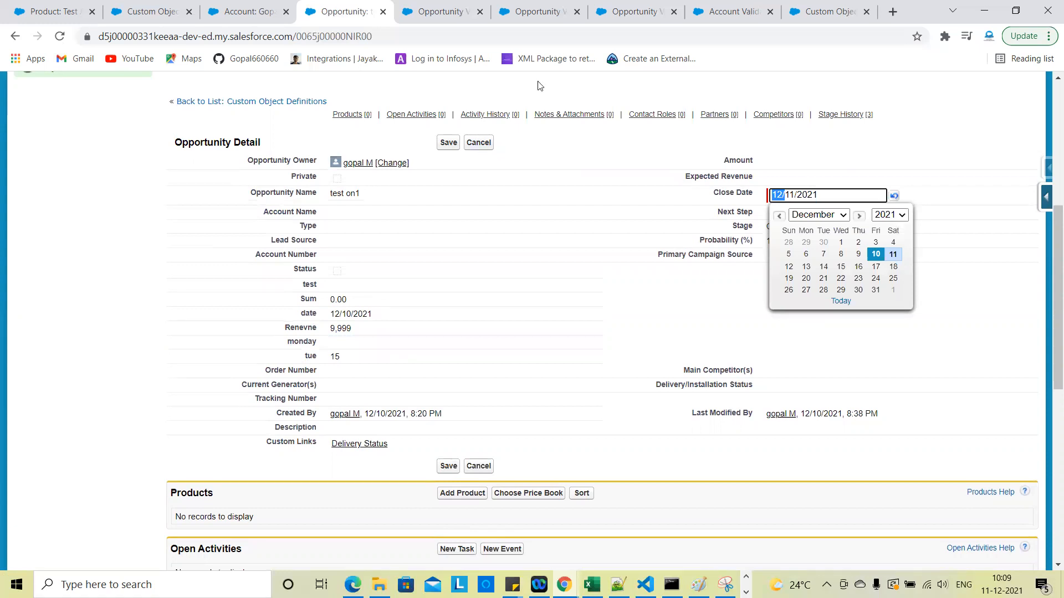
pyautogui.click(436, 11)
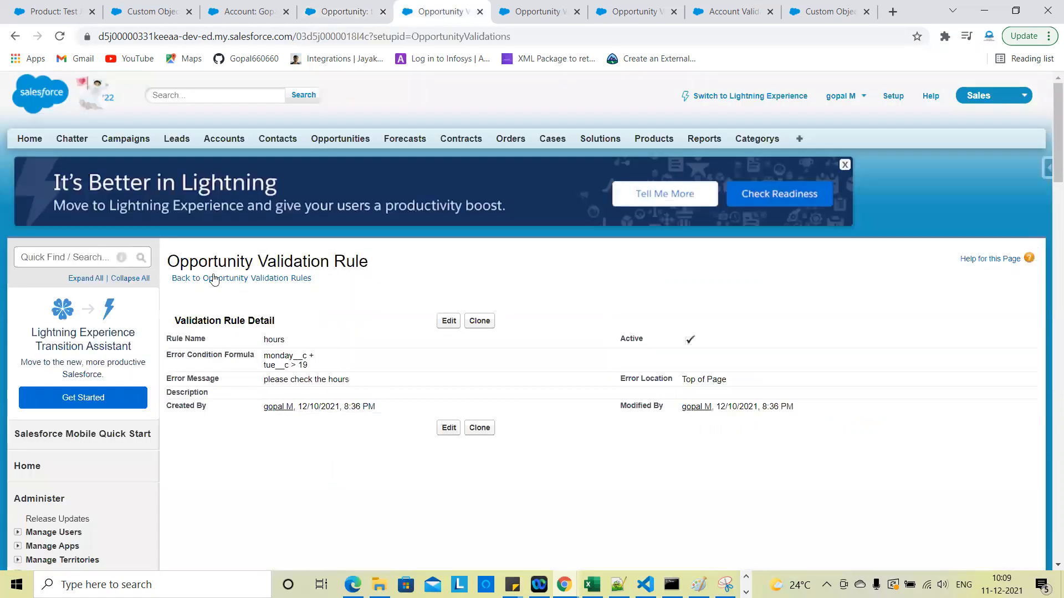
pyautogui.press('F5')
pyautogui.scroll(-3, 412, 450)
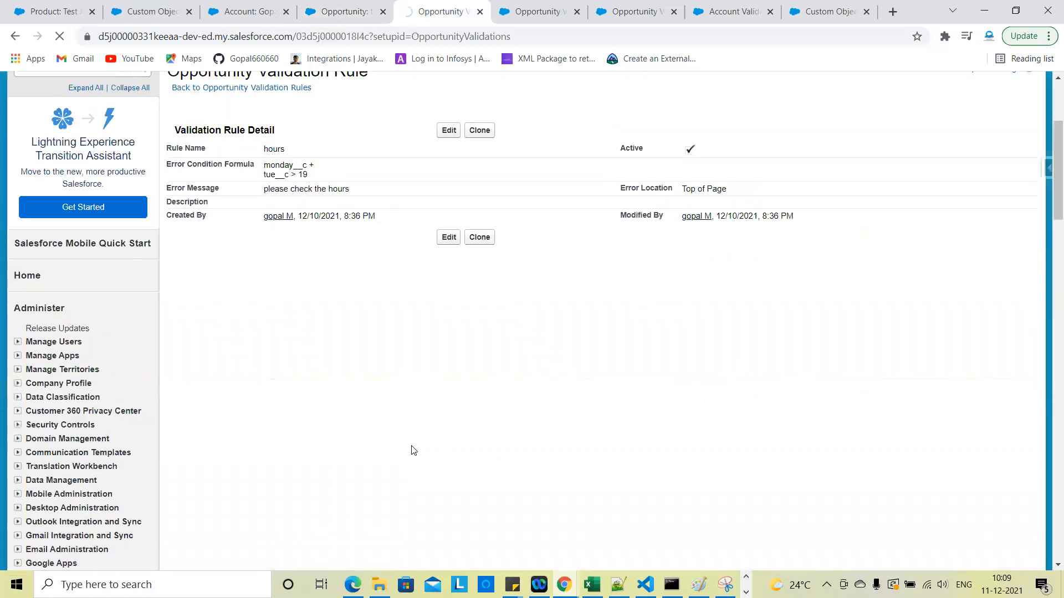
pyautogui.scroll(-3, 320, 383)
pyautogui.scroll(3, 341, 336)
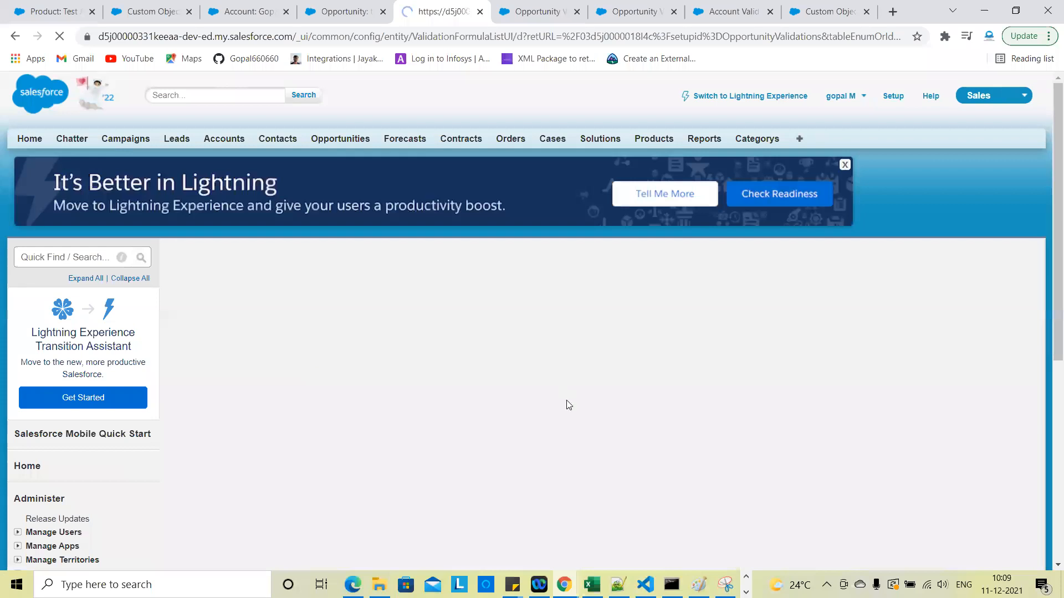
pyautogui.scroll(-2, 569, 405)
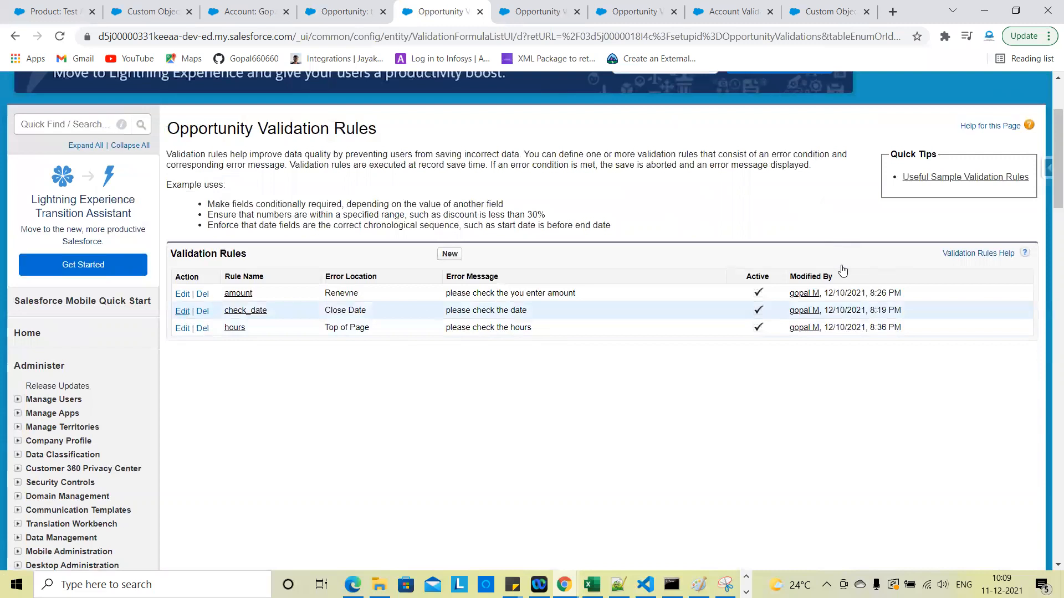
pyautogui.hotkey('ctrl', 'shift', 'Tab')
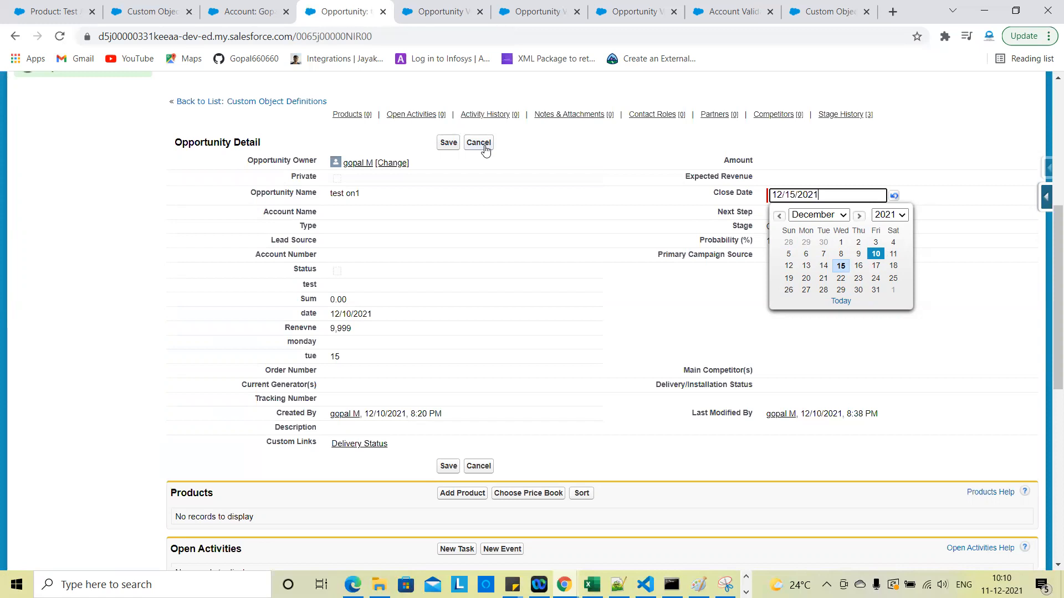
pyautogui.click(456, 5)
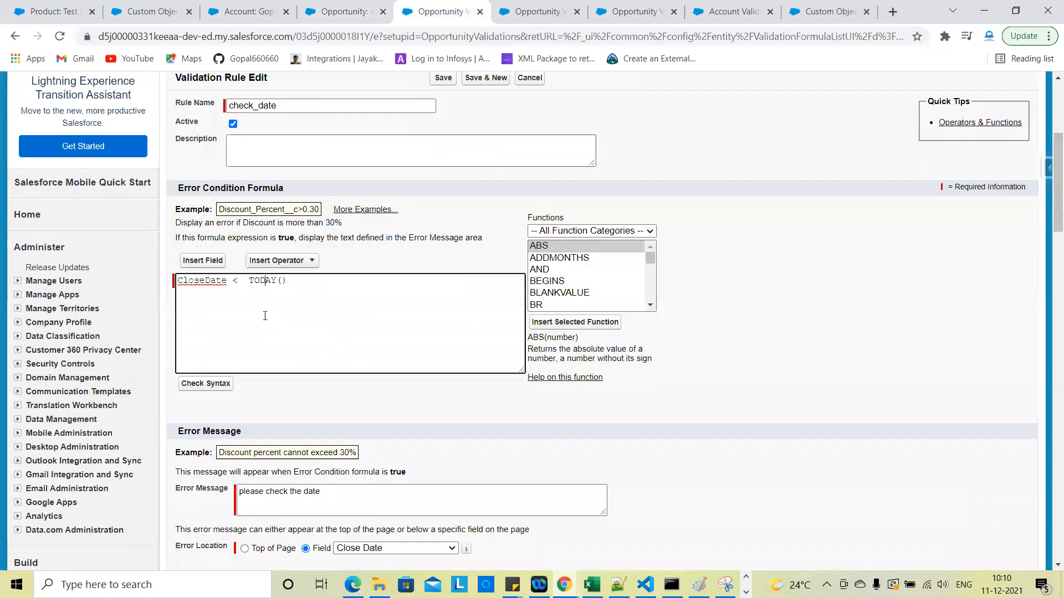
# Replace the whole check_date error condition formula with the DAY function from the Date & Time category
pyautogui.click(559, 230)
pyautogui.click(558, 255)
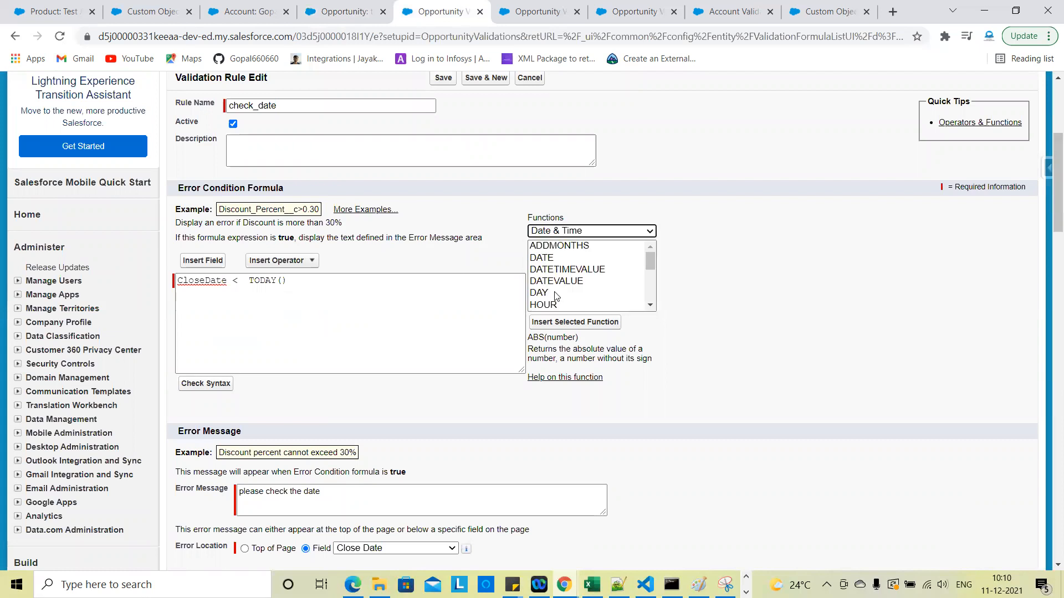
pyautogui.click(555, 294)
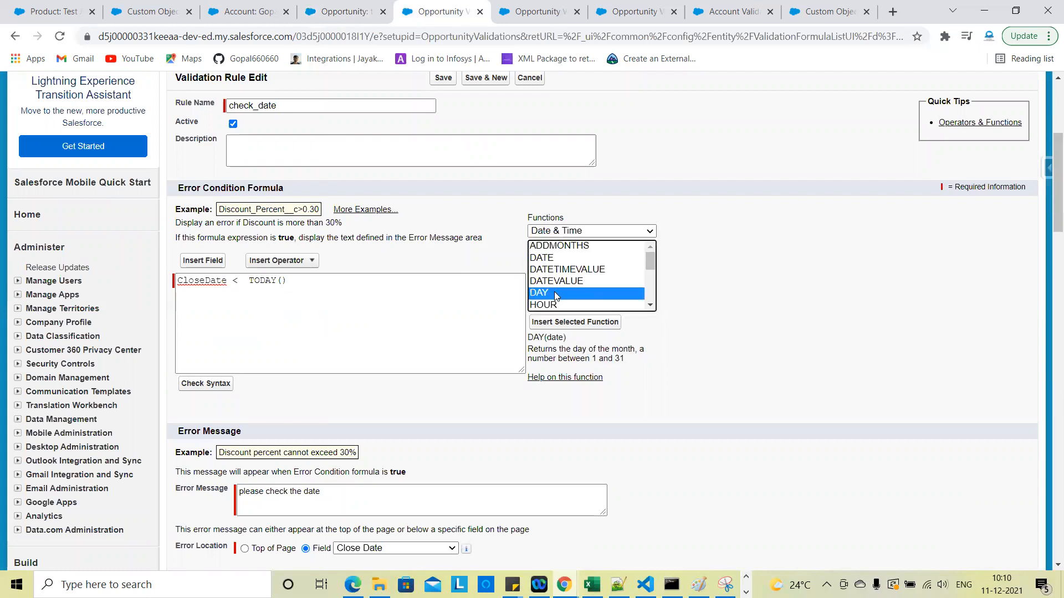
pyautogui.click(572, 322)
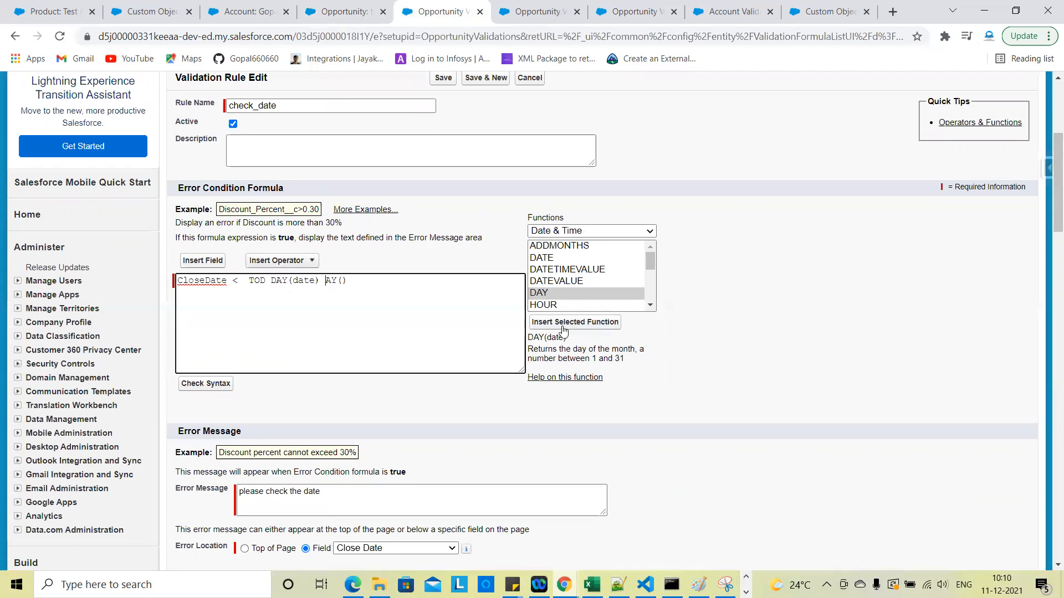
pyautogui.hotkey('ctrl', 'a')
pyautogui.press('BackSpace')
pyautogui.click(556, 324)
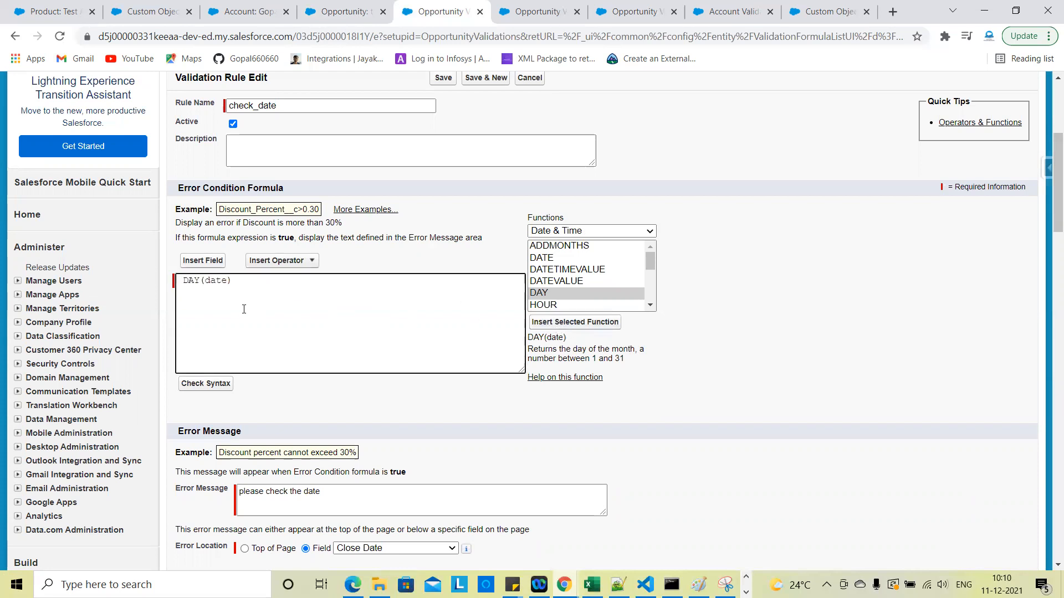
# Replace the date placeholder inside the DAY function with the Opportunity's Close Date field
pyautogui.doubleClick(218, 283)
pyautogui.click(209, 262)
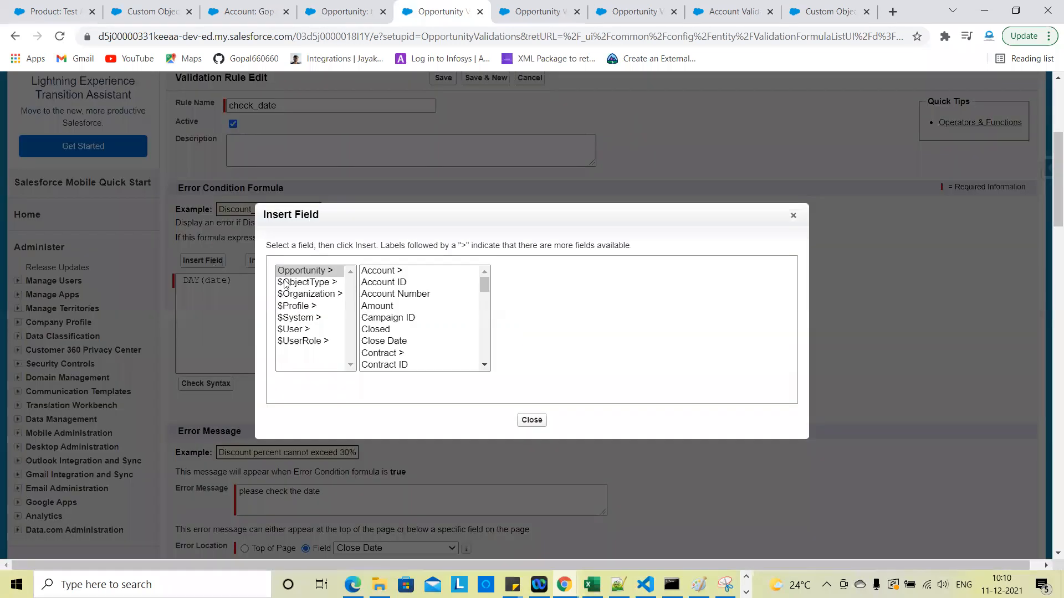
pyautogui.scroll(-1, 398, 333)
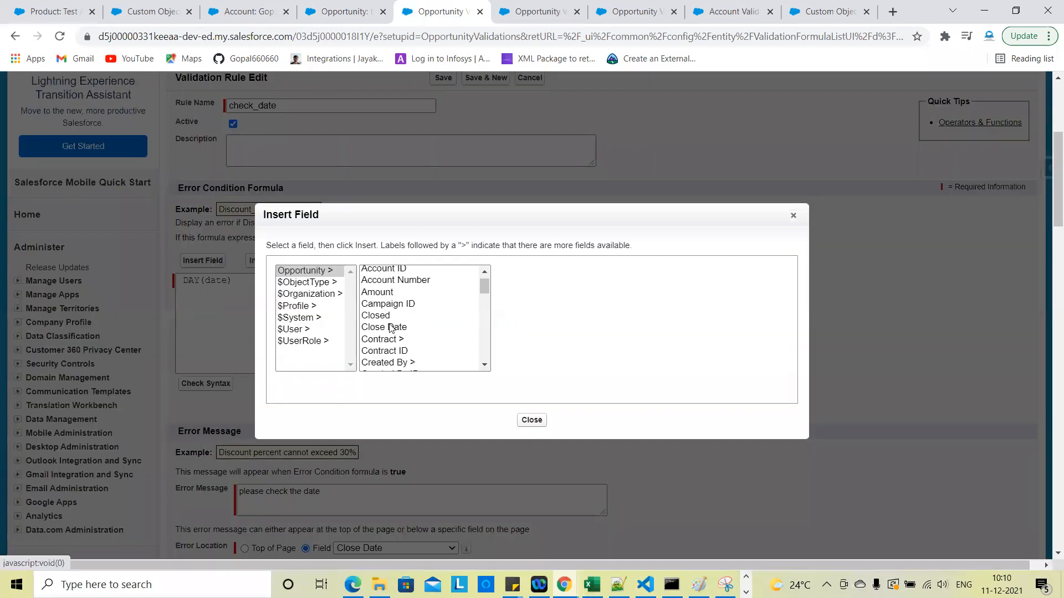
pyautogui.click(391, 328)
pyautogui.click(535, 345)
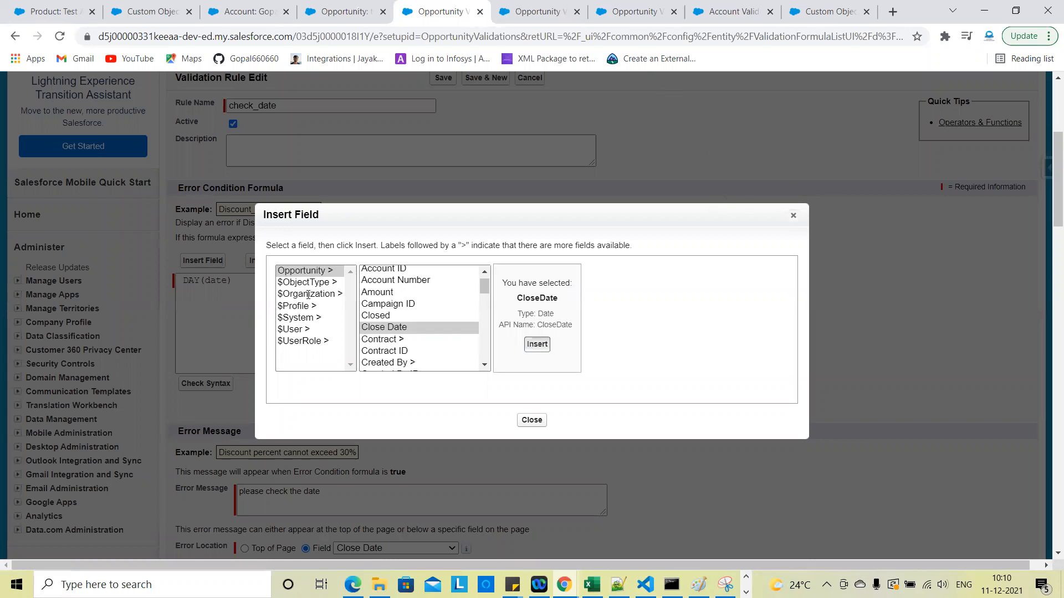
pyautogui.press('Return')
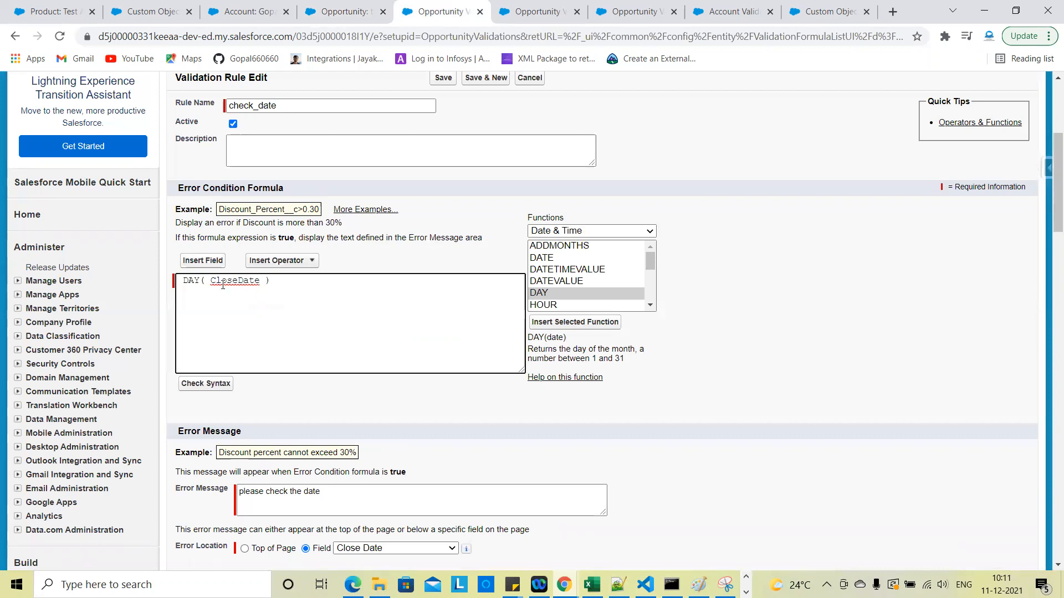
# Complete the error condition as DAY( CloseDate ) > 15 and remove the leading space
pyautogui.doubleClick(244, 282)
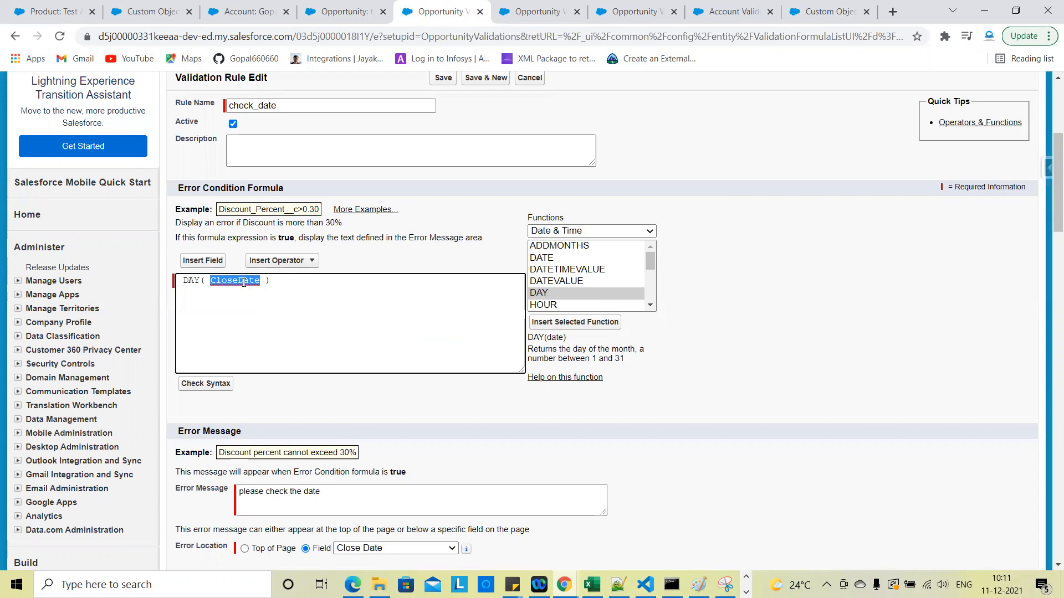
pyautogui.click(277, 281)
pyautogui.write('> 15')
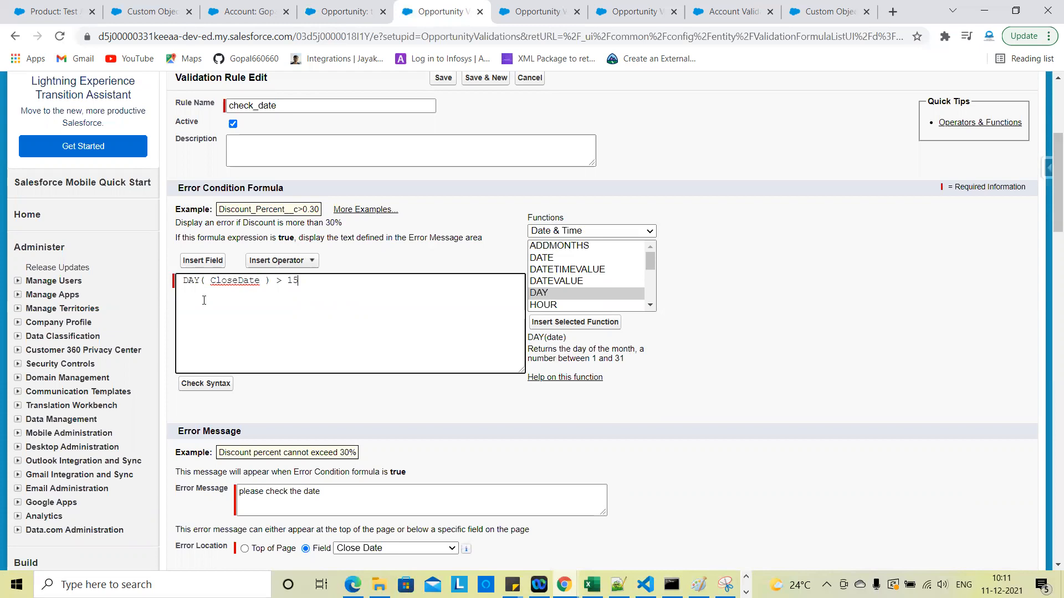
pyautogui.click(185, 281)
pyautogui.press('BackSpace')
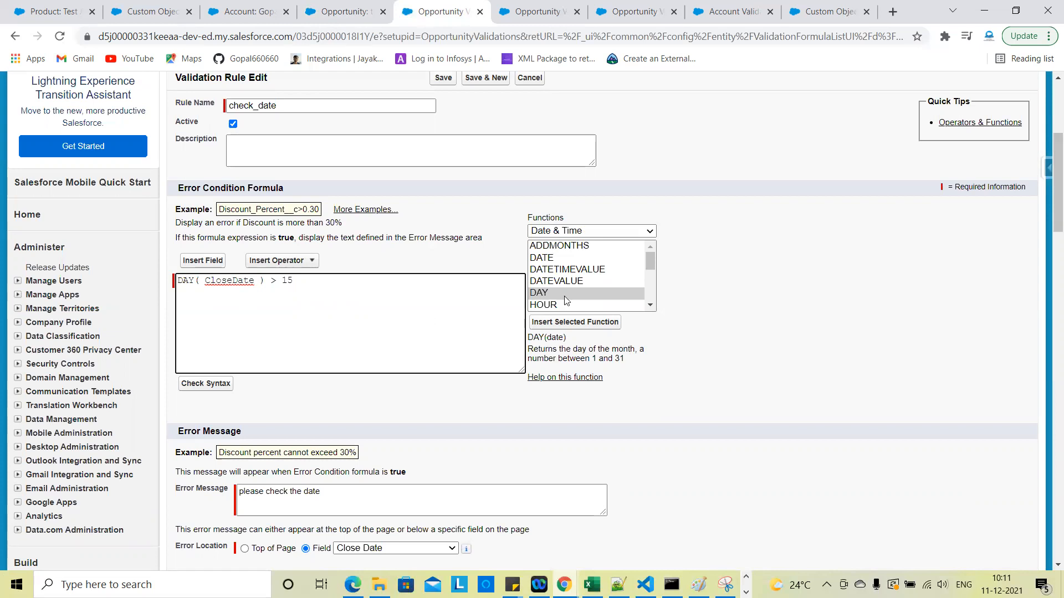
# Look through the Date & Time functions and read the descriptions of YEAR and MONTH
pyautogui.scroll(-2, 570, 277)
pyautogui.scroll(2, 575, 265)
pyautogui.scroll(-6, 575, 264)
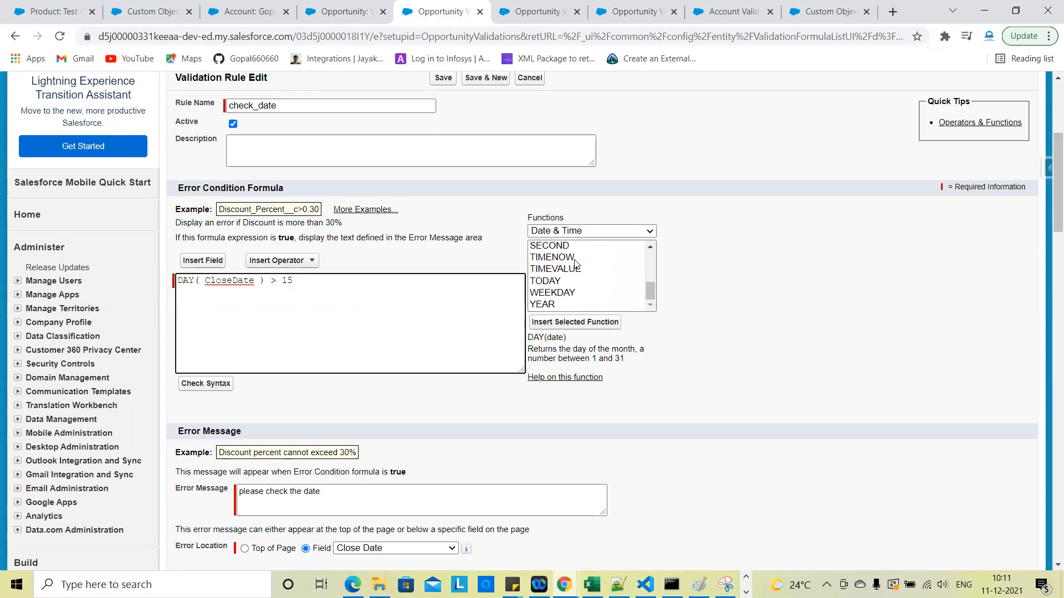
pyautogui.click(550, 306)
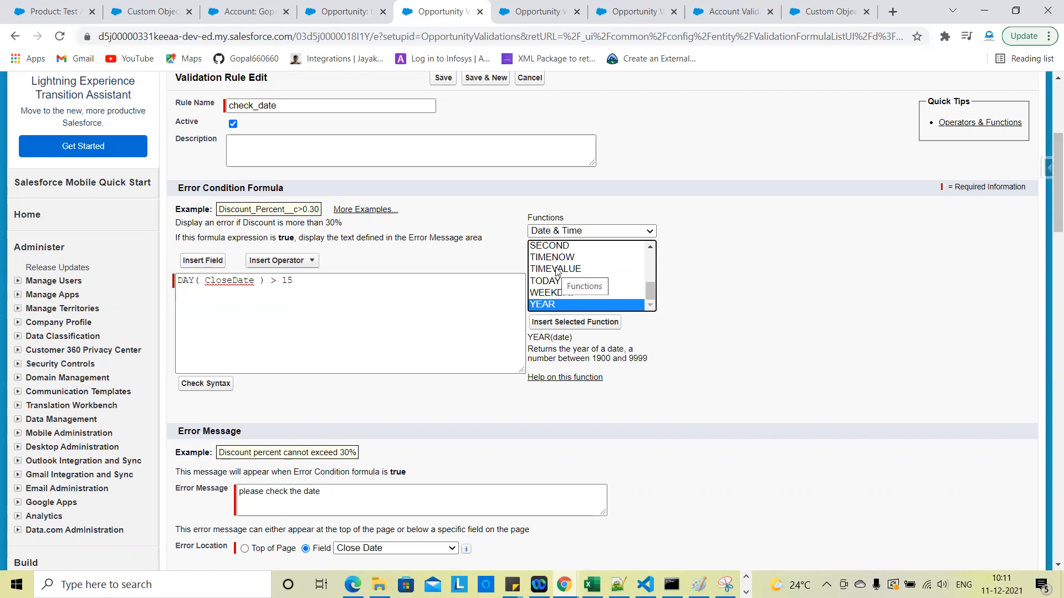
pyautogui.scroll(5, 556, 271)
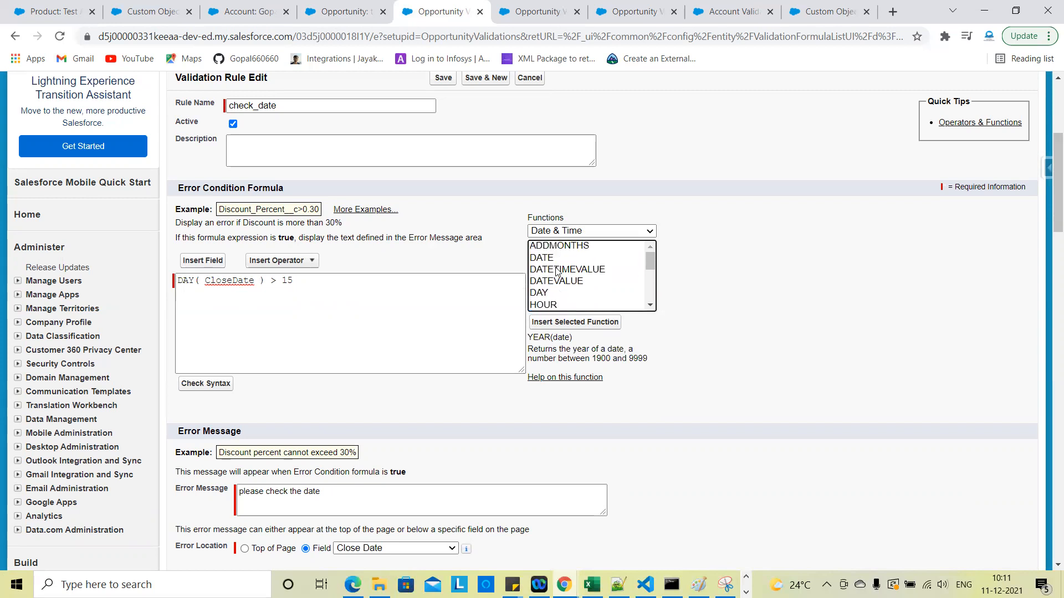
pyautogui.scroll(-2, 559, 308)
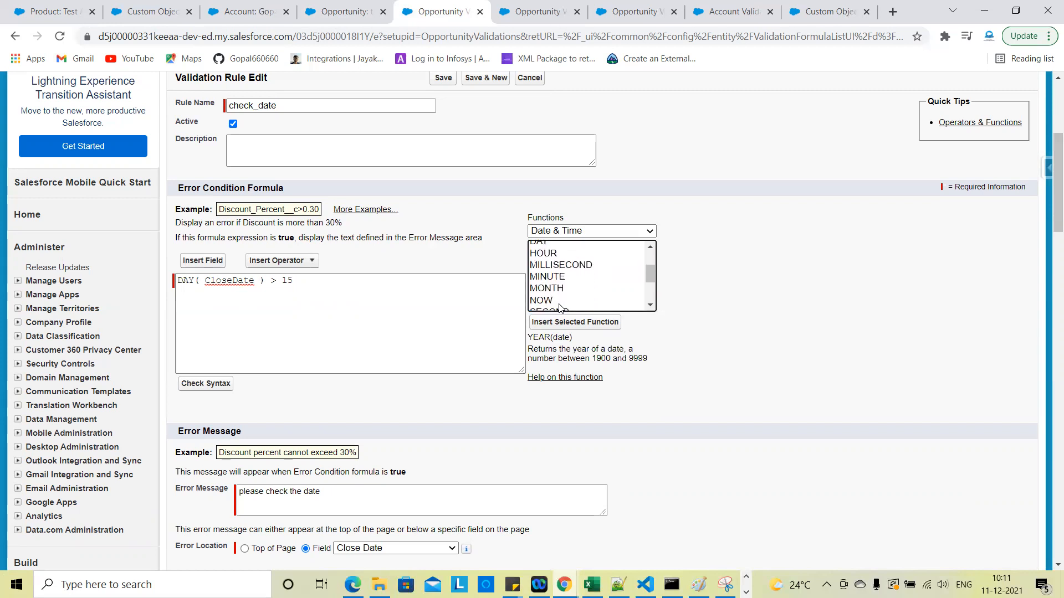
pyautogui.click(554, 291)
pyautogui.click(416, 309)
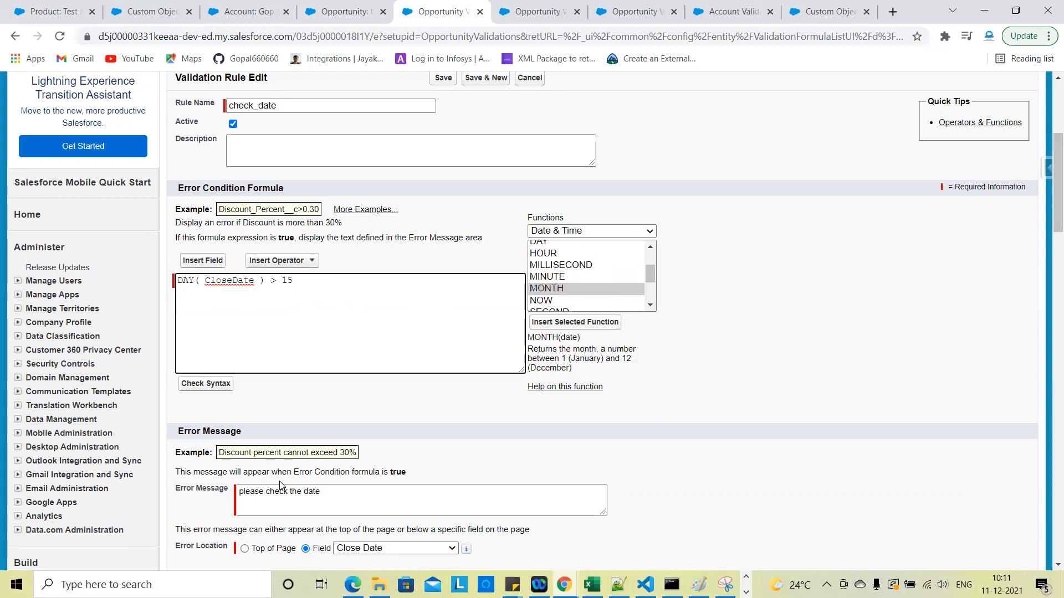
# Save the check_date validation rule with its revised error condition
pyautogui.click(325, 495)
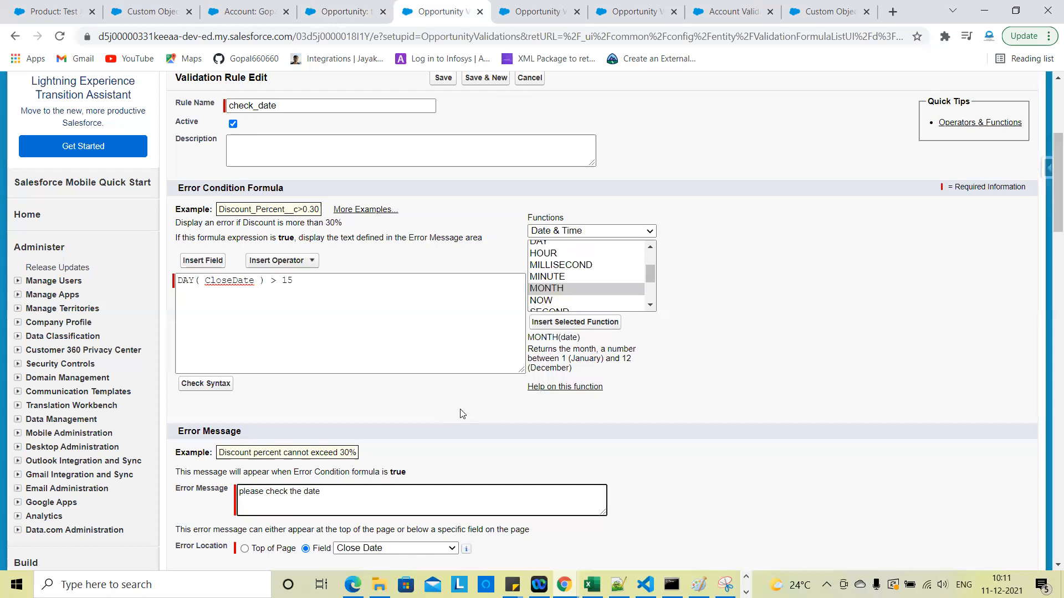
pyautogui.scroll(-3, 463, 411)
pyautogui.click(443, 424)
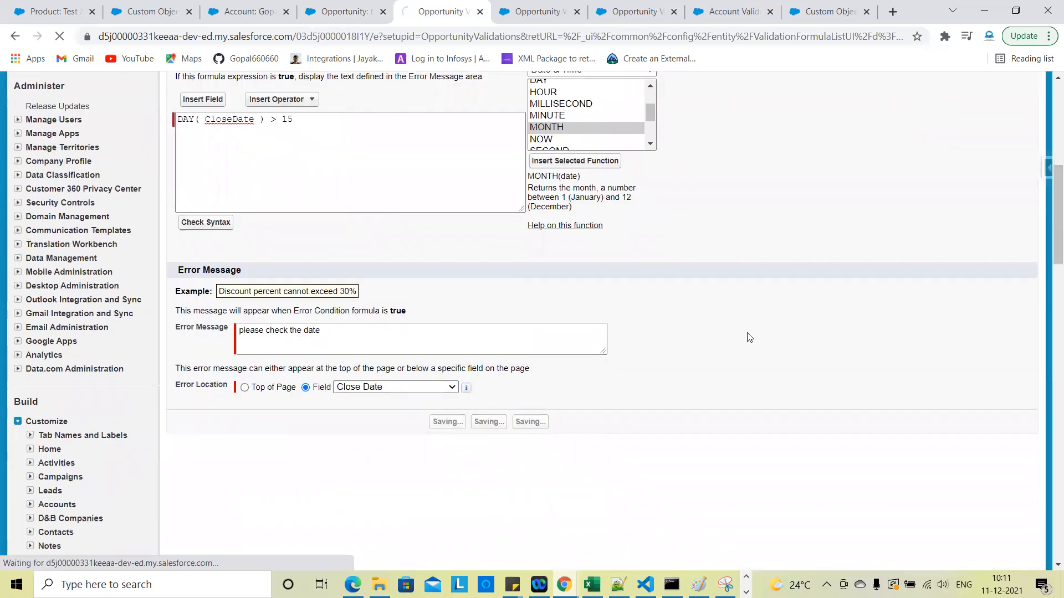
pyautogui.scroll(3, 749, 337)
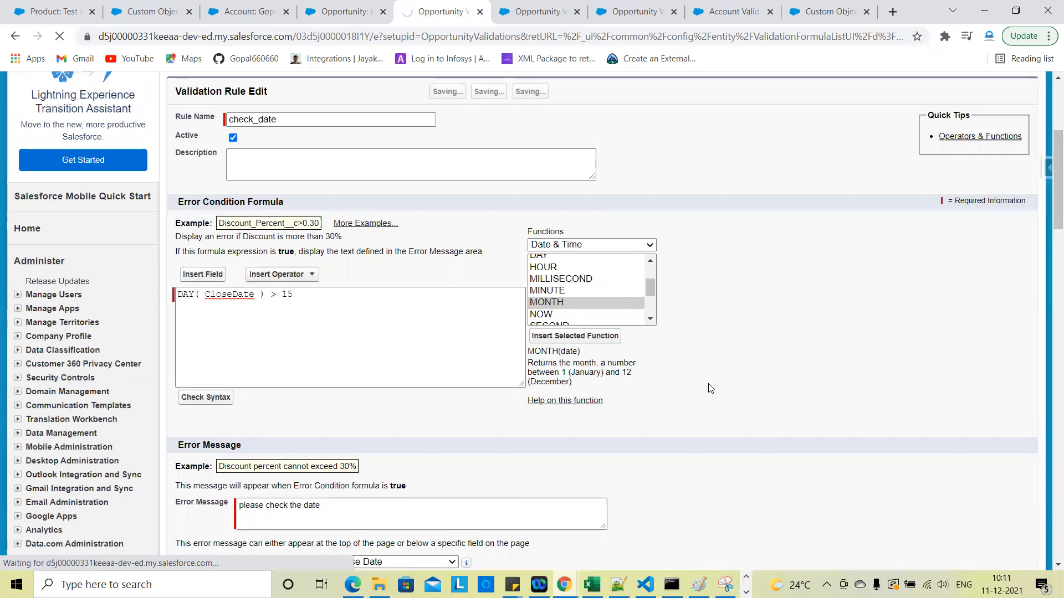
pyautogui.scroll(-2, 757, 372)
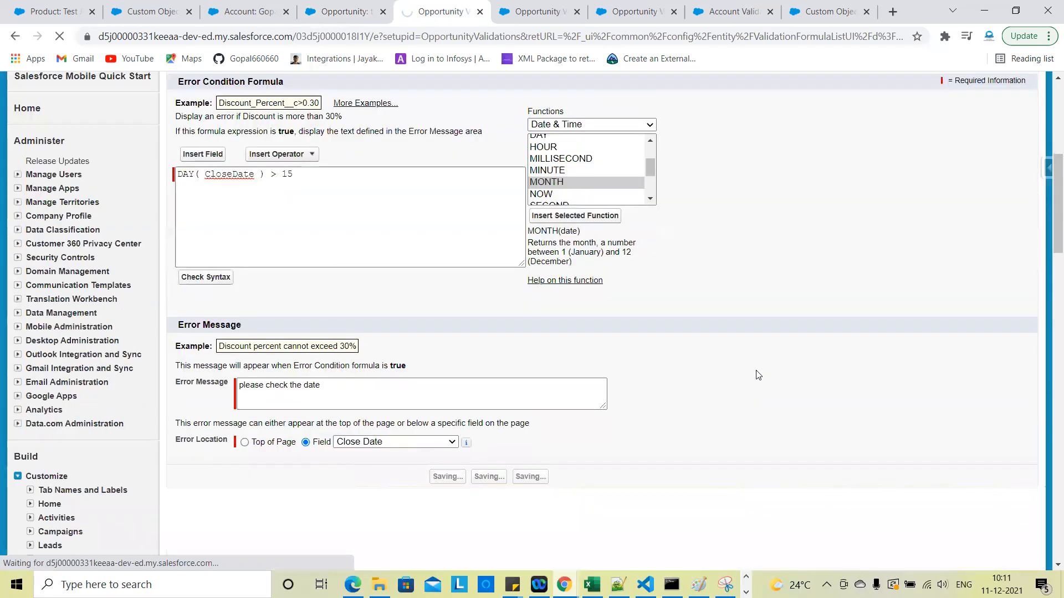
pyautogui.click(363, 2)
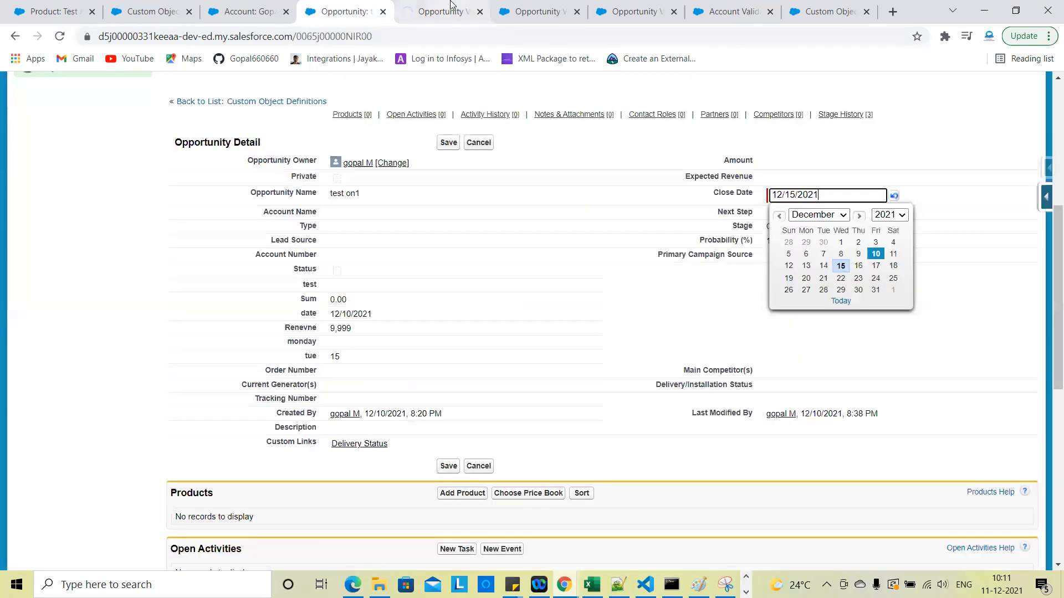
pyautogui.click(450, 2)
pyautogui.scroll(3, 492, 103)
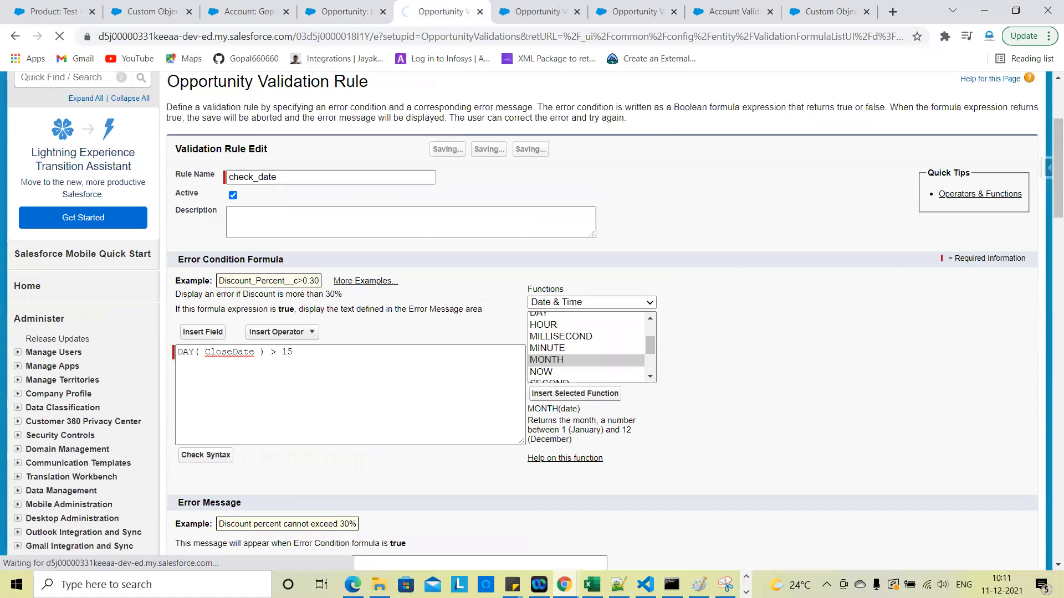
pyautogui.scroll(1, 918, 321)
pyautogui.click(927, 585)
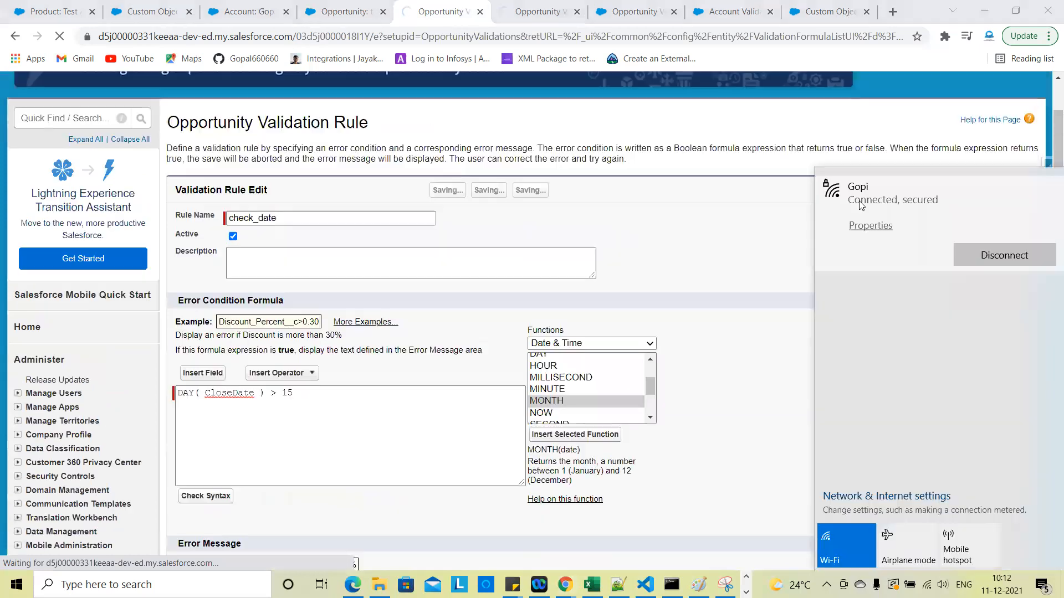
pyautogui.click(724, 213)
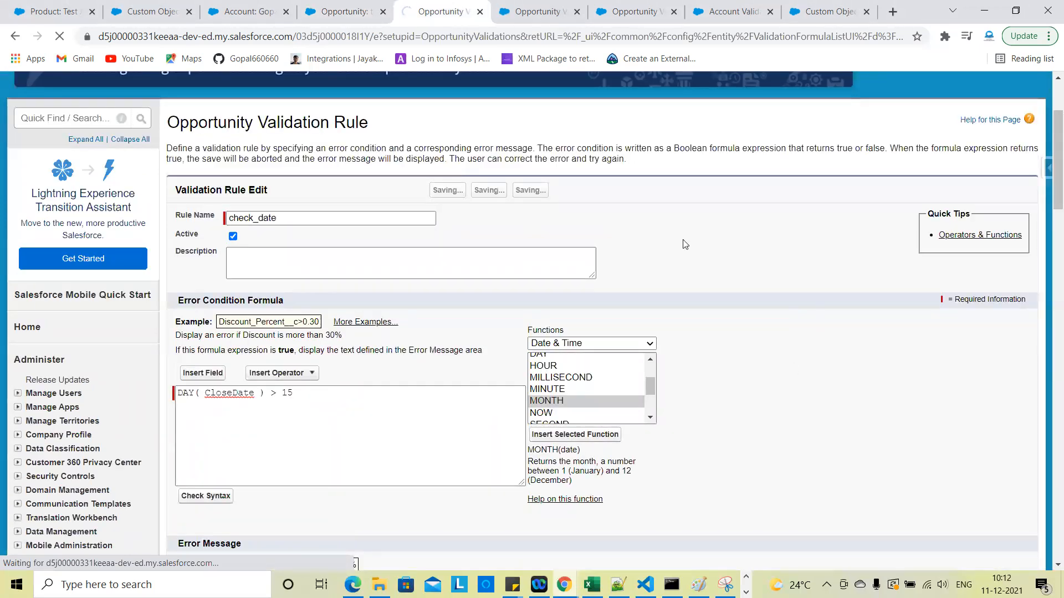
pyautogui.click(364, 7)
pyautogui.click(441, 11)
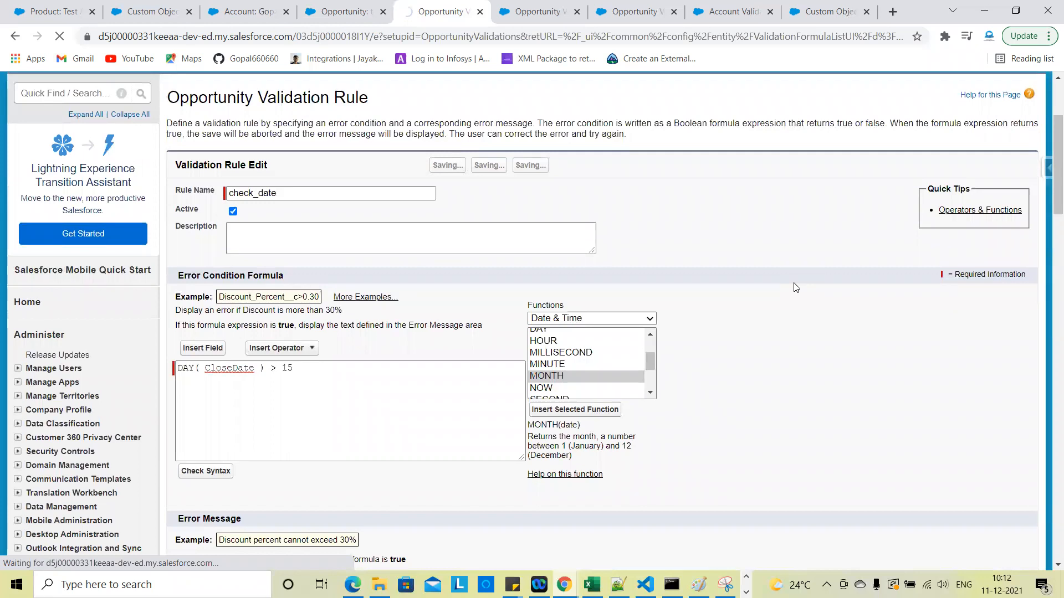
pyautogui.tripleClick(319, 372)
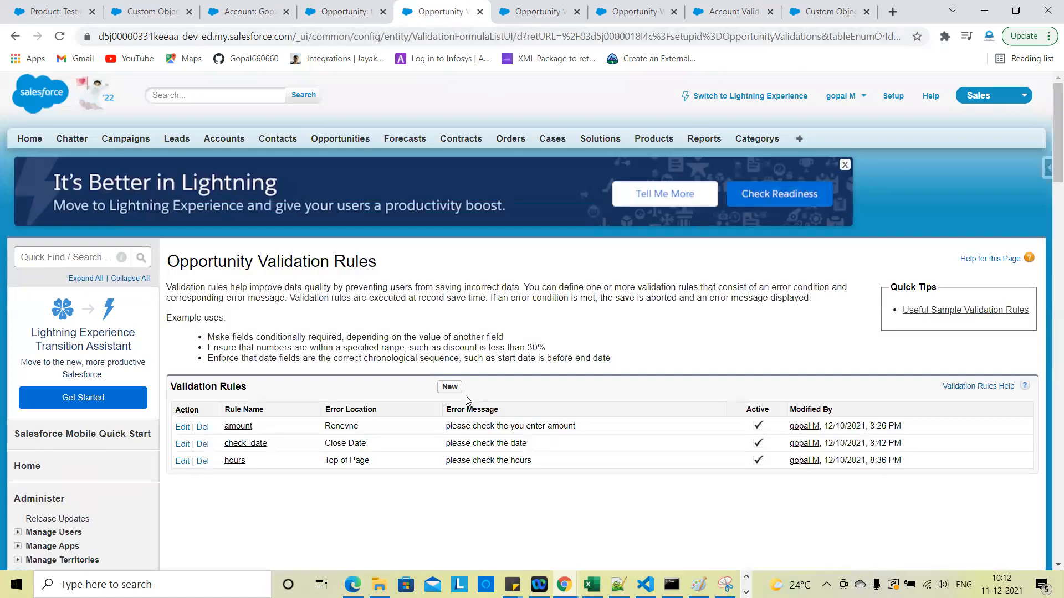
# Open the check_date opportunity validation rule and examine its error condition formula
pyautogui.scroll(-1, 258, 424)
pyautogui.click(246, 416)
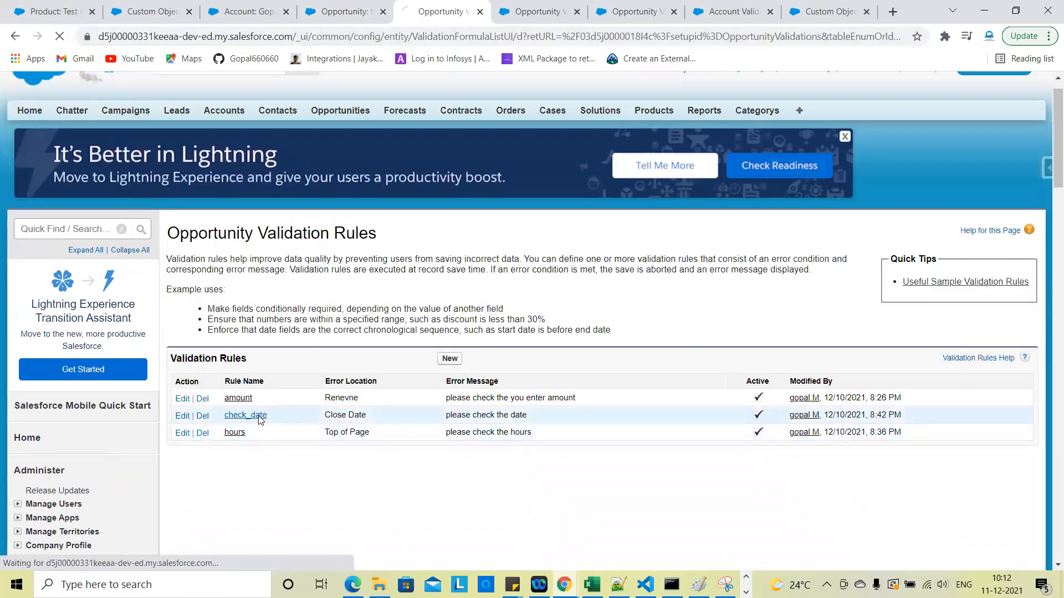
pyautogui.scroll(-1, 534, 435)
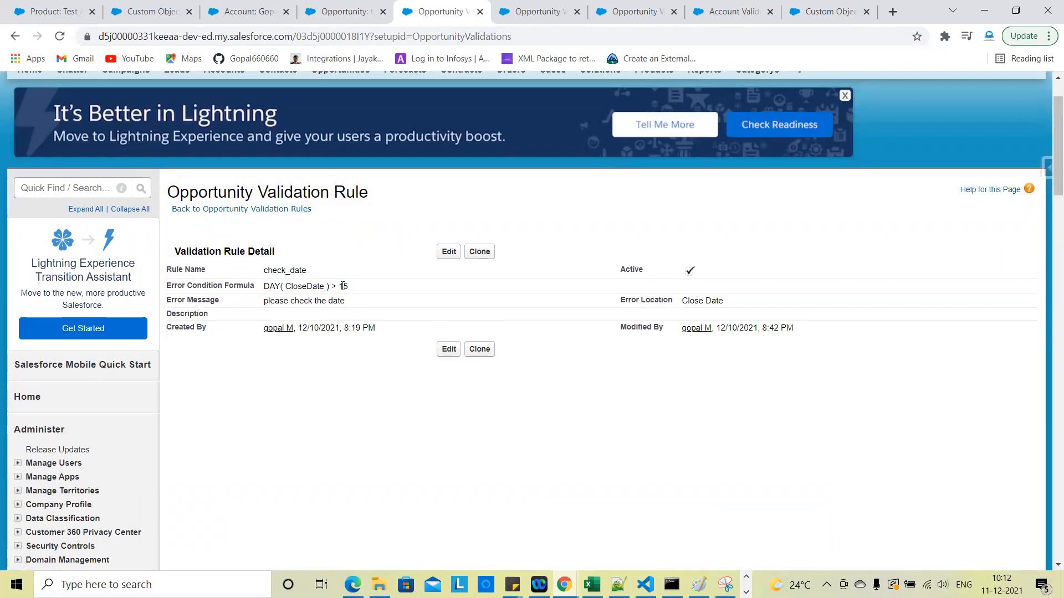
# Try to save the test on1 opportunity with a Close Date of 12/18/2021
pyautogui.click(355, 10)
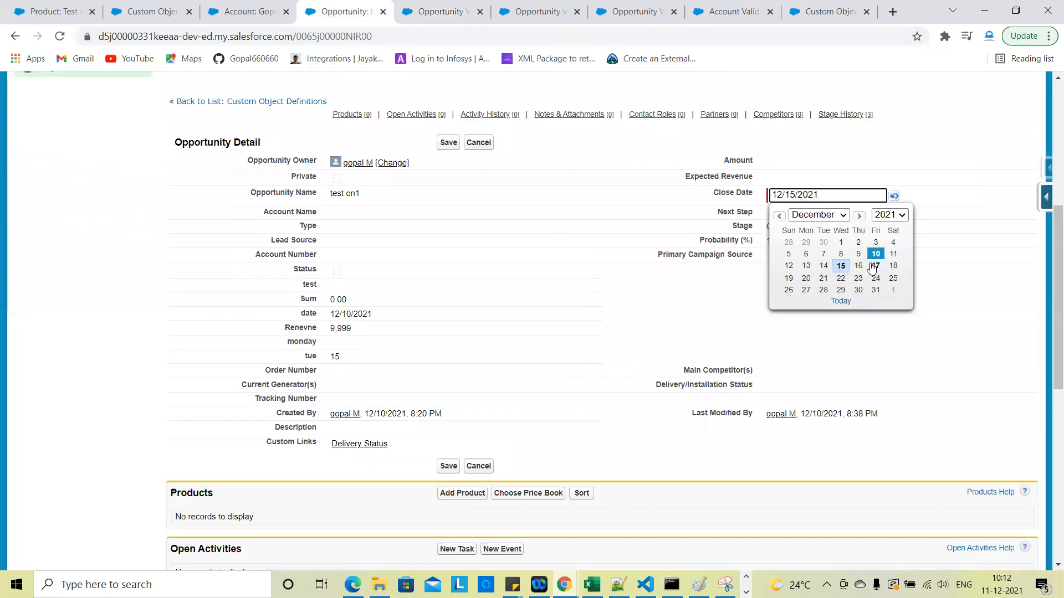
pyautogui.click(892, 266)
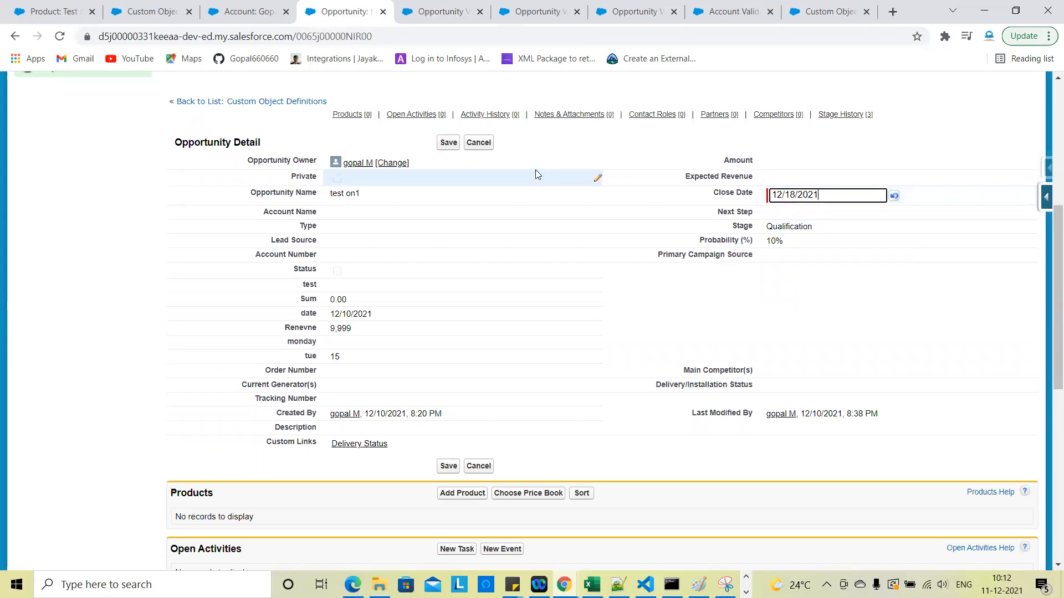
pyautogui.click(448, 143)
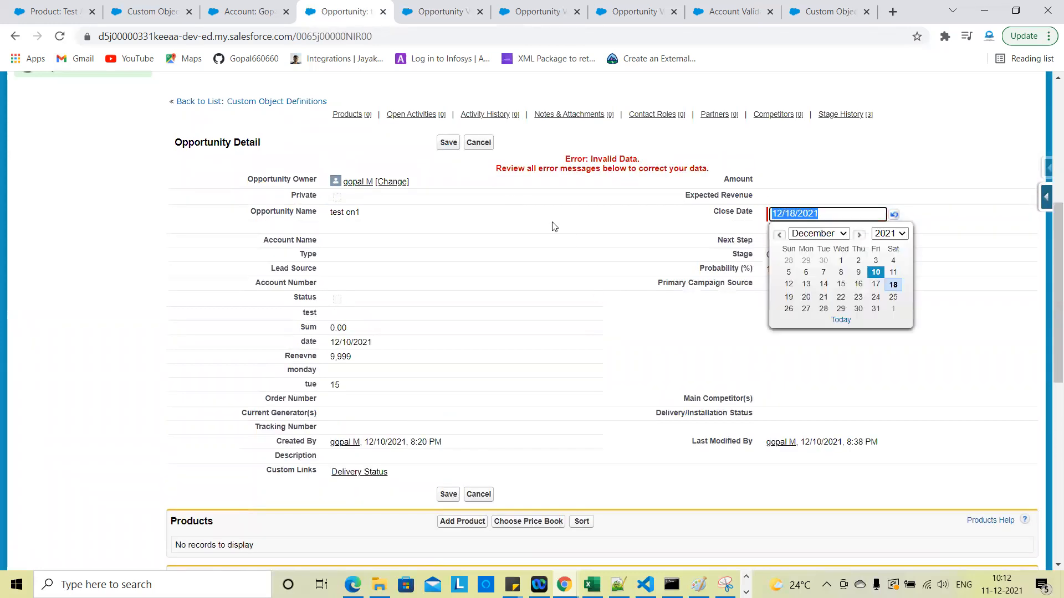
pyautogui.click(733, 151)
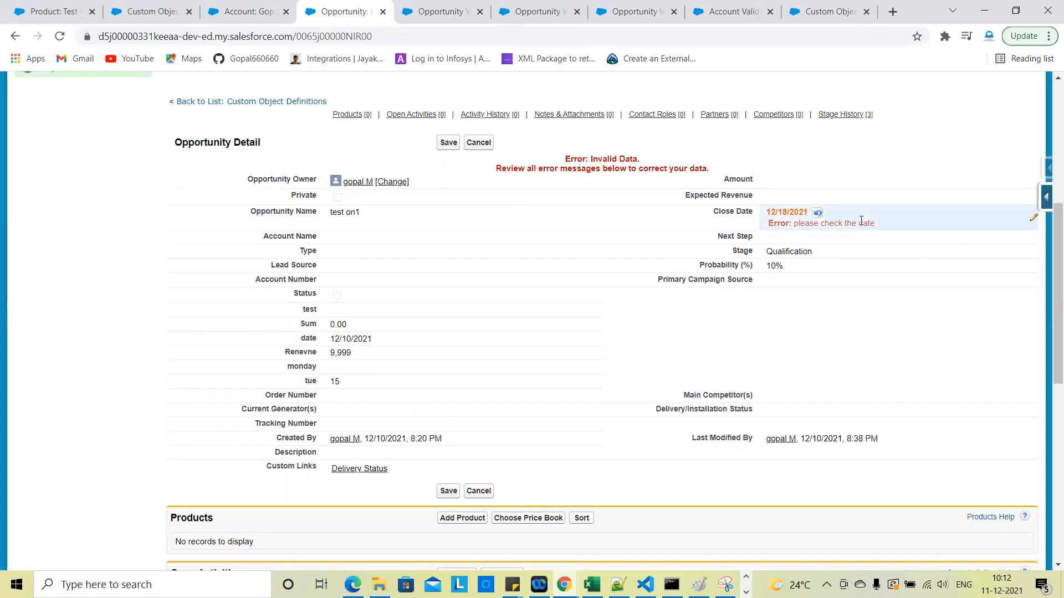
# Set the opportunity's Close Date to 12/8/2021 and save the record
pyautogui.doubleClick(829, 216)
pyautogui.click(840, 272)
pyautogui.click(448, 143)
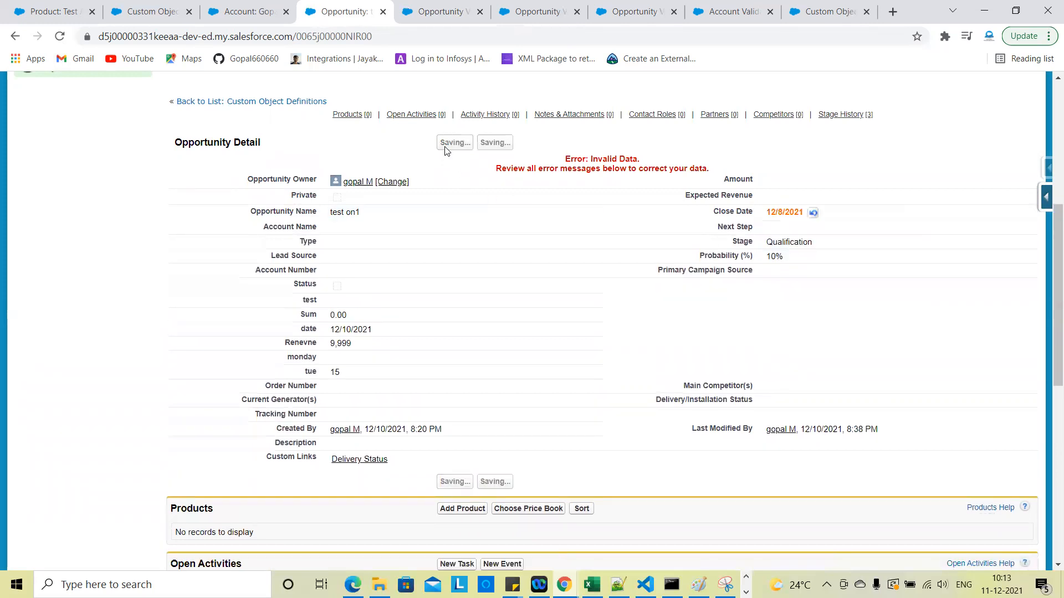
# Try to save the opportunity with a Close Date of 12/31/2021, then cancel the edit
pyautogui.scroll(-5, 771, 334)
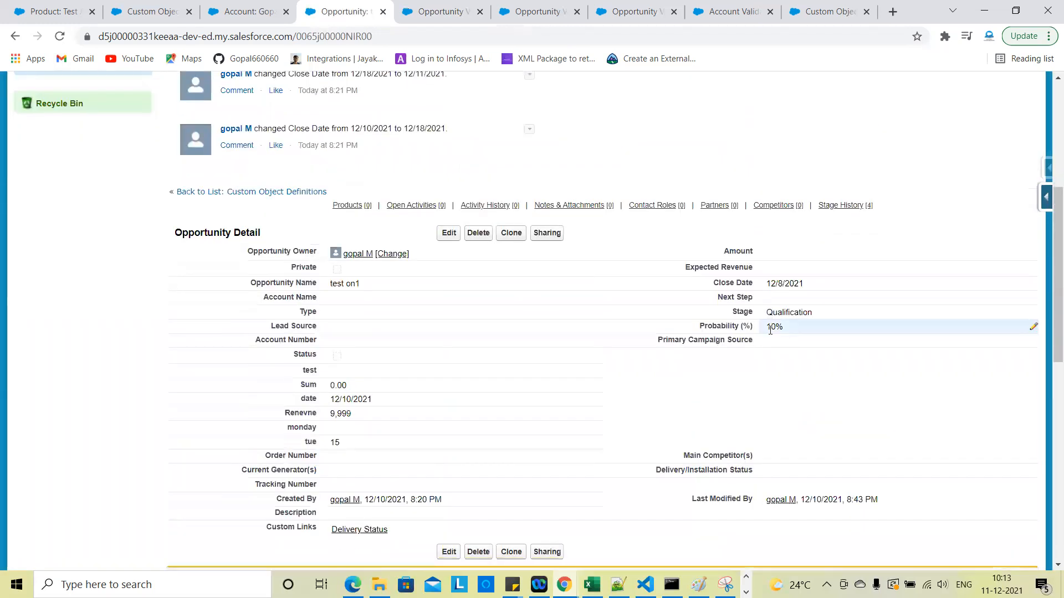
pyautogui.scroll(5, 824, 284)
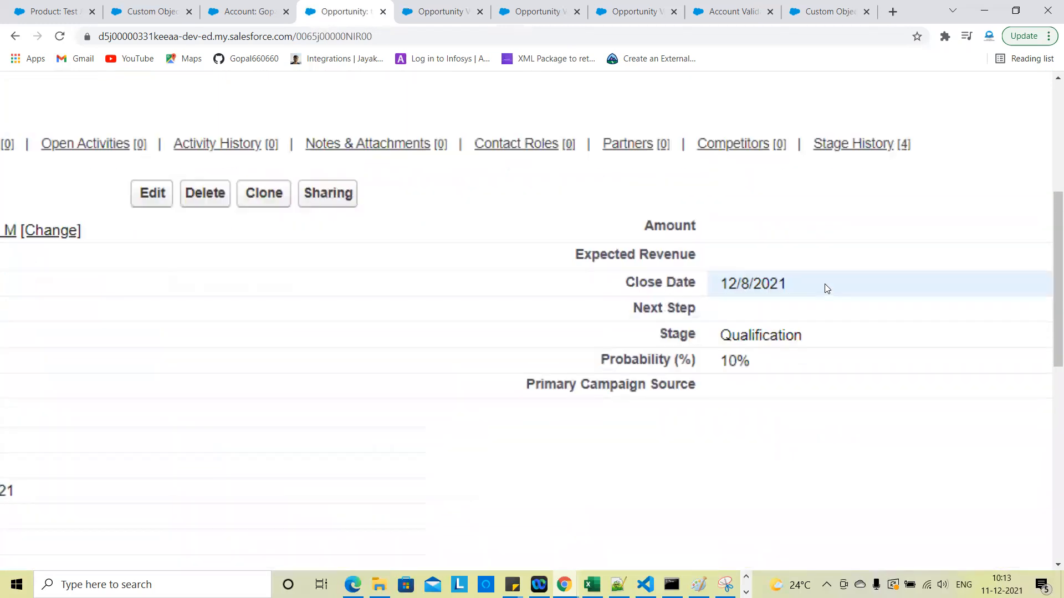
pyautogui.doubleClick(743, 284)
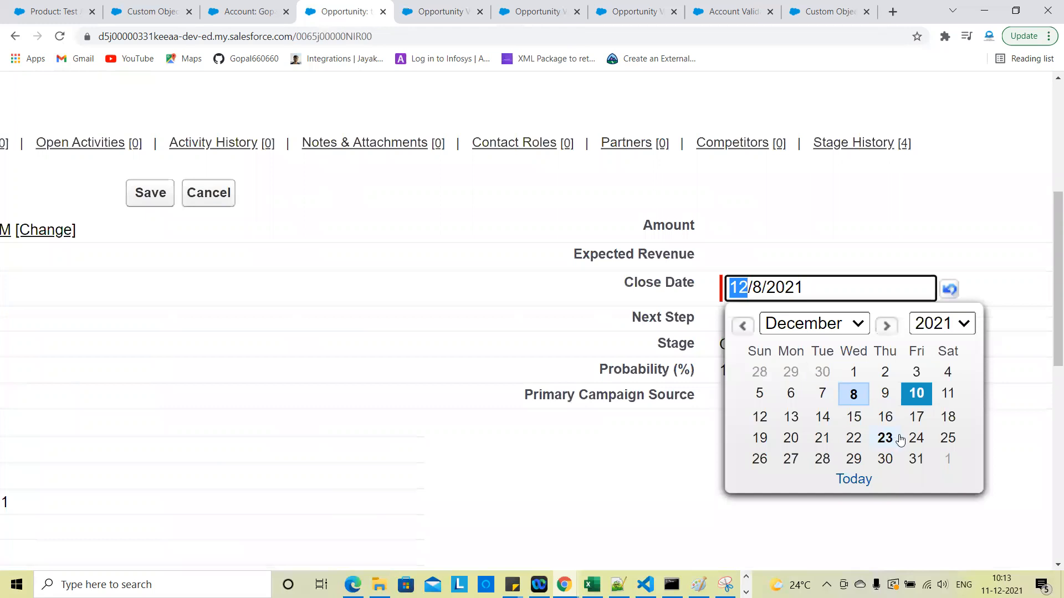
pyautogui.click(916, 458)
pyautogui.scroll(-5, 443, 352)
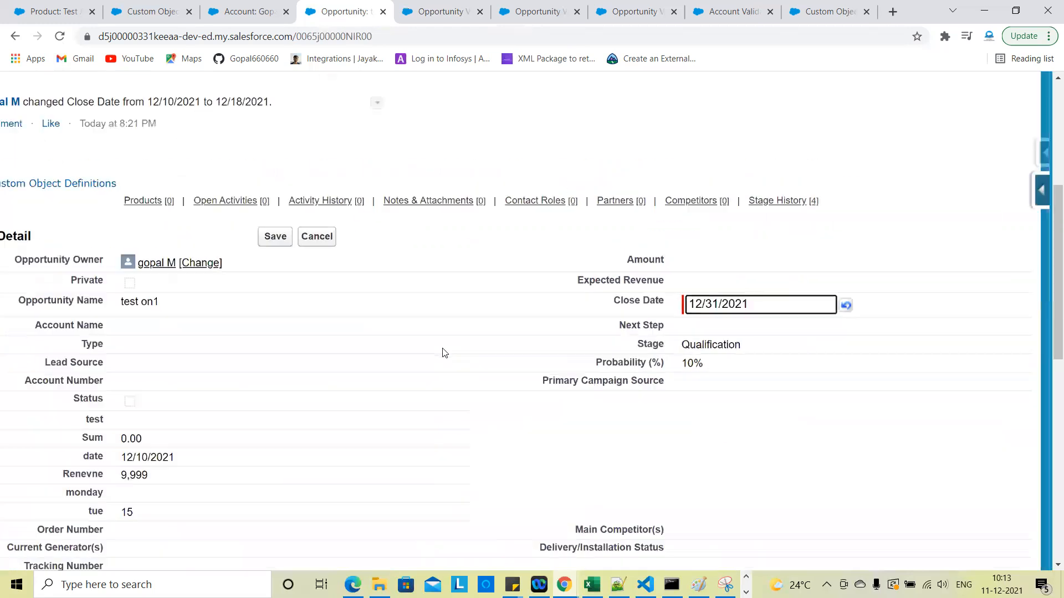
pyautogui.click(448, 246)
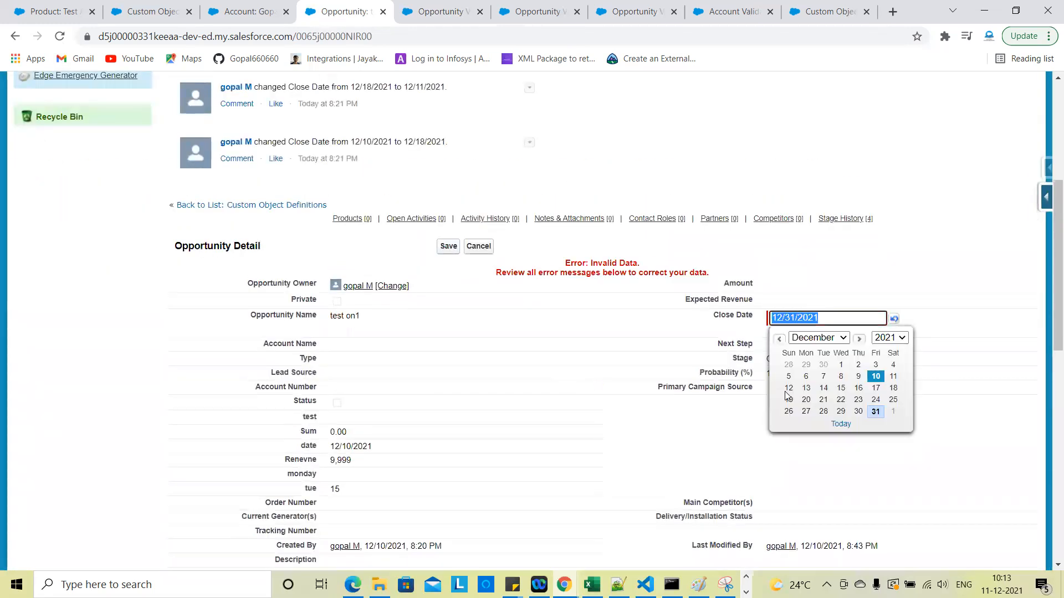
pyautogui.click(815, 260)
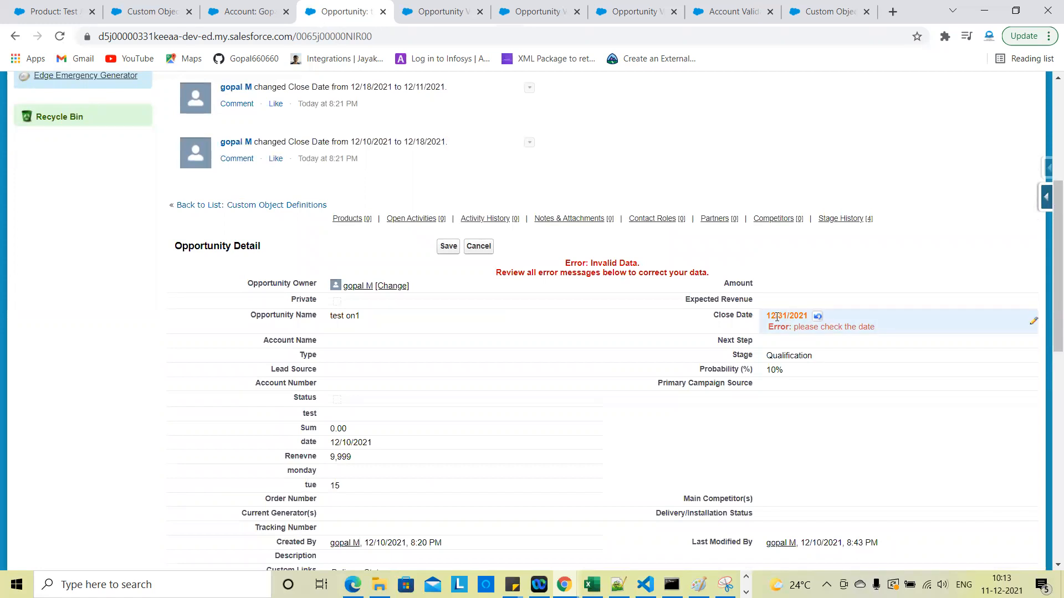
pyautogui.click(476, 247)
# Open the check_date validation rule for editing and remove the DAY function name from its error condition formula
pyautogui.click(443, 11)
pyautogui.click(446, 253)
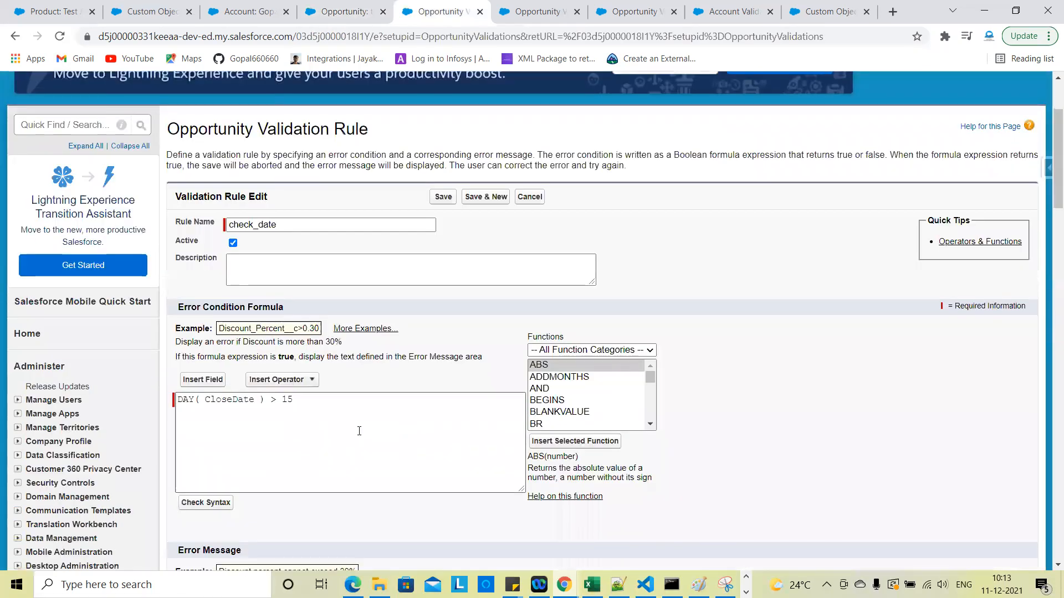
pyautogui.click(189, 400)
pyautogui.doubleClick(190, 400)
pyautogui.press('BackSpace')
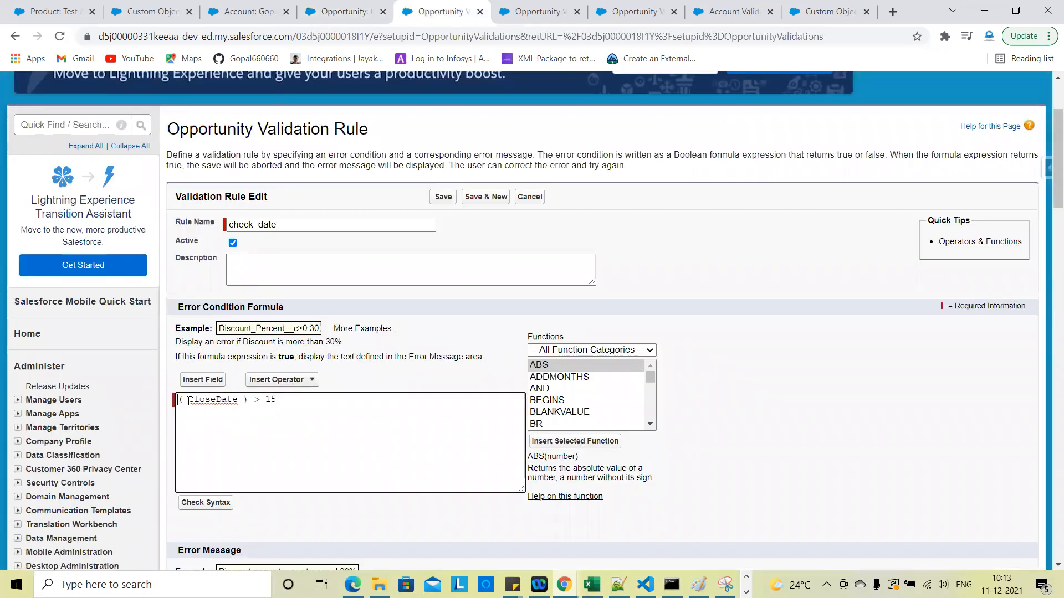
# Insert the MONTH function from the Date & Time category at the start of the error condition formula
pyautogui.scroll(-5, 561, 401)
pyautogui.click(559, 350)
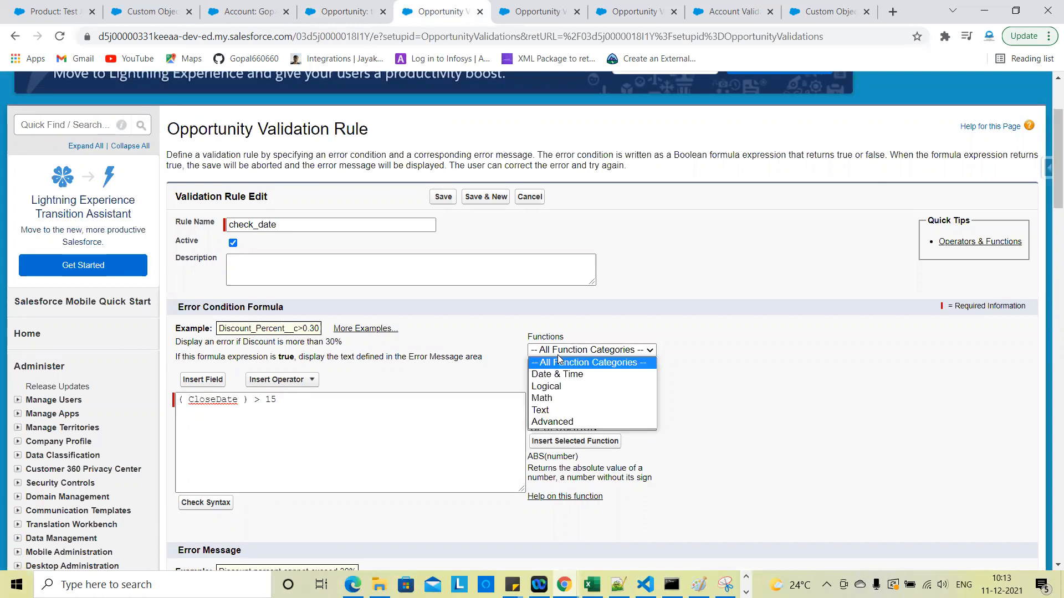
pyautogui.click(562, 377)
pyautogui.scroll(-2, 557, 416)
pyautogui.scroll(2, 557, 396)
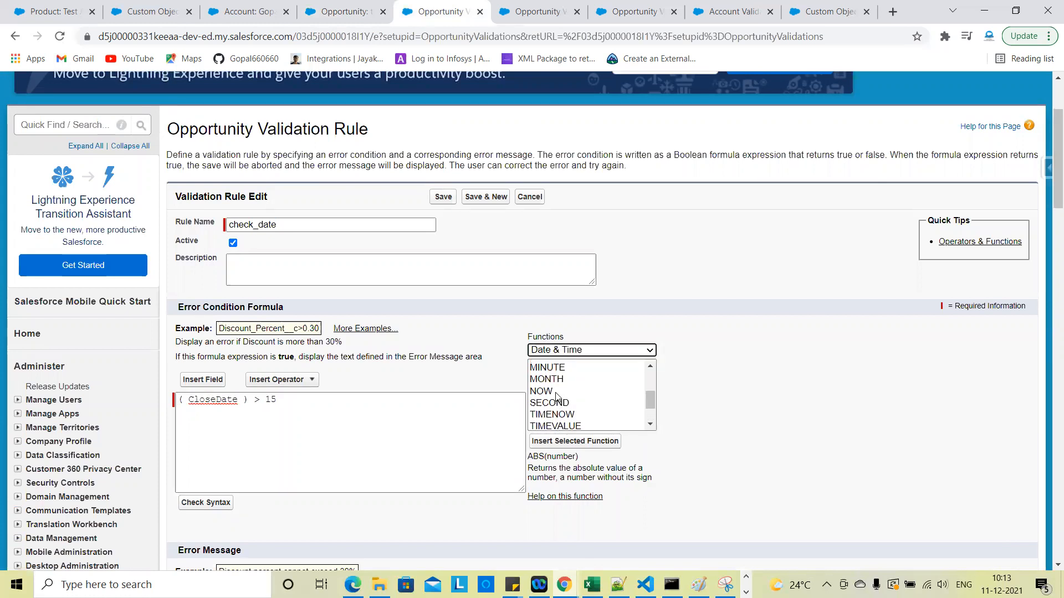
pyautogui.click(551, 406)
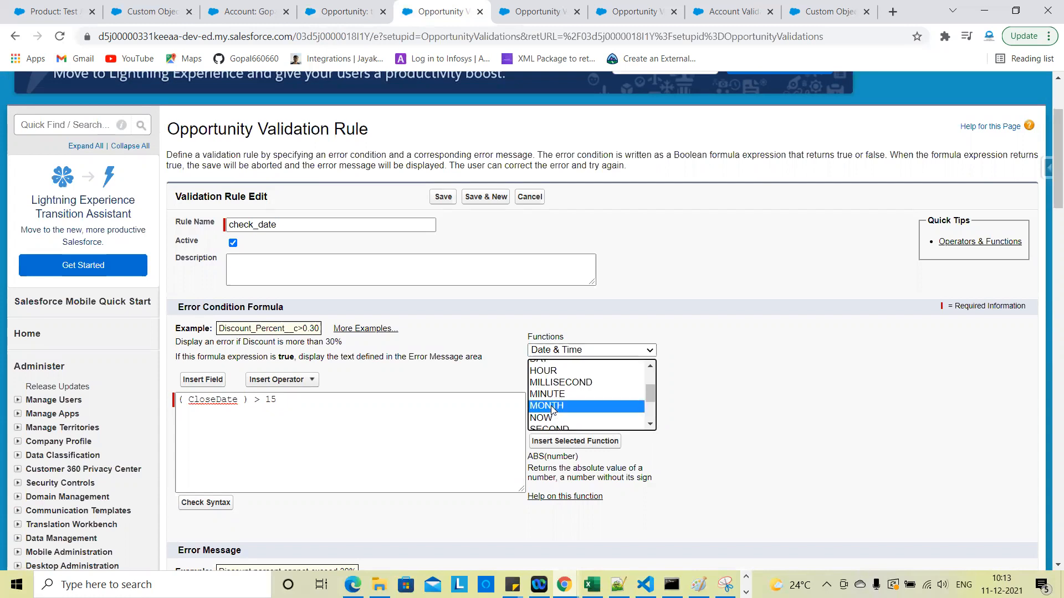
pyautogui.click(556, 442)
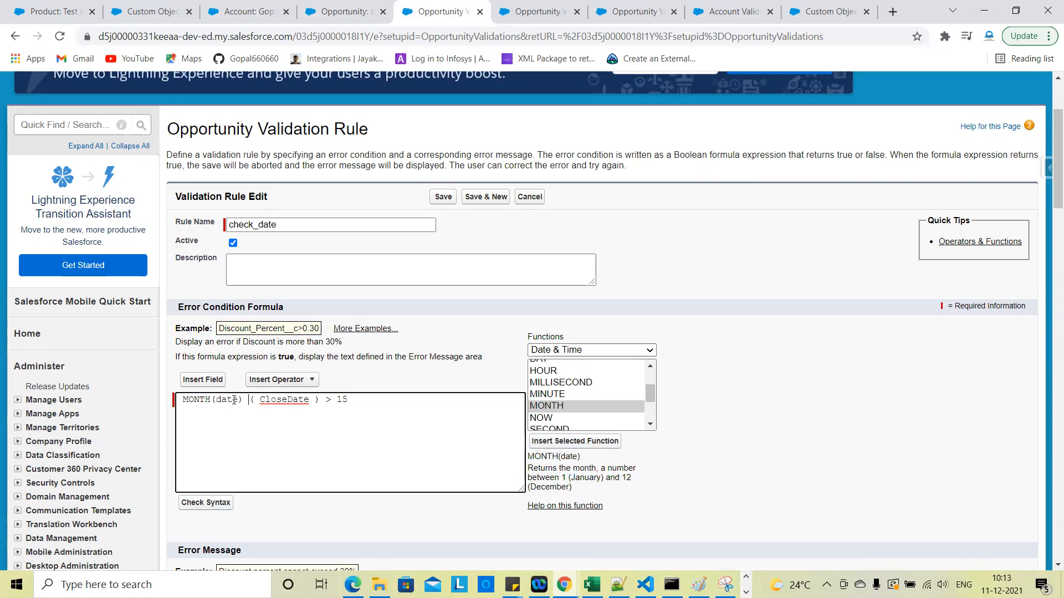
# Replace the date placeholder inside the MONTH function with CloseDate copied from the formula
pyautogui.doubleClick(278, 400)
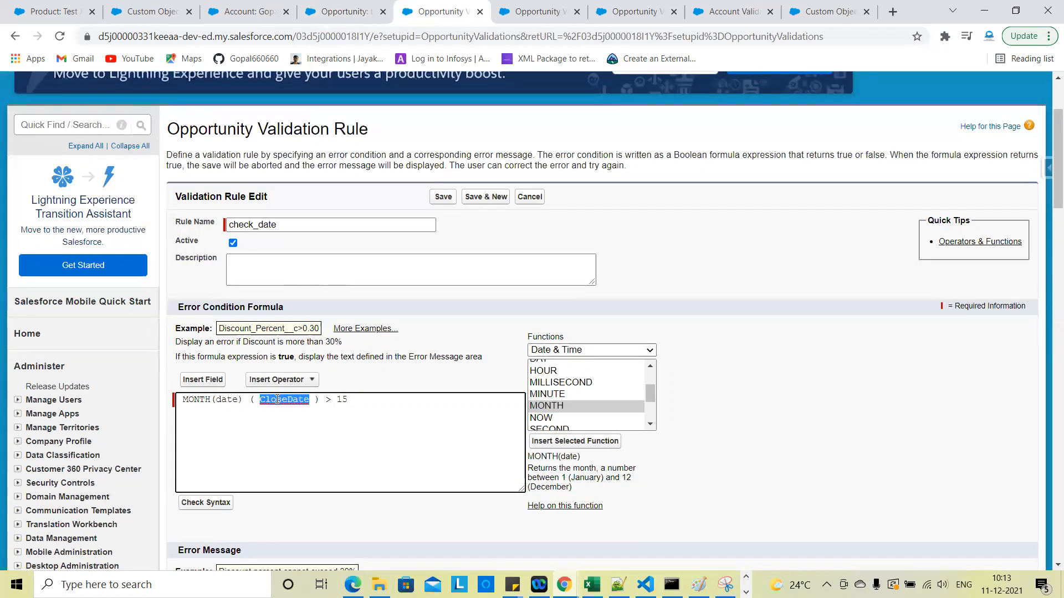
pyautogui.doubleClick(227, 399)
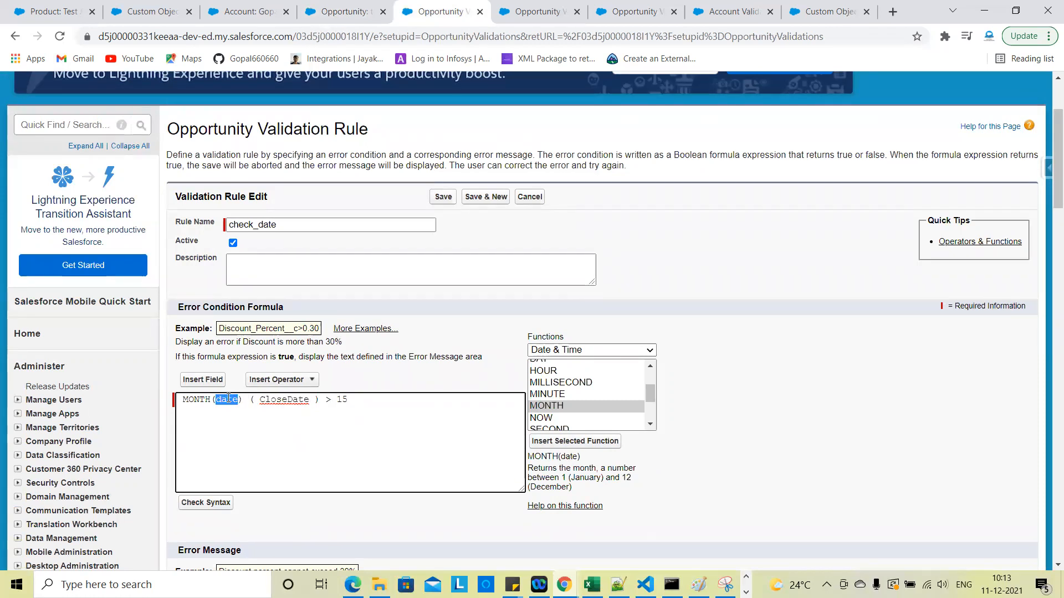
pyautogui.press('Right')
pyautogui.doubleClick(294, 393)
pyautogui.hotkey('ctrl', 'c')
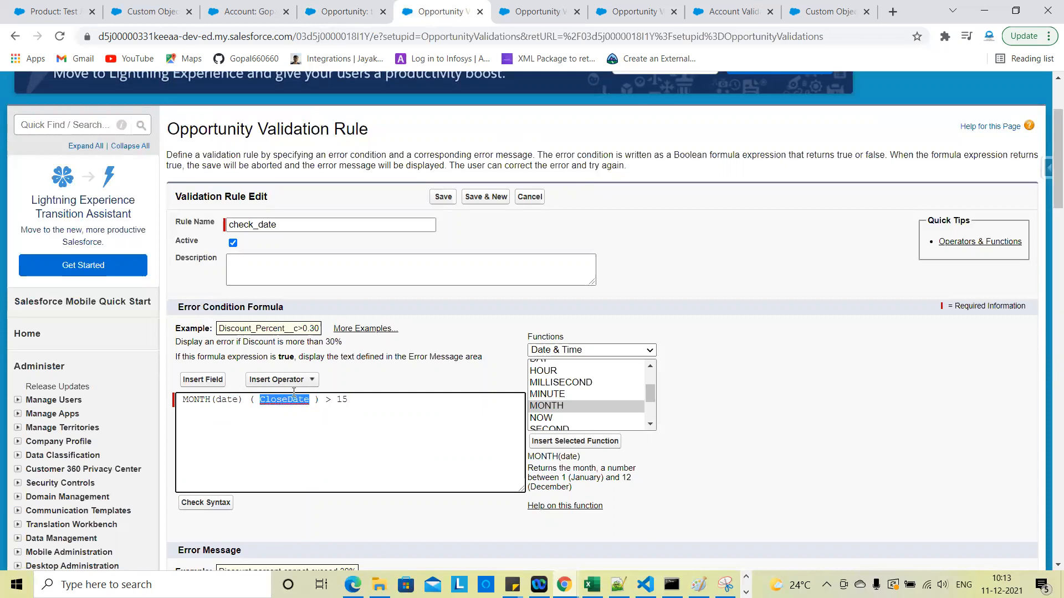
pyautogui.doubleClick(231, 400)
pyautogui.hotkey('ctrl', 'v')
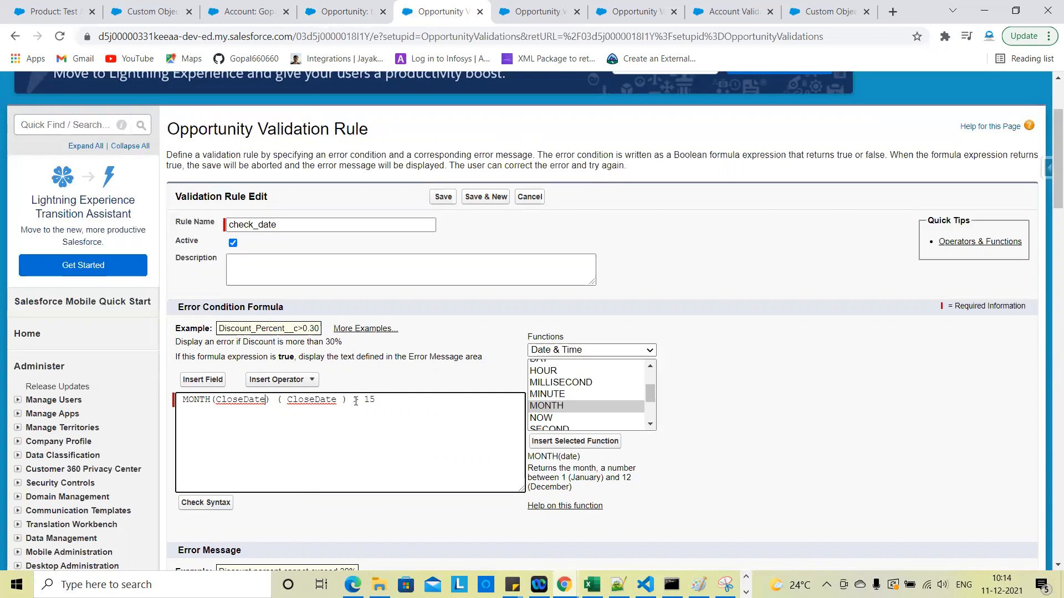
# Delete the leftover ( CloseDate ) > 15 after the MONTH function in the formula
pyautogui.doubleClick(324, 399)
pyautogui.click(420, 406)
pyautogui.moveTo(388, 399); pyautogui.dragTo(278, 399)
pyautogui.click(277, 400)
pyautogui.press('BackSpace')
pyautogui.moveTo(371, 400); pyautogui.dragTo(273, 400)
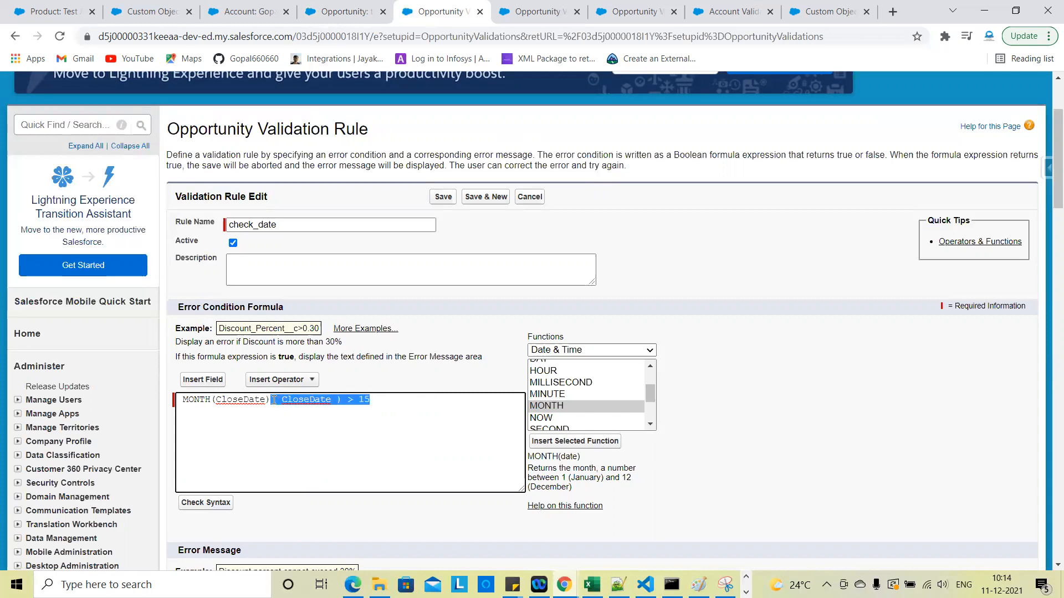
pyautogui.press('BackSpace')
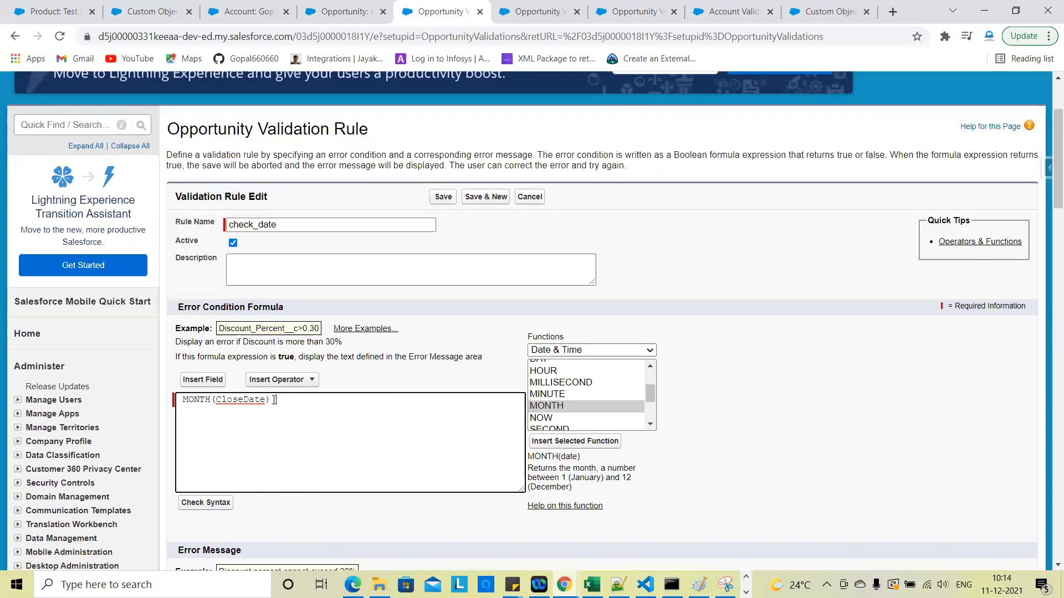
# Add Today() after the MONTH function and replace the function's CloseDate argument with a copy of it
pyautogui.write('Today()')
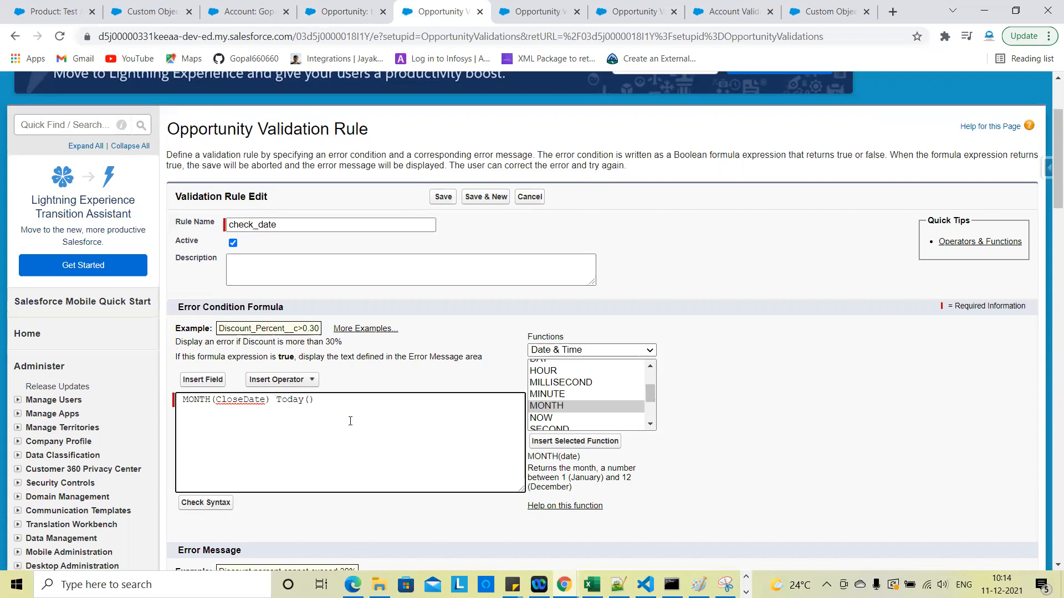
pyautogui.scroll(-1, 350, 421)
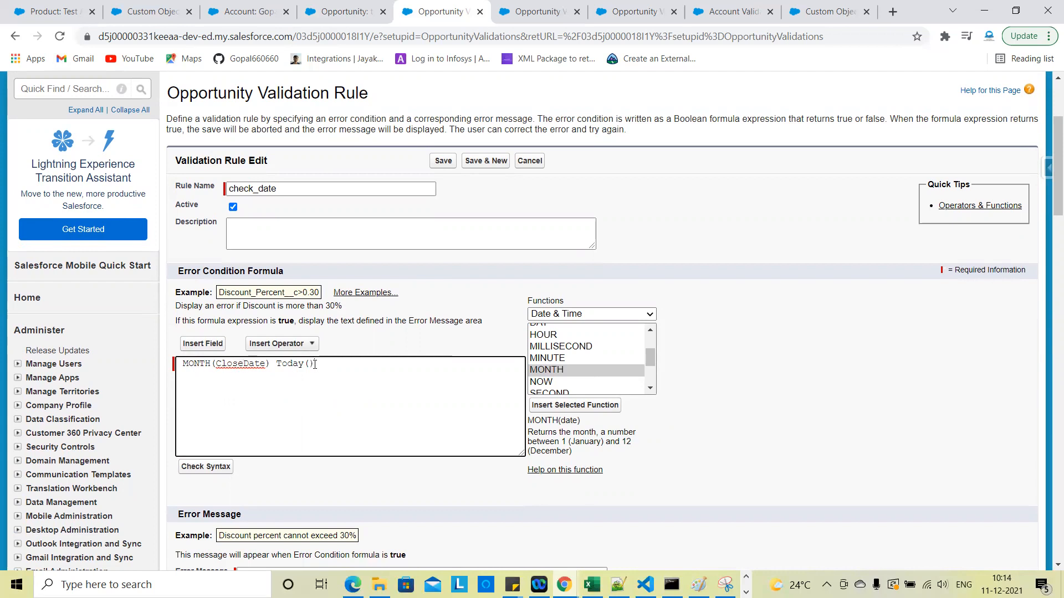
pyautogui.moveTo(315, 364); pyautogui.dragTo(277, 365)
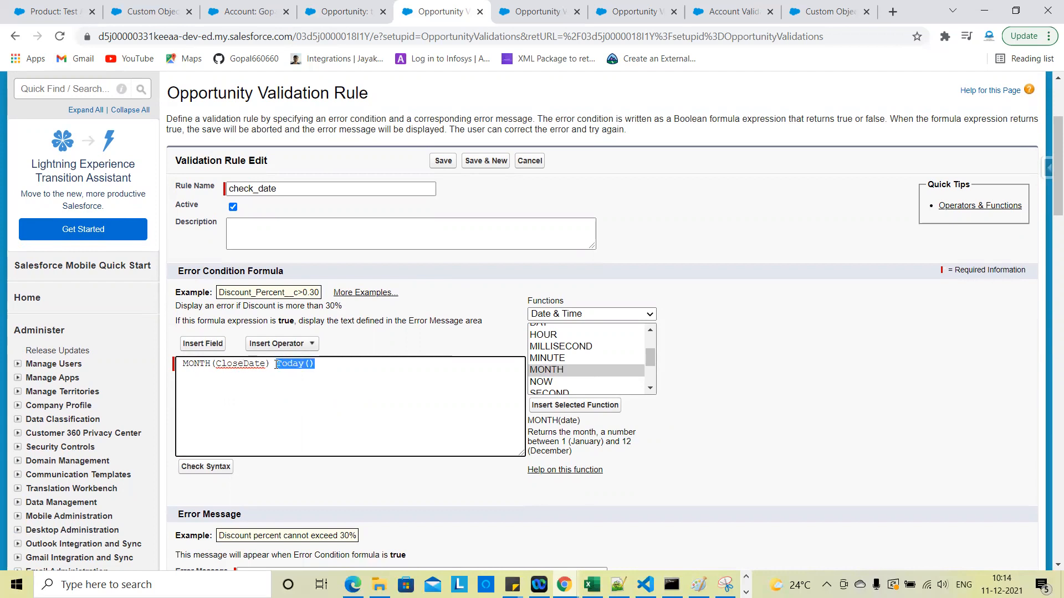
pyautogui.hotkey('ctrl', 'c')
pyautogui.doubleClick(244, 364)
pyautogui.hotkey('ctrl', 'v')
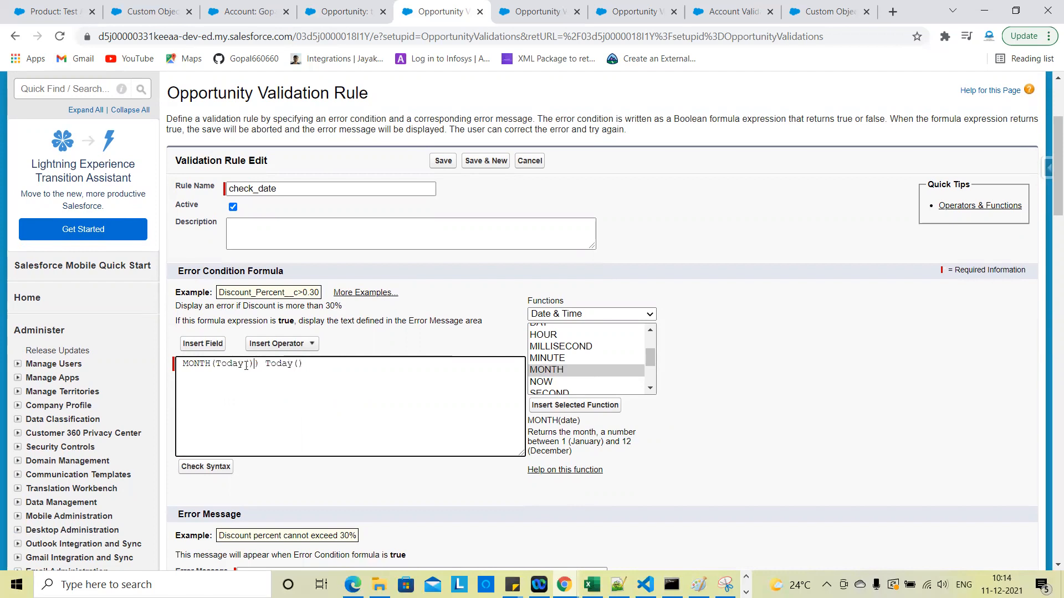
# Delete the trailing Today() after the MONTH function and the blank space at the start of the formula
pyautogui.moveTo(259, 364); pyautogui.dragTo(338, 373)
pyautogui.press('BackSpace')
pyautogui.press('BackSpace')
pyautogui.click(183, 364)
pyautogui.press('BackSpace')
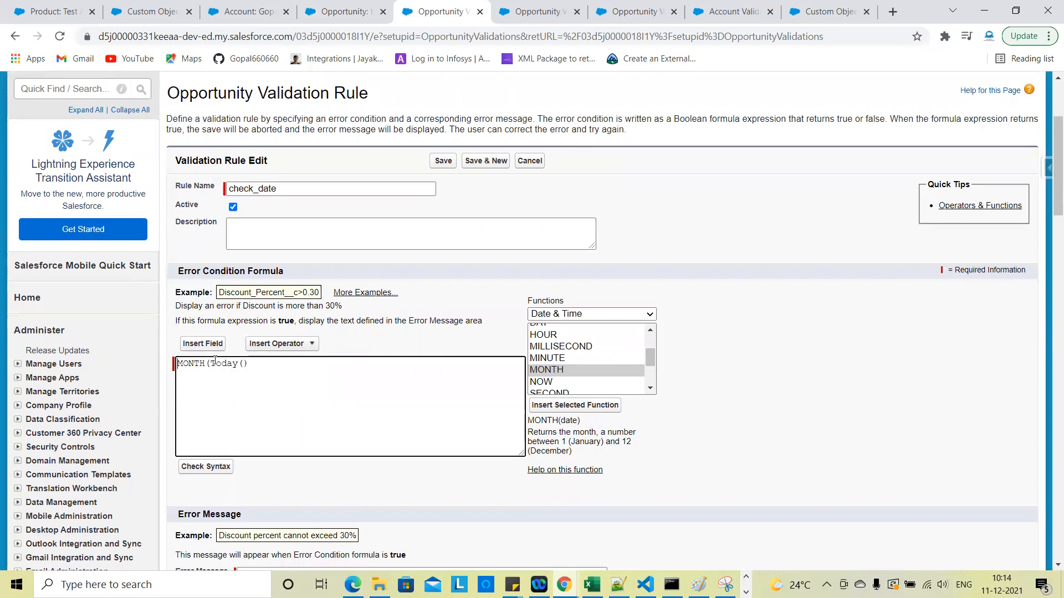
# Add parentheses around Today() so the formula reads MONTH((Today()), and try to save the rule
pyautogui.click(205, 364)
pyautogui.write('(')
pyautogui.click(259, 360)
pyautogui.write(')')
pyautogui.scroll(-2, 276, 370)
pyautogui.click(447, 542)
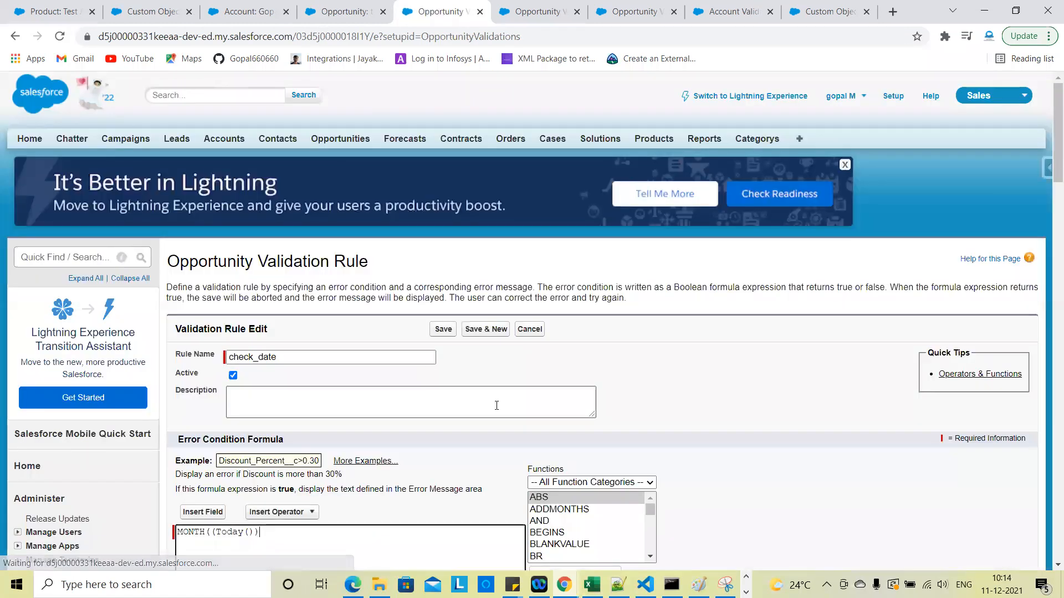
# Correct the parentheses so the formula reads MONTH(Today()) and check its syntax
pyautogui.scroll(-4, 465, 388)
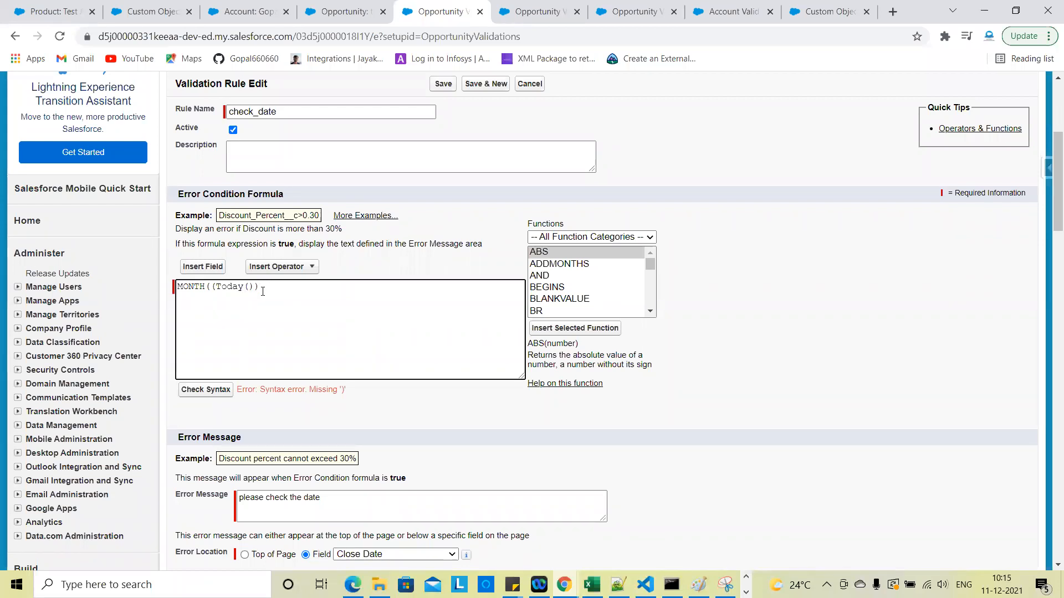
pyautogui.write(')')
pyautogui.click(213, 286)
pyautogui.press('BackSpace')
pyautogui.press('BackSpace')
pyautogui.click(212, 390)
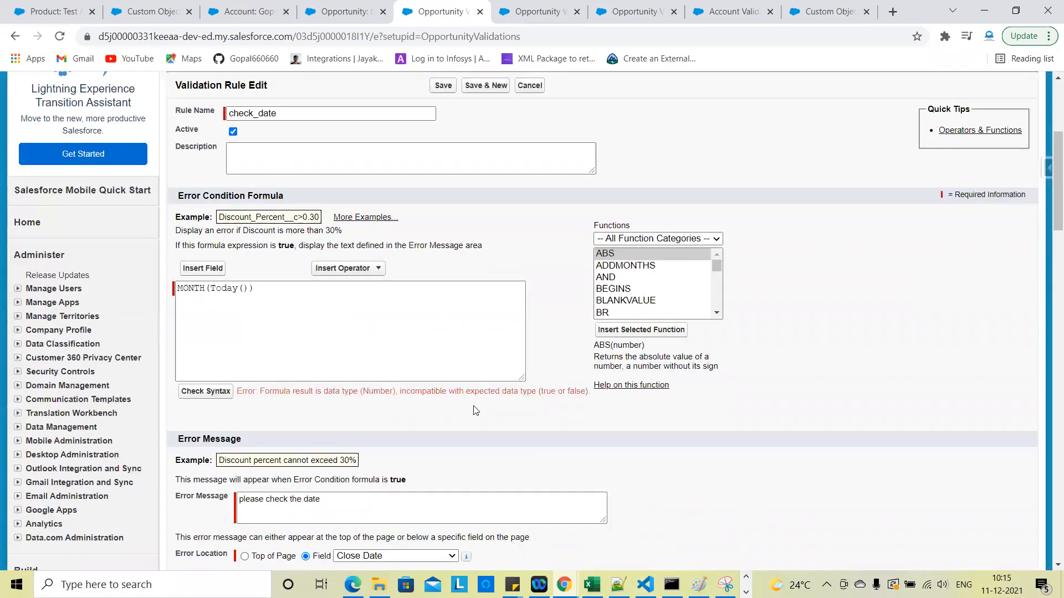
pyautogui.scroll(3, 474, 410)
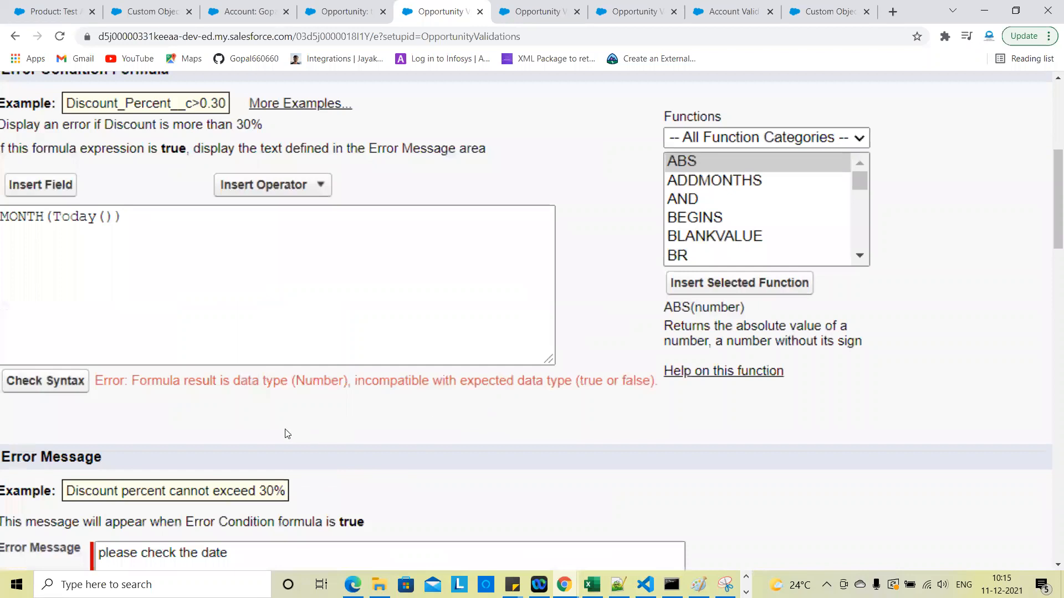
pyautogui.scroll(-3, 287, 434)
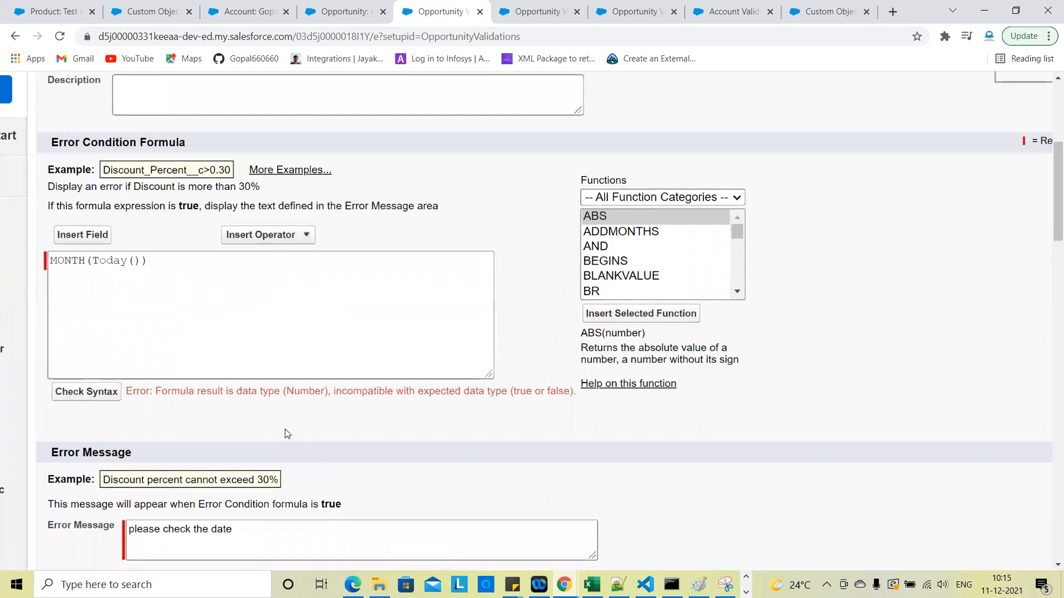
pyautogui.scroll(2, 287, 434)
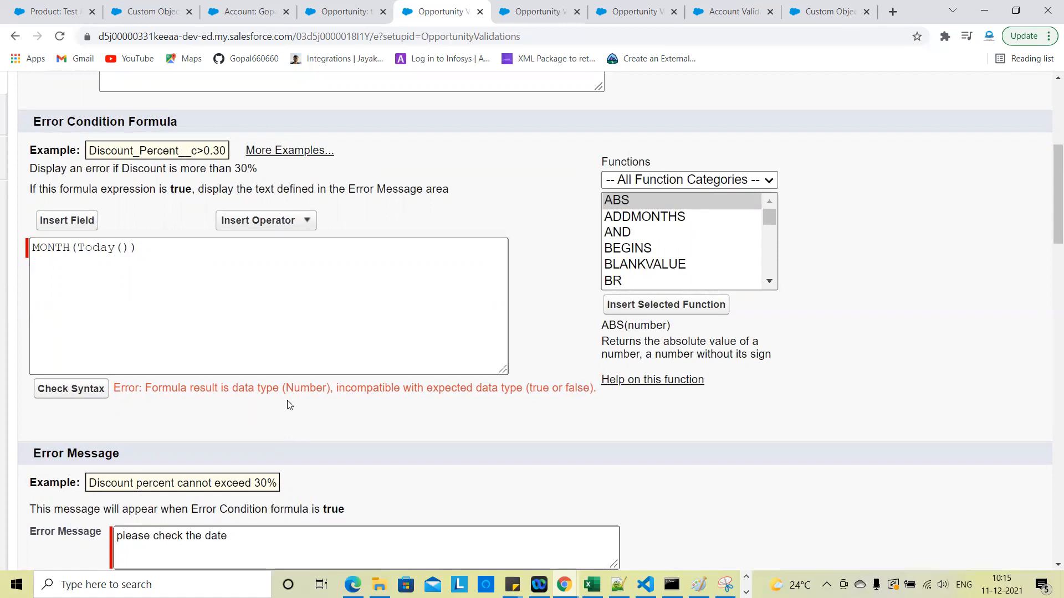
pyautogui.scroll(-1, 288, 405)
pyautogui.hotkey('ctrl', '-')
pyautogui.hotkey('ctrl', '-')
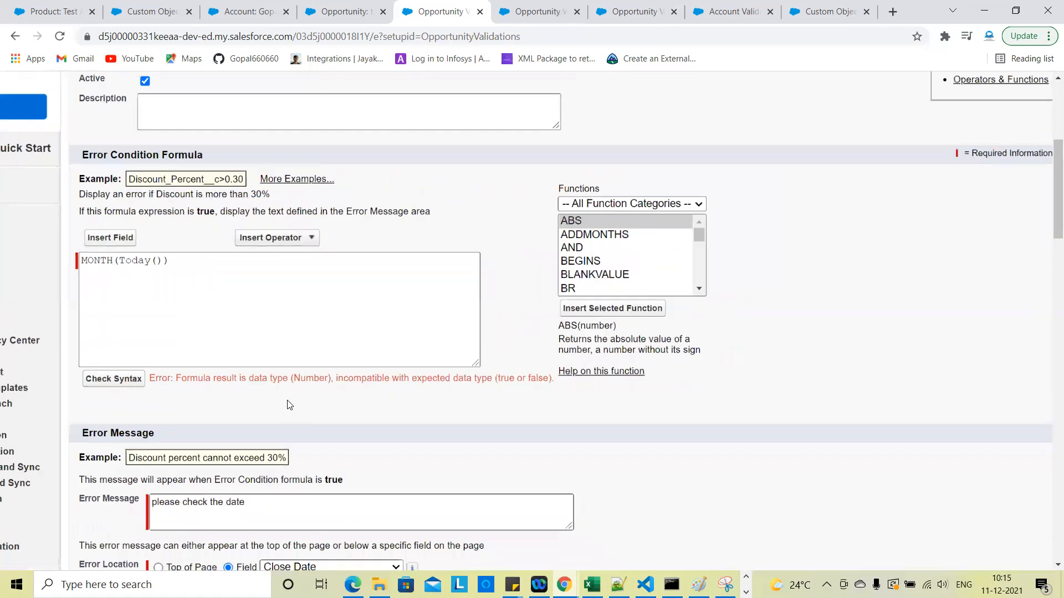
pyautogui.scroll(-1, 400, 394)
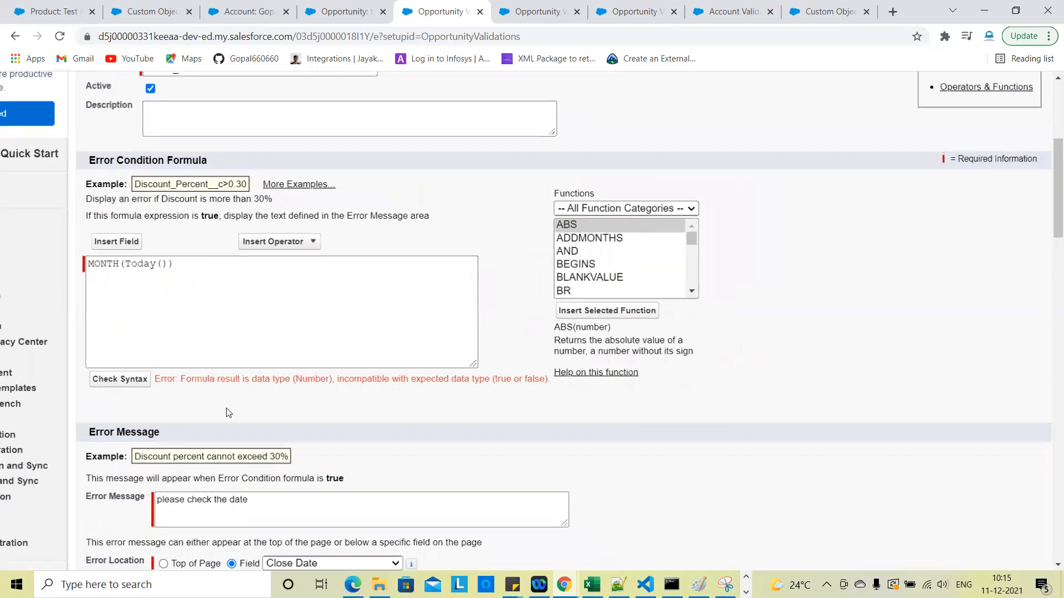
pyautogui.scroll(5, 227, 412)
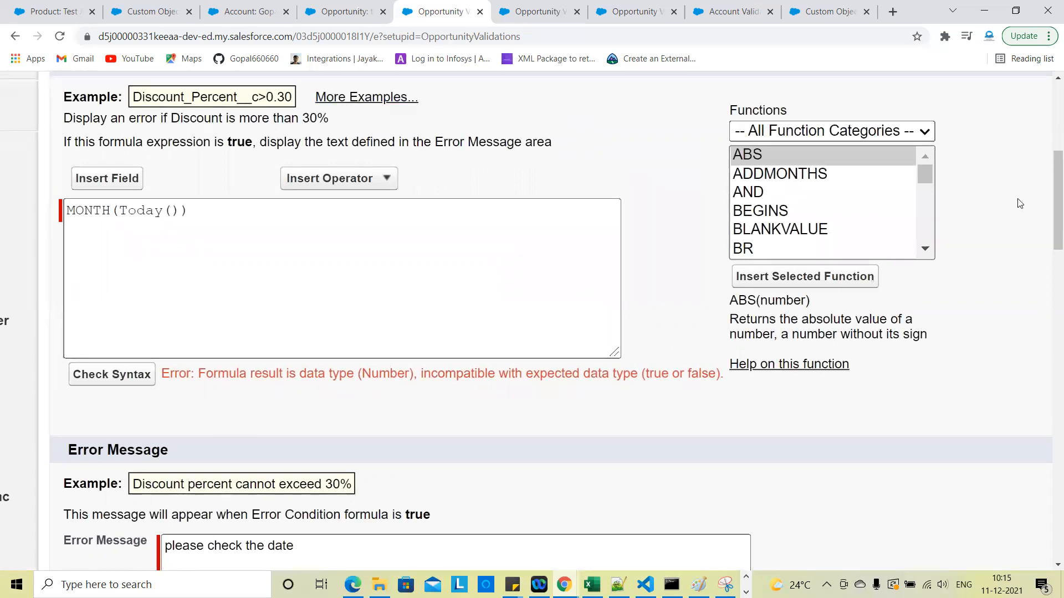
# Open the Opportunity fields list and look up the data type of the standard Close Date field
pyautogui.hotkey('ctrl', 'shift', 'Tab')
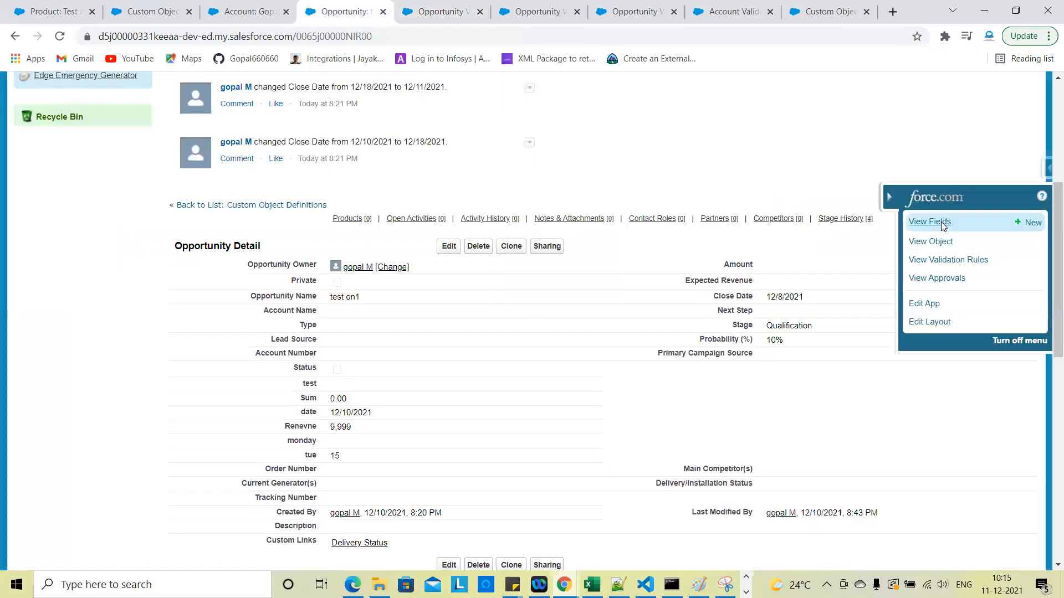
pyautogui.scroll(-3, 376, 423)
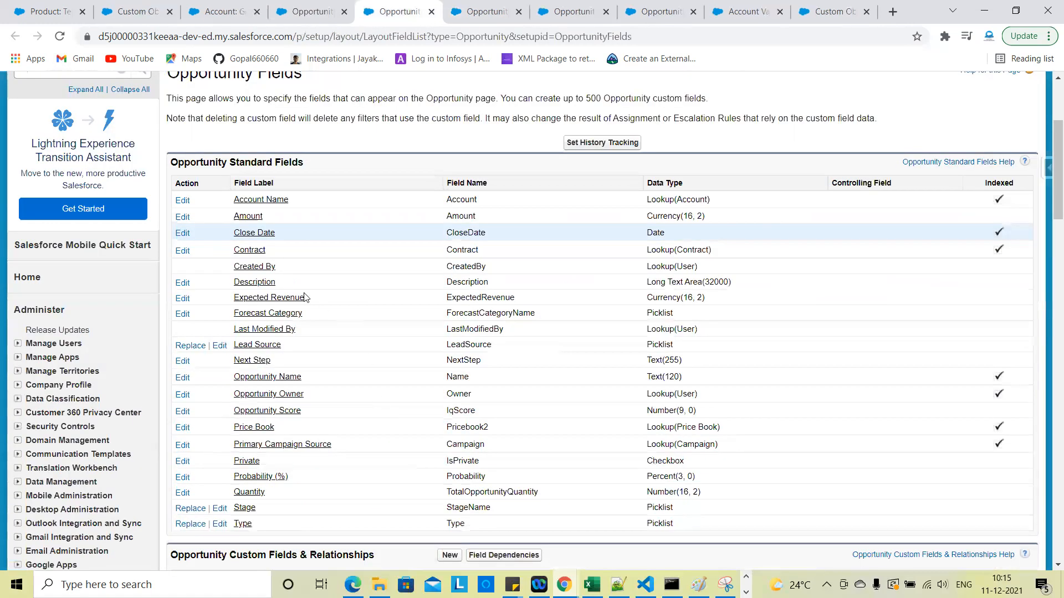
pyautogui.moveTo(666, 232); pyautogui.dragTo(646, 232)
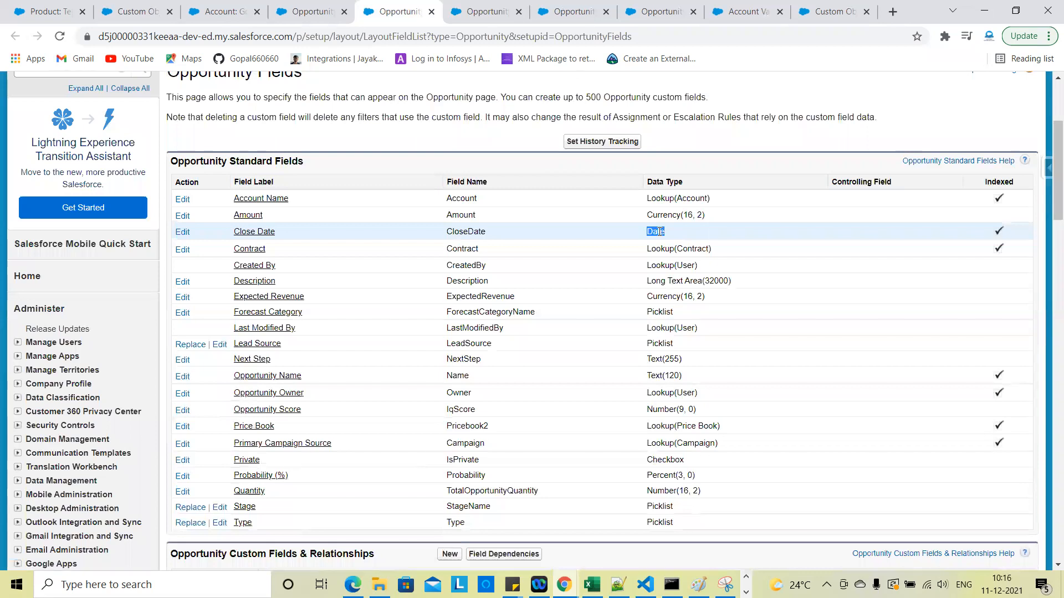
pyautogui.hotkey('ctrl', 'shift', 'Tab')
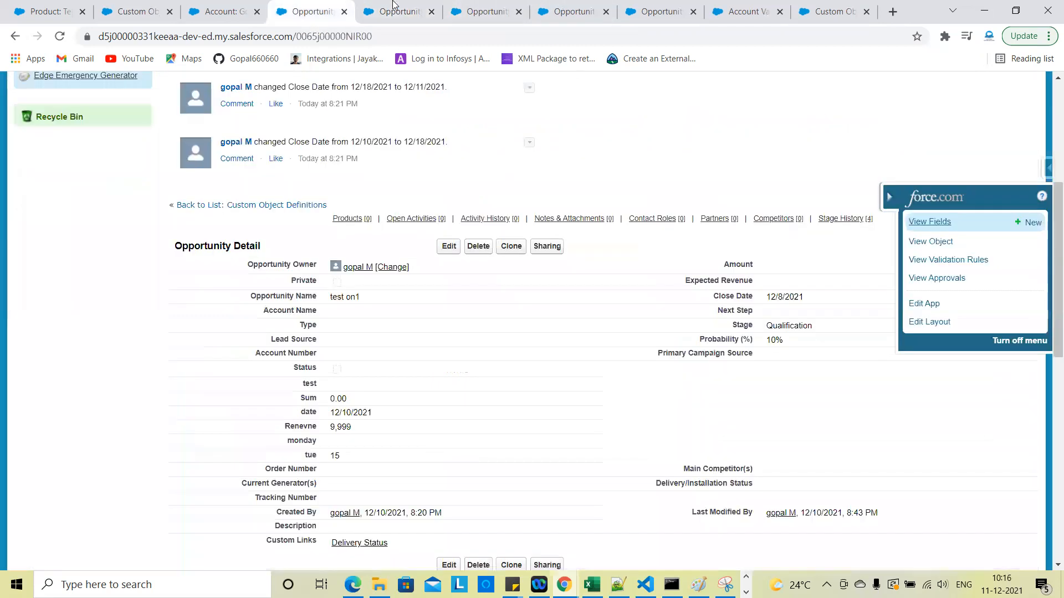
# Clear the check_date rule's formula and start it over with OR( followed by a new line
pyautogui.click(458, 5)
pyautogui.click(195, 219)
pyautogui.hotkey('ctrl', 'a')
pyautogui.press('BackSpace')
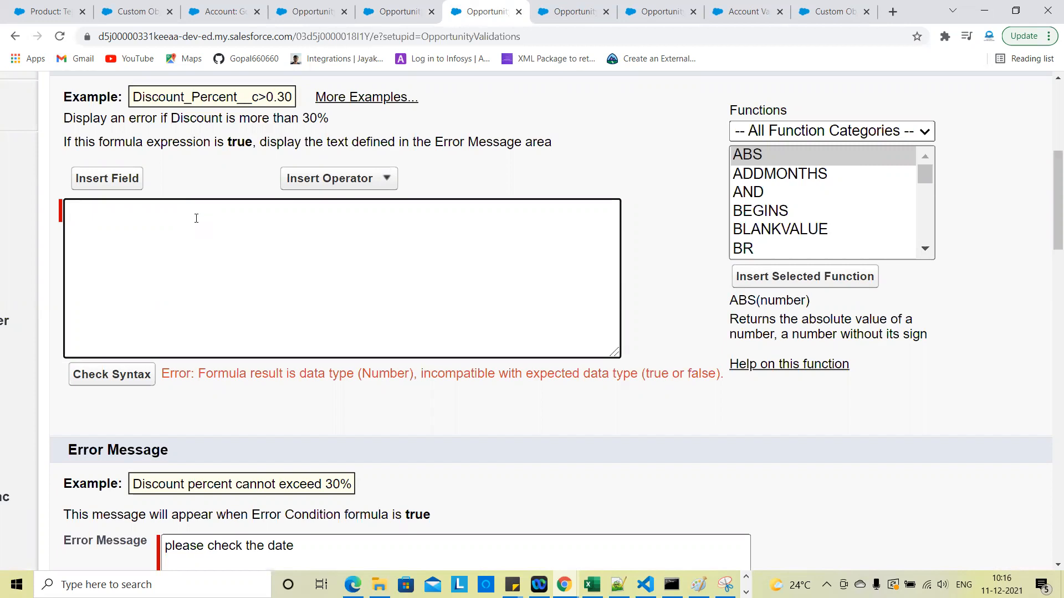
pyautogui.write('OR (')
pyautogui.press('Return')
# Insert the YEAR function from the Date & Time category on the line below OR(
pyautogui.scroll(-3, 802, 188)
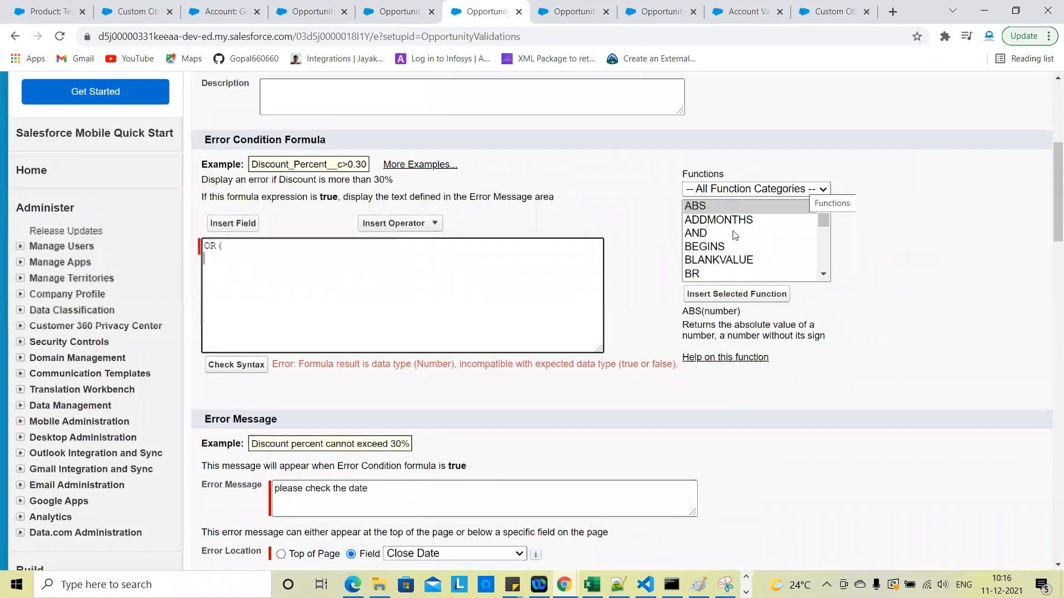
pyautogui.click(702, 188)
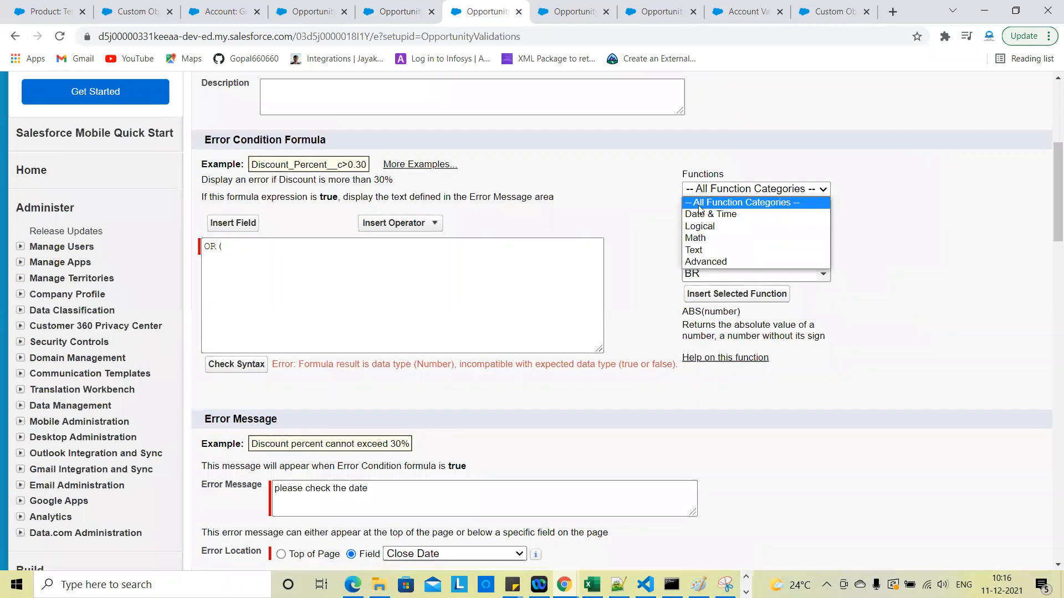
pyautogui.click(710, 214)
pyautogui.scroll(-1, 702, 280)
pyautogui.scroll(-3, 702, 266)
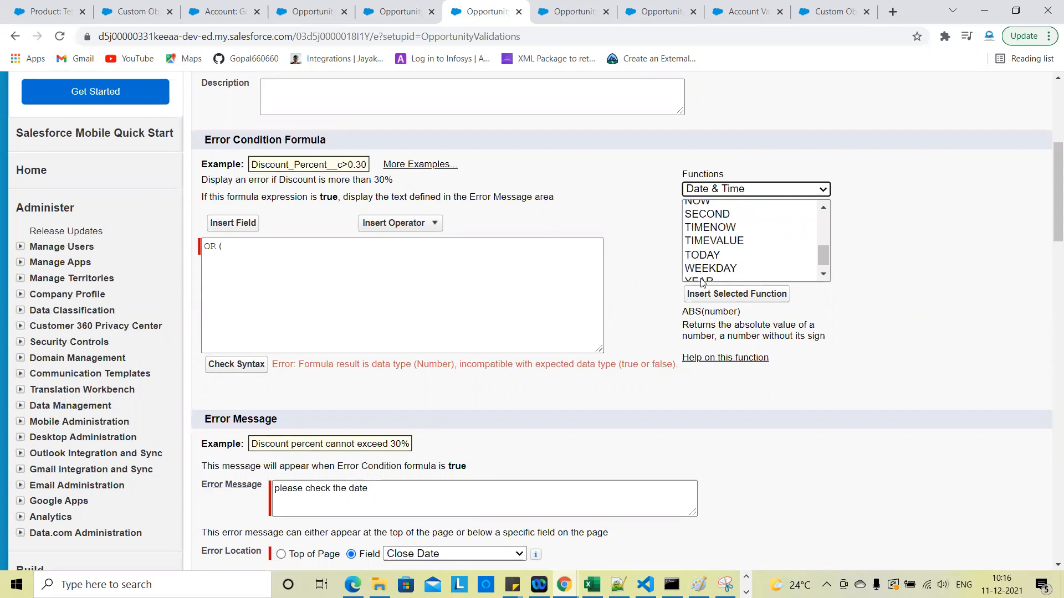
pyautogui.click(704, 274)
pyautogui.click(710, 294)
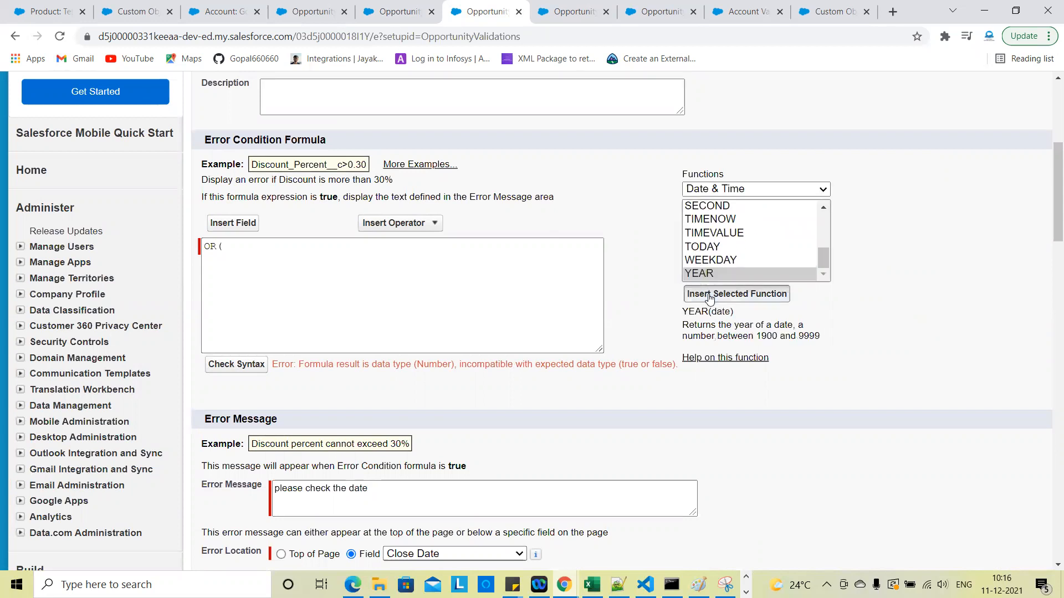
# Replace the YEAR function's date argument with the Close Date field and add YEAR(Today()), after it
pyautogui.doubleClick(251, 259)
pyautogui.click(235, 222)
pyautogui.scroll(-2, 467, 283)
pyautogui.scroll(2, 444, 236)
pyautogui.click(441, 267)
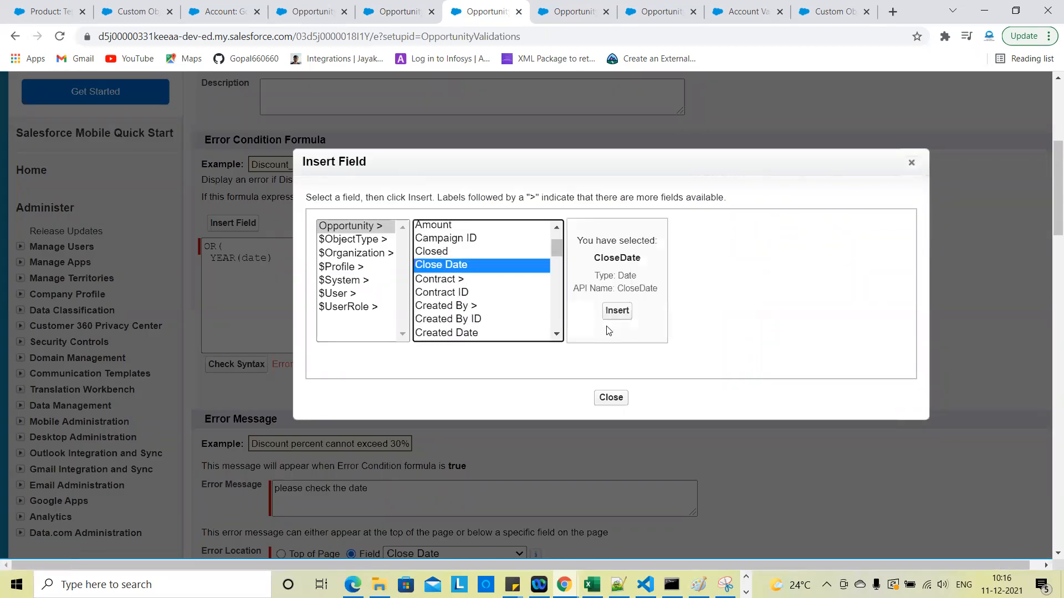
pyautogui.click(616, 310)
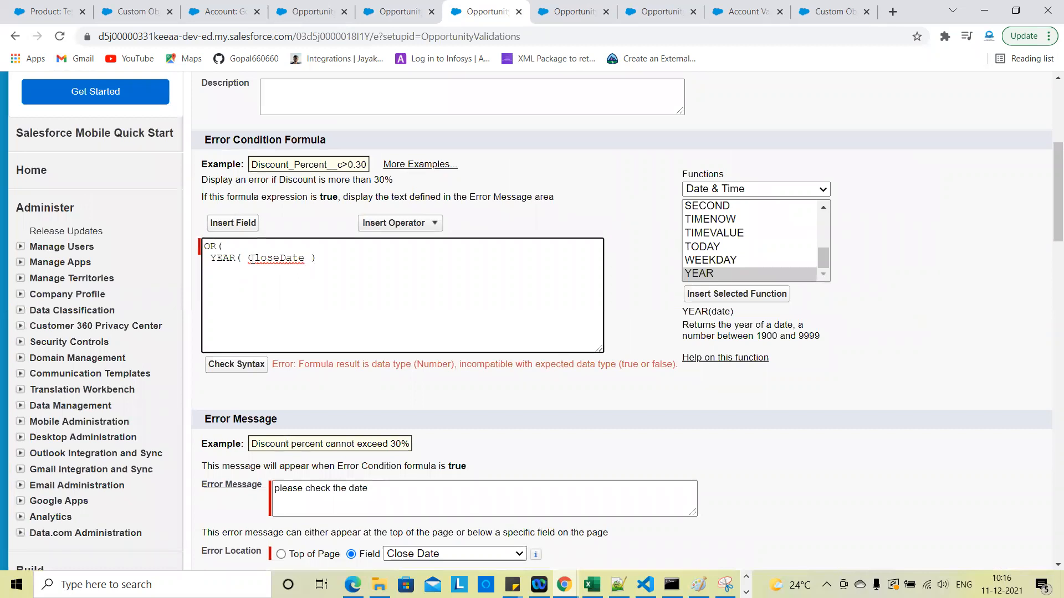
pyautogui.click(327, 260)
pyautogui.write('YEAR(Today()),')
# Insert the MONTH function from the Date & Time category after the YEAR functions
pyautogui.scroll(-2, 741, 249)
pyautogui.scroll(3, 730, 253)
pyautogui.scroll(4, 731, 254)
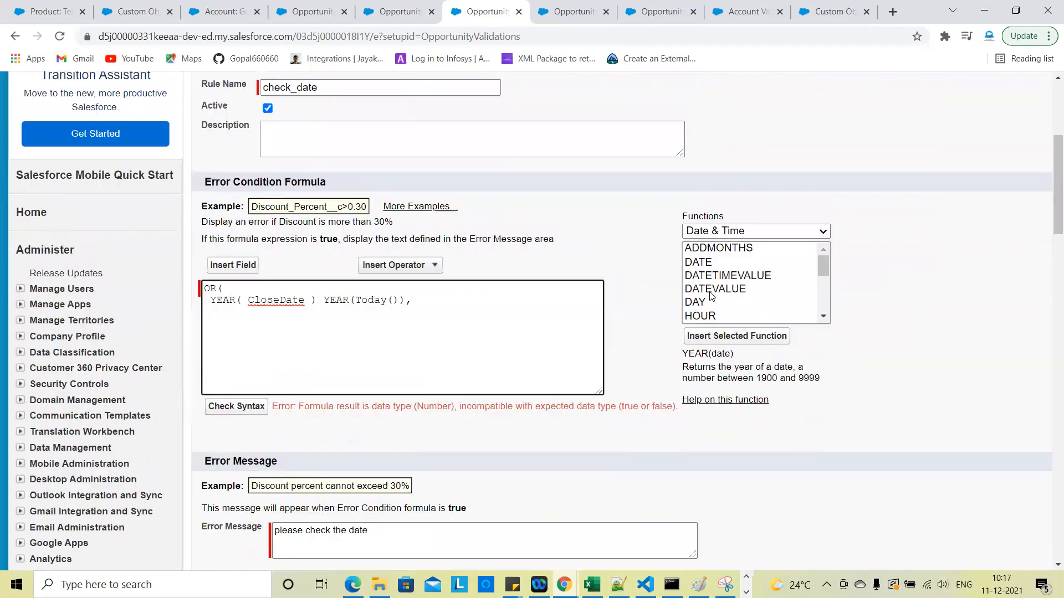
pyautogui.scroll(-3, 715, 277)
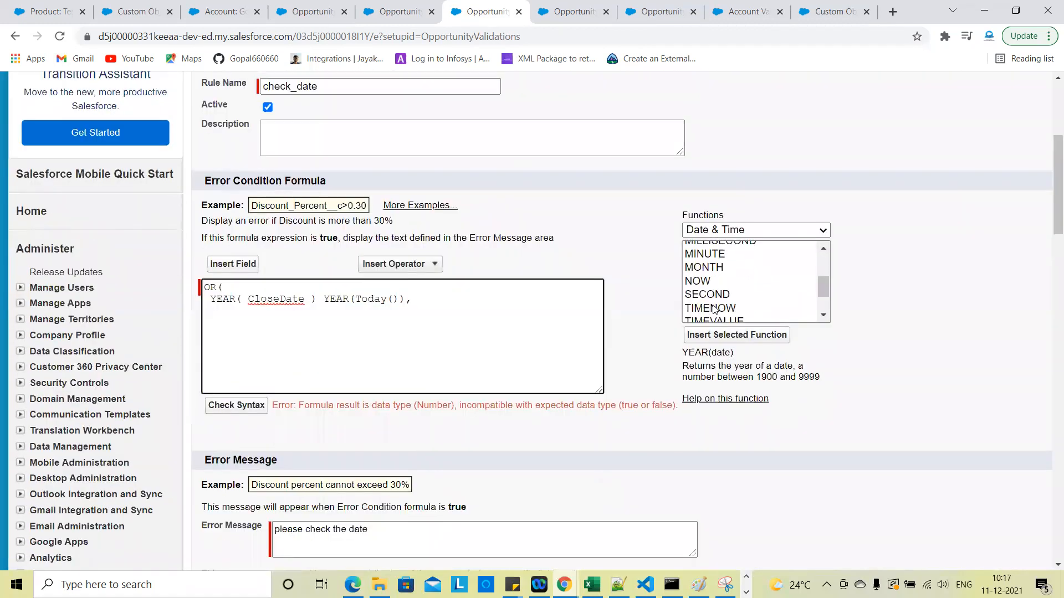
pyautogui.click(712, 267)
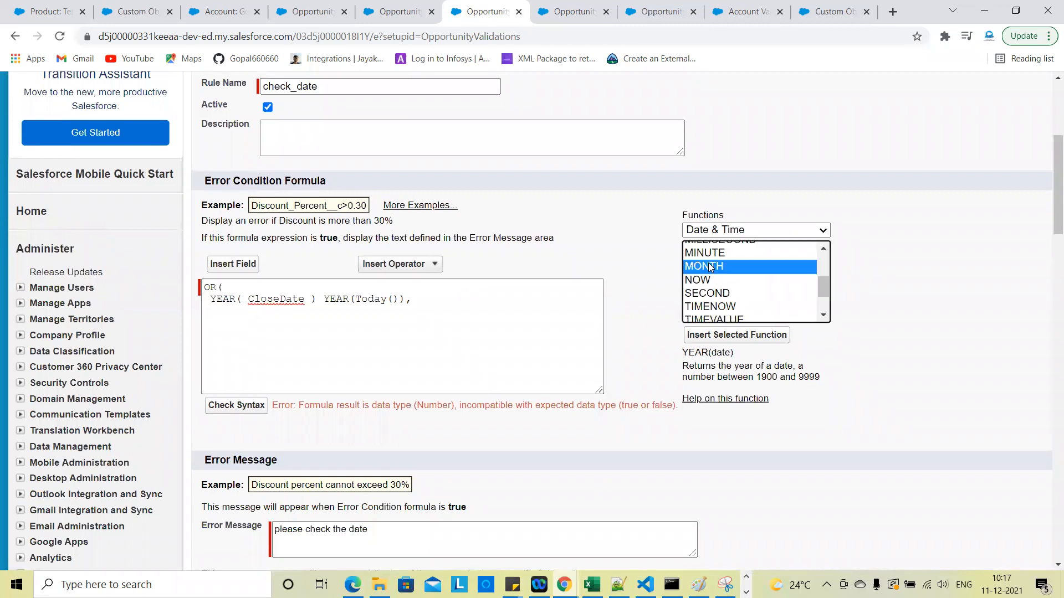
pyautogui.click(714, 337)
# Move the MONTH function to its own line and replace its date argument with a copy of CloseDate
pyautogui.click(420, 300)
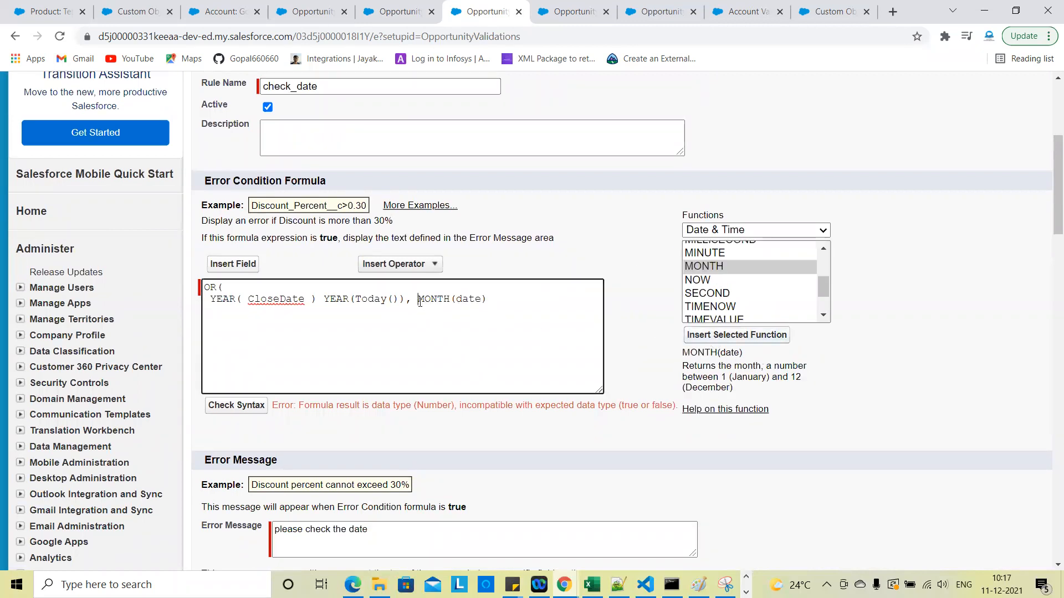
pyautogui.press('Return')
pyautogui.doubleClick(287, 299)
pyautogui.hotkey('ctrl', 'c')
pyautogui.doubleClick(258, 311)
pyautogui.hotkey('ctrl', 'v')
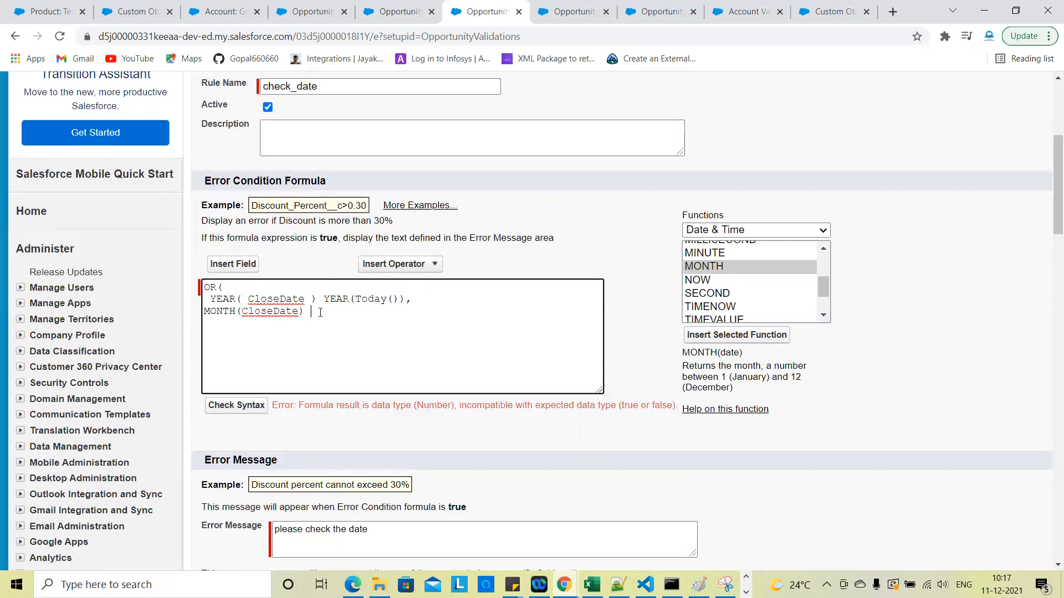
# Add MONTH (TODAY()) after MONTH(CloseDate) and close the OR function with a parenthesis on a new line
pyautogui.doubleClick(220, 312)
pyautogui.hotkey('ctrl', 'c')
pyautogui.click(333, 316)
pyautogui.hotkey('ctrl', 'v')
pyautogui.write('(TODAU')
pyautogui.press('BackSpace')
pyautogui.write('Y()0')
pyautogui.press('BackSpace')
pyautogui.write(')')
# Remove the extra spaces before the first YEAR, before its CloseDate argument and before (TODAY())
pyautogui.click(211, 299)
pyautogui.press('BackSpace')
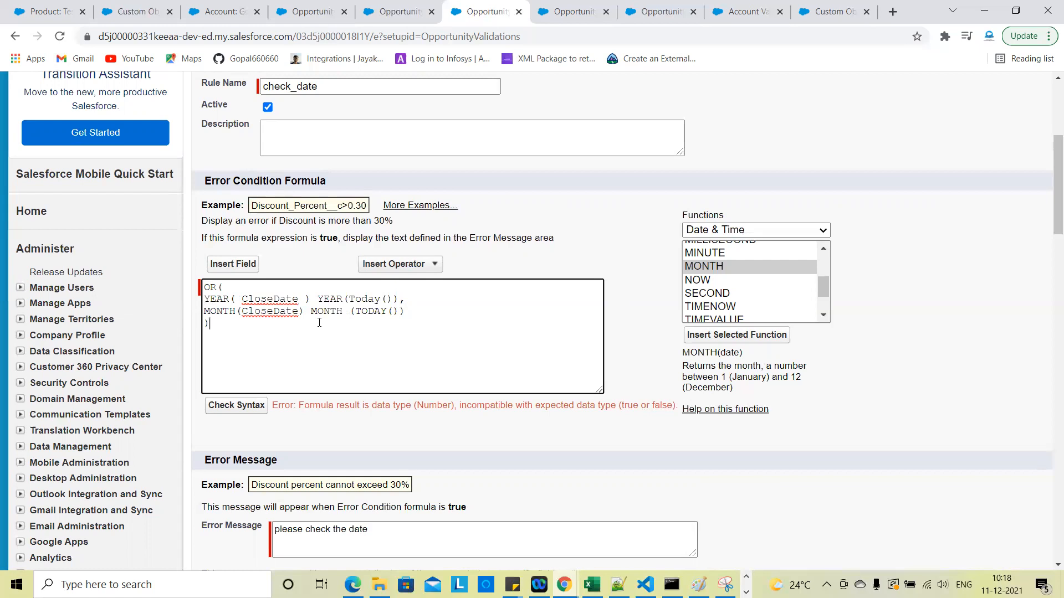
pyautogui.click(242, 300)
pyautogui.press('BackSpace')
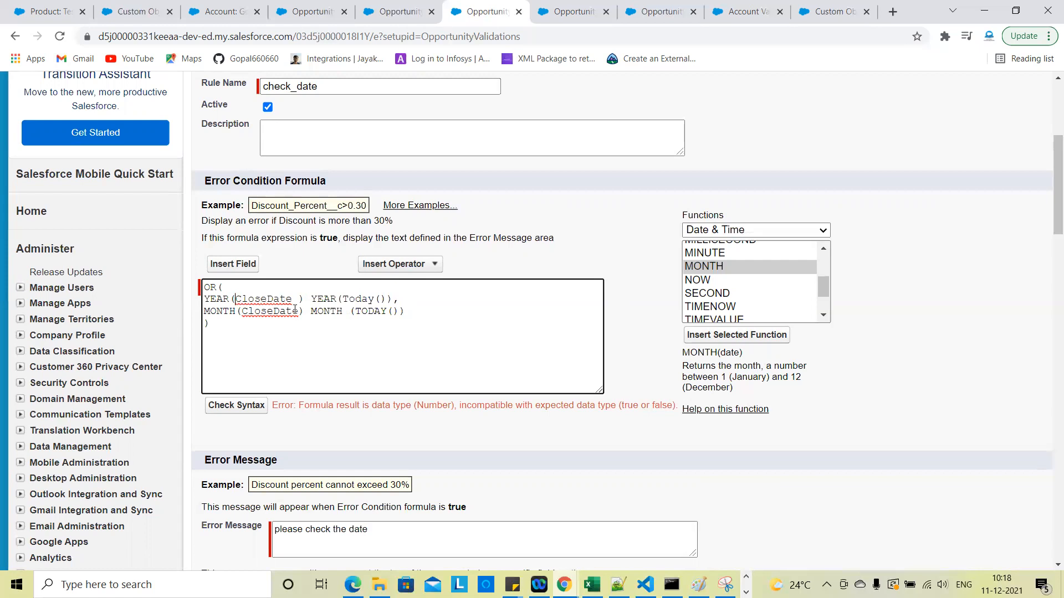
pyautogui.doubleClick(369, 301)
pyautogui.doubleClick(370, 312)
pyautogui.click(351, 312)
pyautogui.press('BackSpace')
pyautogui.click(362, 333)
# Place the Not Equal operator <> between the two YEAR functions and between the two MONTH functions
pyautogui.click(411, 265)
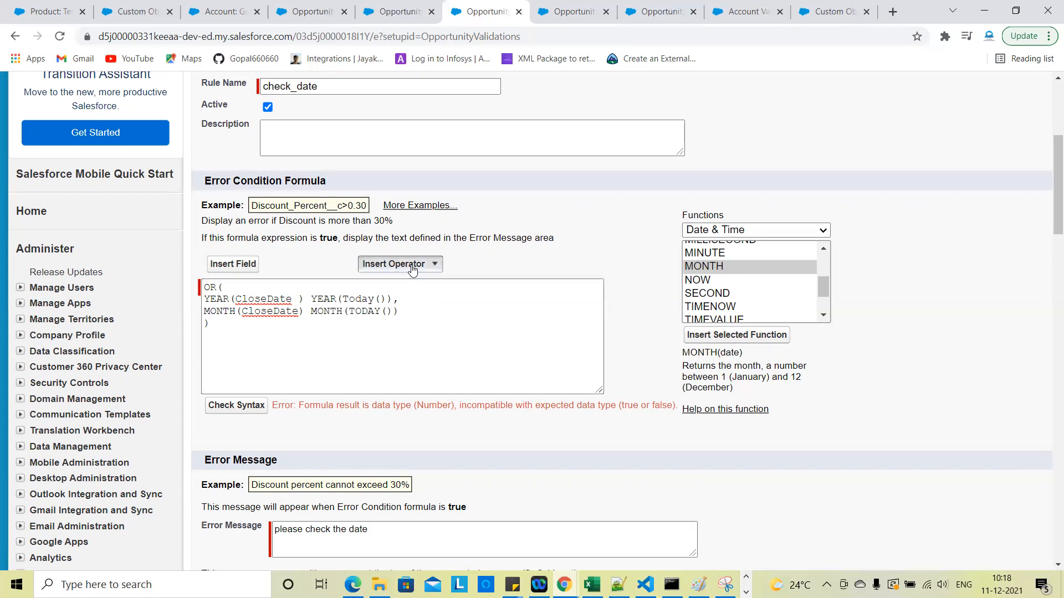
pyautogui.scroll(-1, 419, 427)
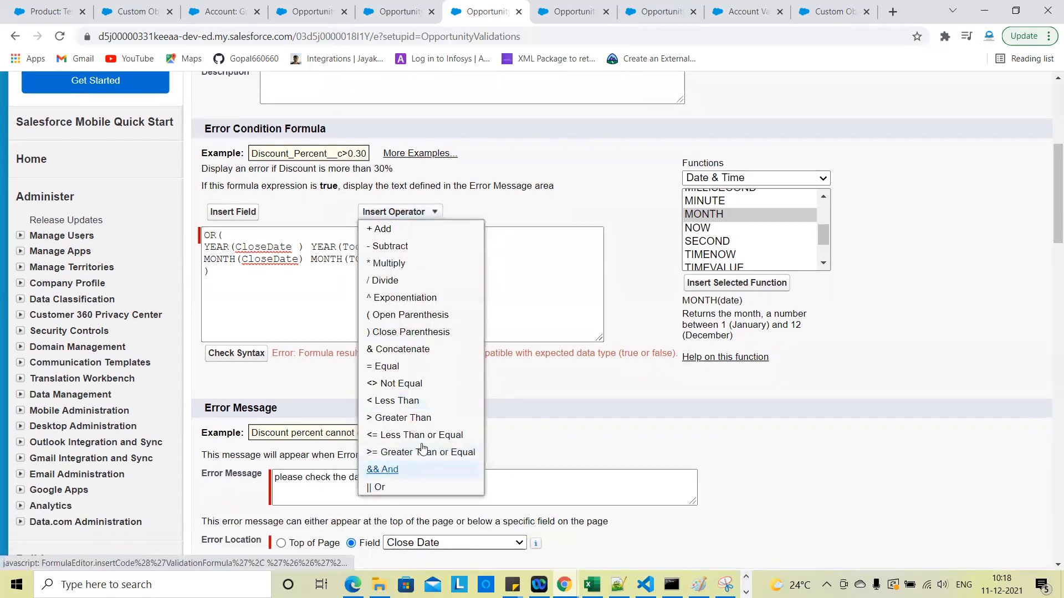
pyautogui.click(399, 386)
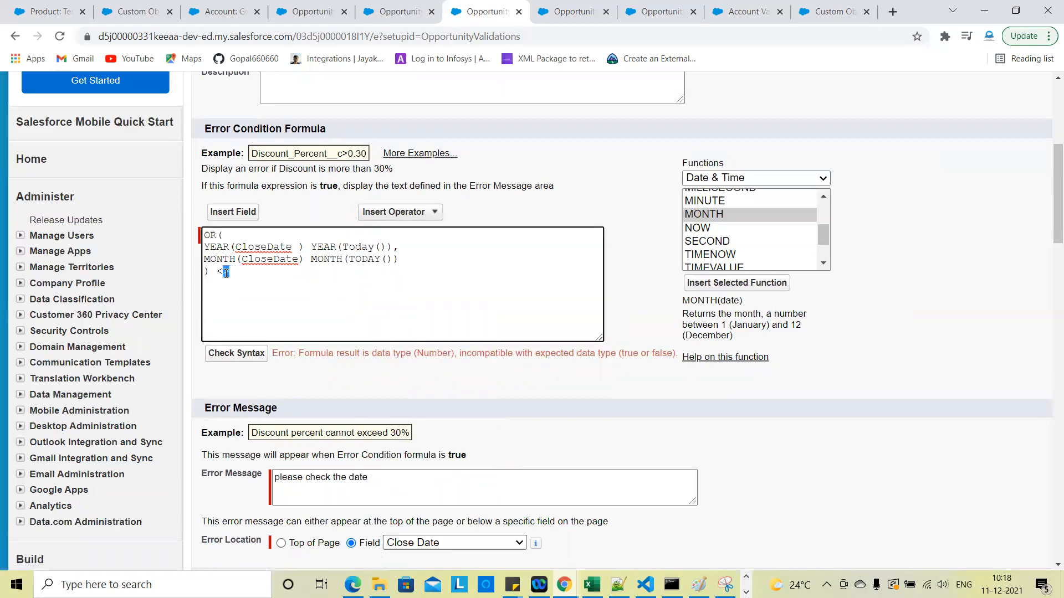
pyautogui.moveTo(234, 273); pyautogui.dragTo(211, 271)
pyautogui.press('BackSpace')
pyautogui.write('<> ')
pyautogui.write(' <>')
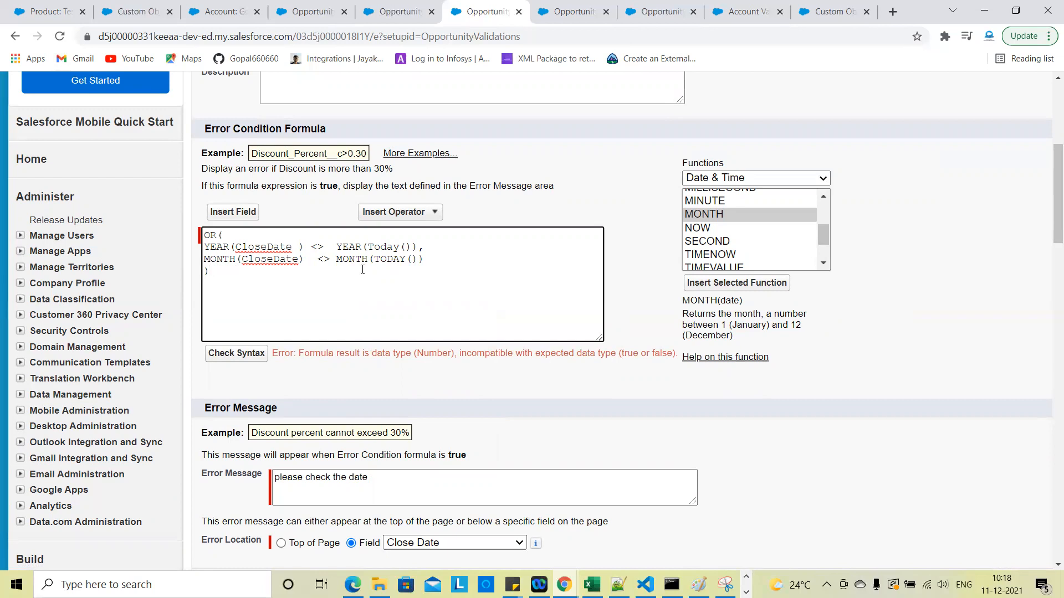
# Check the syntax of the OR formula with its YEAR and MONTH comparisons
pyautogui.doubleClick(262, 248)
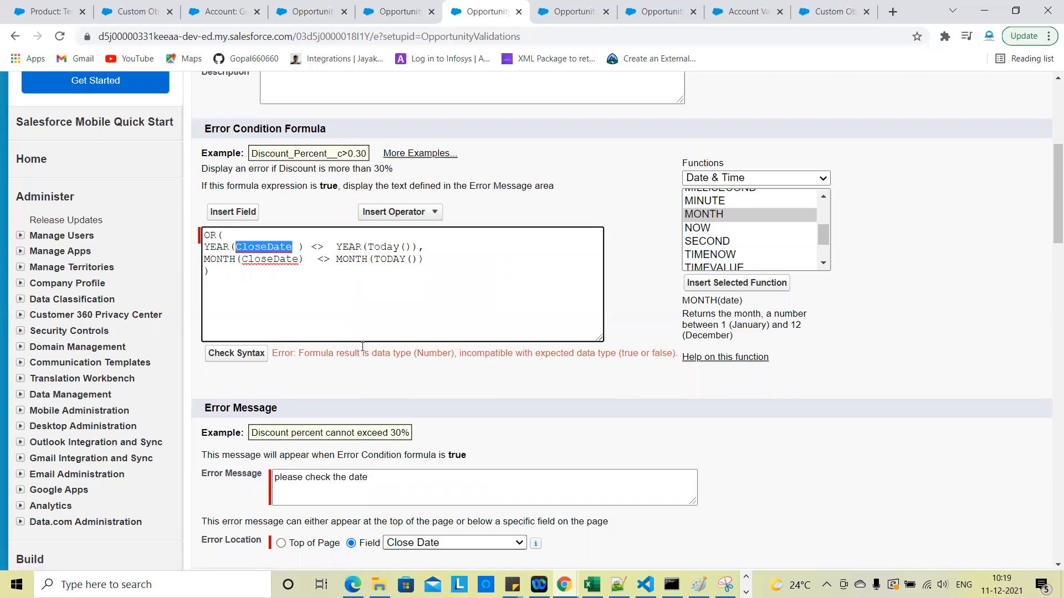
pyautogui.click(254, 361)
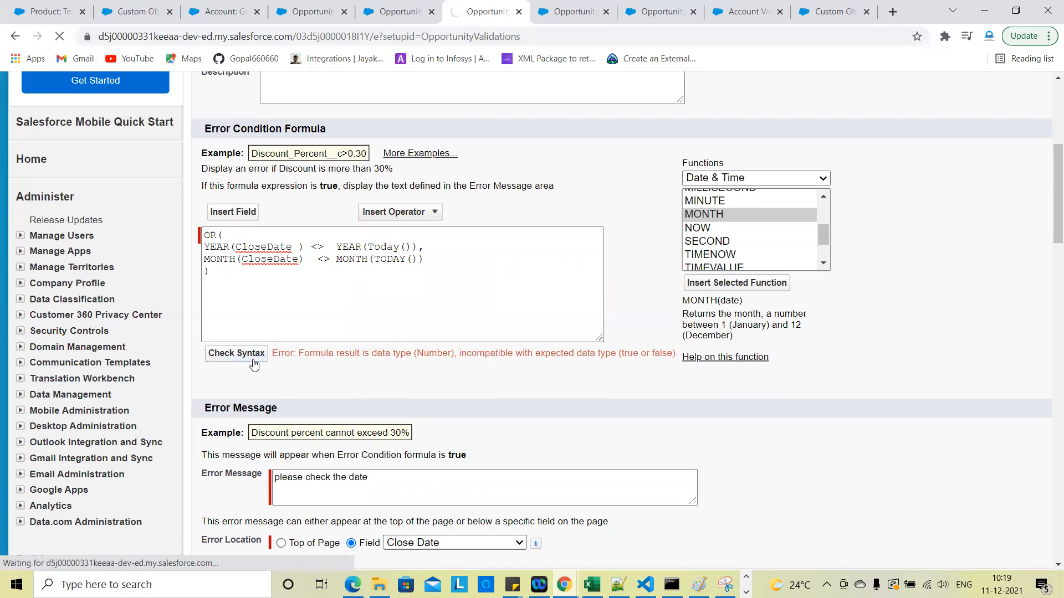
pyautogui.scroll(-4, 405, 382)
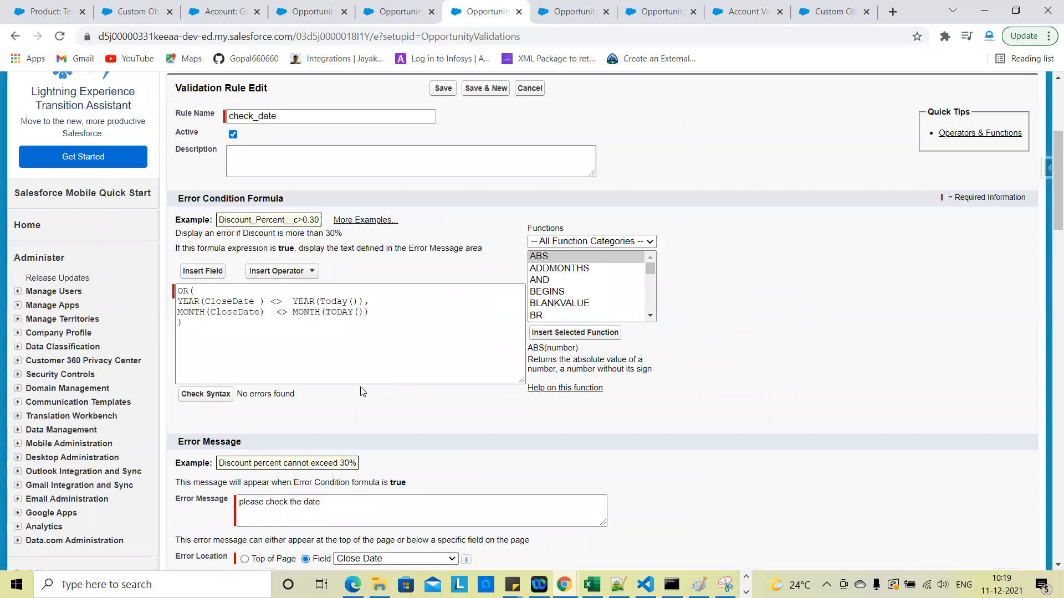
pyautogui.scroll(-1, 362, 391)
# Review the YEAR and MONTH comparison lines of the formula together with the rule's error message and location
pyautogui.click(330, 450)
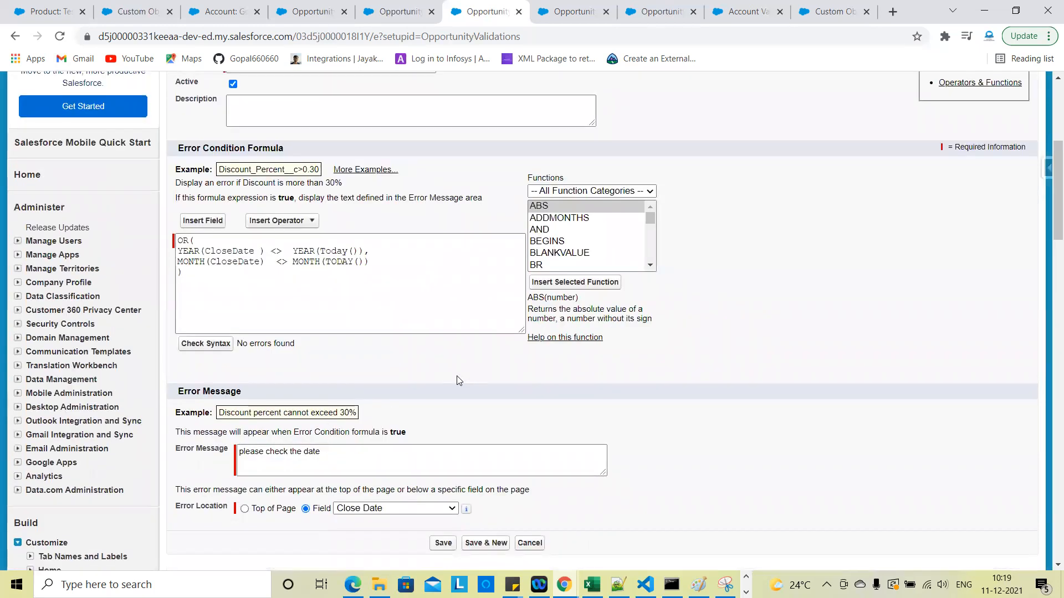
pyautogui.scroll(-1, 457, 375)
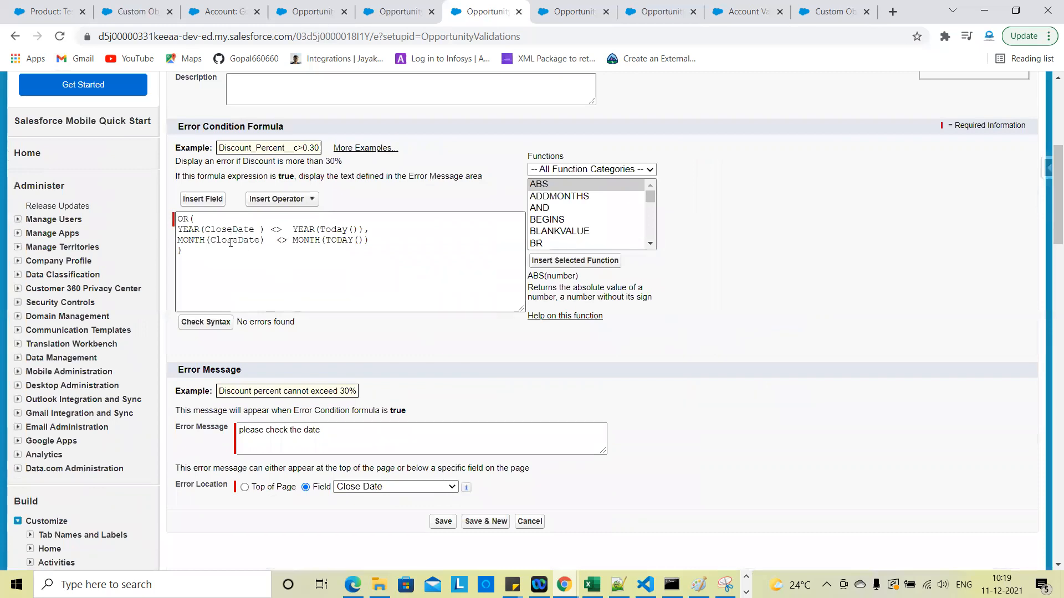
pyautogui.doubleClick(320, 242)
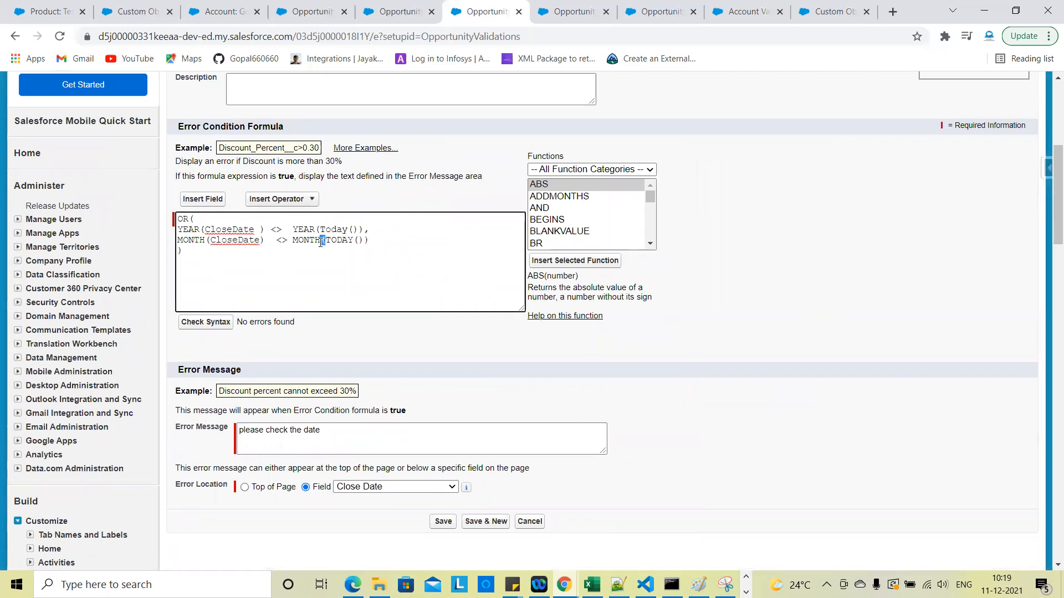
pyautogui.tripleClick(312, 227)
pyautogui.tripleClick(309, 242)
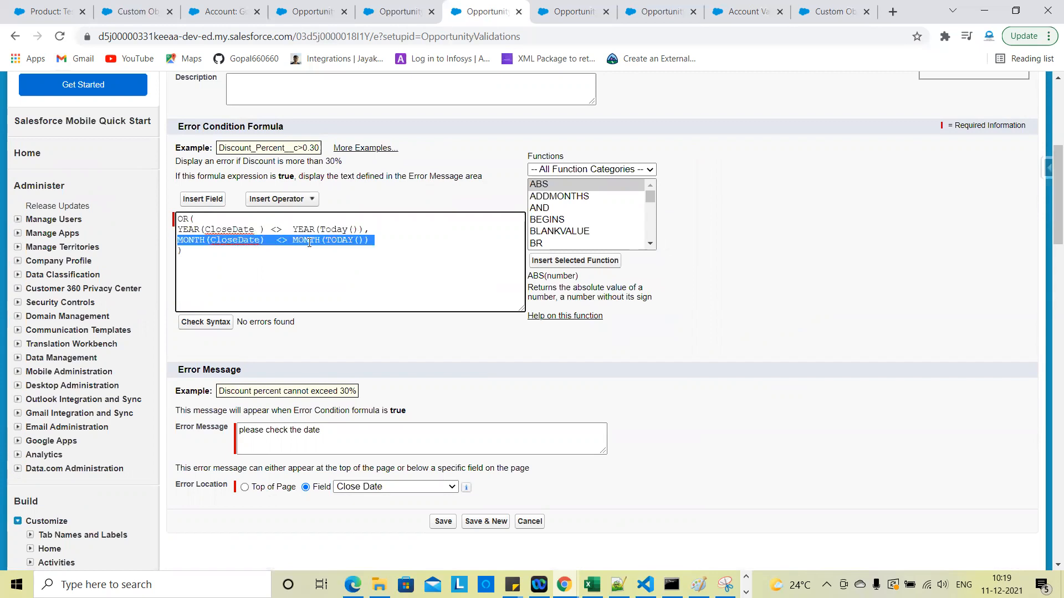
pyautogui.tripleClick(317, 229)
pyautogui.click(401, 254)
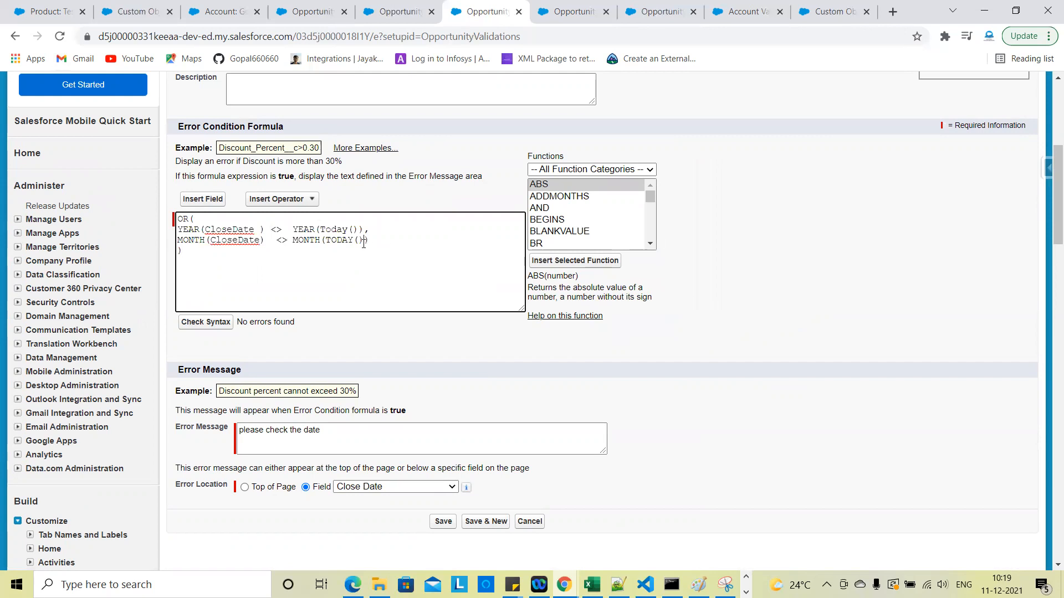
pyautogui.scroll(3, 416, 325)
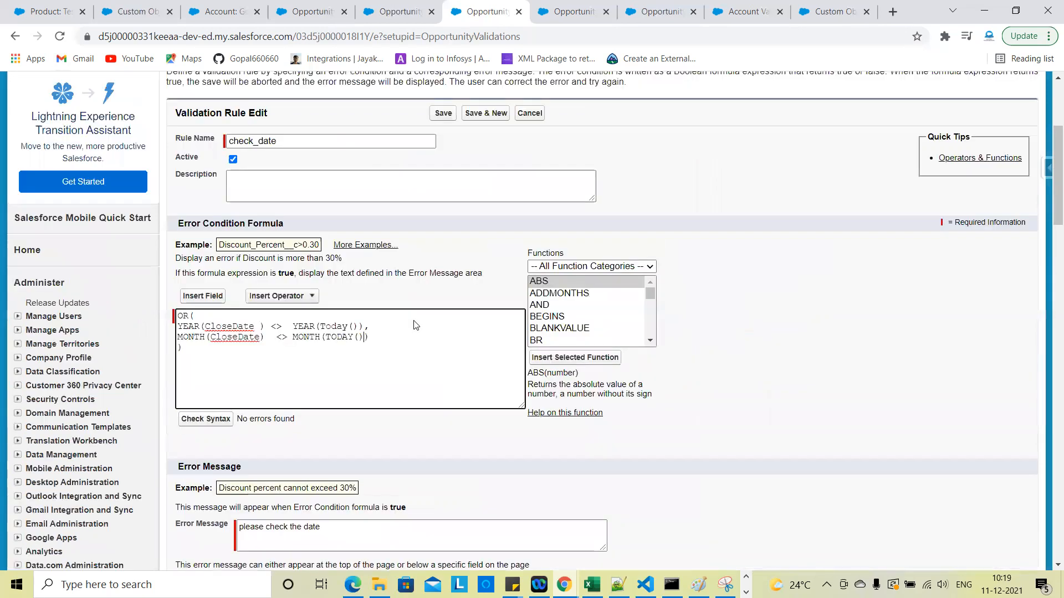
# Save the check_date validation rule and open the opportunity test on1 for editing
pyautogui.click(443, 164)
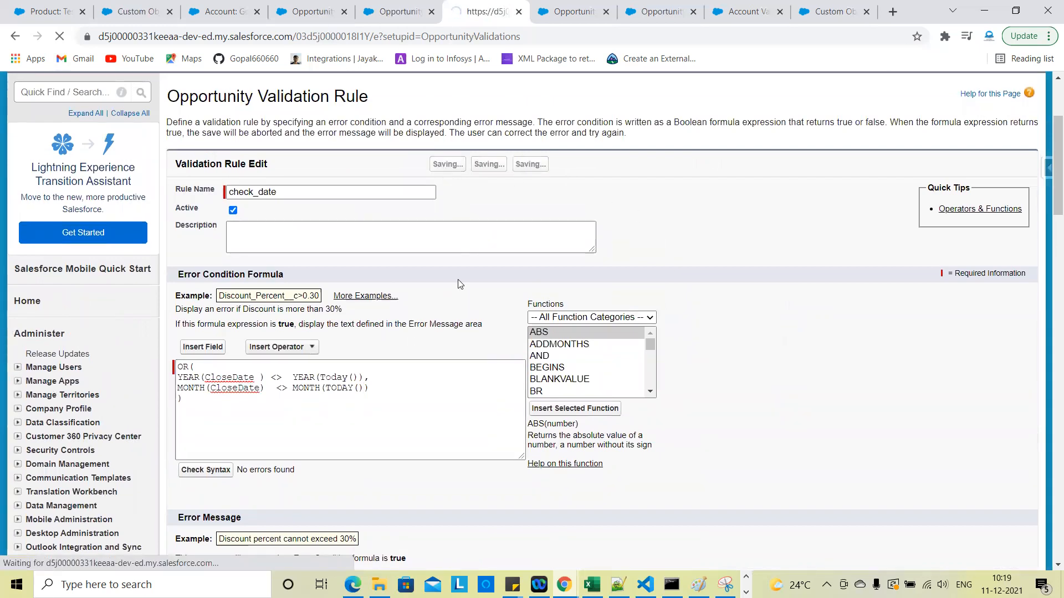
pyautogui.scroll(-2, 571, 405)
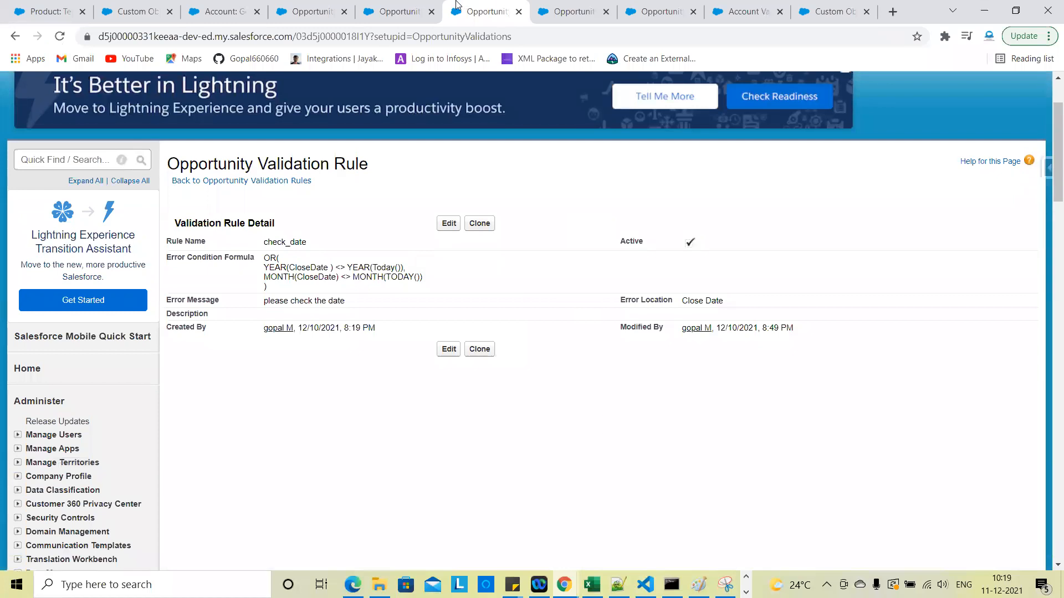
pyautogui.click(299, 7)
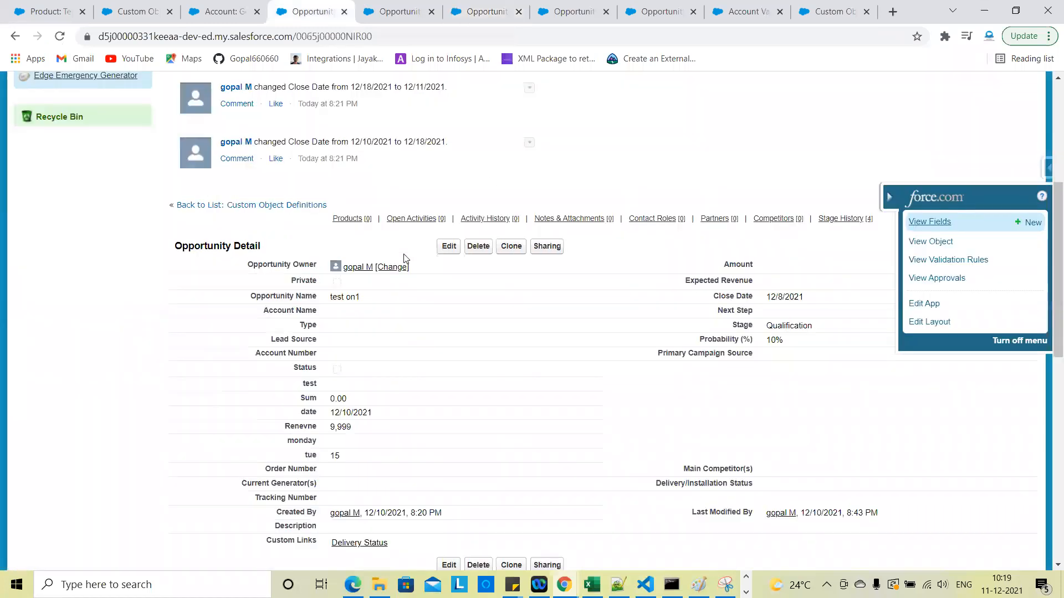
pyautogui.click(448, 247)
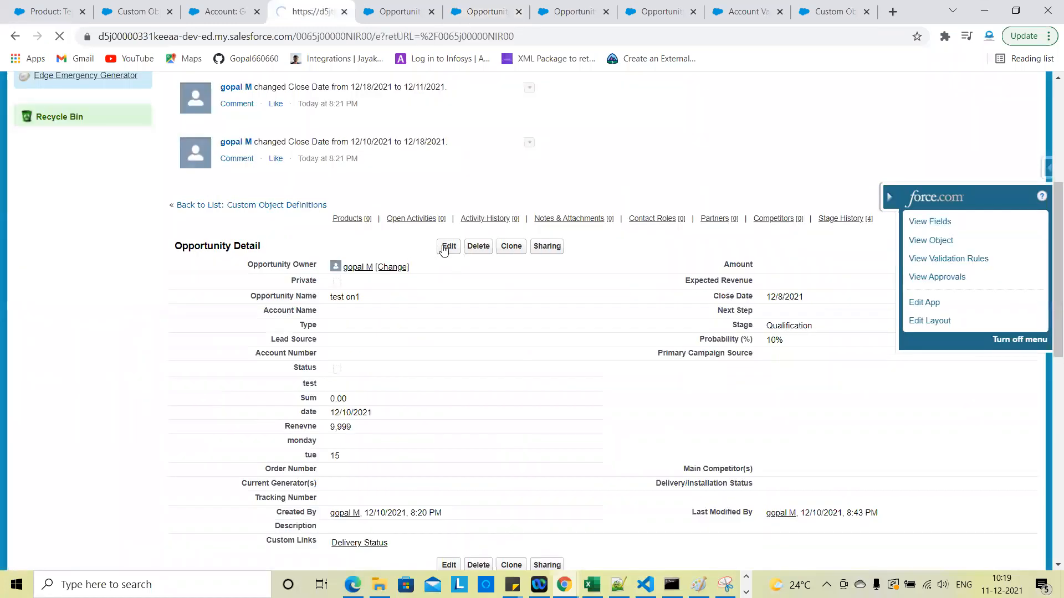
pyautogui.scroll(-3, 579, 340)
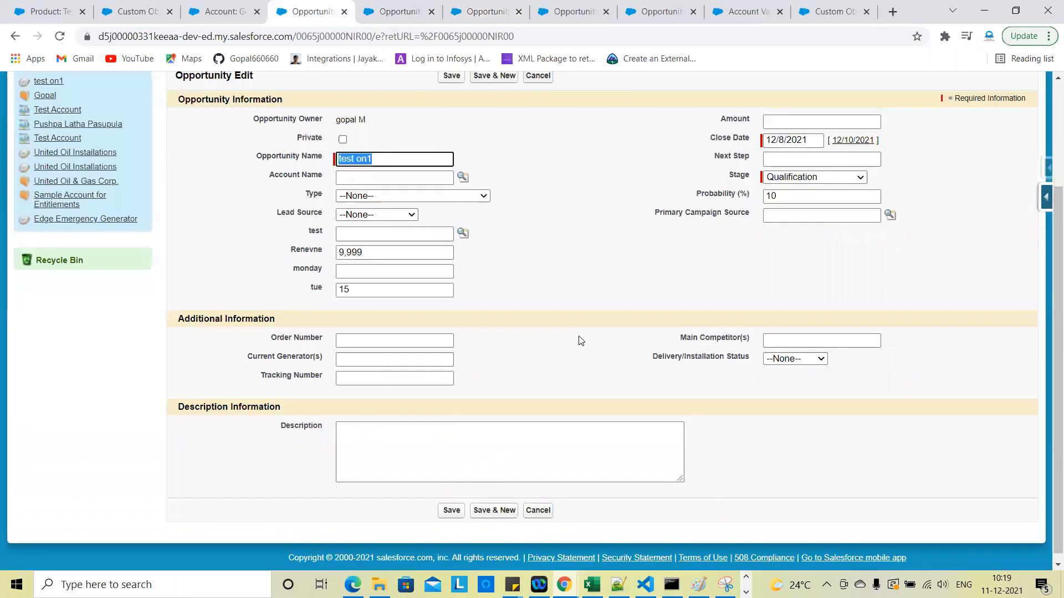
# Try to save the opportunity with its Close Date set to 12/17/2025 and examine the message at that field
pyautogui.click(813, 140)
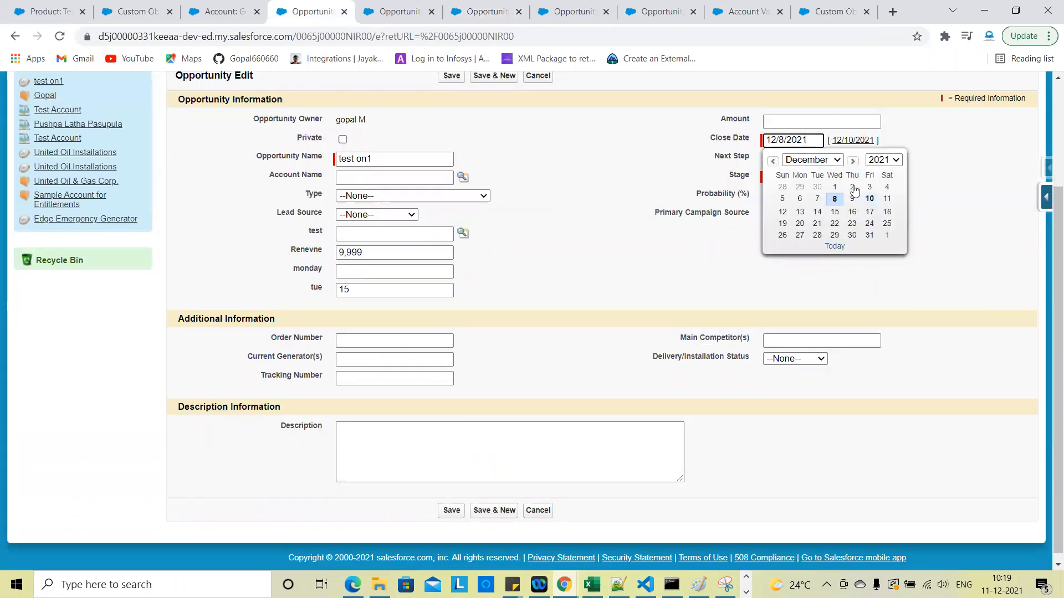
pyautogui.click(882, 160)
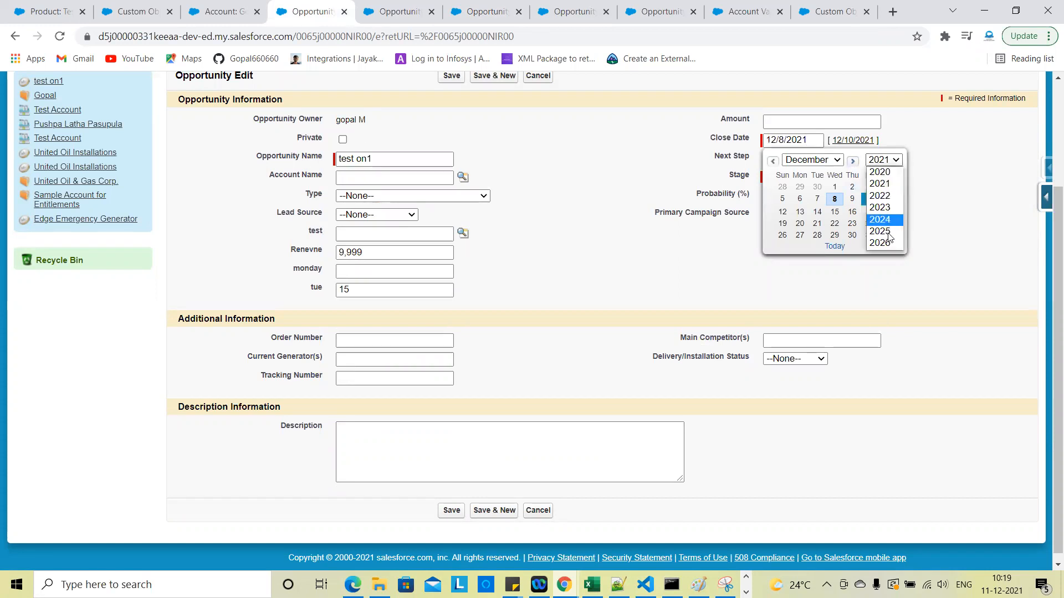
pyautogui.click(888, 233)
pyautogui.click(833, 214)
pyautogui.click(623, 191)
pyautogui.scroll(1, 600, 195)
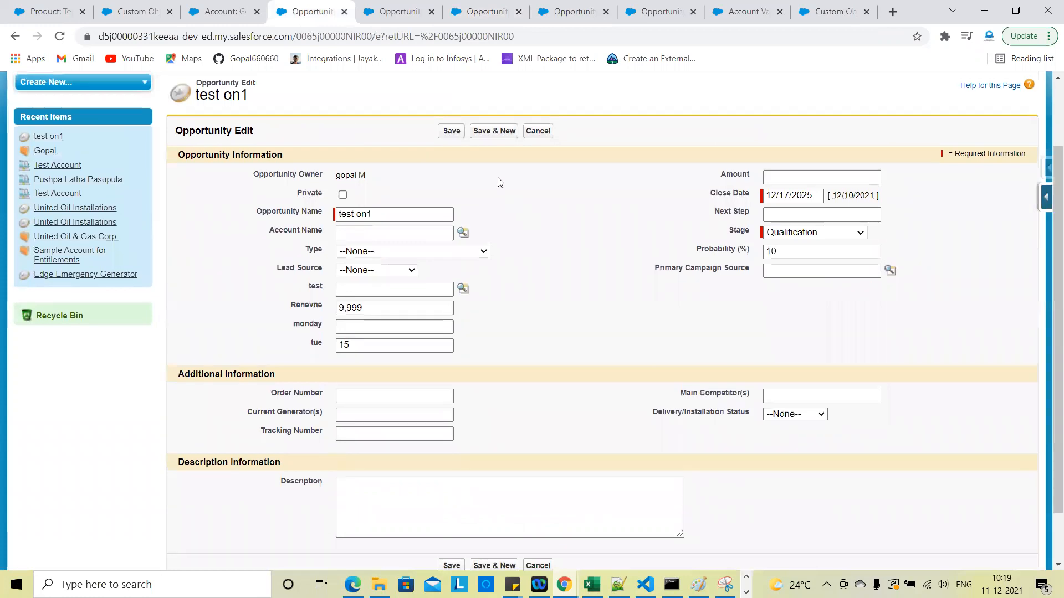
pyautogui.click(450, 135)
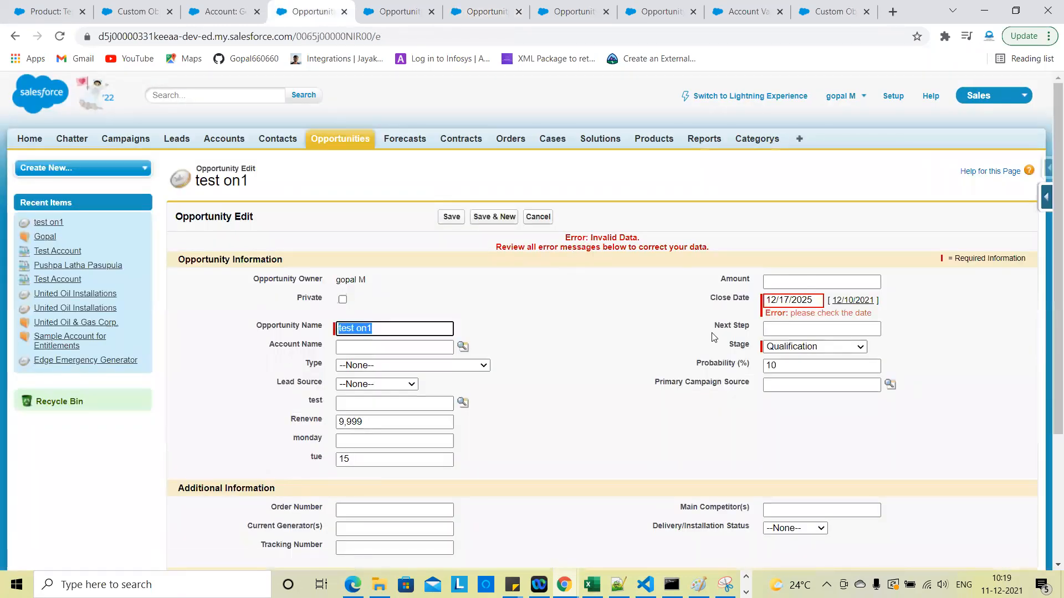
pyautogui.tripleClick(817, 303)
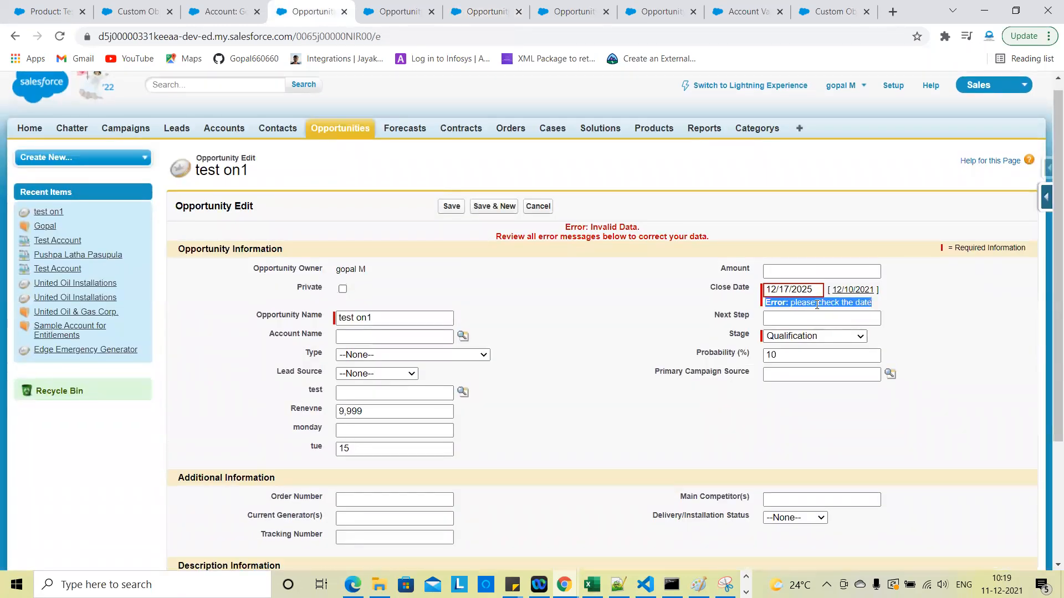
pyautogui.click(862, 308)
pyautogui.tripleClick(858, 305)
# Try to save the opportunity with its Close Date set to 3/10/2021
pyautogui.click(803, 289)
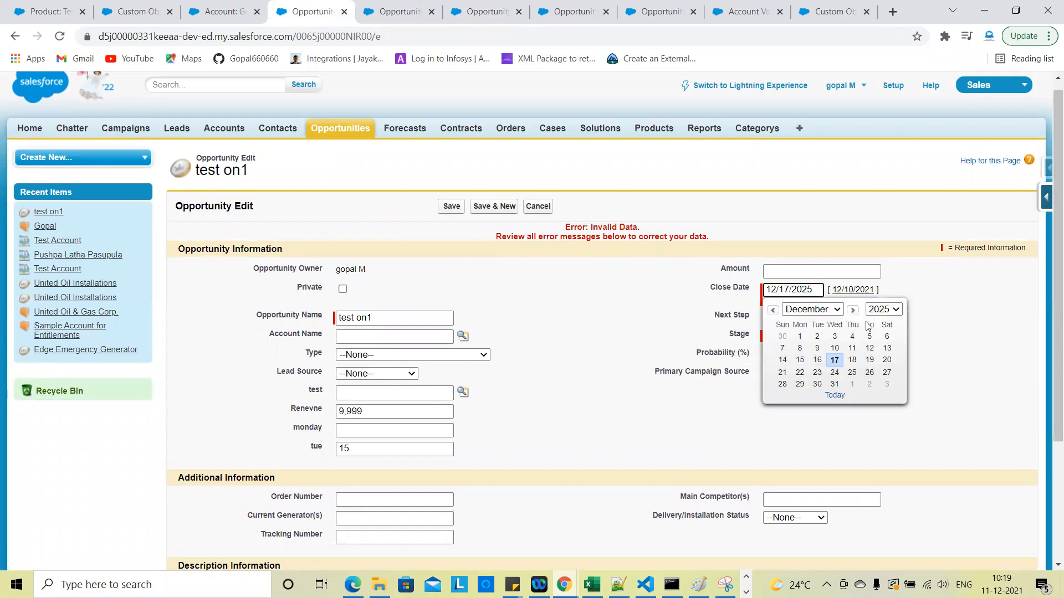
pyautogui.click(885, 314)
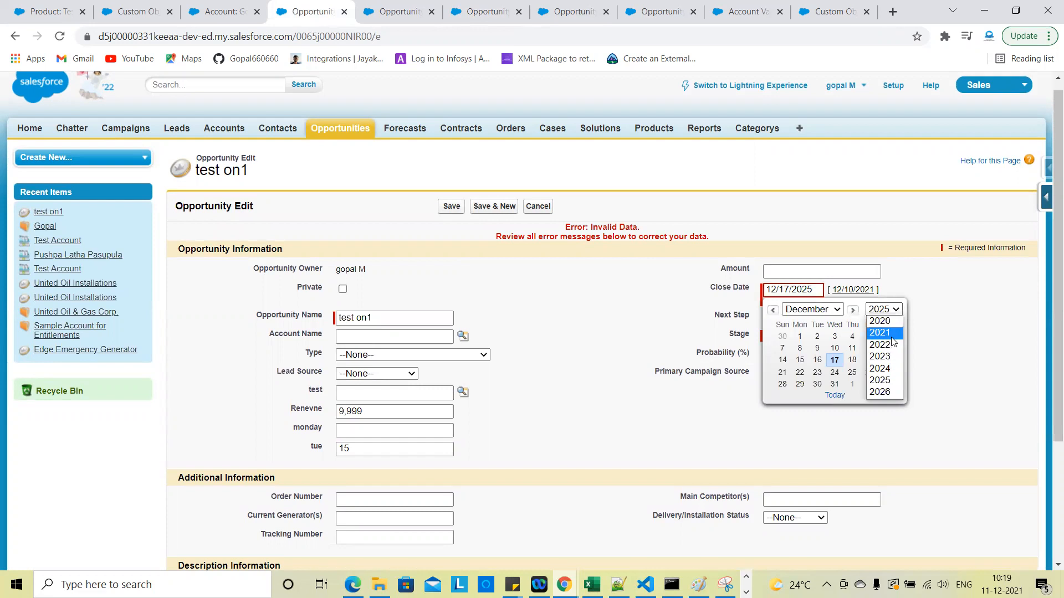
pyautogui.click(887, 335)
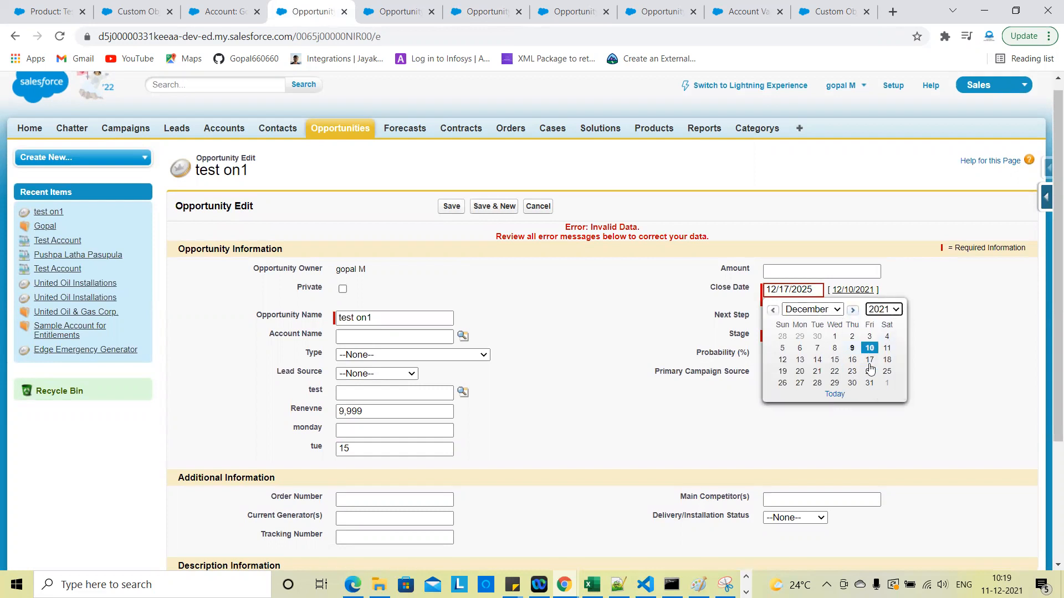
pyautogui.click(824, 313)
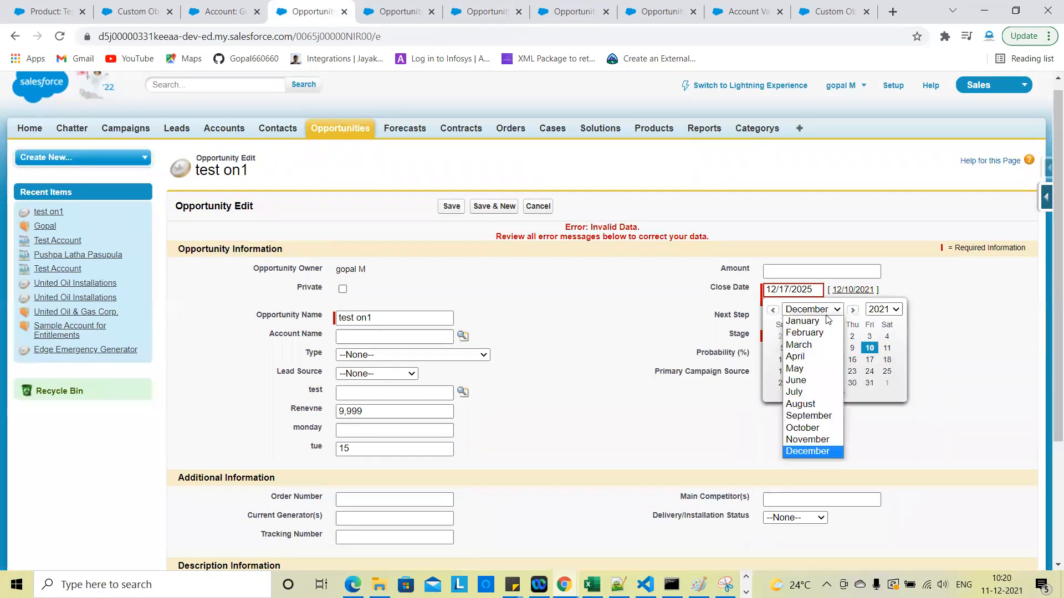
pyautogui.click(809, 345)
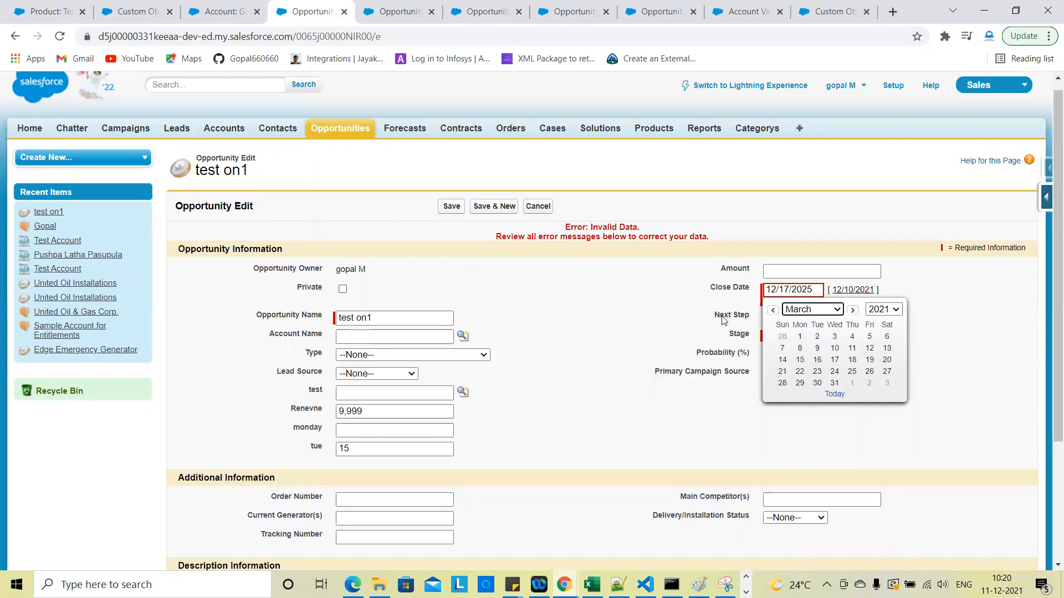
pyautogui.click(834, 348)
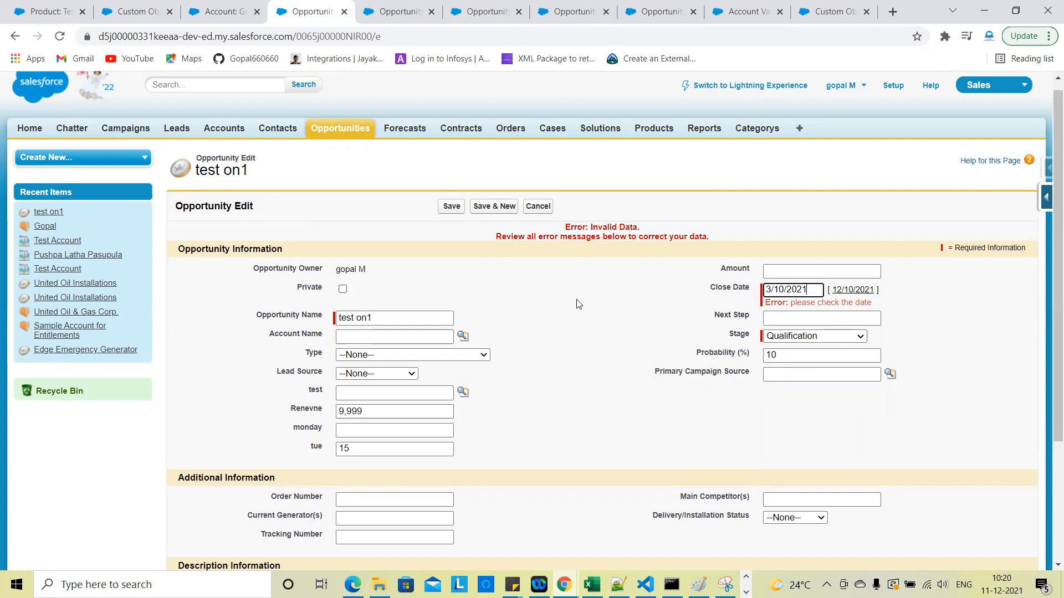
pyautogui.click(452, 211)
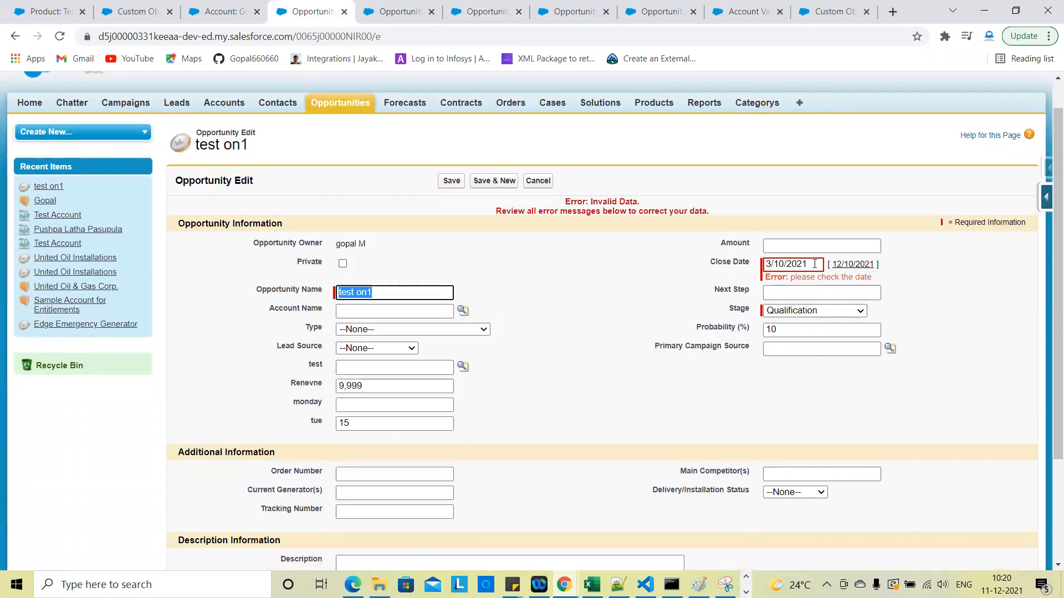
# Try to save the opportunity with its Close Date set to 12/18/2024
pyautogui.click(814, 264)
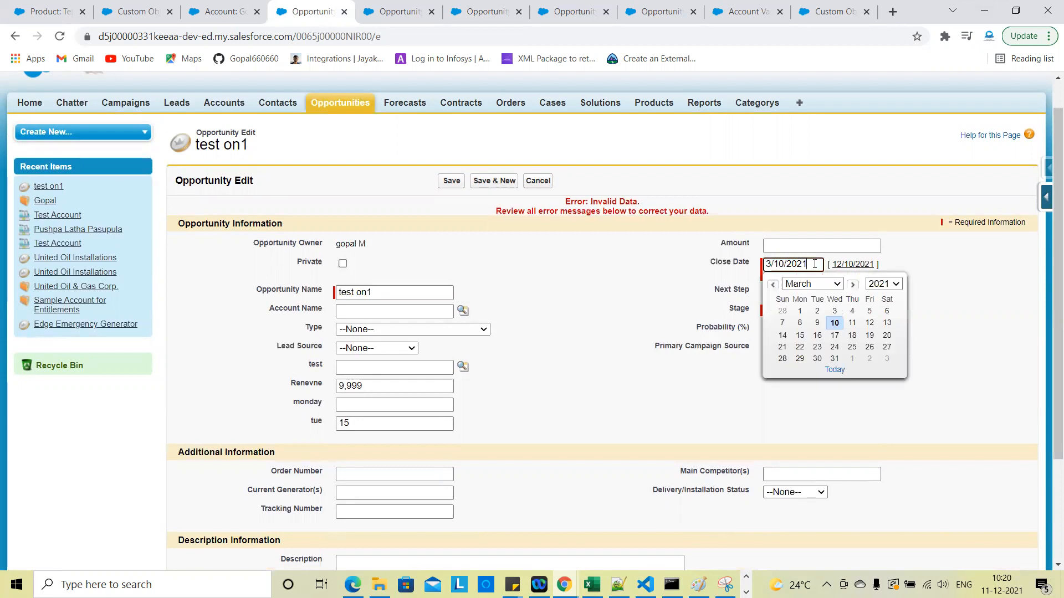
pyautogui.click(883, 284)
pyautogui.click(887, 343)
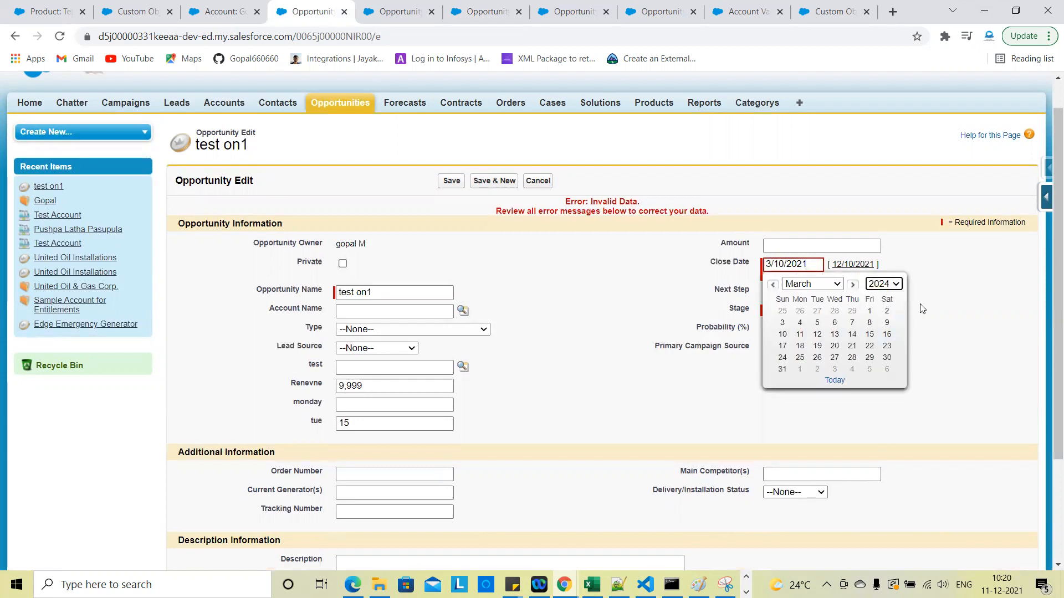
pyautogui.click(852, 323)
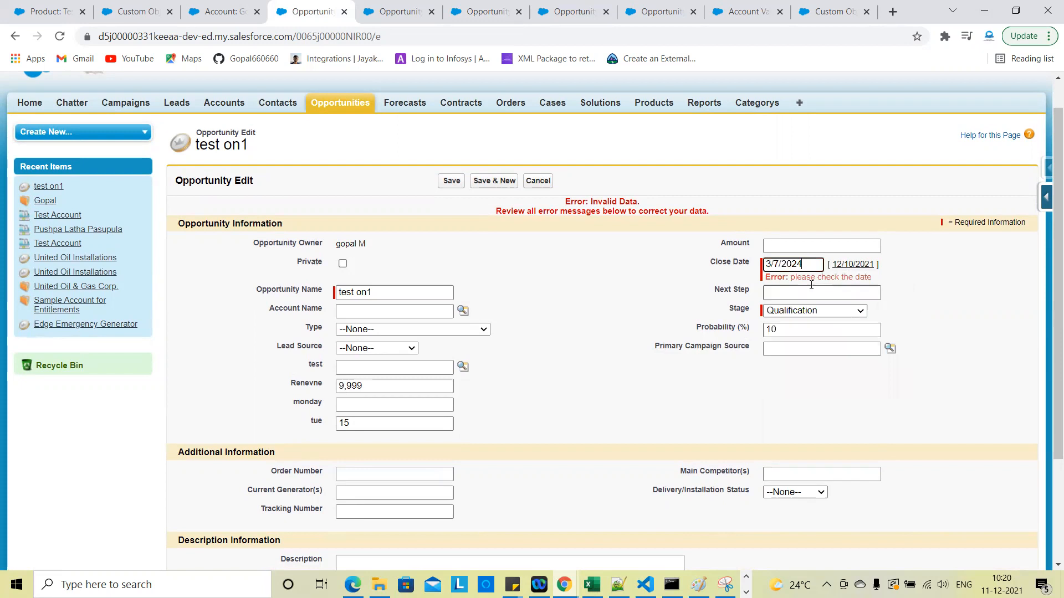
pyautogui.click(781, 264)
pyautogui.click(811, 284)
pyautogui.click(812, 426)
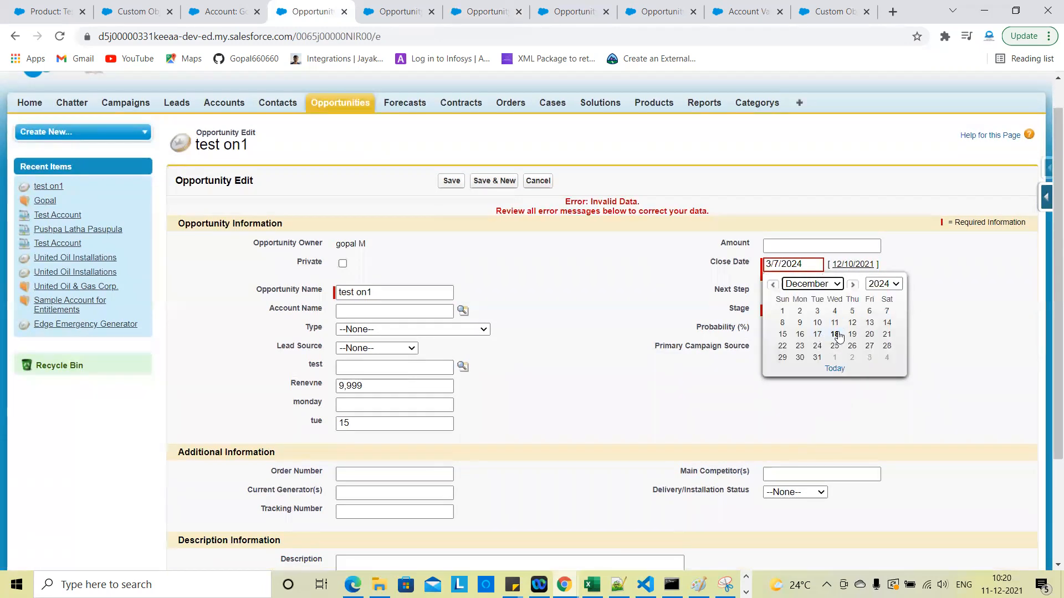
pyautogui.click(835, 335)
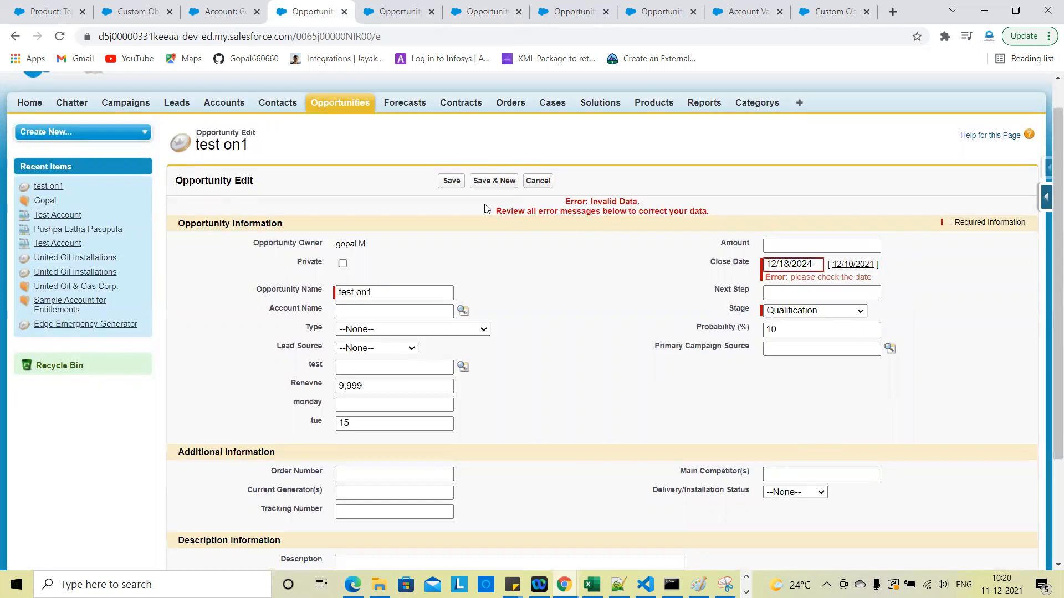
pyautogui.click(451, 180)
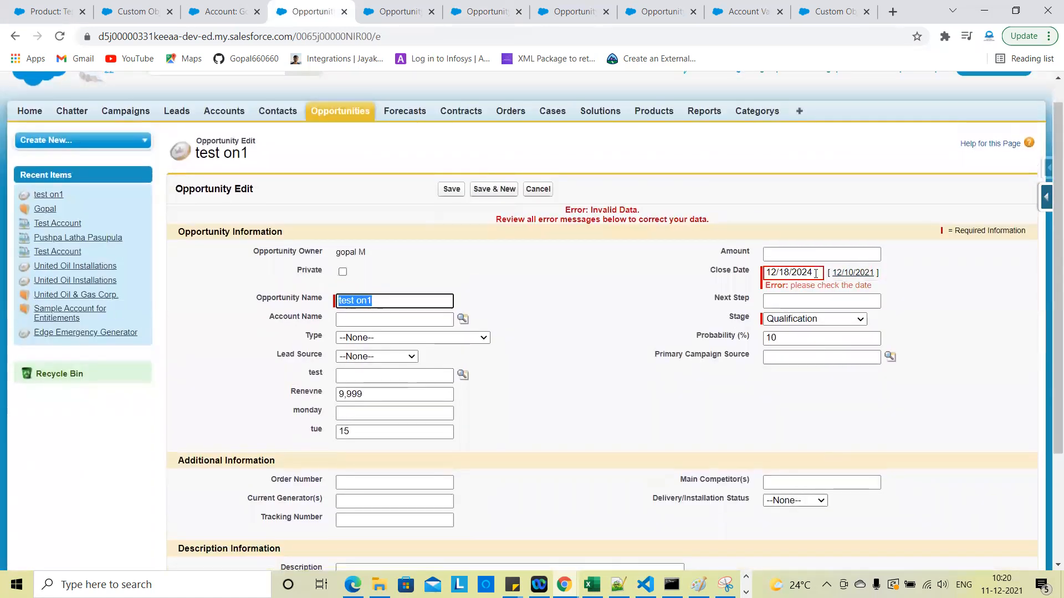
# Try to save the opportunity with its Close Date set to 6/16/2021
pyautogui.click(798, 272)
pyautogui.click(893, 293)
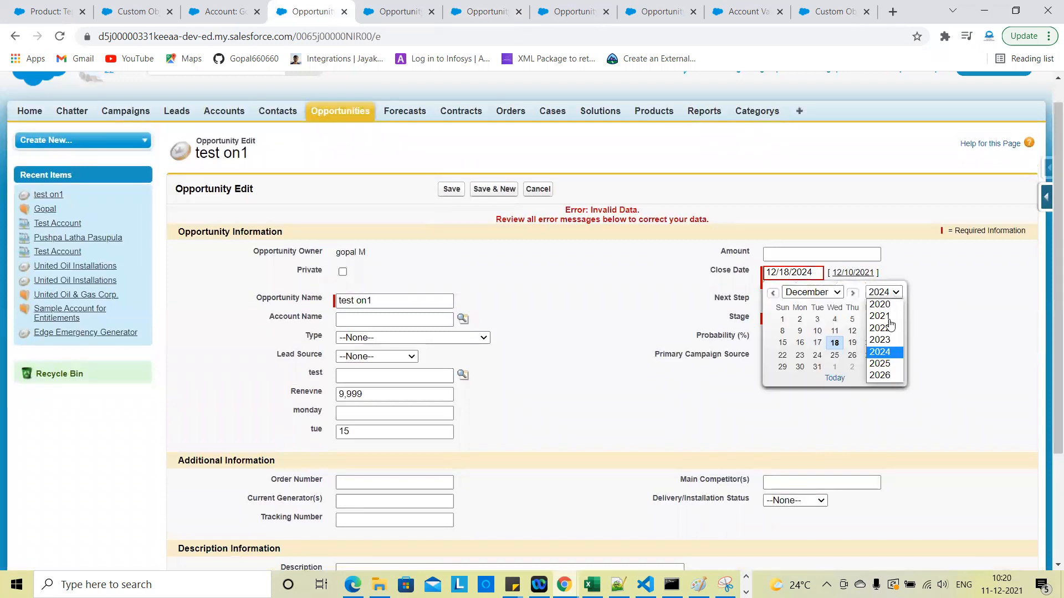
pyautogui.click(884, 316)
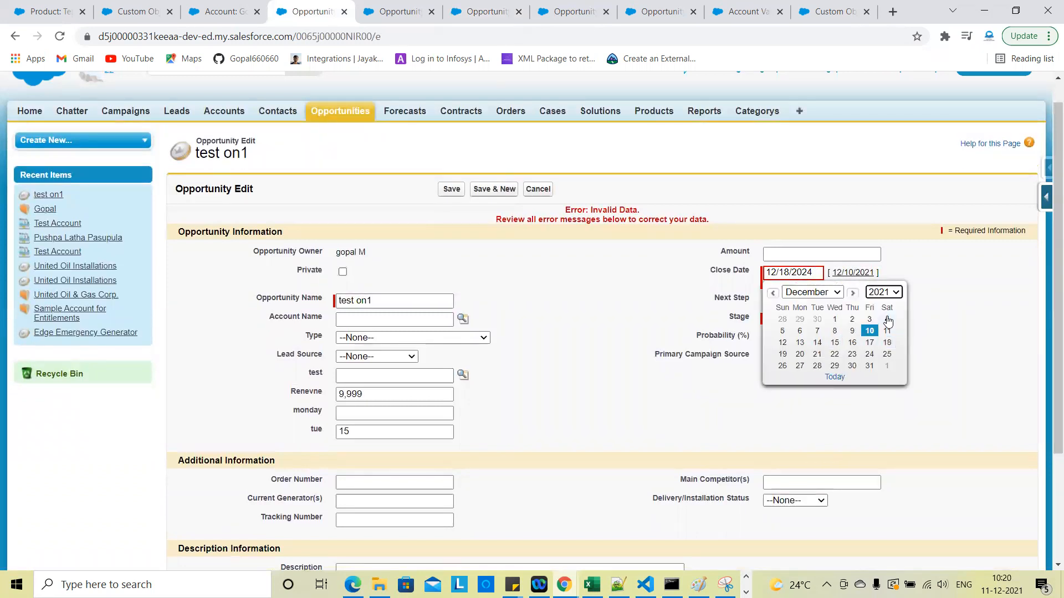
pyautogui.click(813, 293)
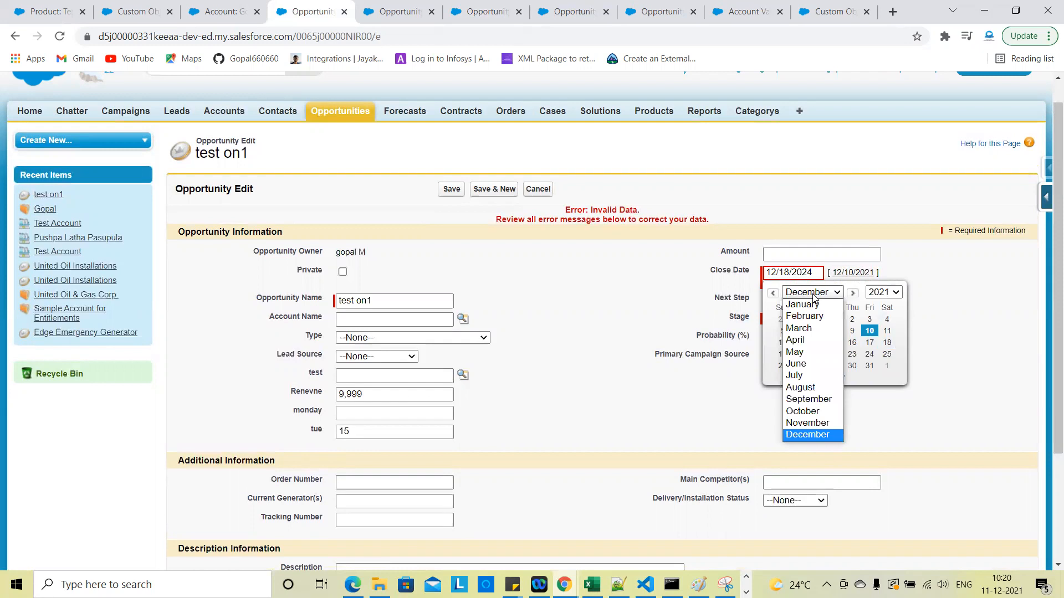
pyautogui.click(805, 366)
pyautogui.click(833, 344)
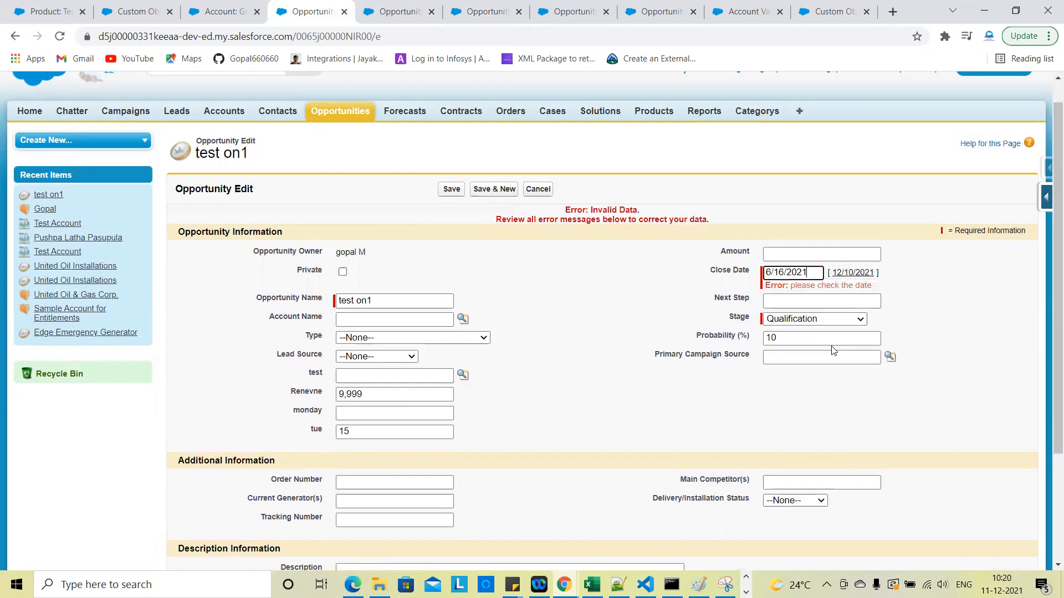
pyautogui.click(638, 319)
pyautogui.click(451, 189)
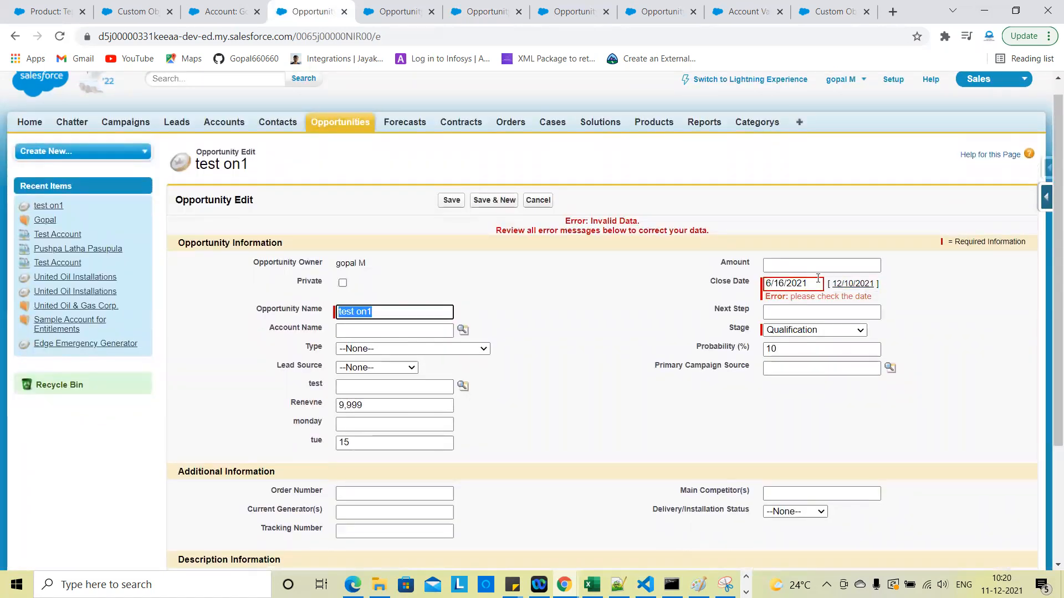
# Set the opportunity's Close Date to 12/17/2021 and save the record
pyautogui.click(784, 285)
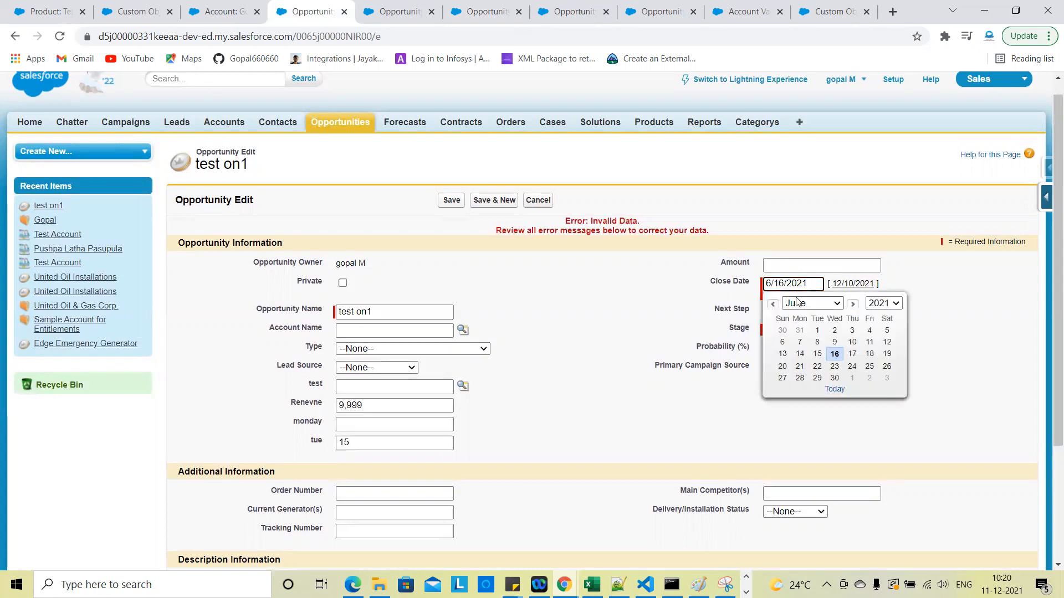
pyautogui.click(799, 304)
pyautogui.click(817, 446)
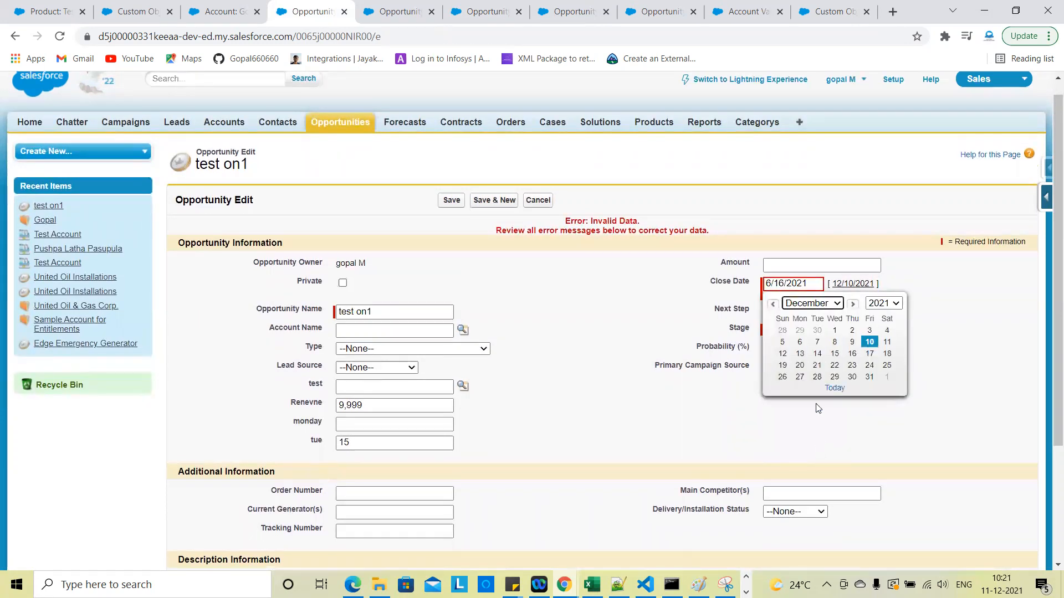
pyautogui.click(869, 353)
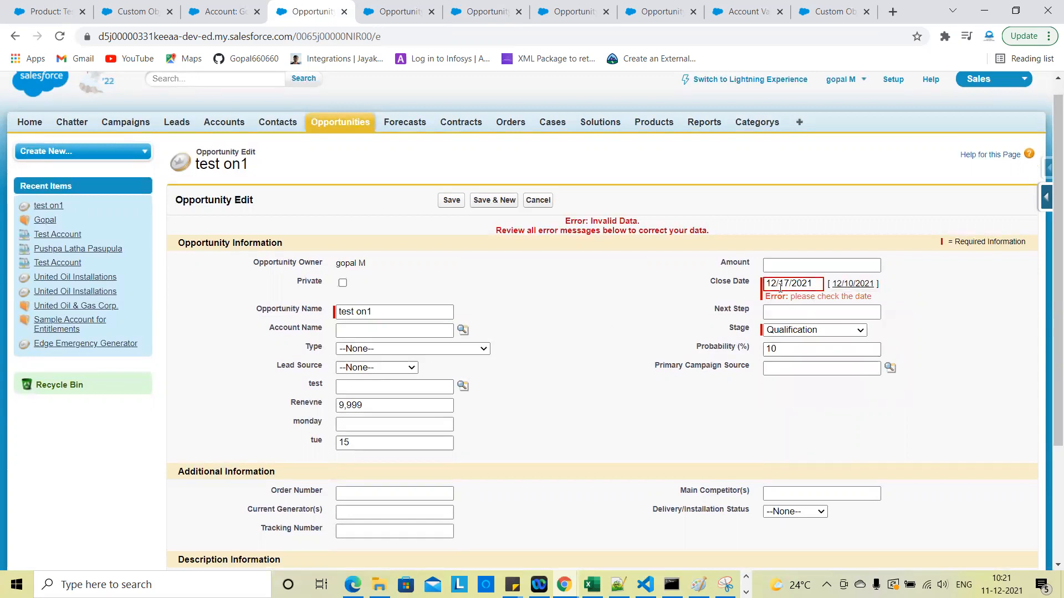
pyautogui.click(450, 200)
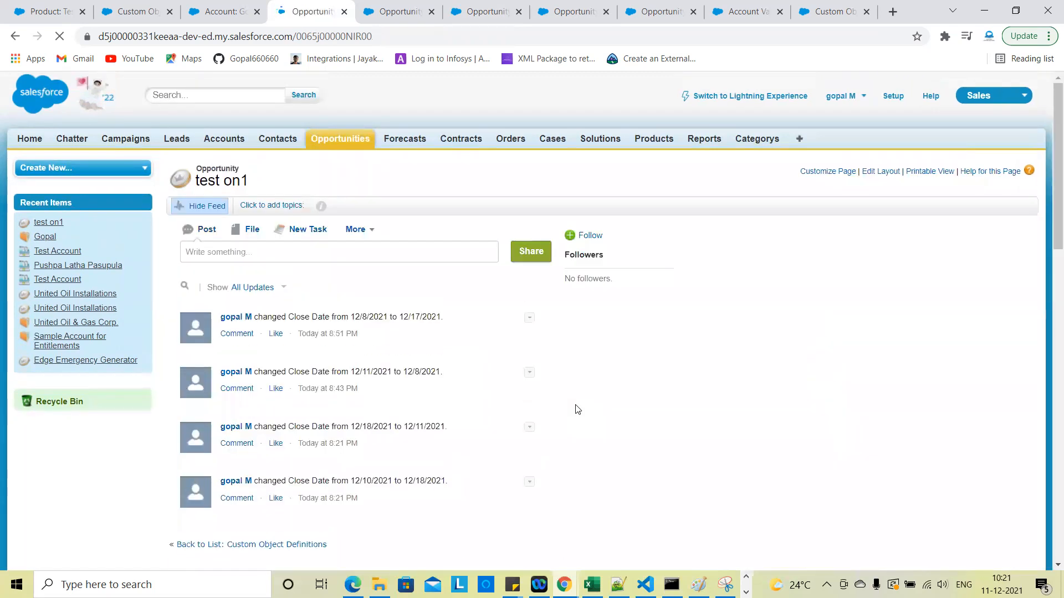
# Try to save the opportunity with its Close Date moved to December 2024, on 12/18/2024
pyautogui.scroll(-5, 576, 408)
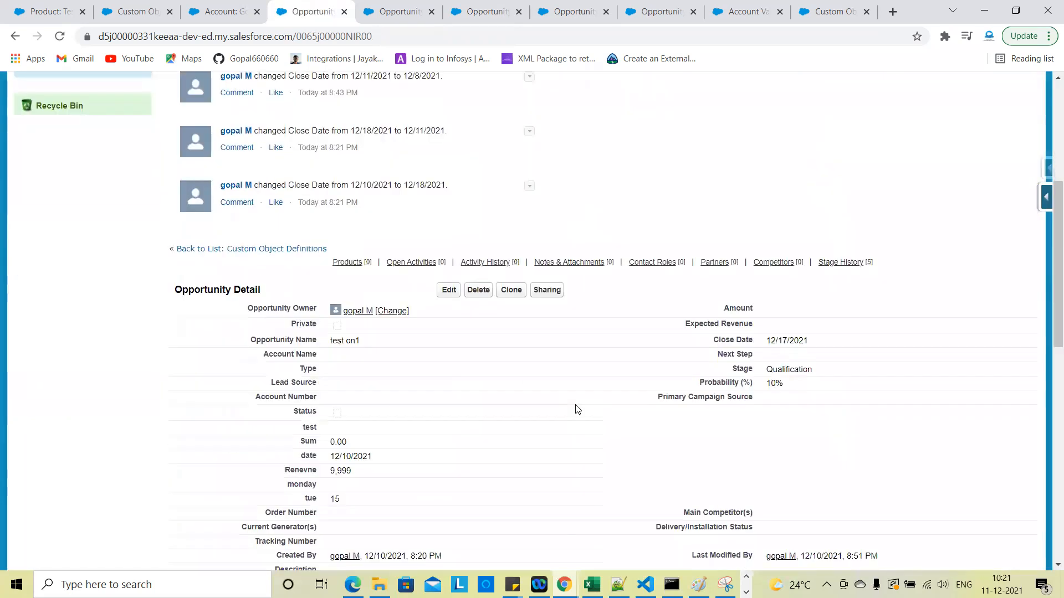
pyautogui.doubleClick(814, 341)
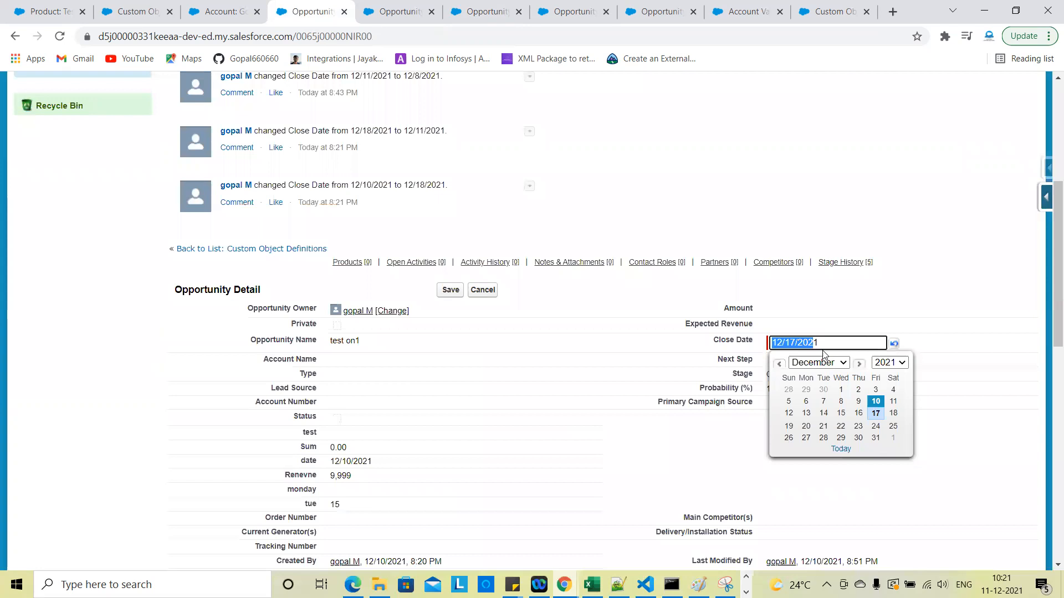
pyautogui.click(893, 364)
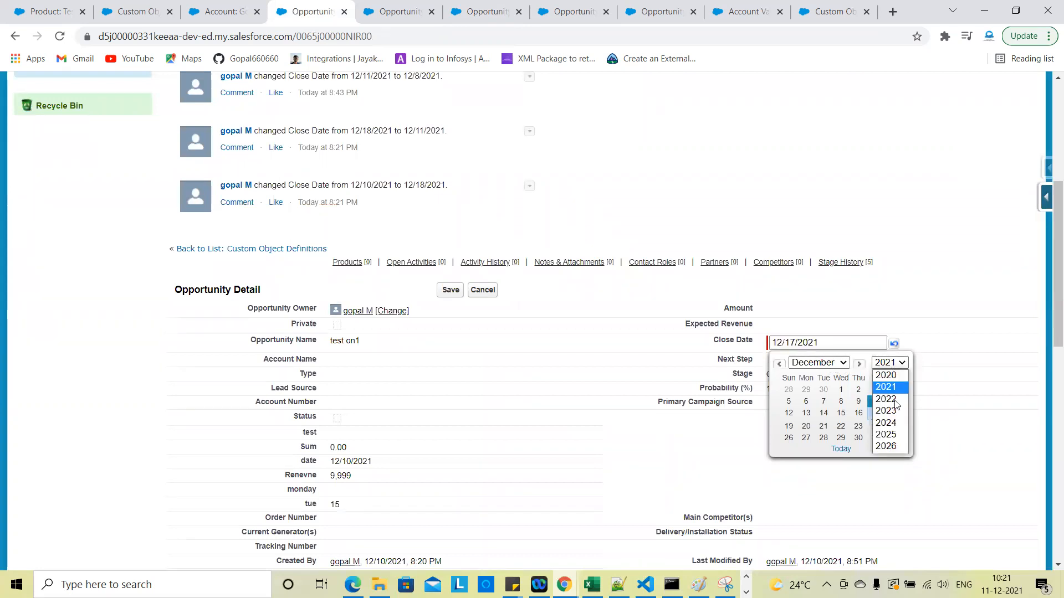
pyautogui.click(896, 431)
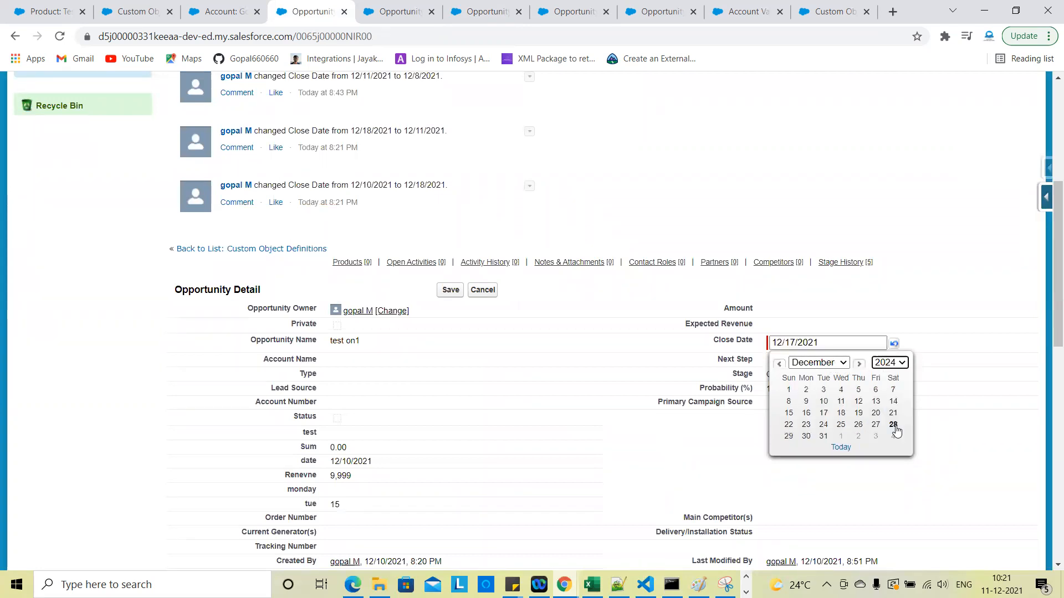
pyautogui.click(824, 426)
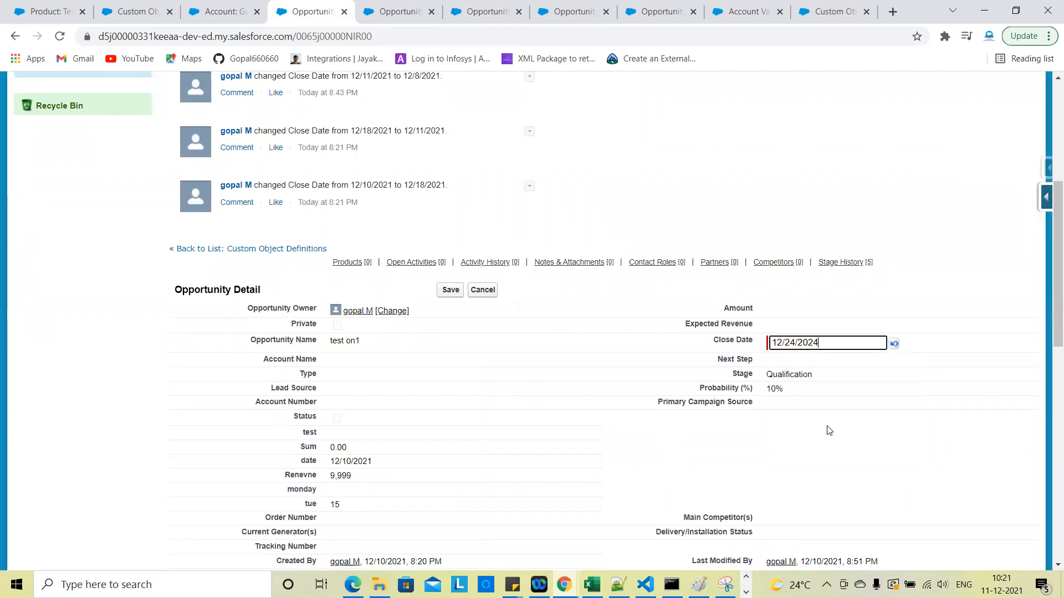
pyautogui.click(780, 343)
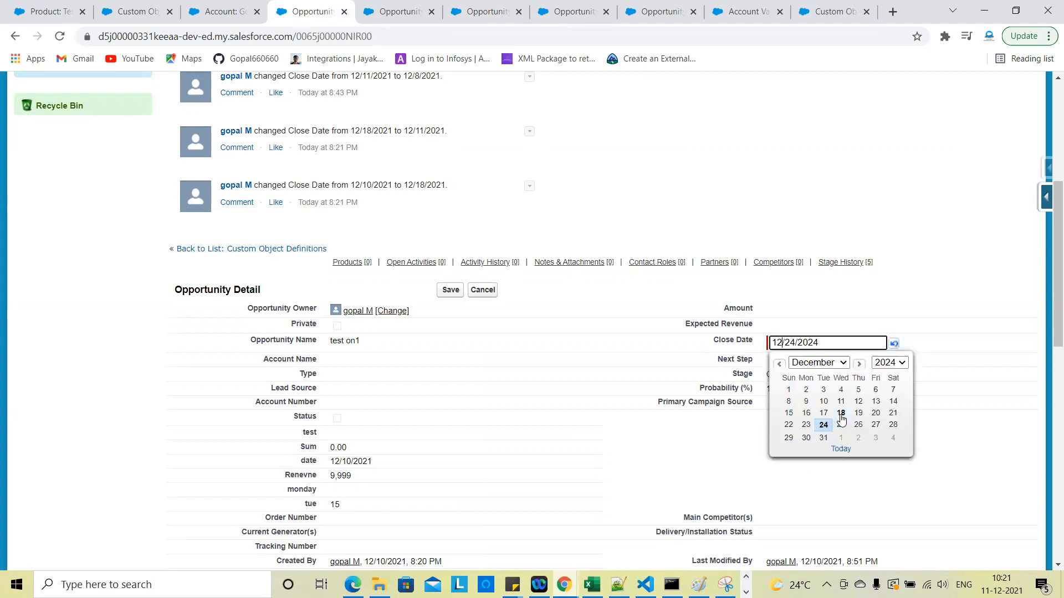
pyautogui.click(838, 416)
pyautogui.click(709, 300)
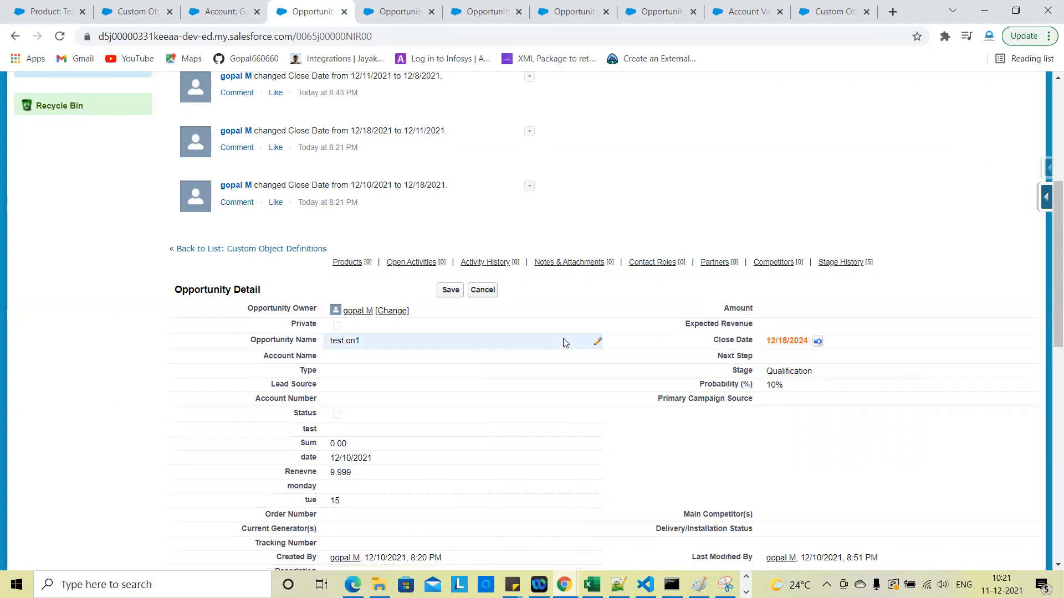
pyautogui.click(444, 292)
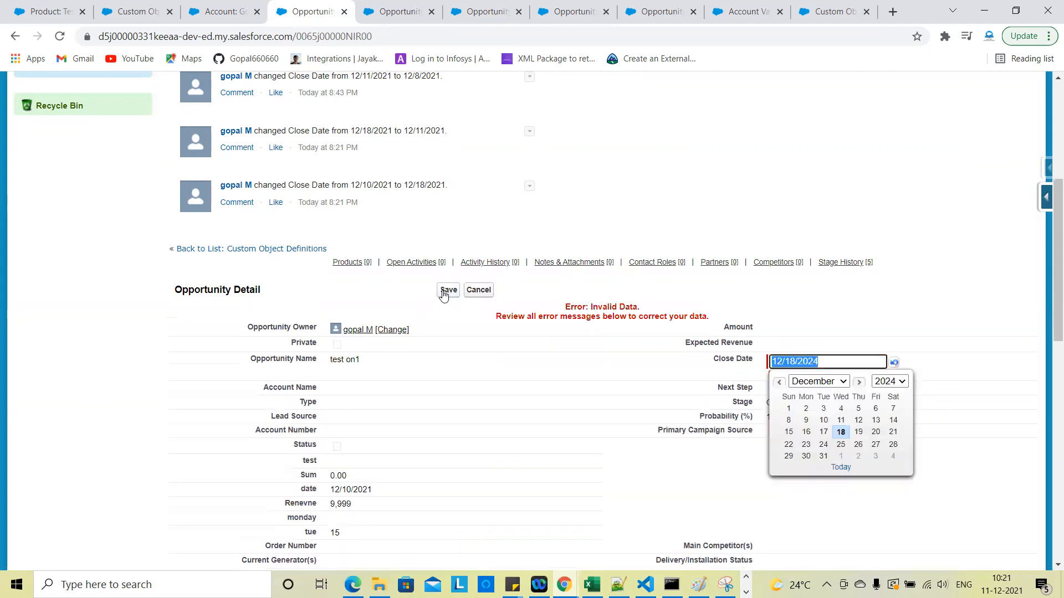
pyautogui.click(669, 249)
pyautogui.scroll(-2, 668, 249)
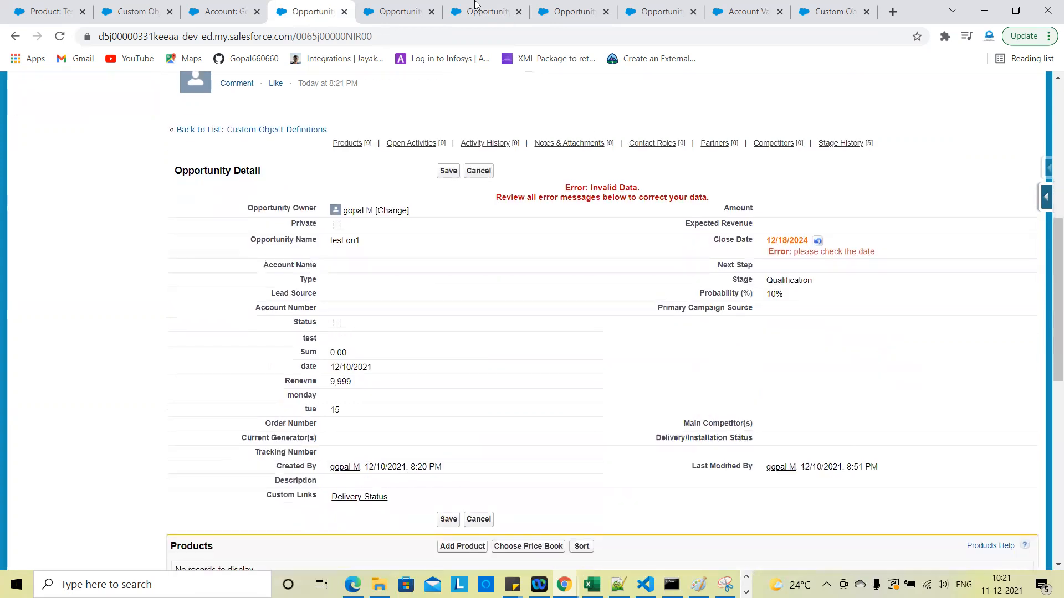
# Review the year and month conditions in the check_date validation rule's error condition formula
pyautogui.click(412, 8)
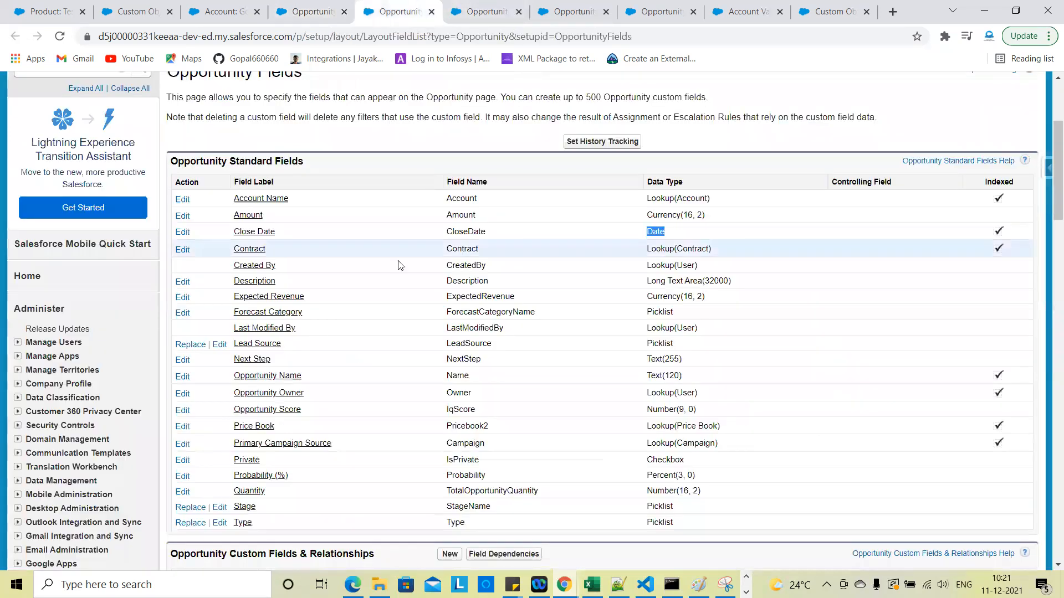
pyautogui.click(476, 12)
pyautogui.scroll(5, 420, 344)
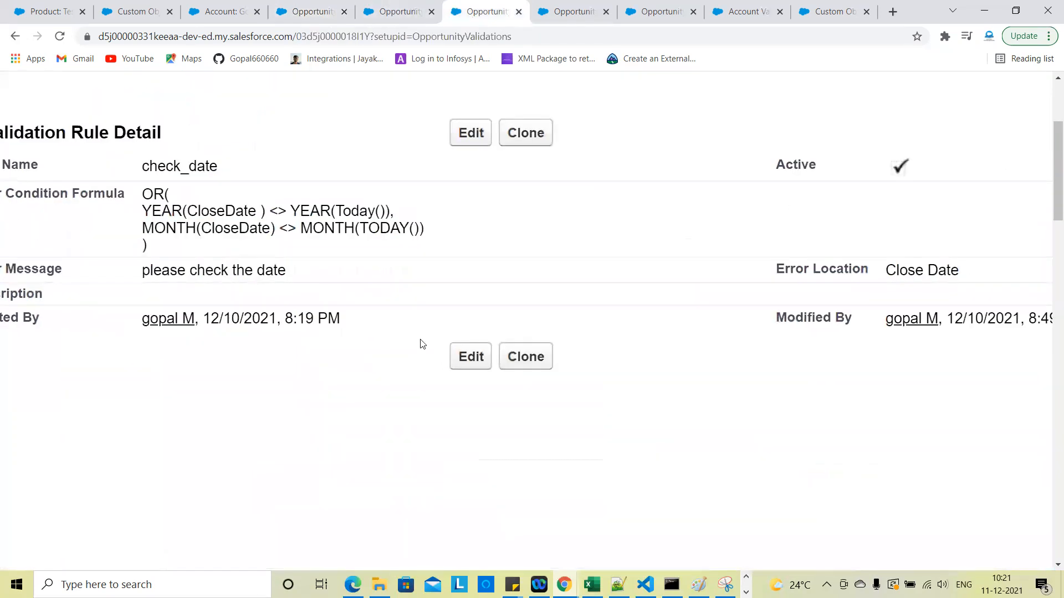
pyautogui.doubleClick(337, 228)
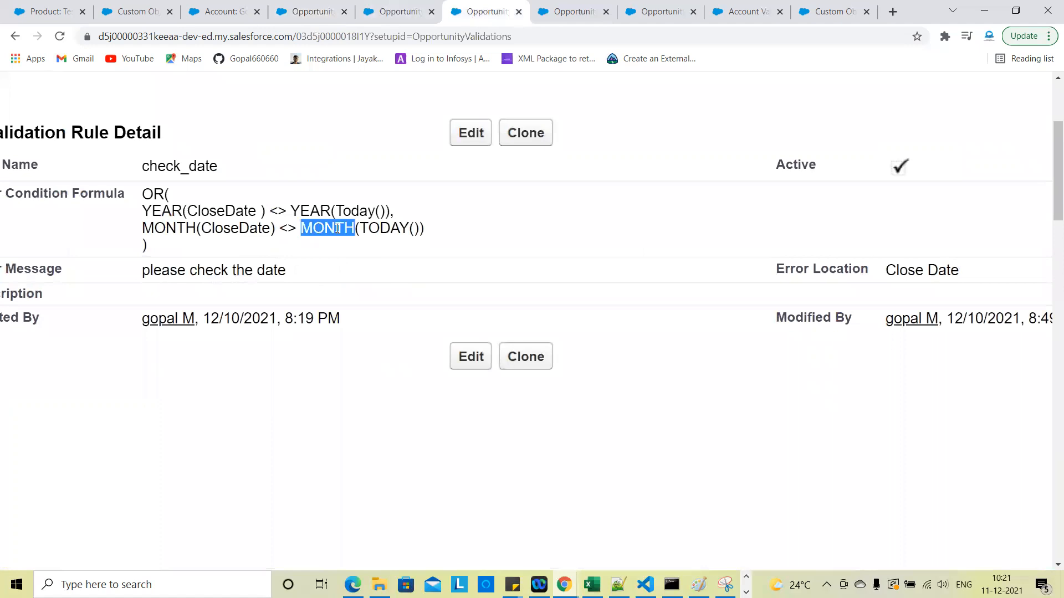
pyautogui.tripleClick(315, 209)
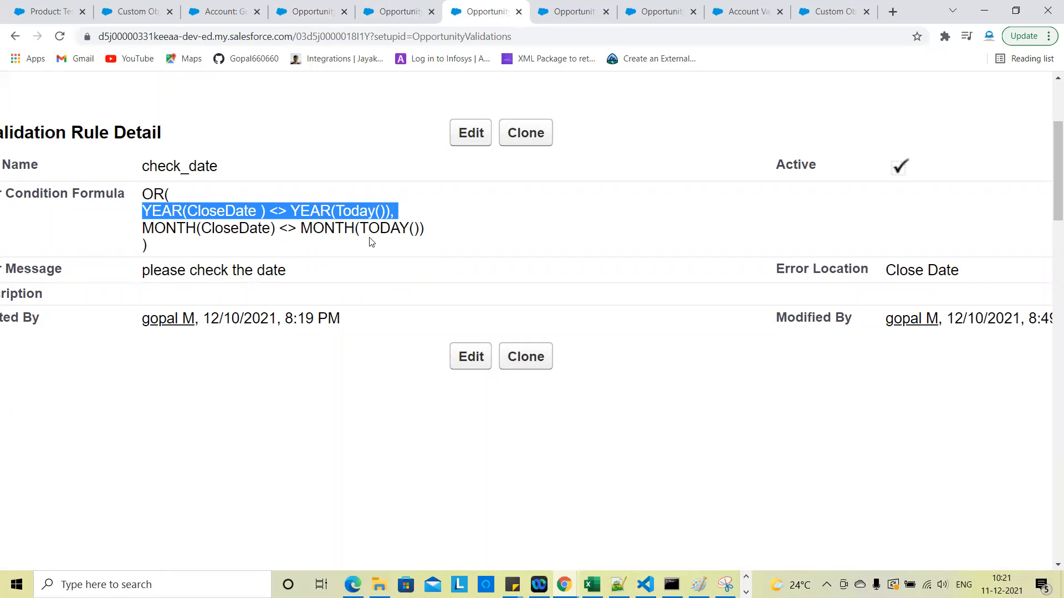
pyautogui.moveTo(359, 229); pyautogui.dragTo(352, 232)
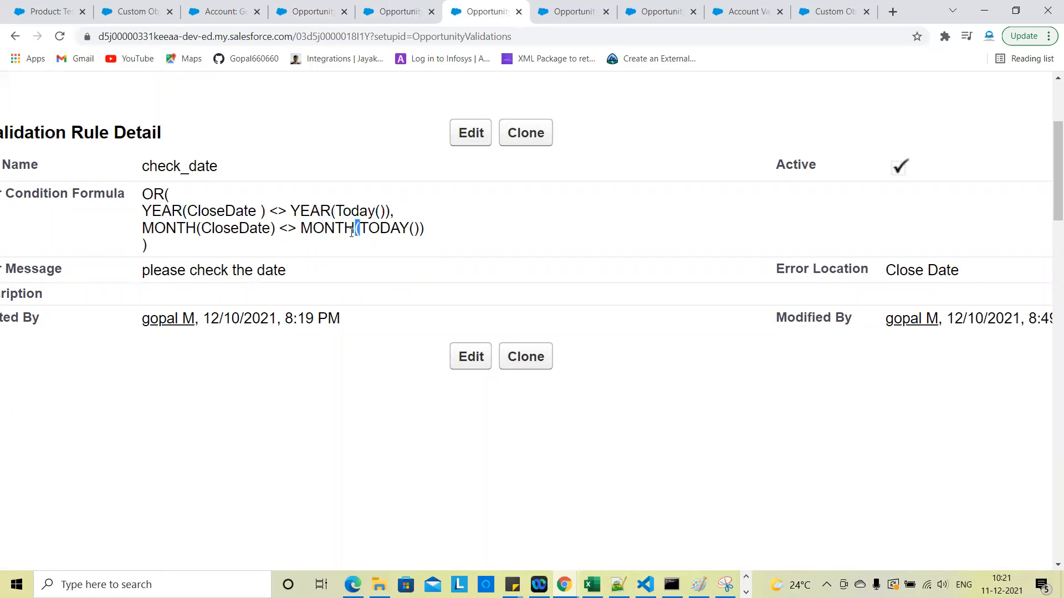
pyautogui.tripleClick(352, 233)
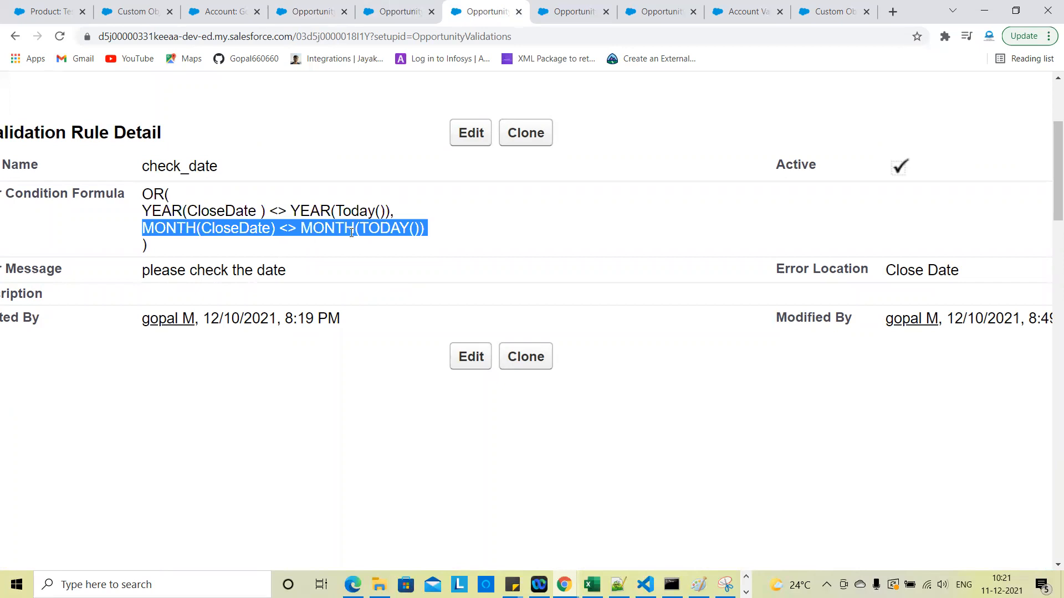
pyautogui.scroll(-5, 352, 232)
# Return to the test on1 opportunity and set its Close Date to 12/19/2021
pyautogui.click(294, 5)
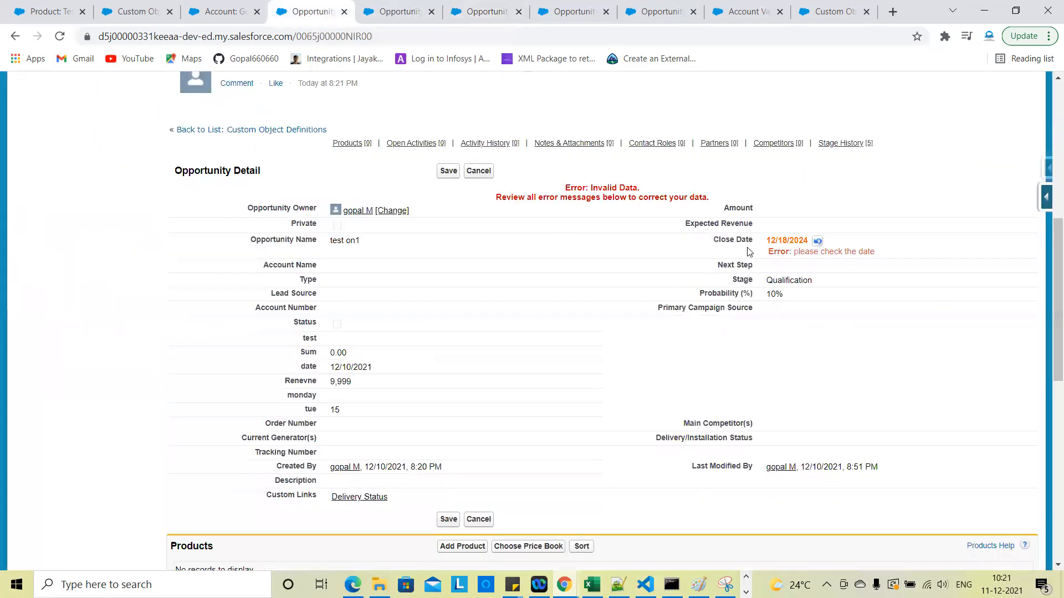
pyautogui.doubleClick(798, 241)
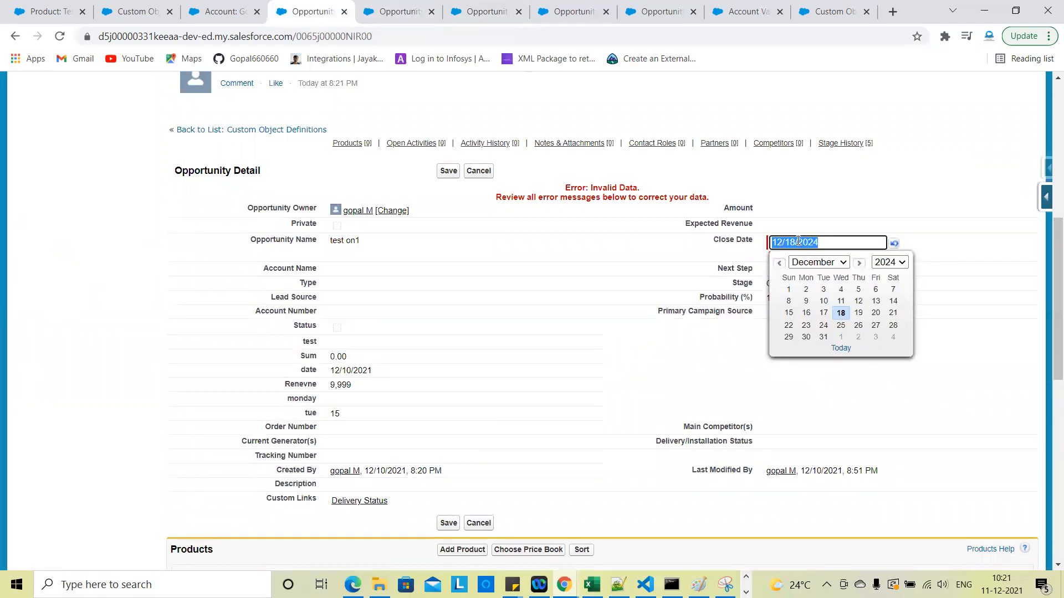
pyautogui.click(858, 313)
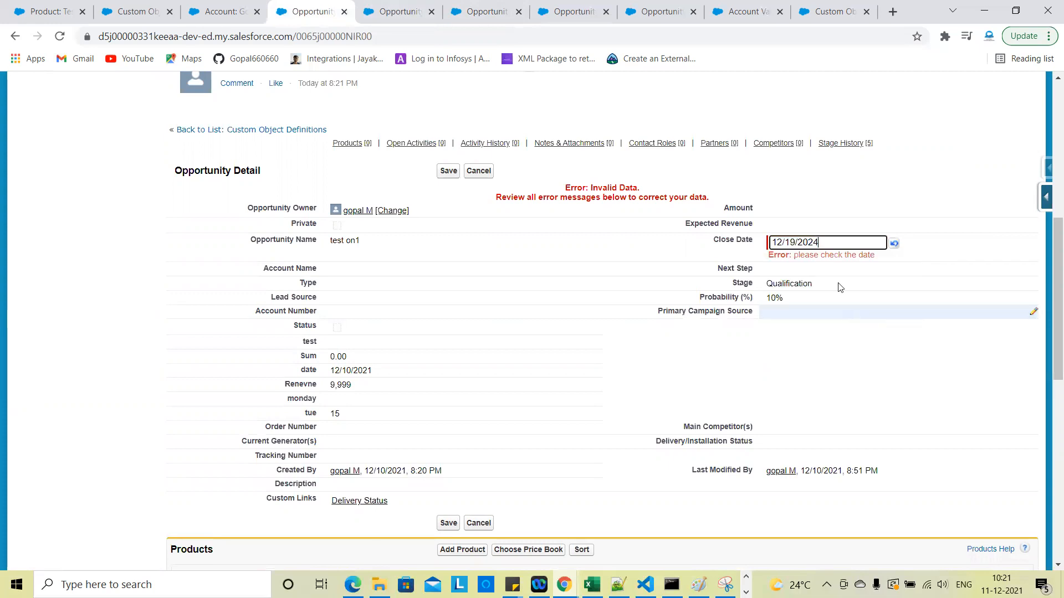
pyautogui.press('BackSpace')
pyautogui.write('1')
pyautogui.click(788, 197)
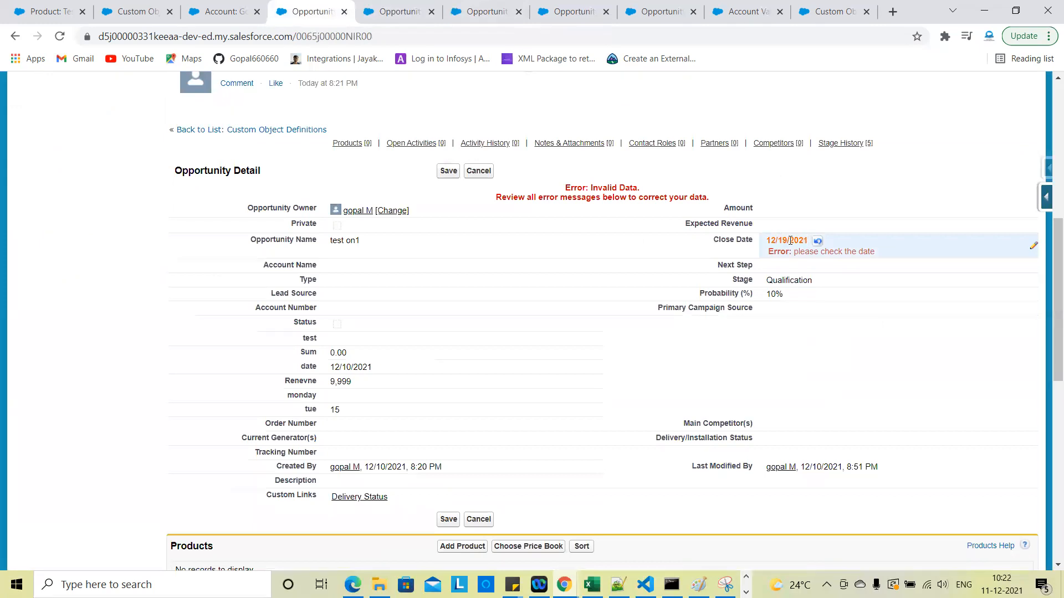
# Close the Opportunity Fields page and save the test on1 opportunity with its new Close Date
pyautogui.click(405, 8)
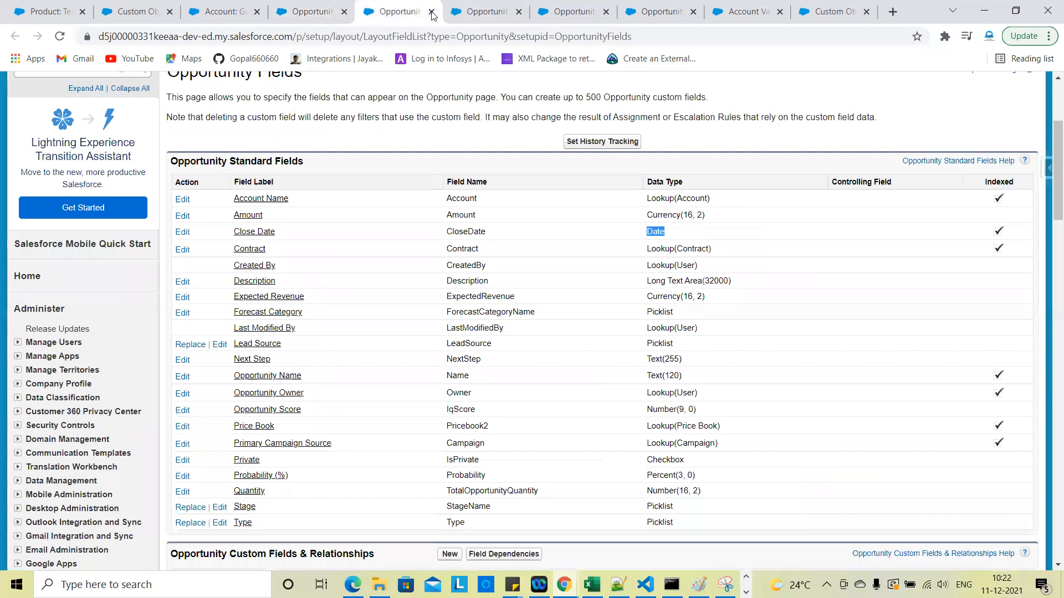
pyautogui.hotkey('ctrl', 'w')
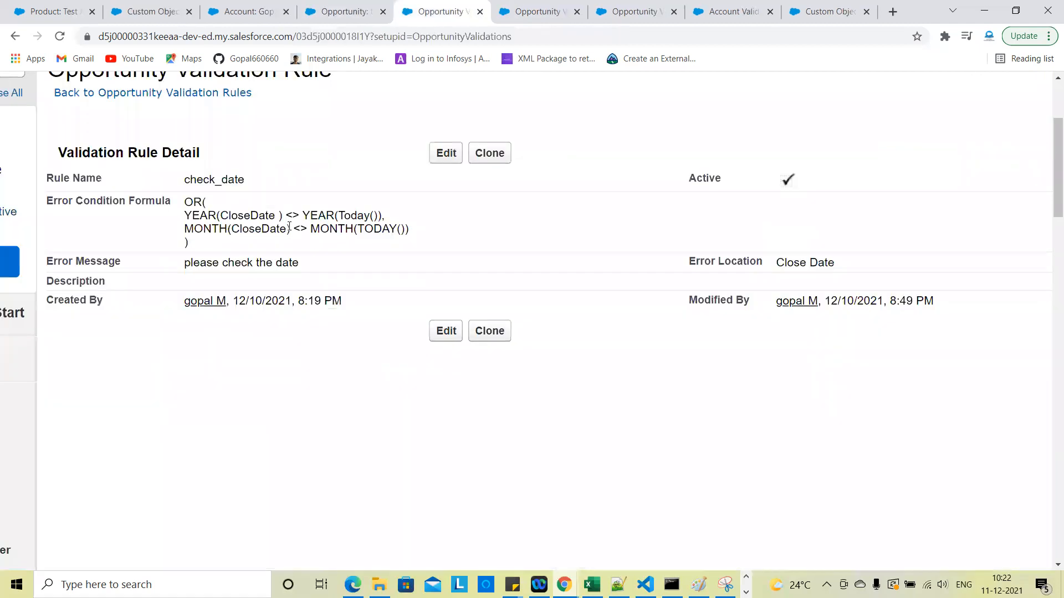
pyautogui.click(323, 2)
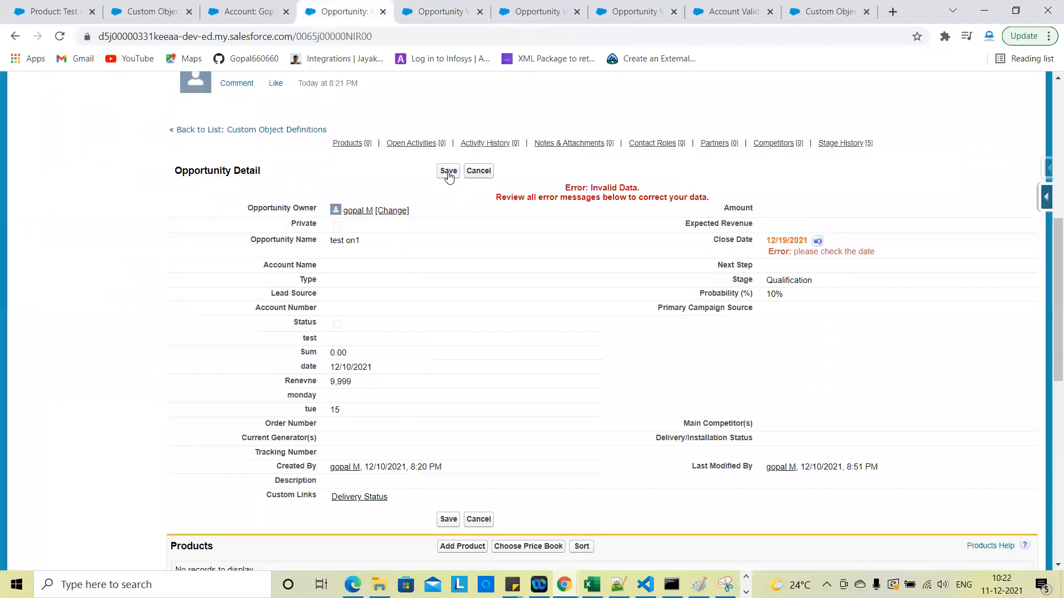
pyautogui.click(448, 171)
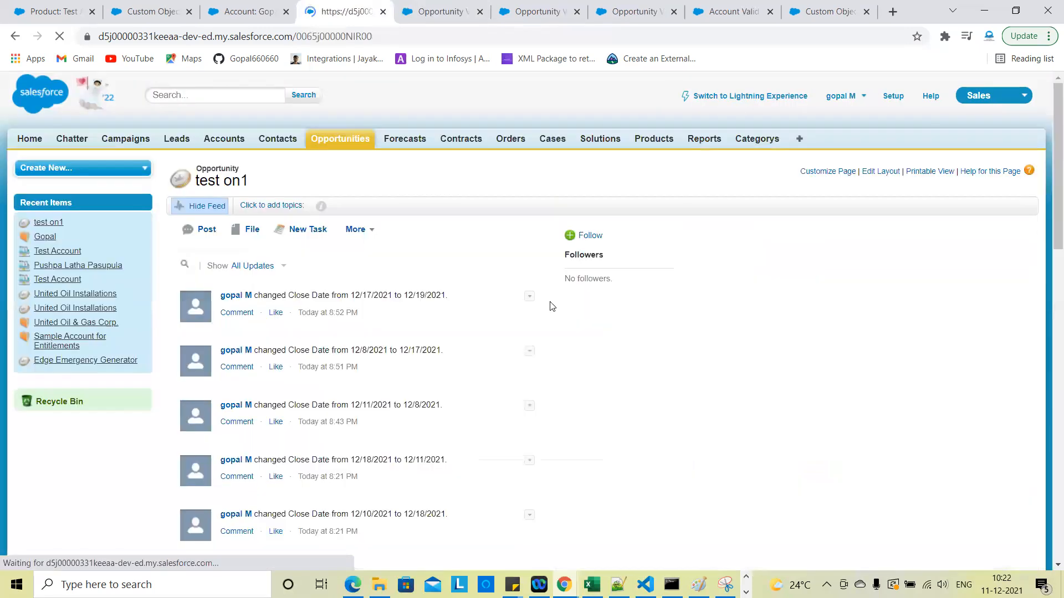
pyautogui.click(447, 176)
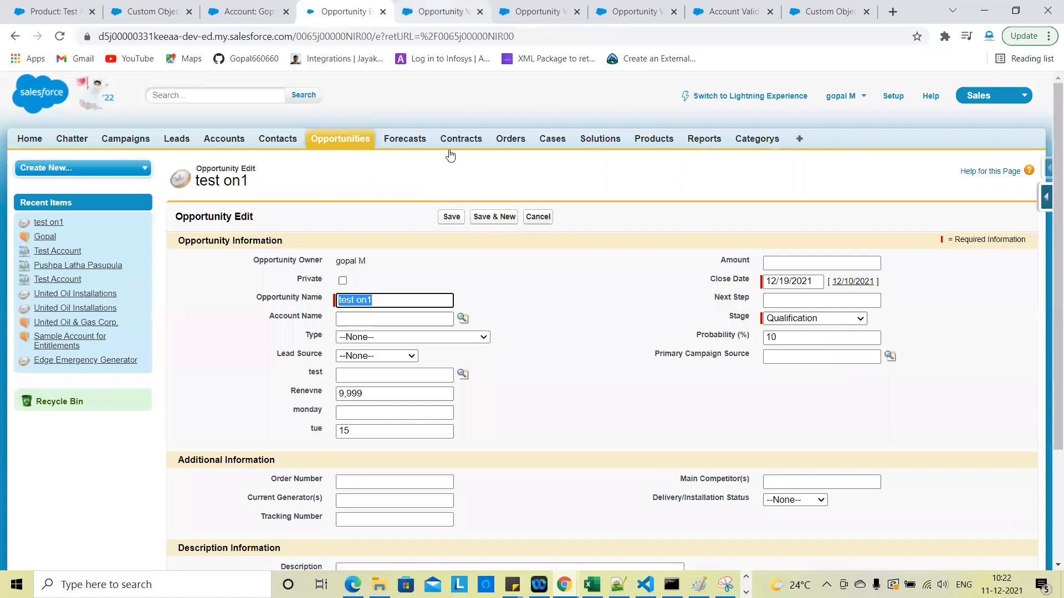
# Open the check_date rule for editing and duplicate its MONTH(CloseDate) comparison on a new line, separated by a comma
pyautogui.click(443, 11)
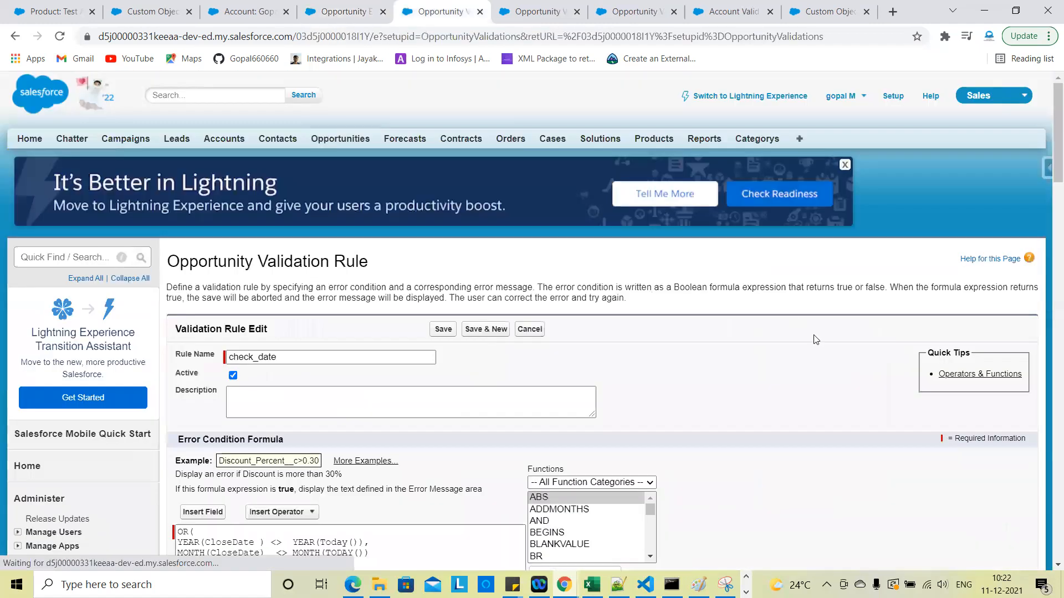
pyautogui.scroll(-4, 528, 306)
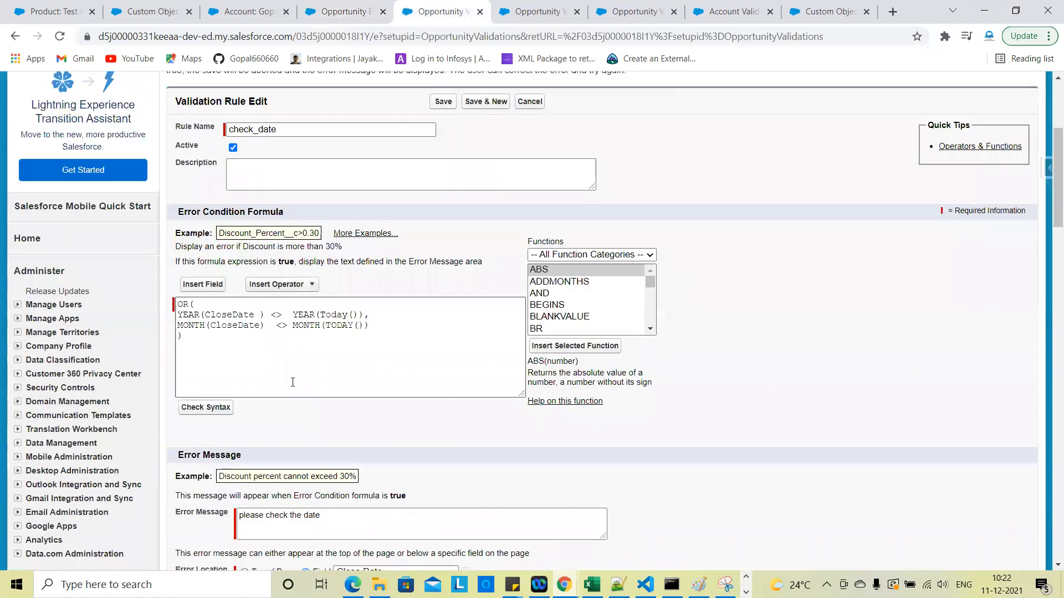
pyautogui.scroll(5, 435, 332)
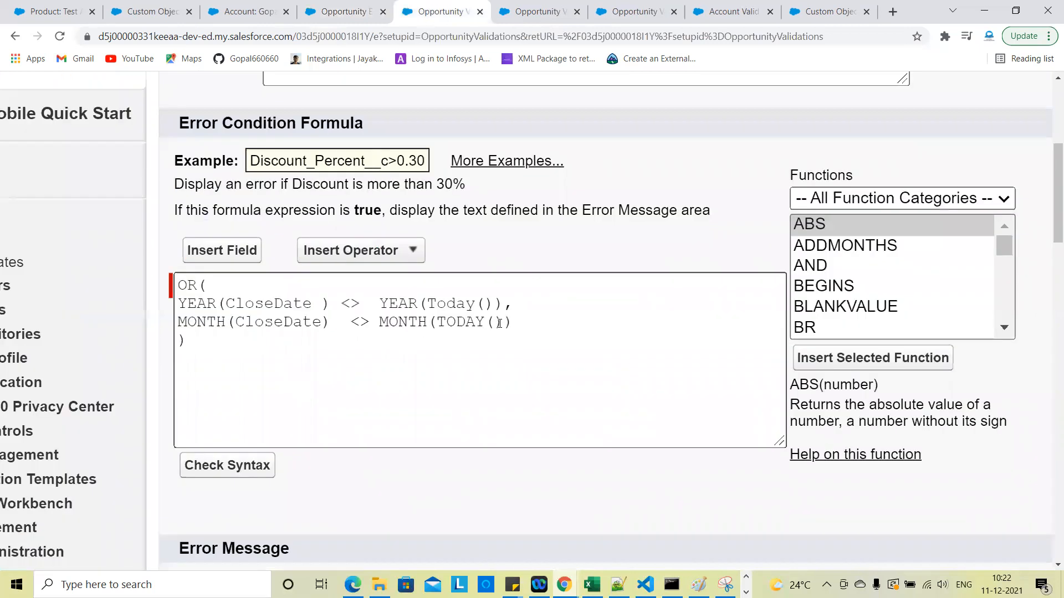
pyautogui.moveTo(503, 322); pyautogui.dragTo(177, 321)
pyautogui.hotkey('ctrl', 'c')
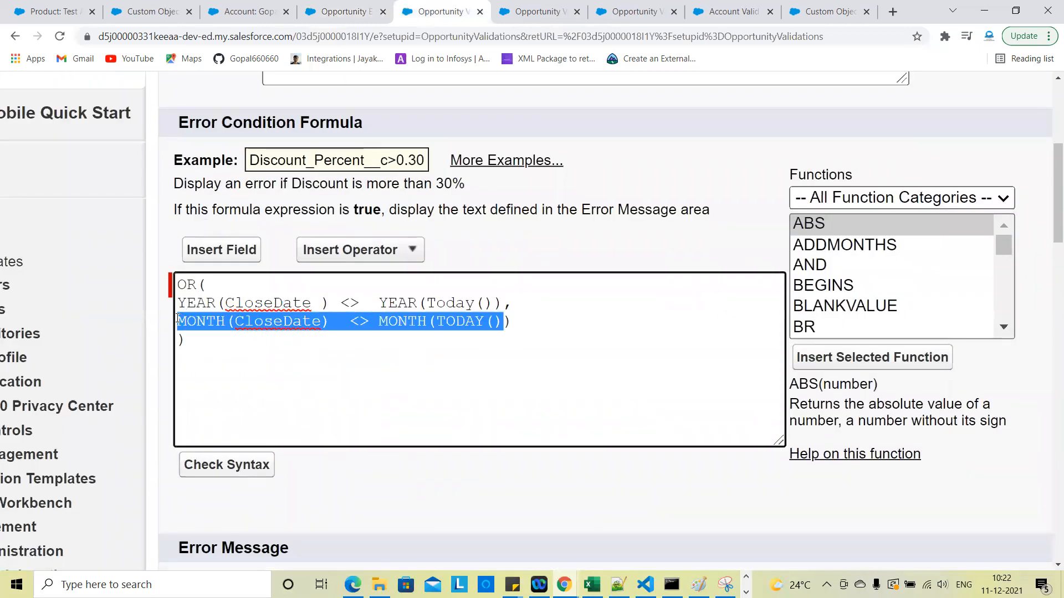
pyautogui.click(502, 323)
pyautogui.write(',')
pyautogui.press('Return')
pyautogui.hotkey('ctrl', 'v')
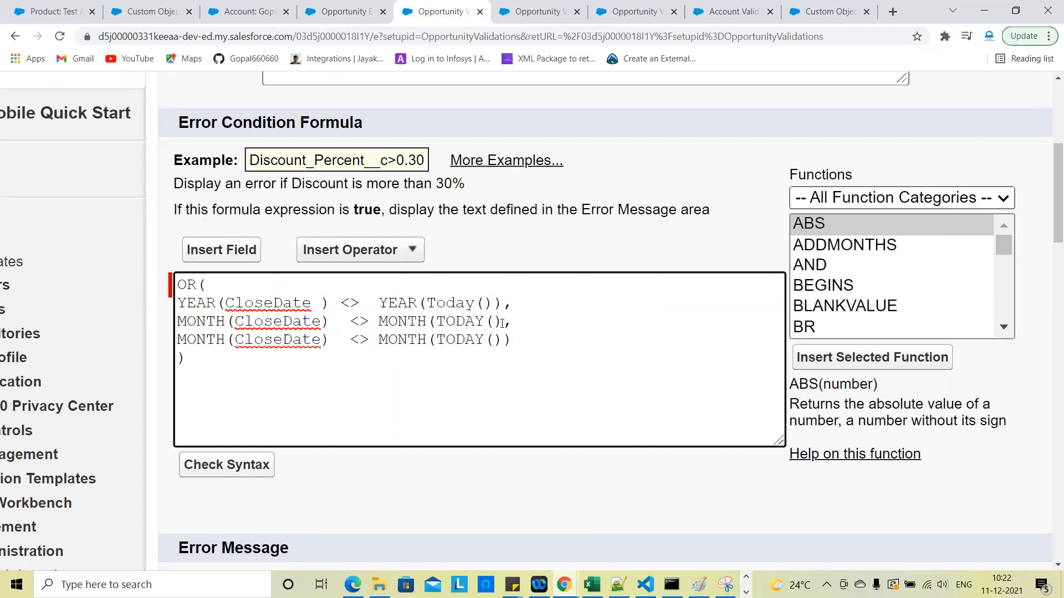
# Change the duplicated comparison to DAY(CloseDate) <> DAY(TODAY()) and check the formula's syntax
pyautogui.doubleClick(209, 339)
pyautogui.press('BackSpace')
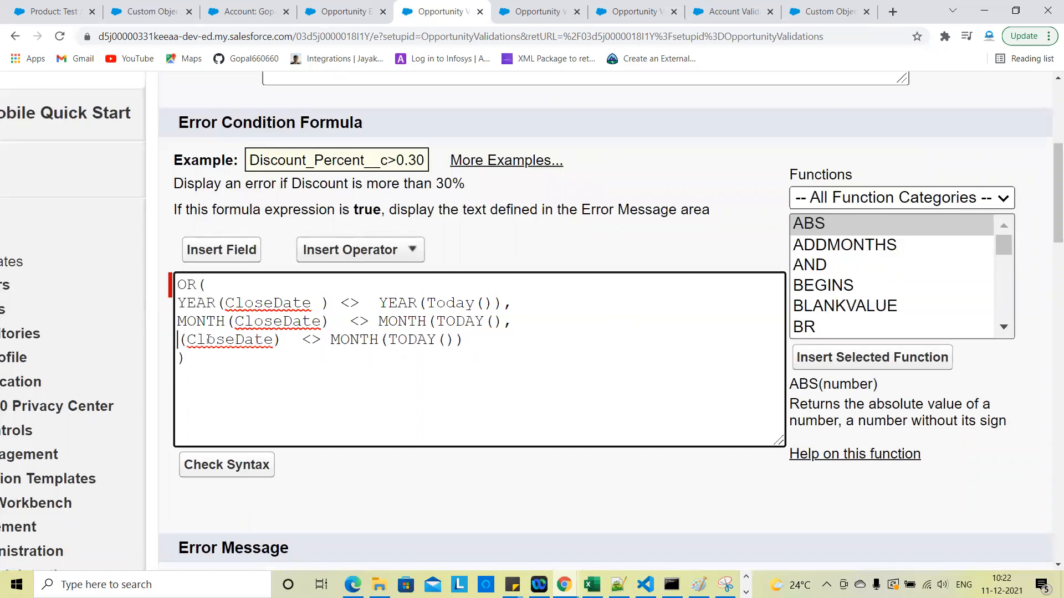
pyautogui.write('DAY')
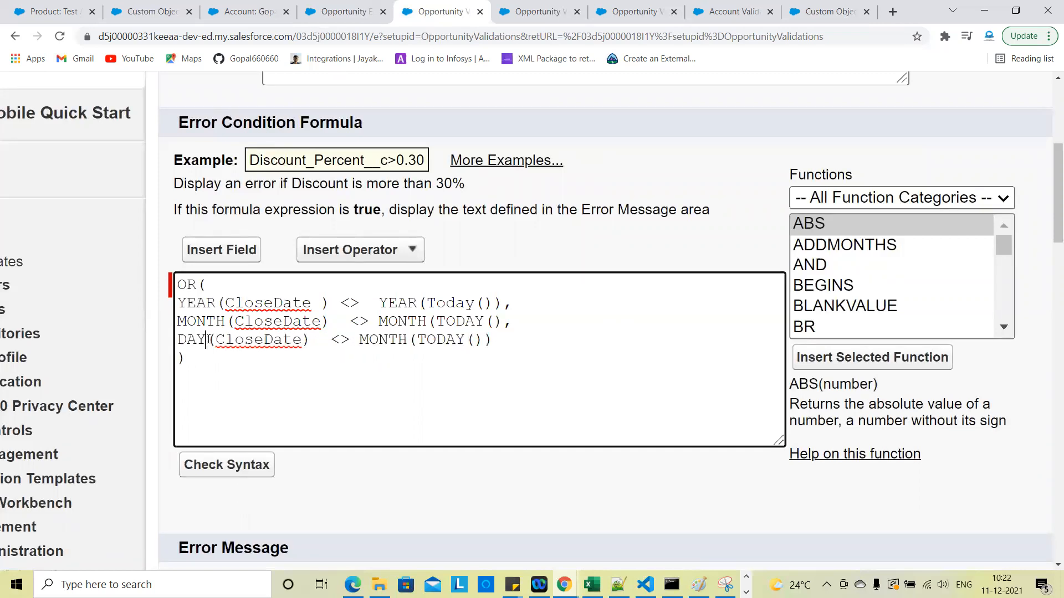
pyautogui.scroll(-3, 818, 242)
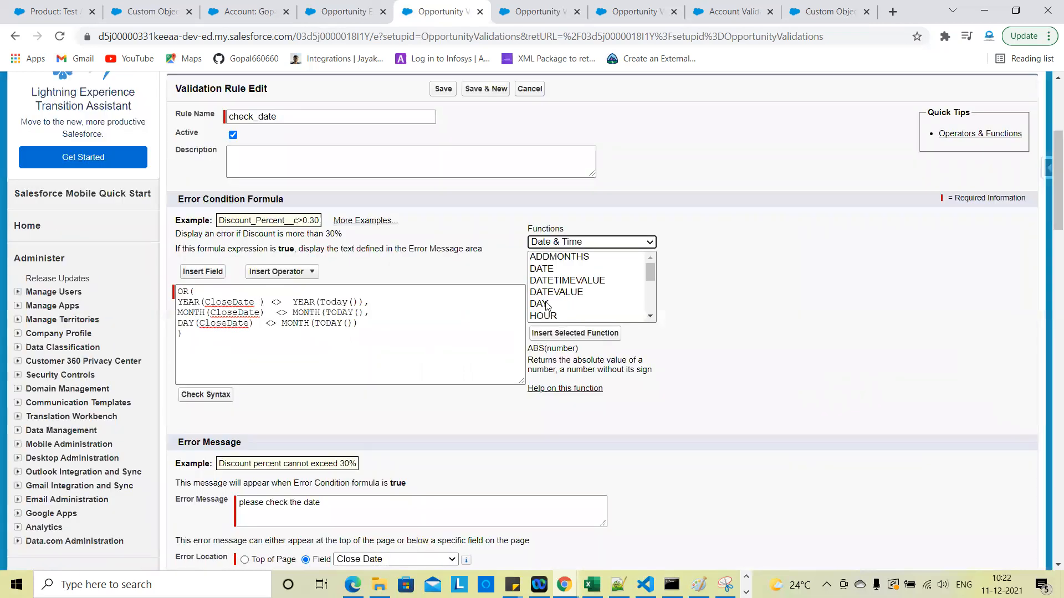
pyautogui.click(548, 303)
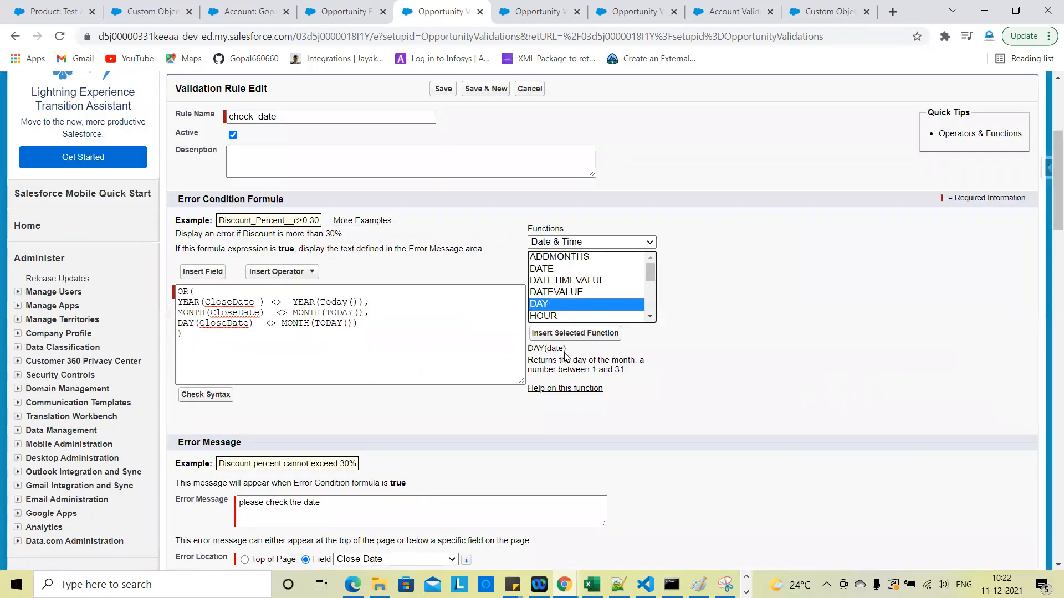
pyautogui.doubleClick(293, 323)
pyautogui.write('DAY')
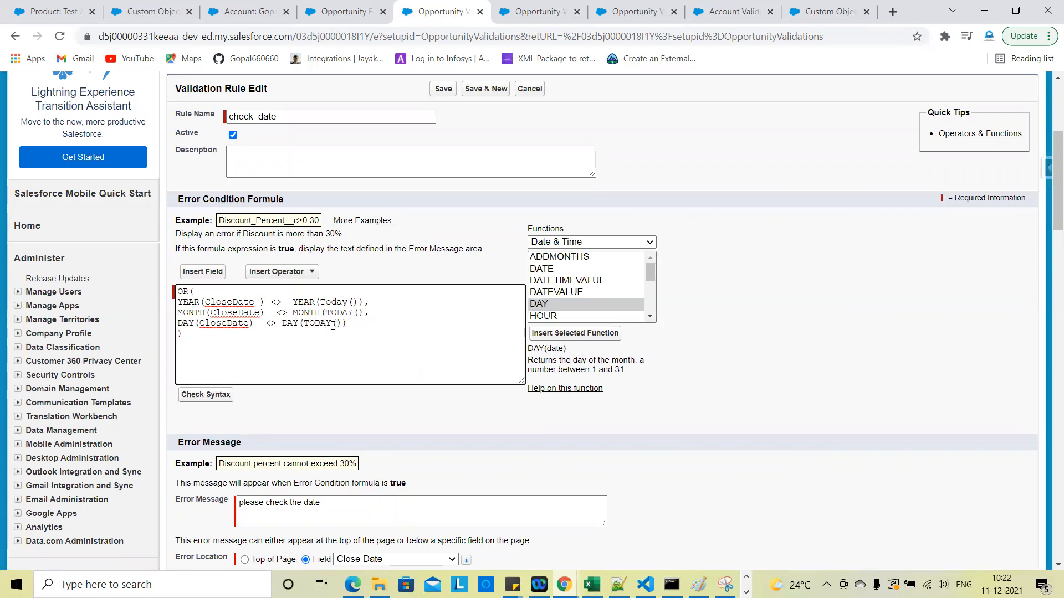
pyautogui.click(220, 396)
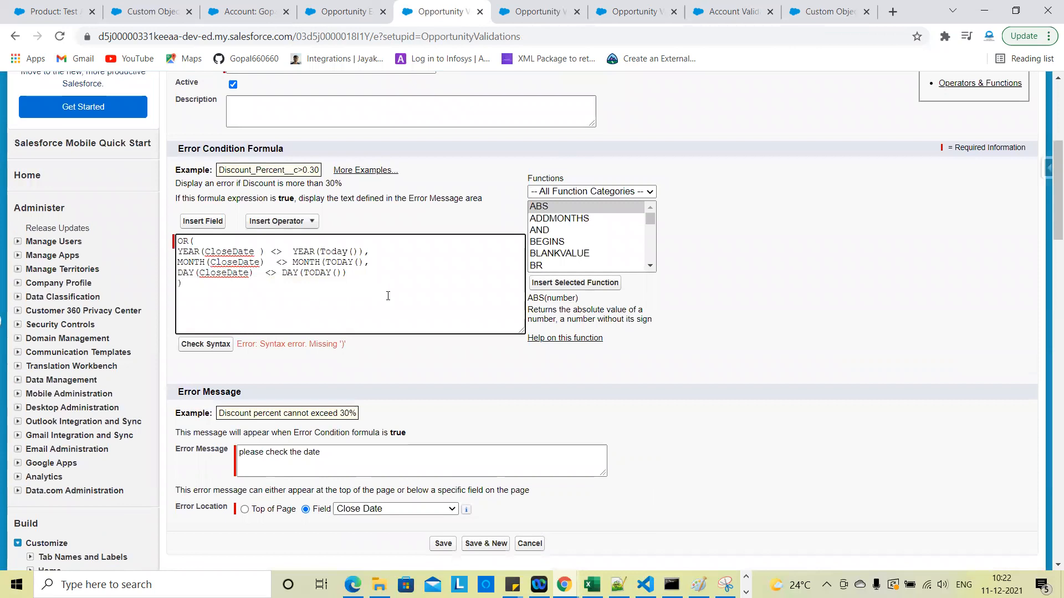
pyautogui.scroll(4, 388, 296)
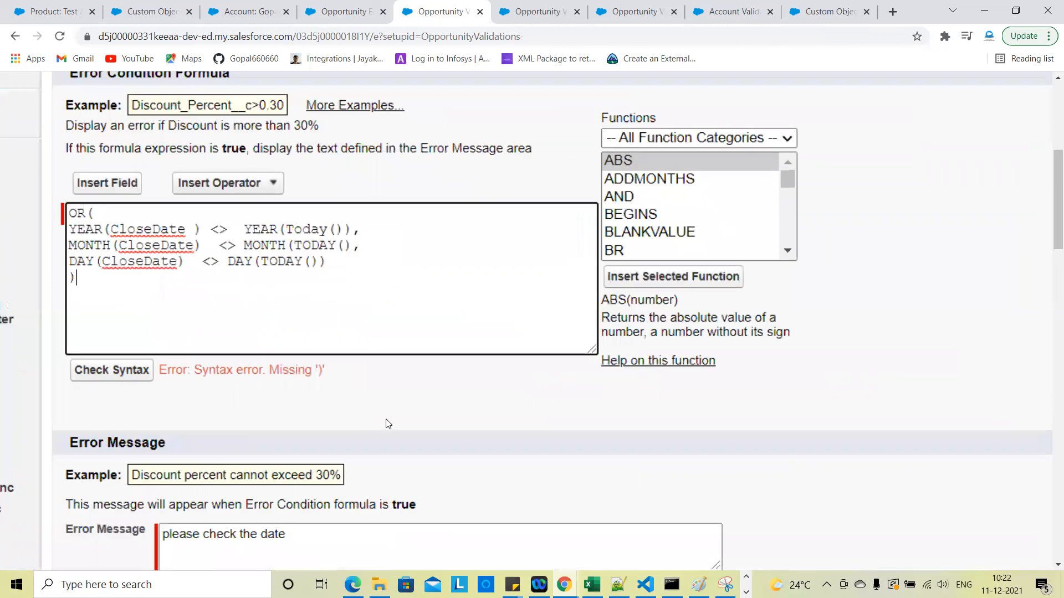
pyautogui.scroll(1, 388, 425)
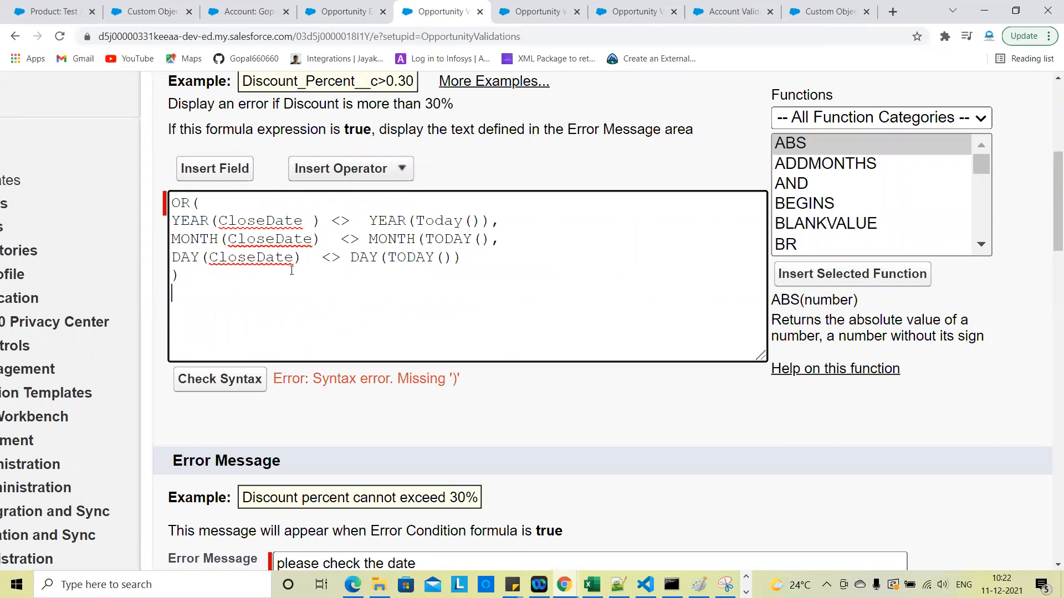
pyautogui.click(185, 276)
pyautogui.click(452, 258)
pyautogui.click(199, 383)
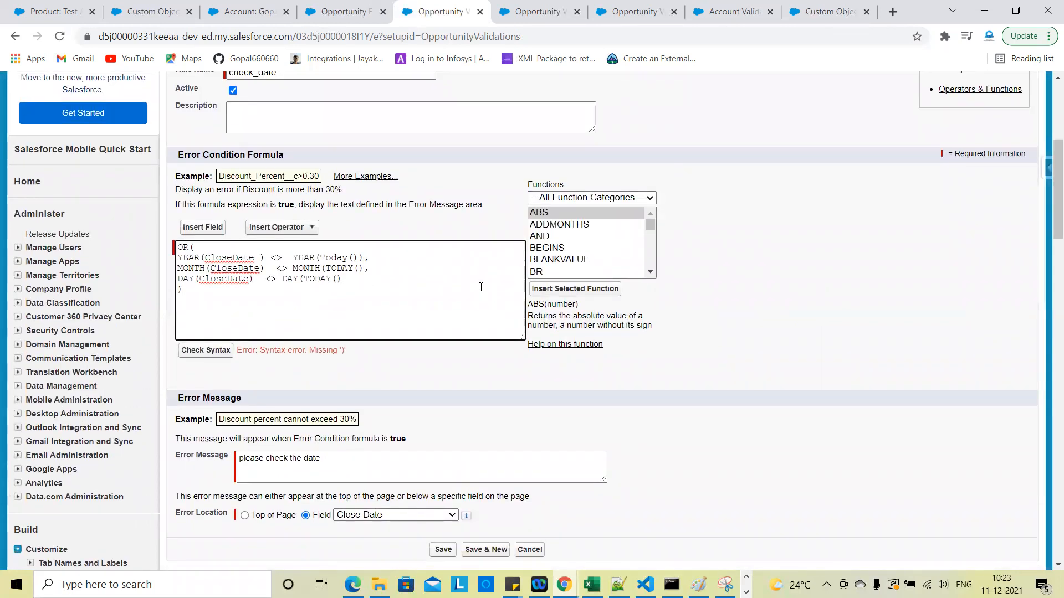
pyautogui.scroll(1, 480, 287)
pyautogui.click(530, 118)
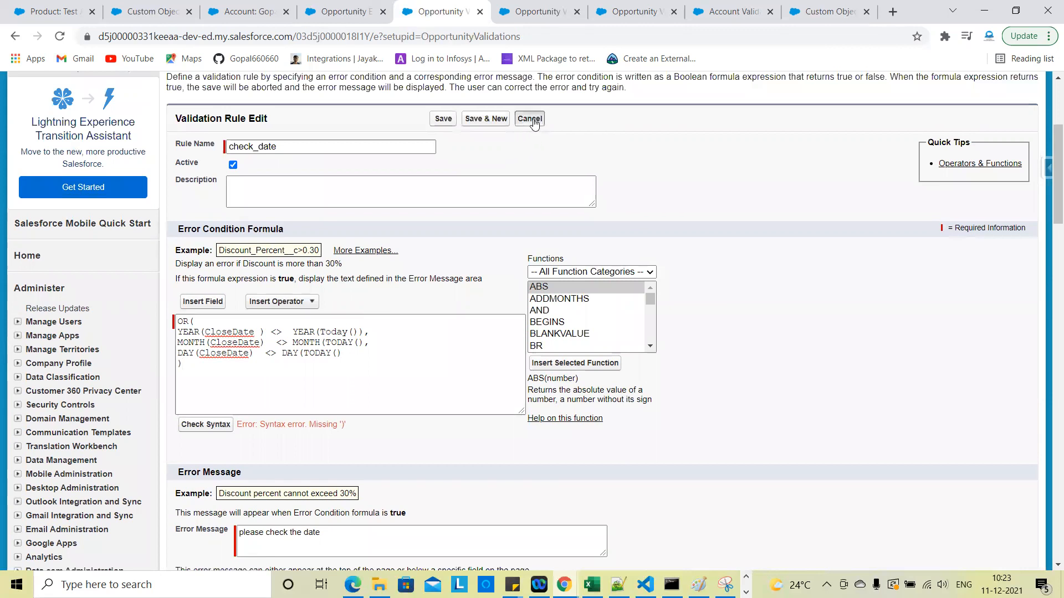
pyautogui.scroll(-2, 396, 354)
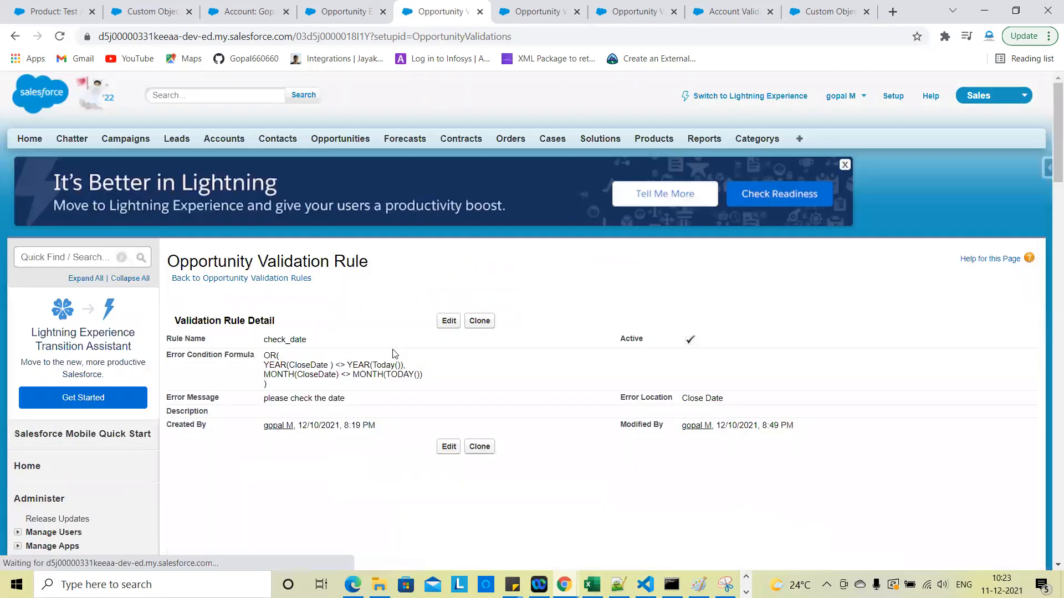
# Reopen the check_date rule for editing and duplicate its MONTH(CloseDate) comparison on a new line, separated by a comma
pyautogui.scroll(4, 392, 350)
pyautogui.scroll(2, 393, 350)
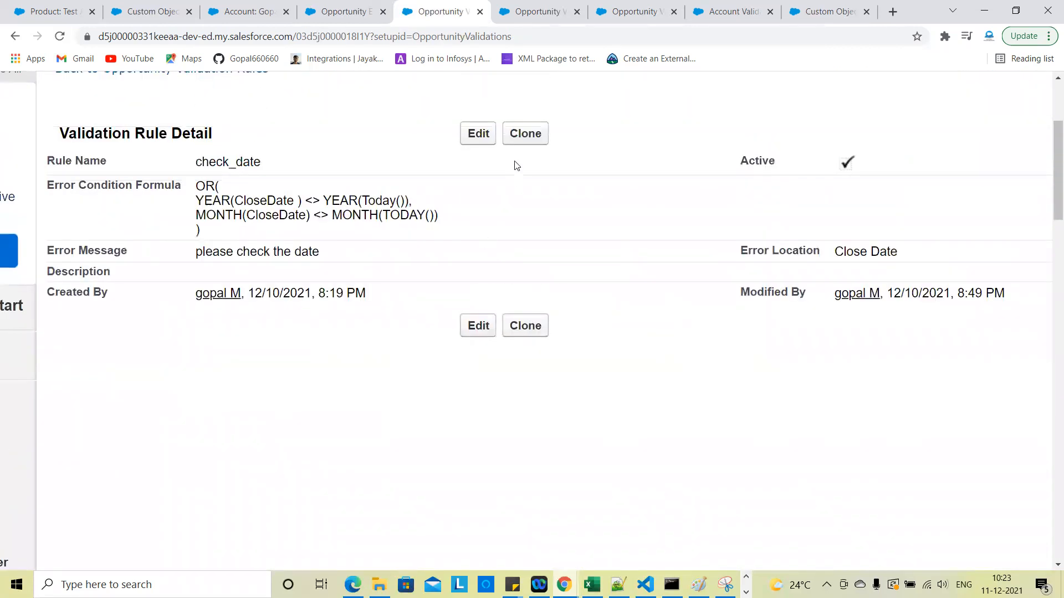
pyautogui.click(478, 133)
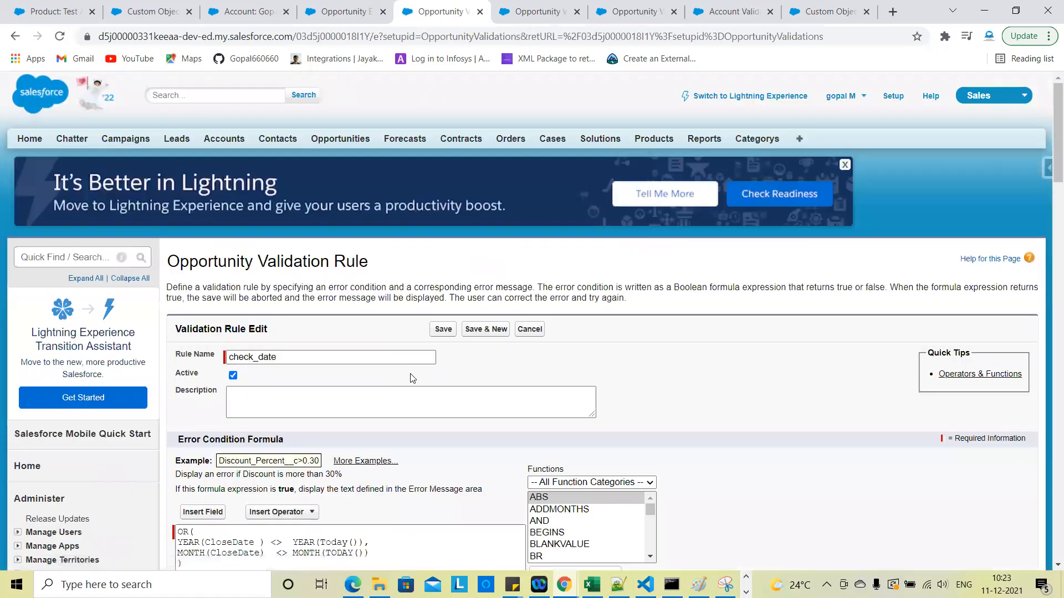
pyautogui.scroll(2, 412, 374)
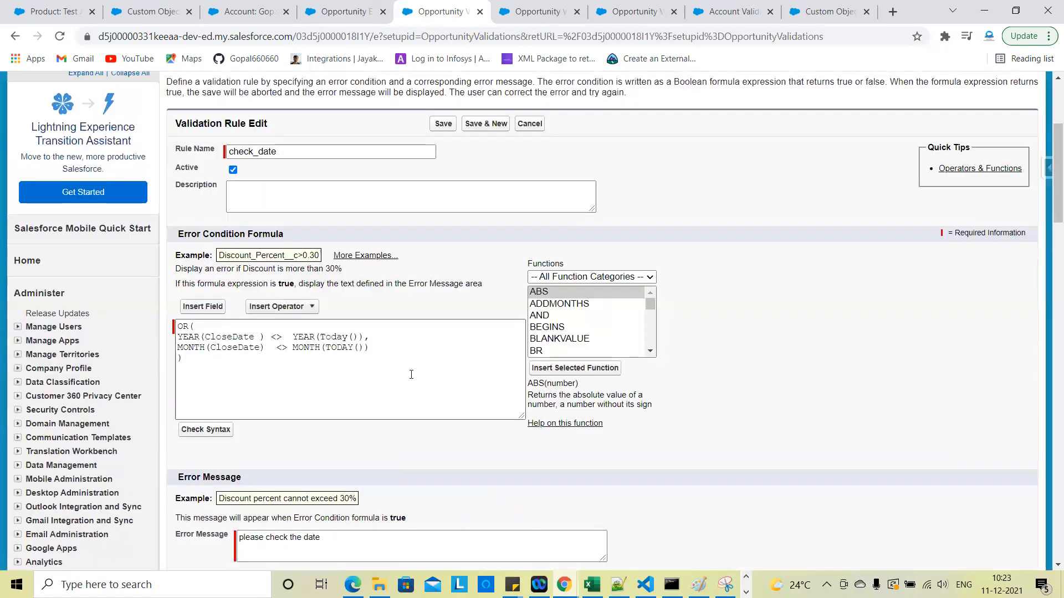
pyautogui.click(370, 348)
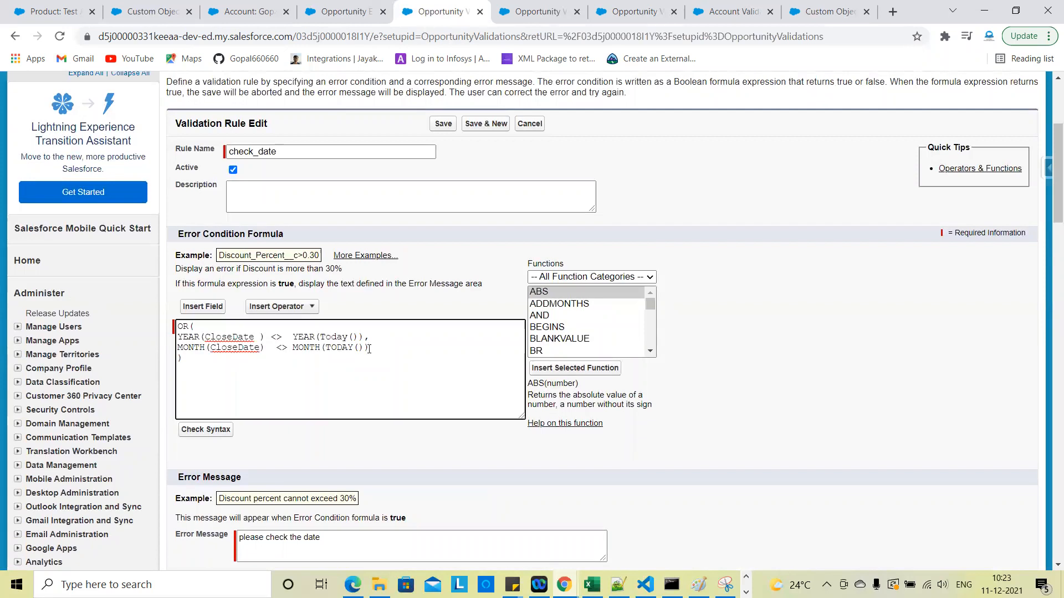
pyautogui.keyDown('shift'); pyautogui.click(178, 348); pyautogui.keyUp('shift')
pyautogui.hotkey('ctrl', 'c')
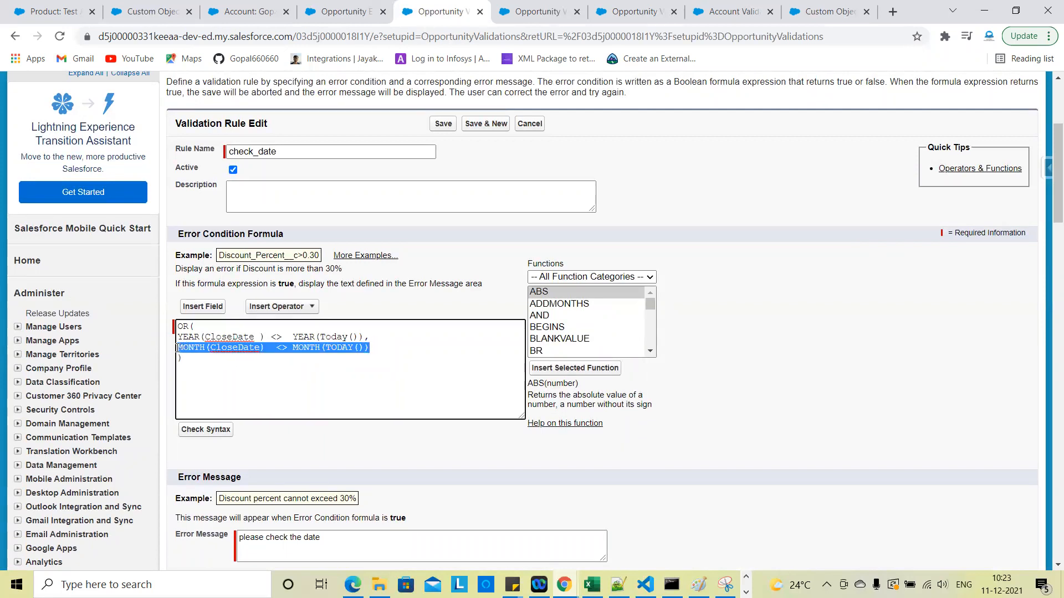
pyautogui.click(380, 348)
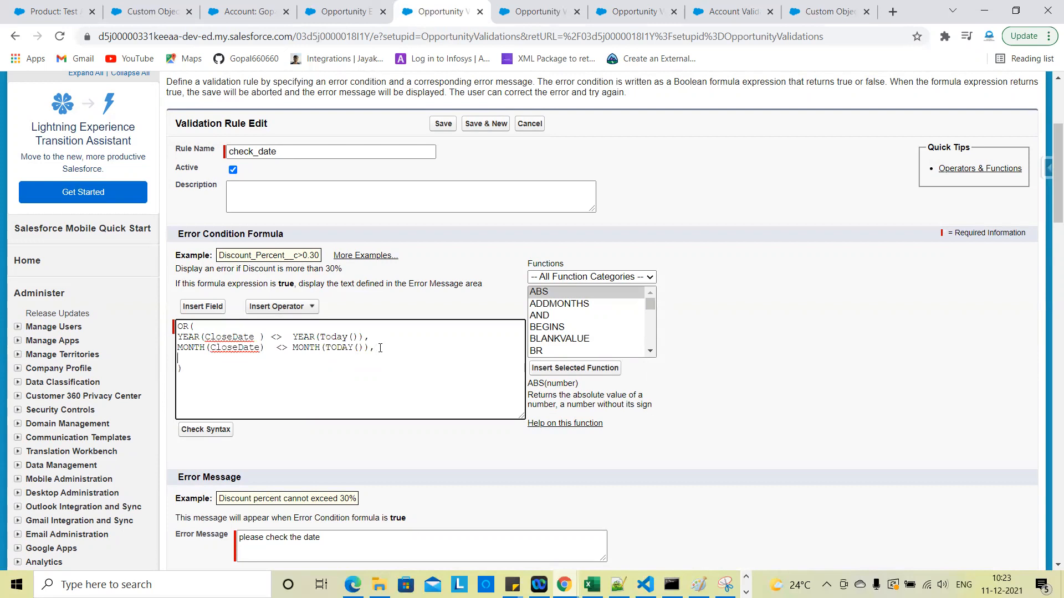
pyautogui.hotkey('ctrl', 'v')
# Change the duplicated comparison to DAY(CloseDate) <> DAY(TODAY()), check the formula's syntax and save the rule
pyautogui.doubleClick(305, 357)
pyautogui.write('DAY')
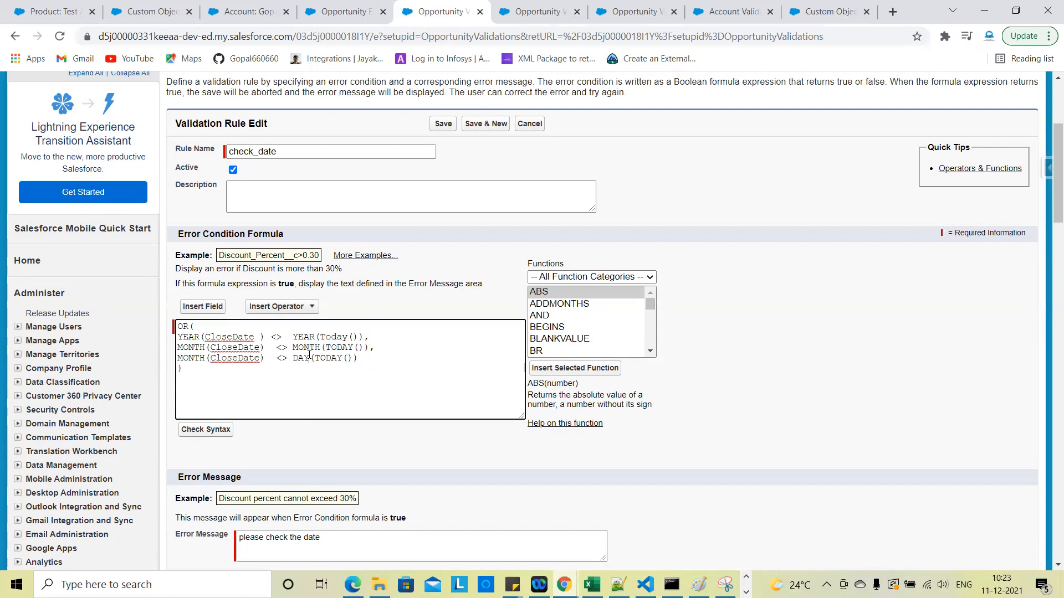
pyautogui.doubleClick(196, 359)
pyautogui.write('DAY')
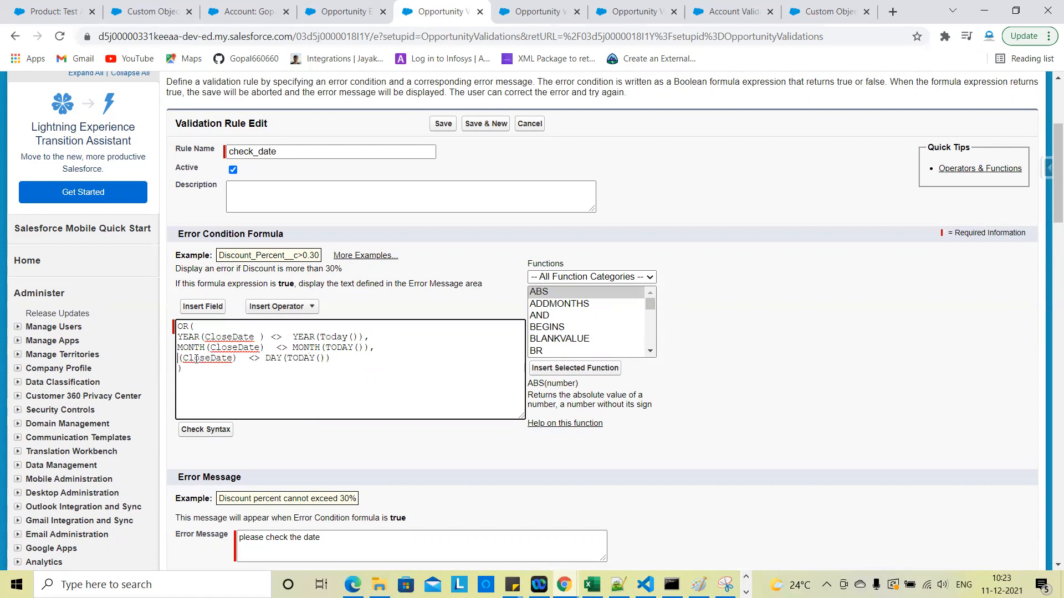
pyautogui.click(223, 432)
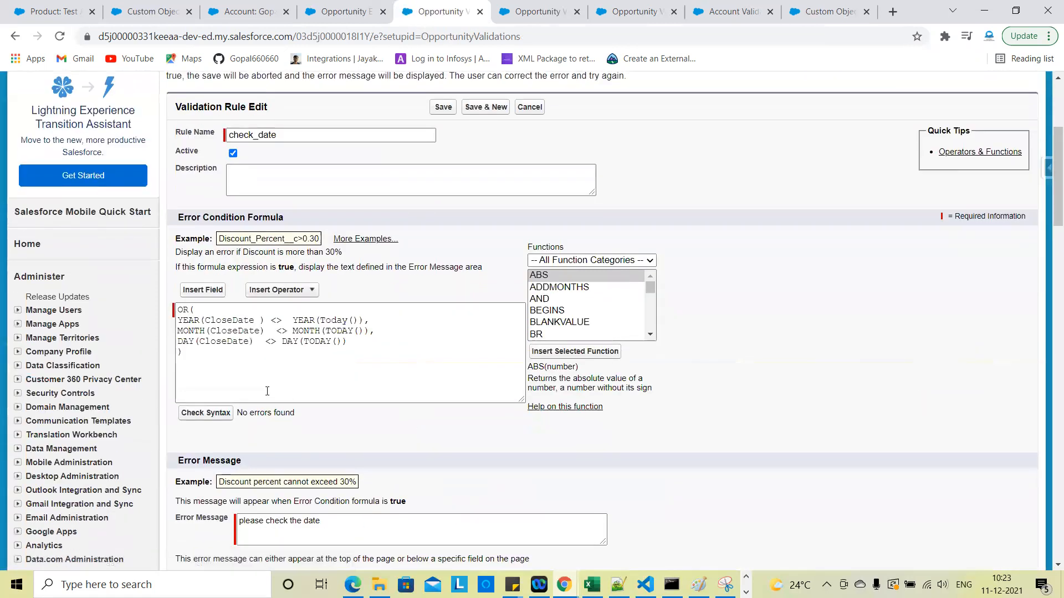
pyautogui.scroll(-2, 382, 336)
pyautogui.scroll(2, 381, 336)
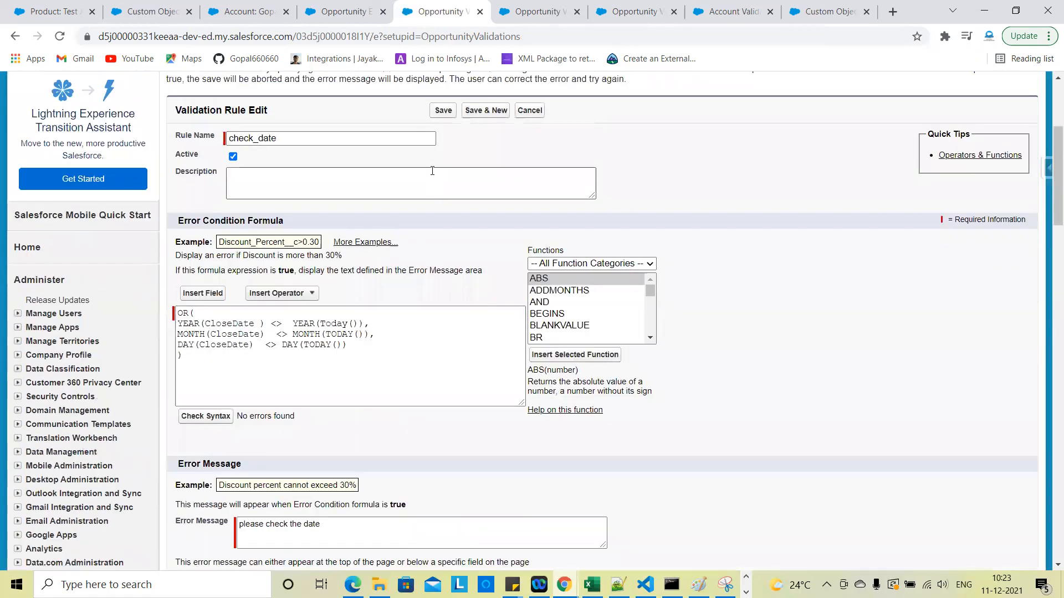
pyautogui.click(443, 110)
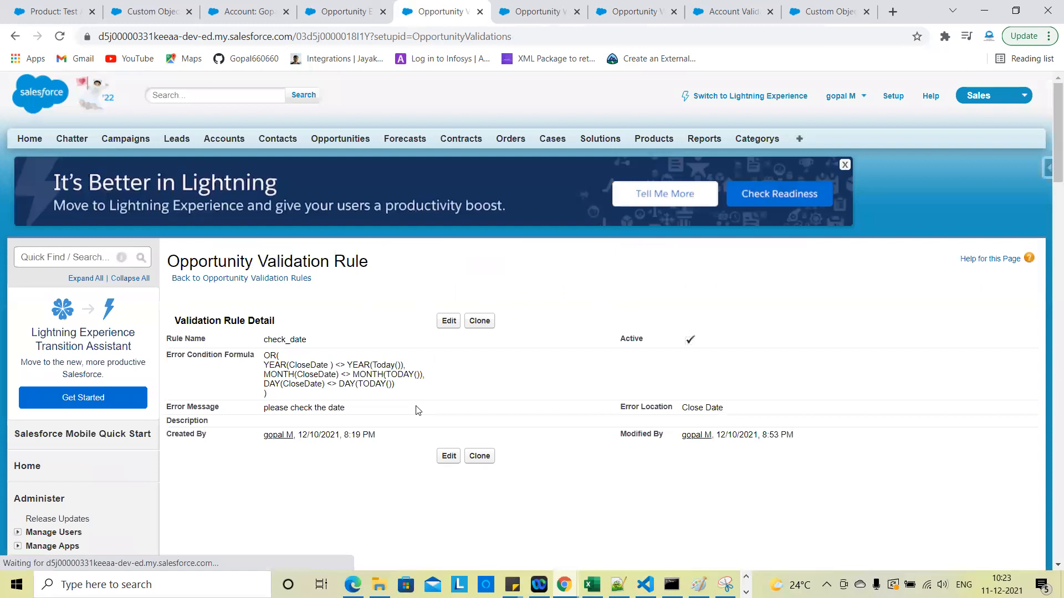
# Return to the test on1 opportunity and try to save it with a Close Date of 12/23/2021
pyautogui.click(338, 11)
pyautogui.scroll(-1, 536, 244)
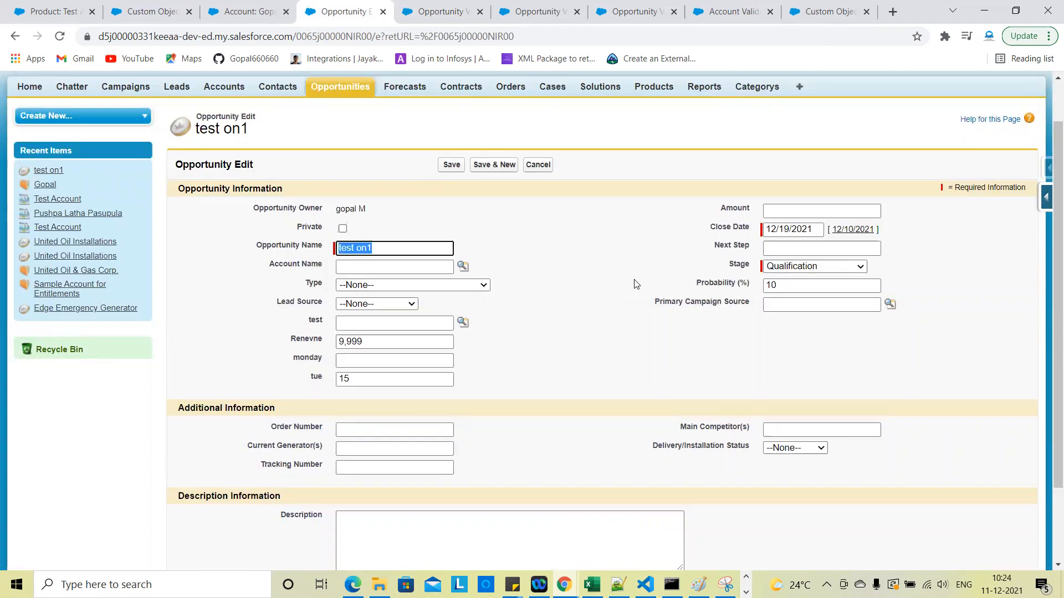
pyautogui.click(786, 231)
pyautogui.click(847, 307)
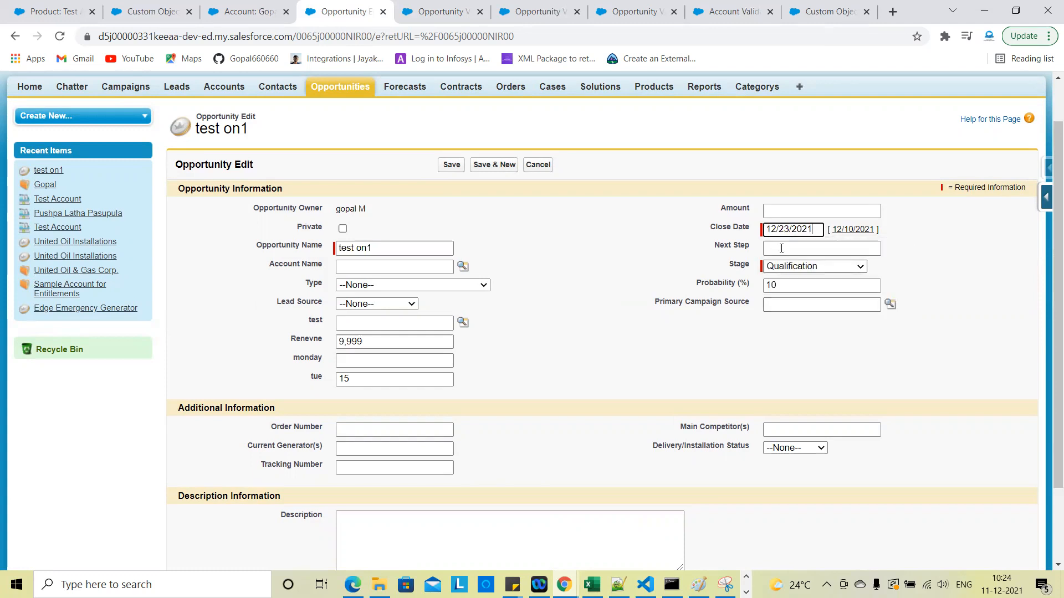
pyautogui.click(450, 166)
pyautogui.scroll(-1, 571, 349)
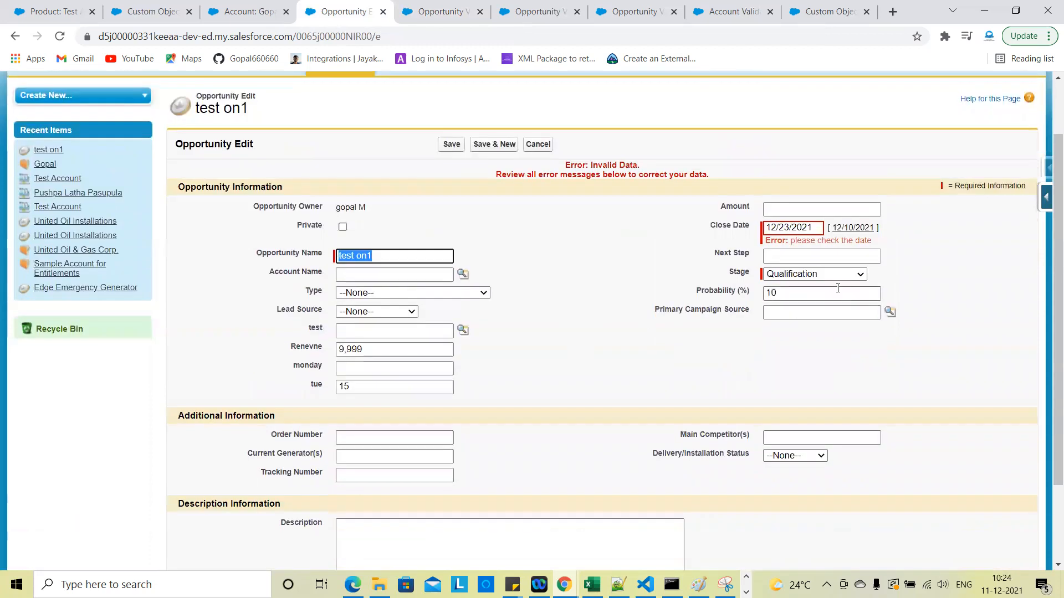
# Set the Close Date of test on1 to 12/10/2021 and save the opportunity
pyautogui.click(818, 229)
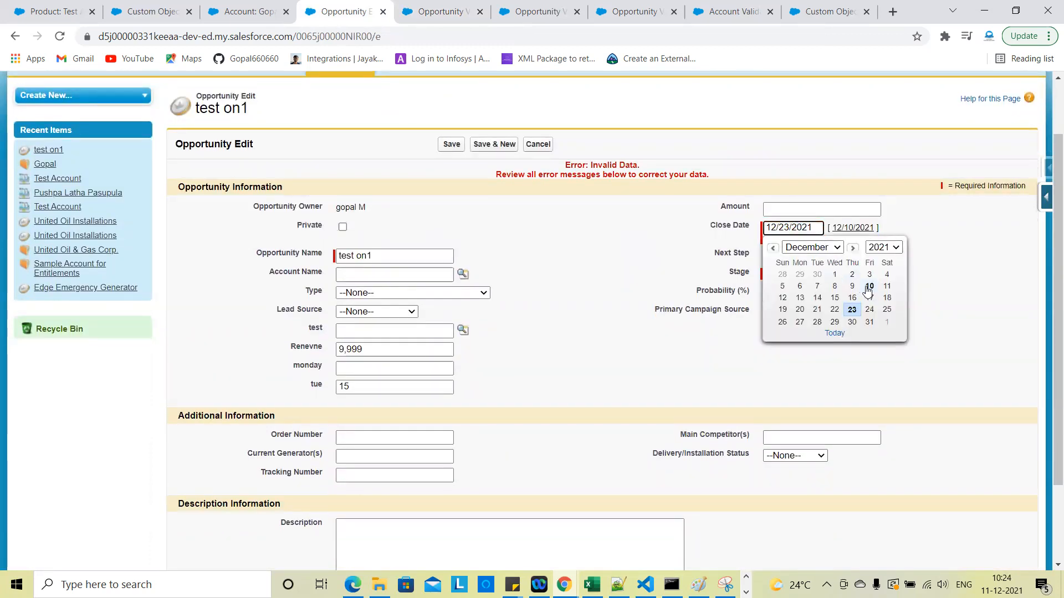
pyautogui.scroll(-2, 916, 512)
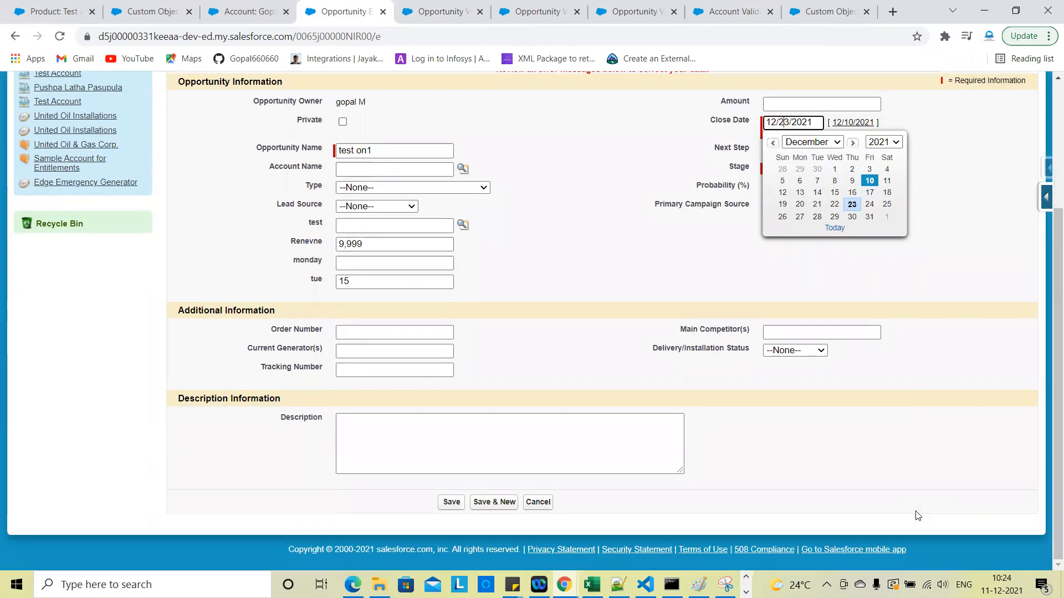
pyautogui.scroll(1, 804, 428)
pyautogui.click(869, 207)
pyautogui.scroll(1, 475, 111)
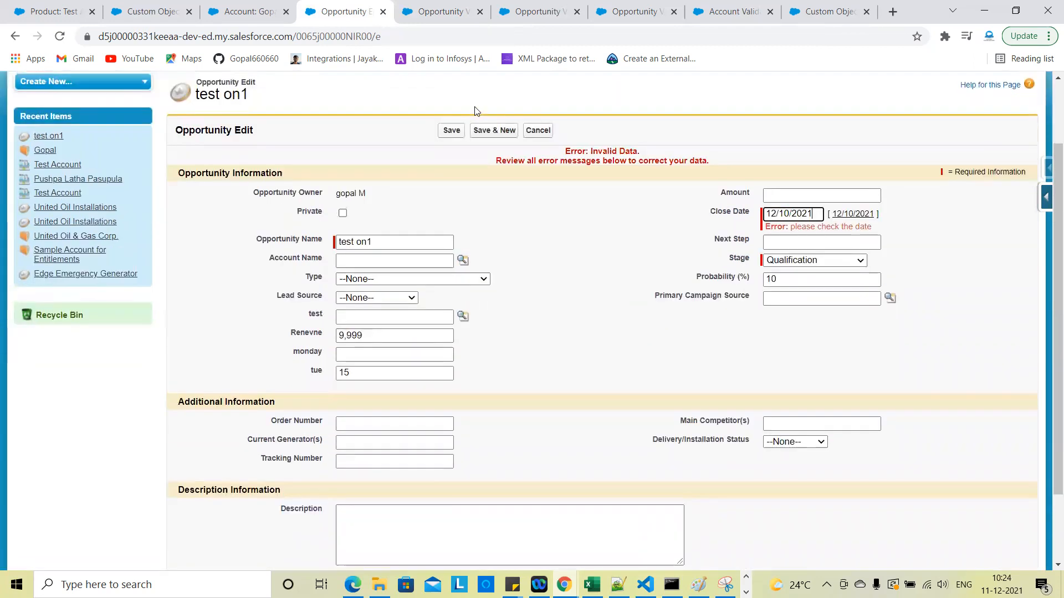
pyautogui.click(452, 130)
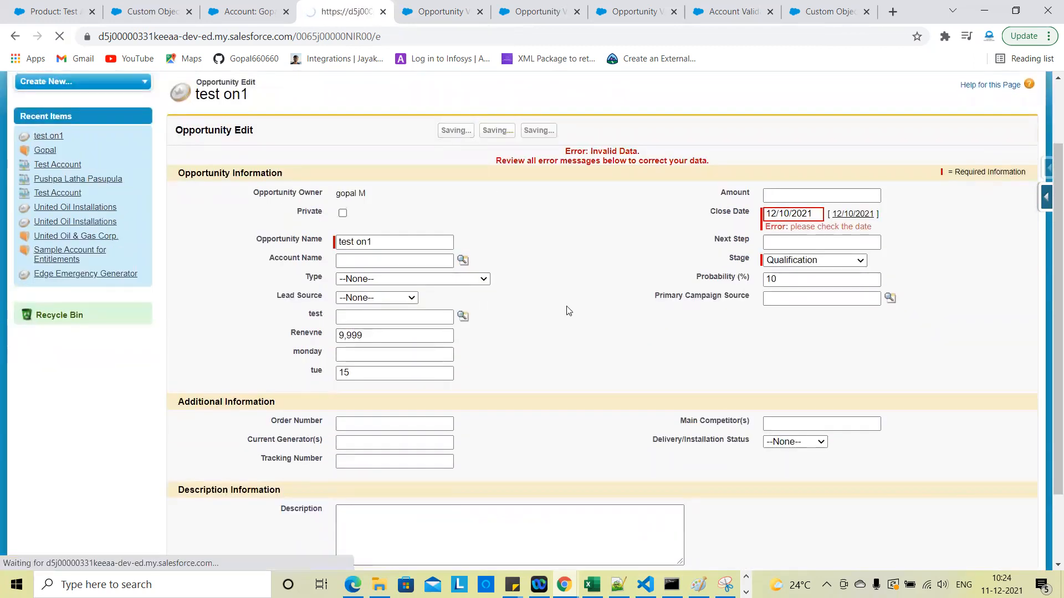
# Edit the Close Date inline in the opportunity details to 12/11/2021 and try to save it
pyautogui.scroll(-10, 568, 311)
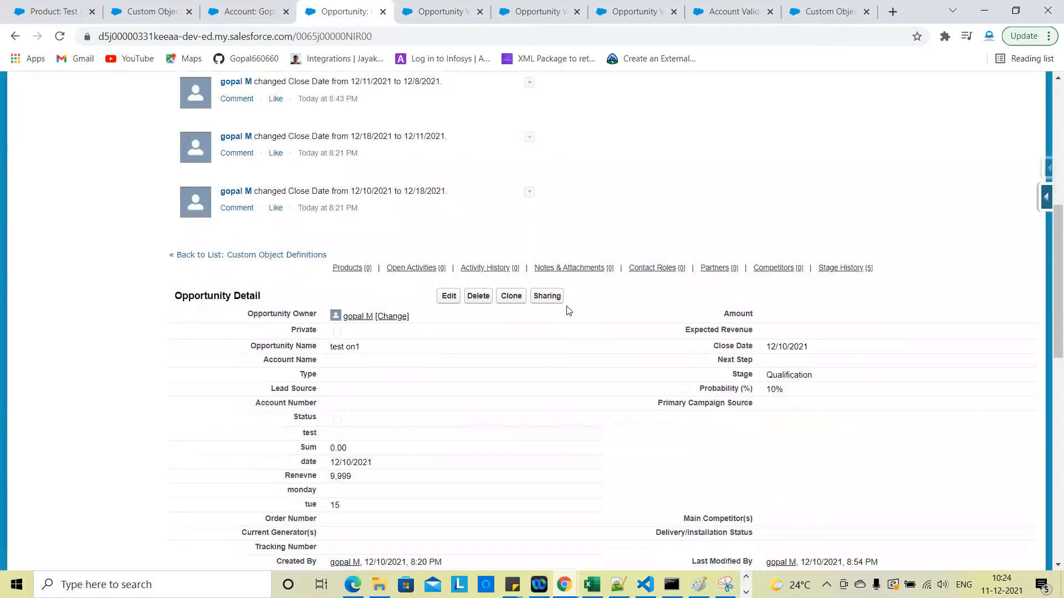
pyautogui.scroll(-5, 568, 310)
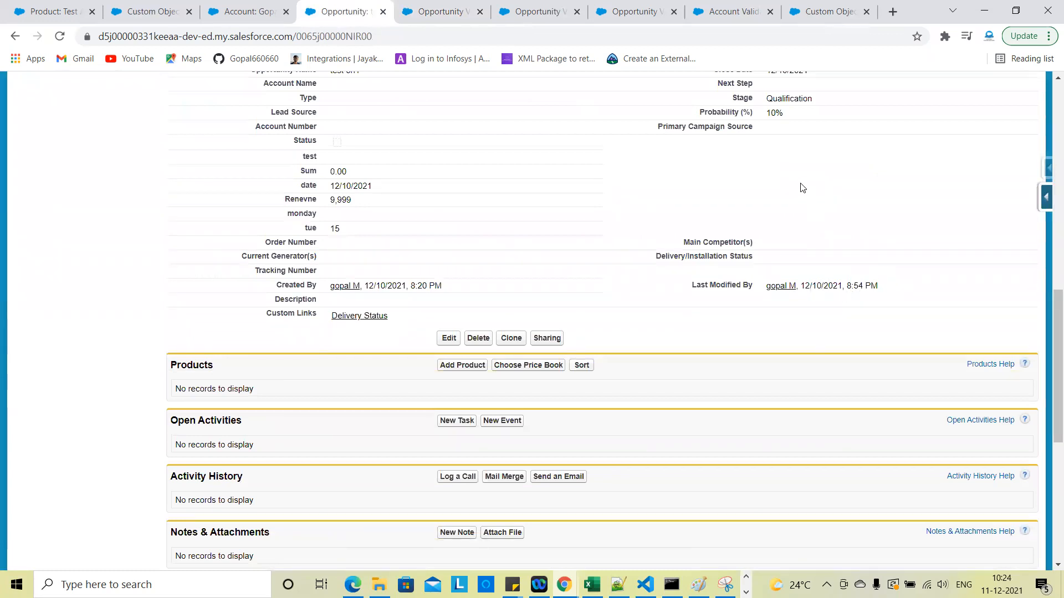
pyautogui.scroll(3, 802, 187)
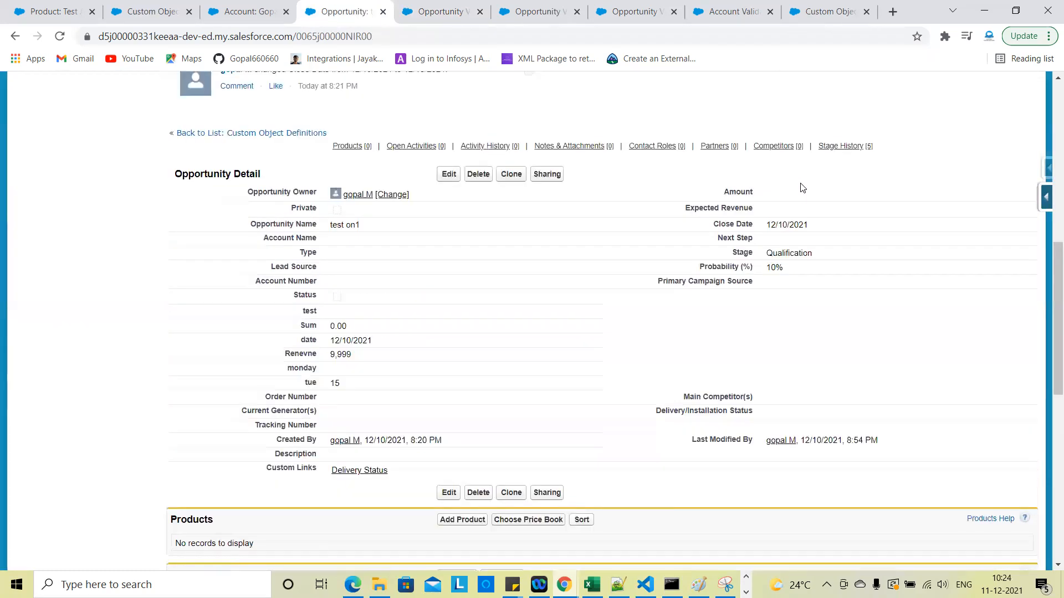
pyautogui.doubleClick(826, 227)
pyautogui.click(792, 228)
pyautogui.press('BackSpace')
pyautogui.write('1')
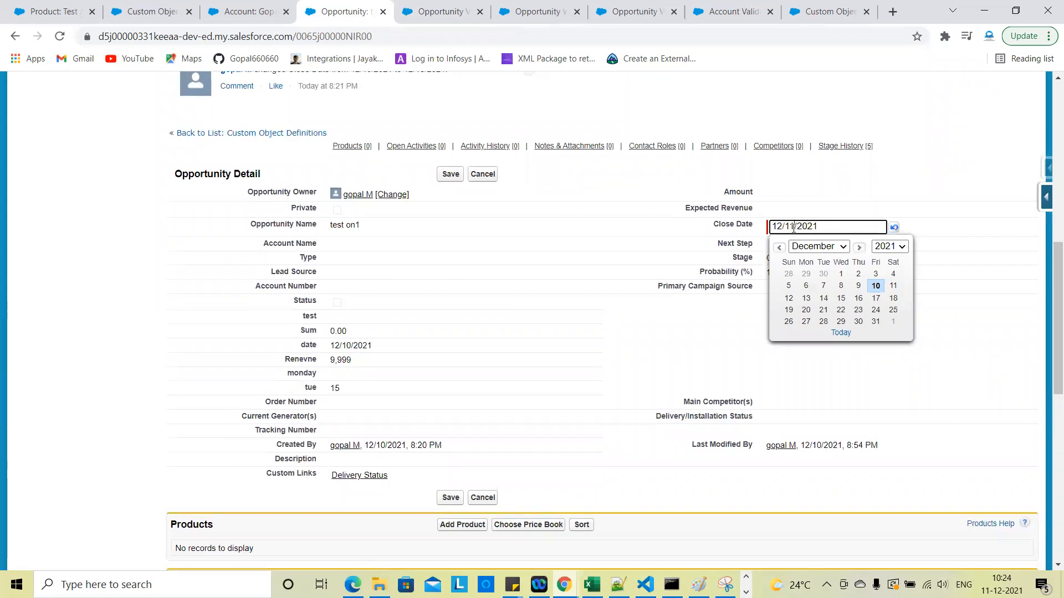
pyautogui.click(451, 178)
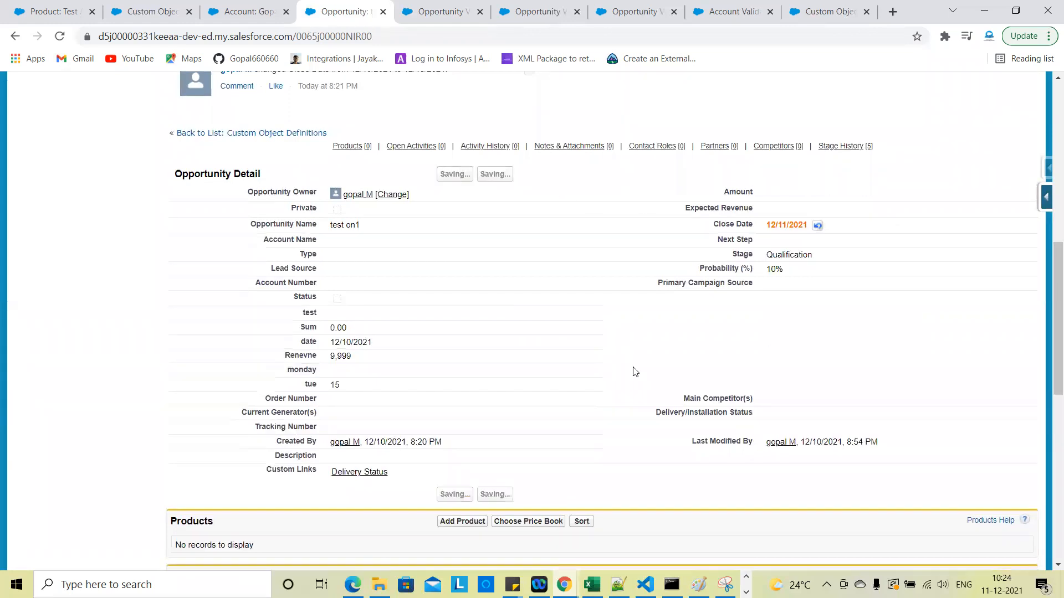
pyautogui.click(766, 249)
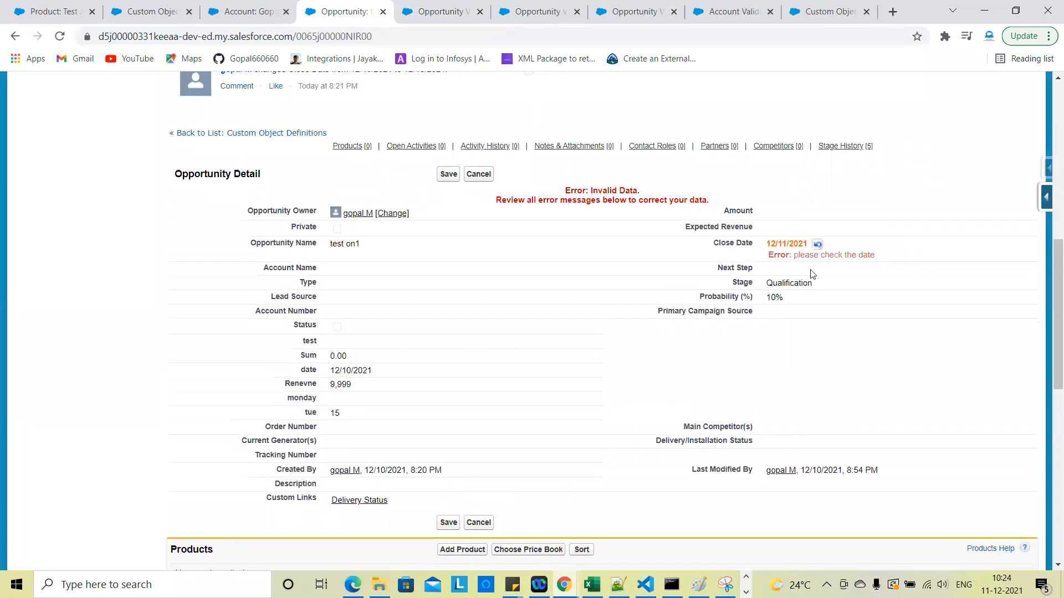
# Change the month of the Close Date so it reads 11/11/2021 and try to save the opportunity
pyautogui.doubleClick(779, 244)
pyautogui.press('BackSpace')
pyautogui.write('1')
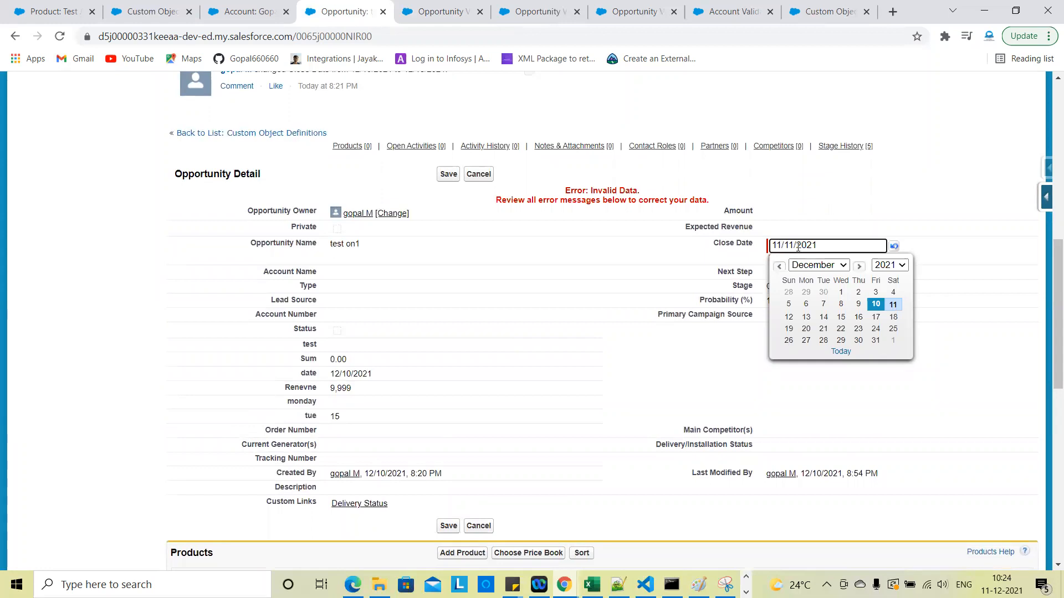
pyautogui.click(448, 174)
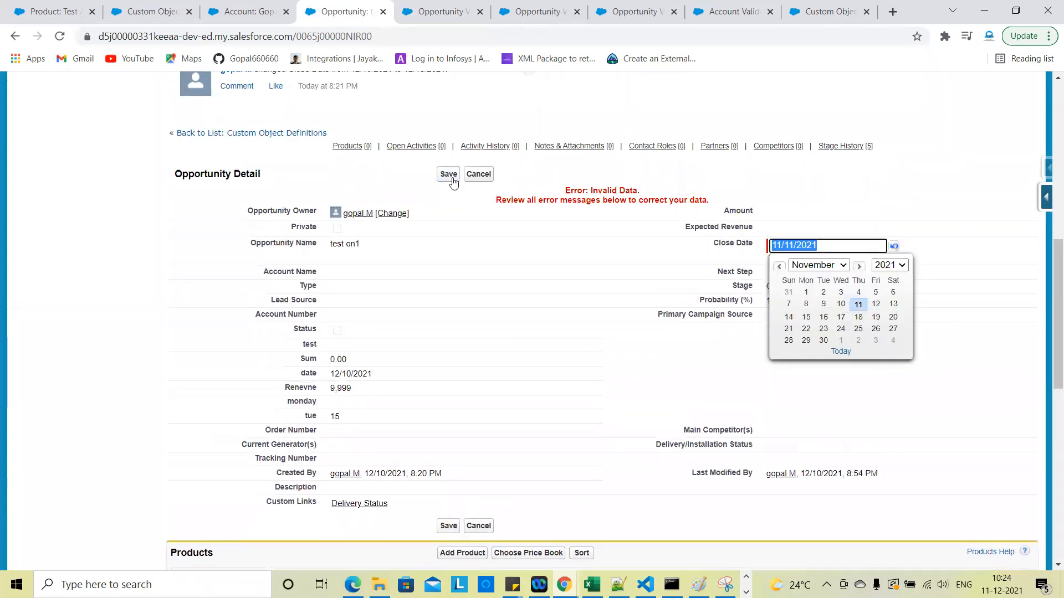
pyautogui.click(843, 404)
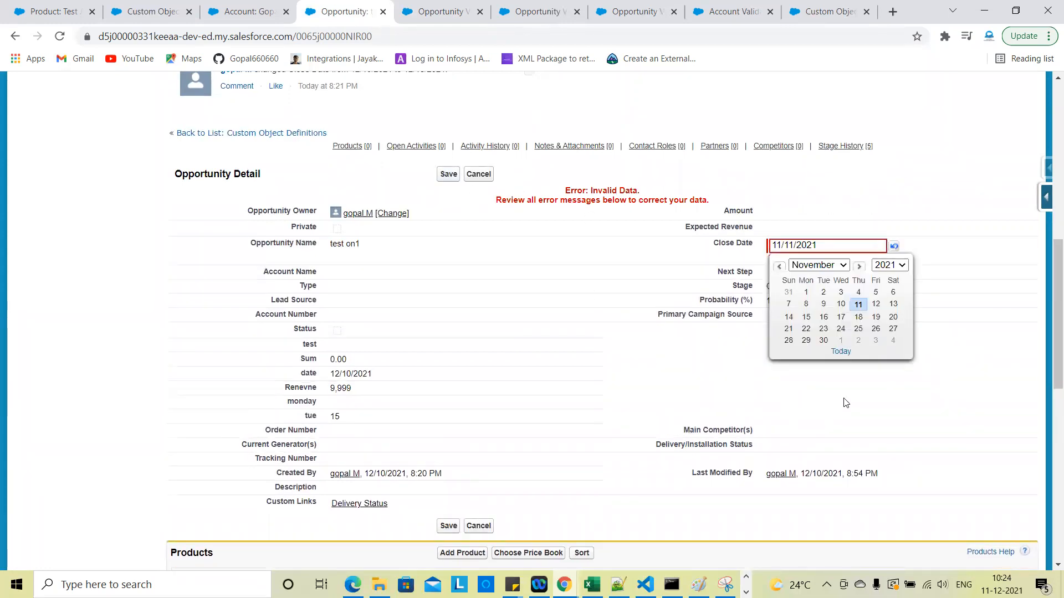
# Set the Close Date to 11/10/2021 in the opportunity details and submit the change for saving
pyautogui.doubleClick(785, 247)
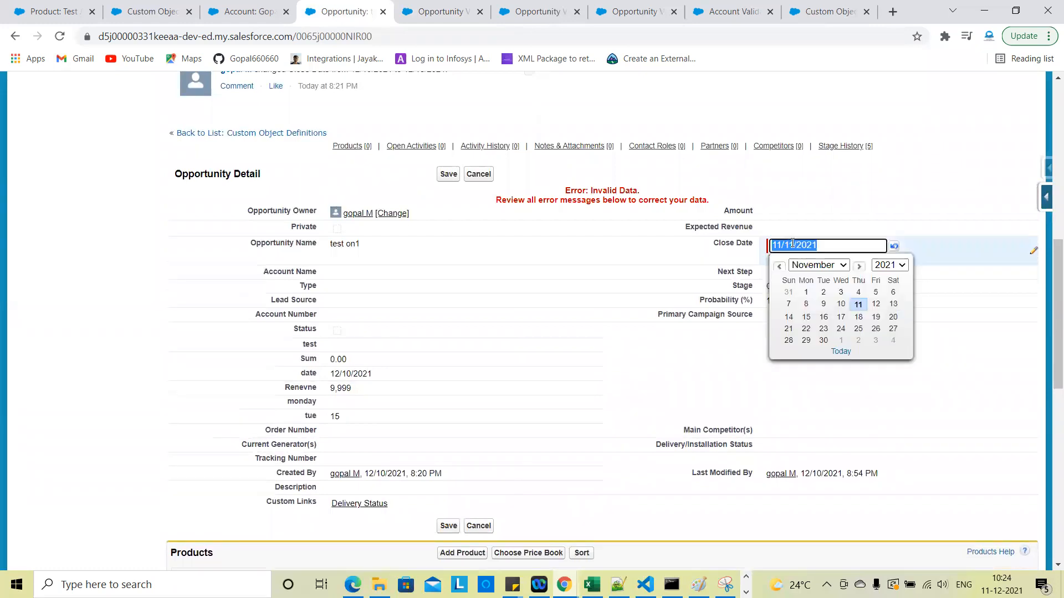
pyautogui.click(793, 245)
pyautogui.press('BackSpace')
pyautogui.write('0')
pyautogui.click(775, 196)
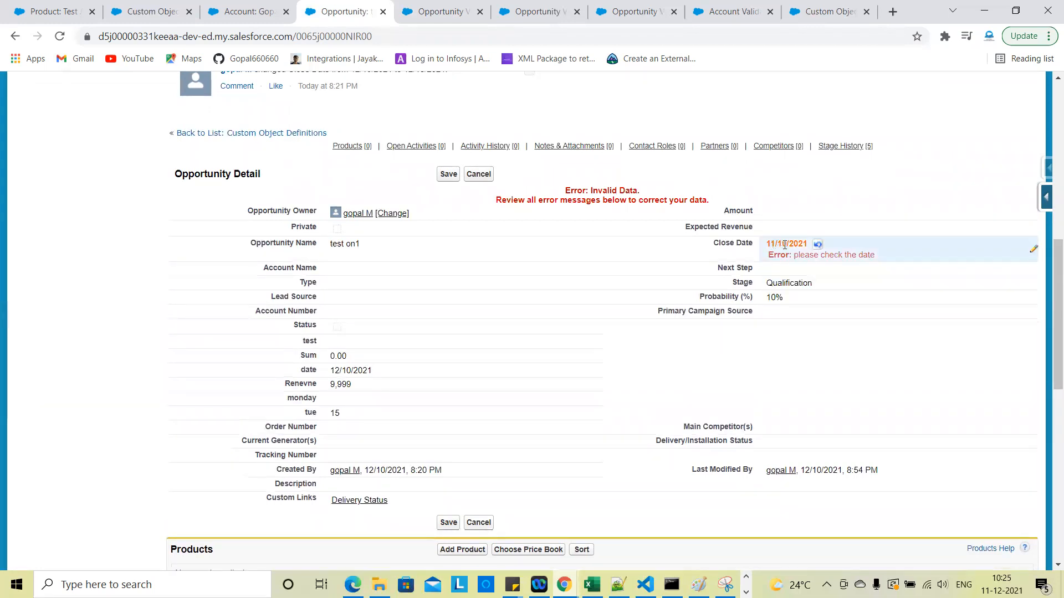
pyautogui.click(446, 174)
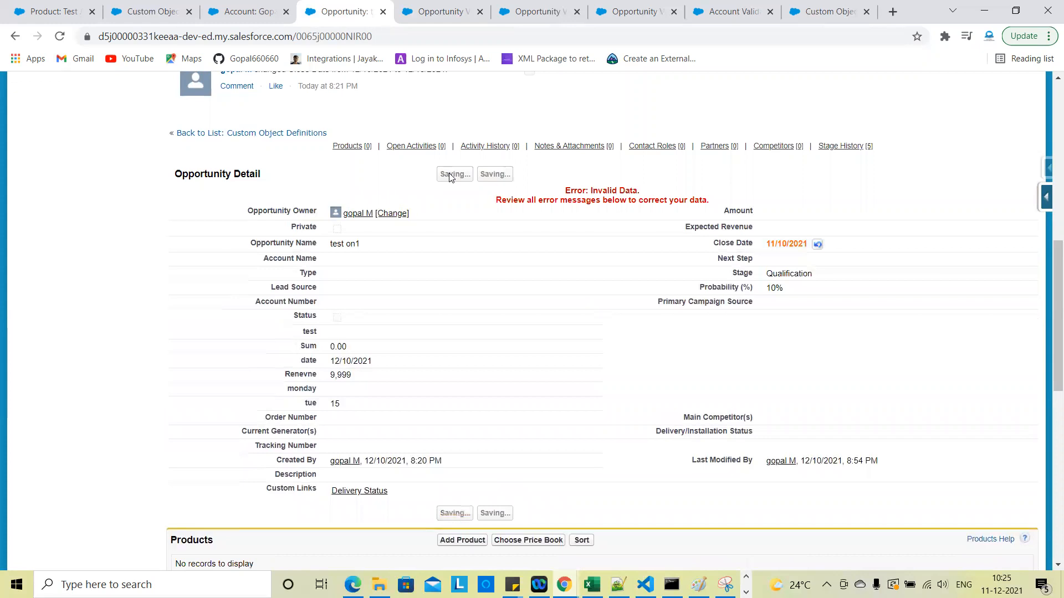
# Reopen the Close Date of test on1 for editing and pick December 10, 2021 as the date
pyautogui.click(758, 177)
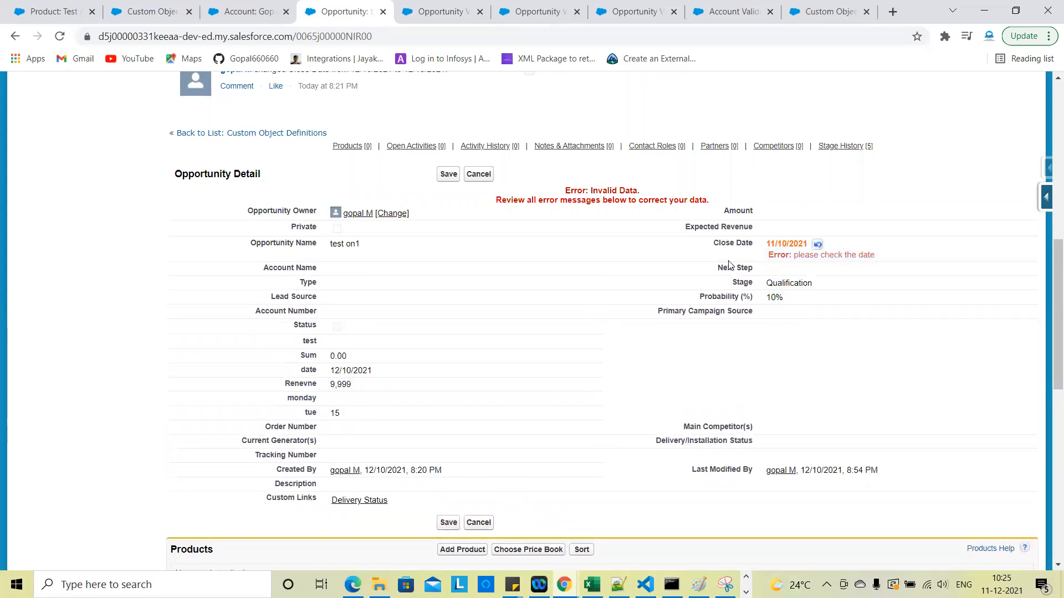
pyautogui.doubleClick(787, 244)
pyautogui.click(787, 245)
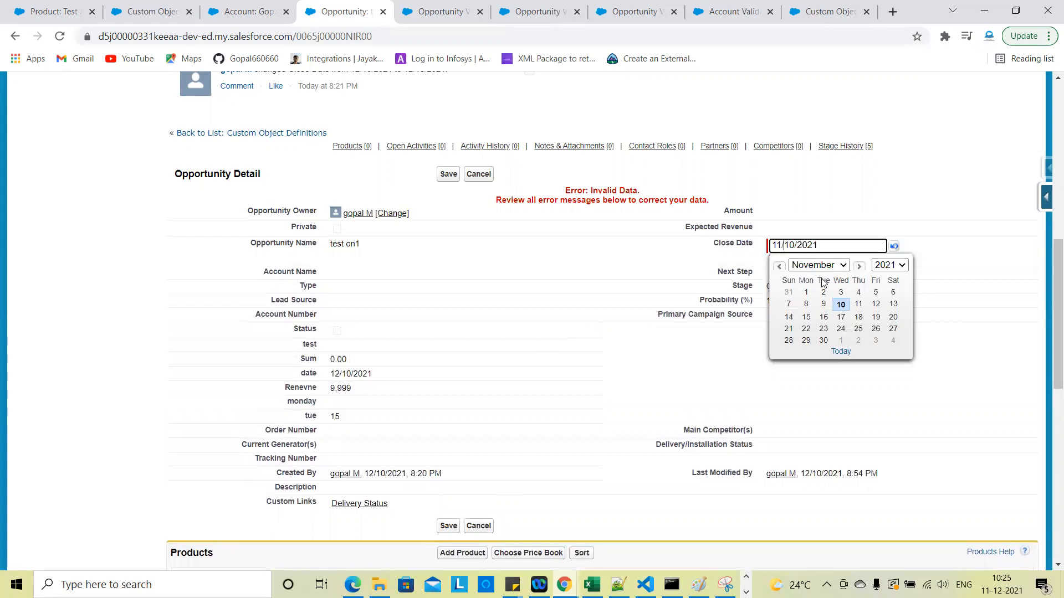
pyautogui.click(822, 272)
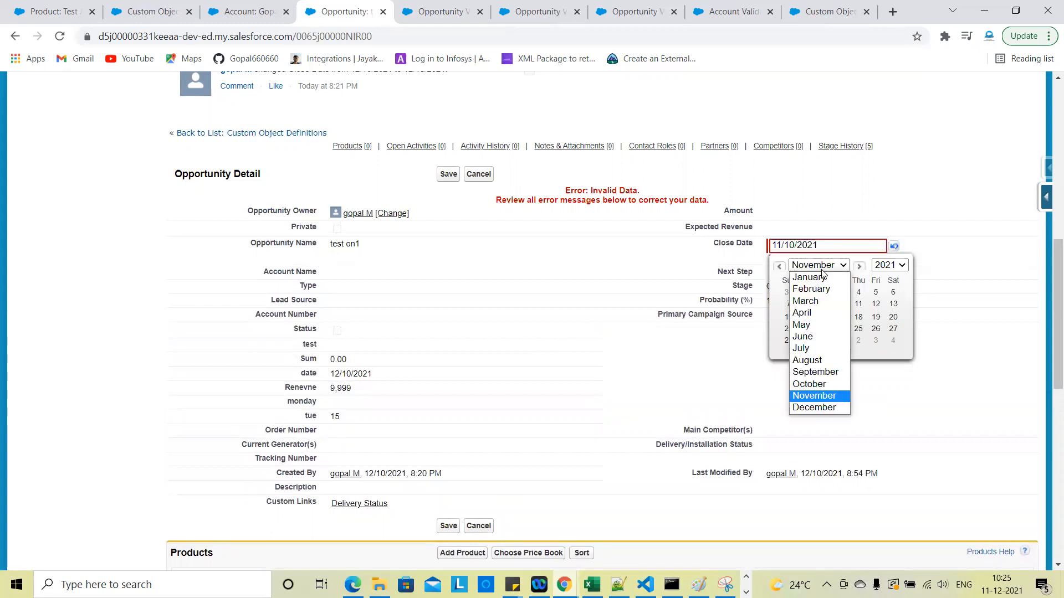
pyautogui.click(833, 411)
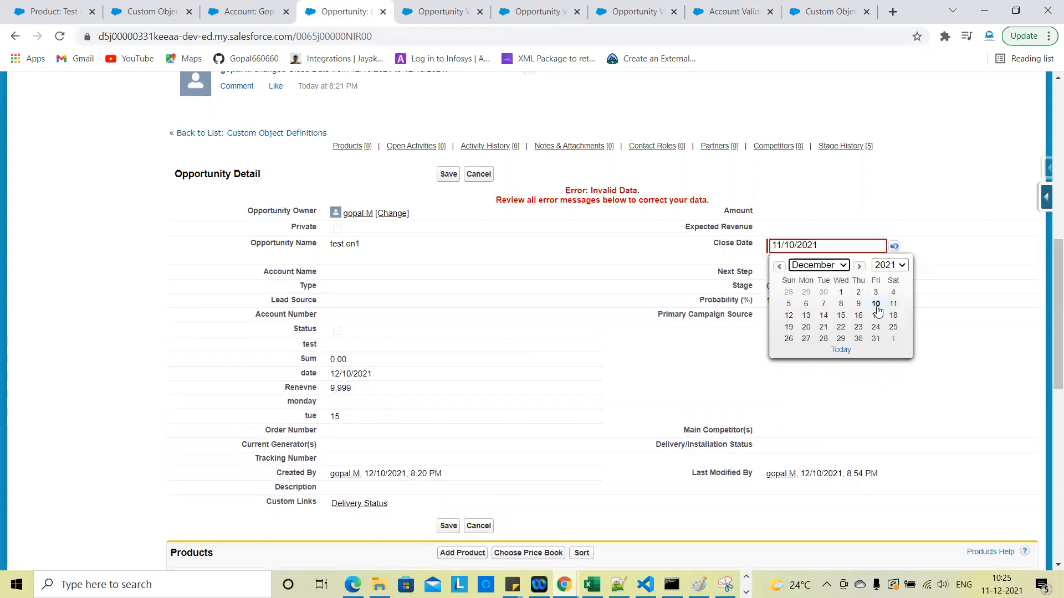
pyautogui.click(875, 303)
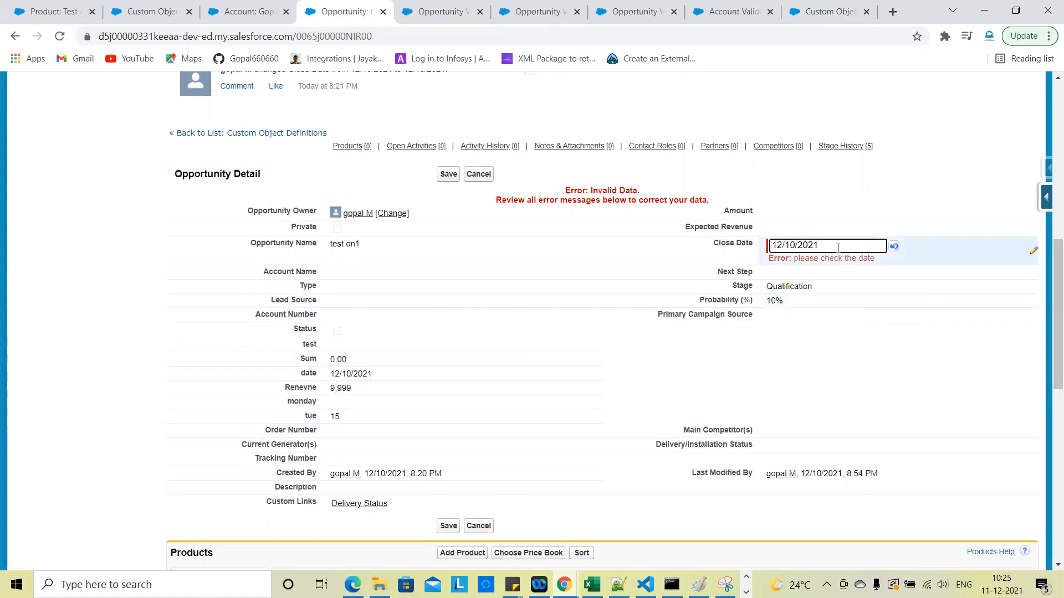
# Change the Close Date year so it reads 12/10/2022, try to save the opportunity, and reload the record page
pyautogui.press('BackSpace')
pyautogui.click(445, 175)
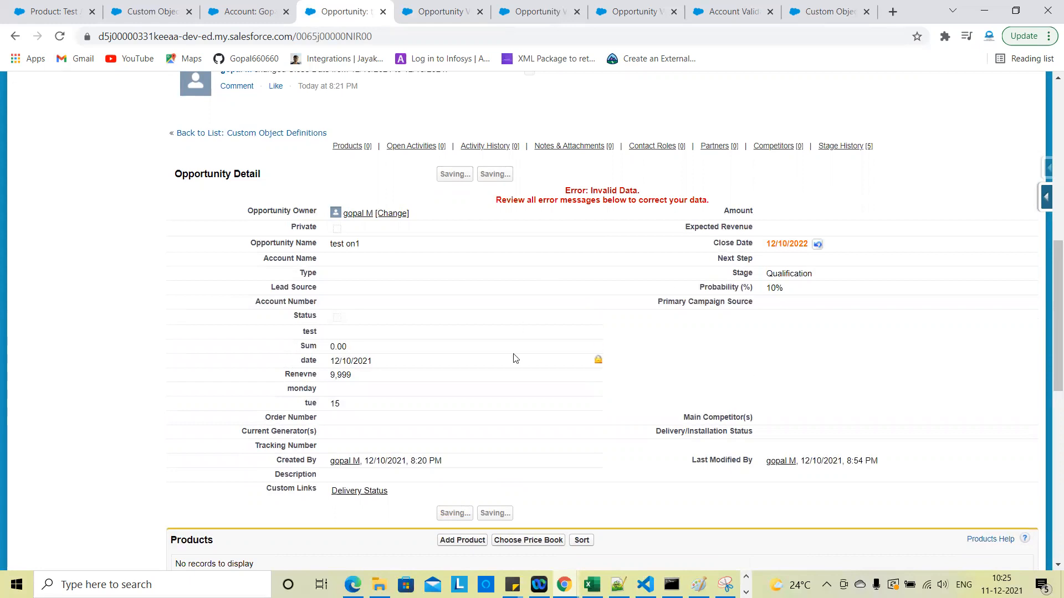
pyautogui.scroll(-1, 516, 358)
pyautogui.scroll(1, 515, 359)
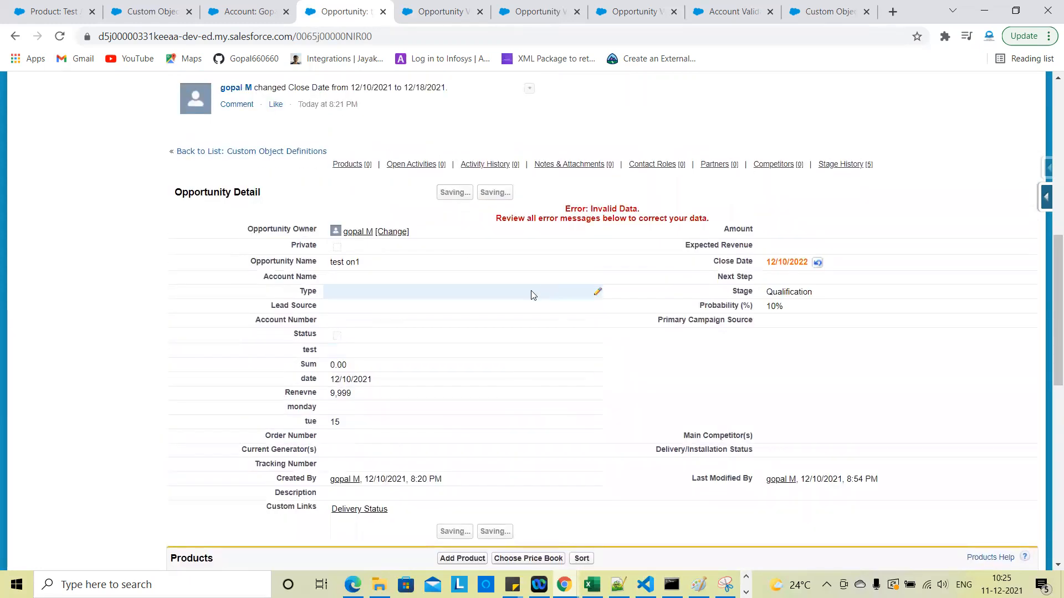
pyautogui.scroll(-1, 532, 294)
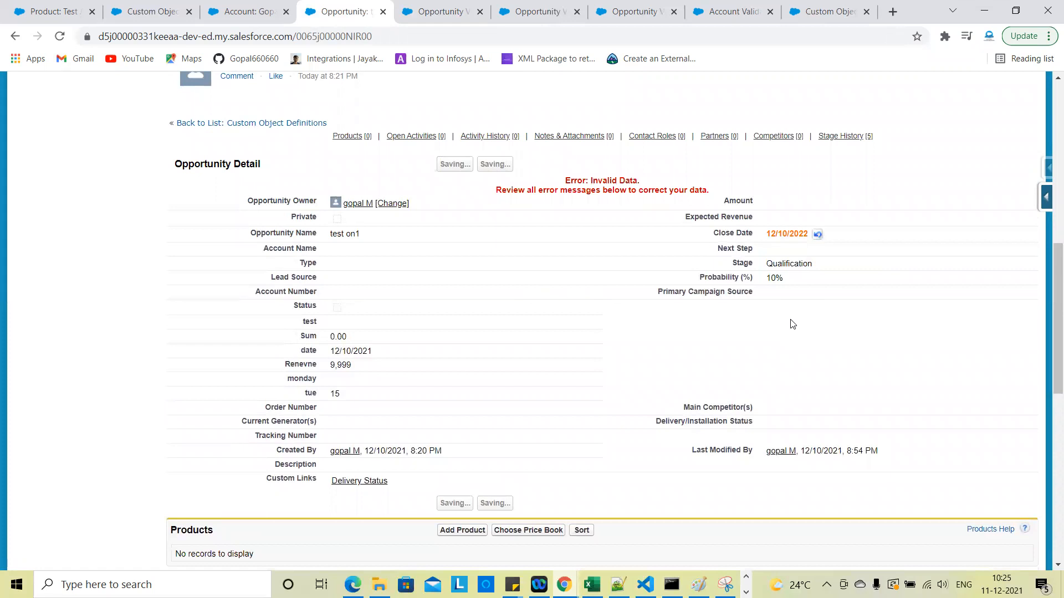
pyautogui.click(61, 36)
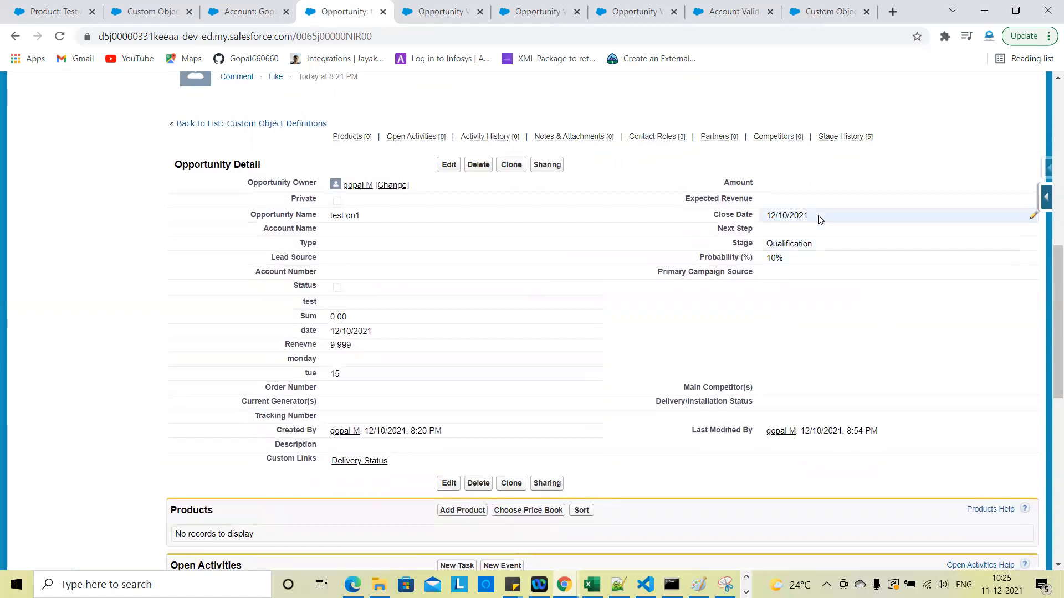
# Show December 2024 in the Close Date calendar without picking a day and save the opportunity
pyautogui.doubleClick(819, 215)
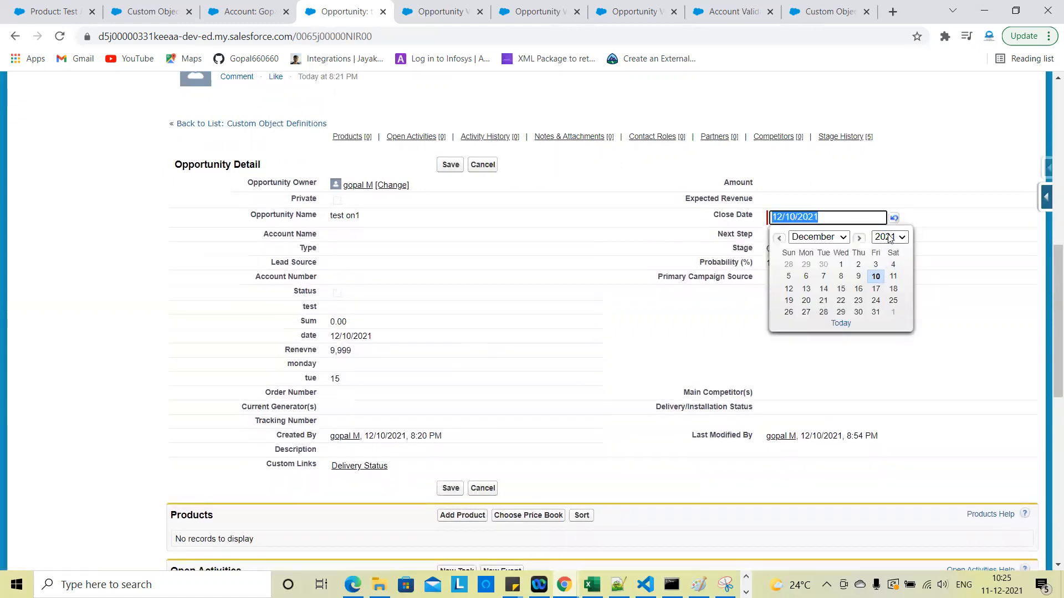
pyautogui.click(890, 238)
pyautogui.click(900, 297)
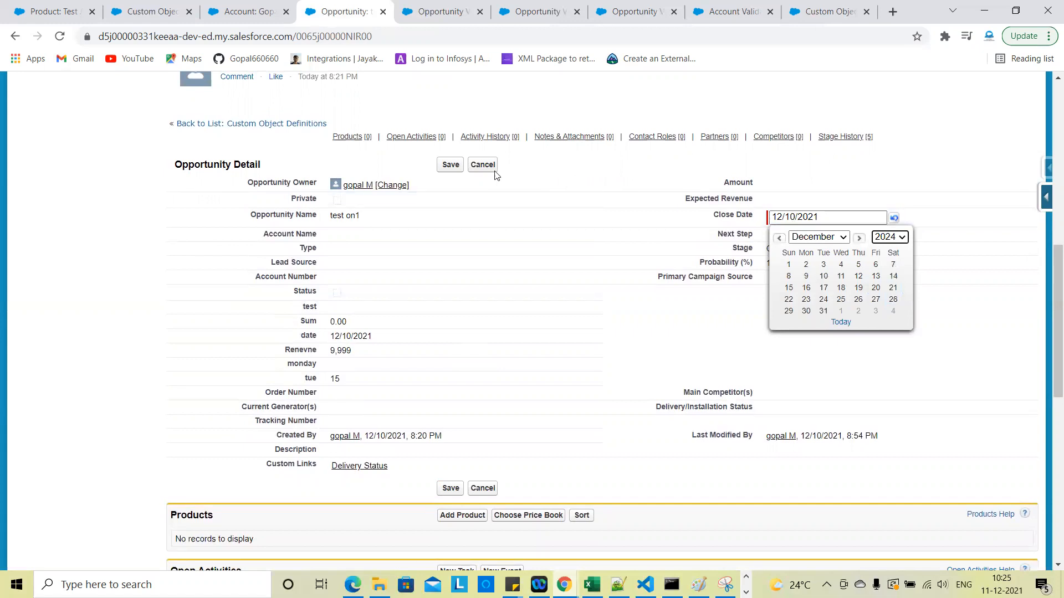
pyautogui.click(453, 171)
pyautogui.click(444, 170)
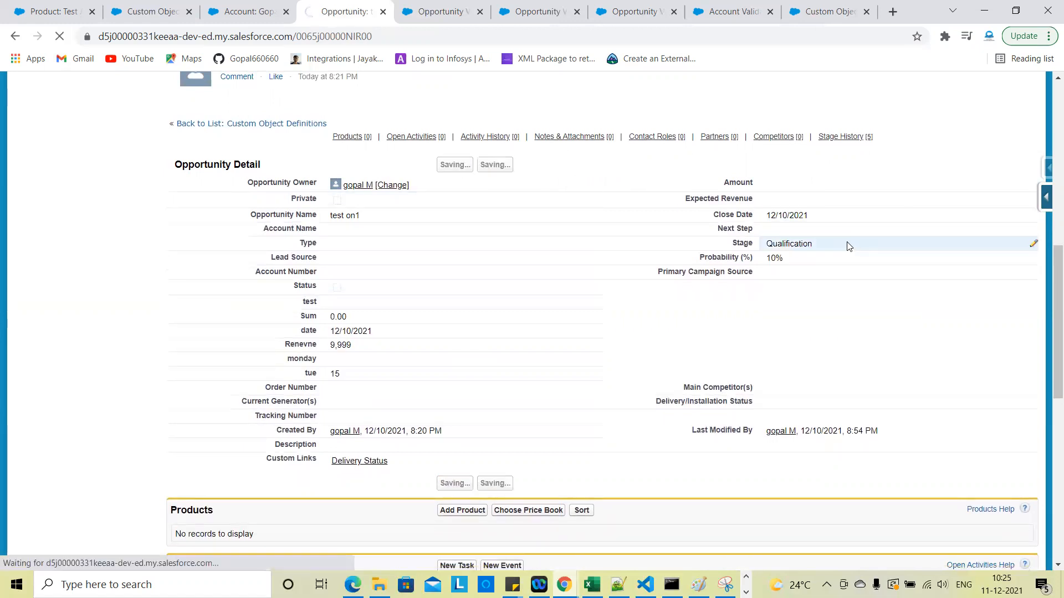
# Reopen the Close Date calendar, switch the year to 2025, and pick 12/12/2025
pyautogui.scroll(-10, 733, 384)
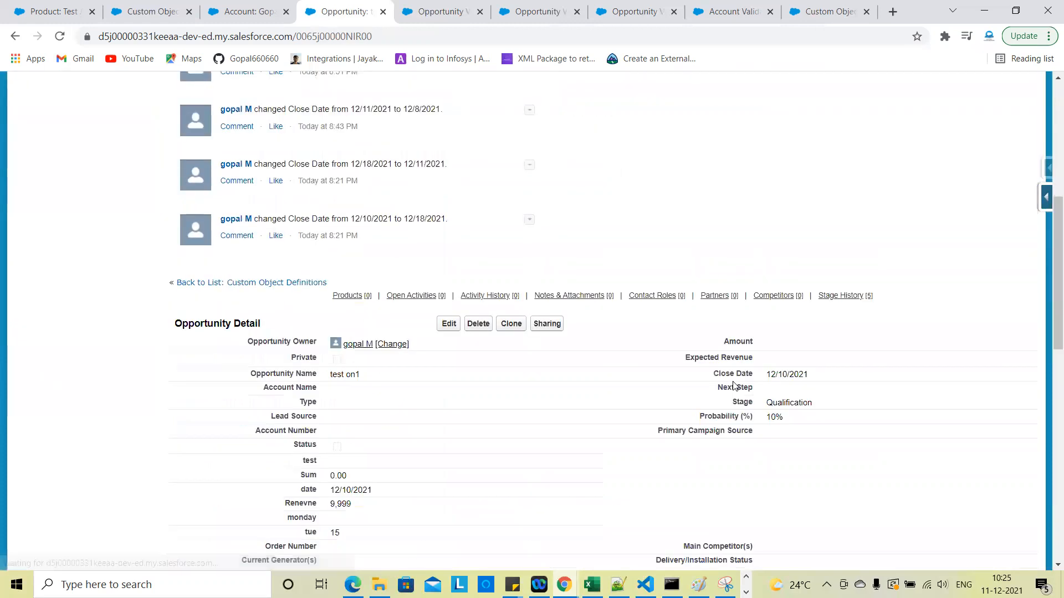
pyautogui.doubleClick(831, 377)
pyautogui.click(831, 377)
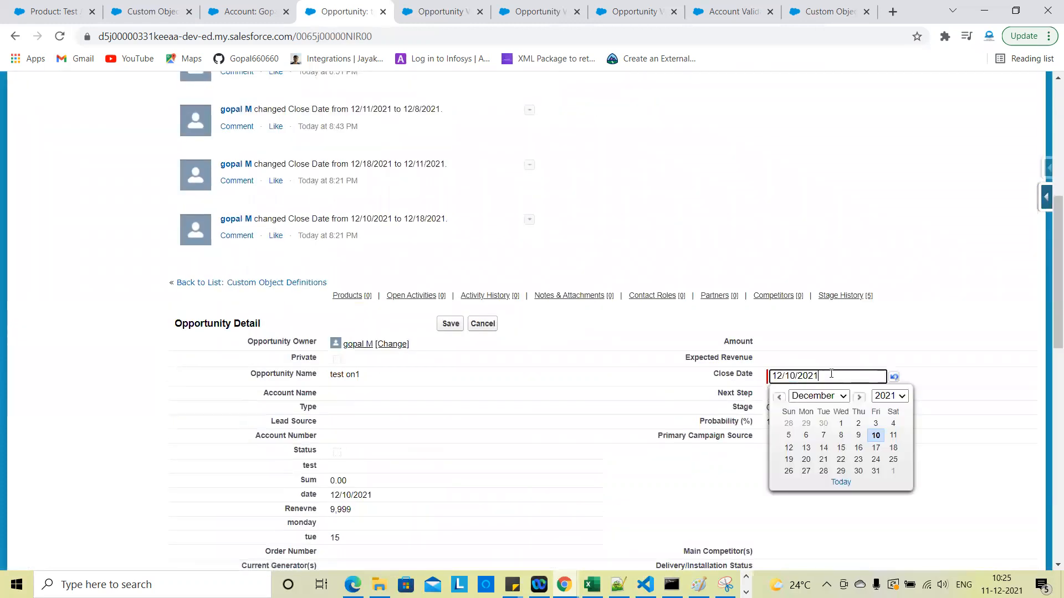
pyautogui.click(887, 400)
pyautogui.click(886, 467)
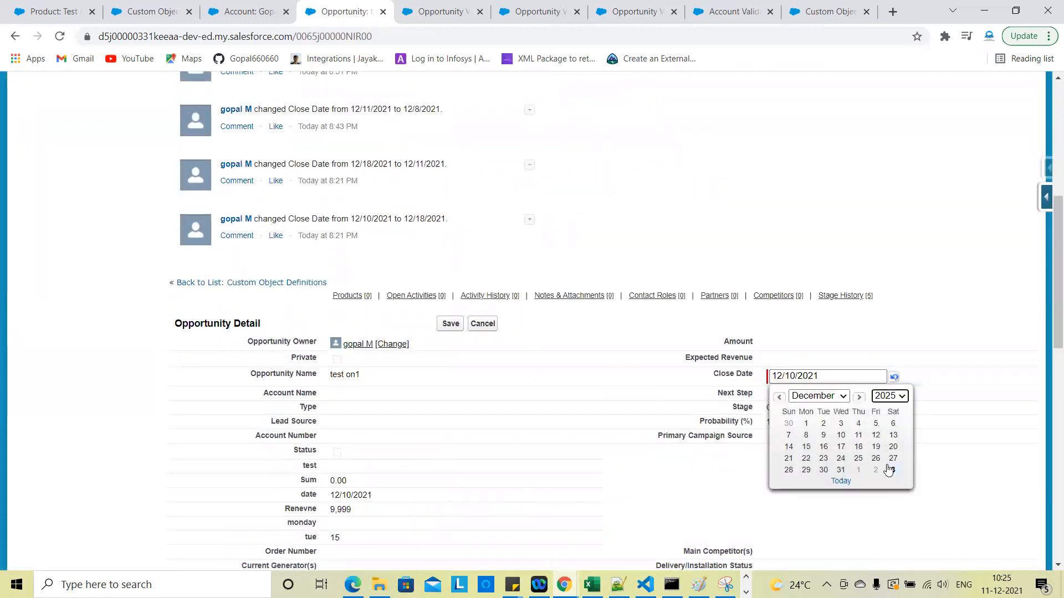
pyautogui.click(878, 437)
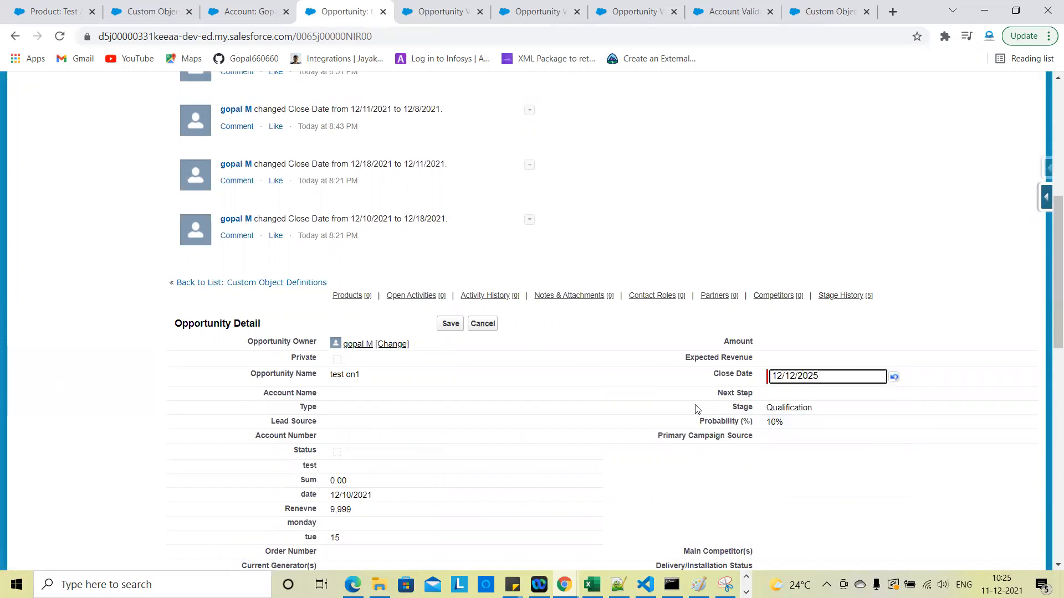
# Change the day of the Close Date so it reads 12/10/2025 and try to save the opportunity
pyautogui.scroll(-1, 700, 407)
pyautogui.click(795, 323)
pyautogui.press('BackSpace')
pyautogui.write('0')
pyautogui.click(752, 274)
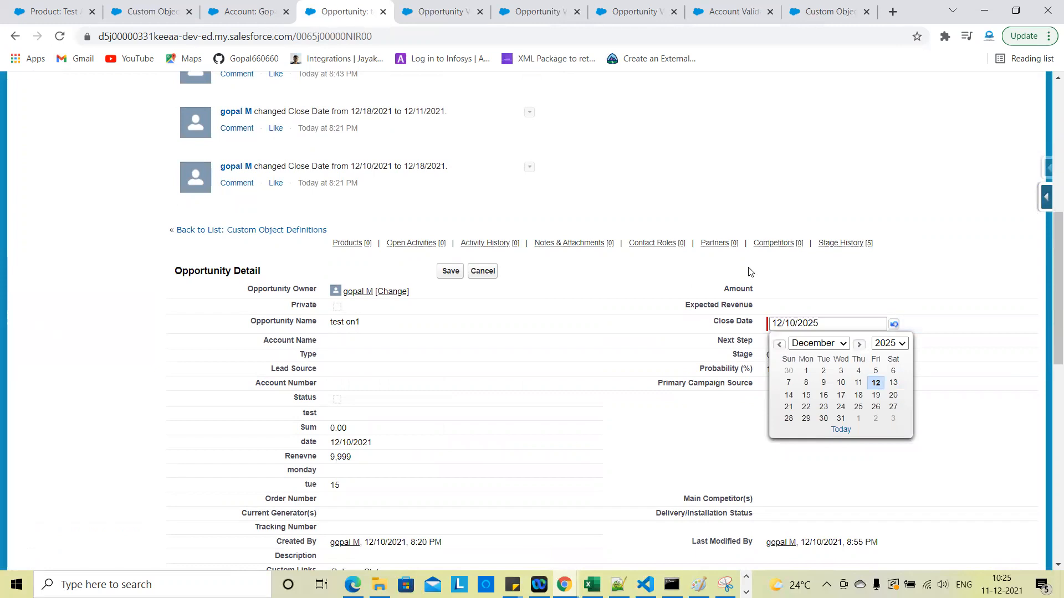
pyautogui.click(450, 273)
pyautogui.scroll(-2, 862, 356)
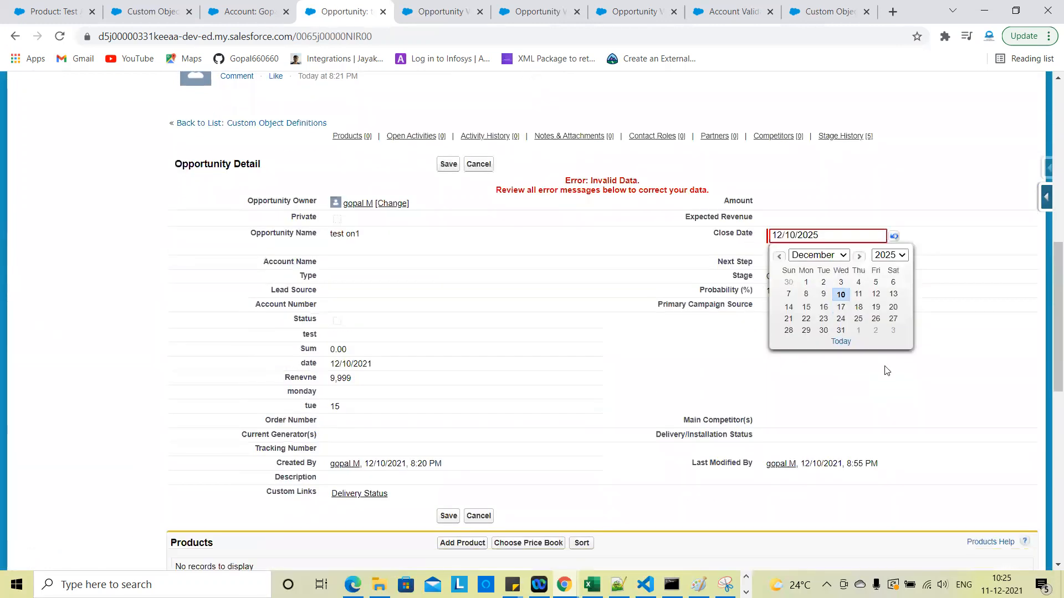
pyautogui.click(885, 368)
pyautogui.scroll(5, 786, 239)
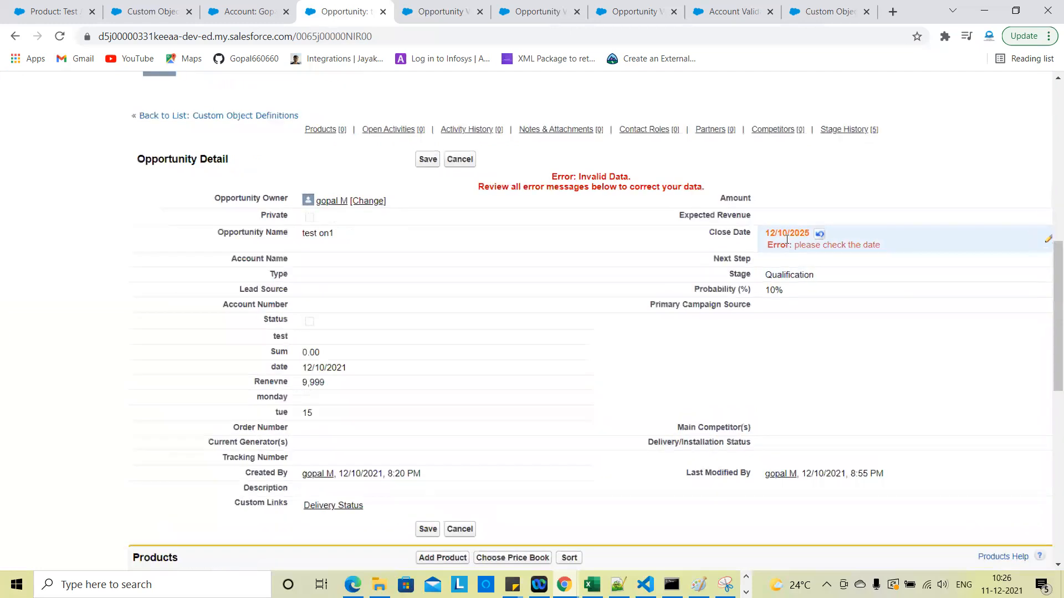
pyautogui.hscroll(3, 710, 250)
pyautogui.scroll(-2, 711, 249)
pyautogui.scroll(-2, 712, 249)
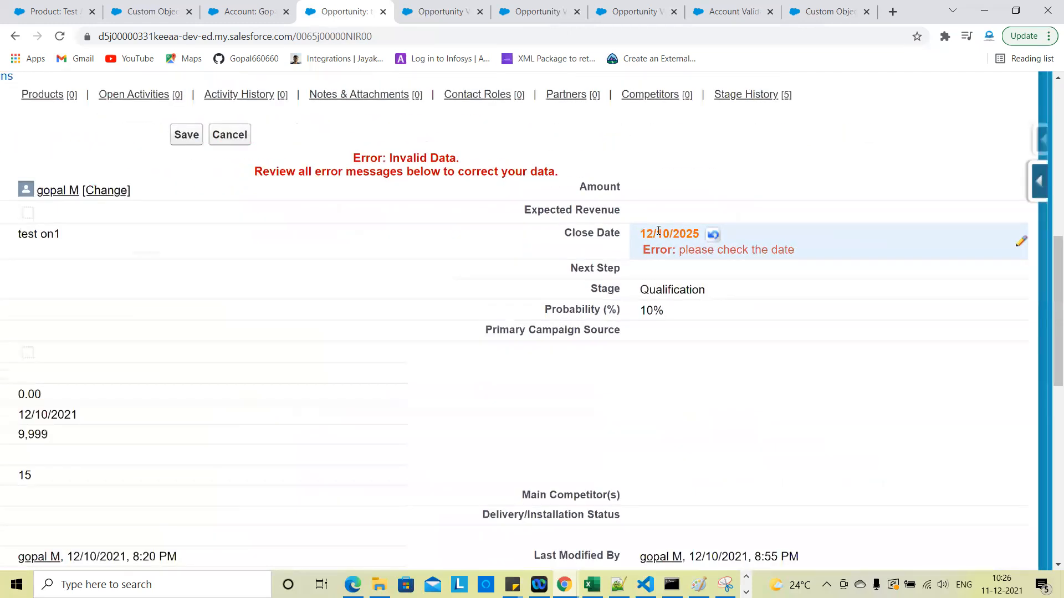
pyautogui.scroll(-2, 685, 235)
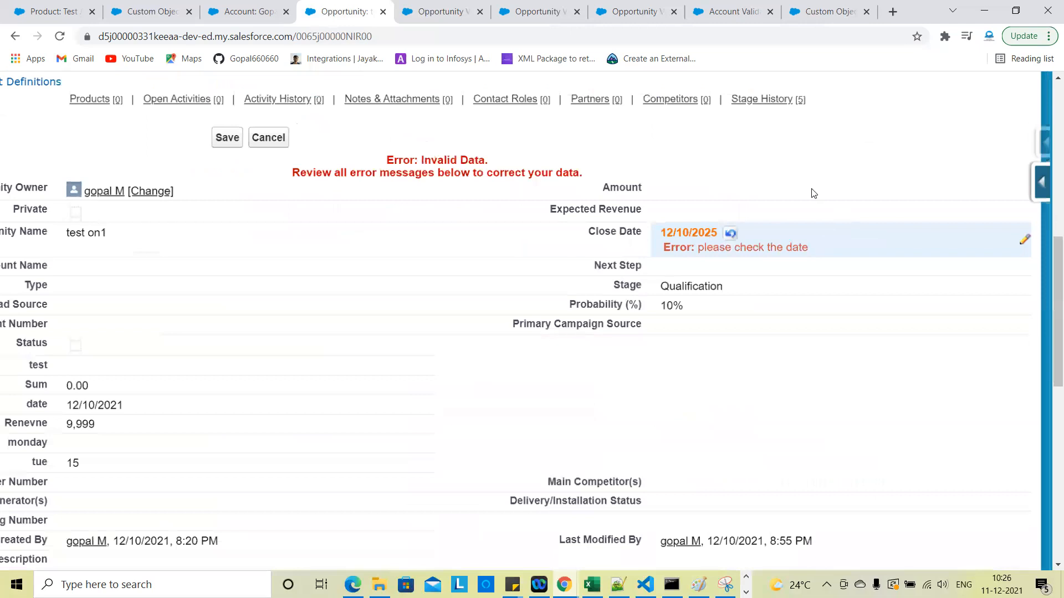
# Open the check_date validation rule for editing and review its error condition formula
pyautogui.click(465, 8)
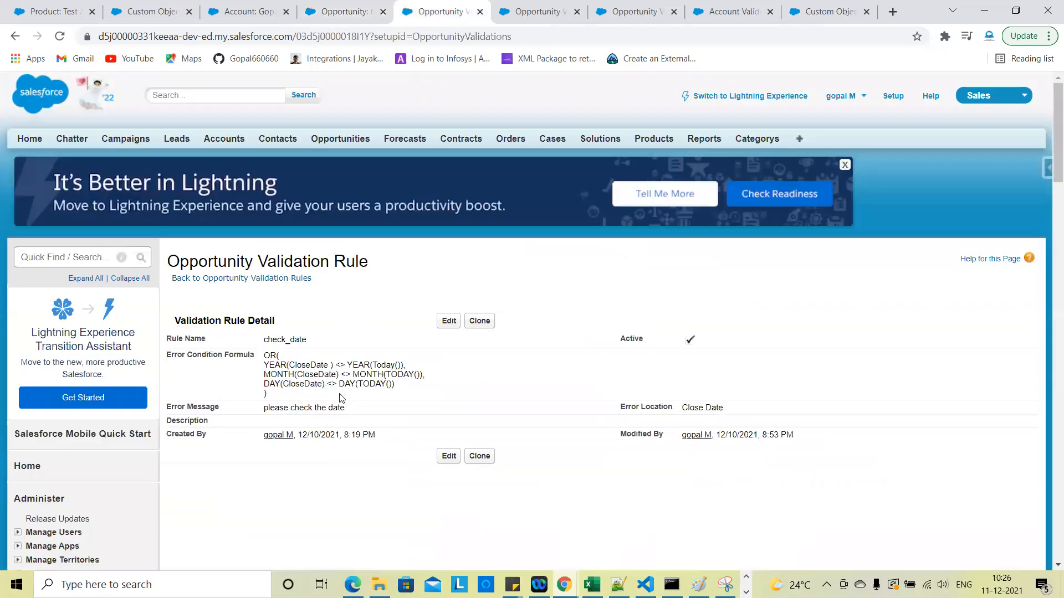
pyautogui.scroll(2, 352, 398)
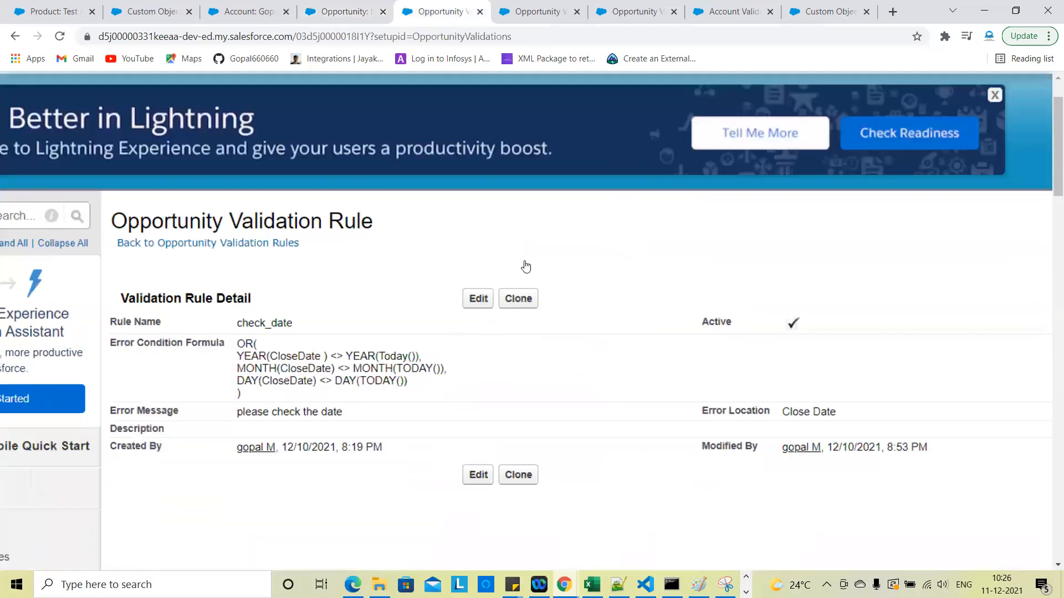
pyautogui.scroll(3, 687, 349)
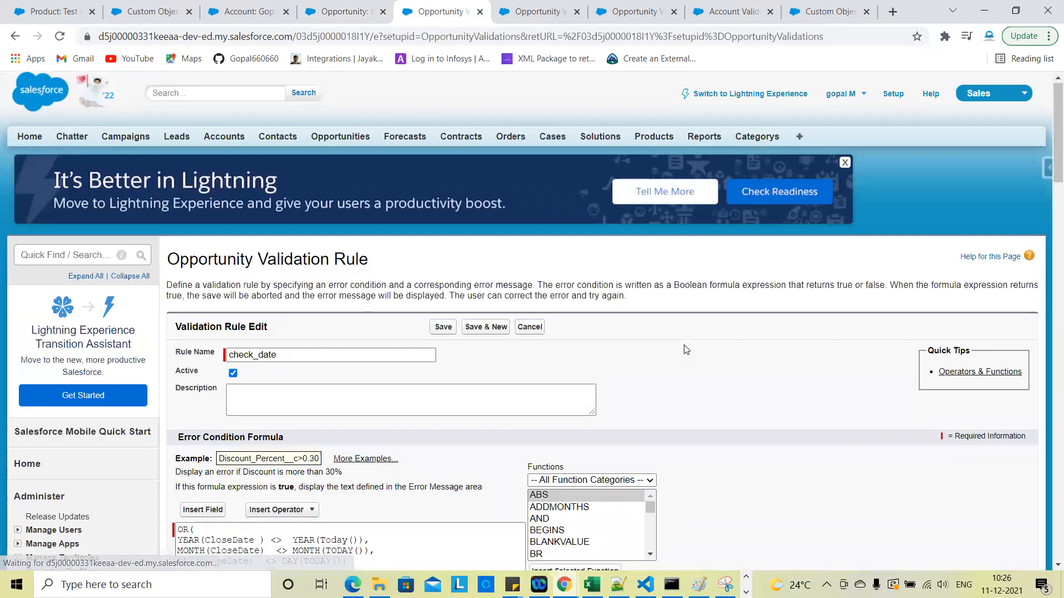
pyautogui.scroll(-5, 686, 350)
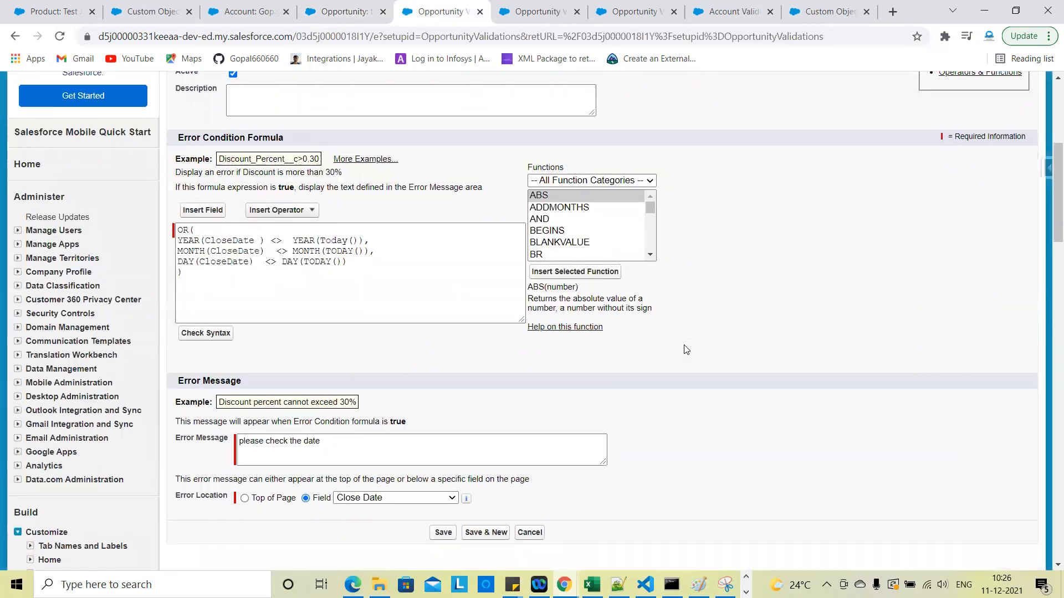
pyautogui.click(588, 181)
pyautogui.click(396, 294)
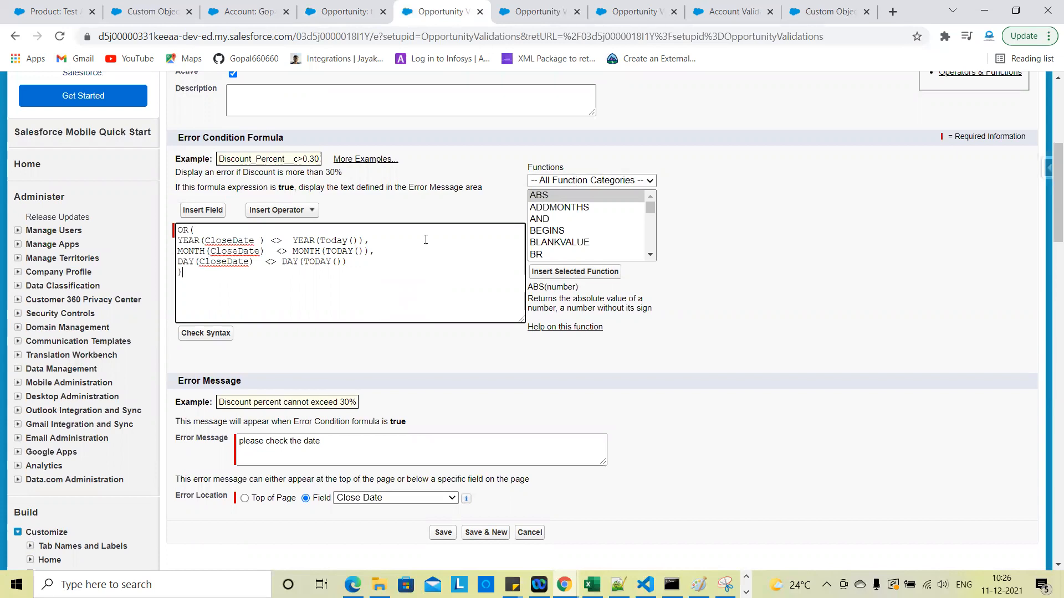
pyautogui.click(422, 349)
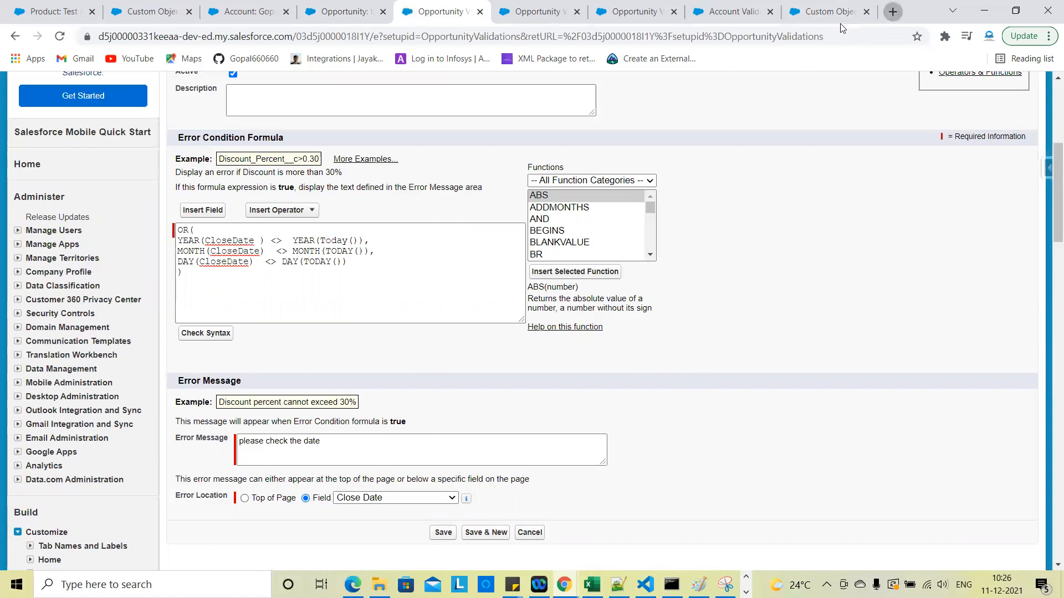
# Search Google for "salesforce validation rules examples" in a new browser tab
pyautogui.hotkey('ctrl', 't')
pyautogui.write('Sa')
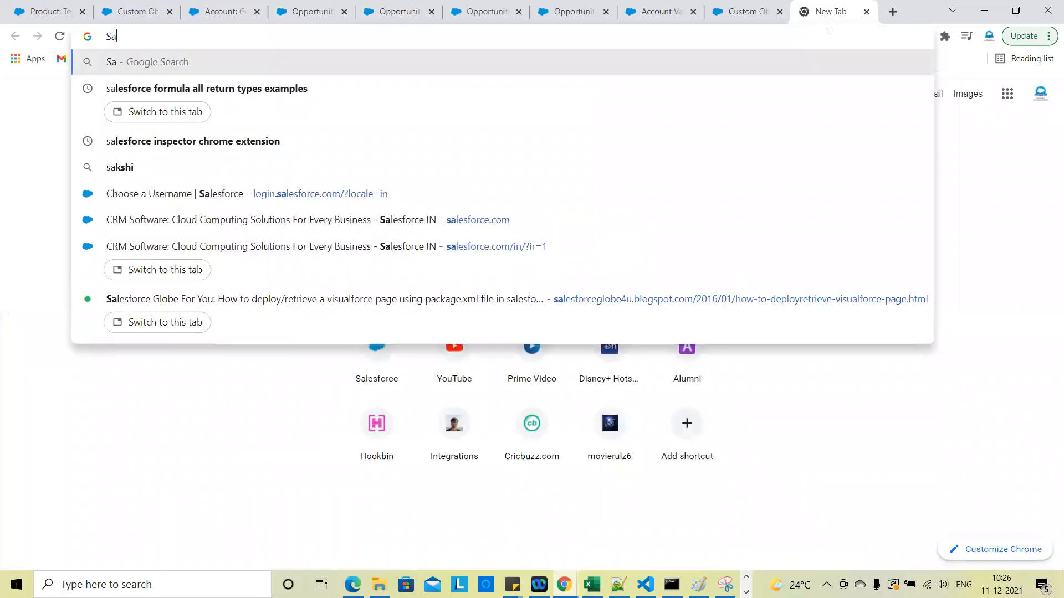
pyautogui.press('BackSpace')
pyautogui.press('BackSpace')
pyautogui.write('Salesforce ')
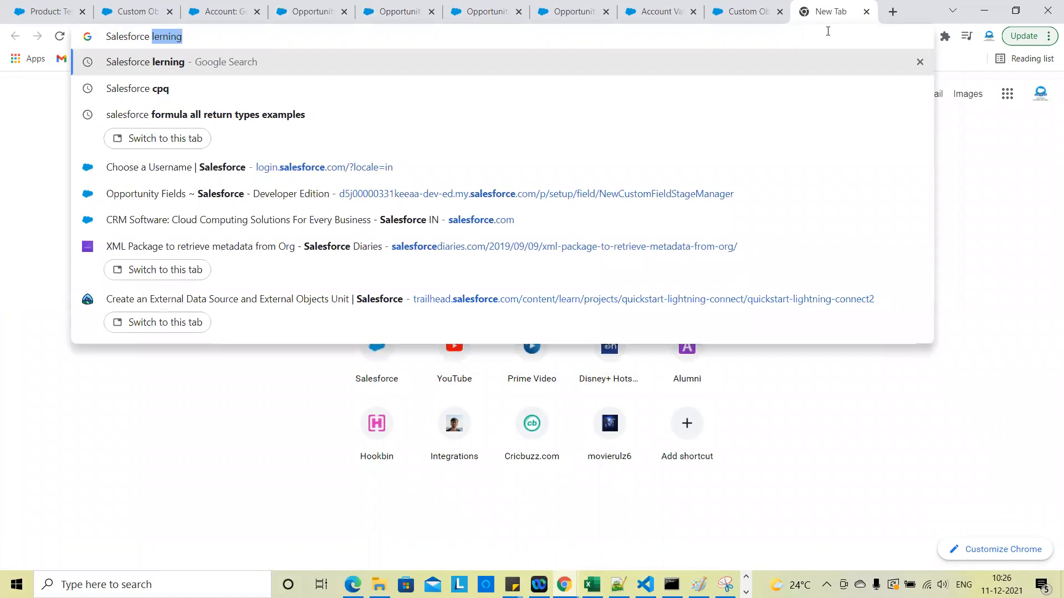
pyautogui.write('valida')
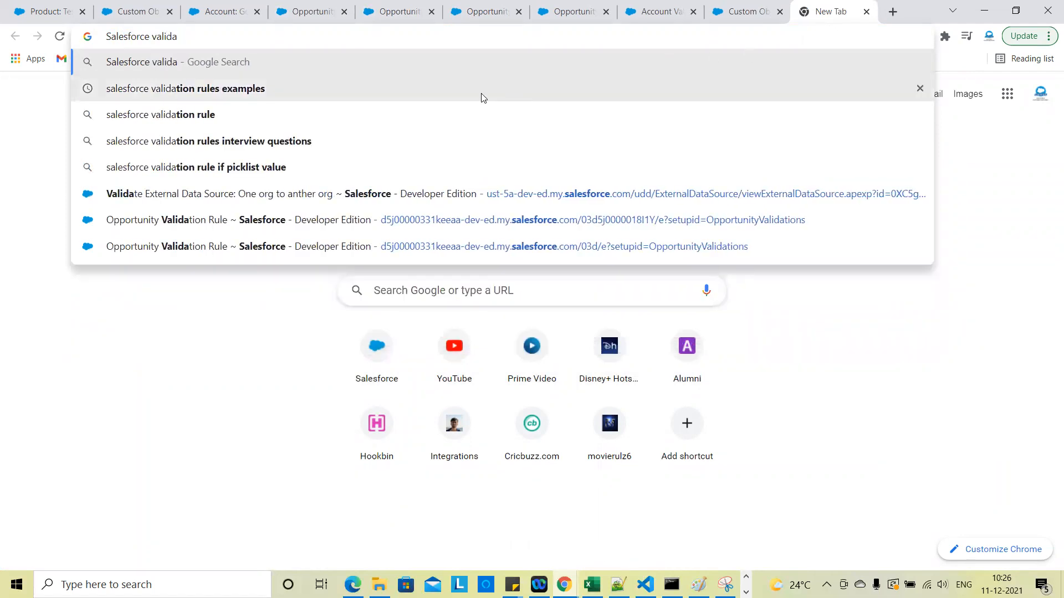
pyautogui.click(457, 97)
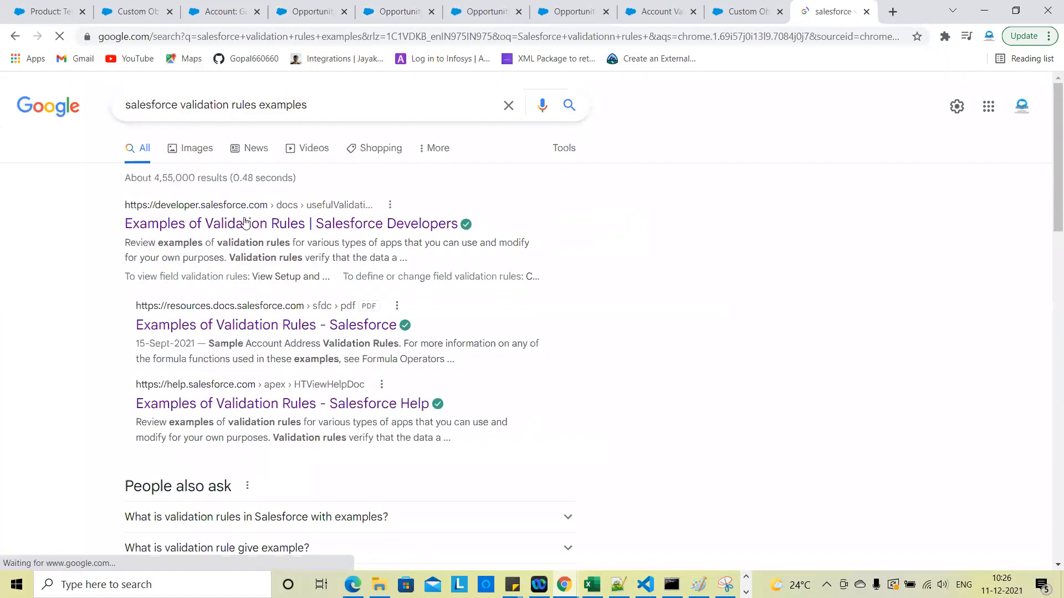
# Open the Salesforce Developers page "Examples of Validation Rules" in a separate tab and view its list of sample rules
pyautogui.rightClick(219, 229)
pyautogui.click(242, 244)
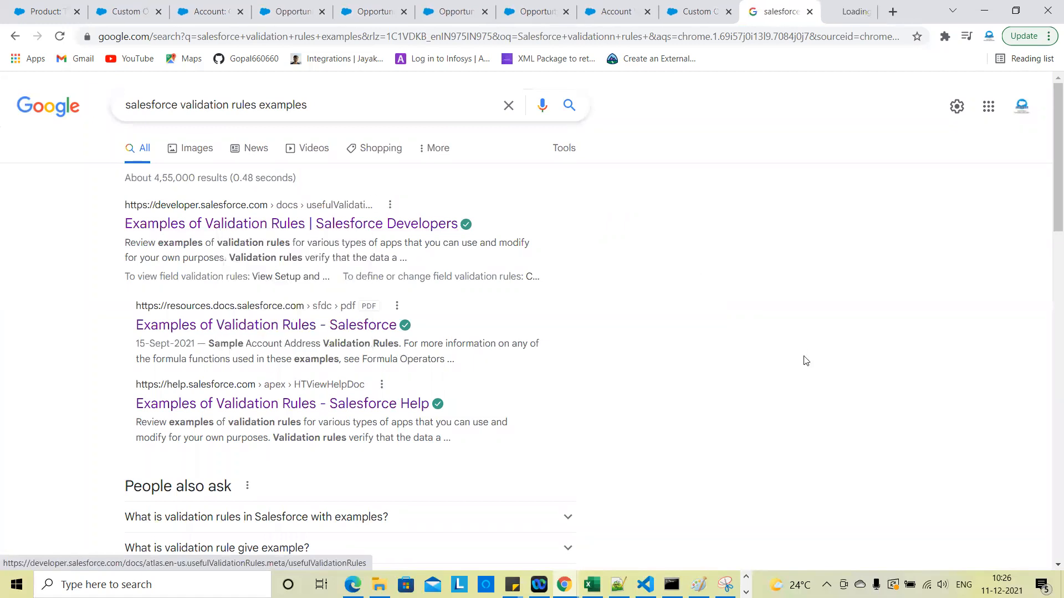
pyautogui.scroll(-2, 802, 360)
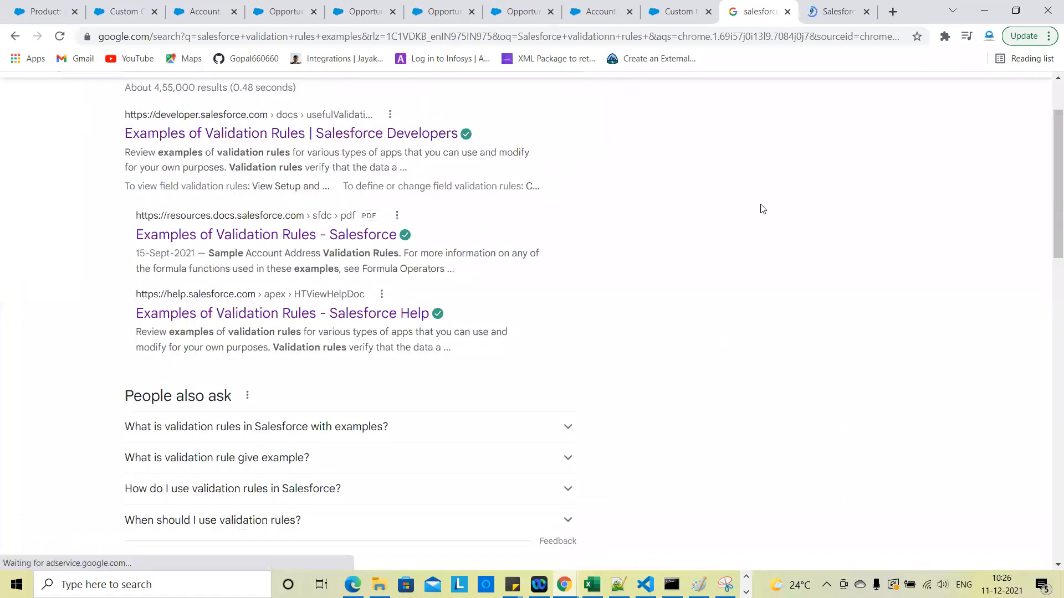
pyautogui.hotkey('ctrl', 'Tab')
pyautogui.scroll(-4, 651, 348)
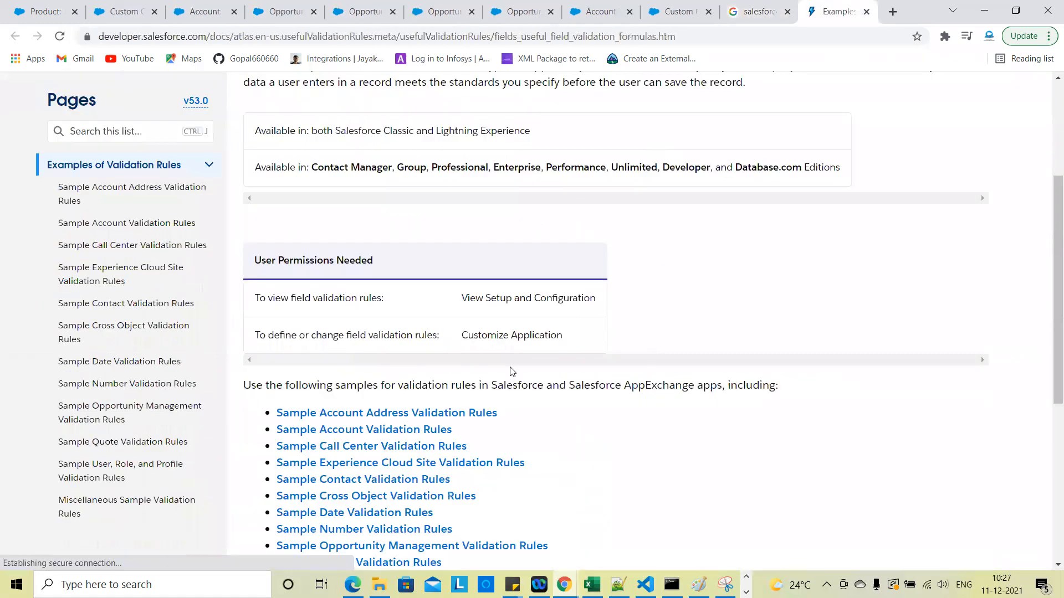
pyautogui.scroll(-3, 510, 370)
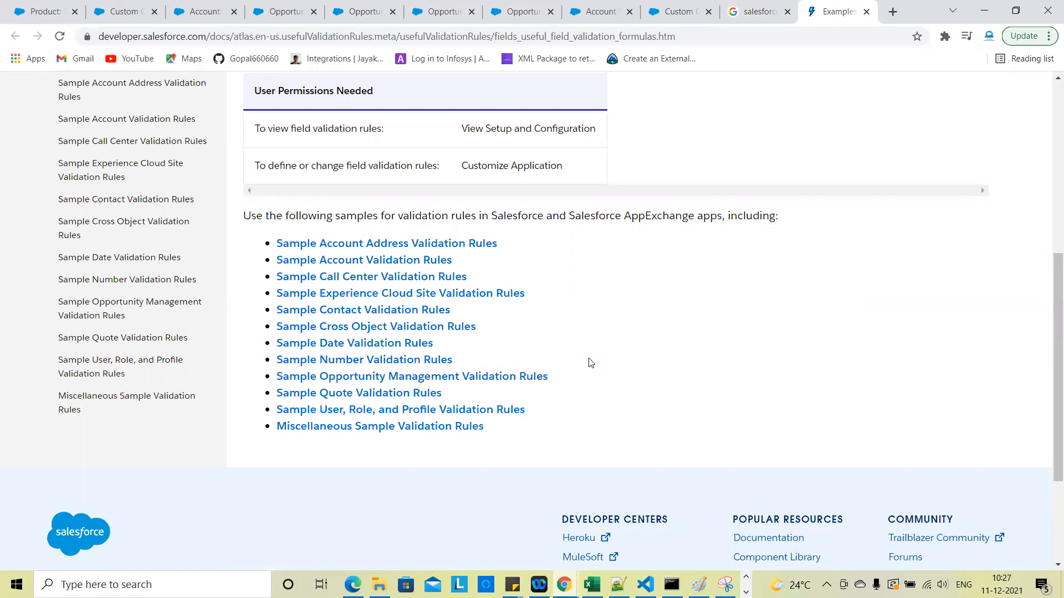
# Return to the check_date rule's edit page and view the description of the LEN function among the formula functions
pyautogui.scroll(2, 651, 279)
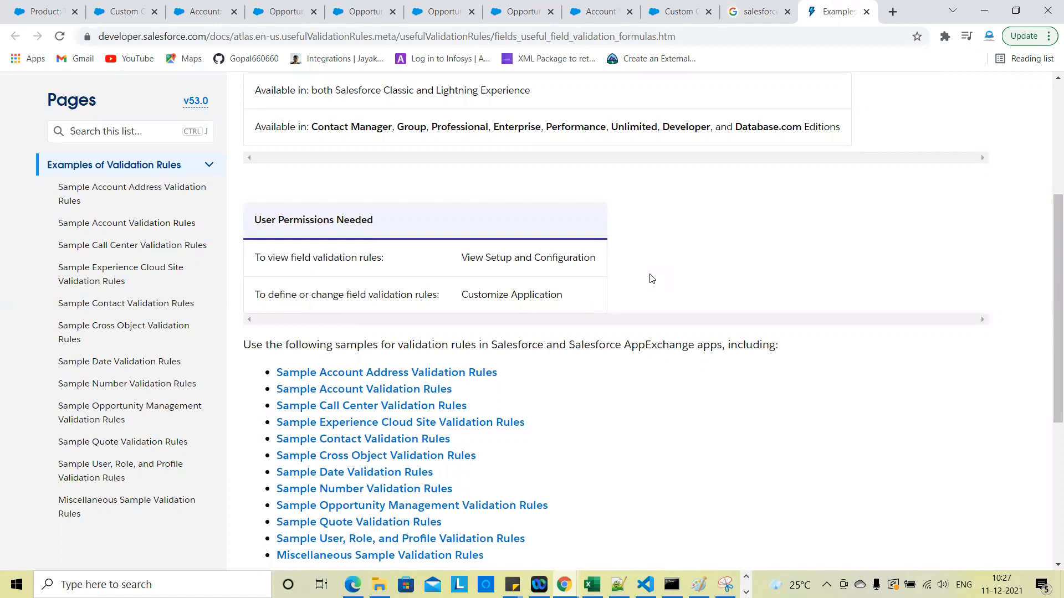
pyautogui.click(625, 5)
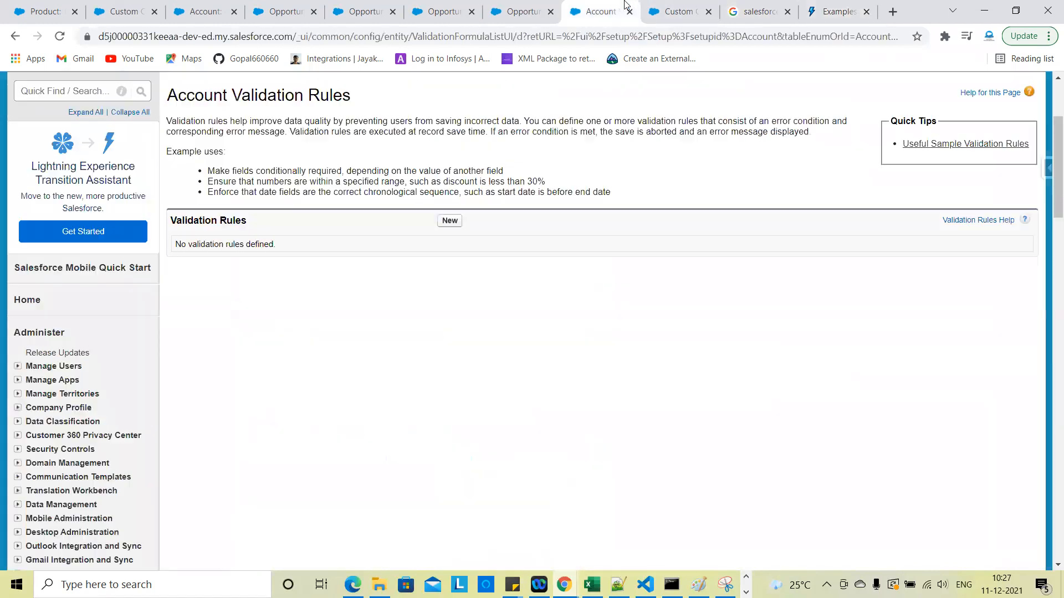
pyautogui.click(503, 7)
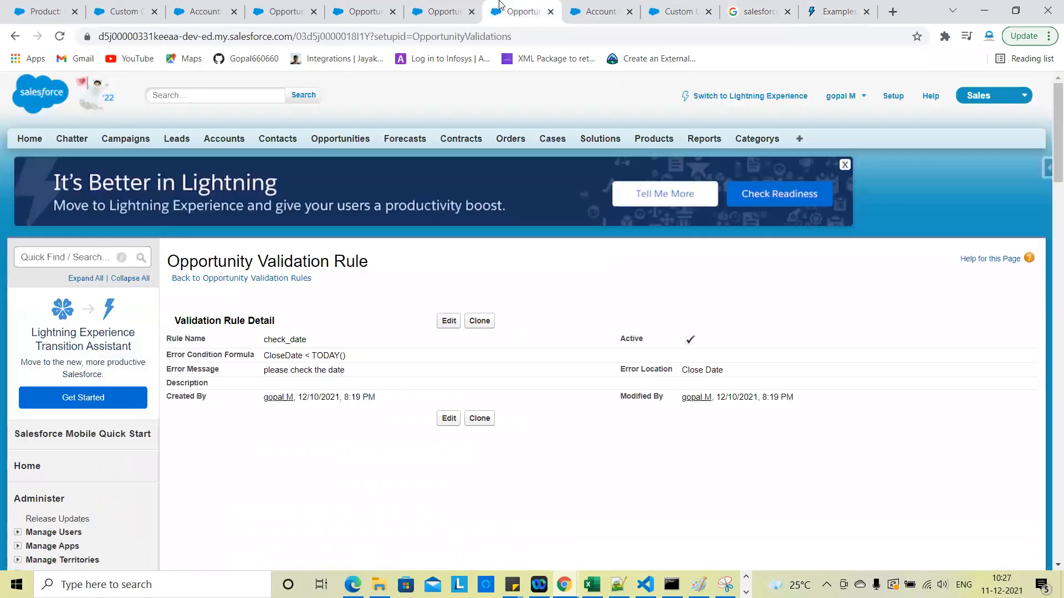
pyautogui.click(446, 6)
pyautogui.click(384, 7)
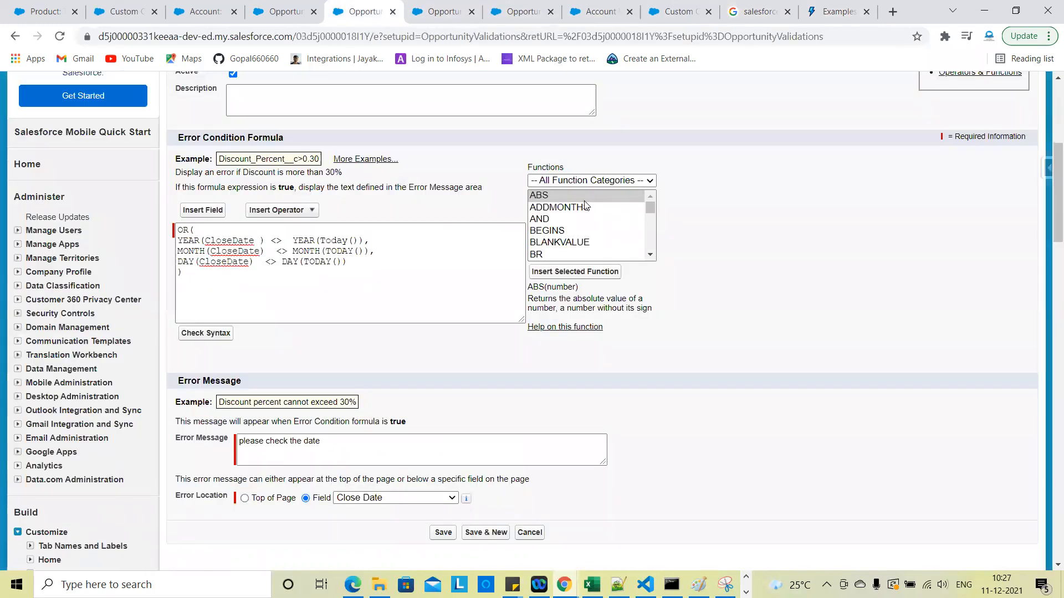
pyautogui.scroll(-4, 596, 228)
pyautogui.scroll(-6, 587, 231)
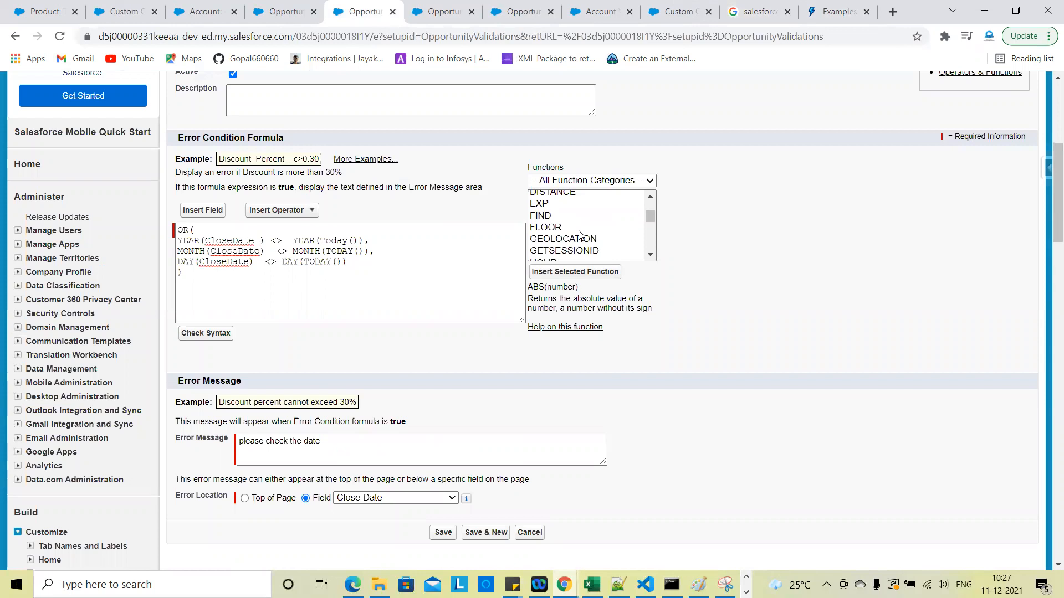
pyautogui.scroll(-1, 576, 233)
pyautogui.scroll(2, 554, 222)
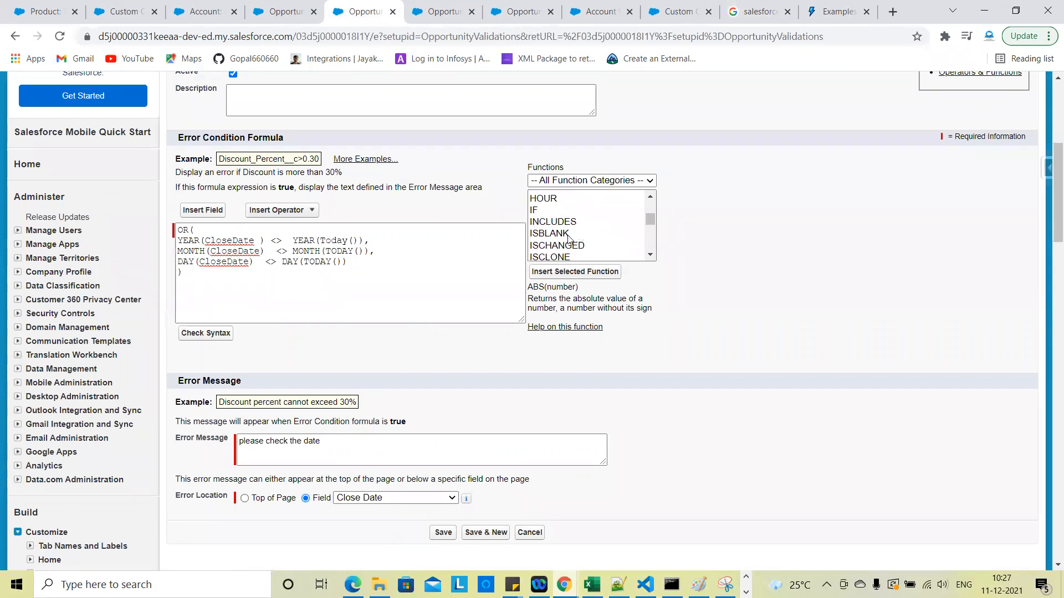
pyautogui.scroll(-3, 570, 241)
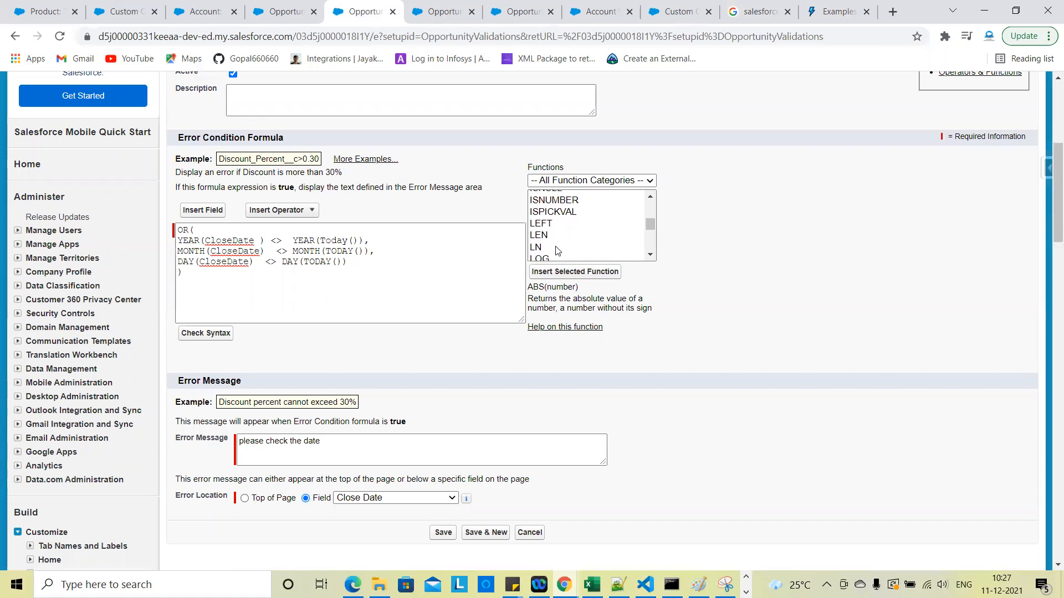
pyautogui.click(548, 239)
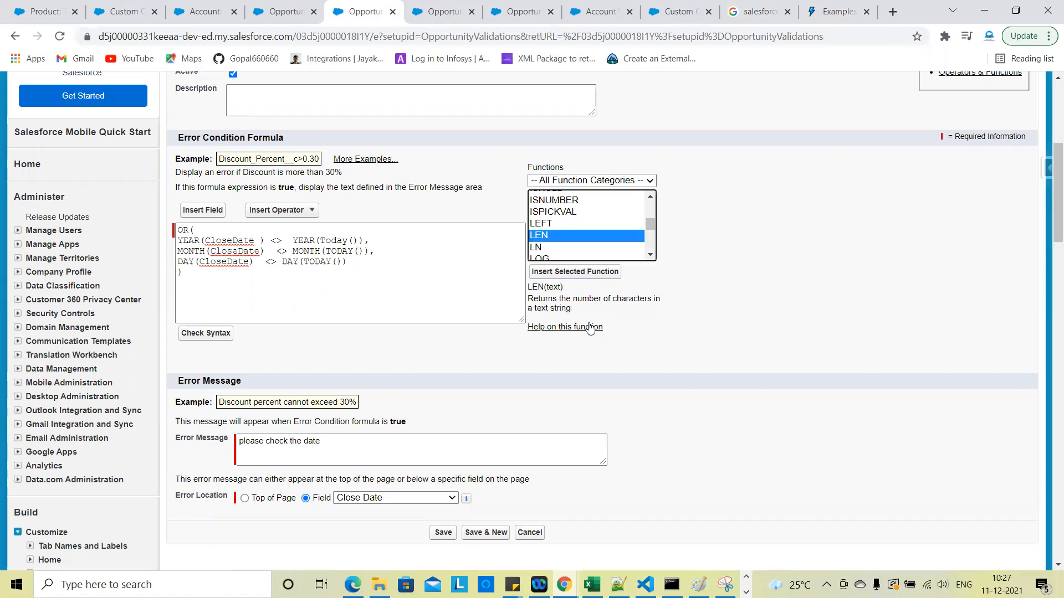
pyautogui.doubleClick(552, 286)
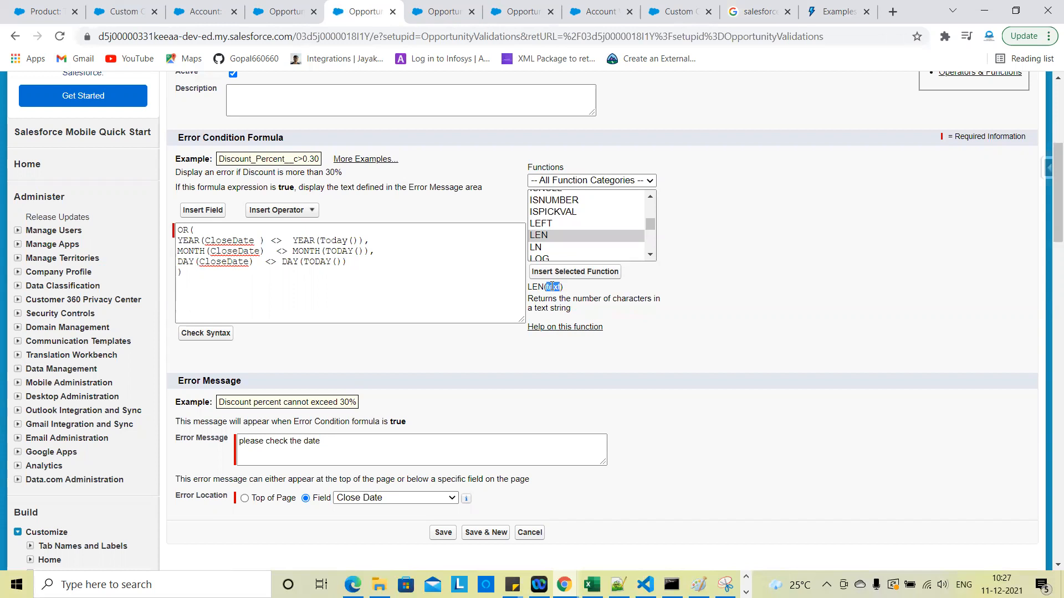
pyautogui.click(606, 309)
# Look through the formula functions listed after LEN, such as LOWER, MAX, NULLVALUE and REGEX
pyautogui.scroll(-2, 560, 255)
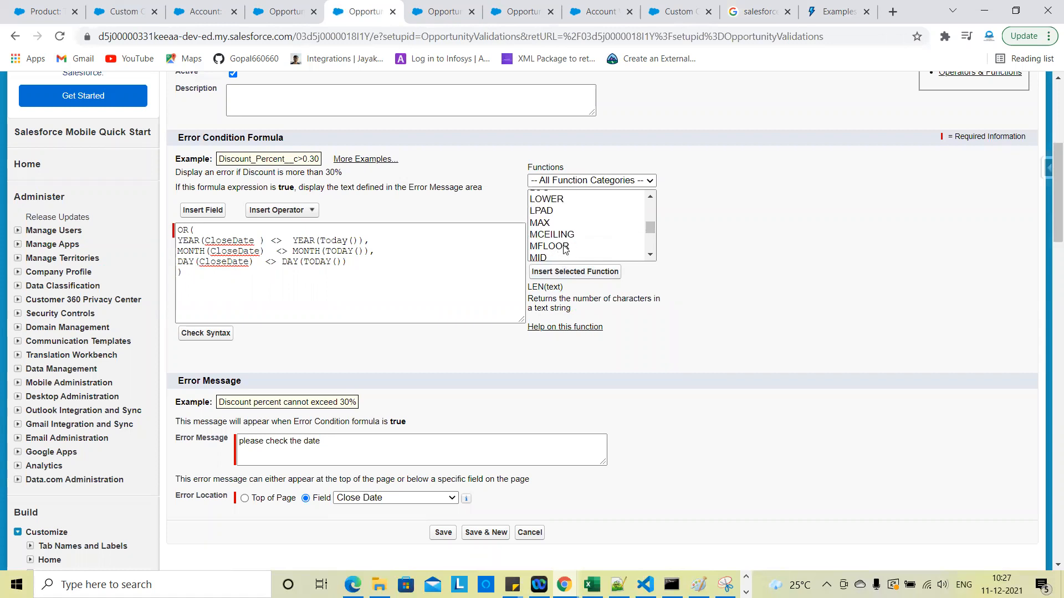
pyautogui.scroll(-1, 563, 245)
pyautogui.scroll(-2, 578, 245)
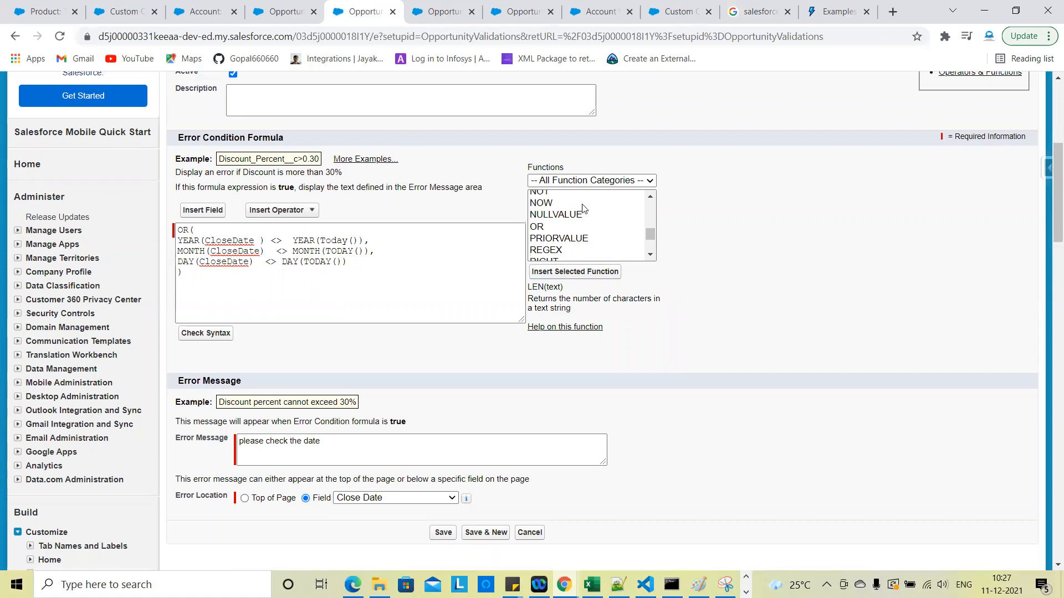
pyautogui.scroll(7, 590, 238)
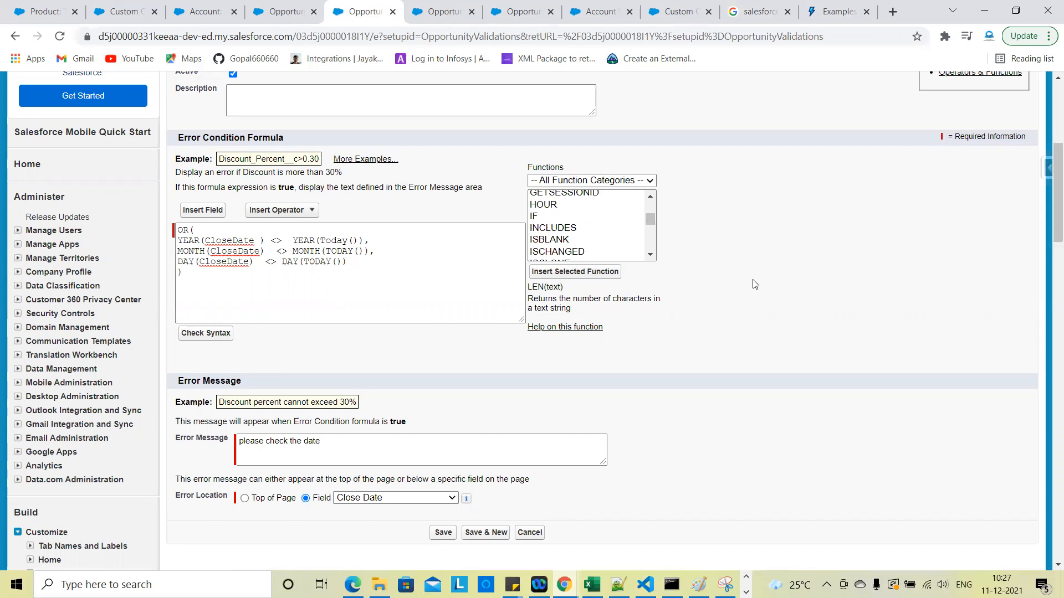
pyautogui.scroll(5, 732, 297)
# Go back to the "Examples of Validation Rules" page and open "Sample Account Address Validation Rules" in a new browser tab
pyautogui.click(837, 11)
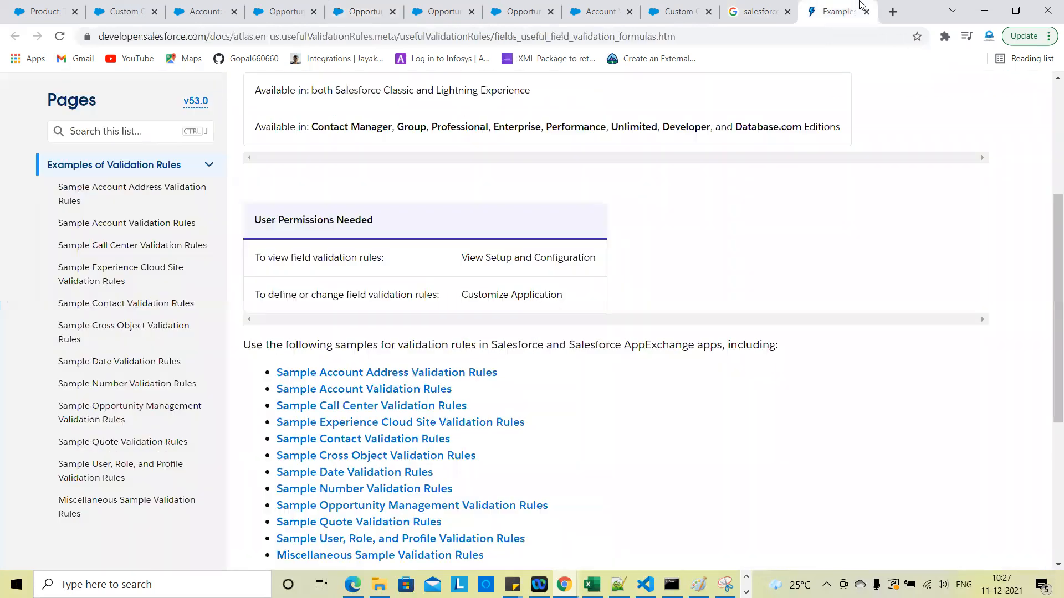
pyautogui.scroll(4, 588, 351)
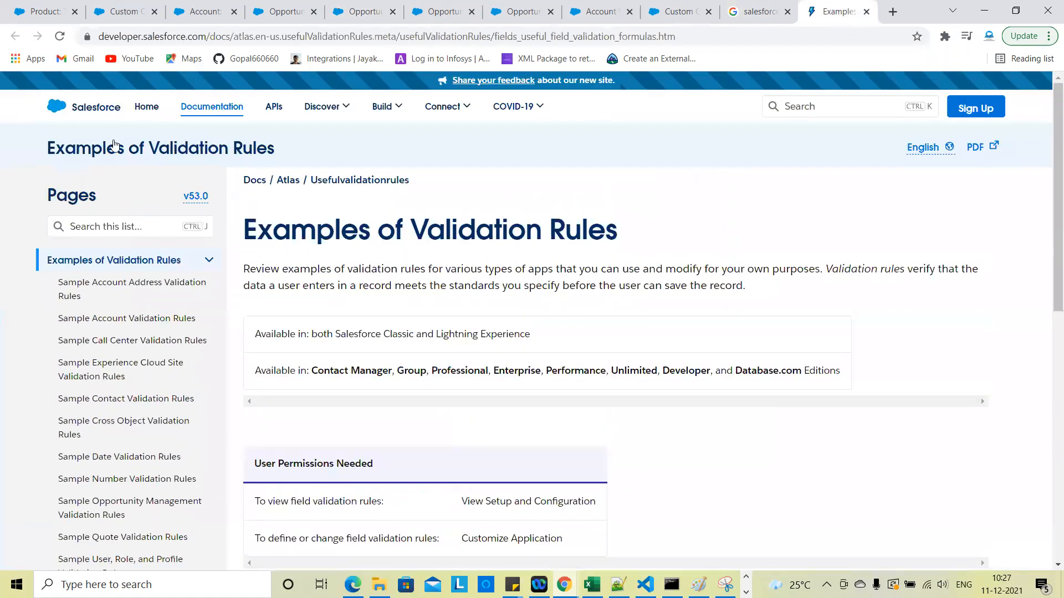
pyautogui.scroll(-1, 724, 258)
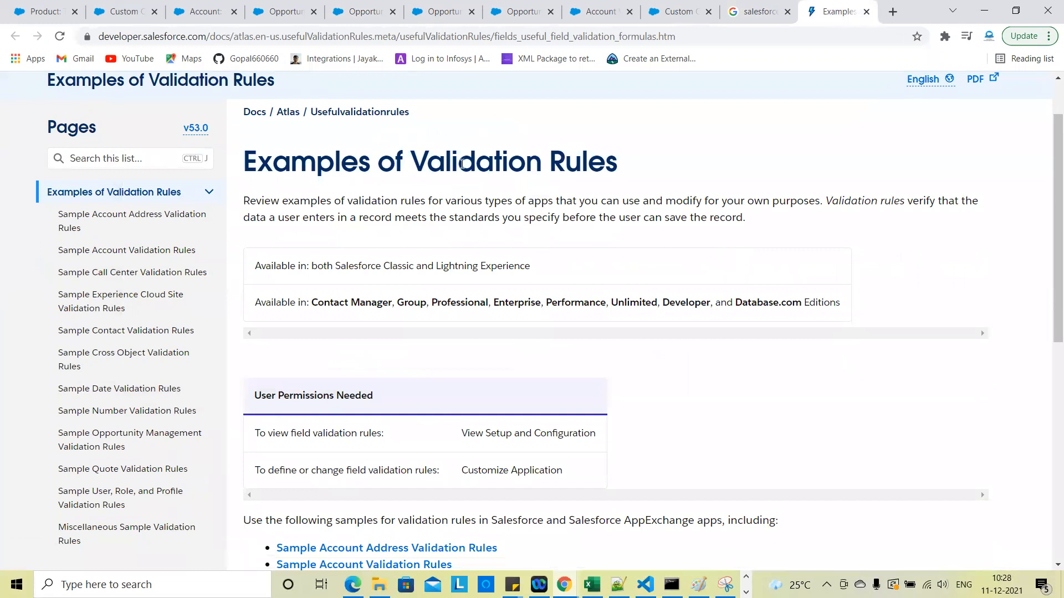
pyautogui.scroll(-5, 846, 344)
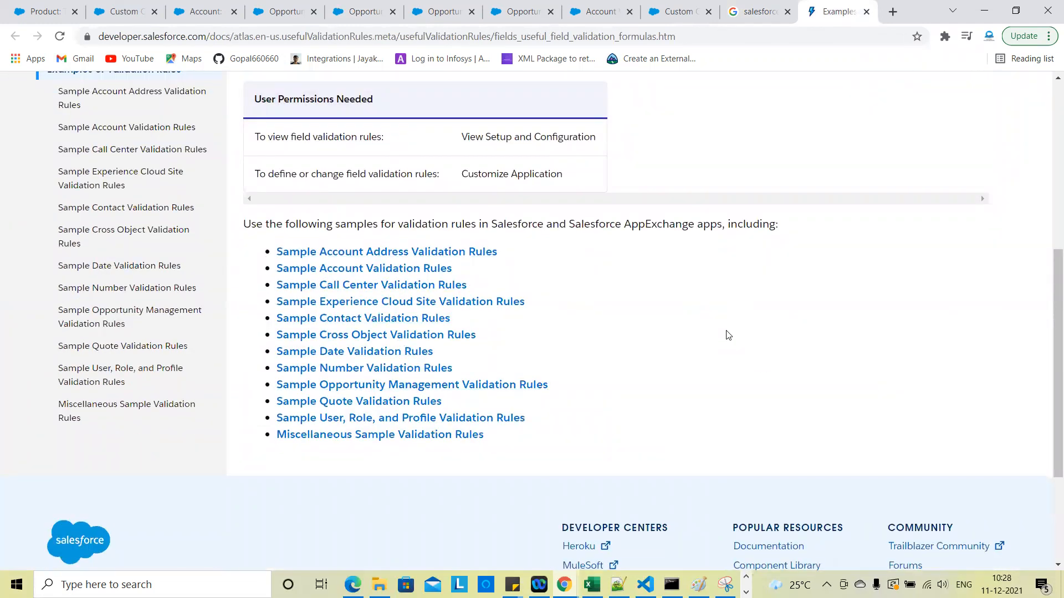
pyautogui.rightClick(451, 252)
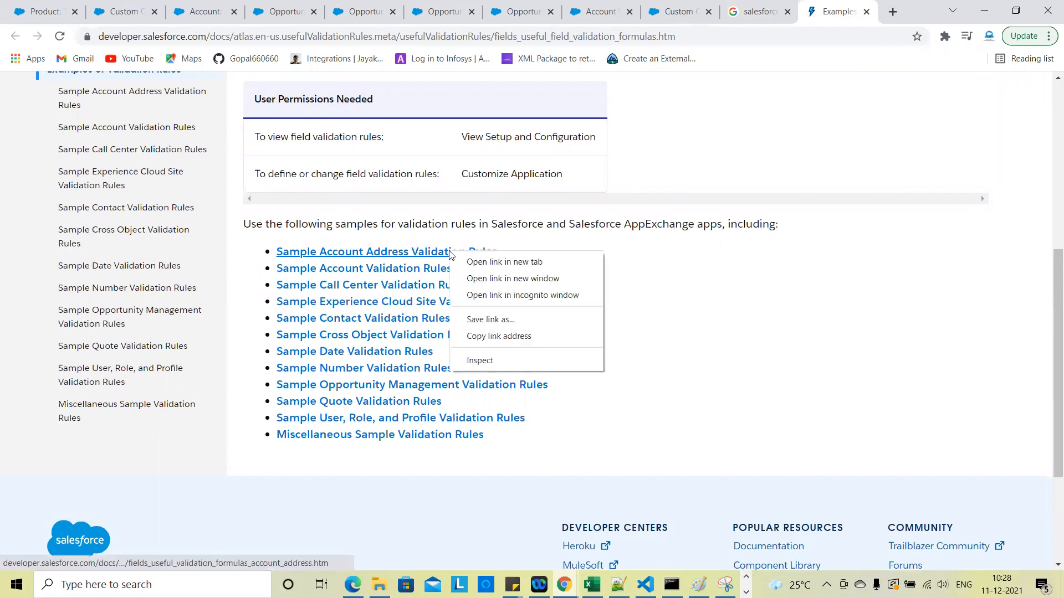
pyautogui.click(478, 261)
pyautogui.scroll(1, 672, 237)
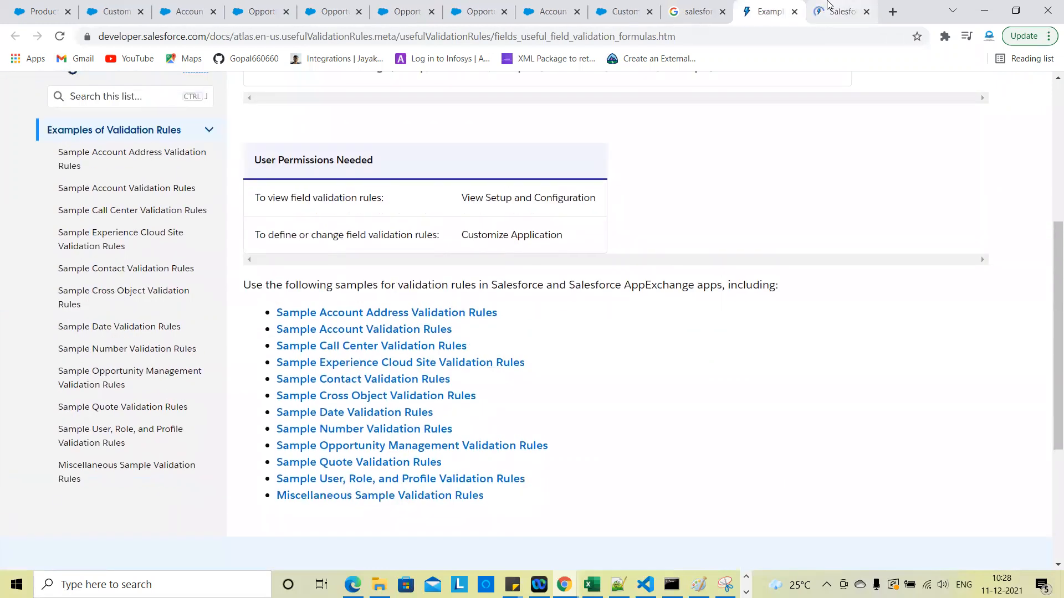
pyautogui.hotkey('ctrl', 'Tab')
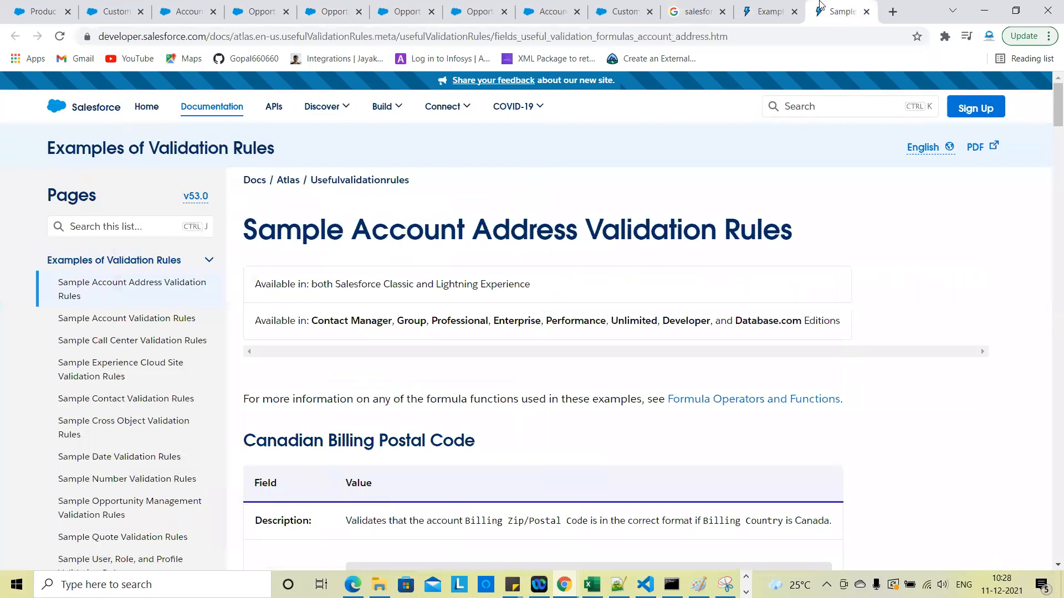
# Examine the sample account address rules, including their formulas, error messages and error locations, down to Valid Billing Country
pyautogui.scroll(-10, 624, 407)
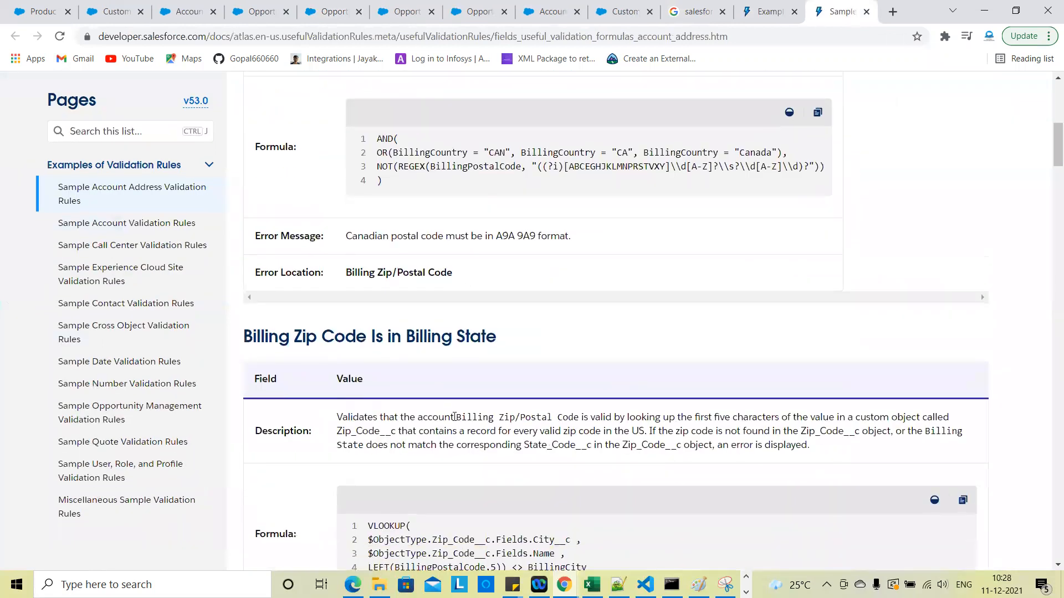
pyautogui.scroll(-10, 432, 301)
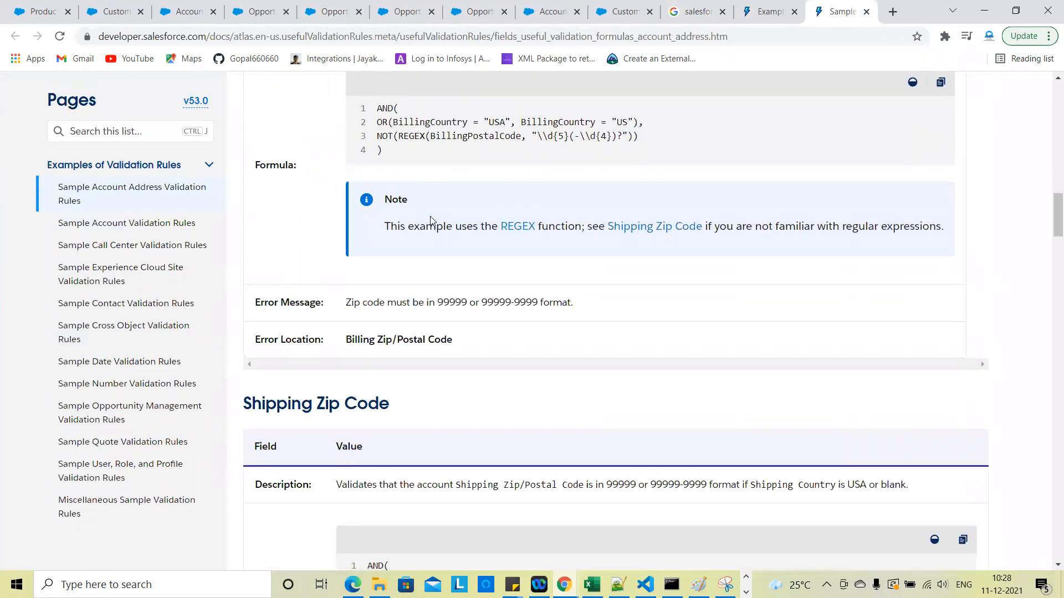
pyautogui.scroll(1, 430, 220)
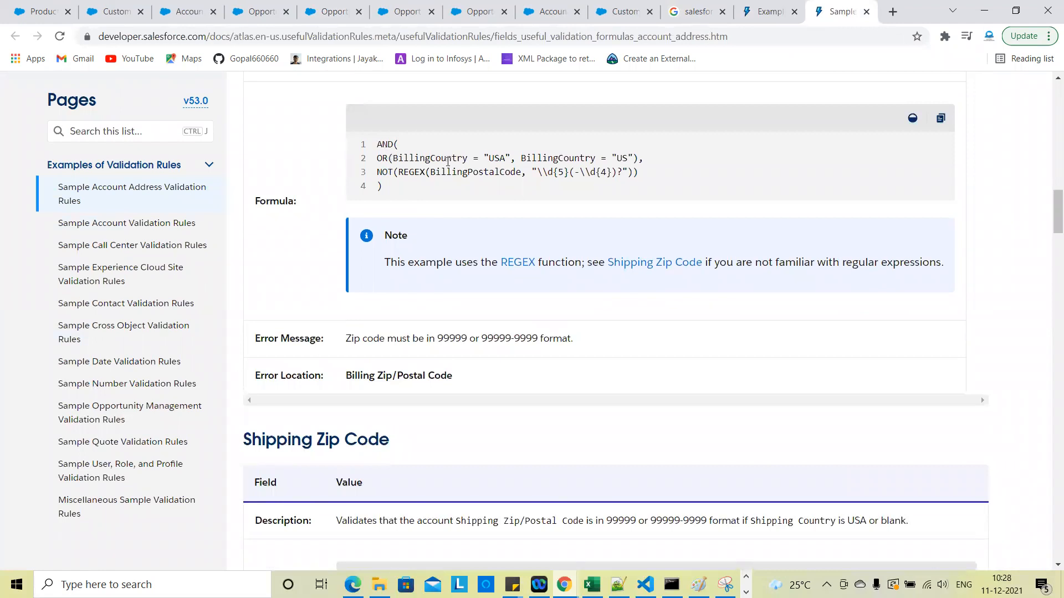
pyautogui.scroll(-6, 493, 386)
pyautogui.scroll(-3, 495, 386)
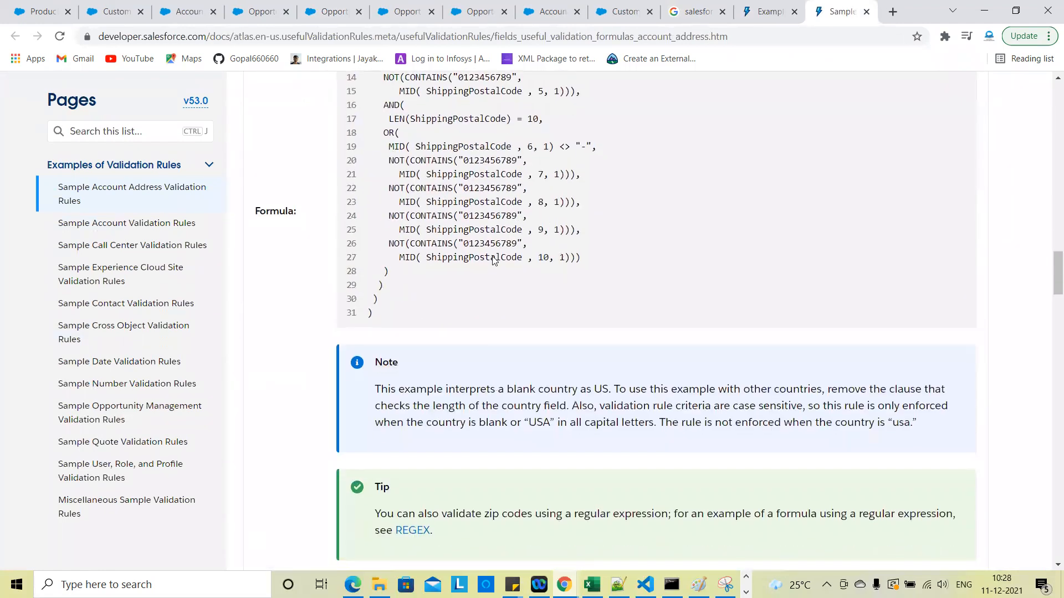
pyautogui.scroll(-10, 475, 261)
pyautogui.scroll(-18, 529, 352)
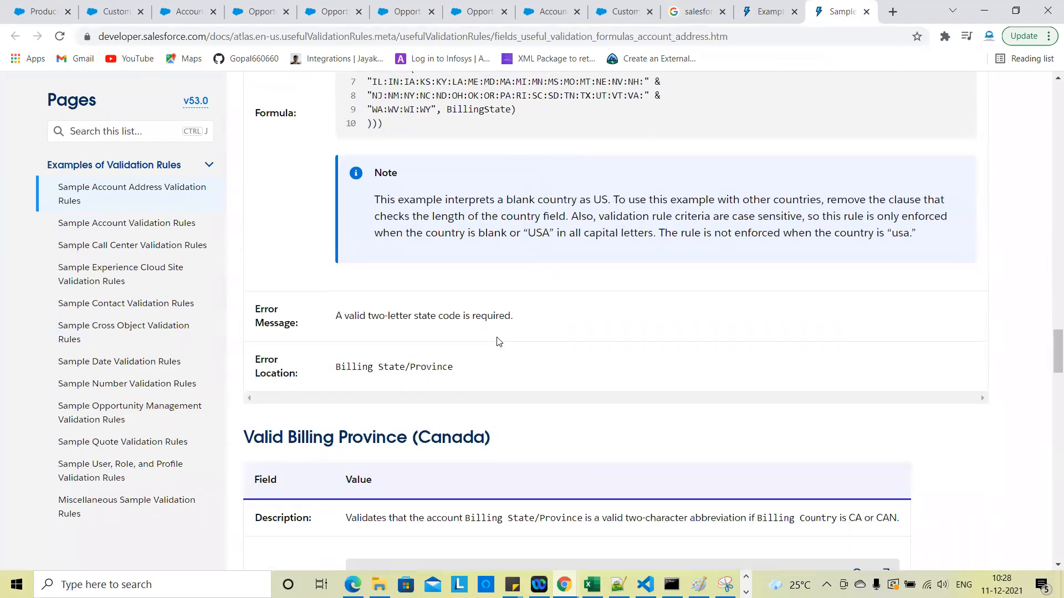
pyautogui.scroll(-20, 499, 341)
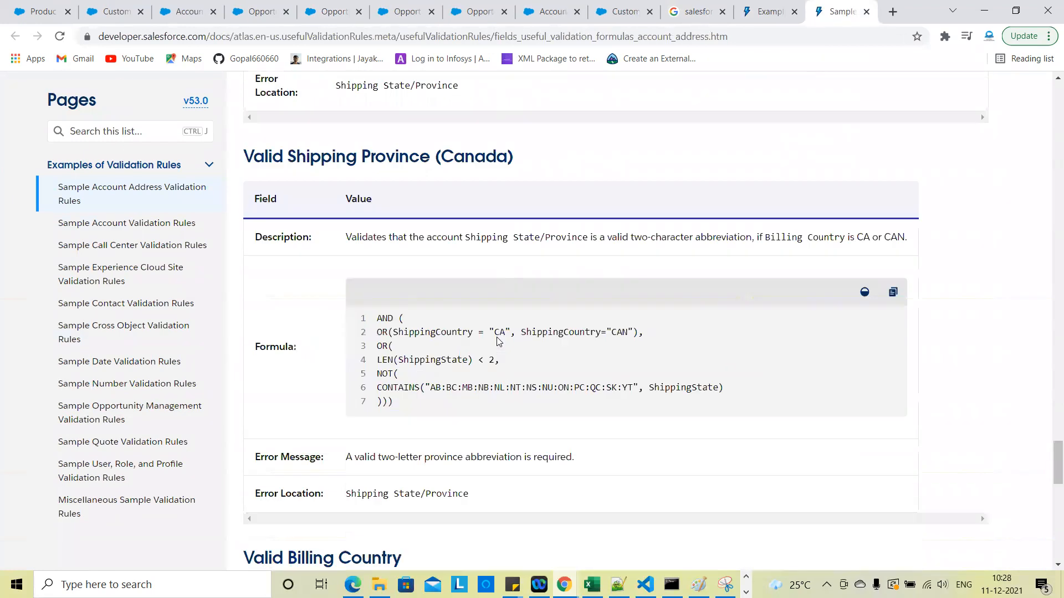
pyautogui.scroll(3, 498, 342)
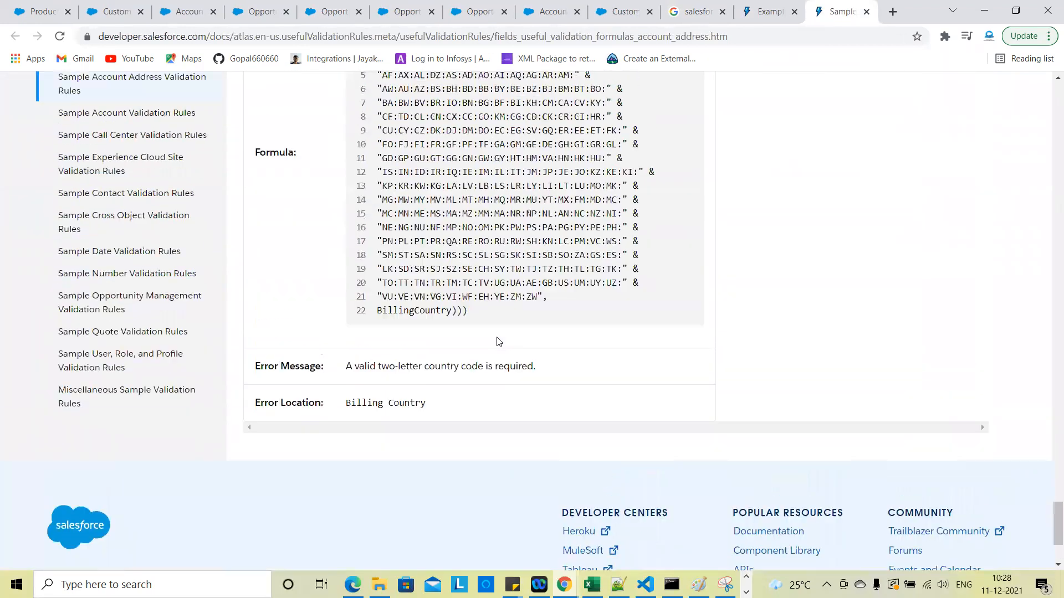
# Return to the check_date rule, cancel its editing and go back to the list of Opportunity validation rules
pyautogui.click(330, 10)
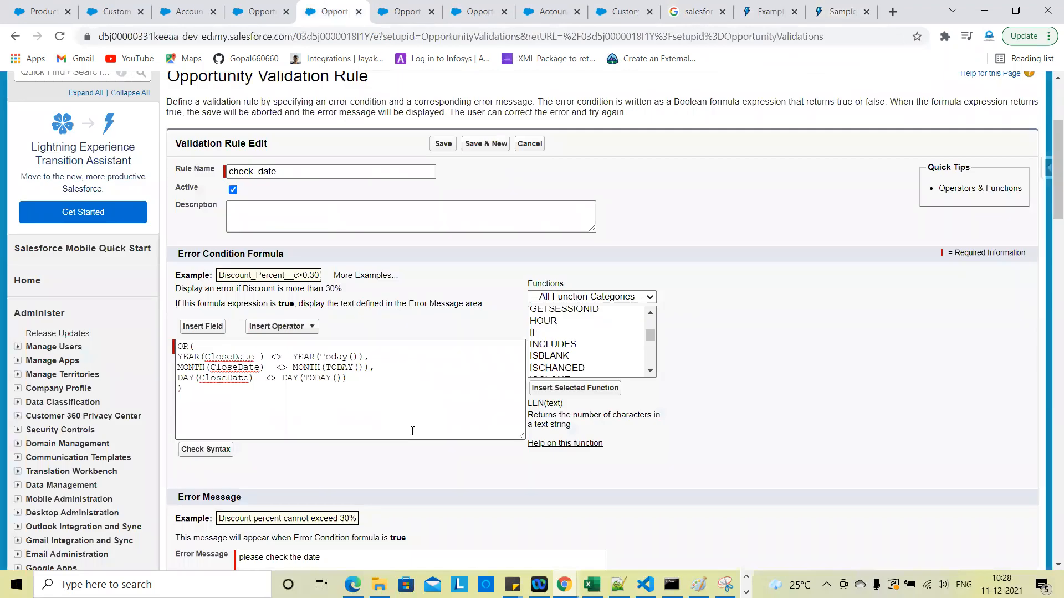
pyautogui.scroll(-1, 412, 430)
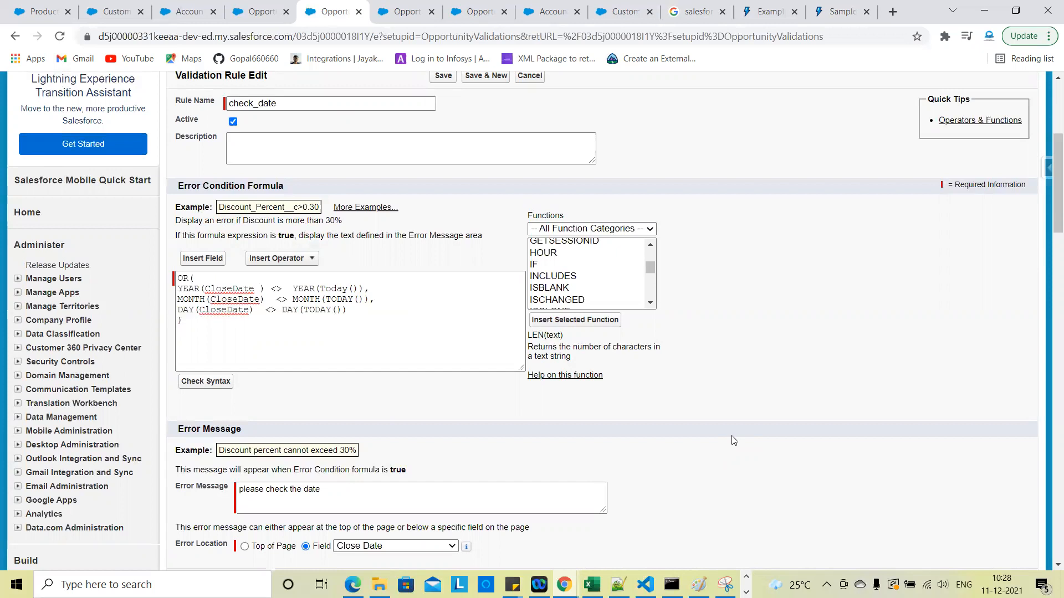
pyautogui.click(530, 77)
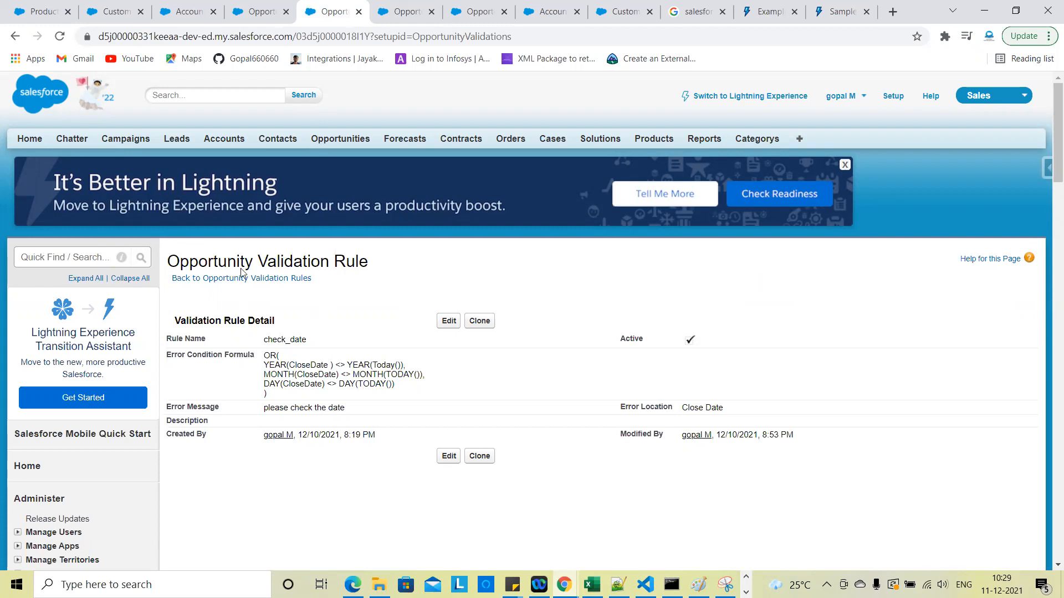
pyautogui.click(208, 283)
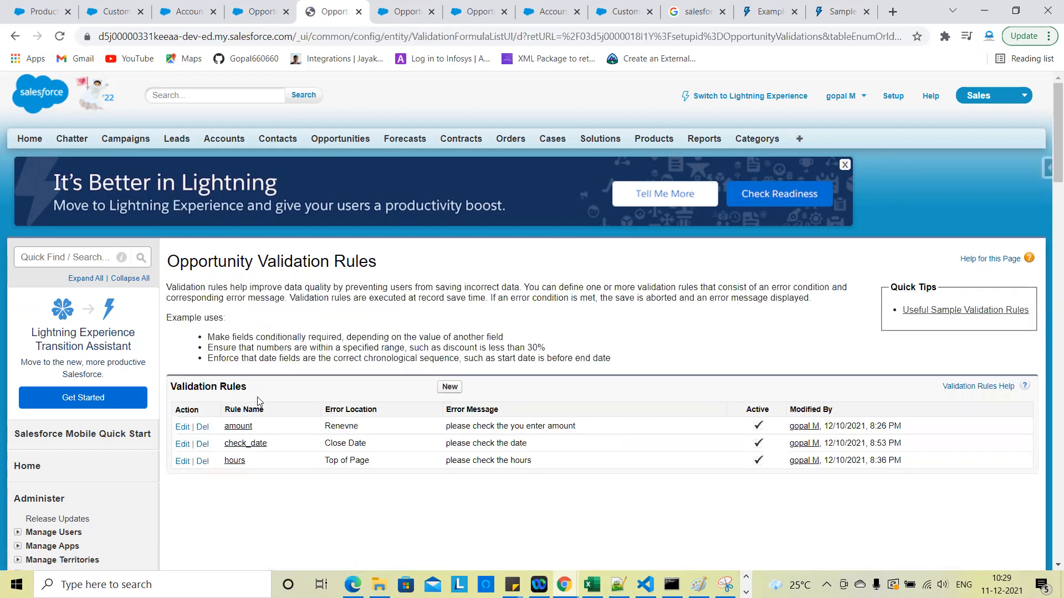
# Reopen the Opportunities validation rules from Setup, start a new rule and look over its blank form
pyautogui.scroll(-12, 258, 407)
pyautogui.scroll(-2, 93, 263)
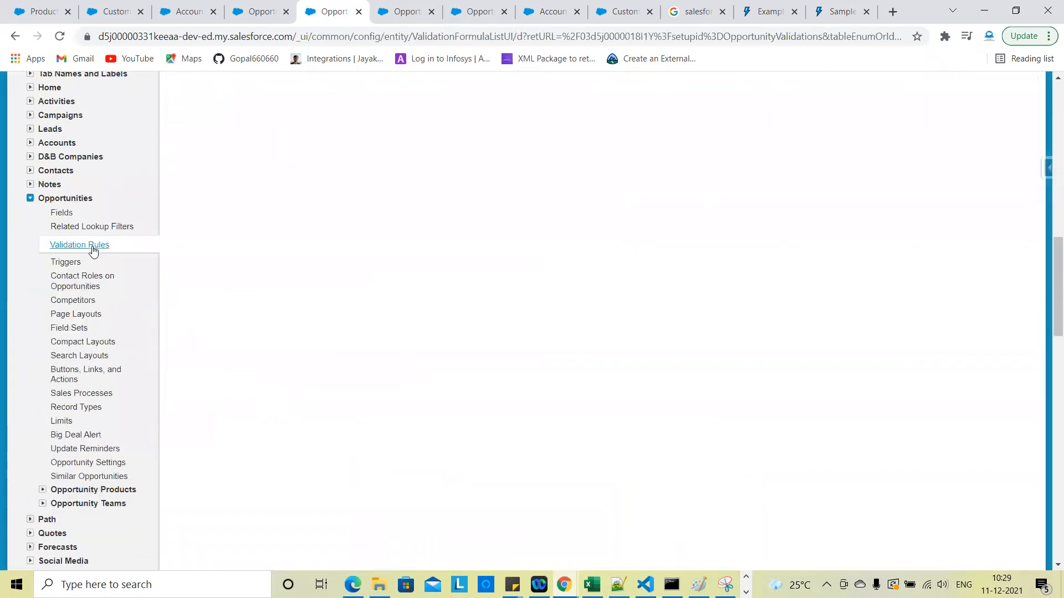
pyautogui.click(83, 245)
pyautogui.scroll(-2, 464, 303)
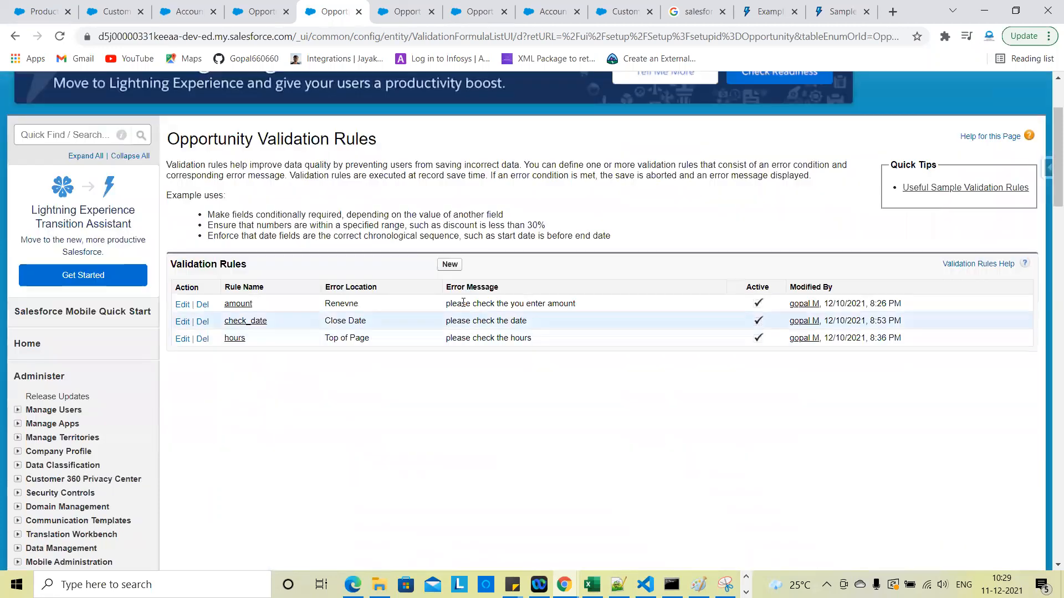
pyautogui.click(449, 266)
pyautogui.scroll(-5, 698, 355)
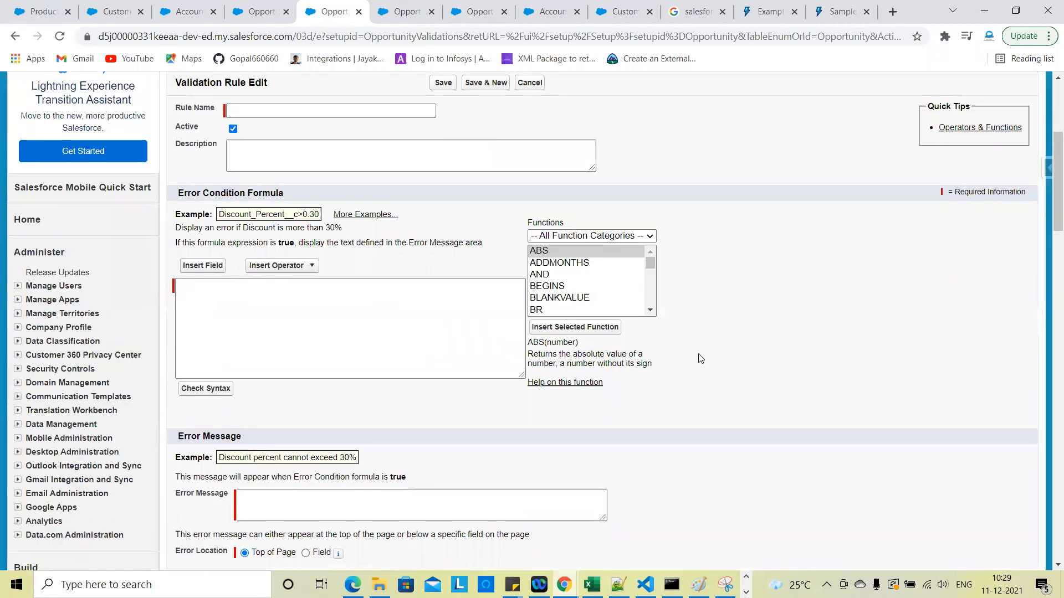
pyautogui.scroll(1, 700, 358)
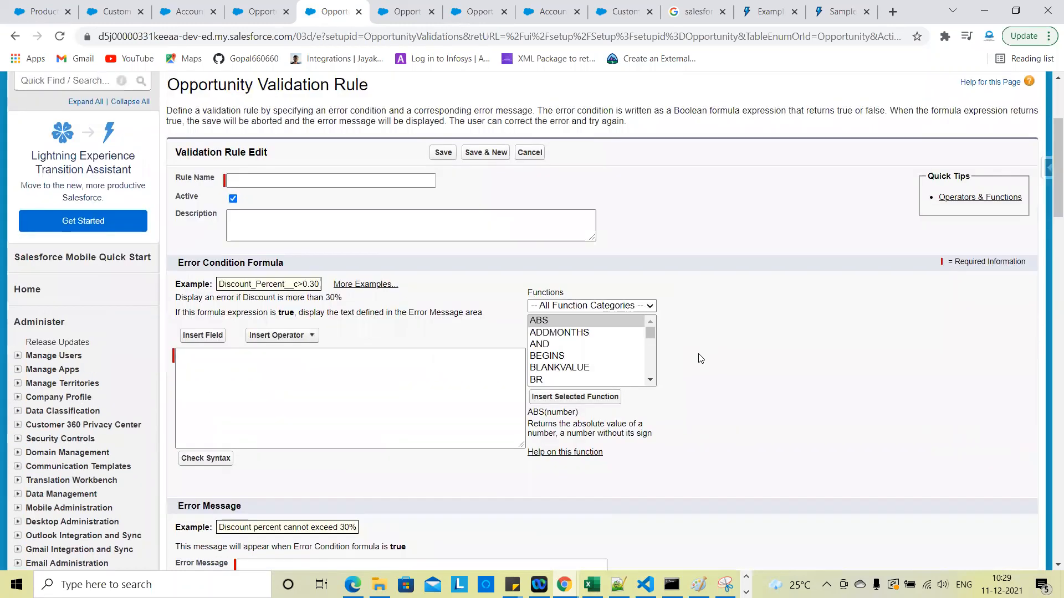
pyautogui.scroll(-2, 758, 366)
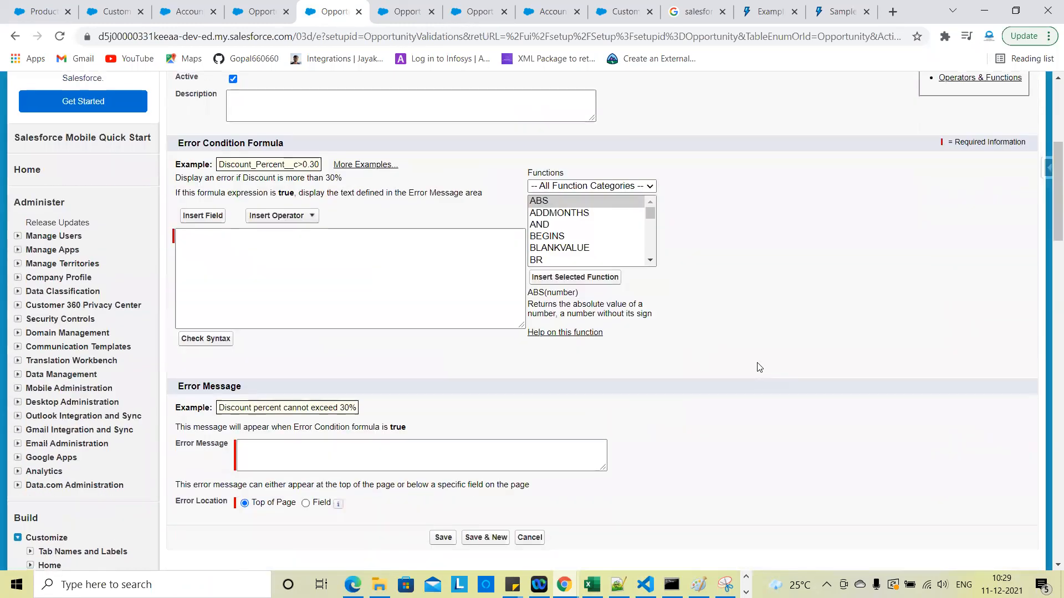
# Open the field picker for the error condition formula and look through the fields of the Opportunity's related Account
pyautogui.scroll(1, 759, 367)
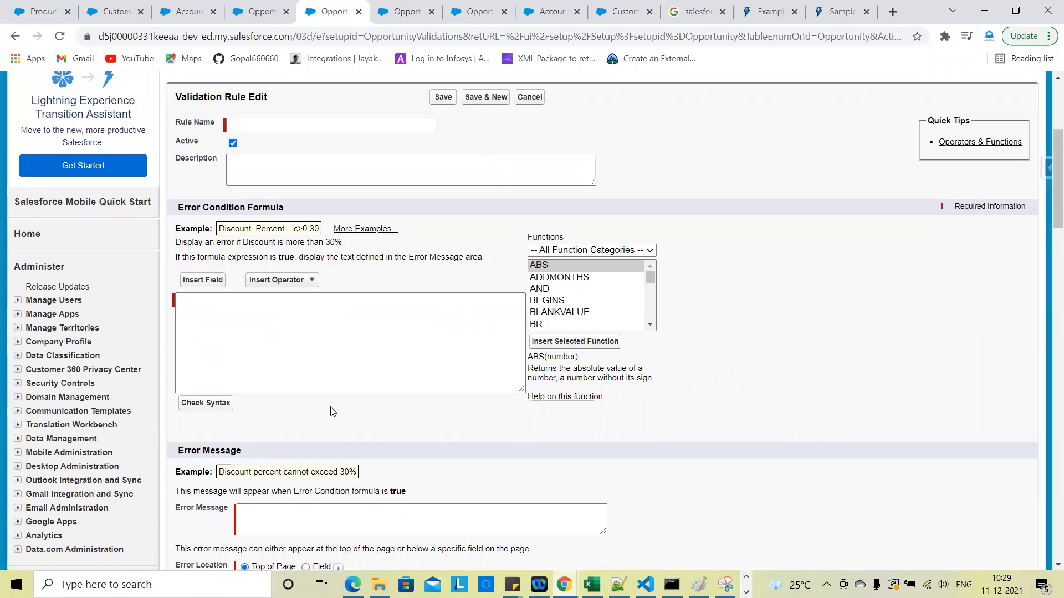
pyautogui.scroll(2, 331, 408)
pyautogui.scroll(-1, 321, 399)
pyautogui.click(212, 331)
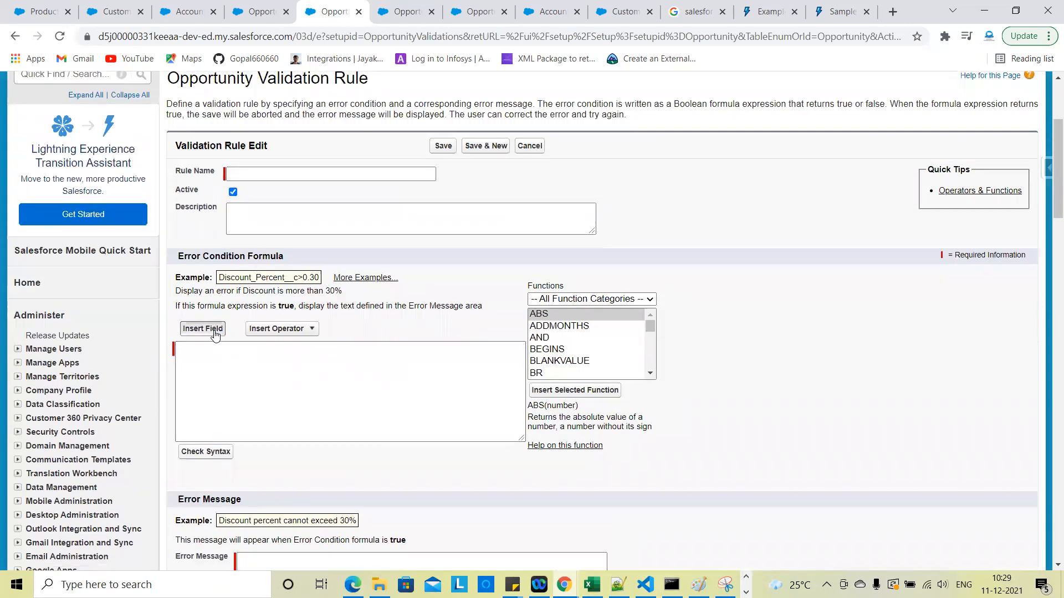
pyautogui.scroll(-1, 381, 381)
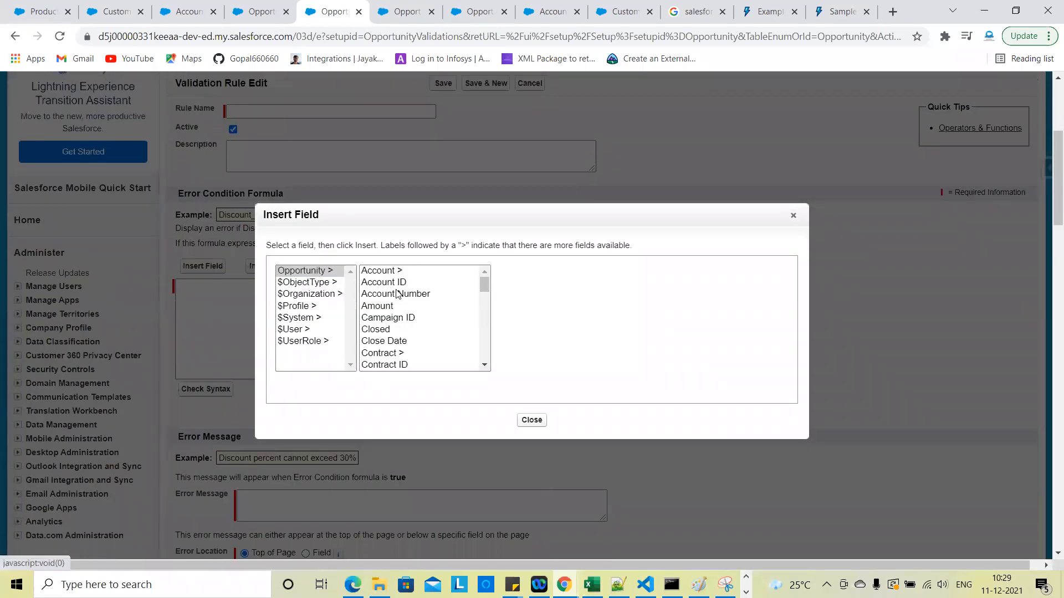
pyautogui.click(388, 271)
pyautogui.scroll(-7, 556, 314)
pyautogui.scroll(-8, 557, 314)
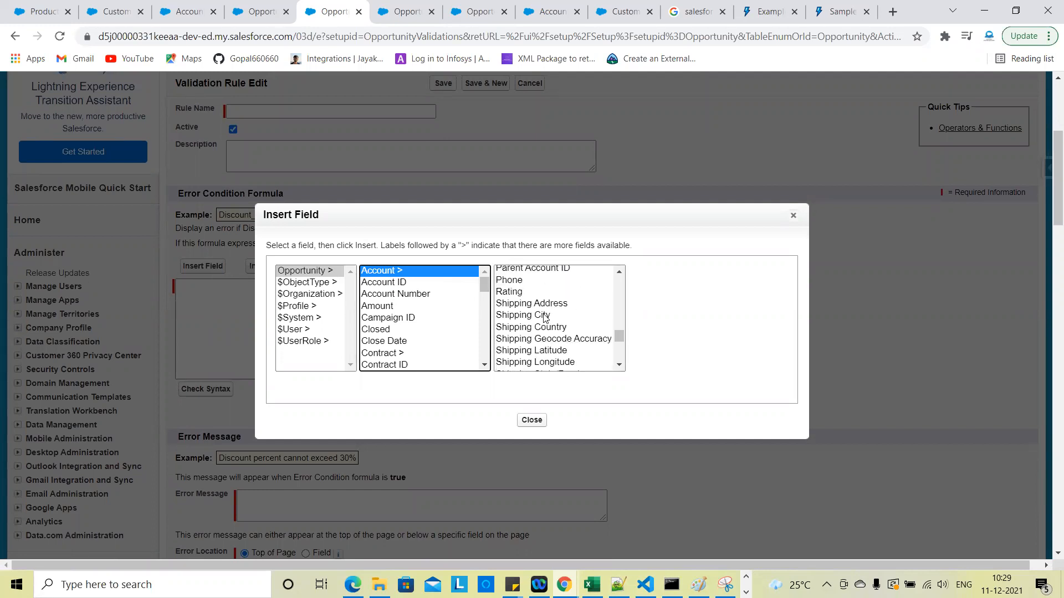
pyautogui.scroll(12, 549, 315)
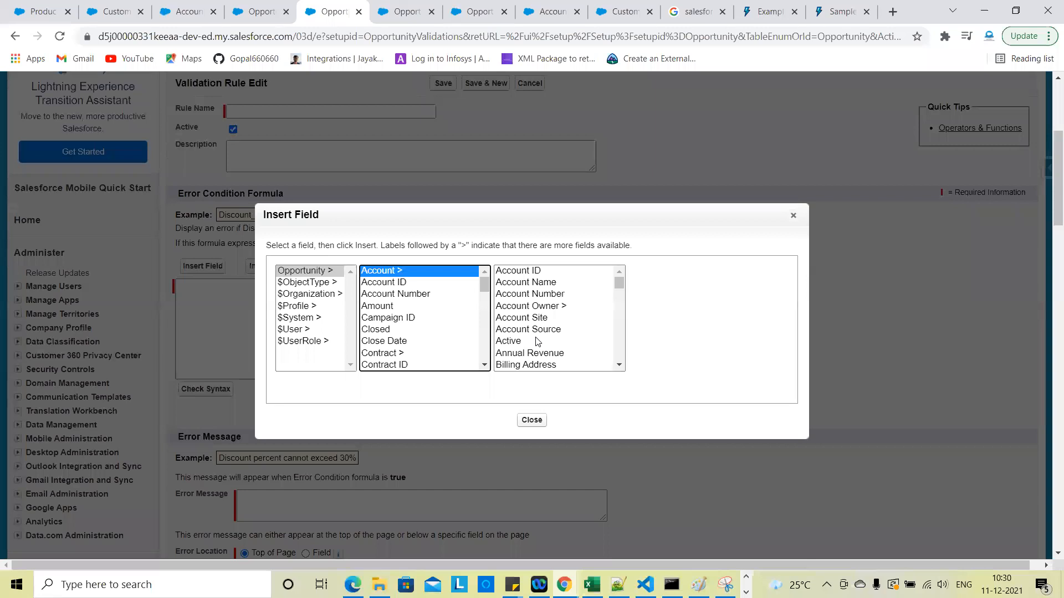
pyautogui.scroll(-3, 434, 331)
pyautogui.scroll(3, 435, 331)
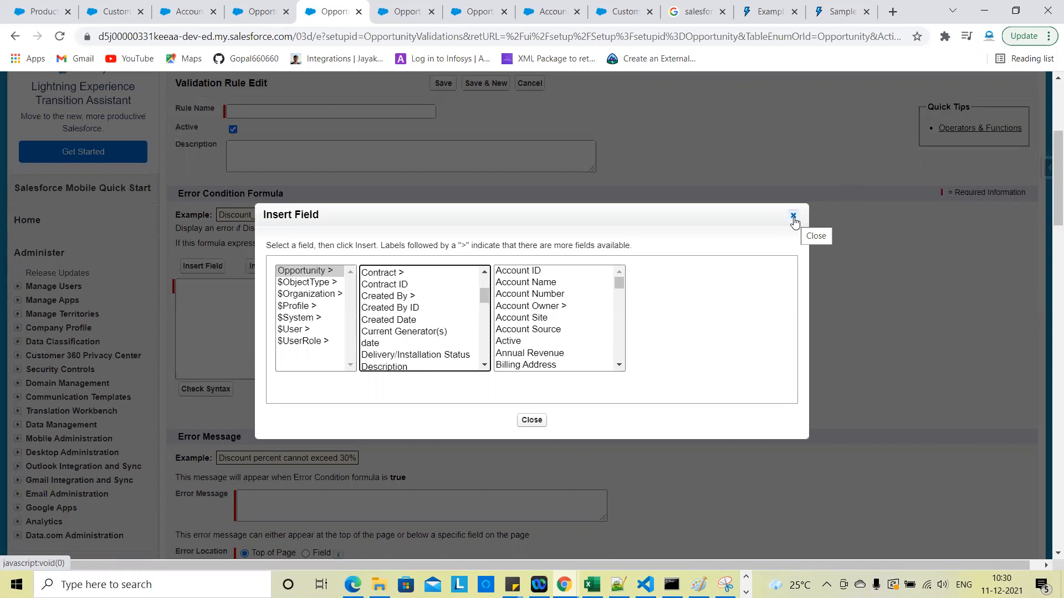
# Expand the Opportunity's related Contract in the field picker and look through its fields
pyautogui.scroll(1, 421, 308)
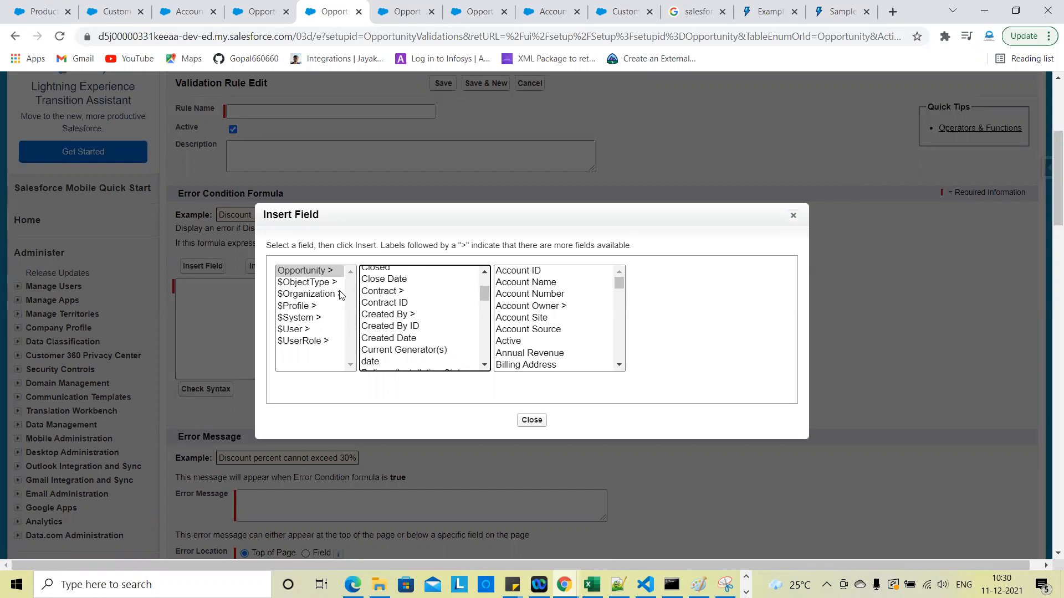
pyautogui.click(393, 292)
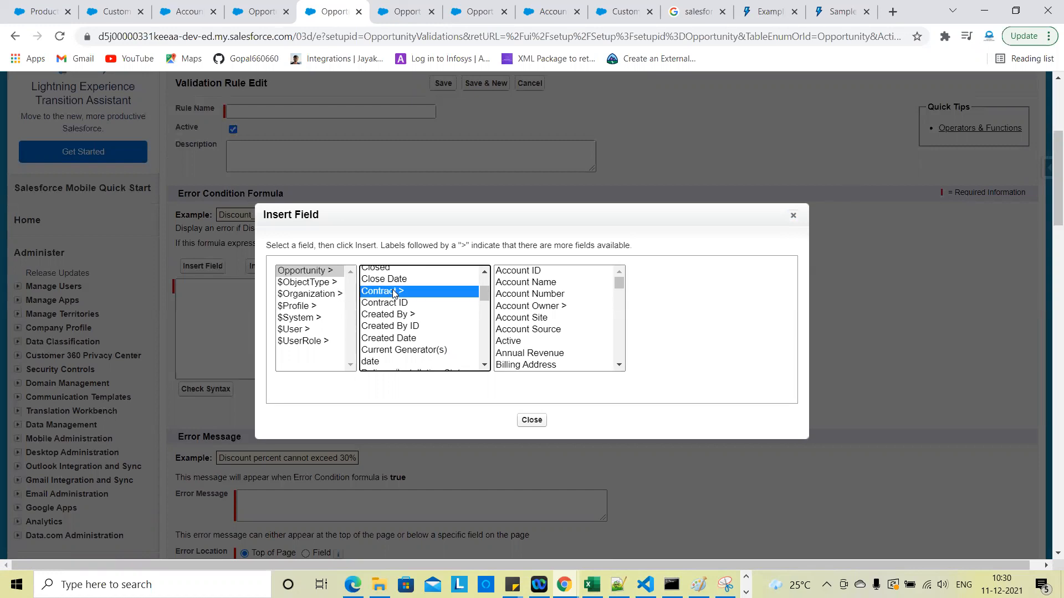
pyautogui.scroll(-1, 535, 320)
pyautogui.scroll(-4, 537, 320)
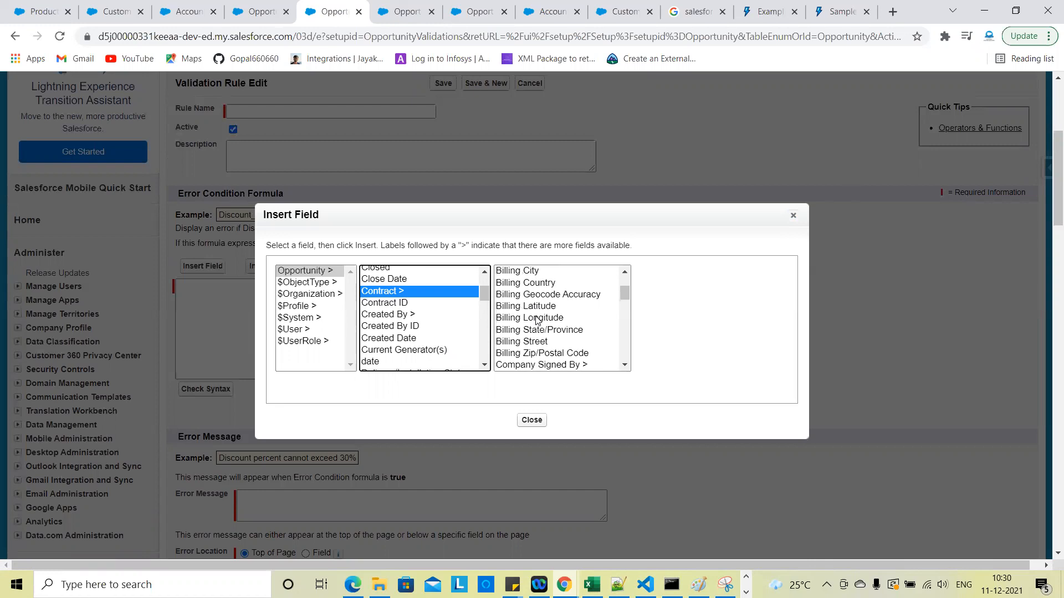
pyautogui.scroll(-4, 535, 340)
pyautogui.scroll(-2, 533, 334)
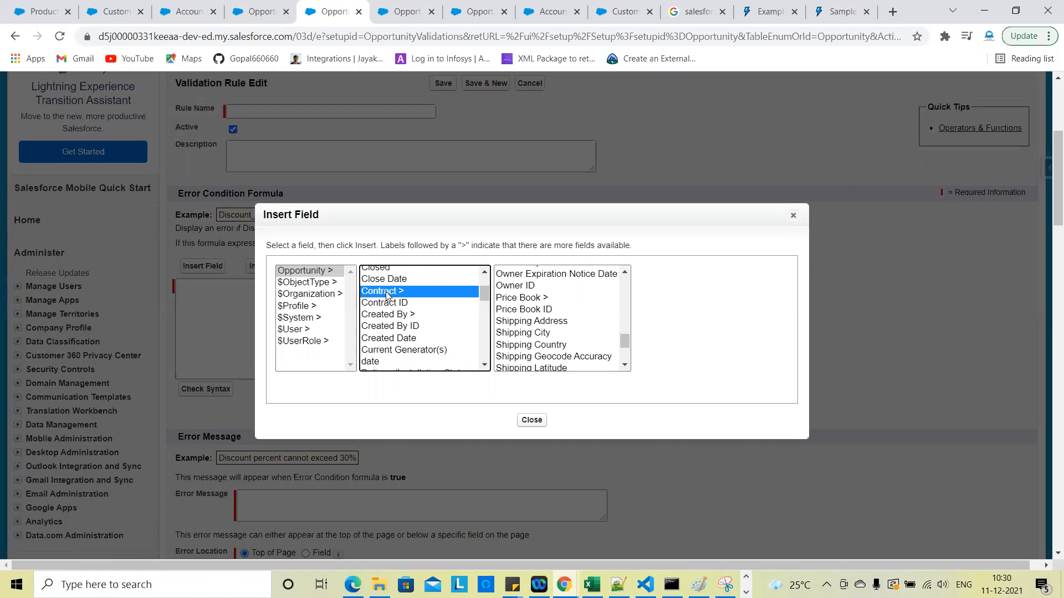
# Expand the Opportunity's Created By relationship and look through its user fields and the other Opportunity fields
pyautogui.click(405, 318)
pyautogui.scroll(-6, 535, 326)
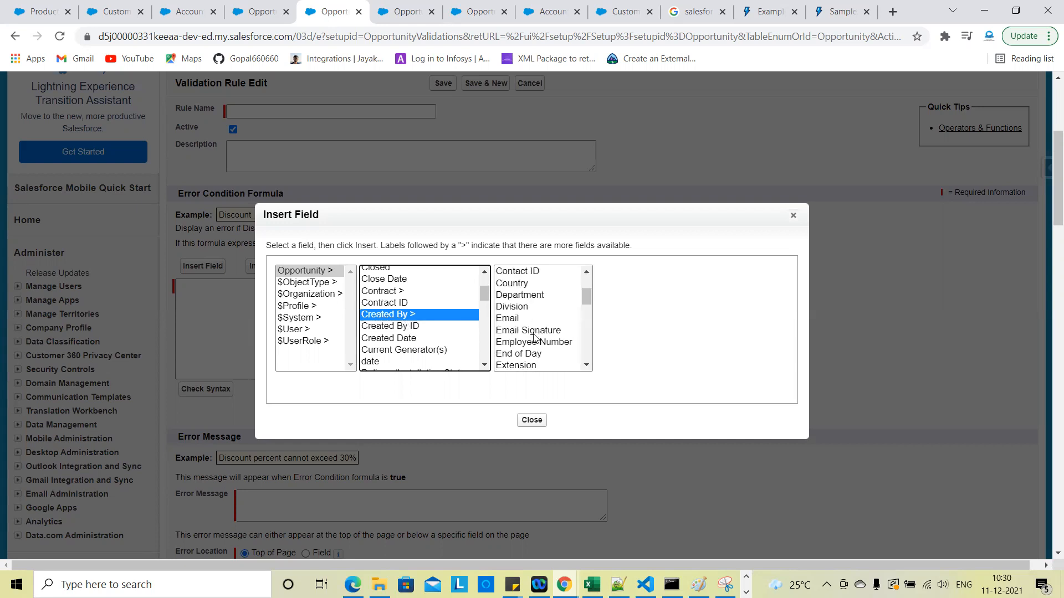
pyautogui.scroll(5, 534, 336)
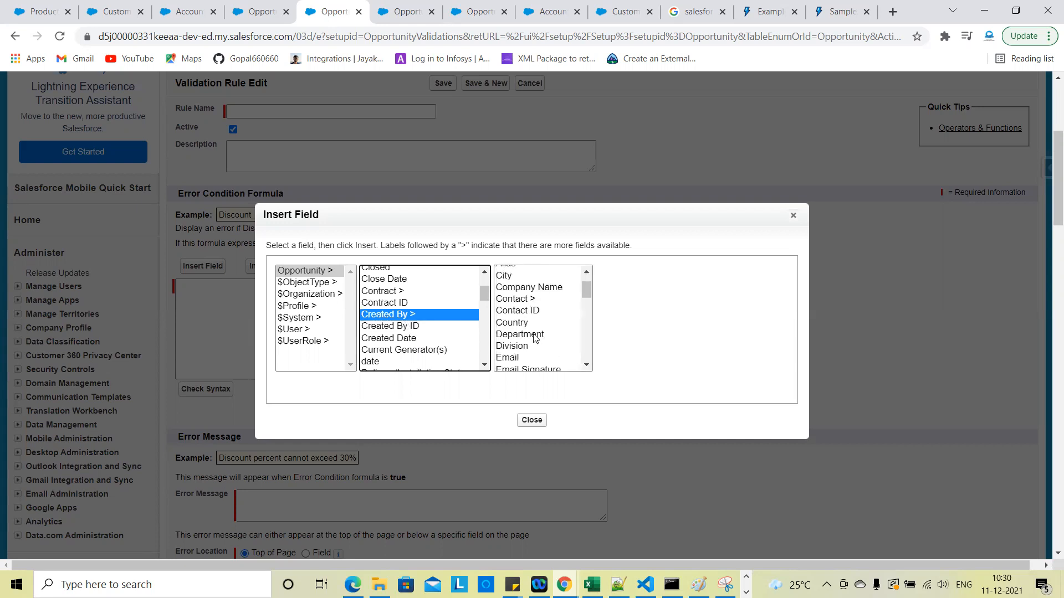
pyautogui.scroll(-2, 401, 346)
pyautogui.scroll(-3, 402, 347)
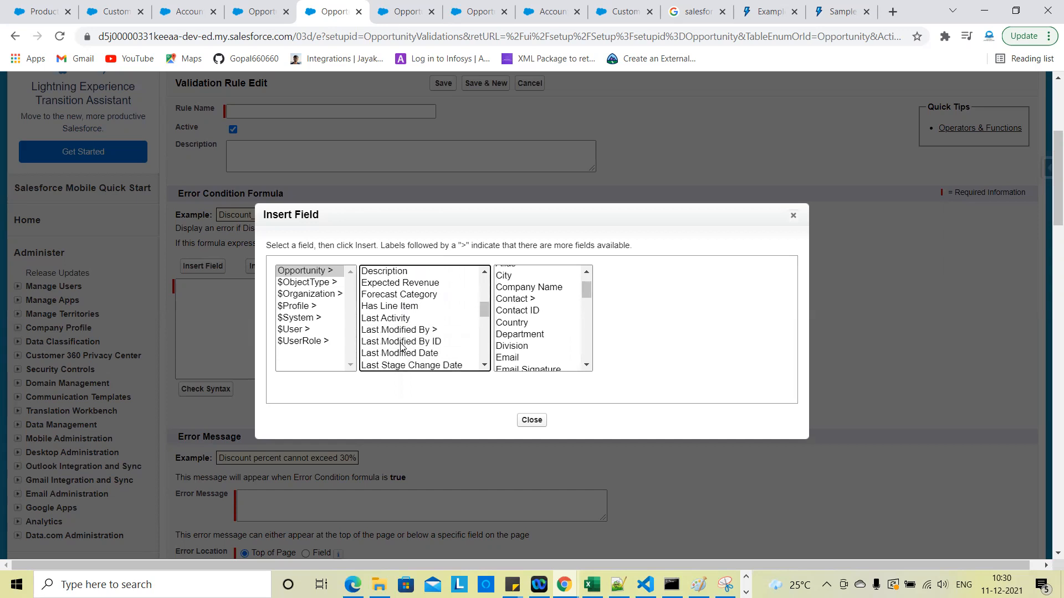
pyautogui.scroll(3, 518, 328)
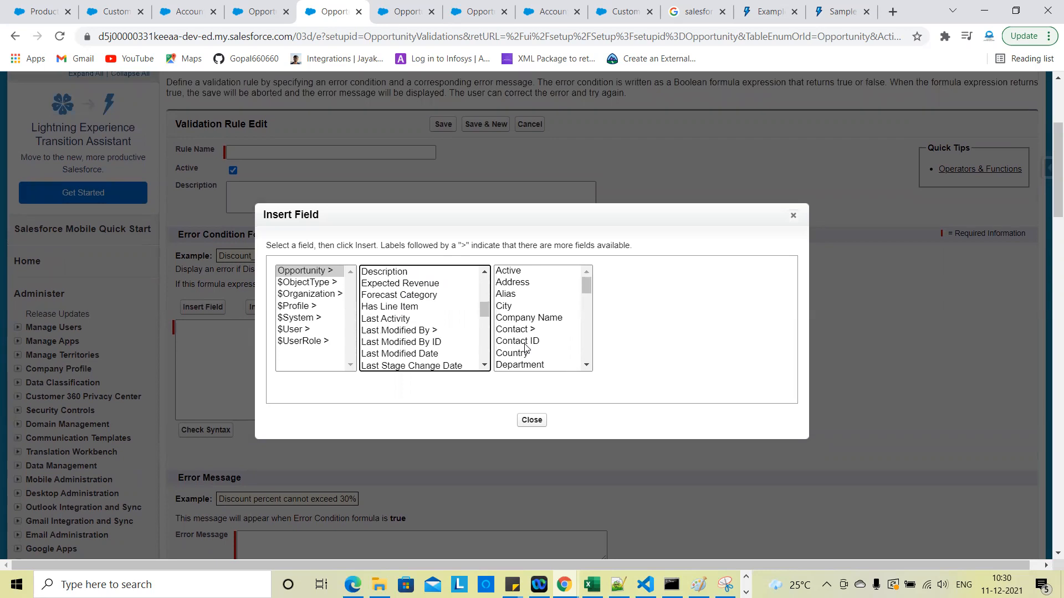
# Follow the Opportunity's Last Modified By relationship to Manager and look through the manager's fields
pyautogui.click(425, 331)
pyautogui.scroll(-6, 542, 327)
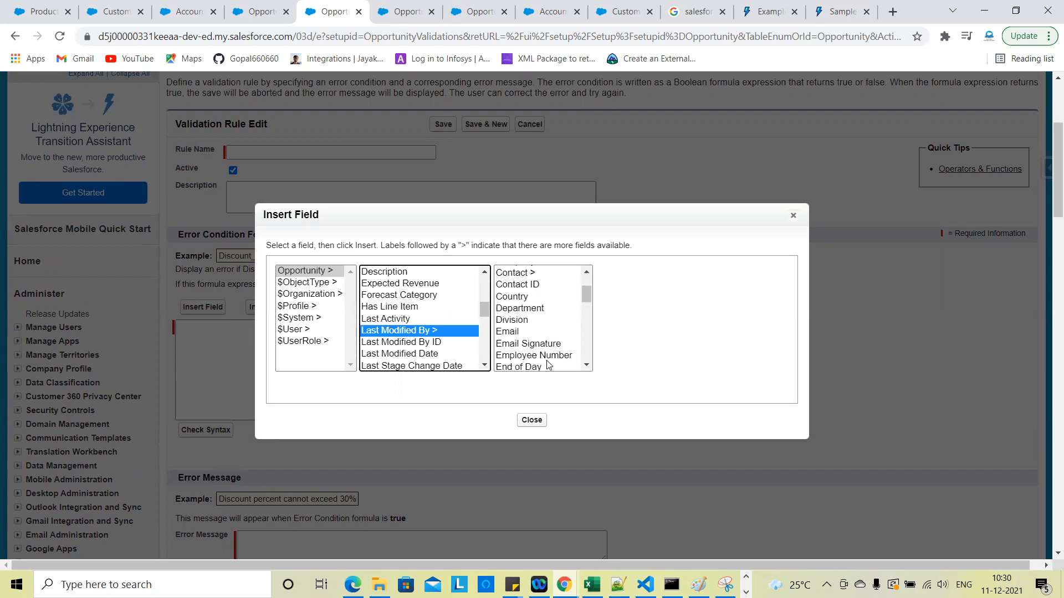
pyautogui.scroll(-3, 542, 338)
pyautogui.scroll(2, 537, 336)
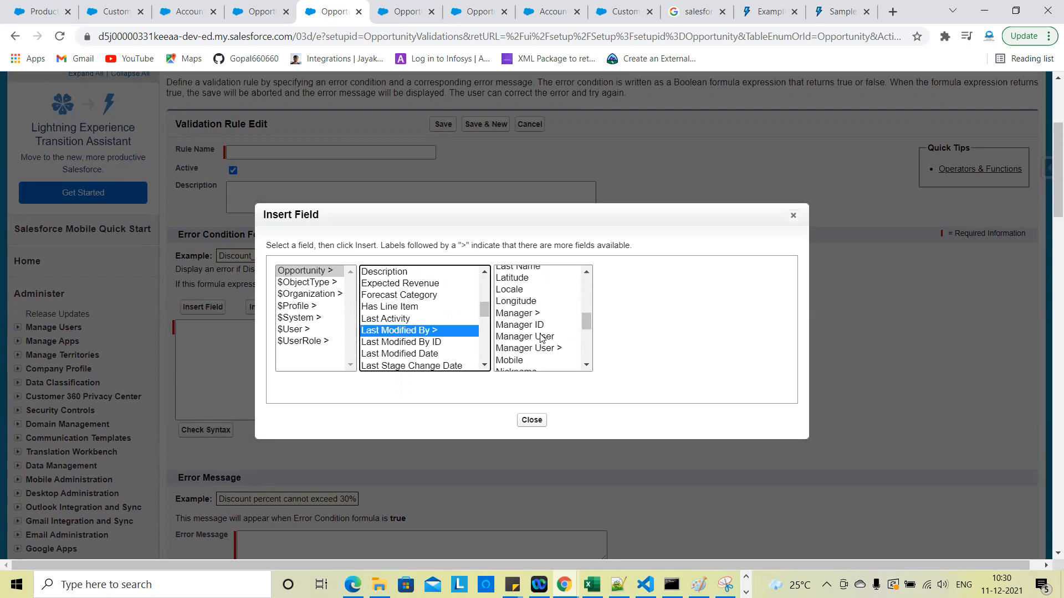
pyautogui.click(524, 314)
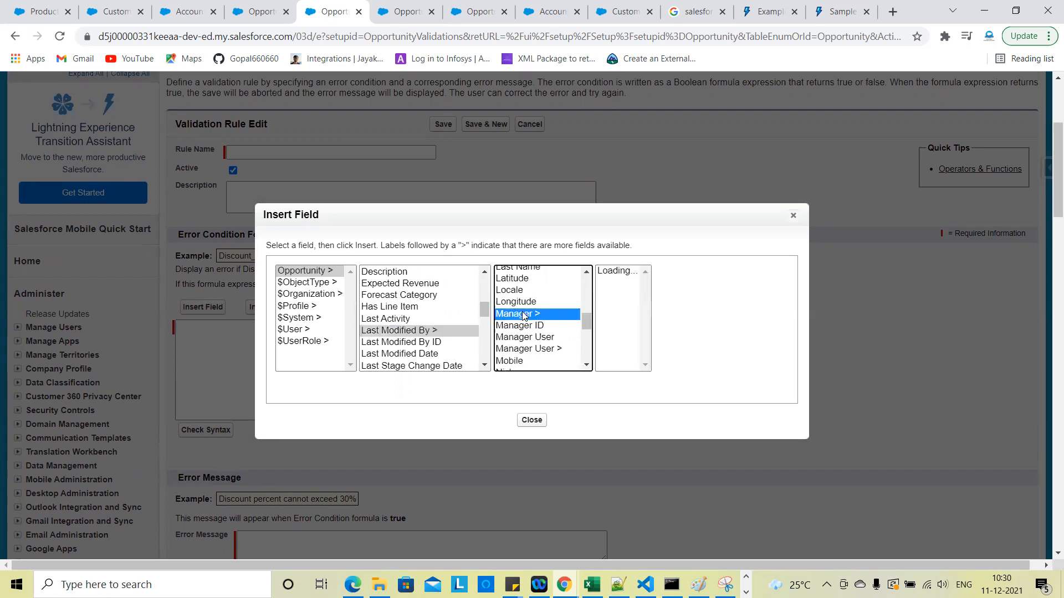
pyautogui.scroll(-2, 620, 340)
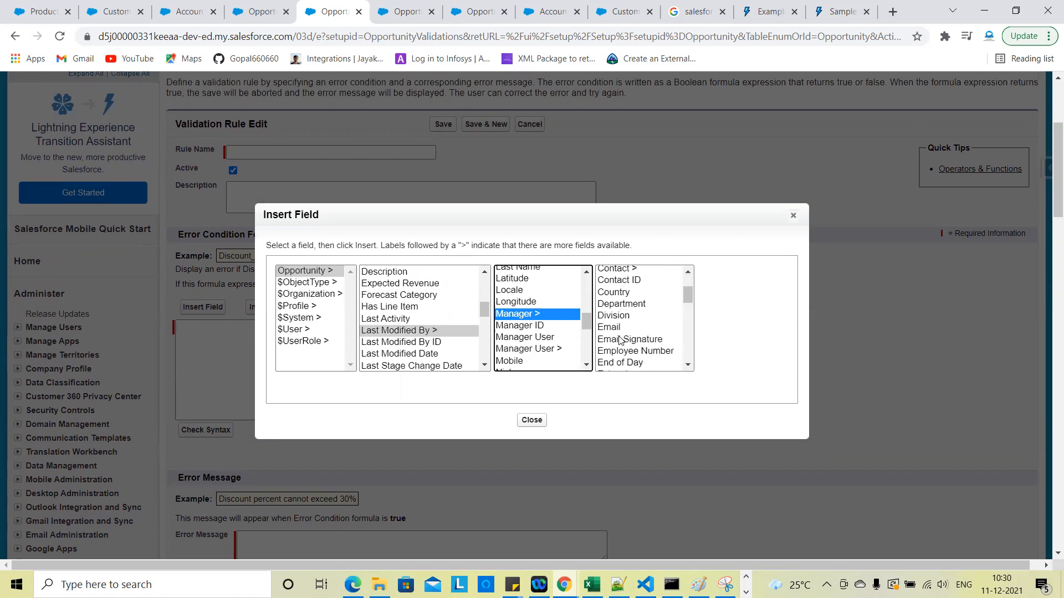
pyautogui.scroll(-6, 634, 299)
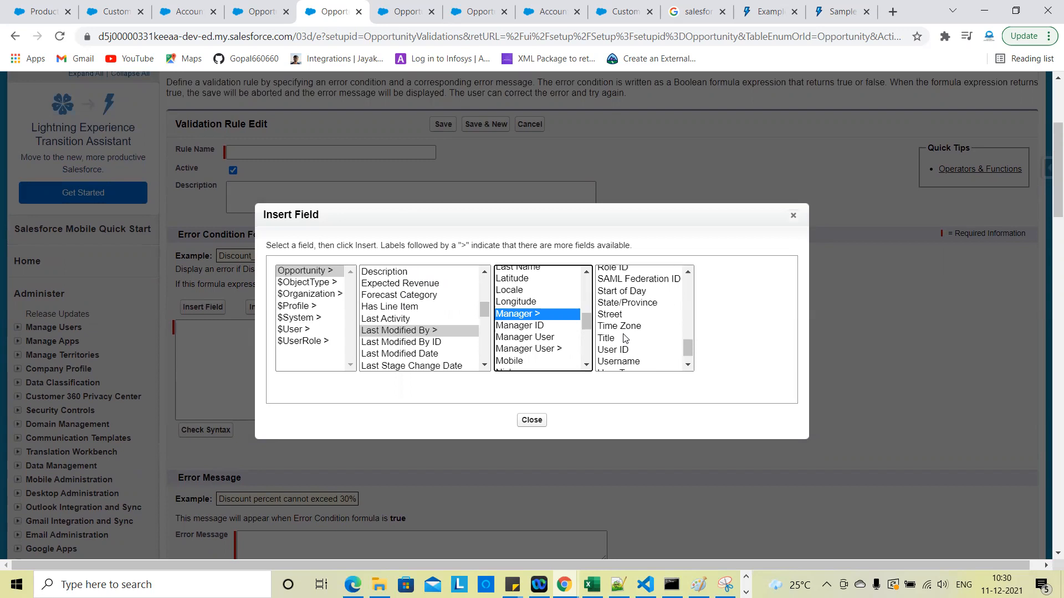
pyautogui.scroll(3, 624, 338)
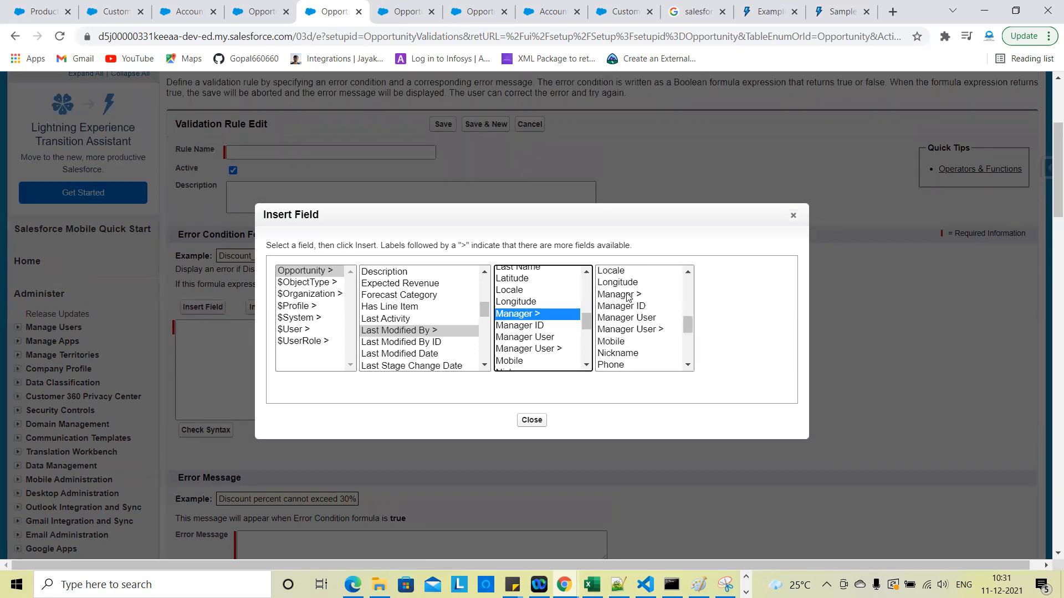
# Continue from the manager through Manager User and Contact, and insert the Asst. Phone field into the error condition formula
pyautogui.click(638, 333)
pyautogui.scroll(-2, 739, 306)
pyautogui.scroll(1, 748, 314)
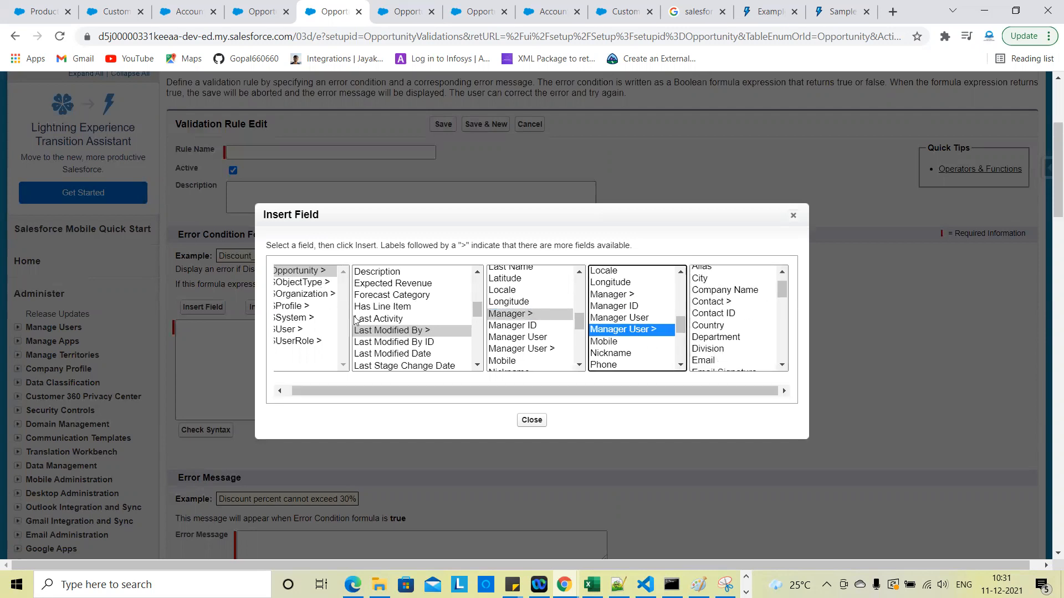
pyautogui.hscroll(-1, 424, 329)
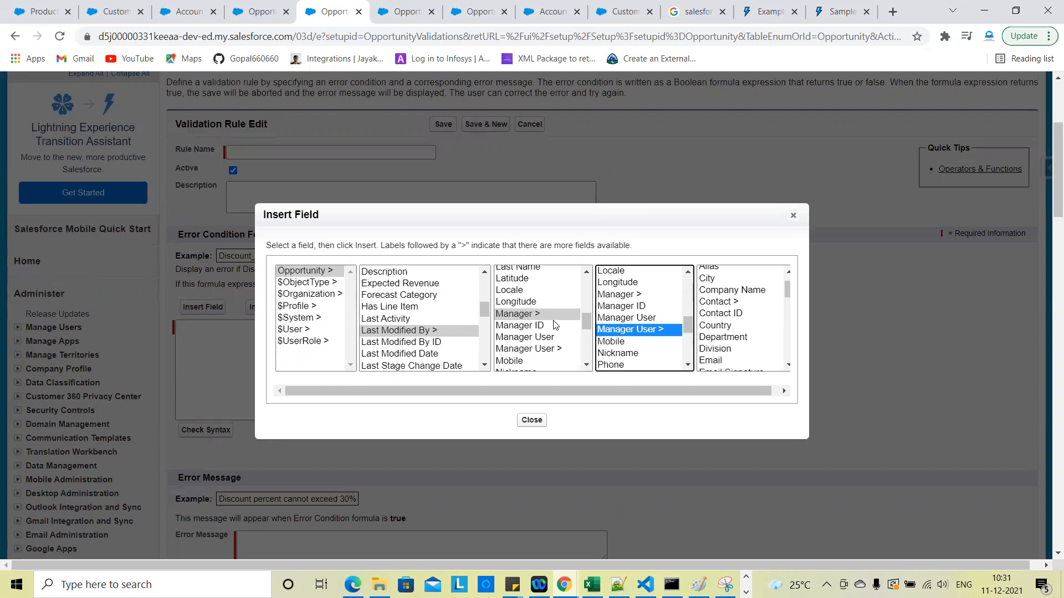
pyautogui.click(725, 303)
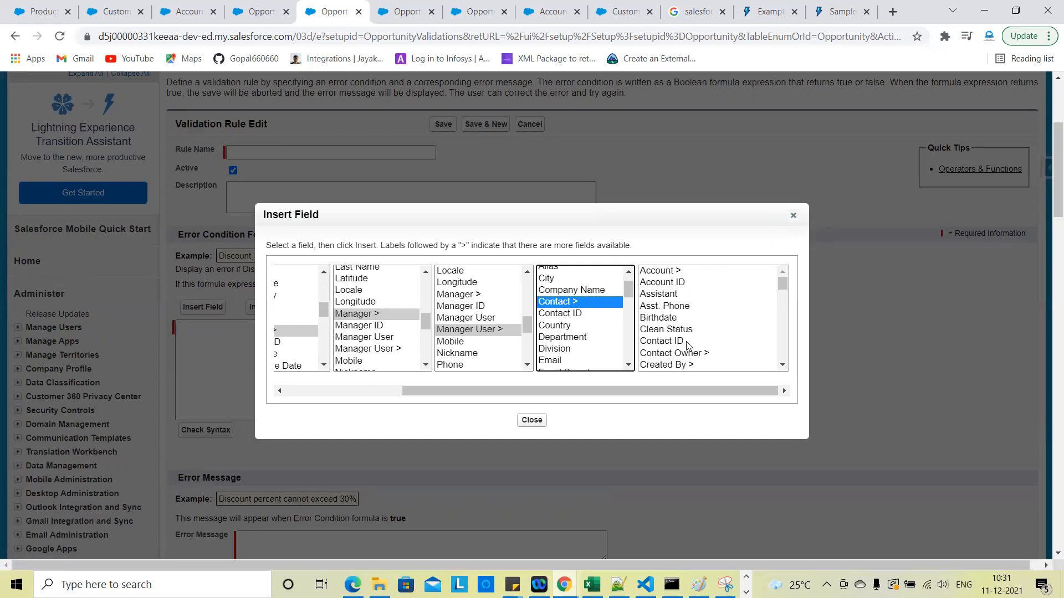
pyautogui.click(677, 308)
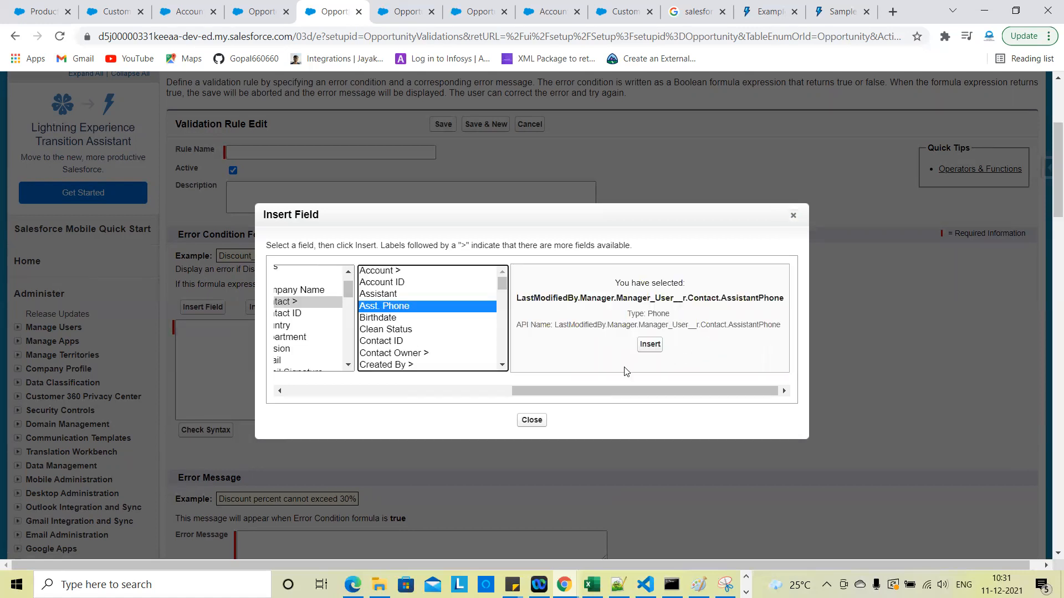
pyautogui.click(650, 344)
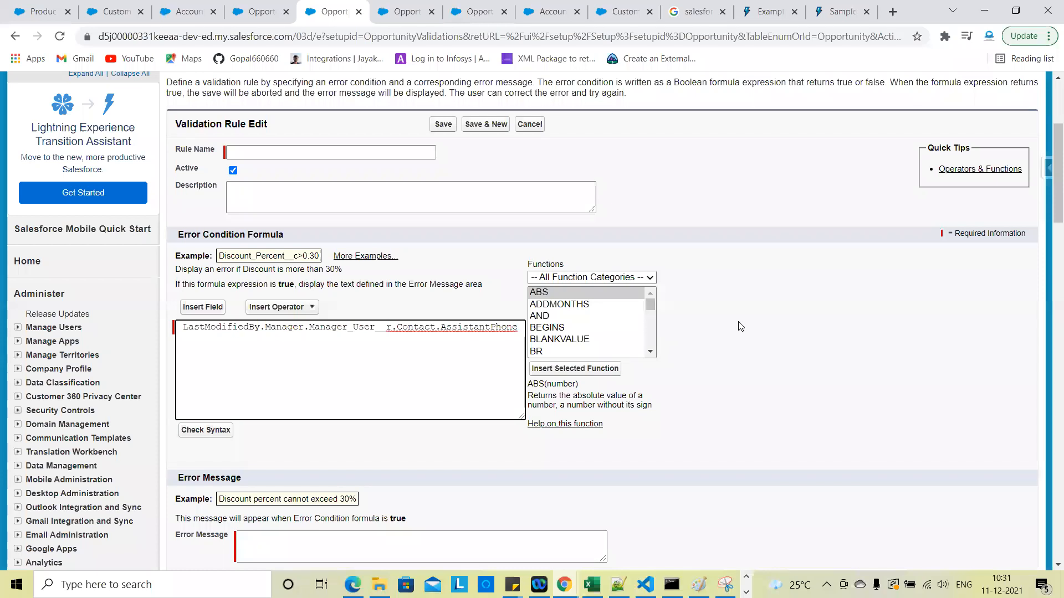
# Examine each part of the inserted reference LastModifiedBy.Manager.Manager_User__r.Contact.AssistantPhone, especially the custom relationship suffix __r
pyautogui.scroll(5, 741, 327)
pyautogui.hscroll(-10, 88, 414)
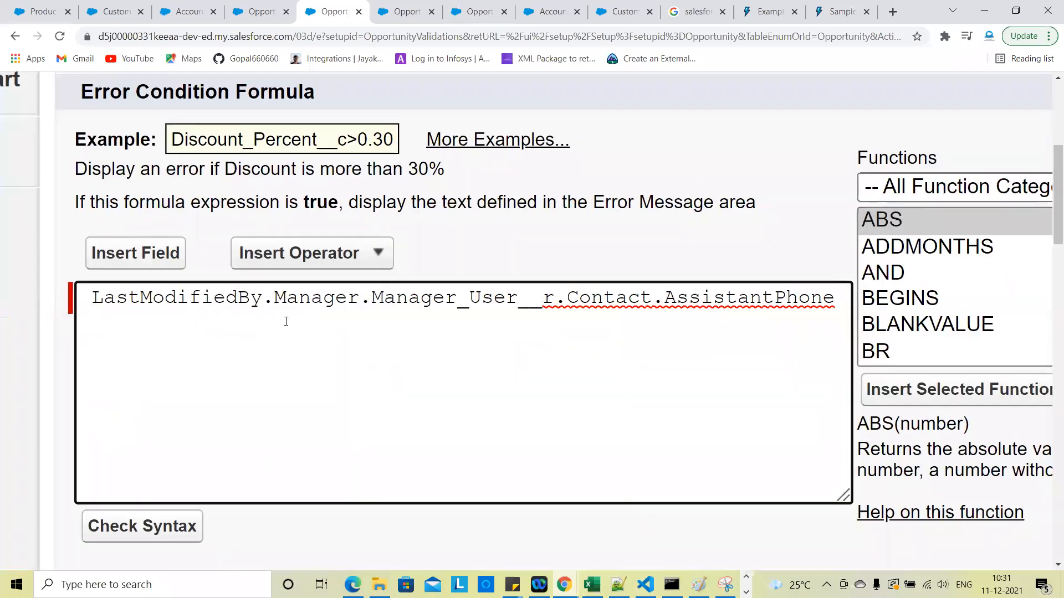
pyautogui.doubleClick(177, 301)
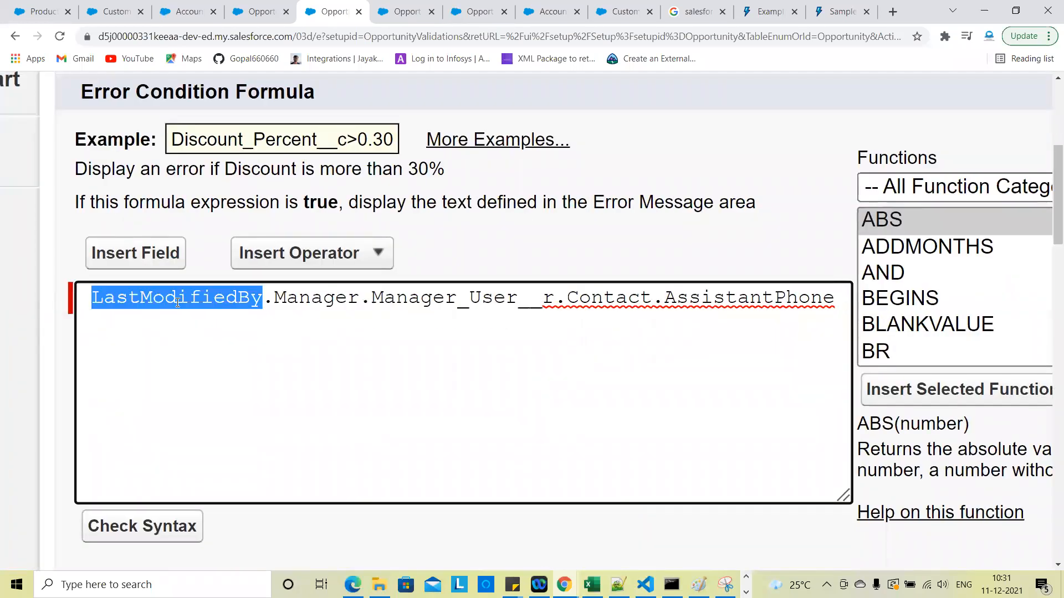
pyautogui.doubleClick(333, 295)
pyautogui.doubleClick(408, 300)
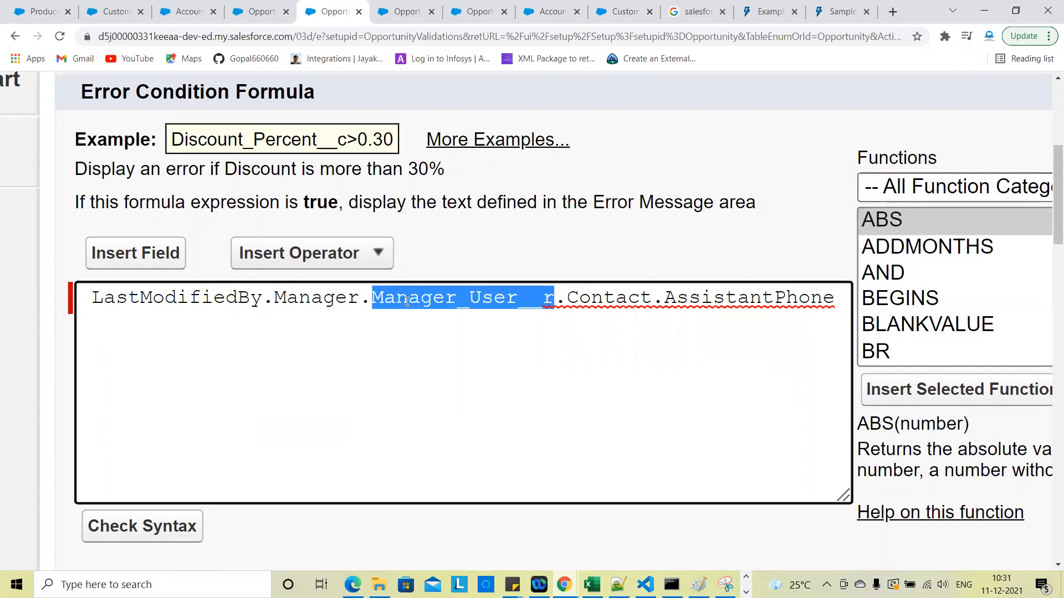
pyautogui.click(552, 304)
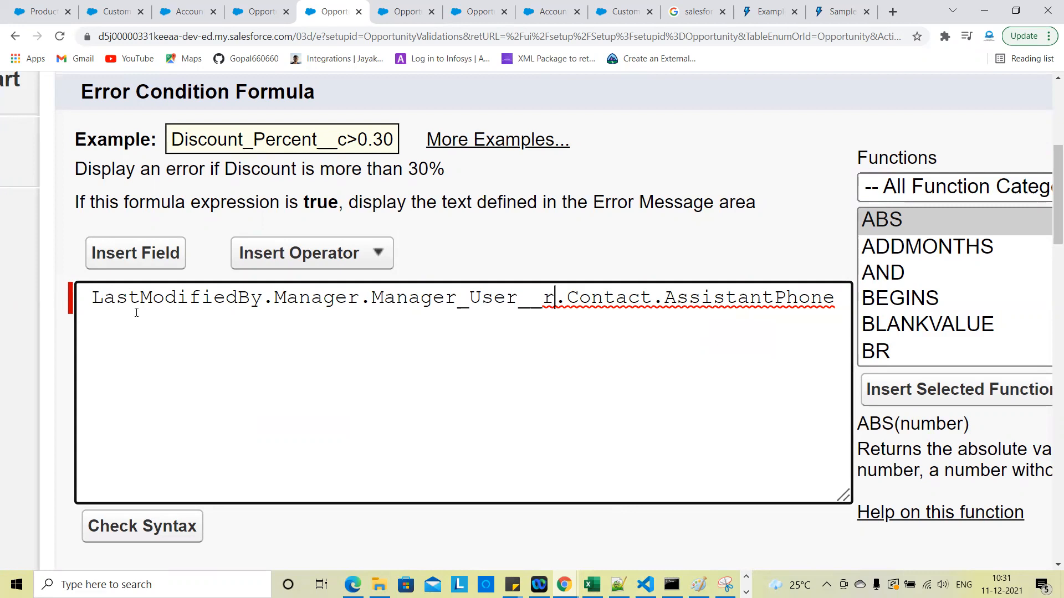
pyautogui.doubleClick(698, 302)
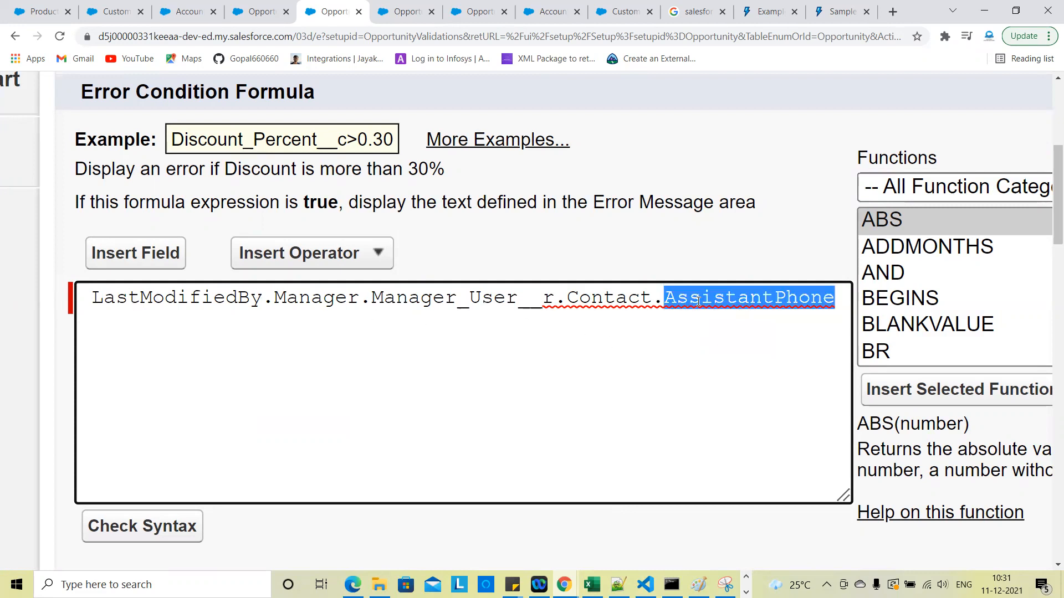
pyautogui.click(553, 299)
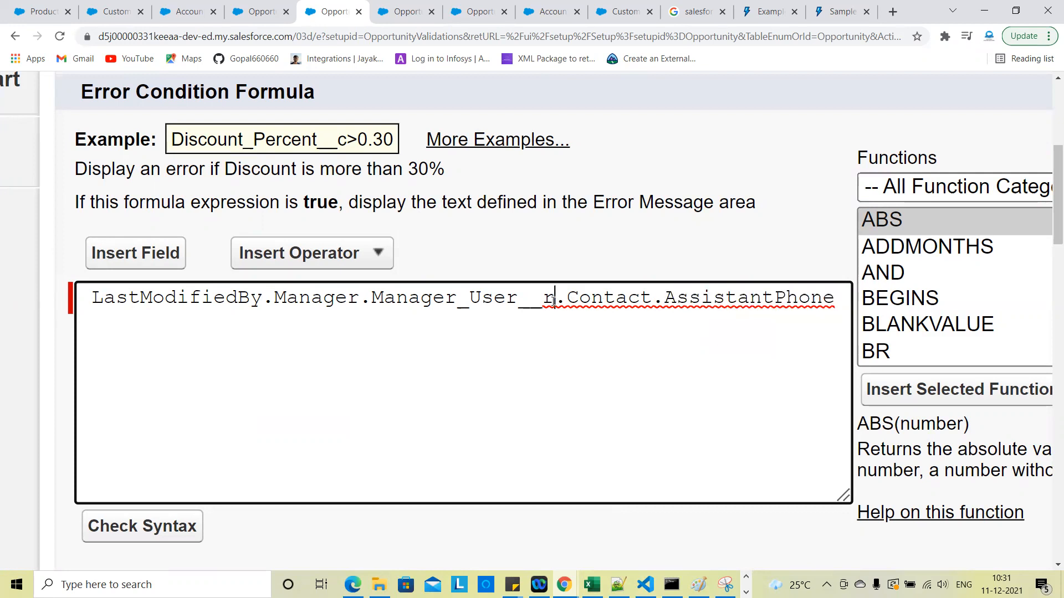
pyautogui.doubleClick(547, 299)
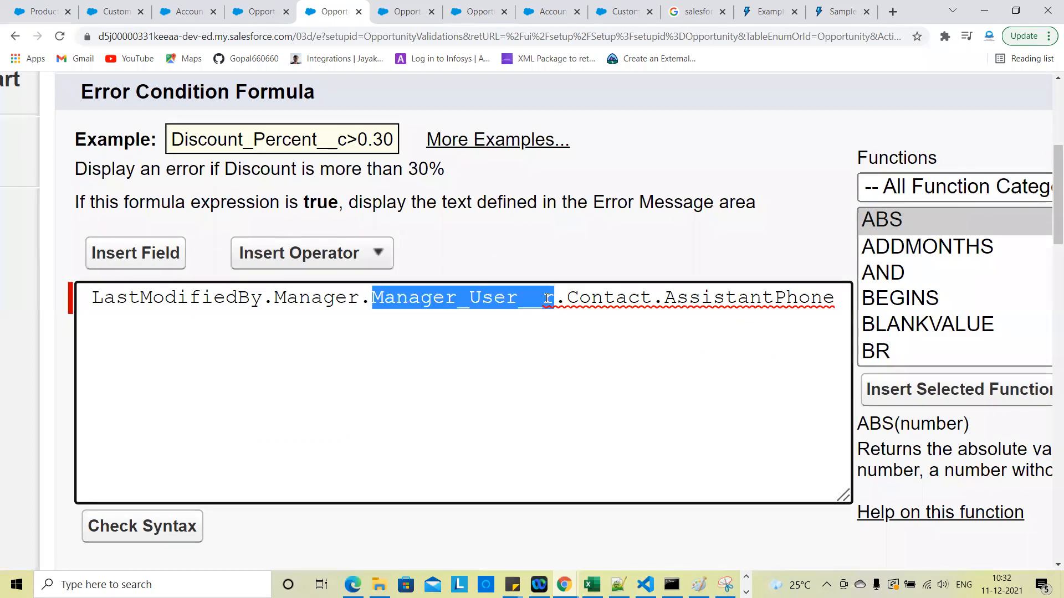
pyautogui.click(547, 299)
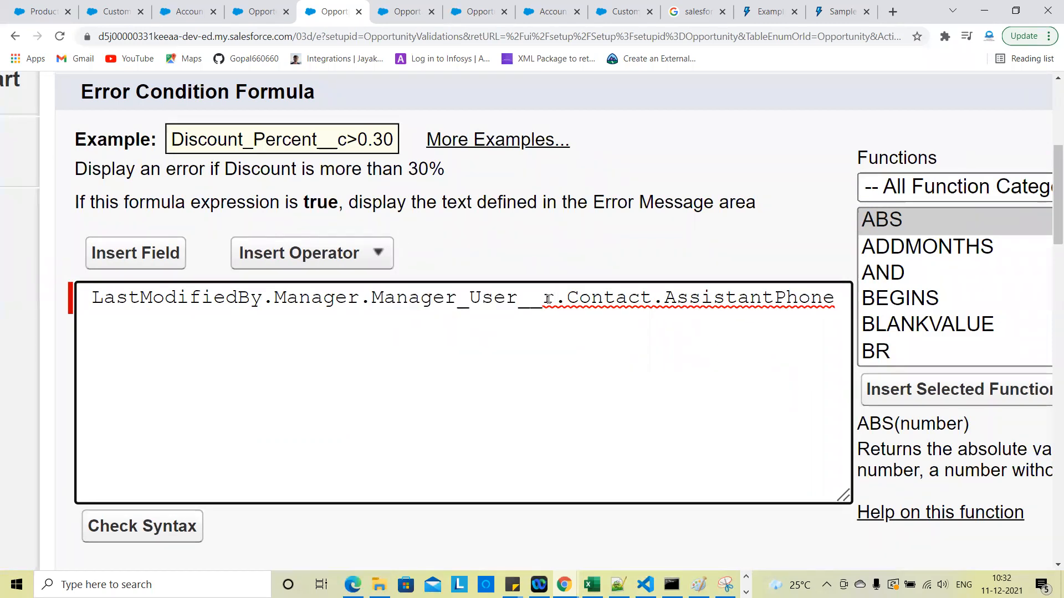
pyautogui.scroll(-3, 547, 299)
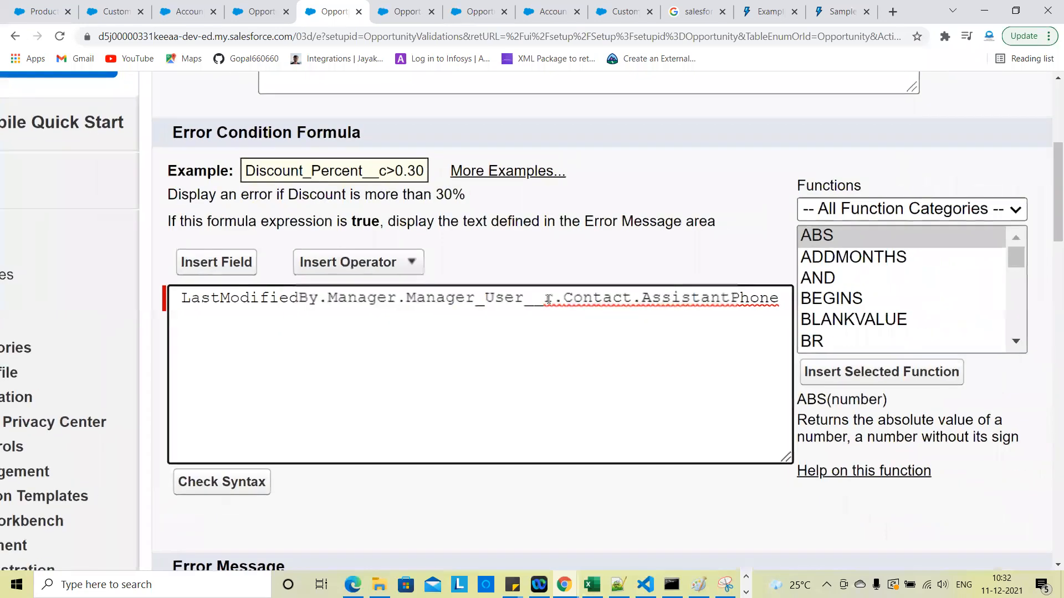
pyautogui.scroll(-1, 547, 299)
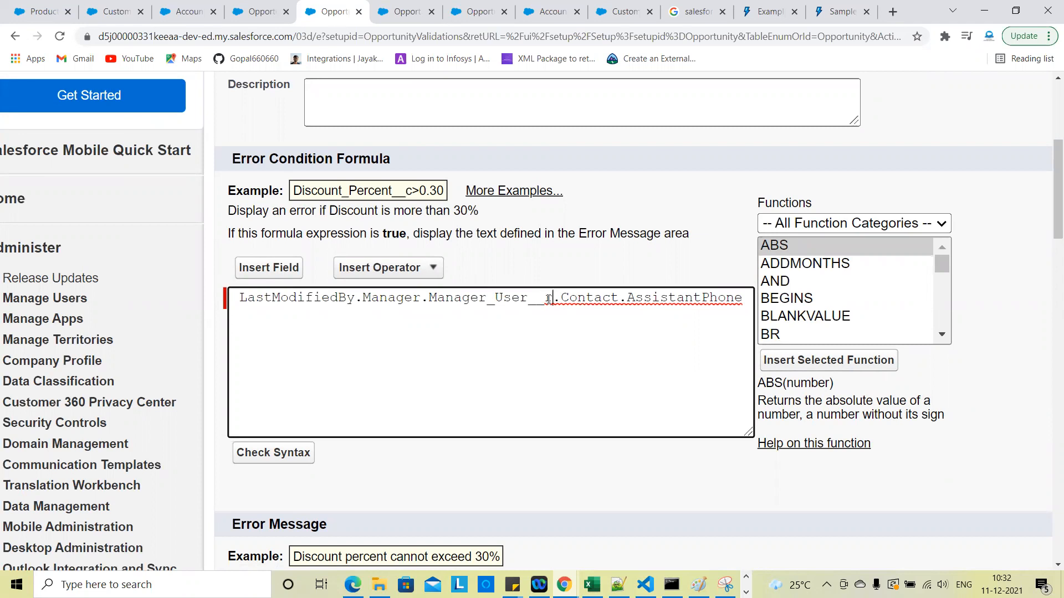
# Replace the error condition formula with the Account Number field reached through the Opportunity's Contract and Account relationships
pyautogui.hotkey('ctrl', 'a')
pyautogui.press('BackSpace')
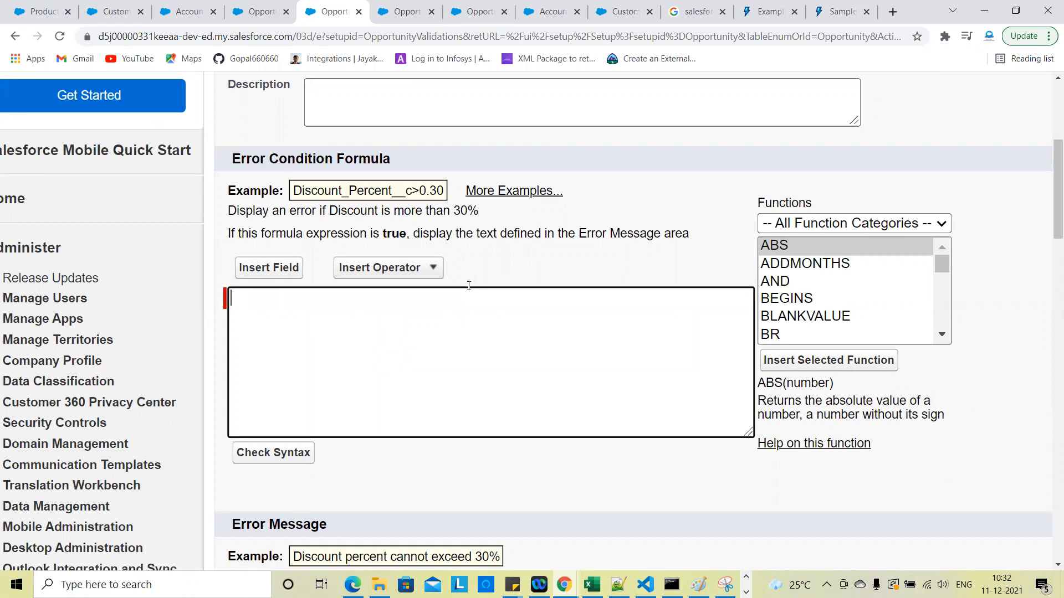
pyautogui.hotkey('ctrl', '0')
pyautogui.click(200, 306)
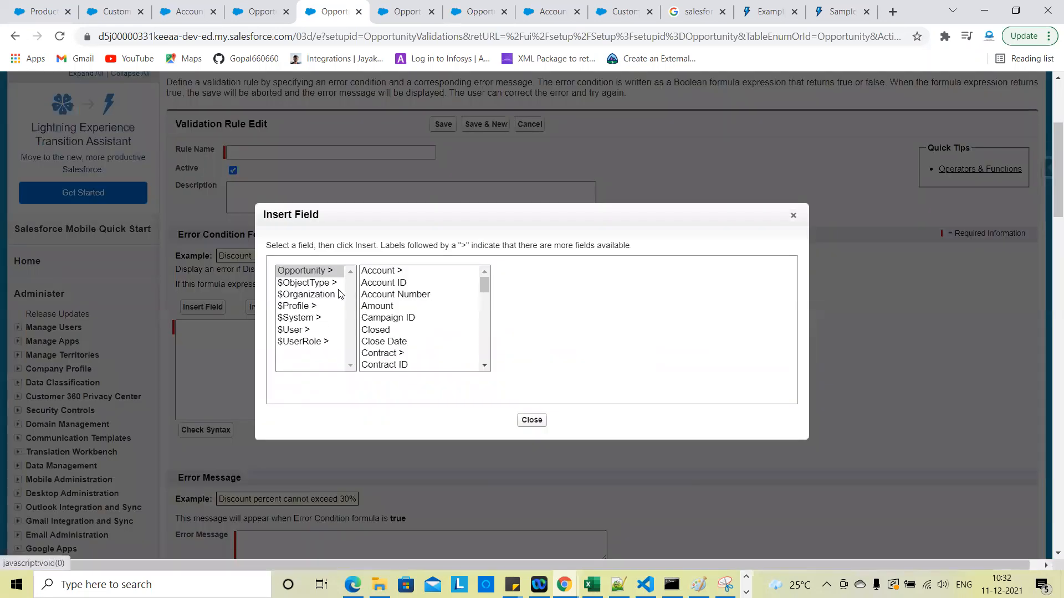
pyautogui.scroll(-2, 392, 313)
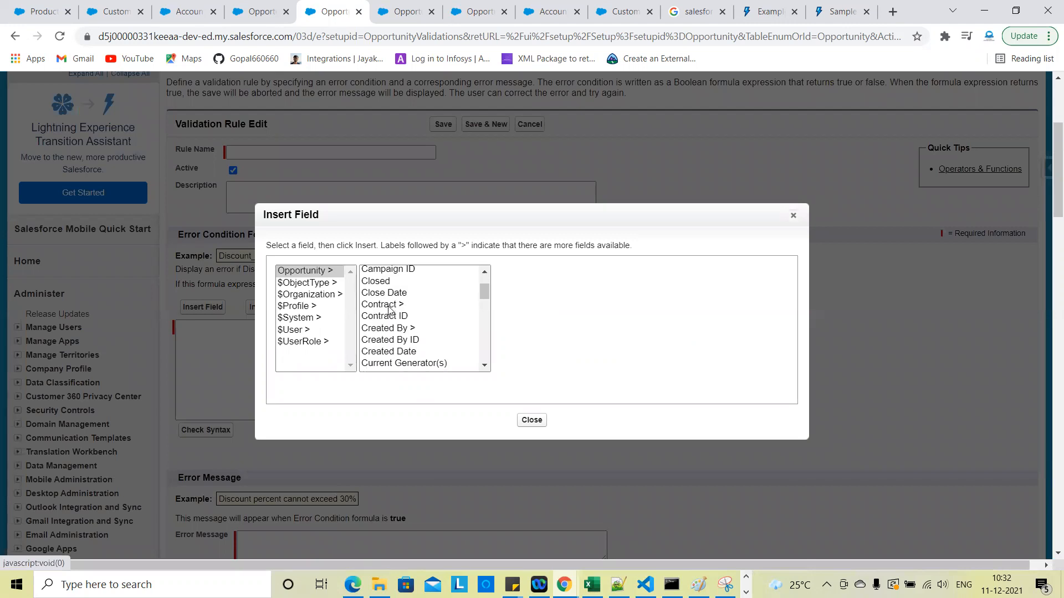
pyautogui.click(383, 304)
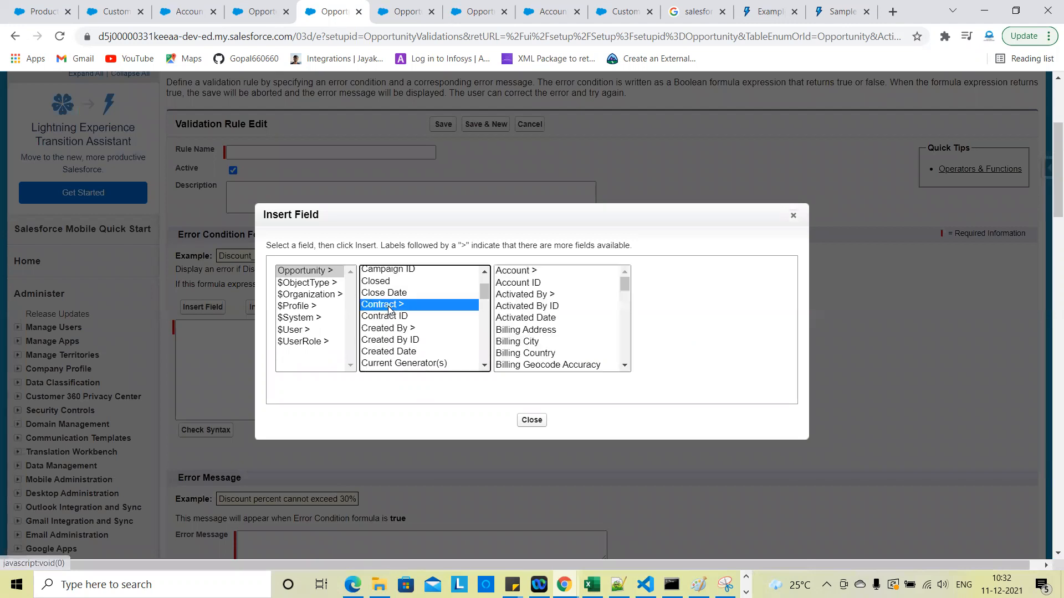
pyautogui.click(523, 270)
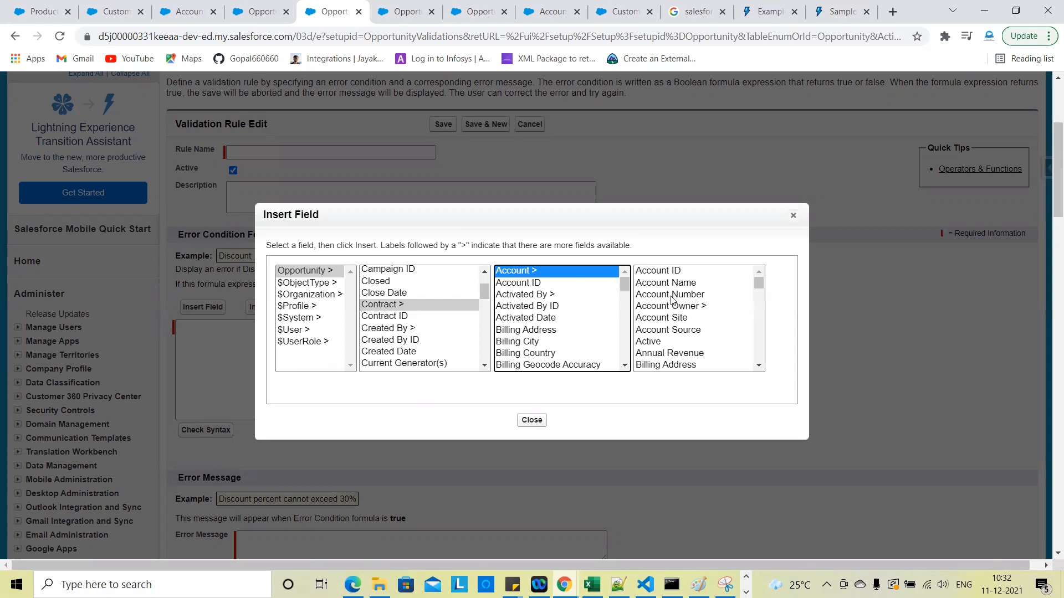
pyautogui.click(671, 296)
pyautogui.click(707, 346)
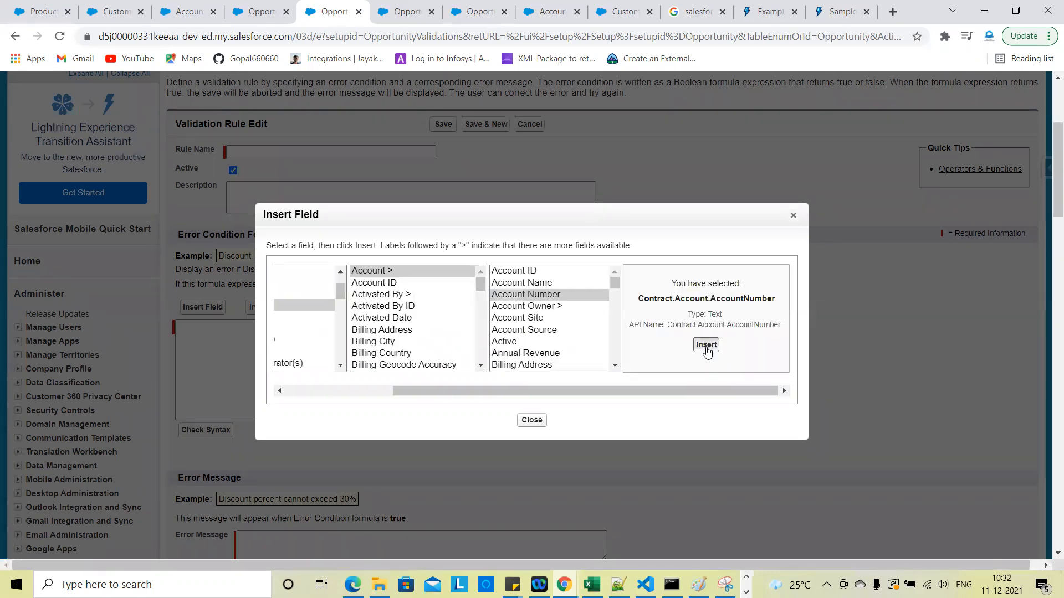
# Examine the Contract, Account and AccountNumber parts of the inserted reference one by one
pyautogui.scroll(3, 404, 373)
pyautogui.hscroll(-2, 204, 389)
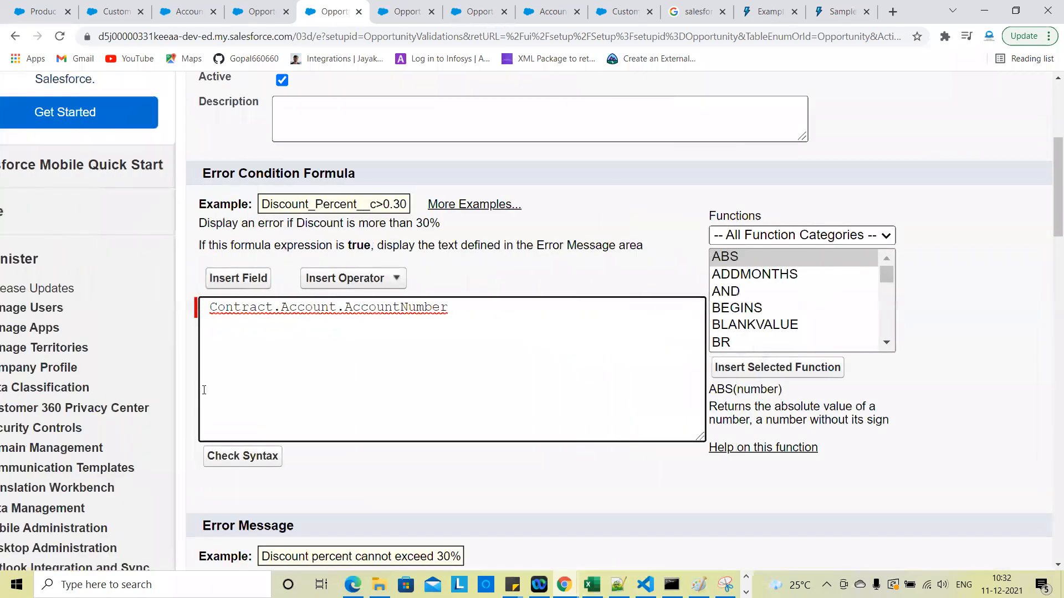
pyautogui.doubleClick(405, 307)
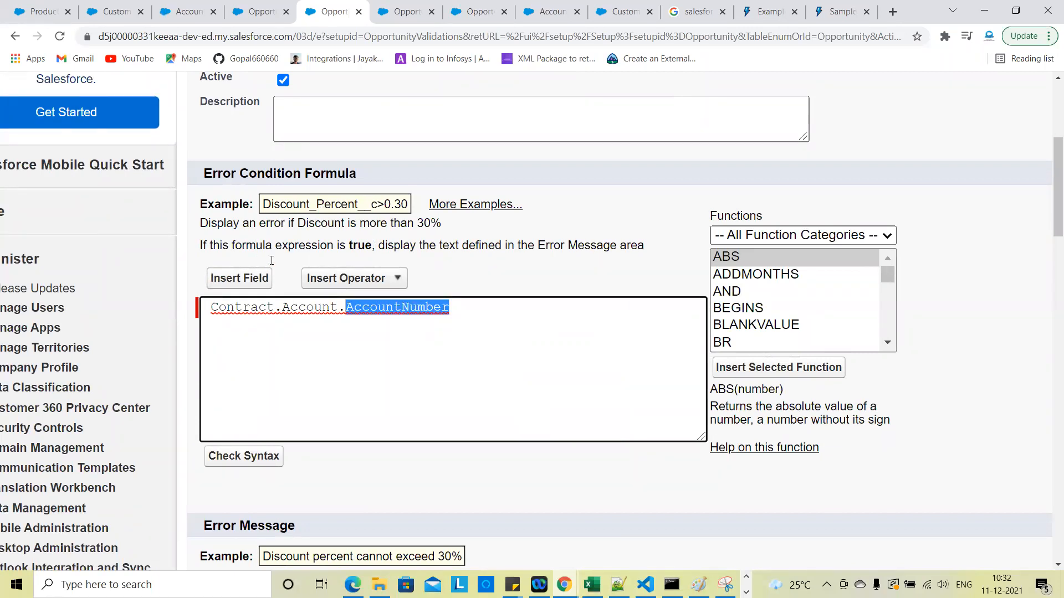
pyautogui.doubleClick(249, 312)
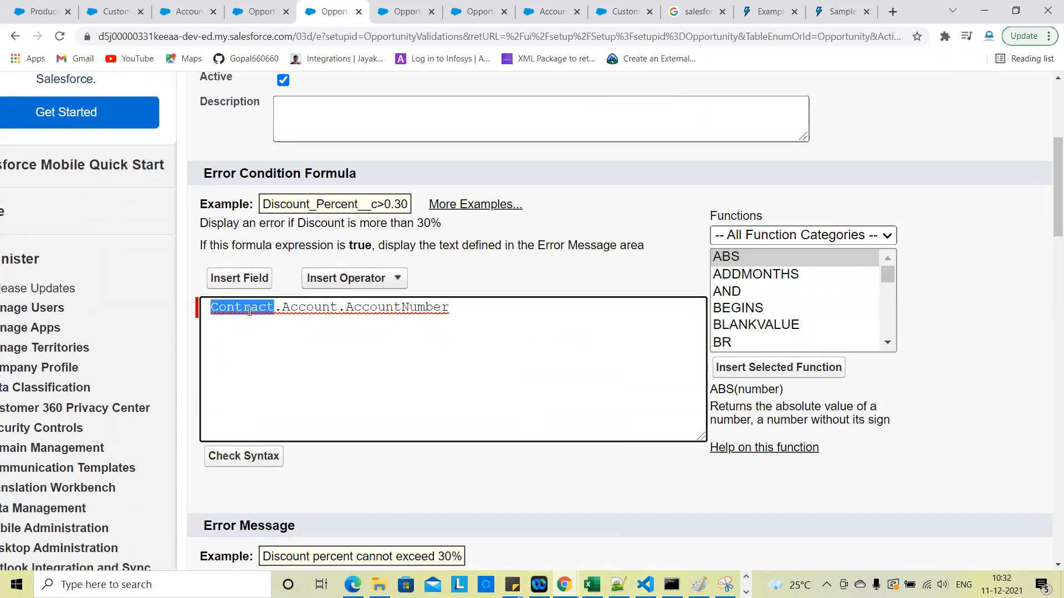
pyautogui.doubleClick(327, 306)
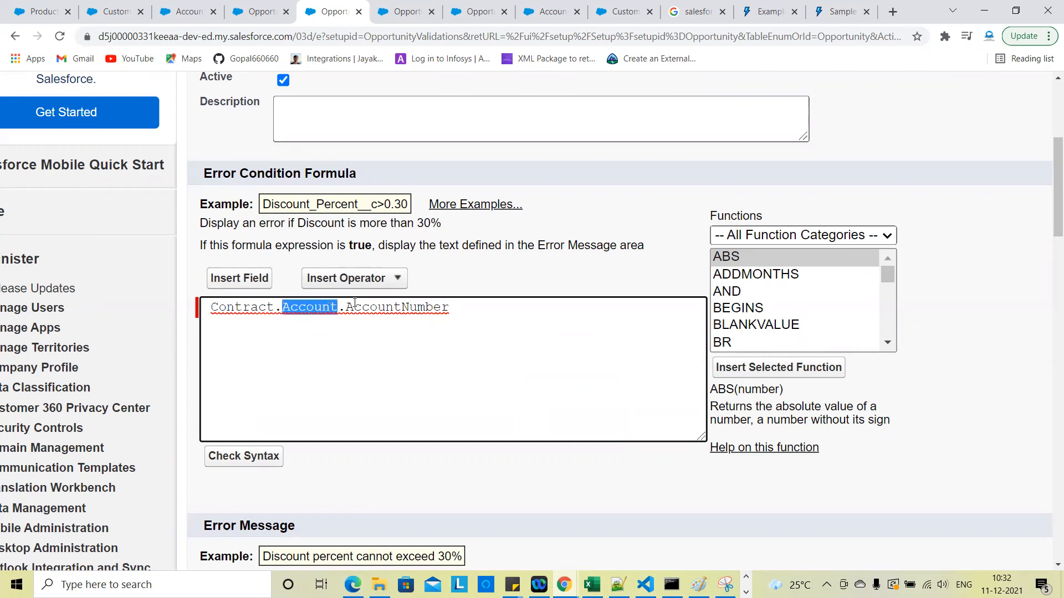
pyautogui.doubleClick(384, 307)
pyautogui.click(496, 371)
# Clear the Contract.Account.AccountNumber reference from the error condition formula
pyautogui.hotkey('ctrl', '-')
pyautogui.hotkey('ctrl', '-')
pyautogui.hotkey('ctrl', '-')
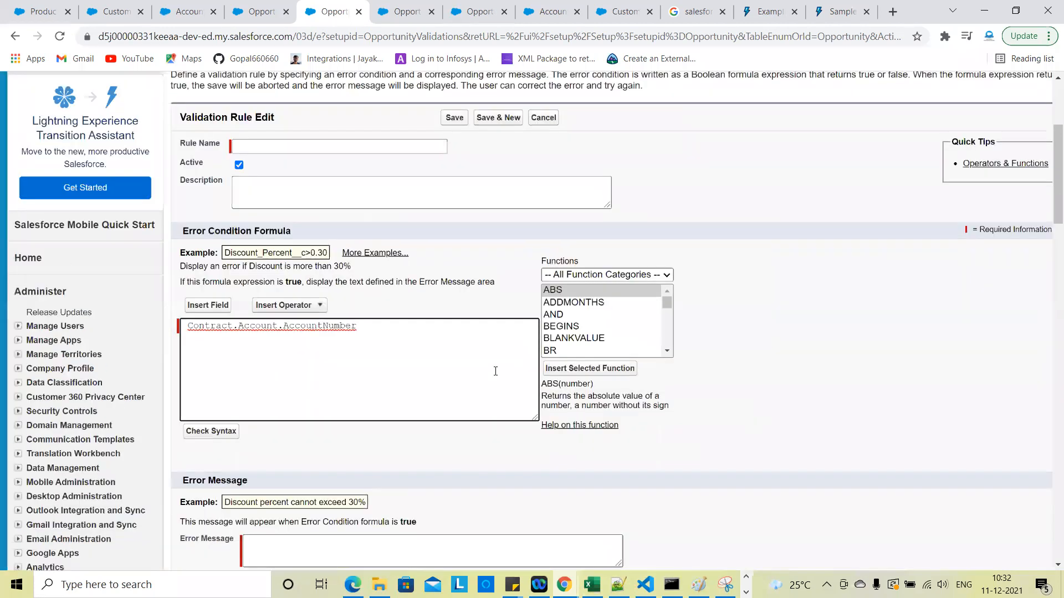
pyautogui.hotkey('ctrl', 'a')
pyautogui.press('BackSpace')
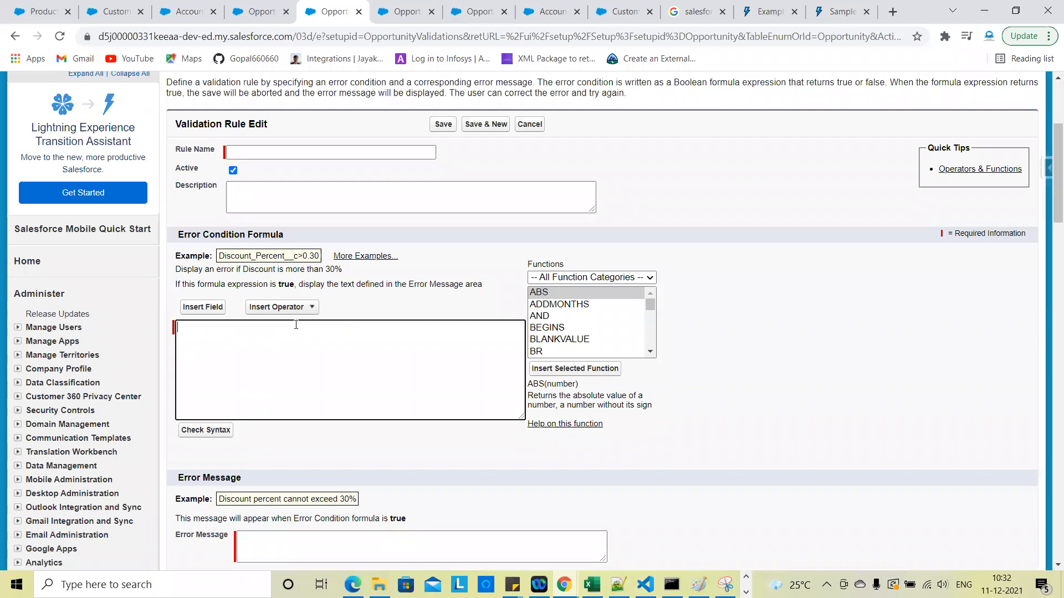
# Browse the Opportunity's insertable fields from Contract to Last Modified By, follow Contact, and select Asst. Phone to view its reference path
pyautogui.click(203, 307)
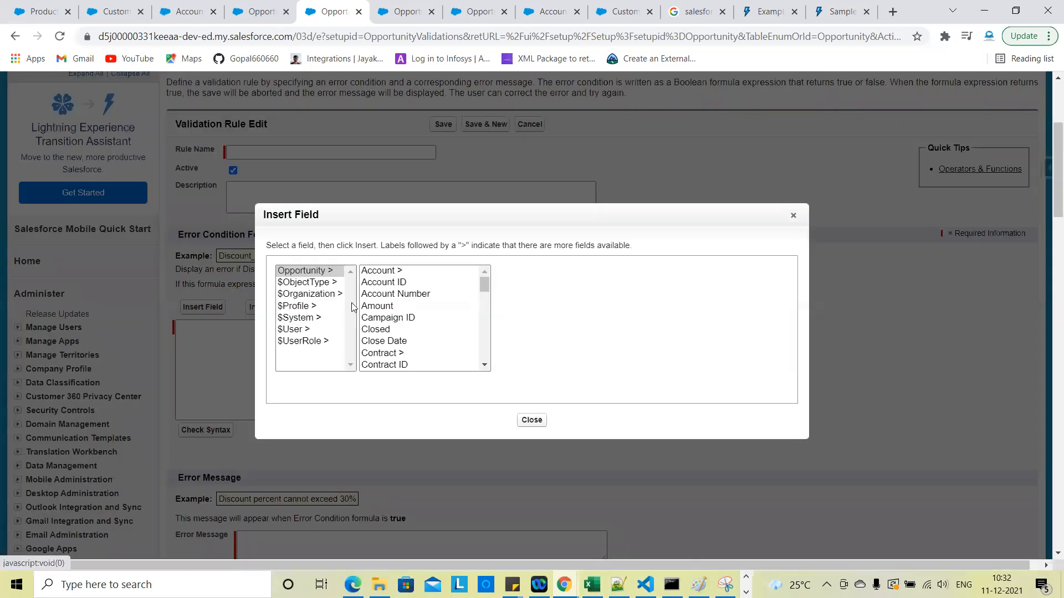
pyautogui.scroll(-2, 397, 312)
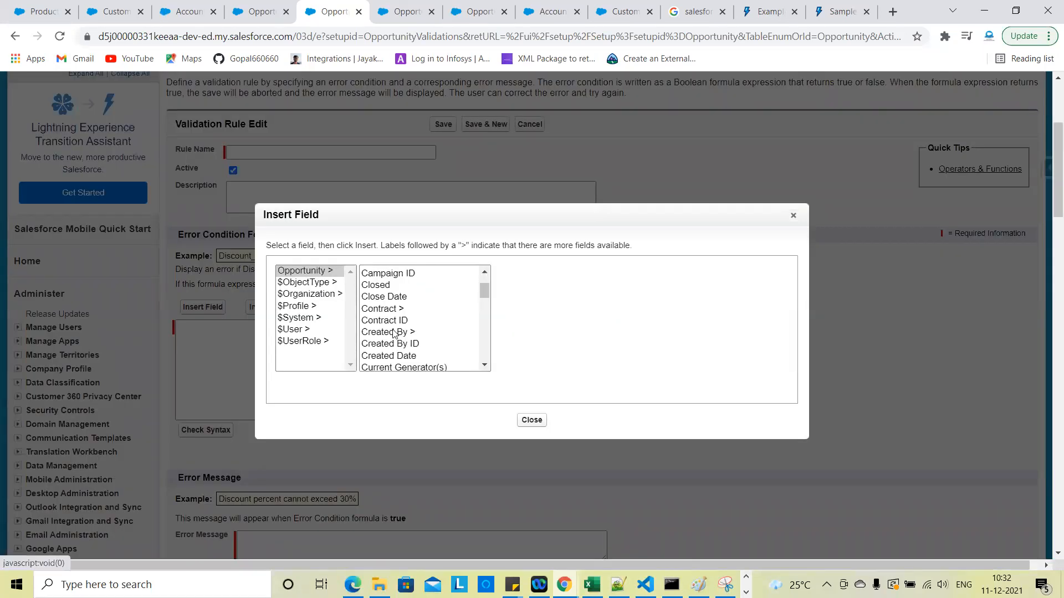
pyautogui.click(392, 318)
pyautogui.click(392, 308)
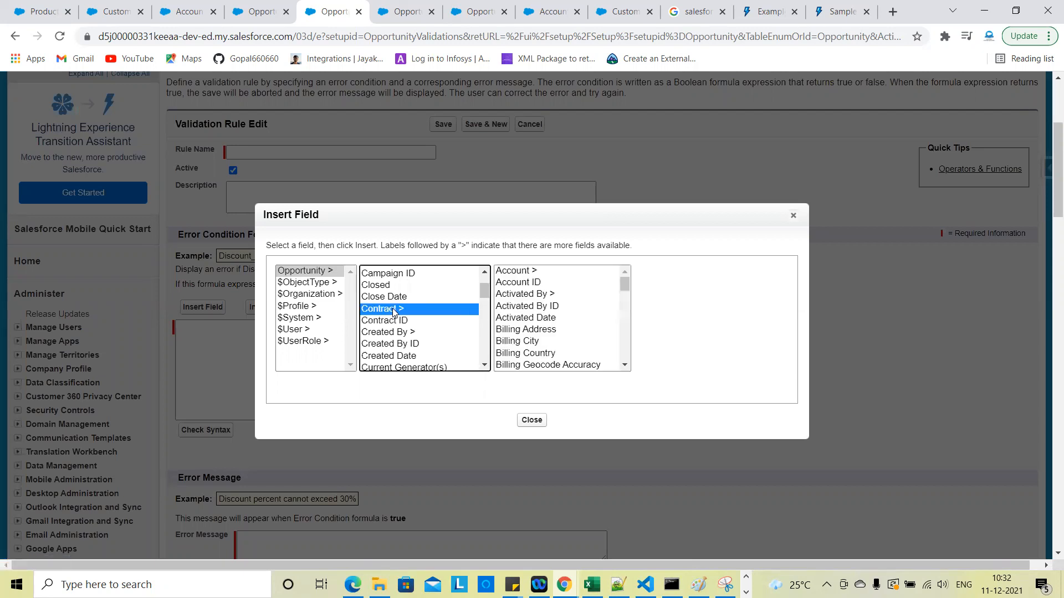
pyautogui.scroll(-4, 405, 334)
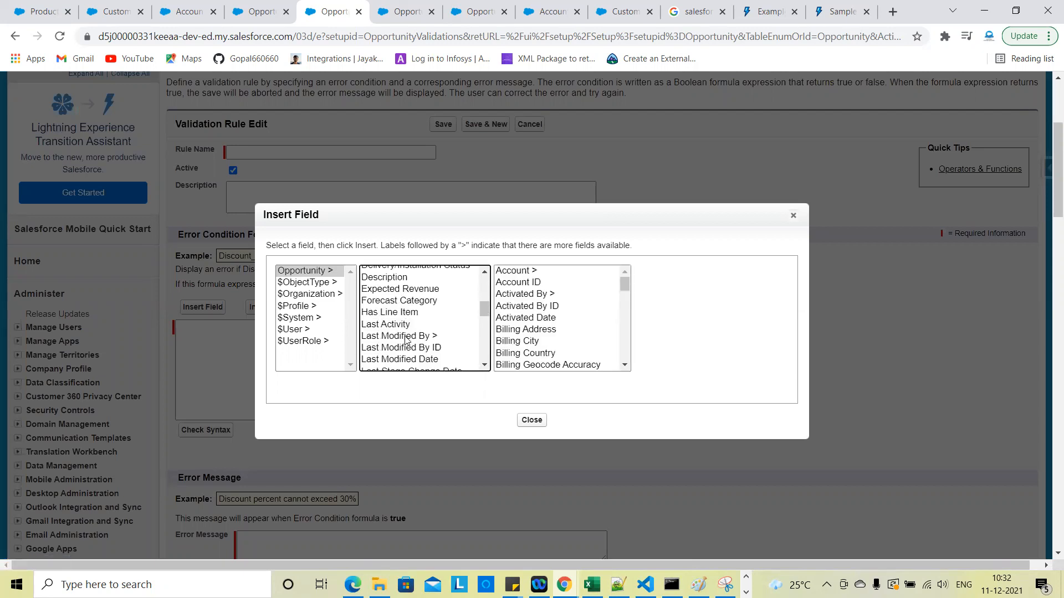
pyautogui.click(405, 337)
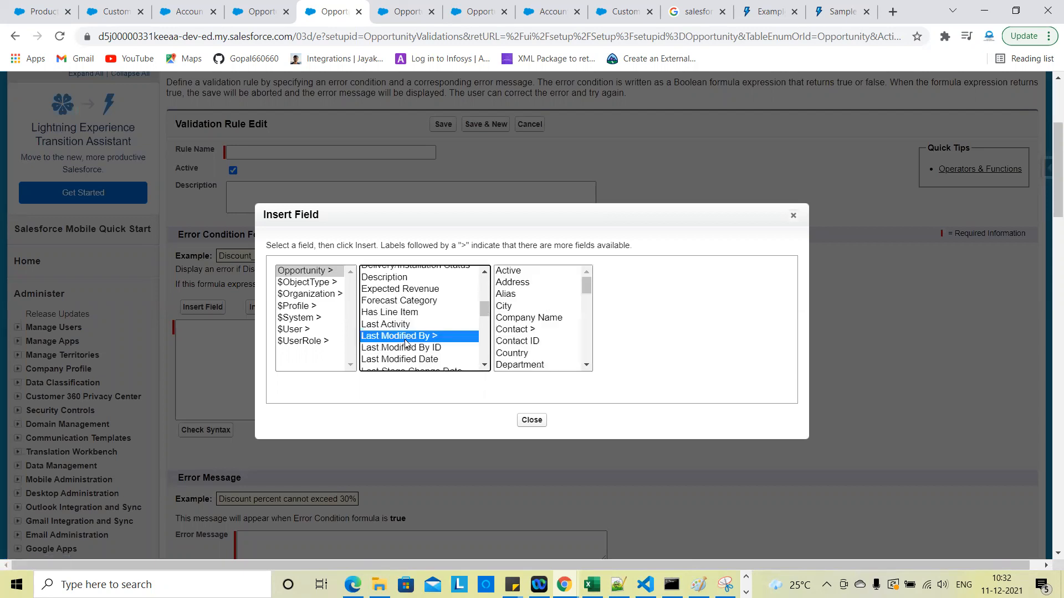
pyautogui.click(526, 330)
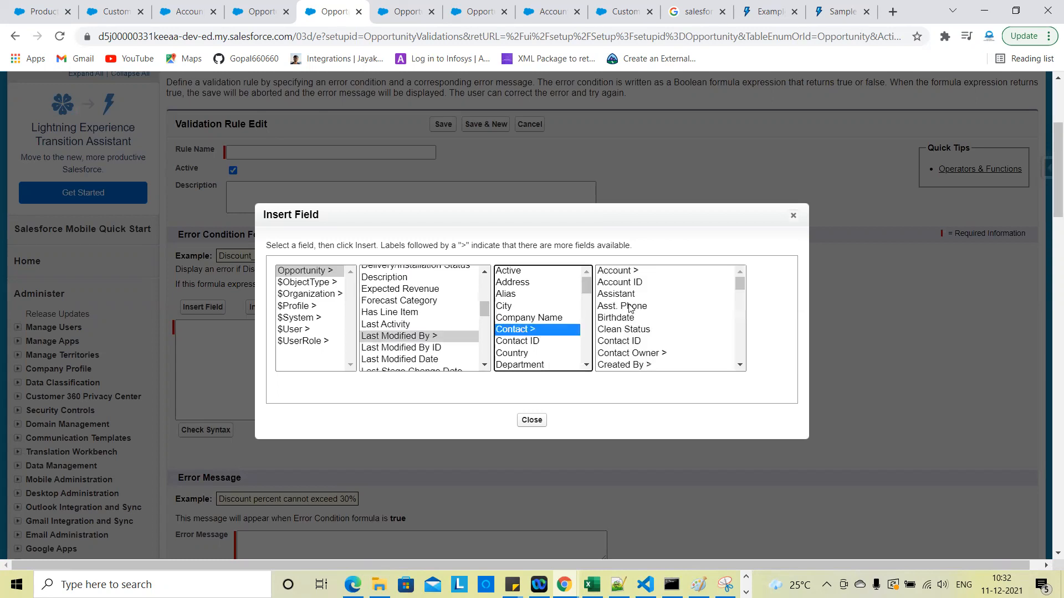
pyautogui.click(630, 307)
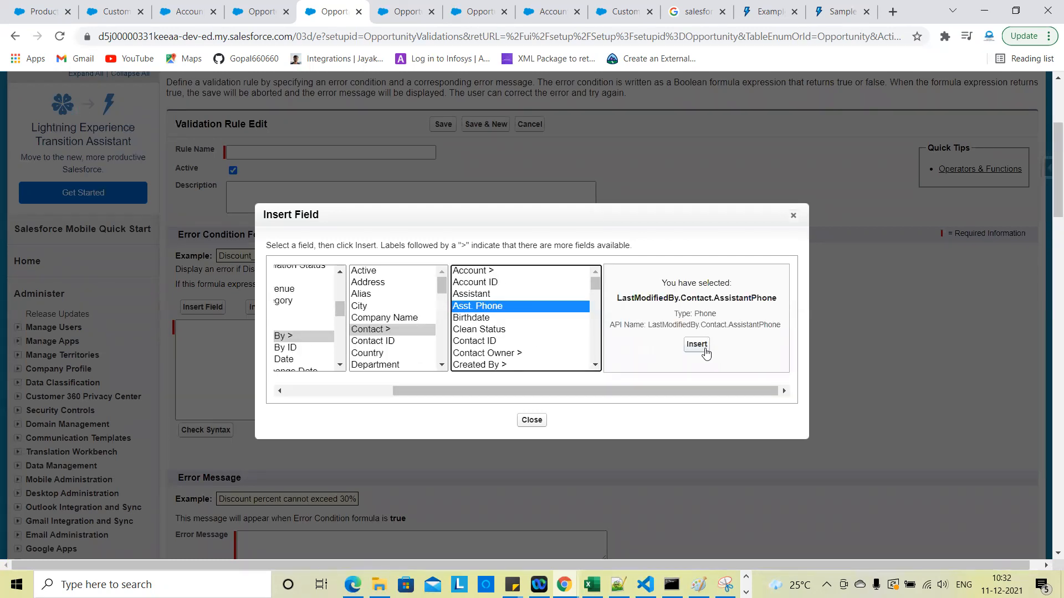
pyautogui.scroll(-3, 510, 361)
pyautogui.scroll(-5, 510, 355)
pyautogui.scroll(10, 506, 328)
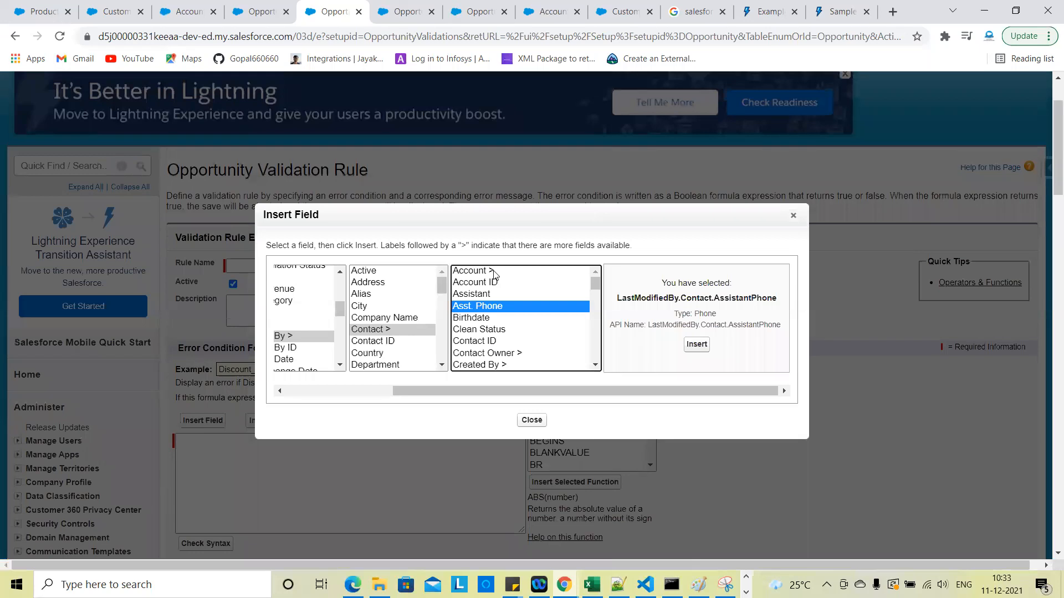
# Continue the relationship chain from Contact to Account and expand the account's Last Modified By relationship
pyautogui.click(492, 271)
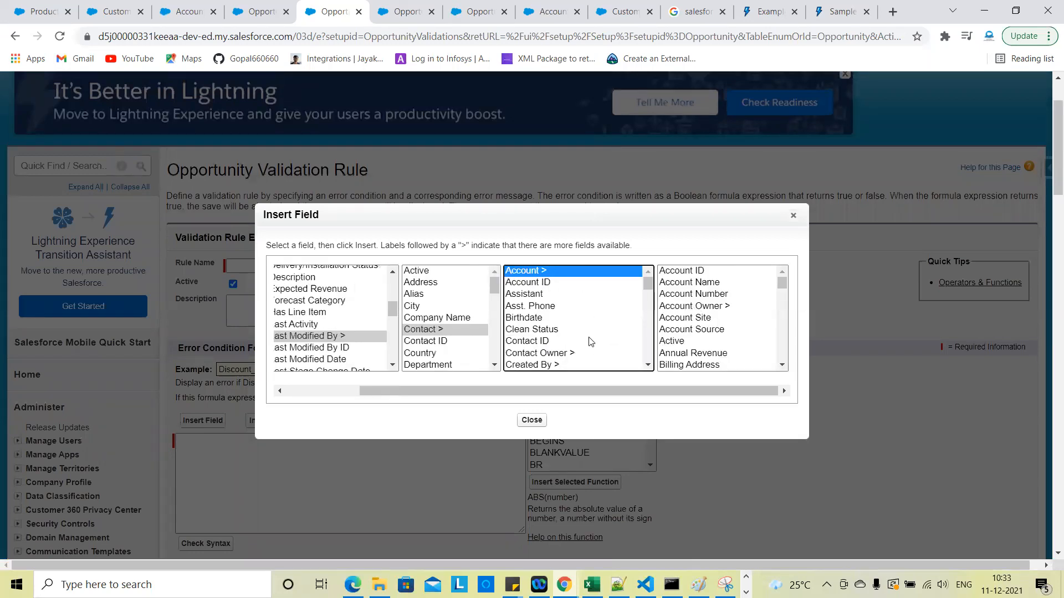
pyautogui.scroll(-1, 590, 342)
pyautogui.scroll(-2, 696, 326)
pyautogui.scroll(-3, 696, 327)
pyautogui.scroll(-2, 698, 334)
pyautogui.scroll(-2, 697, 333)
pyautogui.click(702, 340)
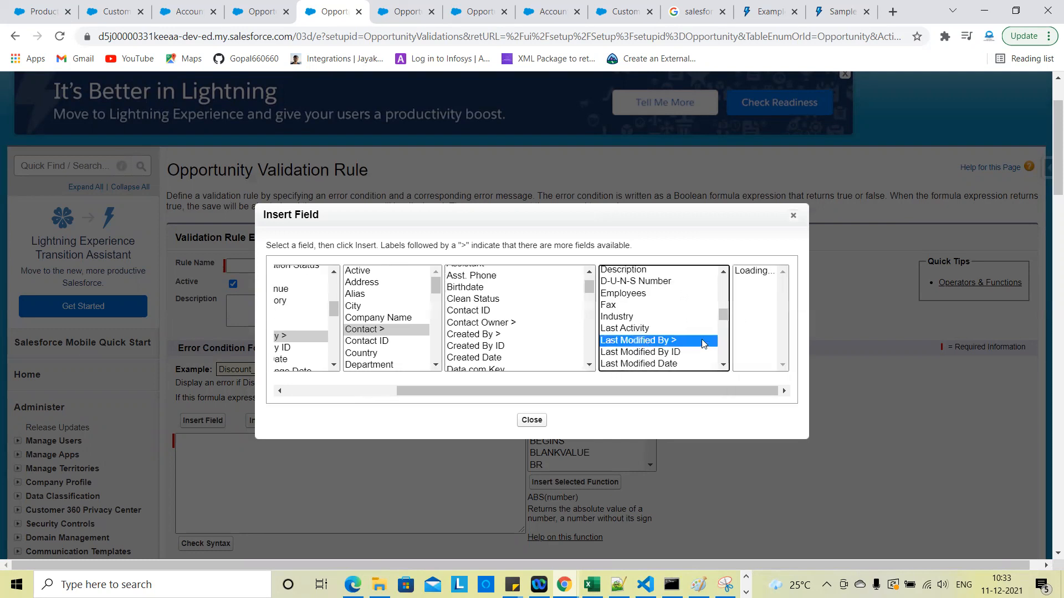
# Extend the chain through Manager User and Manager to Company Name, examine the full reference path, and close the field picker without inserting it
pyautogui.scroll(-5, 720, 341)
pyautogui.scroll(-3, 719, 347)
pyautogui.click(727, 320)
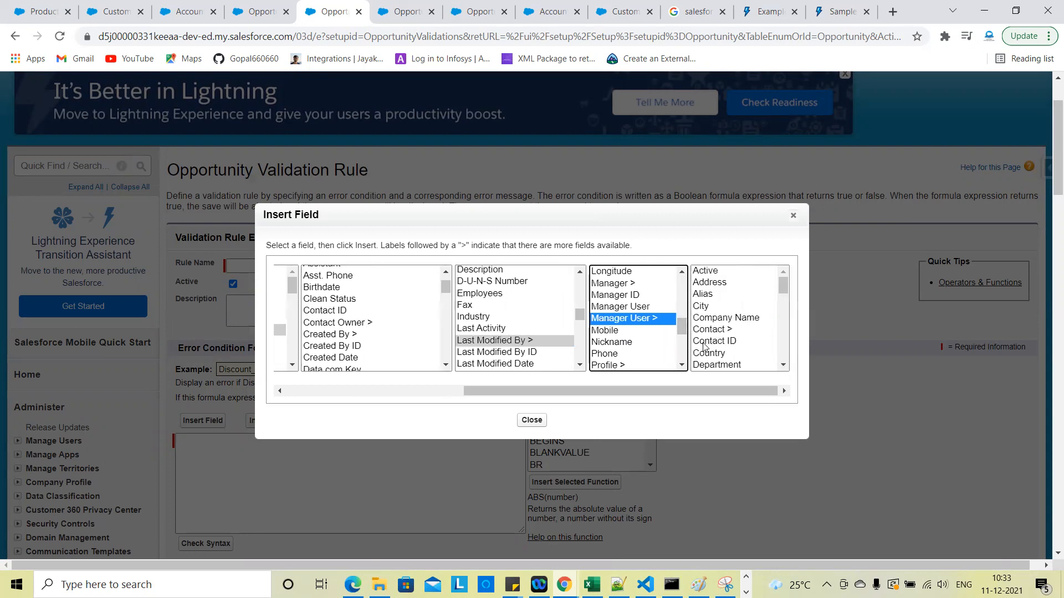
pyautogui.scroll(-3, 703, 347)
pyautogui.scroll(-5, 703, 347)
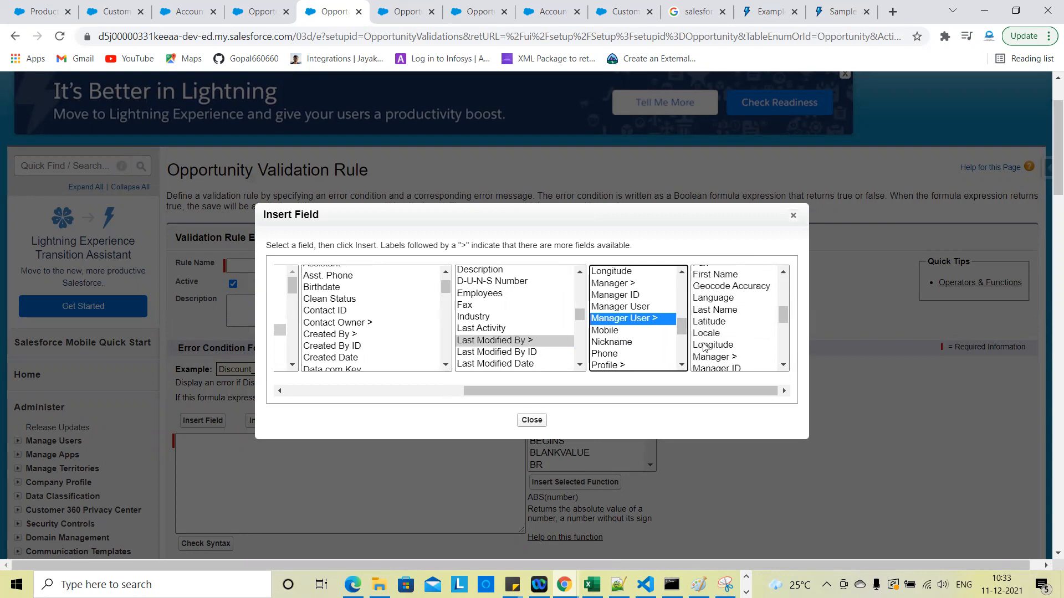
pyautogui.click(720, 304)
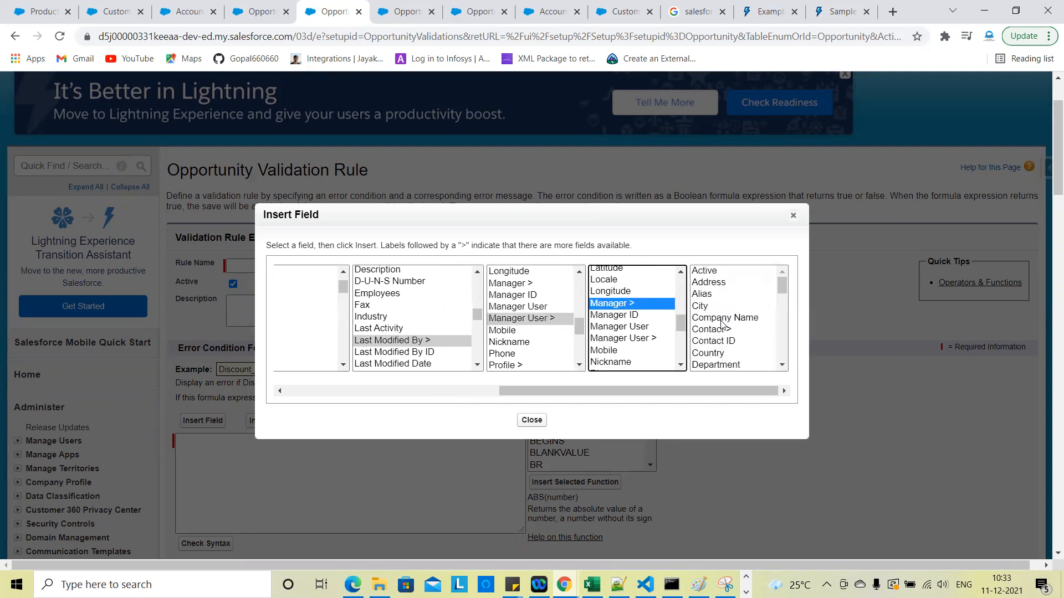
pyautogui.click(721, 318)
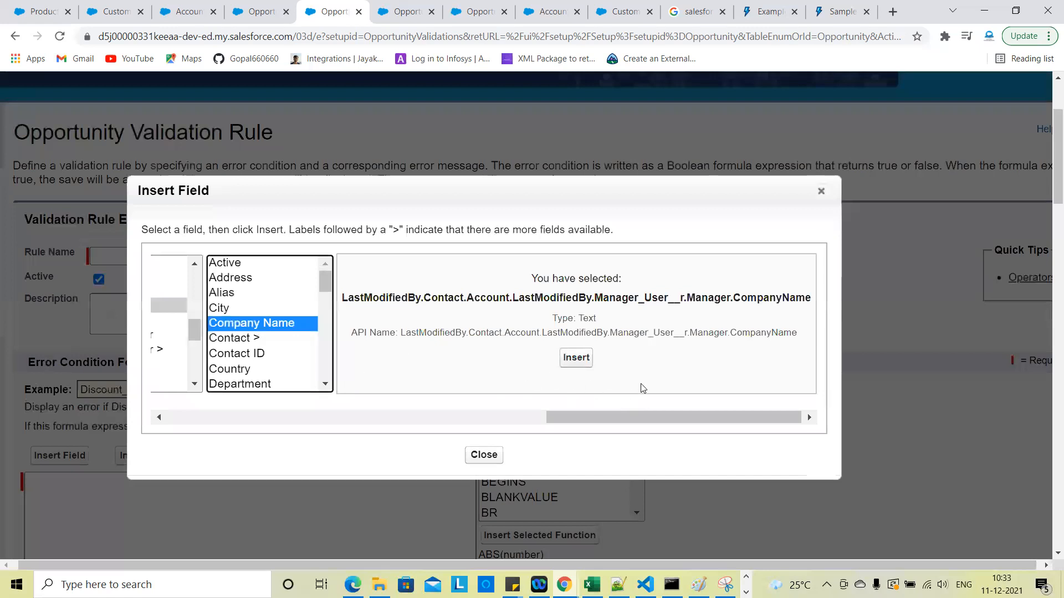
pyautogui.hotkey('ctrl', '-')
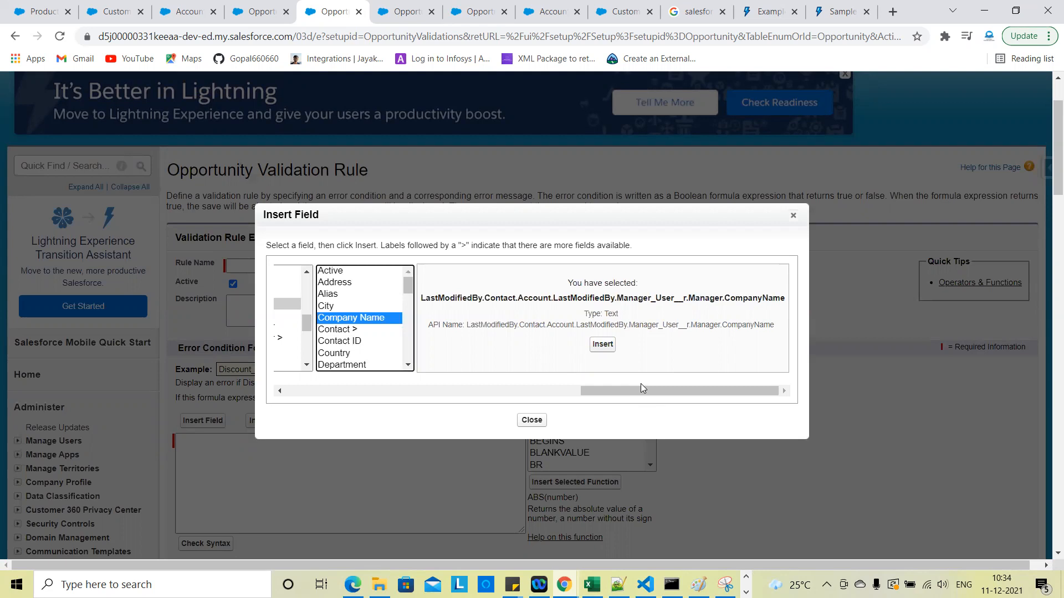
pyautogui.click(793, 215)
# Open the Sample Account for Entitlements account record and look through its details and related lists
pyautogui.scroll(2, 258, 257)
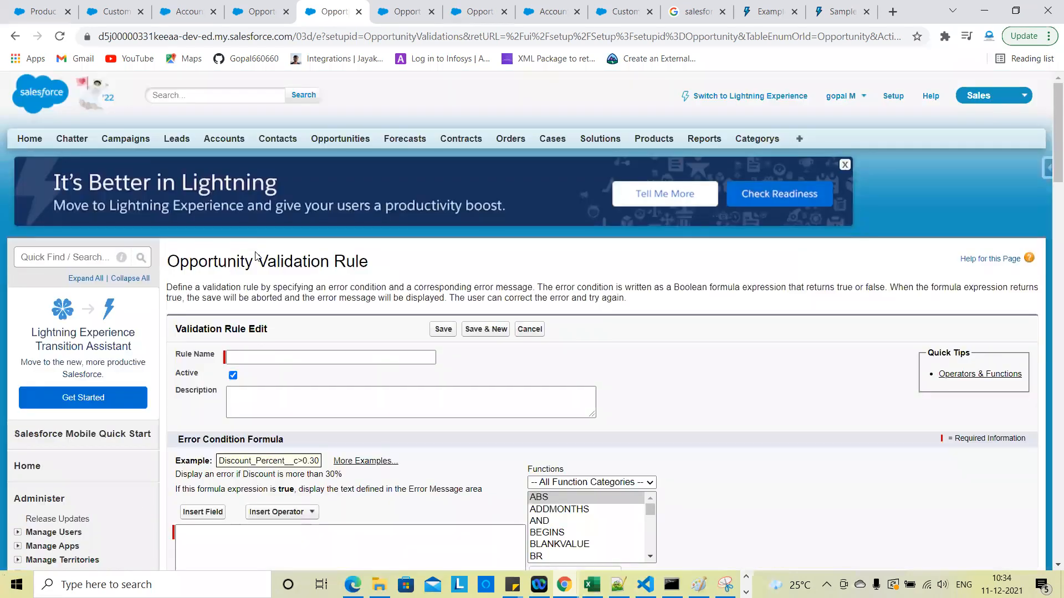
pyautogui.click(211, 140)
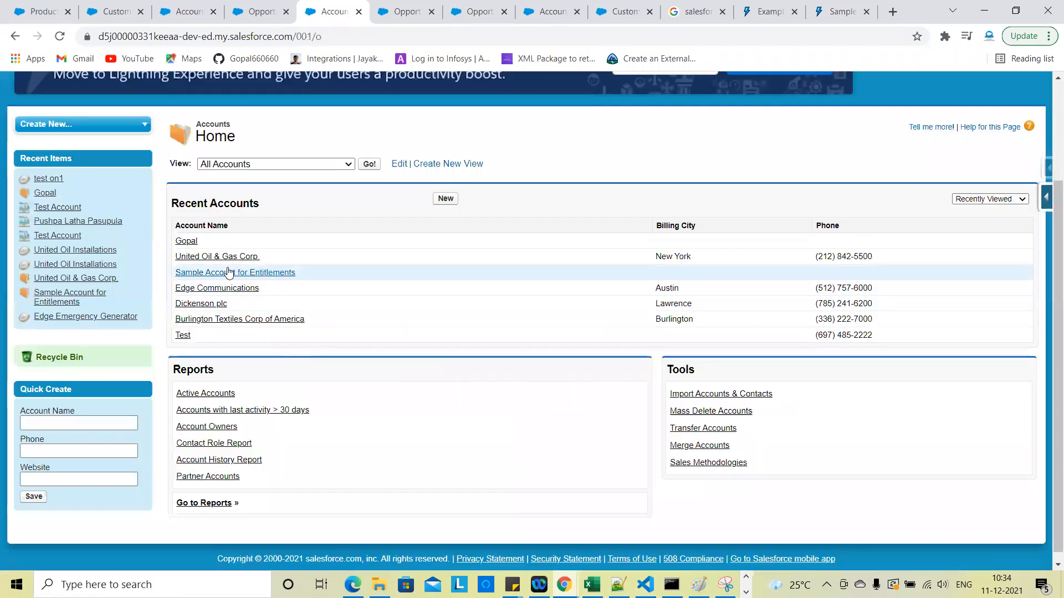
pyautogui.click(226, 273)
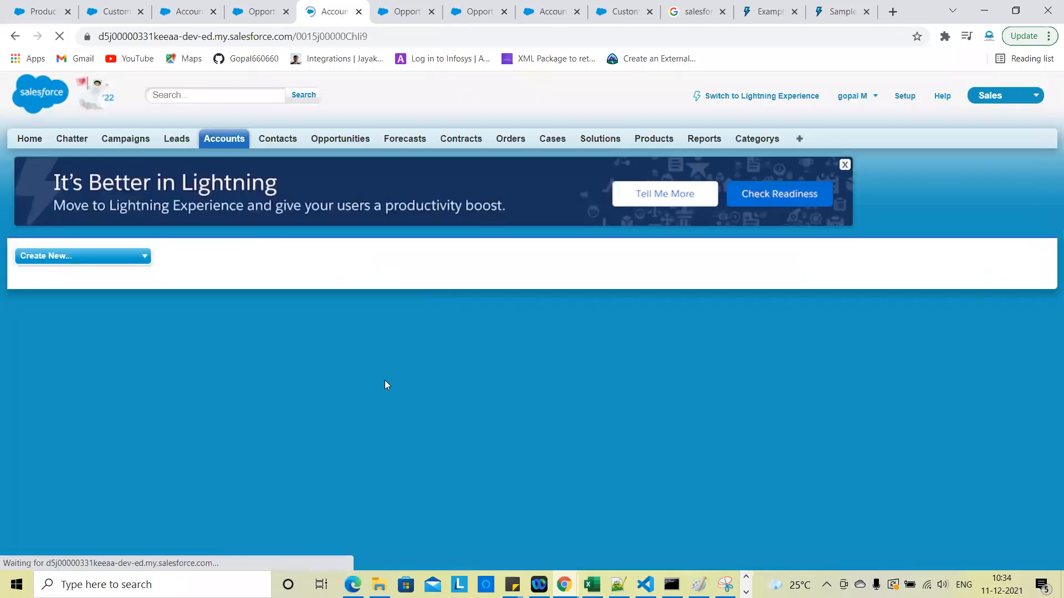
pyautogui.scroll(-5, 386, 382)
pyautogui.scroll(-3, 386, 384)
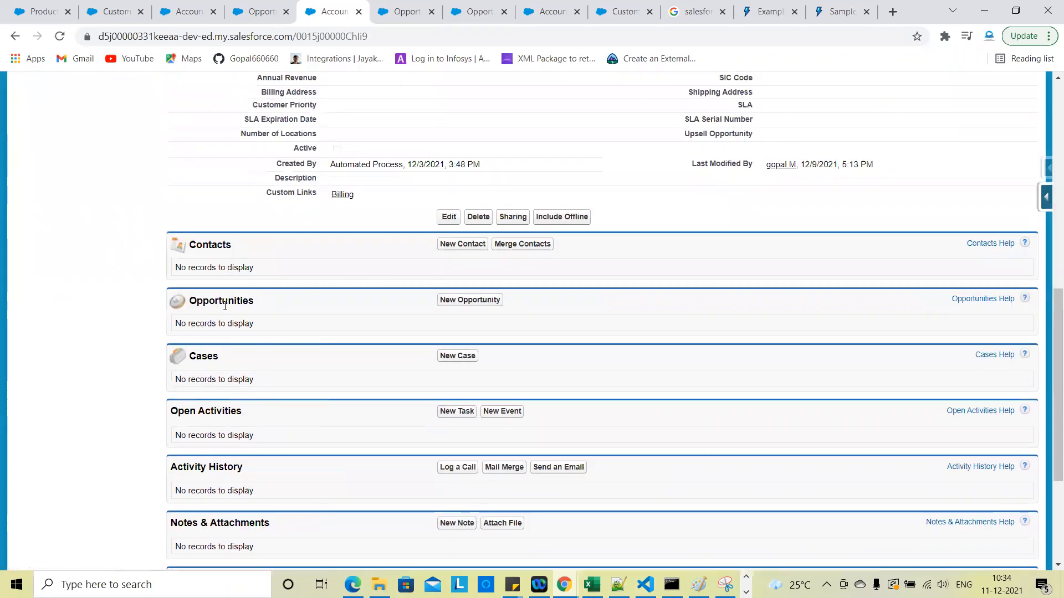
pyautogui.scroll(-3, 233, 355)
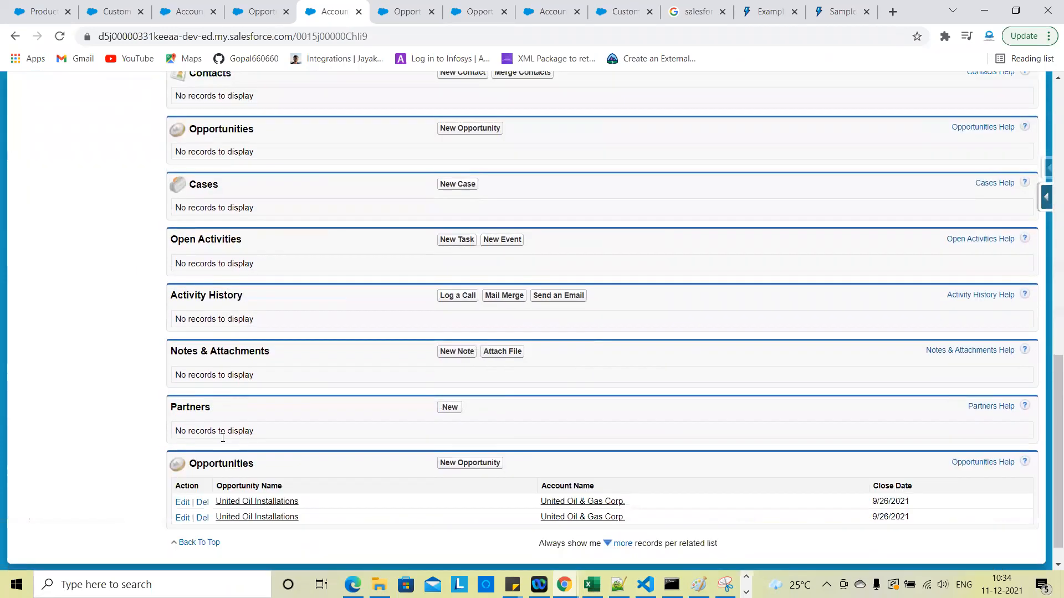
pyautogui.scroll(4, 250, 326)
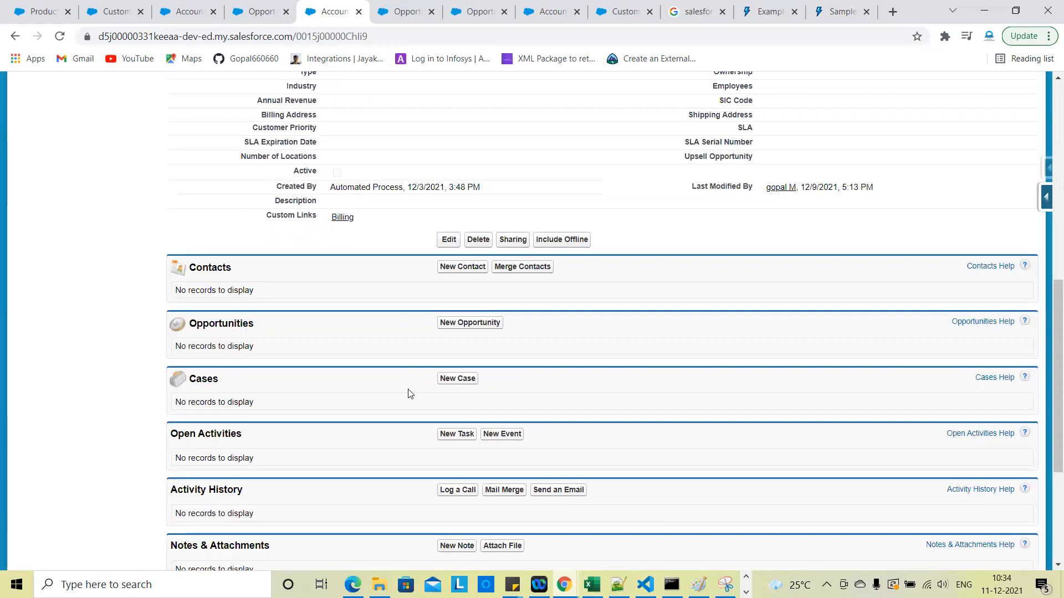
pyautogui.scroll(2, 307, 327)
pyautogui.scroll(-1, 309, 331)
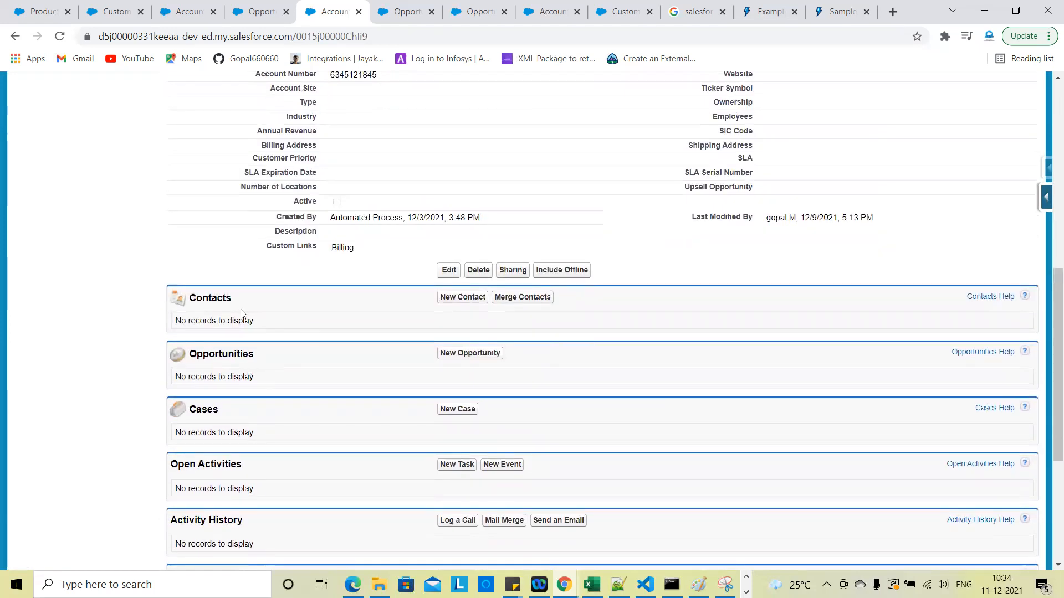
pyautogui.scroll(2, 288, 297)
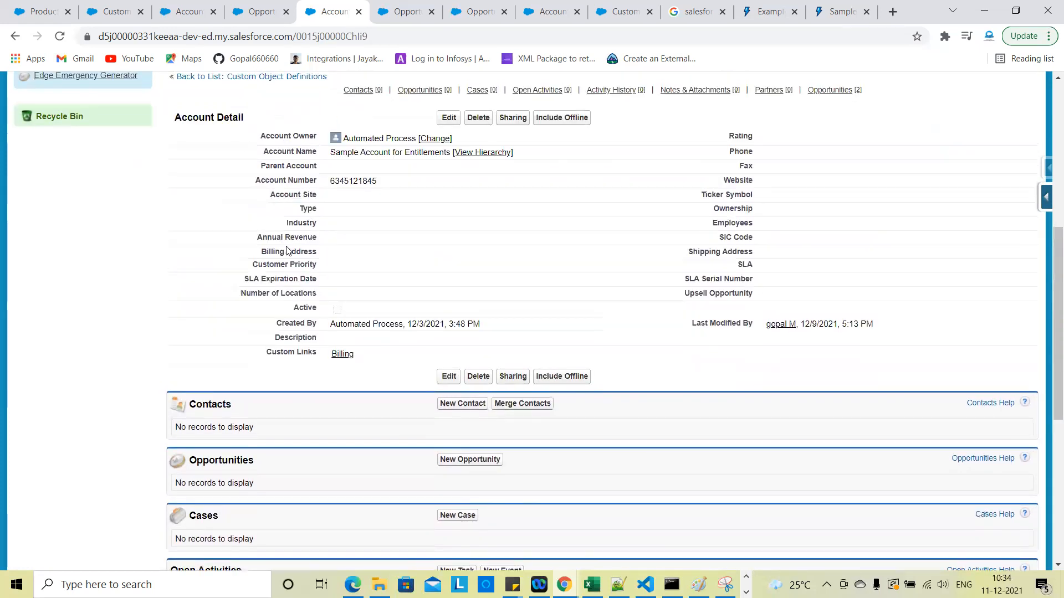
# Examine the Sample Account for Entitlements detail fields against its Contacts, Opportunities, Cases and activity related lists
pyautogui.scroll(-1, 287, 250)
pyautogui.scroll(1, 287, 247)
pyautogui.scroll(-1, 287, 247)
pyautogui.scroll(1, 256, 200)
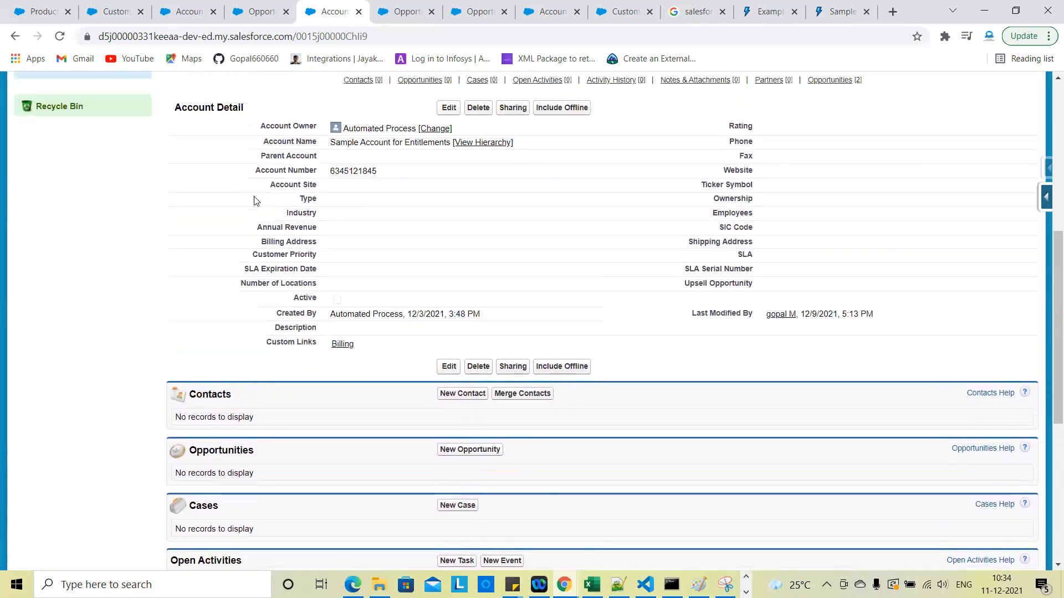
pyautogui.scroll(-1, 201, 295)
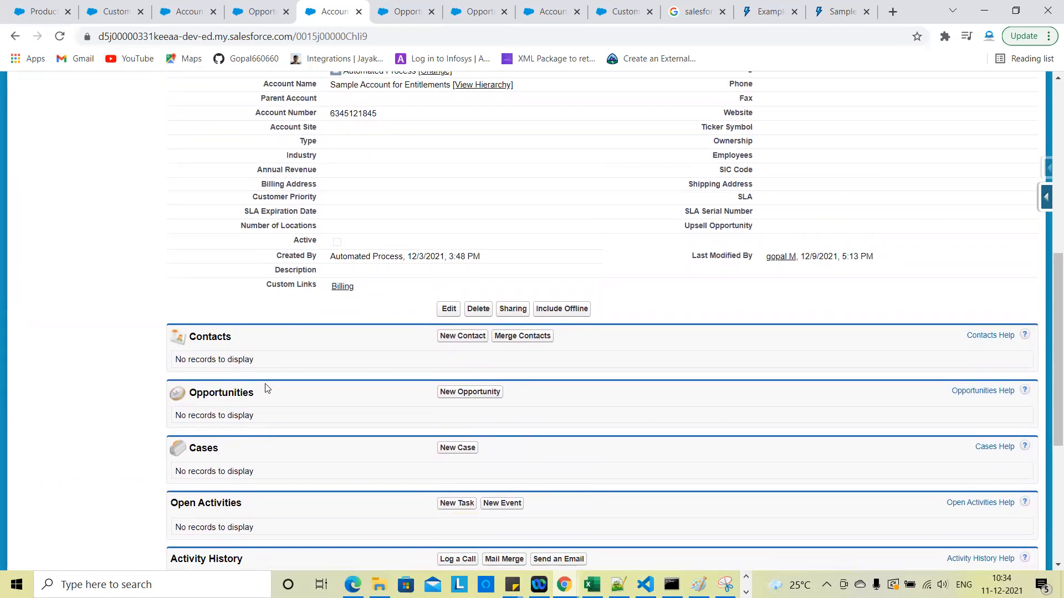
pyautogui.scroll(2, 266, 387)
pyautogui.scroll(-3, 271, 344)
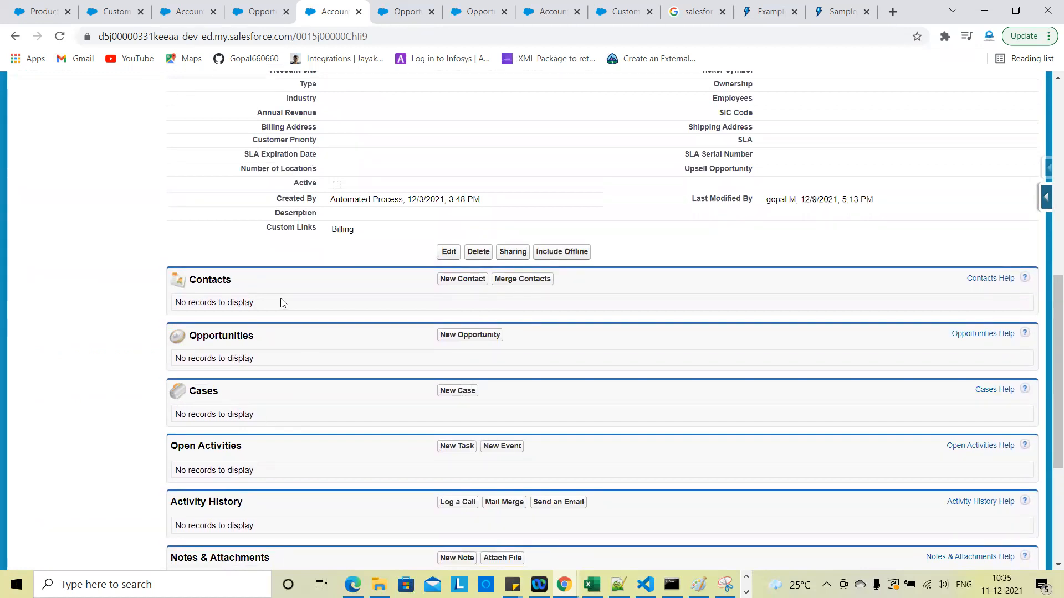
pyautogui.scroll(3, 242, 292)
pyautogui.scroll(-1, 231, 297)
pyautogui.scroll(2, 231, 299)
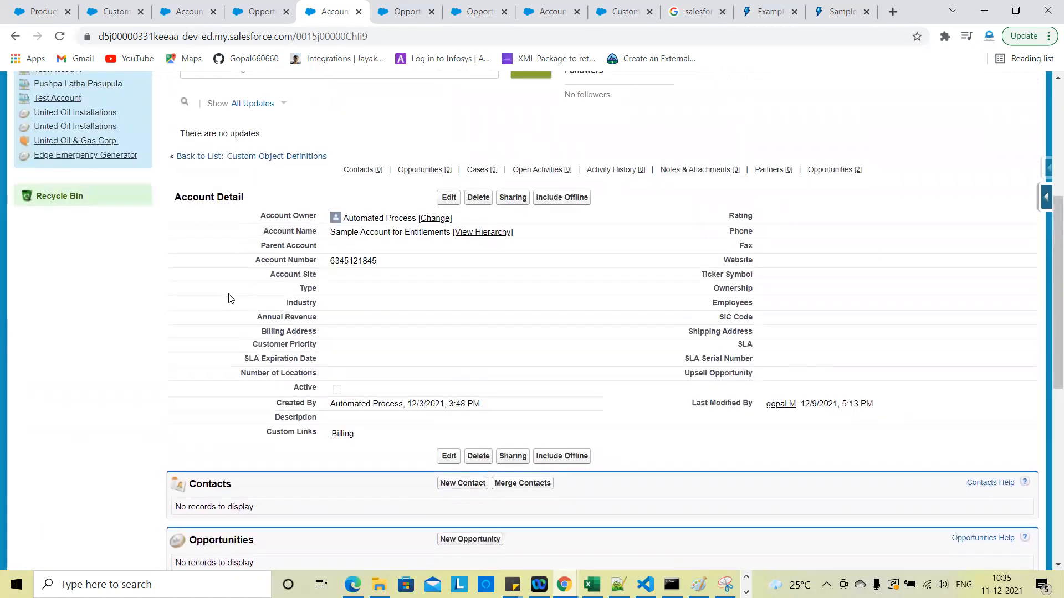
pyautogui.scroll(-3, 231, 299)
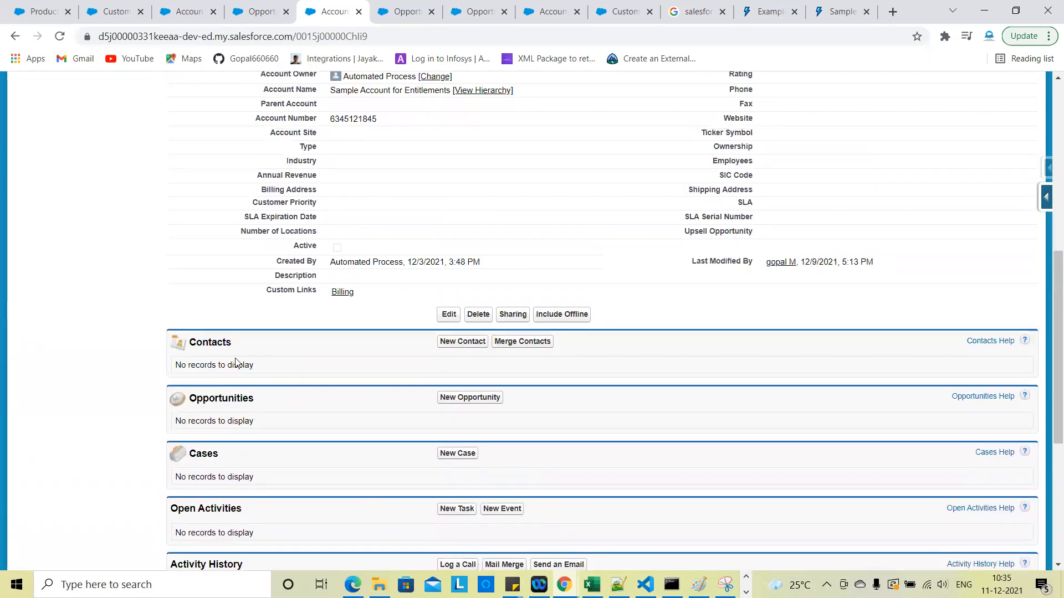
pyautogui.scroll(-1, 236, 363)
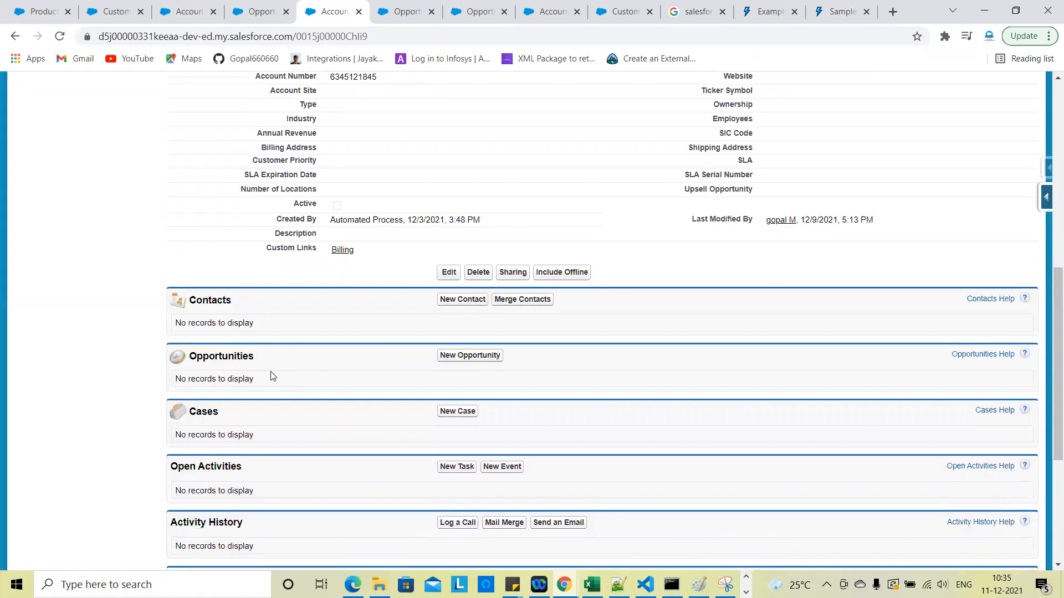
# Open the recent United Oil Installations opportunity and look through its detail fields, including the account lookup
pyautogui.scroll(5, 273, 376)
pyautogui.scroll(5, 272, 375)
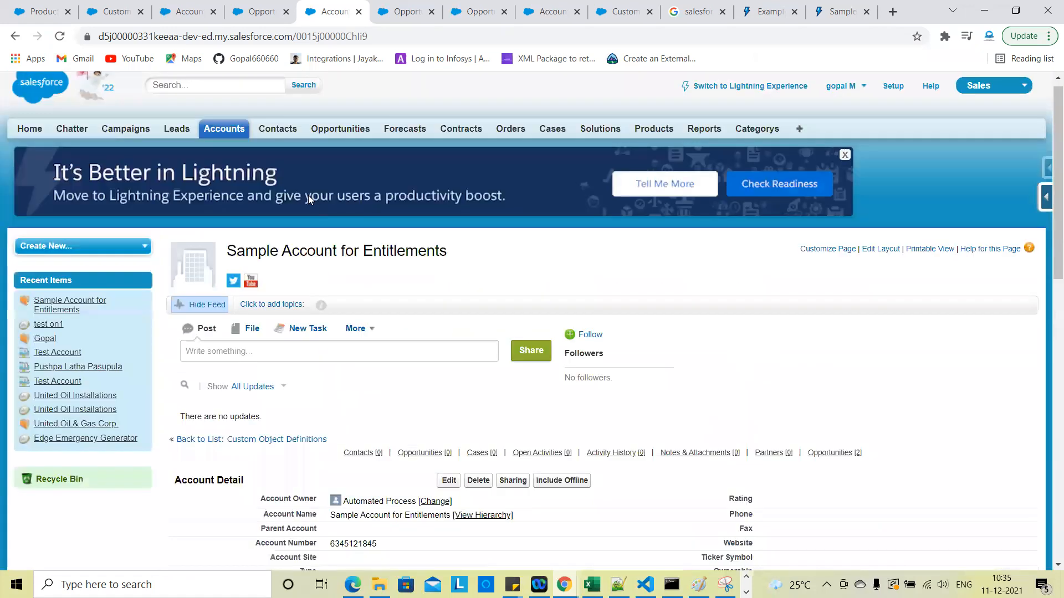
pyautogui.click(349, 132)
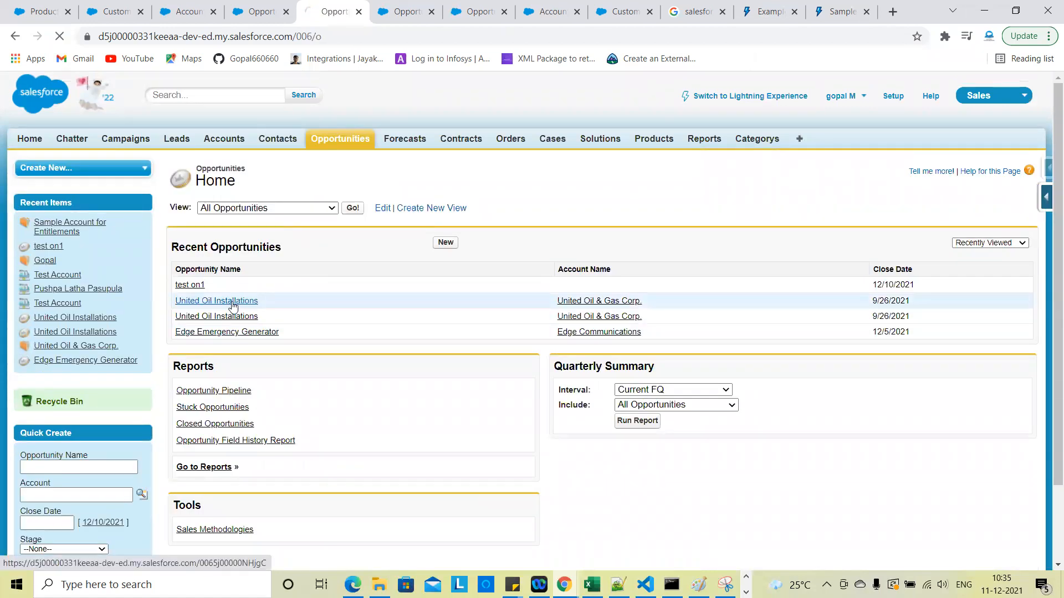
pyautogui.scroll(-3, 430, 410)
pyautogui.scroll(2, 427, 377)
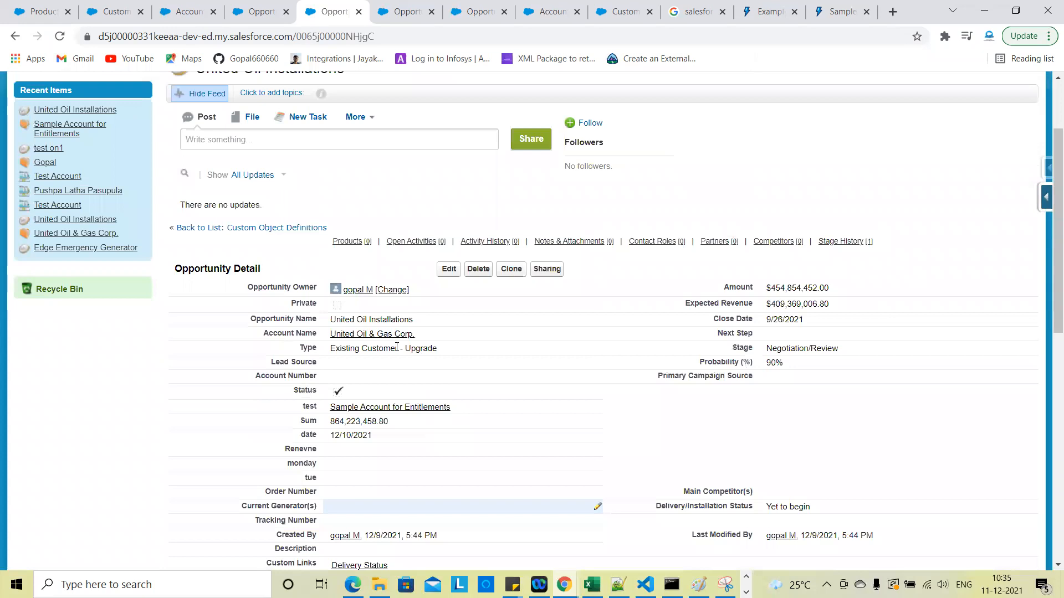
pyautogui.scroll(1, 409, 349)
pyautogui.scroll(-2, 438, 357)
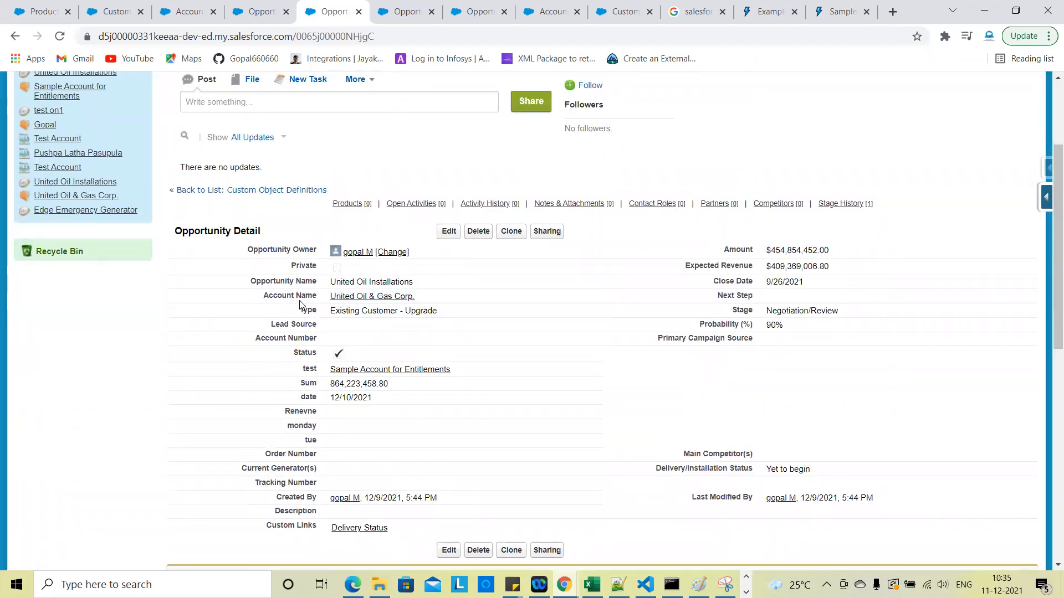
# Open the opportunity's account, United Oil & Gas Corp., and view its Contacts, Opportunities and Cases related lists
pyautogui.click(389, 301)
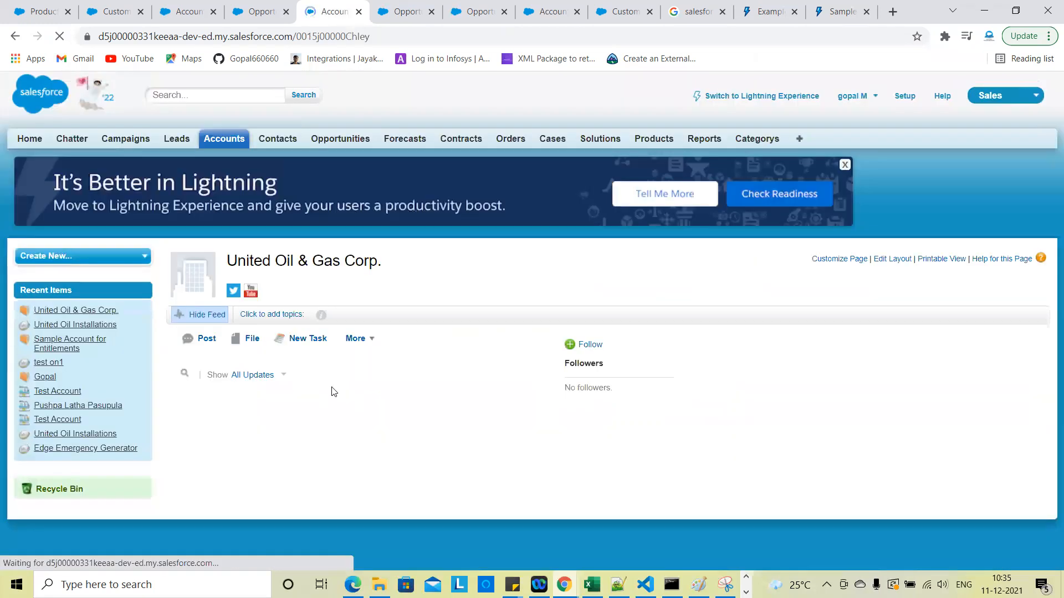
pyautogui.scroll(-10, 458, 408)
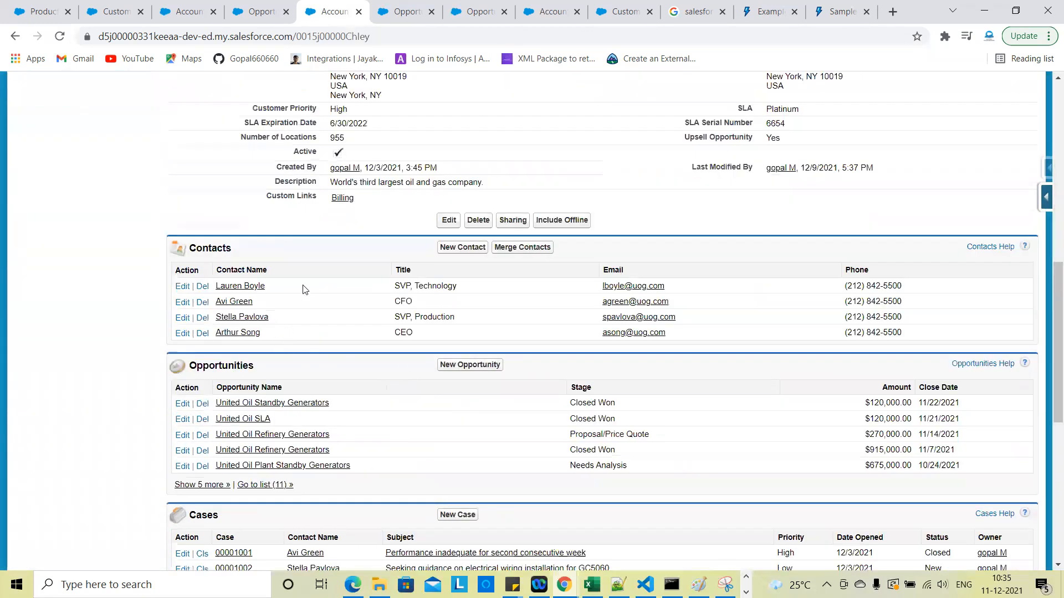
pyautogui.scroll(-2, 416, 419)
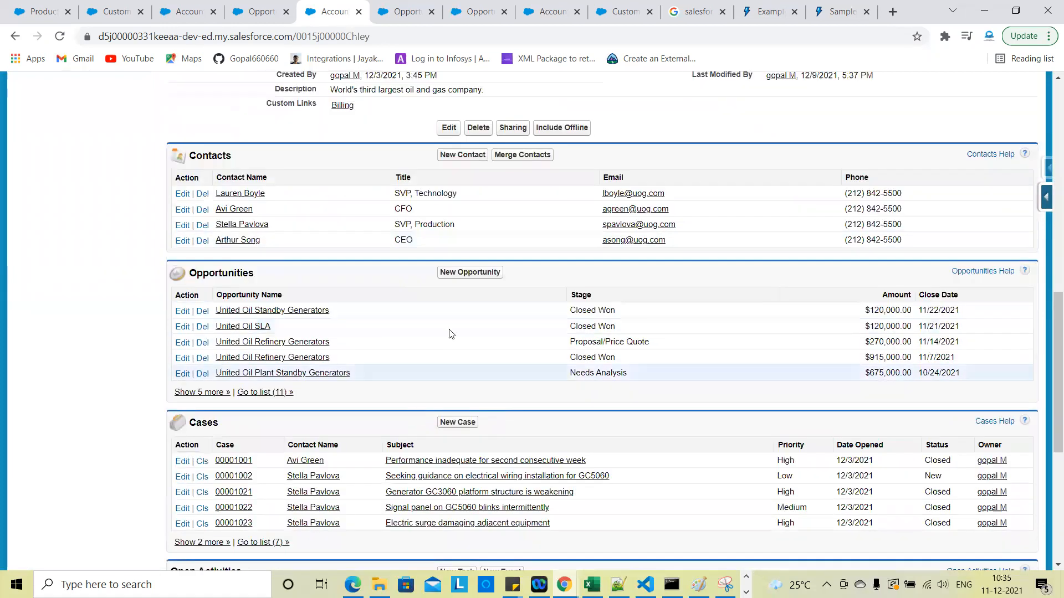
# Open the account's United Oil Standby Generators opportunity in a new browser tab and review its detail fields
pyautogui.rightClick(312, 314)
pyautogui.click(348, 320)
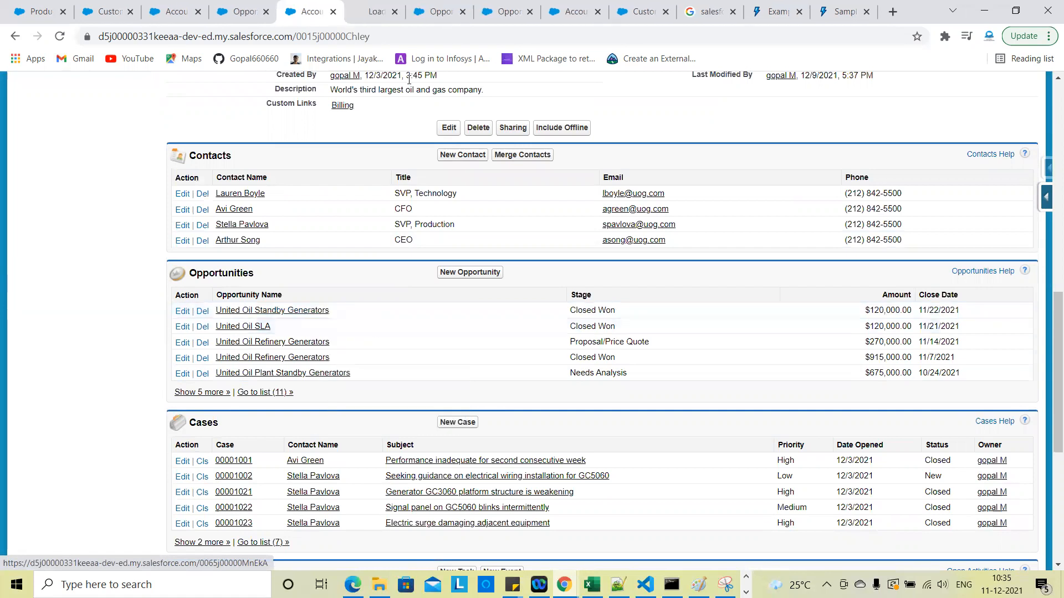
pyautogui.click(365, 4)
pyautogui.scroll(-3, 335, 266)
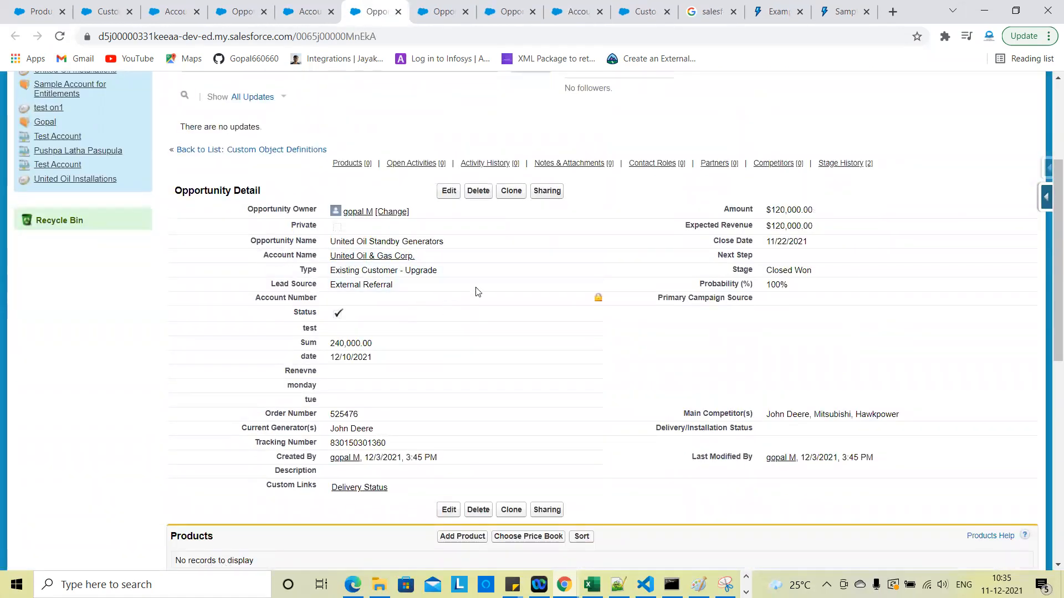
pyautogui.scroll(-1, 533, 389)
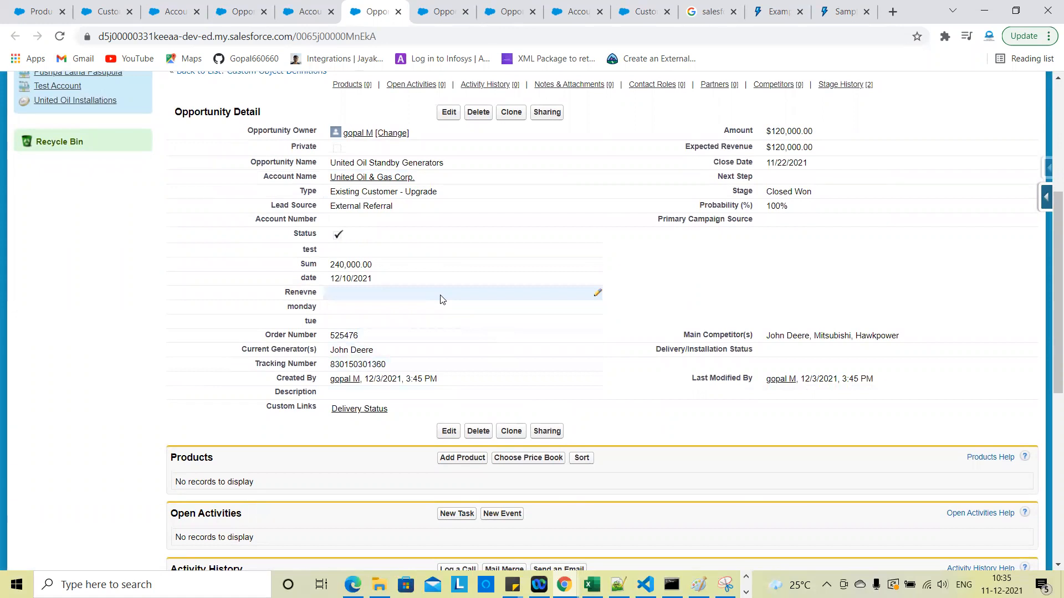
pyautogui.scroll(1, 421, 310)
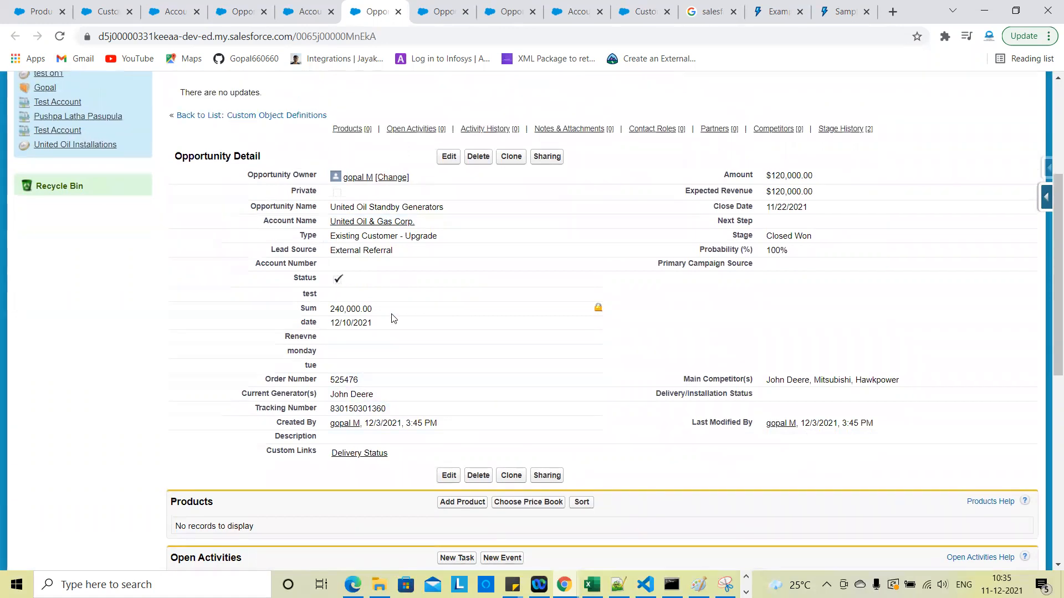
# Open the opportunity's parent account in a new browser tab and compare its detail fields with its Contacts, Opportunities and Cases related lists
pyautogui.rightClick(374, 225)
pyautogui.click(410, 233)
pyautogui.click(402, 7)
pyautogui.scroll(-6, 670, 353)
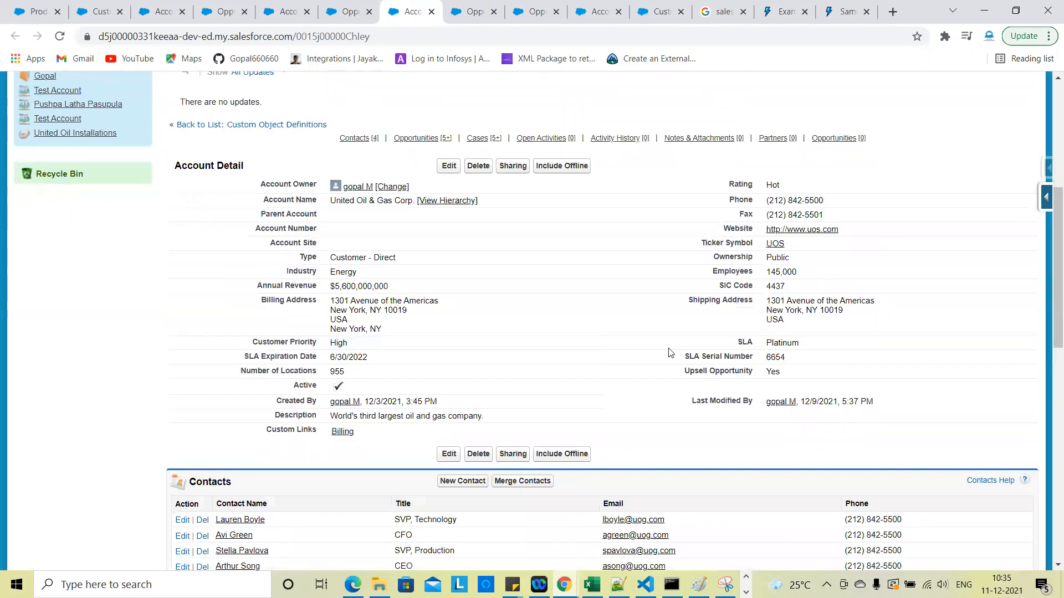
pyautogui.scroll(-1, 671, 352)
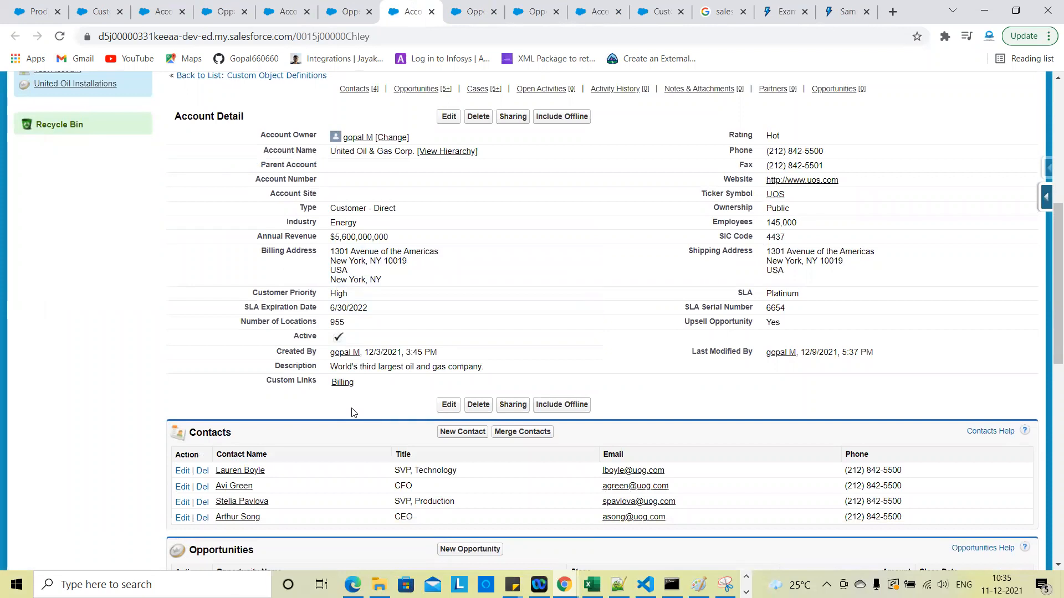
pyautogui.scroll(-4, 352, 412)
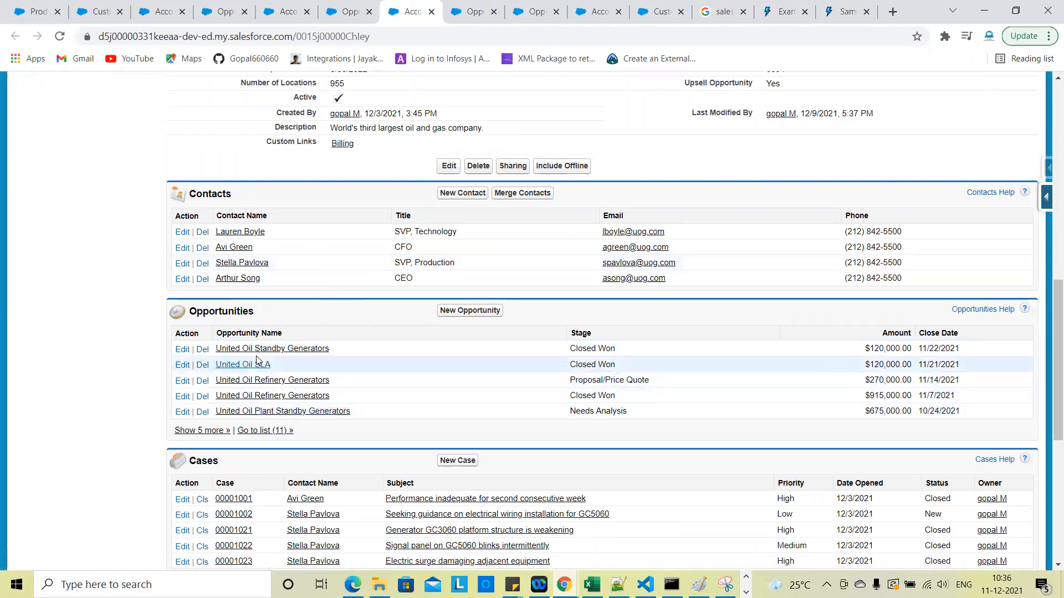
pyautogui.scroll(5, 310, 324)
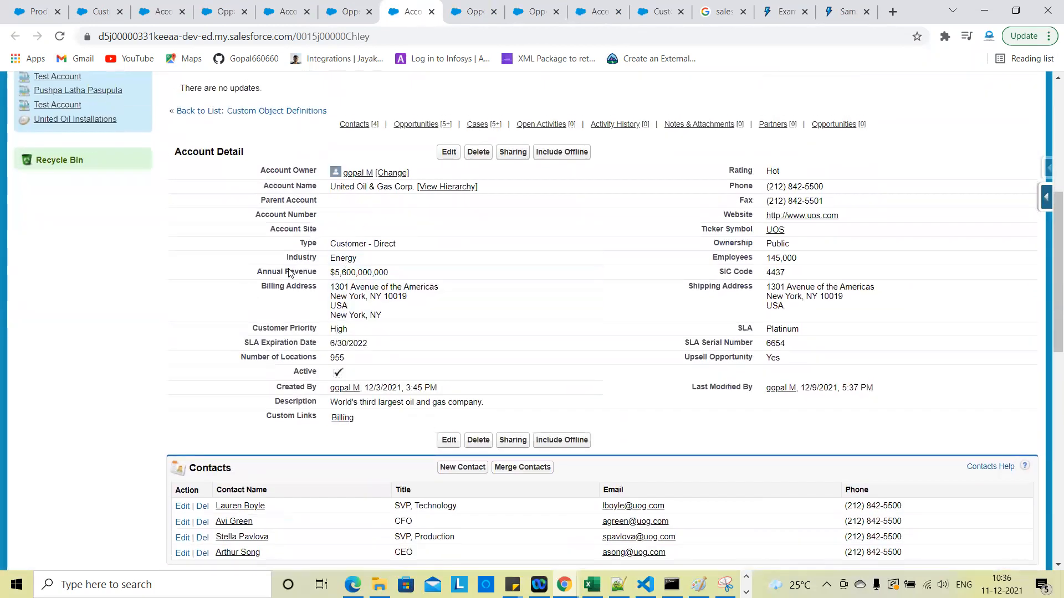
pyautogui.scroll(-4, 259, 306)
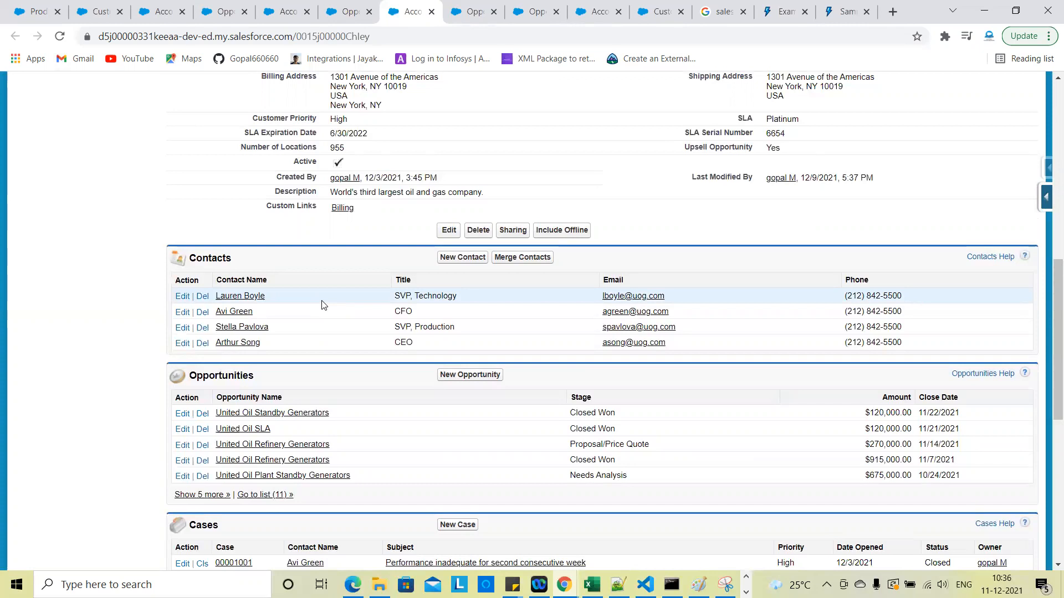
pyautogui.scroll(3, 245, 224)
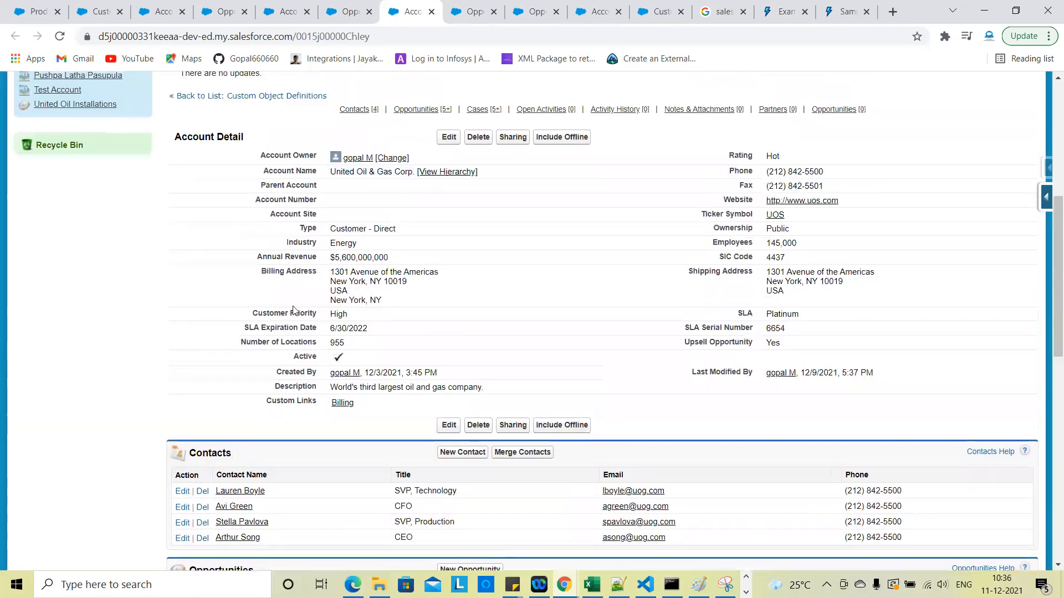
pyautogui.scroll(-9, 293, 310)
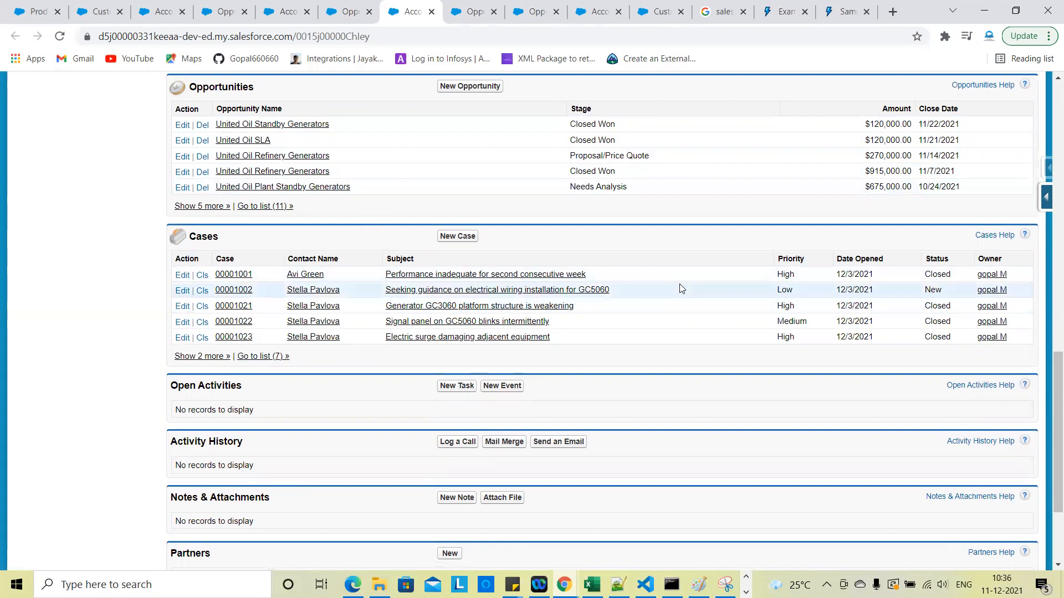
pyautogui.scroll(11, 681, 289)
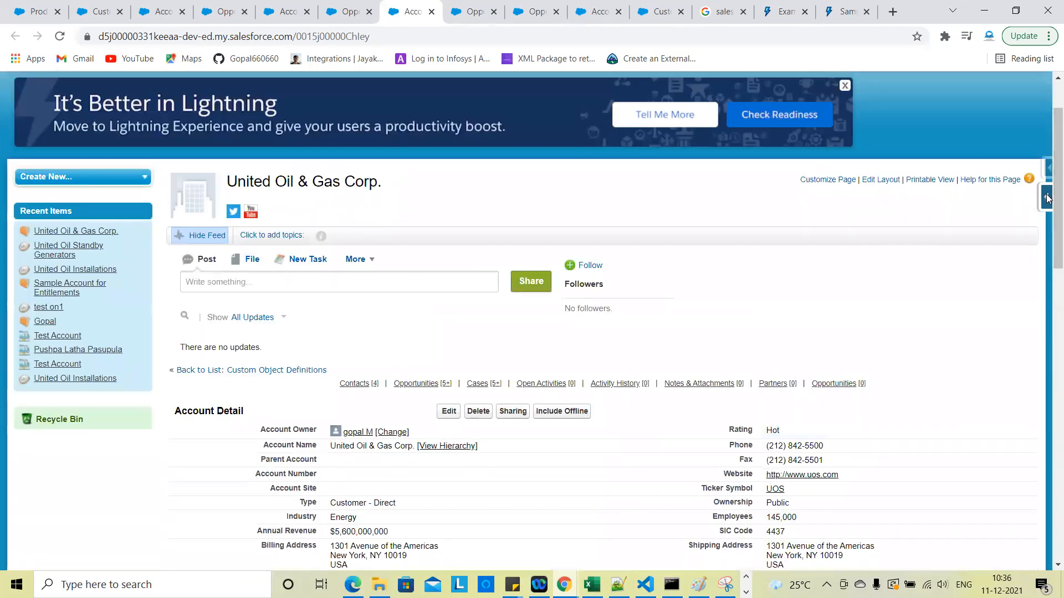
# Open the Account object's field list in setup and search the page for "looku"
pyautogui.click(1046, 199)
pyautogui.click(945, 221)
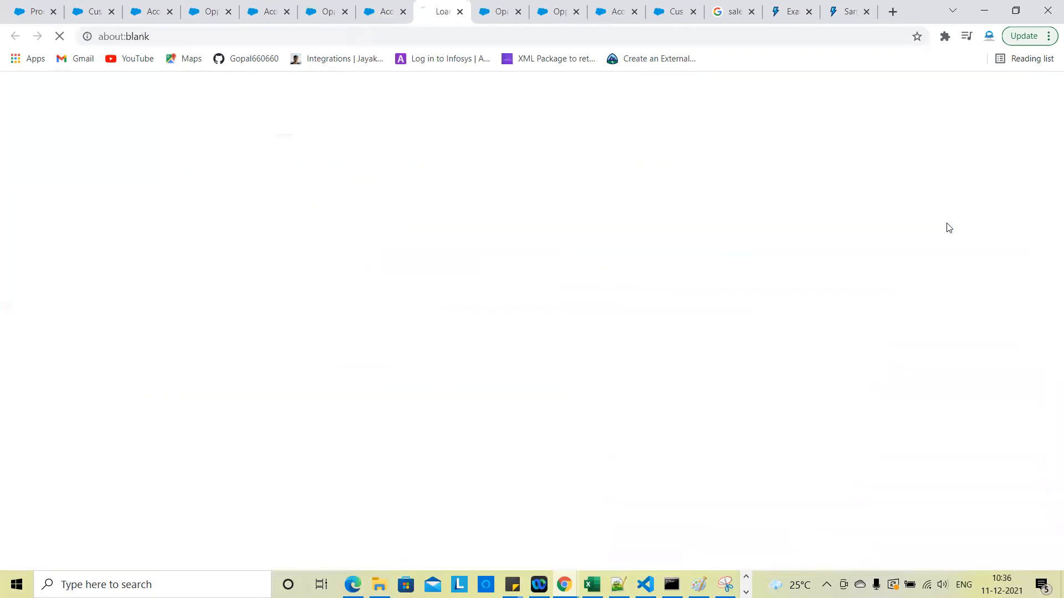
pyautogui.scroll(-3, 419, 398)
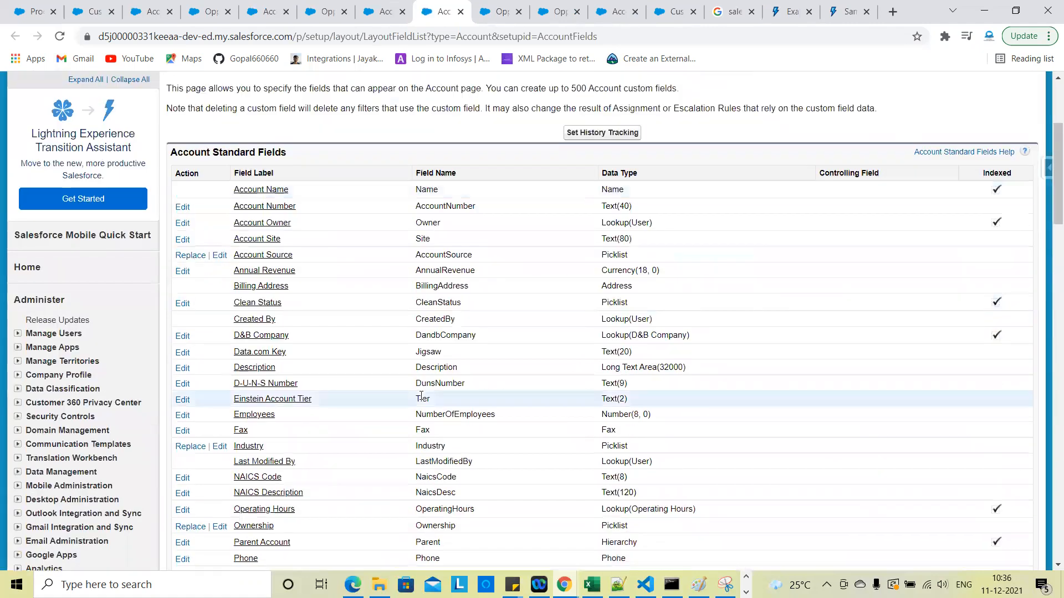
pyautogui.hotkey('ctrl', 'f')
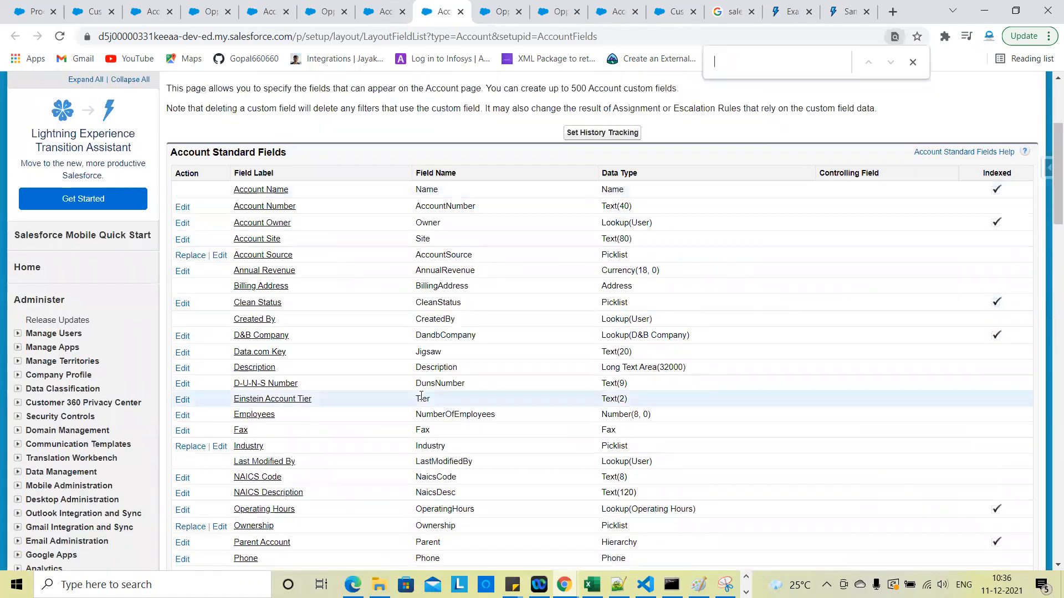
pyautogui.scroll(-2, 421, 395)
pyautogui.write('looku')
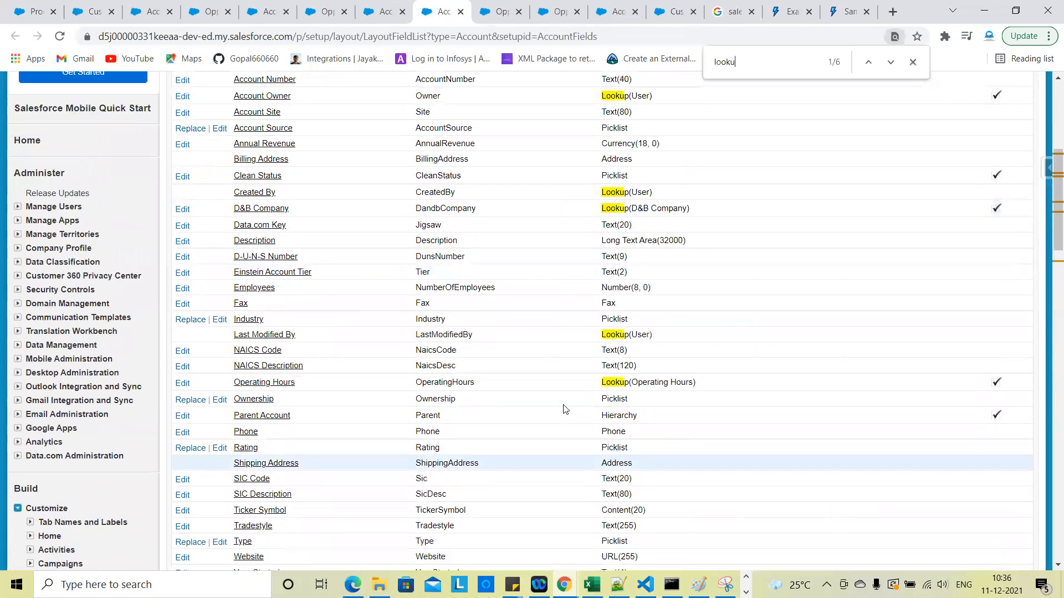
# Examine the data types of the Account's standard and custom fields to identify its lookup relationships to other objects
pyautogui.scroll(1, 499, 308)
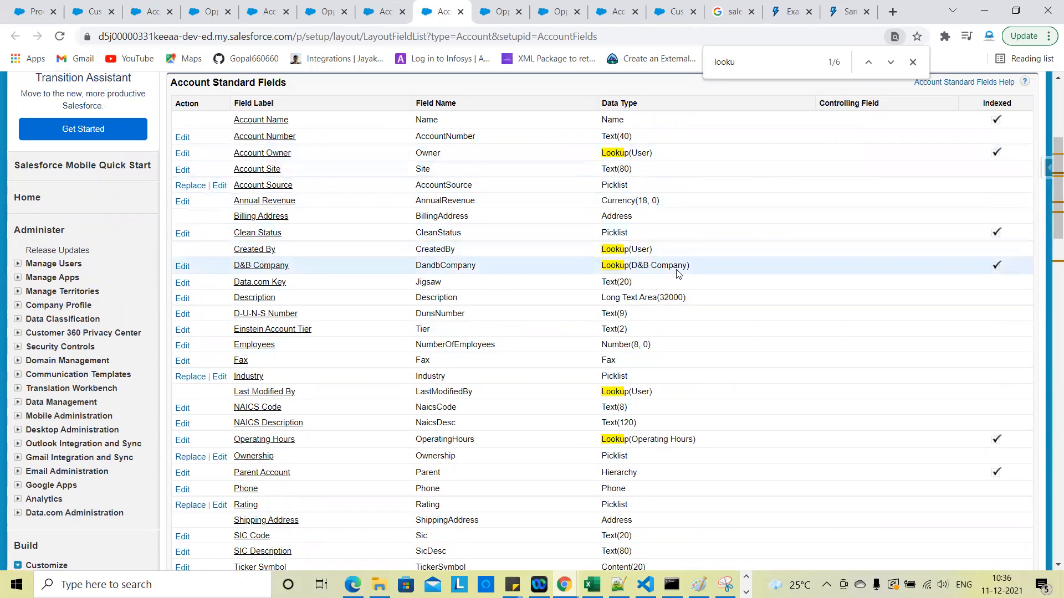
pyautogui.scroll(-2, 687, 333)
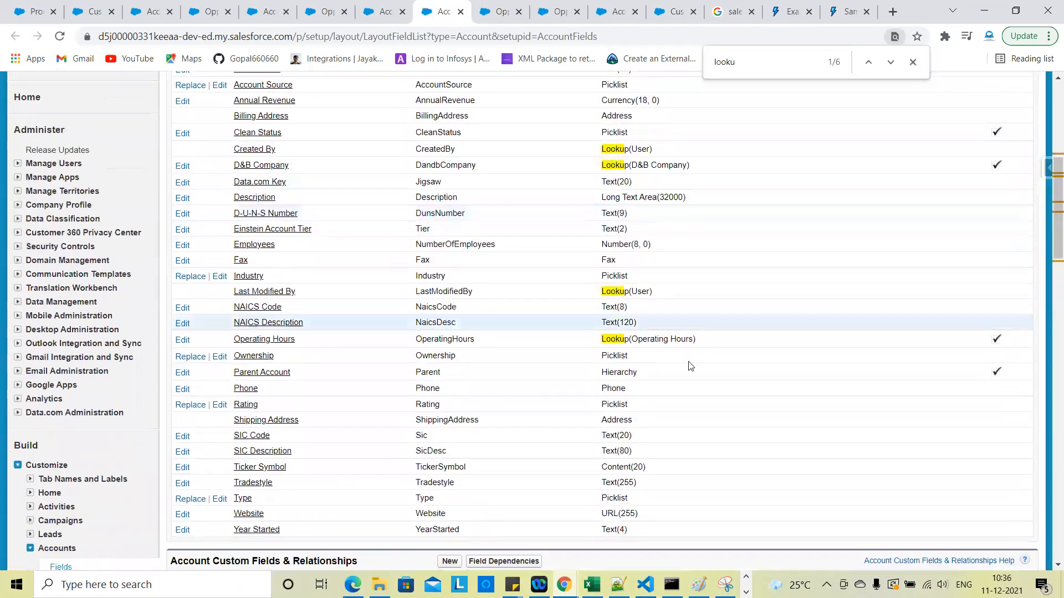
pyautogui.scroll(-1, 690, 366)
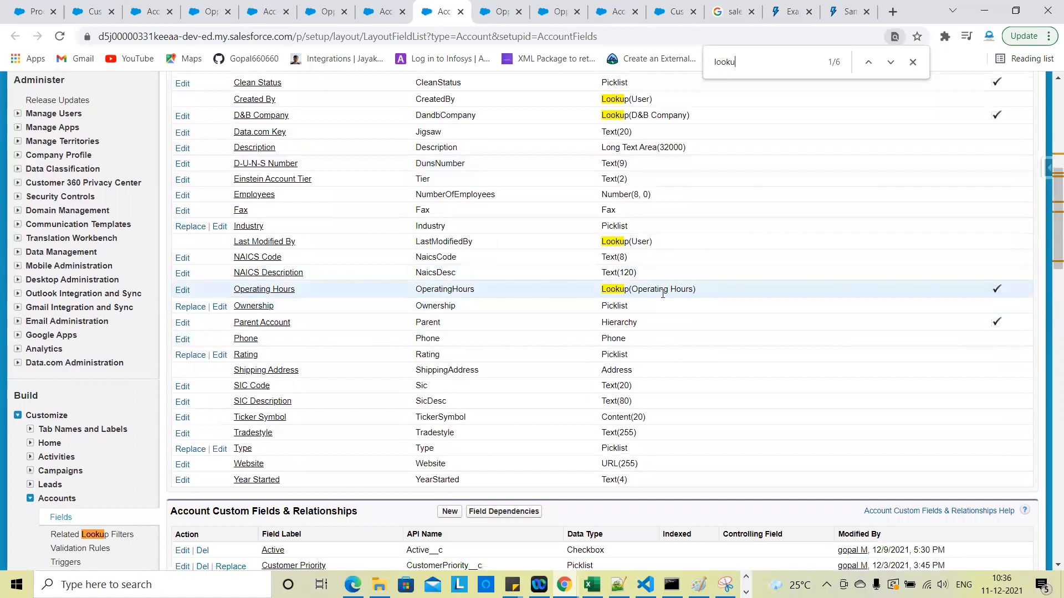
pyautogui.scroll(-5, 654, 405)
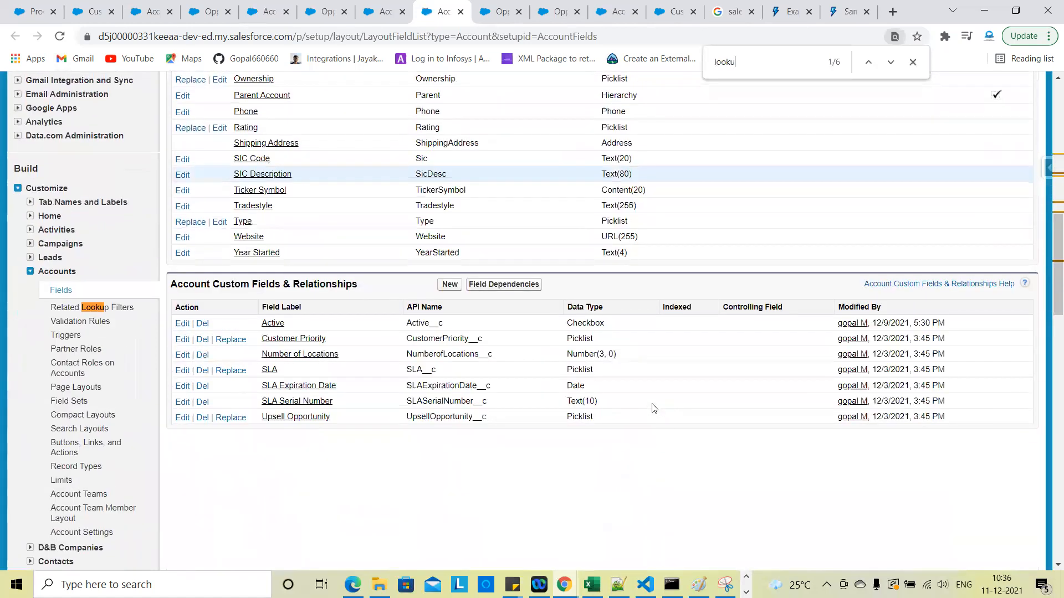
pyautogui.scroll(10, 654, 408)
pyautogui.scroll(-3, 382, 387)
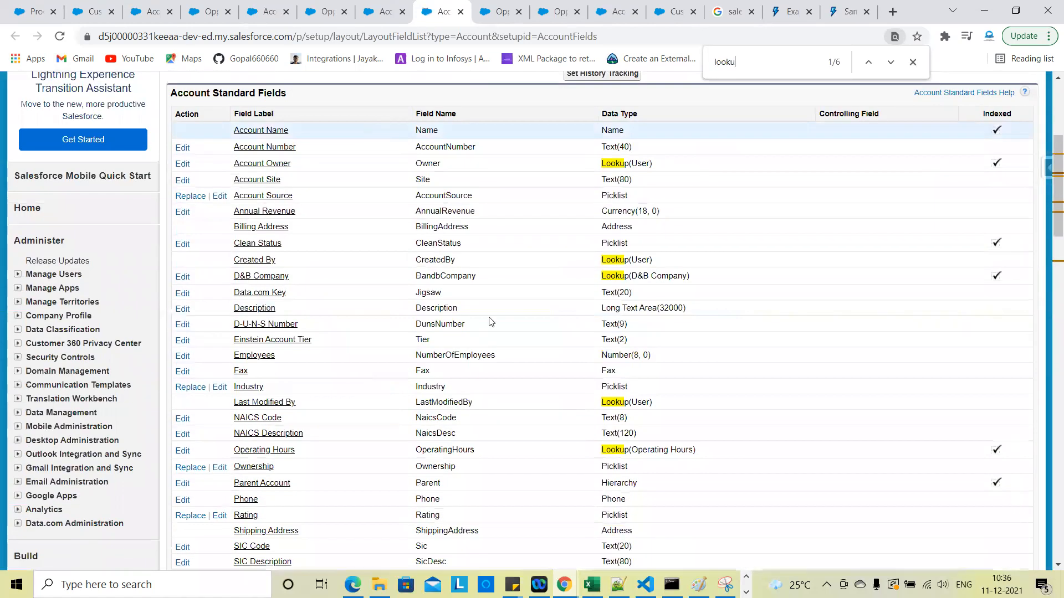
pyautogui.scroll(-3, 543, 302)
pyautogui.scroll(1, 637, 261)
pyautogui.scroll(1, 598, 323)
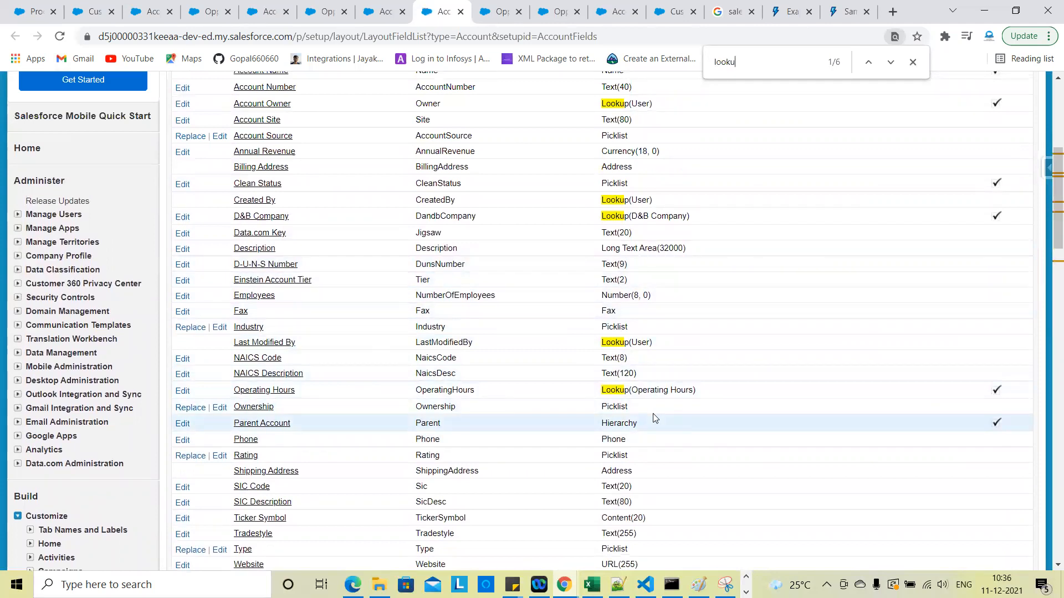
# Review which Account standard fields have a highlighted lookup data type in the field list
pyautogui.scroll(-1, 652, 416)
pyautogui.scroll(1, 648, 333)
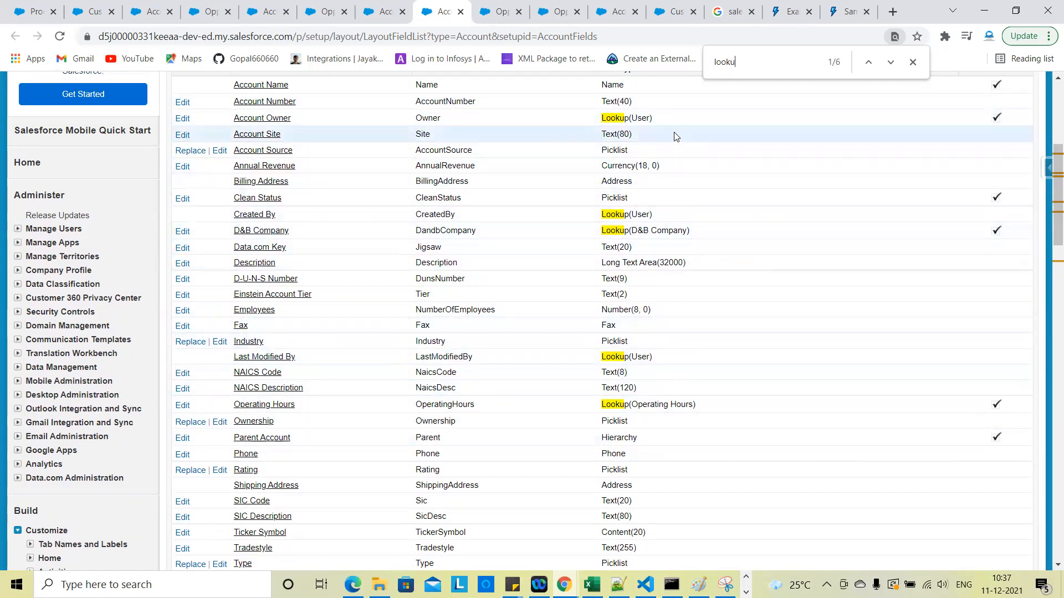
pyautogui.scroll(-1, 563, 359)
pyautogui.scroll(5, 563, 359)
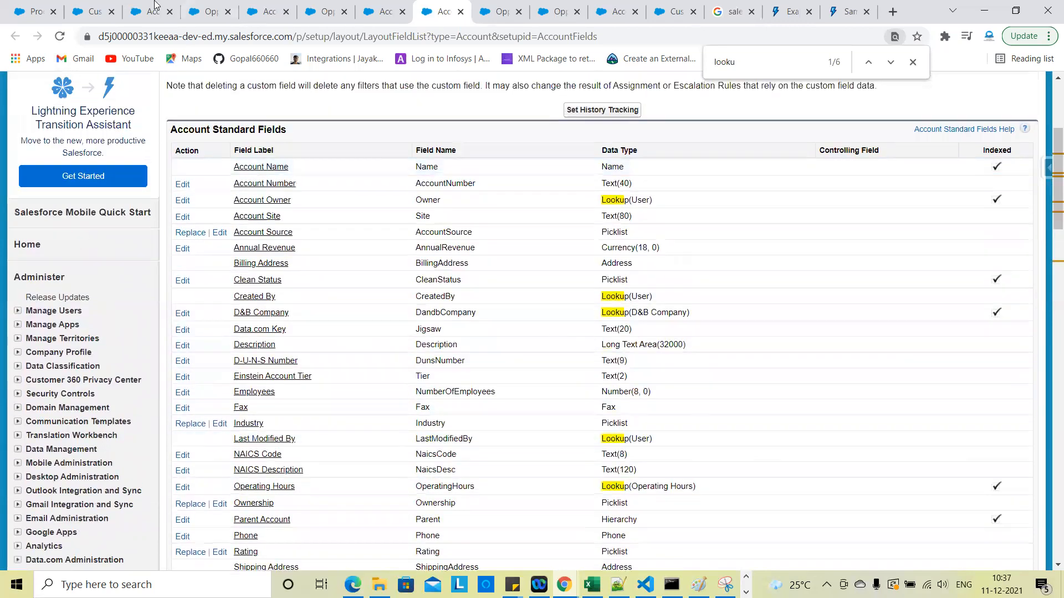
# Search the Product custom object's definition page for "looku" and check the data types of its standard and custom fields
pyautogui.click(94, 11)
pyautogui.scroll(-8, 529, 437)
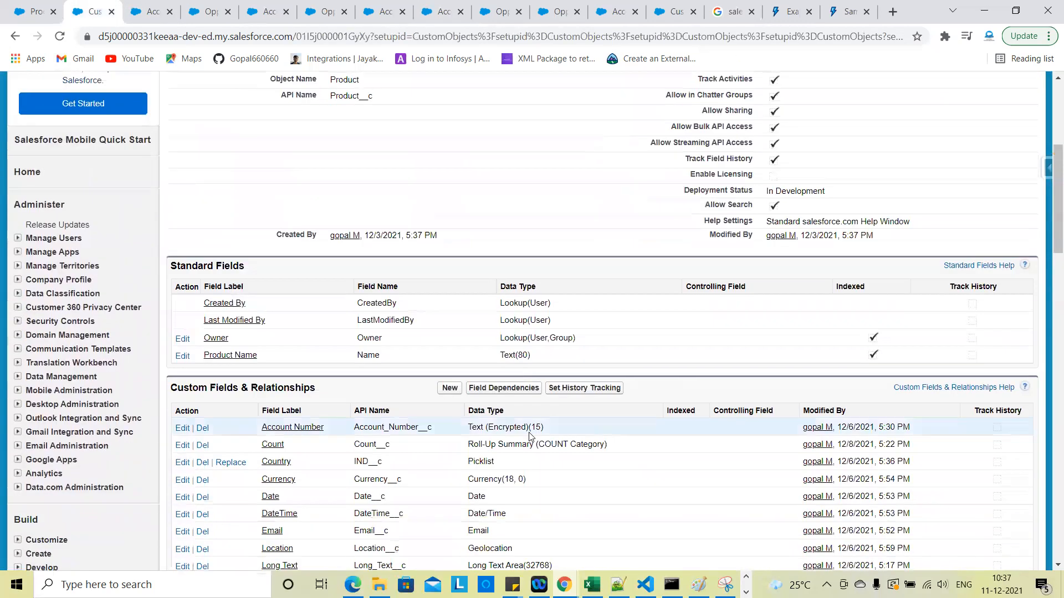
pyautogui.hotkey('ctrl', 'f')
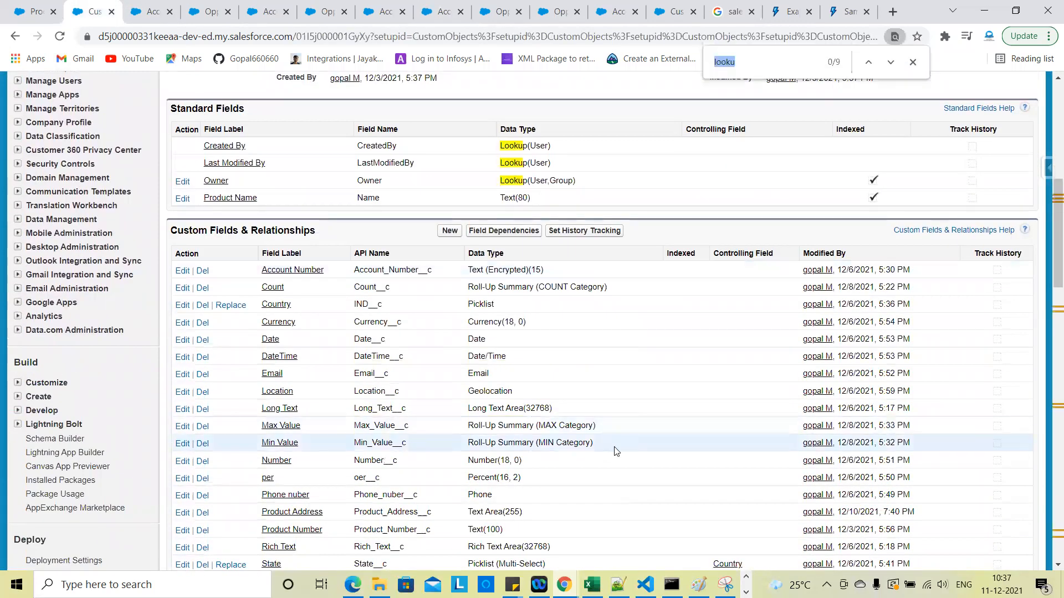
pyautogui.press('Return')
pyautogui.scroll(18, 615, 451)
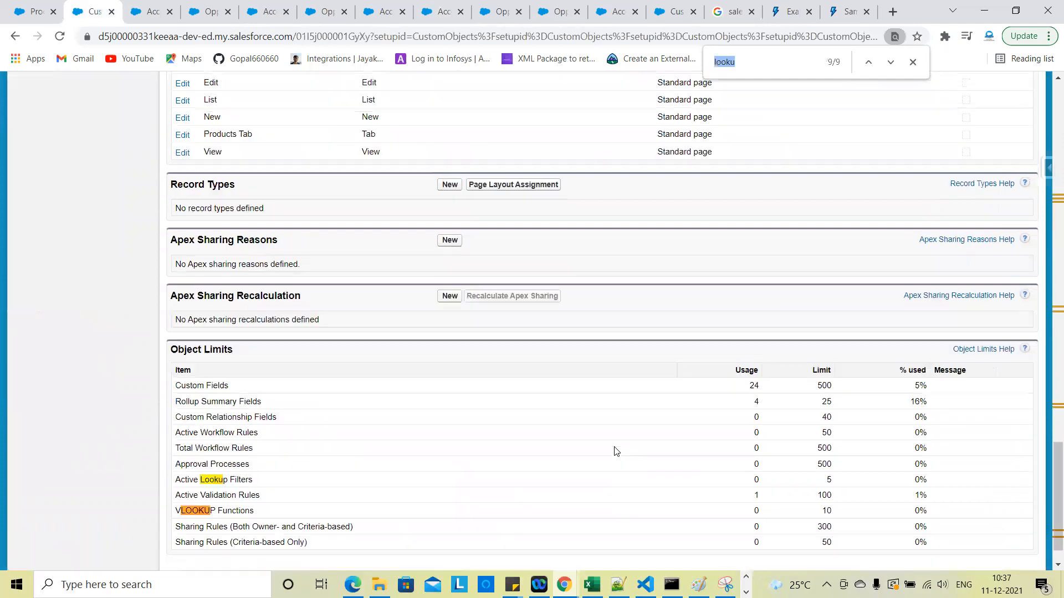
pyautogui.scroll(3, 614, 451)
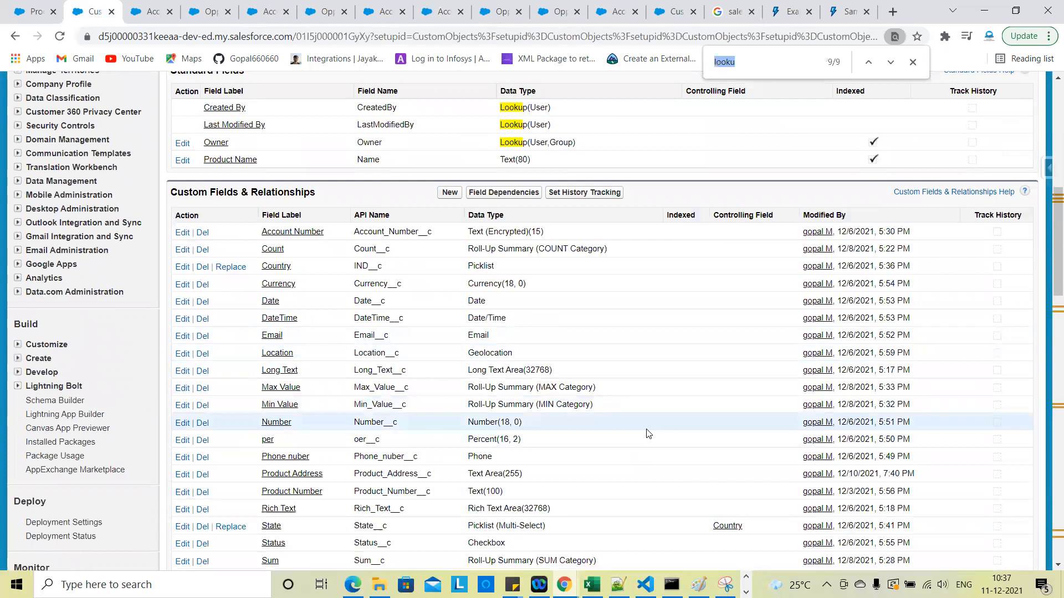
pyautogui.scroll(-1, 646, 430)
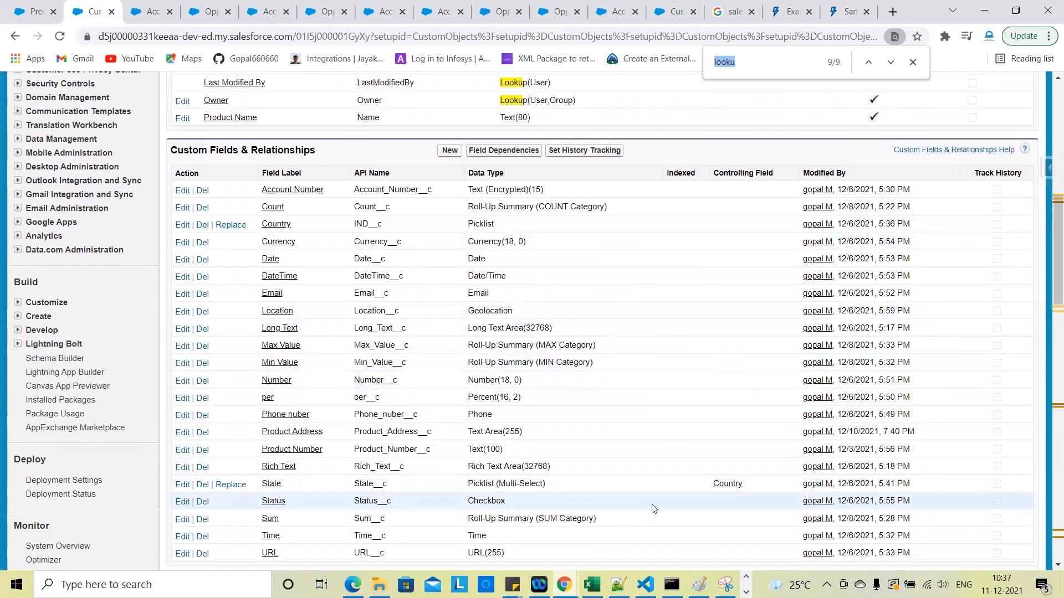
pyautogui.scroll(-1, 652, 396)
pyautogui.scroll(2, 619, 329)
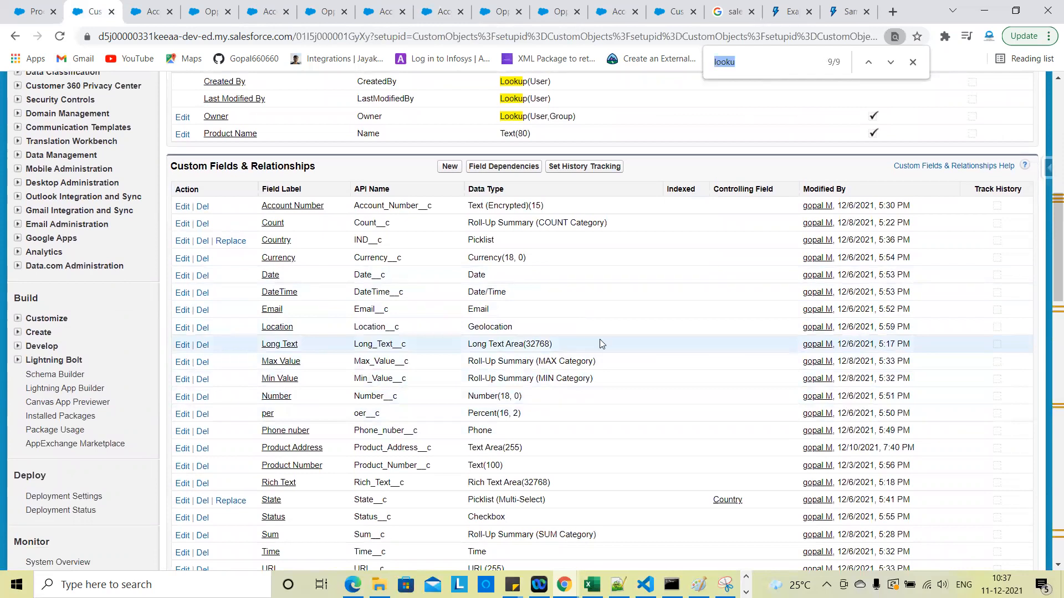
pyautogui.scroll(2, 600, 339)
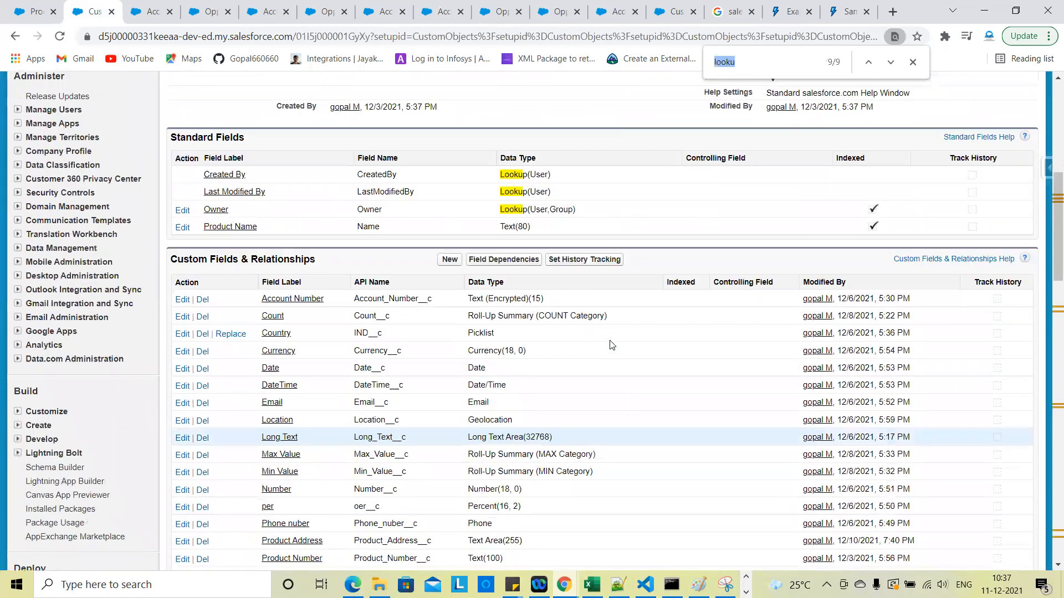
# Return to the first account record, open the Account field list from it in a new tab, and search it for "looku"
pyautogui.click(322, 11)
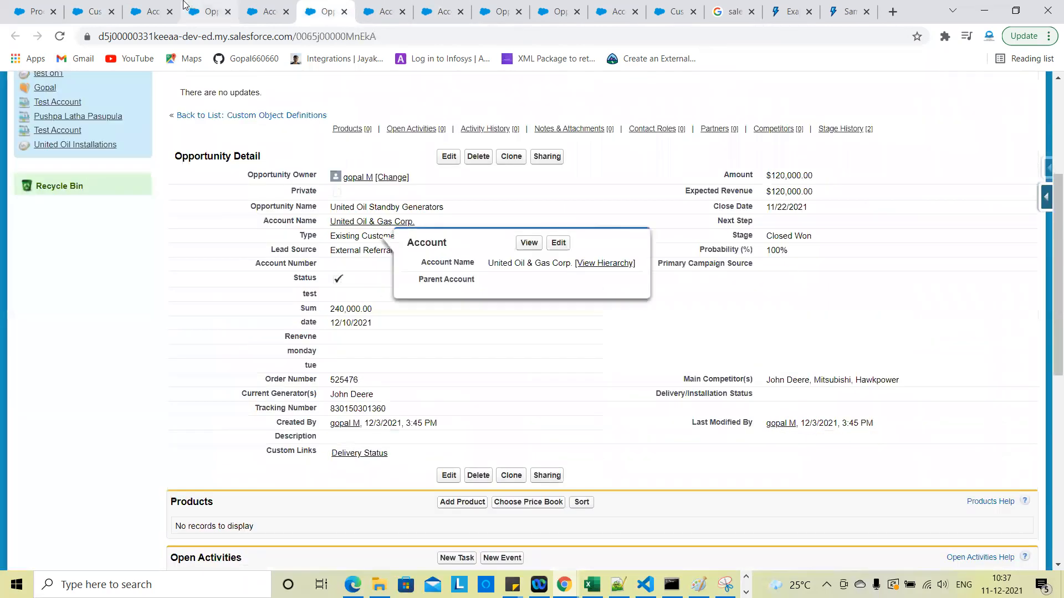
pyautogui.click(249, 8)
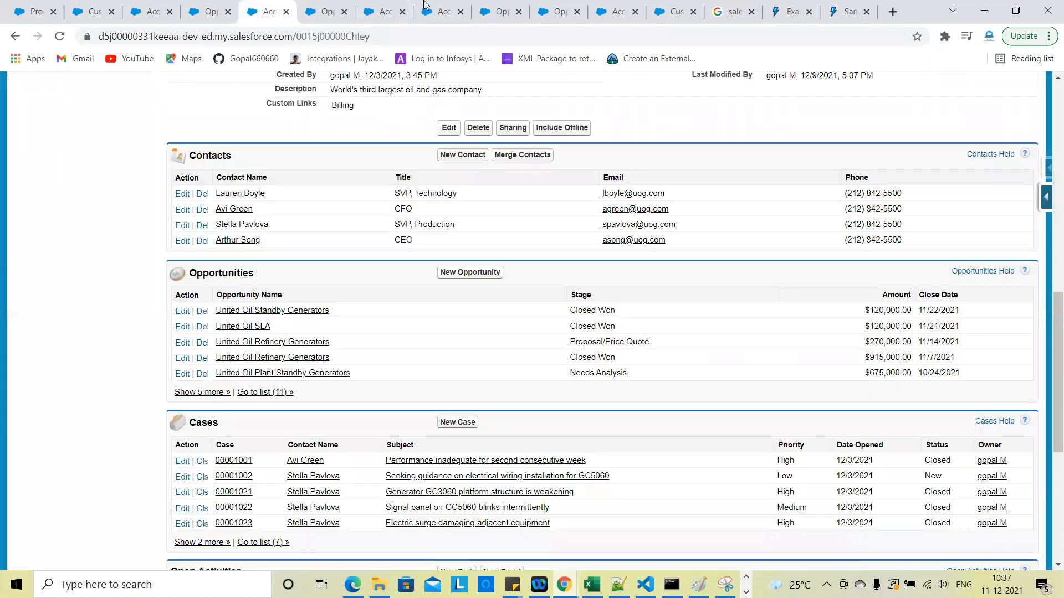
pyautogui.click(388, 10)
pyautogui.click(166, 5)
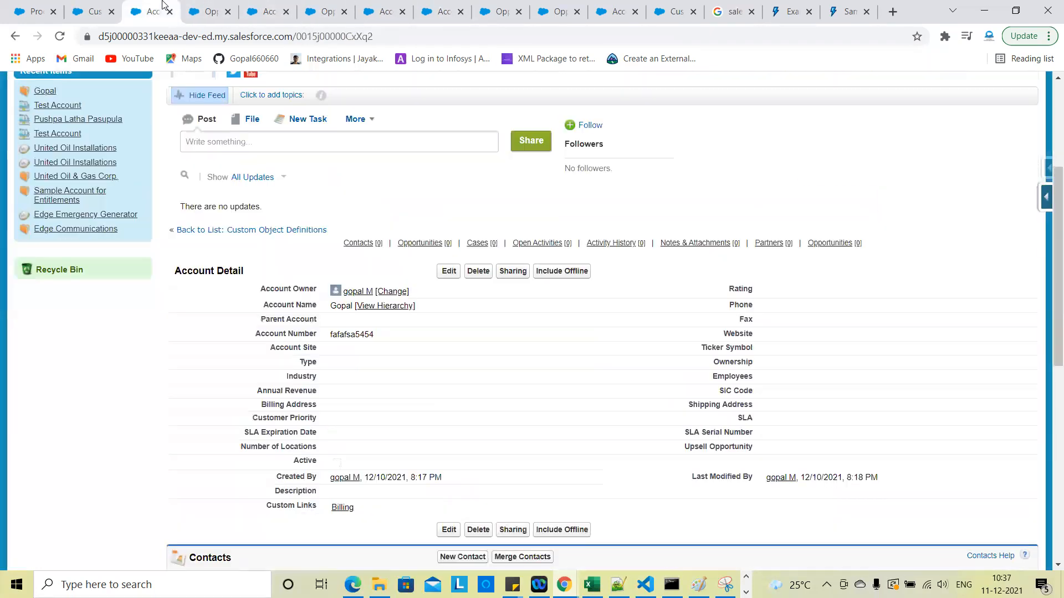
pyautogui.scroll(2, 621, 298)
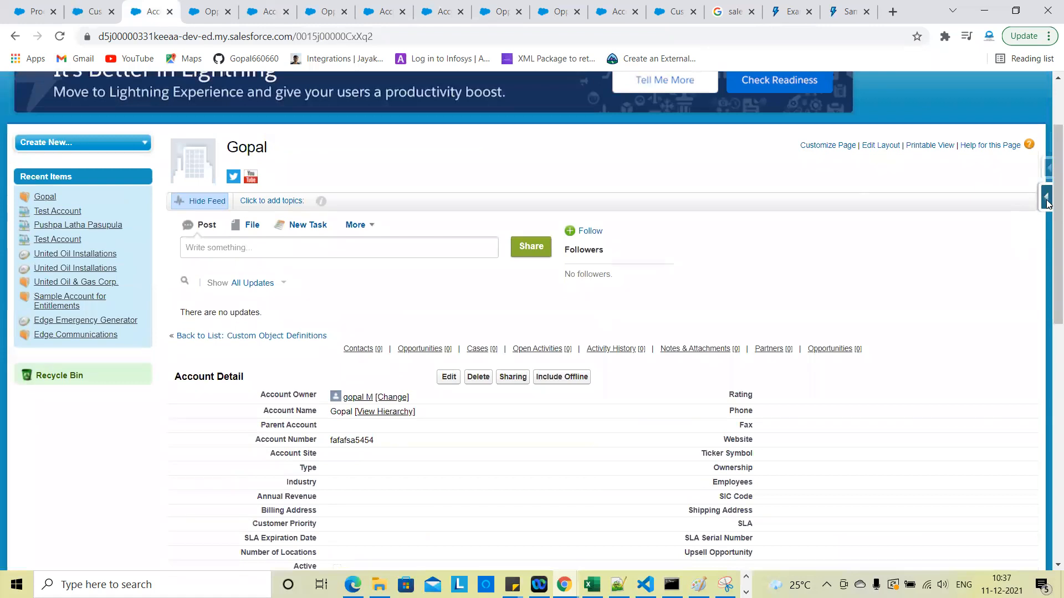
pyautogui.click(1047, 198)
pyautogui.click(942, 221)
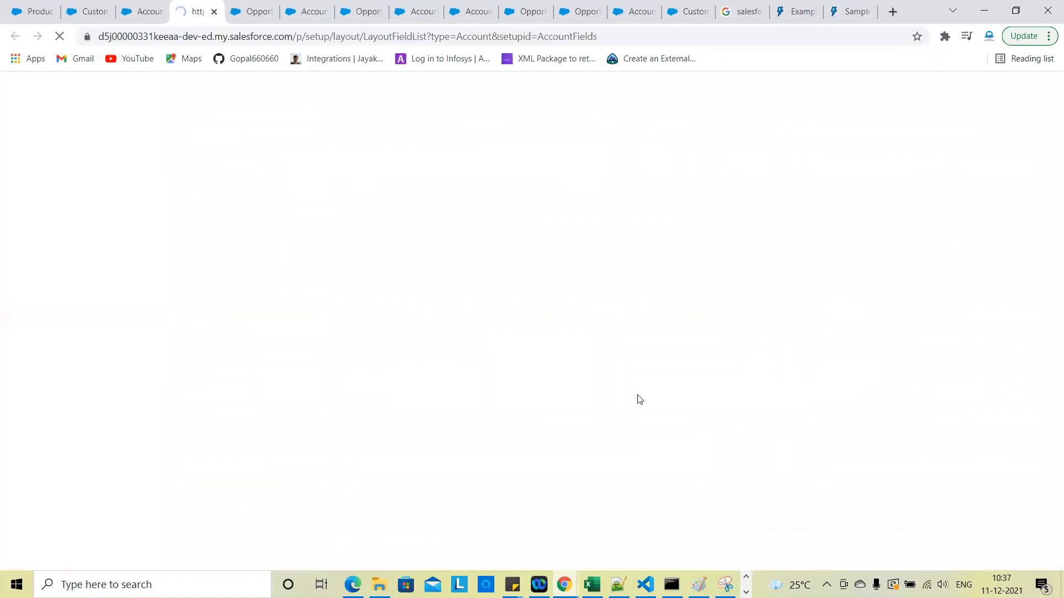
pyautogui.hotkey('ctrl', 'f')
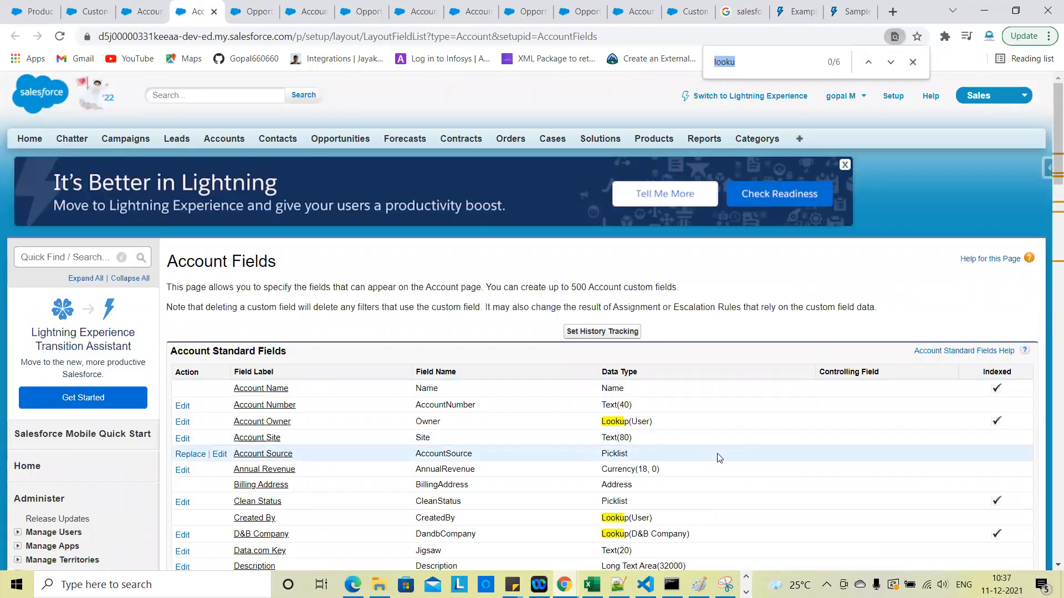
pyautogui.press('Return')
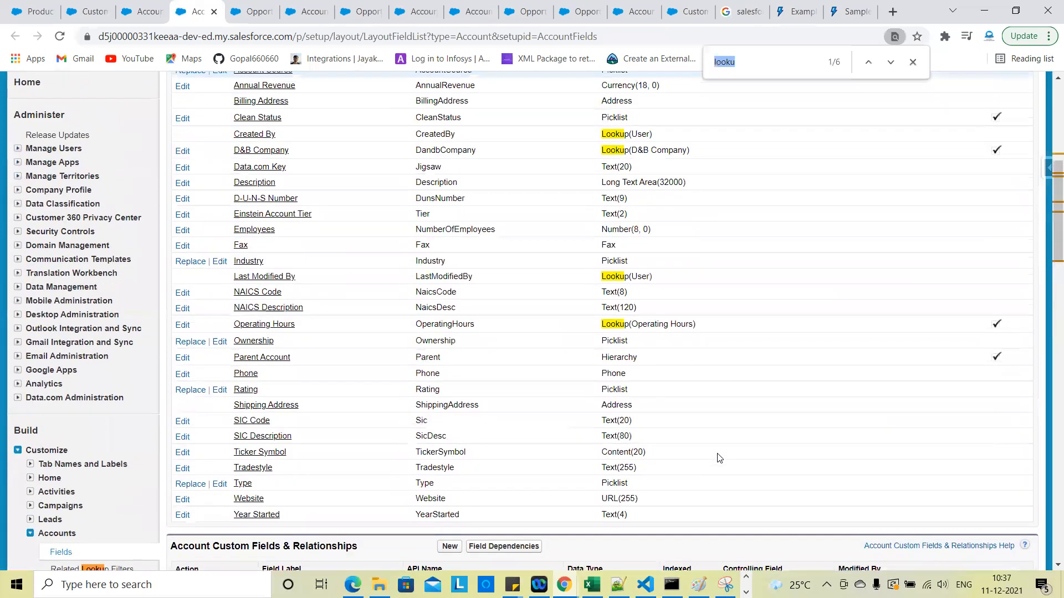
# Compare the Account's standard lookup and hierarchy fields with the data types under Account Custom Fields & Relationships
pyautogui.scroll(2, 718, 458)
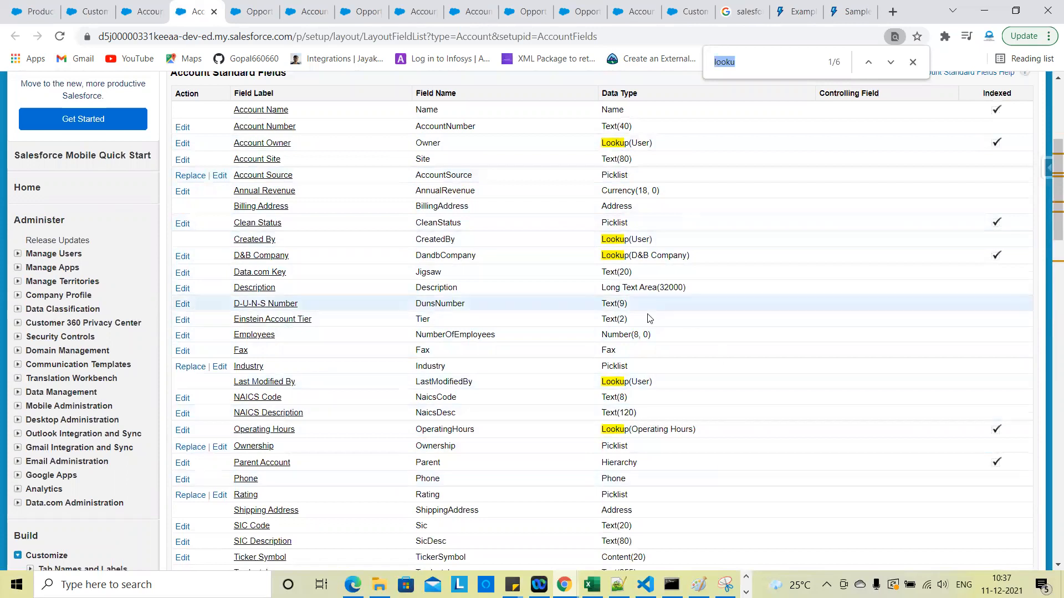
pyautogui.scroll(-1, 649, 318)
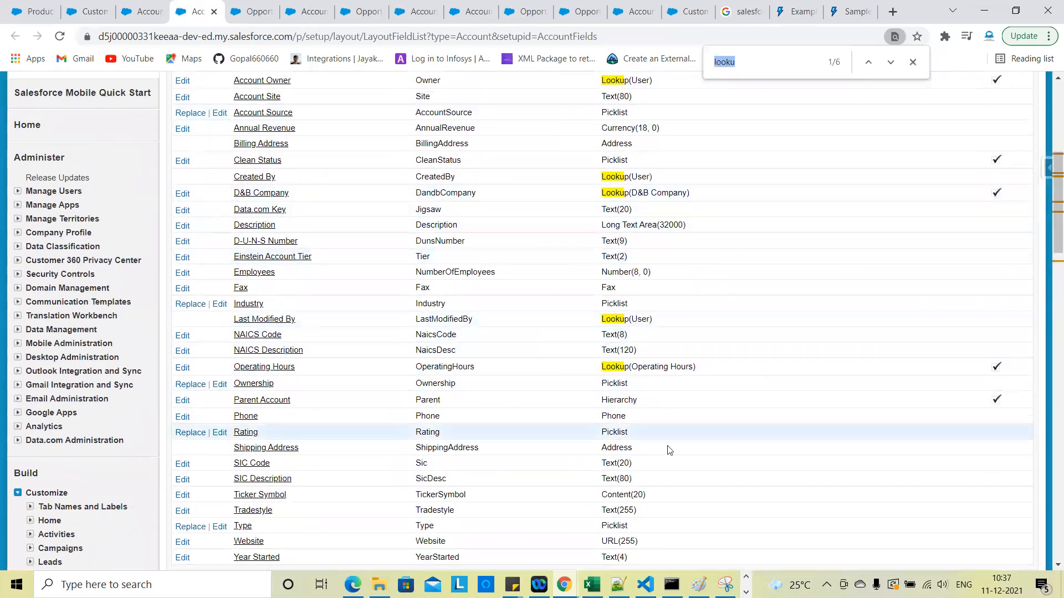
pyautogui.scroll(-2, 672, 394)
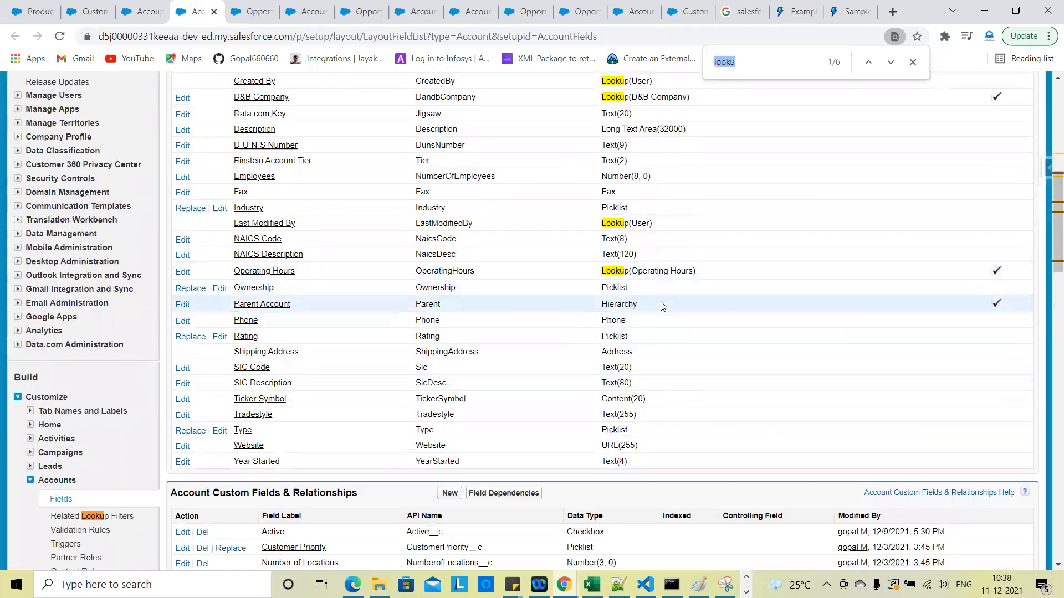
pyautogui.scroll(3, 660, 306)
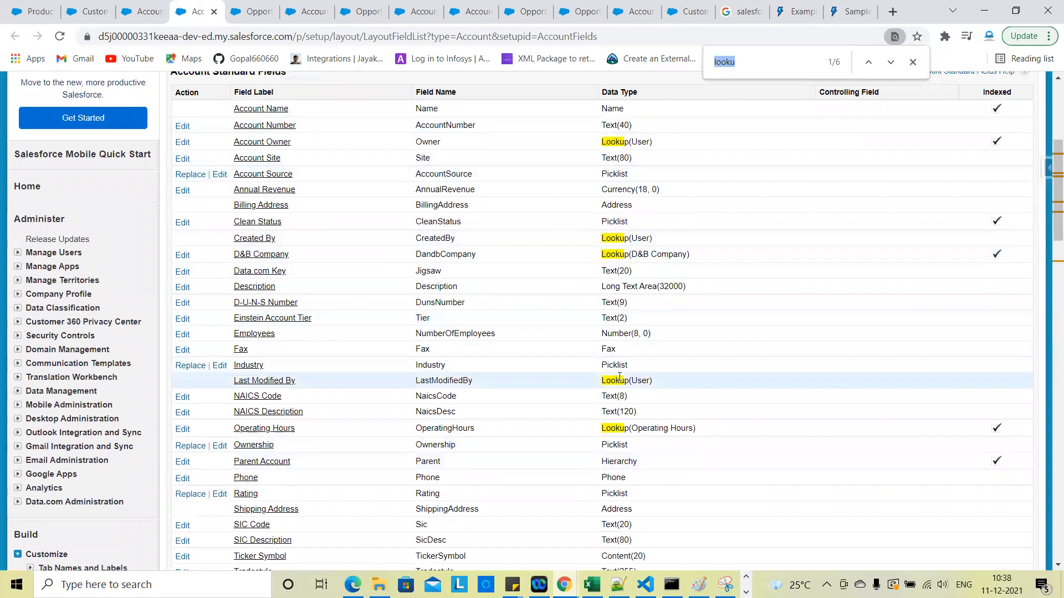
pyautogui.scroll(-4, 620, 377)
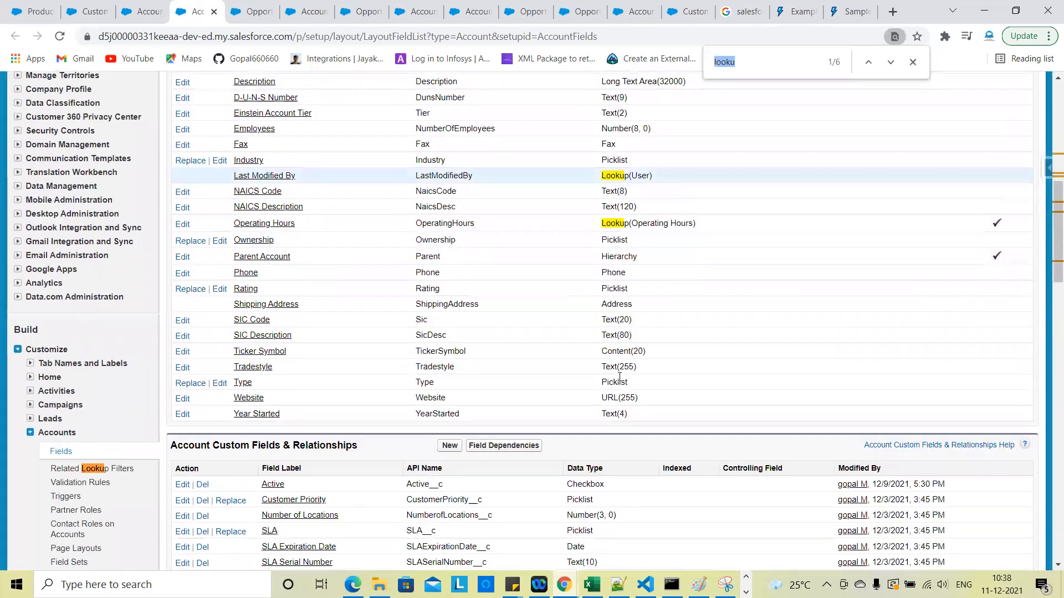
pyautogui.scroll(-2, 619, 377)
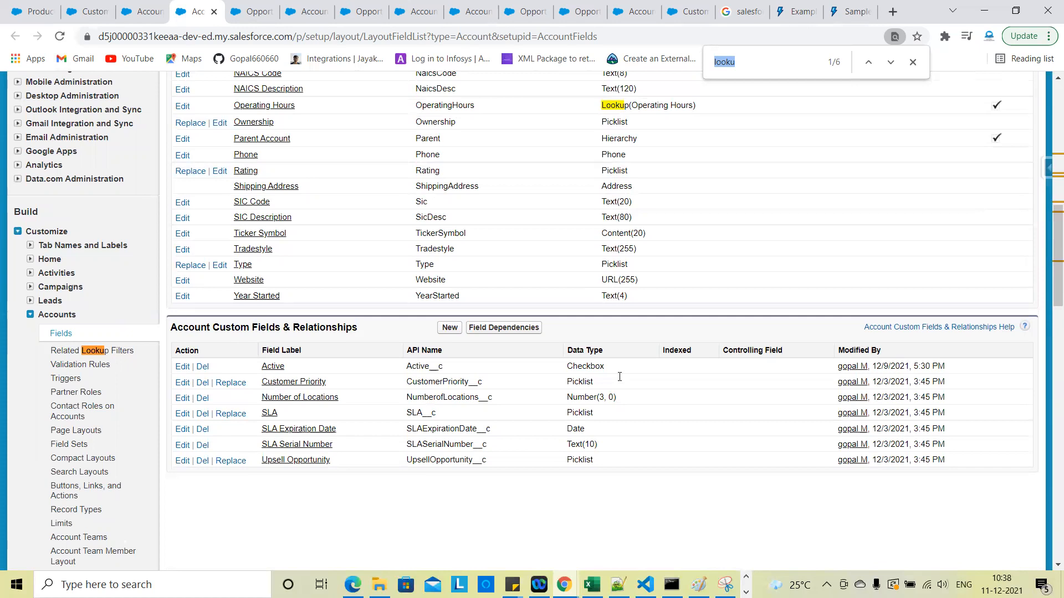
pyautogui.scroll(11, 619, 376)
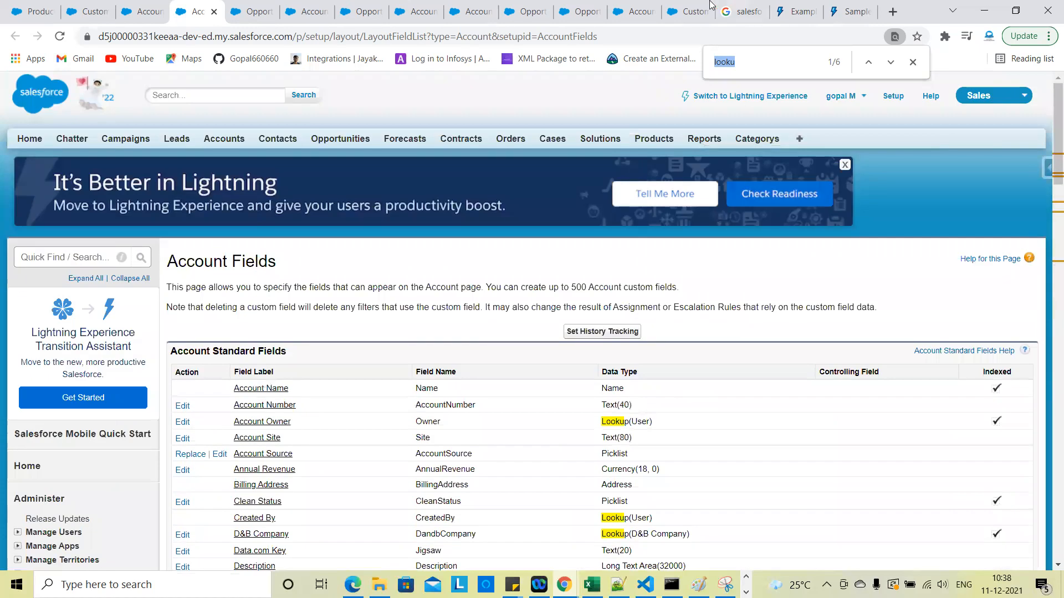
# Close the sample validation rules page and review the list of samples on the Examples of Validation Rules documentation page
pyautogui.click(739, 8)
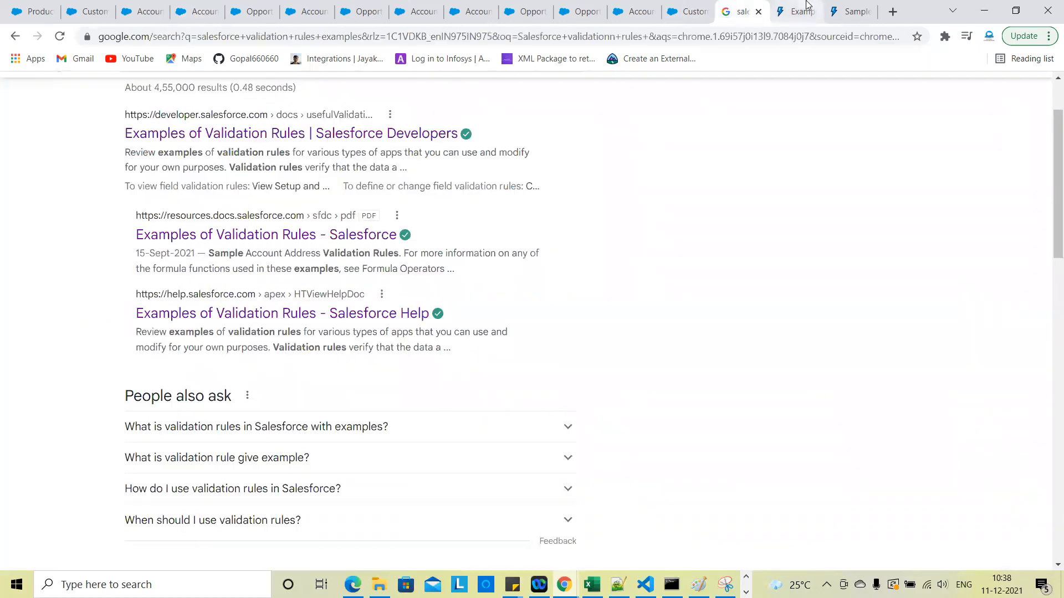
pyautogui.click(806, 4)
pyautogui.scroll(3, 684, 316)
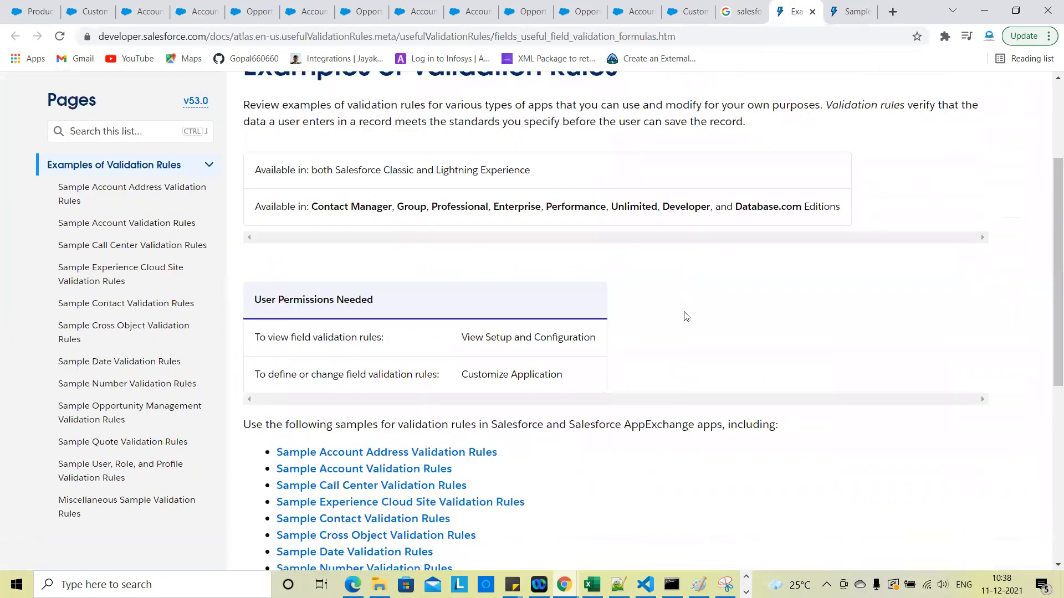
pyautogui.scroll(-2, 686, 316)
pyautogui.click(845, 8)
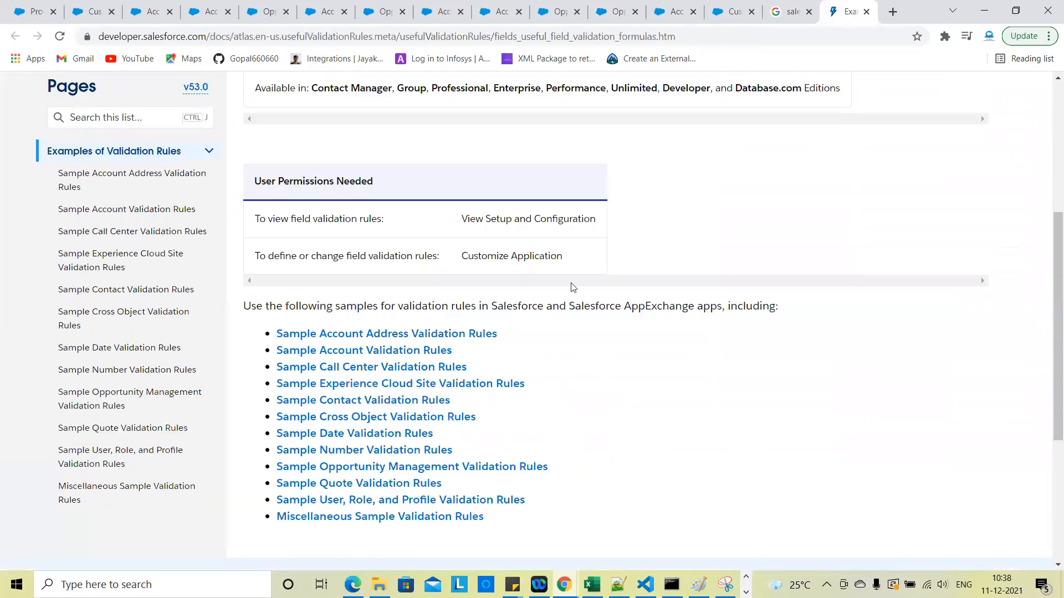
pyautogui.click(864, 11)
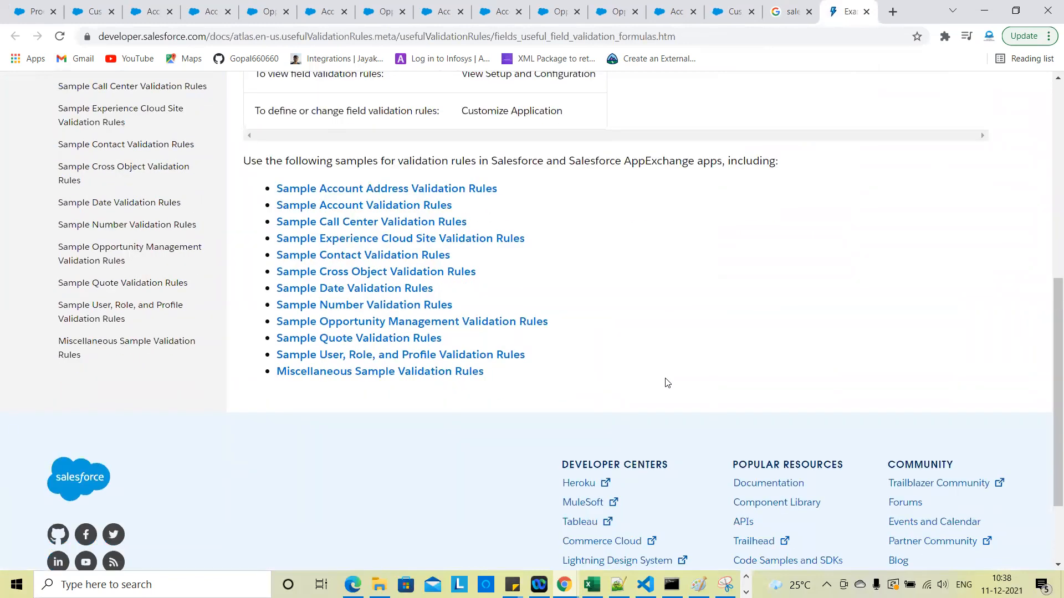
pyautogui.scroll(2, 796, 254)
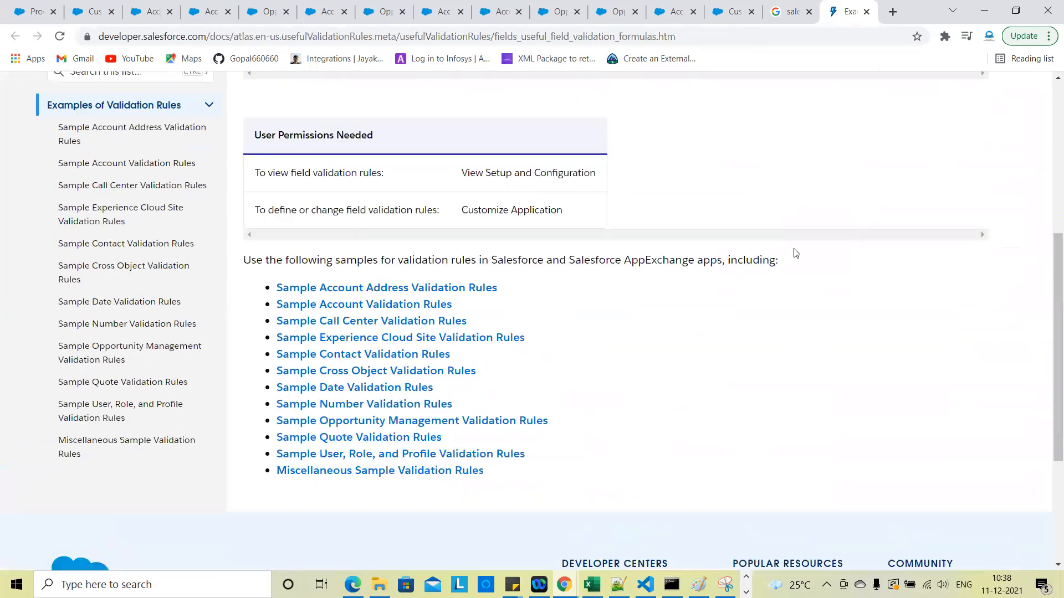
pyautogui.scroll(2, 795, 253)
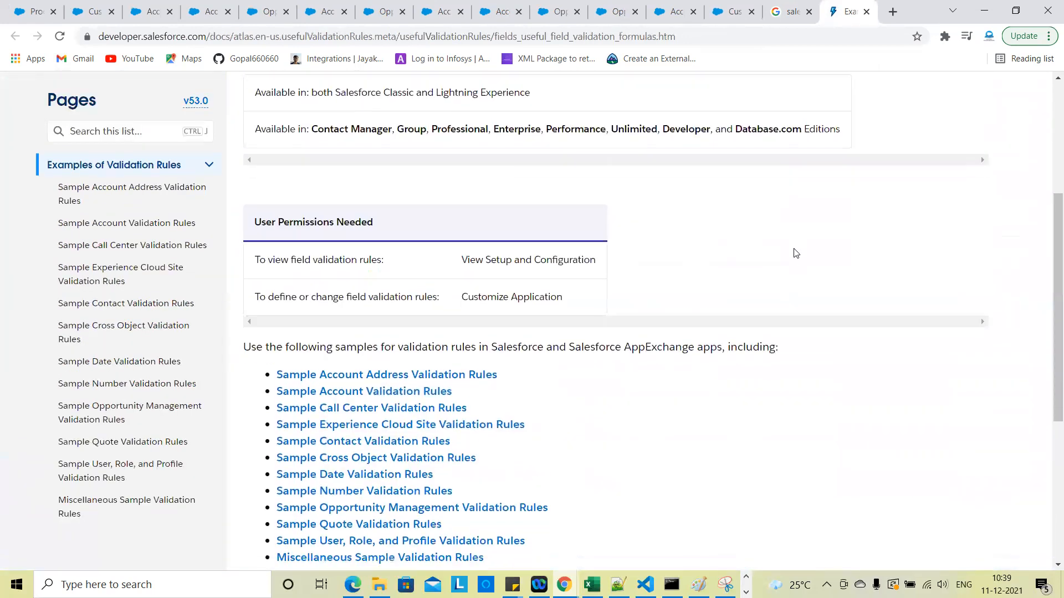